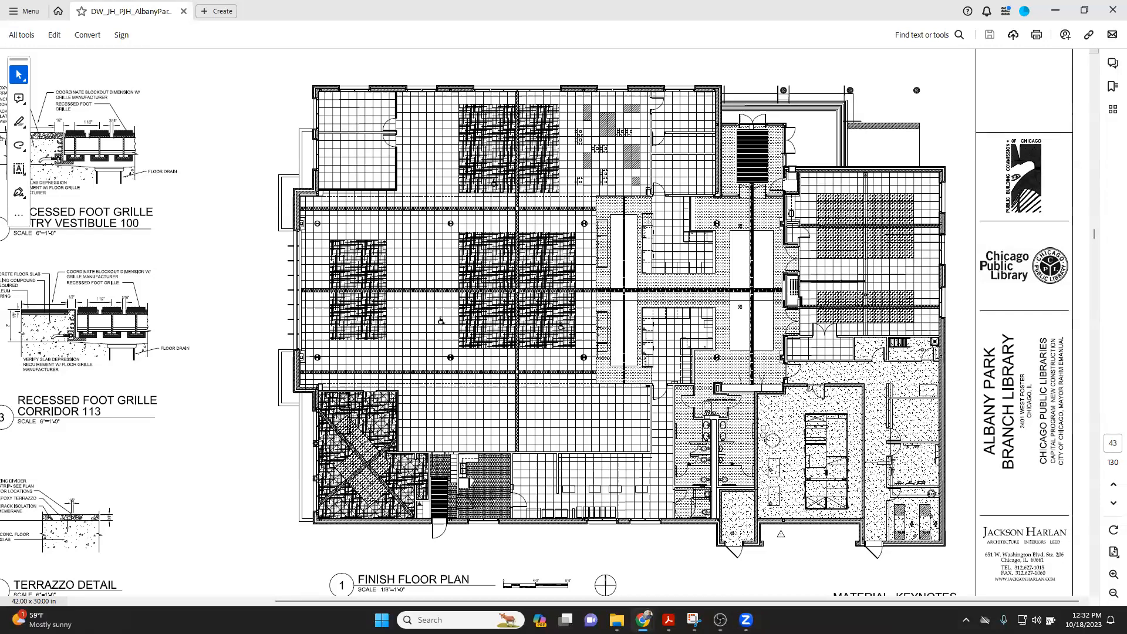
Step: Zoom out to whole sheets and go to the lower reflected ceiling plan on sheet A1.4
{"action": "key", "text": "super+shift+s"}
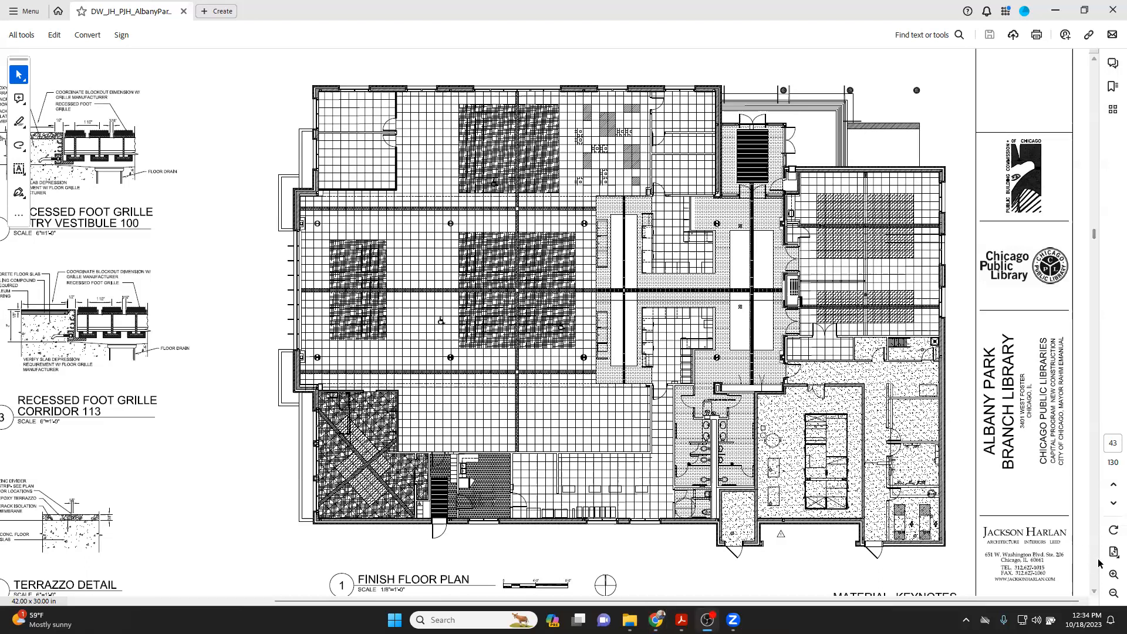
{"action": "scroll", "coordinate": [1096, 563], "scroll_direction": "down", "scroll_amount": 10}
{"action": "scroll", "coordinate": [1098, 564], "scroll_direction": "down", "scroll_amount": 10}
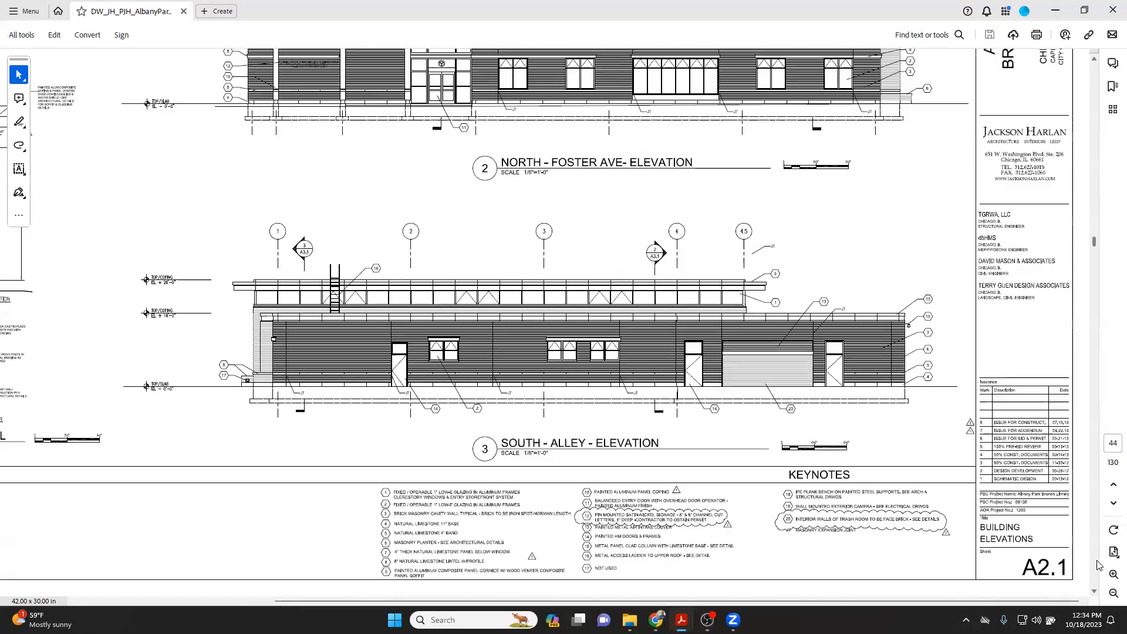
{"action": "left_click", "coordinate": [1114, 593]}
{"action": "left_click", "coordinate": [1113, 593]}
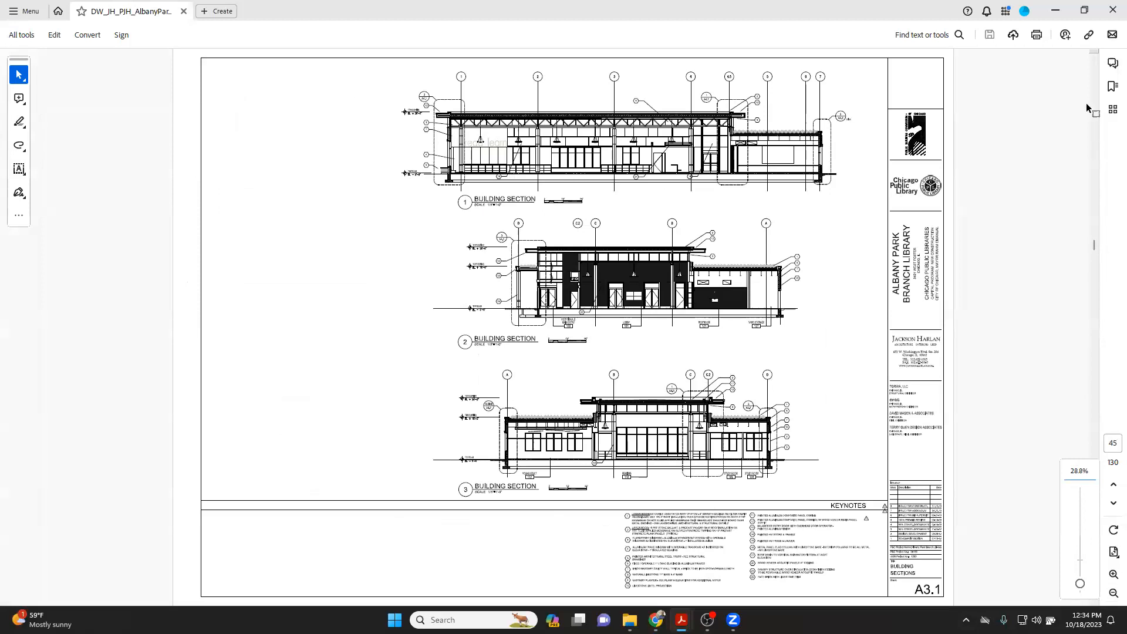
{"action": "left_click", "coordinate": [1093, 87]}
{"action": "left_click", "coordinate": [1093, 87]}
{"action": "left_click", "coordinate": [1093, 87]}
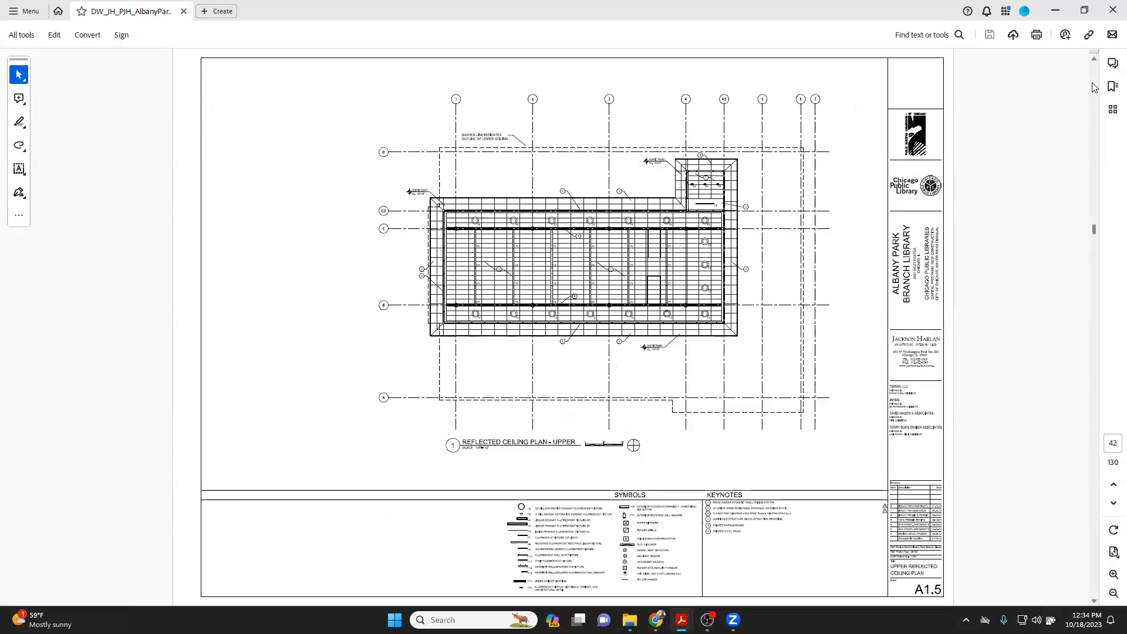
{"action": "left_click", "coordinate": [1093, 87]}
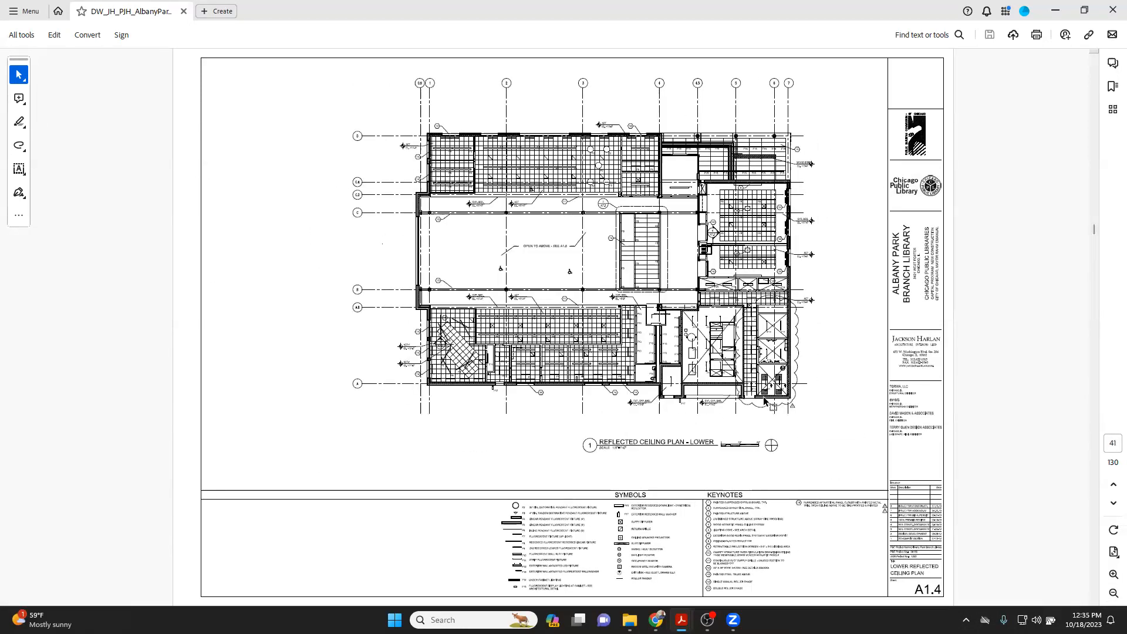
{"action": "left_click", "coordinate": [1094, 575]}
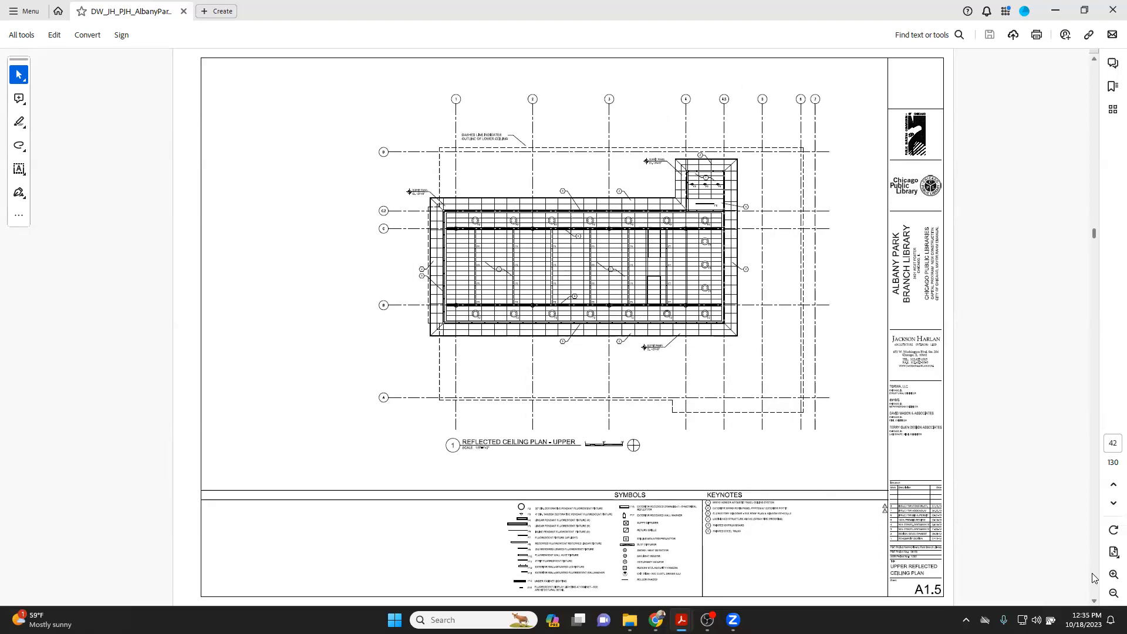
{"action": "left_click", "coordinate": [1094, 80]}
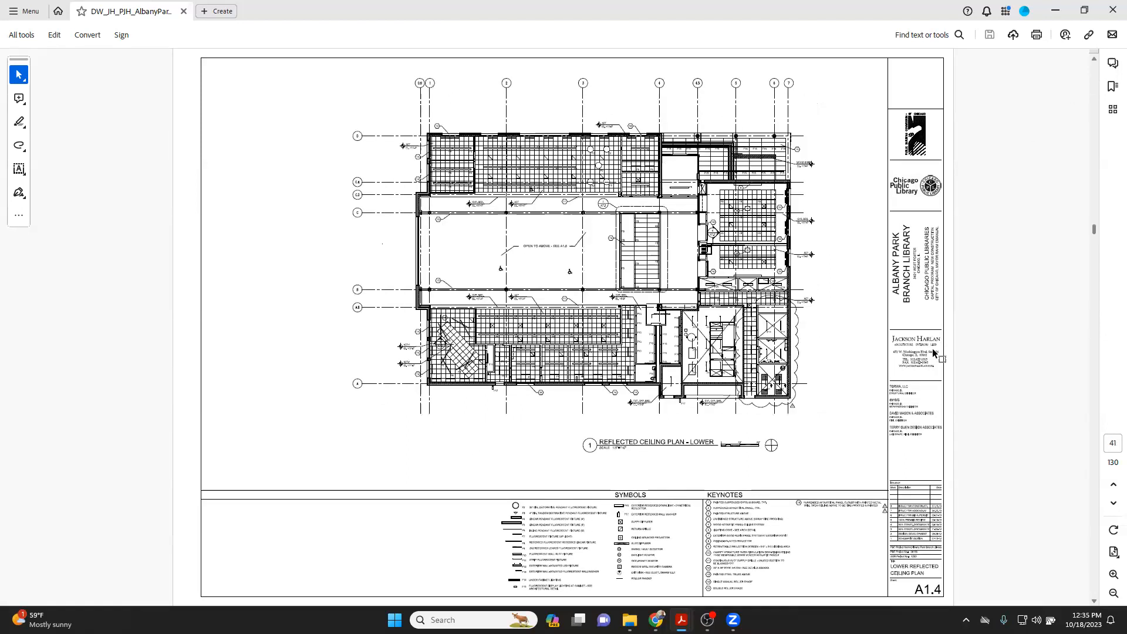
Step: Examine the lower reflected ceiling plan's rooms up close for ceiling types, heights, light fixtures and the area open to above
{"action": "left_click", "coordinate": [1113, 574]}
{"action": "left_click", "coordinate": [1112, 574]}
{"action": "scroll", "coordinate": [613, 375], "scroll_direction": "down", "scroll_amount": 1}
{"action": "left_click_drag", "start_coordinate": [519, 604], "coordinate": [766, 603]}
{"action": "scroll", "coordinate": [572, 255], "scroll_direction": "down", "scroll_amount": 3}
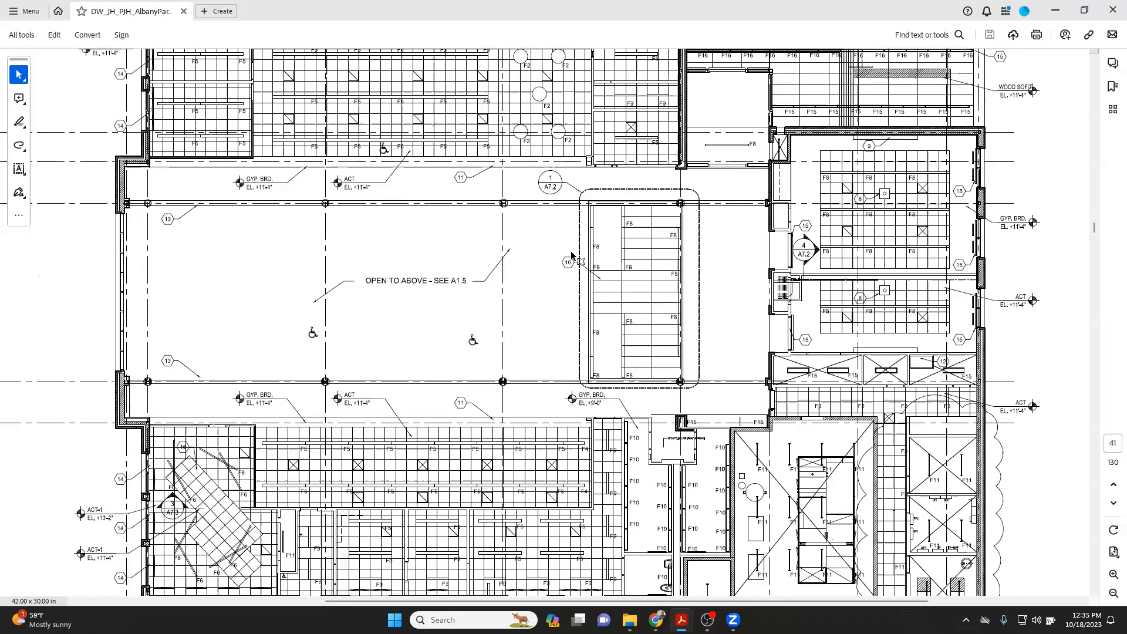
{"action": "scroll", "coordinate": [571, 254], "scroll_direction": "up", "scroll_amount": 3}
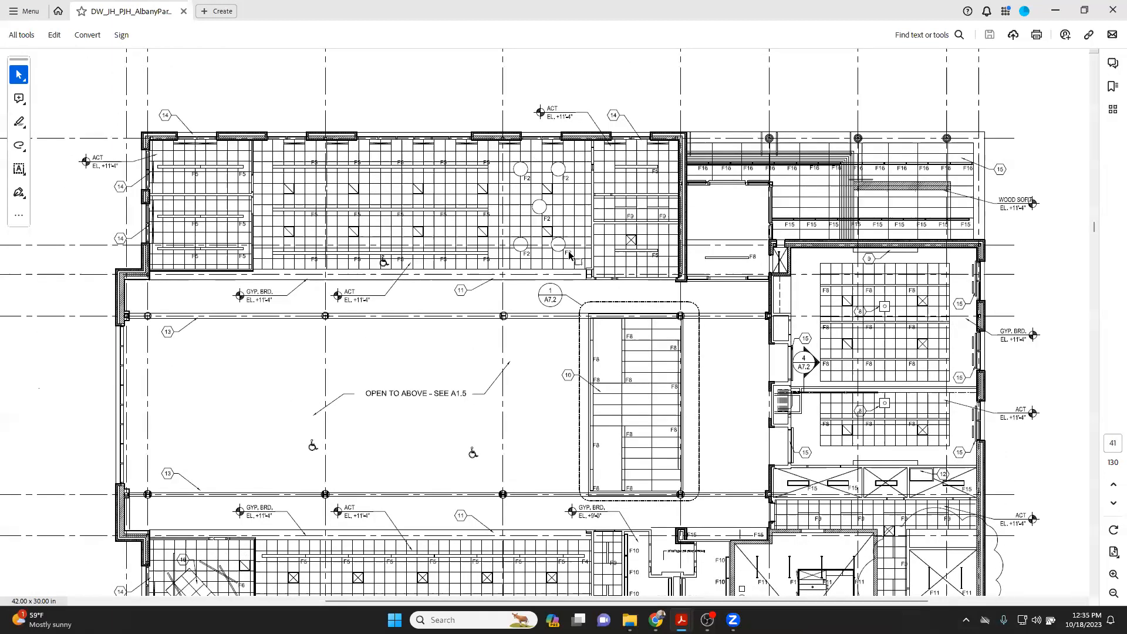
{"action": "scroll", "coordinate": [569, 255], "scroll_direction": "down", "scroll_amount": 1}
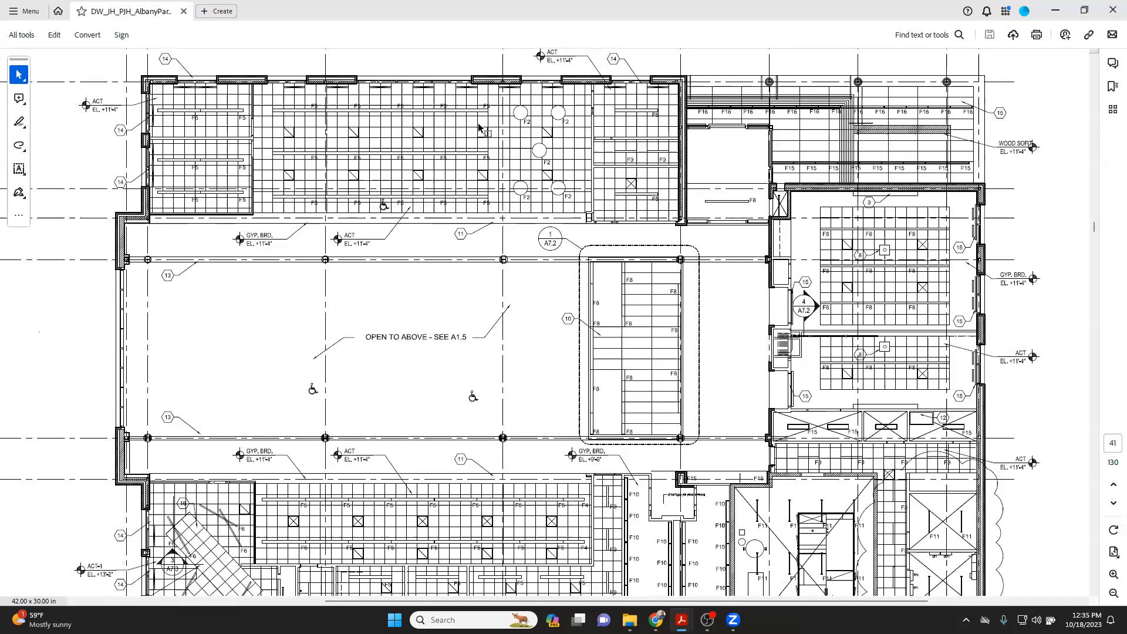
{"action": "scroll", "coordinate": [475, 144], "scroll_direction": "up", "scroll_amount": 1}
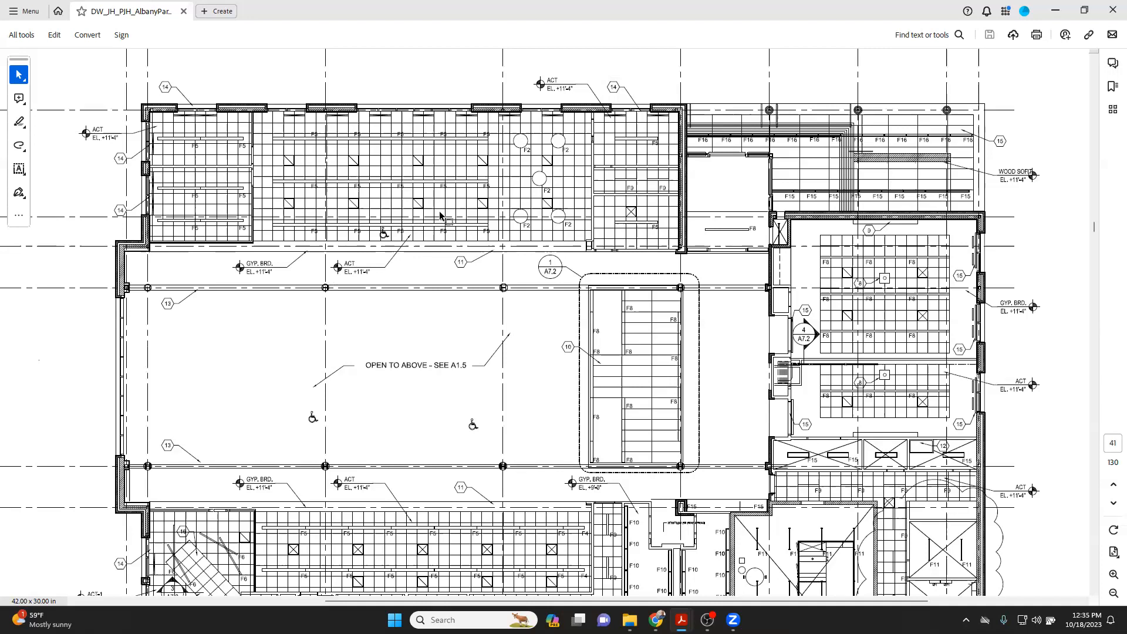
{"action": "scroll", "coordinate": [701, 308], "scroll_direction": "down", "scroll_amount": 2}
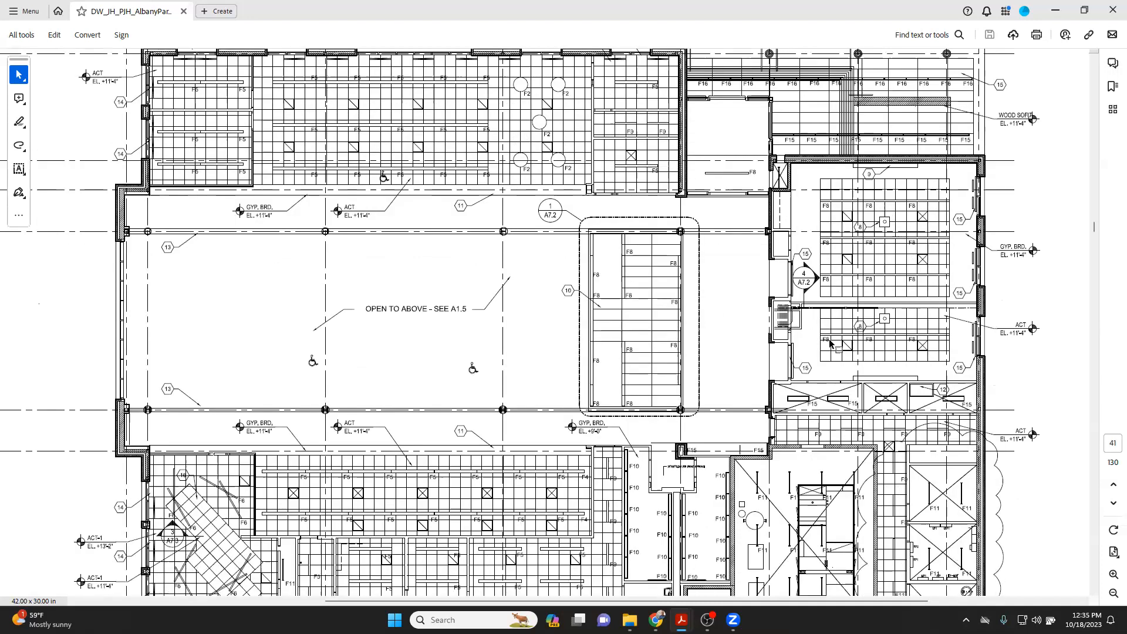
{"action": "scroll", "coordinate": [909, 268], "scroll_direction": "down", "scroll_amount": 5}
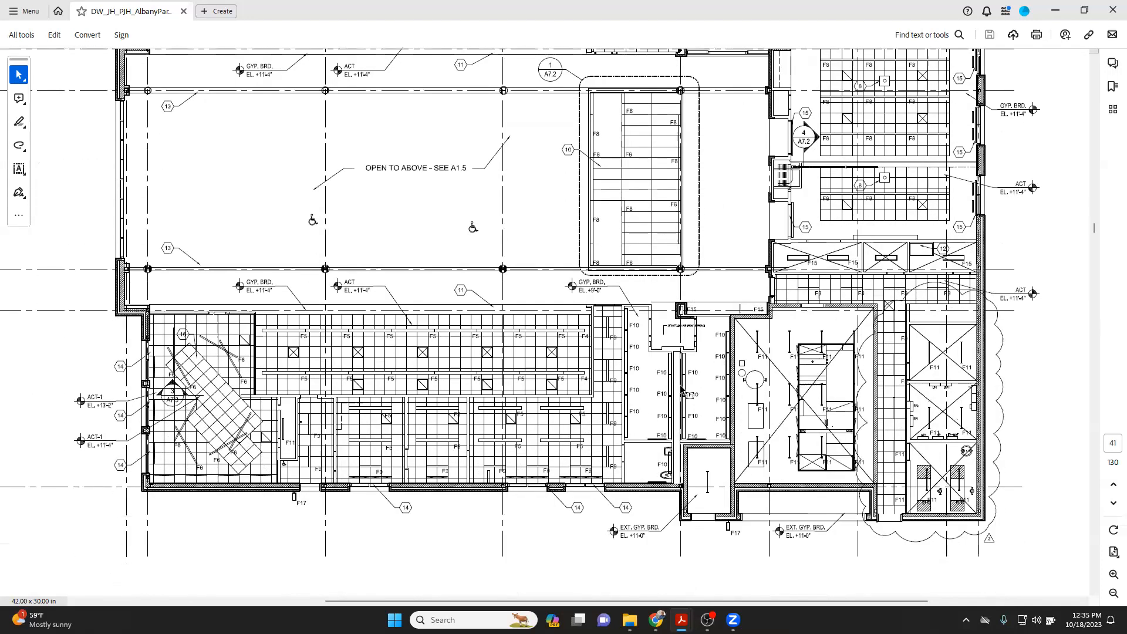
{"action": "scroll", "coordinate": [749, 335], "scroll_direction": "up", "scroll_amount": 9}
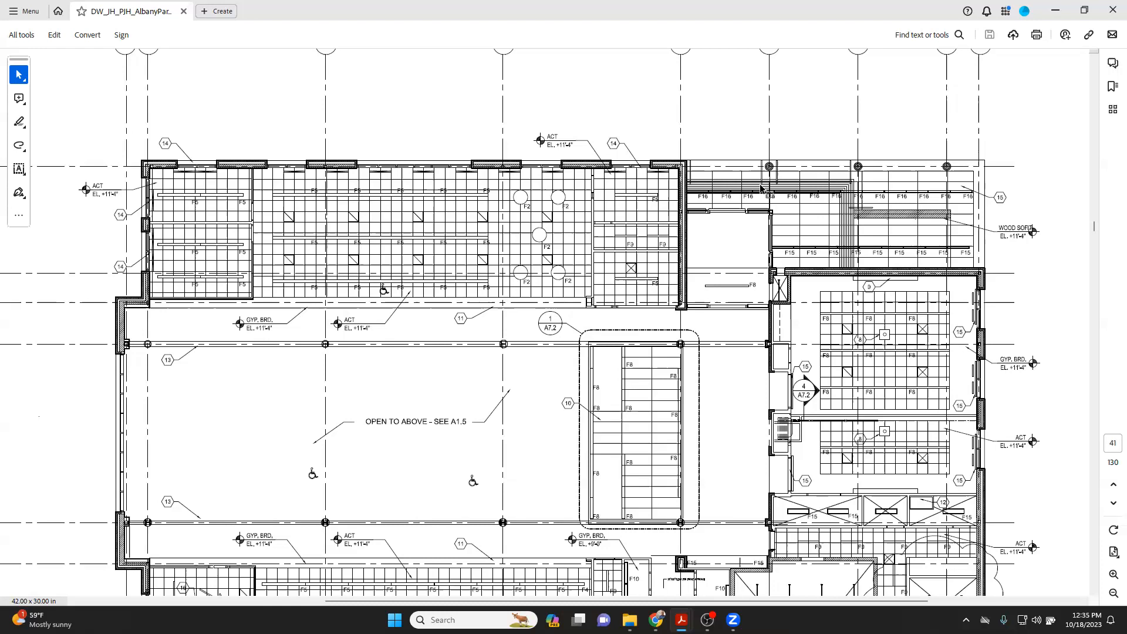
{"action": "scroll", "coordinate": [743, 226], "scroll_direction": "down", "scroll_amount": 3}
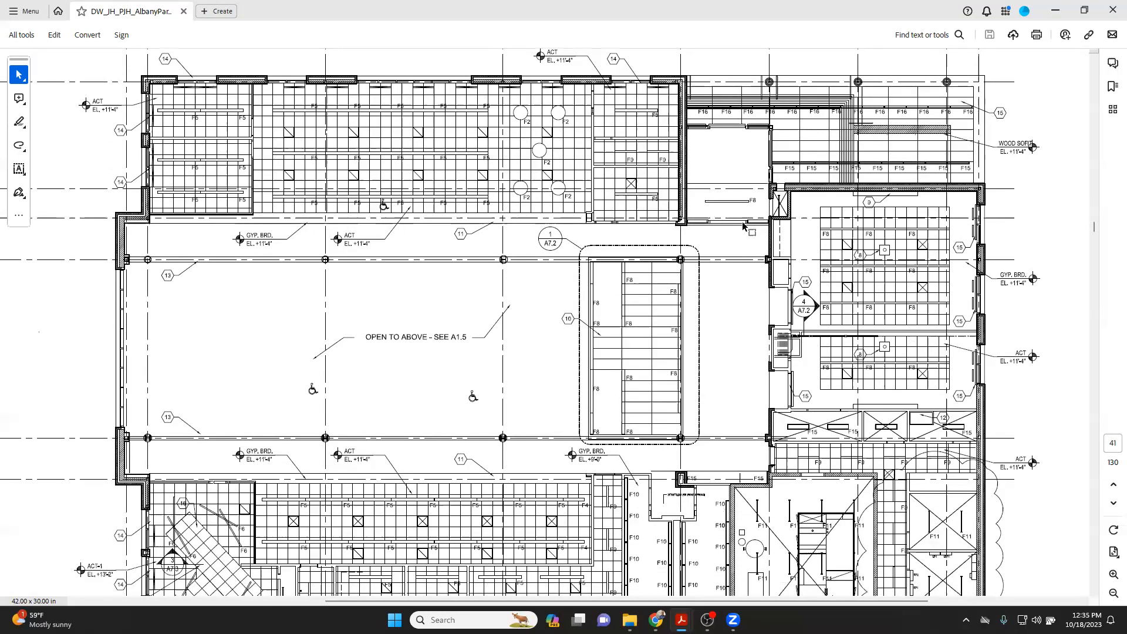
{"action": "scroll", "coordinate": [743, 226], "scroll_direction": "down", "scroll_amount": 2}
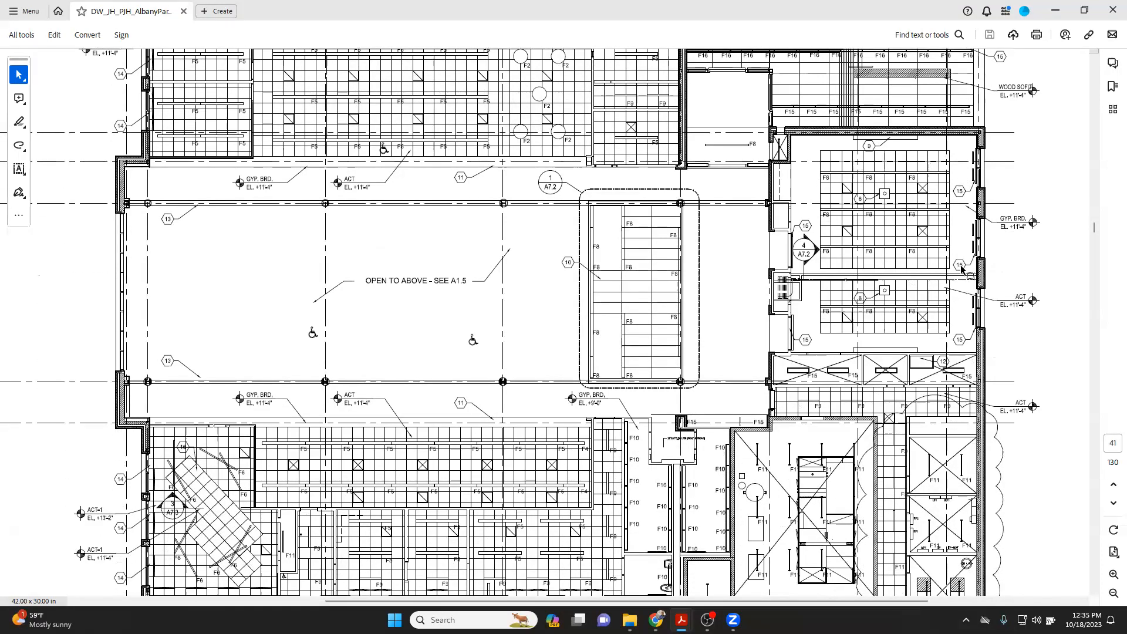
{"action": "scroll", "coordinate": [892, 236], "scroll_direction": "down", "scroll_amount": 4}
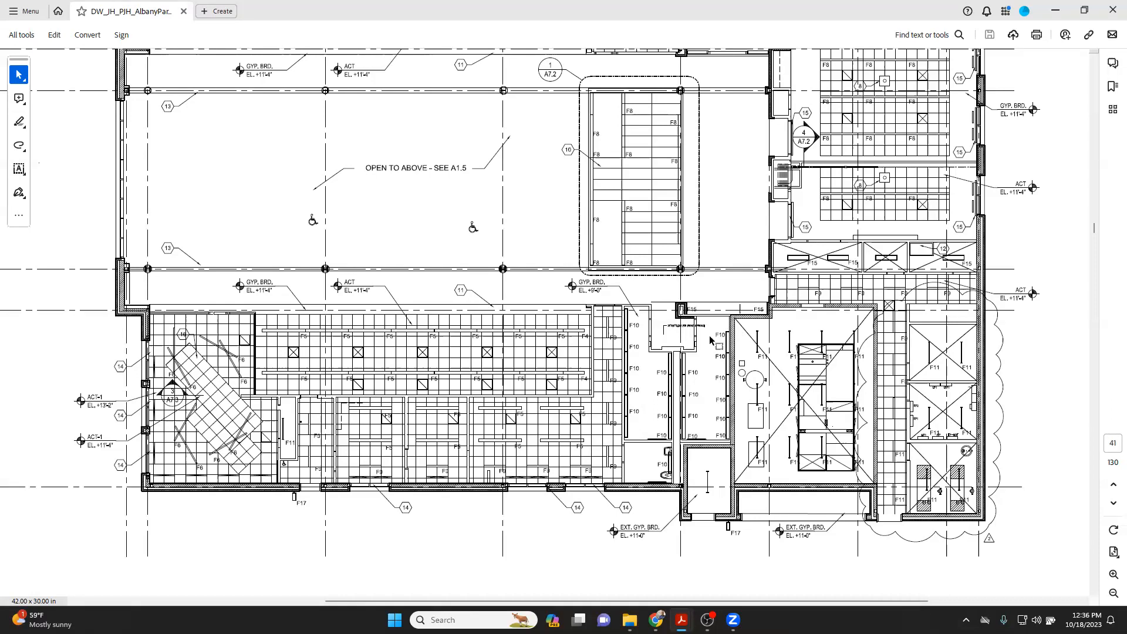
{"action": "scroll", "coordinate": [525, 328], "scroll_direction": "up", "scroll_amount": 2}
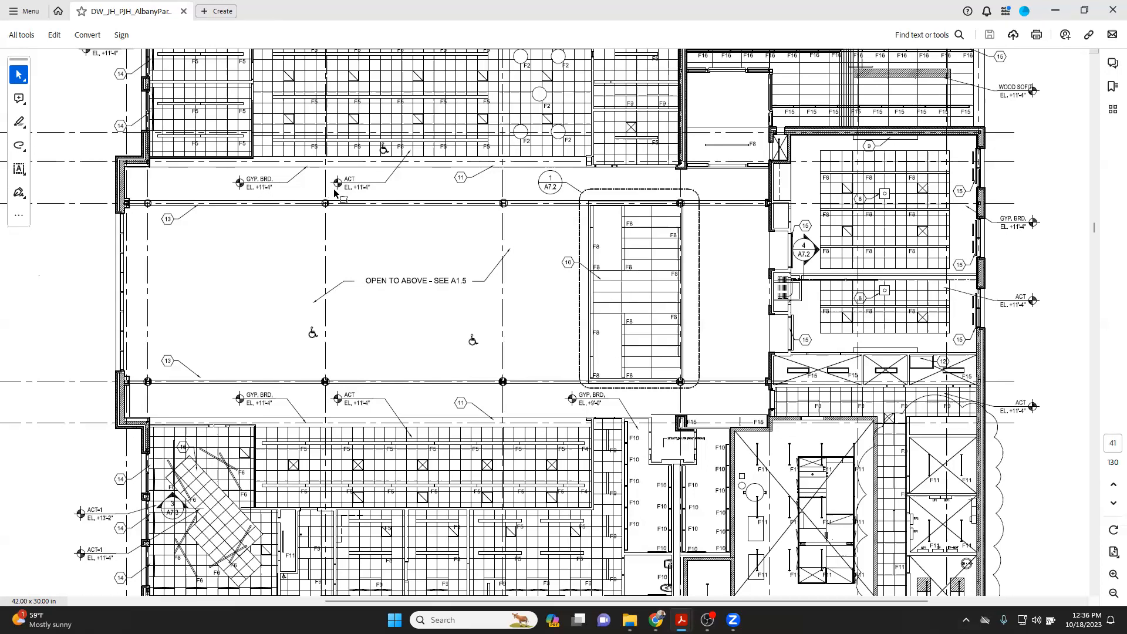
{"action": "scroll", "coordinate": [328, 194], "scroll_direction": "up", "scroll_amount": 1}
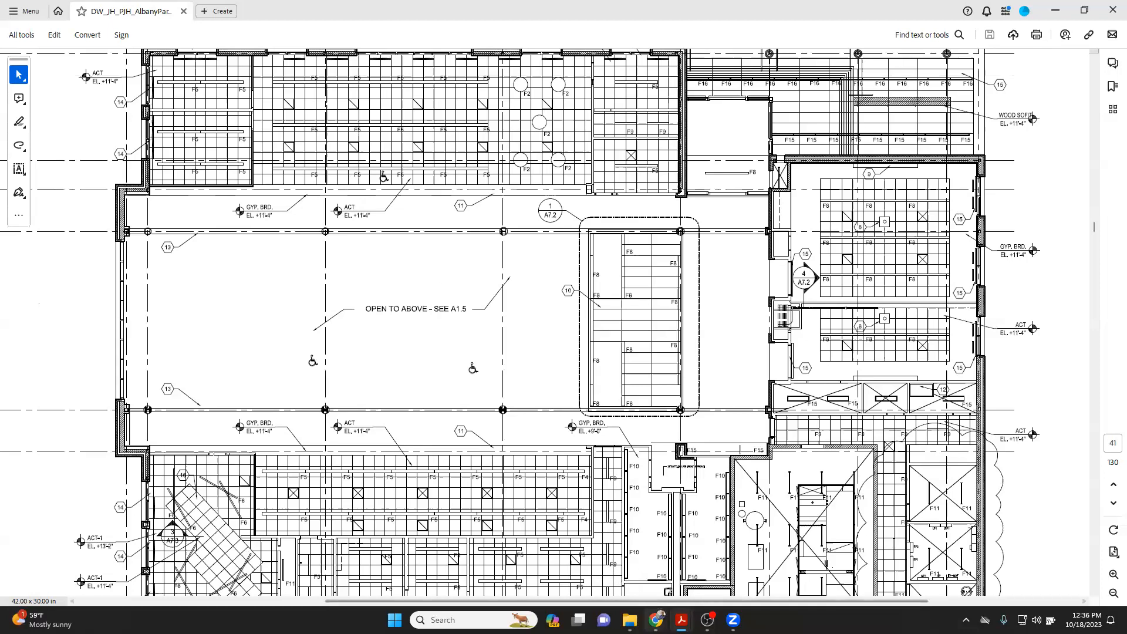
{"action": "mouse_move", "coordinate": [657, 619]}
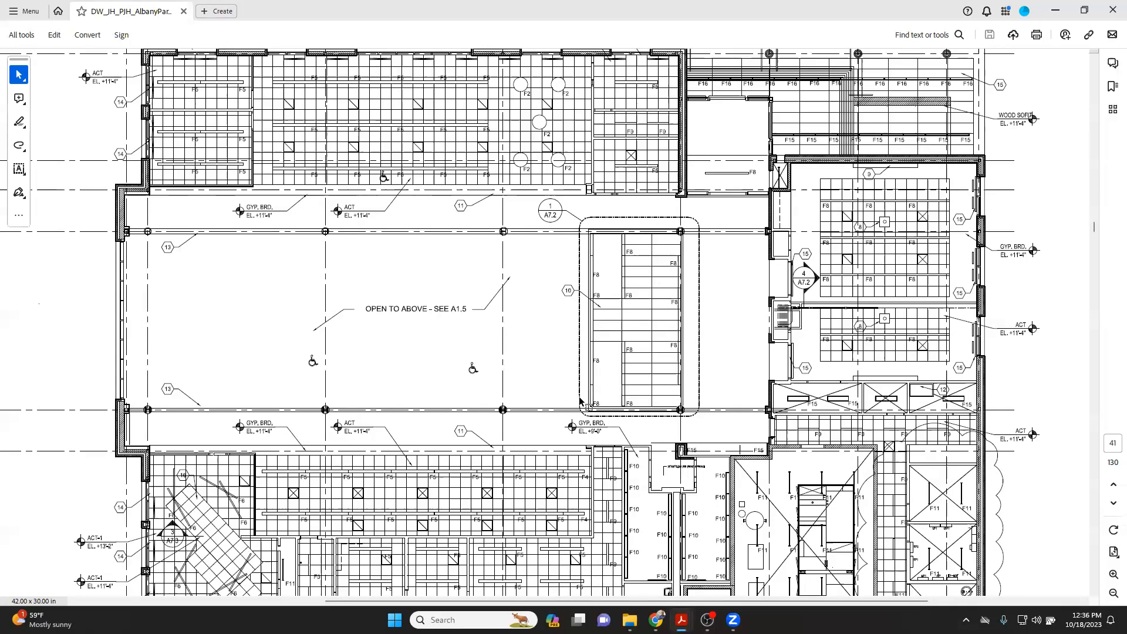
Step: Review the symbols and keynotes legend below the lower ceiling plan and continue to the upper reflected ceiling plan
{"action": "scroll", "coordinate": [530, 332], "scroll_direction": "down", "scroll_amount": 4}
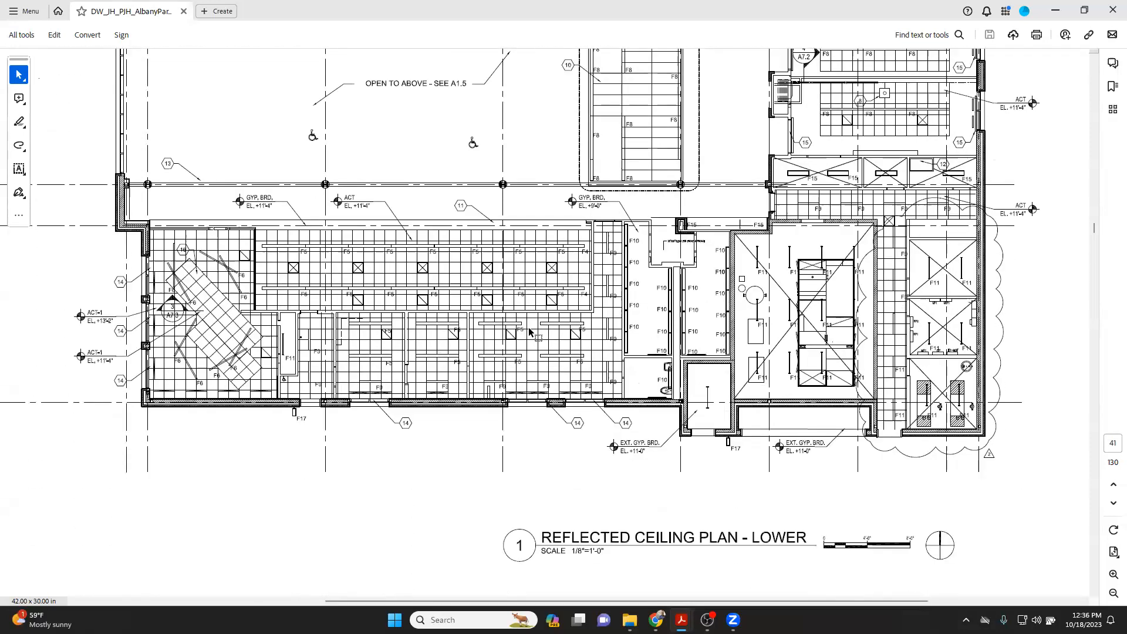
{"action": "scroll", "coordinate": [530, 332], "scroll_direction": "down", "scroll_amount": 15}
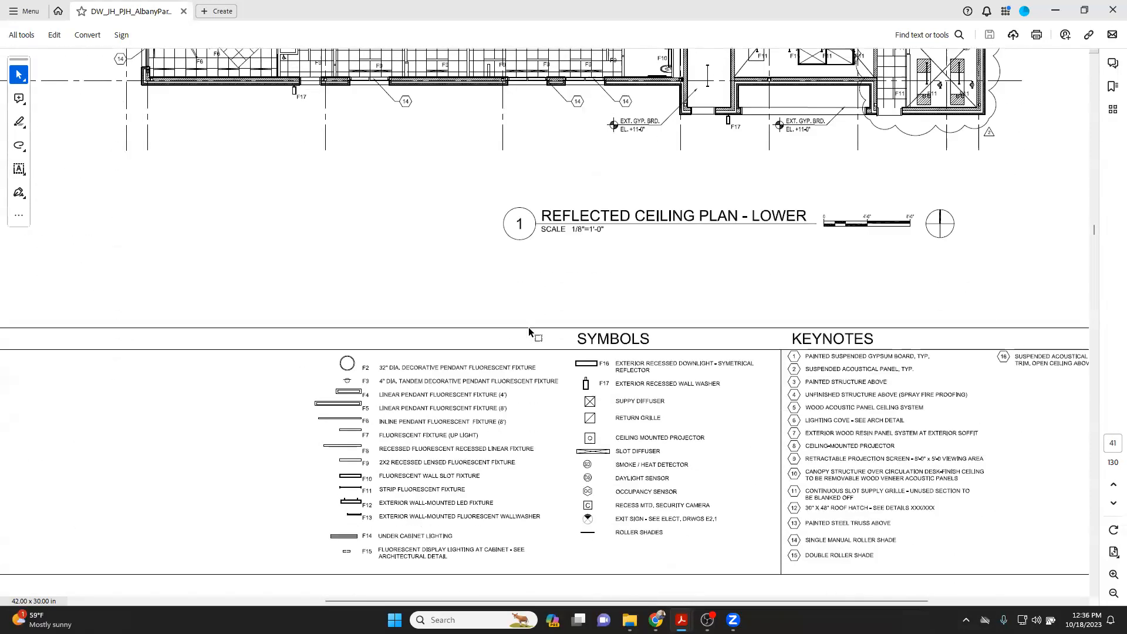
{"action": "scroll", "coordinate": [530, 331], "scroll_direction": "down", "scroll_amount": 3}
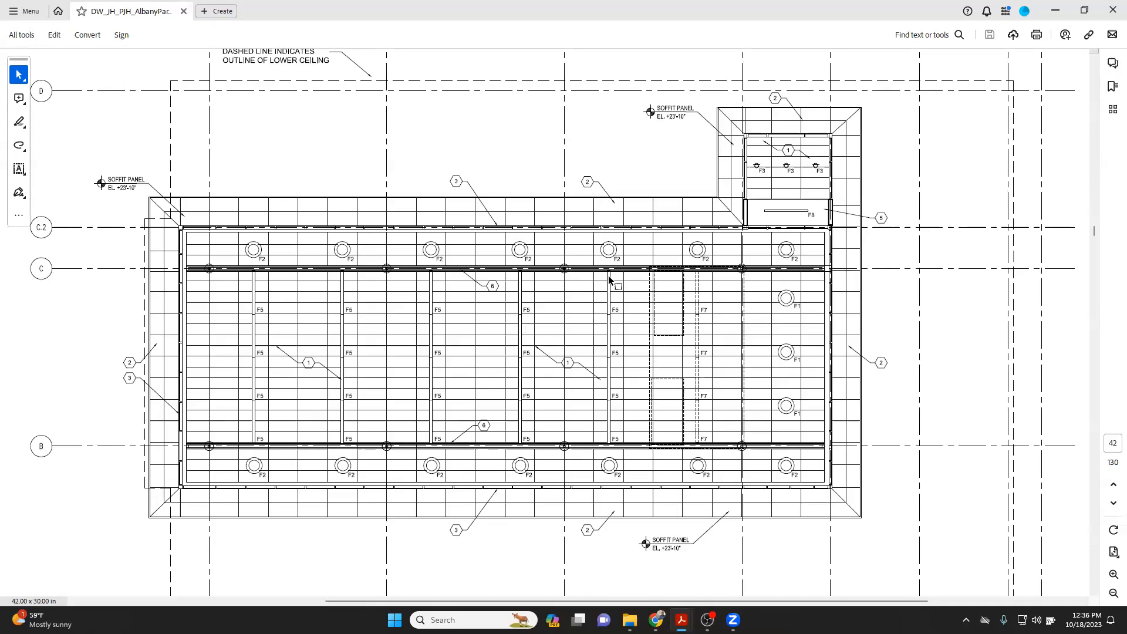
Step: Find and launch Revit 2024
{"action": "left_click", "coordinate": [470, 620]}
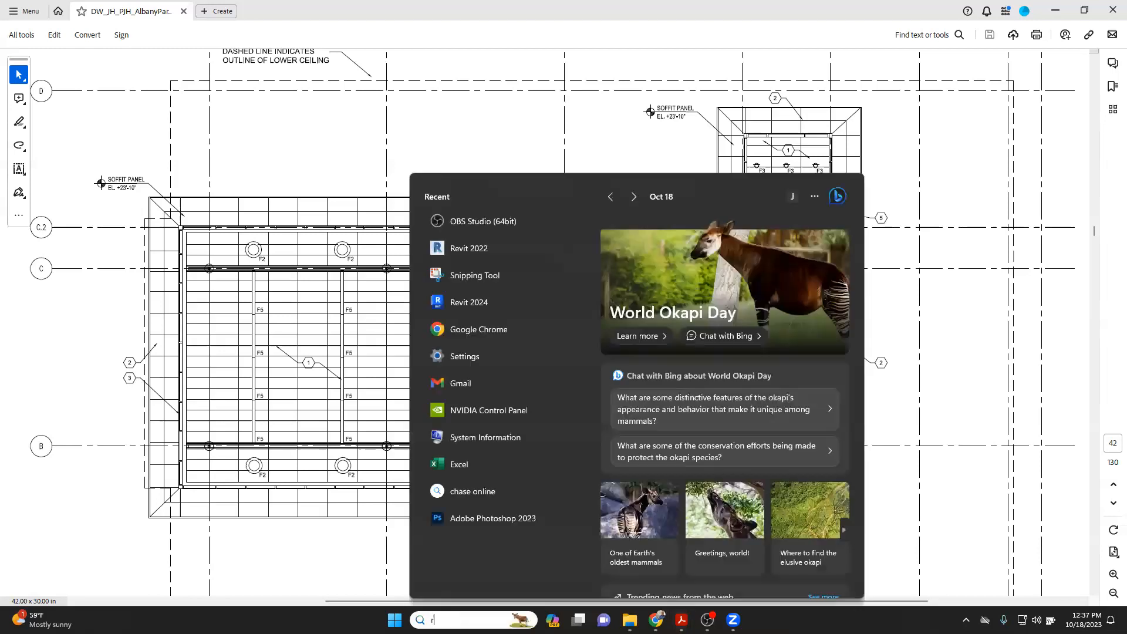
{"action": "type", "text": "revit 2024"}
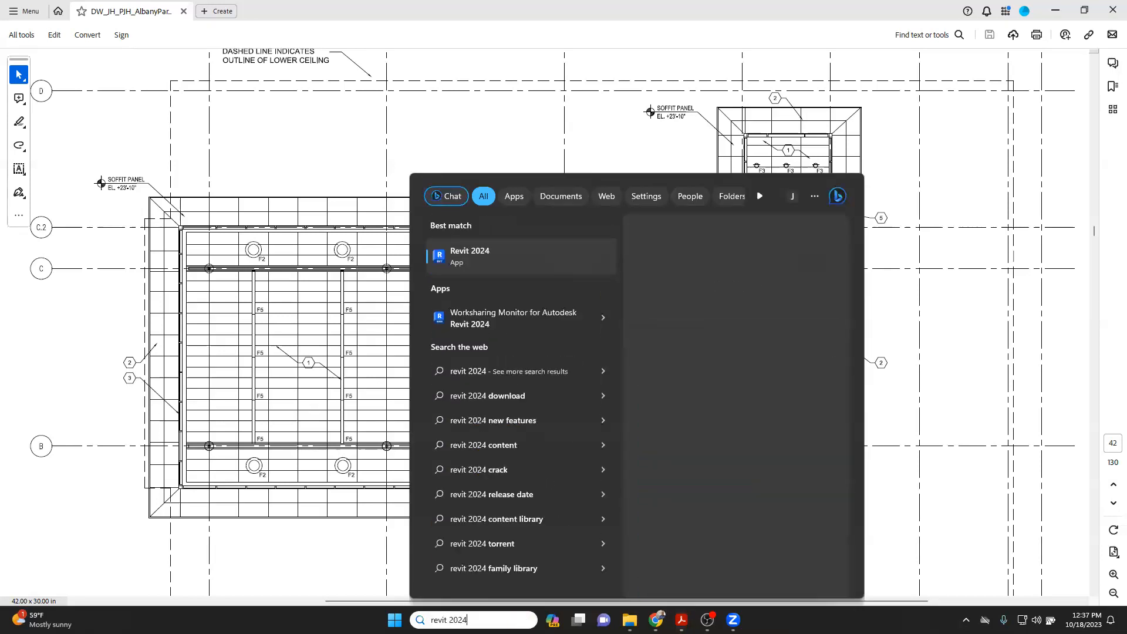
{"action": "key", "text": "Escape"}
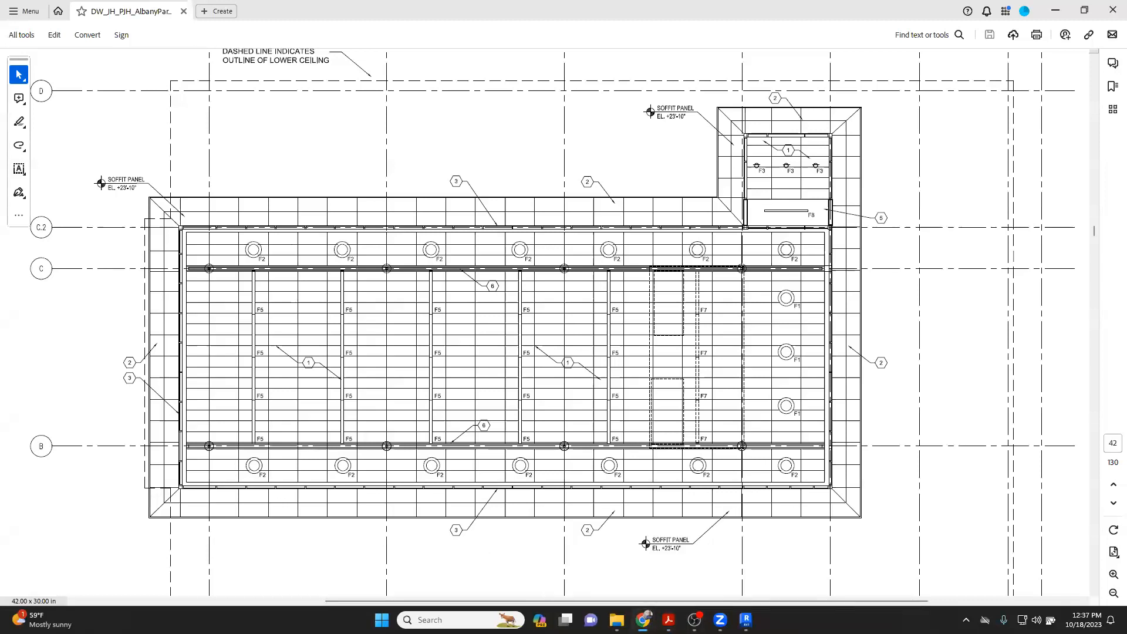
Step: Switch to the Albany Park Library 2019 album in Google Photos and open the panorama of the entrance lobby
{"action": "left_click_drag", "start_coordinate": [0, 139], "coordinate": [436, 139]}
{"action": "double_click", "coordinate": [437, 139]}
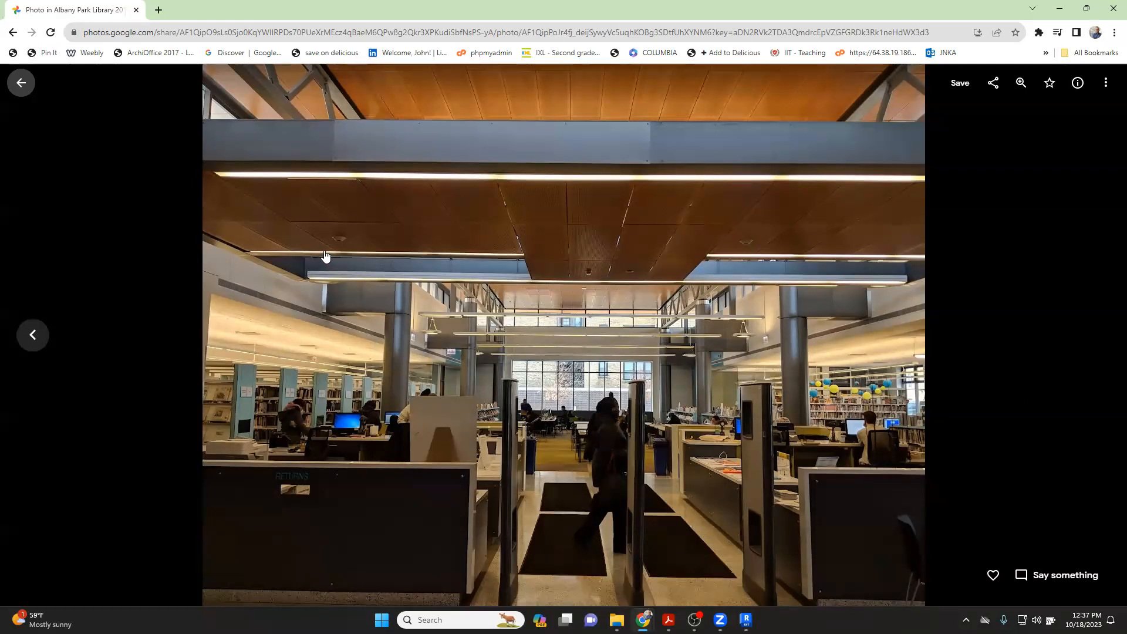
{"action": "left_click", "coordinate": [21, 83]}
{"action": "scroll", "coordinate": [305, 274], "scroll_direction": "up", "scroll_amount": 4}
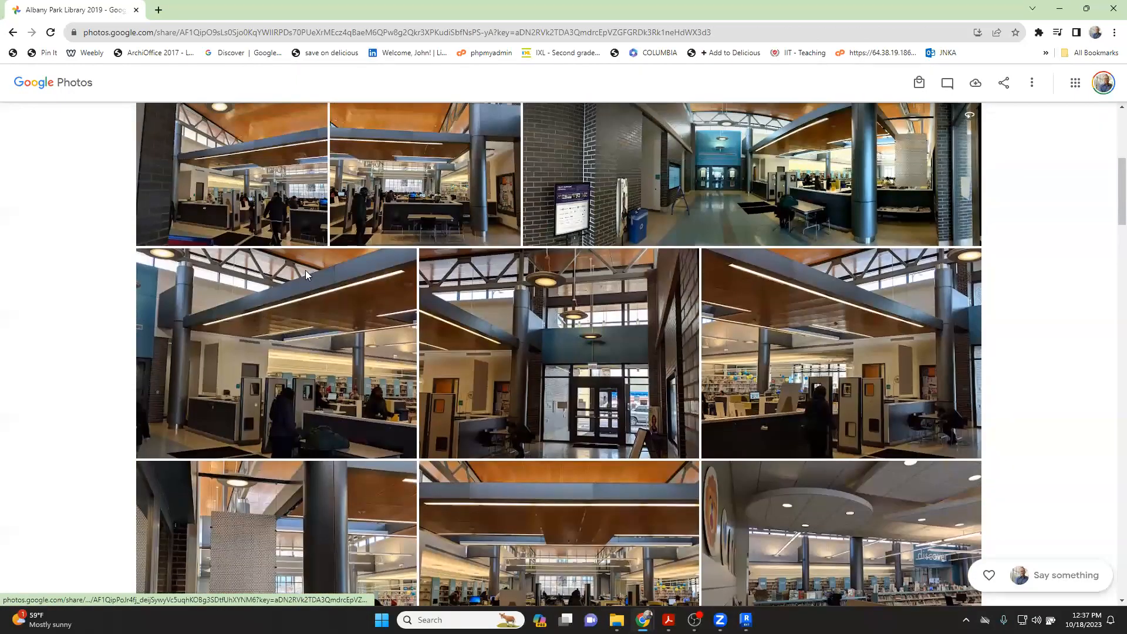
{"action": "left_click", "coordinate": [587, 325]}
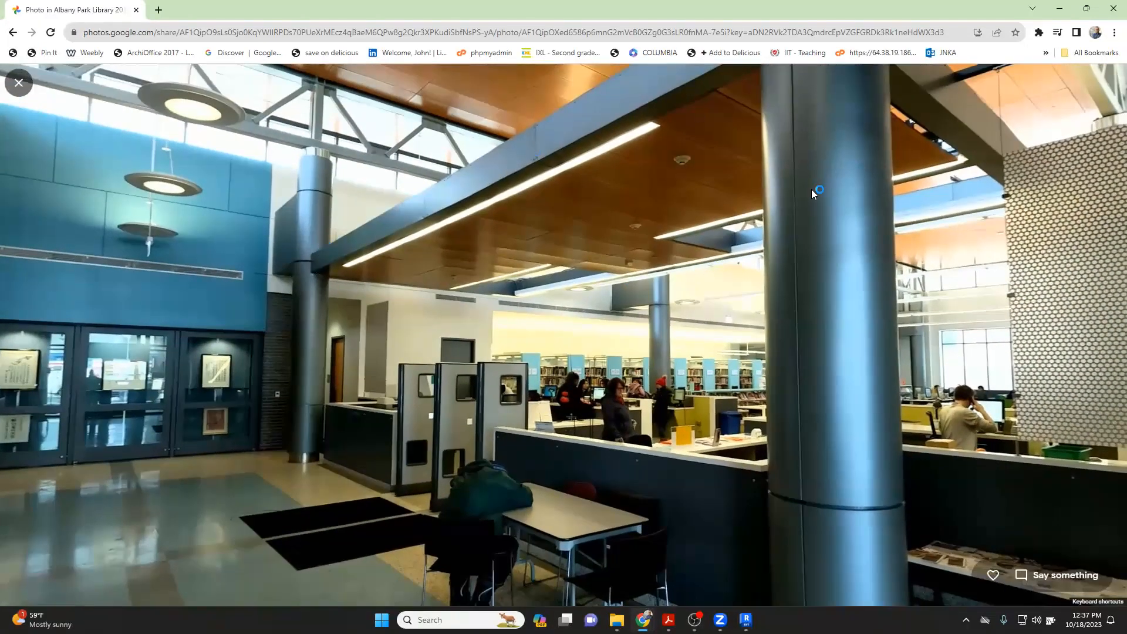
Step: Look around the lobby panorama to examine the wood ceiling, the lower canopy and the pendant lights
{"action": "left_click_drag", "start_coordinate": [571, 259], "coordinate": [623, 325]}
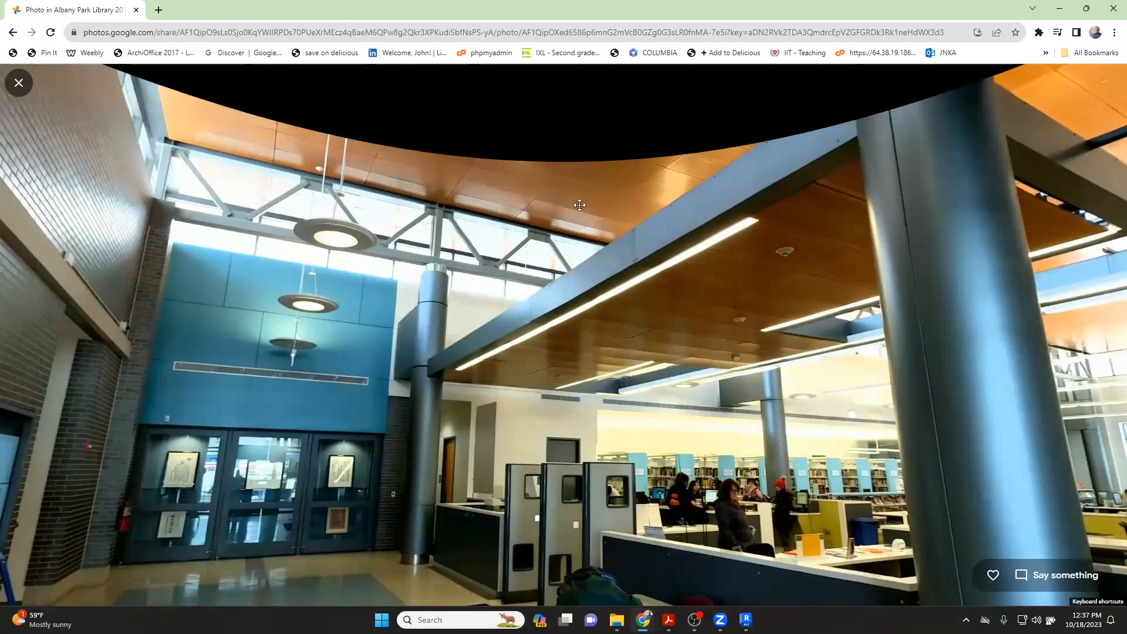
{"action": "left_click_drag", "start_coordinate": [689, 289], "coordinate": [556, 183]}
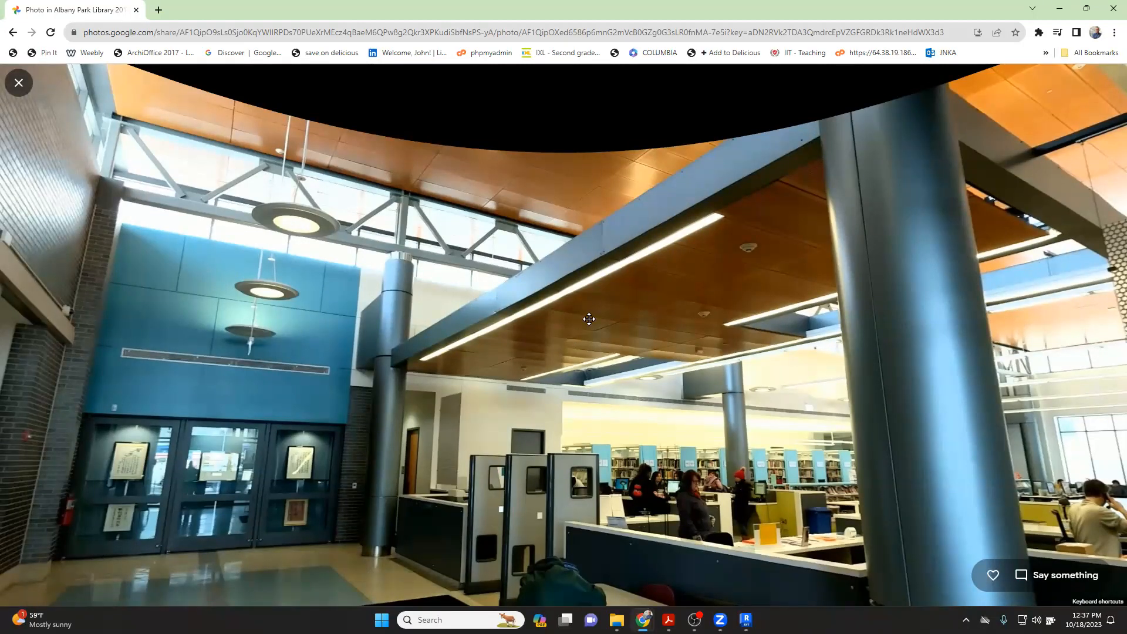
{"action": "left_click_drag", "start_coordinate": [589, 319], "coordinate": [629, 236]}
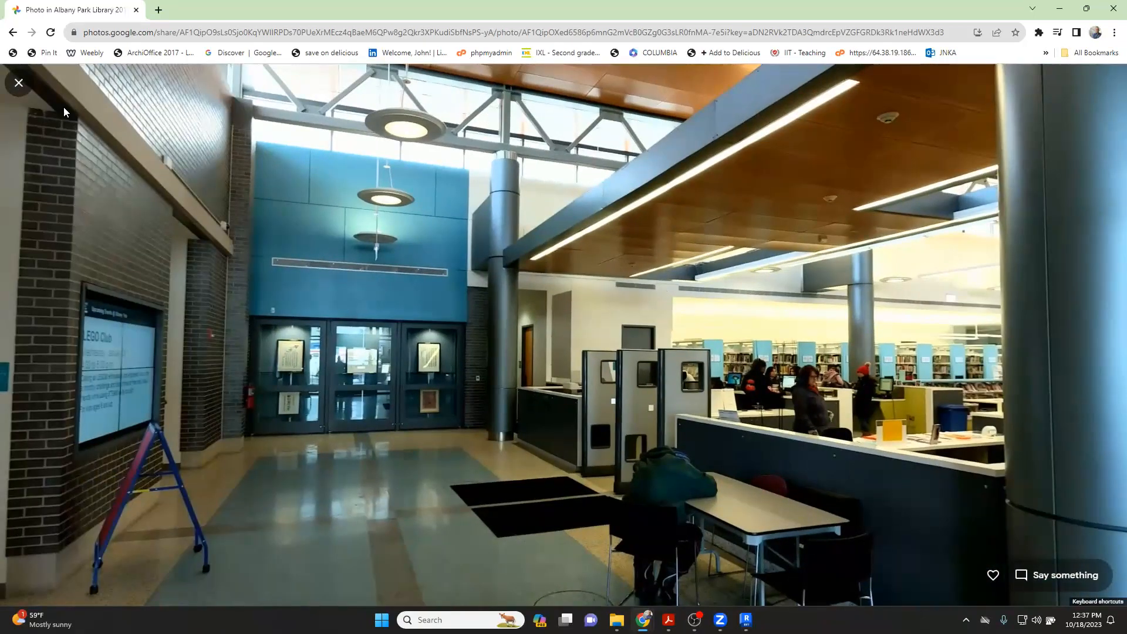
Step: Leave the lobby panorama and open the album photo of the children's area with the round suspended ceiling cloud
{"action": "left_click", "coordinate": [18, 82]}
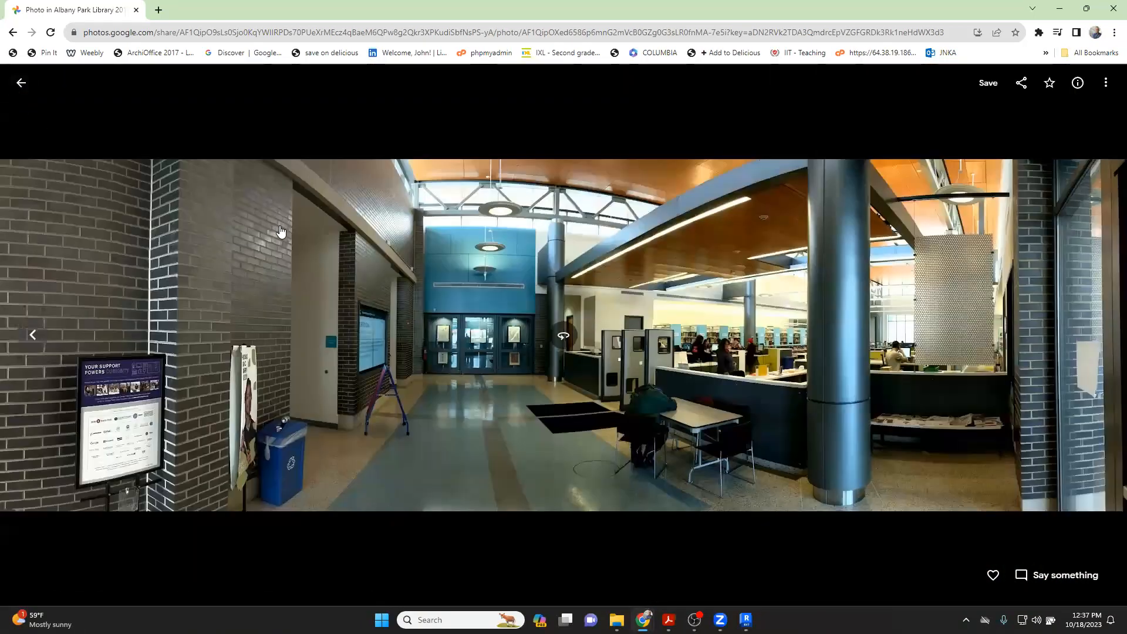
{"action": "left_click", "coordinate": [21, 87]}
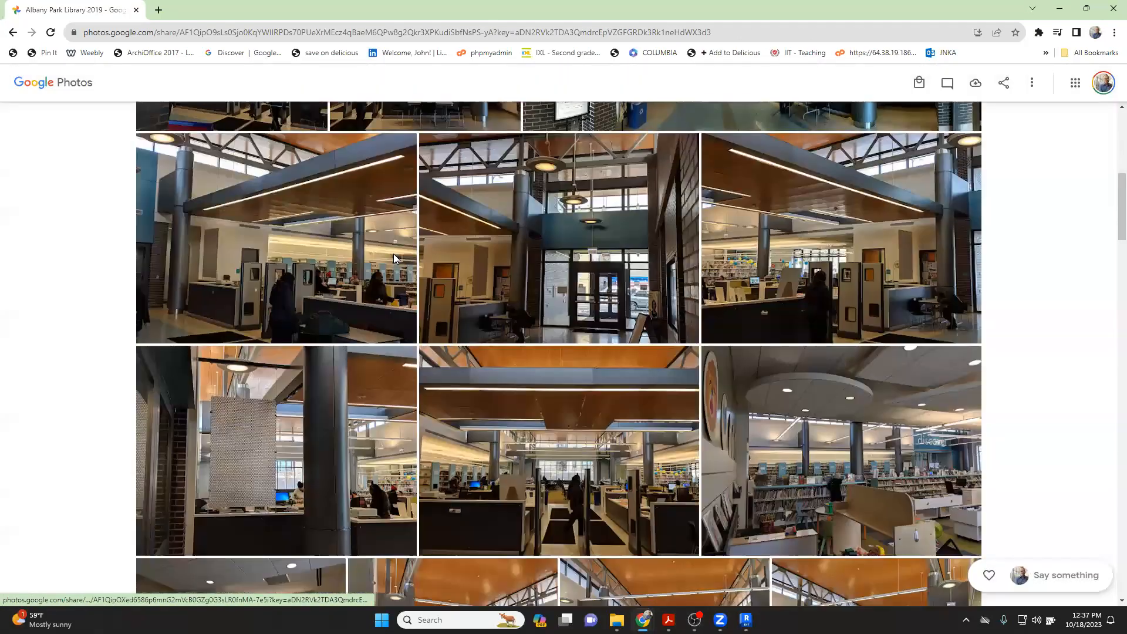
{"action": "scroll", "coordinate": [393, 254], "scroll_direction": "down", "scroll_amount": 1}
{"action": "scroll", "coordinate": [394, 258], "scroll_direction": "down", "scroll_amount": 2}
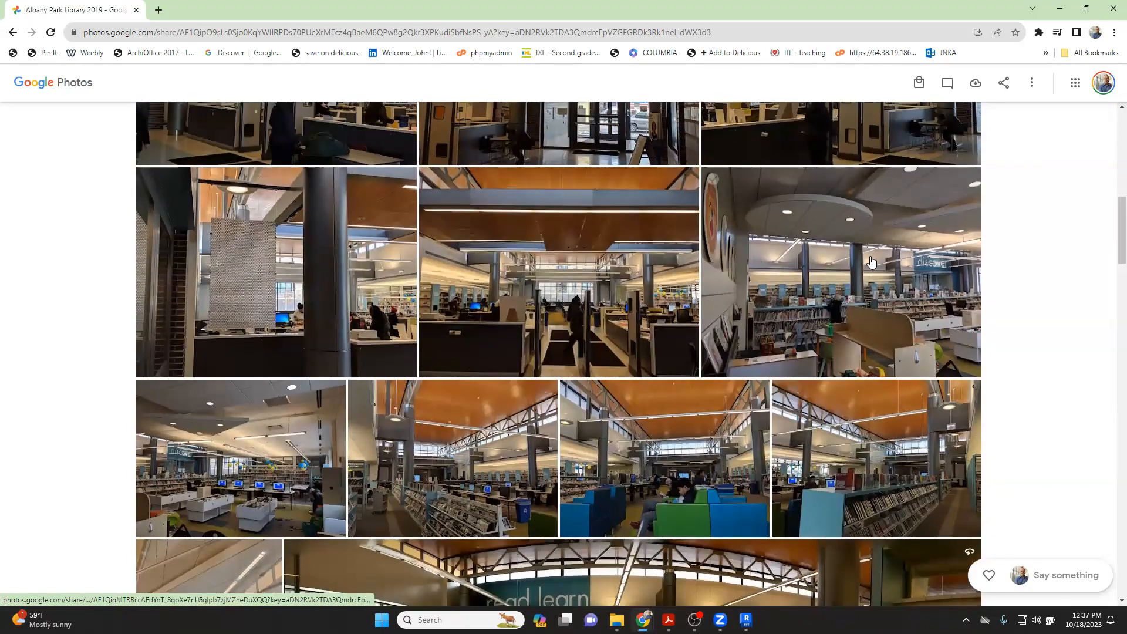
{"action": "left_click", "coordinate": [876, 253]}
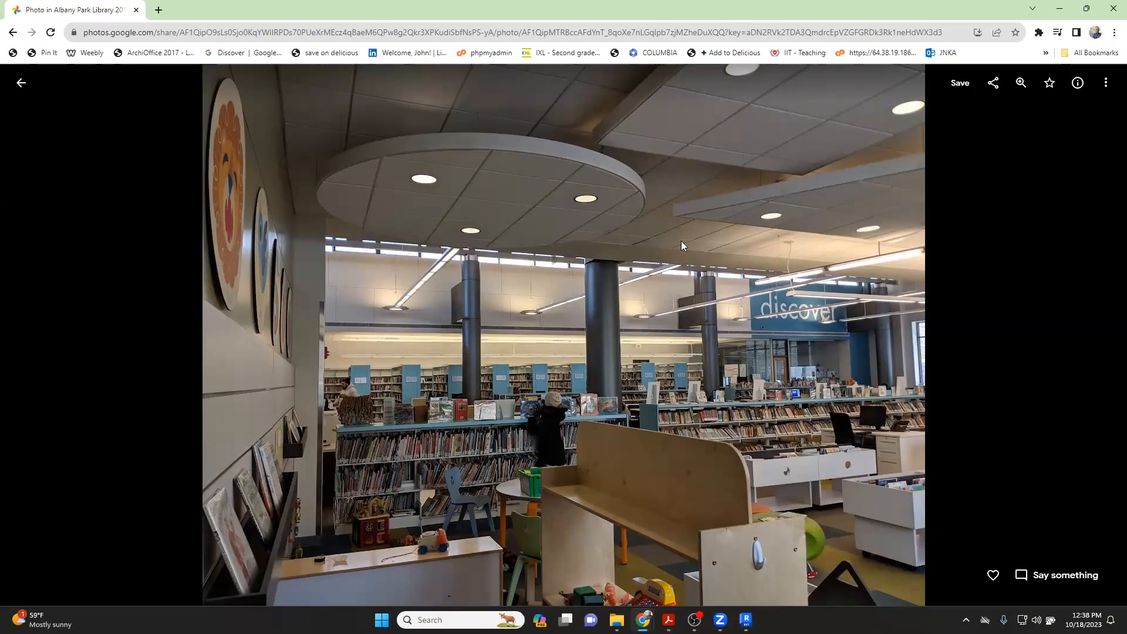
Step: Return to the album and open the photo of the tiled restroom to examine its ceiling
{"action": "left_click", "coordinate": [22, 82]}
{"action": "scroll", "coordinate": [358, 256], "scroll_direction": "down", "scroll_amount": 4}
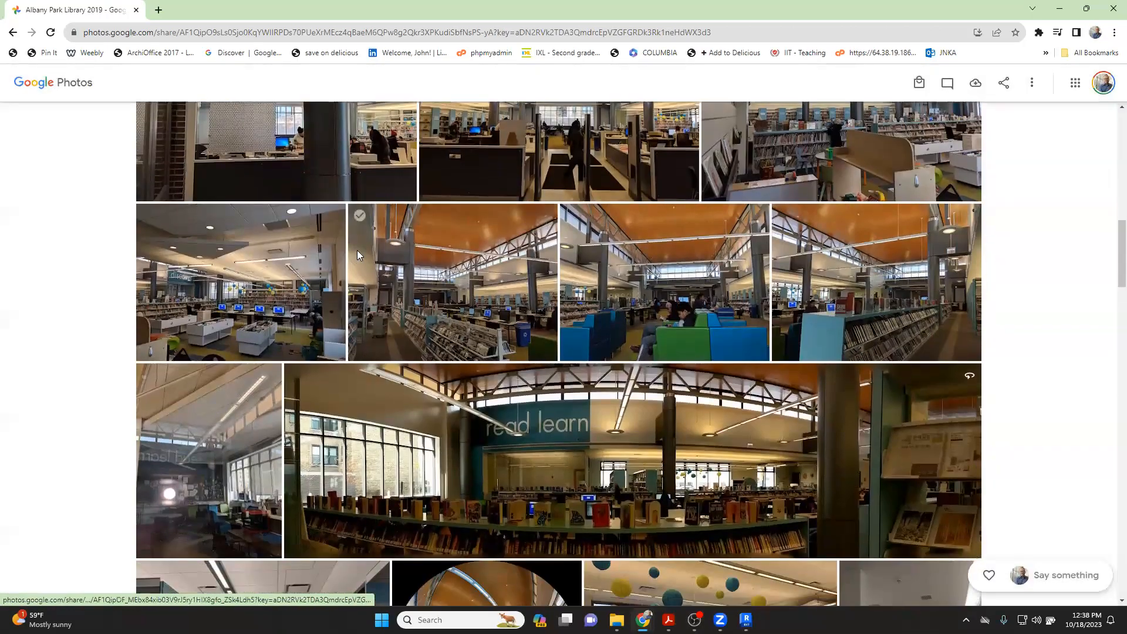
{"action": "scroll", "coordinate": [380, 243], "scroll_direction": "down", "scroll_amount": 3}
{"action": "scroll", "coordinate": [380, 243], "scroll_direction": "down", "scroll_amount": 3}
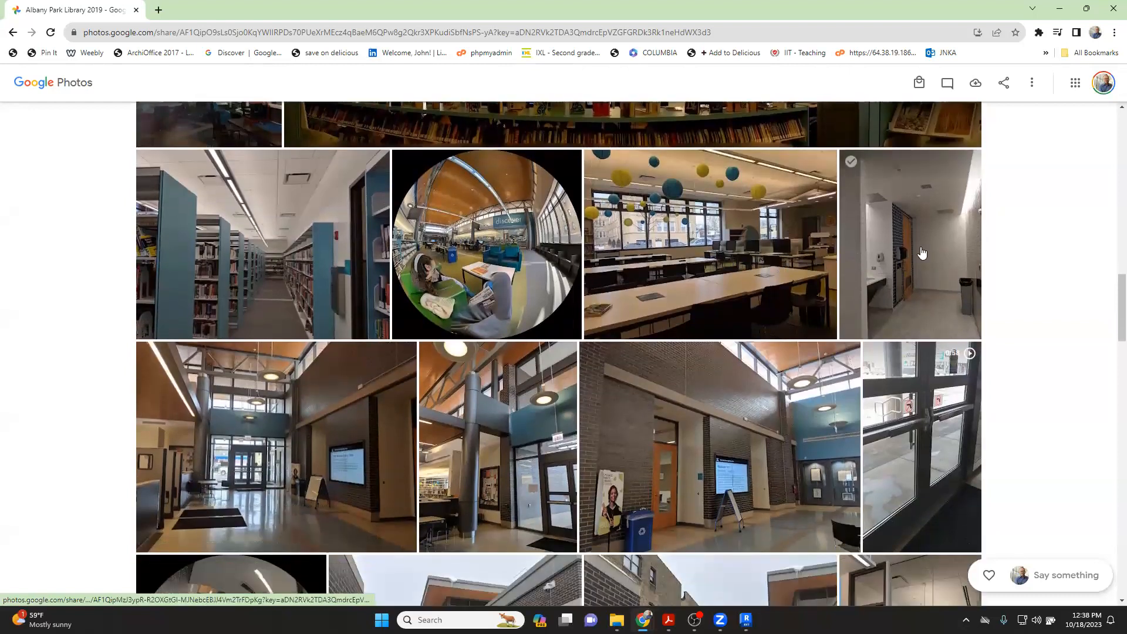
{"action": "left_click", "coordinate": [922, 252]}
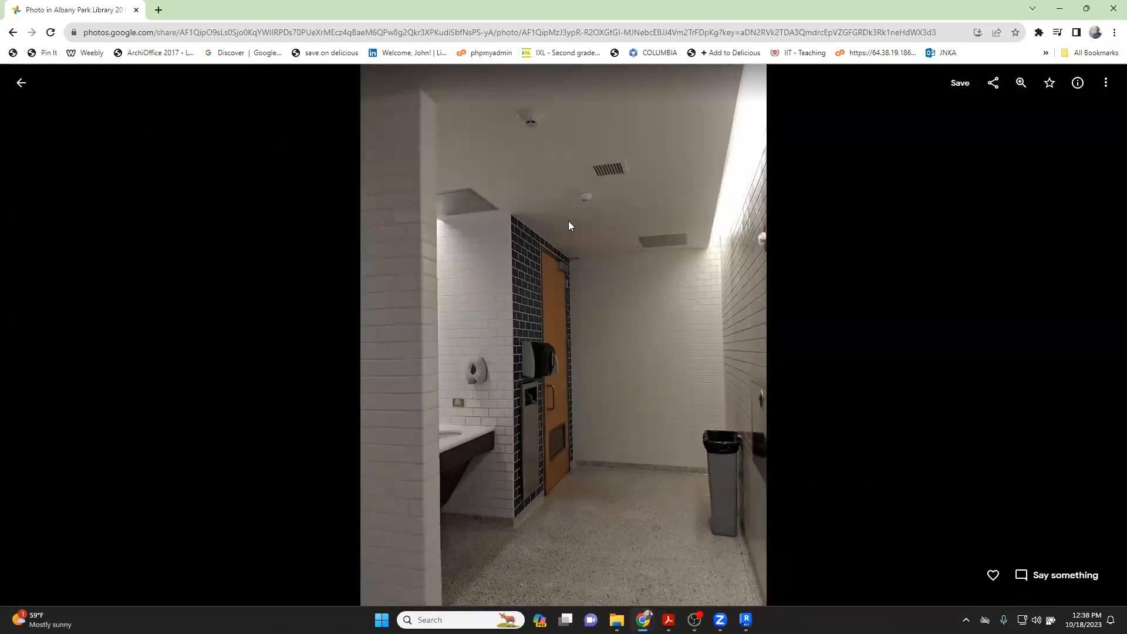
Step: Go back to the album and open the lobby photo showing the brick wall, recessed doorways and wall-mounted screen
{"action": "left_click", "coordinate": [23, 84]}
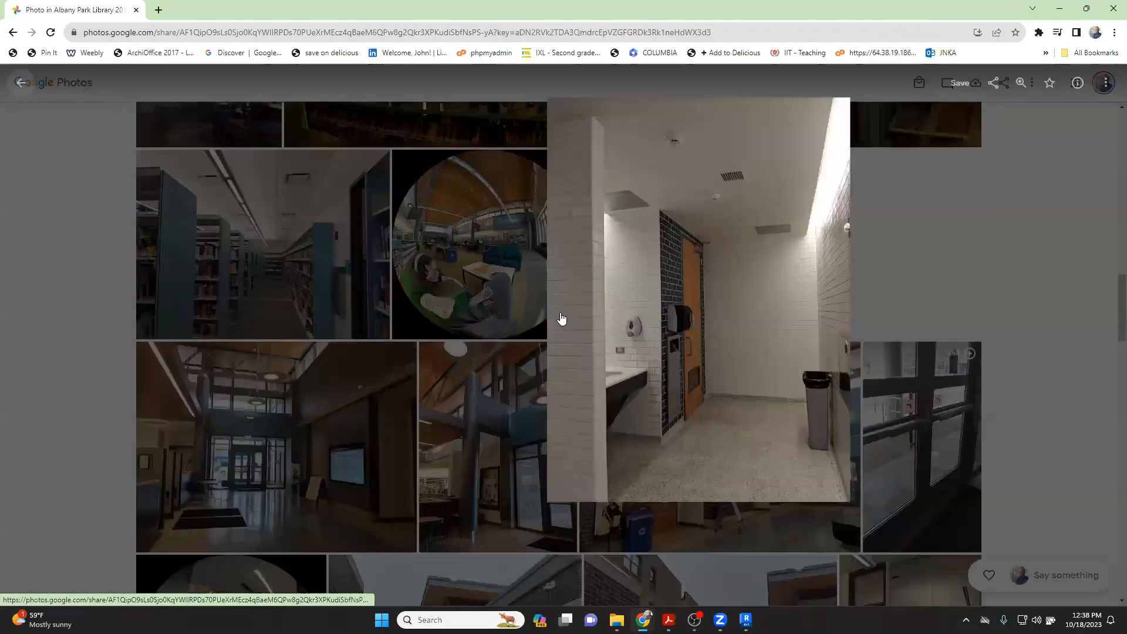
{"action": "scroll", "coordinate": [536, 311], "scroll_direction": "down", "scroll_amount": 4}
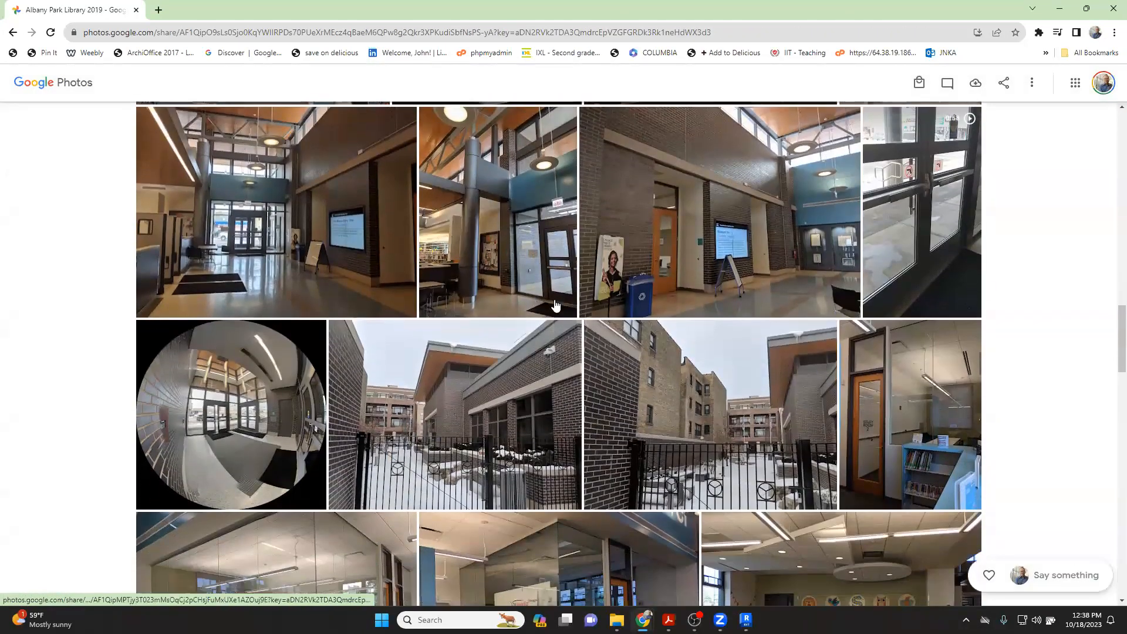
{"action": "left_click", "coordinate": [660, 248]}
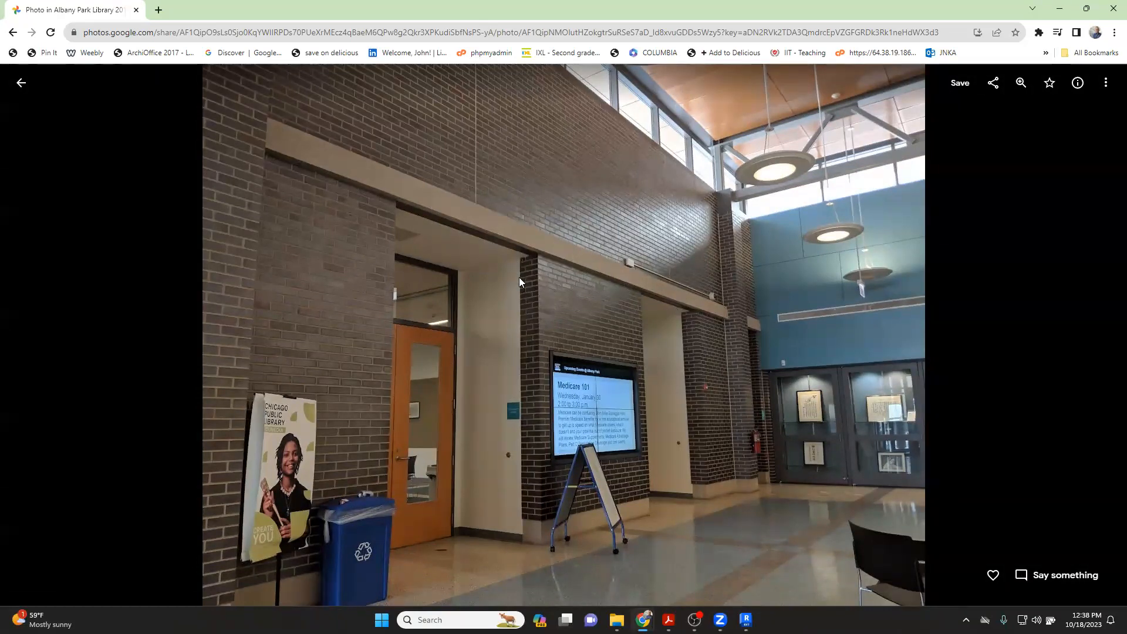
Step: Return to the album and open the exterior photo of the glazed corner entrance doors beneath the wood soffit
{"action": "left_click", "coordinate": [21, 83]}
{"action": "scroll", "coordinate": [340, 287], "scroll_direction": "down", "scroll_amount": 5}
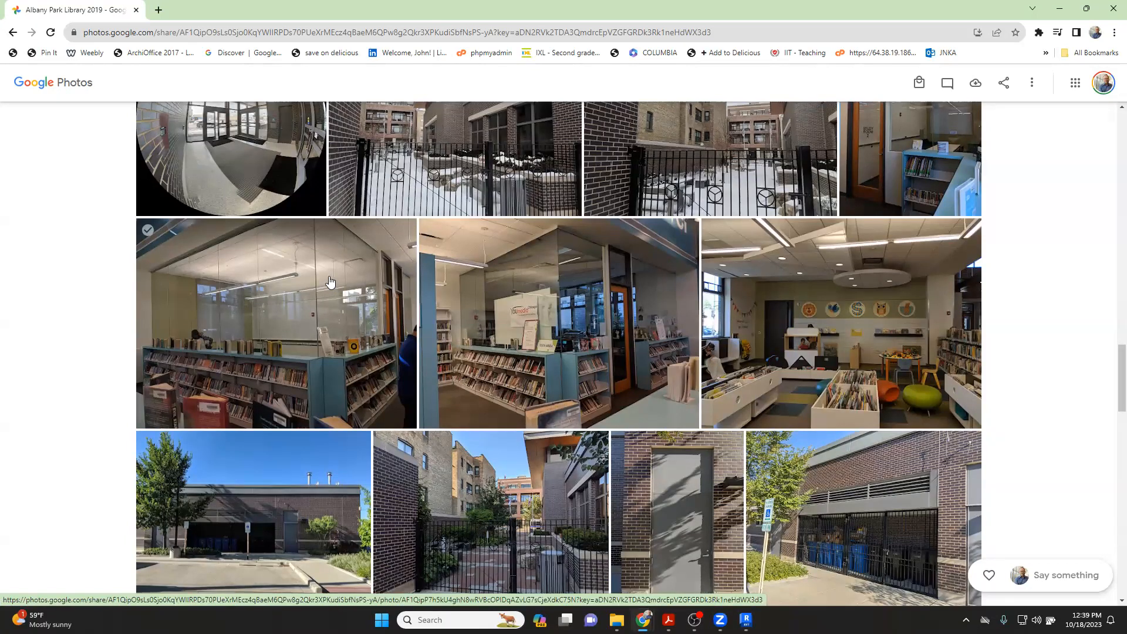
{"action": "scroll", "coordinate": [478, 291], "scroll_direction": "down", "scroll_amount": 11}
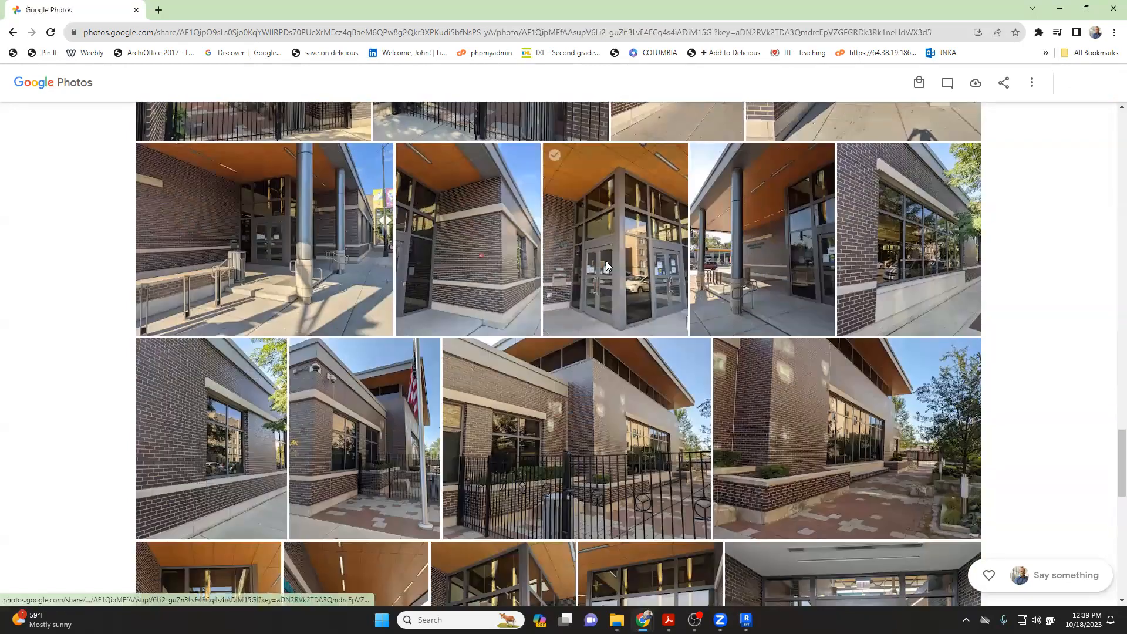
{"action": "left_click", "coordinate": [603, 270]}
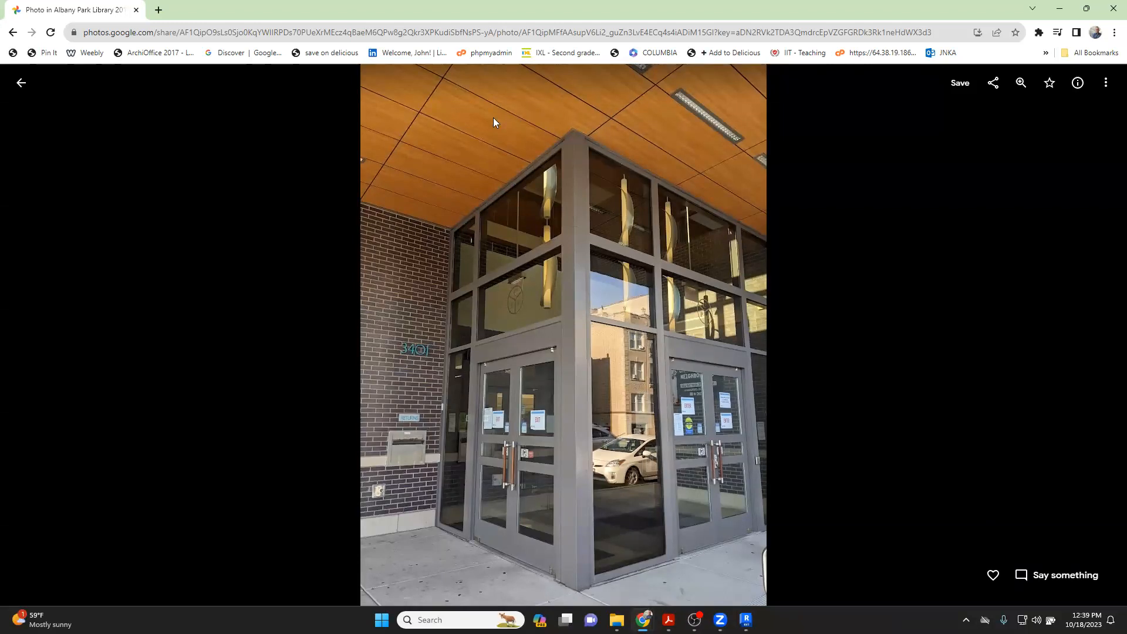
Step: Go back to the album and open the exterior photo of the fenced courtyard and overhanging wood soffit
{"action": "left_click", "coordinate": [21, 82]}
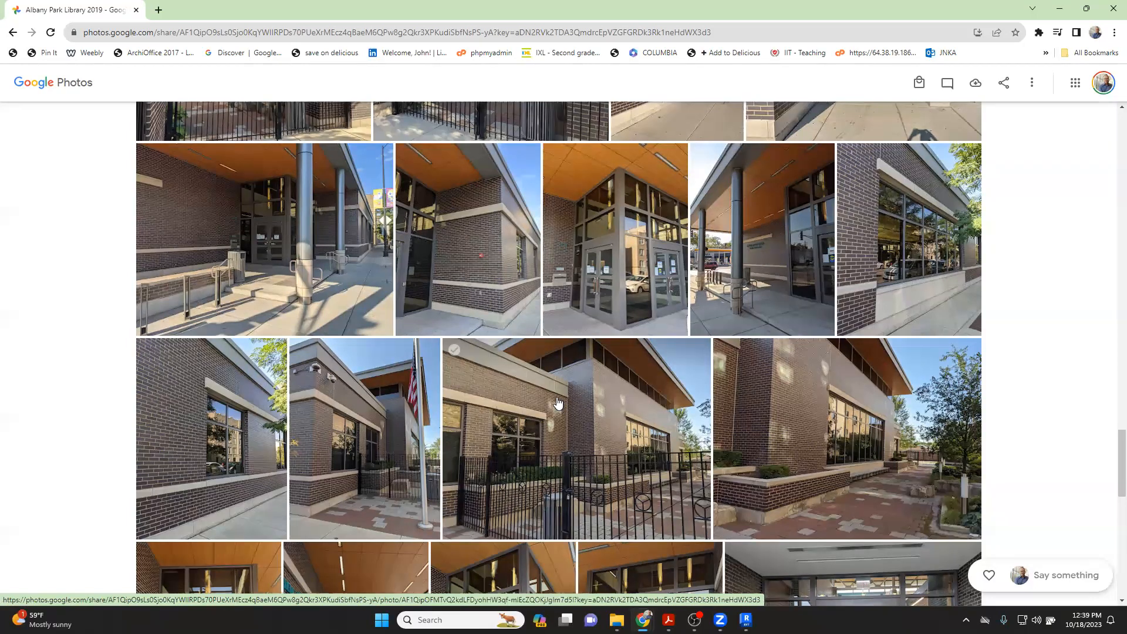
{"action": "scroll", "coordinate": [554, 361], "scroll_direction": "down", "scroll_amount": 2}
{"action": "scroll", "coordinate": [627, 360], "scroll_direction": "up", "scroll_amount": 1}
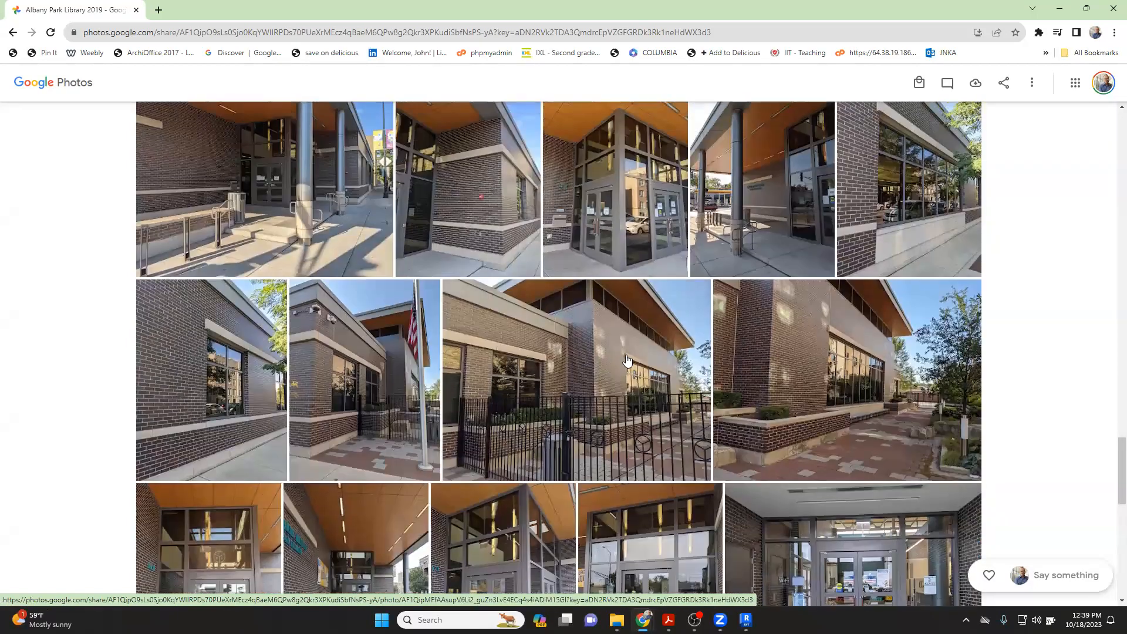
{"action": "left_click", "coordinate": [630, 356]}
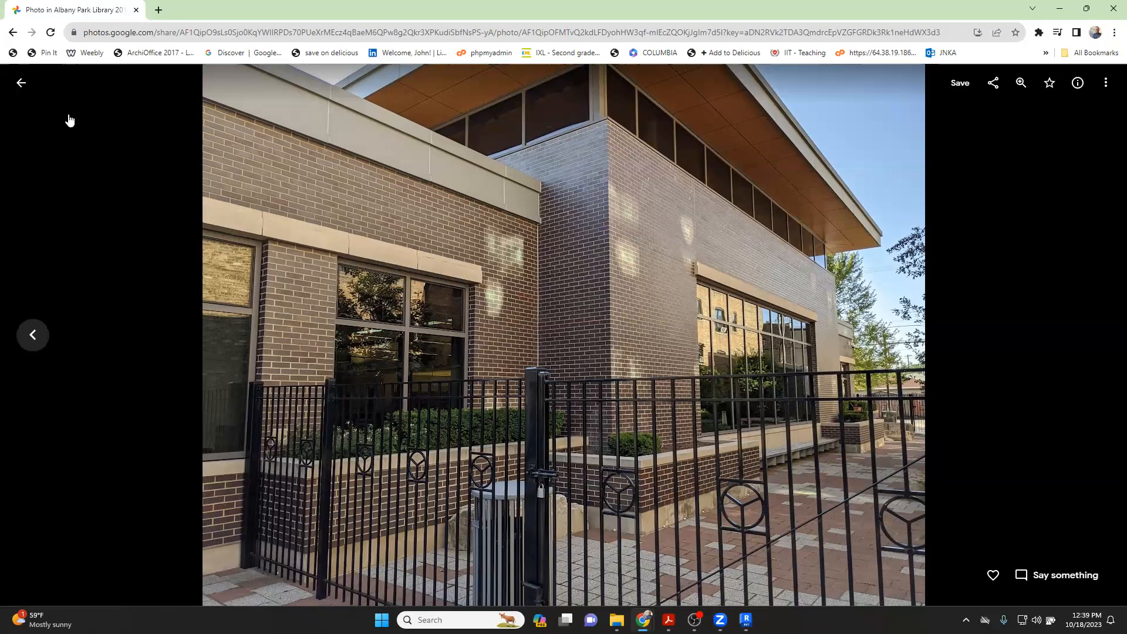
Step: Leave the photos, switch to Revit and open the Assignment6_start2 project, ignoring its unresolved references
{"action": "left_click", "coordinate": [24, 86]}
{"action": "scroll", "coordinate": [461, 469], "scroll_direction": "down", "scroll_amount": 6}
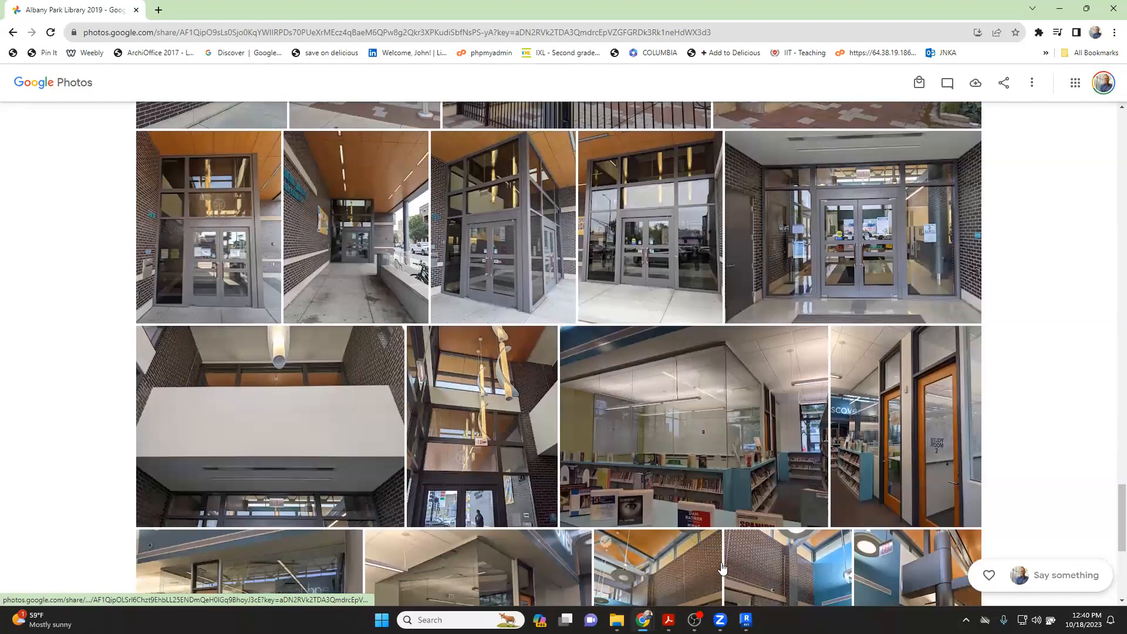
{"action": "left_click", "coordinate": [745, 619]}
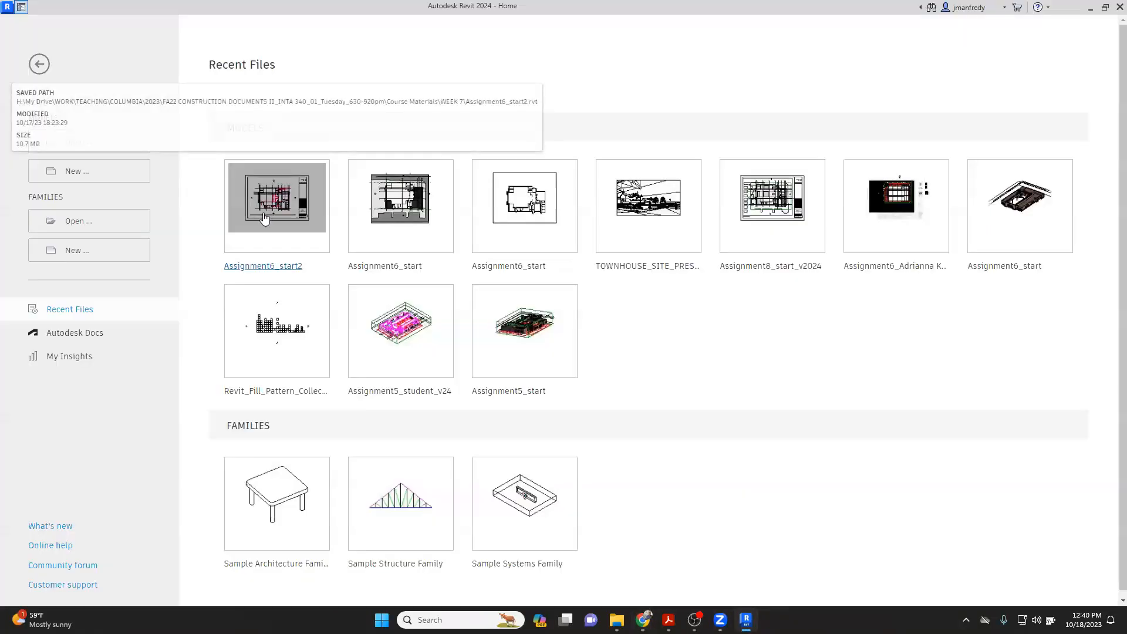
{"action": "left_click", "coordinate": [246, 256]}
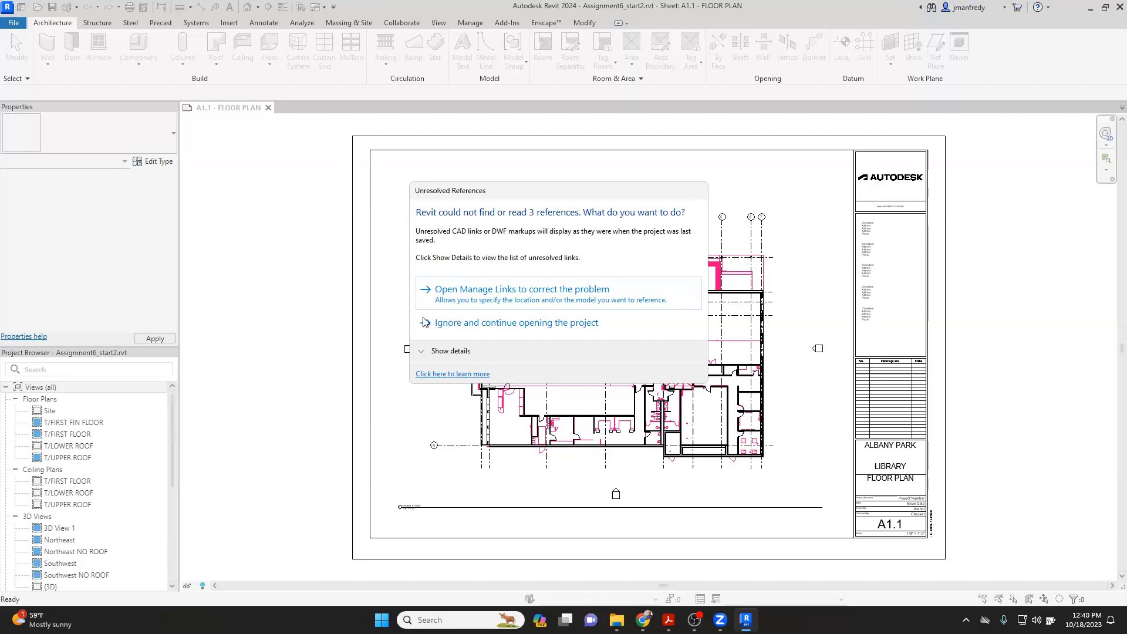
{"action": "left_click", "coordinate": [461, 327]}
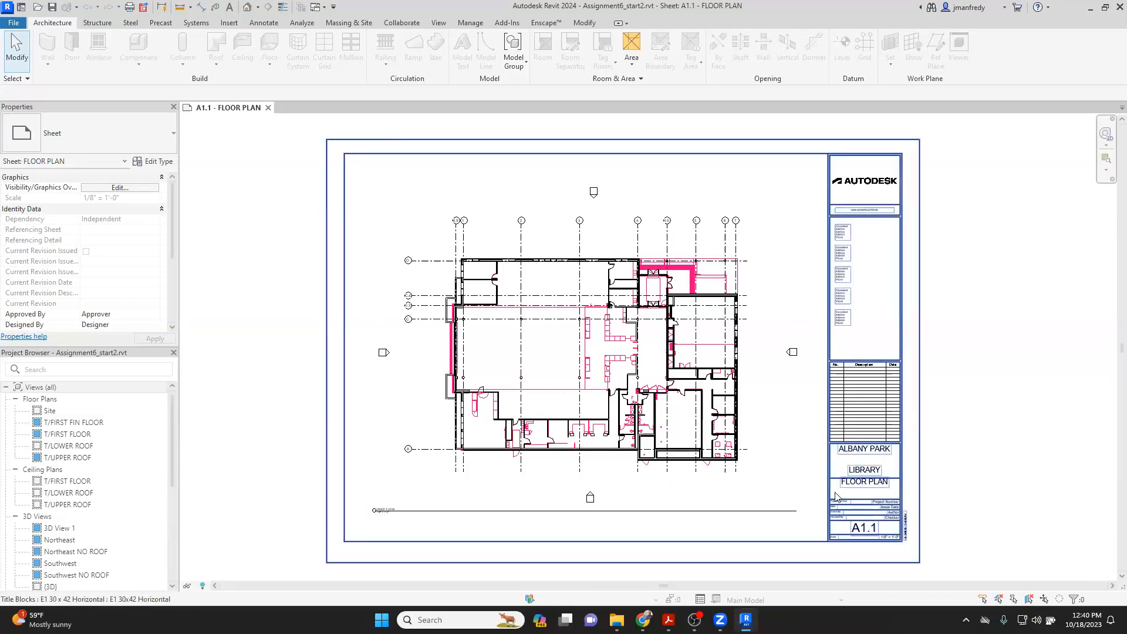
Step: Review the project's list of sheets and highlight A1.6 - FINISH FLOOR PLAN
{"action": "left_click_drag", "start_coordinate": [172, 474], "coordinate": [168, 563]}
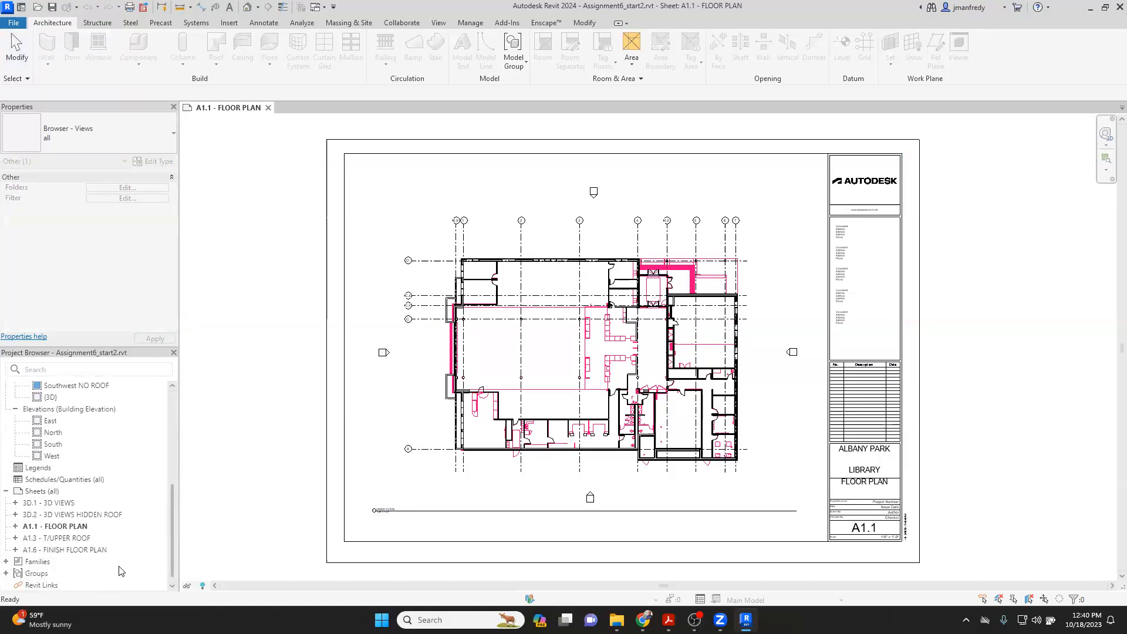
{"action": "left_click", "coordinate": [75, 551]}
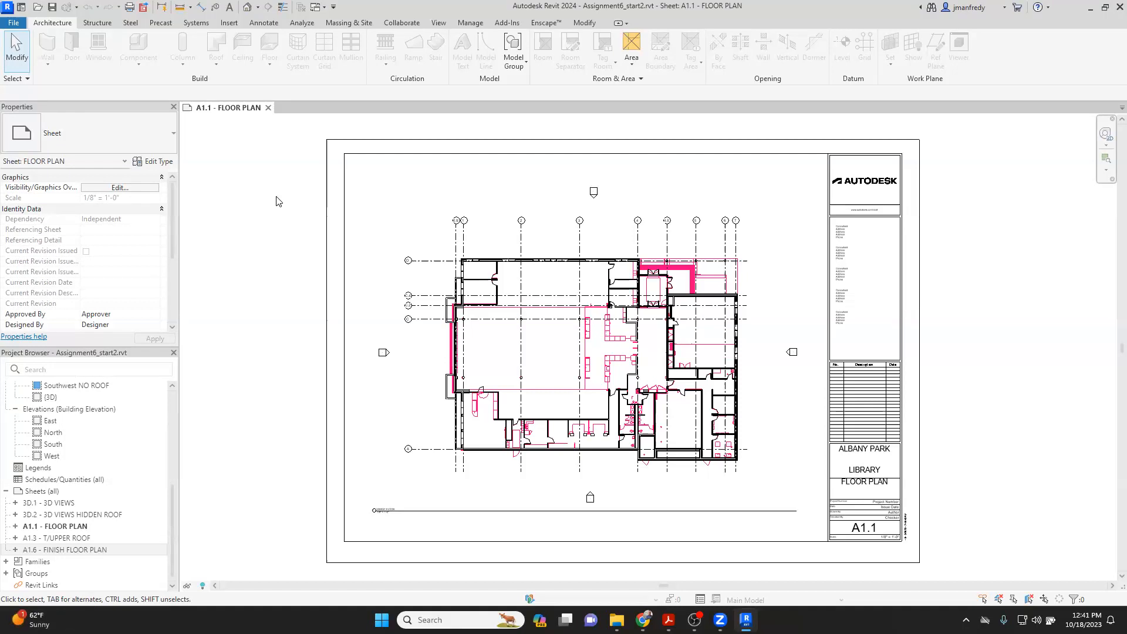
Step: Unload the linked CAD file A-FP01-floor plan.dwg from the project
{"action": "left_click", "coordinate": [230, 25]}
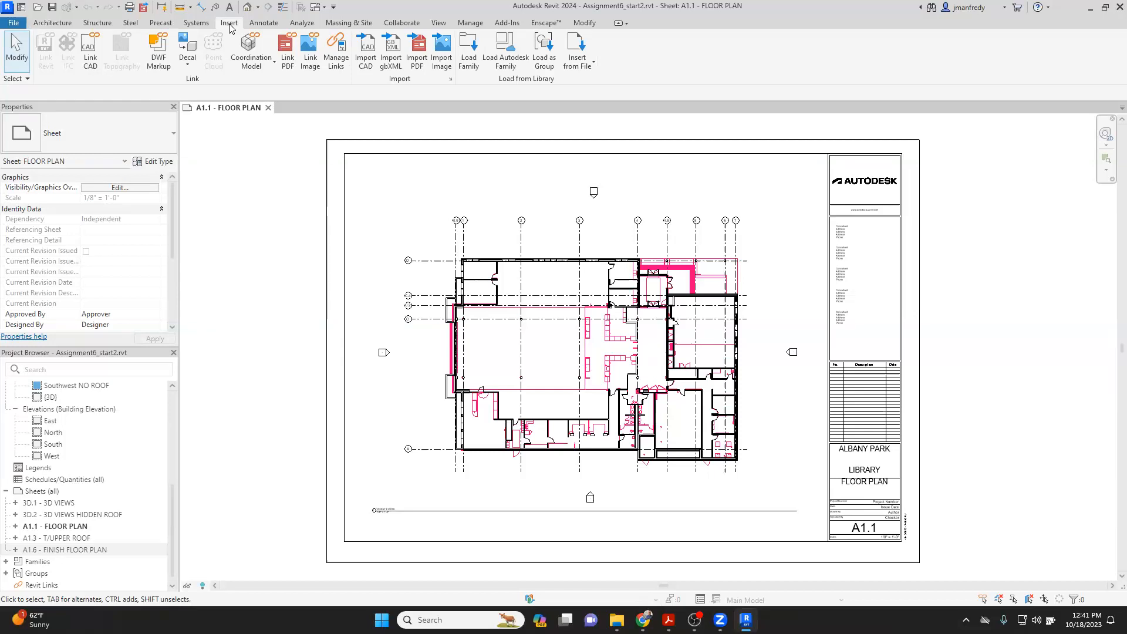
{"action": "left_click", "coordinate": [336, 62]}
{"action": "left_click", "coordinate": [308, 203]}
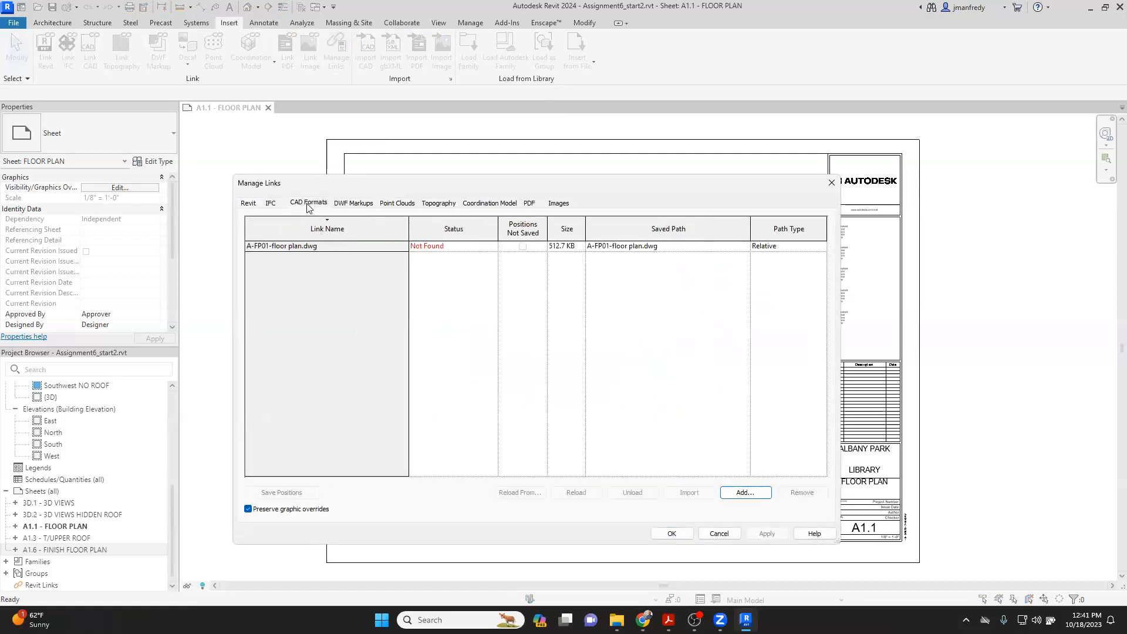
{"action": "left_click", "coordinate": [306, 247]}
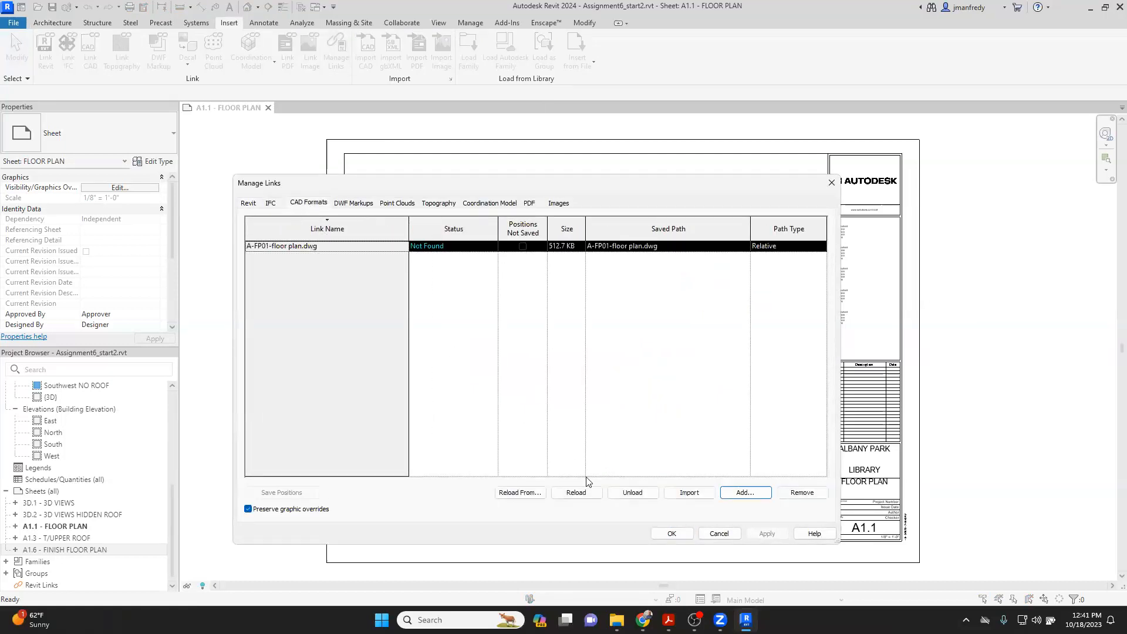
{"action": "left_click", "coordinate": [631, 493]}
{"action": "left_click", "coordinate": [680, 539]}
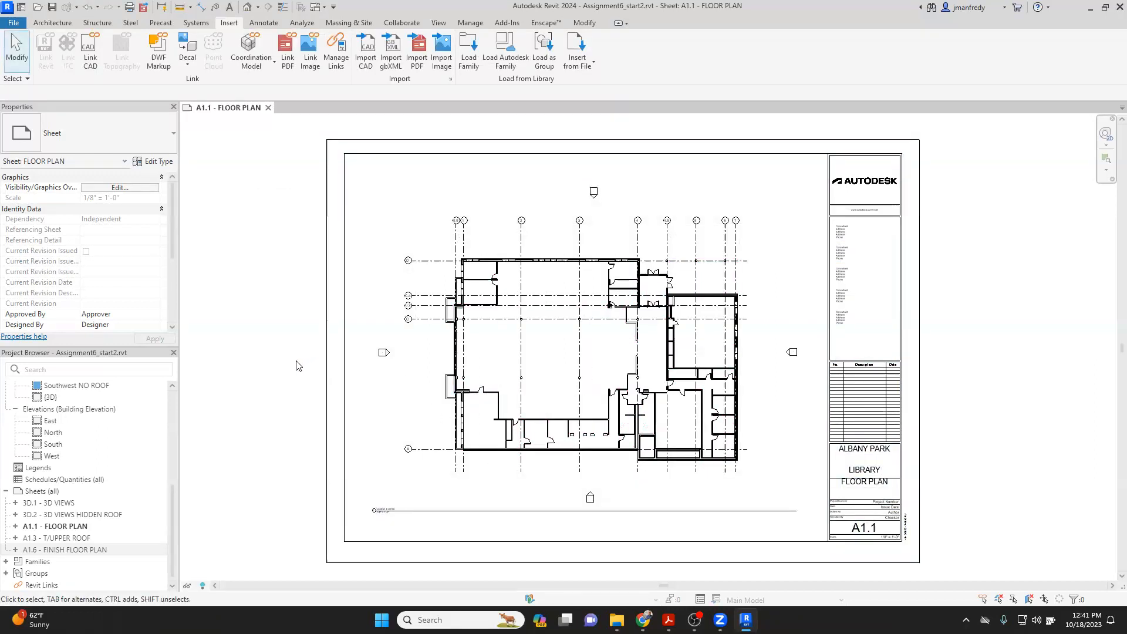
Step: Inspect the walls on sheet A1.1, activate the T/FIRST FLOOR plan viewport and set its detail level to Coarse
{"action": "scroll", "coordinate": [447, 447], "scroll_direction": "up", "scroll_amount": 4}
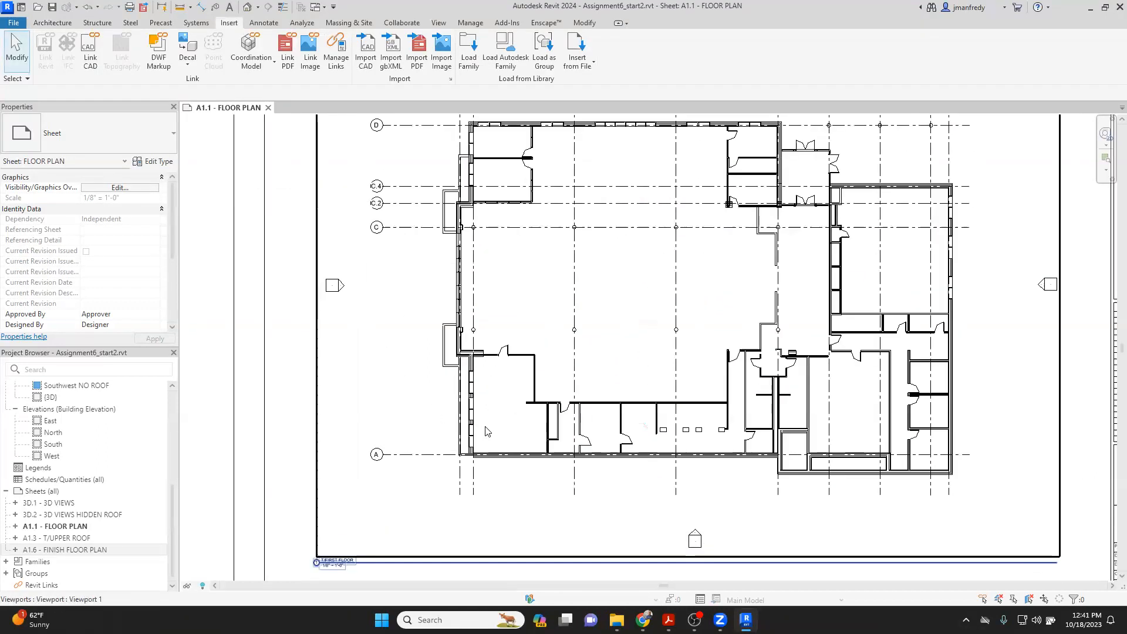
{"action": "scroll", "coordinate": [435, 478], "scroll_direction": "down", "scroll_amount": 3}
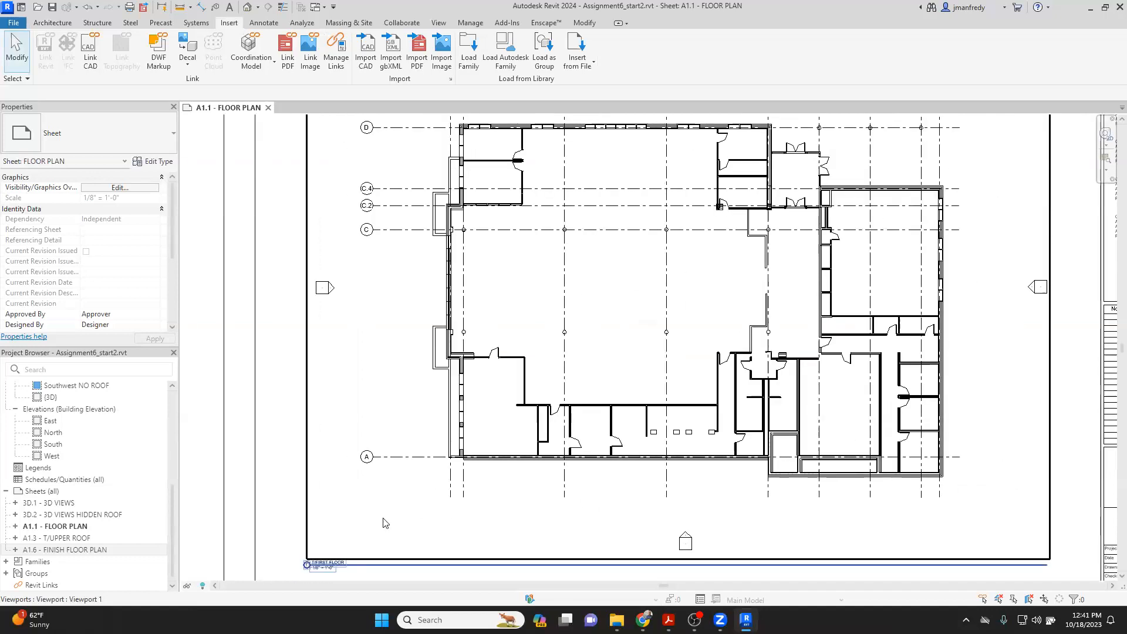
{"action": "scroll", "coordinate": [440, 454], "scroll_direction": "up", "scroll_amount": 8}
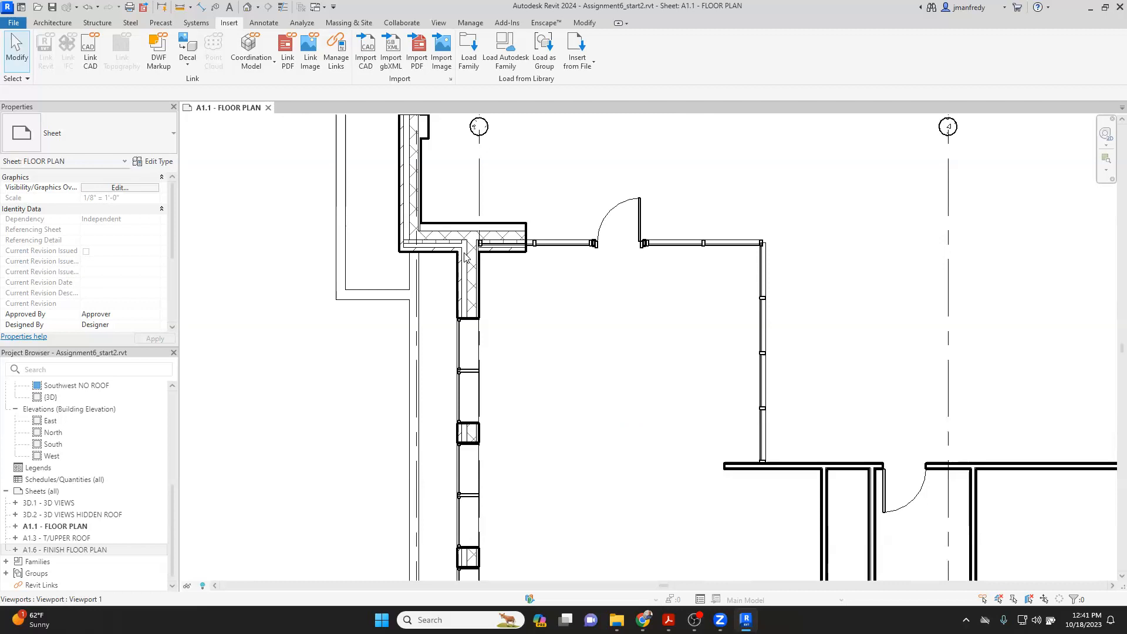
{"action": "scroll", "coordinate": [469, 253], "scroll_direction": "down", "scroll_amount": 3}
{"action": "scroll", "coordinate": [496, 336], "scroll_direction": "down", "scroll_amount": 5}
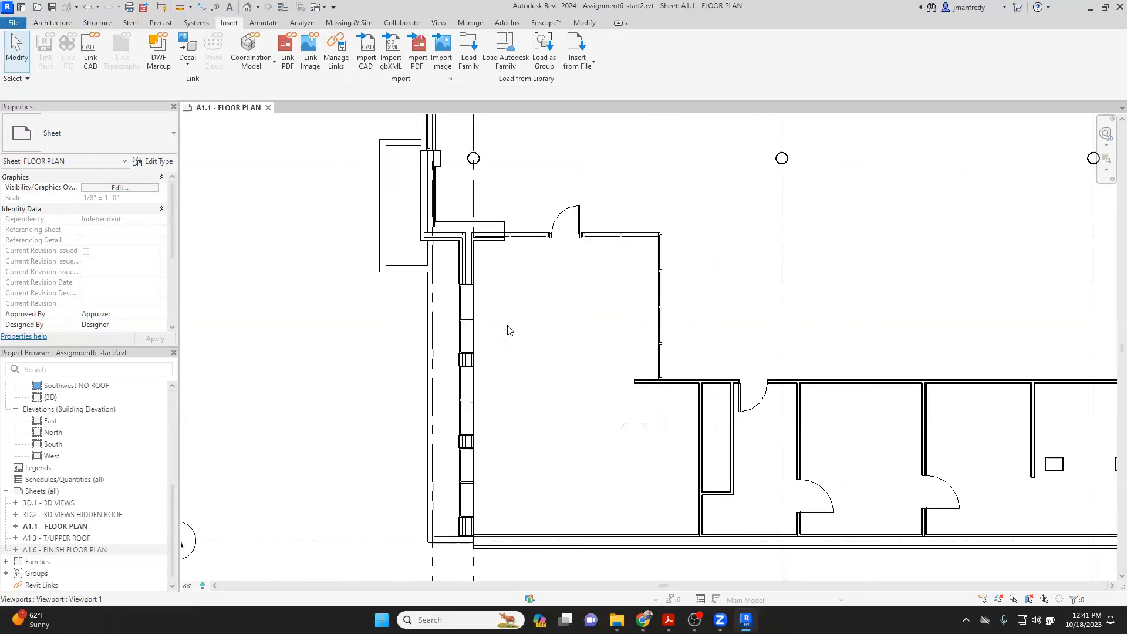
{"action": "scroll", "coordinate": [509, 330], "scroll_direction": "down", "scroll_amount": 1}
{"action": "double_click", "coordinate": [517, 335]}
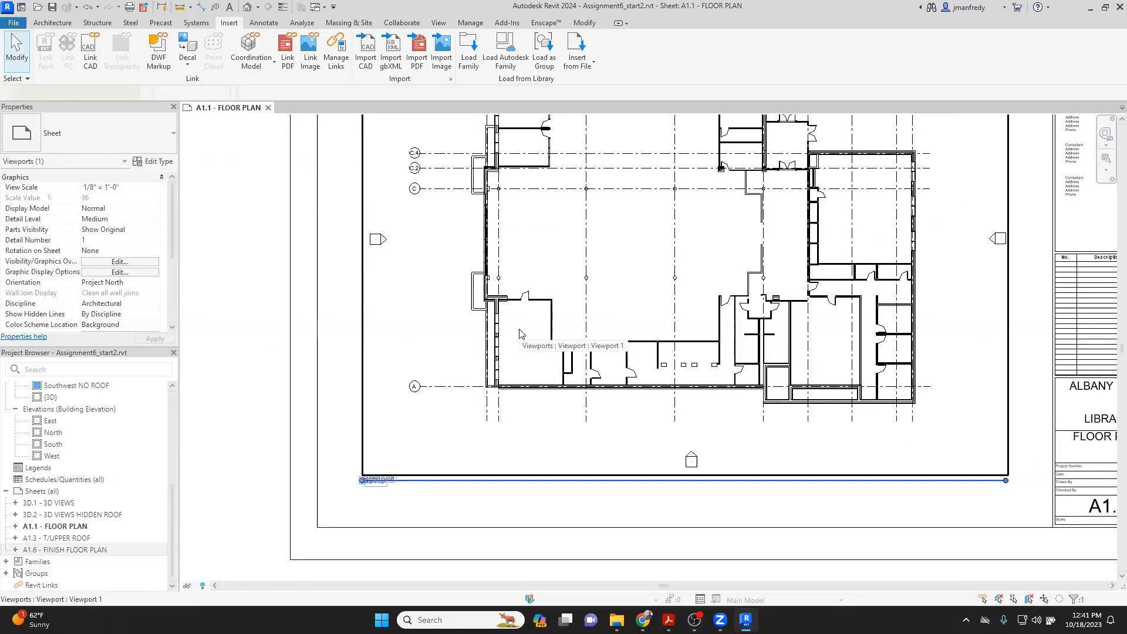
{"action": "scroll", "coordinate": [517, 336], "scroll_direction": "down", "scroll_amount": 1}
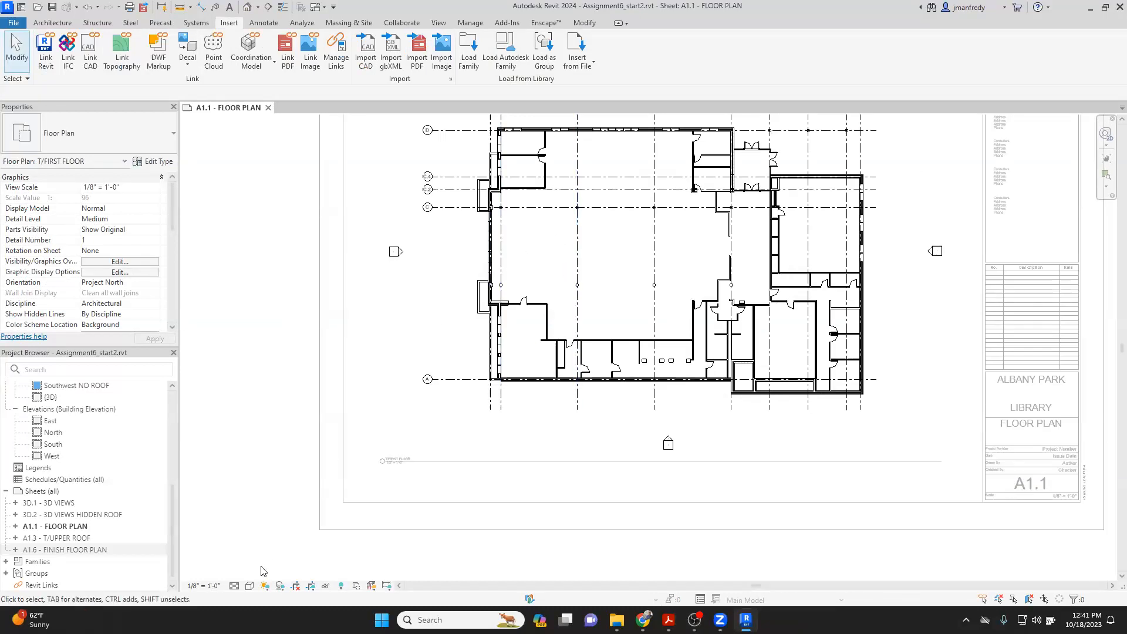
{"action": "left_click", "coordinate": [235, 586]}
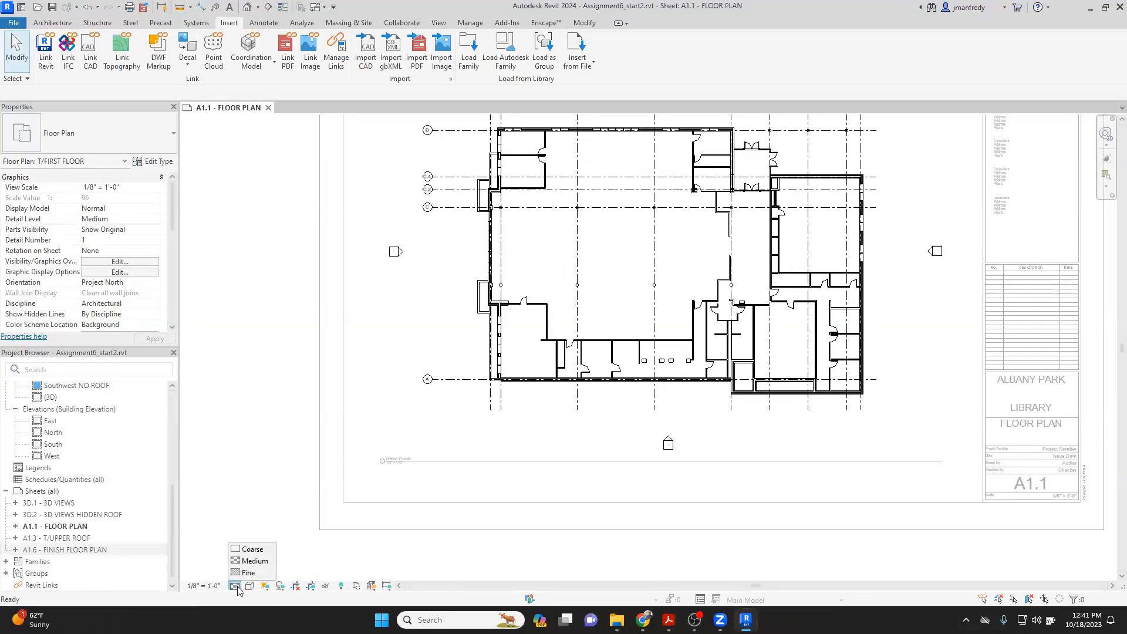
{"action": "left_click", "coordinate": [252, 549]}
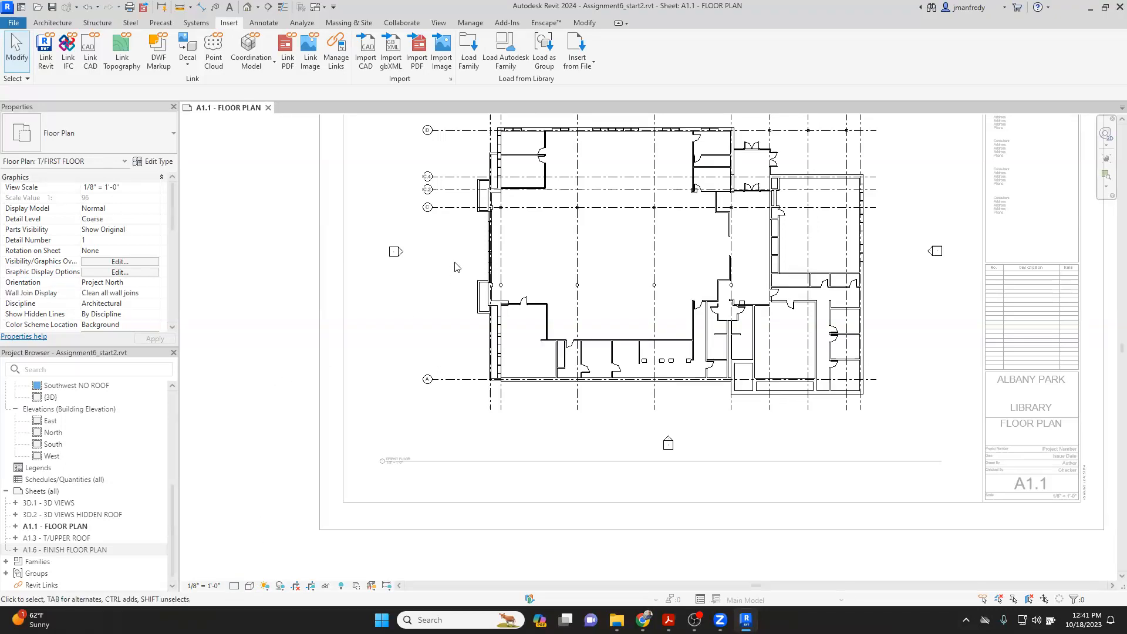
Step: Copy grid line C straight down to the lower row of columns, between grids C and A
{"action": "scroll", "coordinate": [455, 267], "scroll_direction": "up", "scroll_amount": 2}
{"action": "left_click", "coordinate": [578, 183]}
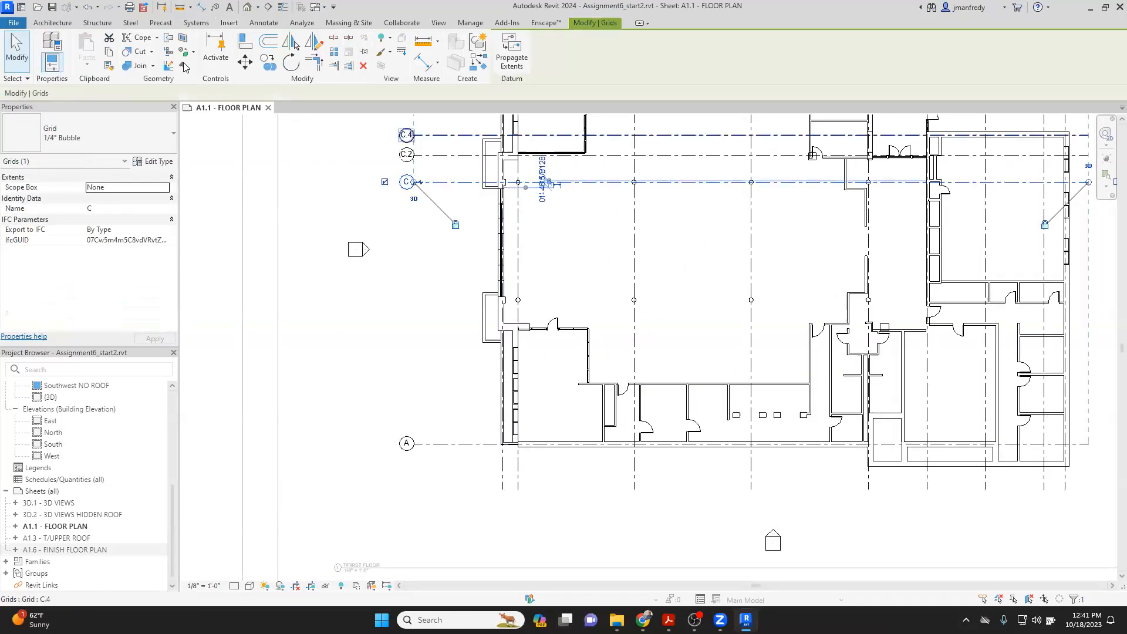
{"action": "left_click", "coordinate": [267, 61]}
{"action": "left_click", "coordinate": [561, 183]}
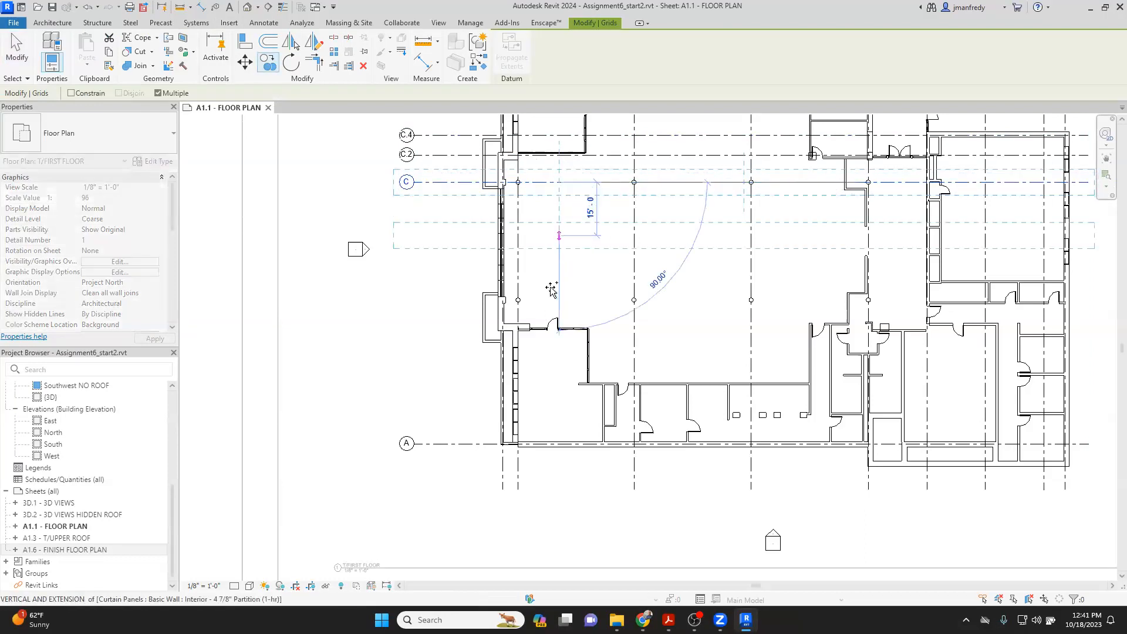
{"action": "left_click", "coordinate": [550, 301]}
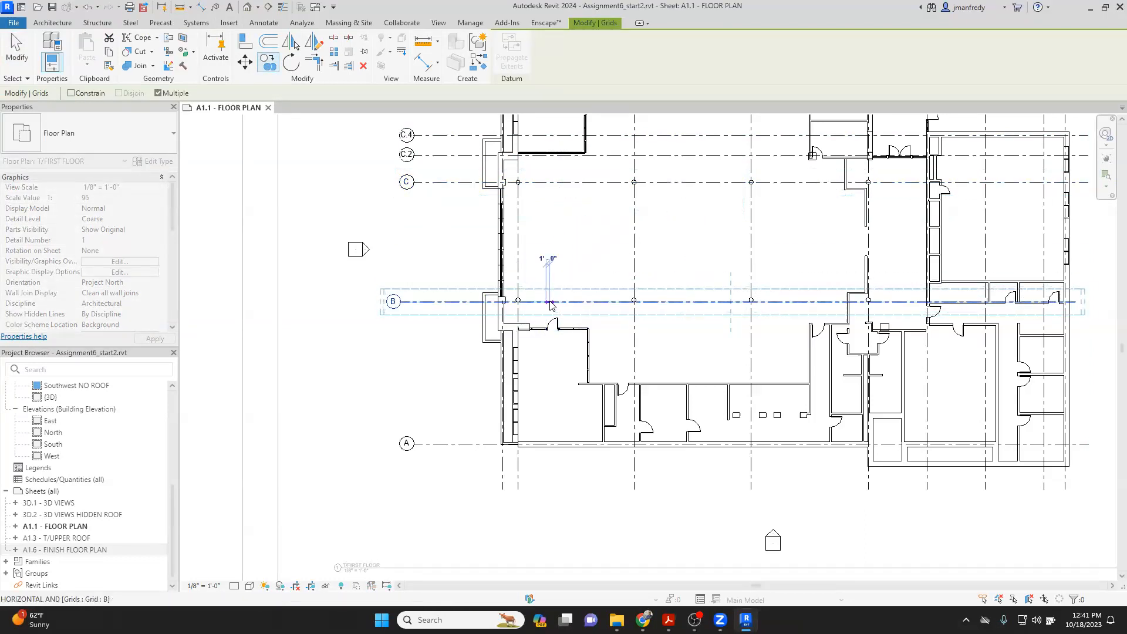
{"action": "key", "text": "Escape"}
Step: Align the copied grid line with the centres of the lower row of round columns
{"action": "scroll", "coordinate": [528, 303], "scroll_direction": "up", "scroll_amount": 5}
{"action": "key", "text": "a"}
{"action": "key", "text": "l"}
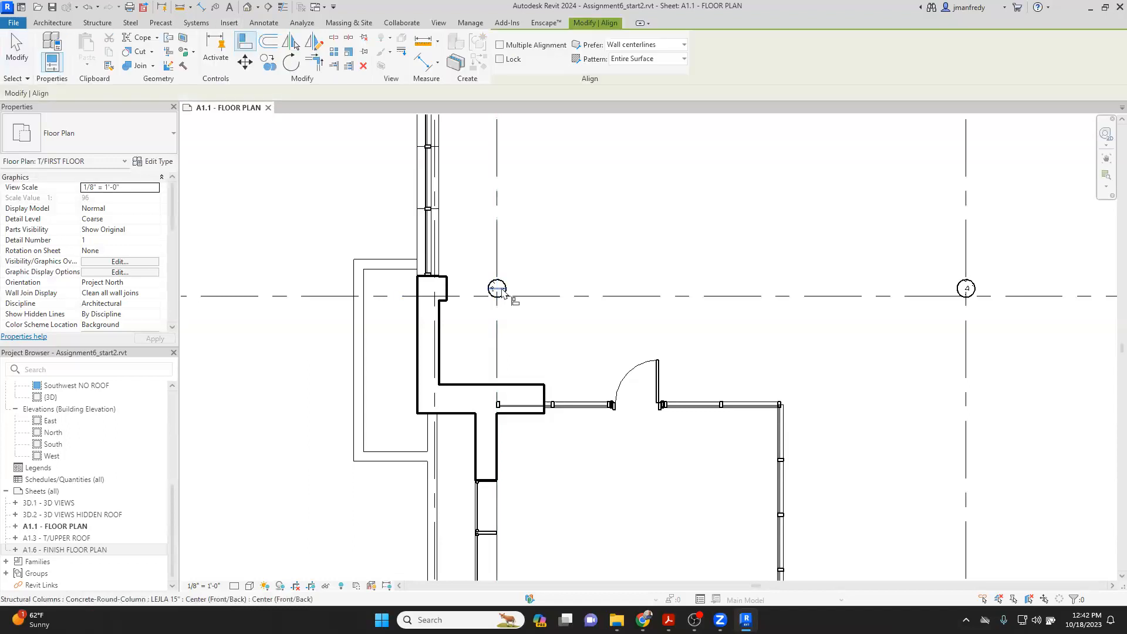
{"action": "key", "text": "Escape"}
{"action": "scroll", "coordinate": [551, 297], "scroll_direction": "down", "scroll_amount": 5}
{"action": "scroll", "coordinate": [552, 297], "scroll_direction": "down", "scroll_amount": 6}
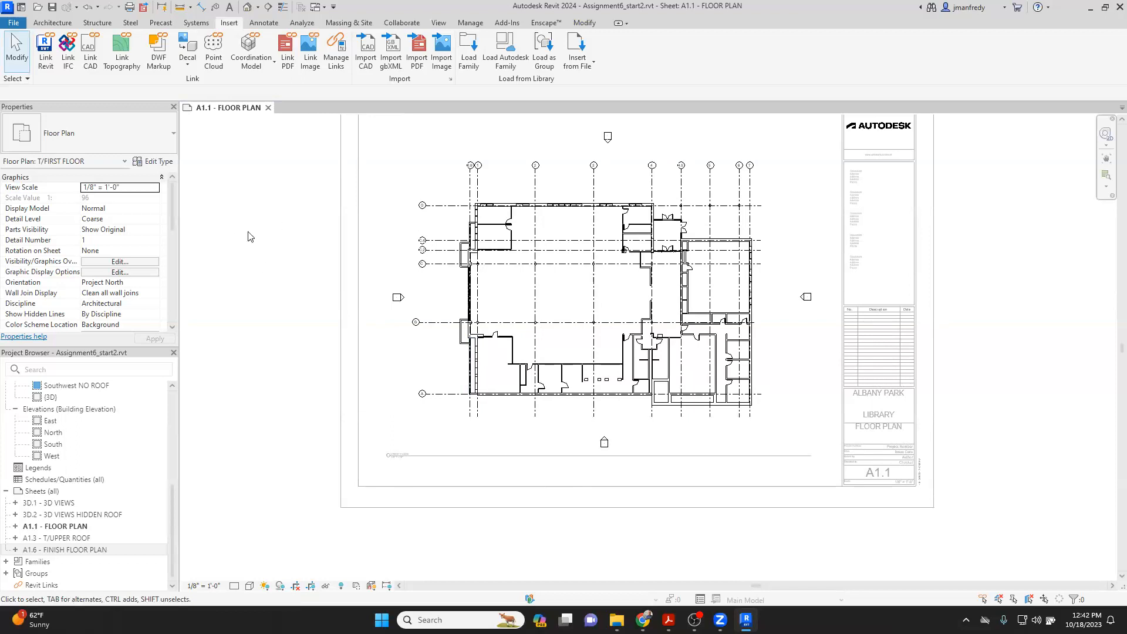
Step: Deactivate the floor plan viewport and open sheet A1.6 - FINISH FLOOR PLAN
{"action": "double_click", "coordinate": [274, 255]}
{"action": "middle_click_drag", "start_coordinate": [699, 364], "coordinate": [672, 394]}
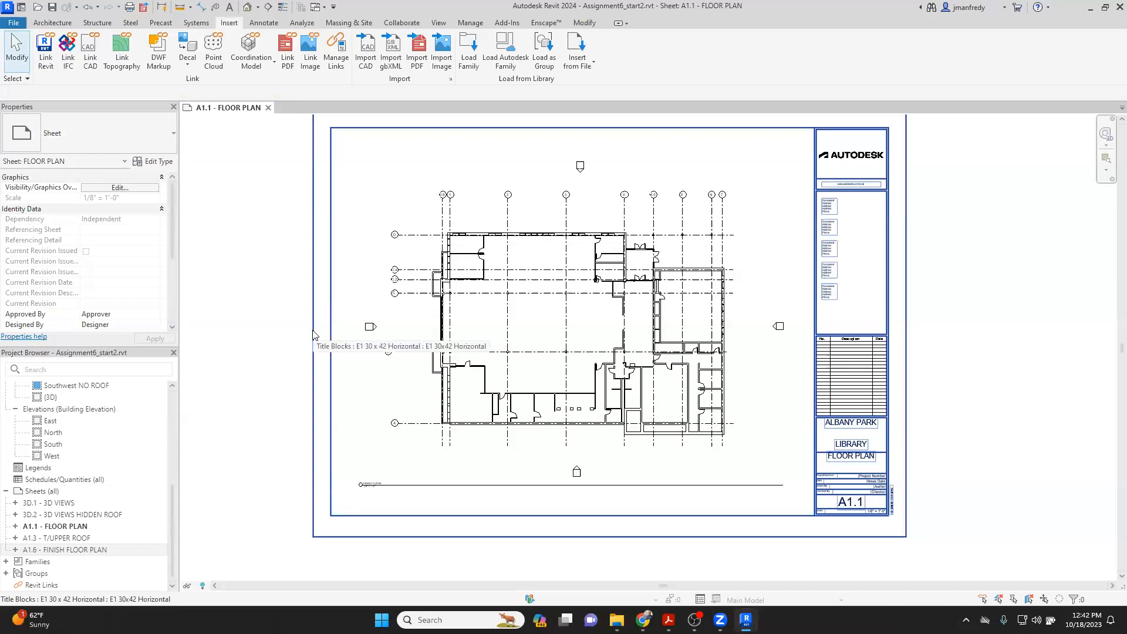
{"action": "middle_click_drag", "start_coordinate": [308, 382], "coordinate": [313, 406]}
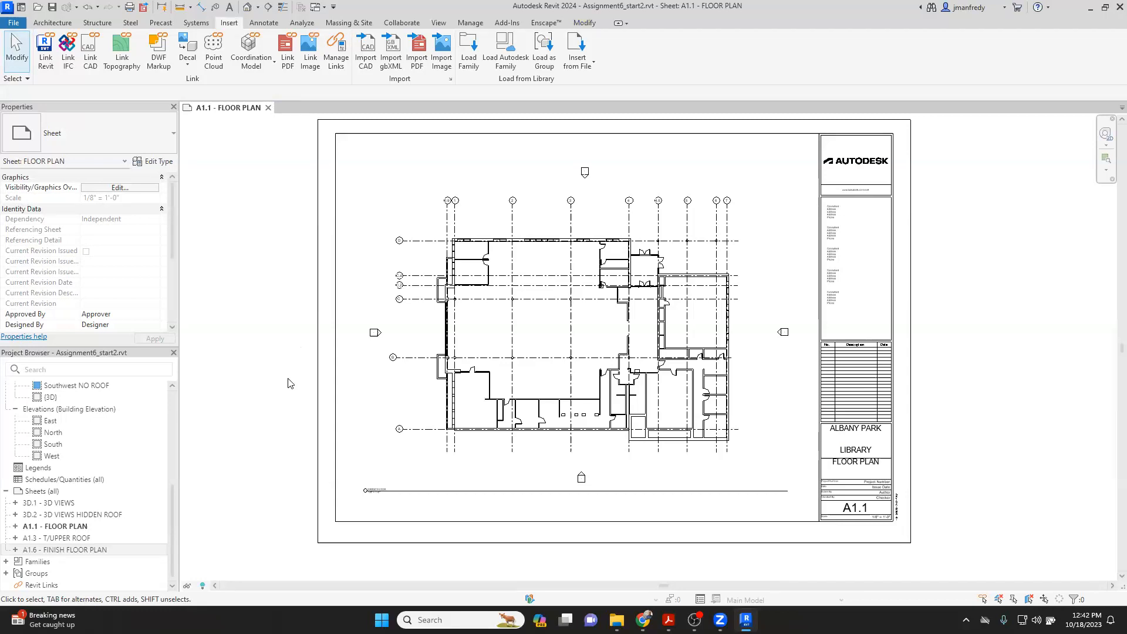
{"action": "left_click", "coordinate": [109, 550]}
{"action": "double_click", "coordinate": [109, 551]}
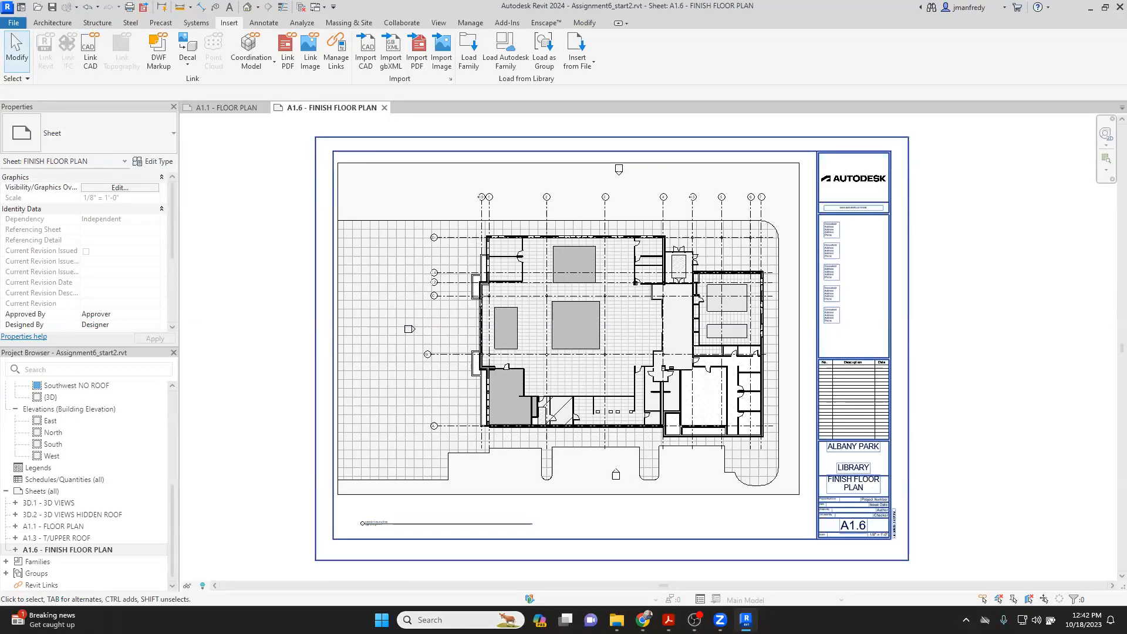
Step: Switch to the Albany Park Library drawing set PDF in Acrobat and examine the finish floor plan sheet following A1.5
{"action": "mouse_move", "coordinate": [669, 620]}
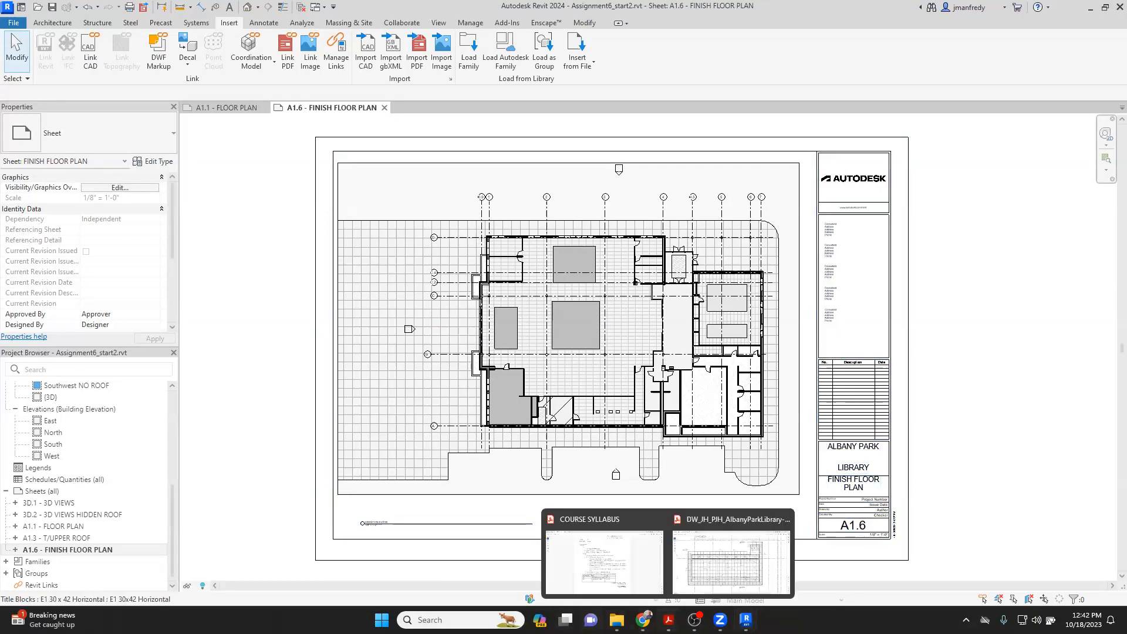
{"action": "left_click", "coordinate": [716, 572]}
{"action": "left_click", "coordinate": [1112, 592]}
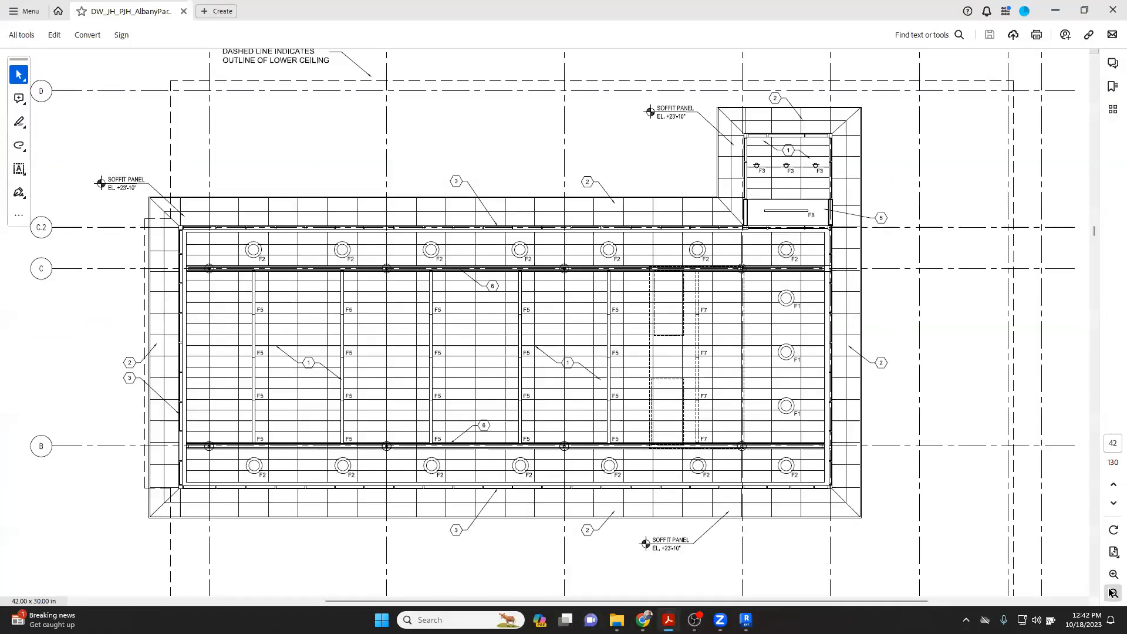
{"action": "left_click", "coordinate": [1113, 592]}
{"action": "scroll", "coordinate": [1095, 447], "scroll_direction": "down", "scroll_amount": 3}
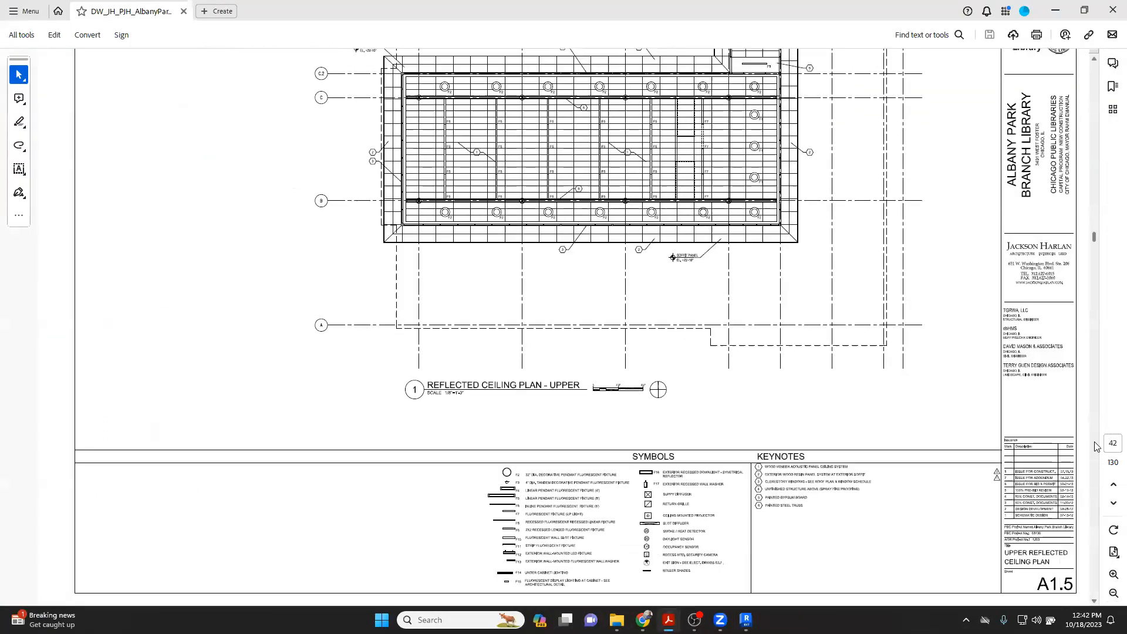
{"action": "scroll", "coordinate": [1095, 447], "scroll_direction": "down", "scroll_amount": 3}
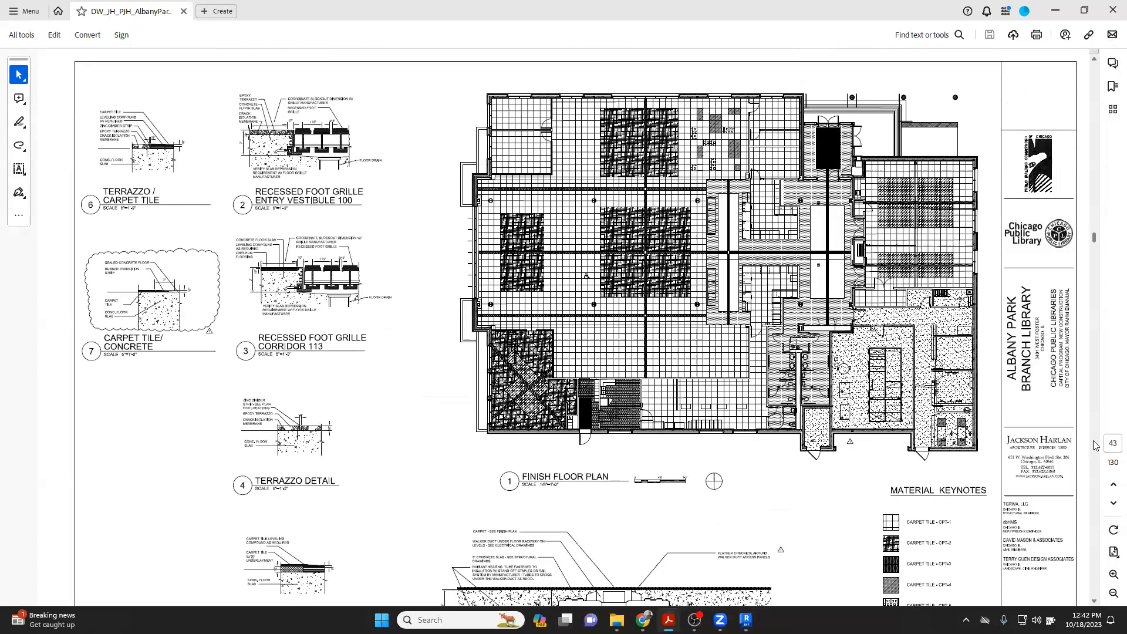
{"action": "scroll", "coordinate": [866, 178], "scroll_direction": "up", "scroll_amount": 1}
{"action": "scroll", "coordinate": [867, 178], "scroll_direction": "down", "scroll_amount": 1}
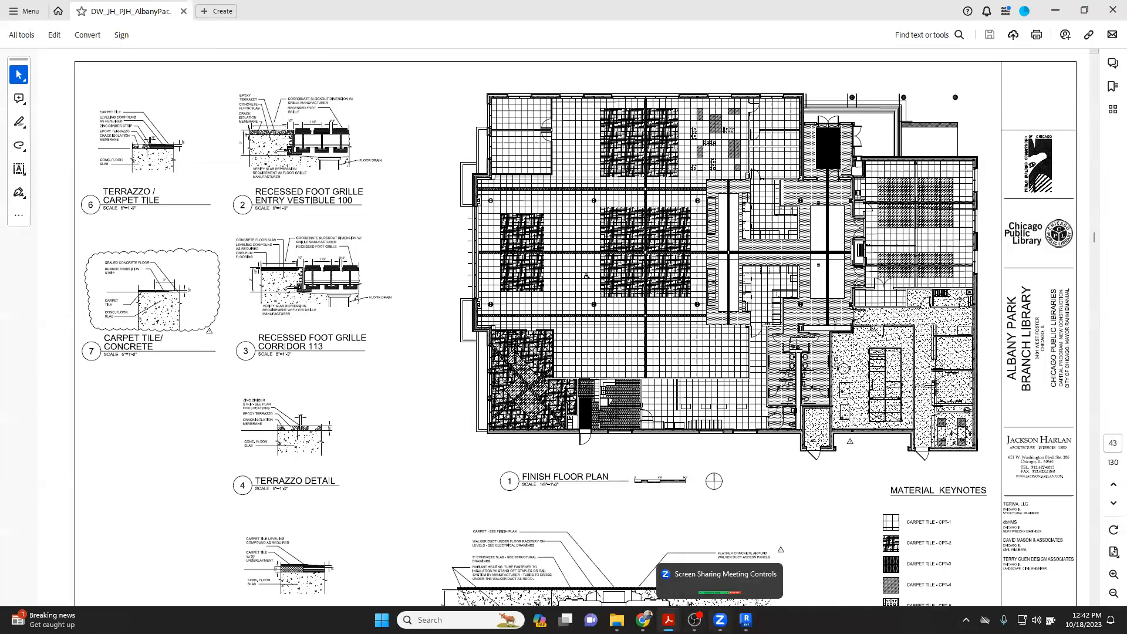
Step: Return to Revit and hide the grid and elevation marker categories in the plan viewport on sheet A1.6, leaving the viewport deactivated
{"action": "left_click", "coordinate": [745, 619]}
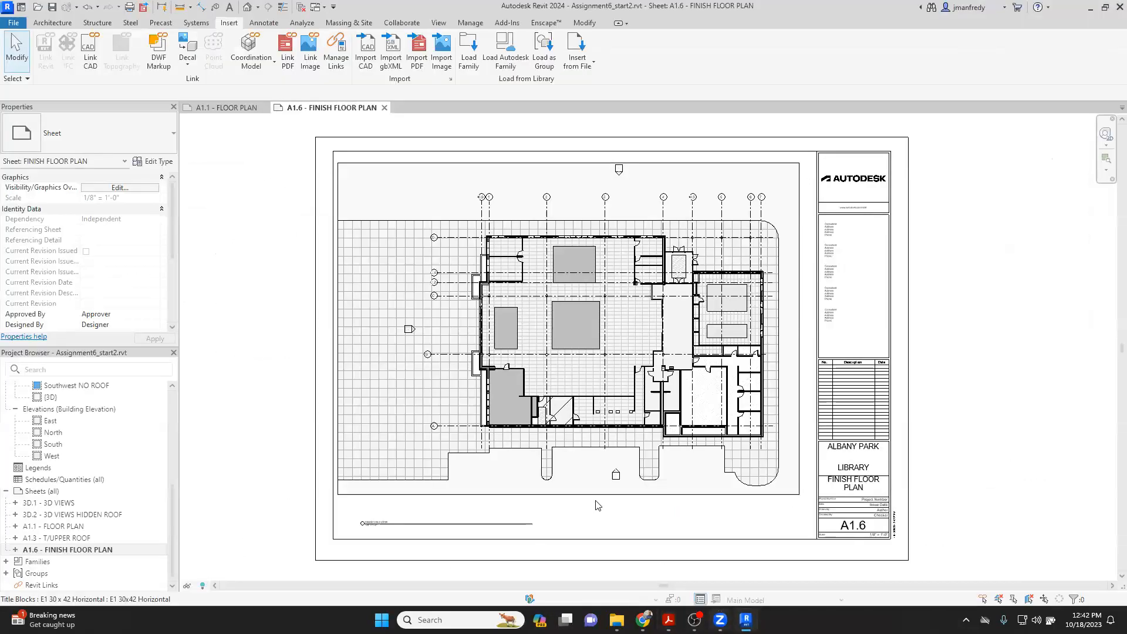
{"action": "double_click", "coordinate": [428, 205]}
{"action": "left_click_drag", "start_coordinate": [643, 204], "coordinate": [600, 173]}
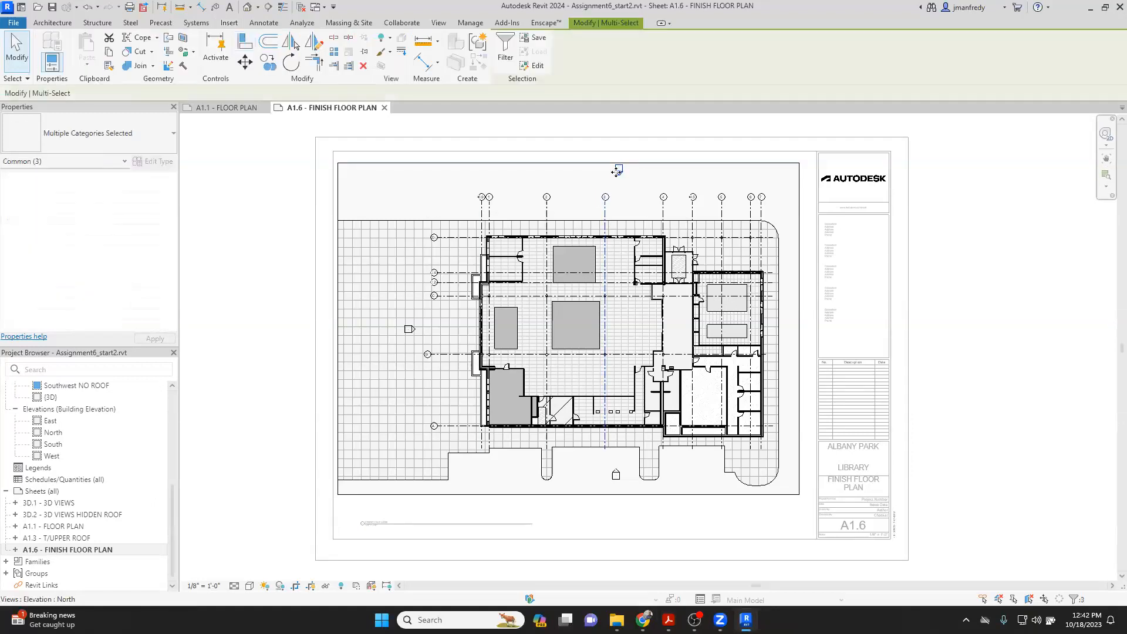
{"action": "right_click", "coordinate": [617, 174]}
{"action": "mouse_move", "coordinate": [688, 268]}
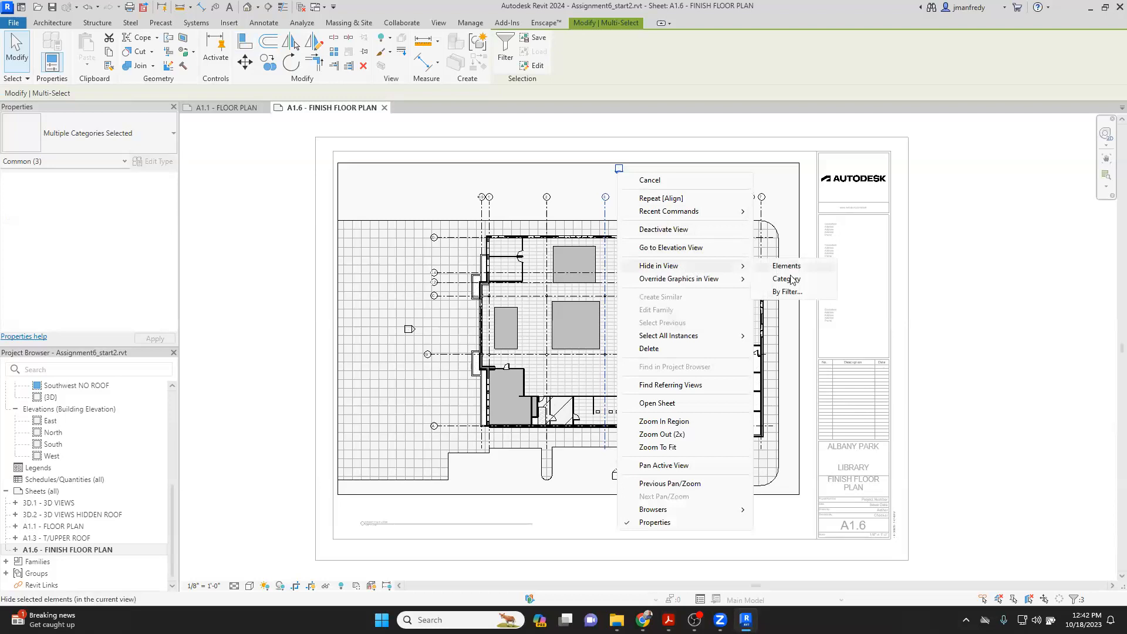
{"action": "left_click", "coordinate": [775, 279]}
{"action": "double_click", "coordinate": [266, 272]}
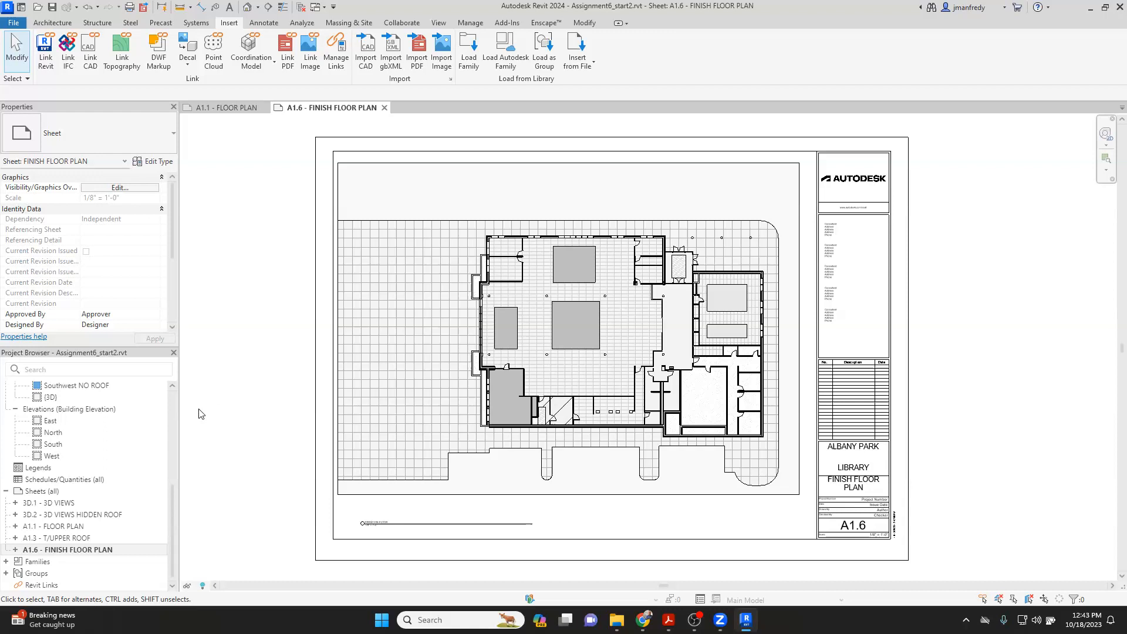
Step: Open the T/FIRST FLOOR floor plan view and the T/FIRST FLOOR ceiling plan view
{"action": "left_click", "coordinate": [173, 408]}
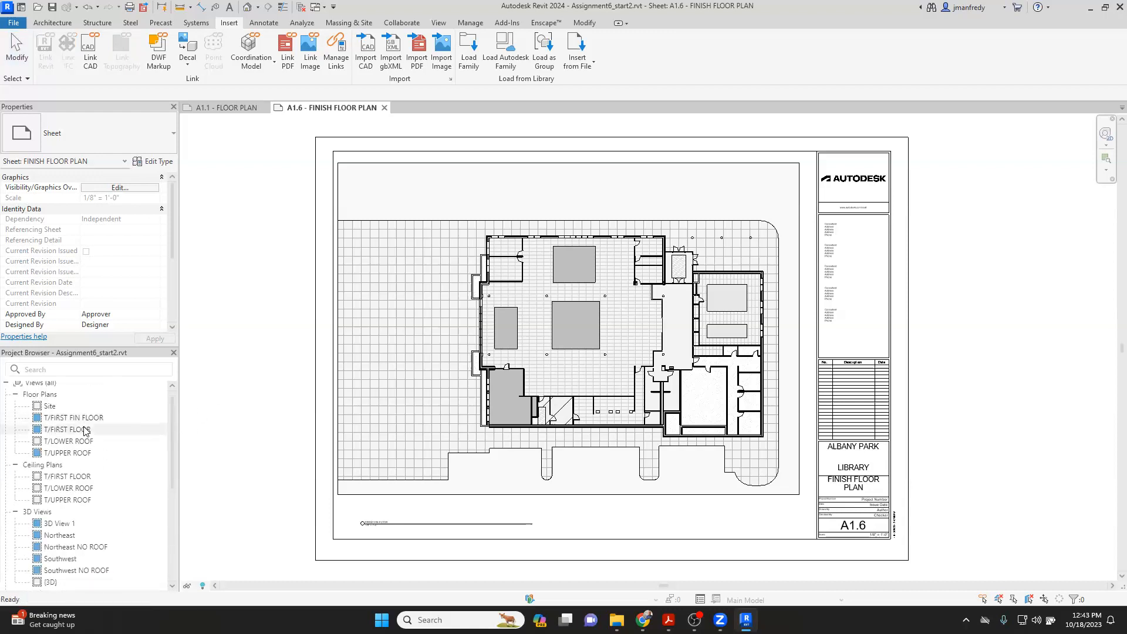
{"action": "double_click", "coordinate": [66, 430]}
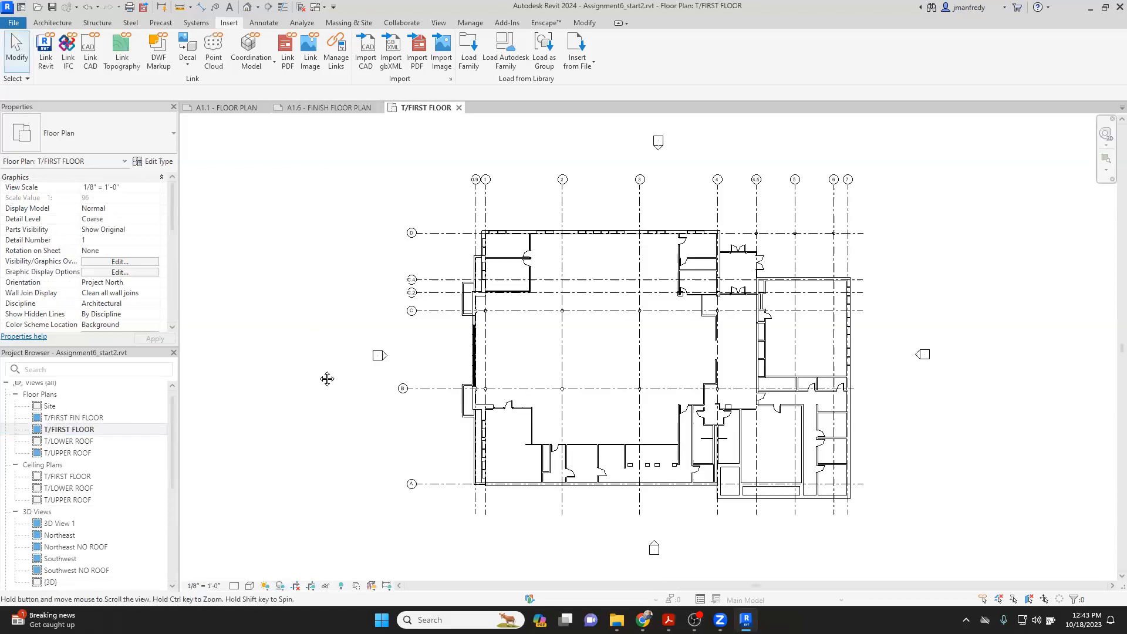
{"action": "scroll", "coordinate": [305, 380], "scroll_direction": "up", "scroll_amount": 2}
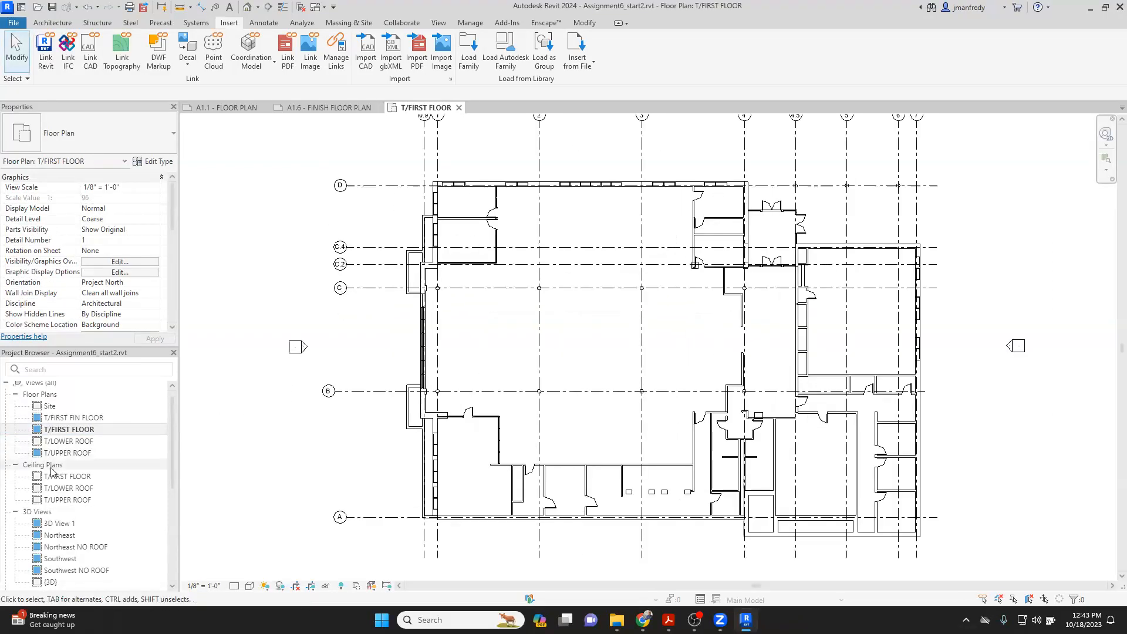
{"action": "left_click", "coordinate": [41, 465]}
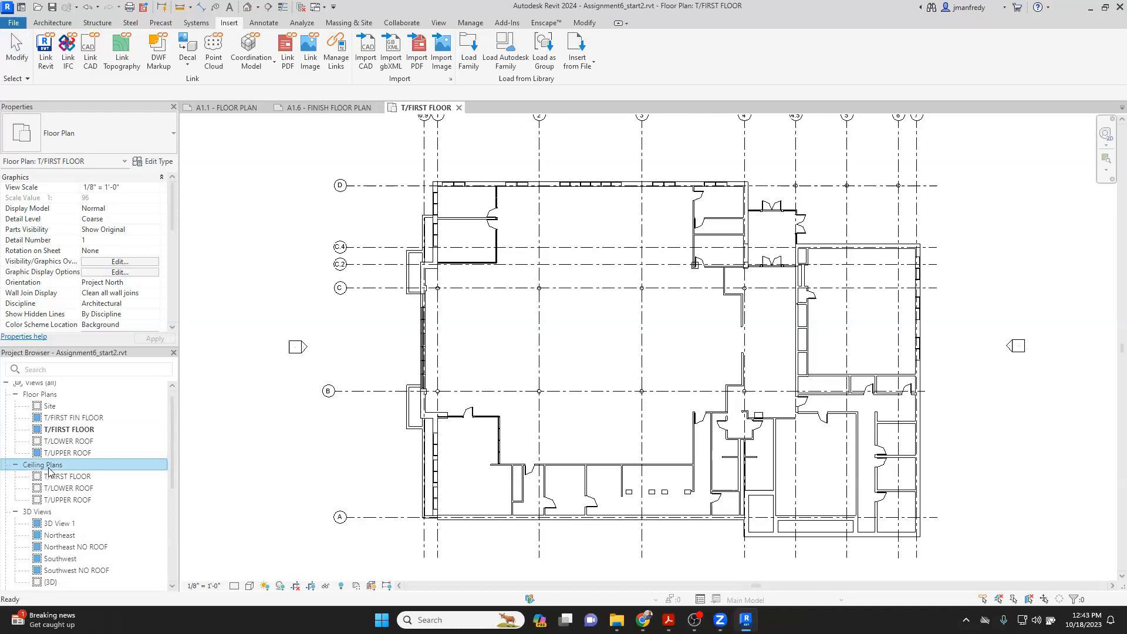
{"action": "left_click", "coordinate": [62, 477]}
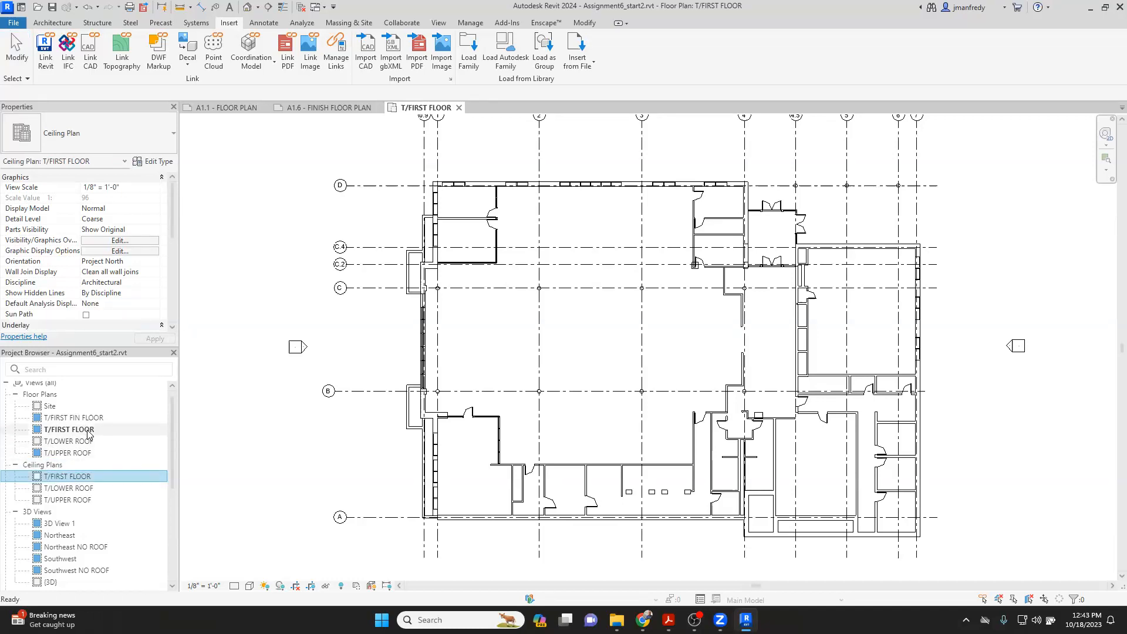
{"action": "double_click", "coordinate": [71, 482]}
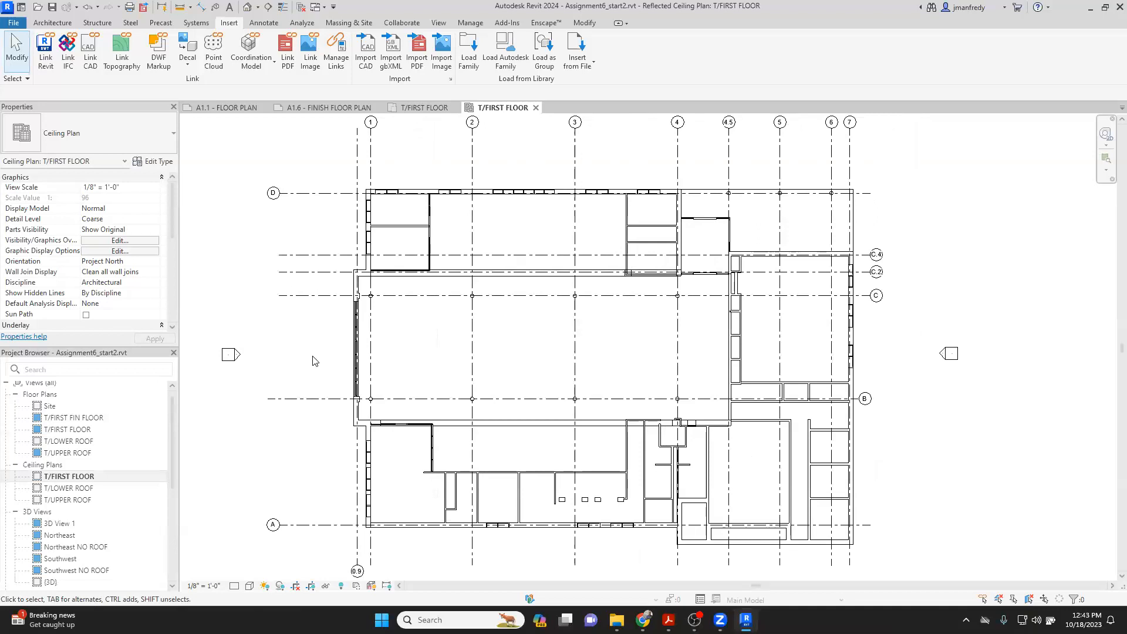
Step: Remove the row of small square elements in the rooms just above grid A from the T/FIRST FLOOR ceiling plan
{"action": "scroll", "coordinate": [573, 498], "scroll_direction": "up", "scroll_amount": 4}
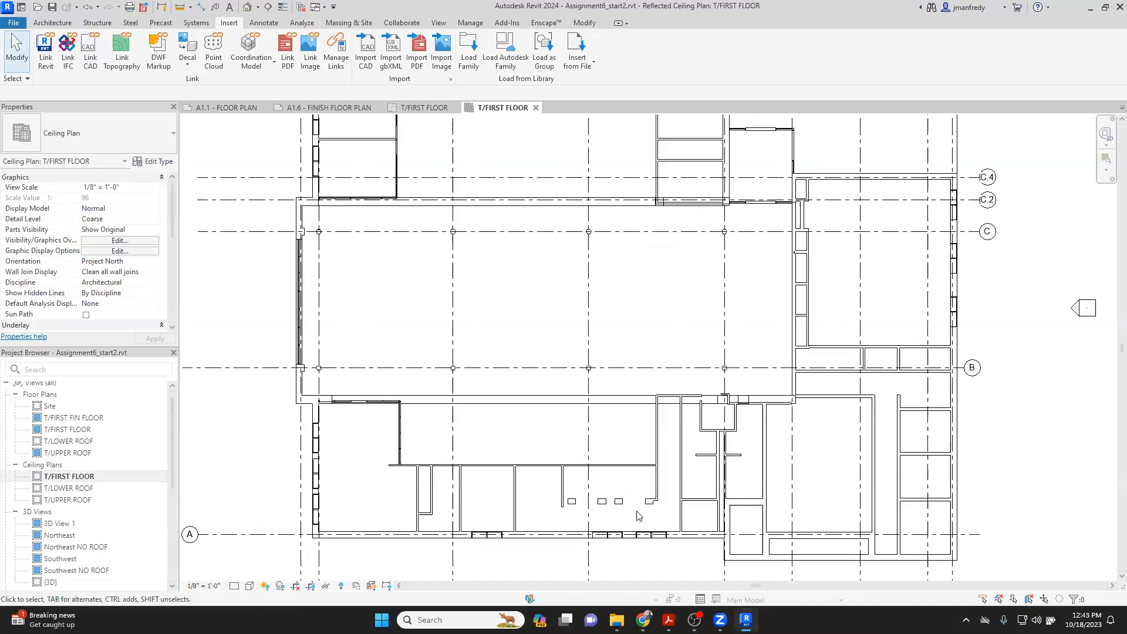
{"action": "left_click_drag", "start_coordinate": [481, 471], "coordinate": [666, 524]}
{"action": "left_click", "coordinate": [666, 524]}
{"action": "scroll", "coordinate": [579, 495], "scroll_direction": "down", "scroll_amount": 4}
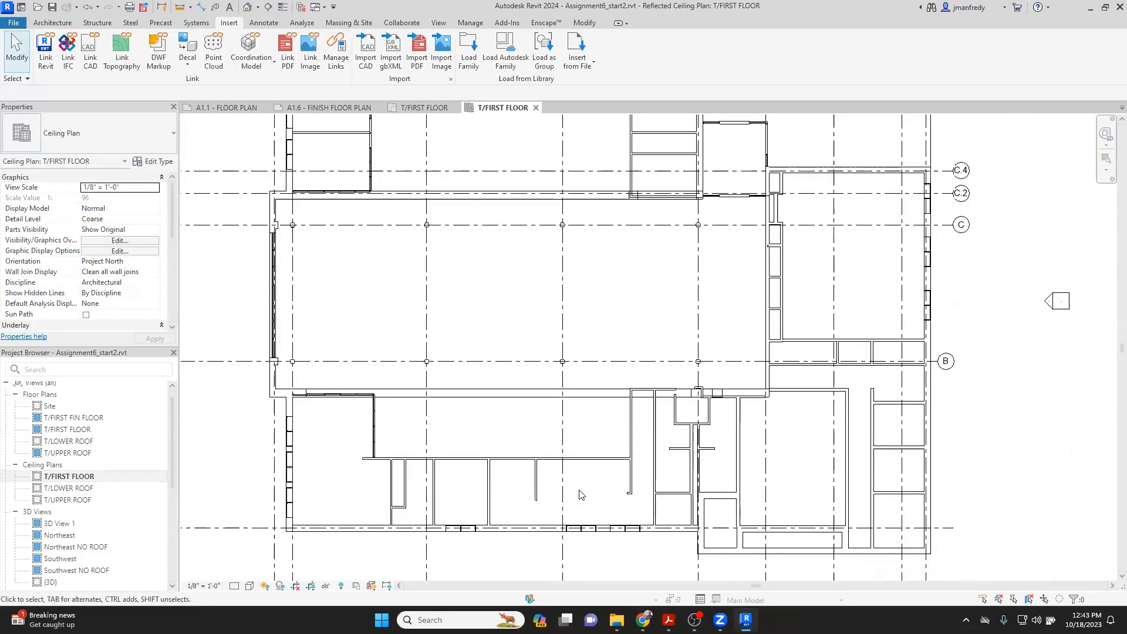
{"action": "middle_click_drag", "start_coordinate": [543, 383], "coordinate": [496, 368]}
{"action": "scroll", "coordinate": [505, 372], "scroll_direction": "up", "scroll_amount": 1}
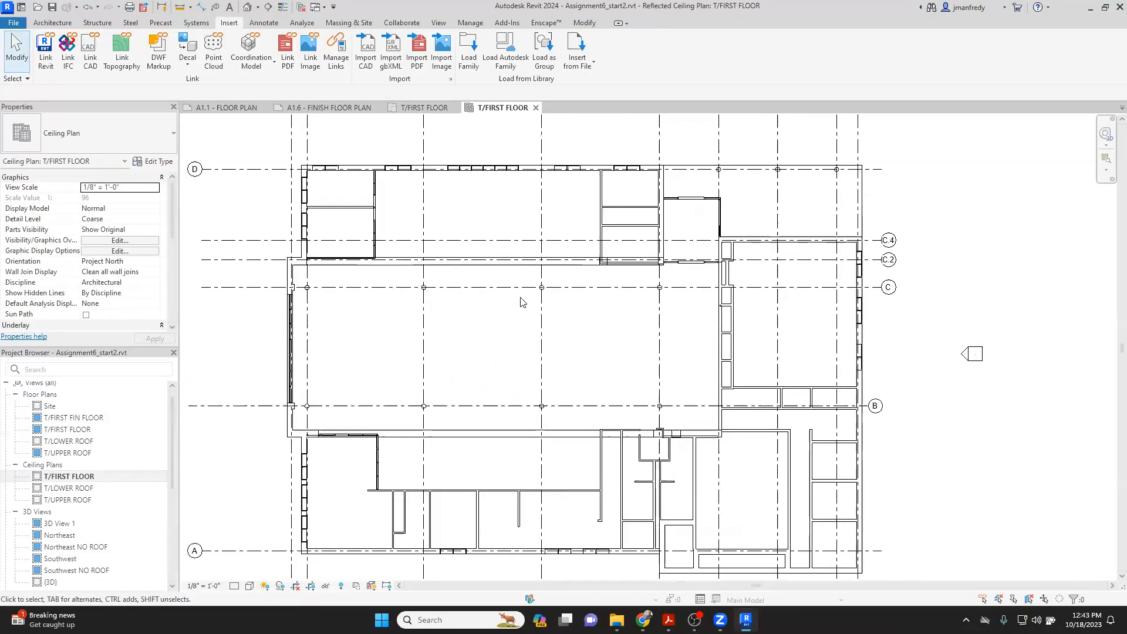
{"action": "middle_click_drag", "start_coordinate": [495, 223], "coordinate": [505, 224]}
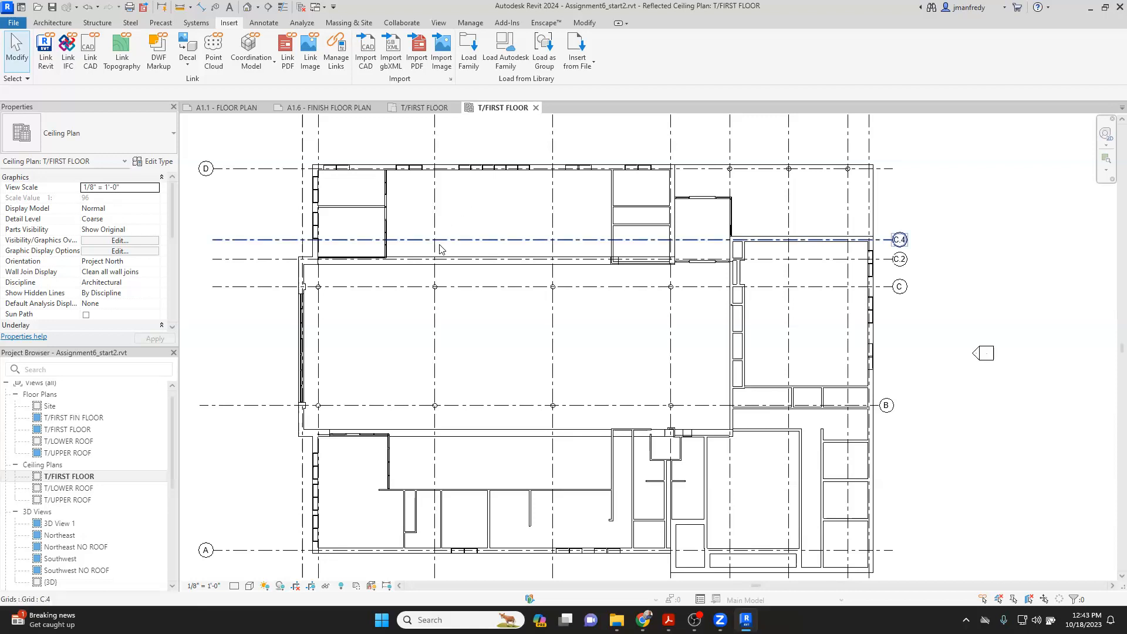
Step: Inspect the T/FIRST FLOOR ceiling plan's view range, especially the cut plane offset, and close it without changes
{"action": "left_click", "coordinate": [58, 23]}
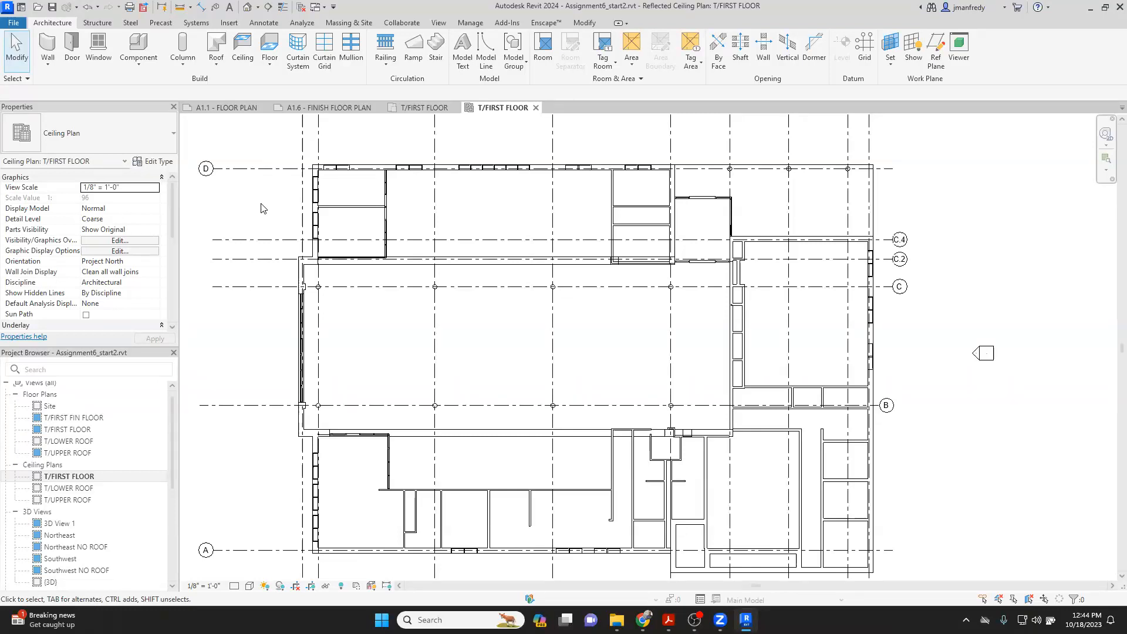
{"action": "left_click_drag", "start_coordinate": [170, 223], "coordinate": [168, 271]}
{"action": "left_click", "coordinate": [158, 271]}
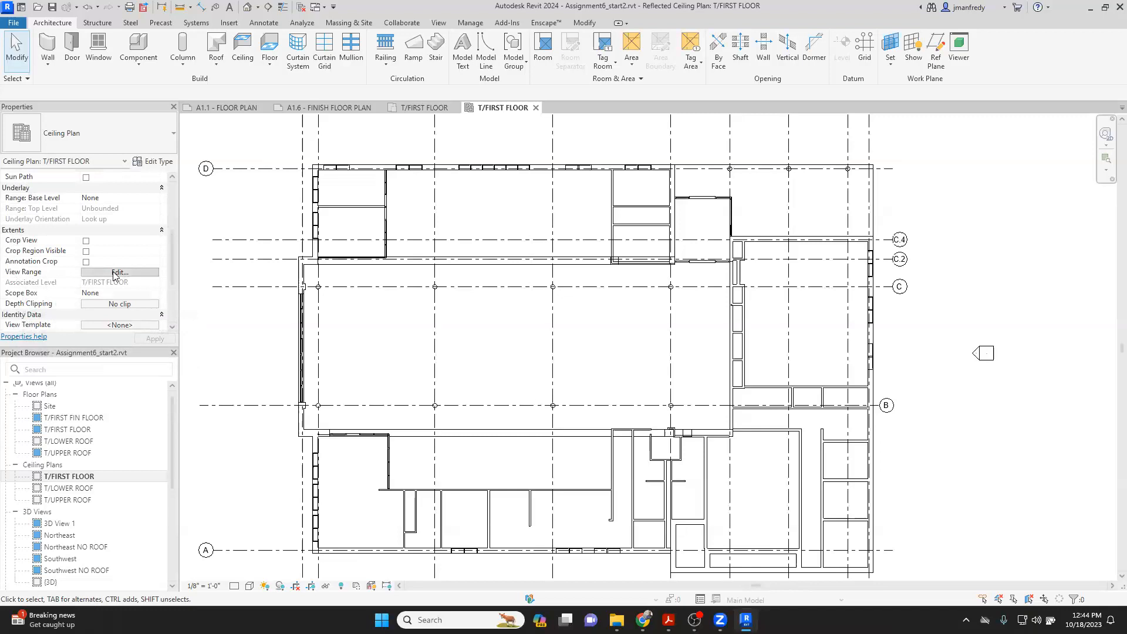
{"action": "left_click_drag", "start_coordinate": [477, 269], "coordinate": [433, 306]}
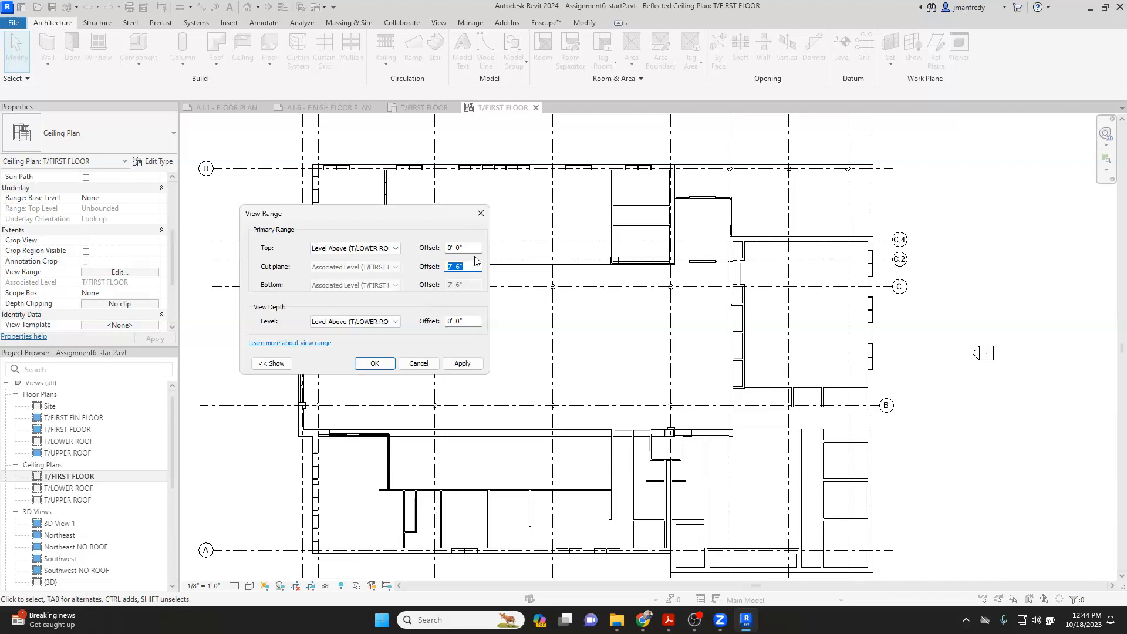
{"action": "left_click", "coordinate": [481, 213]}
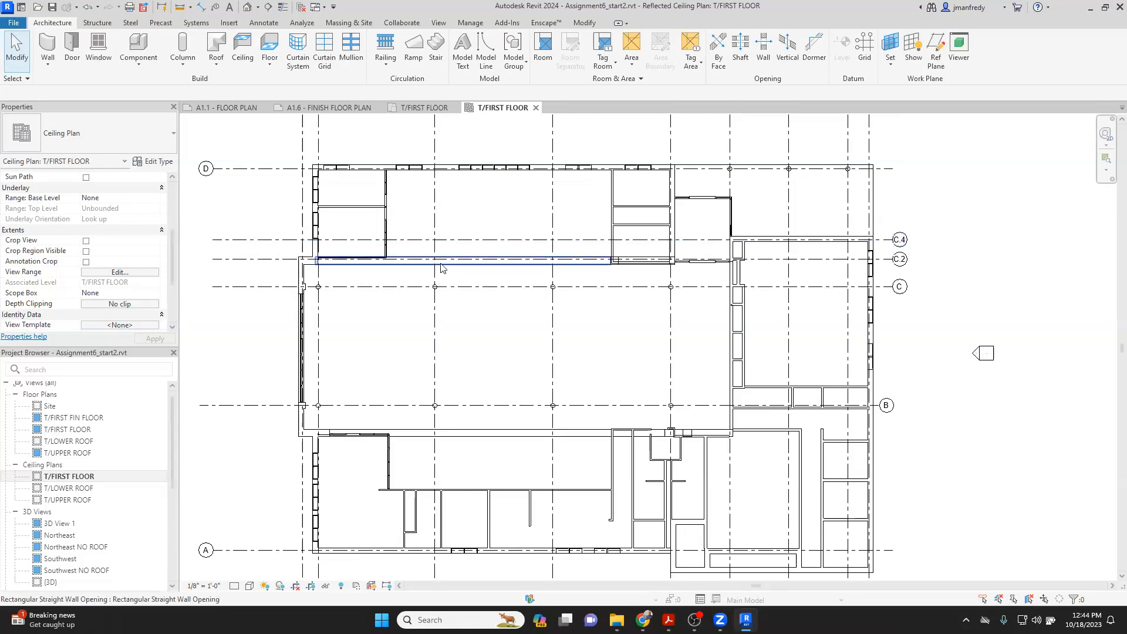
Step: Review the Doors category in the T/FIRST FLOOR ceiling plan's Visibility/Graphic Overrides and look over the whole plan
{"action": "key", "text": "v"}
{"action": "key", "text": "g"}
{"action": "scroll", "coordinate": [306, 370], "scroll_direction": "down", "scroll_amount": 1}
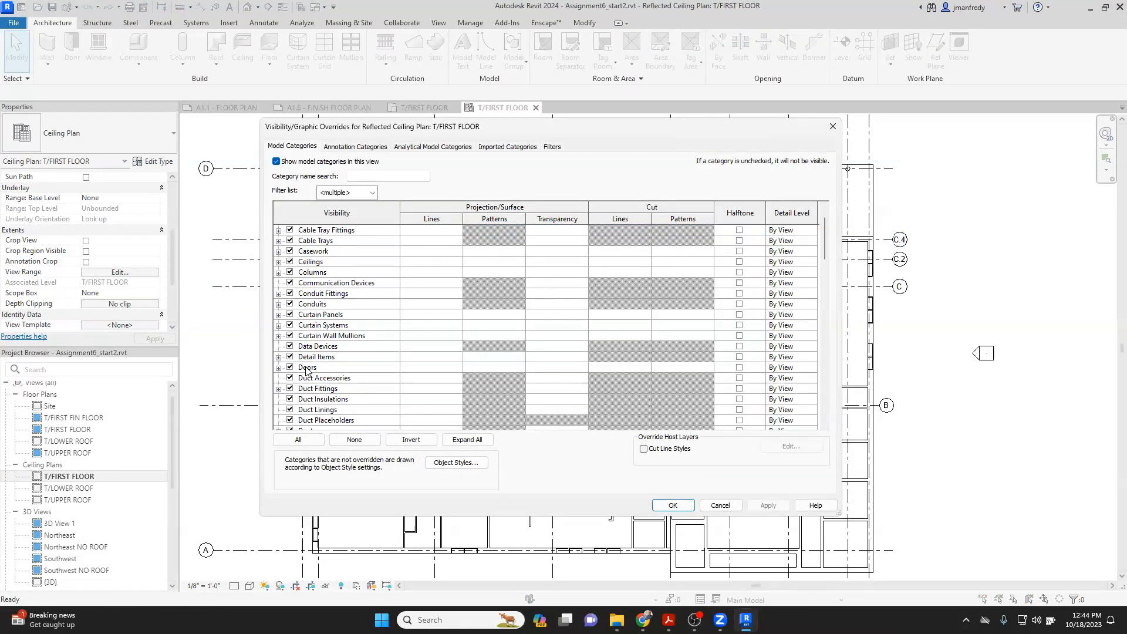
{"action": "left_click", "coordinate": [306, 368]}
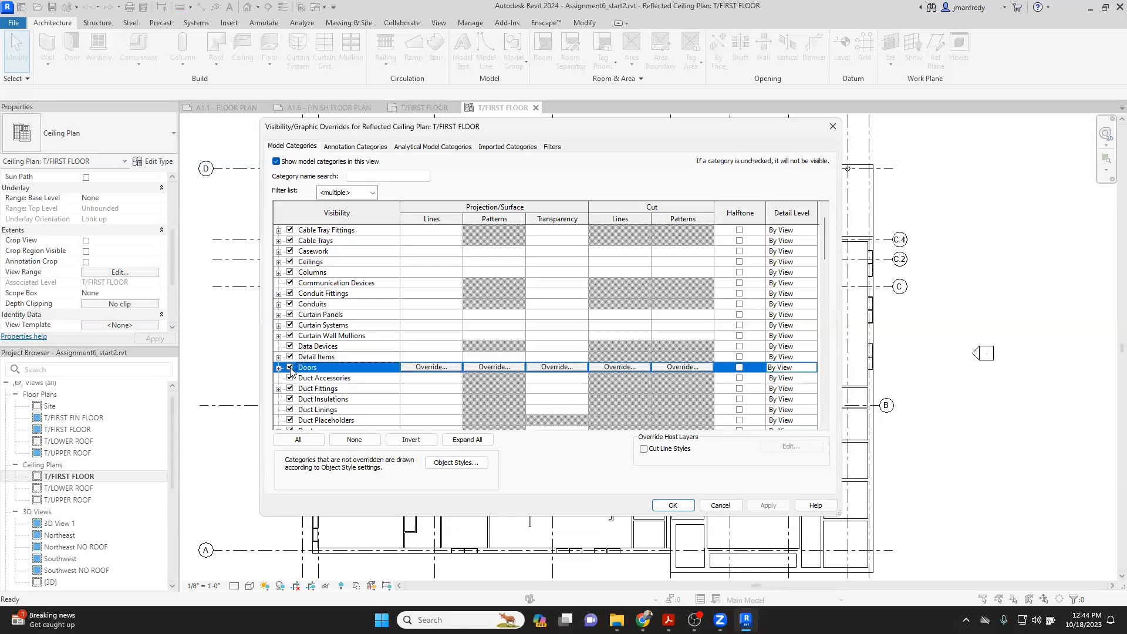
{"action": "left_click", "coordinate": [674, 505]}
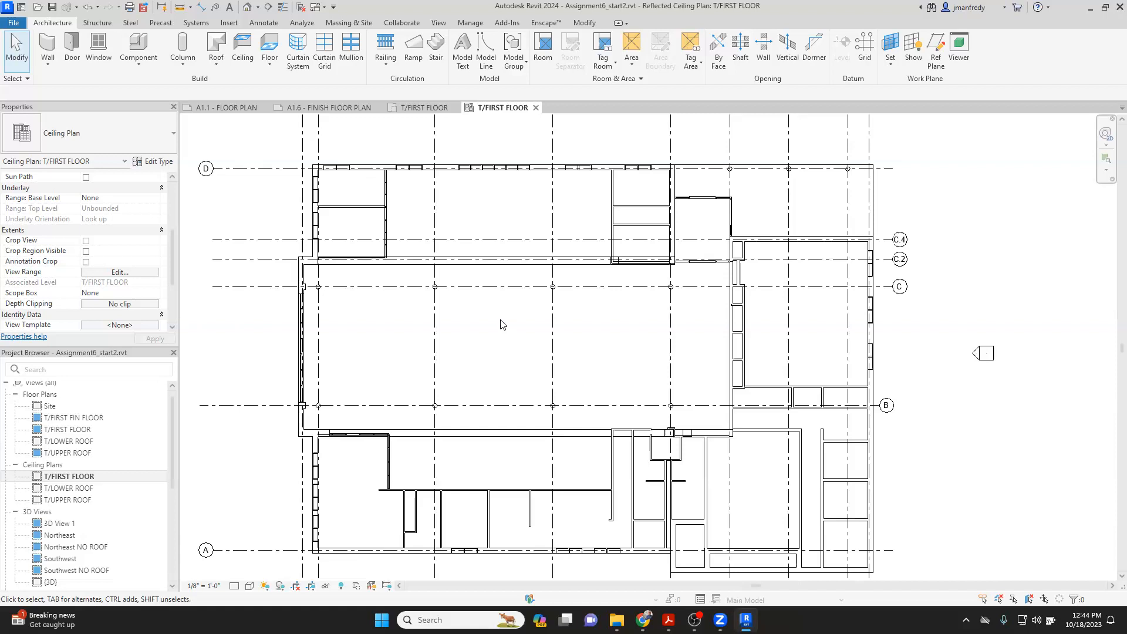
{"action": "scroll", "coordinate": [502, 325], "scroll_direction": "down", "scroll_amount": 1}
{"action": "scroll", "coordinate": [509, 337], "scroll_direction": "down", "scroll_amount": 1}
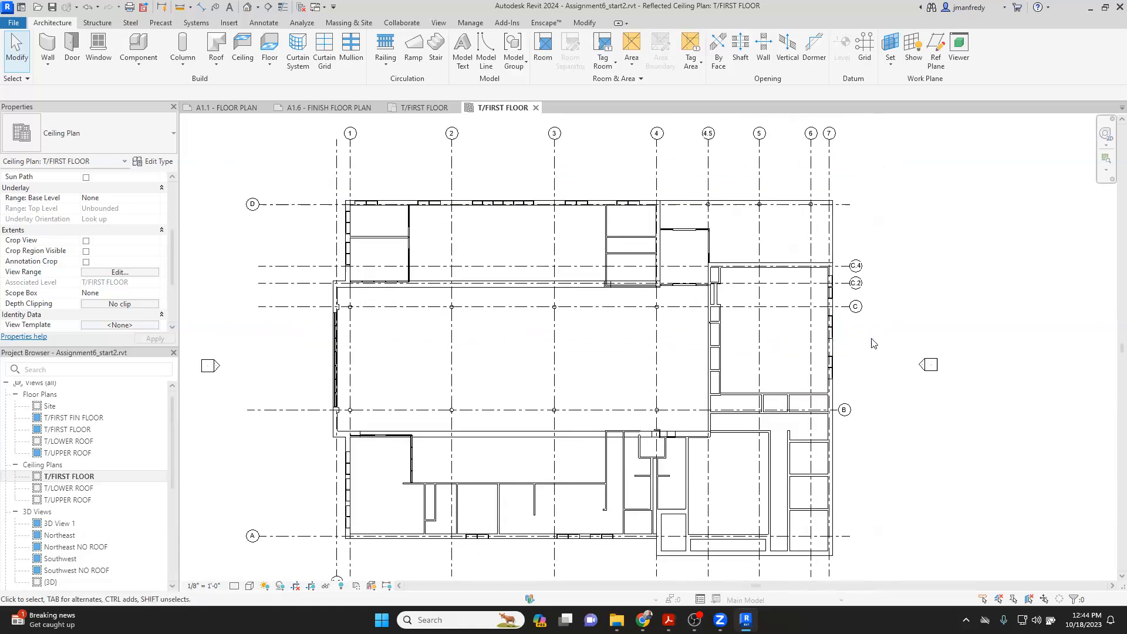
Step: Align grid B's right-hand end with the other lettered grid bubbles and show grid A's bubble at its right-hand end
{"action": "middle_click_drag", "start_coordinate": [872, 344], "coordinate": [845, 337]}
{"action": "left_click", "coordinate": [804, 405]}
{"action": "left_click_drag", "start_coordinate": [803, 405], "coordinate": [821, 402]}
{"action": "left_click", "coordinate": [822, 521]}
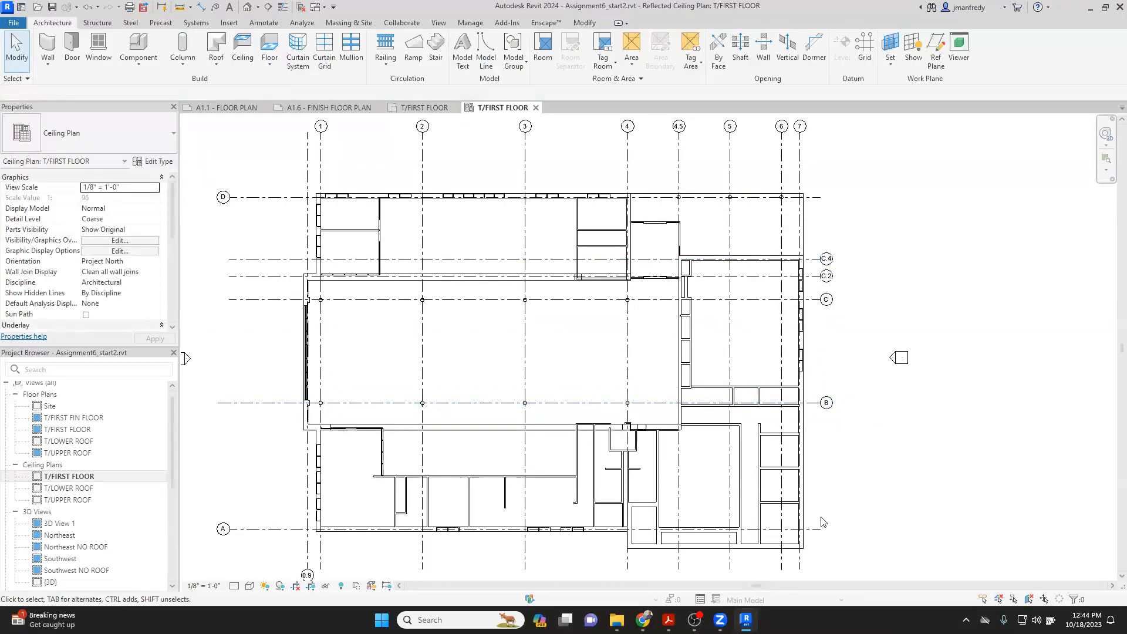
{"action": "left_click", "coordinate": [820, 527]}
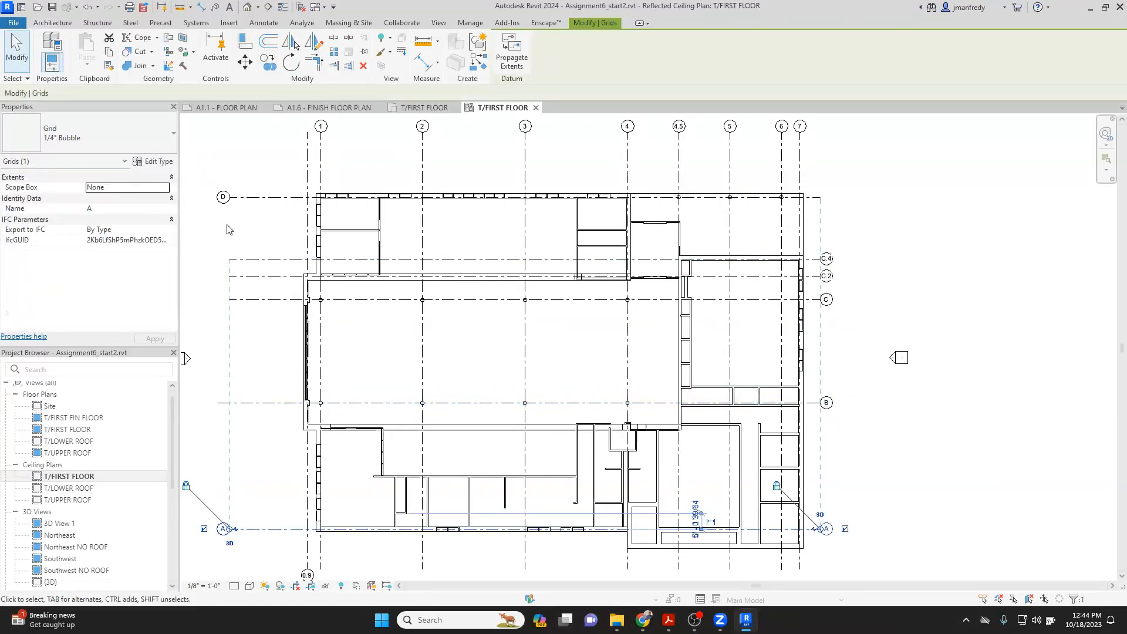
Step: Hide the bubble at grid D's left-hand end and show grid 0.9's bubble at its upper end
{"action": "left_click", "coordinate": [253, 199]}
{"action": "left_click", "coordinate": [296, 152]}
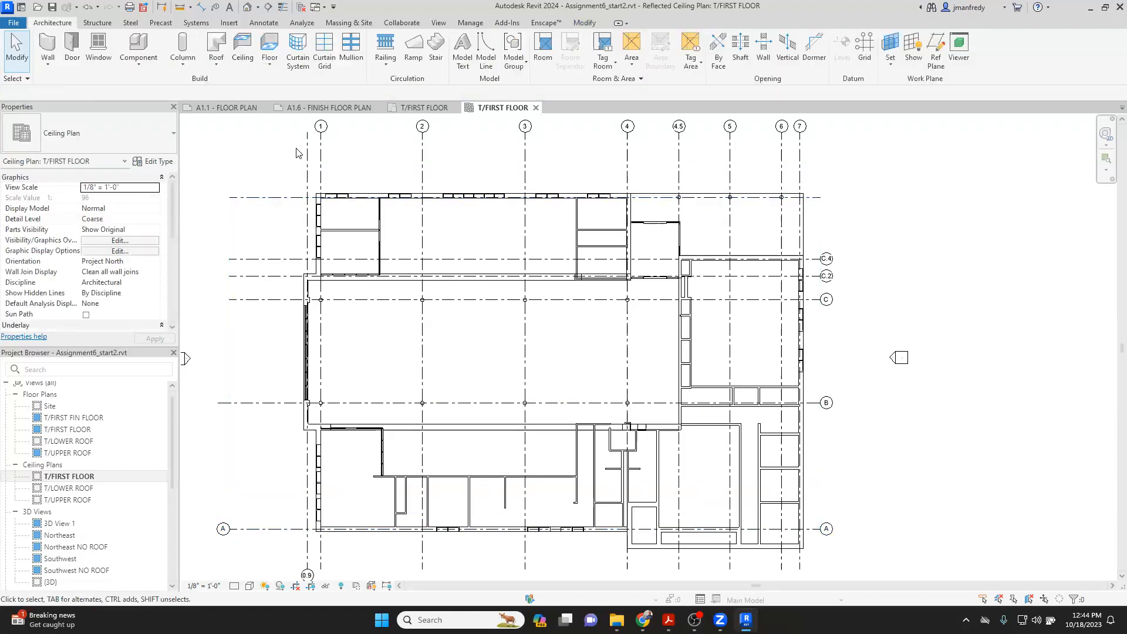
{"action": "middle_click_drag", "start_coordinate": [305, 556], "coordinate": [314, 521]}
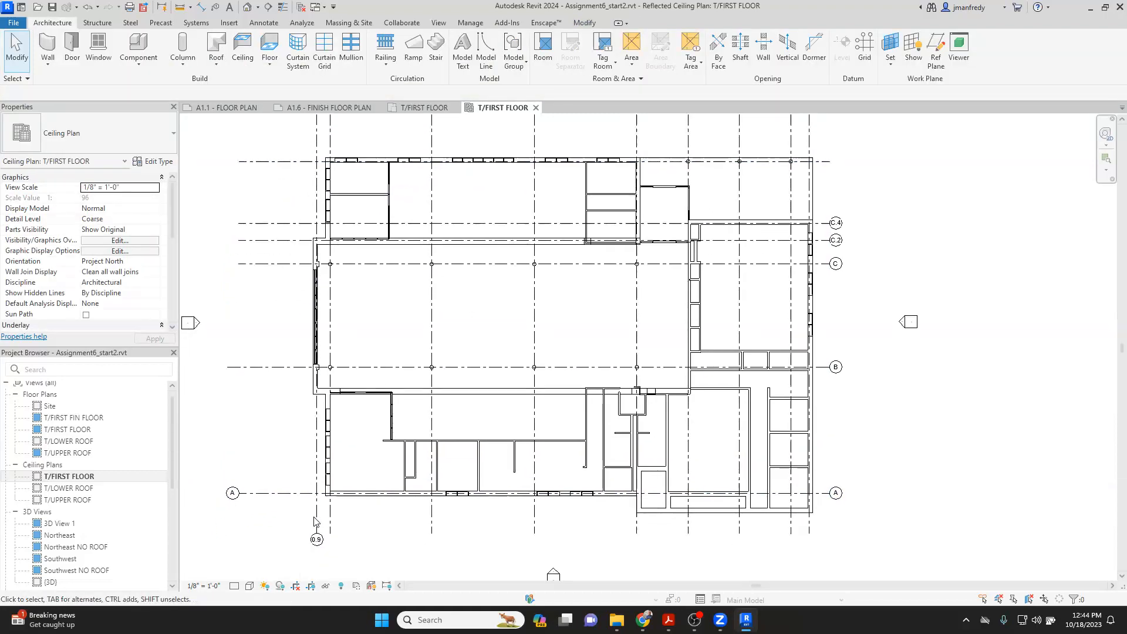
{"action": "left_click", "coordinate": [315, 521]}
{"action": "middle_click_drag", "start_coordinate": [297, 340], "coordinate": [297, 424]}
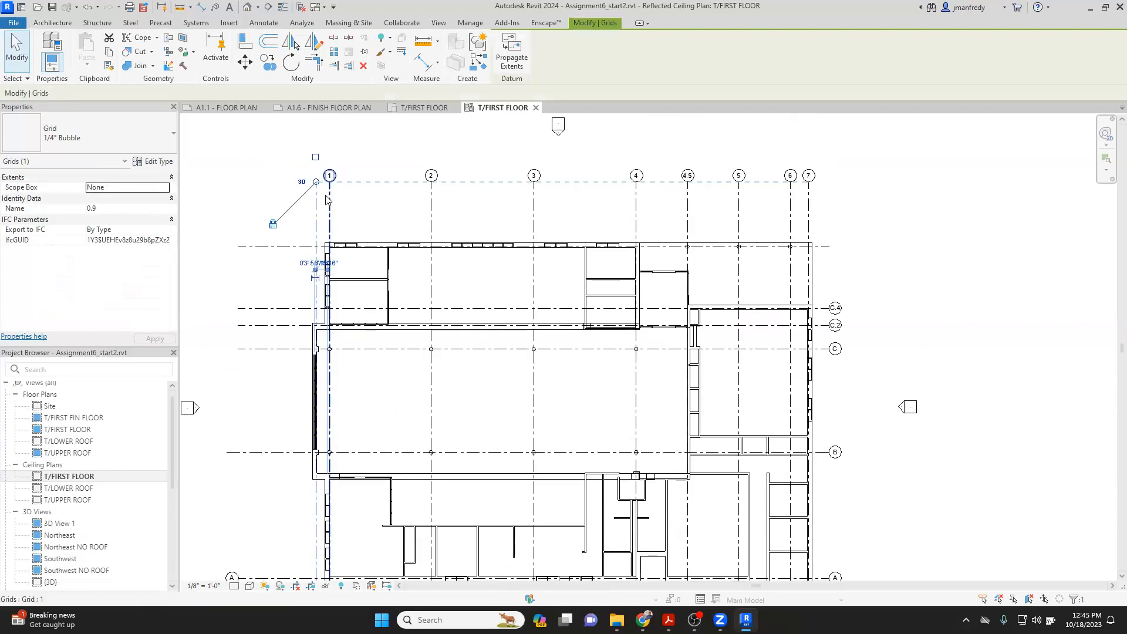
{"action": "left_click", "coordinate": [315, 157]}
{"action": "left_click", "coordinate": [308, 234]}
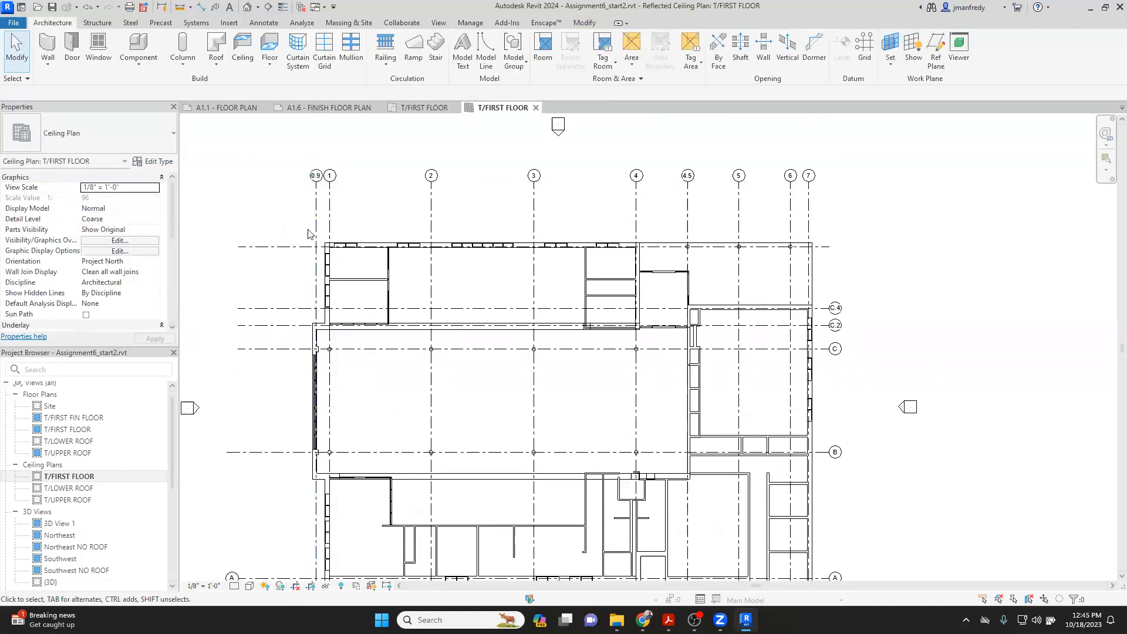
Step: Show grid D's bubble at its right-hand end, in line with grids C.4, C.2 and C
{"action": "middle_click_drag", "start_coordinate": [436, 258], "coordinate": [456, 246]}
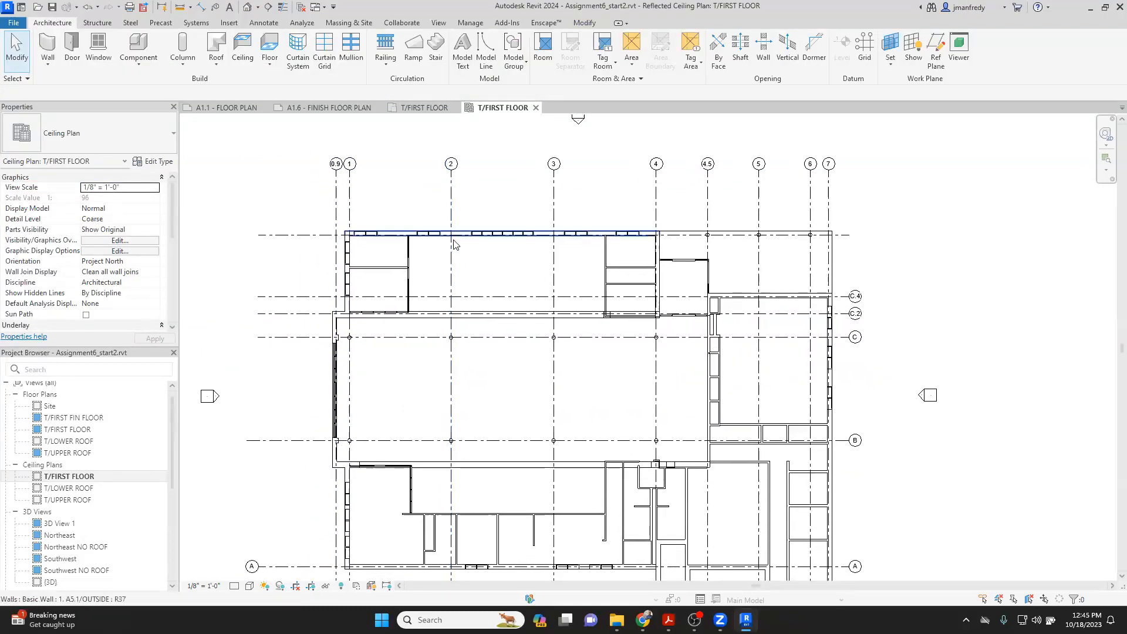
{"action": "left_click", "coordinate": [844, 235]}
{"action": "left_click", "coordinate": [874, 235]}
{"action": "left_click", "coordinate": [878, 267]}
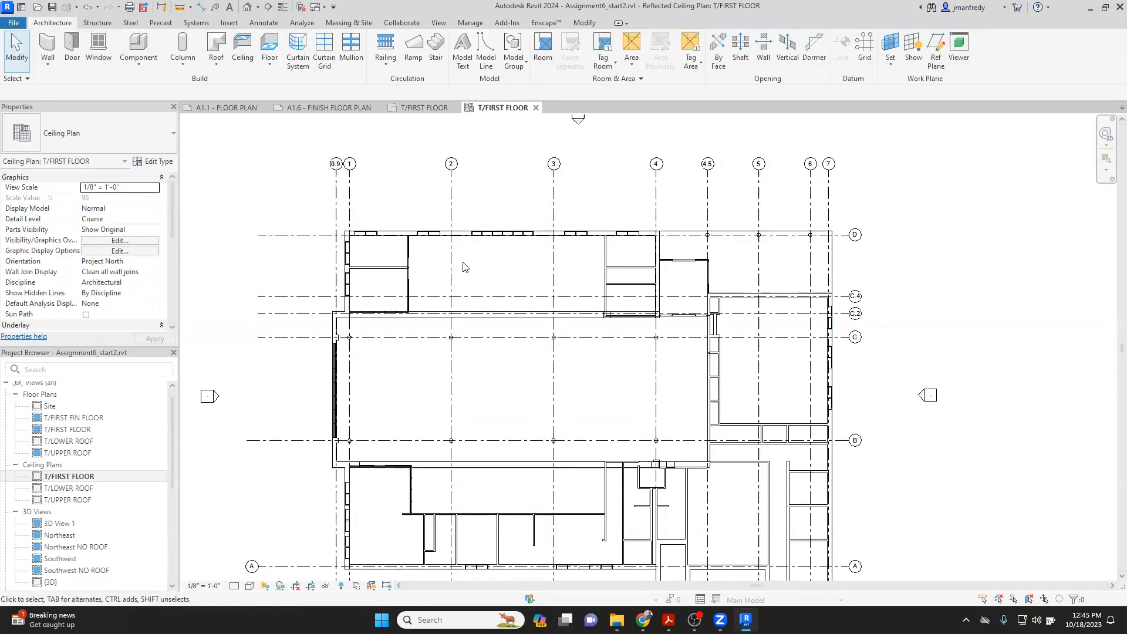
Step: Switch to the drawing set PDF in Acrobat and find the lower reflected ceiling plan sheet on page 41
{"action": "scroll", "coordinate": [381, 251], "scroll_direction": "up", "scroll_amount": 3}
{"action": "scroll", "coordinate": [381, 251], "scroll_direction": "up", "scroll_amount": 3}
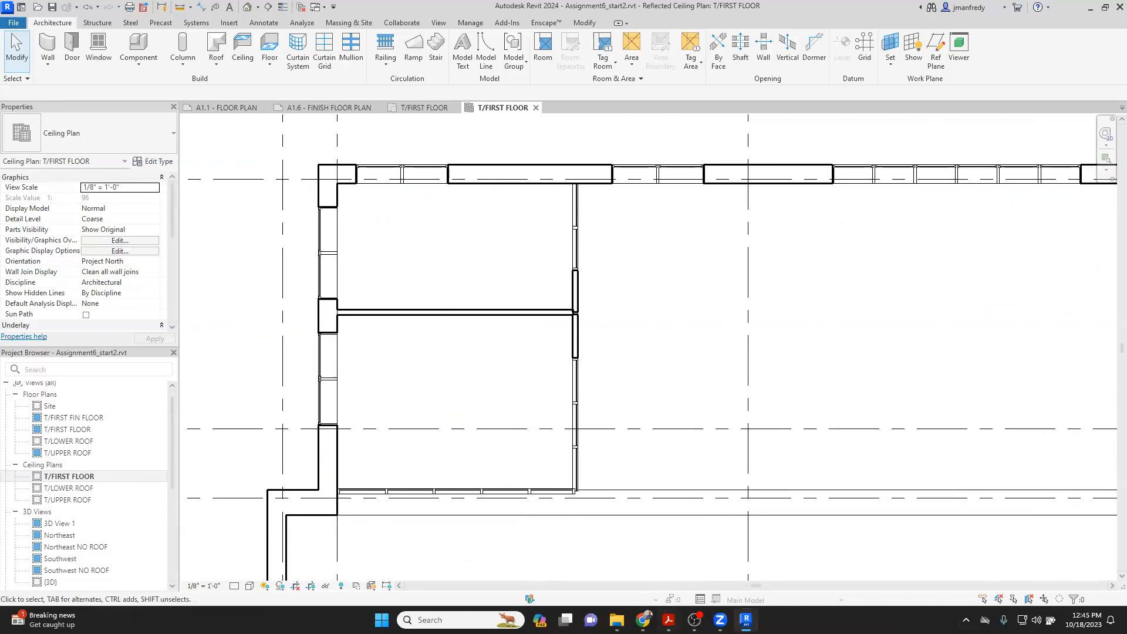
{"action": "mouse_move", "coordinate": [669, 620]}
{"action": "left_click", "coordinate": [715, 563]}
{"action": "scroll", "coordinate": [612, 280], "scroll_direction": "down", "scroll_amount": 2}
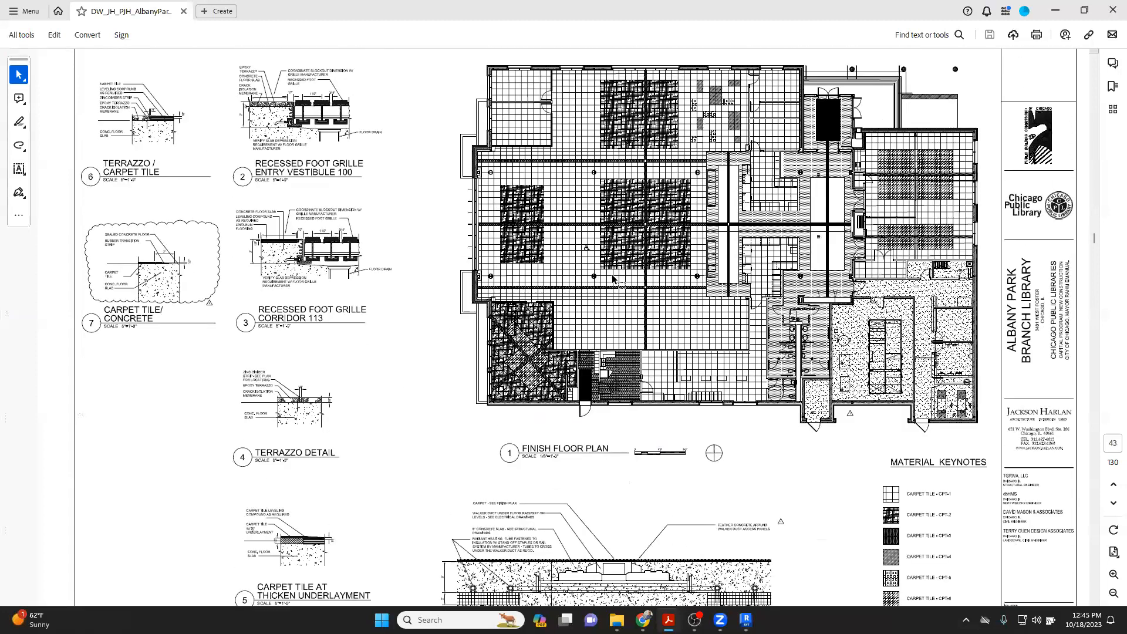
{"action": "scroll", "coordinate": [612, 280], "scroll_direction": "down", "scroll_amount": 3}
{"action": "scroll", "coordinate": [612, 279], "scroll_direction": "down", "scroll_amount": 3}
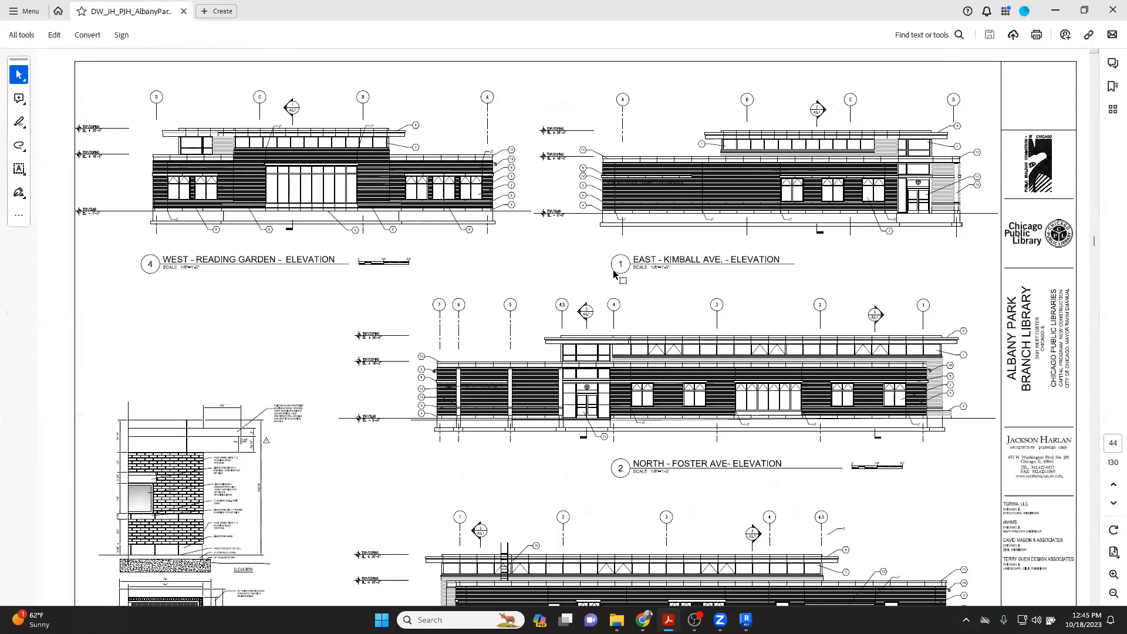
{"action": "scroll", "coordinate": [615, 273], "scroll_direction": "up", "scroll_amount": 6}
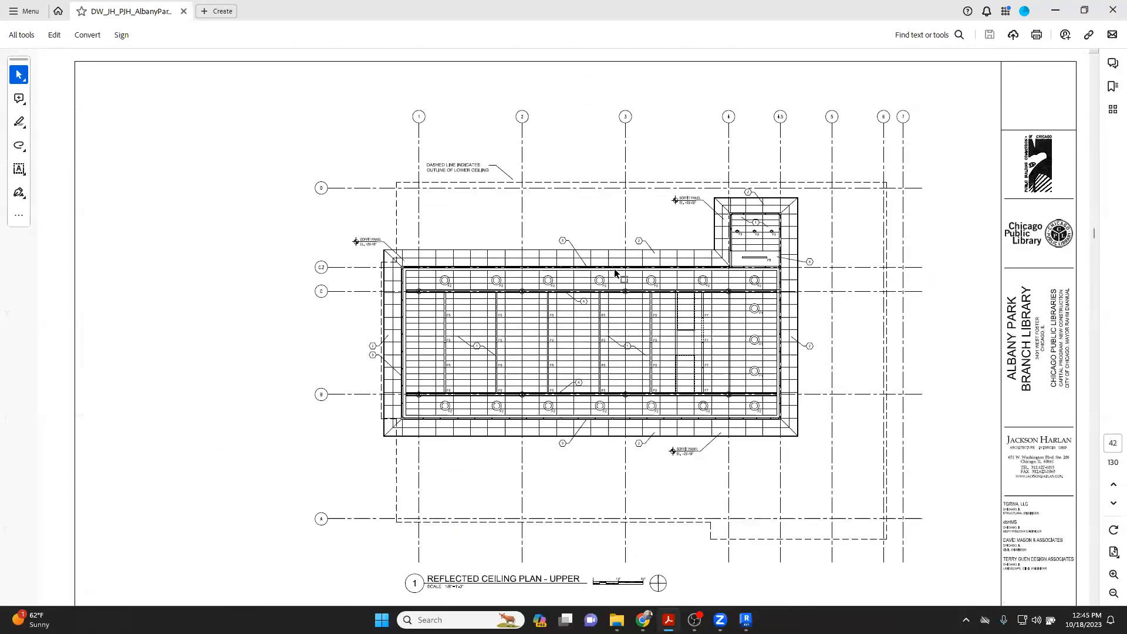
{"action": "scroll", "coordinate": [615, 273], "scroll_direction": "up", "scroll_amount": 4}
Step: Examine the ceiling type and elevation tag of the rooms by grids 1 and D on the reflected ceiling plan
{"action": "left_click", "coordinate": [1112, 576]}
{"action": "left_click", "coordinate": [1113, 576]}
{"action": "left_click", "coordinate": [1112, 575]}
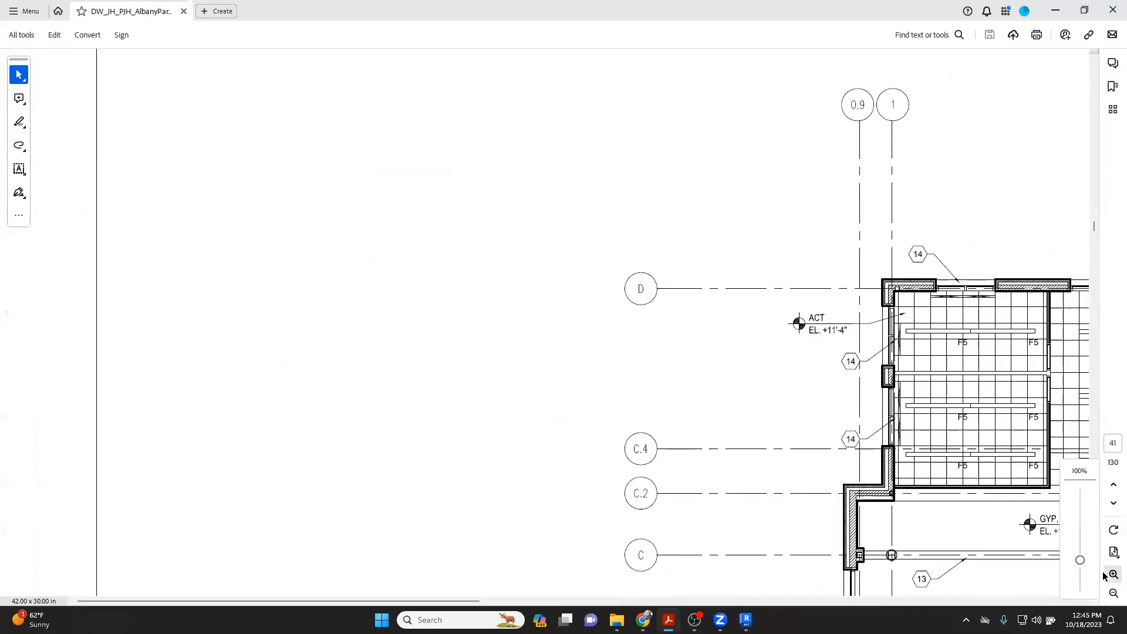
{"action": "mouse_move", "coordinate": [423, 602]}
{"action": "left_mouse_down"}
{"action": "mouse_move", "coordinate": [648, 586]}
{"action": "mouse_move", "coordinate": [638, 588]}
{"action": "left_mouse_up"}
{"action": "scroll", "coordinate": [319, 364], "scroll_direction": "down", "scroll_amount": 1}
{"action": "left_click_drag", "start_coordinate": [265, 278], "coordinate": [197, 327]}
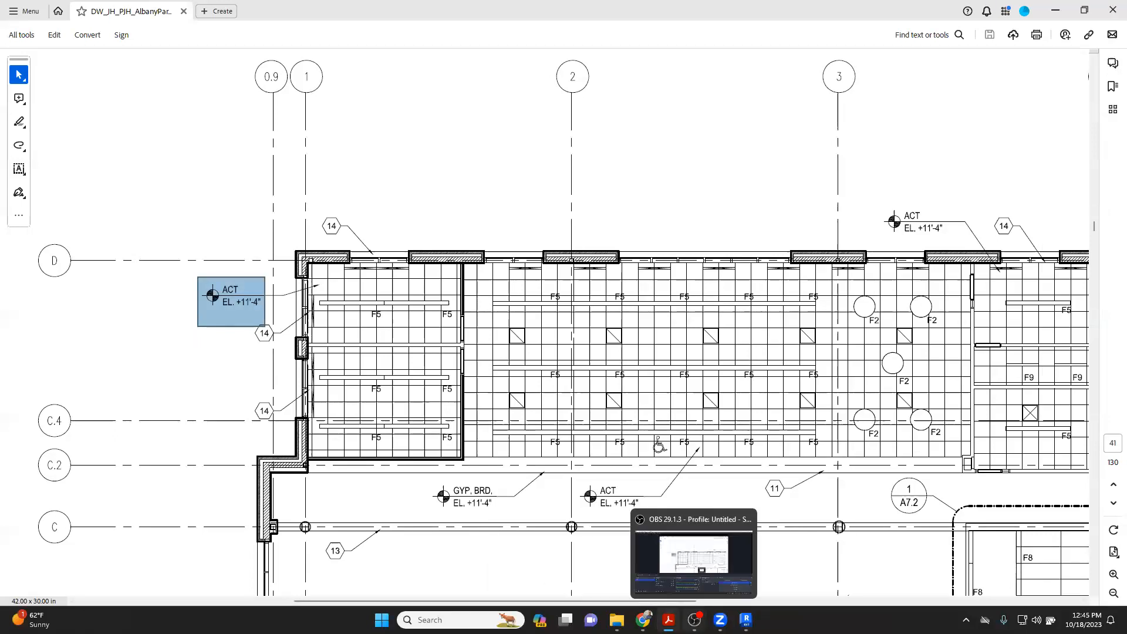
Step: Switch back to Revit and place automatic 2' x 2' ACT System ceilings in the two corner rooms by grids 1 and D
{"action": "left_click", "coordinate": [745, 620]}
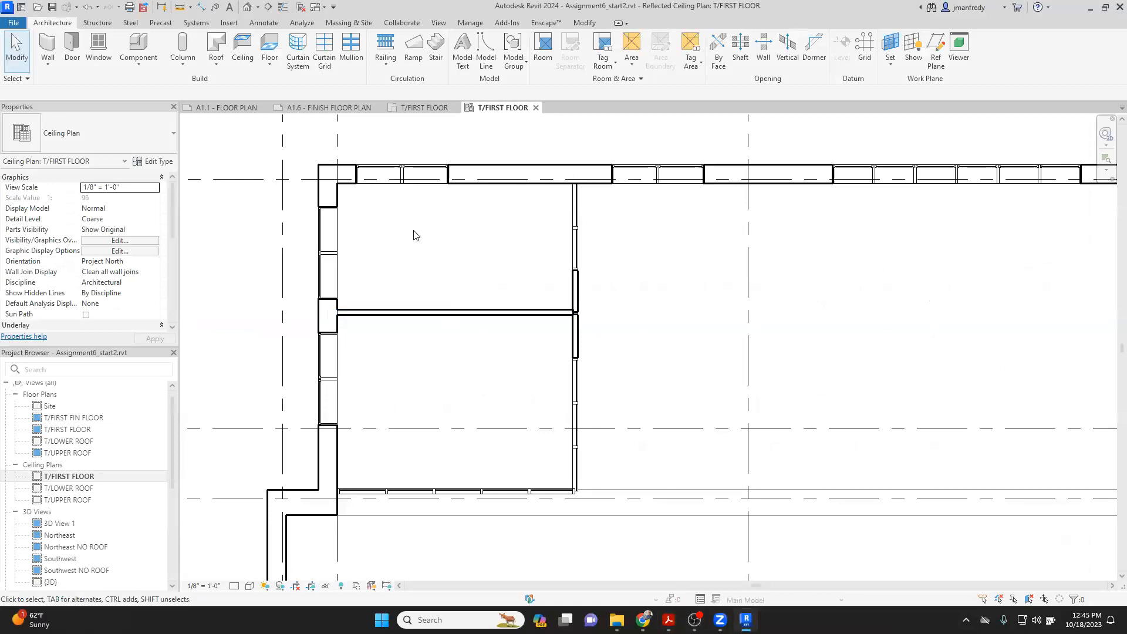
{"action": "middle_click_drag", "start_coordinate": [339, 179], "coordinate": [364, 192]}
{"action": "left_click", "coordinate": [245, 66]}
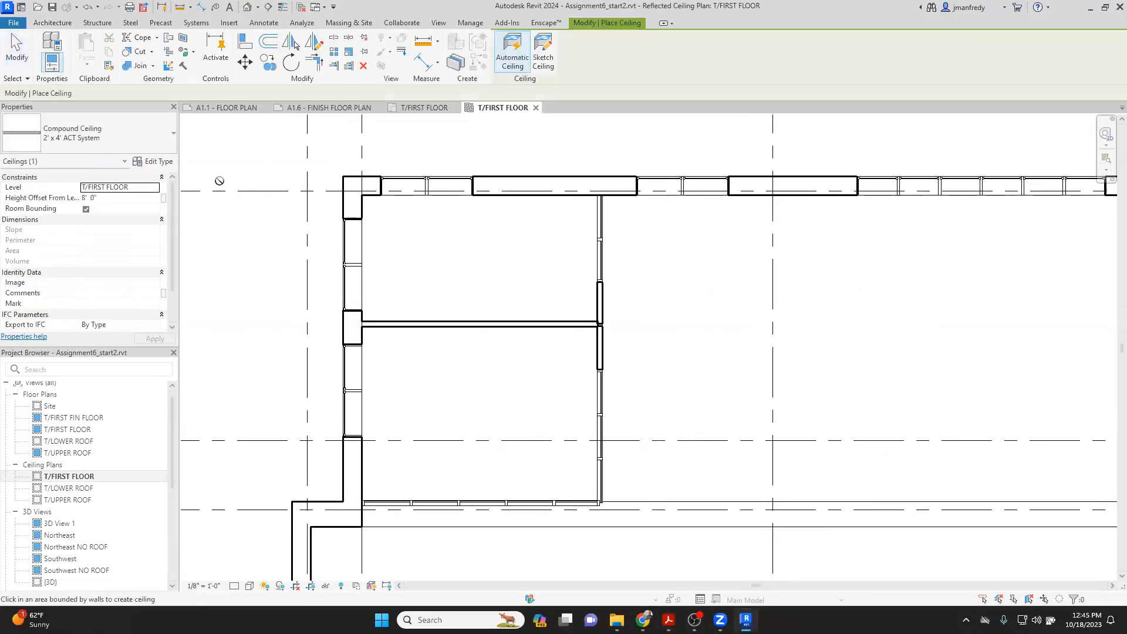
{"action": "left_click", "coordinate": [166, 144]}
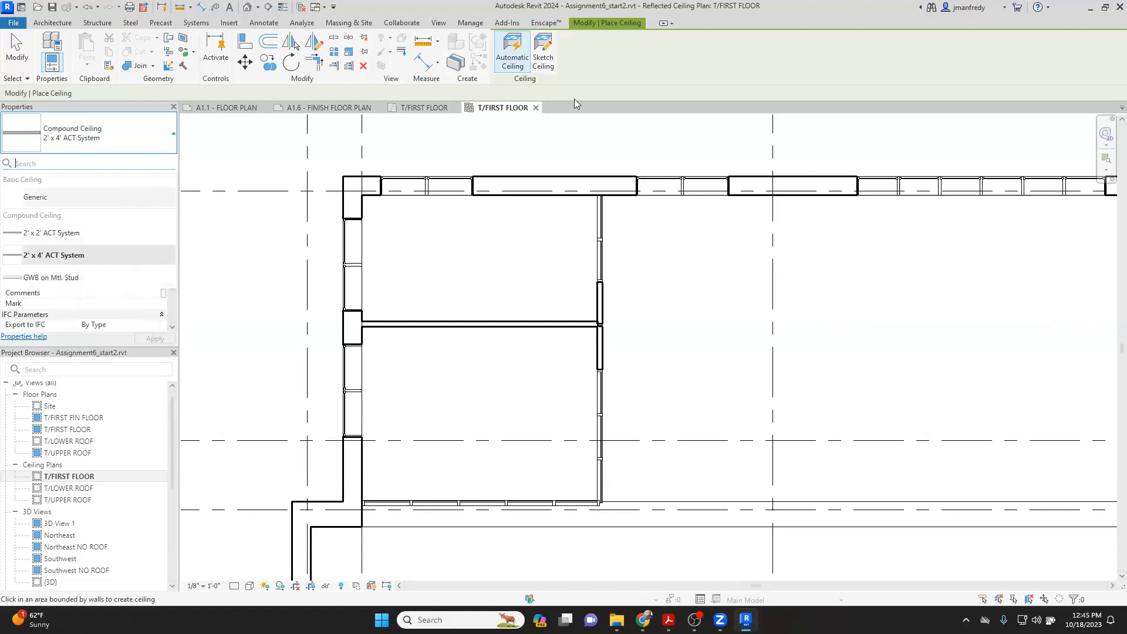
{"action": "left_click", "coordinate": [587, 66]}
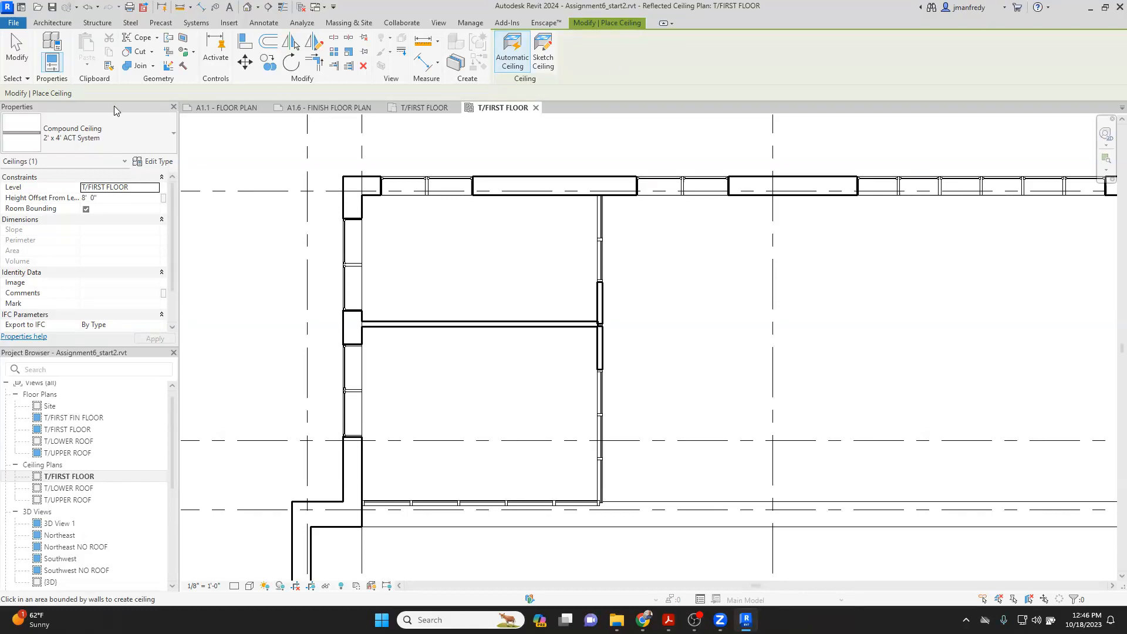
{"action": "left_click", "coordinate": [127, 128]}
{"action": "left_click", "coordinate": [61, 235]}
{"action": "left_click", "coordinate": [509, 261]}
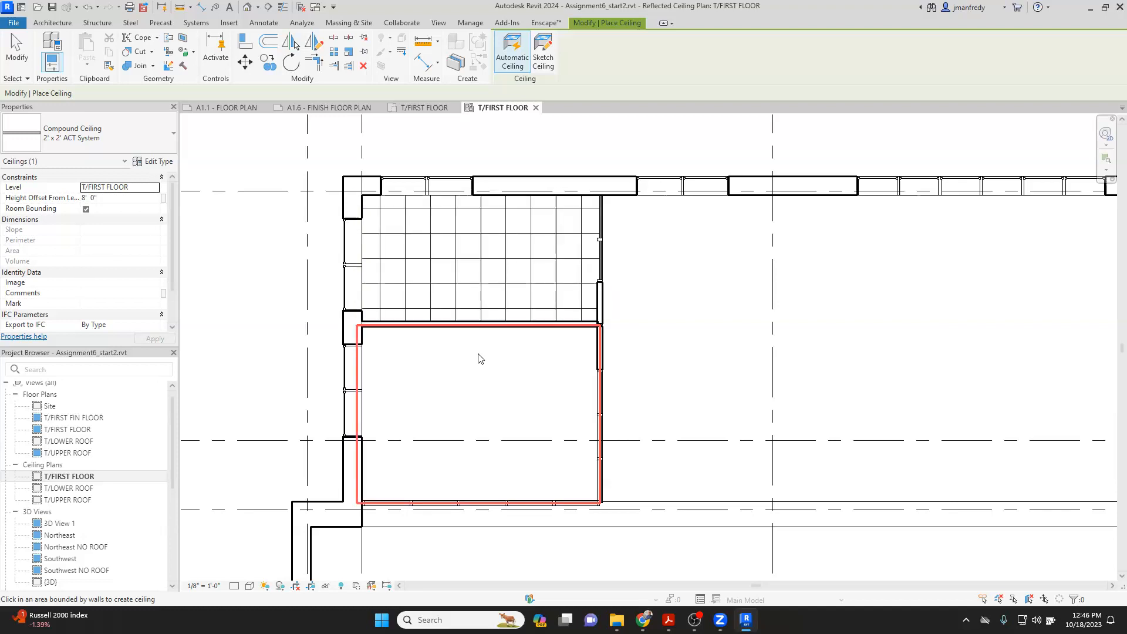
{"action": "left_click", "coordinate": [469, 382]}
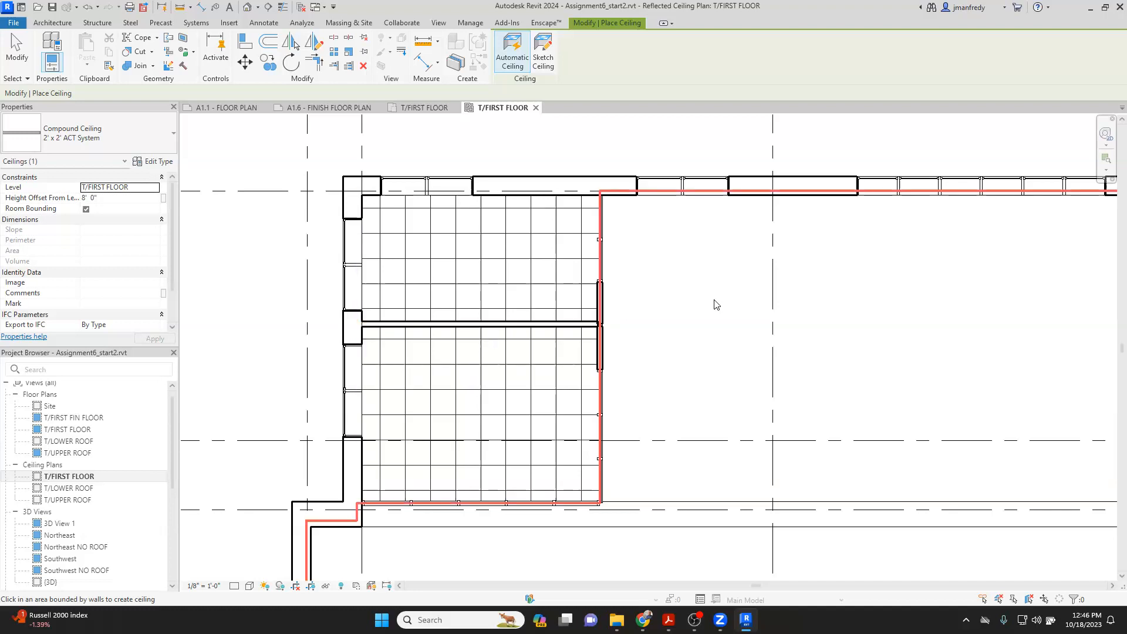
Step: Try to place an automatic 2' x 2' ACT System ceiling in the open area beside the two corner rooms
{"action": "scroll", "coordinate": [719, 302], "scroll_direction": "down", "scroll_amount": 1}
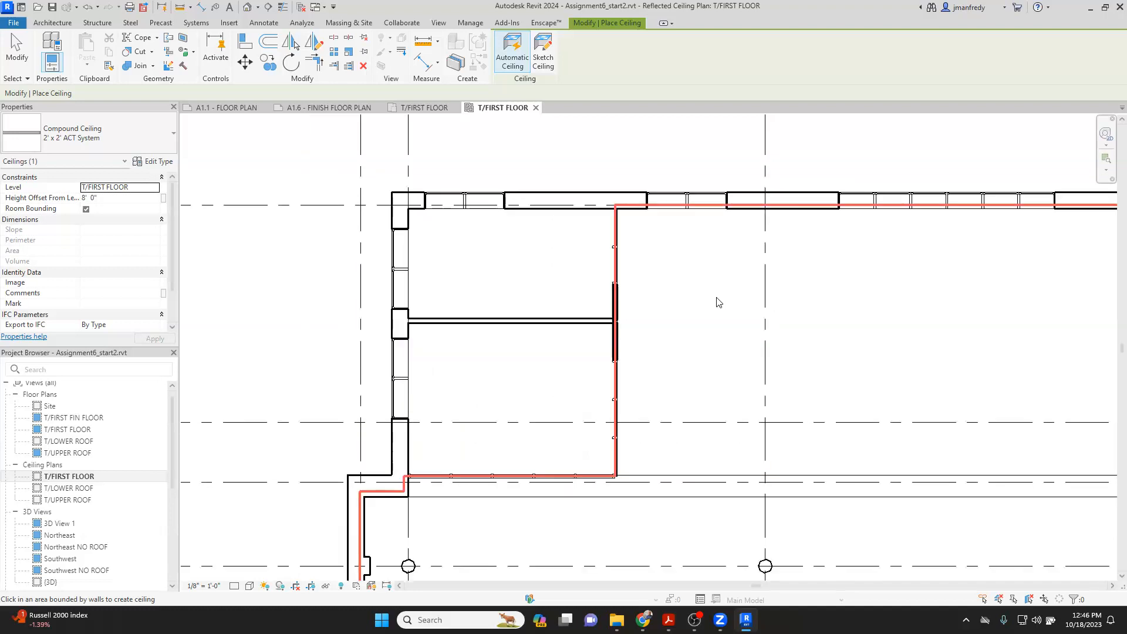
{"action": "middle_click_drag", "start_coordinate": [724, 315], "coordinate": [498, 282]}
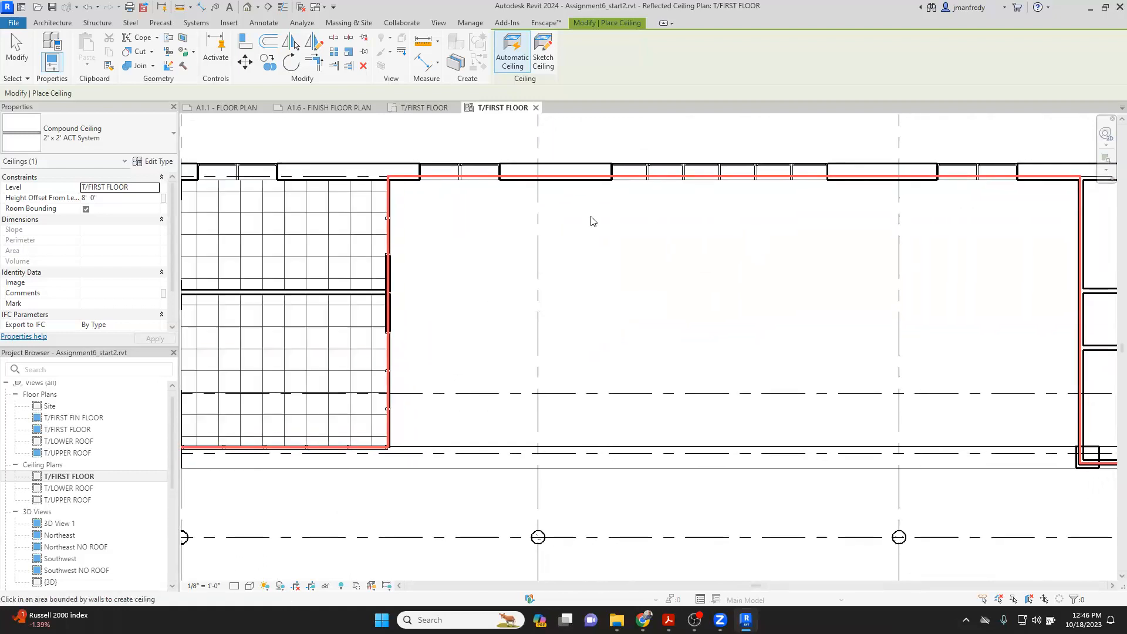
{"action": "scroll", "coordinate": [588, 242], "scroll_direction": "down", "scroll_amount": 1}
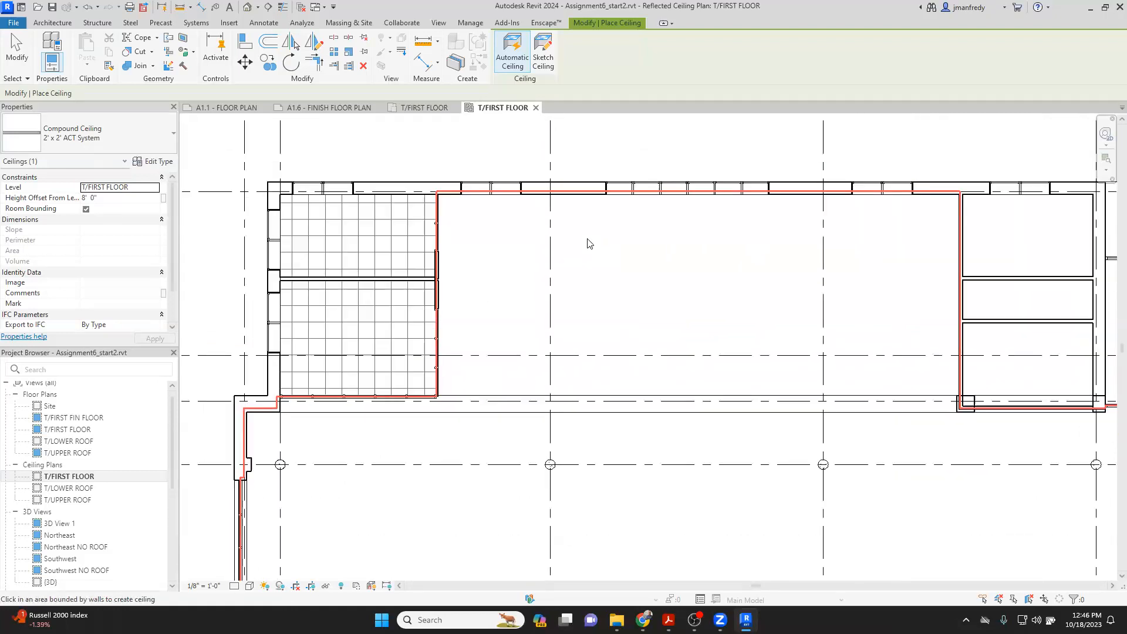
{"action": "scroll", "coordinate": [587, 244], "scroll_direction": "down", "scroll_amount": 1}
{"action": "scroll", "coordinate": [624, 284], "scroll_direction": "down", "scroll_amount": 1}
{"action": "middle_click_drag", "start_coordinate": [624, 284], "coordinate": [567, 197]}
{"action": "scroll", "coordinate": [567, 197], "scroll_direction": "down", "scroll_amount": 1}
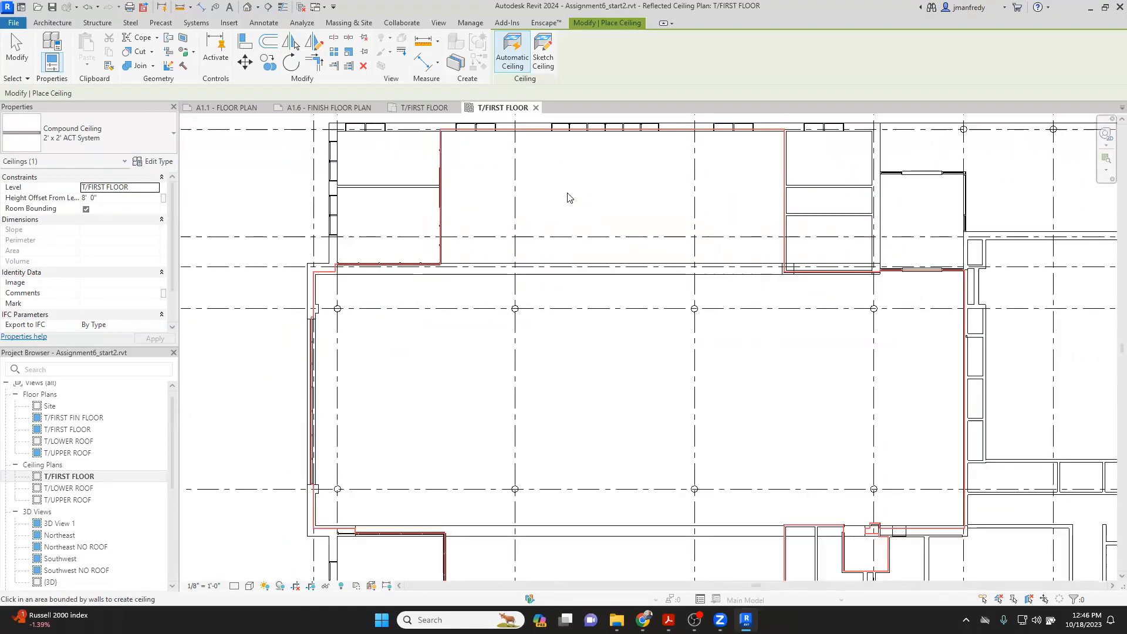
{"action": "scroll", "coordinate": [567, 197], "scroll_direction": "down", "scroll_amount": 1}
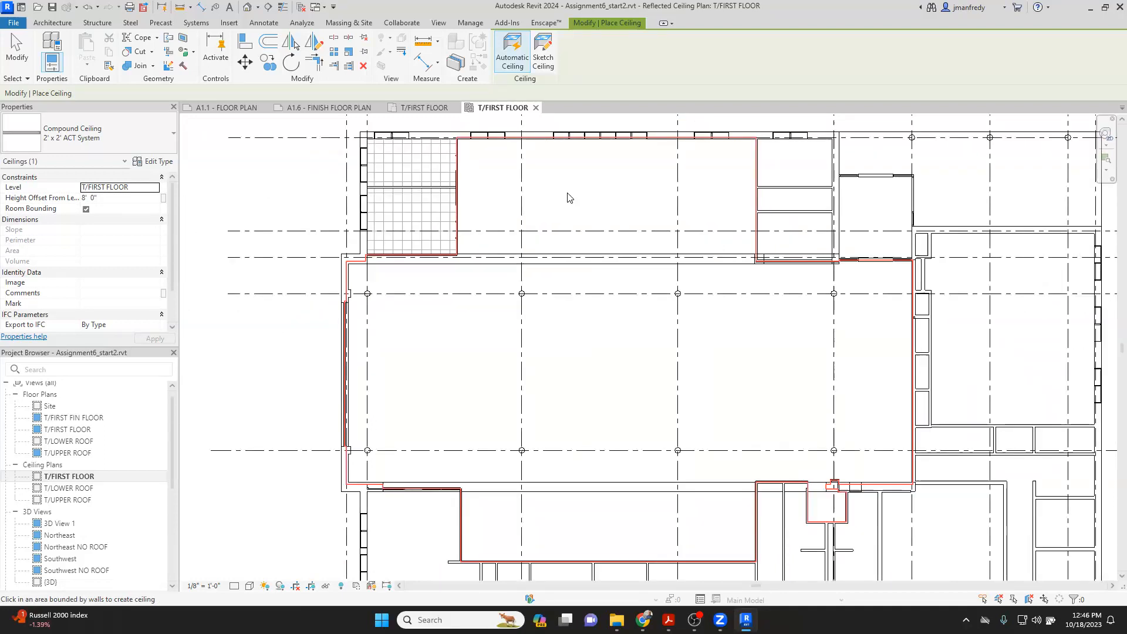
{"action": "left_click", "coordinate": [569, 197]}
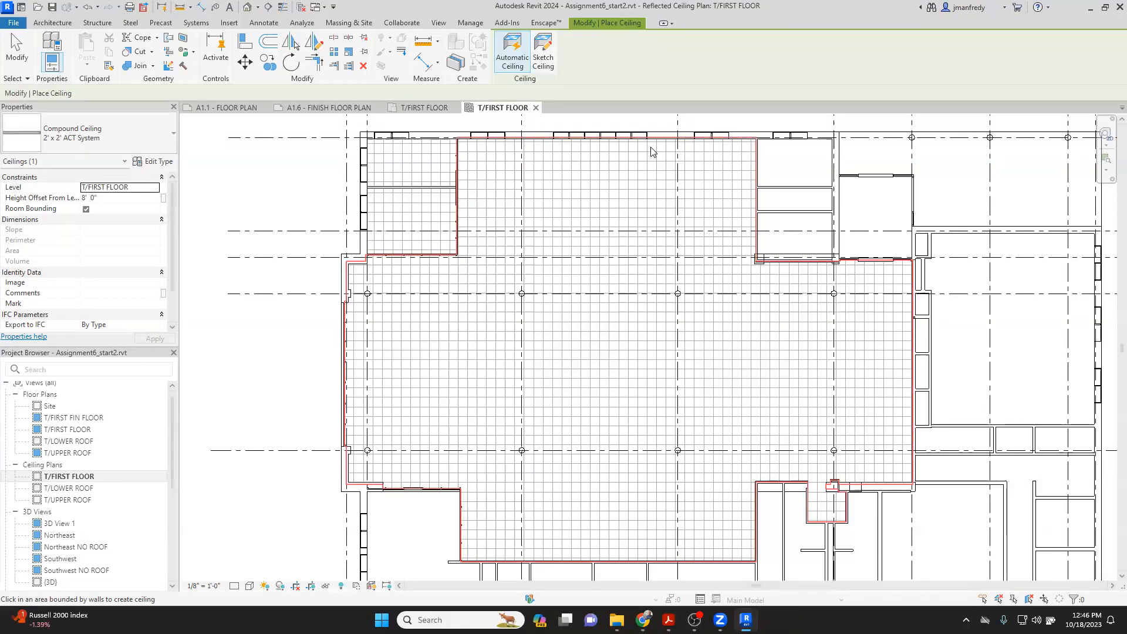
Step: Delete the large 2' x 2' ACT System ceiling covering the whole open central area
{"action": "left_click", "coordinate": [514, 61]}
{"action": "key", "text": "Escape"}
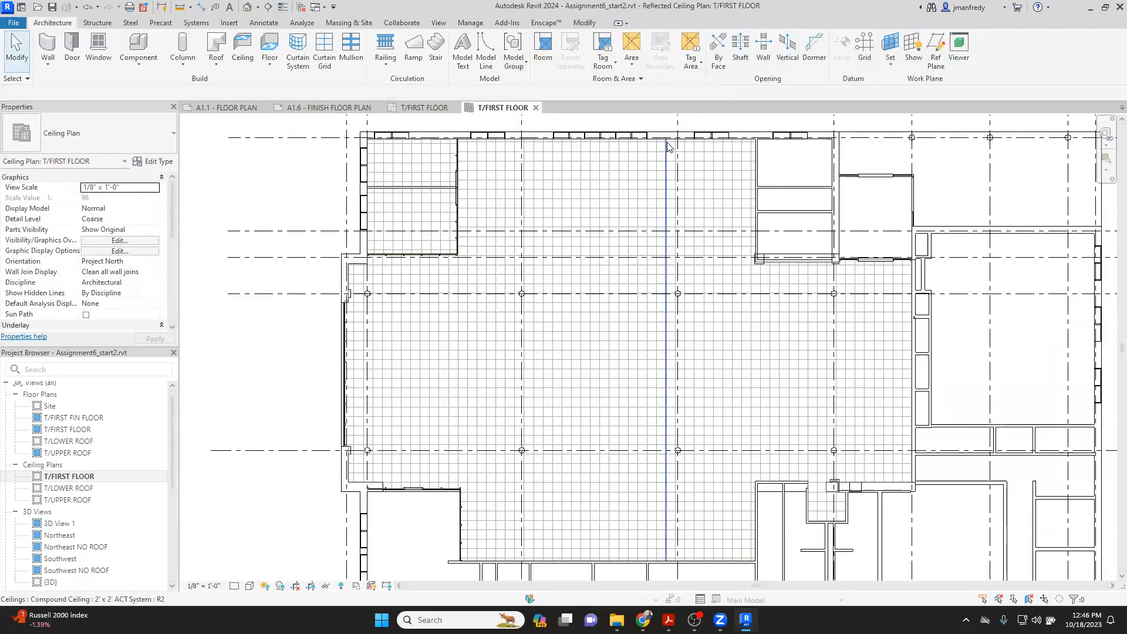
{"action": "key", "text": "Tab"}
{"action": "key", "text": "Tab"}
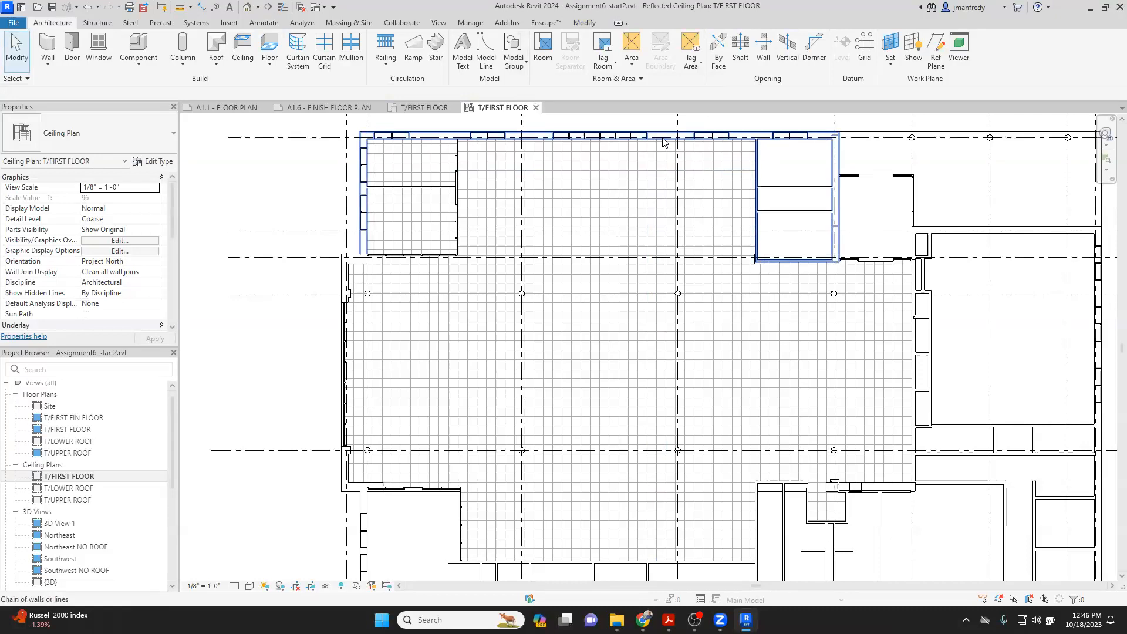
{"action": "left_click", "coordinate": [663, 142]}
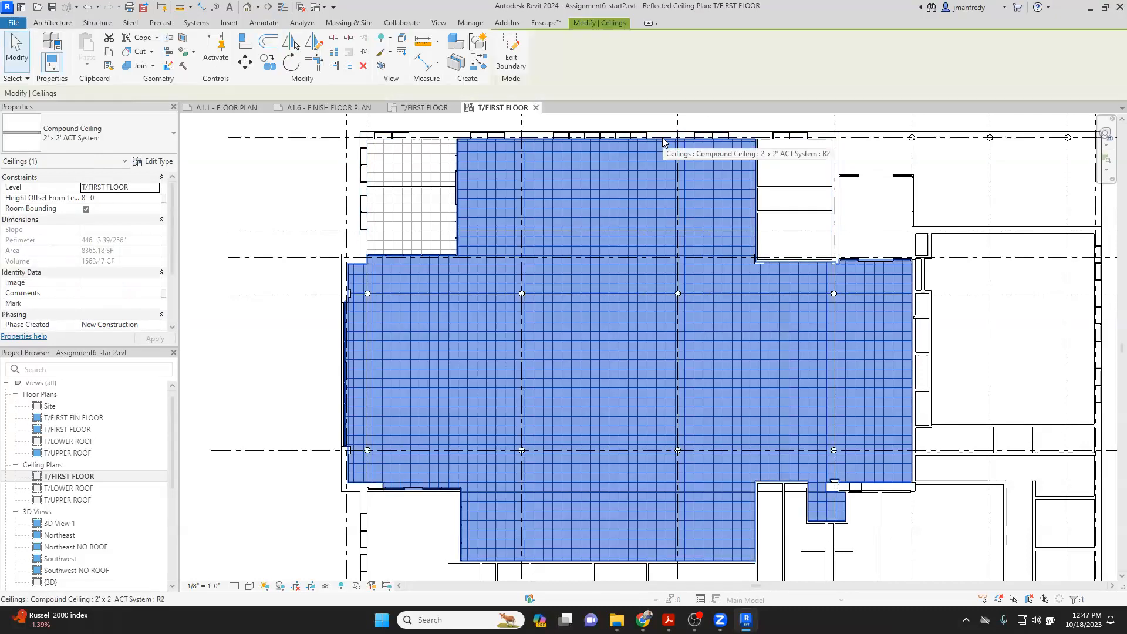
{"action": "key", "text": "Delete"}
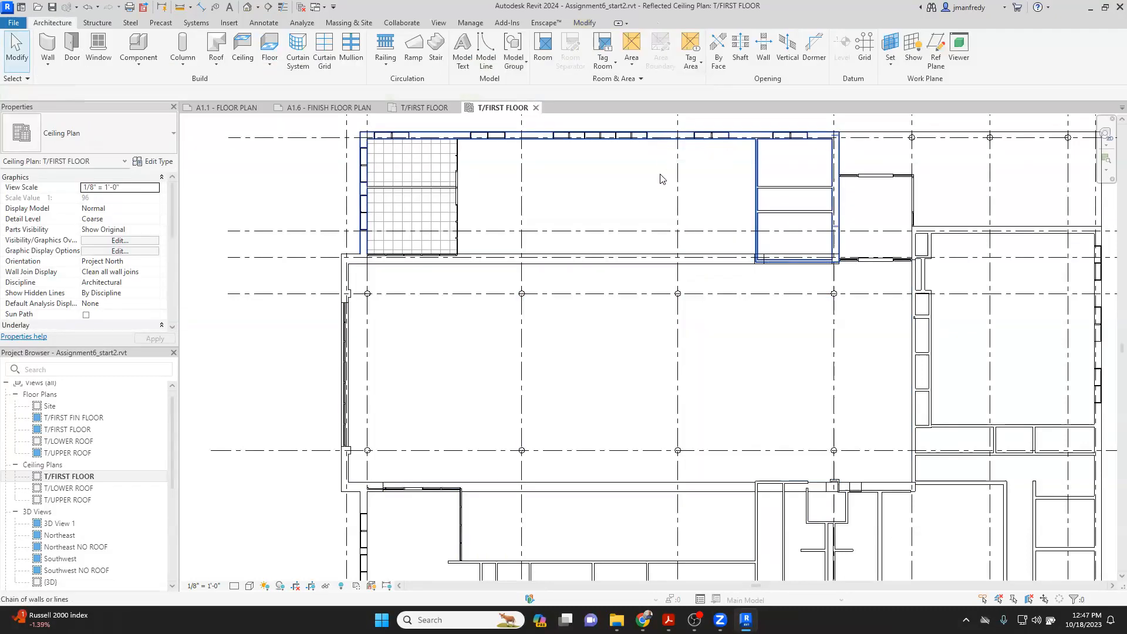
Step: Sketch a rectangular 2' x 2' ACT System ceiling covering the open area between the two western corner rooms and the three small eastern rooms
{"action": "scroll", "coordinate": [583, 206], "scroll_direction": "up", "scroll_amount": 5}
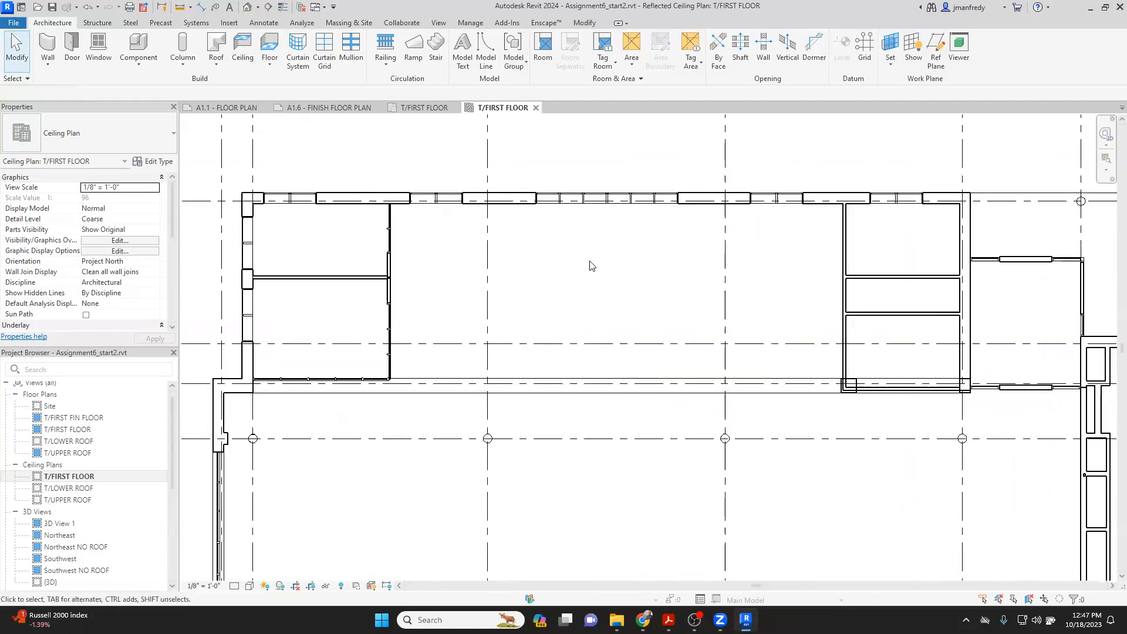
{"action": "middle_click_drag", "start_coordinate": [589, 282], "coordinate": [616, 280]}
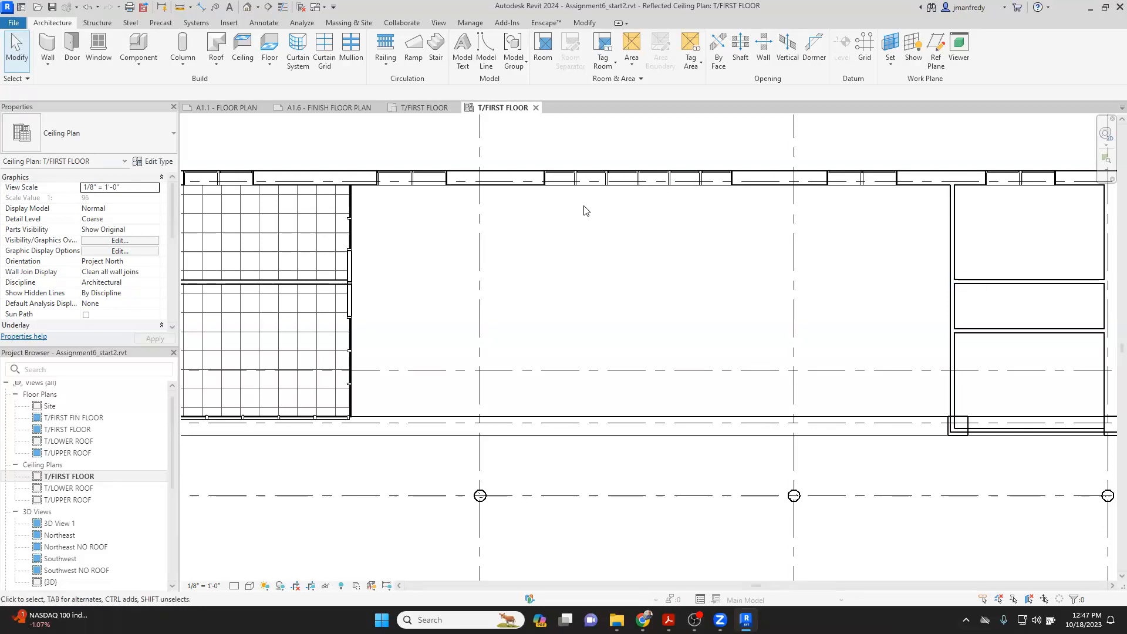
{"action": "left_click", "coordinate": [242, 52]}
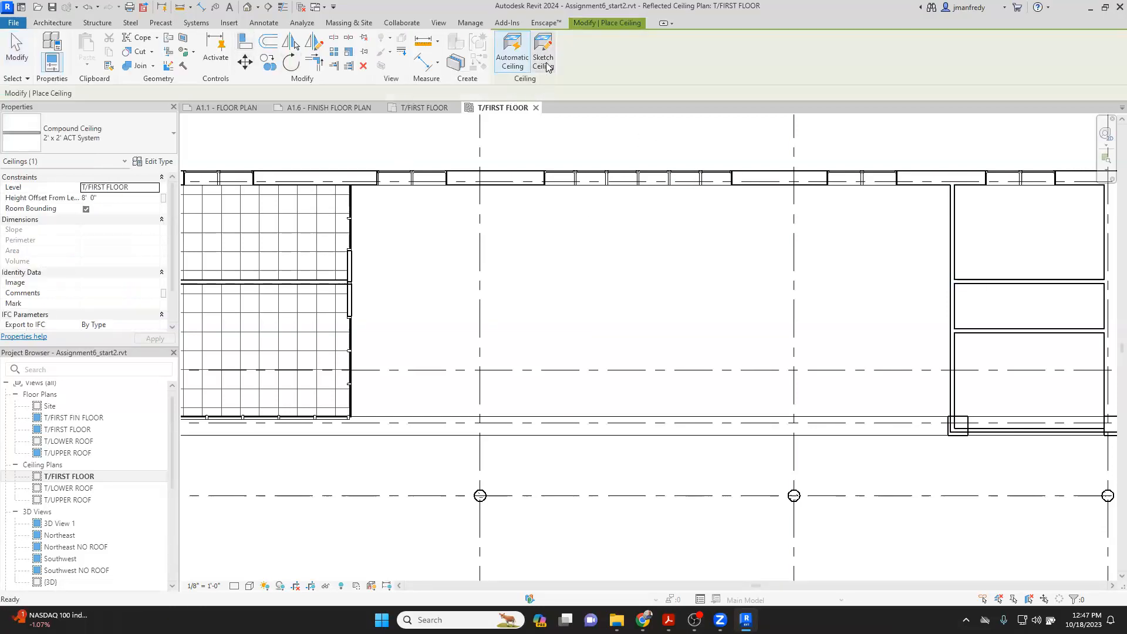
{"action": "left_click", "coordinate": [544, 61]}
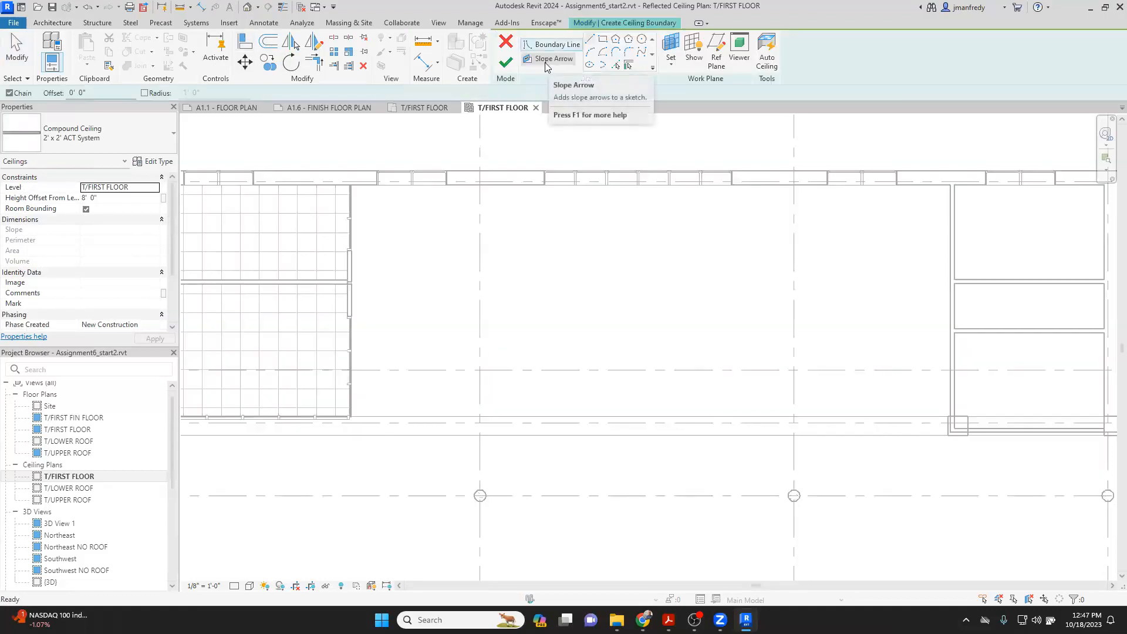
{"action": "left_click", "coordinate": [603, 40]}
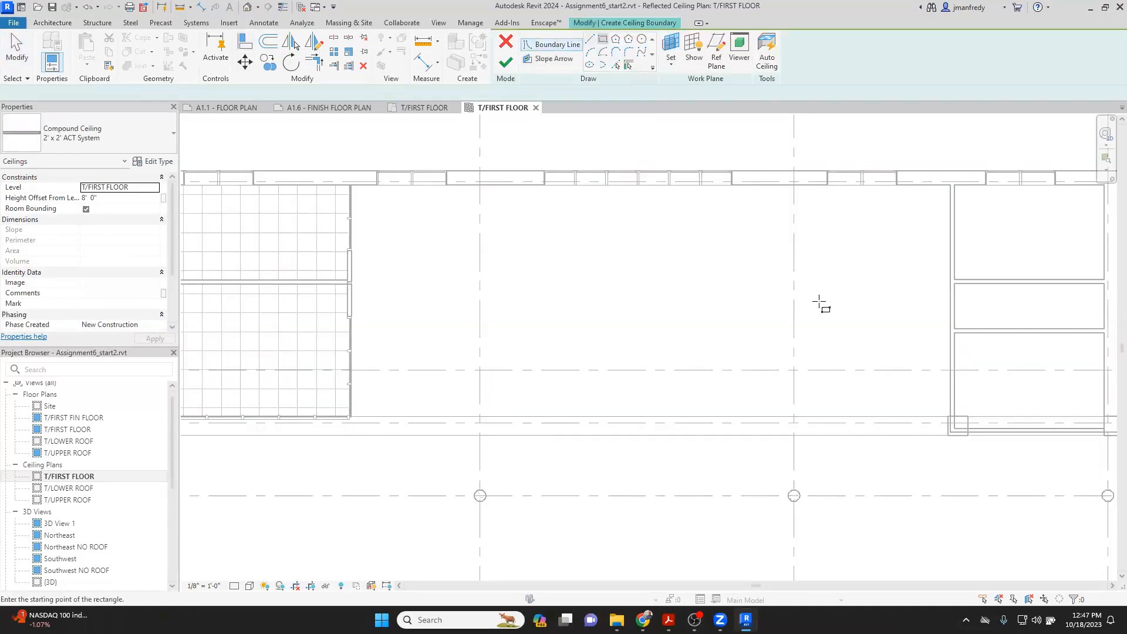
{"action": "scroll", "coordinate": [962, 416], "scroll_direction": "up", "scroll_amount": 4}
{"action": "left_click", "coordinate": [937, 429]}
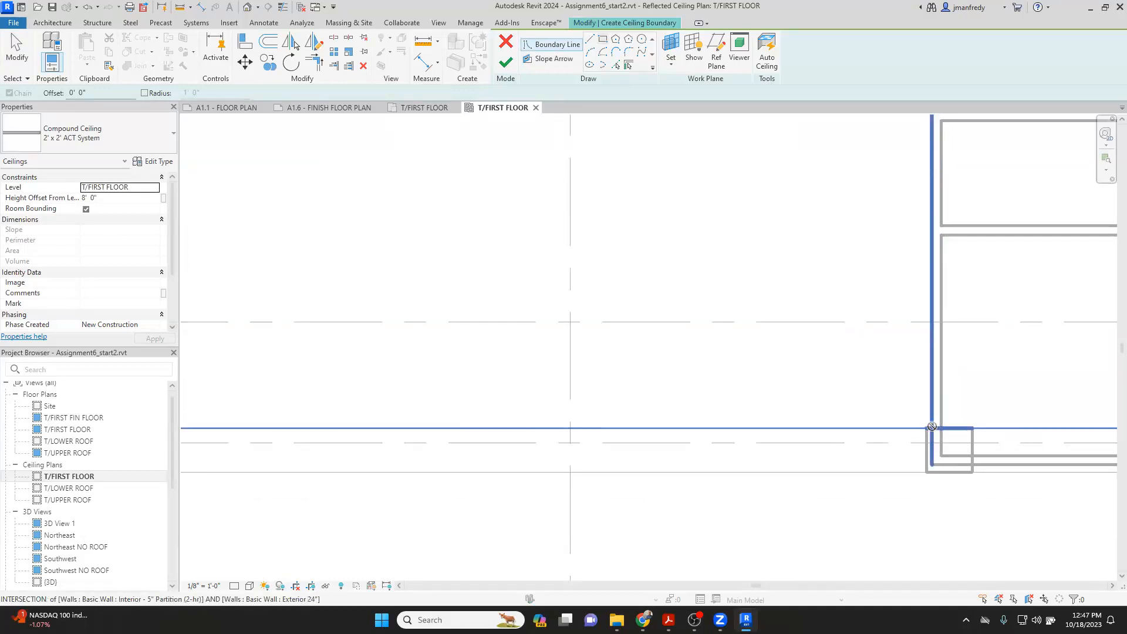
{"action": "scroll", "coordinate": [732, 329], "scroll_direction": "down", "scroll_amount": 4}
{"action": "scroll", "coordinate": [493, 262], "scroll_direction": "up", "scroll_amount": 6}
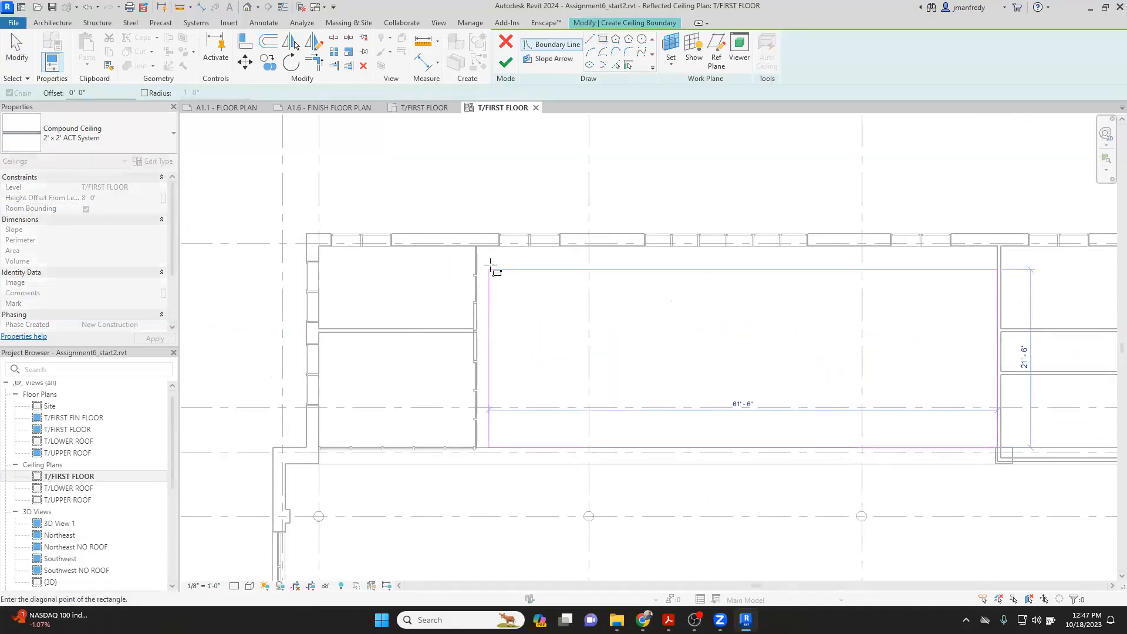
{"action": "left_click", "coordinate": [449, 230]}
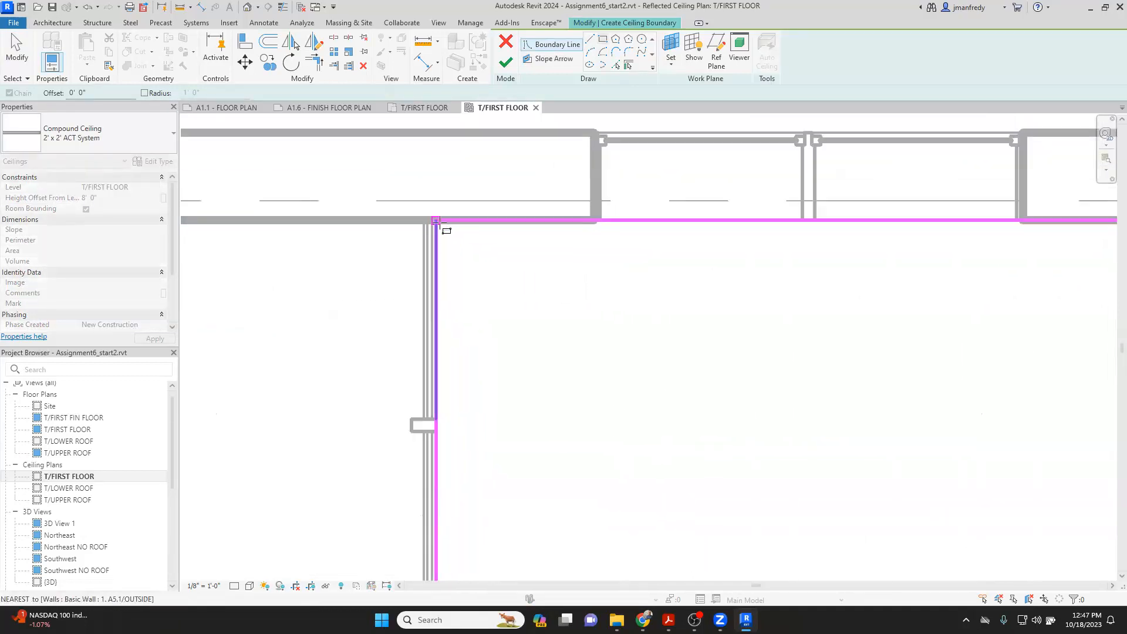
{"action": "scroll", "coordinate": [491, 253], "scroll_direction": "down", "scroll_amount": 3}
{"action": "scroll", "coordinate": [493, 254], "scroll_direction": "down", "scroll_amount": 3}
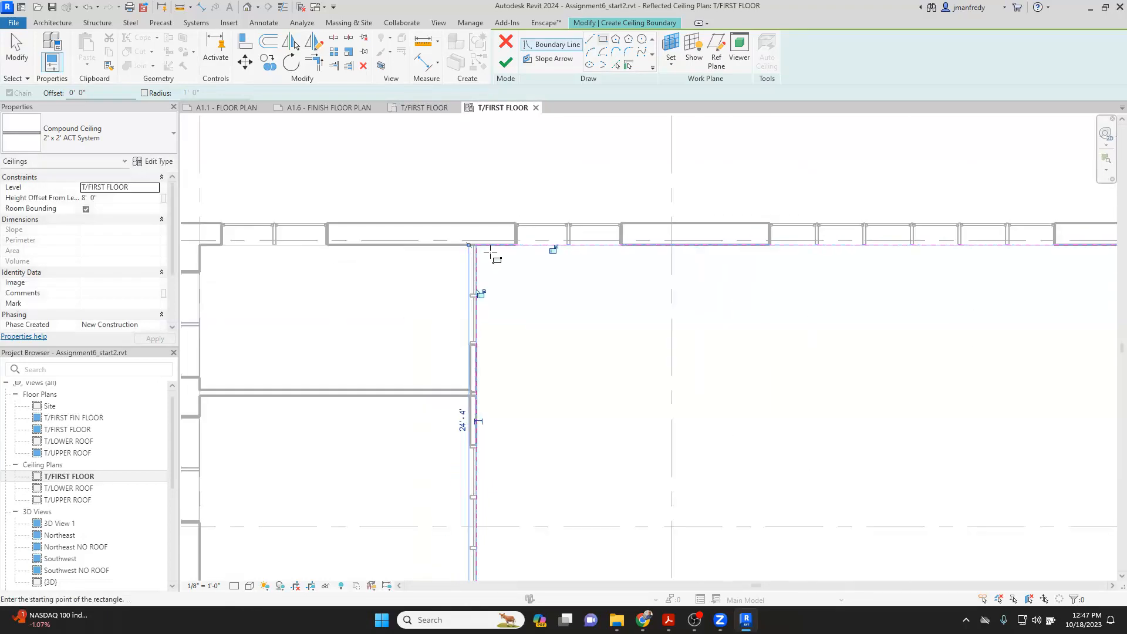
{"action": "scroll", "coordinate": [440, 304], "scroll_direction": "up", "scroll_amount": 1}
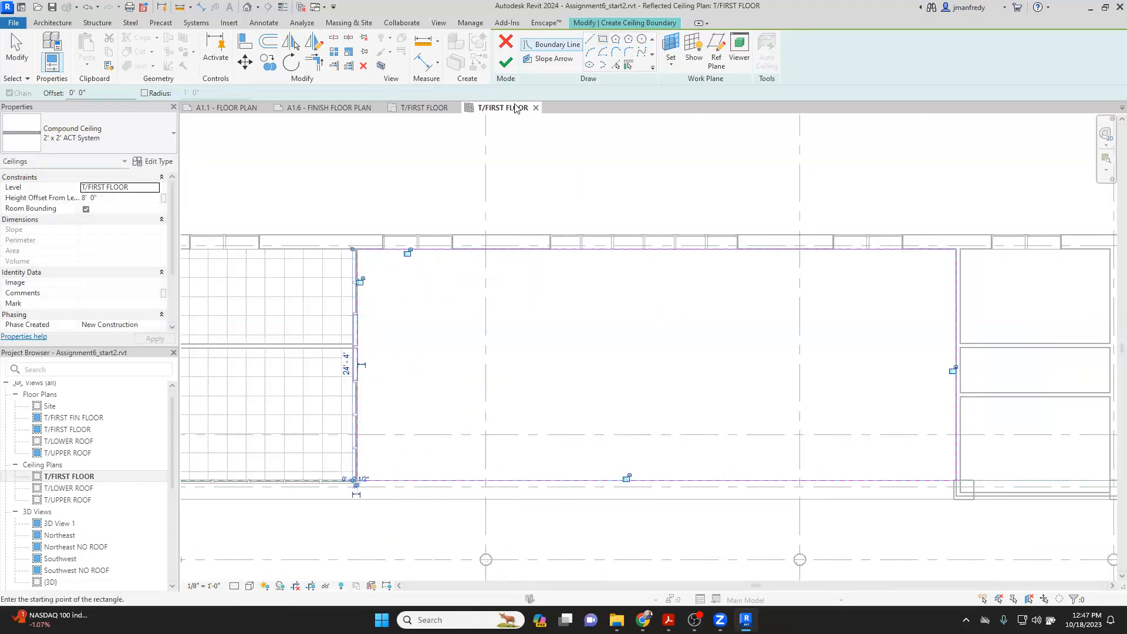
{"action": "left_click", "coordinate": [505, 62]}
Step: Inspect the boundary sketch of the northern corner room's ceiling and finish the edit without modifying its lines
{"action": "middle_click_drag", "start_coordinate": [535, 173], "coordinate": [648, 145]}
{"action": "scroll", "coordinate": [648, 143], "scroll_direction": "up", "scroll_amount": 1}
{"action": "scroll", "coordinate": [645, 145], "scroll_direction": "down", "scroll_amount": 1}
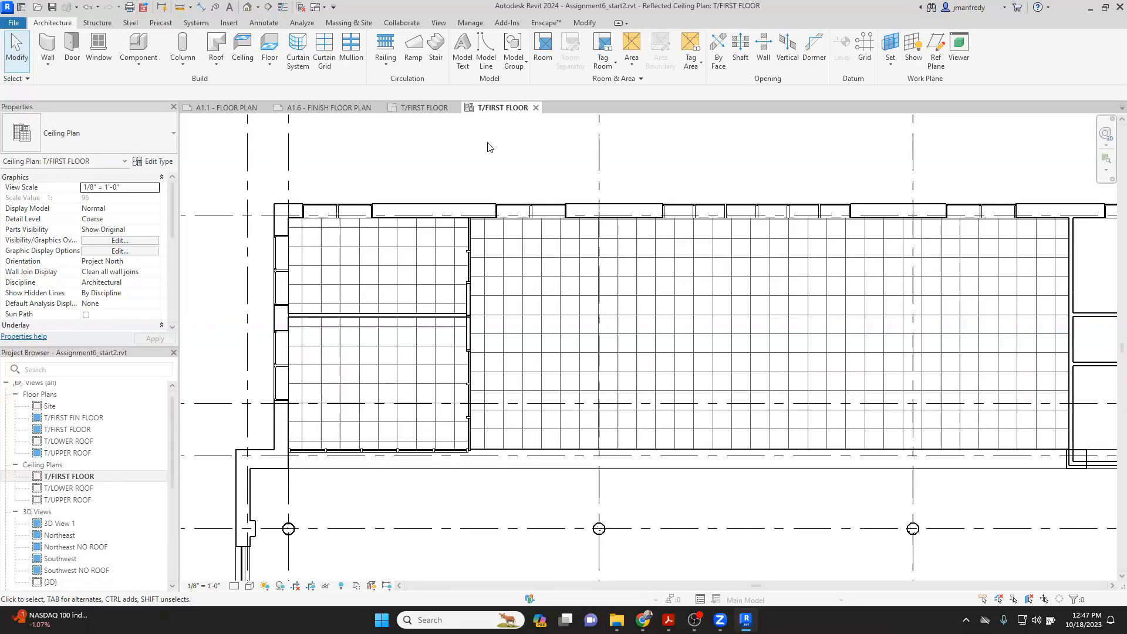
{"action": "scroll", "coordinate": [490, 146], "scroll_direction": "up", "scroll_amount": 1}
{"action": "middle_click_drag", "start_coordinate": [523, 156], "coordinate": [584, 136]}
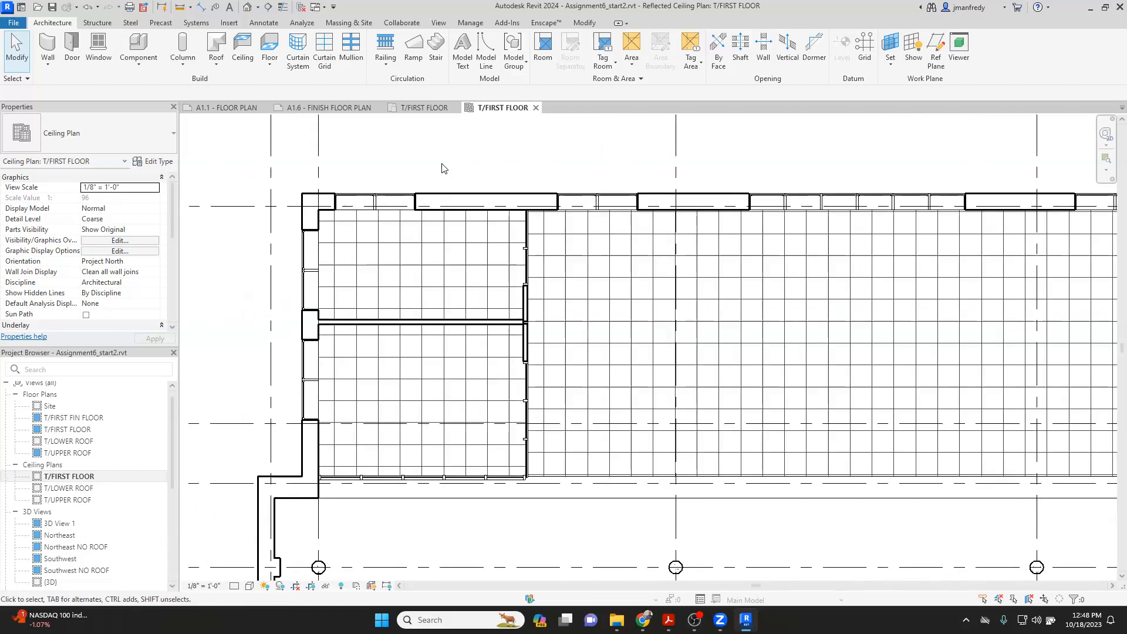
{"action": "middle_click_drag", "start_coordinate": [443, 167], "coordinate": [459, 155]}
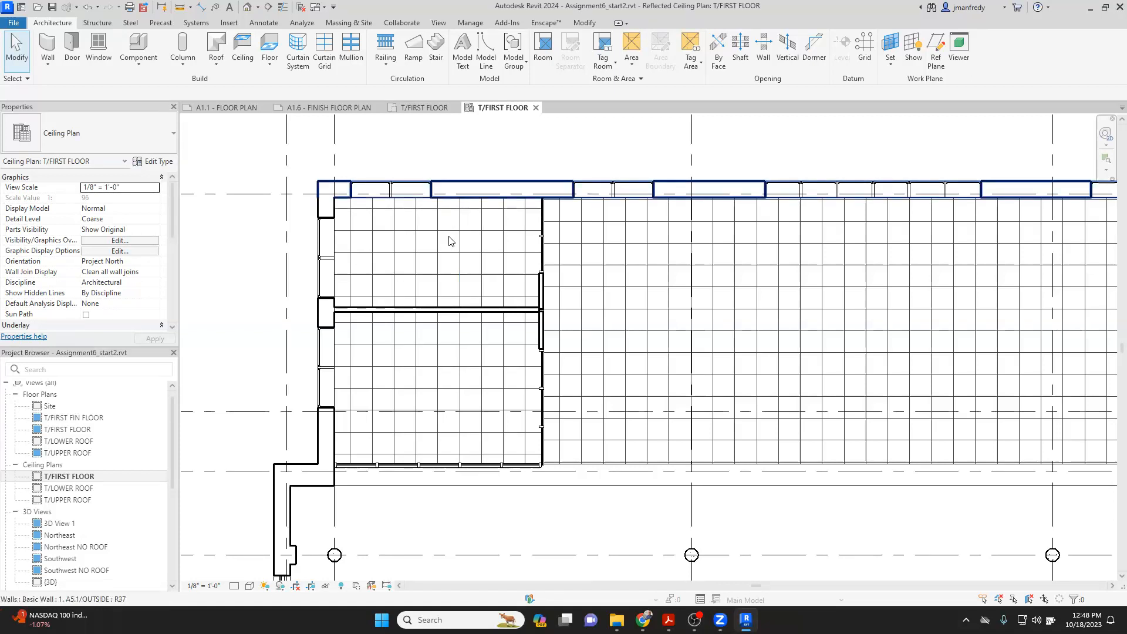
{"action": "key", "text": "Tab"}
{"action": "left_click", "coordinate": [449, 310]}
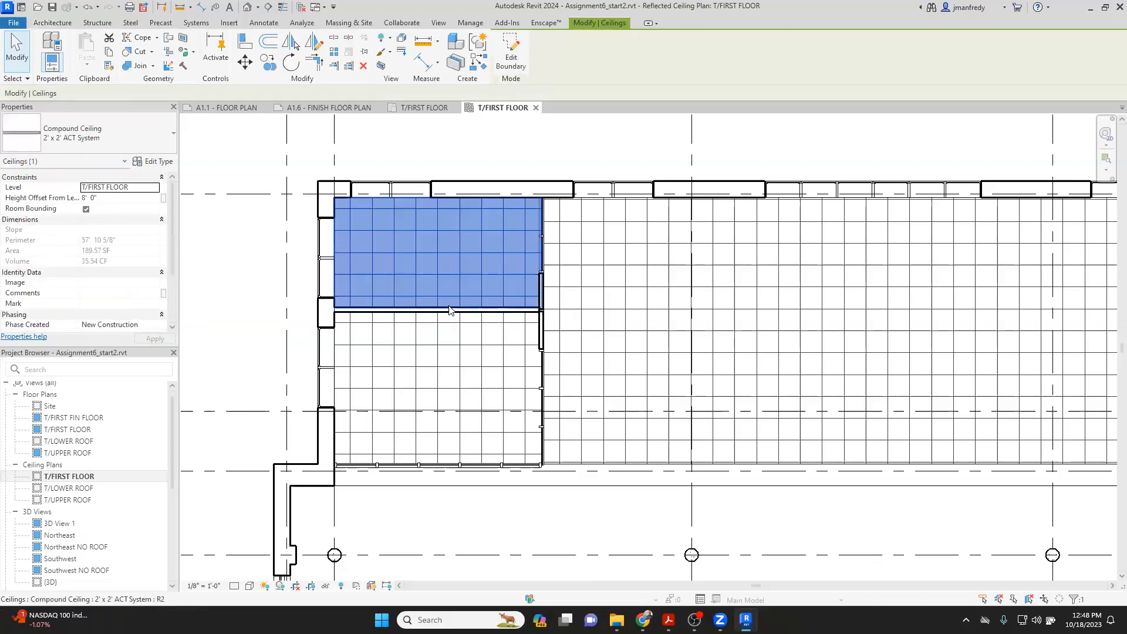
{"action": "left_click", "coordinate": [511, 58]}
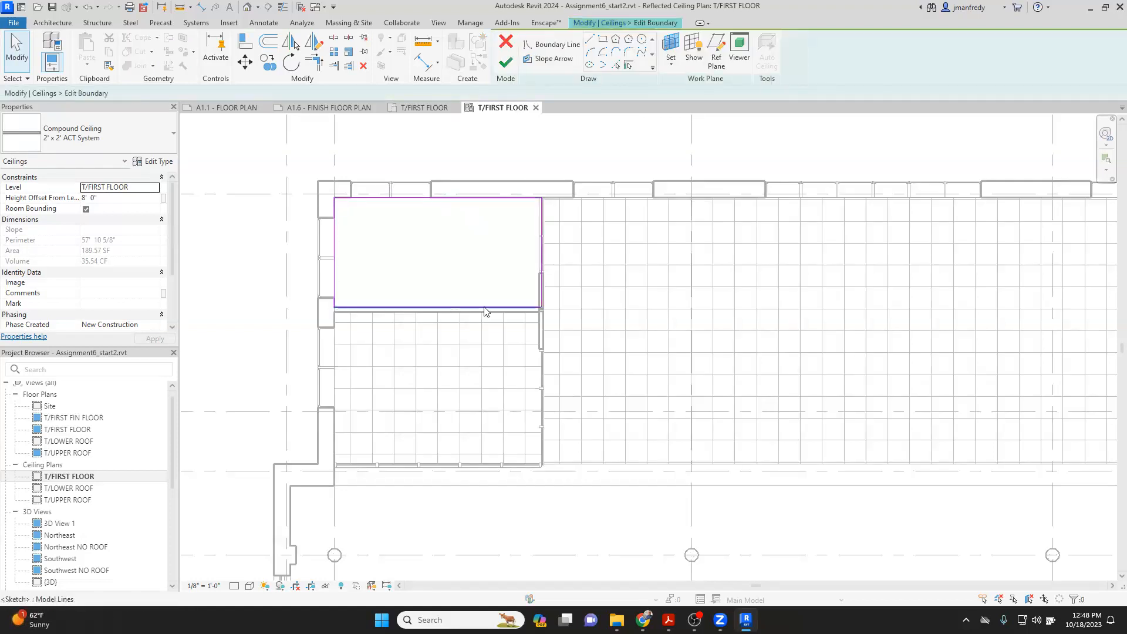
{"action": "left_click", "coordinate": [507, 66]}
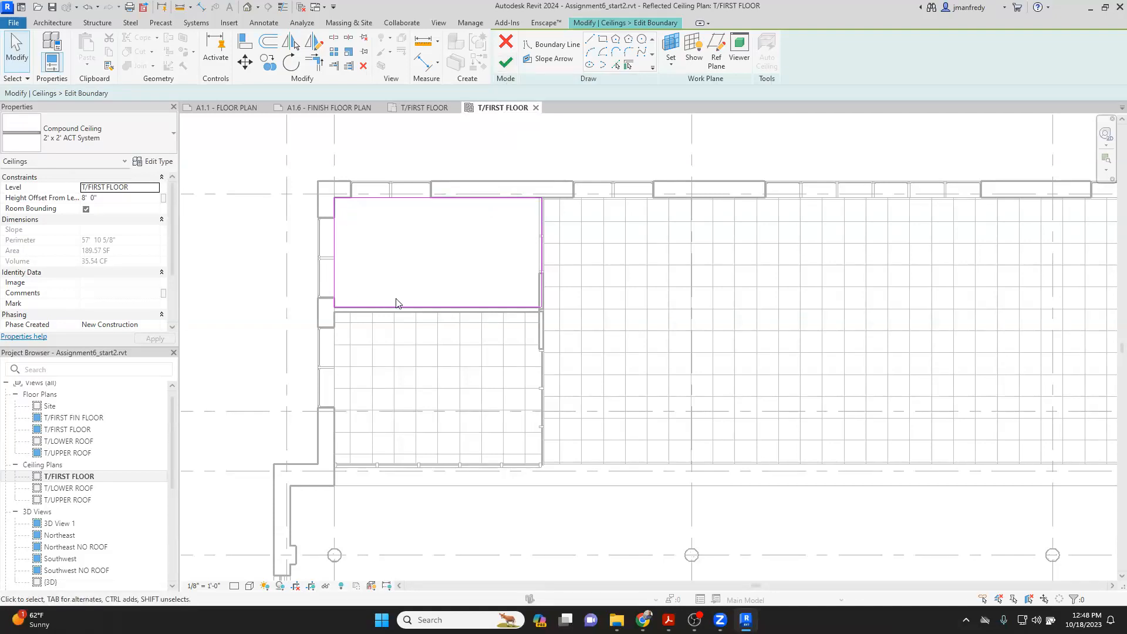
{"action": "key", "text": "Tab"}
{"action": "left_click", "coordinate": [446, 307]}
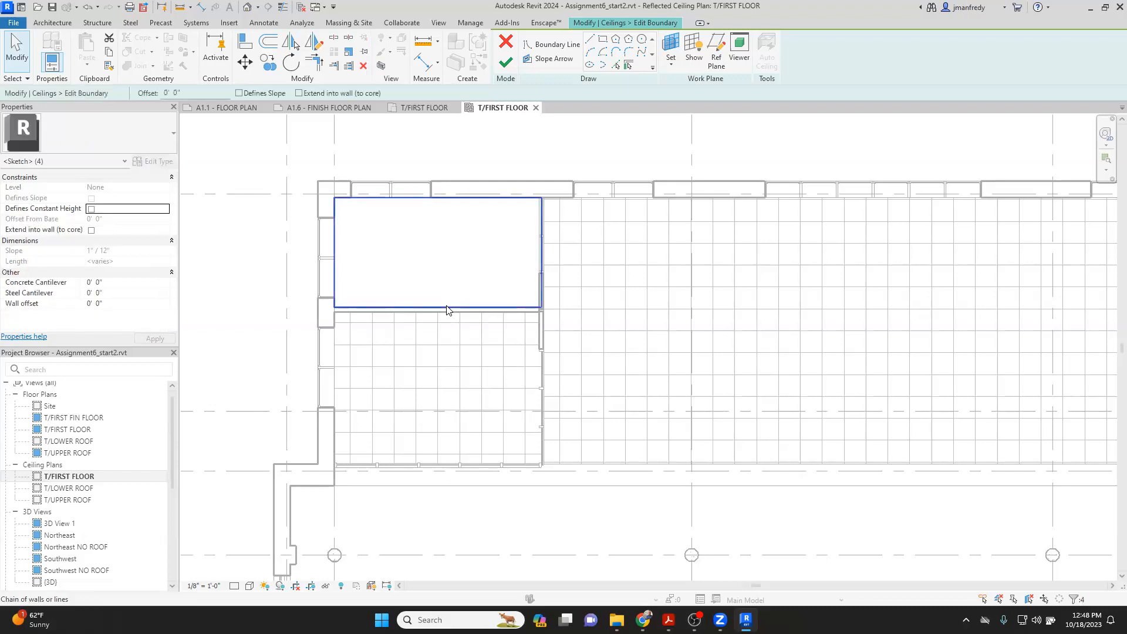
{"action": "left_click", "coordinate": [506, 62]}
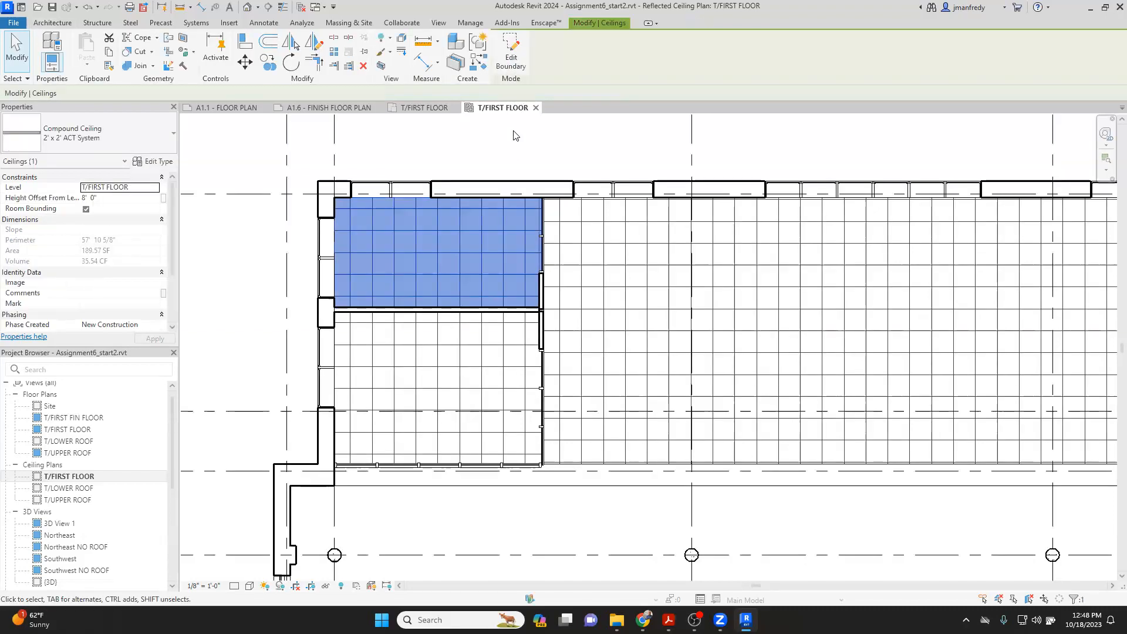
{"action": "left_click", "coordinate": [515, 134]}
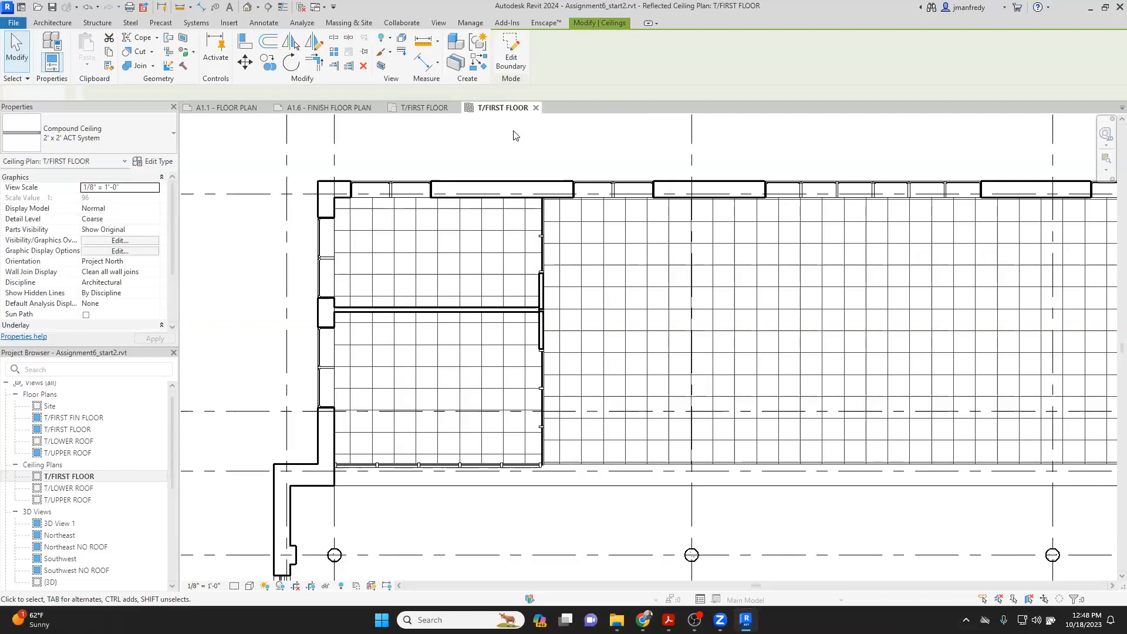
Step: Change the northern corner room's ceiling type to 2' x 4' ACT System
{"action": "scroll", "coordinate": [403, 262], "scroll_direction": "up", "scroll_amount": 3}
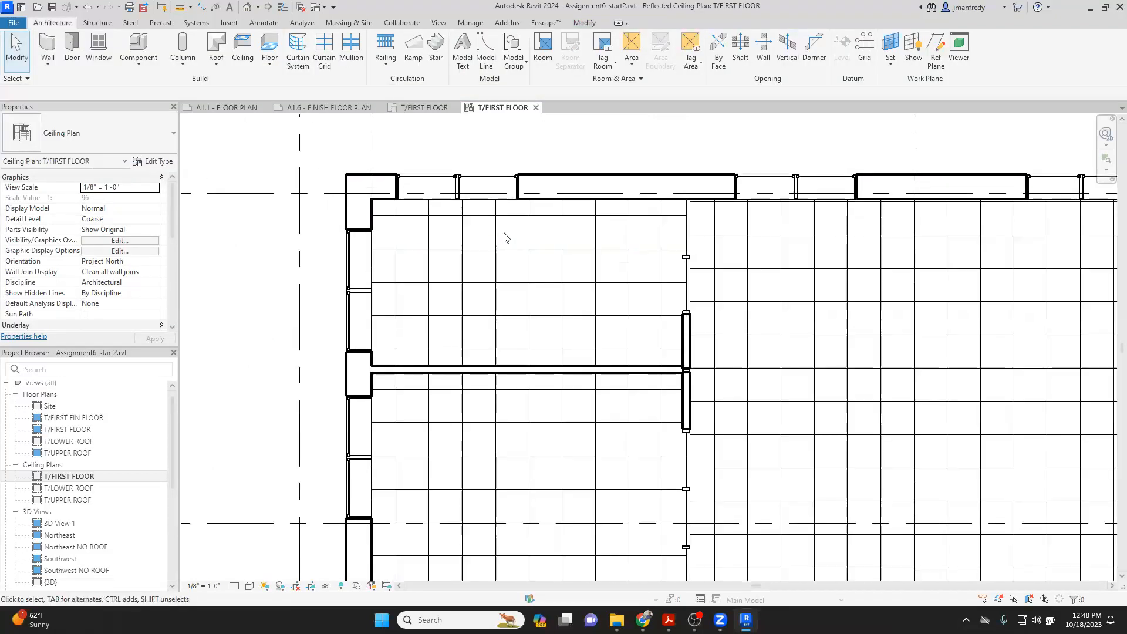
{"action": "middle_click_drag", "start_coordinate": [566, 156], "coordinate": [572, 165]}
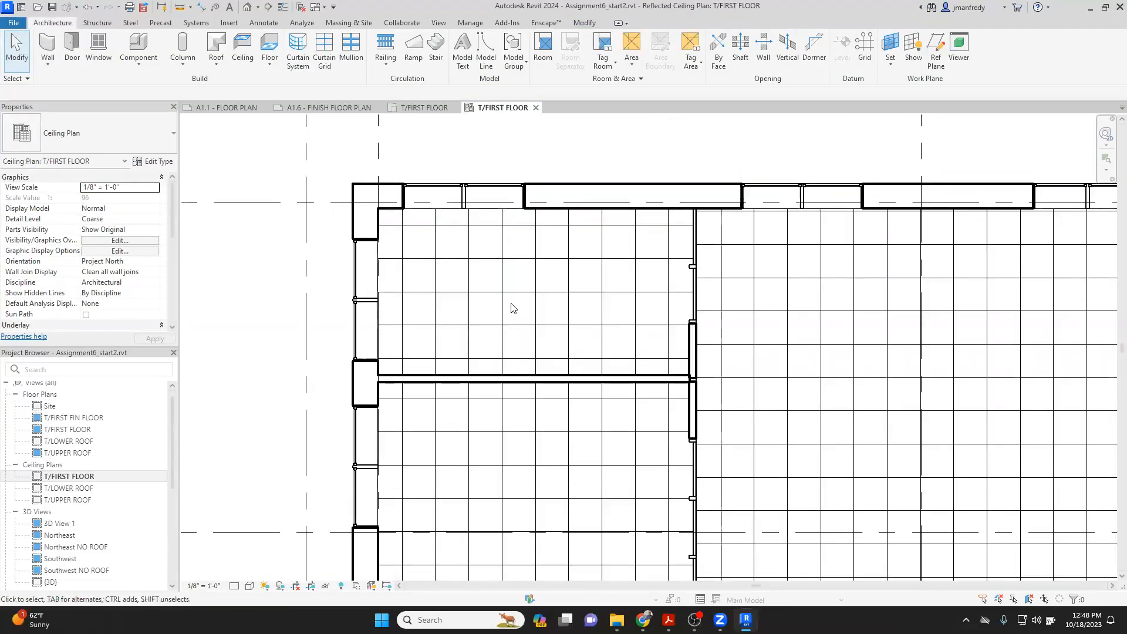
{"action": "left_click", "coordinate": [535, 280]}
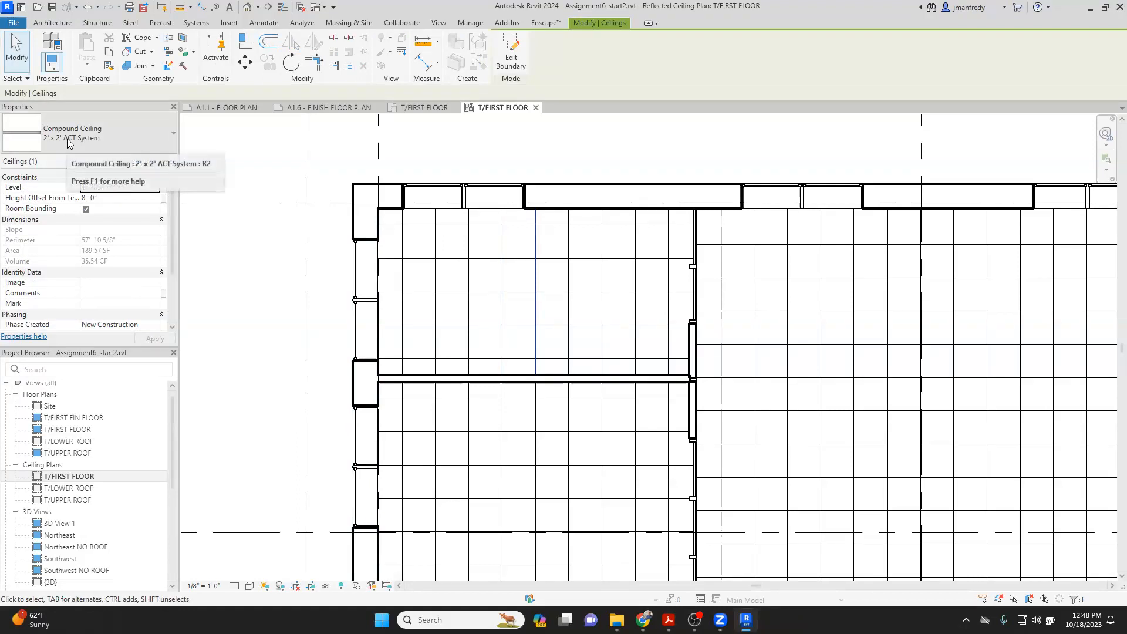
{"action": "left_click", "coordinate": [115, 197]}
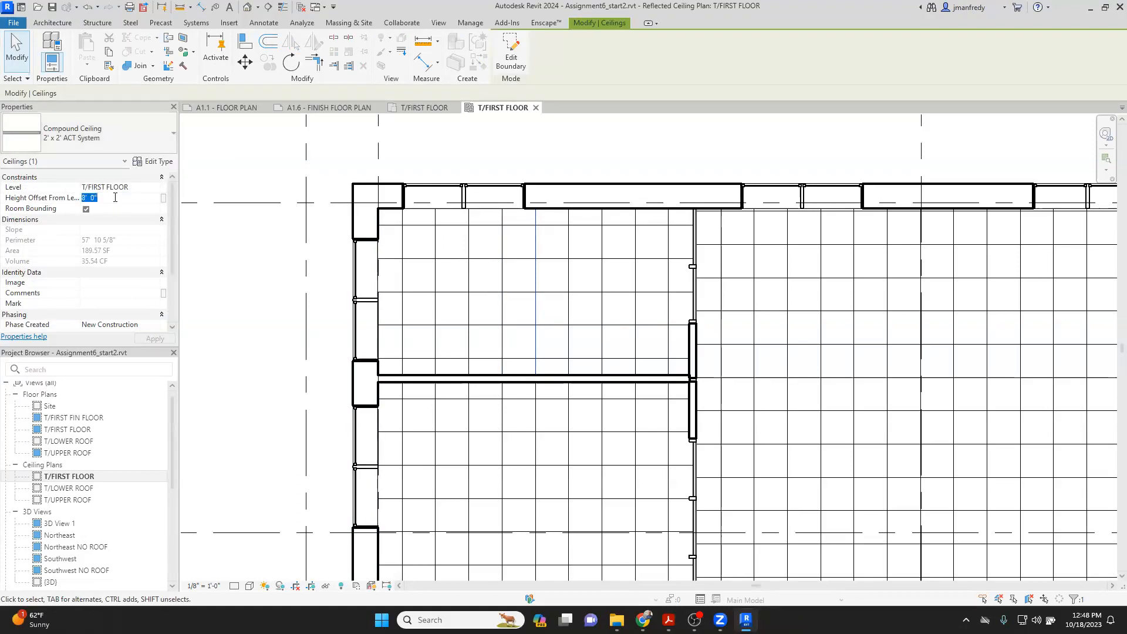
{"action": "left_click", "coordinate": [141, 187]}
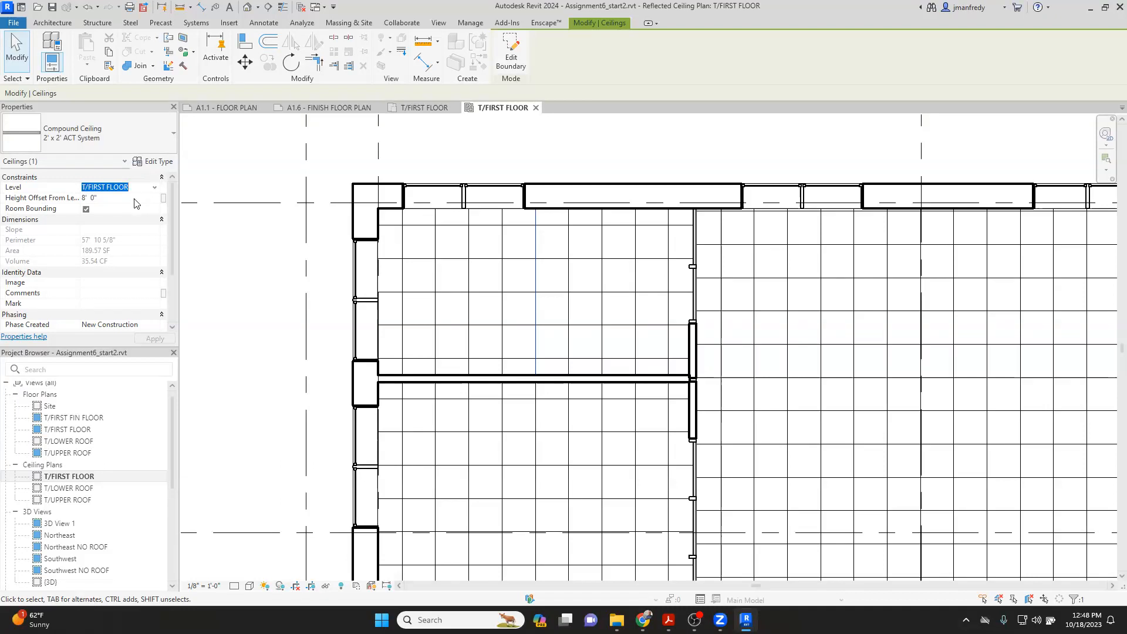
{"action": "left_click", "coordinate": [135, 198]}
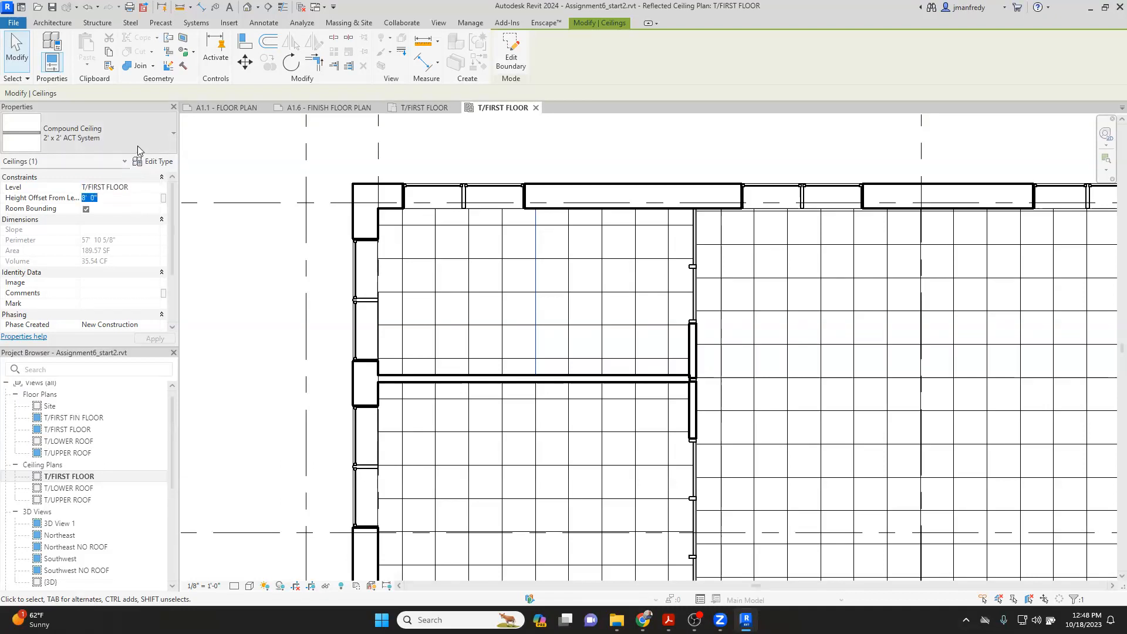
{"action": "left_click", "coordinate": [88, 134]}
{"action": "left_click", "coordinate": [85, 250]}
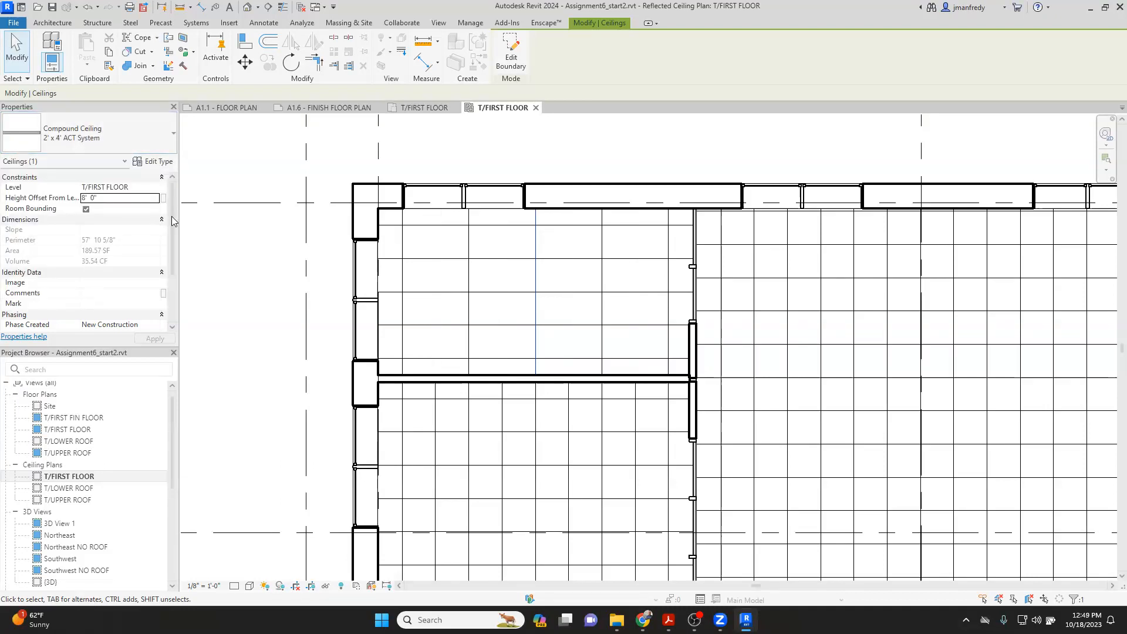
{"action": "left_click", "coordinate": [270, 173]}
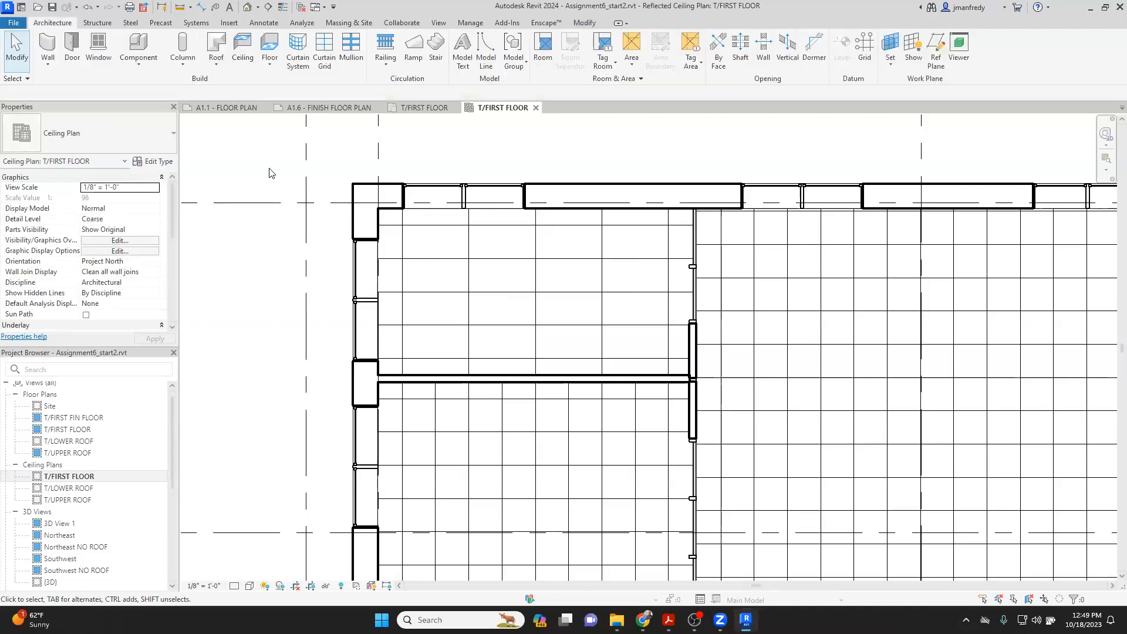
Step: Switch the northern corner room's ceiling type back to 2' x 2' ACT System
{"action": "left_click", "coordinate": [447, 259]}
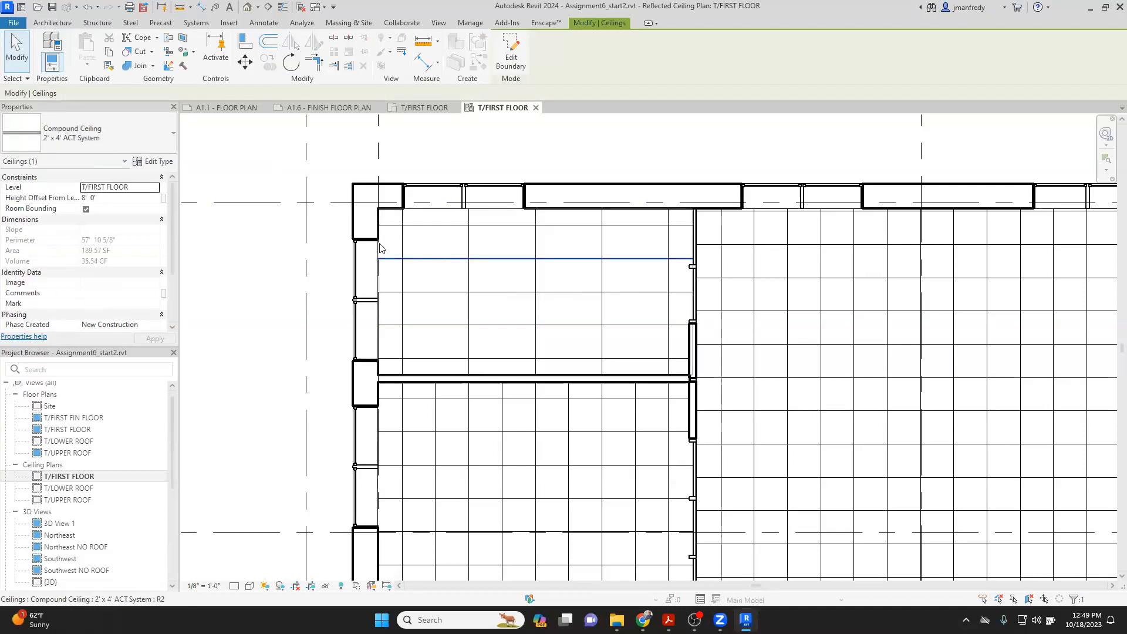
{"action": "left_click", "coordinate": [121, 141]}
{"action": "left_click", "coordinate": [85, 233]}
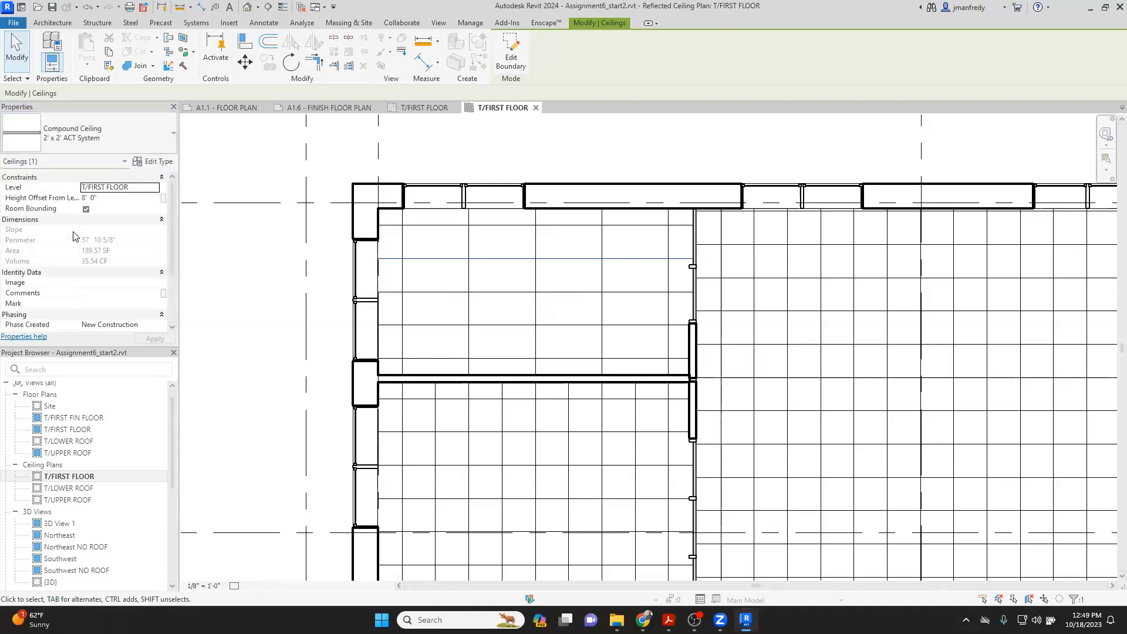
{"action": "left_click", "coordinate": [221, 159]}
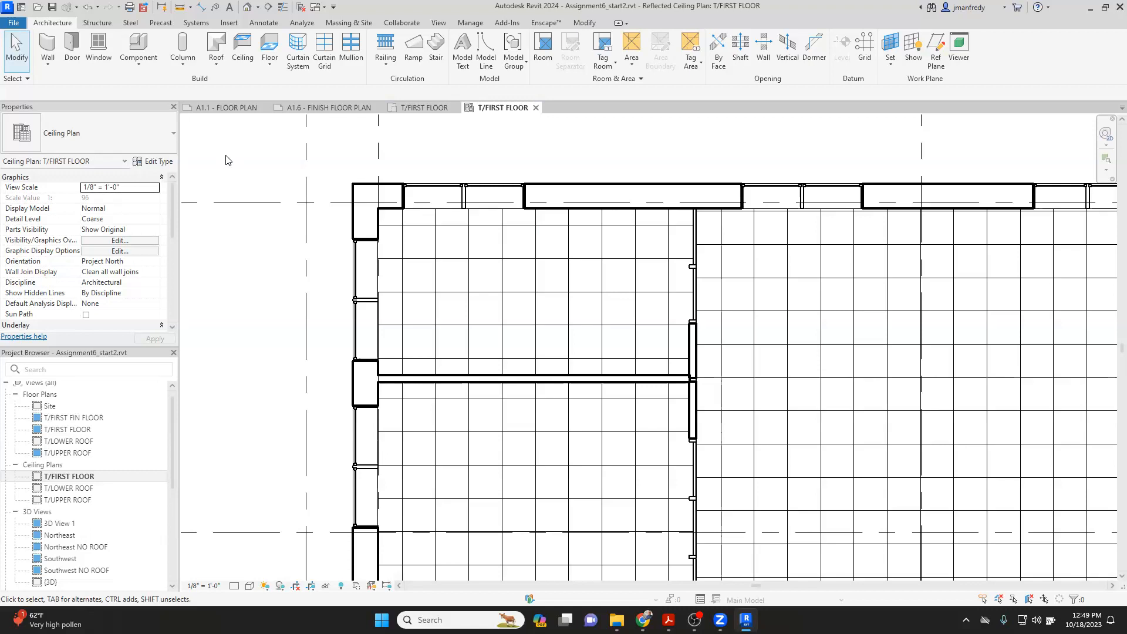
Step: Align the northernmost horizontal grid line of the northern corner room's ceiling with the inside face of the exterior north wall
{"action": "scroll", "coordinate": [244, 176], "scroll_direction": "down", "scroll_amount": 2}
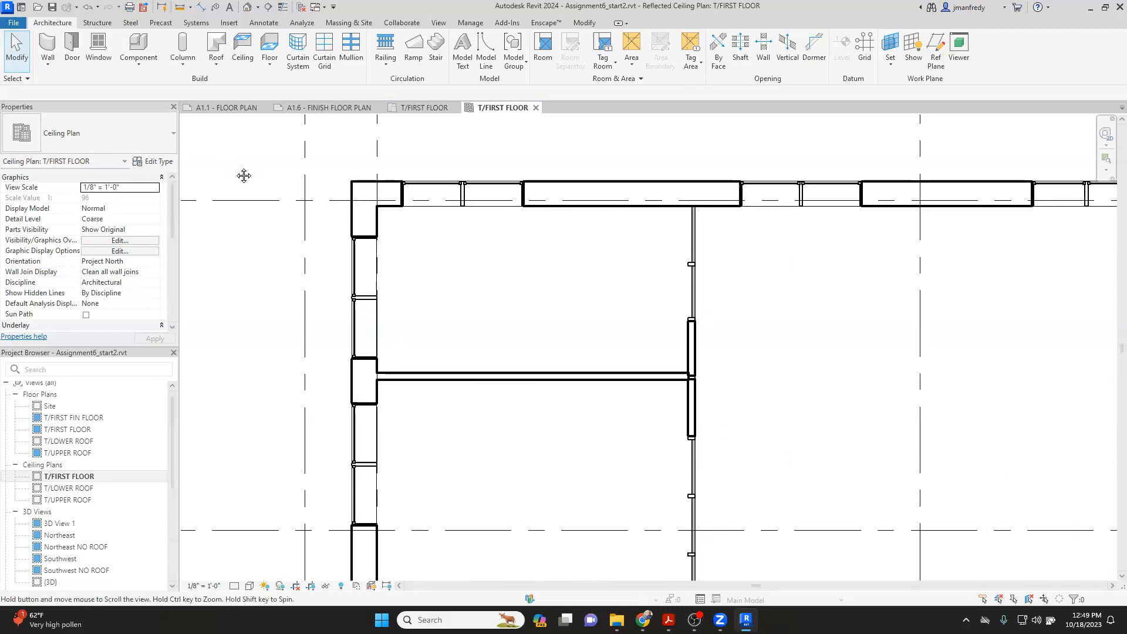
{"action": "scroll", "coordinate": [415, 256], "scroll_direction": "up", "scroll_amount": 1}
{"action": "middle_click_drag", "start_coordinate": [457, 260], "coordinate": [413, 239]}
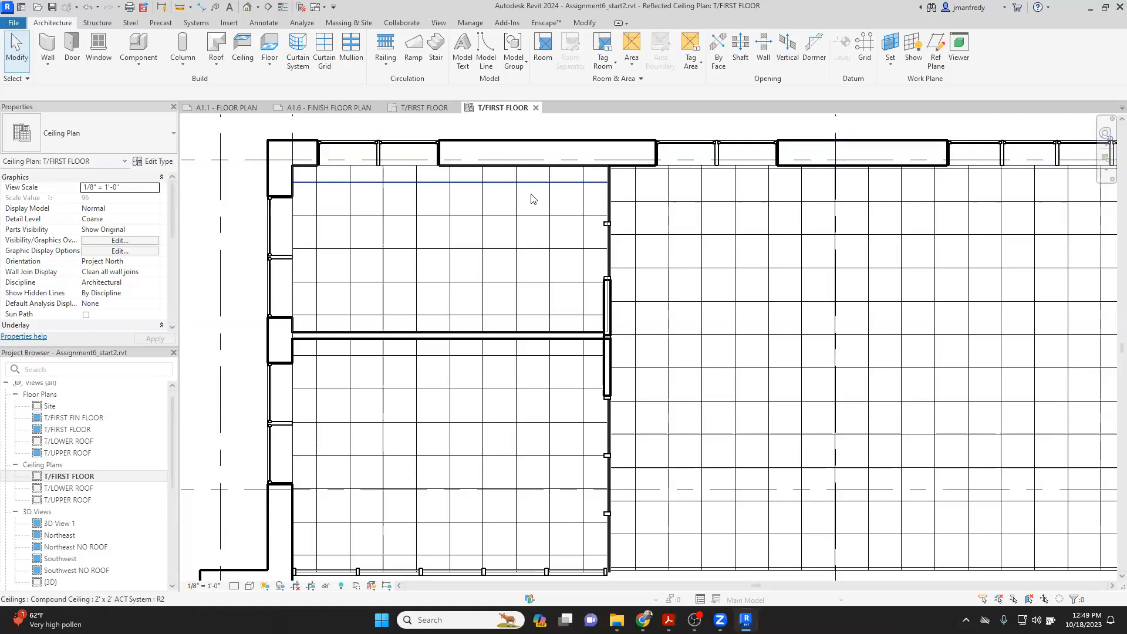
{"action": "scroll", "coordinate": [533, 203], "scroll_direction": "up", "scroll_amount": 1}
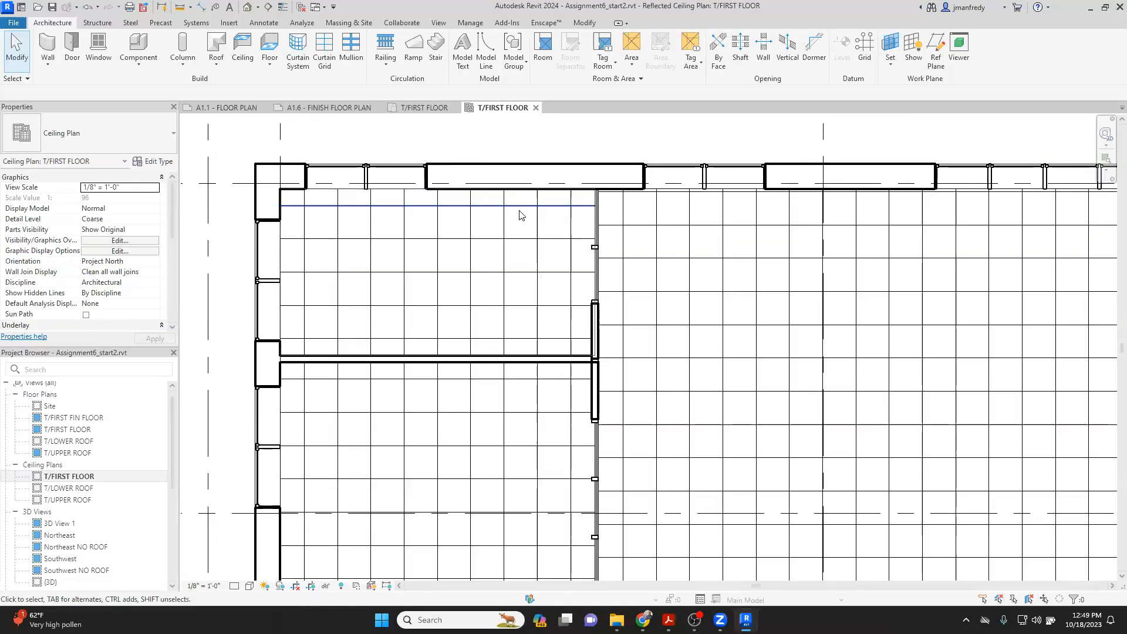
{"action": "key", "text": "a"}
{"action": "key", "text": "l"}
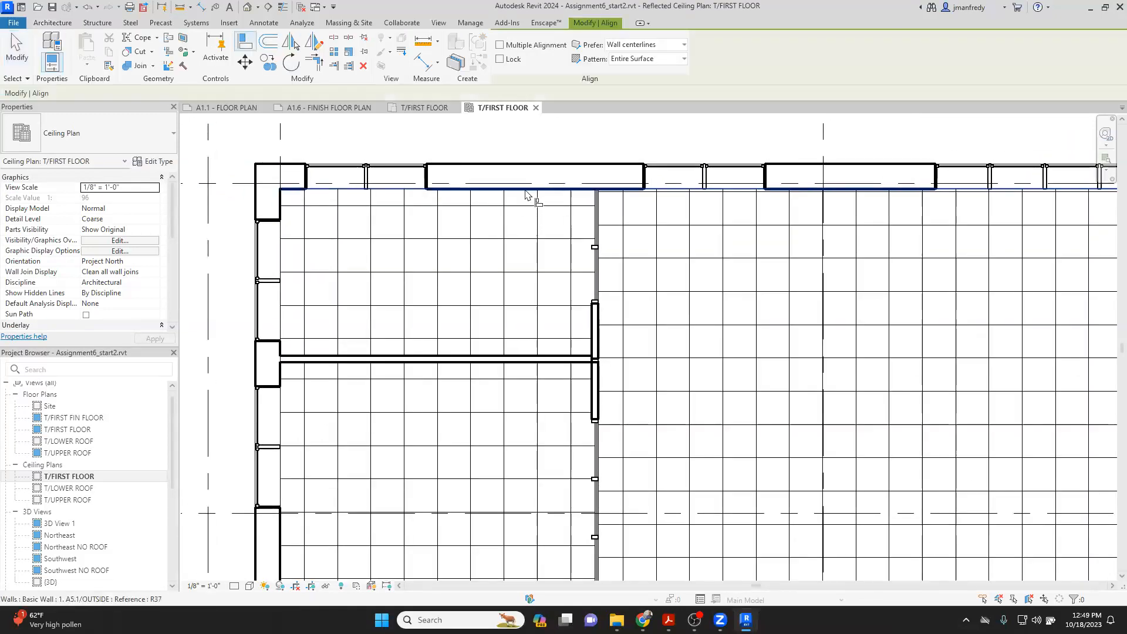
{"action": "left_click", "coordinate": [526, 189]}
{"action": "left_click", "coordinate": [522, 206]}
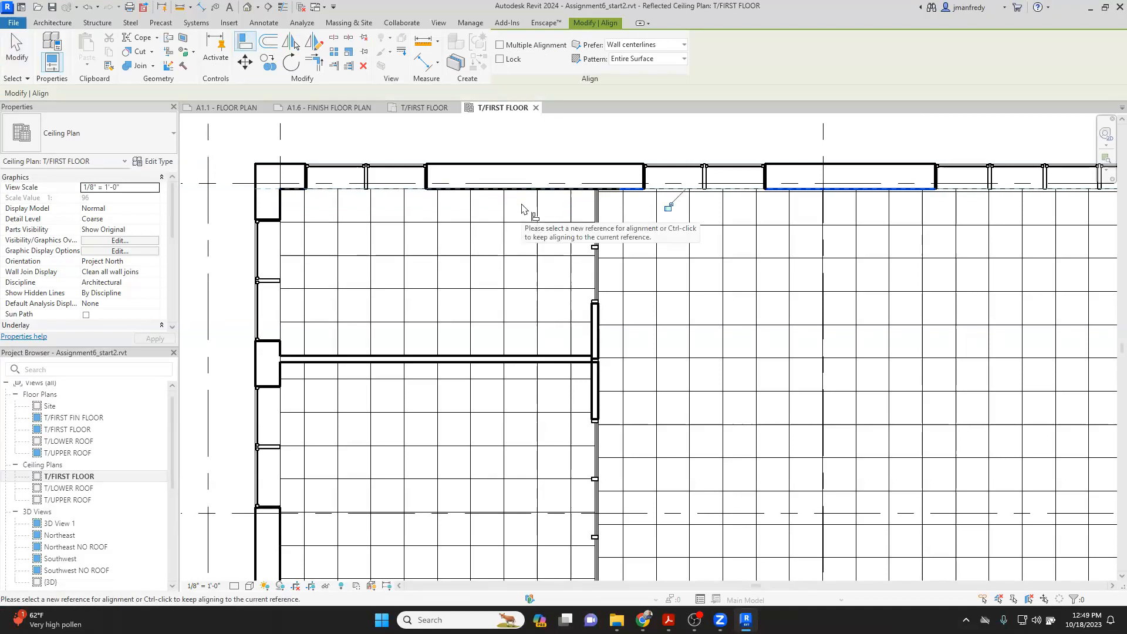
Step: Align a vertical grid line of the northern corner room's ceiling with the inside face of the room's east partition
{"action": "left_click", "coordinate": [281, 214]}
{"action": "left_click", "coordinate": [306, 215]}
{"action": "left_click", "coordinate": [590, 321]}
{"action": "left_click", "coordinate": [579, 342]}
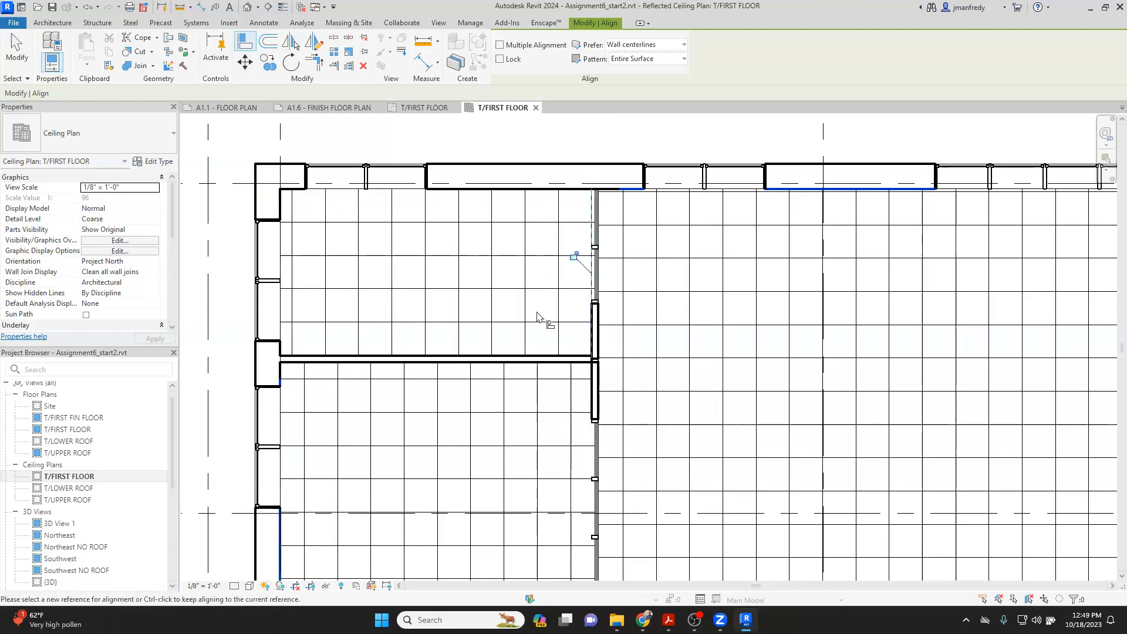
{"action": "key", "text": "Escape"}
{"action": "key", "text": "Escape"}
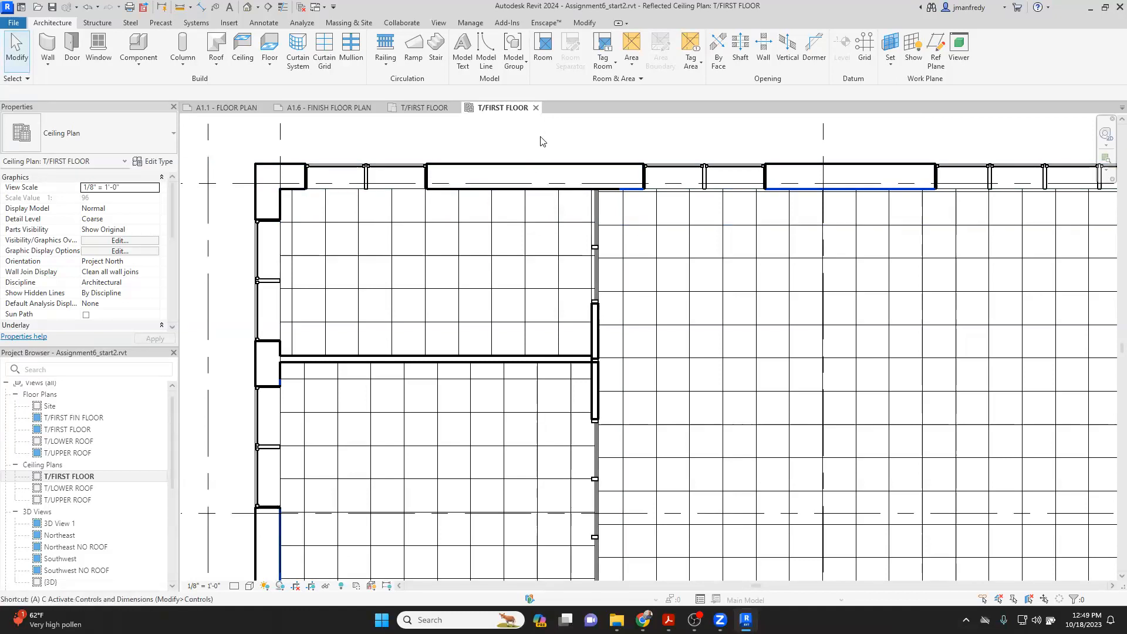
Step: Align the large adjacent room's horizontal and vertical ceiling grid lines with the northern corner room's grid
{"action": "key", "text": "a"}
{"action": "key", "text": "l"}
{"action": "left_click", "coordinate": [544, 222]}
{"action": "left_click", "coordinate": [640, 226]}
{"action": "left_click", "coordinate": [559, 246]}
{"action": "left_click", "coordinate": [623, 243]}
{"action": "key", "text": "Escape"}
{"action": "key", "text": "Escape"}
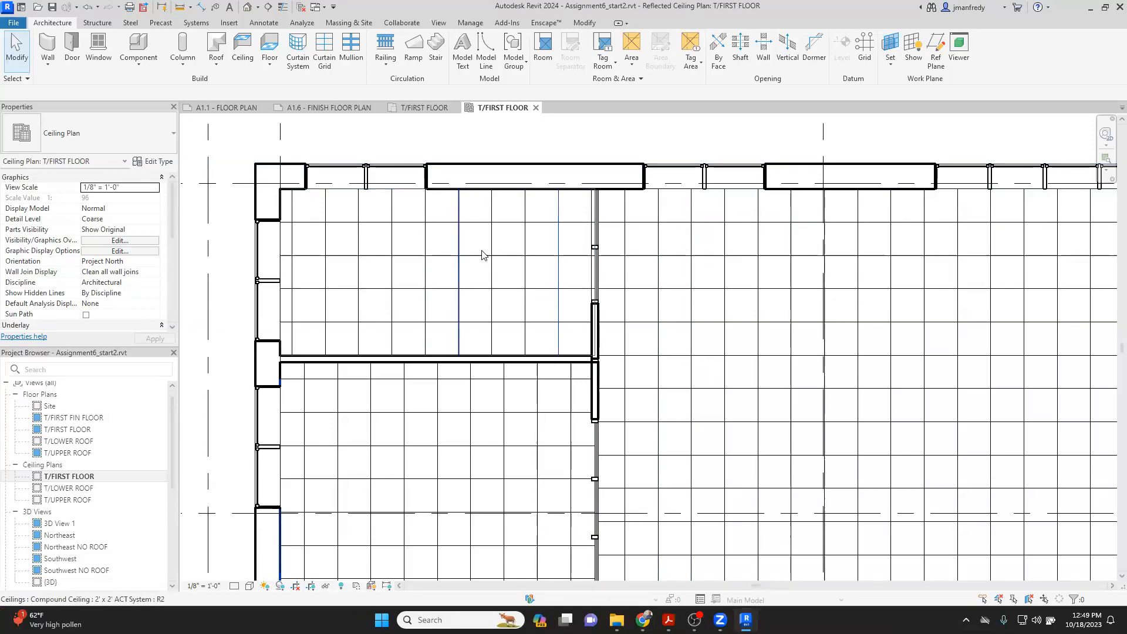
Step: Align the southern room's ceiling grid vertically with the northern corner room's grid and horizontally with the large room's grid
{"action": "scroll", "coordinate": [530, 268], "scroll_direction": "down", "scroll_amount": 1}
{"action": "middle_click_drag", "start_coordinate": [529, 253], "coordinate": [516, 215]}
{"action": "scroll", "coordinate": [550, 342], "scroll_direction": "up", "scroll_amount": 1}
{"action": "key", "text": "a"}
{"action": "key", "text": "l"}
{"action": "left_click", "coordinate": [543, 297]}
{"action": "left_click", "coordinate": [552, 330]}
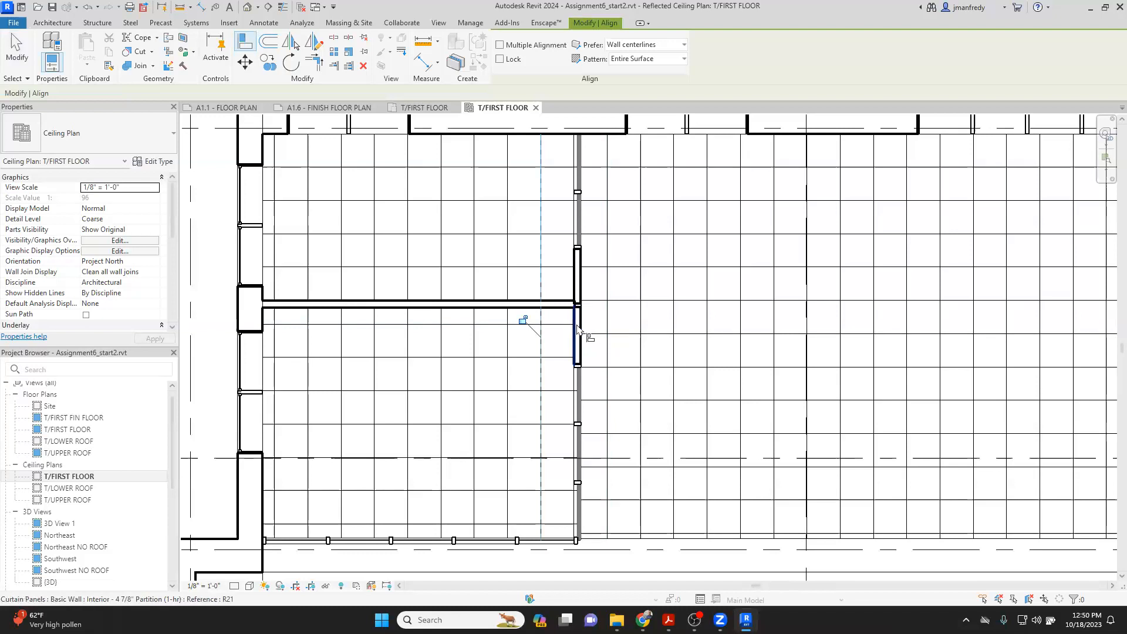
{"action": "left_click", "coordinate": [621, 334]}
{"action": "left_click", "coordinate": [554, 324]}
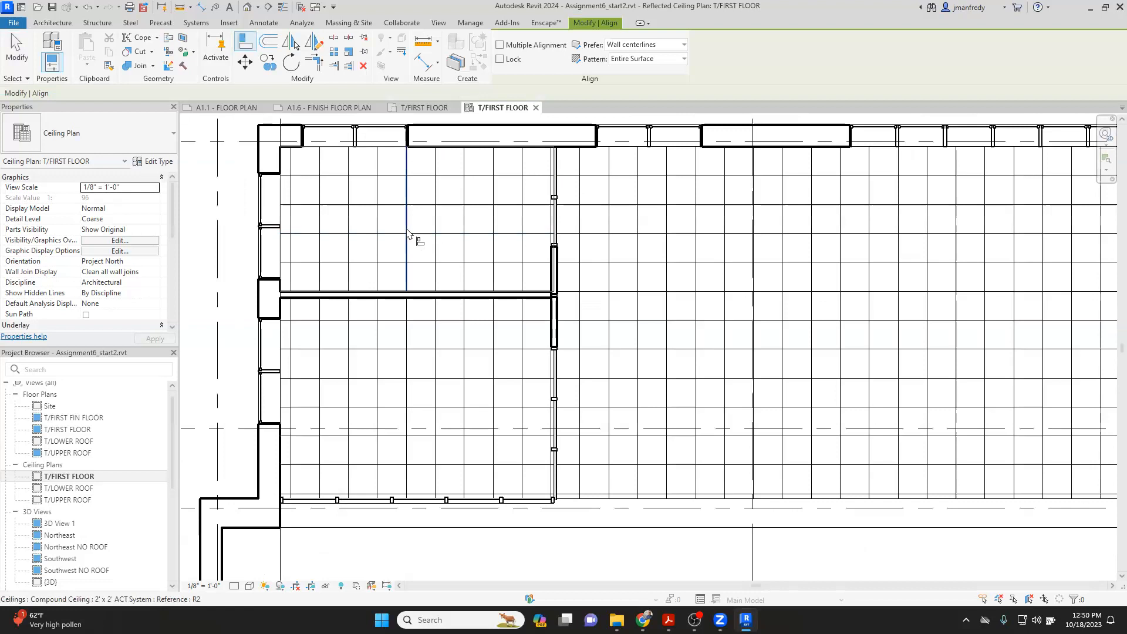
{"action": "scroll", "coordinate": [422, 247], "scroll_direction": "down", "scroll_amount": 2}
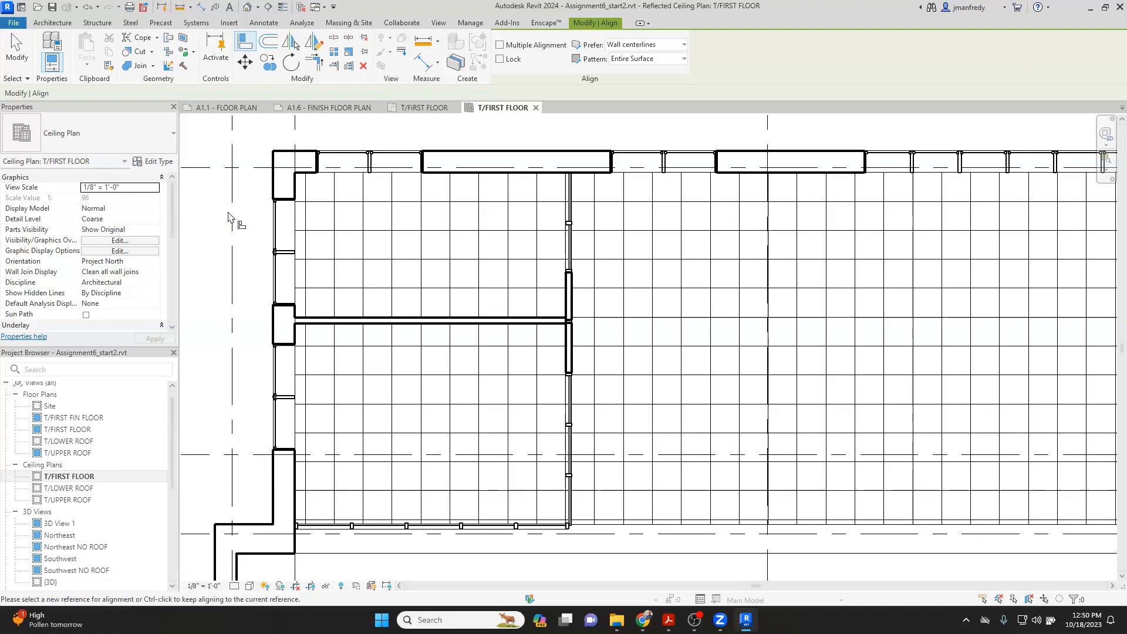
{"action": "key", "text": "Escape"}
{"action": "key", "text": "Escape"}
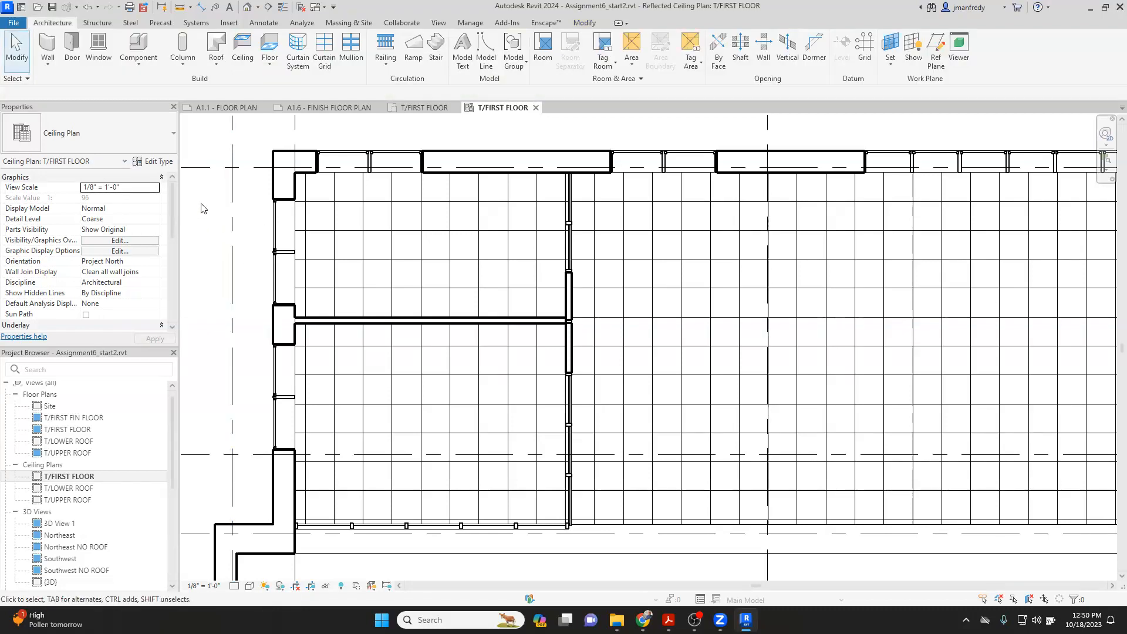
Step: Trim the restroom block's short upper wall and the adjacent vertical wall to a closed corner
{"action": "scroll", "coordinate": [201, 210], "scroll_direction": "down", "scroll_amount": 3}
{"action": "scroll", "coordinate": [538, 382], "scroll_direction": "down", "scroll_amount": 1}
{"action": "middle_click_drag", "start_coordinate": [554, 405], "coordinate": [479, 262]}
{"action": "middle_click_drag", "start_coordinate": [558, 376], "coordinate": [501, 251]}
{"action": "scroll", "coordinate": [587, 358], "scroll_direction": "up", "scroll_amount": 5}
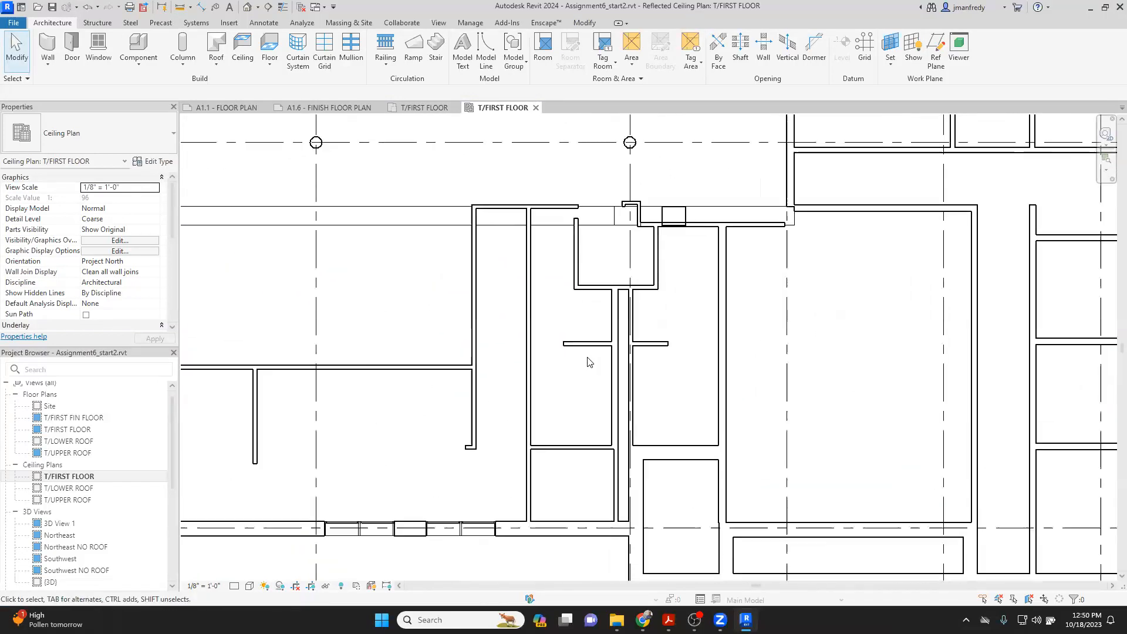
{"action": "scroll", "coordinate": [513, 173], "scroll_direction": "up", "scroll_amount": 4}
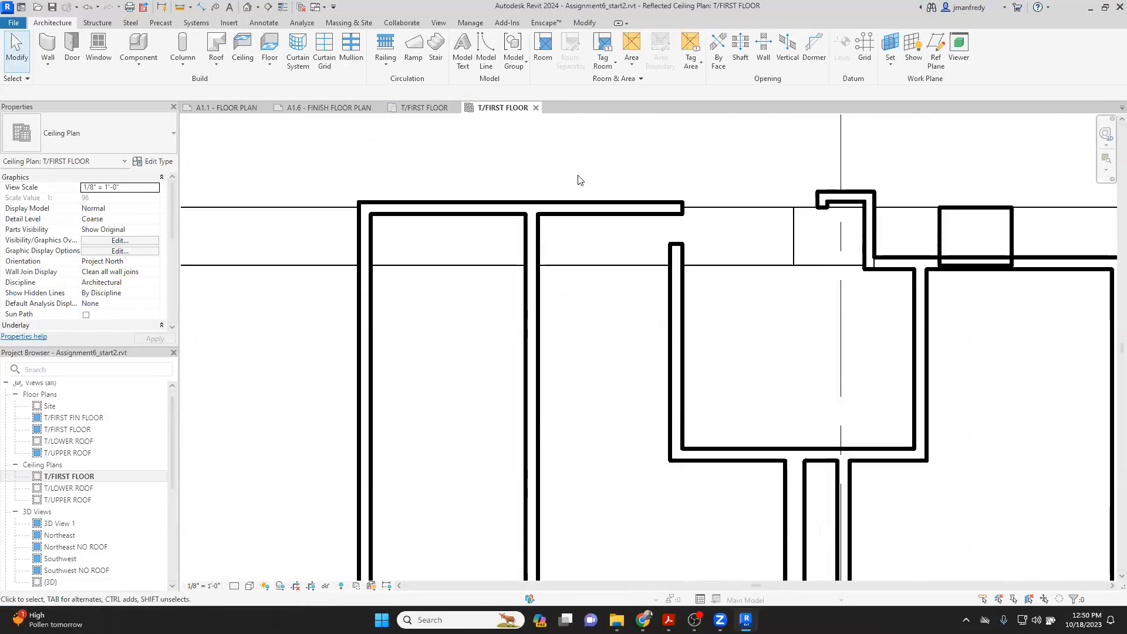
{"action": "key", "text": "t"}
{"action": "key", "text": "r"}
{"action": "left_click", "coordinate": [643, 216]}
{"action": "left_click", "coordinate": [674, 284]}
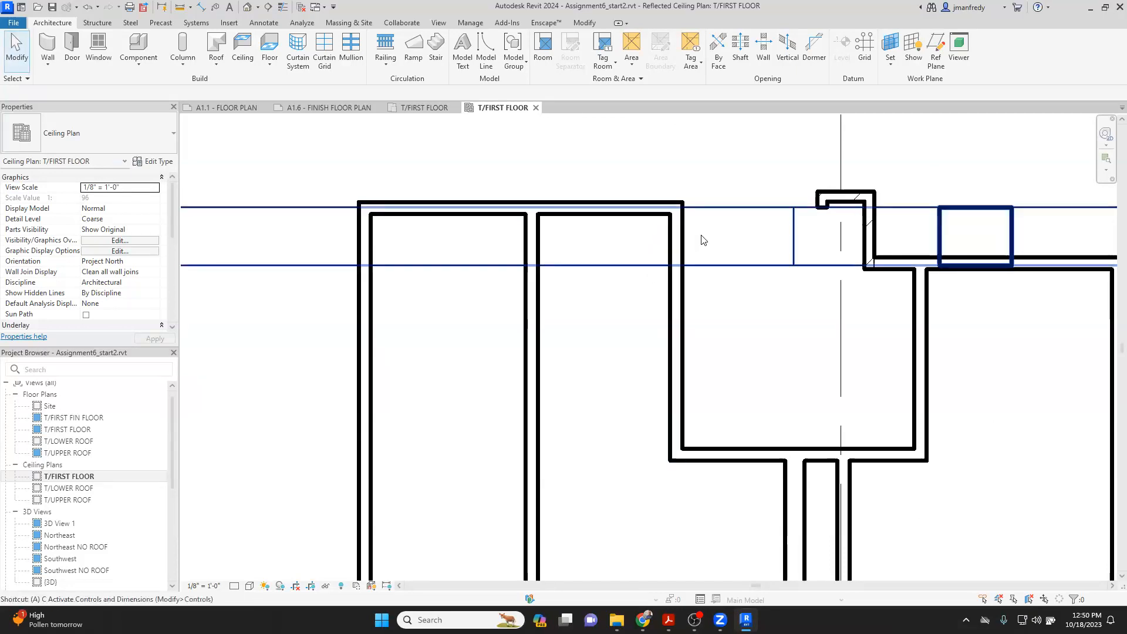
Step: Align the restroom block's upper wall and the nearby short jog wall with the long upper wall line, unjoining conflicting elements
{"action": "key", "text": "a"}
{"action": "key", "text": "l"}
{"action": "left_click", "coordinate": [719, 208]}
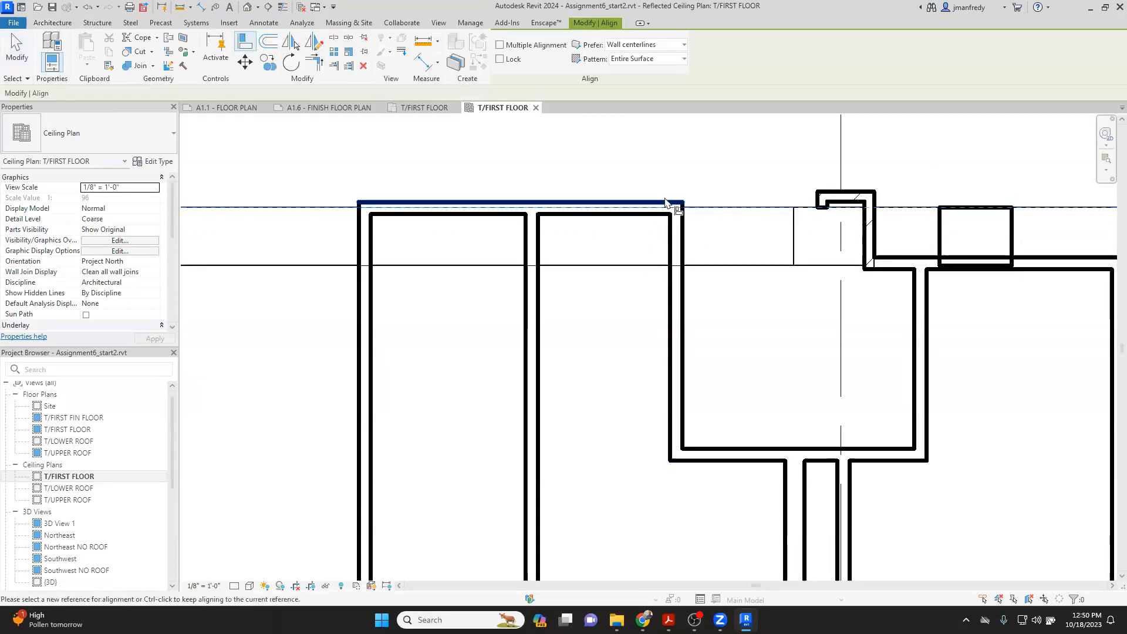
{"action": "left_click", "coordinate": [674, 202]}
{"action": "left_click", "coordinate": [822, 192]}
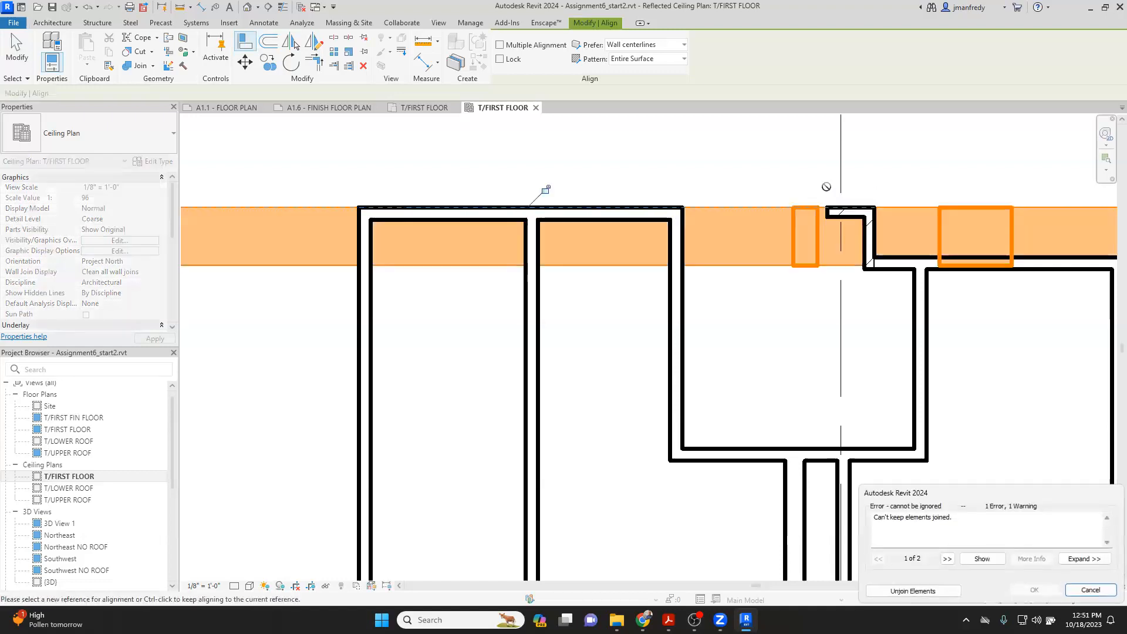
{"action": "left_click", "coordinate": [913, 590]}
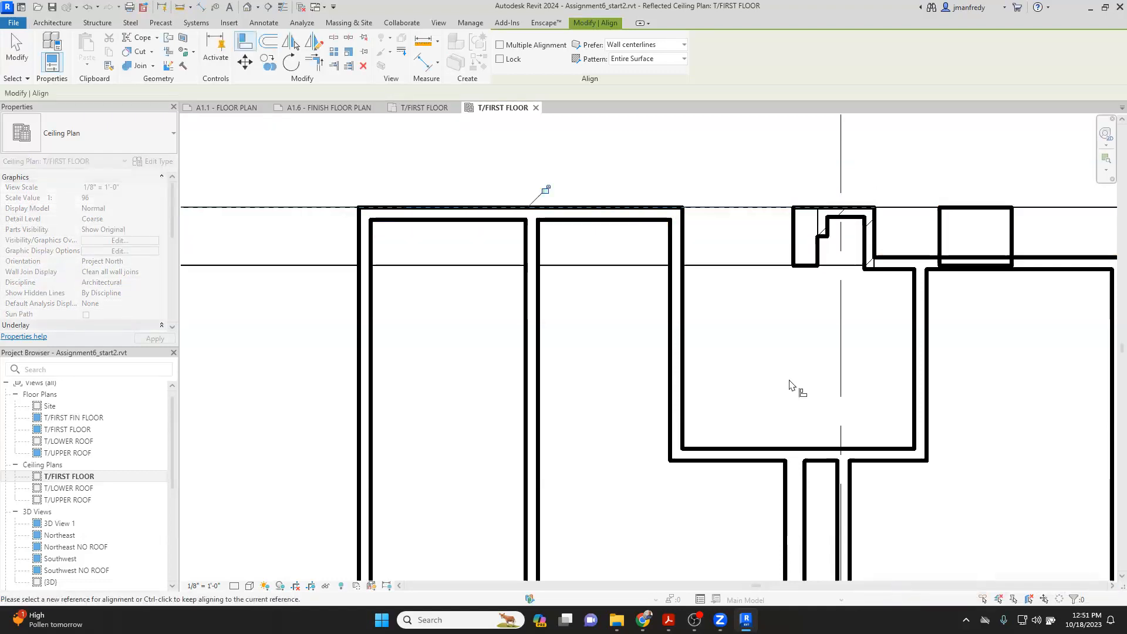
{"action": "key", "text": "Escape"}
{"action": "key", "text": "Escape"}
Step: Switch to the drawing set PDF in Acrobat and examine the restroom and exterior gypsum board ceiling notes on the ceiling plan
{"action": "scroll", "coordinate": [544, 204], "scroll_direction": "down", "scroll_amount": 1}
{"action": "scroll", "coordinate": [544, 204], "scroll_direction": "down", "scroll_amount": 1}
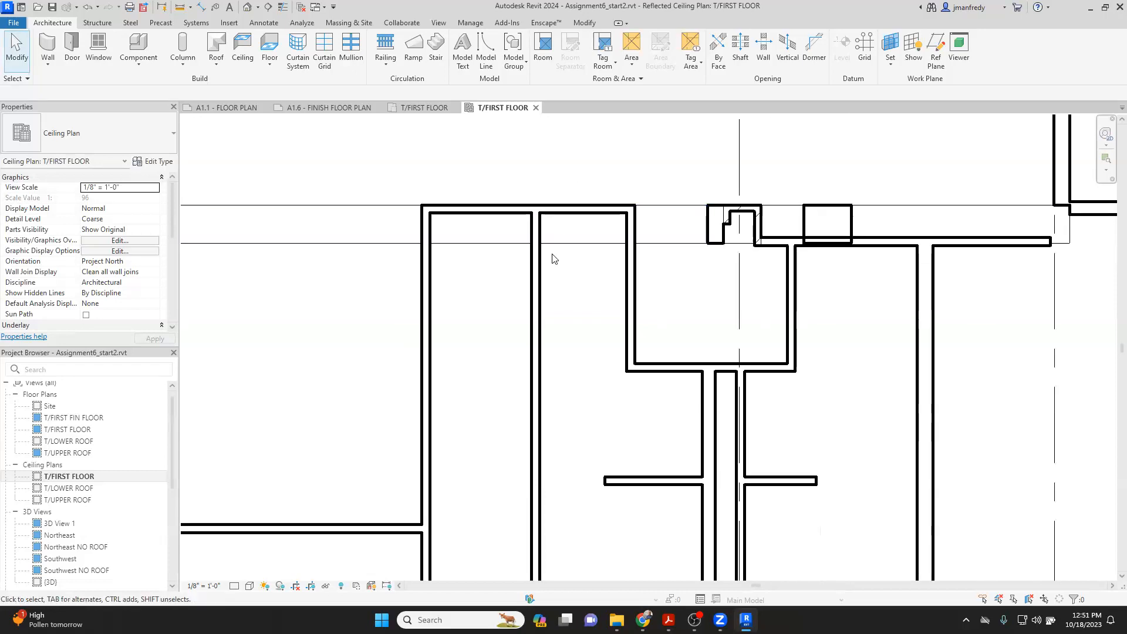
{"action": "scroll", "coordinate": [554, 263], "scroll_direction": "down", "scroll_amount": 2}
{"action": "middle_click_drag", "start_coordinate": [587, 337], "coordinate": [559, 283]}
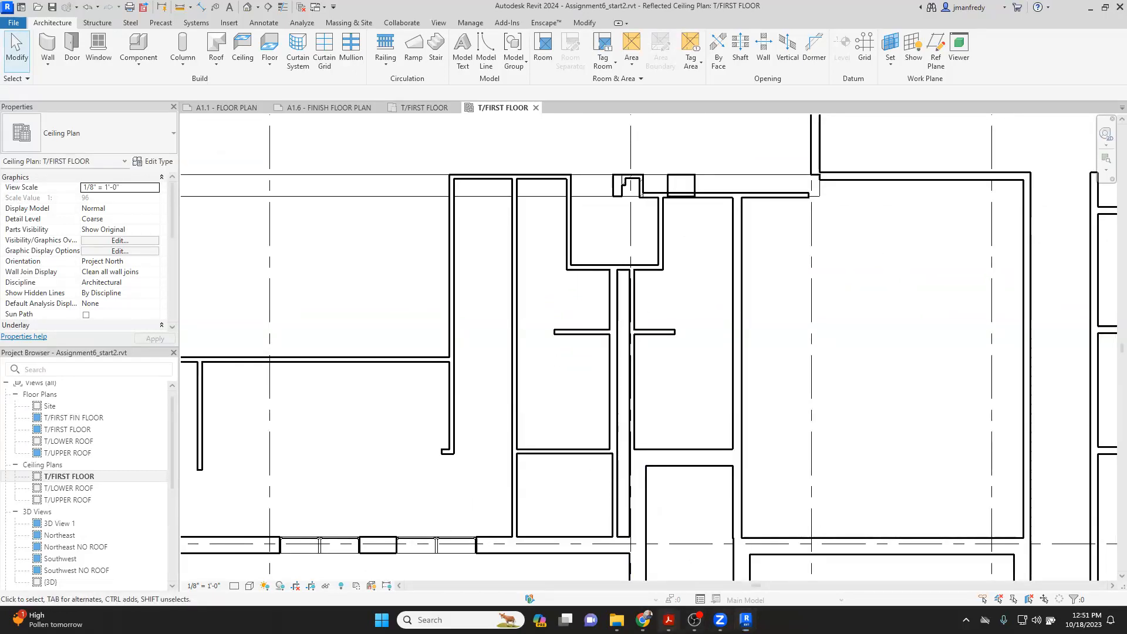
{"action": "mouse_move", "coordinate": [668, 620]}
{"action": "left_click", "coordinate": [690, 537]}
{"action": "scroll", "coordinate": [690, 537], "scroll_direction": "down", "scroll_amount": 15}
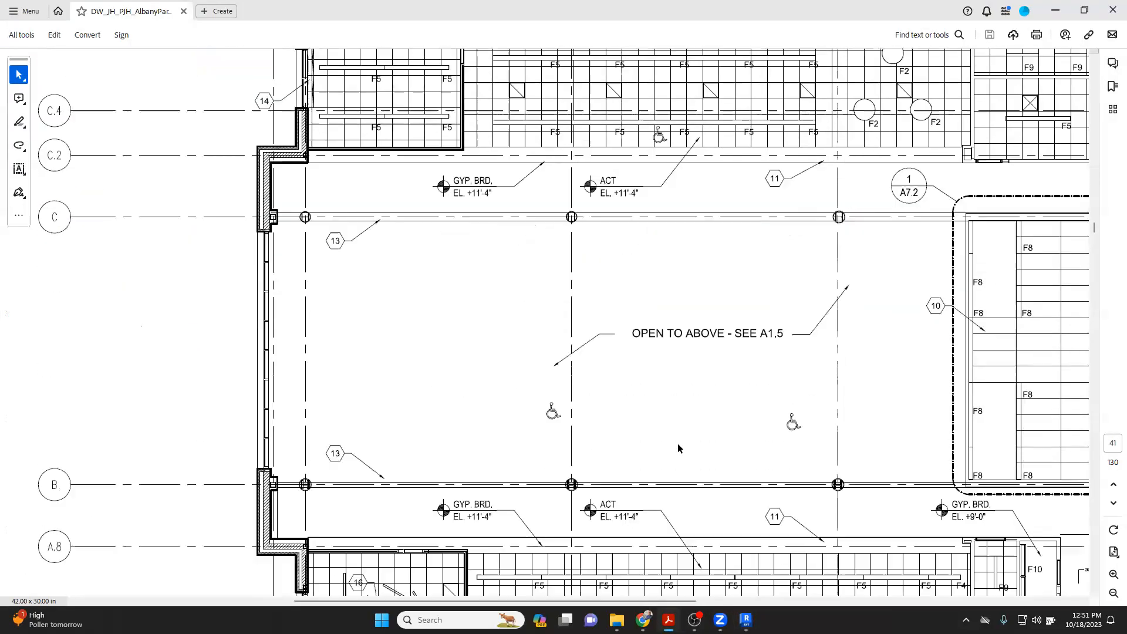
{"action": "left_click_drag", "start_coordinate": [655, 601], "coordinate": [890, 588]}
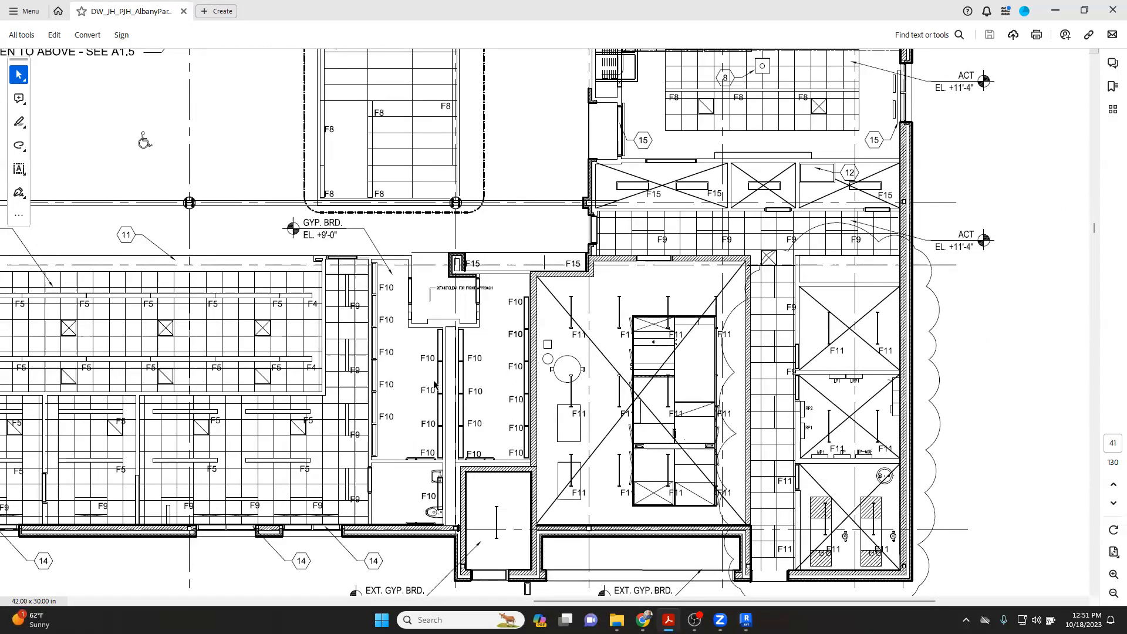
{"action": "left_click_drag", "start_coordinate": [286, 214], "coordinate": [351, 242]}
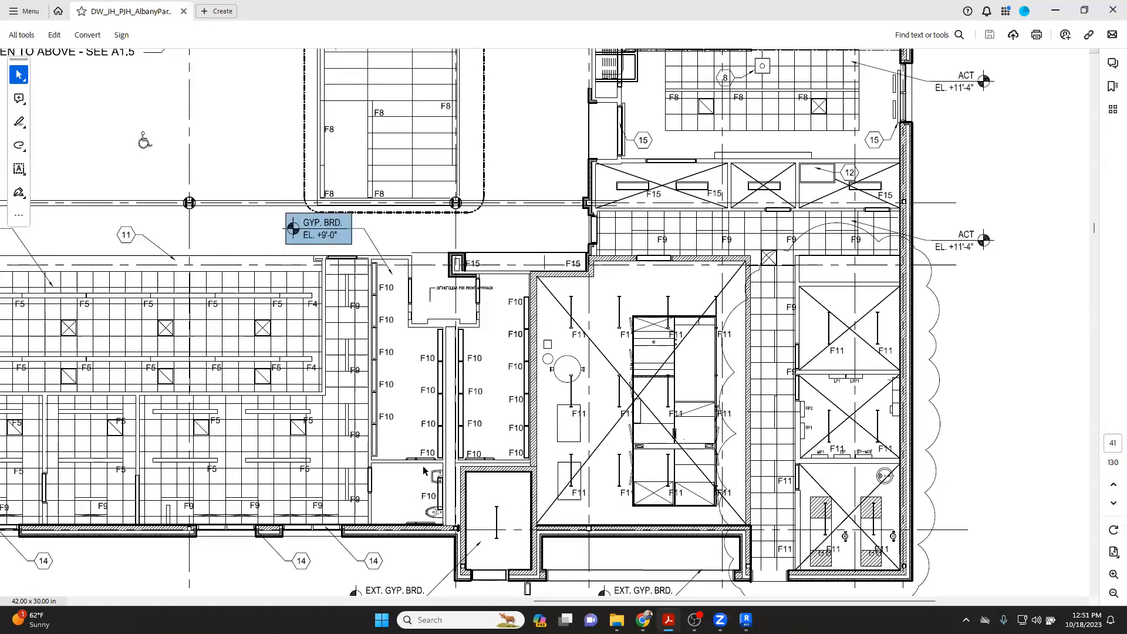
{"action": "left_click_drag", "start_coordinate": [414, 474], "coordinate": [484, 500]}
{"action": "scroll", "coordinate": [426, 535], "scroll_direction": "down", "scroll_amount": 1}
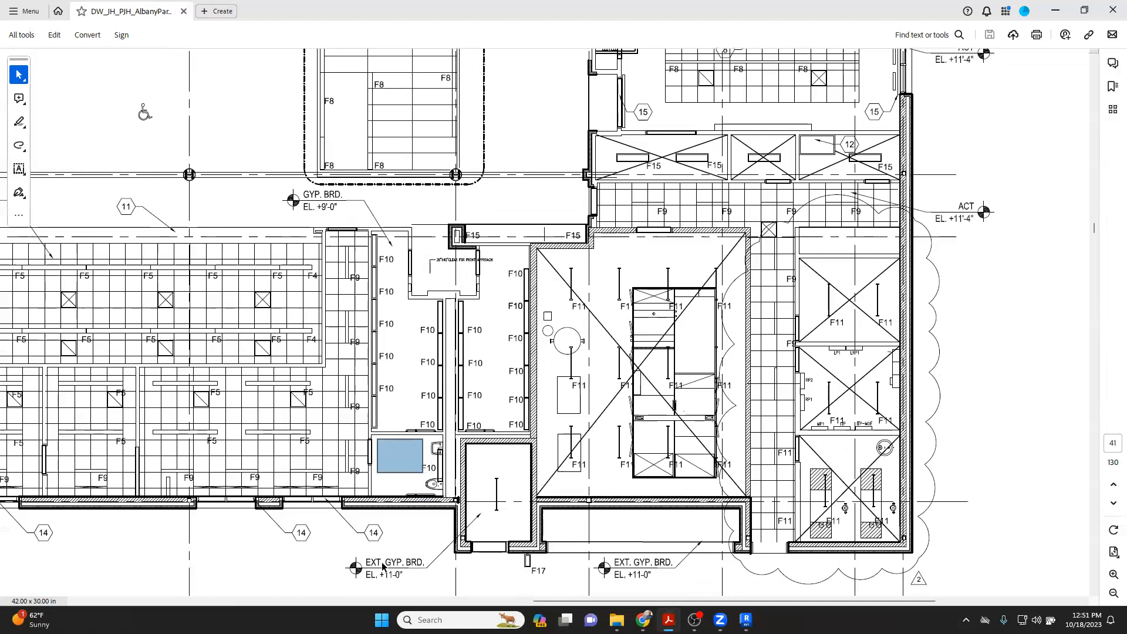
{"action": "left_click_drag", "start_coordinate": [472, 454], "coordinate": [687, 581]}
{"action": "left_click", "coordinate": [634, 534]}
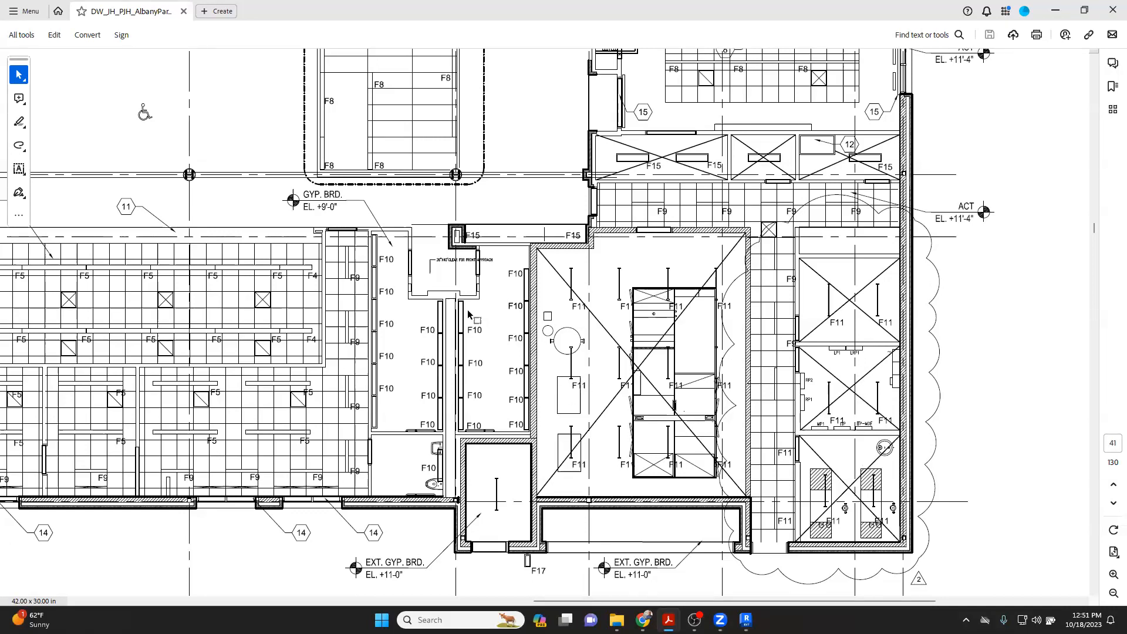
Step: Examine the alcove between the restrooms, the small toilet room and the exterior recess below them on the ceiling plan
{"action": "left_click_drag", "start_coordinate": [408, 222], "coordinate": [479, 298]}
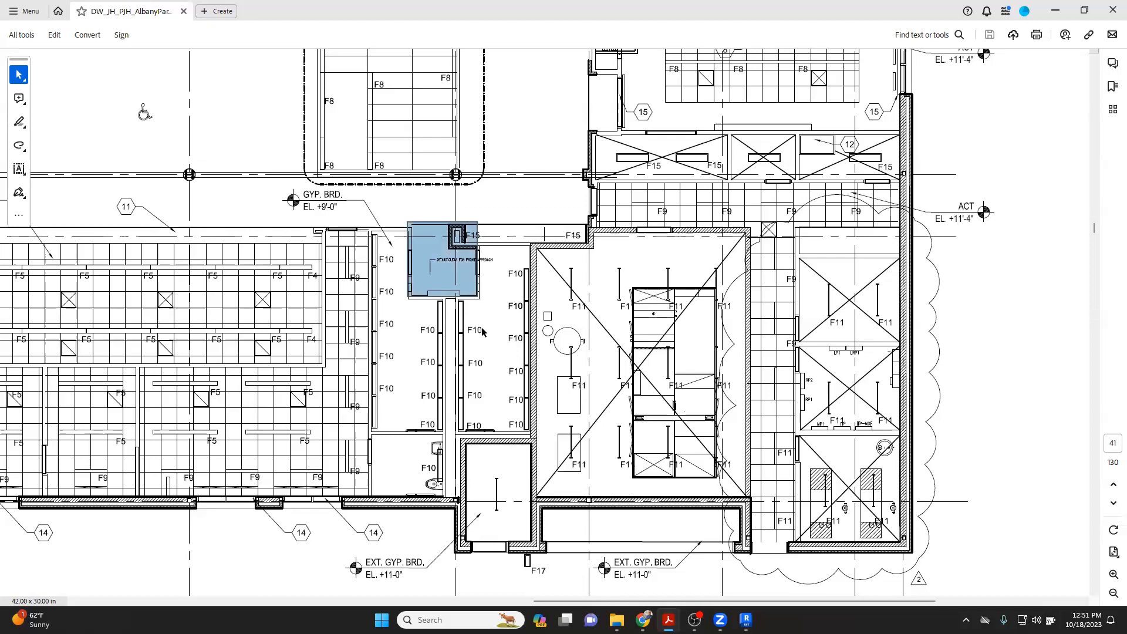
{"action": "left_click", "coordinate": [472, 218]}
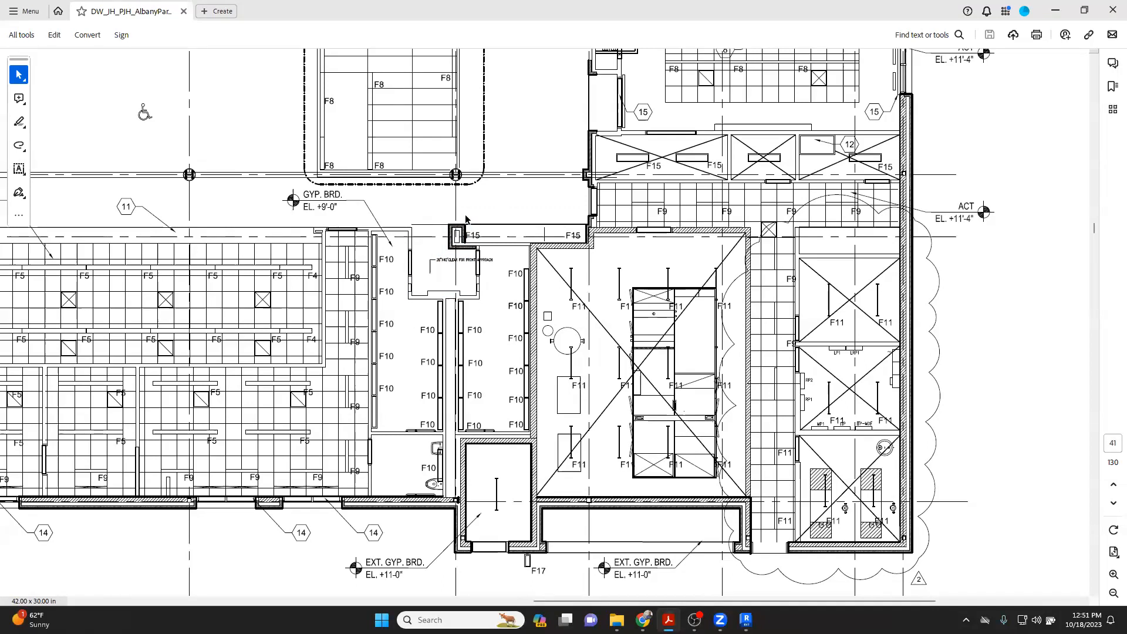
{"action": "left_click_drag", "start_coordinate": [374, 434], "coordinate": [445, 491]}
{"action": "left_click_drag", "start_coordinate": [467, 452], "coordinate": [521, 529]}
{"action": "scroll", "coordinate": [655, 383], "scroll_direction": "up", "scroll_amount": 3}
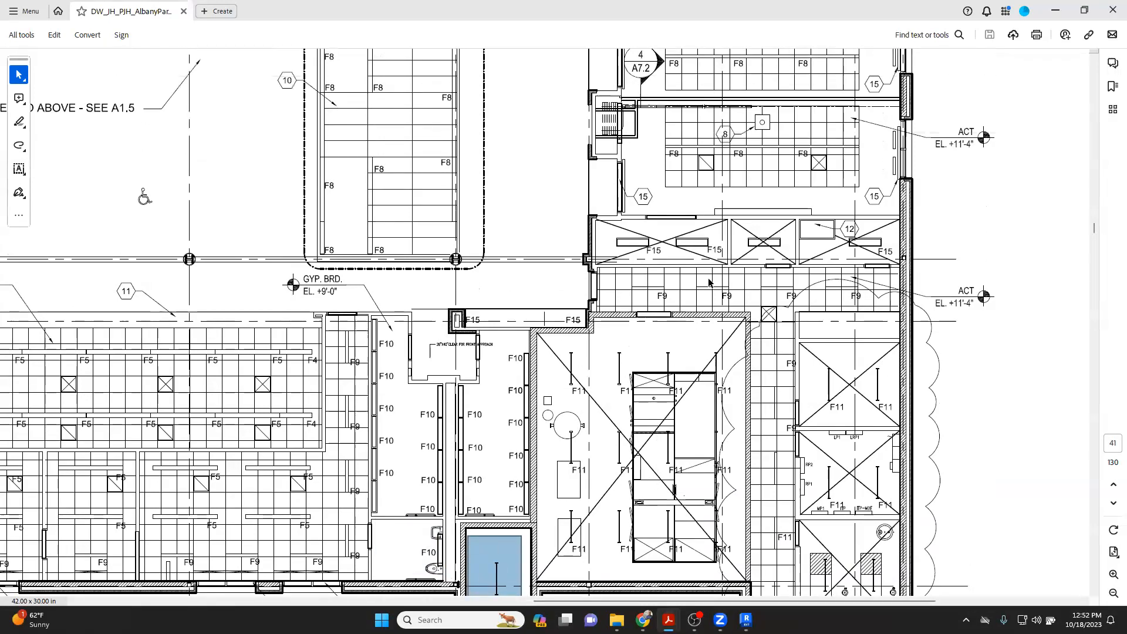
Step: Examine the niches along the meeting rooms' west wall and the lowered ceiling area of the entry vestibule on the ceiling plan
{"action": "scroll", "coordinate": [709, 282], "scroll_direction": "up", "scroll_amount": 8}
{"action": "mouse_move", "coordinate": [596, 158]}
{"action": "left_mouse_down"}
{"action": "mouse_move", "coordinate": [619, 217]}
{"action": "mouse_move", "coordinate": [616, 252]}
{"action": "left_mouse_up"}
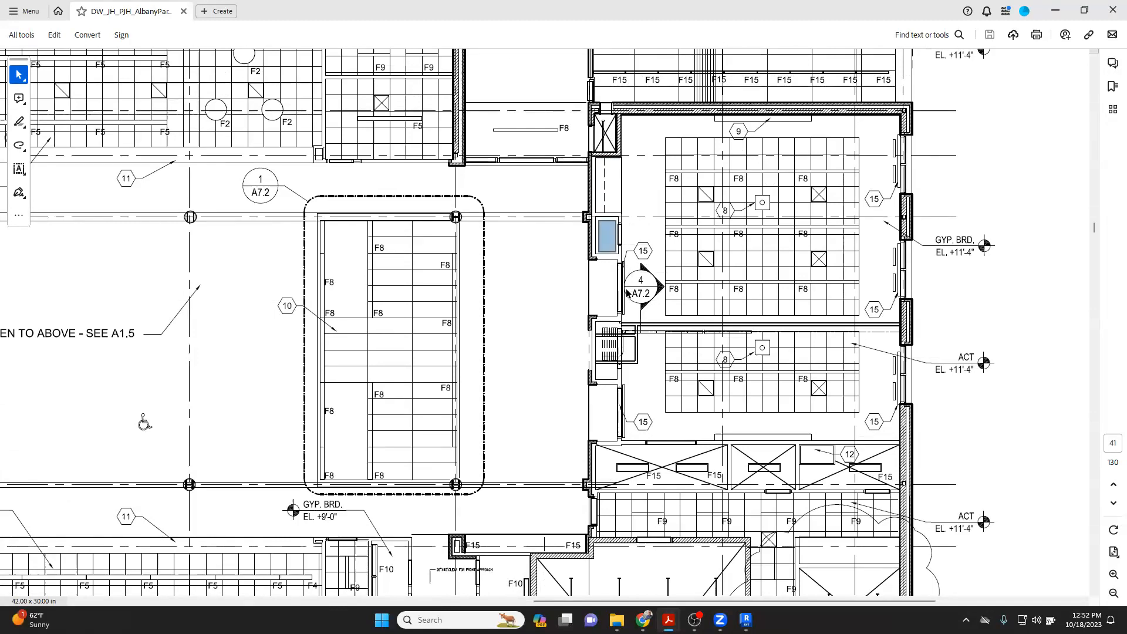
{"action": "left_click_drag", "start_coordinate": [588, 385], "coordinate": [615, 439]}
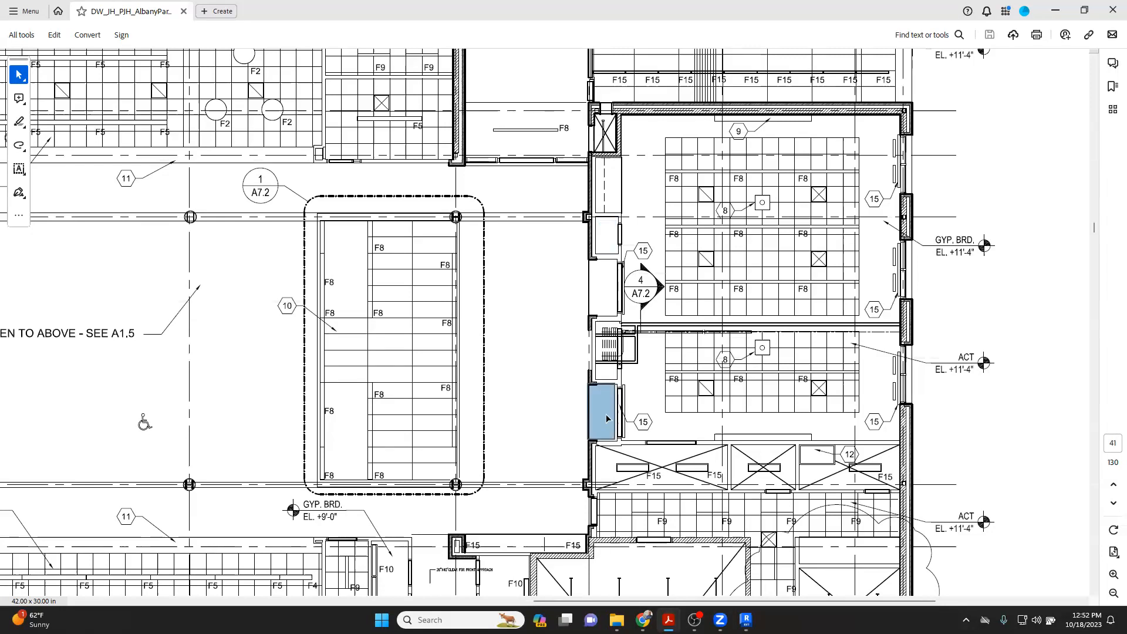
{"action": "left_click", "coordinate": [539, 303]}
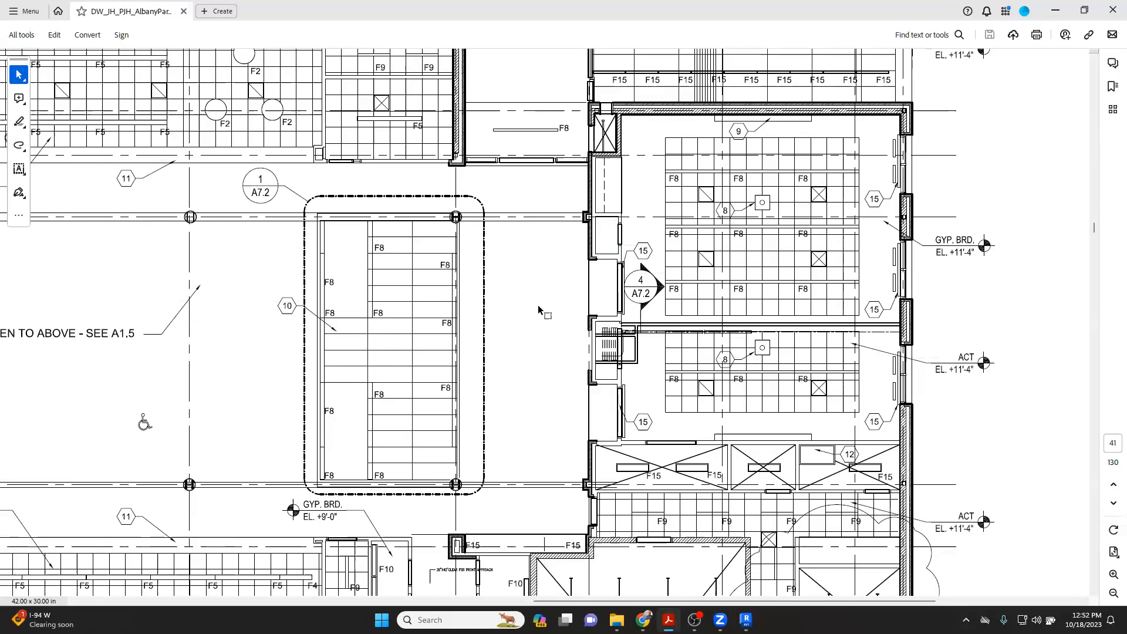
{"action": "scroll", "coordinate": [538, 309], "scroll_direction": "down", "scroll_amount": 5}
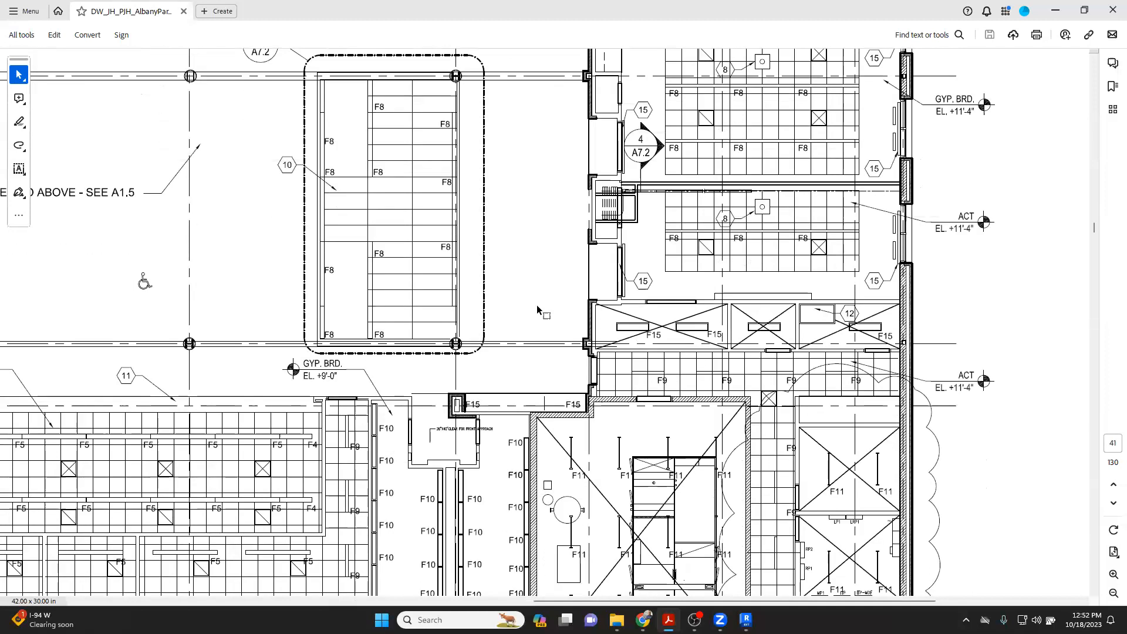
{"action": "scroll", "coordinate": [536, 305], "scroll_direction": "up", "scroll_amount": 5}
{"action": "scroll", "coordinate": [536, 305], "scroll_direction": "up", "scroll_amount": 4}
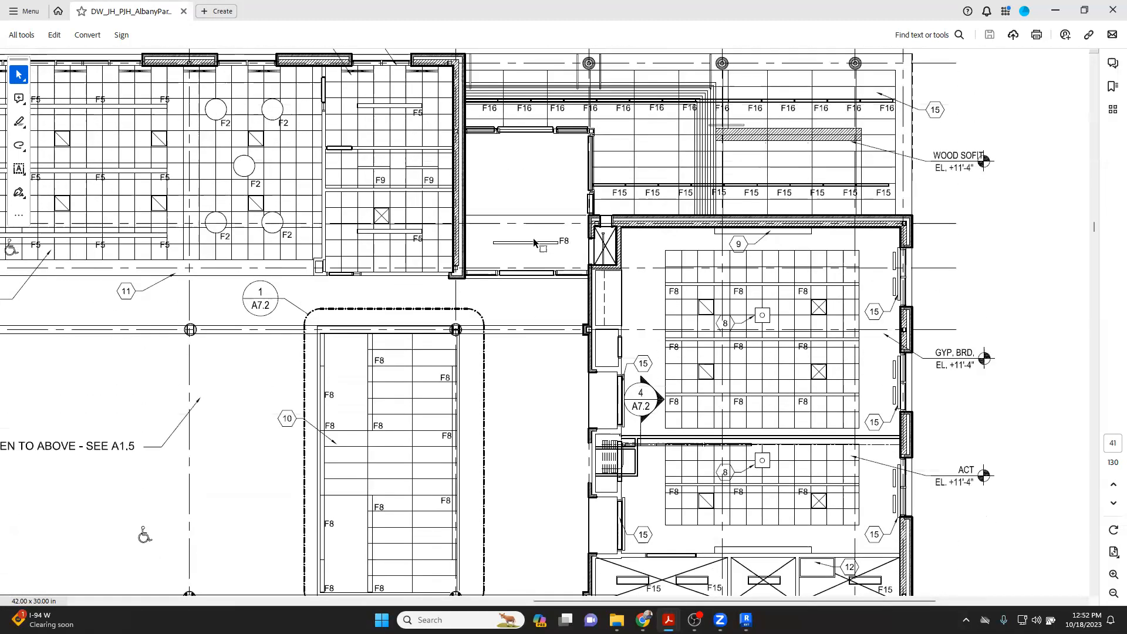
{"action": "left_click_drag", "start_coordinate": [465, 215], "coordinate": [588, 270]}
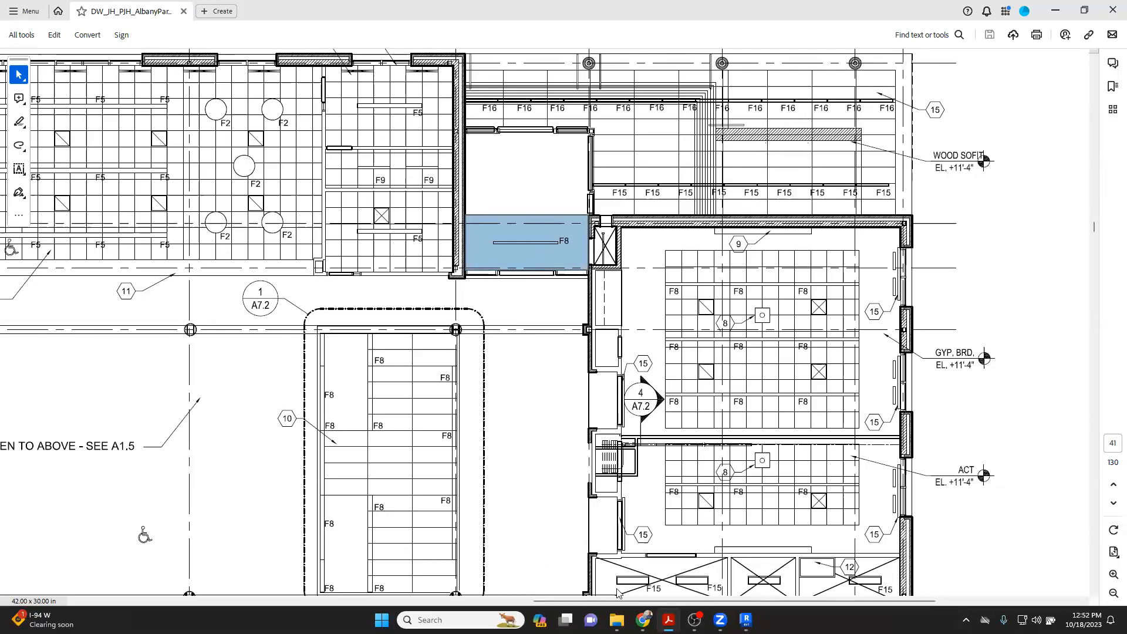
Step: Switch to the Albany Park Library 2019 album in Google Photos and examine the entry vestibule's ceiling and bulkhead photos
{"action": "mouse_move", "coordinate": [643, 619]}
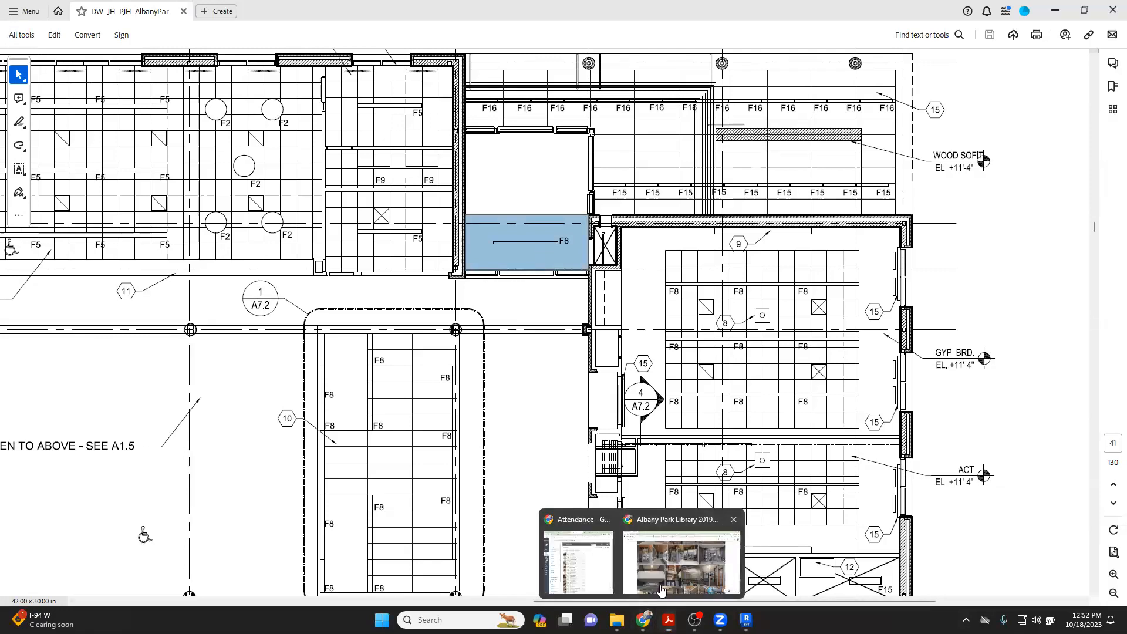
{"action": "left_click", "coordinate": [681, 561]}
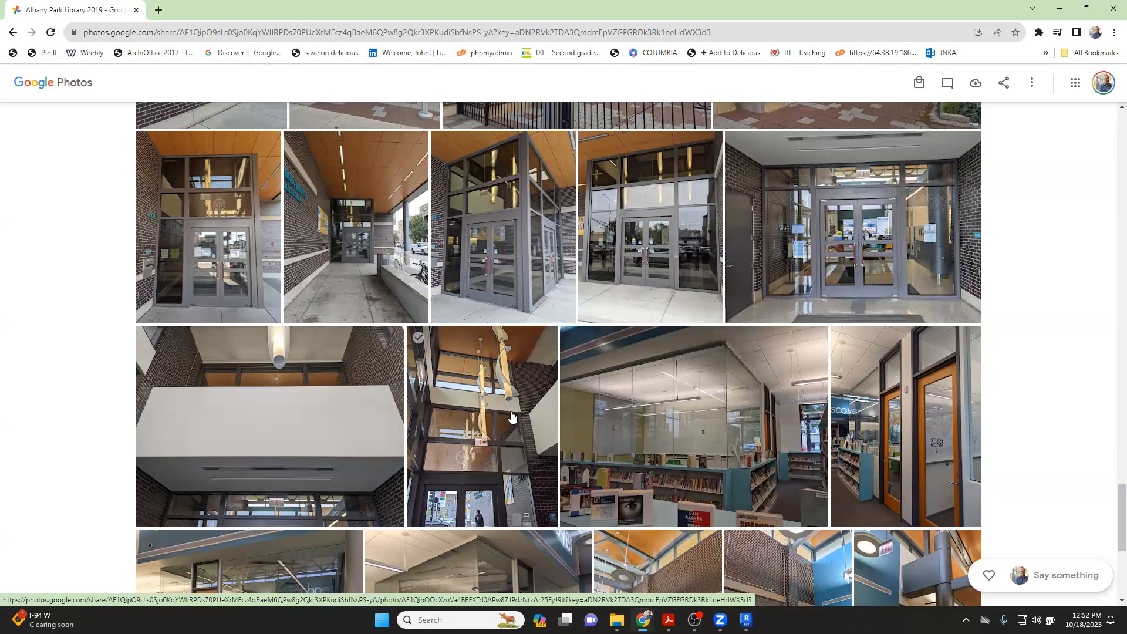
{"action": "left_click", "coordinate": [492, 422]}
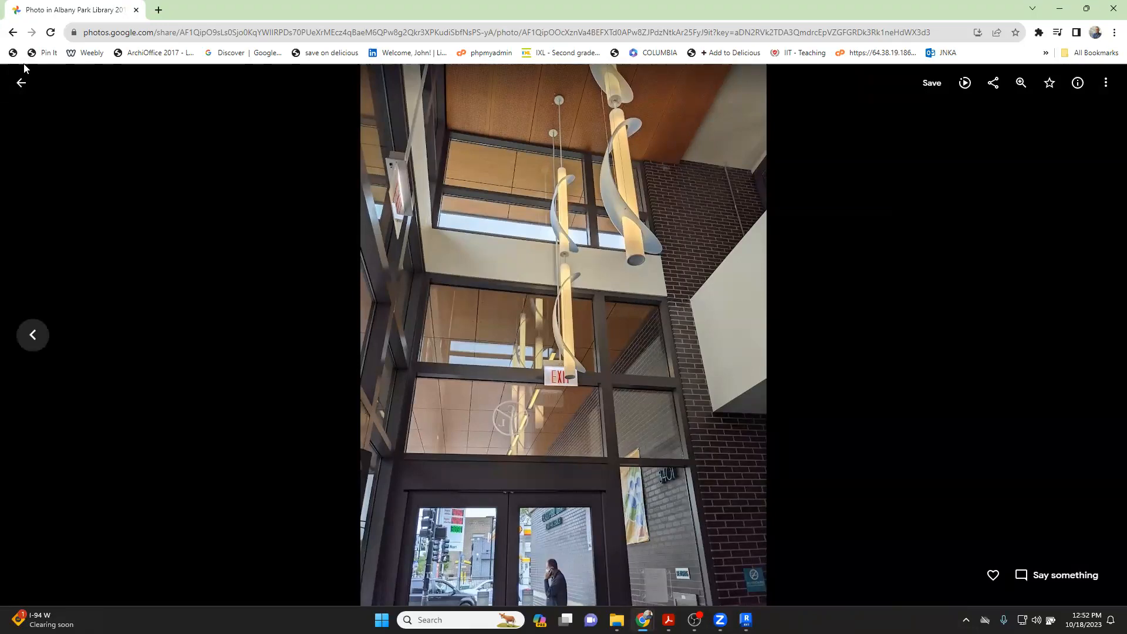
{"action": "left_click", "coordinate": [21, 83]}
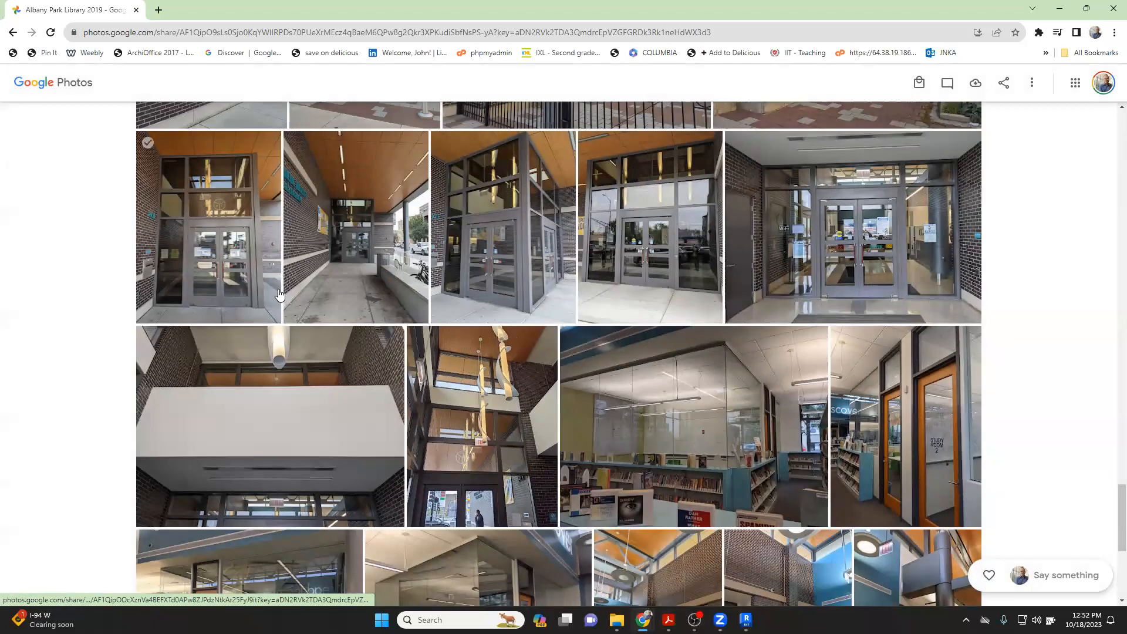
{"action": "scroll", "coordinate": [279, 294], "scroll_direction": "down", "scroll_amount": 3}
{"action": "scroll", "coordinate": [278, 293], "scroll_direction": "down", "scroll_amount": 2}
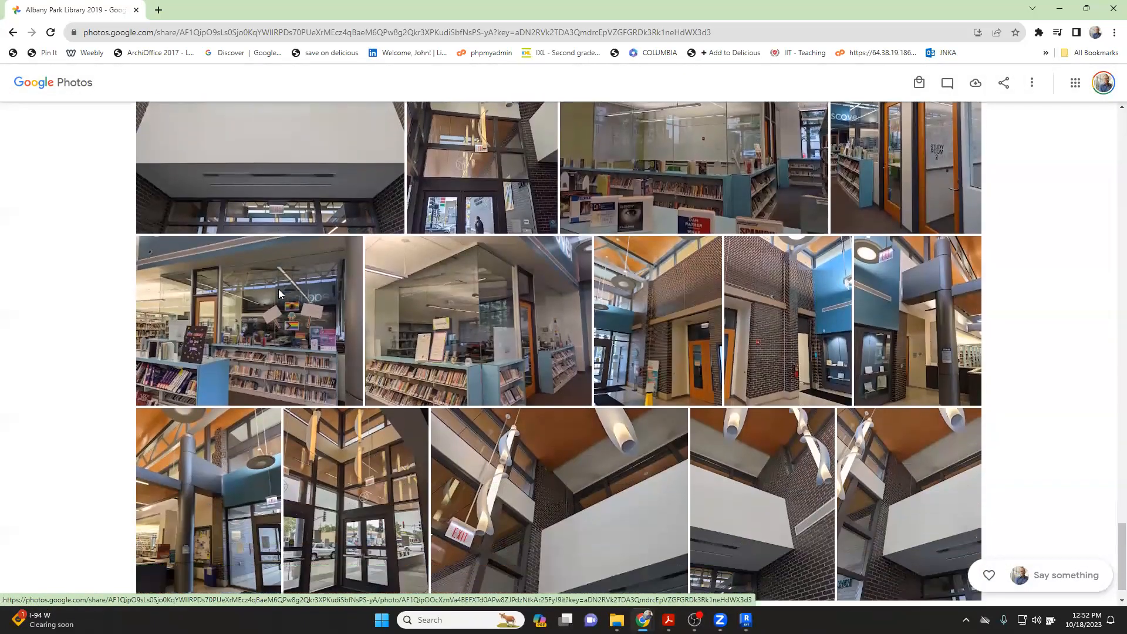
{"action": "scroll", "coordinate": [278, 293], "scroll_direction": "down", "scroll_amount": 1}
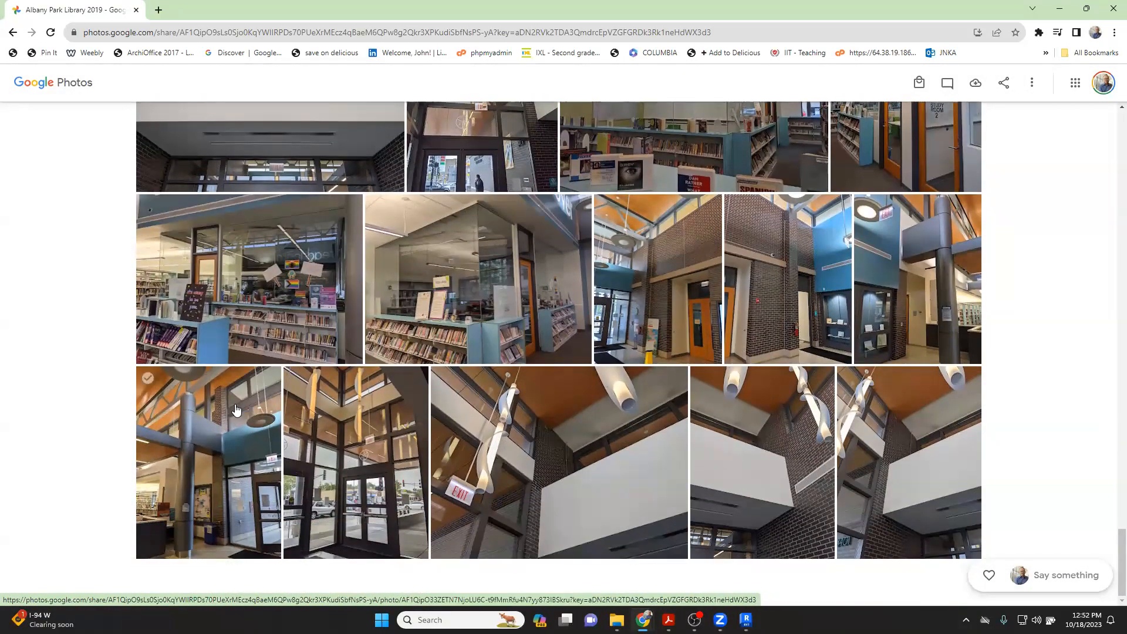
Step: Examine the album photo of the entry column, bulkheads and glazed entrance door
{"action": "left_click", "coordinate": [241, 405]}
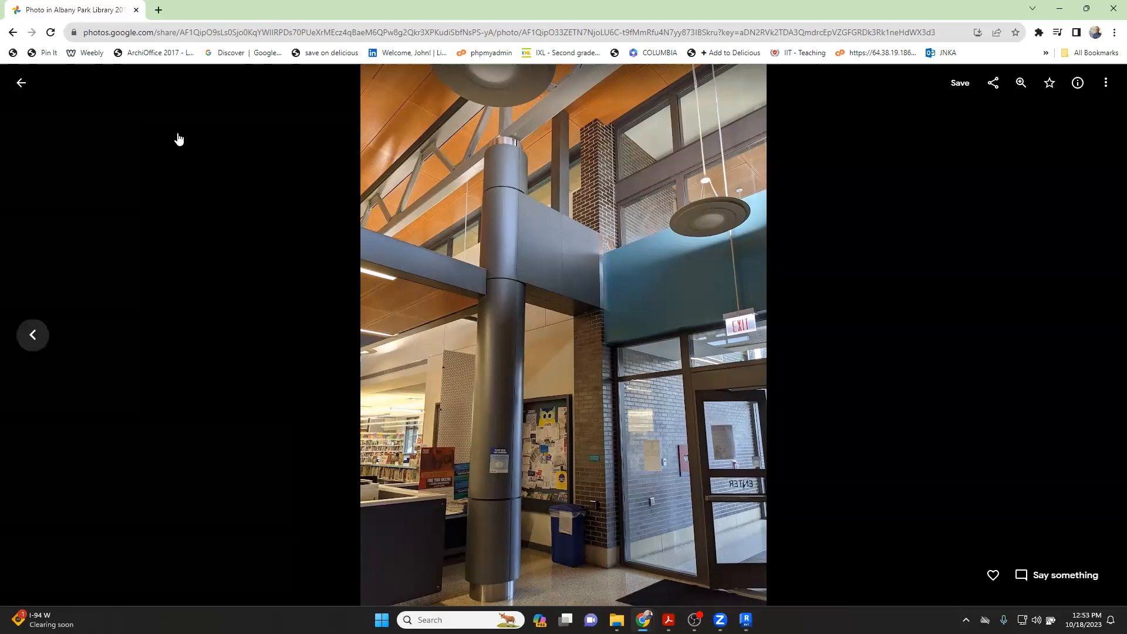
{"action": "left_click", "coordinate": [22, 83]}
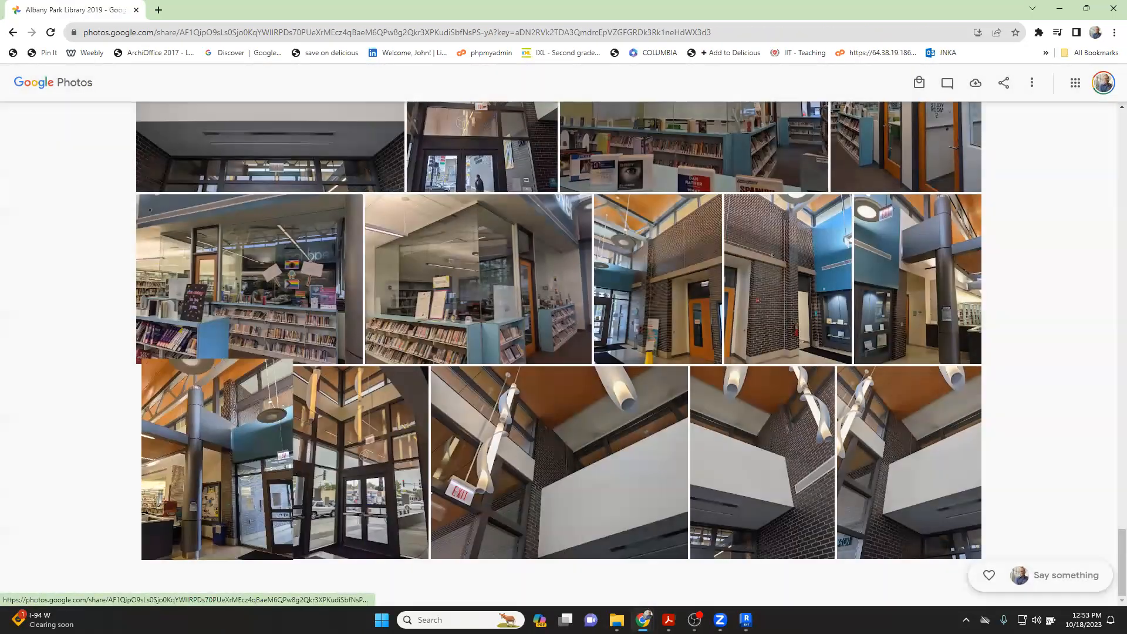
Step: Switch to Revit and start an automatic ceiling using the GWB on Mtl. Stud type
{"action": "left_click", "coordinate": [746, 619]}
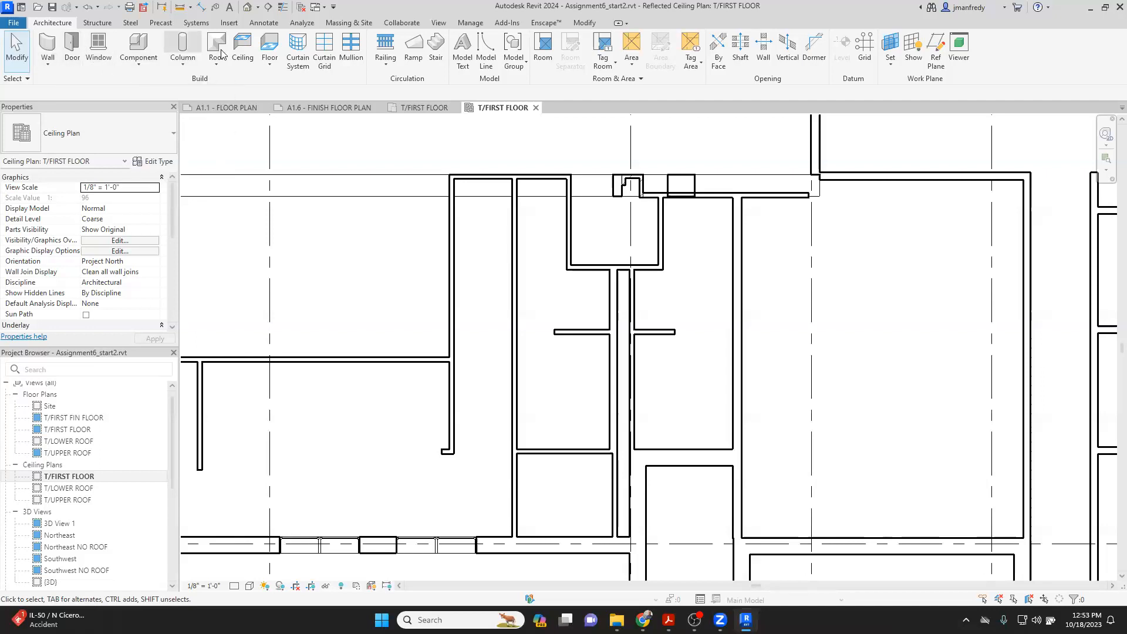
{"action": "left_click", "coordinate": [242, 48]}
{"action": "left_click", "coordinate": [134, 141]}
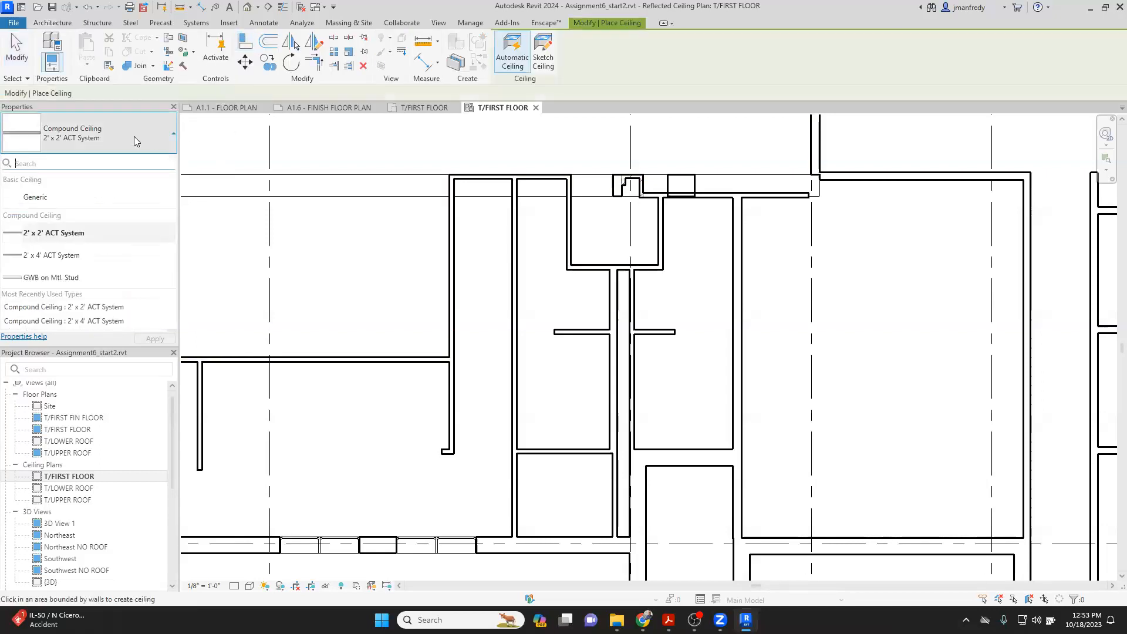
{"action": "left_click", "coordinate": [43, 280]}
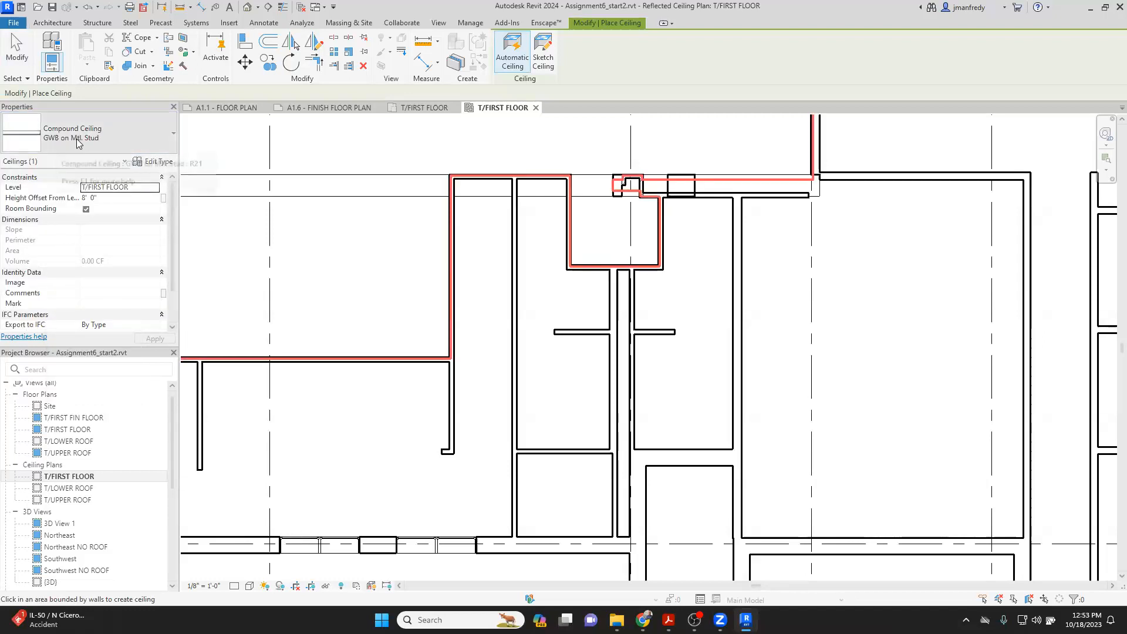
Step: Open the GWB on Mtl. Stud type's structure and examine the material and thickness of its stud and gypsum board layers
{"action": "left_click", "coordinate": [153, 165]}
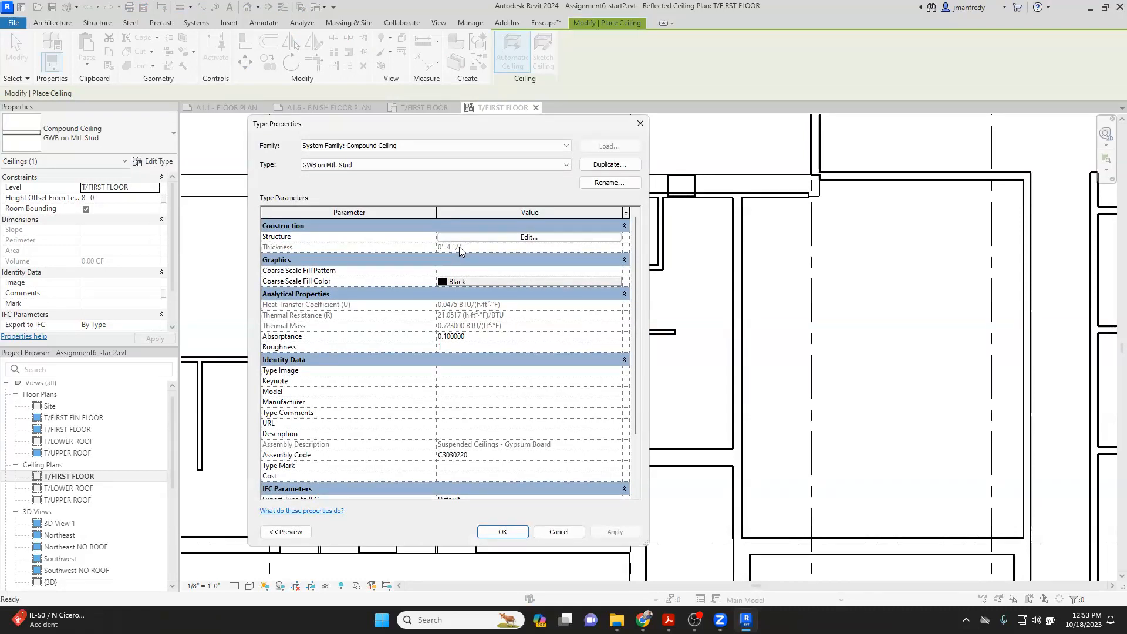
{"action": "left_click", "coordinate": [465, 237]}
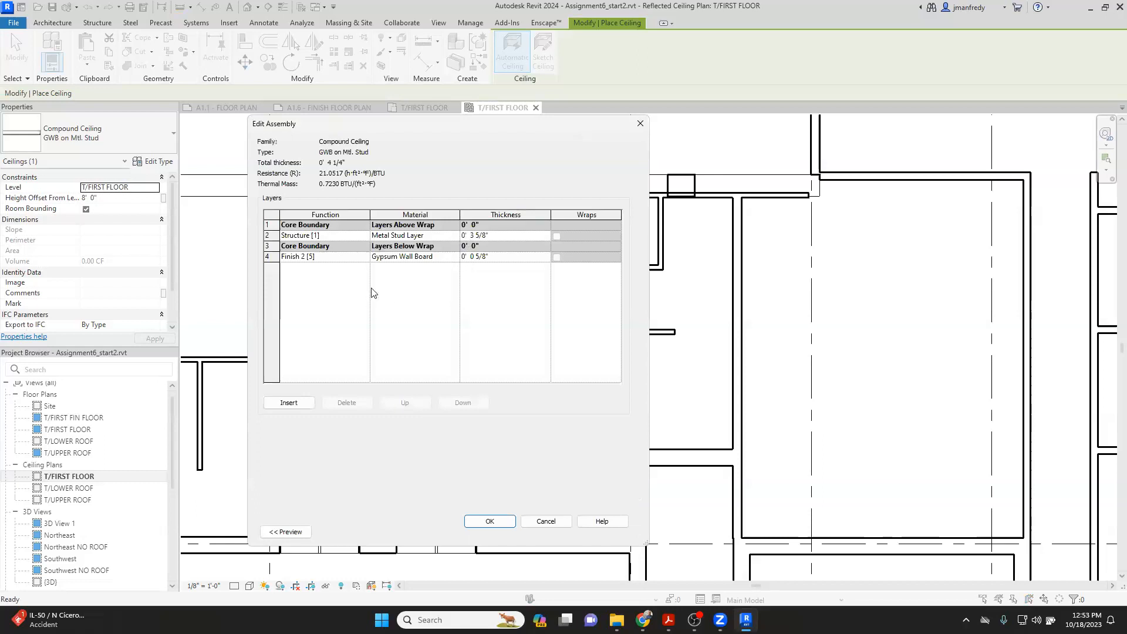
{"action": "left_click", "coordinate": [271, 256]}
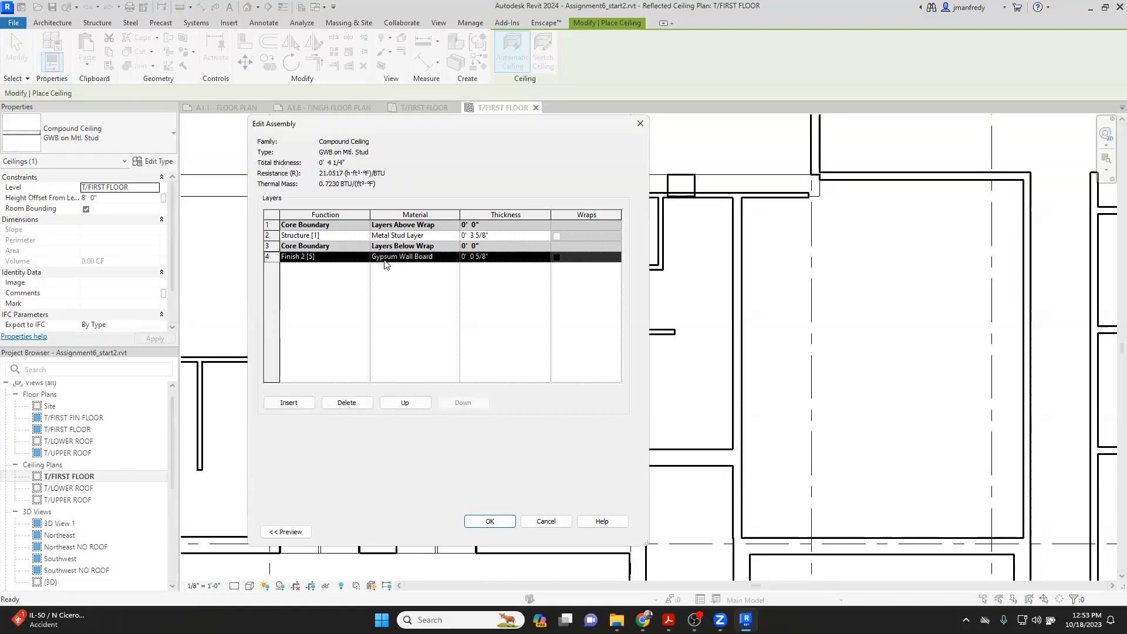
{"action": "left_click", "coordinate": [432, 258]}
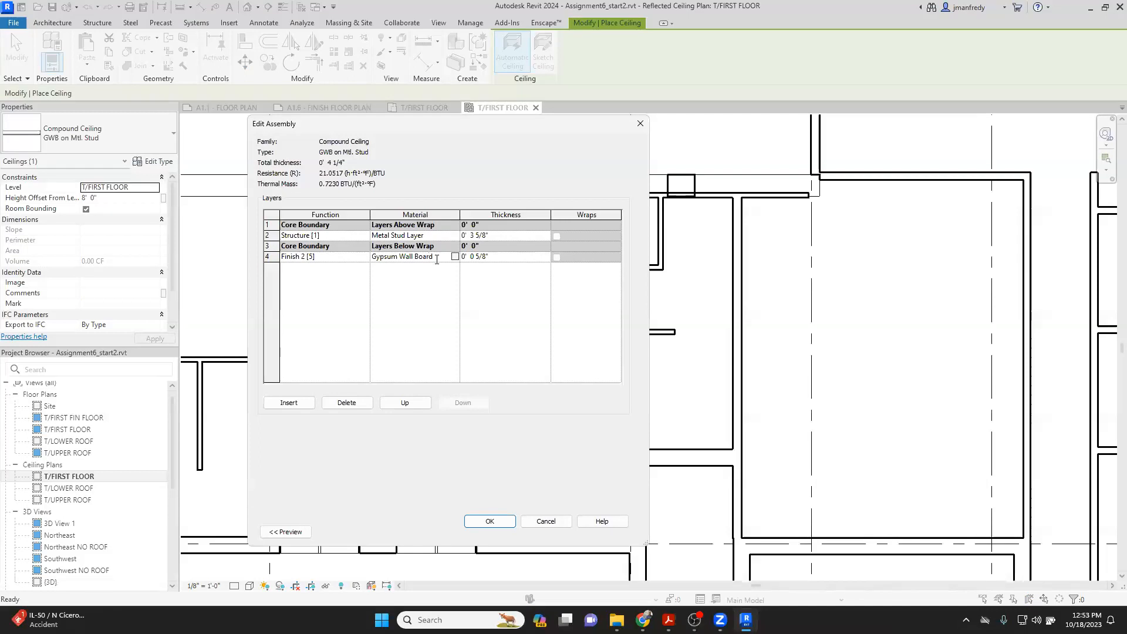
{"action": "left_click", "coordinate": [494, 259]}
{"action": "left_click", "coordinate": [420, 236]}
{"action": "left_click", "coordinate": [490, 236]}
{"action": "left_click", "coordinate": [439, 257]}
Step: Duplicate the finish layer's Gypsum Wall Board material and name the copy JM Gypsum Wall Board Ceiling
{"action": "left_click", "coordinate": [456, 257]}
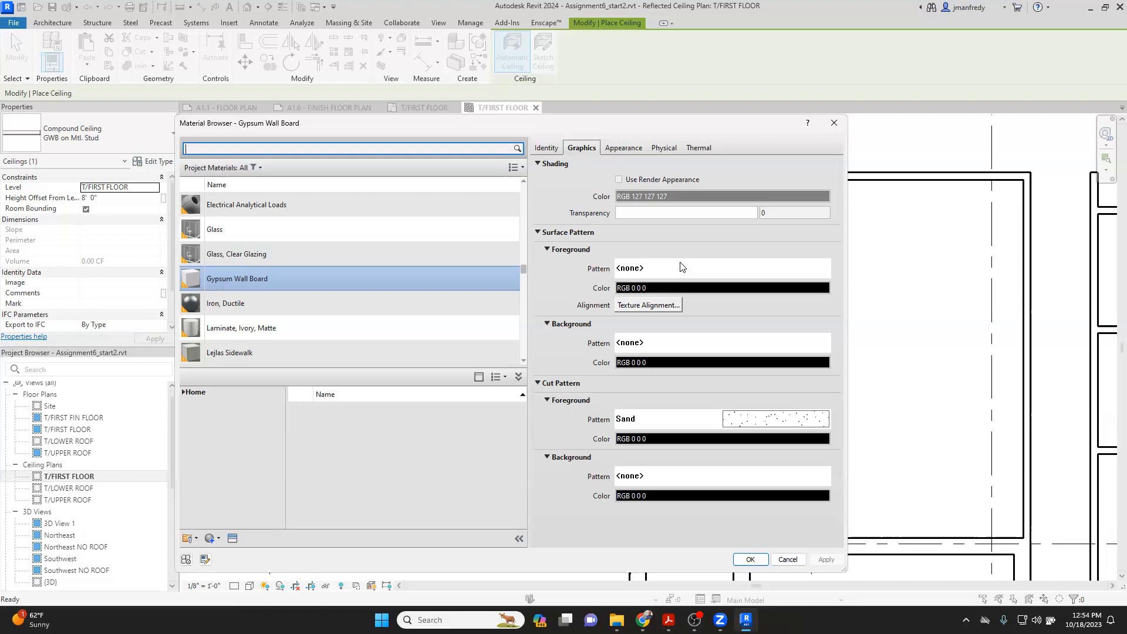
{"action": "right_click", "coordinate": [251, 280]}
{"action": "left_click", "coordinate": [287, 302]}
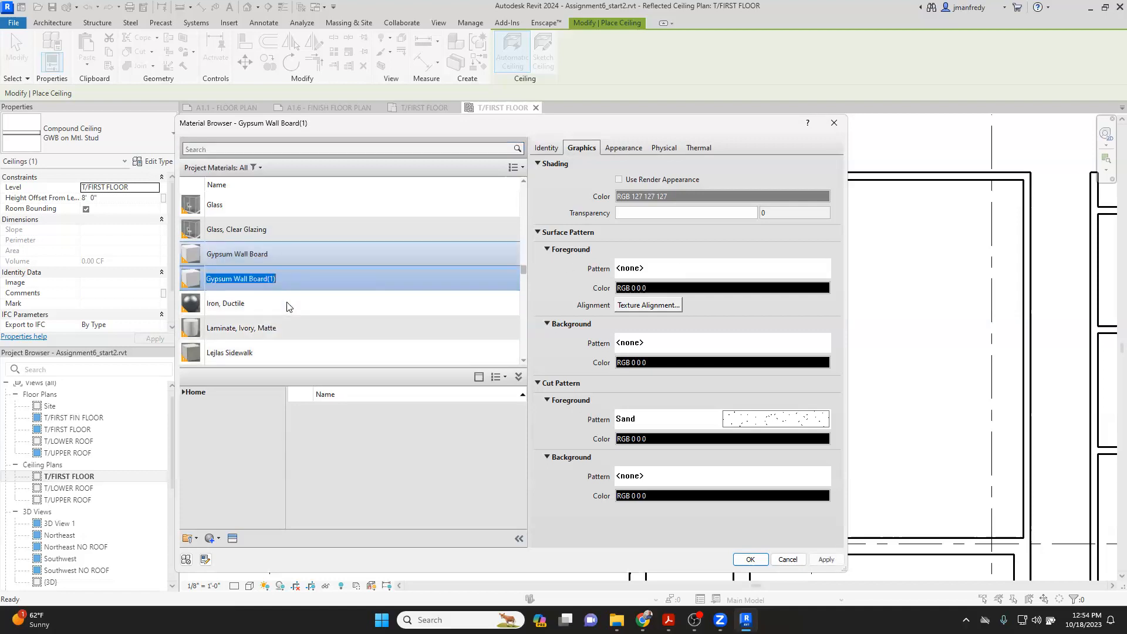
{"action": "left_click", "coordinate": [208, 278]}
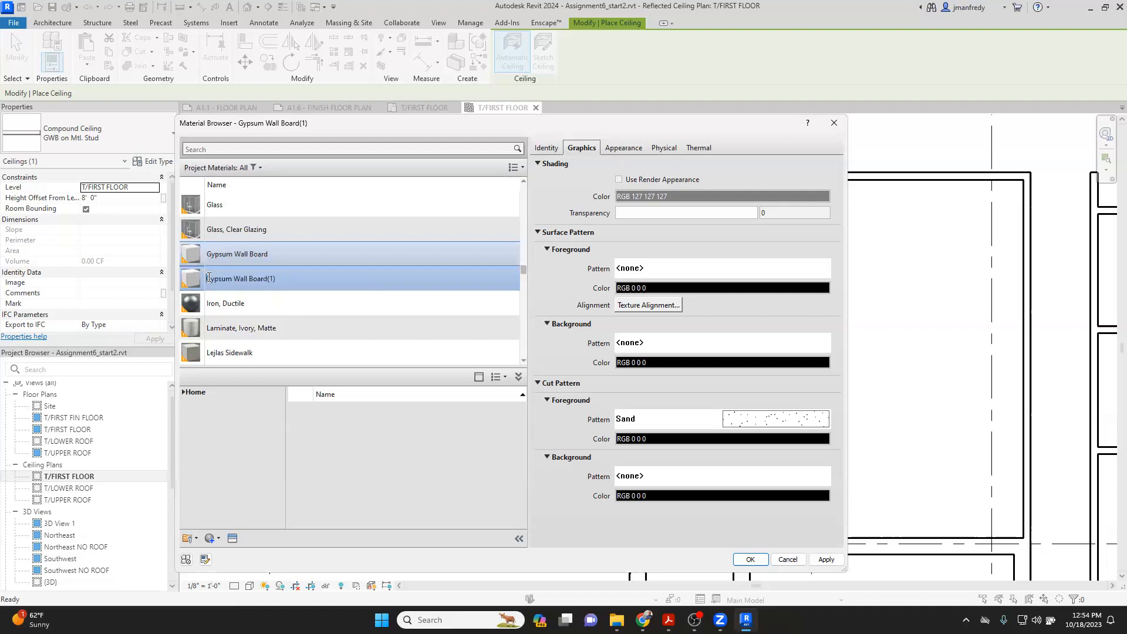
{"action": "type", "text": "JM"}
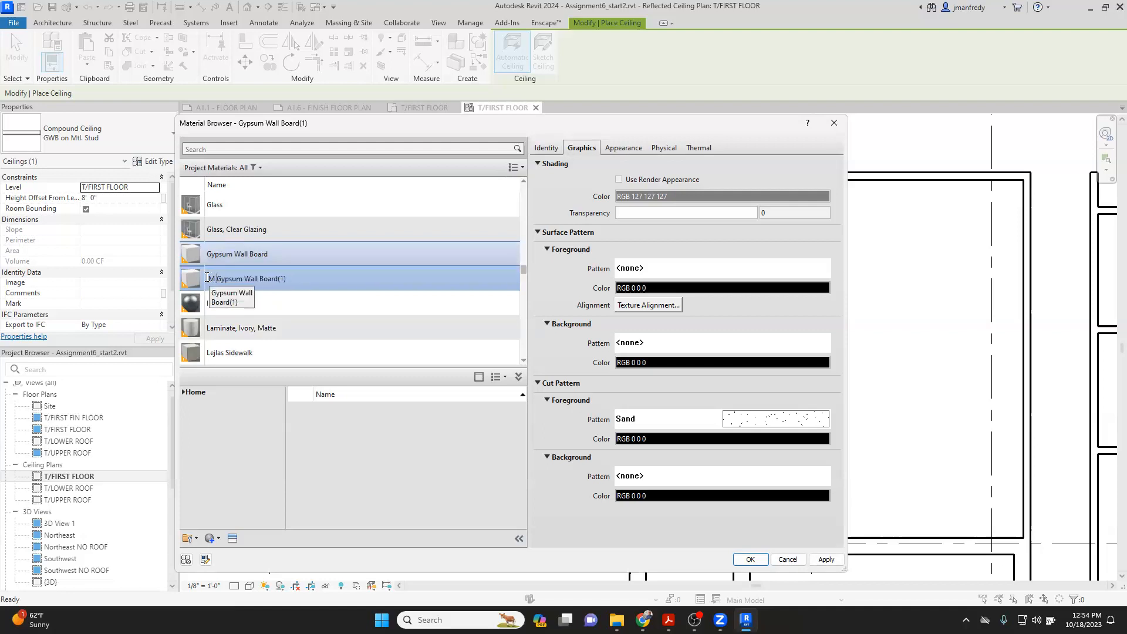
{"action": "left_click_drag", "start_coordinate": [278, 283], "coordinate": [312, 281]}
{"action": "type", "text": "Ceiling"}
{"action": "key", "text": "Return"}
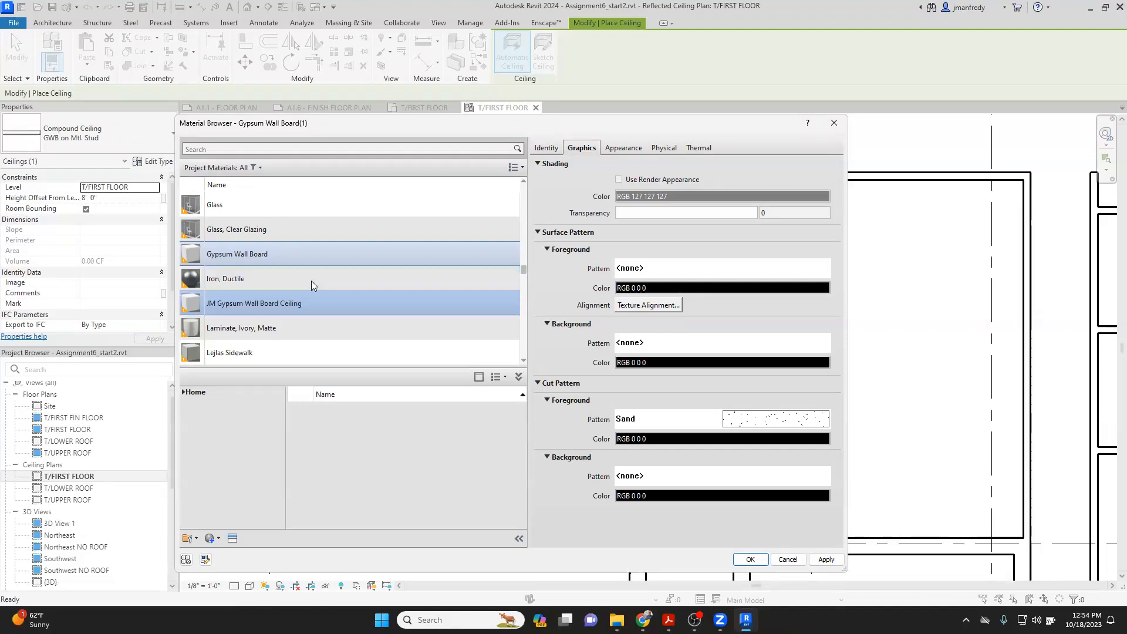
{"action": "left_click", "coordinate": [297, 306]}
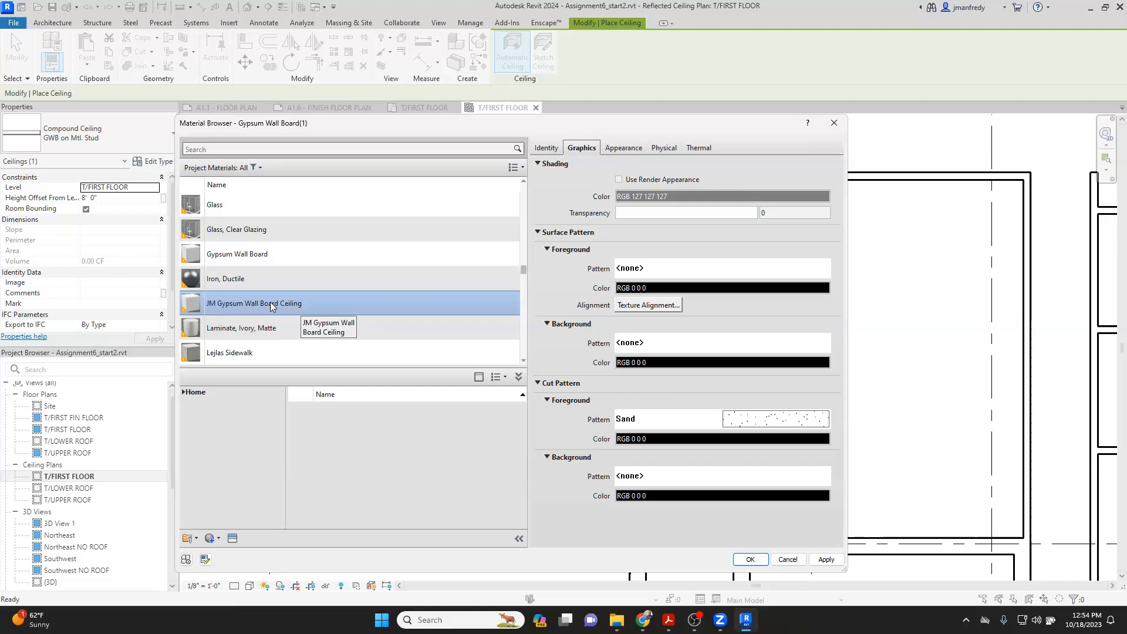
Step: Give JM Gypsum Wall Board Ceiling a Sand foreground surface pattern and apply the material to the ceiling type's finish layer
{"action": "left_click", "coordinate": [622, 148]}
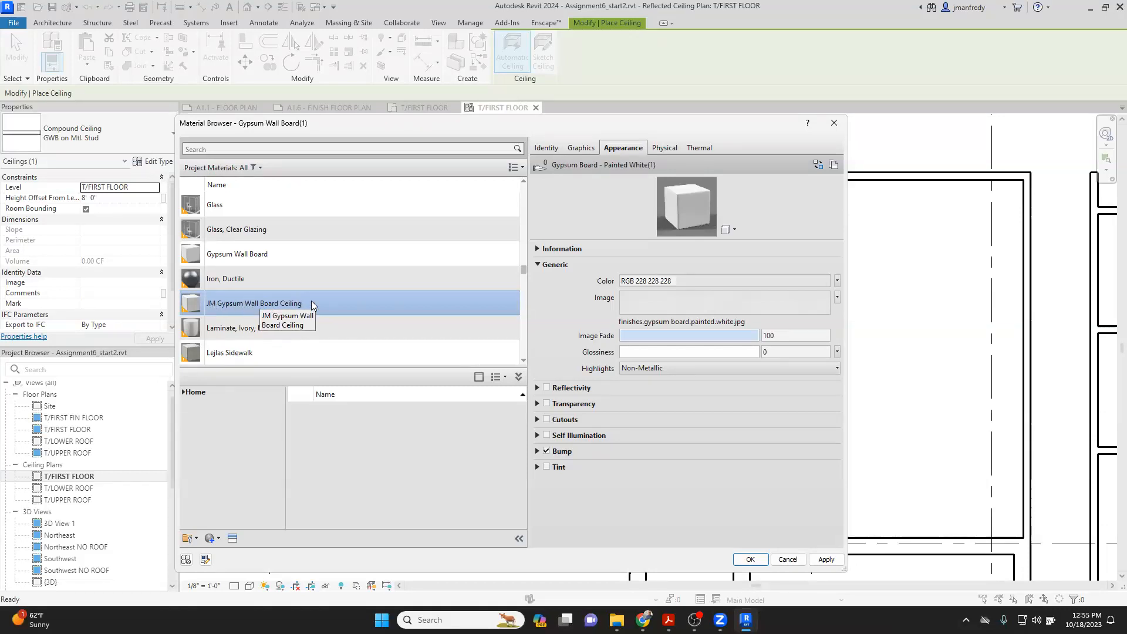
{"action": "left_click", "coordinate": [579, 148]}
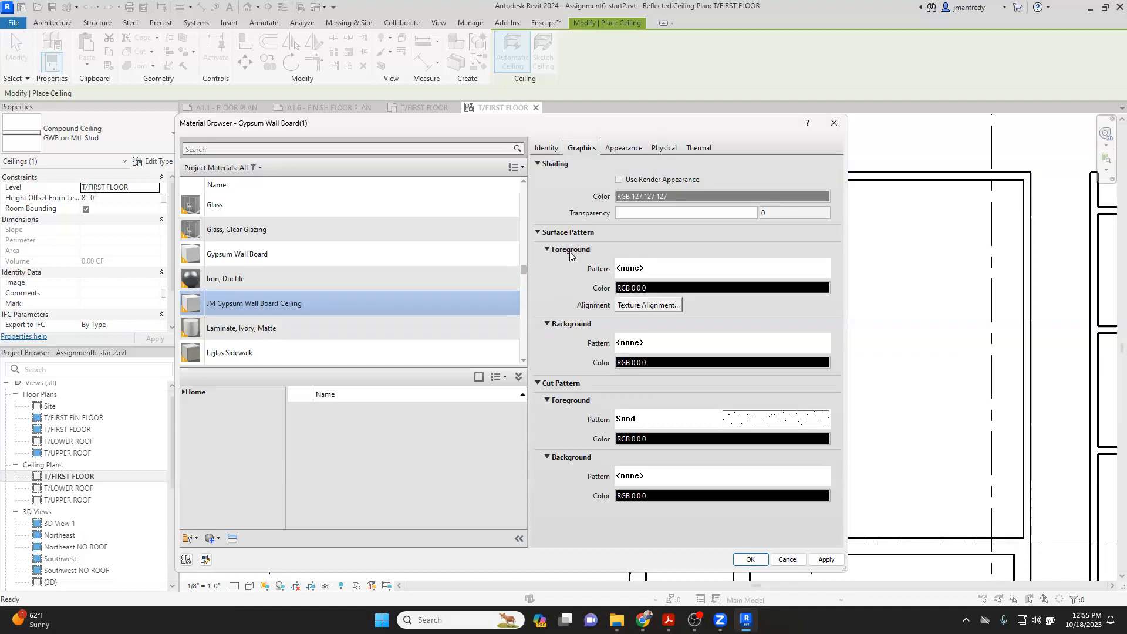
{"action": "left_click", "coordinate": [651, 274]}
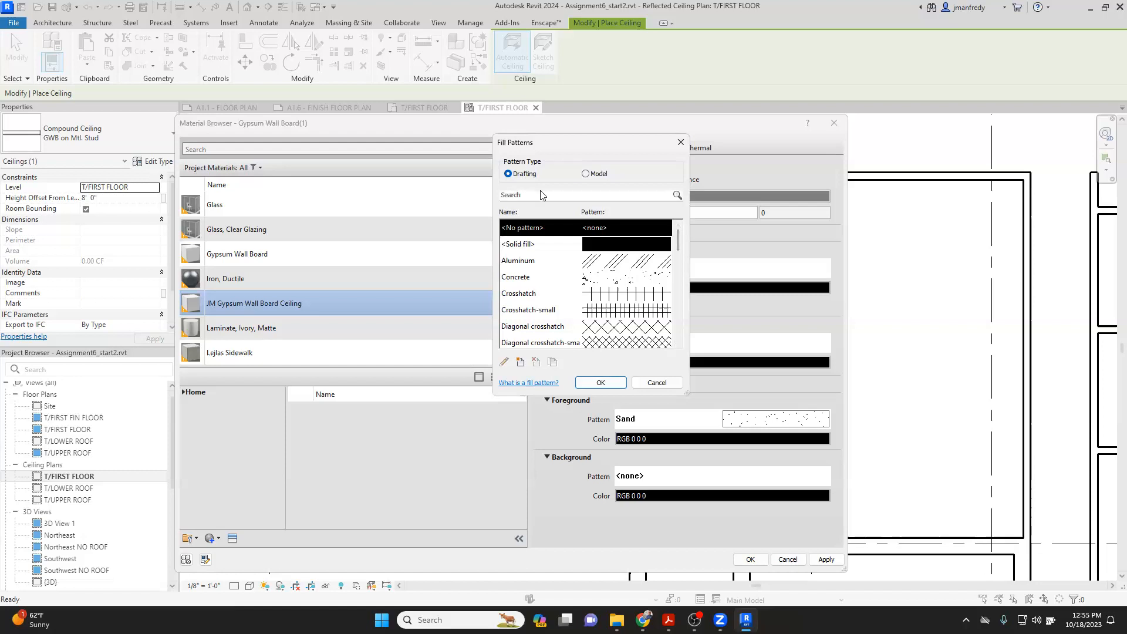
{"action": "left_click_drag", "start_coordinate": [678, 252], "coordinate": [664, 298]}
{"action": "left_click", "coordinate": [616, 278]}
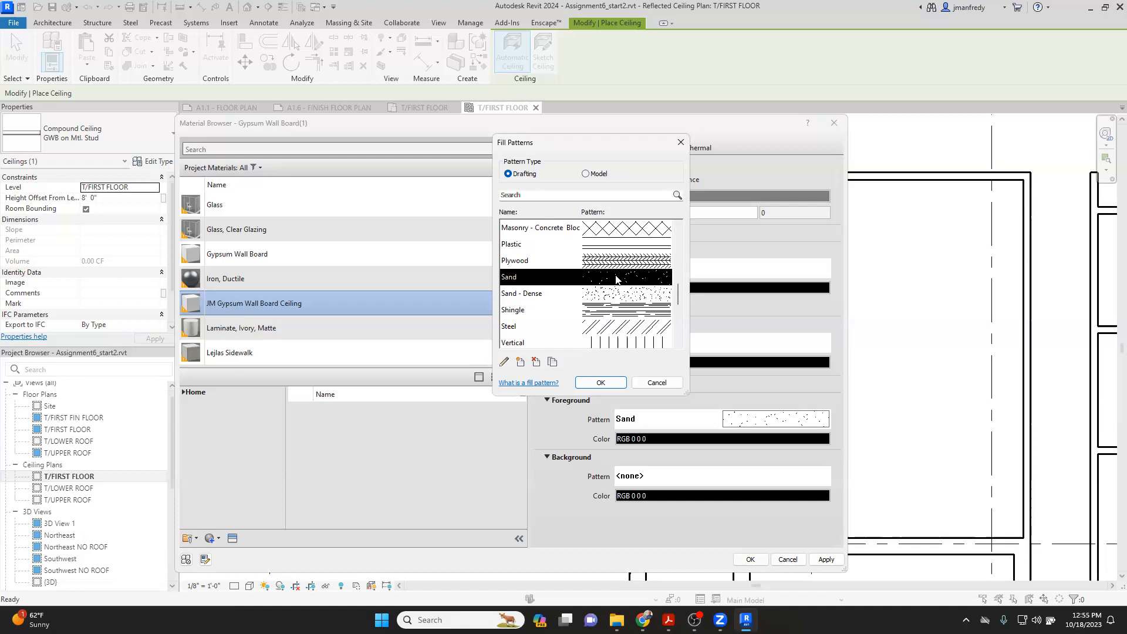
{"action": "left_click", "coordinate": [600, 382]}
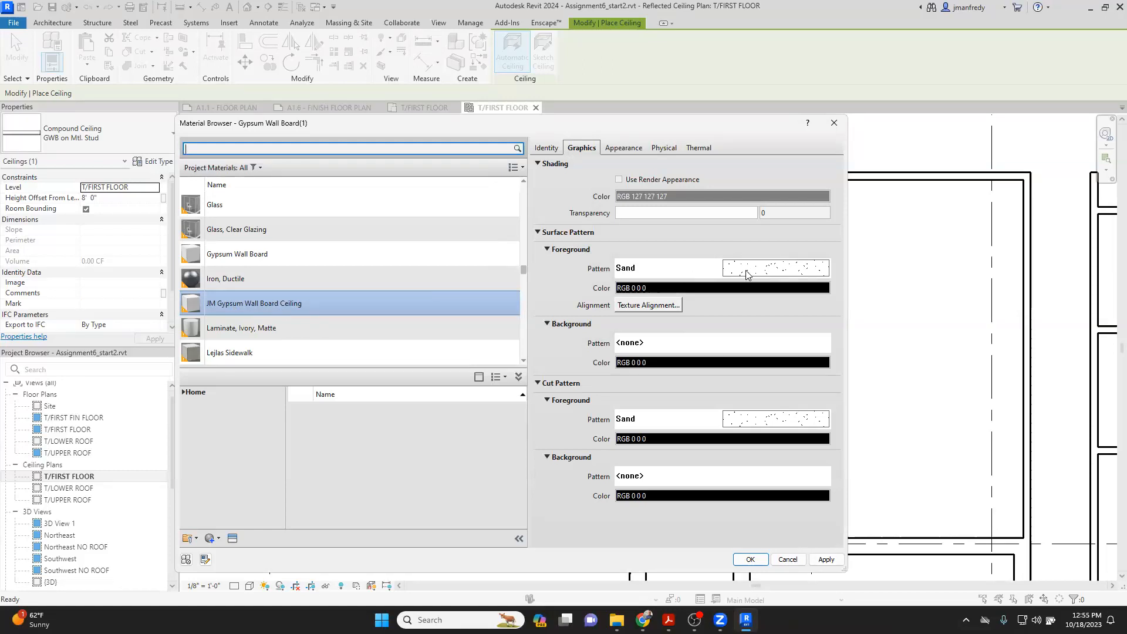
{"action": "left_click", "coordinate": [751, 560]}
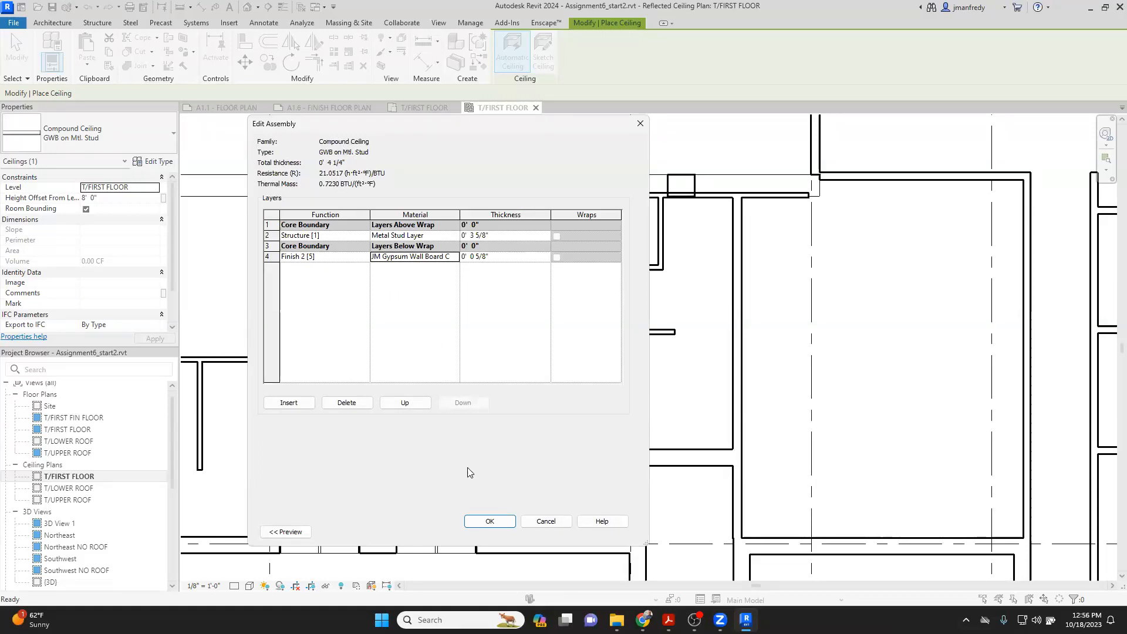
{"action": "left_click", "coordinate": [491, 523]}
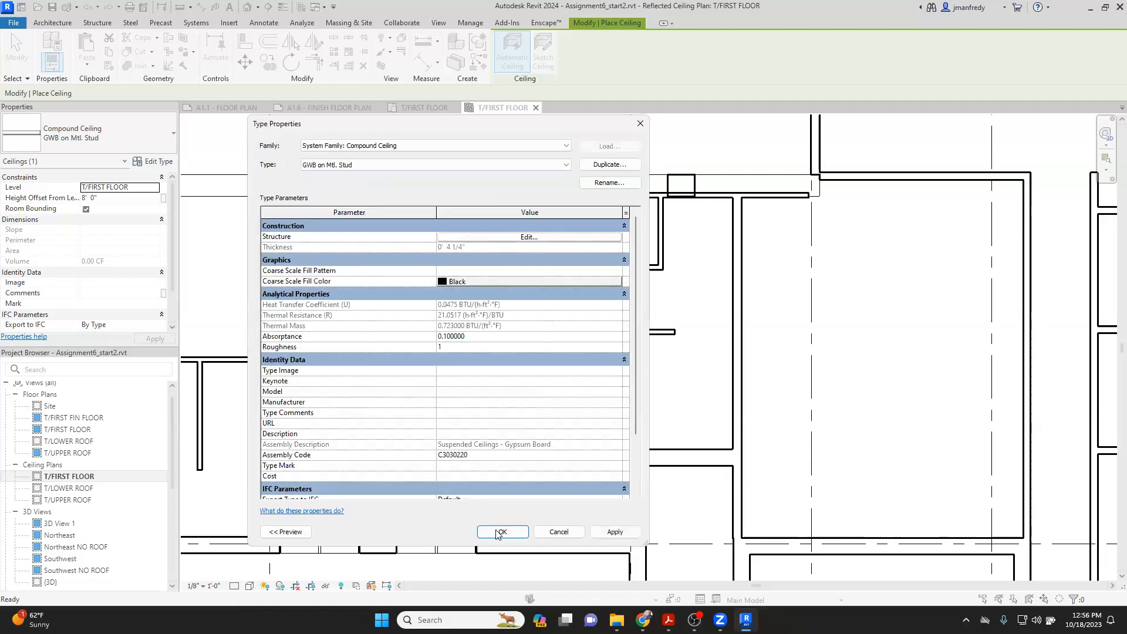
{"action": "left_click", "coordinate": [497, 531]}
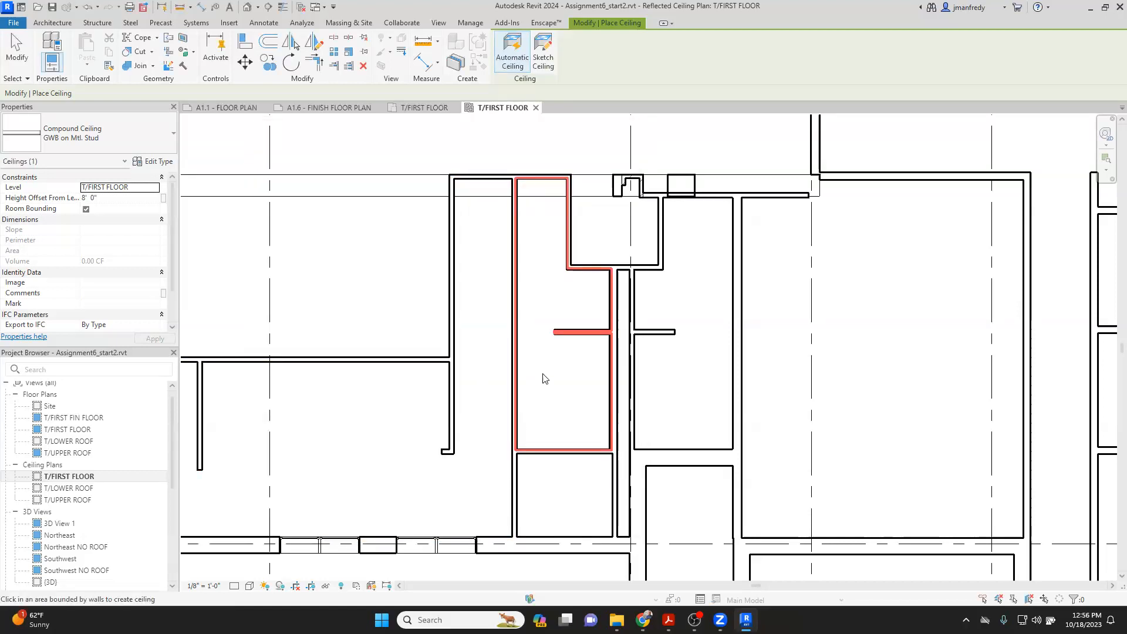
Step: Place GWB on Mtl. Stud ceilings in both restrooms and in the two small enclosed spaces directly south of them
{"action": "left_click", "coordinate": [557, 299]}
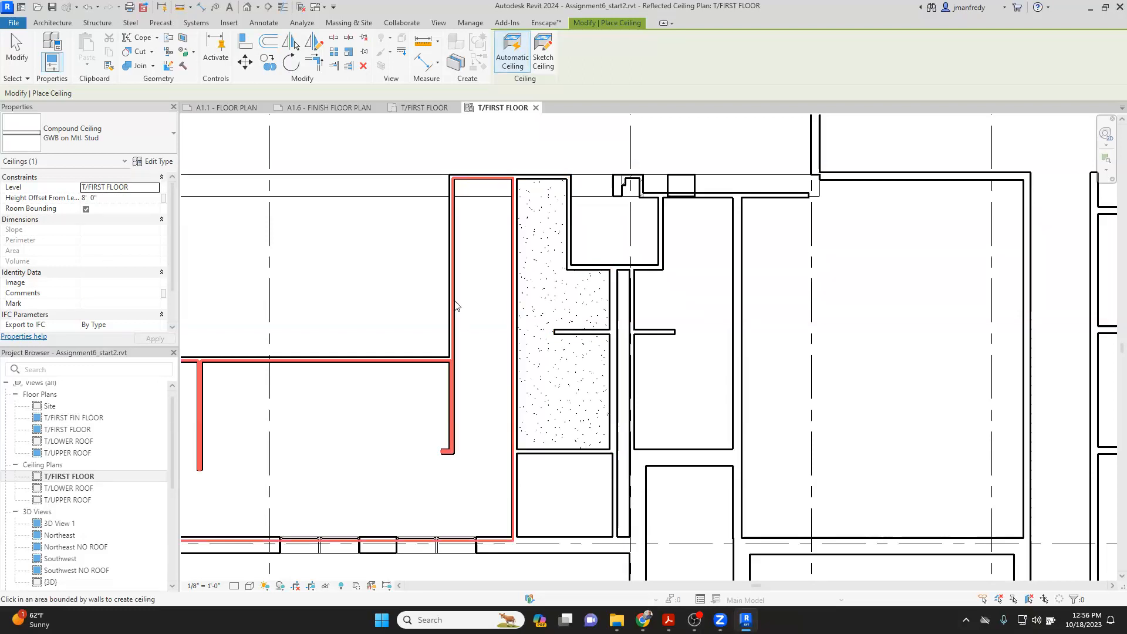
{"action": "scroll", "coordinate": [573, 316], "scroll_direction": "up", "scroll_amount": 1}
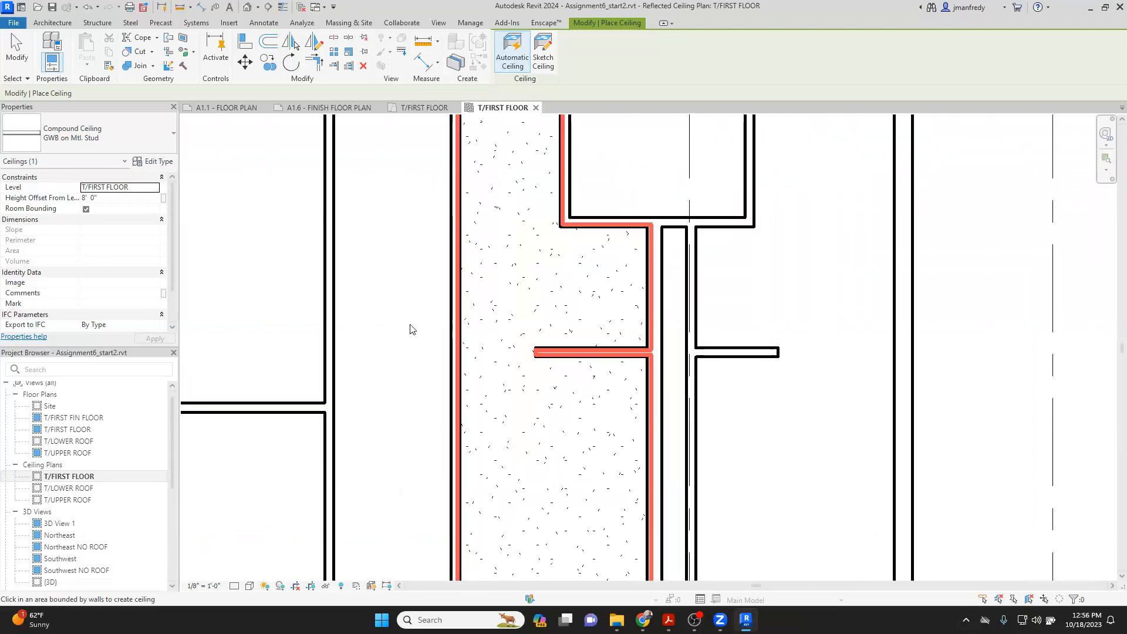
{"action": "scroll", "coordinate": [536, 286], "scroll_direction": "up", "scroll_amount": 1}
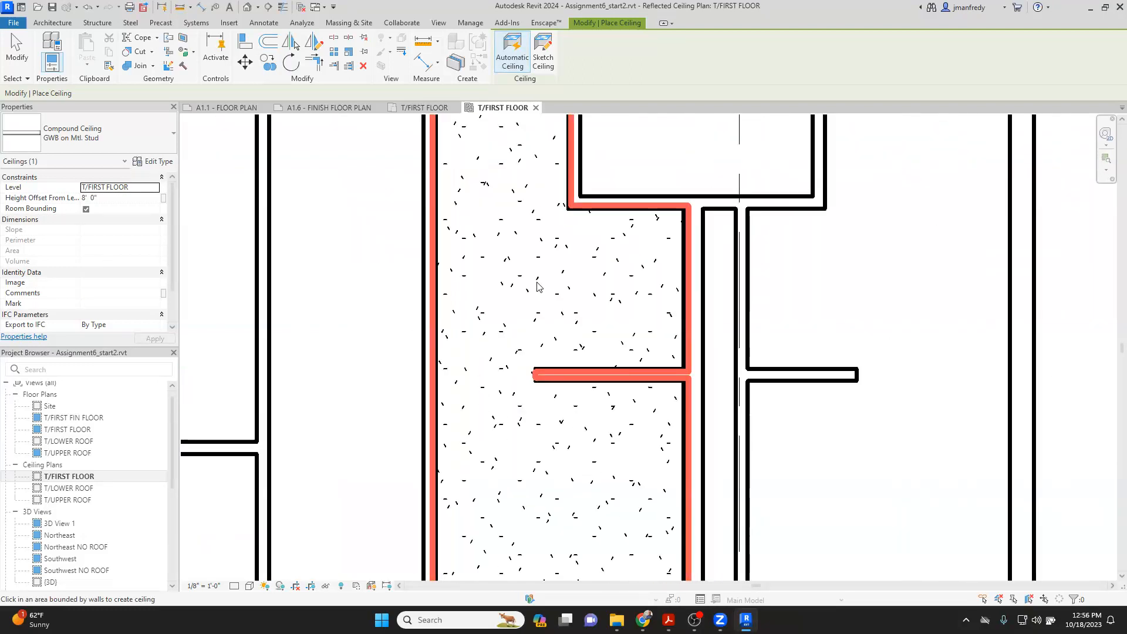
{"action": "scroll", "coordinate": [493, 323], "scroll_direction": "down", "scroll_amount": 3}
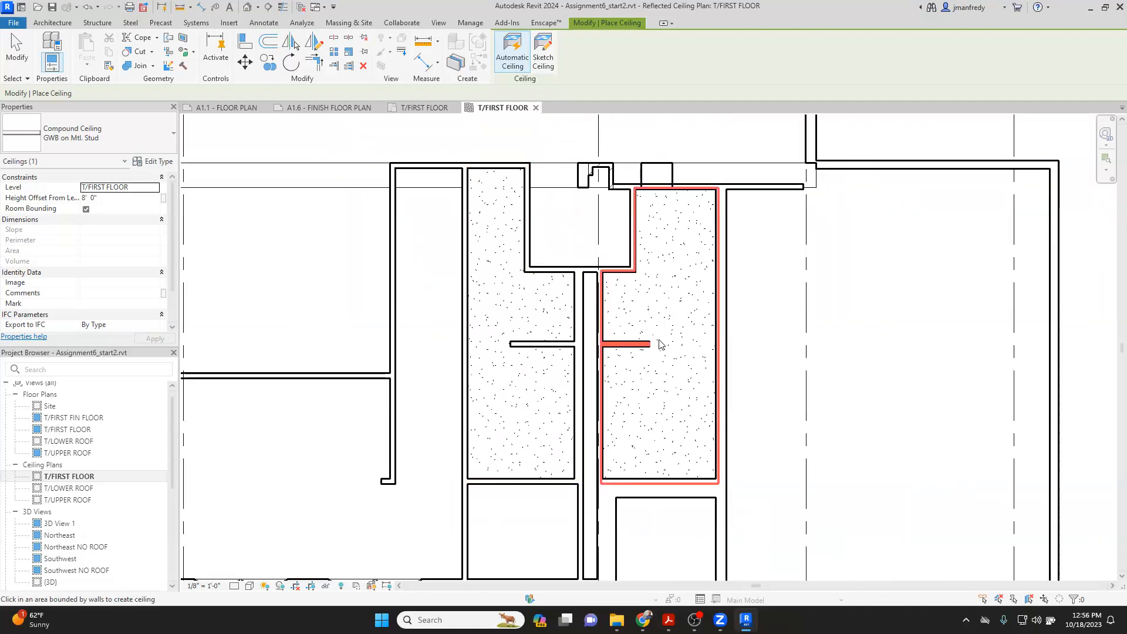
{"action": "scroll", "coordinate": [659, 340], "scroll_direction": "down", "scroll_amount": 1}
{"action": "middle_click_drag", "start_coordinate": [674, 385], "coordinate": [599, 276]}
{"action": "left_click", "coordinate": [500, 387]}
{"action": "left_click", "coordinate": [578, 404]}
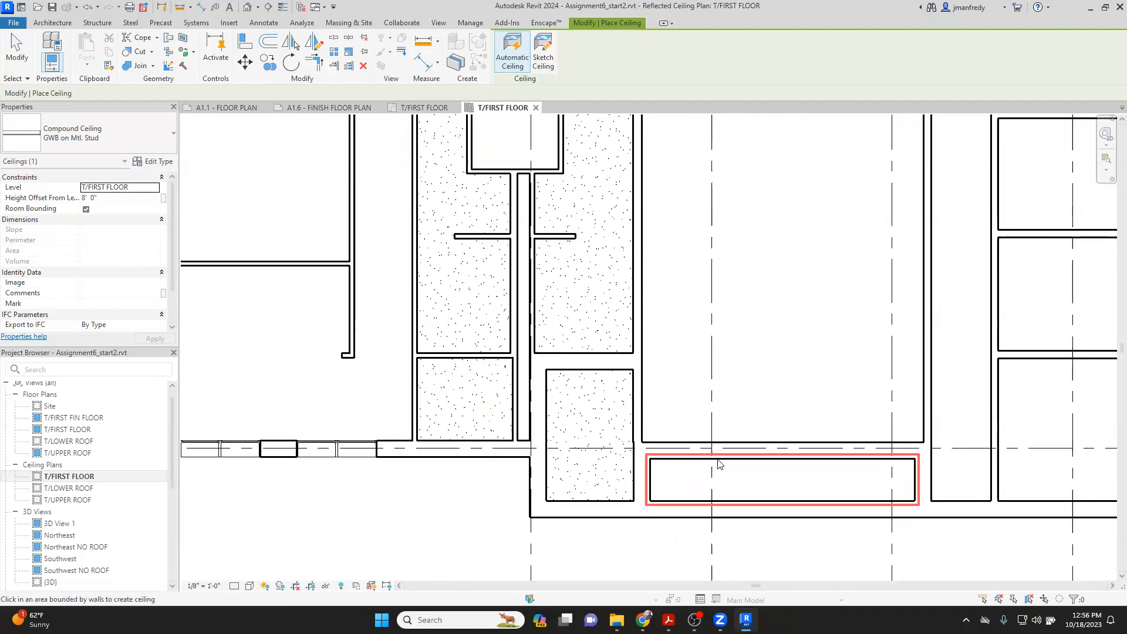
Step: Place a GWB on Mtl. Stud ceiling in the long narrow strip along the large room's south wall and finish placing ceilings
{"action": "scroll", "coordinate": [678, 335], "scroll_direction": "down", "scroll_amount": 2}
{"action": "middle_click_drag", "start_coordinate": [727, 318], "coordinate": [663, 410]}
{"action": "scroll", "coordinate": [660, 392], "scroll_direction": "down", "scroll_amount": 1}
{"action": "middle_click_drag", "start_coordinate": [705, 338], "coordinate": [689, 404]}
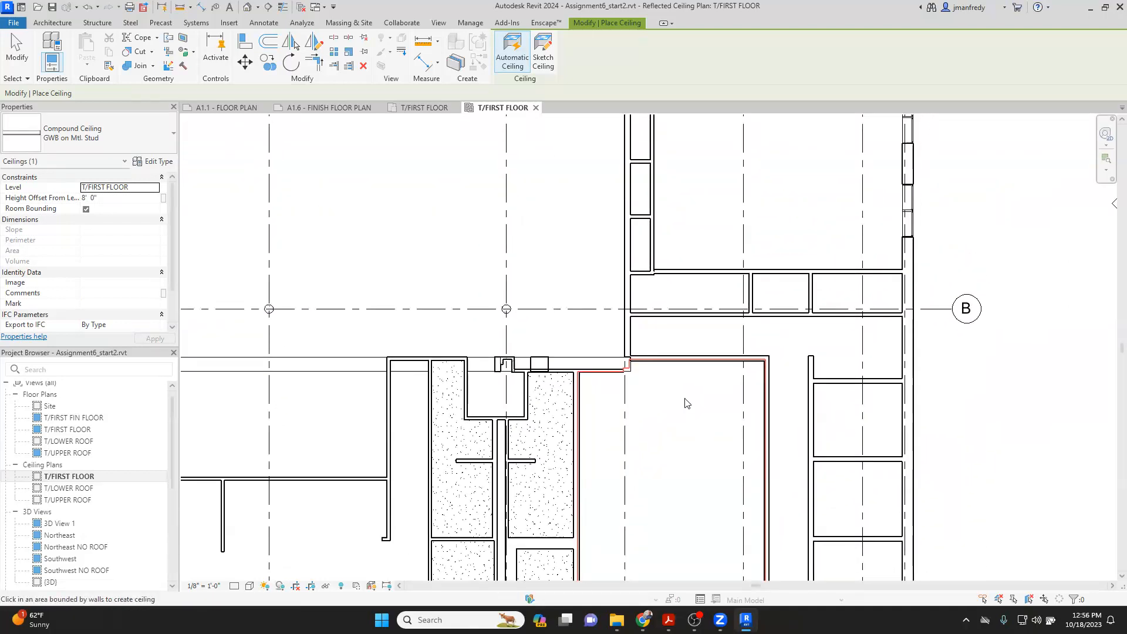
{"action": "middle_click_drag", "start_coordinate": [671, 362], "coordinate": [661, 405]}
{"action": "scroll", "coordinate": [672, 284], "scroll_direction": "up", "scroll_amount": 2}
{"action": "scroll", "coordinate": [672, 288], "scroll_direction": "down", "scroll_amount": 2}
{"action": "key", "text": "Escape"}
{"action": "middle_click_drag", "start_coordinate": [698, 369], "coordinate": [753, 230]}
{"action": "scroll", "coordinate": [692, 340], "scroll_direction": "up", "scroll_amount": 4}
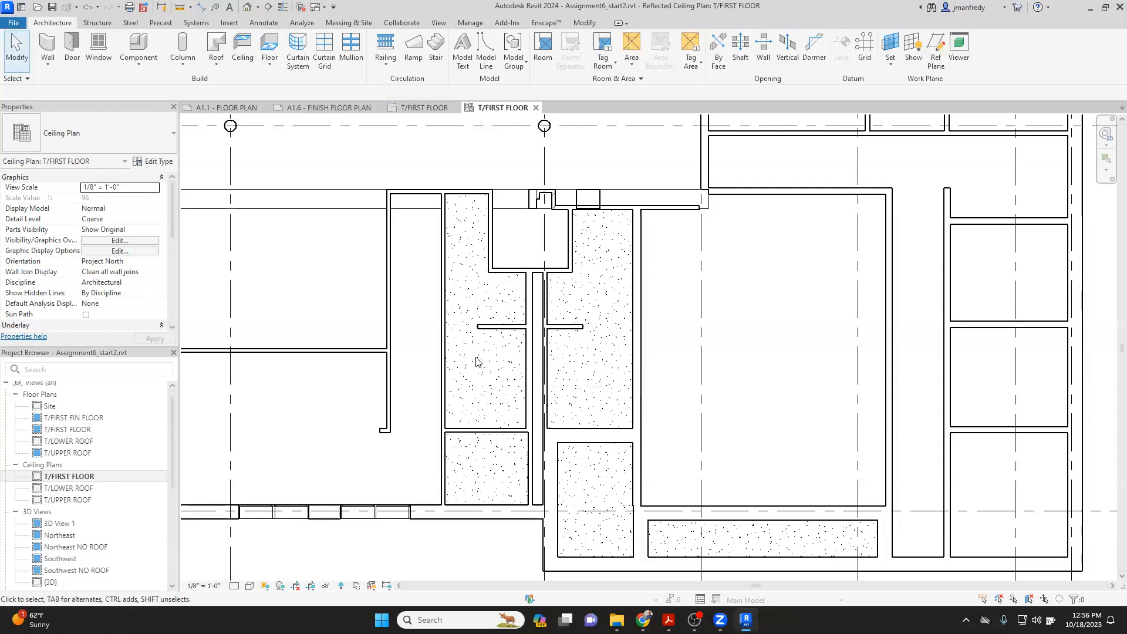
Step: Set the height offset of the two restroom ceilings to 9'
{"action": "left_click", "coordinate": [447, 289]}
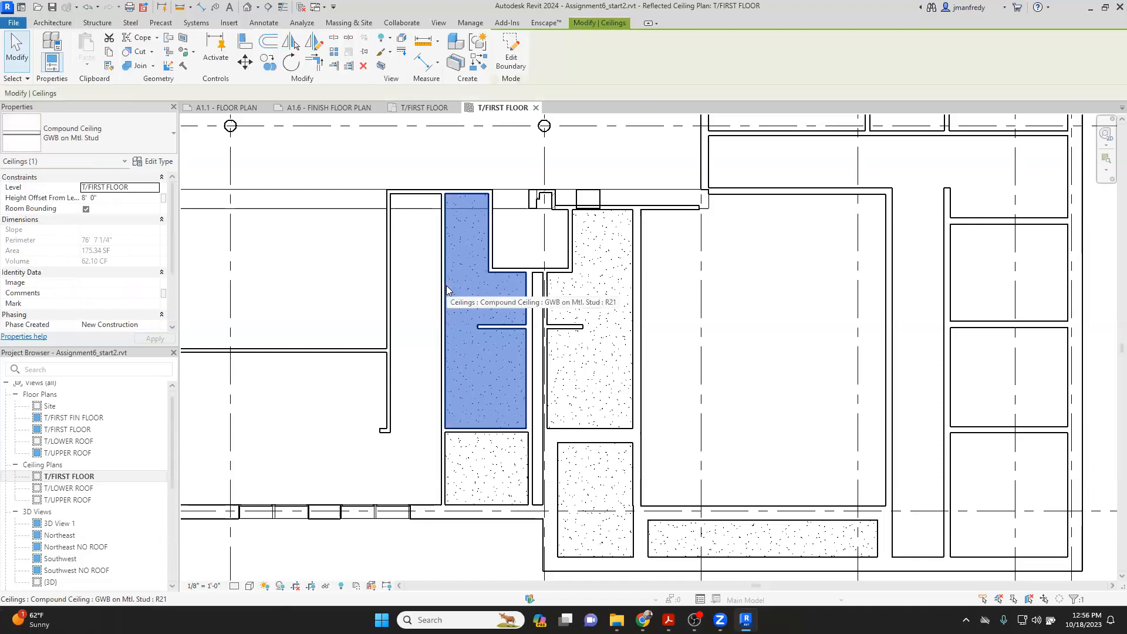
{"action": "left_click", "coordinate": [126, 196]}
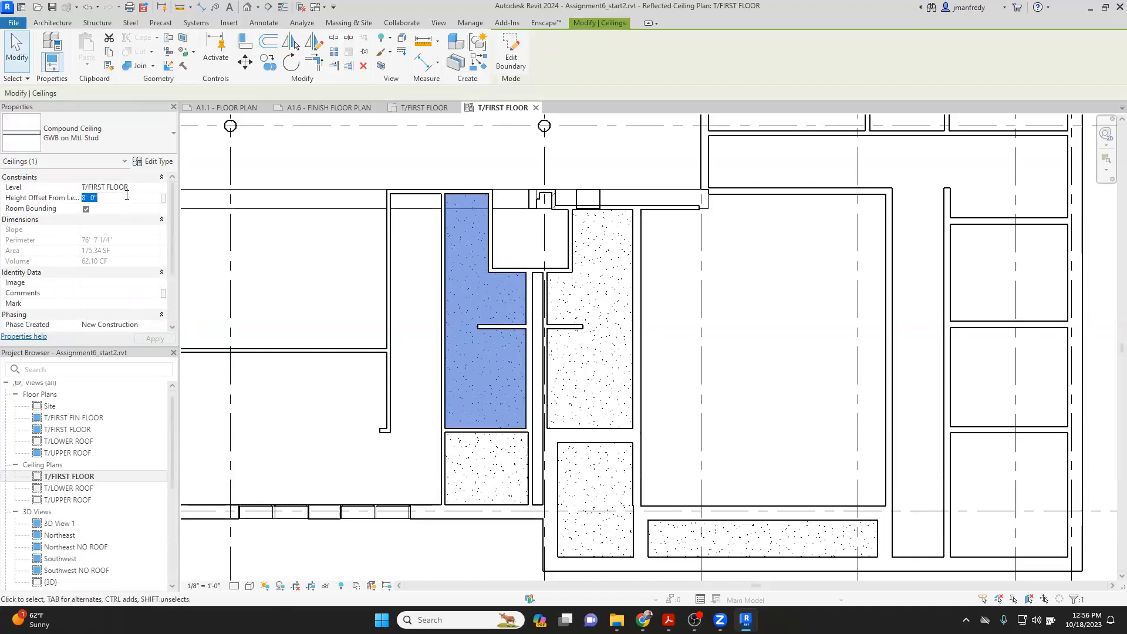
{"action": "type", "text": "9"}
{"action": "key", "text": "Tab"}
{"action": "left_click", "coordinate": [549, 312]}
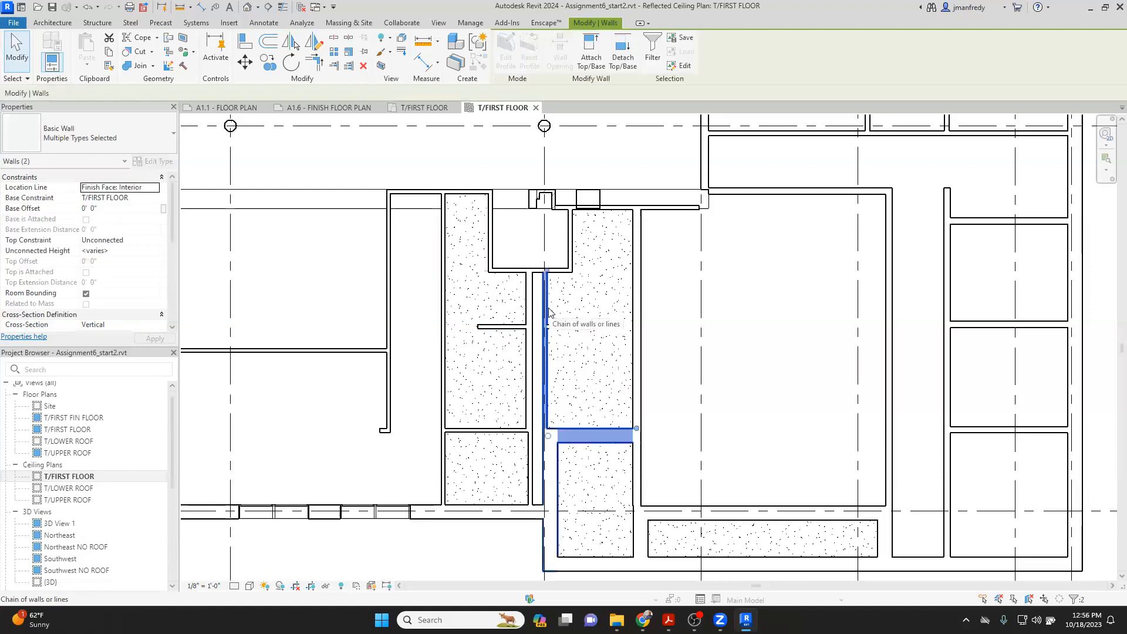
{"action": "left_click", "coordinate": [555, 317]}
{"action": "left_click", "coordinate": [126, 198]}
{"action": "left_click", "coordinate": [305, 156]}
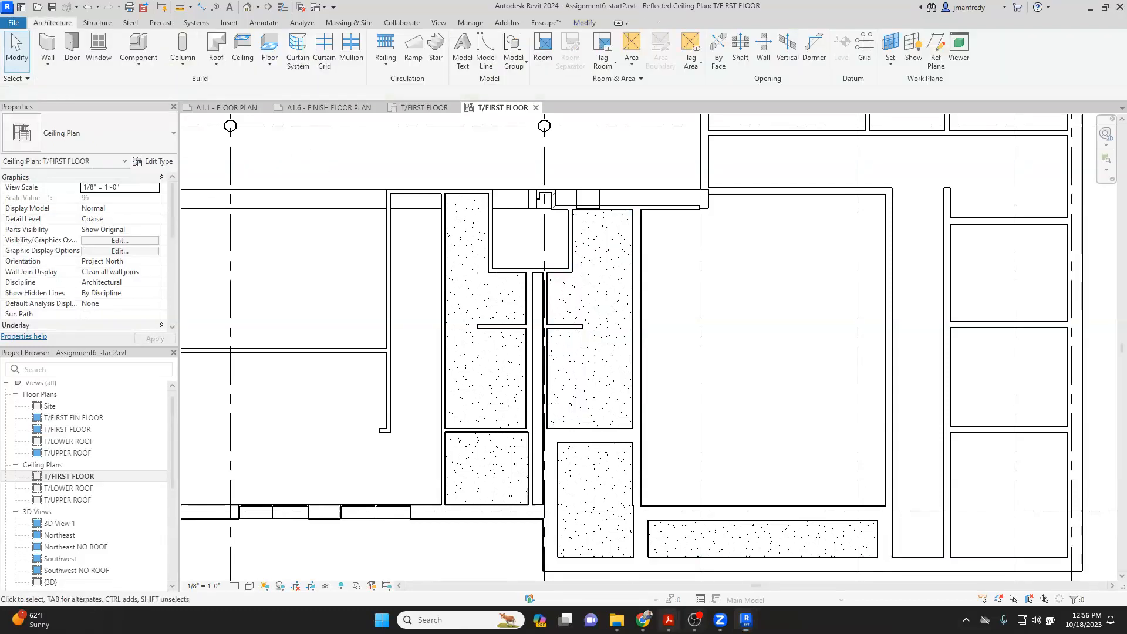
Step: Check the gypsum board elevations in the drawing set and set the height offset of the ceiling directly south of the west restroom to 9'
{"action": "mouse_move", "coordinate": [668, 619]}
{"action": "left_click", "coordinate": [763, 563]}
{"action": "scroll", "coordinate": [494, 438], "scroll_direction": "down", "scroll_amount": 5}
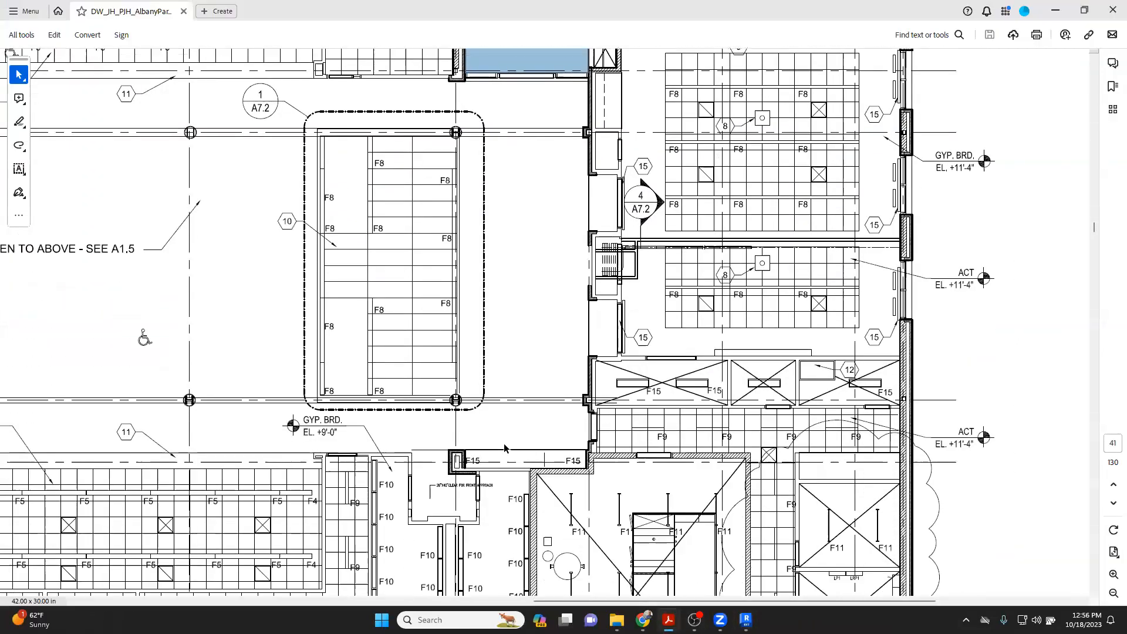
{"action": "scroll", "coordinate": [504, 445], "scroll_direction": "down", "scroll_amount": 5}
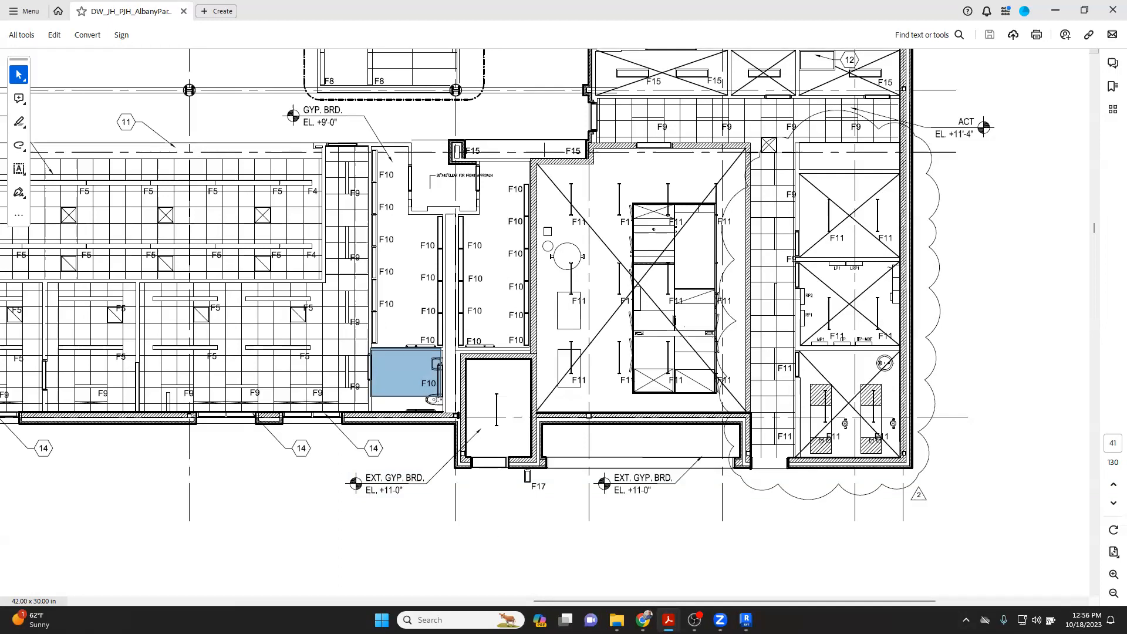
{"action": "mouse_move", "coordinate": [694, 620]}
{"action": "left_click", "coordinate": [745, 620]}
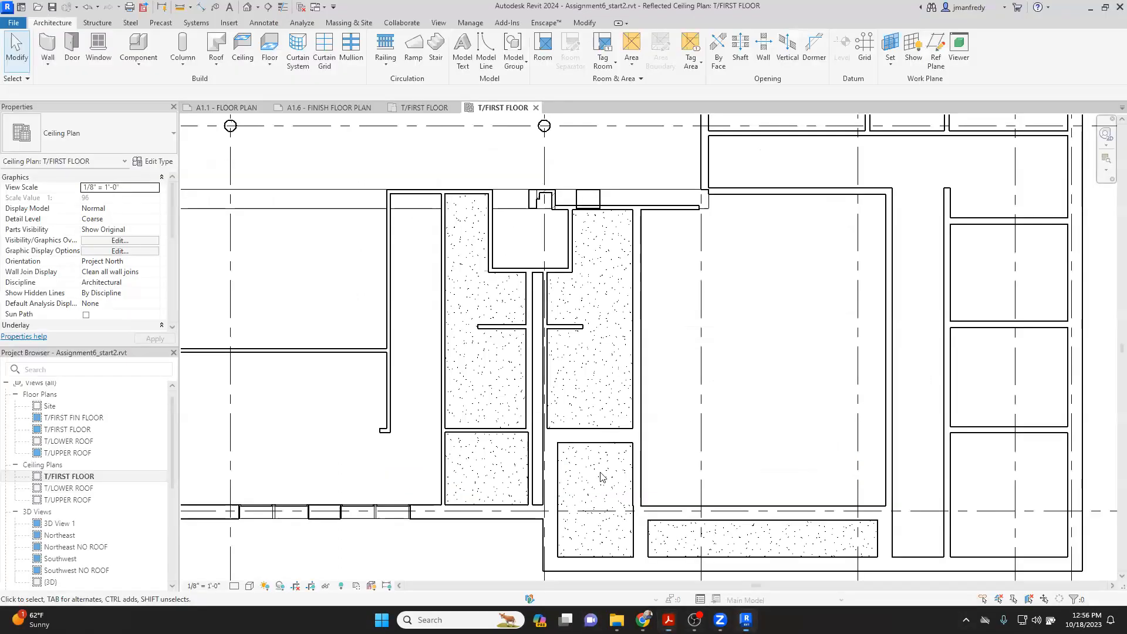
{"action": "left_click", "coordinate": [527, 469]}
{"action": "left_click", "coordinate": [147, 200]}
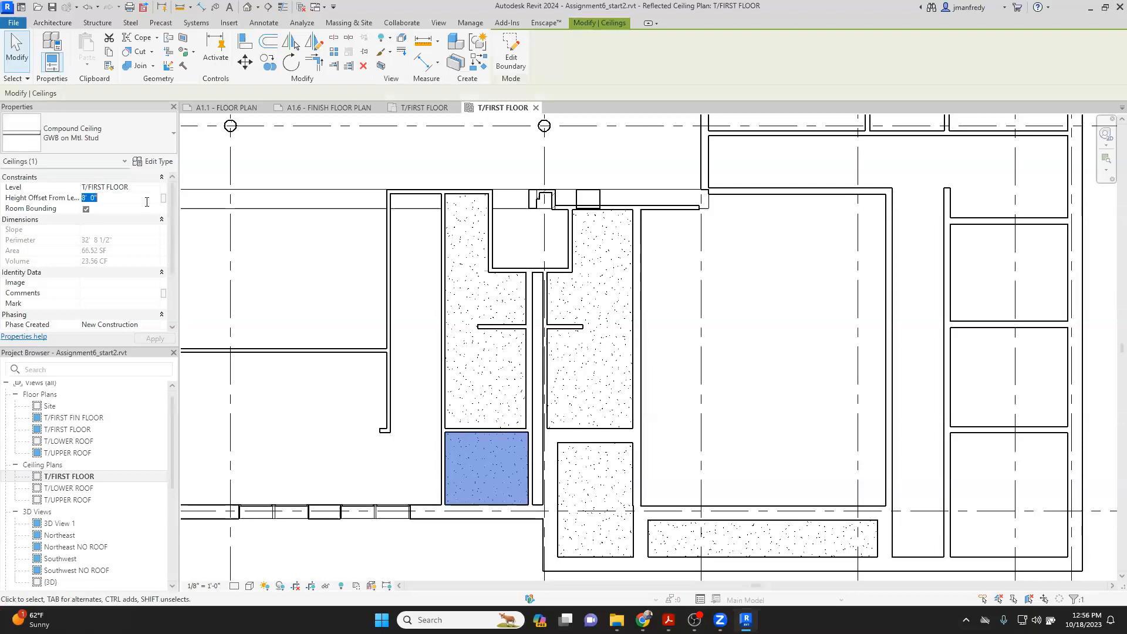
{"action": "type", "text": "9"}
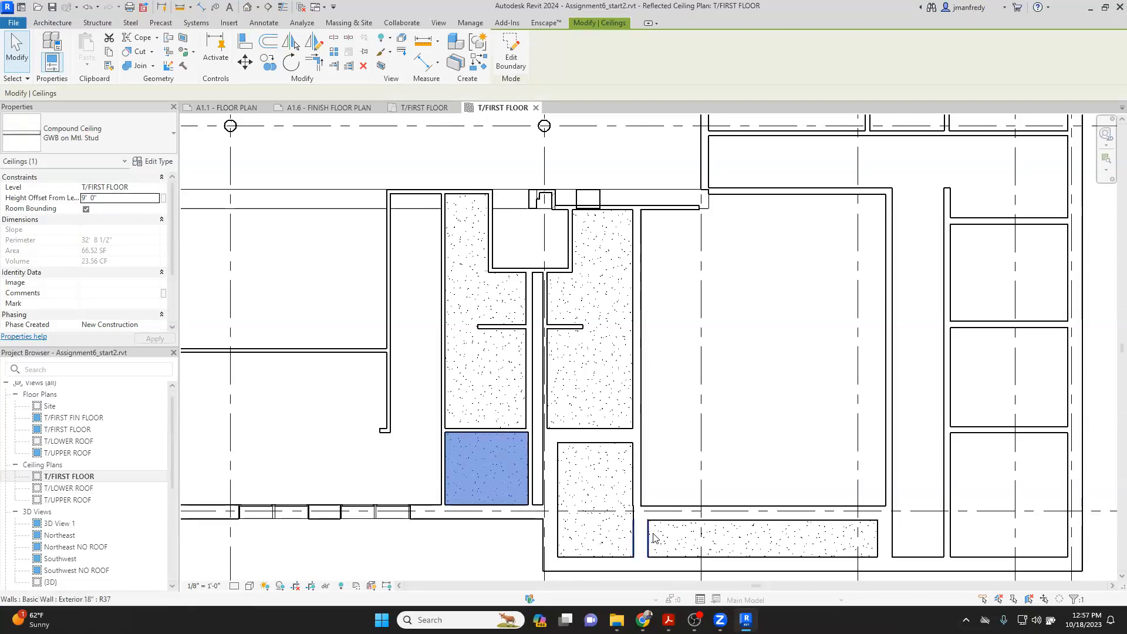
Step: Set the long south strip ceiling and the enclosed space south of the east restroom to 11' height offset, checking both against the drawing set
{"action": "left_click", "coordinate": [654, 539]}
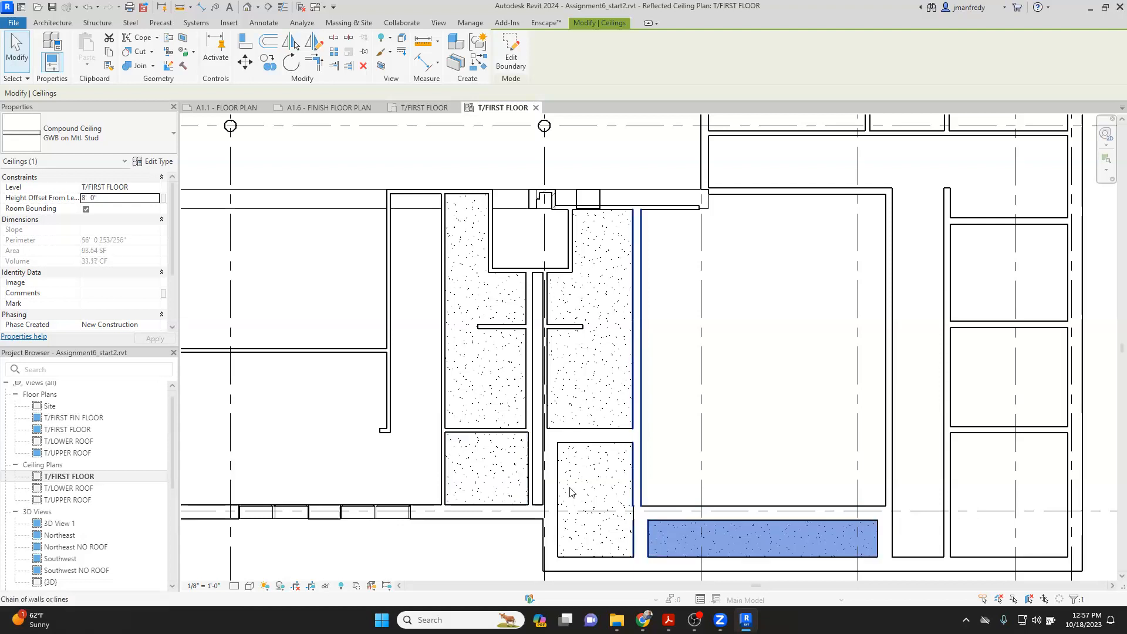
{"action": "double_click", "coordinate": [129, 200]}
{"action": "type", "text": "11"}
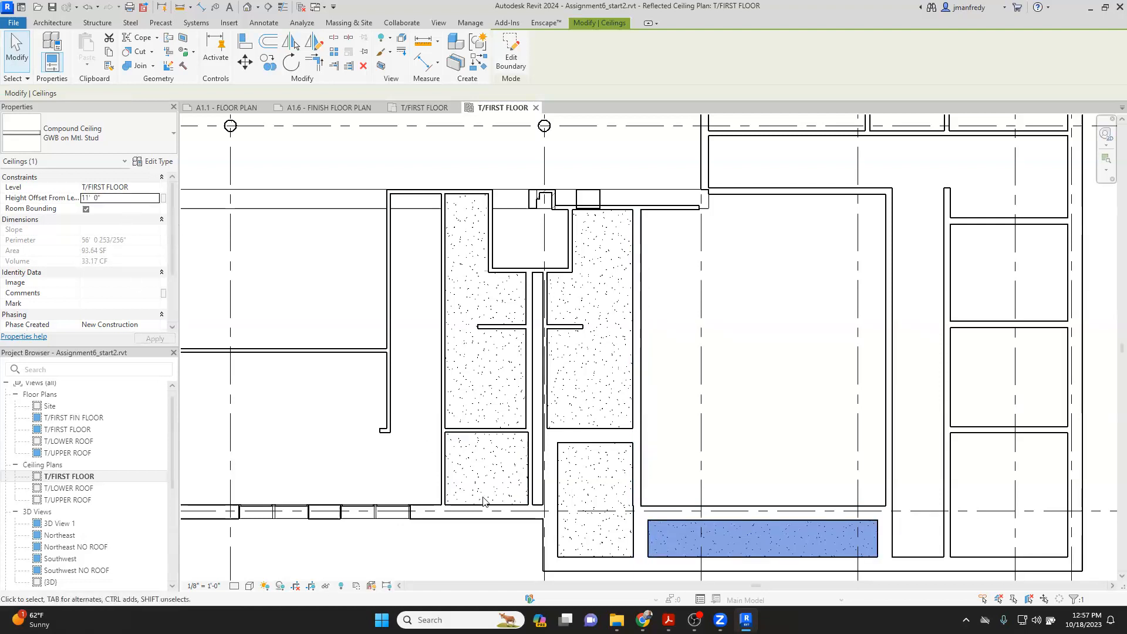
{"action": "left_click", "coordinate": [495, 552]}
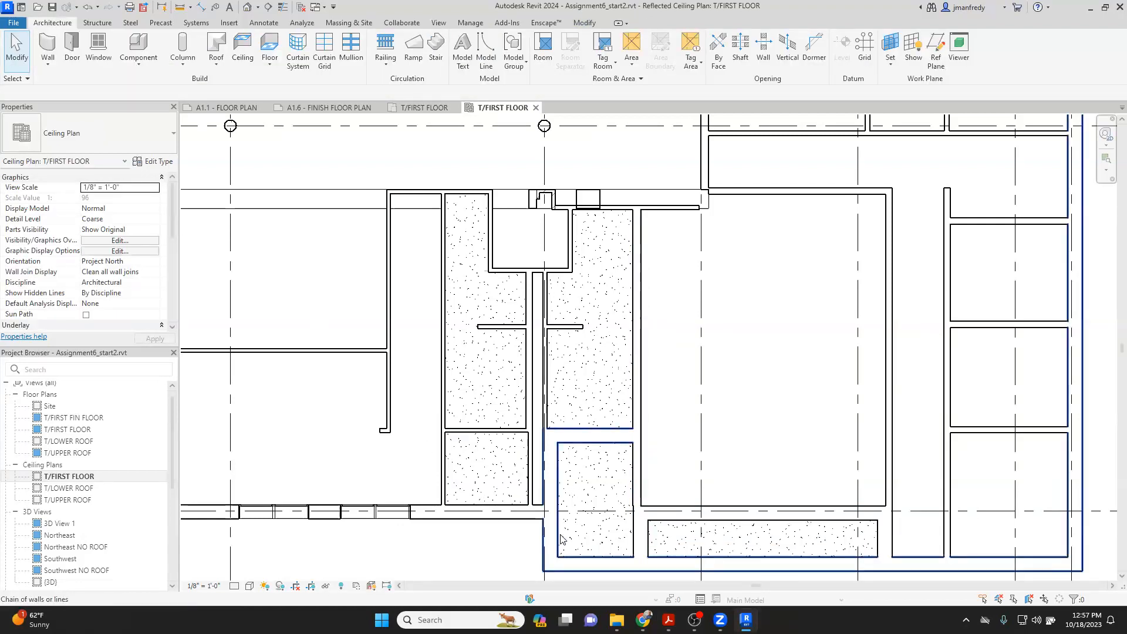
{"action": "left_click", "coordinate": [562, 537]}
{"action": "double_click", "coordinate": [120, 198]}
{"action": "type", "text": "11'  0\""}
{"action": "mouse_move", "coordinate": [668, 620]}
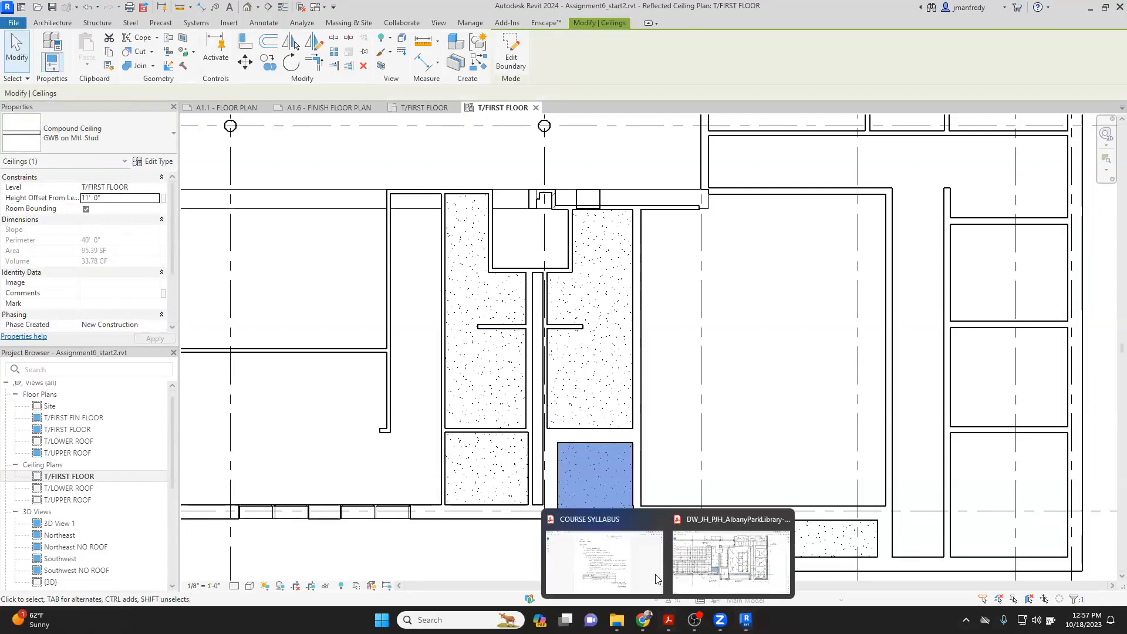
{"action": "left_click", "coordinate": [718, 539]}
{"action": "left_click_drag", "start_coordinate": [589, 468], "coordinate": [686, 505]}
{"action": "left_click_drag", "start_coordinate": [359, 469], "coordinate": [418, 500]}
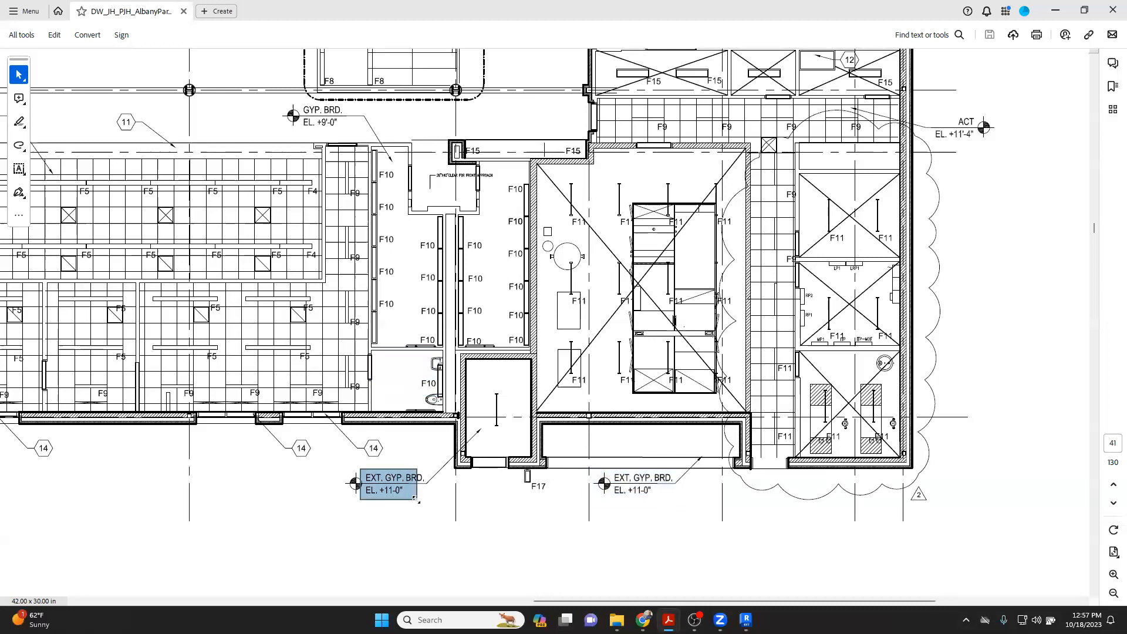
{"action": "left_click", "coordinate": [424, 523]}
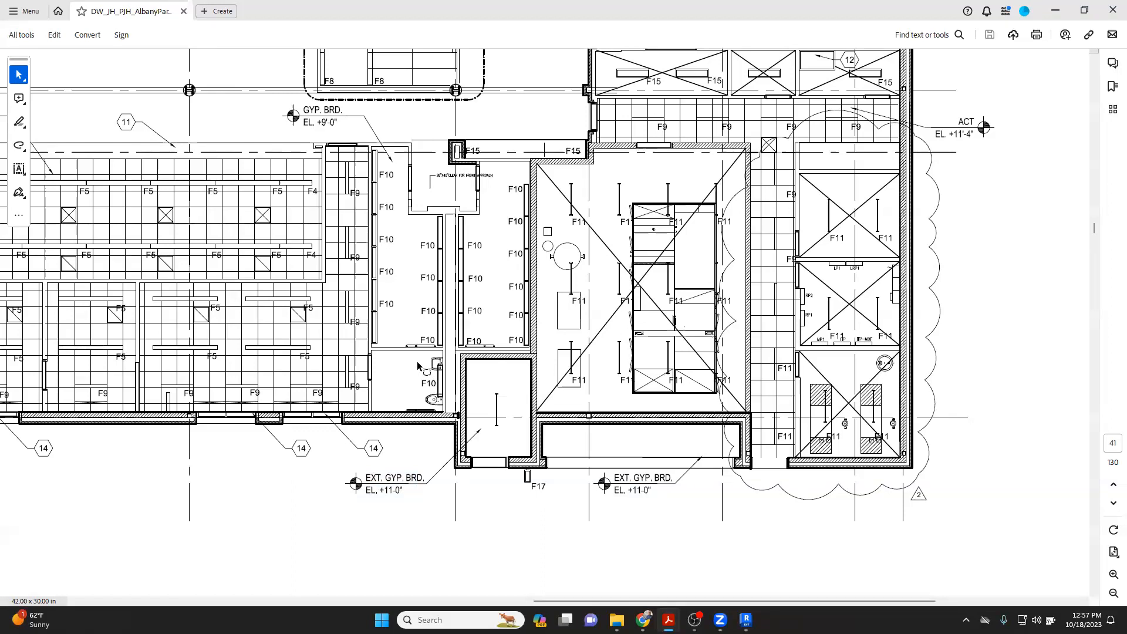
Step: Sketch a rectangular GWB on Mtl. Stud ceiling filling the alcove between the two restrooms, following the drawing set, and finish the ceiling
{"action": "left_click_drag", "start_coordinate": [403, 130], "coordinate": [481, 224]}
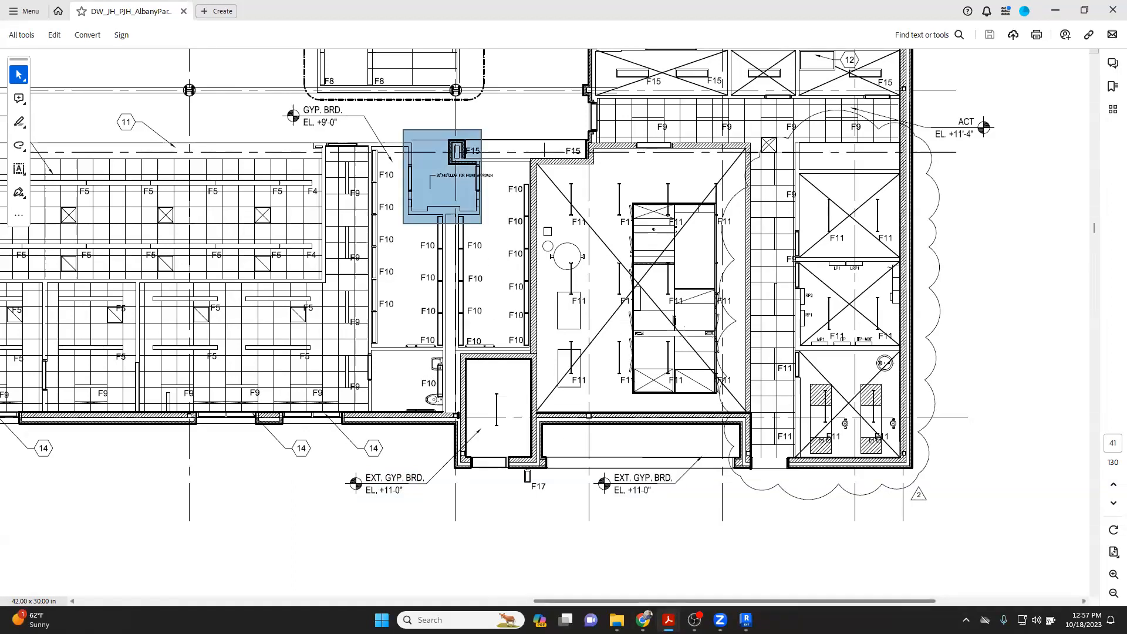
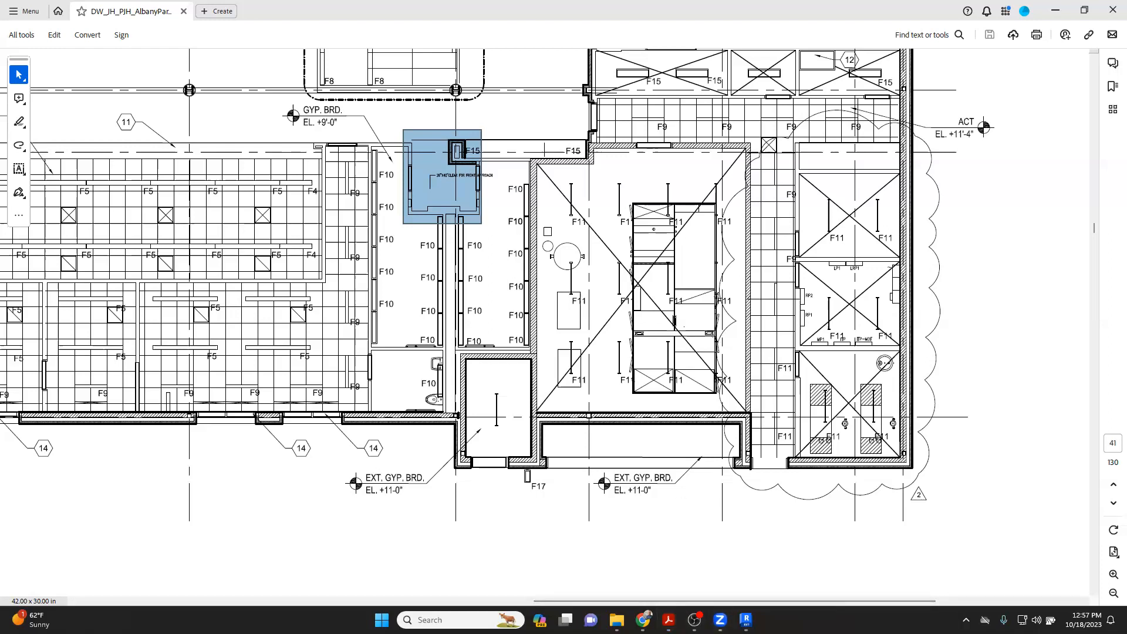
{"action": "left_click", "coordinate": [745, 619]}
{"action": "key", "text": "Escape"}
{"action": "scroll", "coordinate": [544, 262], "scroll_direction": "up", "scroll_amount": 3}
{"action": "middle_click_drag", "start_coordinate": [509, 224], "coordinate": [518, 304]}
{"action": "scroll", "coordinate": [531, 289], "scroll_direction": "up", "scroll_amount": 2}
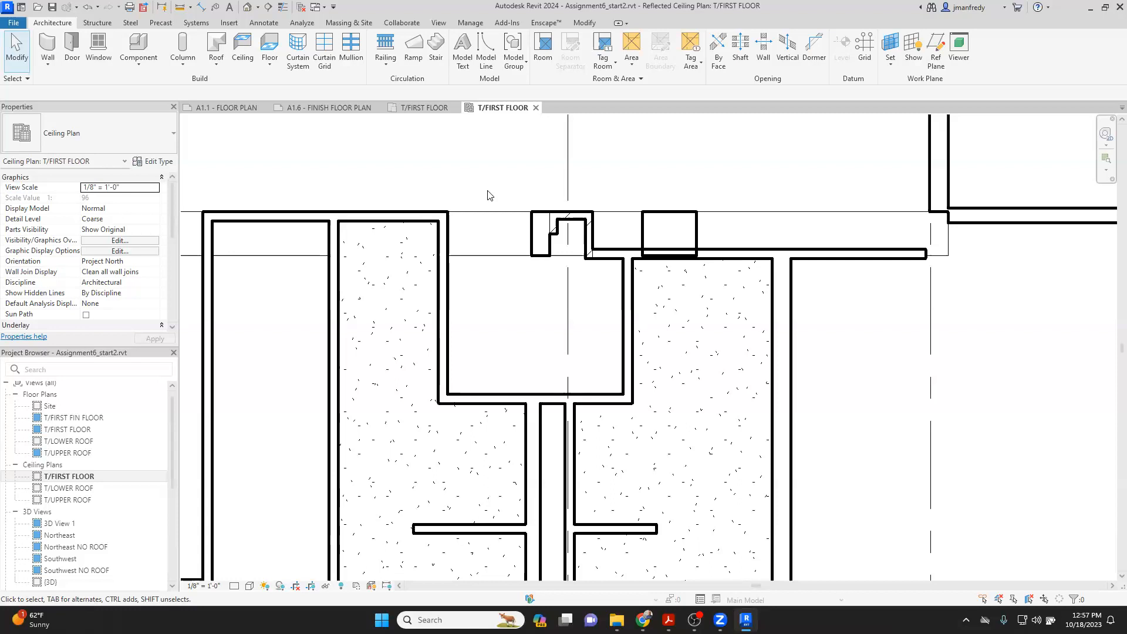
{"action": "left_click", "coordinate": [244, 55]}
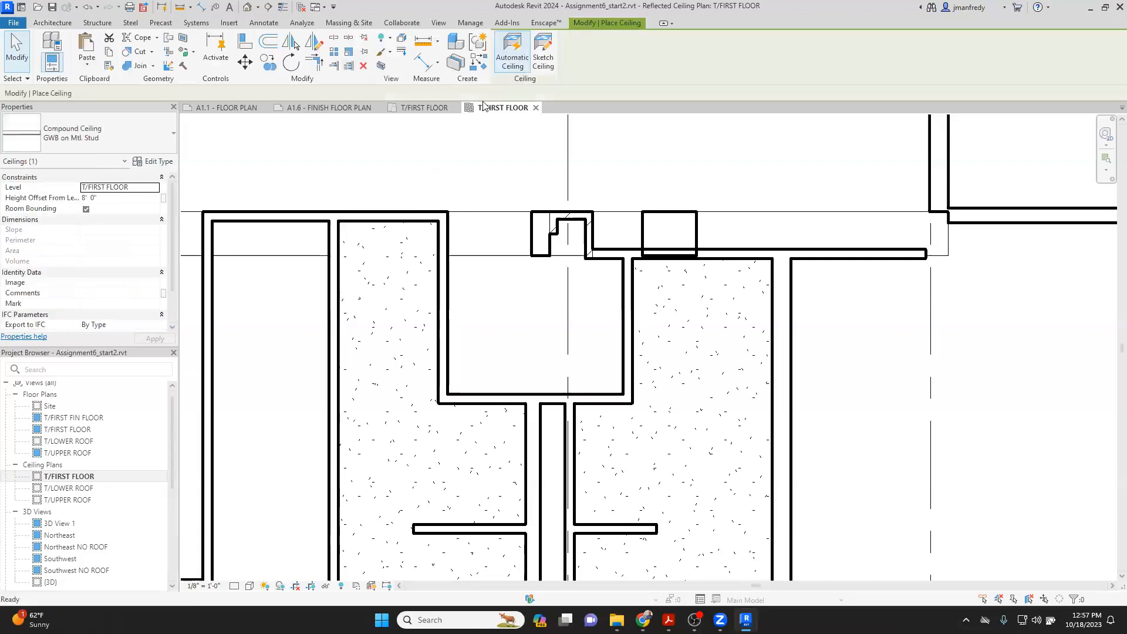
{"action": "left_click", "coordinate": [543, 58]}
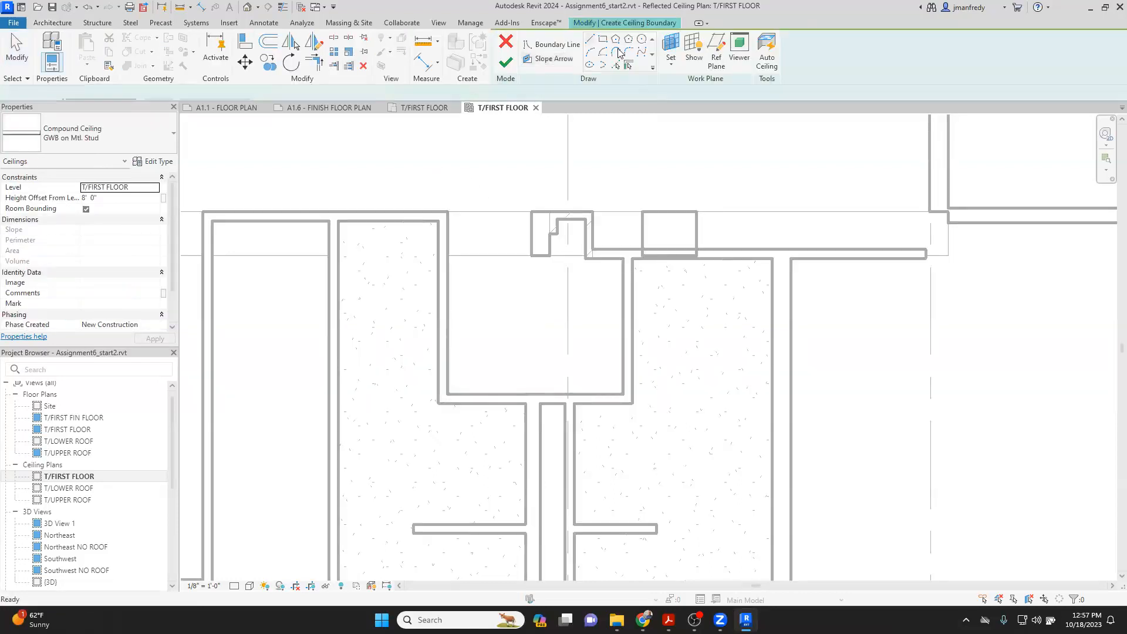
{"action": "left_click", "coordinate": [447, 257]}
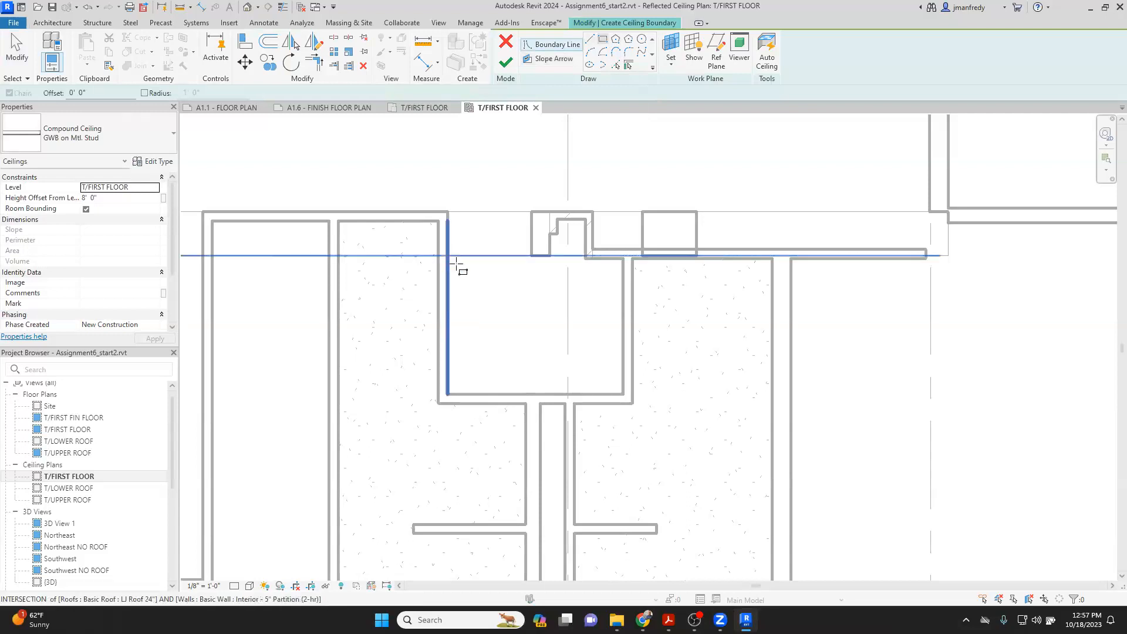
{"action": "left_click", "coordinate": [623, 393]}
{"action": "key", "text": "Escape"}
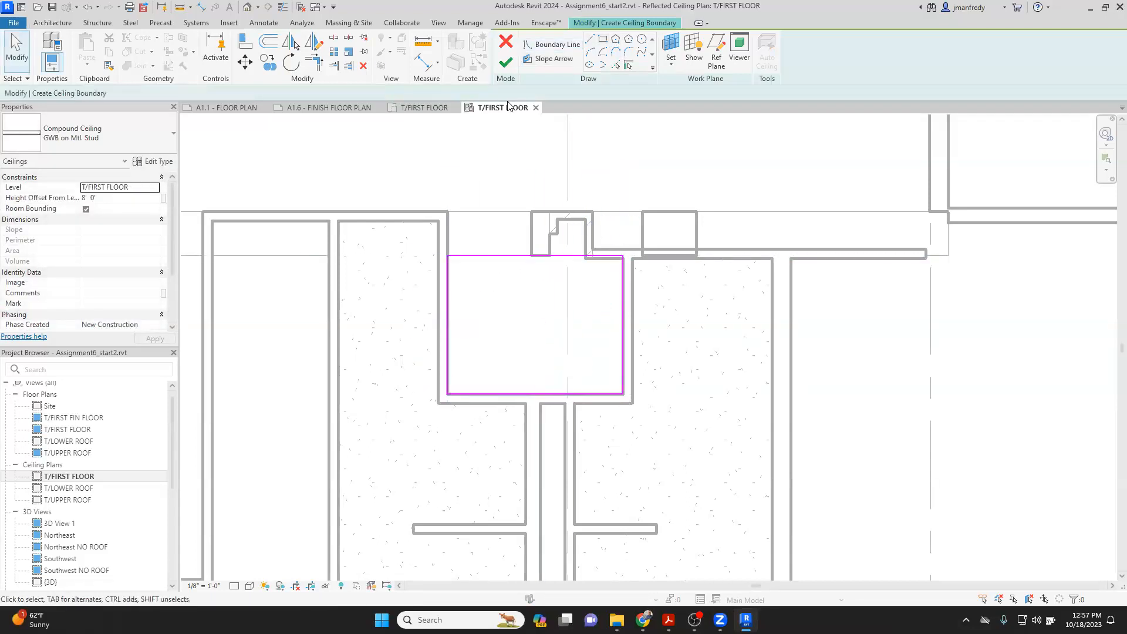
{"action": "left_click", "coordinate": [505, 62]}
{"action": "key", "text": "Escape"}
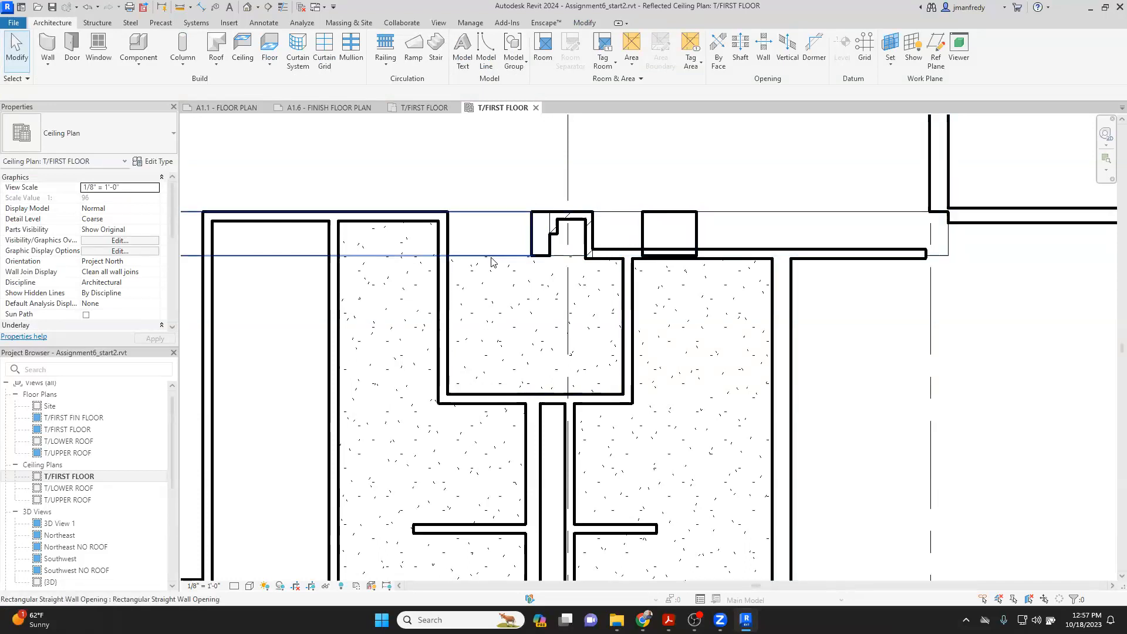
{"action": "left_click", "coordinate": [492, 263]}
{"action": "left_click", "coordinate": [108, 199]}
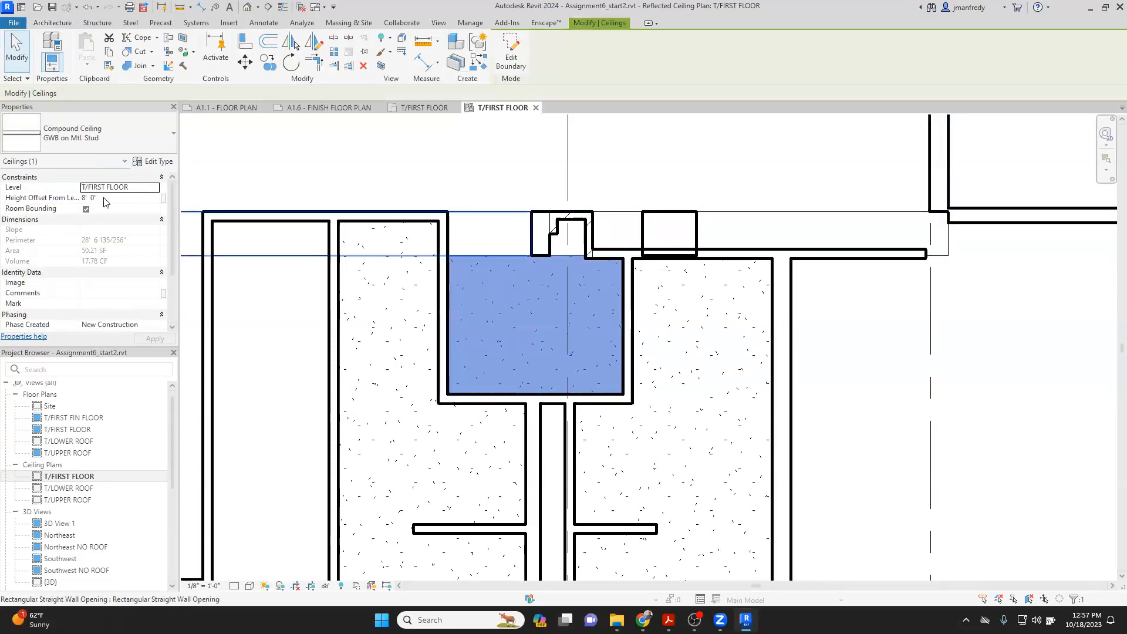
{"action": "left_click", "coordinate": [348, 194]}
{"action": "scroll", "coordinate": [424, 329], "scroll_direction": "down", "scroll_amount": 5}
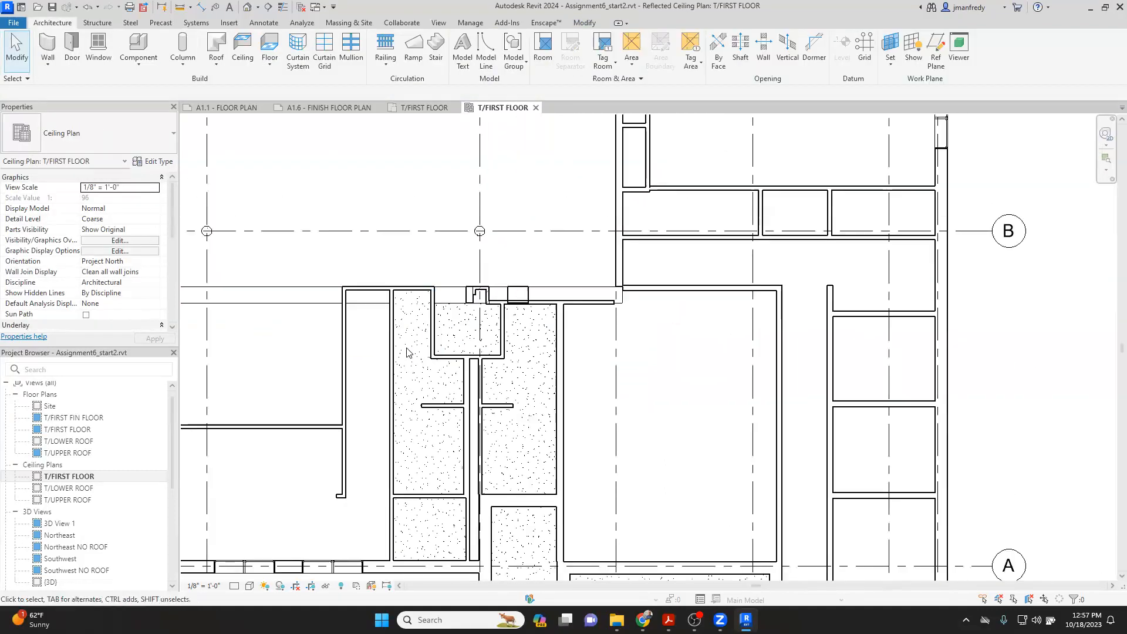
{"action": "middle_click_drag", "start_coordinate": [399, 354], "coordinate": [416, 352]}
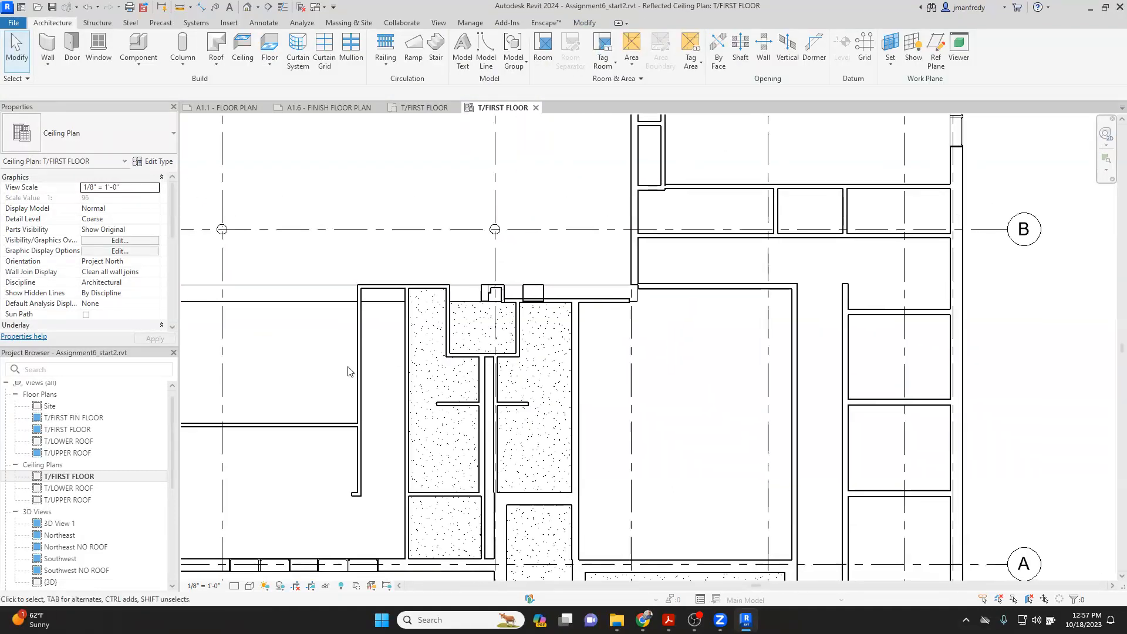
Step: Open the T/FIRST FLOOR floor plan and place a camera view looking from the open area northwest of the restrooms toward the alcove
{"action": "double_click", "coordinate": [88, 429]}
{"action": "scroll", "coordinate": [655, 397], "scroll_direction": "up", "scroll_amount": 5}
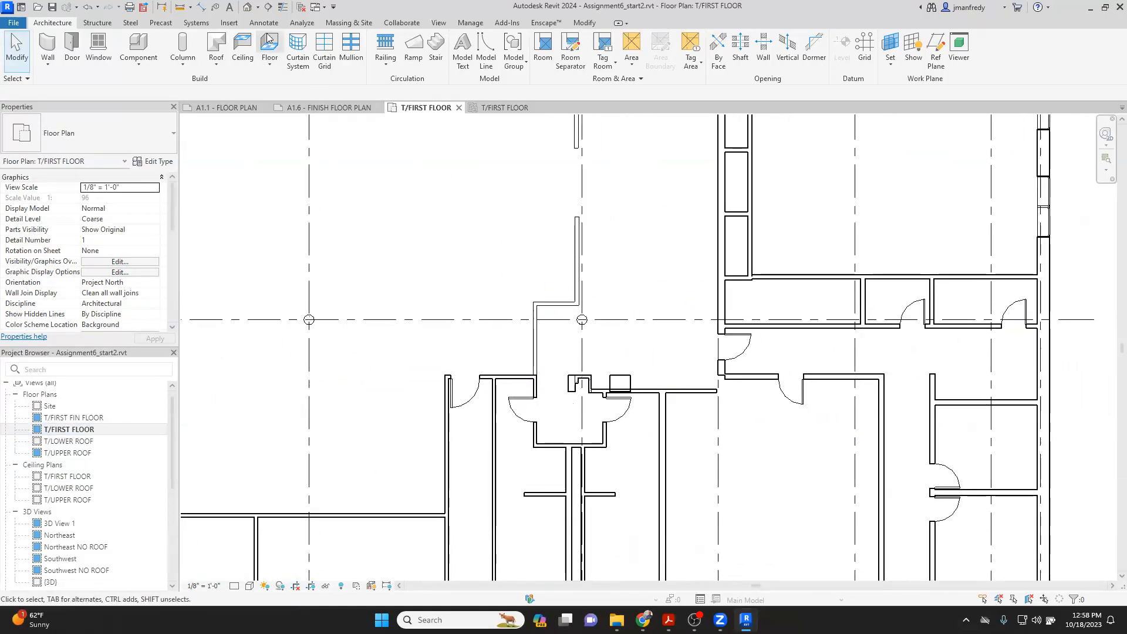
{"action": "left_click", "coordinate": [260, 9]}
{"action": "left_click", "coordinate": [274, 36]}
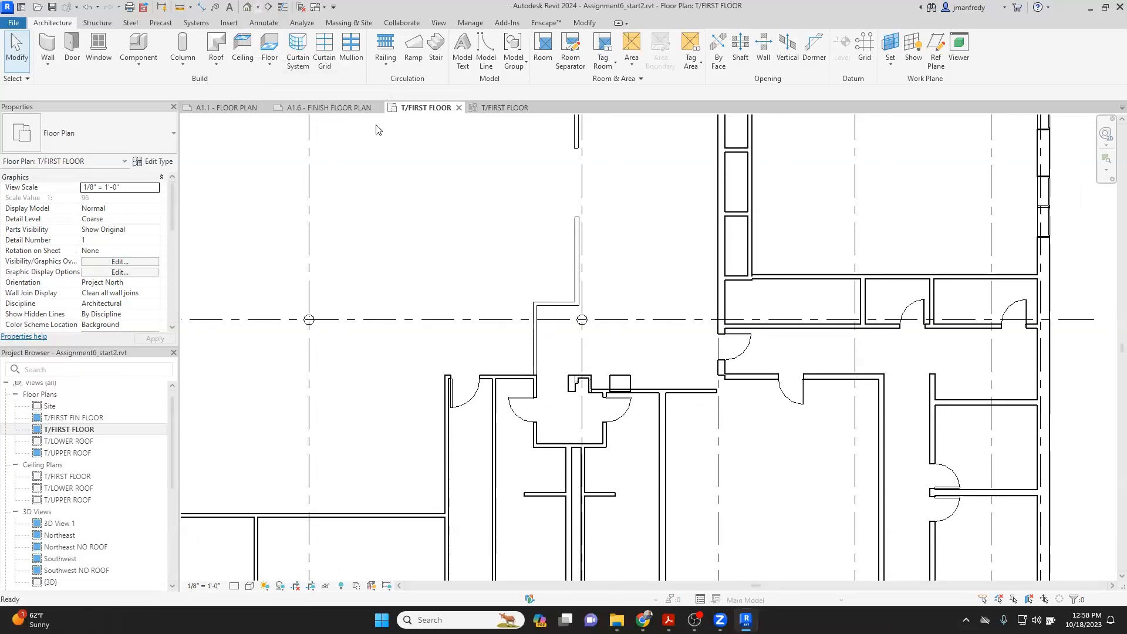
{"action": "left_click", "coordinate": [432, 235]}
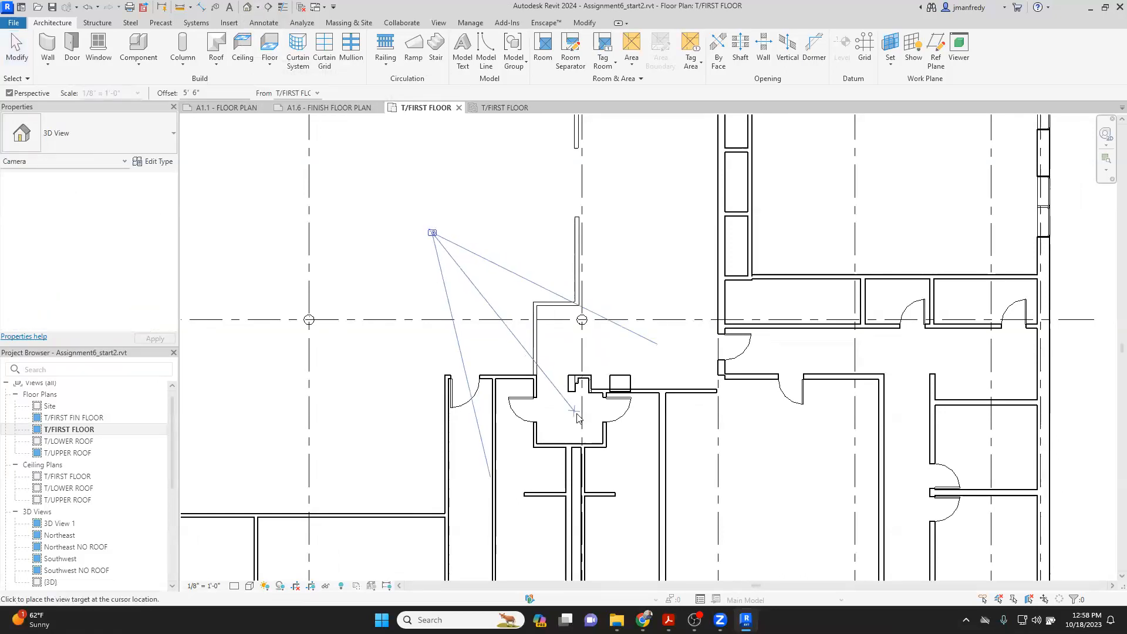
{"action": "left_click", "coordinate": [587, 446]}
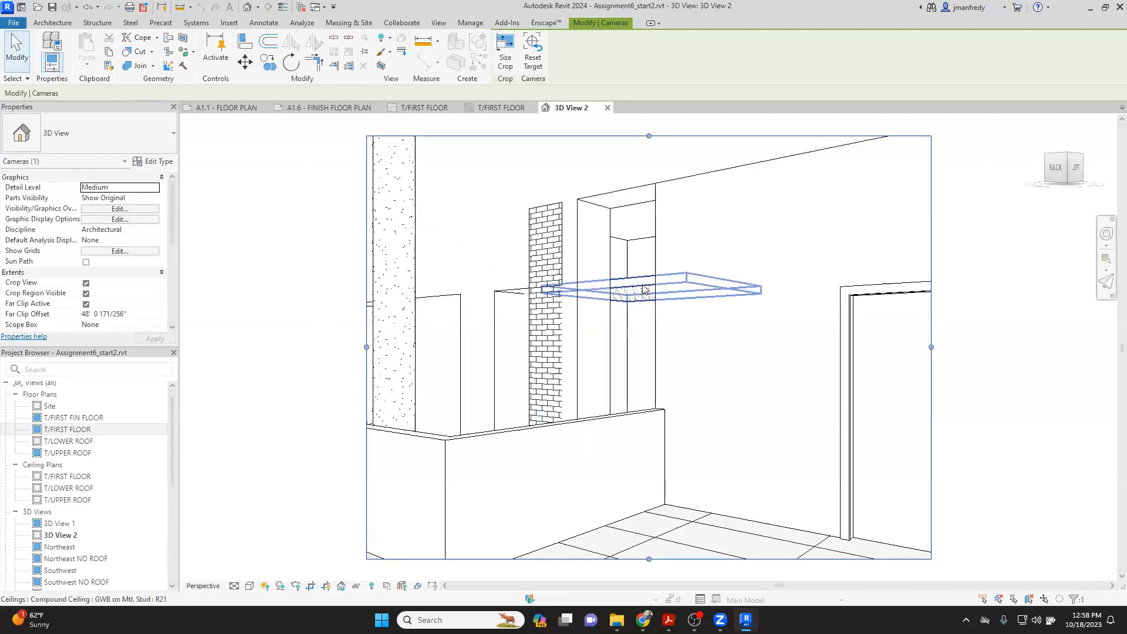
Step: Check the alcove wall opening's top offset and set the alcove ceiling's height offset to 11' 4"
{"action": "left_click", "coordinate": [644, 288]}
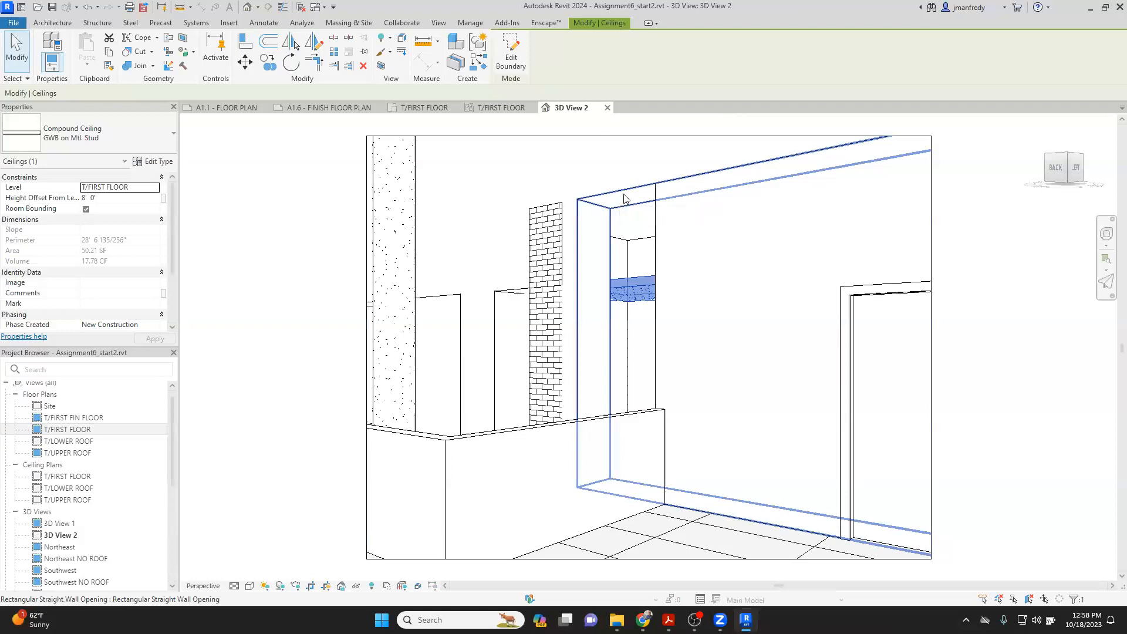
{"action": "left_click", "coordinate": [579, 249]}
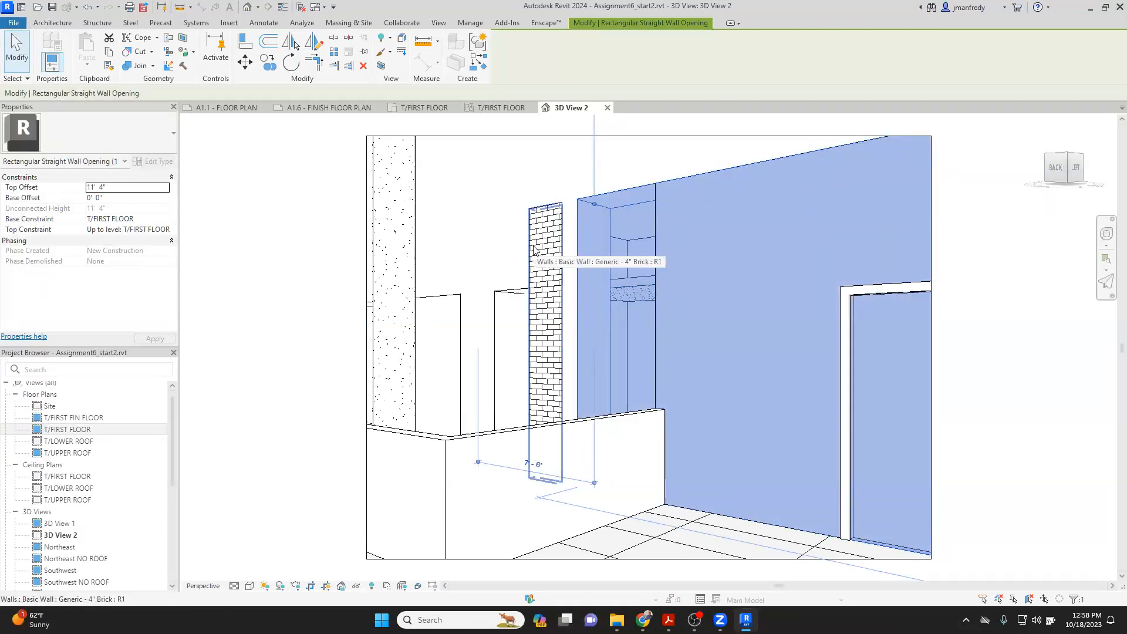
{"action": "left_click", "coordinate": [304, 290]}
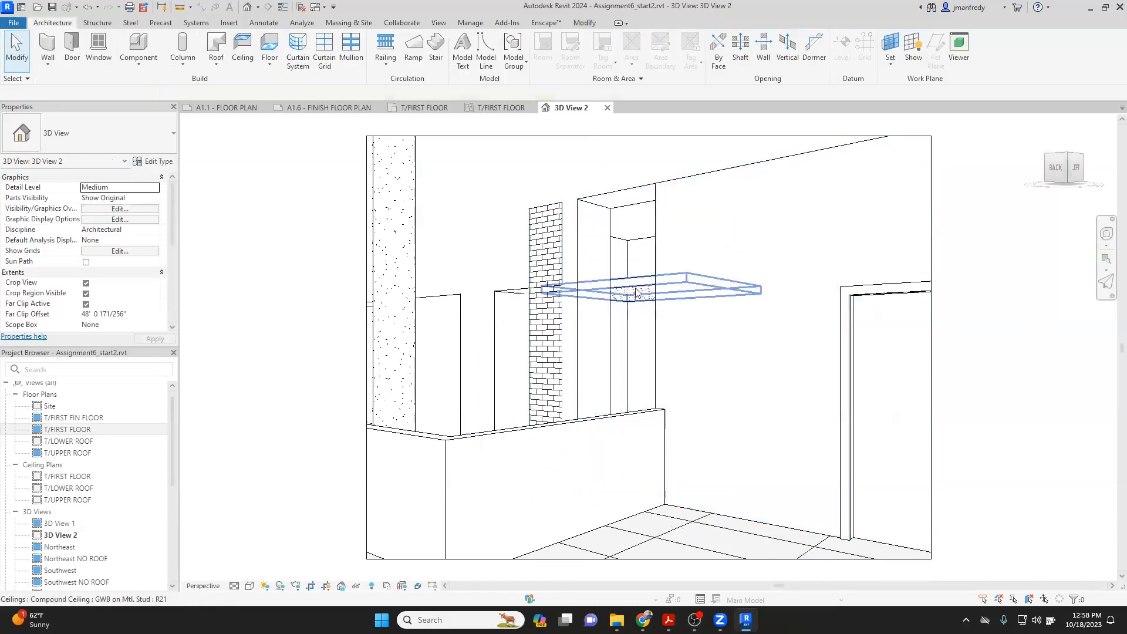
{"action": "left_click", "coordinate": [639, 286]}
{"action": "left_click", "coordinate": [117, 198]}
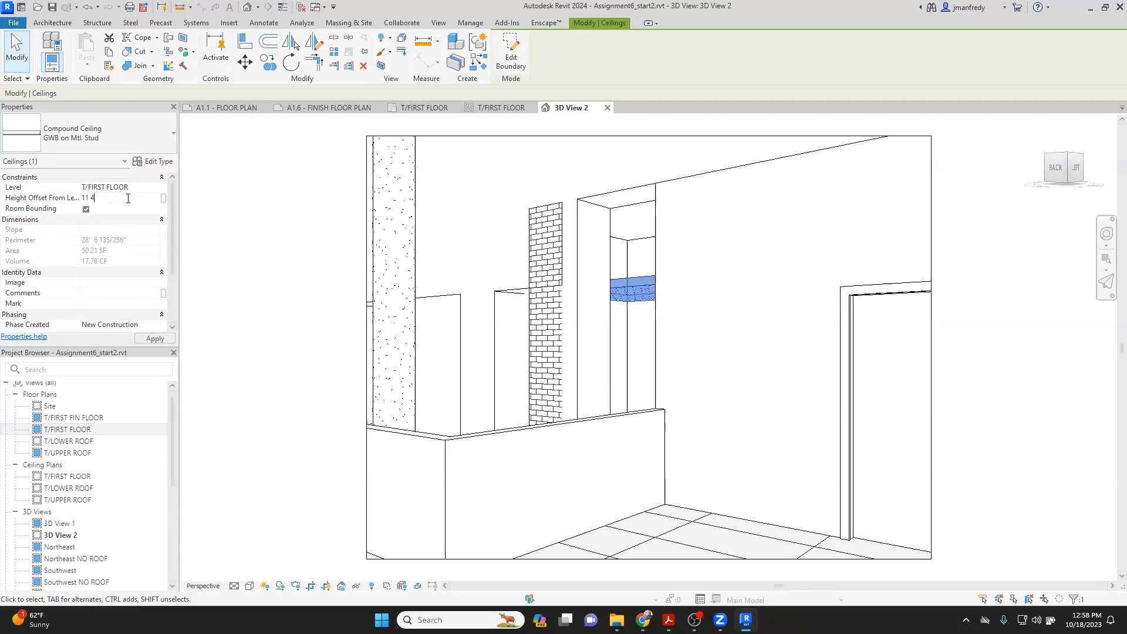
{"action": "key", "text": "Return"}
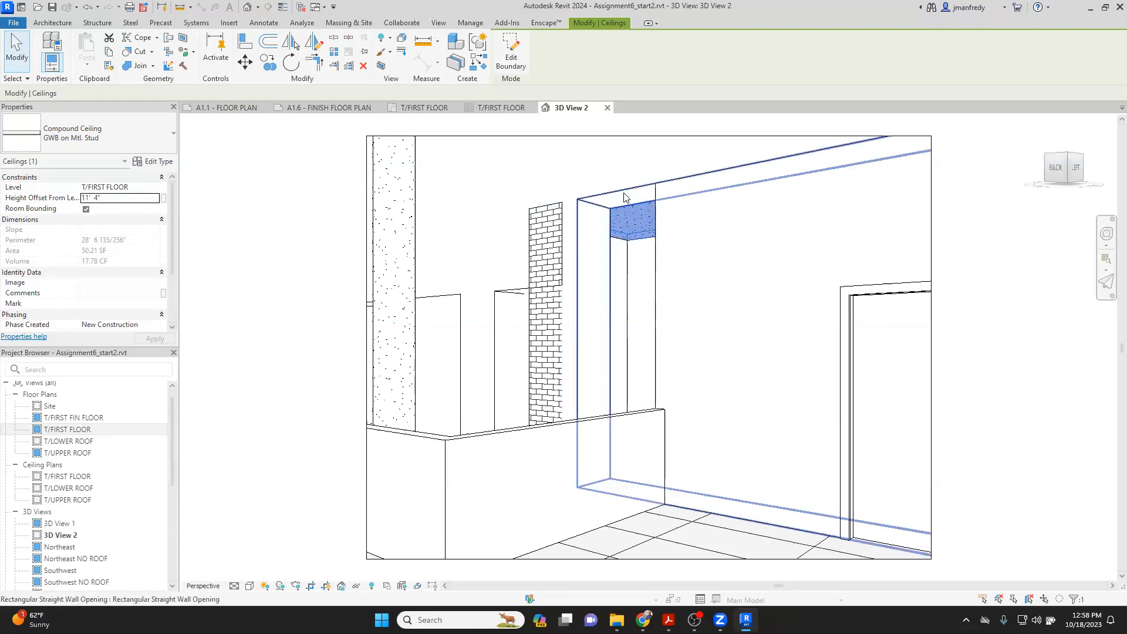
{"action": "left_click", "coordinate": [290, 264]}
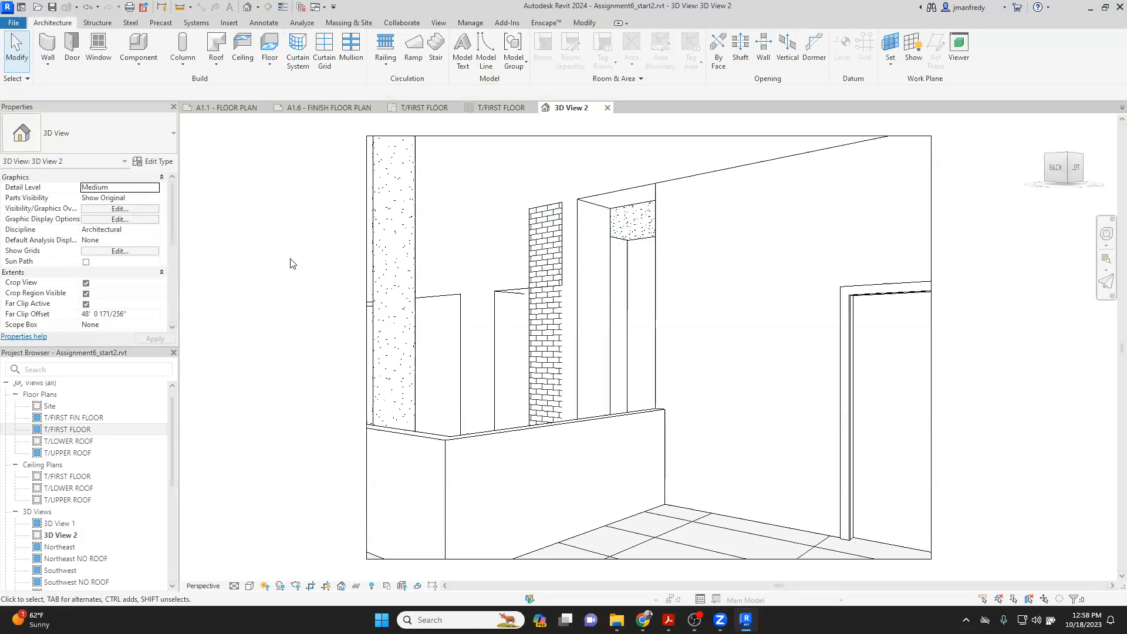
Step: Leave the camera view and reopen the T/FIRST FLOOR ceiling plan
{"action": "scroll", "coordinate": [290, 264], "scroll_direction": "down", "scroll_amount": 2}
{"action": "scroll", "coordinate": [290, 264], "scroll_direction": "down", "scroll_amount": 1}
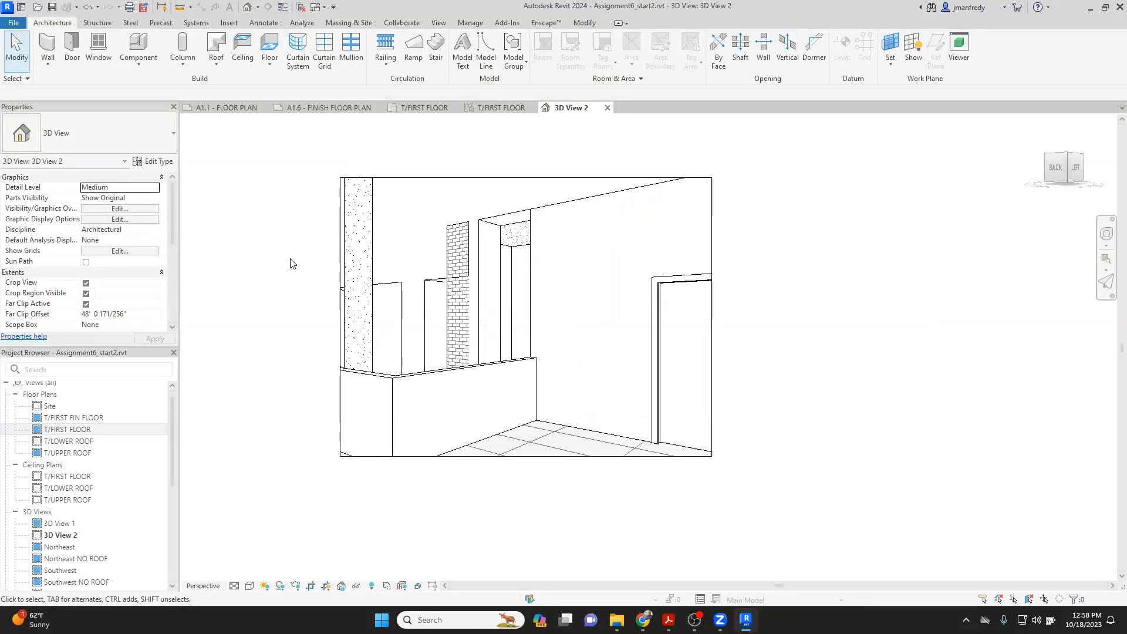
{"action": "double_click", "coordinate": [68, 429]}
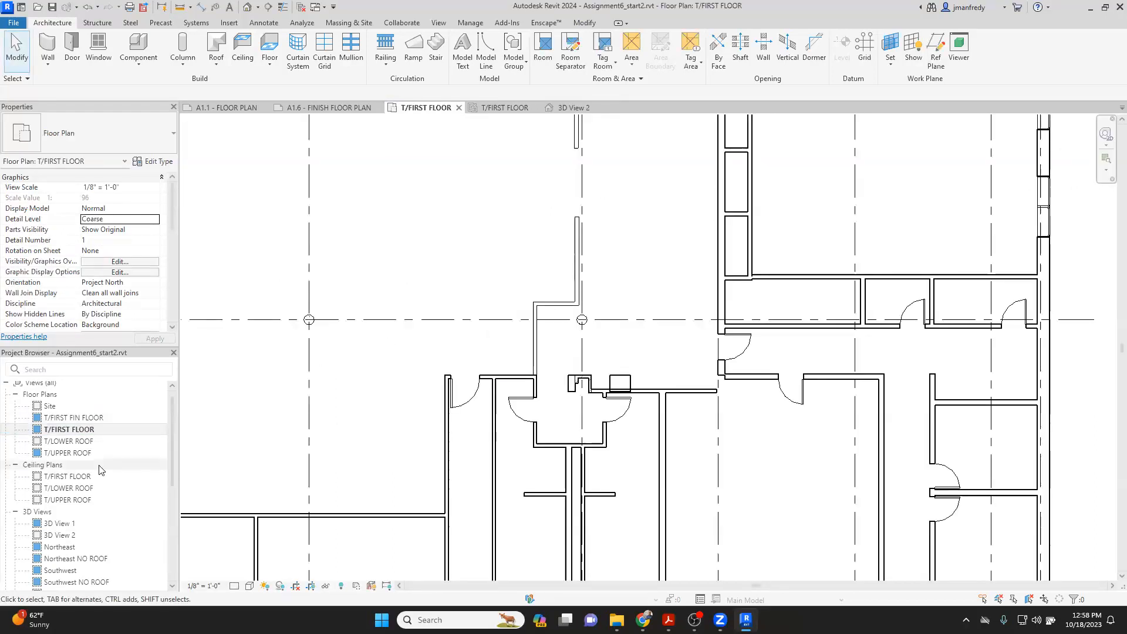
{"action": "double_click", "coordinate": [68, 476]}
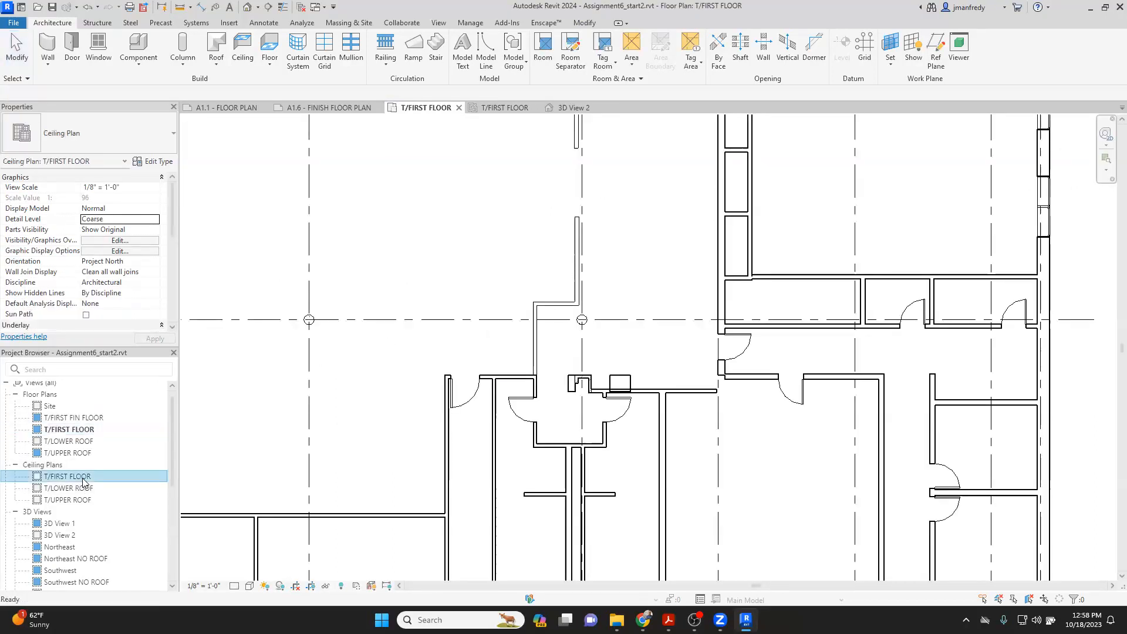
Step: Check the extent of the long wall opening along the open area's south side, then clear the selection
{"action": "scroll", "coordinate": [477, 310], "scroll_direction": "up", "scroll_amount": 4}
{"action": "scroll", "coordinate": [476, 305], "scroll_direction": "up", "scroll_amount": 1}
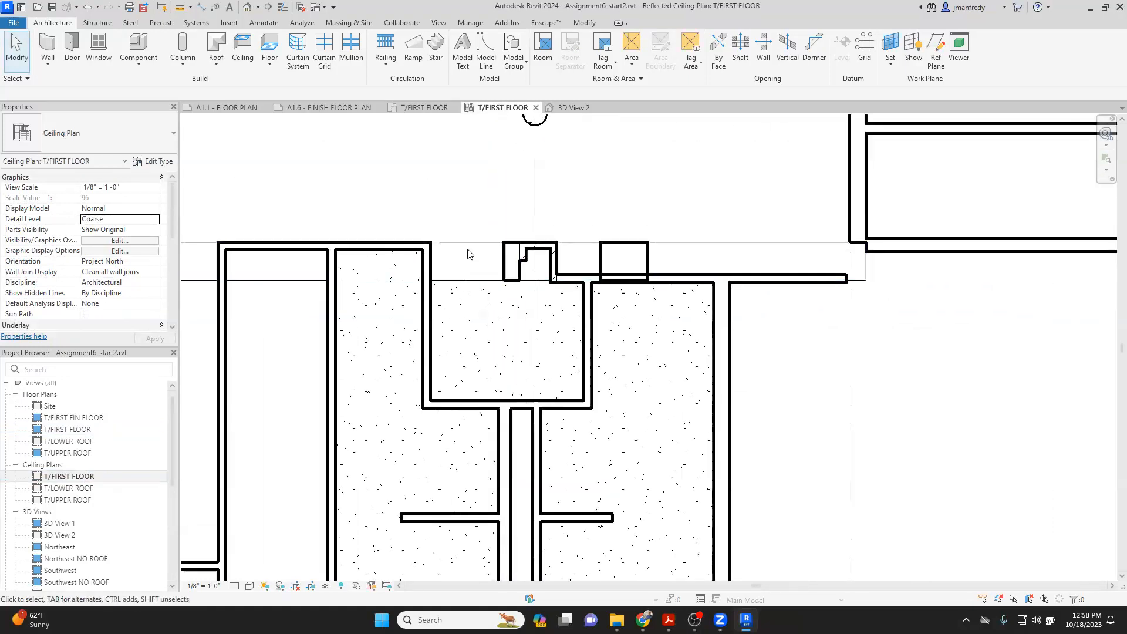
{"action": "left_click", "coordinate": [491, 272]}
{"action": "scroll", "coordinate": [490, 272], "scroll_direction": "down", "scroll_amount": 3}
{"action": "scroll", "coordinate": [491, 273], "scroll_direction": "down", "scroll_amount": 4}
{"action": "middle_click_drag", "start_coordinate": [334, 305], "coordinate": [689, 306]}
{"action": "middle_click_drag", "start_coordinate": [591, 318], "coordinate": [658, 324]}
{"action": "scroll", "coordinate": [544, 320], "scroll_direction": "up", "scroll_amount": 1}
{"action": "scroll", "coordinate": [545, 325], "scroll_direction": "up", "scroll_amount": 2}
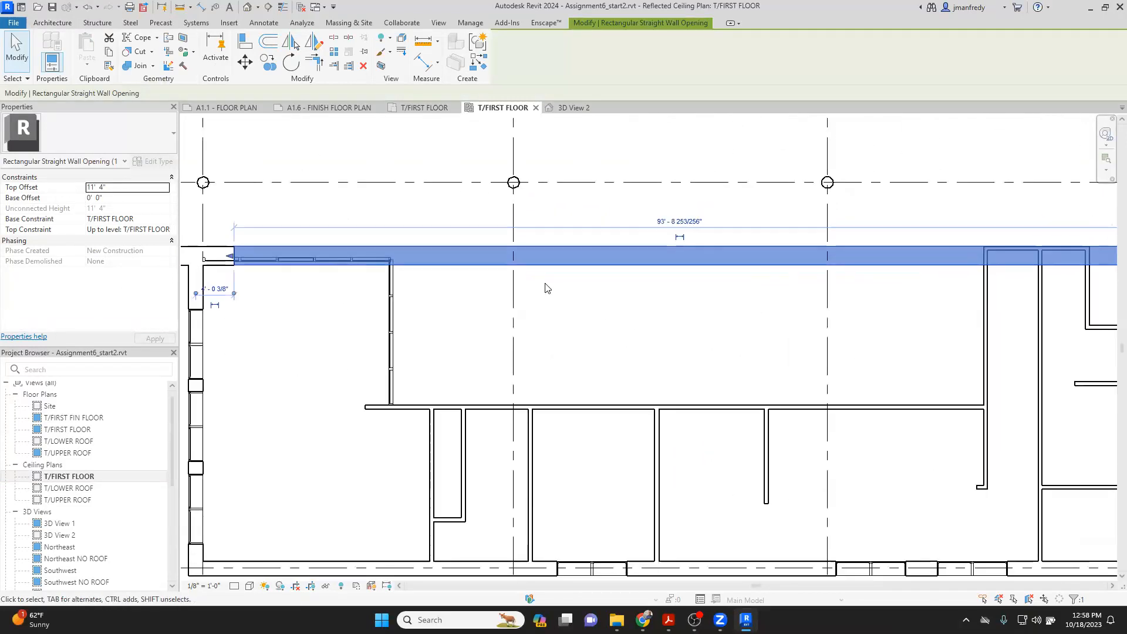
{"action": "key", "text": "Escape"}
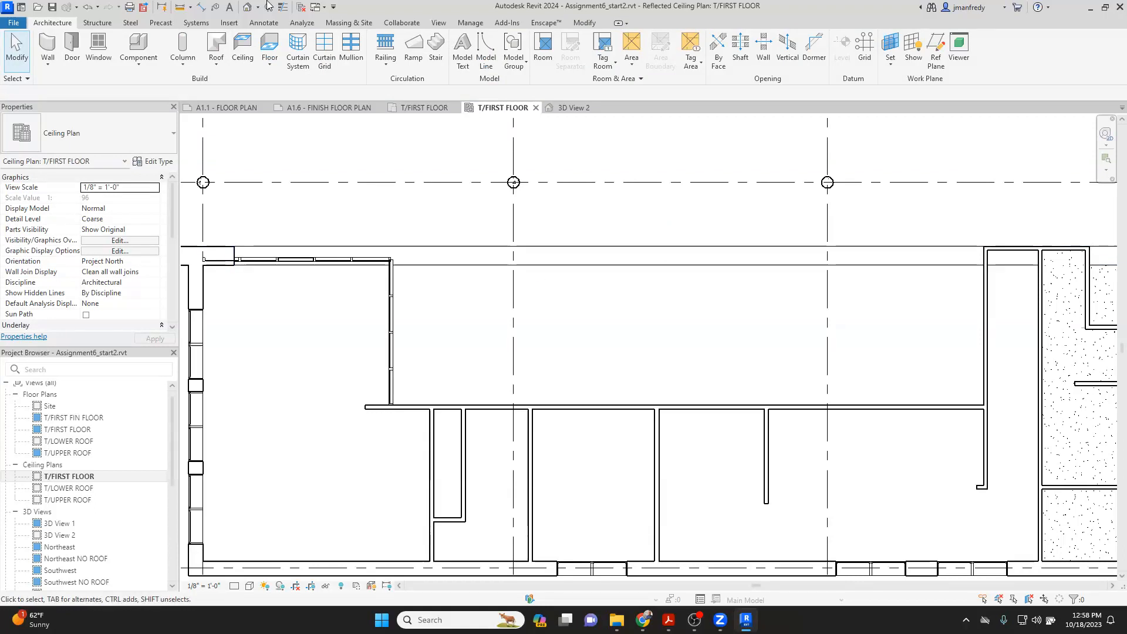
Step: Open the default 3D view and inspect the exterior wall above the long opening beside the open area
{"action": "left_click", "coordinate": [246, 9]}
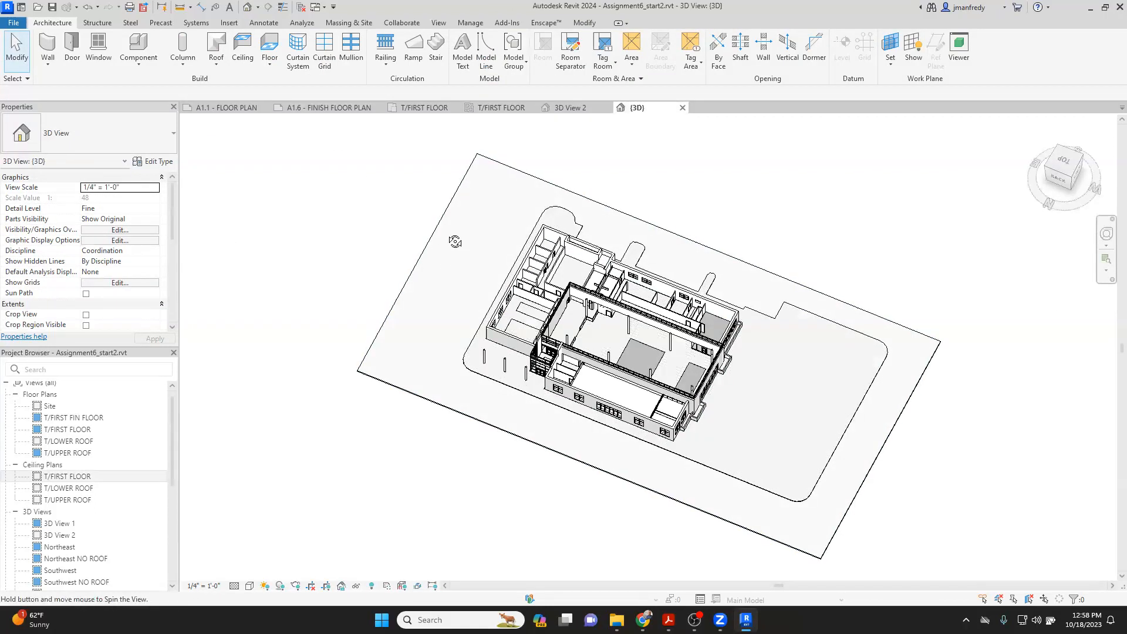
{"action": "scroll", "coordinate": [638, 327], "scroll_direction": "up", "scroll_amount": 6}
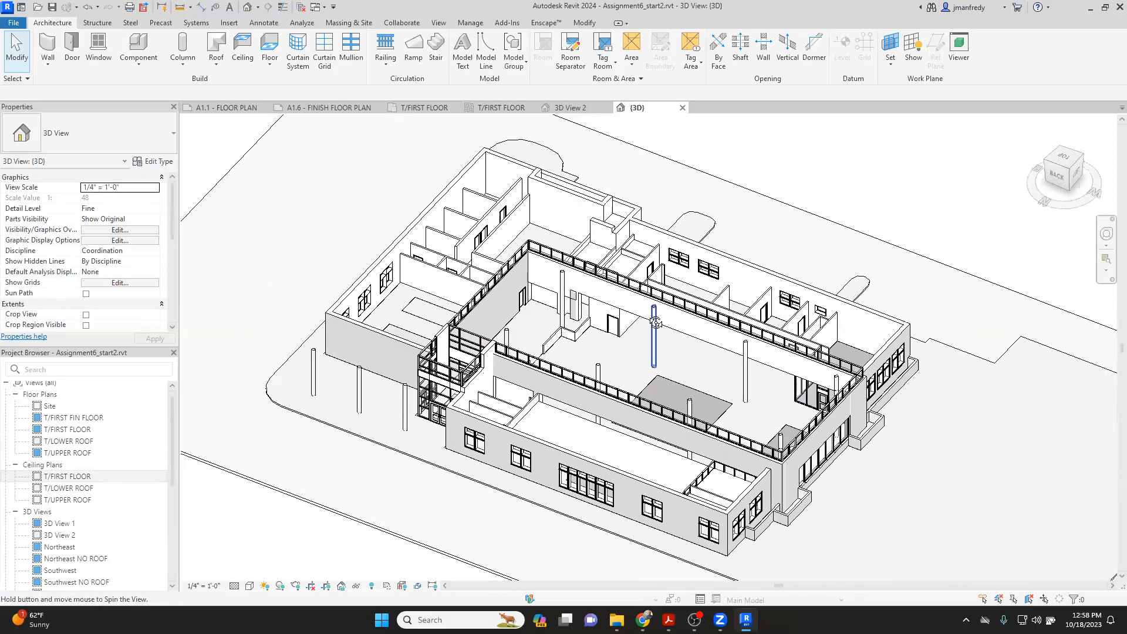
{"action": "scroll", "coordinate": [638, 327], "scroll_direction": "up", "scroll_amount": 3}
{"action": "left_click", "coordinate": [632, 331]}
{"action": "middle_click_drag", "start_coordinate": [621, 328], "coordinate": [568, 305], "text": "shift"}
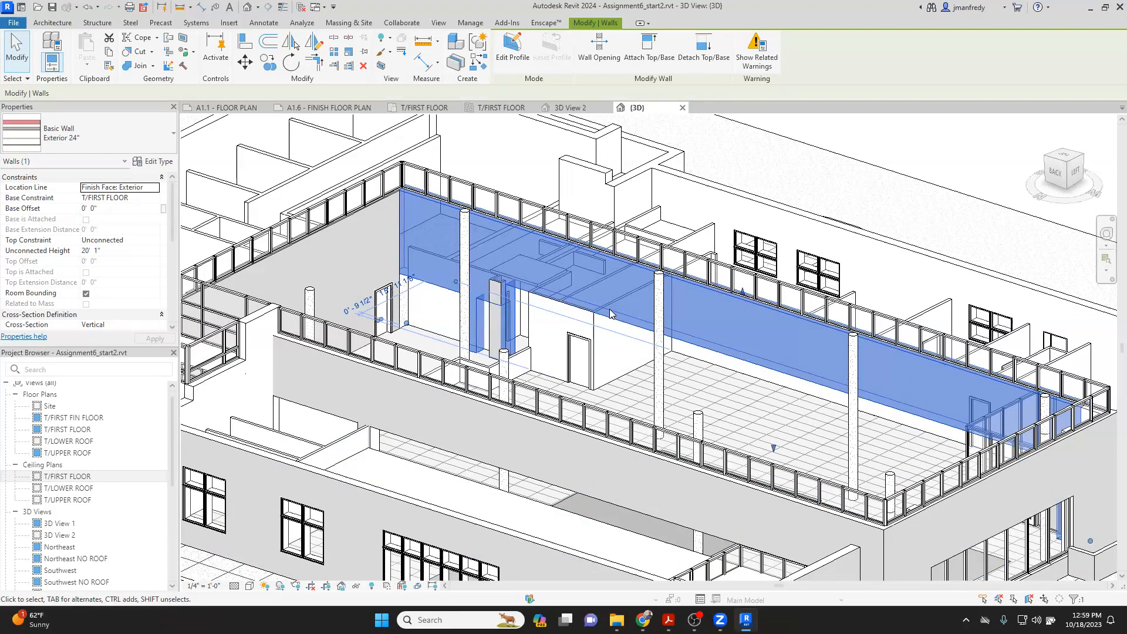
{"action": "key", "text": "Escape"}
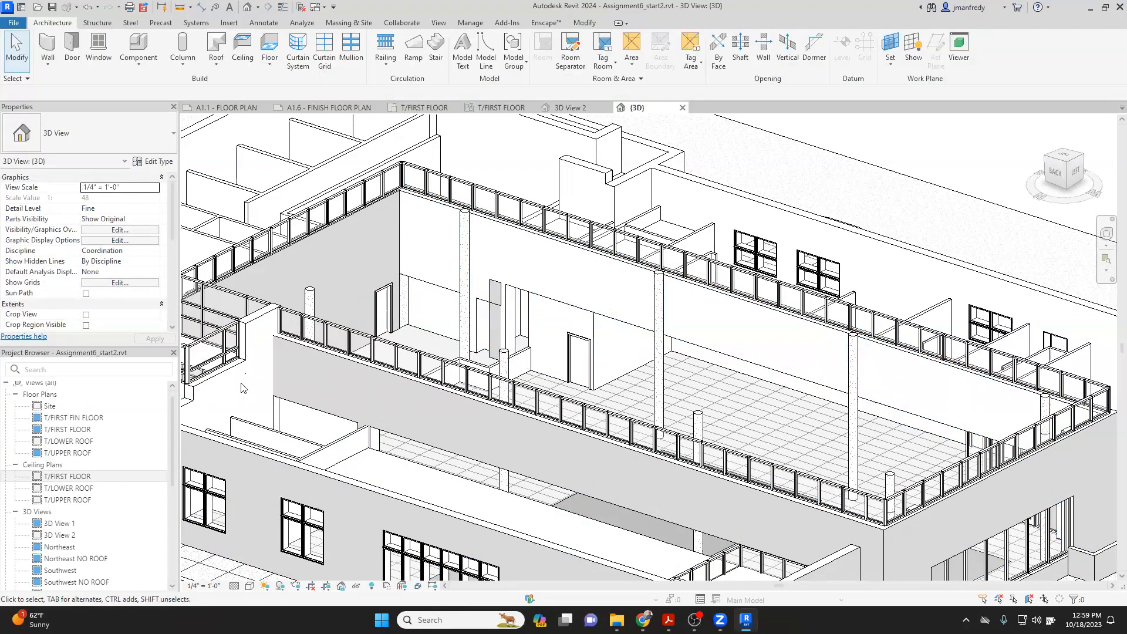
Step: Reopen the T/FIRST FLOOR ceiling plan and paint the south wall opening's underside with the JM Gypsum Wall Board Ceiling material
{"action": "double_click", "coordinate": [65, 476]}
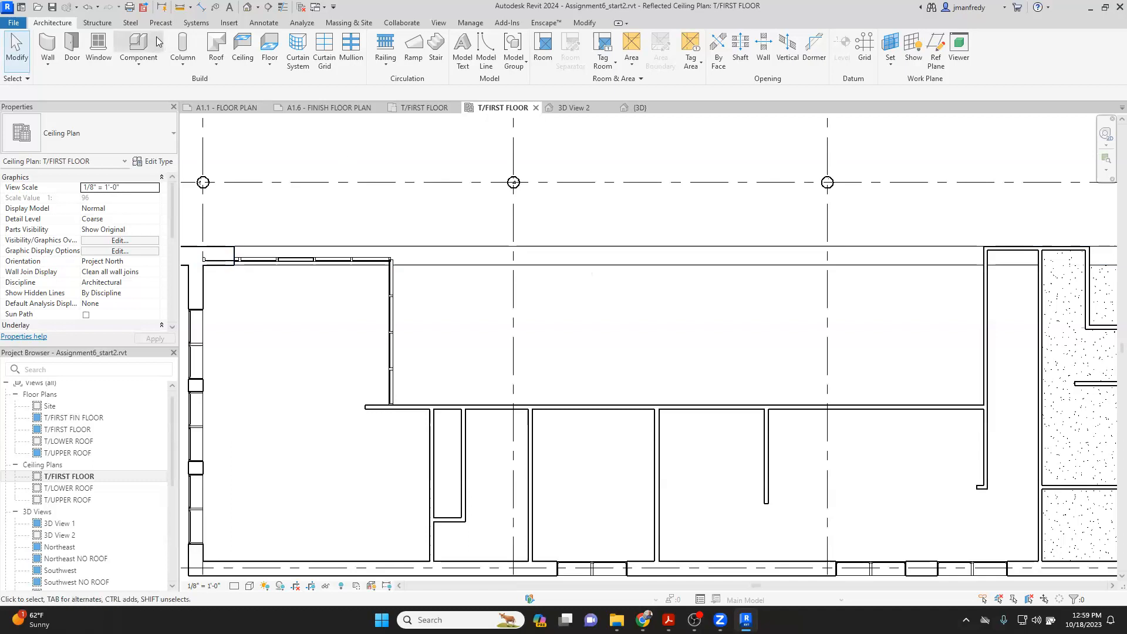
{"action": "left_click", "coordinate": [577, 23]}
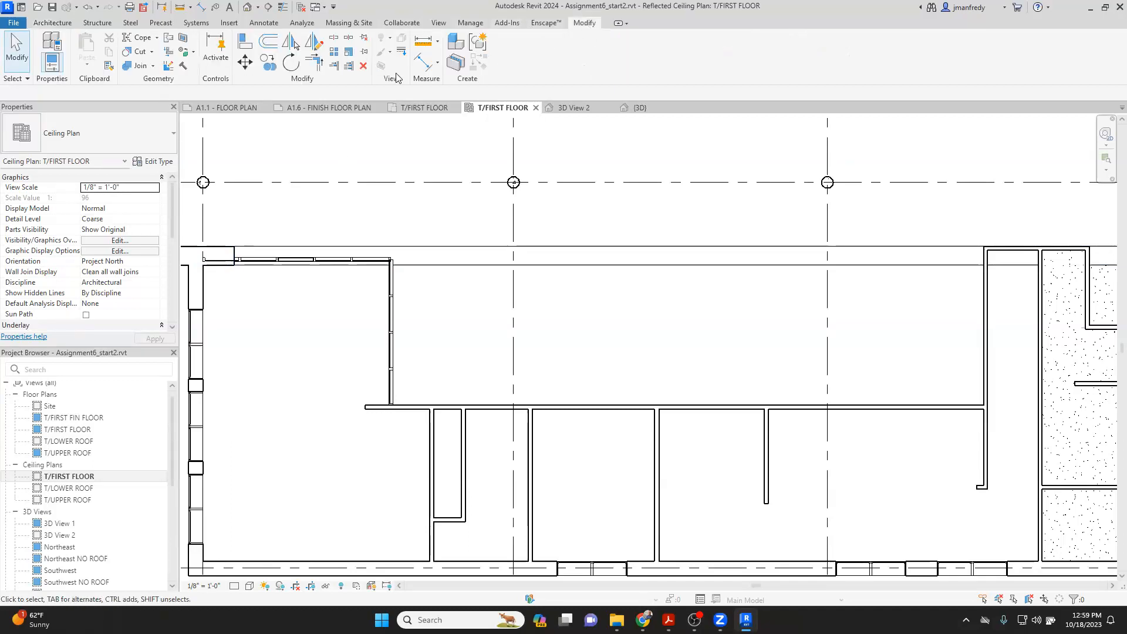
{"action": "left_click", "coordinate": [193, 52]}
{"action": "left_click", "coordinate": [207, 73]}
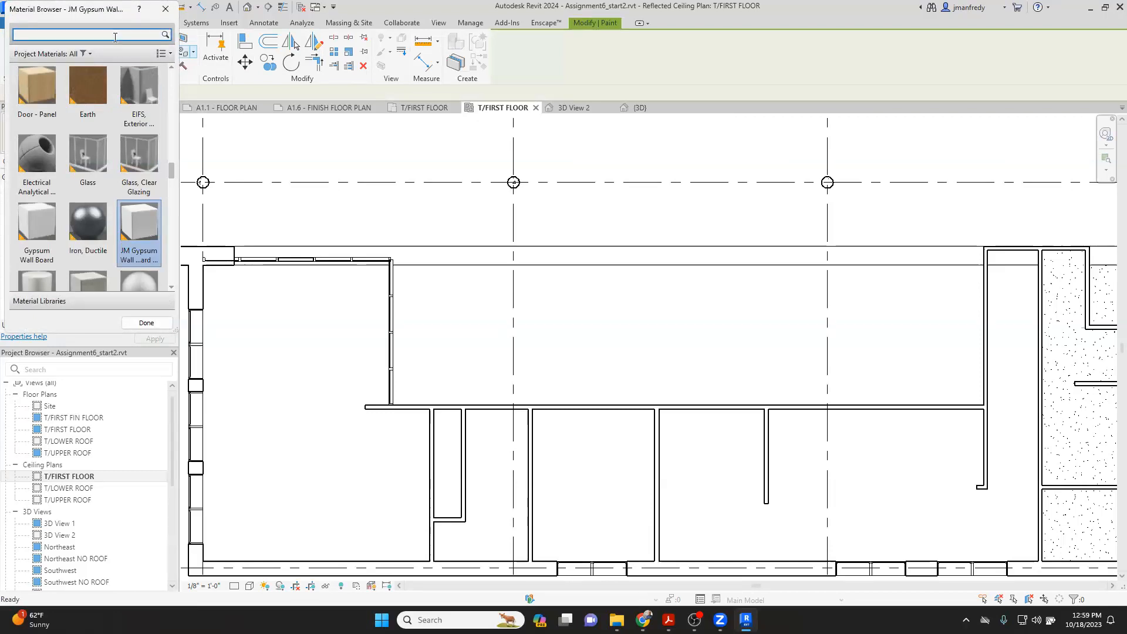
{"action": "type", "text": "k,"}
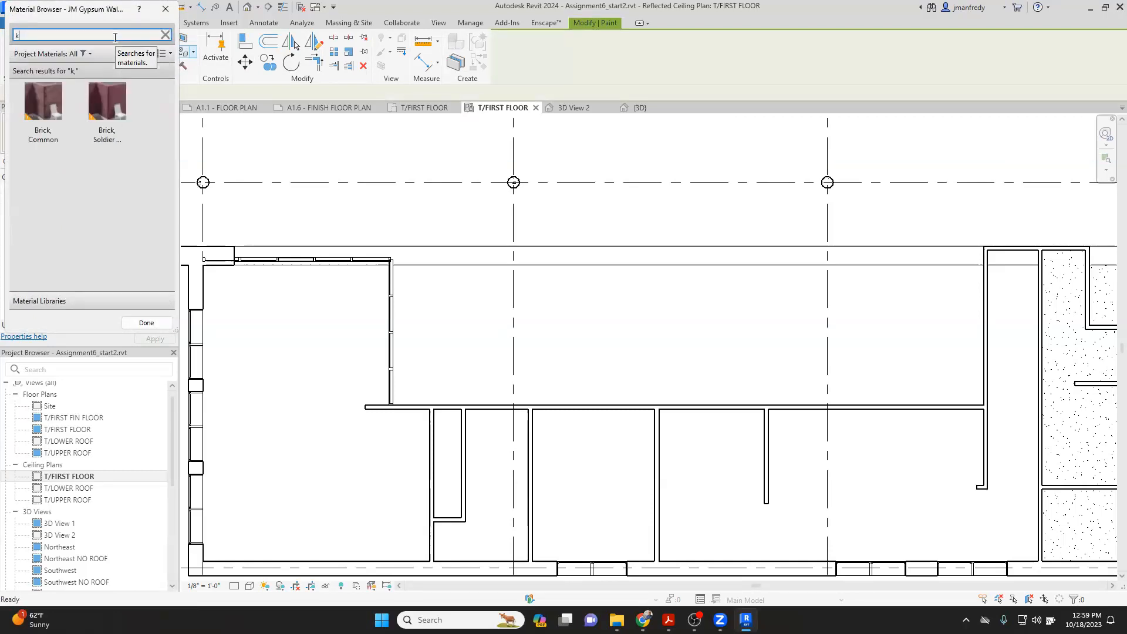
{"action": "key", "text": "BackSpace"}
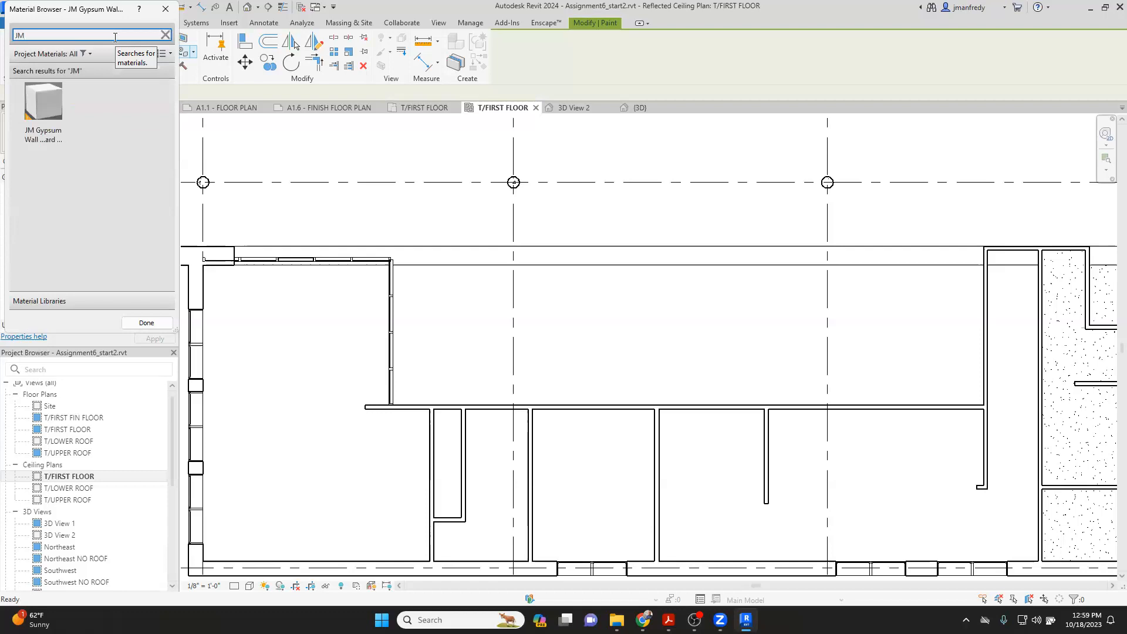
{"action": "left_click", "coordinate": [47, 114]}
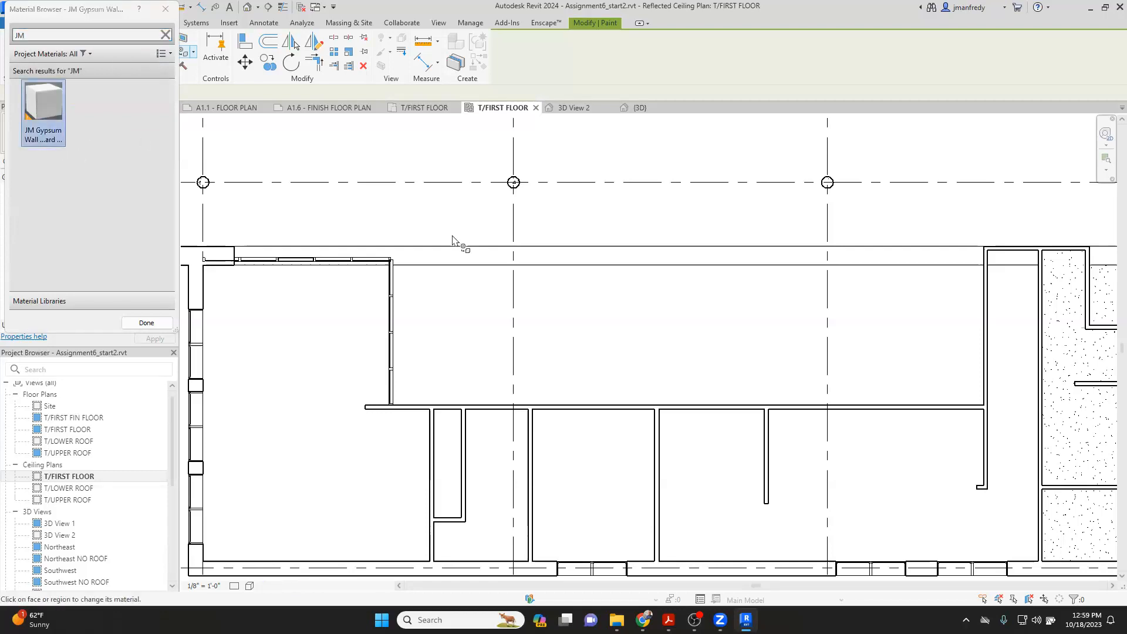
{"action": "left_click", "coordinate": [448, 260]}
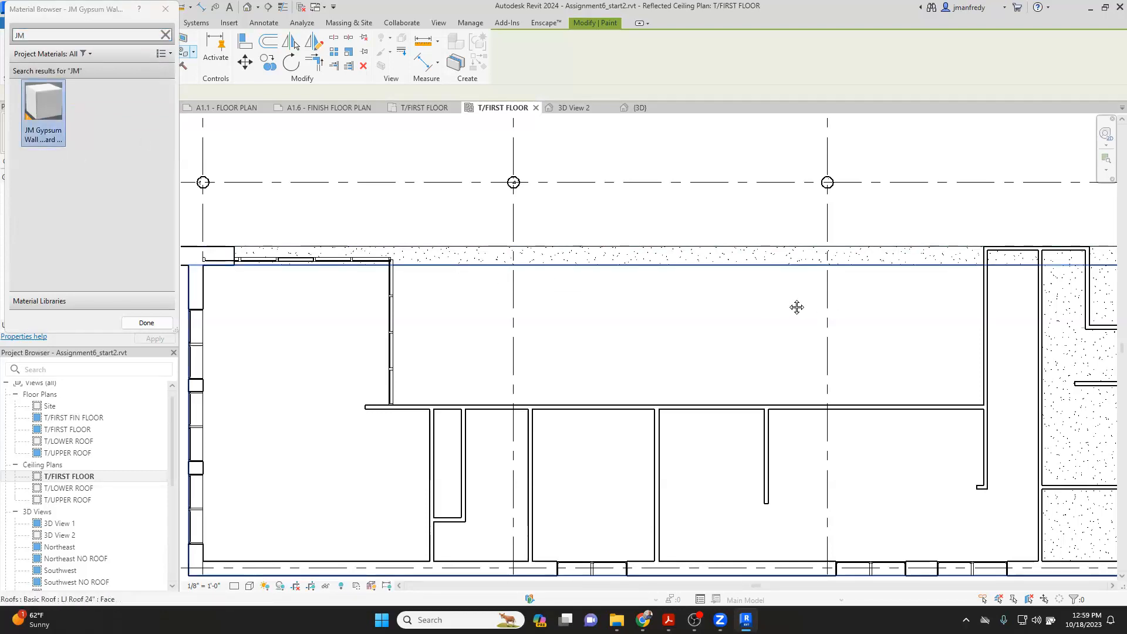
Step: Paint the underside of the north wall opening with the same JM Gypsum Wall Board Ceiling material and finish painting
{"action": "middle_click_drag", "start_coordinate": [795, 307], "coordinate": [517, 291]}
{"action": "middle_click_drag", "start_coordinate": [696, 282], "coordinate": [518, 283]}
{"action": "scroll", "coordinate": [700, 242], "scroll_direction": "up", "scroll_amount": 2}
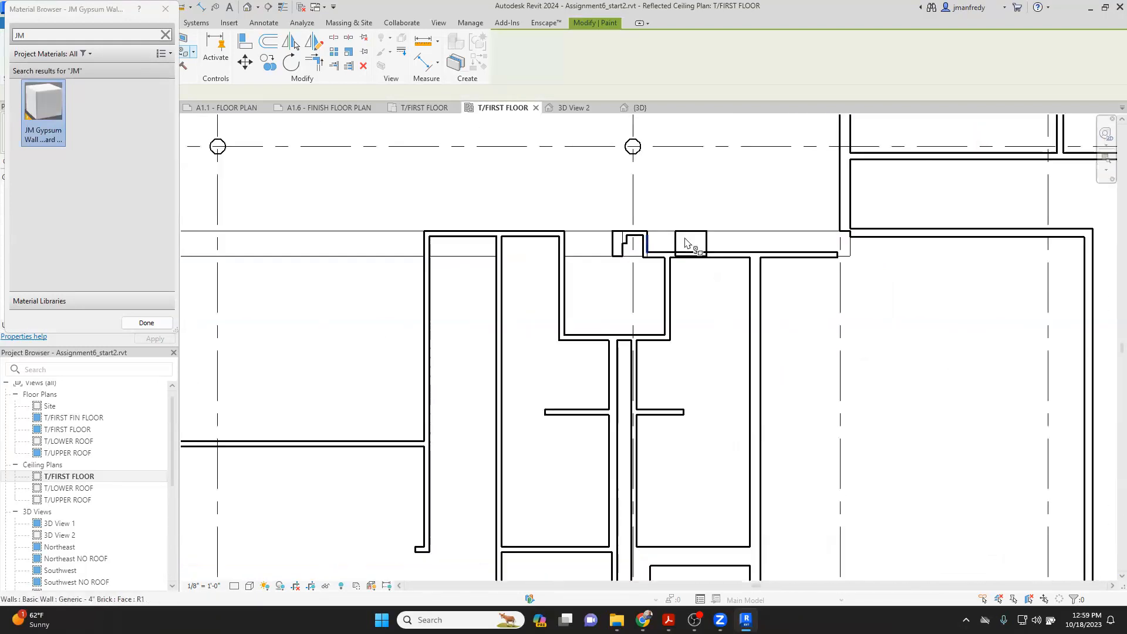
{"action": "scroll", "coordinate": [752, 251], "scroll_direction": "down", "scroll_amount": 3}
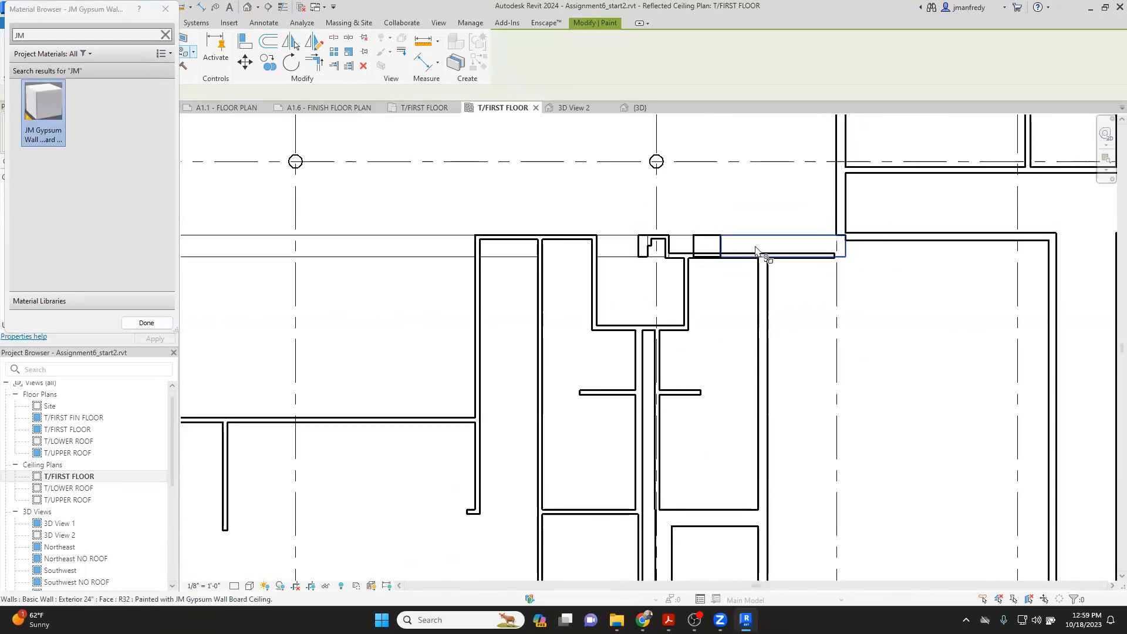
{"action": "middle_click_drag", "start_coordinate": [378, 161], "coordinate": [662, 339]}
{"action": "middle_click_drag", "start_coordinate": [510, 296], "coordinate": [503, 402]}
{"action": "scroll", "coordinate": [509, 250], "scroll_direction": "up", "scroll_amount": 2}
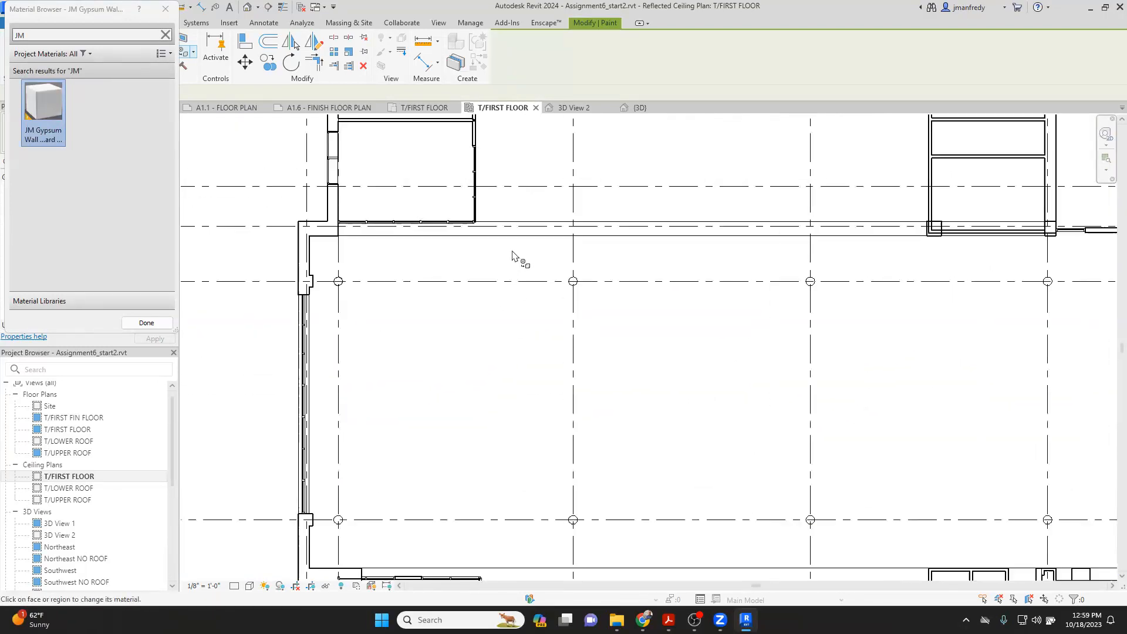
{"action": "scroll", "coordinate": [515, 230], "scroll_direction": "up", "scroll_amount": 2}
{"action": "left_click", "coordinate": [516, 241]}
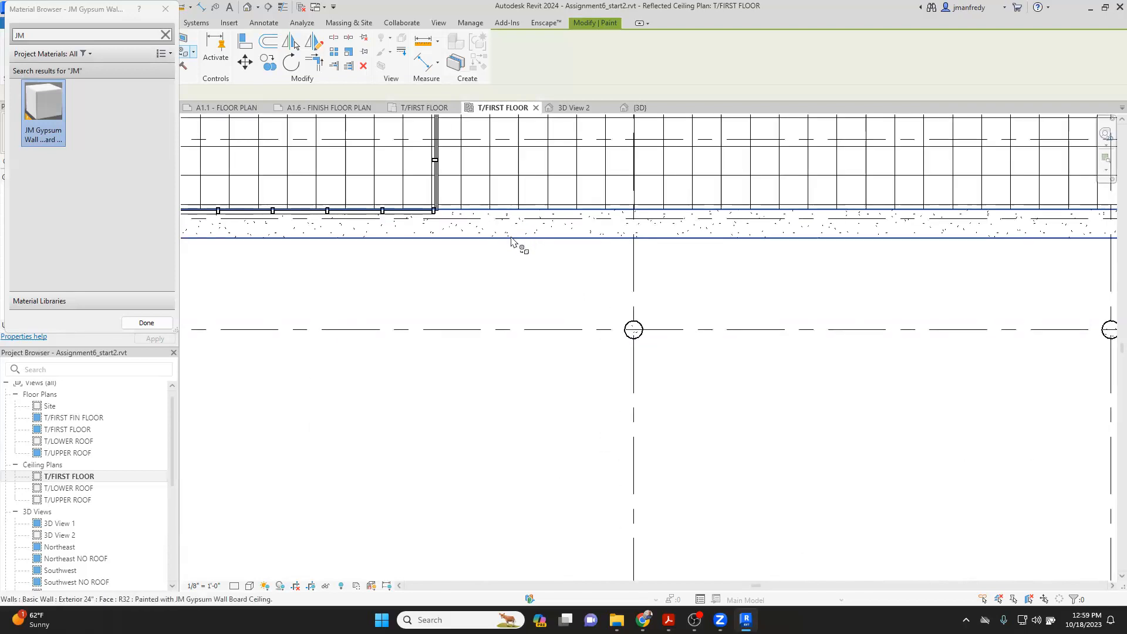
{"action": "key", "text": "Escape"}
Step: Review the drawing set's ceiling plan around the open-to-above area, marking the north GYP. BRD. note and the northeast F8 room, then return to Revit
{"action": "scroll", "coordinate": [495, 255], "scroll_direction": "down", "scroll_amount": 2}
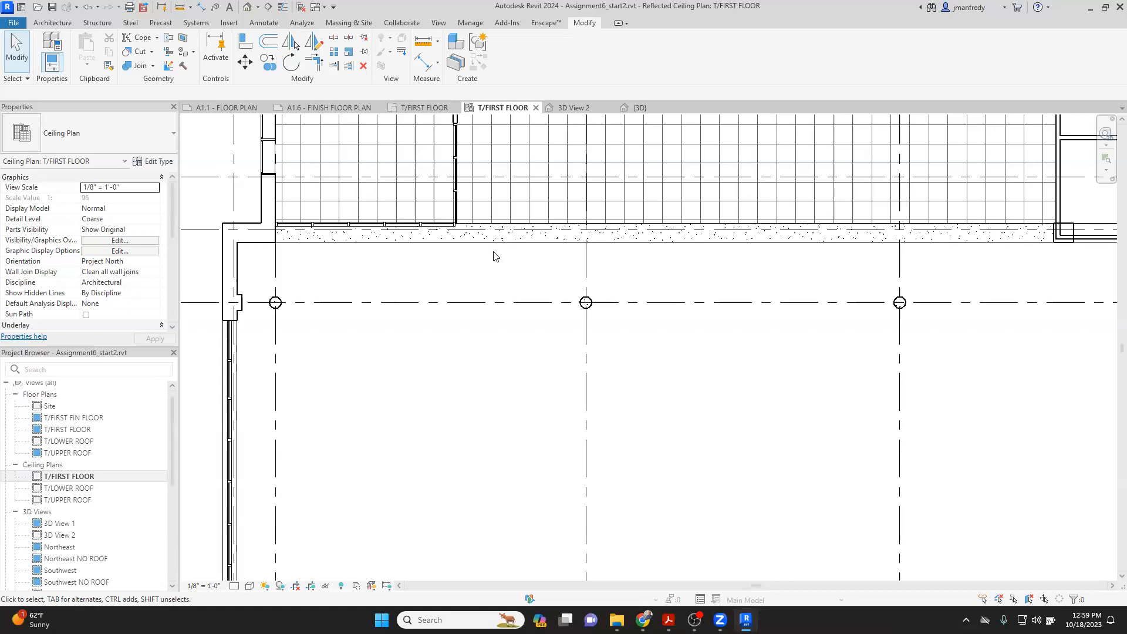
{"action": "scroll", "coordinate": [495, 255], "scroll_direction": "down", "scroll_amount": 1}
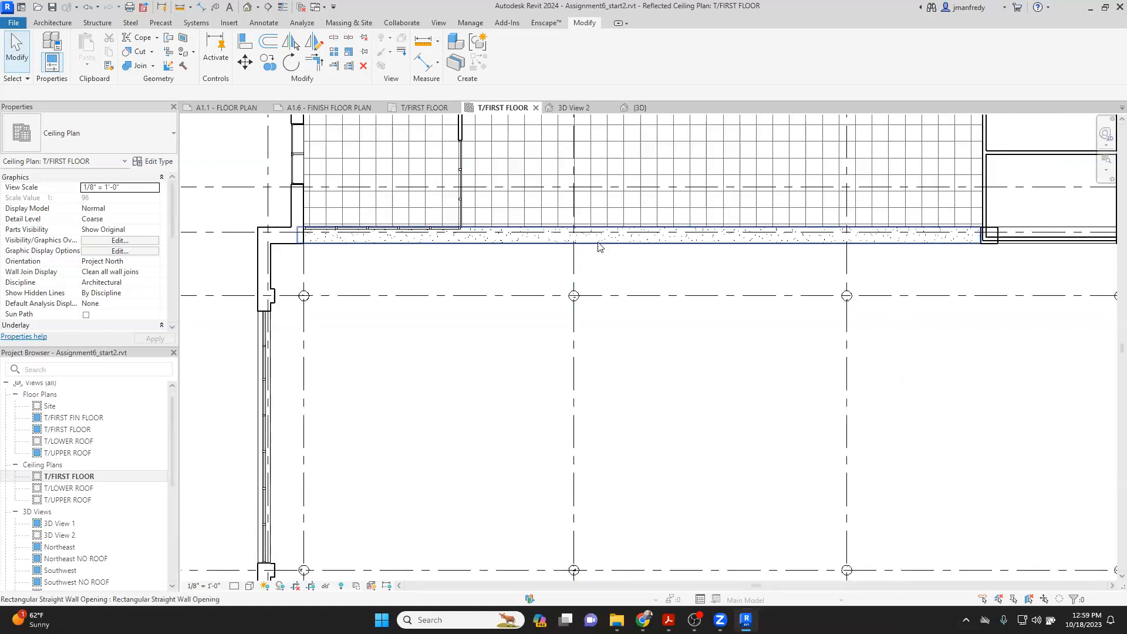
{"action": "middle_click_drag", "start_coordinate": [543, 329], "coordinate": [491, 279]}
{"action": "scroll", "coordinate": [491, 279], "scroll_direction": "down", "scroll_amount": 1}
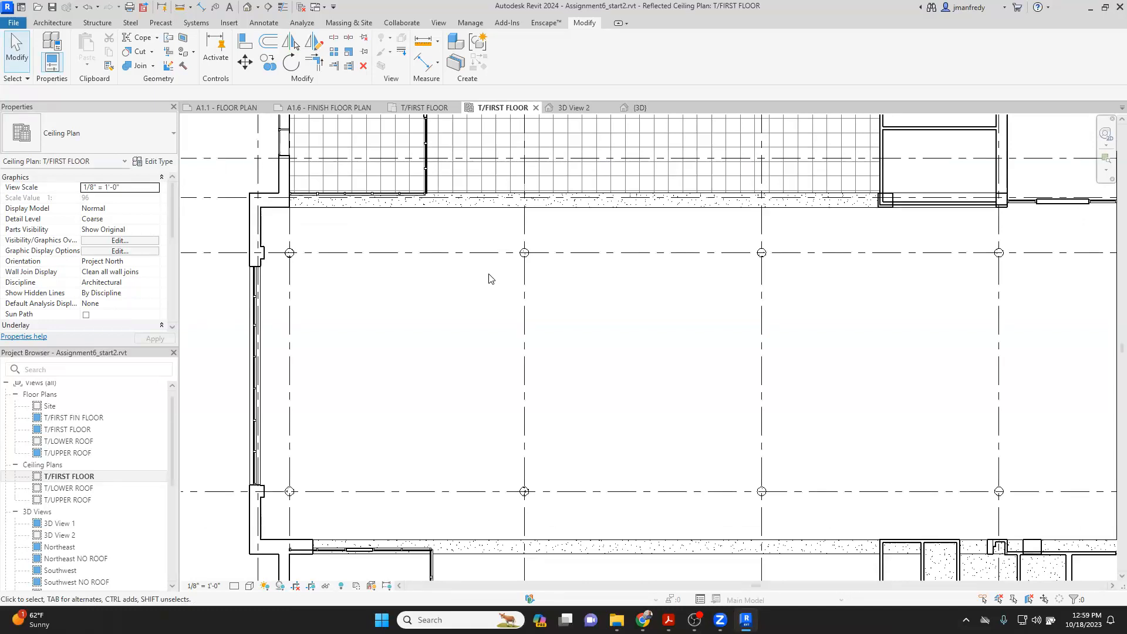
{"action": "middle_click_drag", "start_coordinate": [498, 367], "coordinate": [484, 335]}
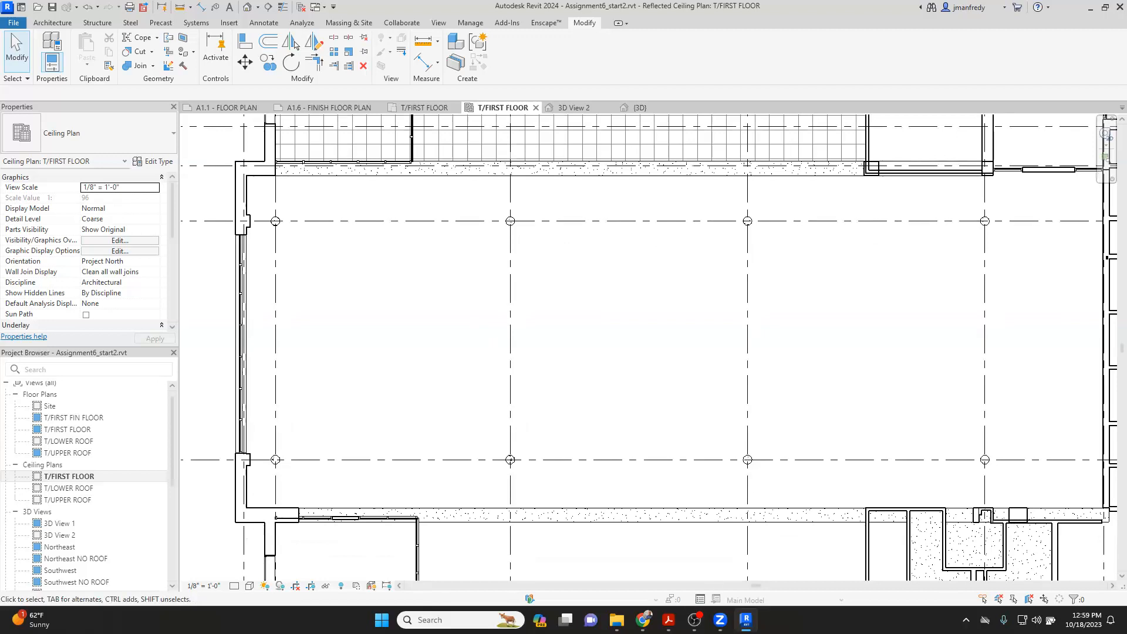
{"action": "mouse_move", "coordinate": [669, 620]}
{"action": "left_click", "coordinate": [694, 563]}
{"action": "scroll", "coordinate": [323, 340], "scroll_direction": "up", "scroll_amount": 5}
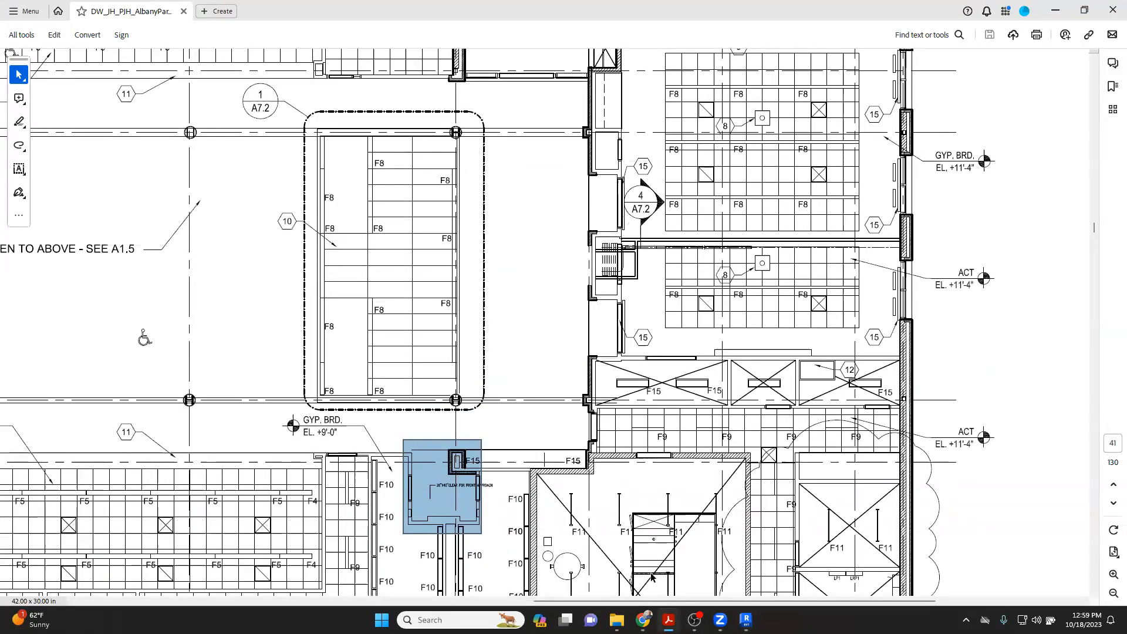
{"action": "left_click_drag", "start_coordinate": [707, 601], "coordinate": [529, 602]}
{"action": "scroll", "coordinate": [432, 218], "scroll_direction": "up", "scroll_amount": 3}
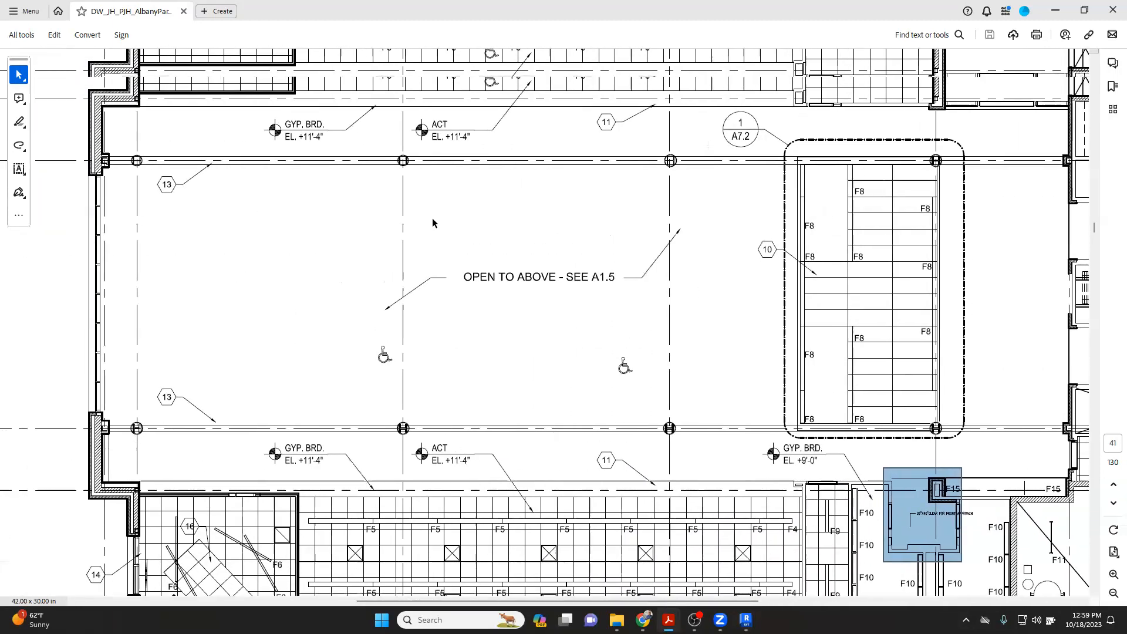
{"action": "left_click_drag", "start_coordinate": [252, 167], "coordinate": [341, 205]}
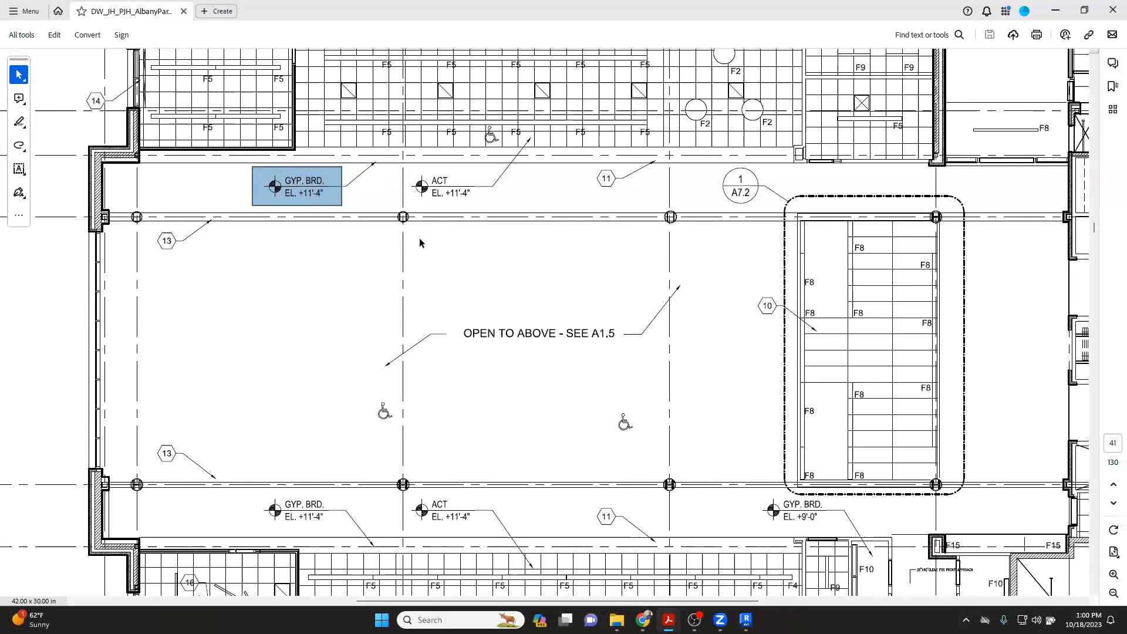
{"action": "left_click", "coordinate": [437, 266]}
{"action": "mouse_move", "coordinate": [669, 619]}
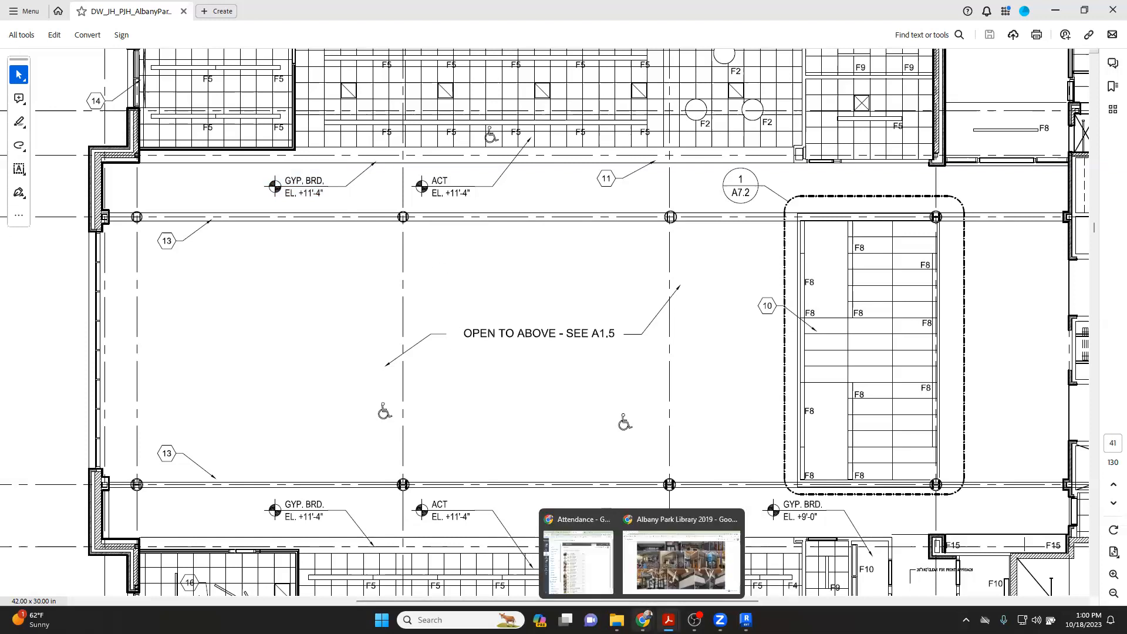
{"action": "left_click_drag", "start_coordinate": [934, 87], "coordinate": [1078, 173]}
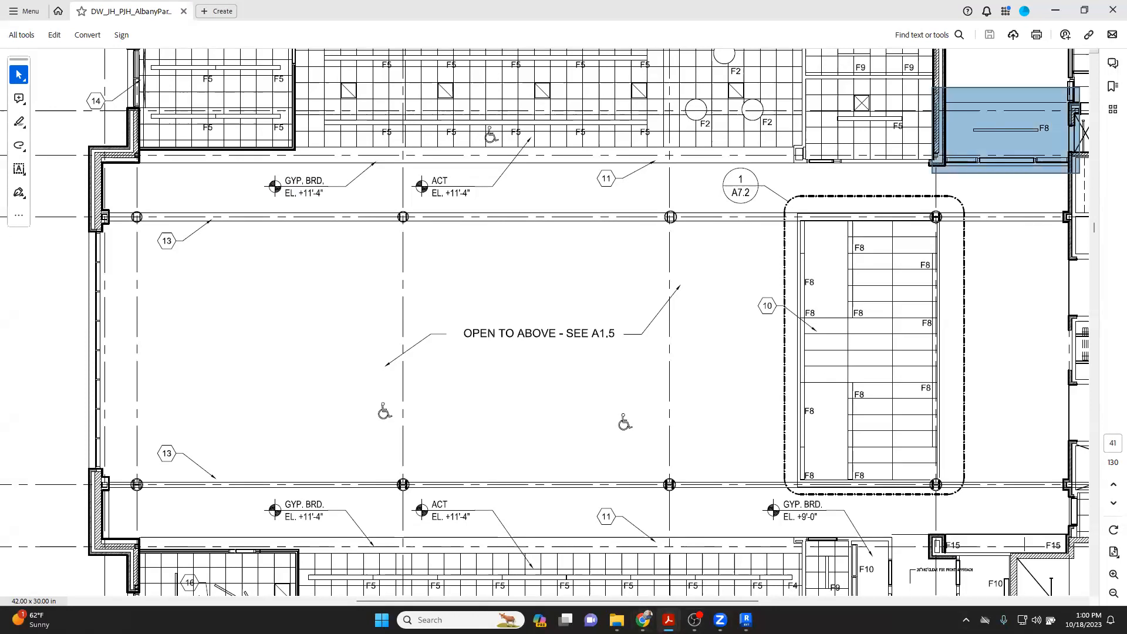
{"action": "left_click", "coordinate": [745, 620]}
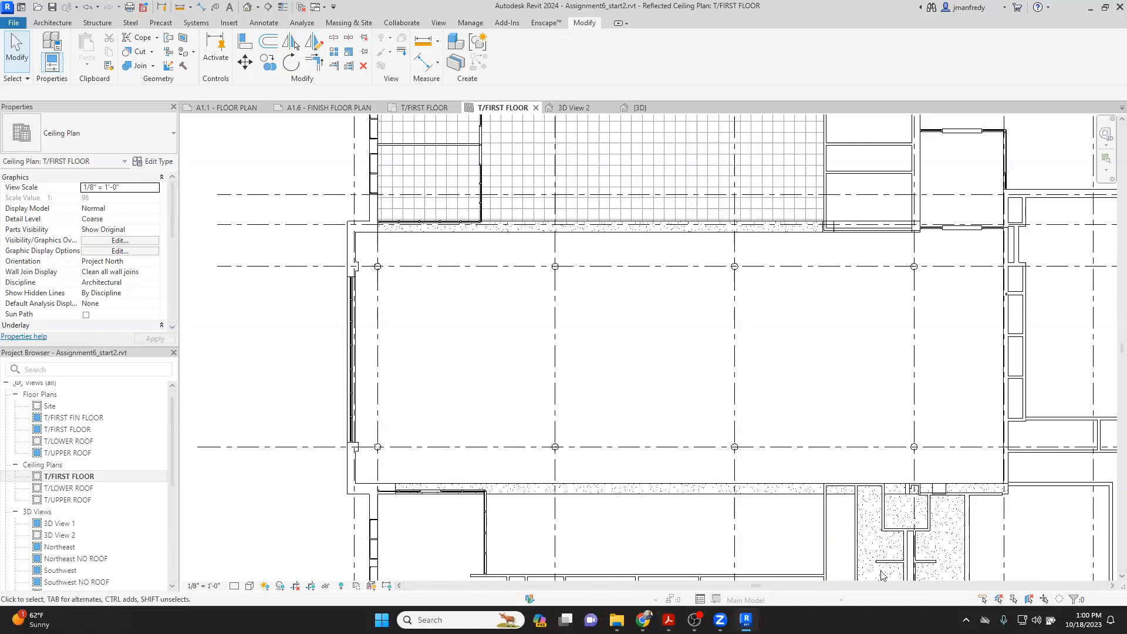
Step: Start a sketched GWB on Mtl. Stud ceiling for the small room off the open area's northeast corner
{"action": "scroll", "coordinate": [892, 196], "scroll_direction": "up", "scroll_amount": 4}
{"action": "middle_click_drag", "start_coordinate": [891, 194], "coordinate": [660, 245]}
{"action": "scroll", "coordinate": [702, 247], "scroll_direction": "up", "scroll_amount": 3}
{"action": "middle_click_drag", "start_coordinate": [710, 279], "coordinate": [622, 305]}
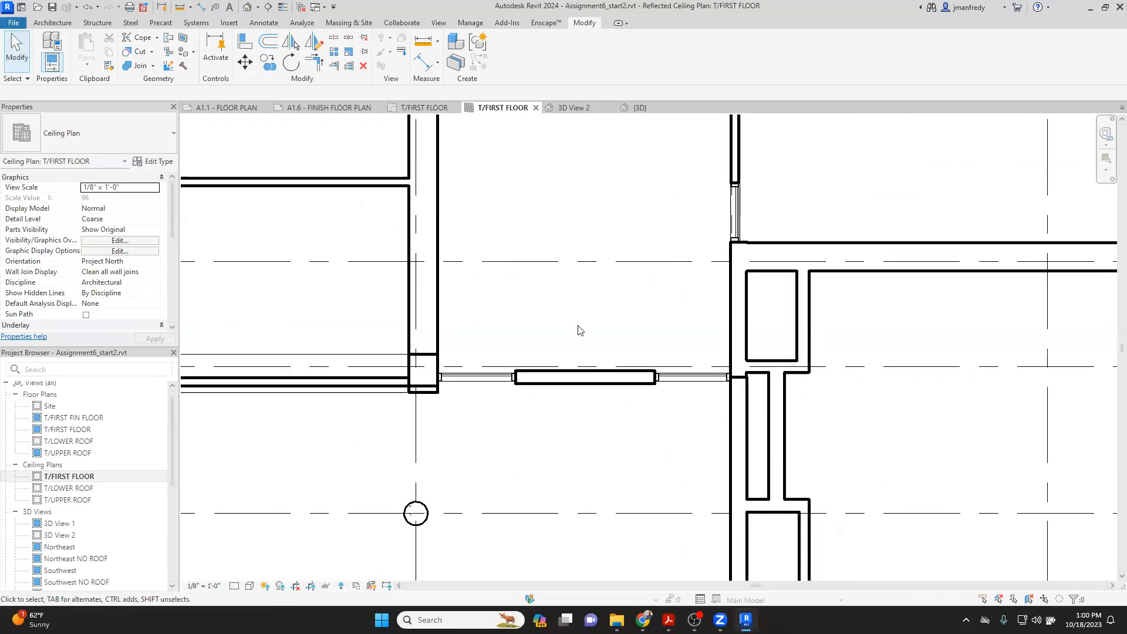
{"action": "left_click", "coordinate": [53, 23]}
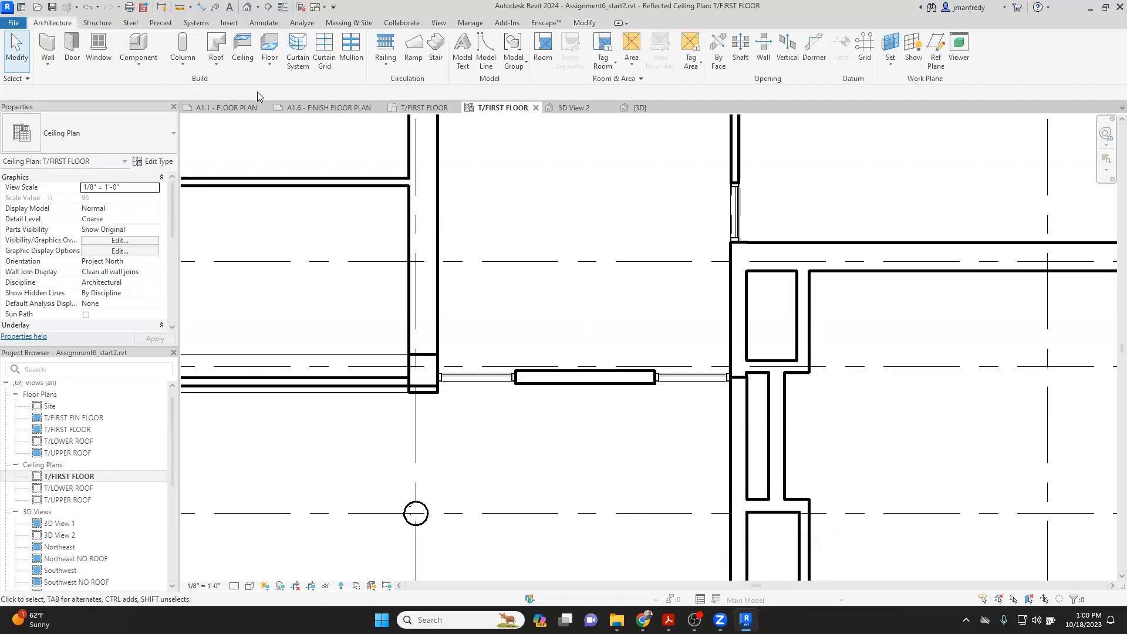
{"action": "left_click", "coordinate": [244, 50]}
{"action": "left_click", "coordinate": [544, 53]}
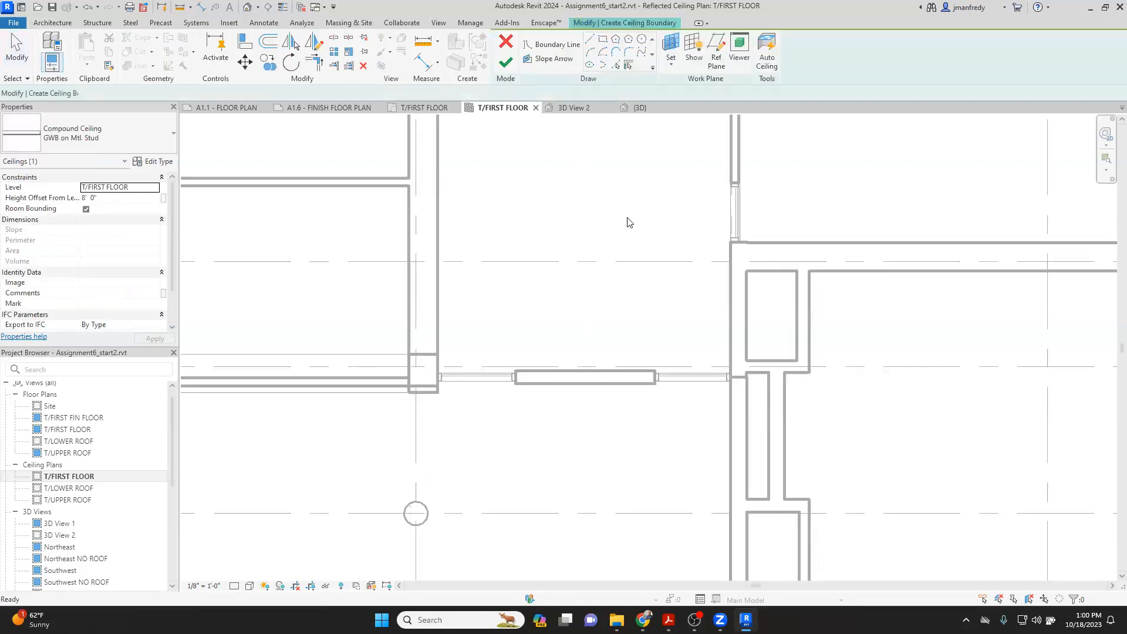
{"action": "left_click", "coordinate": [730, 242]}
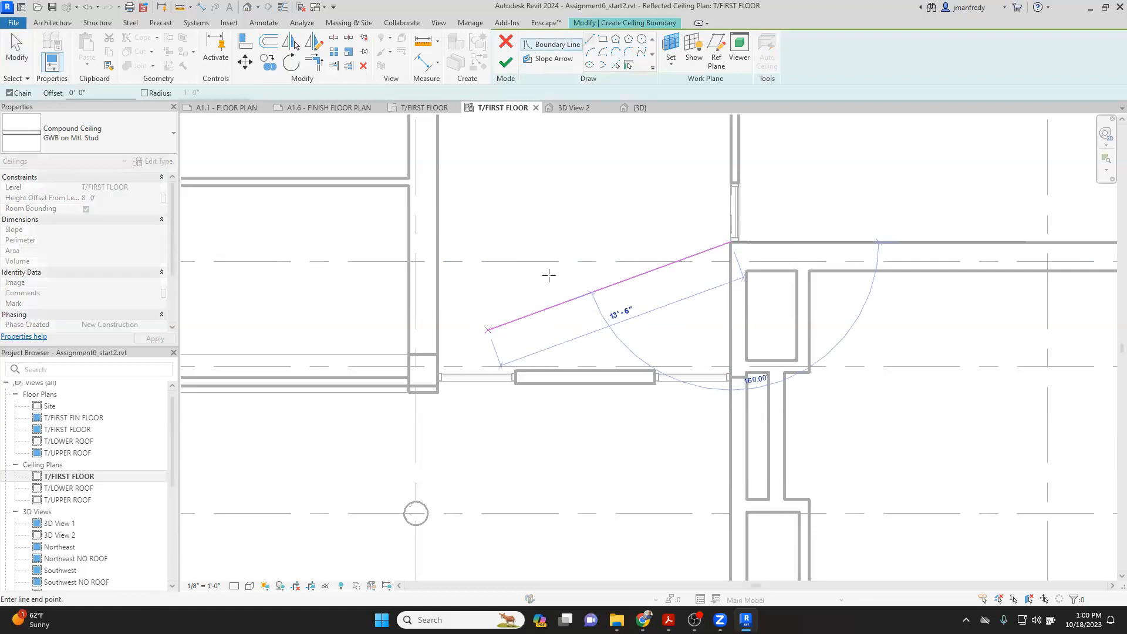
{"action": "key", "text": "Escape"}
{"action": "key", "text": "Escape"}
Step: Sketch a rectangular ceiling boundary from the room's east wall corner to the west end of its glazed south wall
{"action": "left_click", "coordinate": [730, 241]}
{"action": "left_click", "coordinate": [440, 373]}
{"action": "key", "text": "Escape"}
Step: Add boundary lines along the north edge and both ends of the thick middle segment in the room's south wall
{"action": "scroll", "coordinate": [543, 390], "scroll_direction": "up", "scroll_amount": 3}
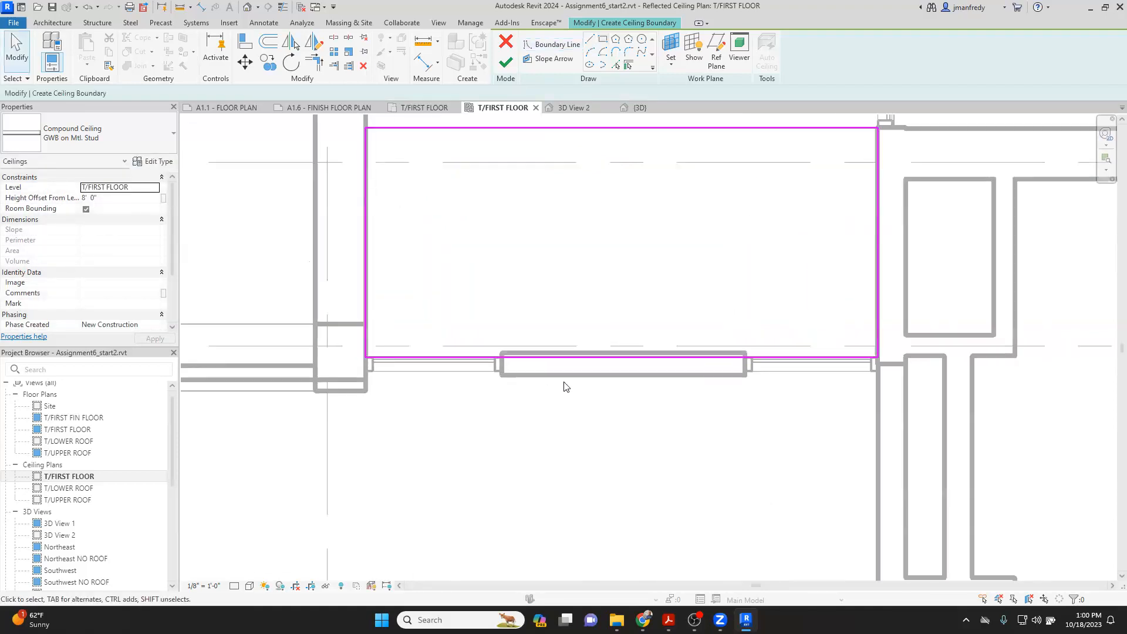
{"action": "scroll", "coordinate": [565, 386], "scroll_direction": "up", "scroll_amount": 2}
{"action": "left_click", "coordinate": [615, 65]}
{"action": "left_click", "coordinate": [567, 327]}
{"action": "left_click", "coordinate": [463, 353]}
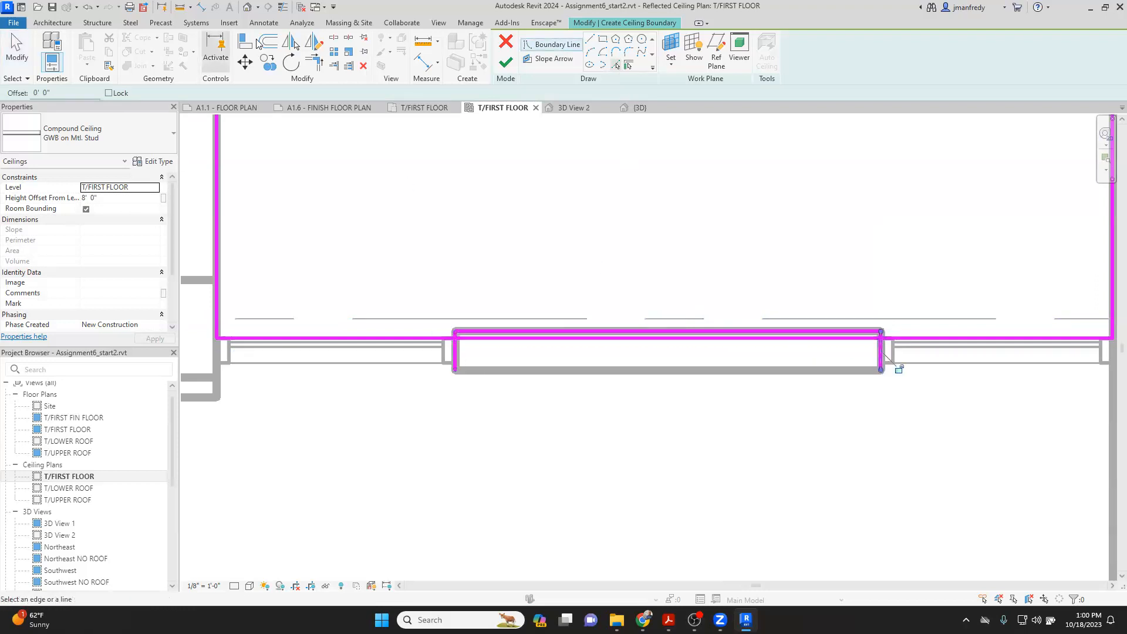
Step: Split the ceiling's south boundary line within the thick middle wall segment and trim its west part to the segment's west end line
{"action": "left_click", "coordinate": [334, 37]}
{"action": "left_click", "coordinate": [621, 338]}
{"action": "key", "text": "Escape"}
{"action": "scroll", "coordinate": [470, 350], "scroll_direction": "up", "scroll_amount": 3}
{"action": "key", "text": "t"}
{"action": "left_click", "coordinate": [432, 312]}
{"action": "left_click", "coordinate": [408, 320]}
Step: Trim the remaining east part of the south boundary to the thick segment's east end line and finish the ceiling sketch
{"action": "scroll", "coordinate": [405, 294], "scroll_direction": "down", "scroll_amount": 1}
{"action": "middle_click_drag", "start_coordinate": [551, 307], "coordinate": [186, 284]}
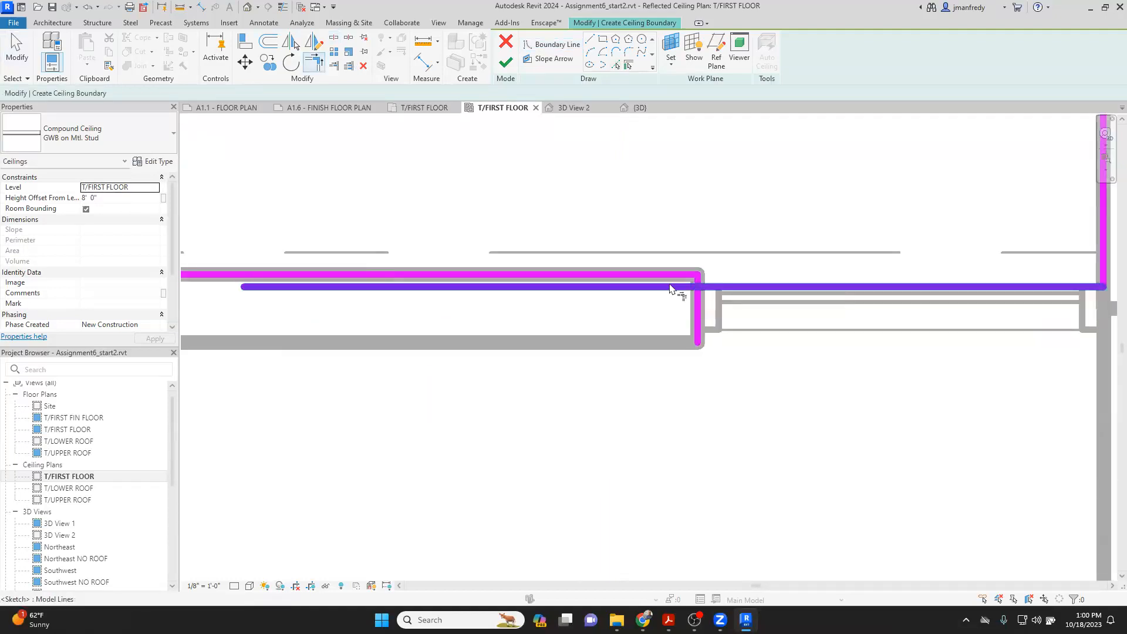
{"action": "left_click", "coordinate": [698, 284]}
{"action": "left_click", "coordinate": [712, 287]}
{"action": "scroll", "coordinate": [736, 293], "scroll_direction": "down", "scroll_amount": 2}
{"action": "scroll", "coordinate": [727, 304], "scroll_direction": "down", "scroll_amount": 2}
{"action": "scroll", "coordinate": [636, 294], "scroll_direction": "up", "scroll_amount": 1}
{"action": "left_click", "coordinate": [505, 62]}
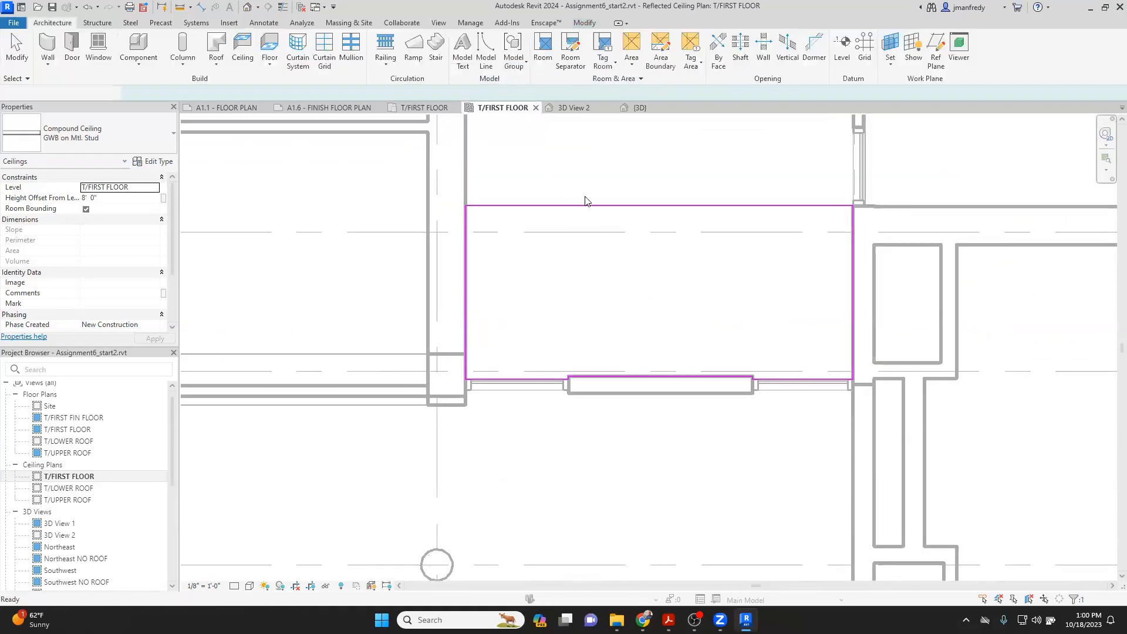
{"action": "key", "text": "Escape"}
{"action": "scroll", "coordinate": [587, 203], "scroll_direction": "down", "scroll_amount": 2}
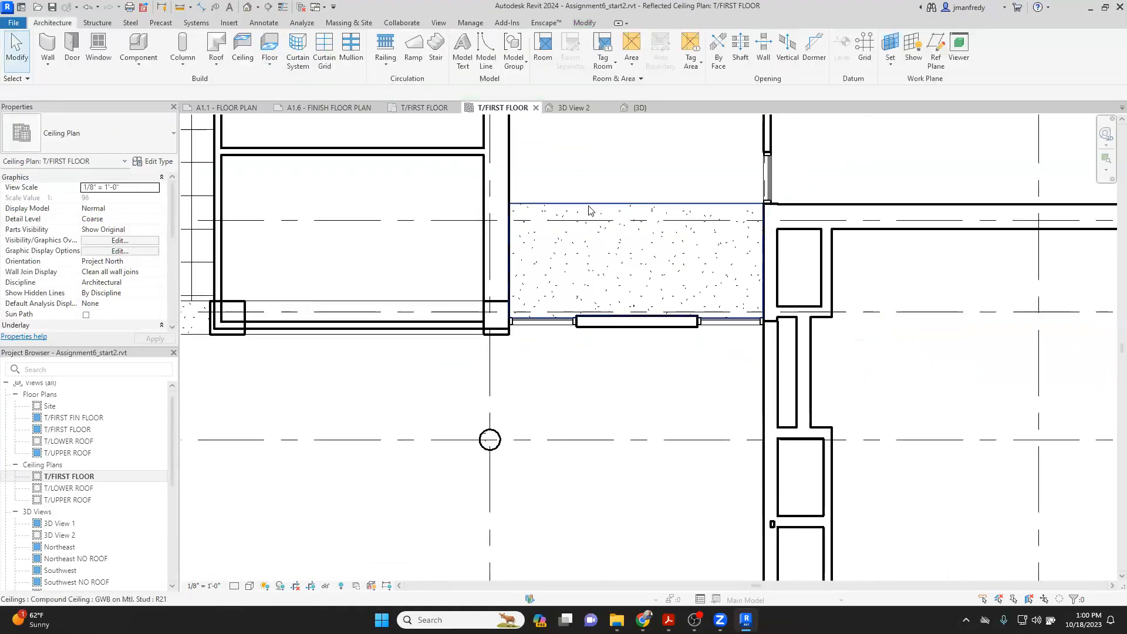
Step: In the first-floor plan, cut an east-west section just south of the glazed wall's double doors, looking north
{"action": "left_click", "coordinate": [583, 222]}
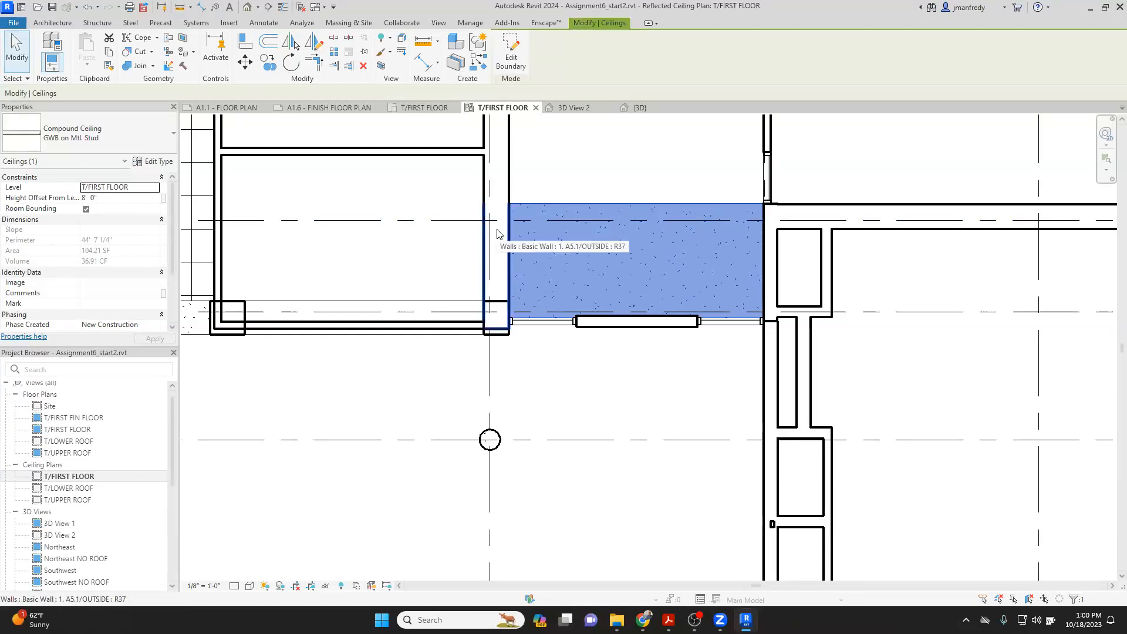
{"action": "scroll", "coordinate": [497, 233], "scroll_direction": "down", "scroll_amount": 2}
{"action": "left_click", "coordinate": [77, 430]}
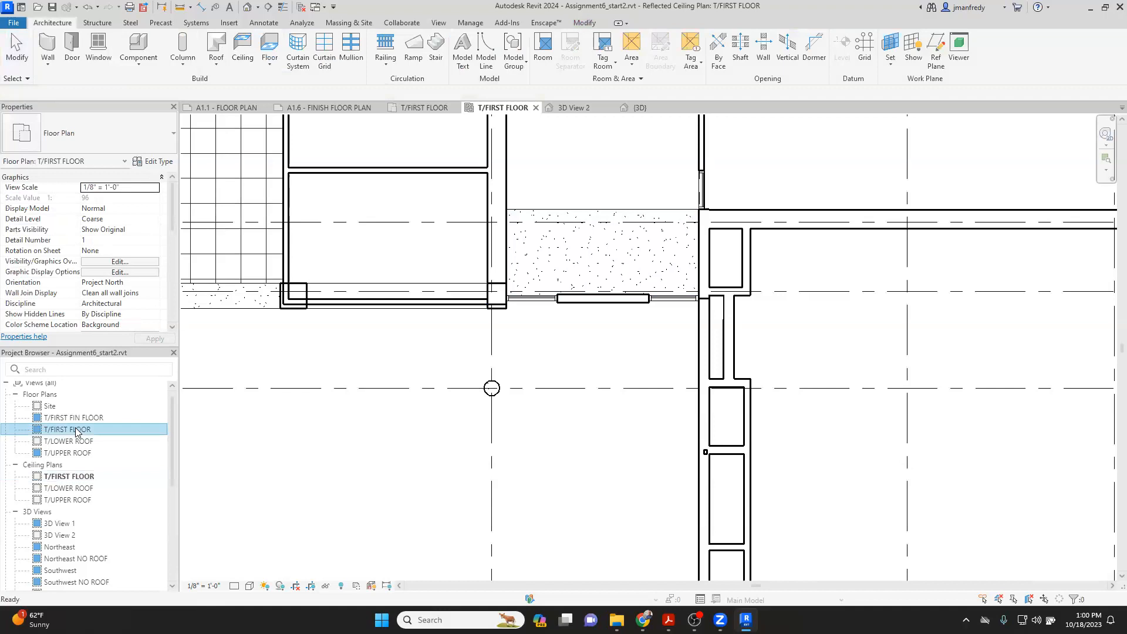
{"action": "double_click", "coordinate": [77, 430]}
{"action": "scroll", "coordinate": [621, 234], "scroll_direction": "up", "scroll_amount": 4}
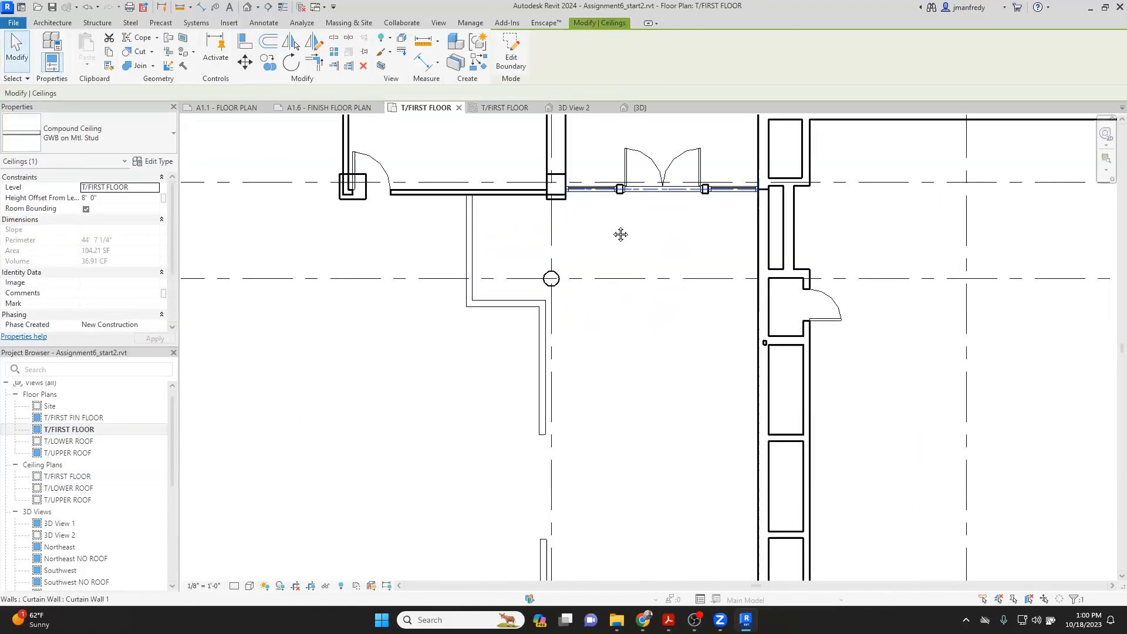
{"action": "middle_click_drag", "start_coordinate": [621, 234], "coordinate": [575, 362]}
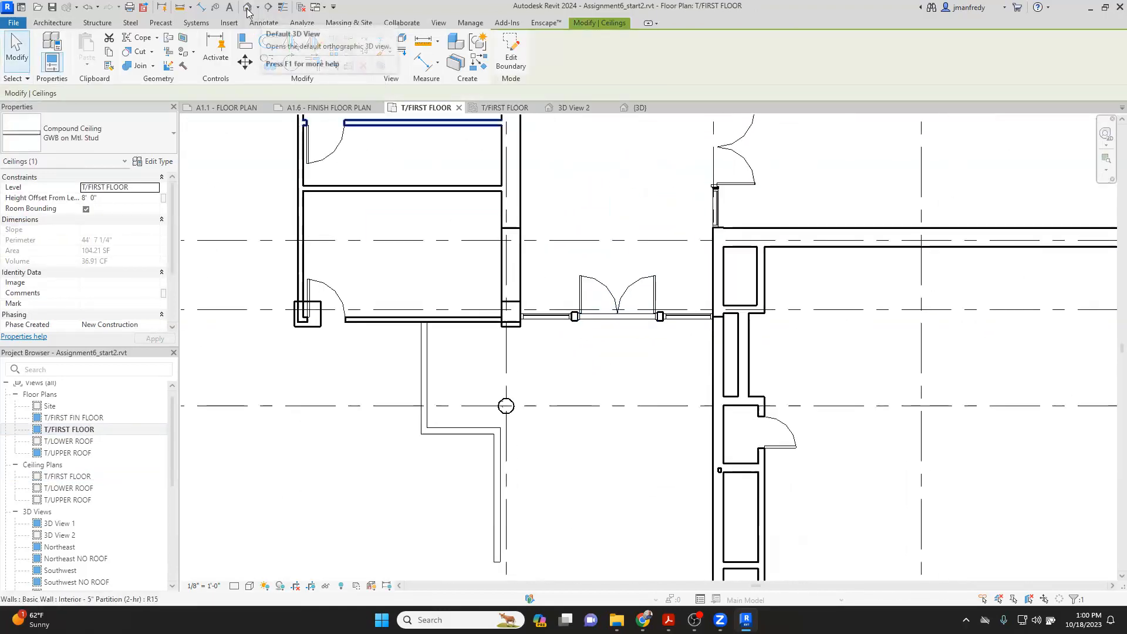
{"action": "left_click", "coordinate": [524, 341]}
{"action": "left_click", "coordinate": [471, 351]}
{"action": "left_click", "coordinate": [786, 351]}
{"action": "key", "text": "Escape"}
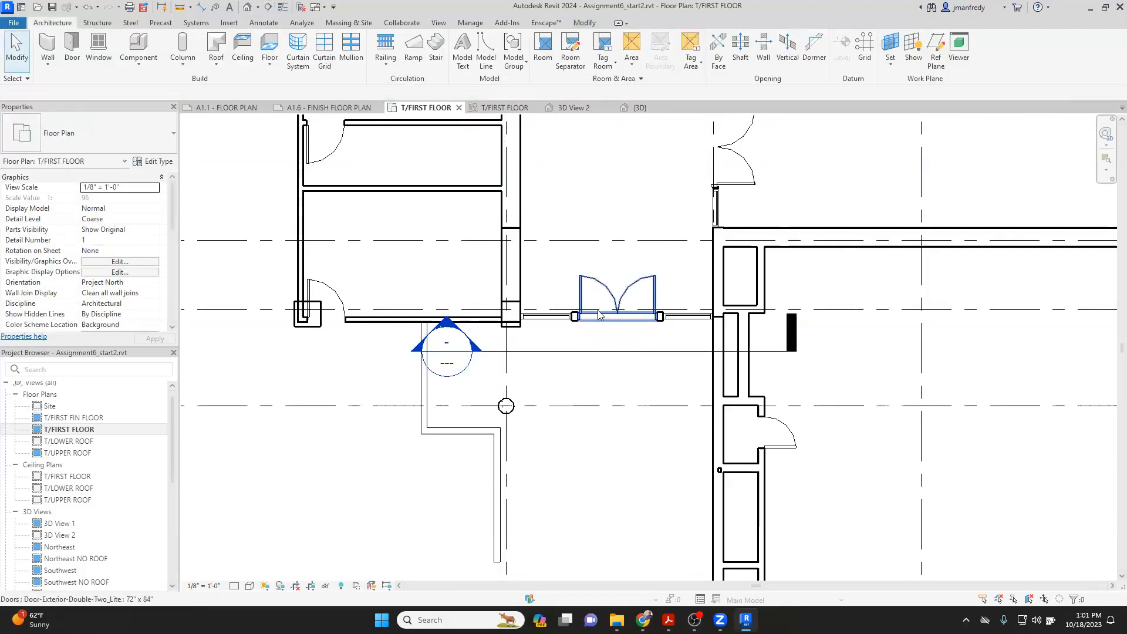
Step: Open the new section and examine the glazed wall above the double doors and the reference plane at the solid panel's underside
{"action": "double_click", "coordinate": [449, 325]}
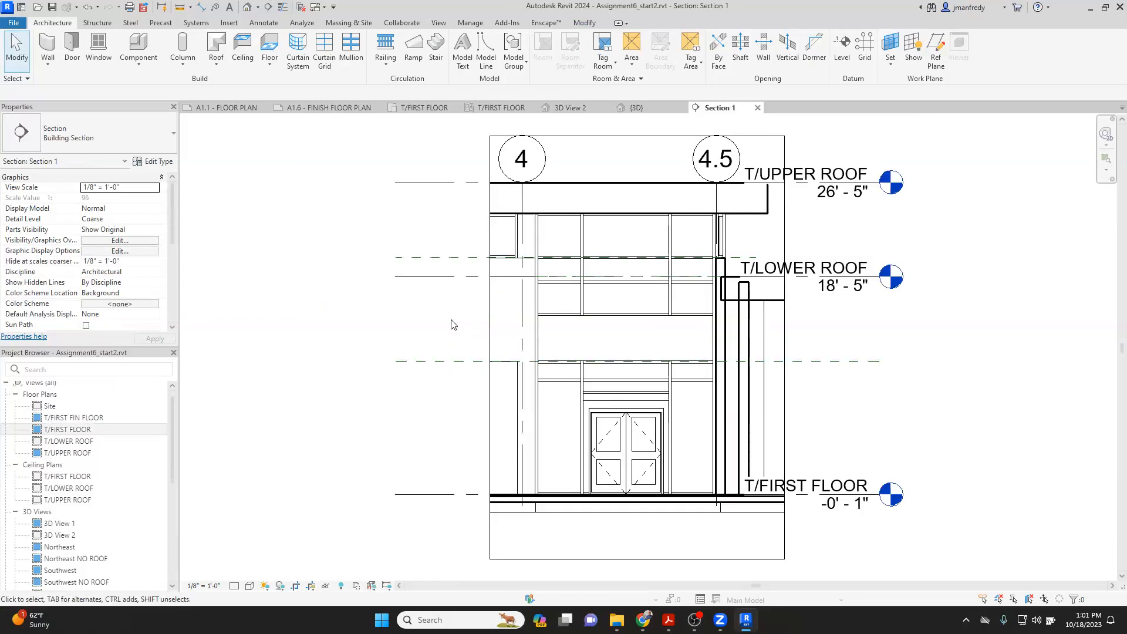
{"action": "scroll", "coordinate": [551, 388], "scroll_direction": "up", "scroll_amount": 3}
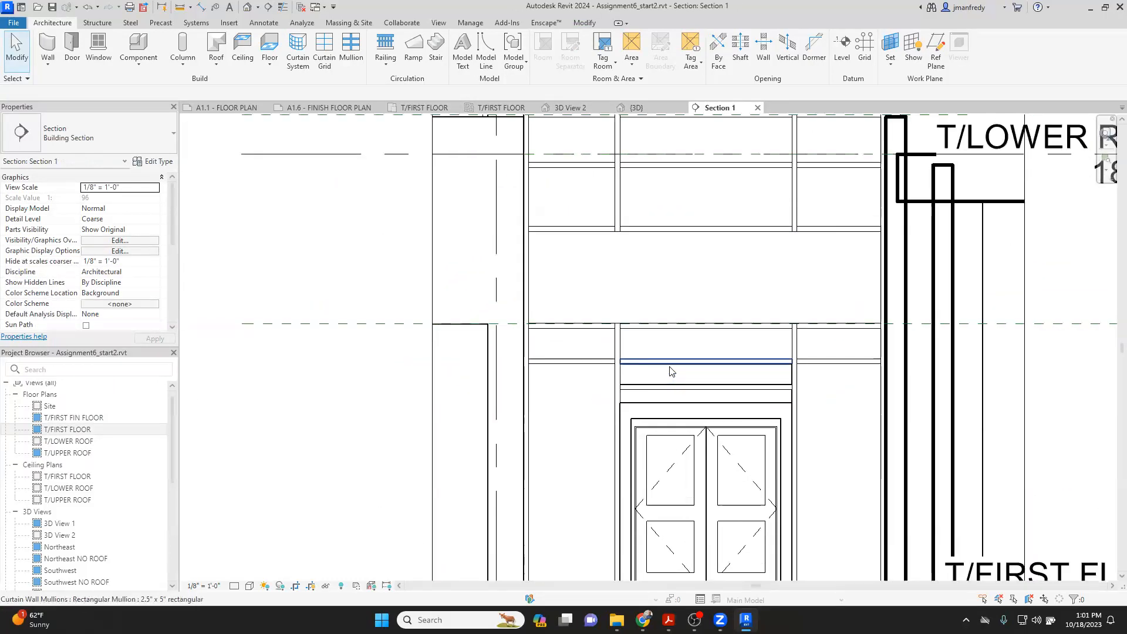
{"action": "middle_click_drag", "start_coordinate": [659, 352], "coordinate": [641, 252]}
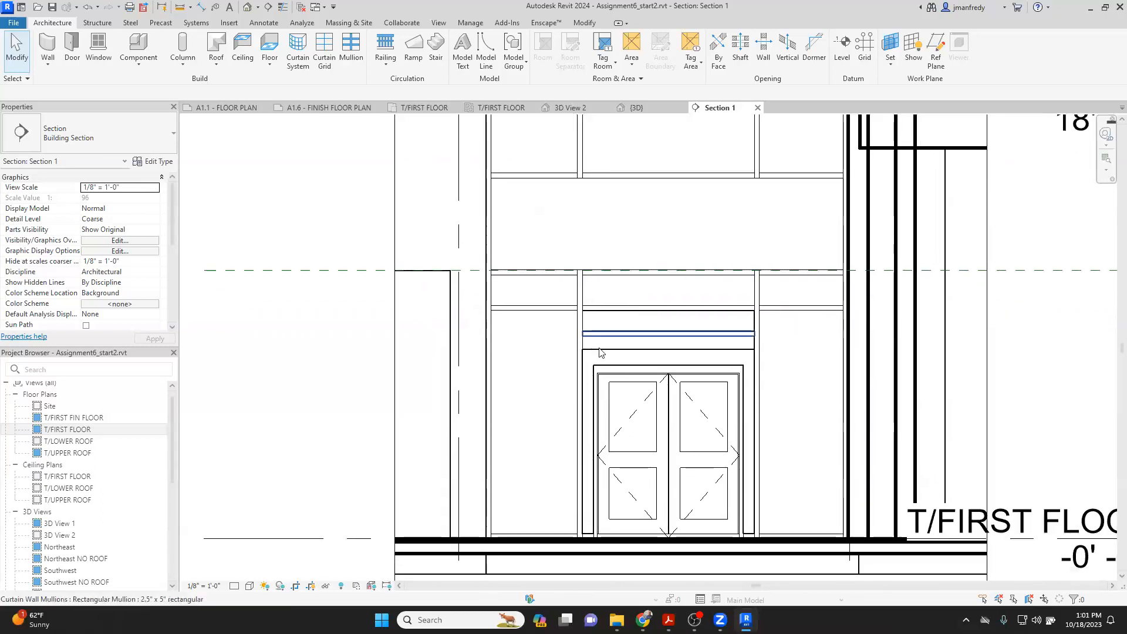
{"action": "double_click", "coordinate": [66, 430]}
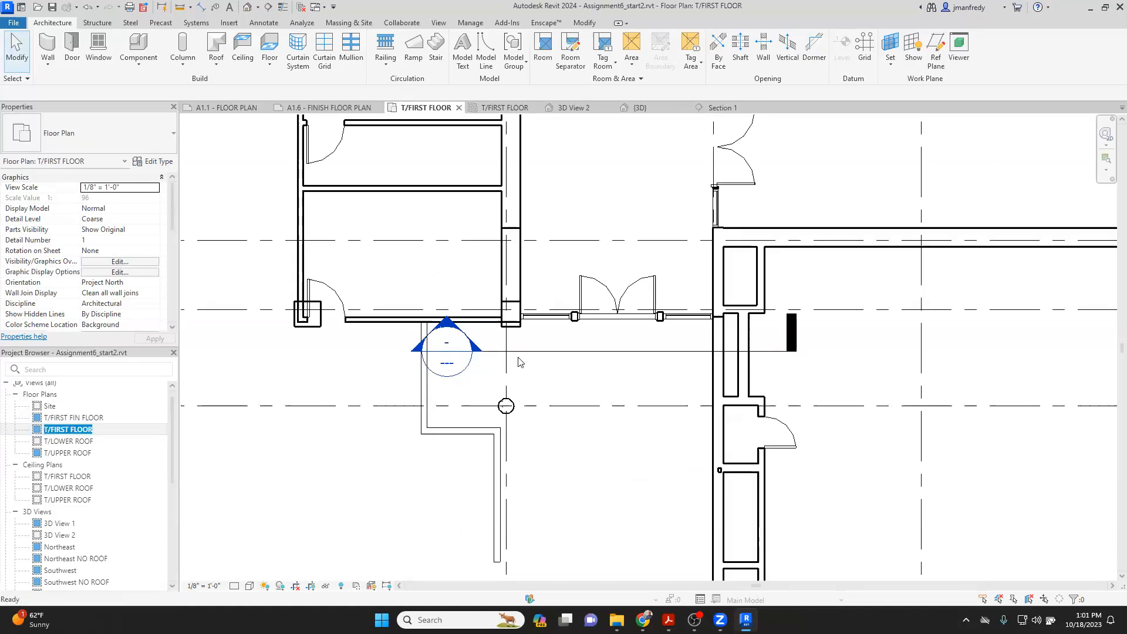
{"action": "double_click", "coordinate": [448, 323]}
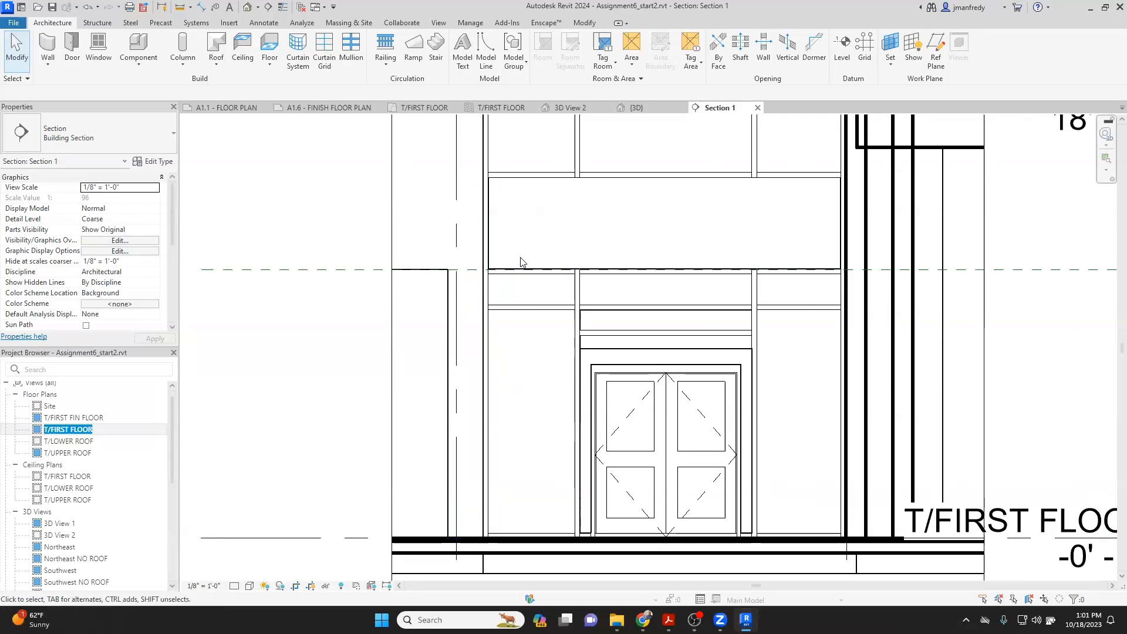
{"action": "left_click", "coordinate": [358, 271]}
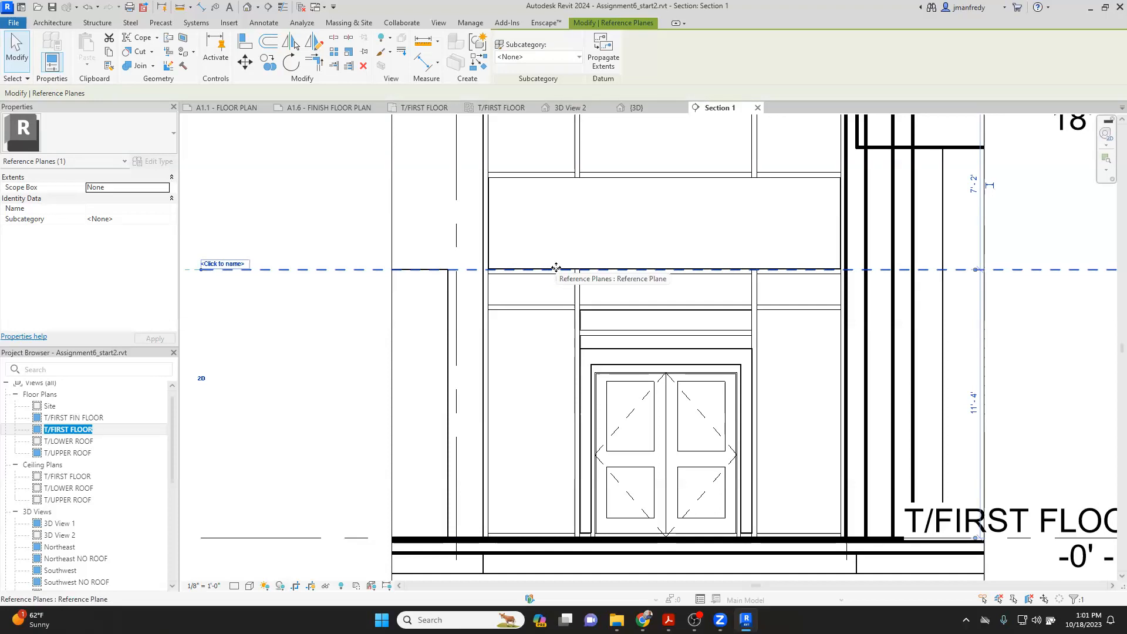
{"action": "left_click", "coordinate": [533, 404]}
Step: Measure the vertical distance from the reference plane above the double doors down to the first floor
{"action": "key", "text": "i"}
{"action": "key", "text": "Escape"}
{"action": "key", "text": "m"}
{"action": "key", "text": "e"}
{"action": "scroll", "coordinate": [514, 268], "scroll_direction": "up", "scroll_amount": 3}
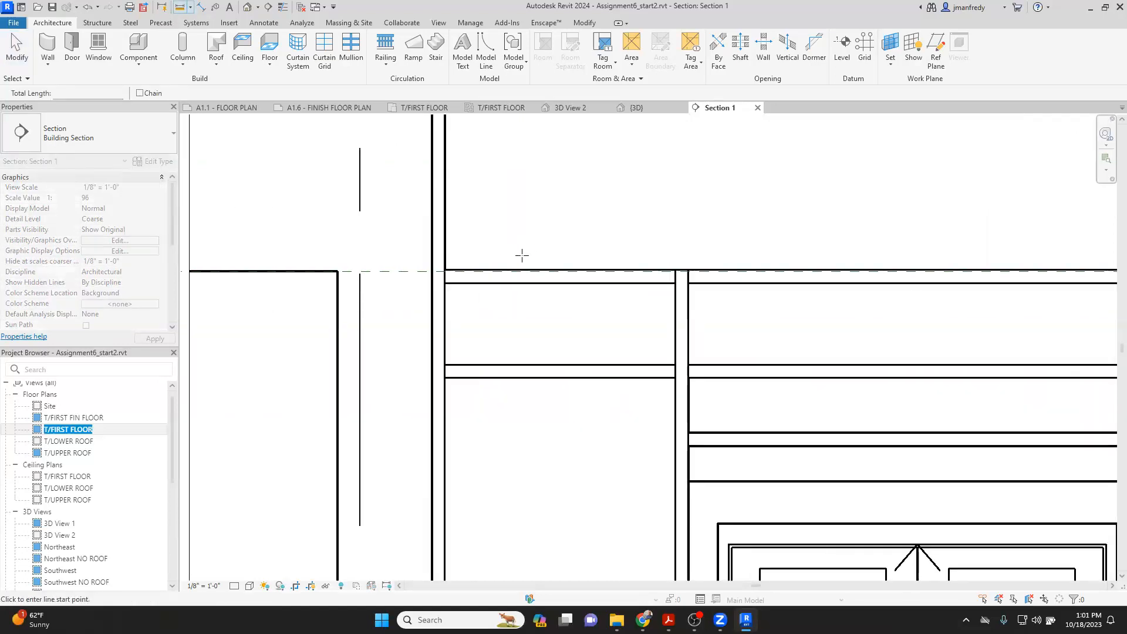
{"action": "left_click", "coordinate": [550, 270]}
{"action": "scroll", "coordinate": [523, 355], "scroll_direction": "up", "scroll_amount": 3}
{"action": "middle_click_drag", "start_coordinate": [498, 424], "coordinate": [506, 273]}
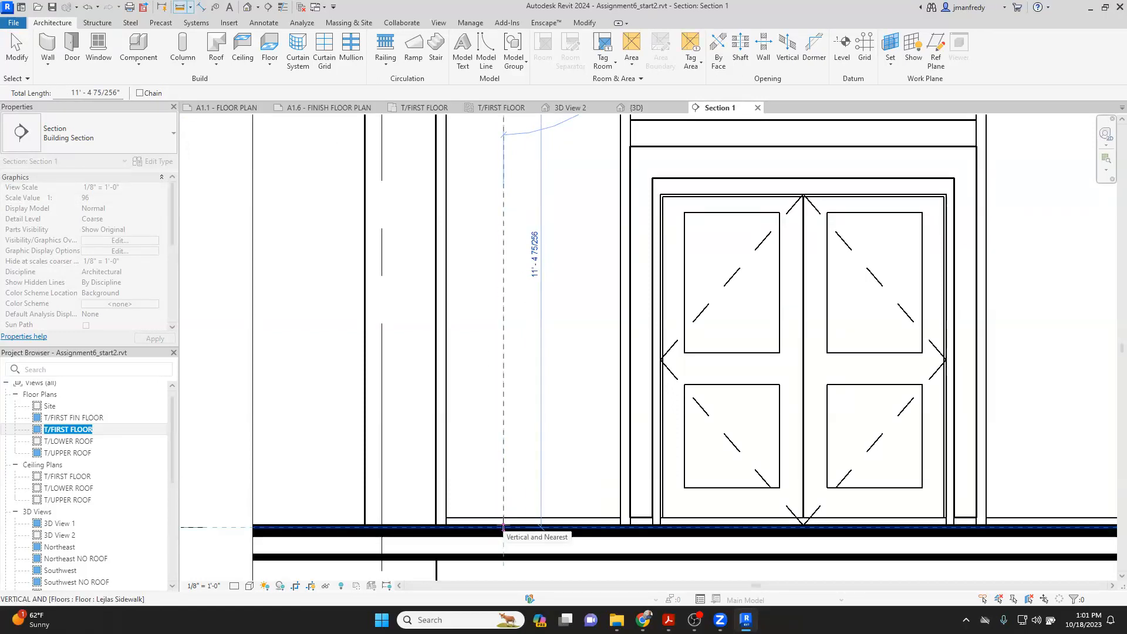
{"action": "key", "text": "Escape"}
{"action": "key", "text": "Escape"}
{"action": "scroll", "coordinate": [535, 388], "scroll_direction": "down", "scroll_amount": 3}
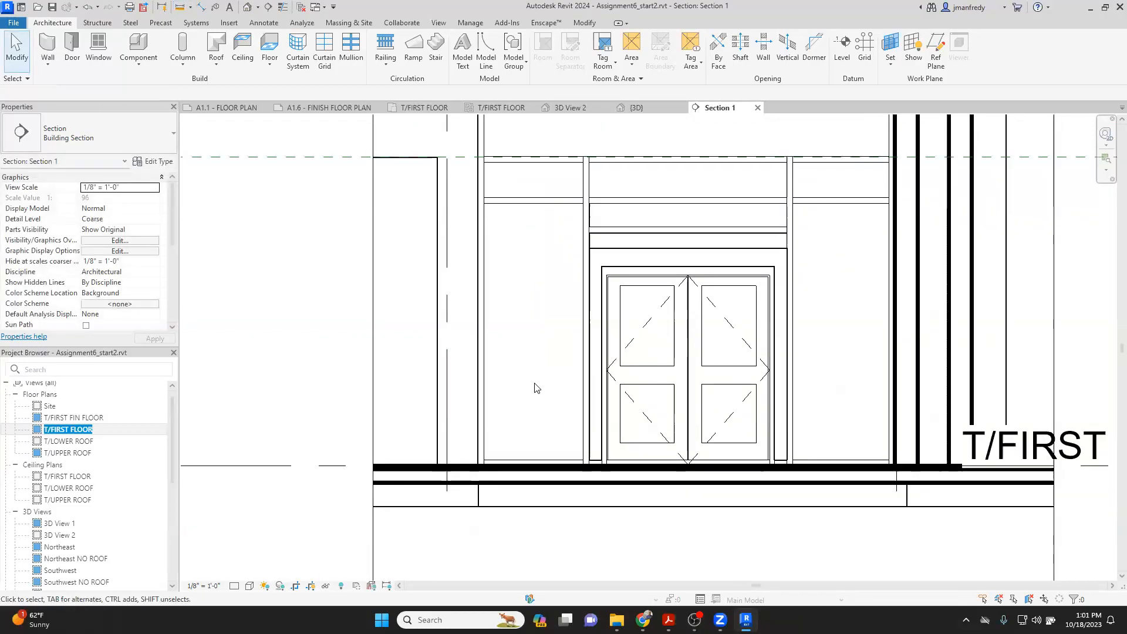
Step: Return to the first-floor ceiling plan and try to set the small room's GWB ceiling height offset to 11' 4"
{"action": "left_click", "coordinate": [73, 433]}
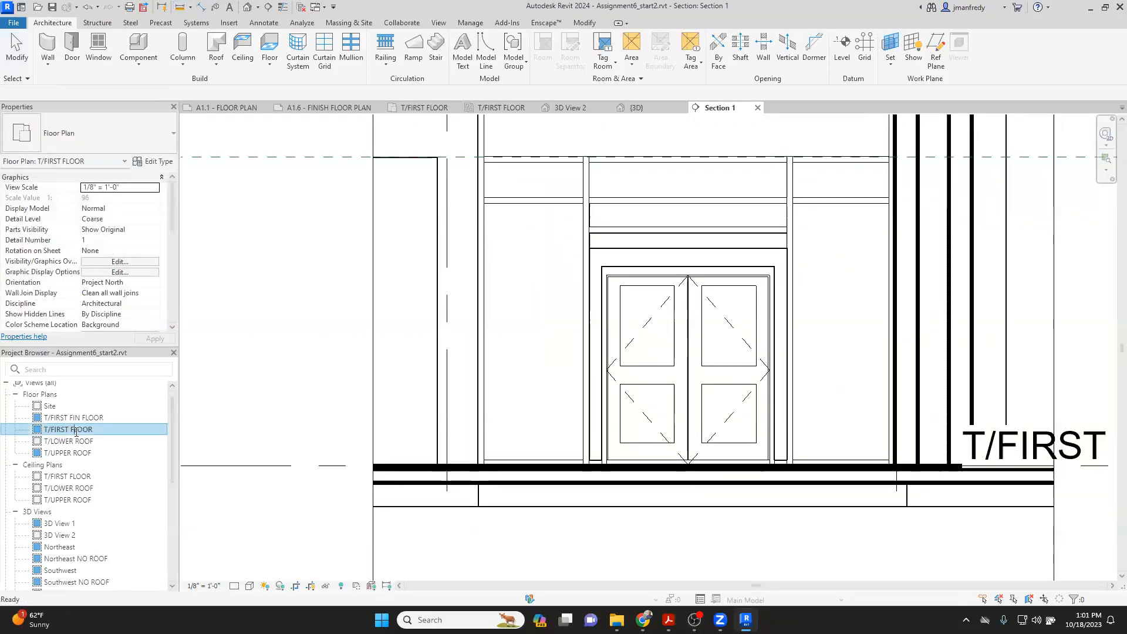
{"action": "double_click", "coordinate": [68, 476]}
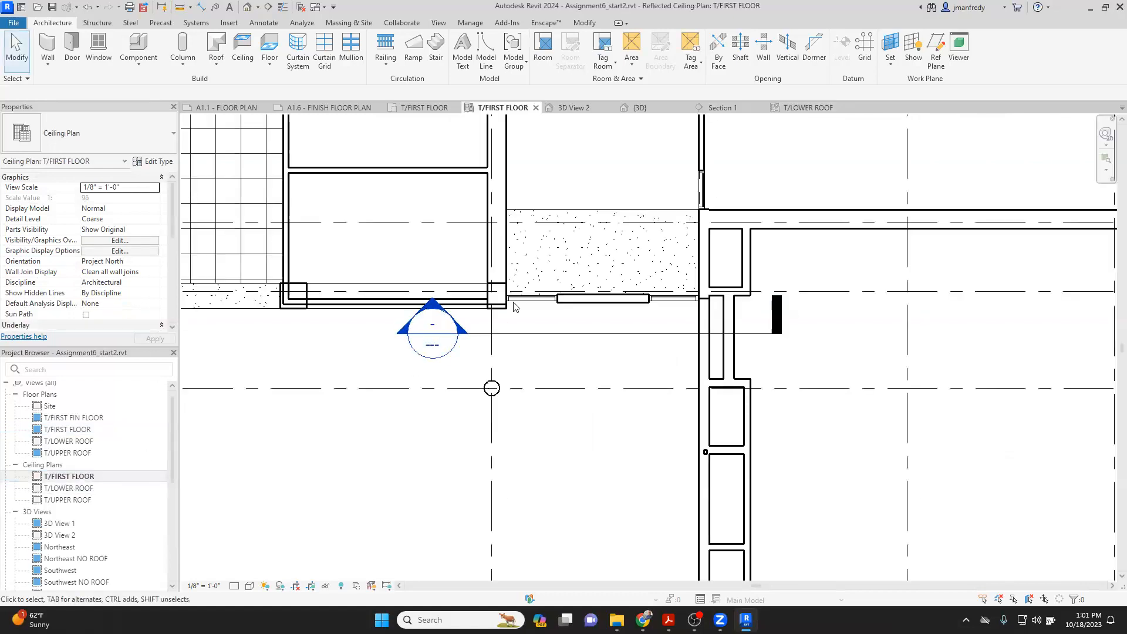
{"action": "left_click", "coordinate": [556, 214]}
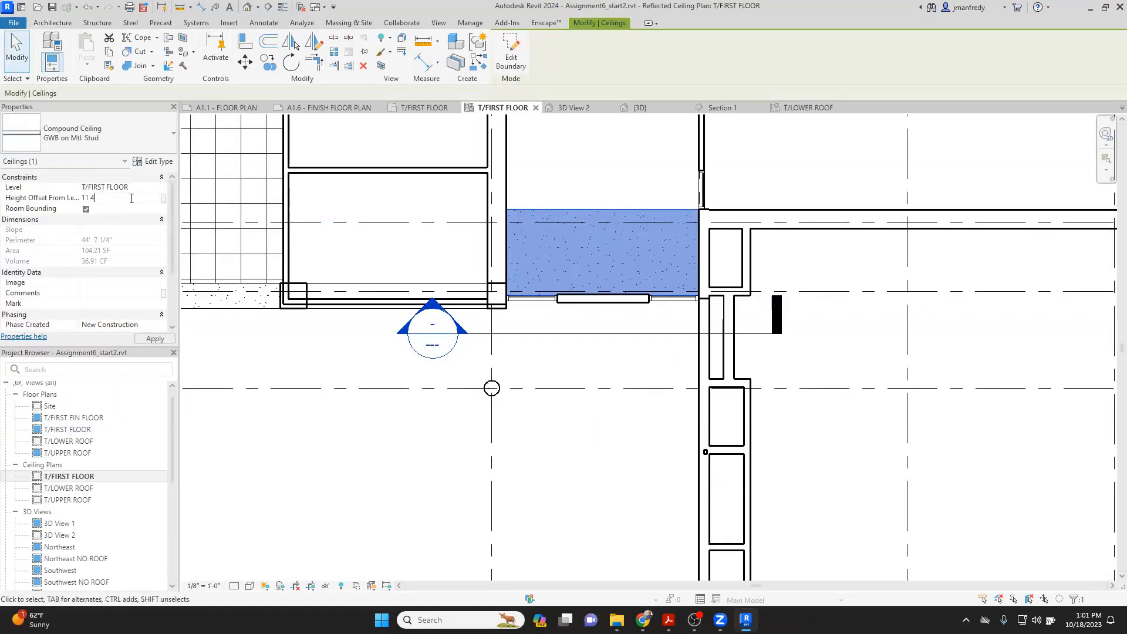
{"action": "key", "text": "Escape"}
{"action": "scroll", "coordinate": [482, 271], "scroll_direction": "down", "scroll_amount": 1}
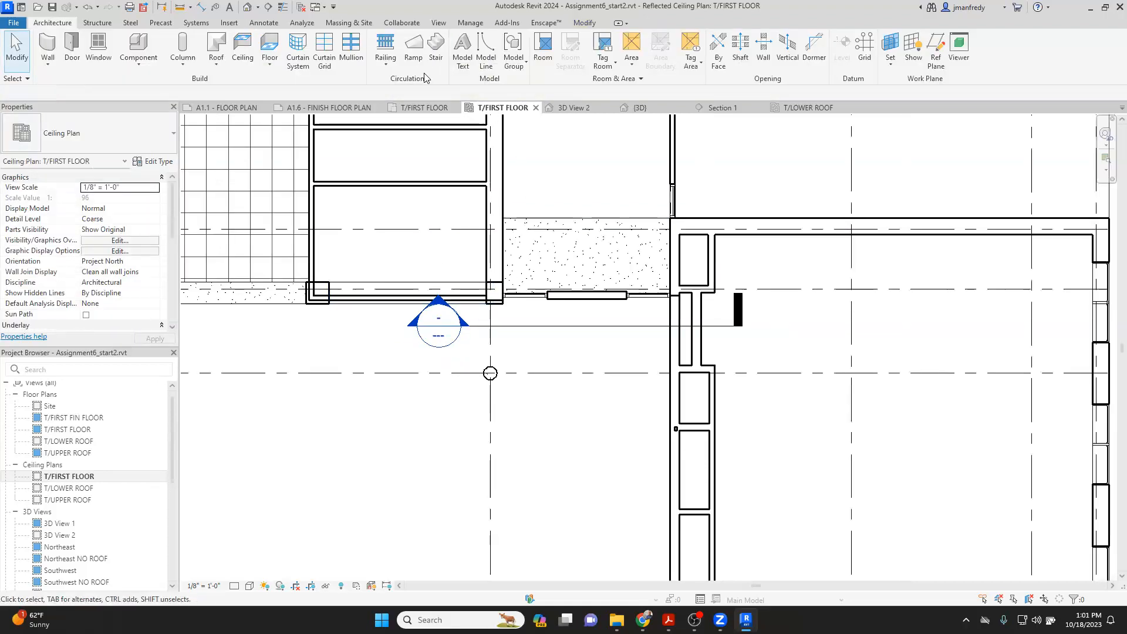
Step: Cut a north-south section through the small room's GWB ceiling and its south glazed wall, looking east
{"action": "left_click", "coordinate": [268, 7]}
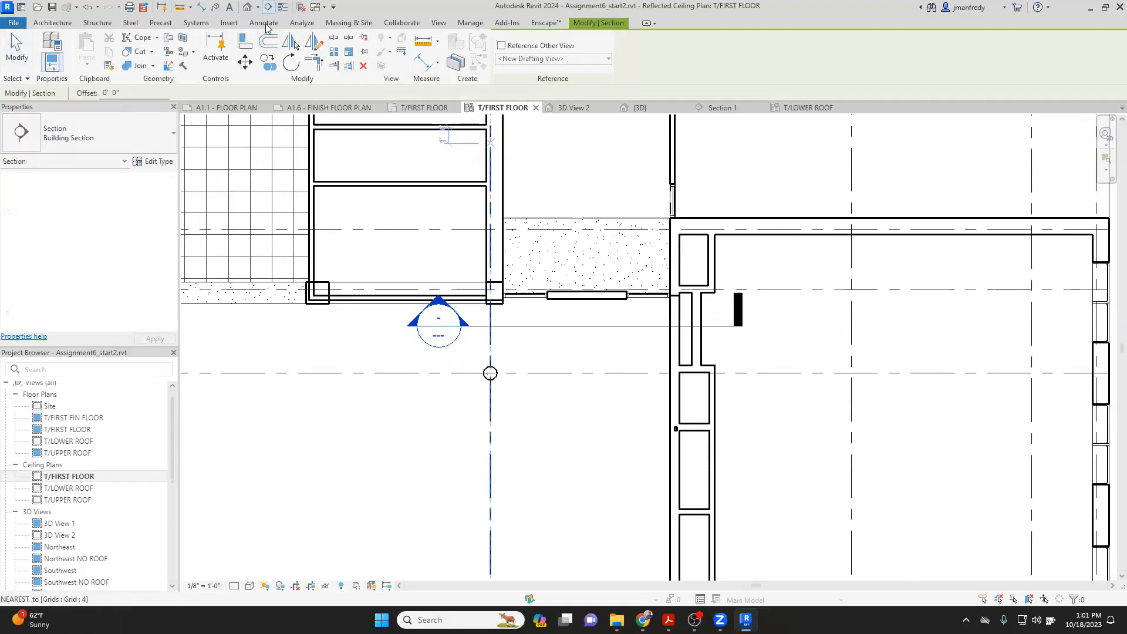
{"action": "left_click", "coordinate": [581, 170]}
{"action": "left_click", "coordinate": [581, 385]}
{"action": "key", "text": "Escape"}
{"action": "key", "text": "Escape"}
Step: Delete the east-west section that runs just south of the glazed wall
{"action": "left_click", "coordinate": [559, 332]}
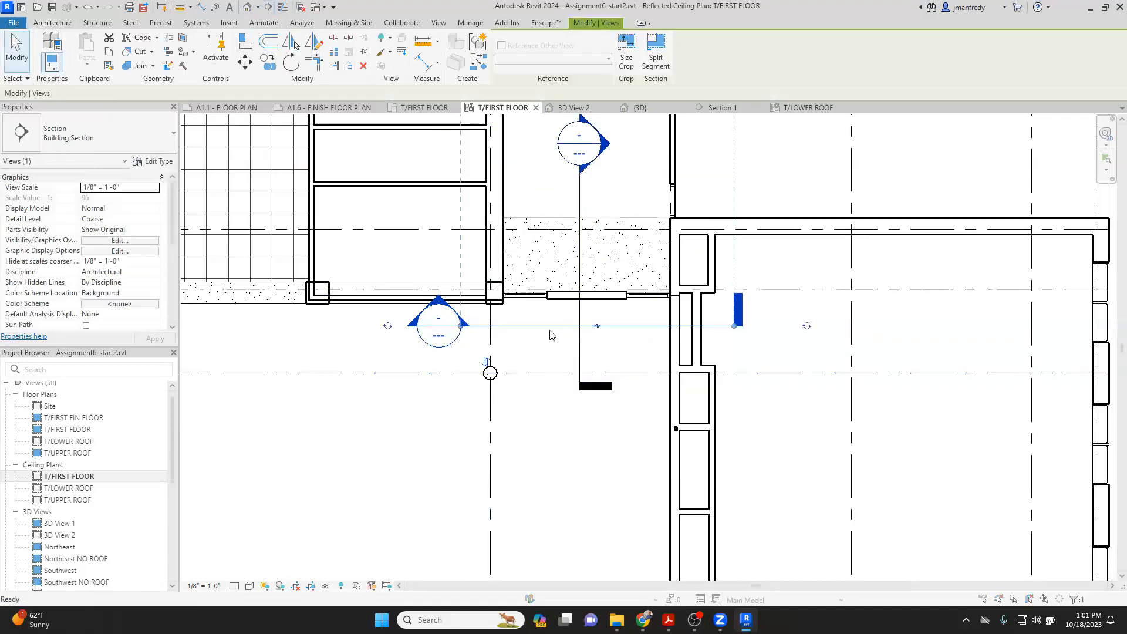
{"action": "key", "text": "Delete"}
{"action": "left_click", "coordinate": [604, 348]}
{"action": "scroll", "coordinate": [559, 331], "scroll_direction": "down", "scroll_amount": 1}
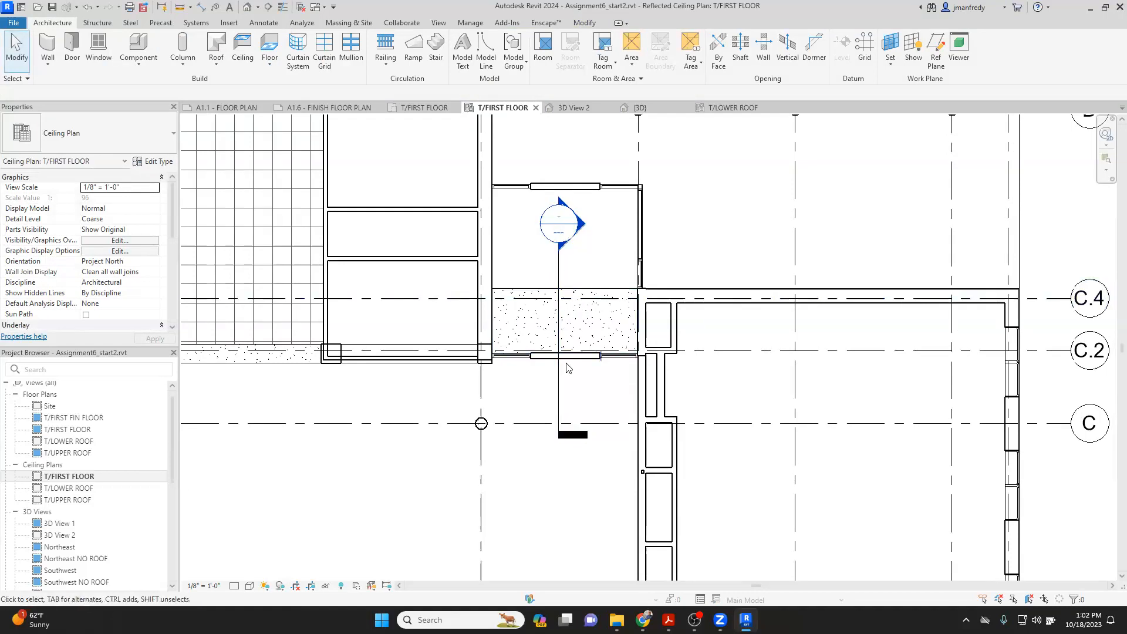
Step: Open the new north-south section and examine where the ceiling meets the glazed wall
{"action": "double_click", "coordinate": [587, 229]}
{"action": "scroll", "coordinate": [559, 341], "scroll_direction": "up", "scroll_amount": 4}
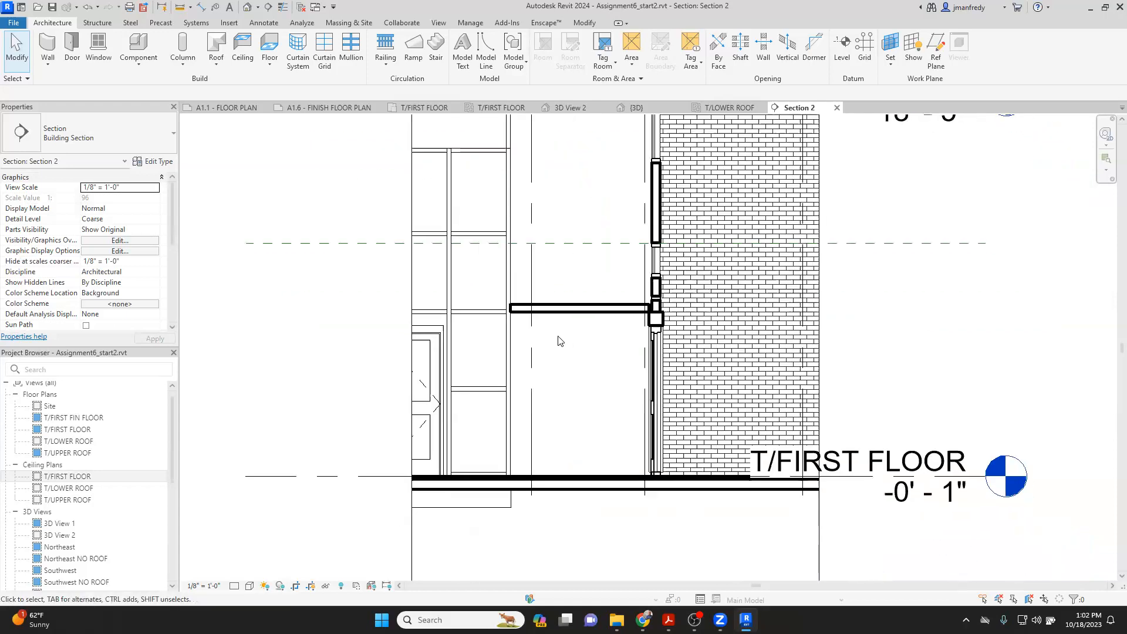
{"action": "scroll", "coordinate": [588, 346], "scroll_direction": "up", "scroll_amount": 5}
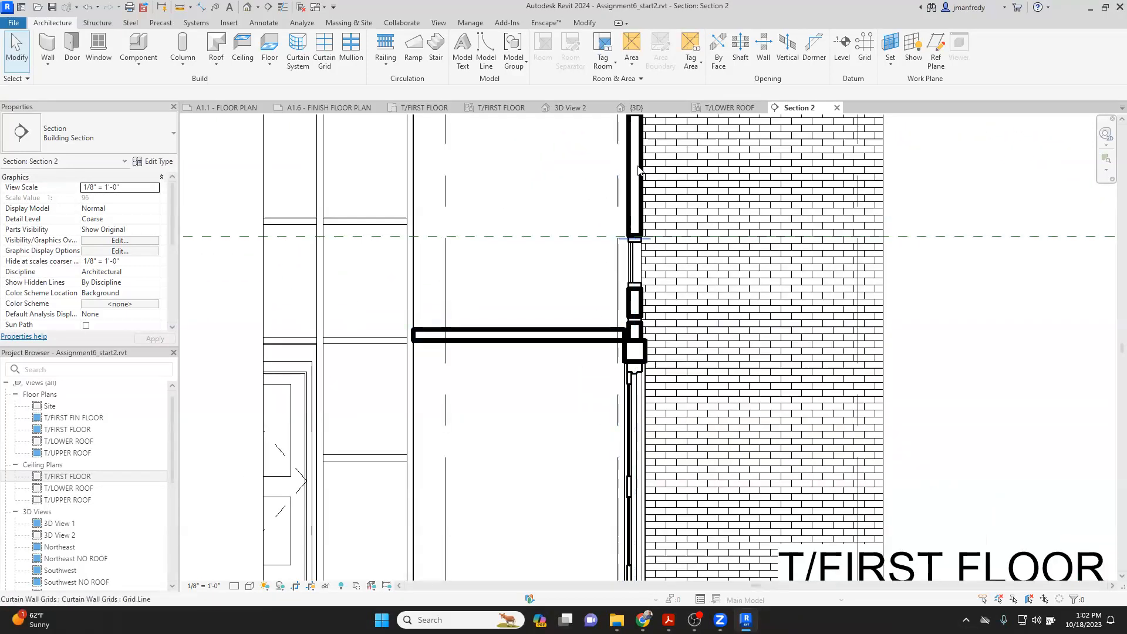
{"action": "left_click", "coordinate": [639, 170]}
{"action": "key", "text": "Escape"}
Step: Align the underside of the GWB ceiling with the horizontal reference plane at the base of the solid wall panel
{"action": "left_click", "coordinate": [591, 335]}
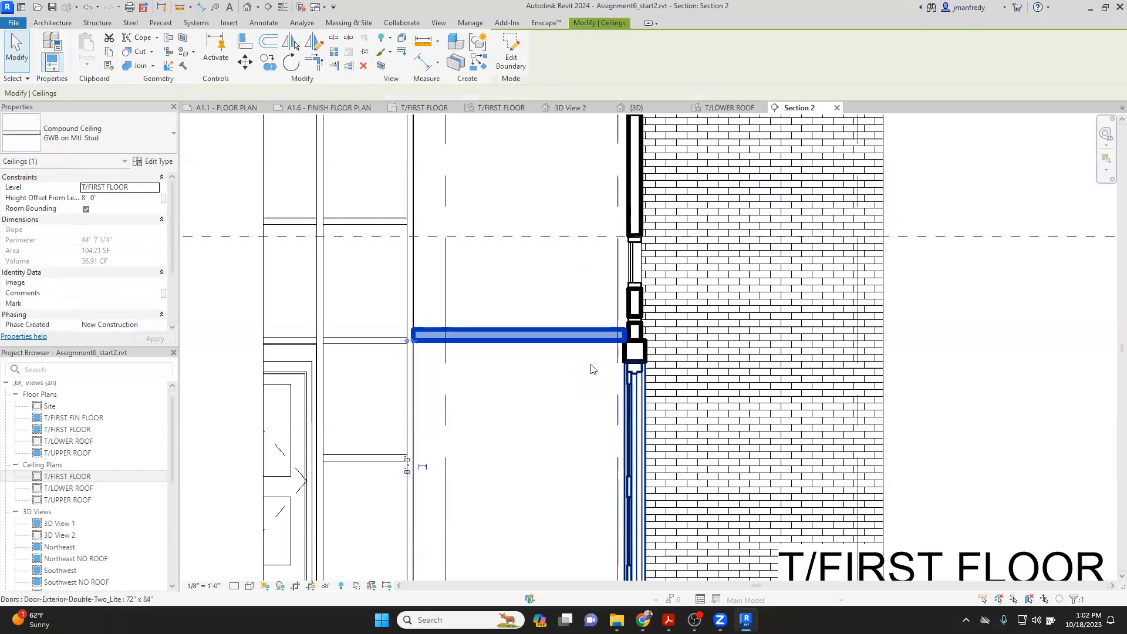
{"action": "scroll", "coordinate": [591, 368], "scroll_direction": "up", "scroll_amount": 1}
{"action": "key", "text": "a"}
{"action": "key", "text": "l"}
{"action": "left_click", "coordinate": [581, 218]}
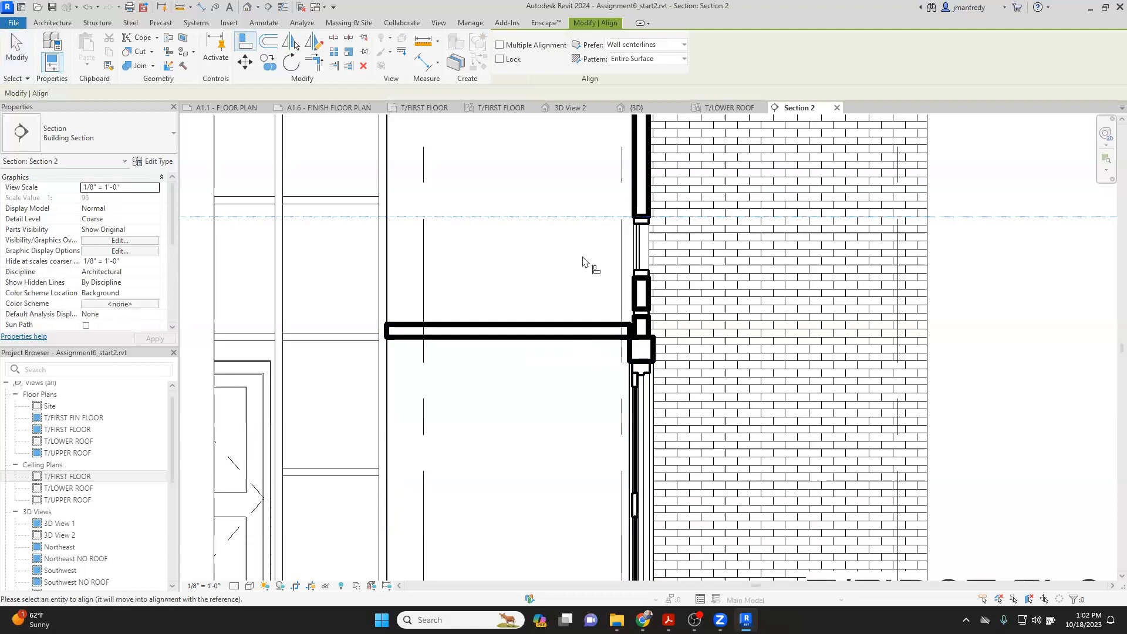
{"action": "left_click", "coordinate": [576, 339]}
{"action": "key", "text": "Escape"}
Step: Turn on thin lines in the section and check the realigned ceiling's height offset and its joint with the wall
{"action": "scroll", "coordinate": [628, 223], "scroll_direction": "up", "scroll_amount": 5}
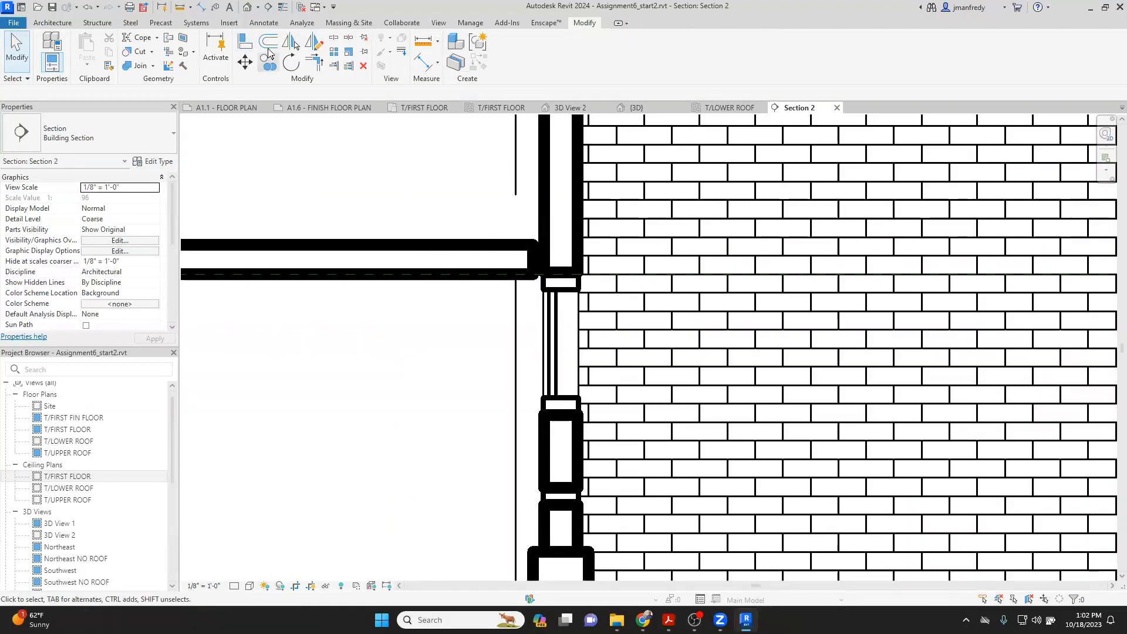
{"action": "left_click", "coordinate": [282, 7]}
{"action": "scroll", "coordinate": [503, 258], "scroll_direction": "up", "scroll_amount": 1}
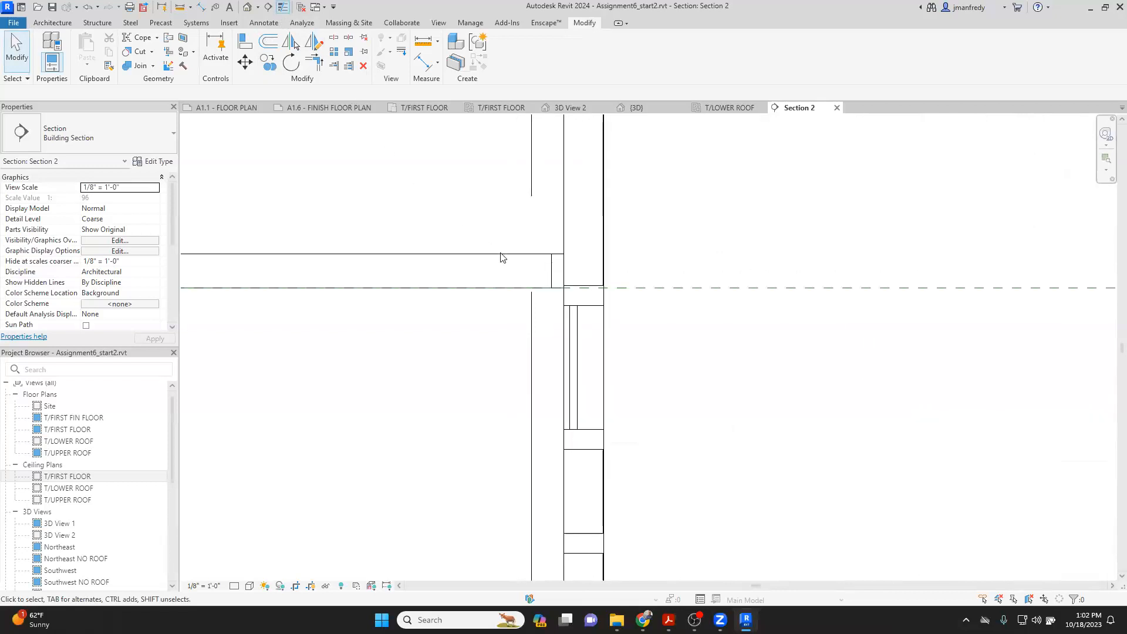
{"action": "left_click", "coordinate": [552, 270]}
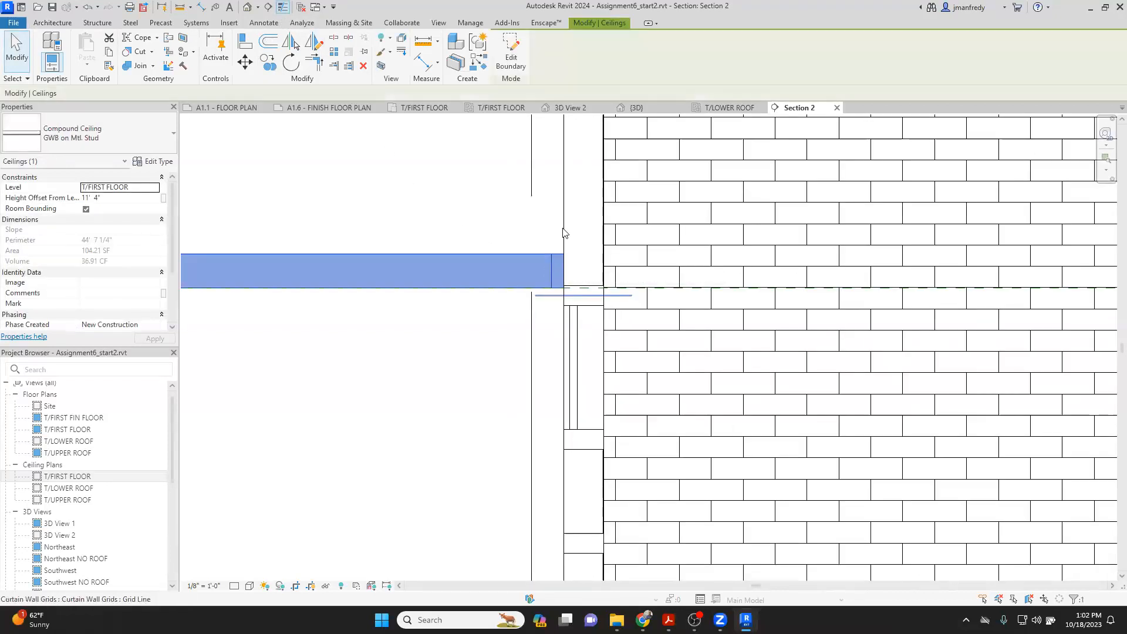
{"action": "key", "text": "Escape"}
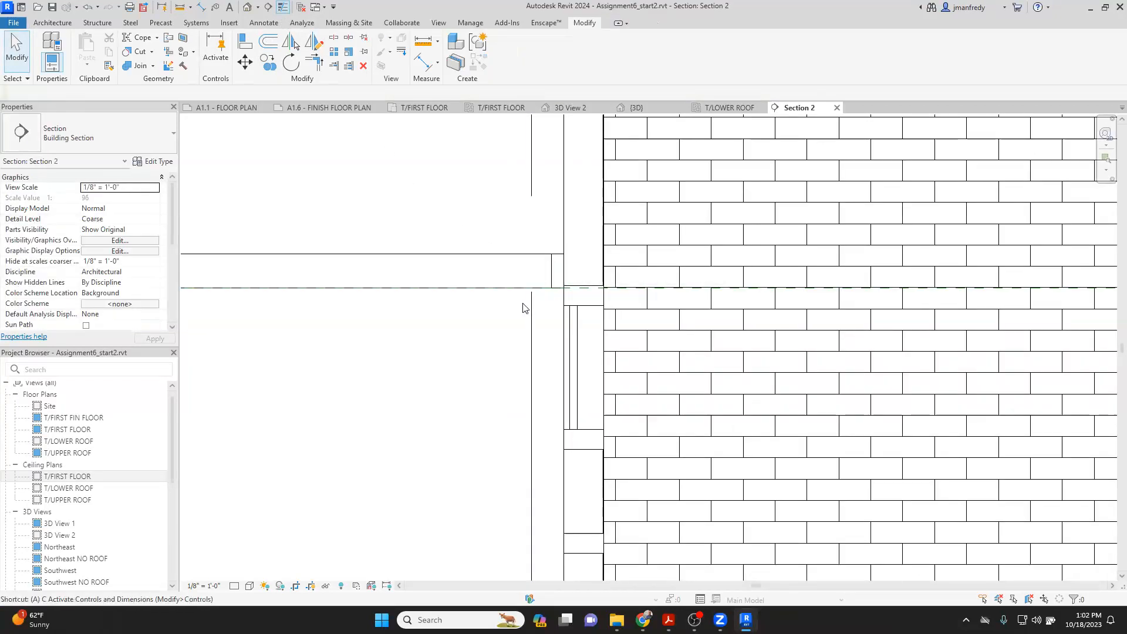
{"action": "key", "text": "a"}
{"action": "key", "text": "l"}
{"action": "scroll", "coordinate": [573, 281], "scroll_direction": "up", "scroll_amount": 2}
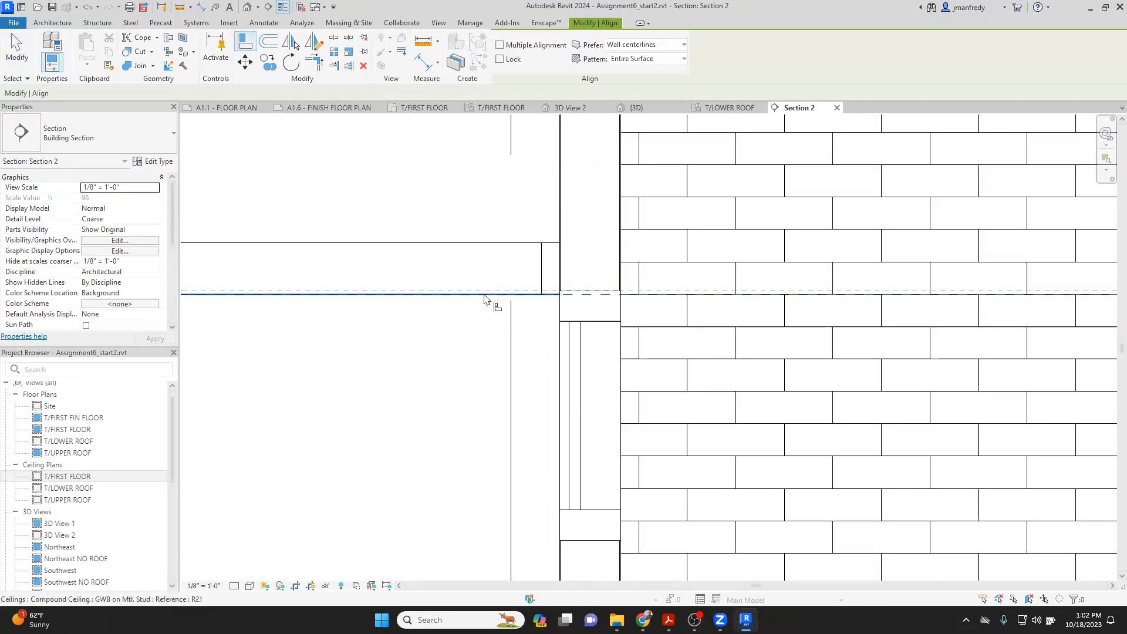
{"action": "key", "text": "Escape"}
{"action": "key", "text": "Escape"}
Step: Inspect the realigned ceiling's position in the section relative to the glazed walls and roof levels
{"action": "scroll", "coordinate": [492, 283], "scroll_direction": "down", "scroll_amount": 5}
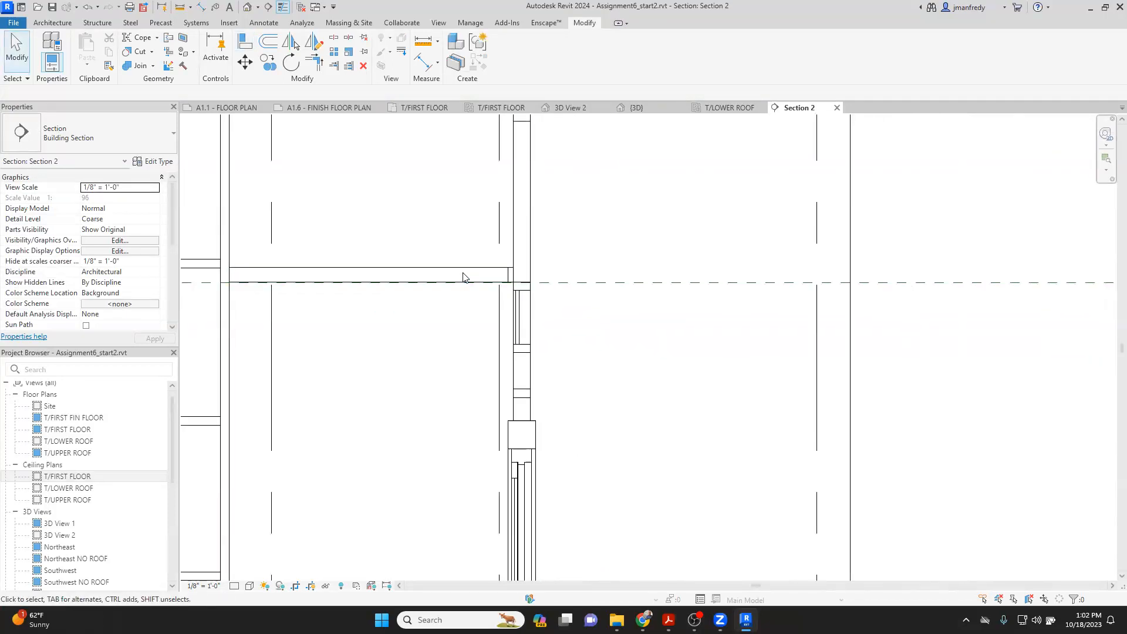
{"action": "left_click", "coordinate": [463, 274]}
{"action": "scroll", "coordinate": [528, 277], "scroll_direction": "down", "scroll_amount": 3}
{"action": "middle_click_drag", "start_coordinate": [510, 322], "coordinate": [581, 386]}
{"action": "scroll", "coordinate": [555, 353], "scroll_direction": "down", "scroll_amount": 1}
{"action": "key", "text": "Escape"}
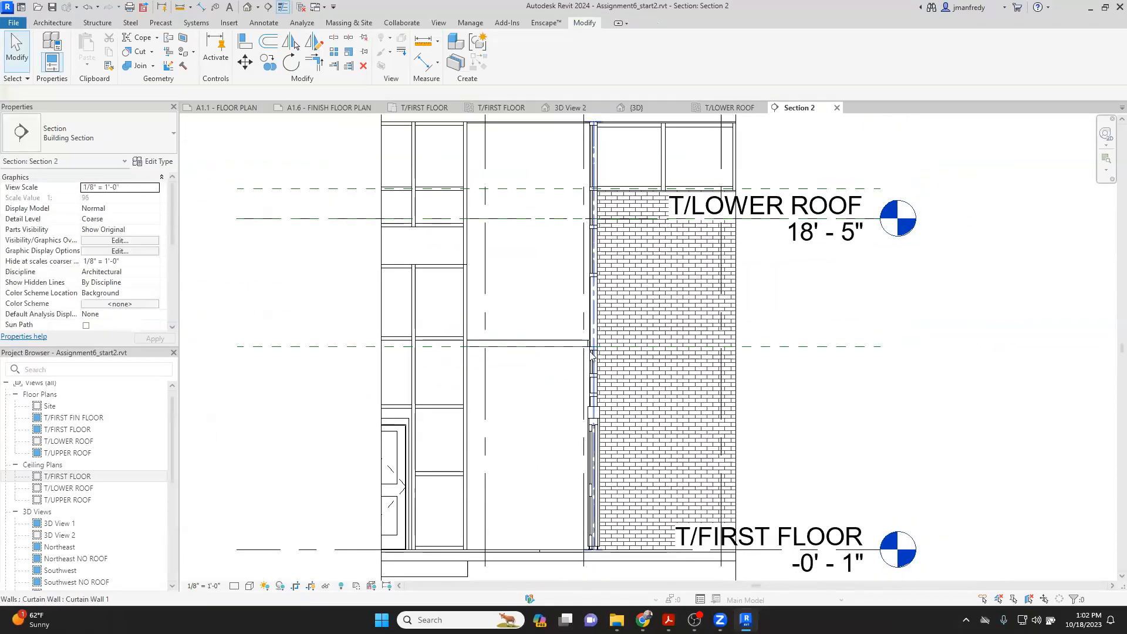
Step: Inspect the curtain wall mullion where it meets the ceiling edge in the section
{"action": "scroll", "coordinate": [591, 355], "scroll_direction": "up", "scroll_amount": 2}
{"action": "left_click", "coordinate": [597, 345]}
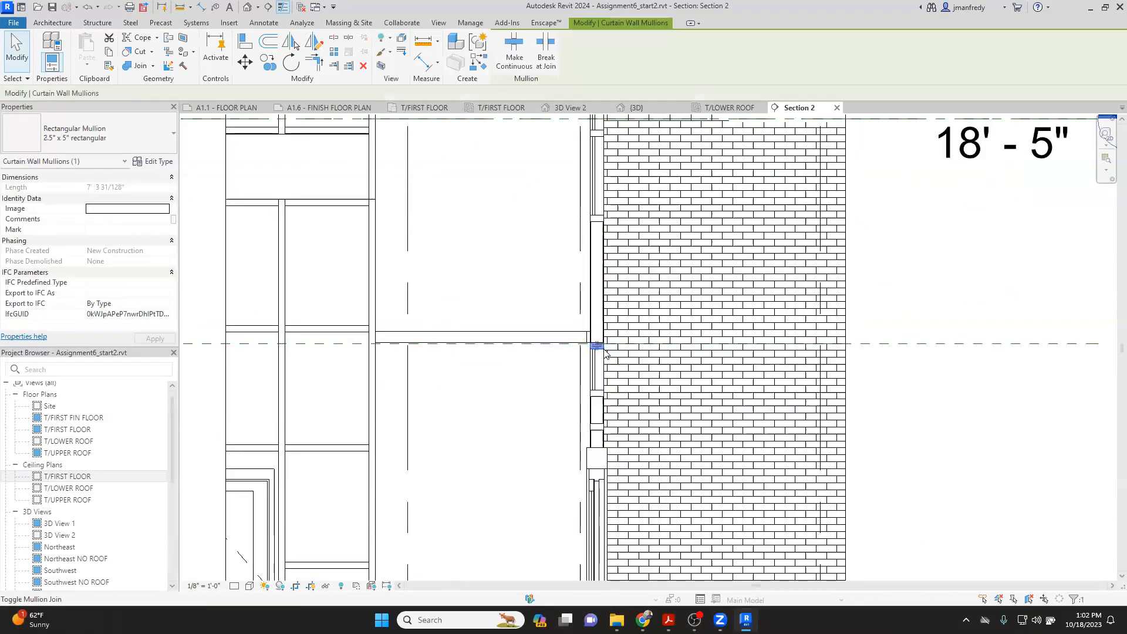
{"action": "key", "text": "Escape"}
{"action": "scroll", "coordinate": [516, 349], "scroll_direction": "down", "scroll_amount": 3}
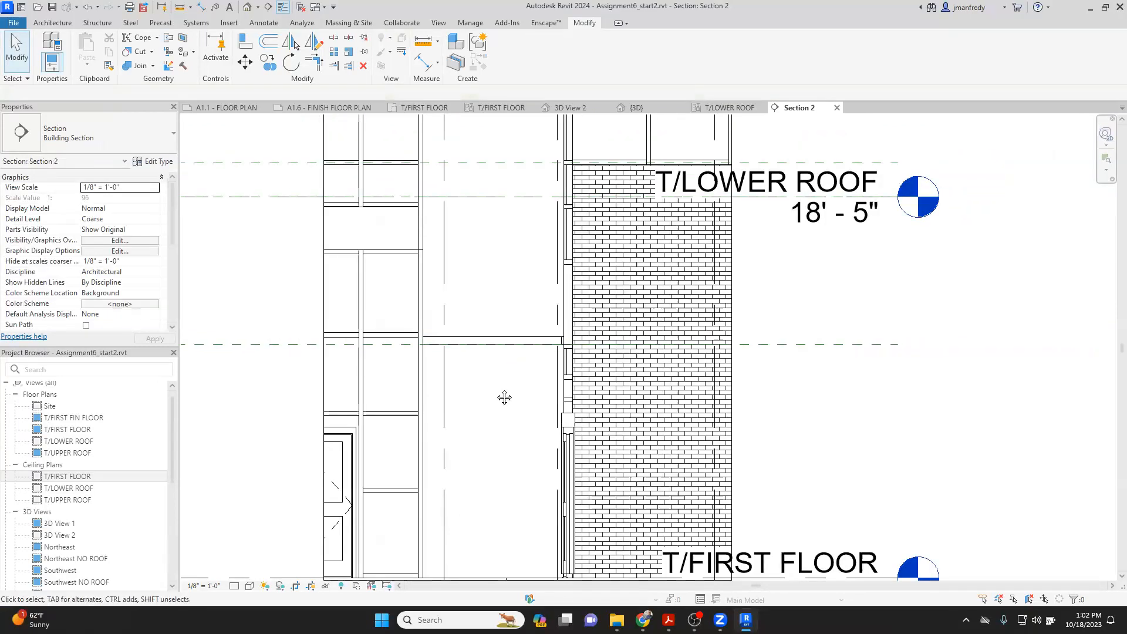
{"action": "scroll", "coordinate": [511, 367], "scroll_direction": "down", "scroll_amount": 3}
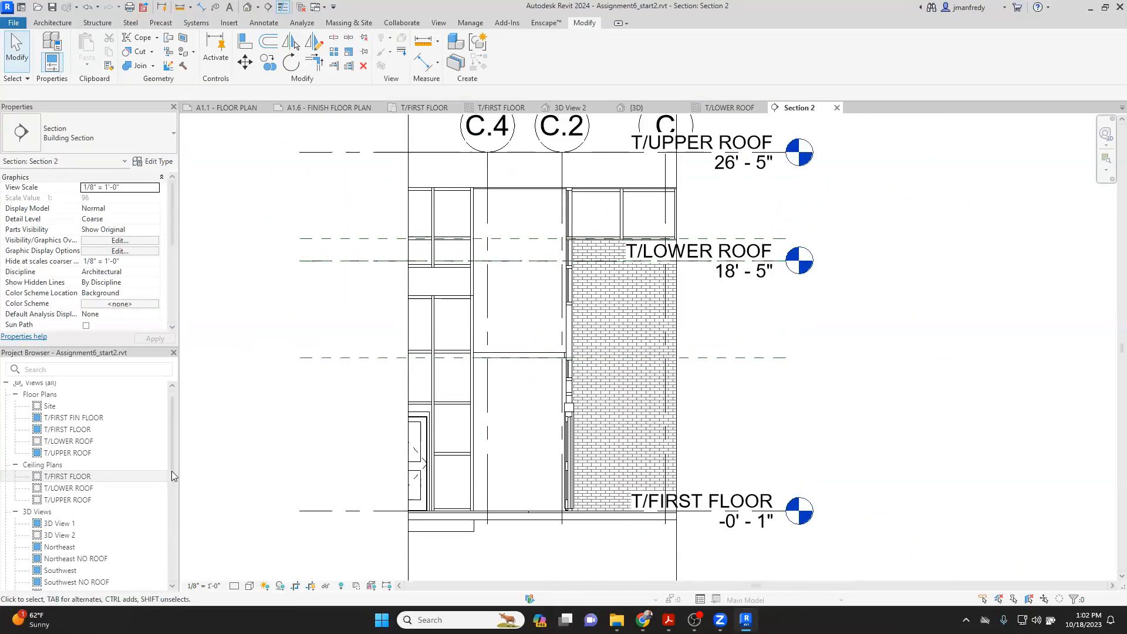
Step: Expand the building sections in the project browser and locate the name of the current section view
{"action": "left_click_drag", "start_coordinate": [171, 455], "coordinate": [170, 496]}
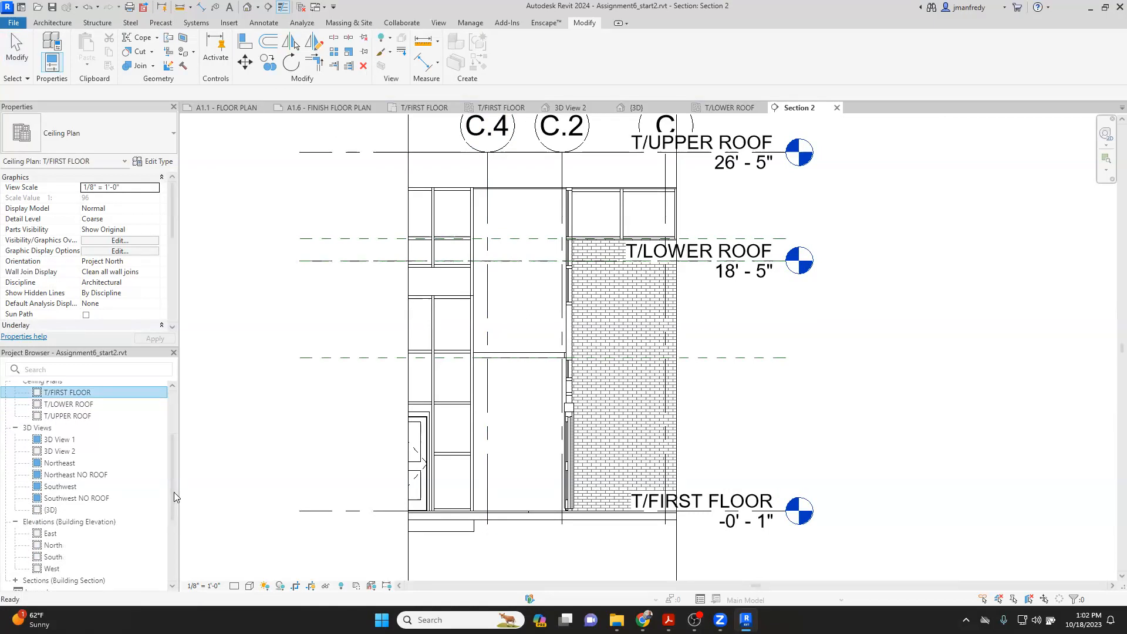
{"action": "scroll", "coordinate": [145, 460], "scroll_direction": "up", "scroll_amount": 3}
{"action": "scroll", "coordinate": [144, 461], "scroll_direction": "down", "scroll_amount": 4}
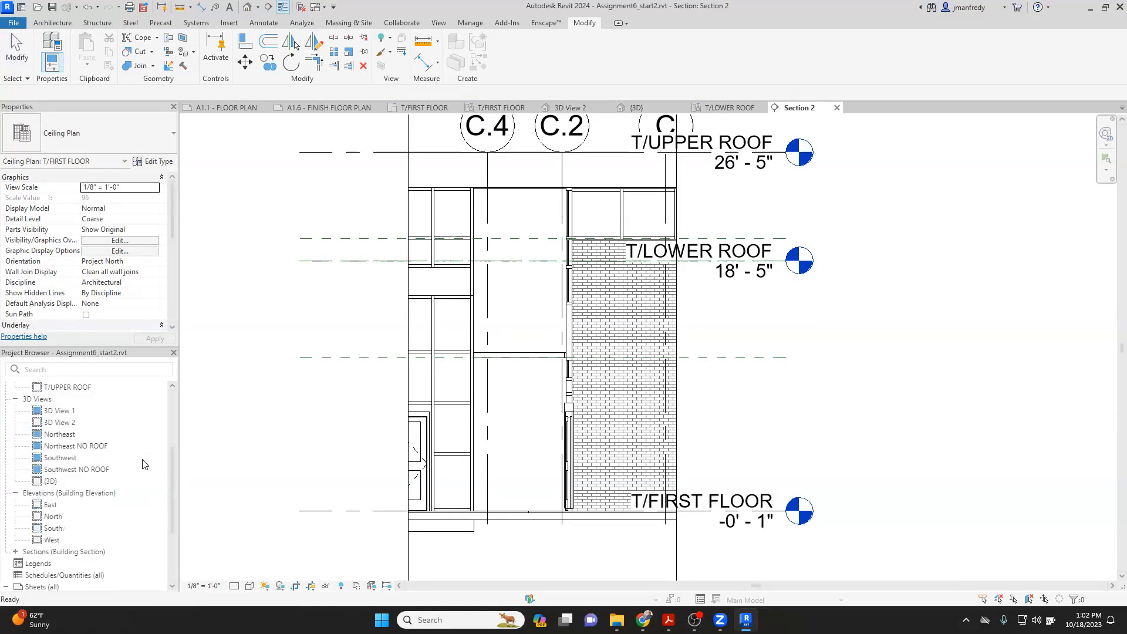
{"action": "scroll", "coordinate": [144, 464], "scroll_direction": "down", "scroll_amount": 3}
{"action": "left_click", "coordinate": [15, 455]}
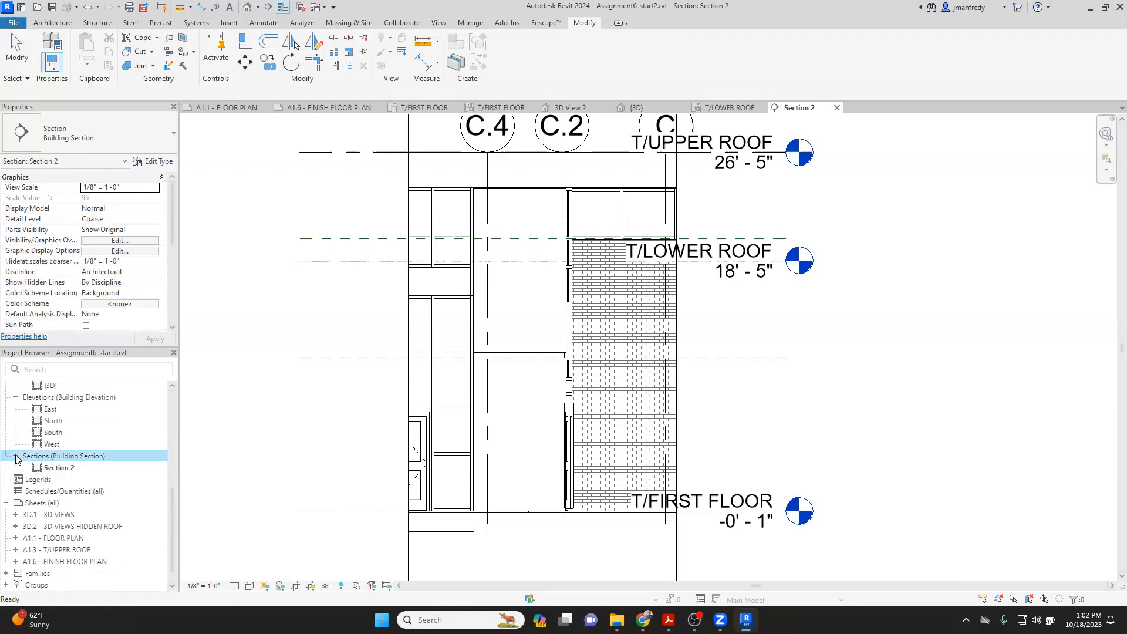
{"action": "left_click", "coordinate": [58, 468]}
{"action": "middle_click_drag", "start_coordinate": [277, 351], "coordinate": [278, 371]}
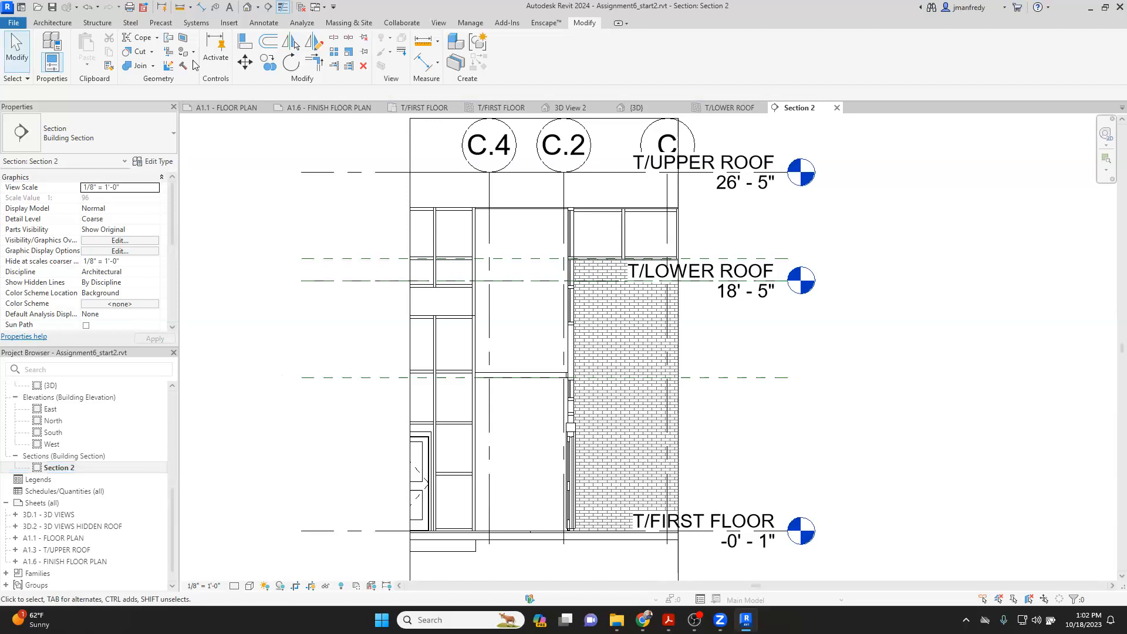
Step: Open the default 3D view and orient it to Section 2
{"action": "left_click", "coordinate": [248, 10]}
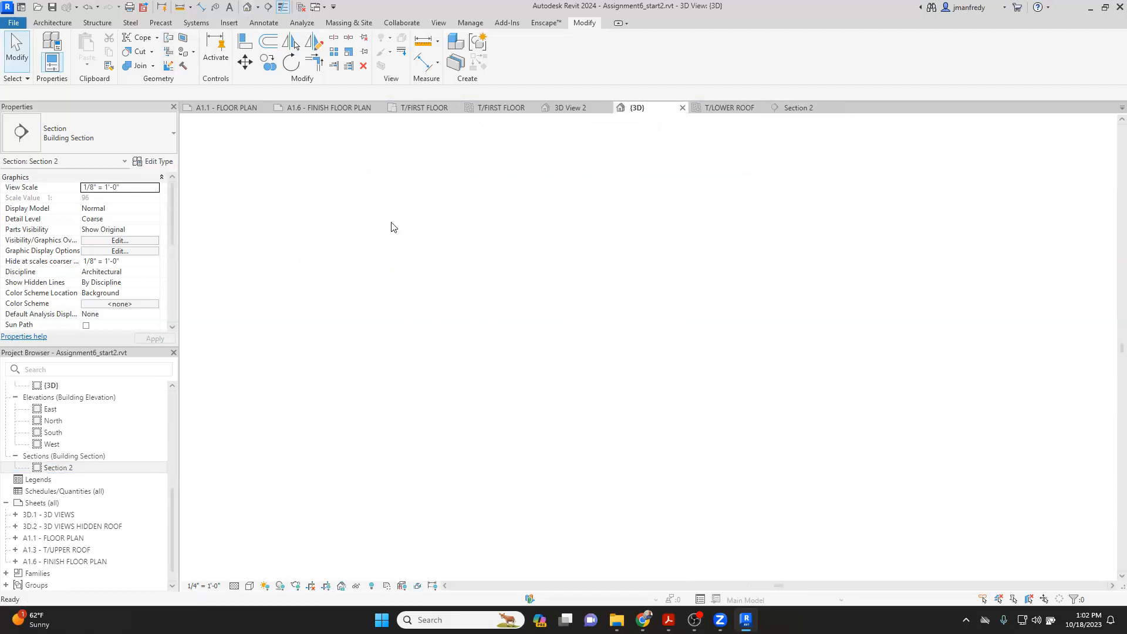
{"action": "right_click", "coordinate": [1067, 160]}
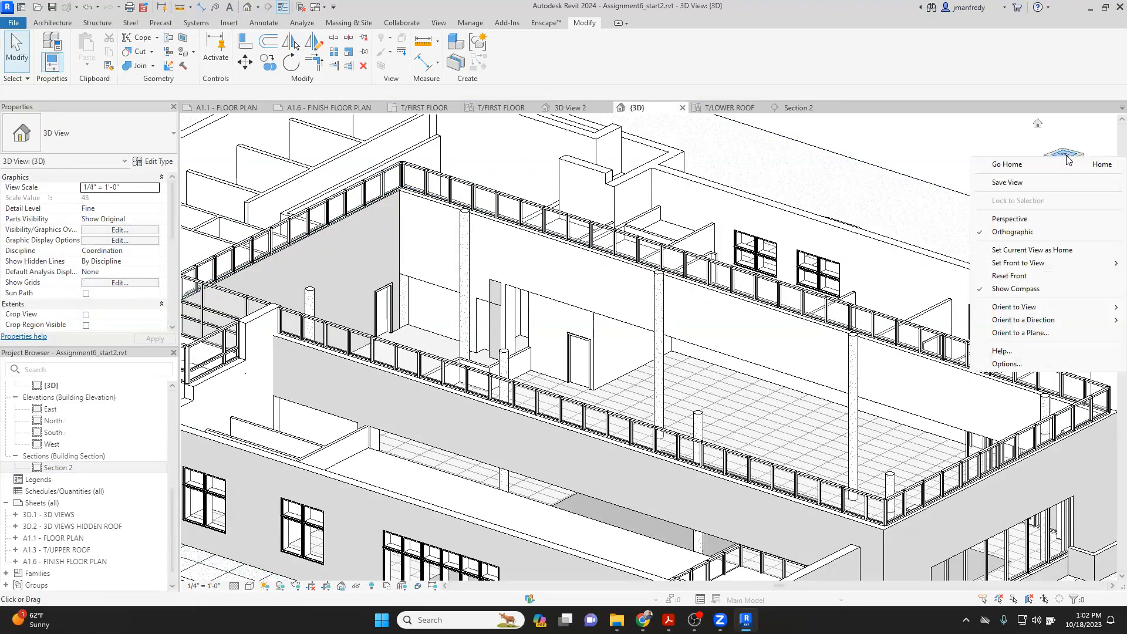
{"action": "mouse_move", "coordinate": [1028, 312]}
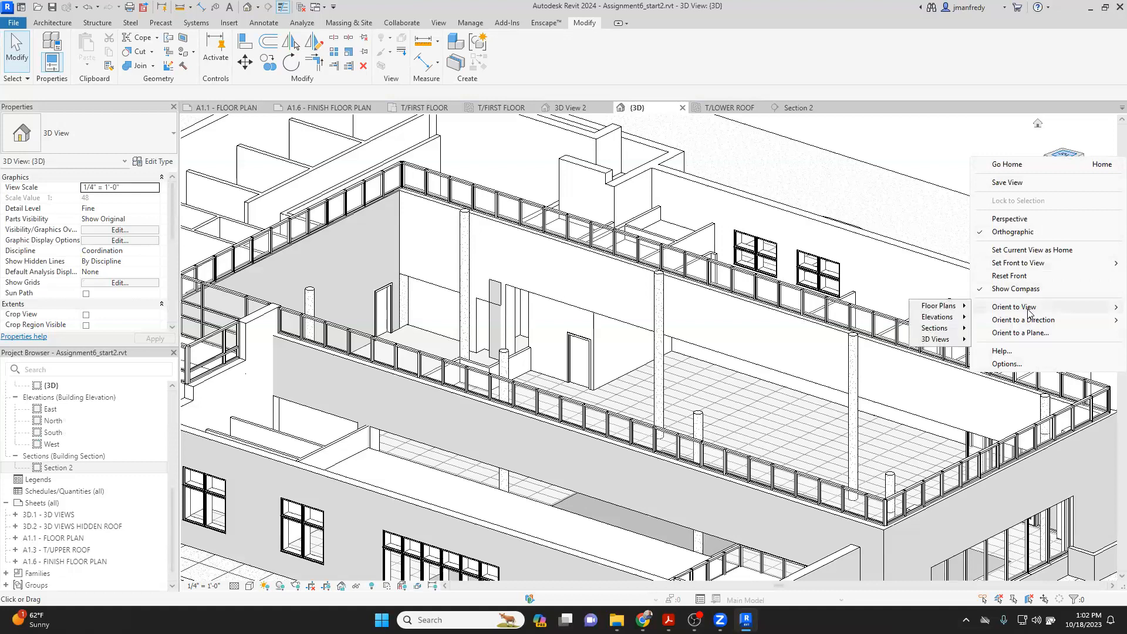
{"action": "mouse_move", "coordinate": [939, 328]}
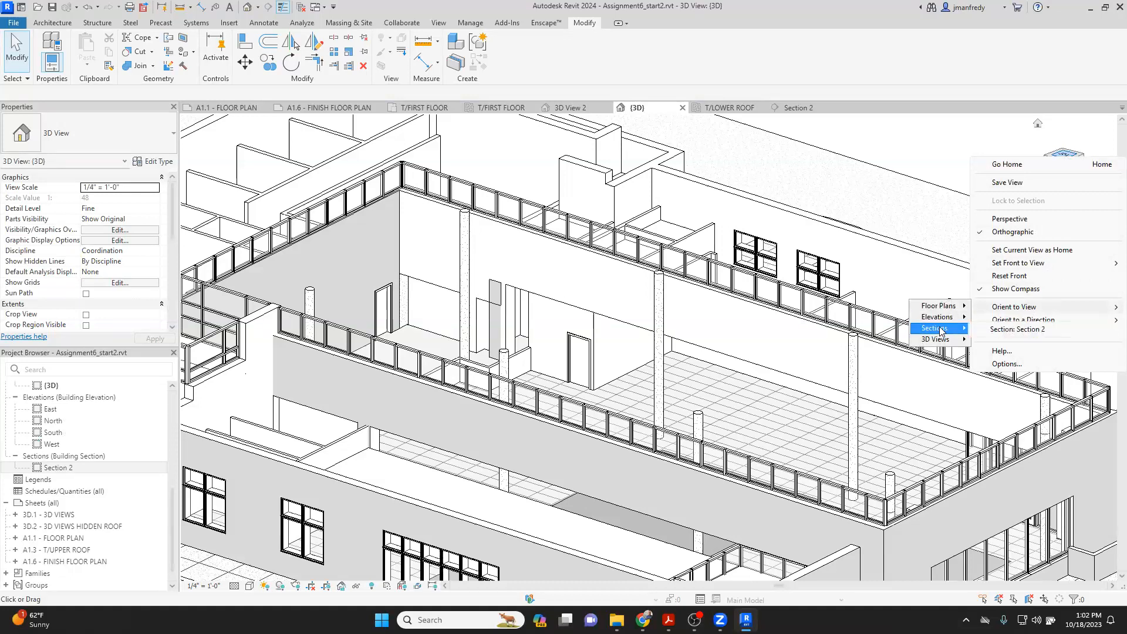
{"action": "left_click", "coordinate": [1011, 330]}
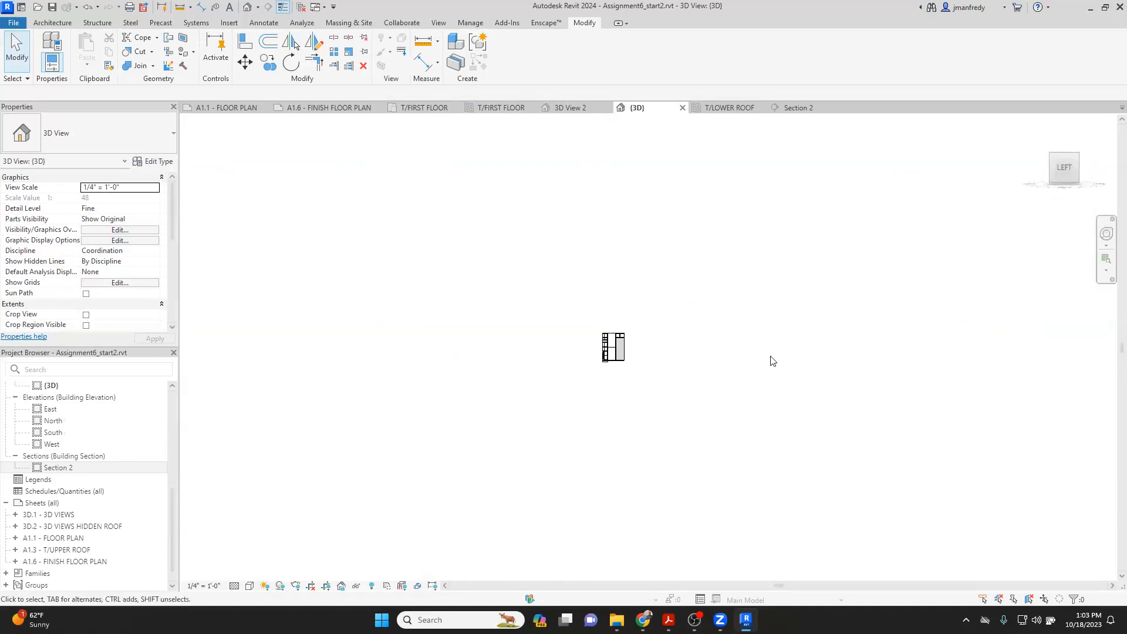
{"action": "scroll", "coordinate": [604, 329], "scroll_direction": "up", "scroll_amount": 10}
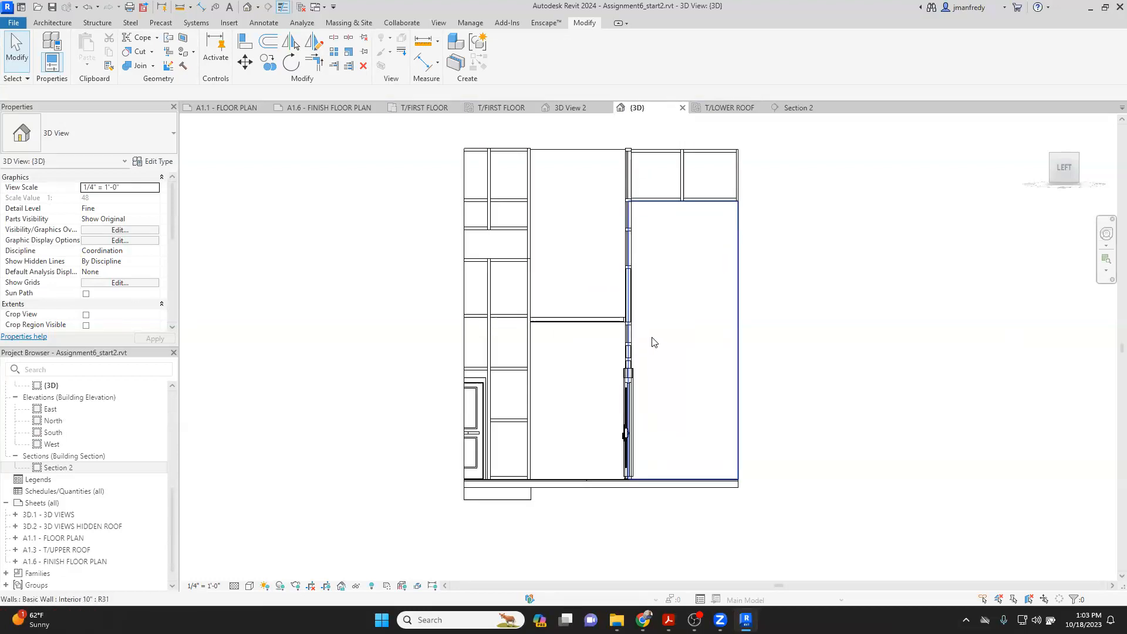
{"action": "middle_click_drag", "start_coordinate": [674, 311], "coordinate": [697, 295]}
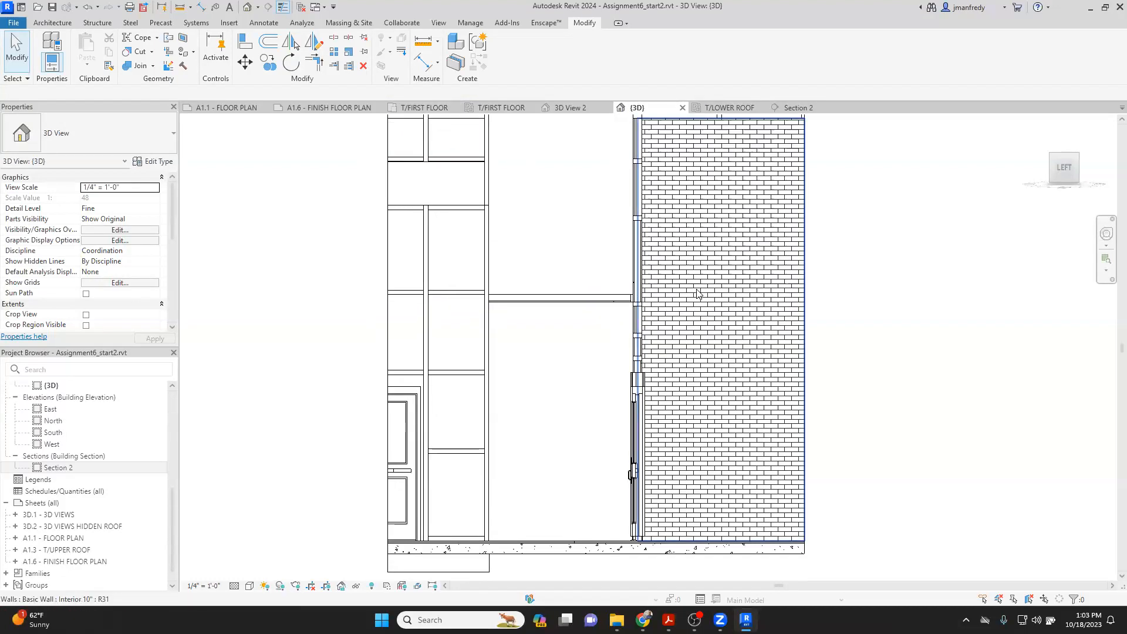
Step: Examine the GWB ceiling in the cut-away 3D view, especially its notched edge along the glazed wall
{"action": "mouse_move", "coordinate": [1068, 191]}
{"action": "mouse_move", "coordinate": [896, 277]}
{"action": "middle_mouse_down", "text": "shift"}
{"action": "mouse_move", "coordinate": [857, 365]}
{"action": "mouse_move", "coordinate": [868, 340]}
{"action": "mouse_move", "coordinate": [697, 435]}
{"action": "mouse_move", "coordinate": [765, 367]}
{"action": "middle_mouse_up", "text": "shift"}
{"action": "middle_click_drag", "start_coordinate": [826, 248], "coordinate": [465, 530]}
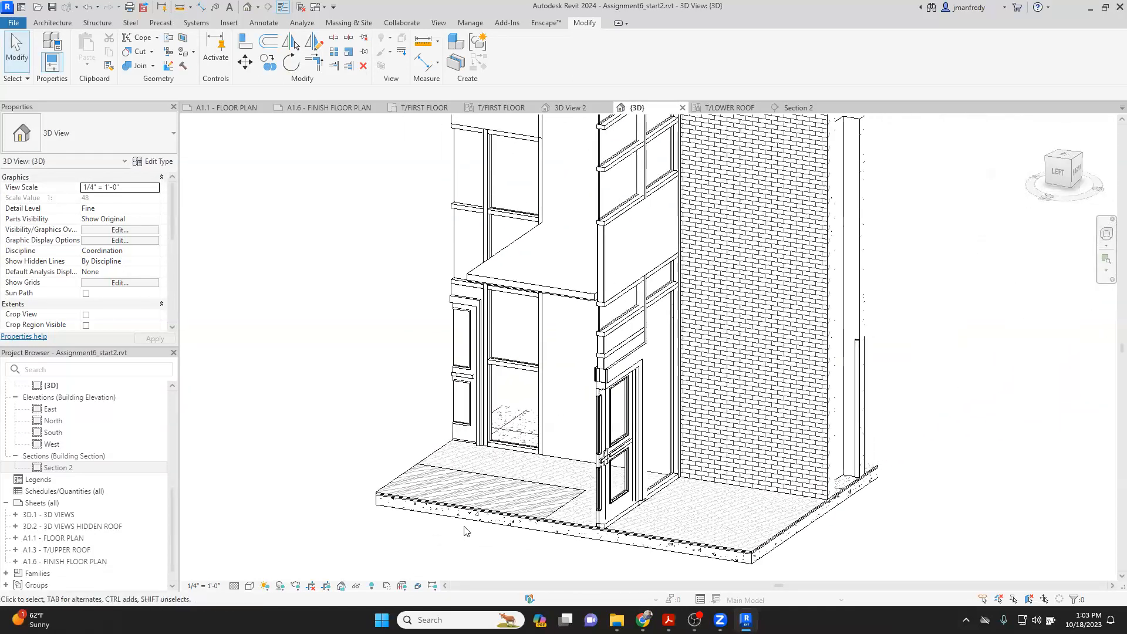
{"action": "scroll", "coordinate": [518, 405], "scroll_direction": "up", "scroll_amount": 1}
{"action": "scroll", "coordinate": [519, 404], "scroll_direction": "up", "scroll_amount": 2}
{"action": "left_click", "coordinate": [645, 212]}
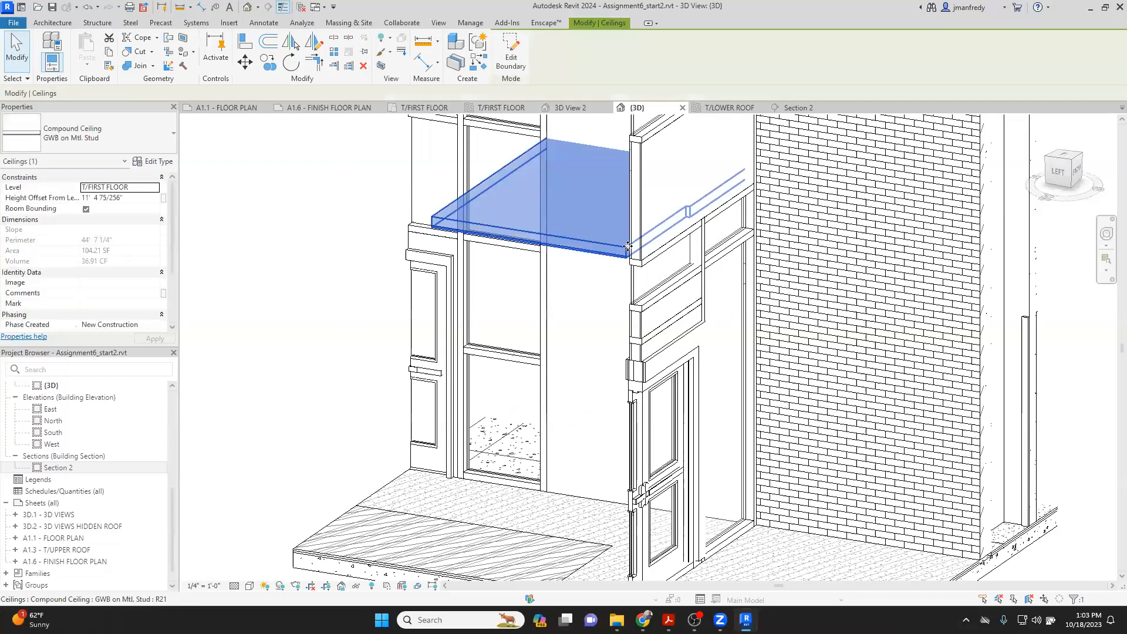
{"action": "middle_click_drag", "start_coordinate": [645, 211], "coordinate": [637, 298], "text": "shift"}
{"action": "mouse_move", "coordinate": [679, 219]}
{"action": "middle_mouse_down", "text": "shift"}
{"action": "mouse_move", "coordinate": [685, 194]}
{"action": "mouse_move", "coordinate": [742, 193]}
{"action": "mouse_move", "coordinate": [725, 389]}
{"action": "mouse_move", "coordinate": [716, 335]}
{"action": "mouse_move", "coordinate": [685, 474]}
{"action": "middle_mouse_up", "text": "shift"}
{"action": "scroll", "coordinate": [688, 191], "scroll_direction": "up", "scroll_amount": 2}
{"action": "middle_click_drag", "start_coordinate": [679, 332], "coordinate": [673, 300], "text": "shift"}
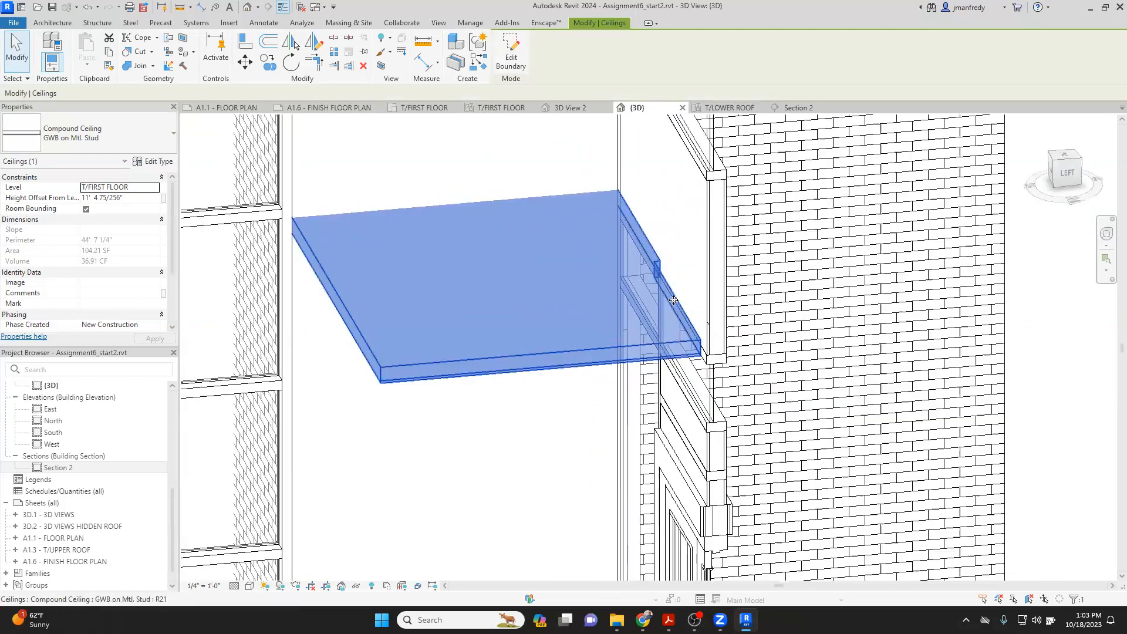
{"action": "scroll", "coordinate": [674, 301], "scroll_direction": "down", "scroll_amount": 4}
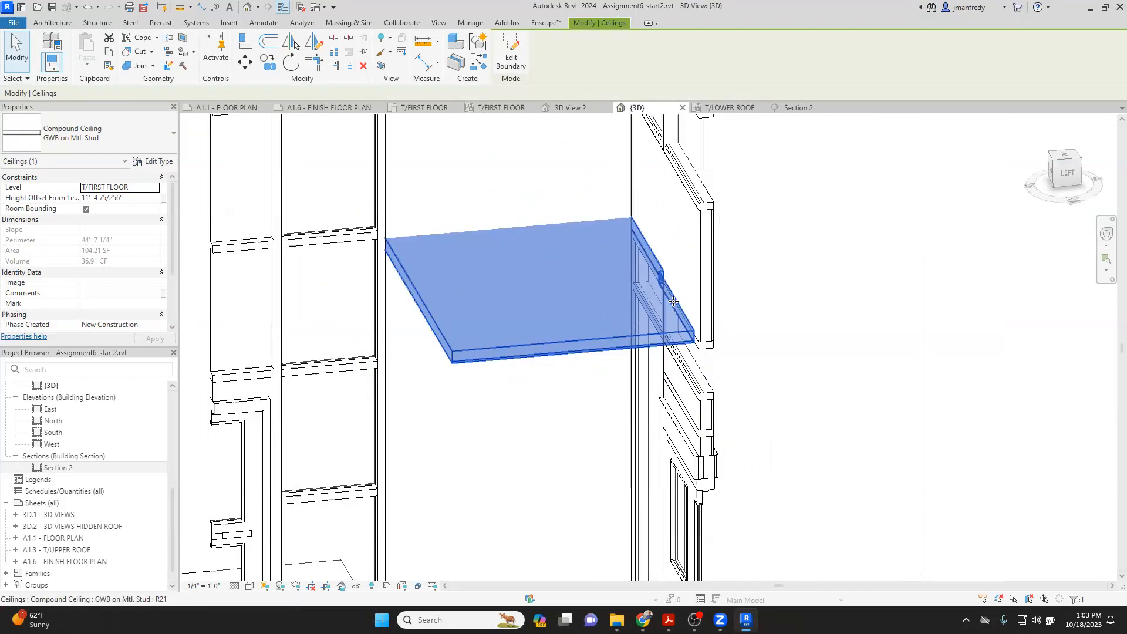
{"action": "scroll", "coordinate": [673, 301], "scroll_direction": "down", "scroll_amount": 2}
{"action": "middle_click_drag", "start_coordinate": [673, 301], "coordinate": [625, 330], "text": "shift"}
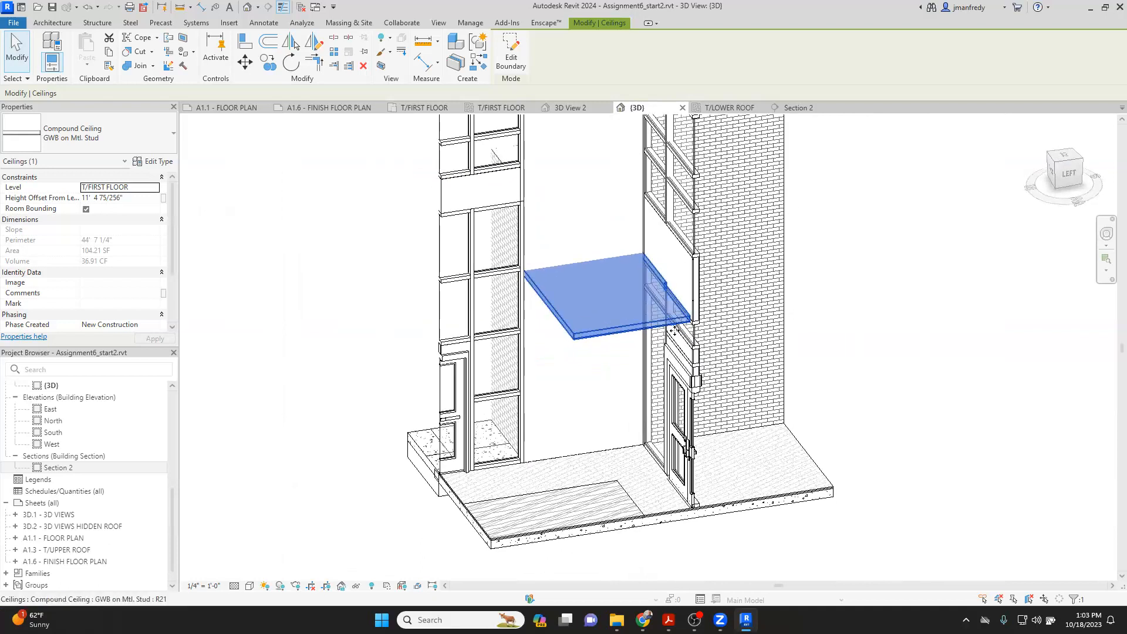
Step: Straighten the GWB ceiling's boundary along the glazed wall by deleting the jogged sketch segment and trimming the remaining lines to a corner
{"action": "left_click", "coordinate": [511, 59]}
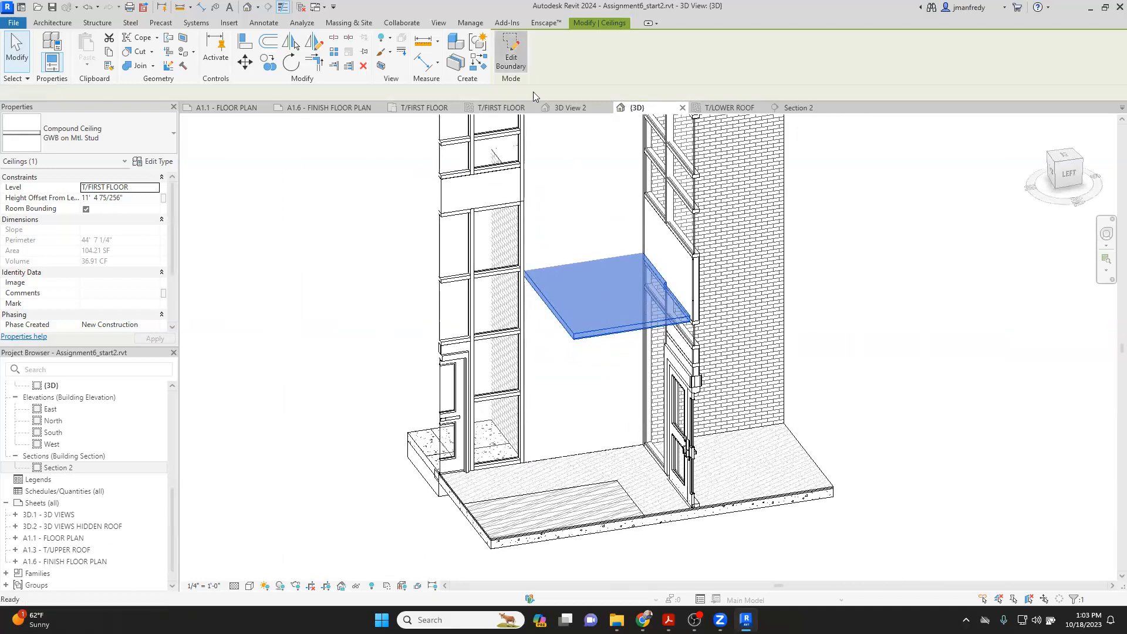
{"action": "scroll", "coordinate": [616, 370], "scroll_direction": "up", "scroll_amount": 5}
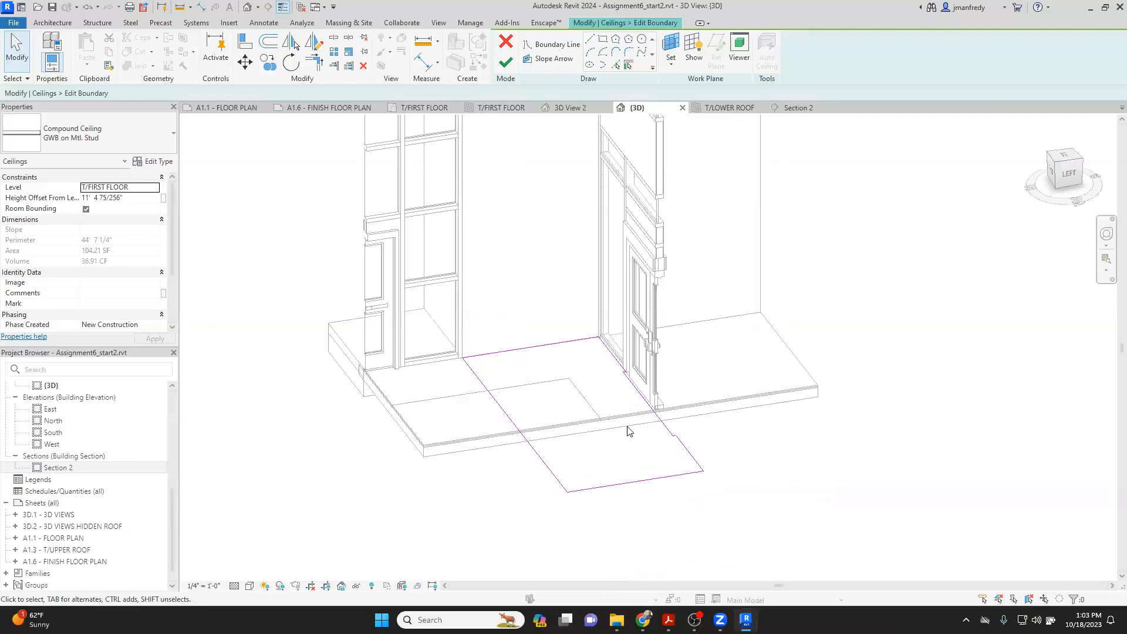
{"action": "left_click", "coordinate": [723, 474]}
{"action": "key", "text": "Delete"}
{"action": "key", "text": "t"}
{"action": "key", "text": "r"}
{"action": "left_click", "coordinate": [641, 371]}
{"action": "left_click", "coordinate": [675, 502]}
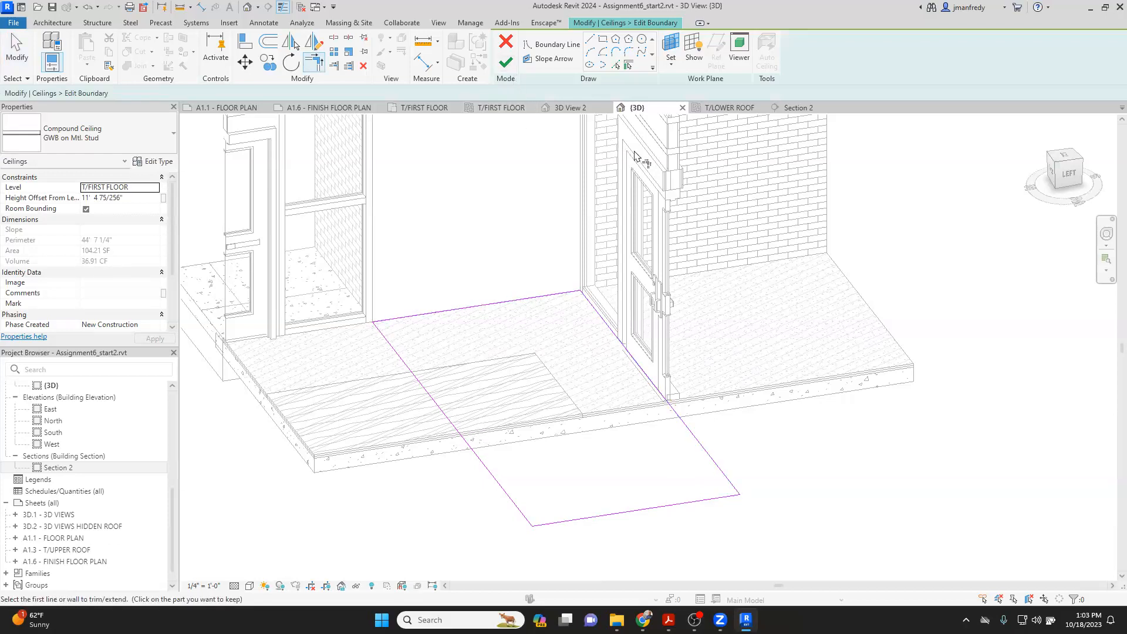
{"action": "left_click", "coordinate": [506, 62]}
{"action": "key", "text": "Escape"}
Step: Check the edited ceiling edge at the glazed wall and set the 3D view's visual style to Consistent Colors
{"action": "middle_click_drag", "start_coordinate": [545, 163], "coordinate": [570, 377]}
{"action": "scroll", "coordinate": [662, 203], "scroll_direction": "up", "scroll_amount": 1}
{"action": "middle_click_drag", "start_coordinate": [688, 219], "coordinate": [623, 244], "text": "shift"}
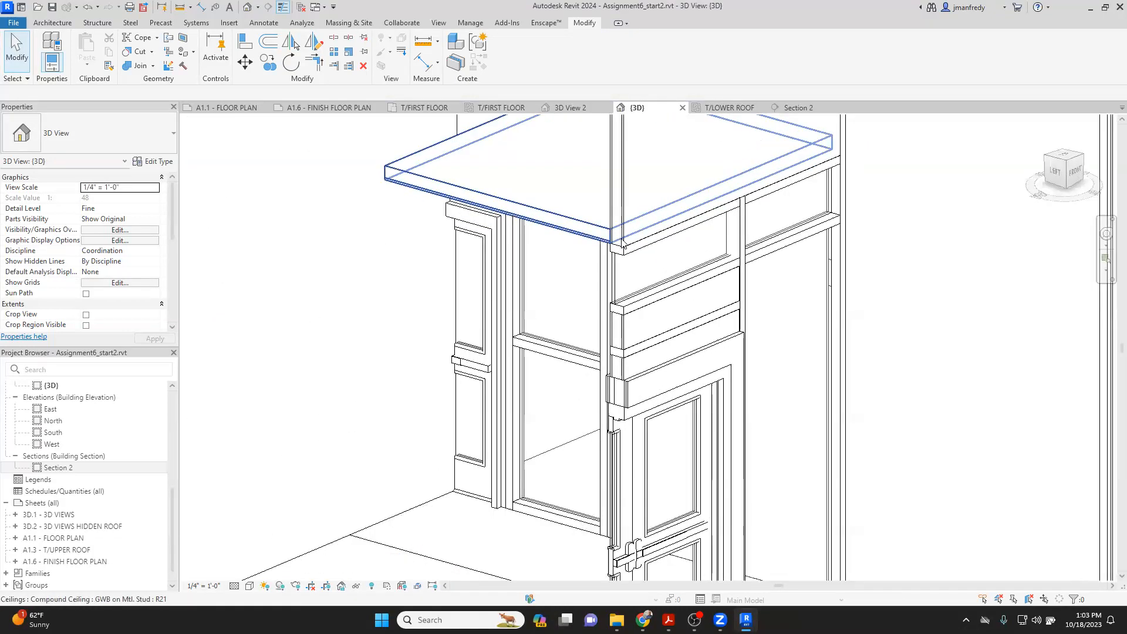
{"action": "left_click", "coordinate": [250, 586]}
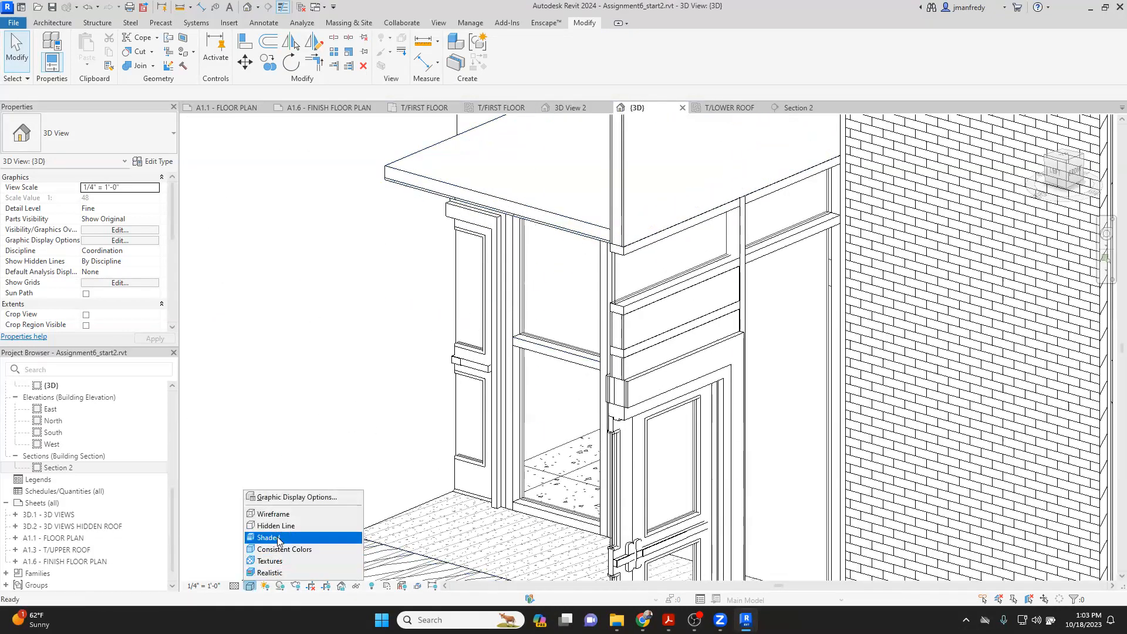
{"action": "left_click", "coordinate": [284, 549]}
Step: Examine the coloured cut-away around the ceiling, ending with a straight-on view from its left side
{"action": "mouse_move", "coordinate": [382, 414]}
{"action": "middle_mouse_down", "text": "shift"}
{"action": "mouse_move", "coordinate": [528, 386]}
{"action": "mouse_move", "coordinate": [521, 292]}
{"action": "mouse_move", "coordinate": [470, 252]}
{"action": "mouse_move", "coordinate": [425, 246]}
{"action": "mouse_move", "coordinate": [412, 271]}
{"action": "mouse_move", "coordinate": [440, 291]}
{"action": "mouse_move", "coordinate": [433, 268]}
{"action": "mouse_move", "coordinate": [505, 322]}
{"action": "mouse_move", "coordinate": [578, 352]}
{"action": "mouse_move", "coordinate": [568, 368]}
{"action": "mouse_move", "coordinate": [605, 301]}
{"action": "mouse_move", "coordinate": [551, 305]}
{"action": "mouse_move", "coordinate": [604, 270]}
{"action": "mouse_move", "coordinate": [537, 294]}
{"action": "mouse_move", "coordinate": [511, 337]}
{"action": "mouse_move", "coordinate": [523, 330]}
{"action": "middle_mouse_up", "text": "shift"}
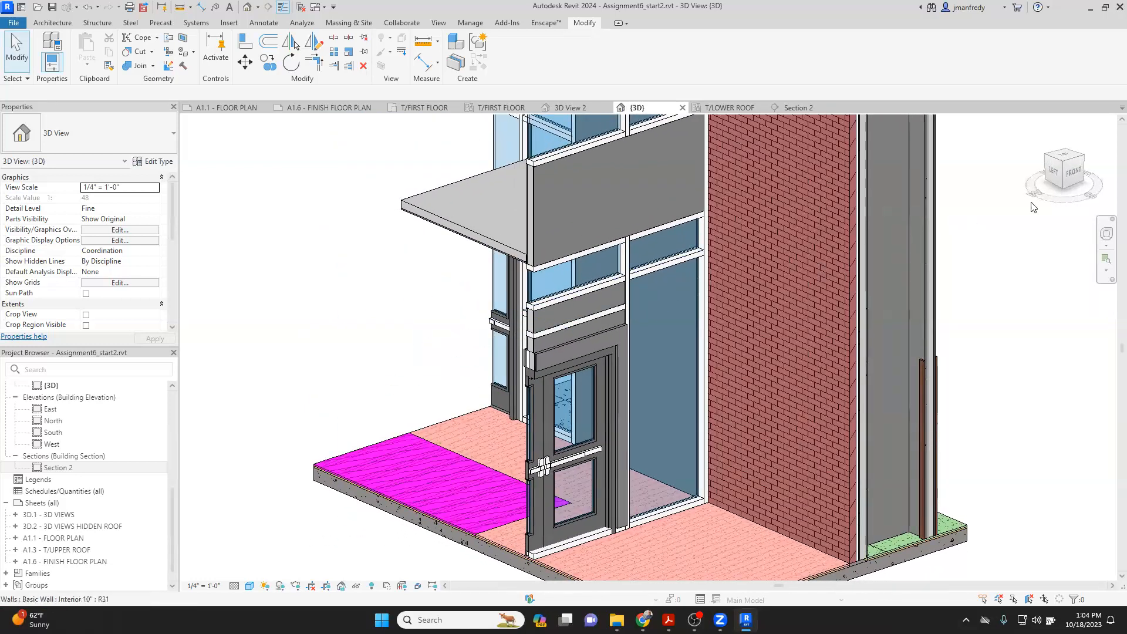
{"action": "left_click", "coordinate": [1054, 172]}
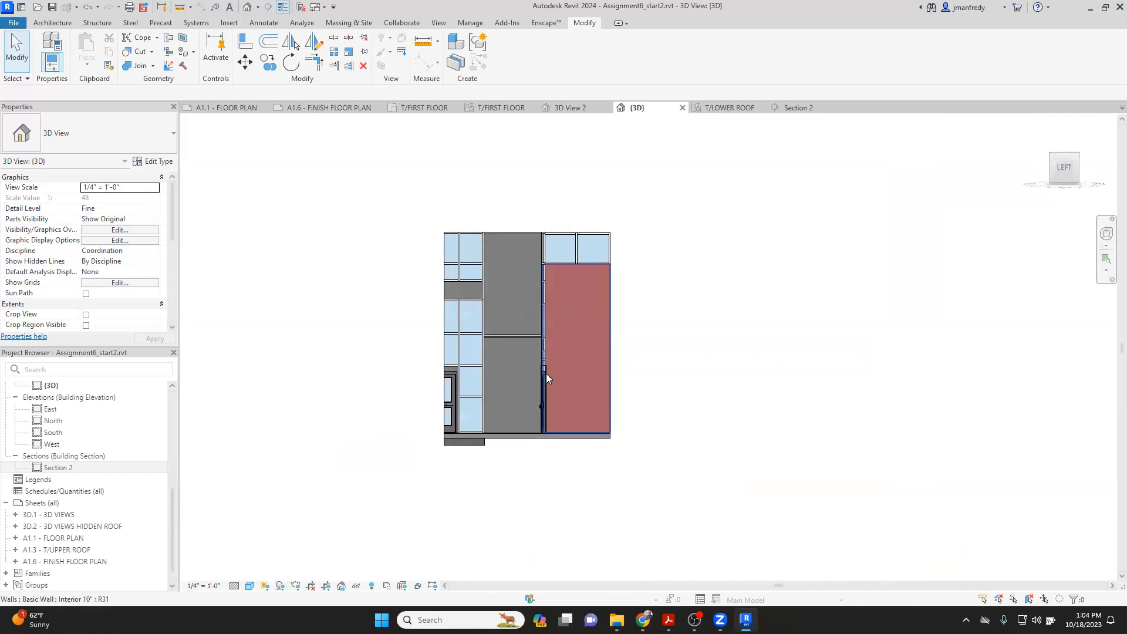
{"action": "scroll", "coordinate": [433, 352], "scroll_direction": "up", "scroll_amount": 4}
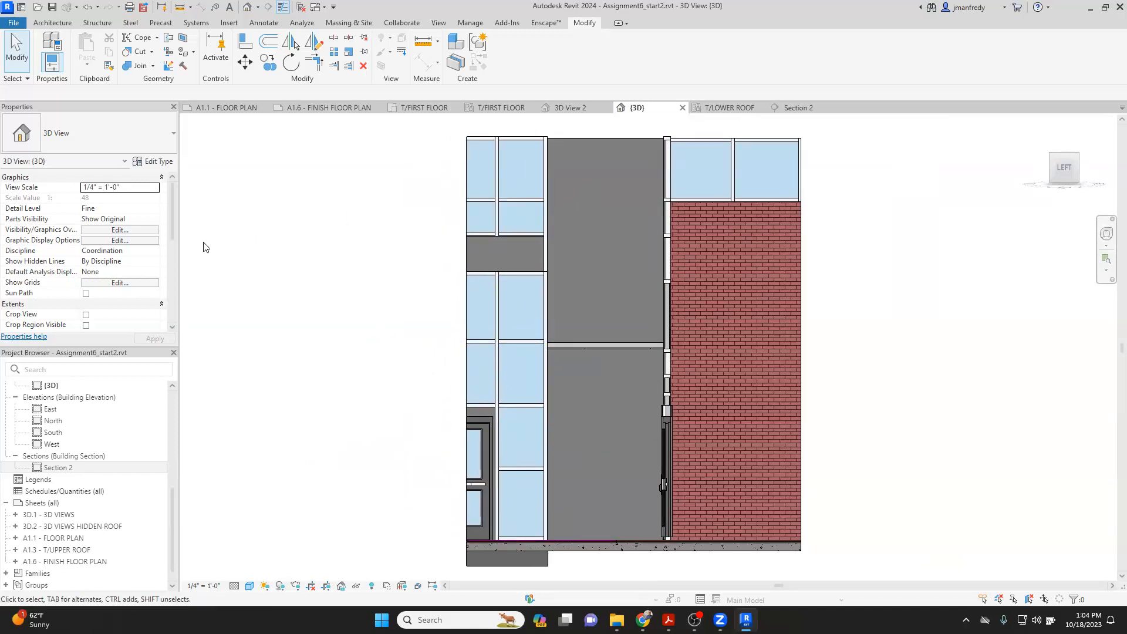
Step: Turn off the section box in the default 3D view
{"action": "scroll", "coordinate": [174, 256], "scroll_direction": "down", "scroll_amount": 5}
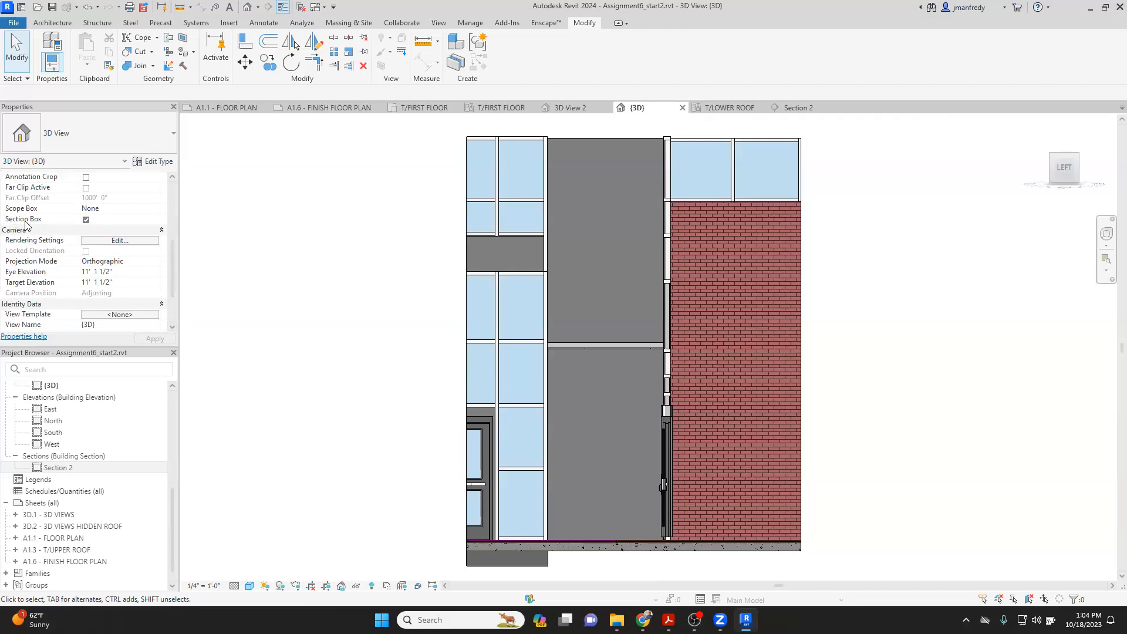
{"action": "left_click", "coordinate": [86, 219]}
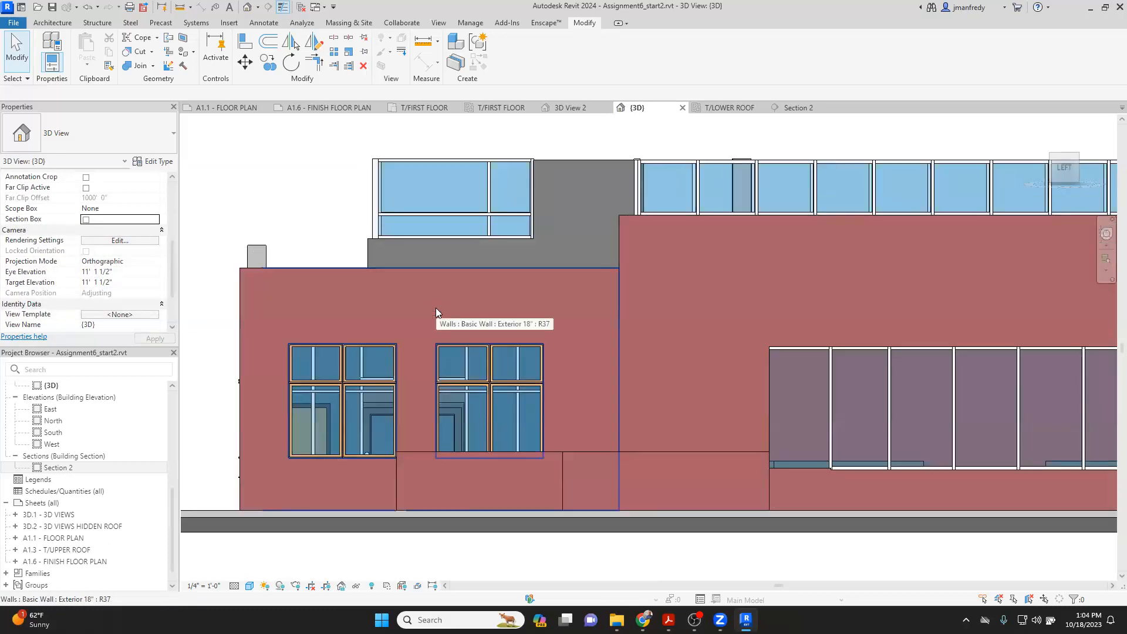
Step: Open the Section 2 view and examine the compound ceiling between the first floor and the lower roof
{"action": "scroll", "coordinate": [61, 517], "scroll_direction": "up", "scroll_amount": 2}
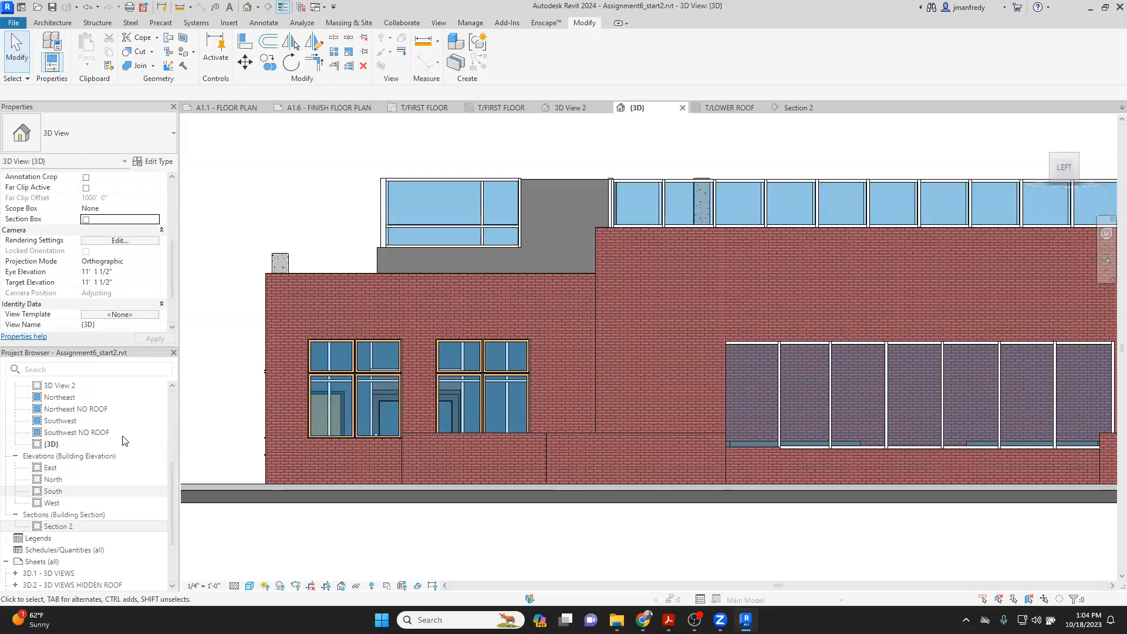
{"action": "double_click", "coordinate": [59, 524]}
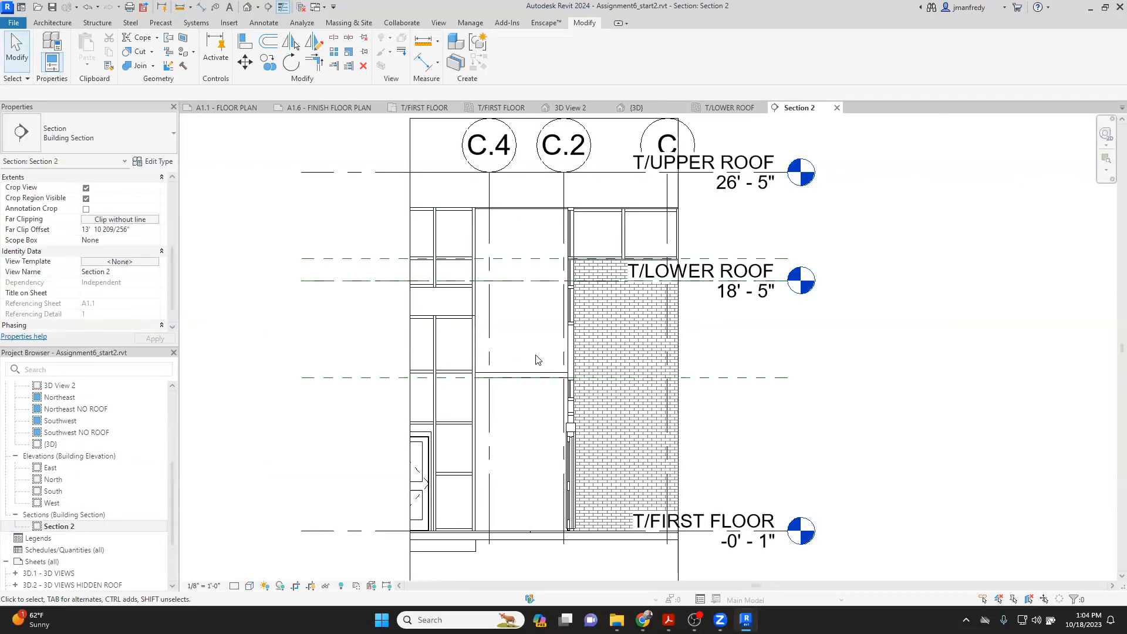
{"action": "middle_click_drag", "start_coordinate": [369, 363], "coordinate": [395, 319]}
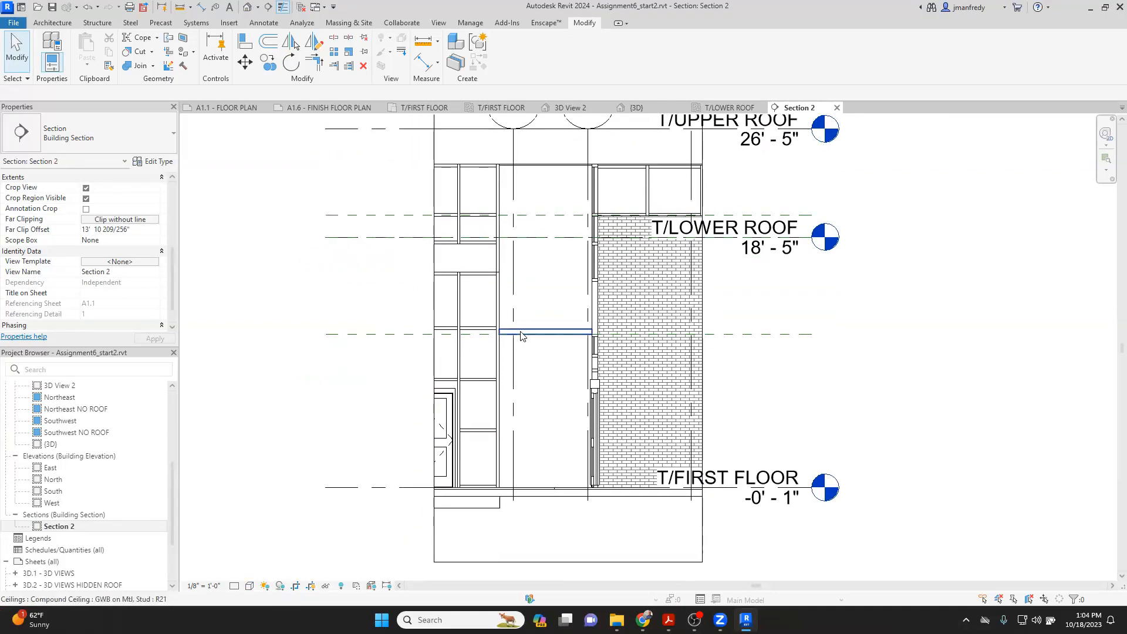
{"action": "scroll", "coordinate": [531, 330], "scroll_direction": "up", "scroll_amount": 1}
{"action": "left_click", "coordinate": [540, 331]}
{"action": "left_click", "coordinate": [530, 375]}
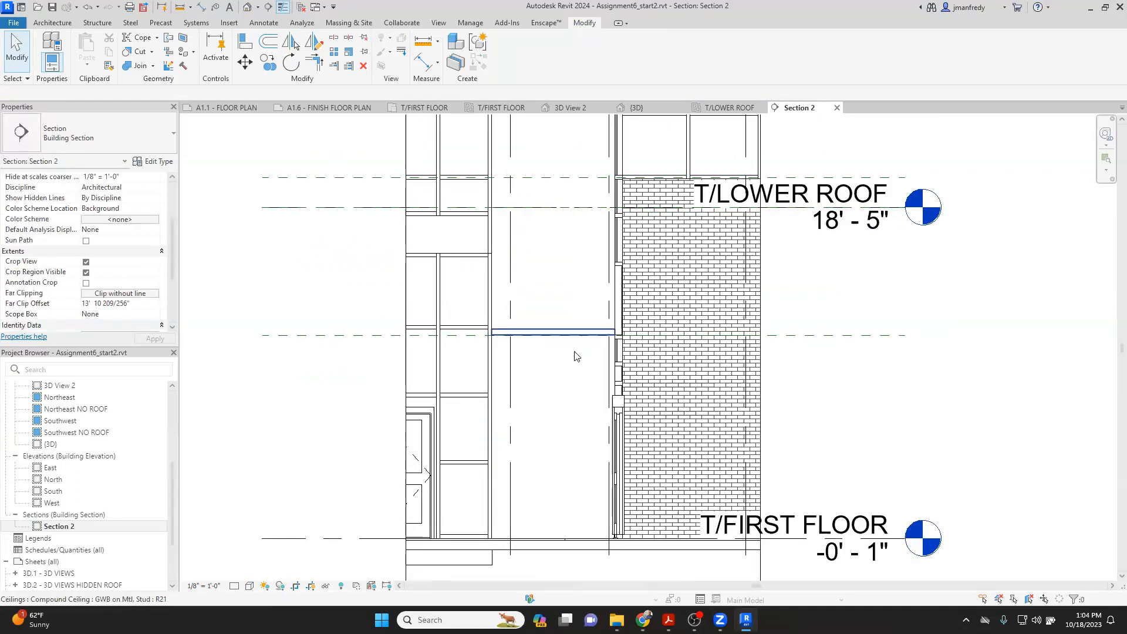
{"action": "scroll", "coordinate": [574, 356], "scroll_direction": "down", "scroll_amount": 1}
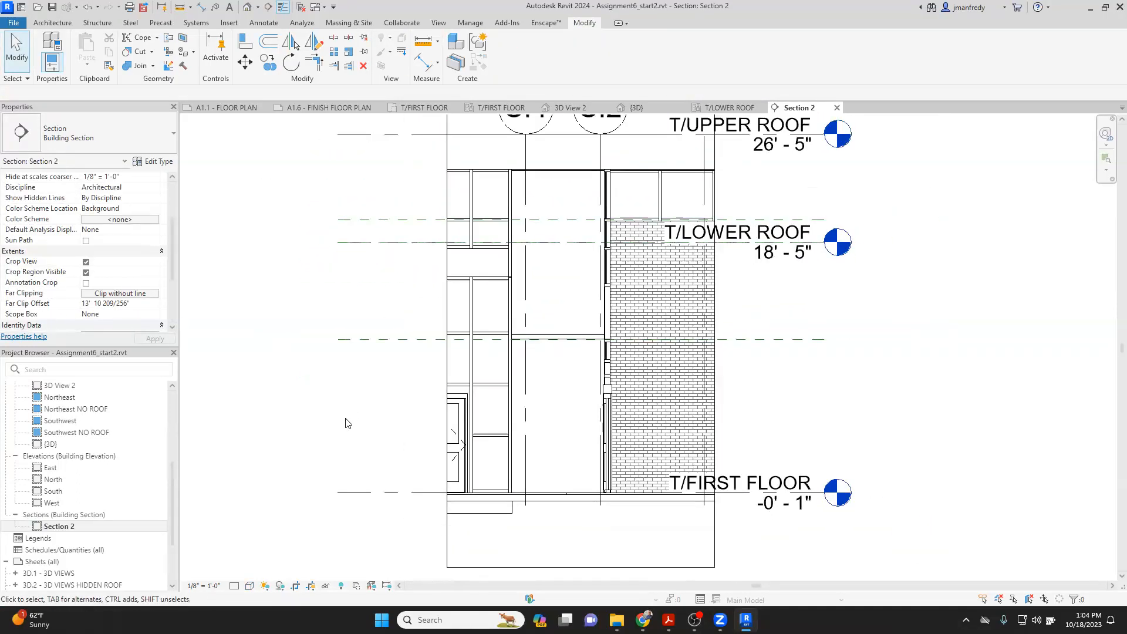
{"action": "mouse_move", "coordinate": [744, 619]}
{"action": "scroll", "coordinate": [378, 367], "scroll_direction": "down", "scroll_amount": 1}
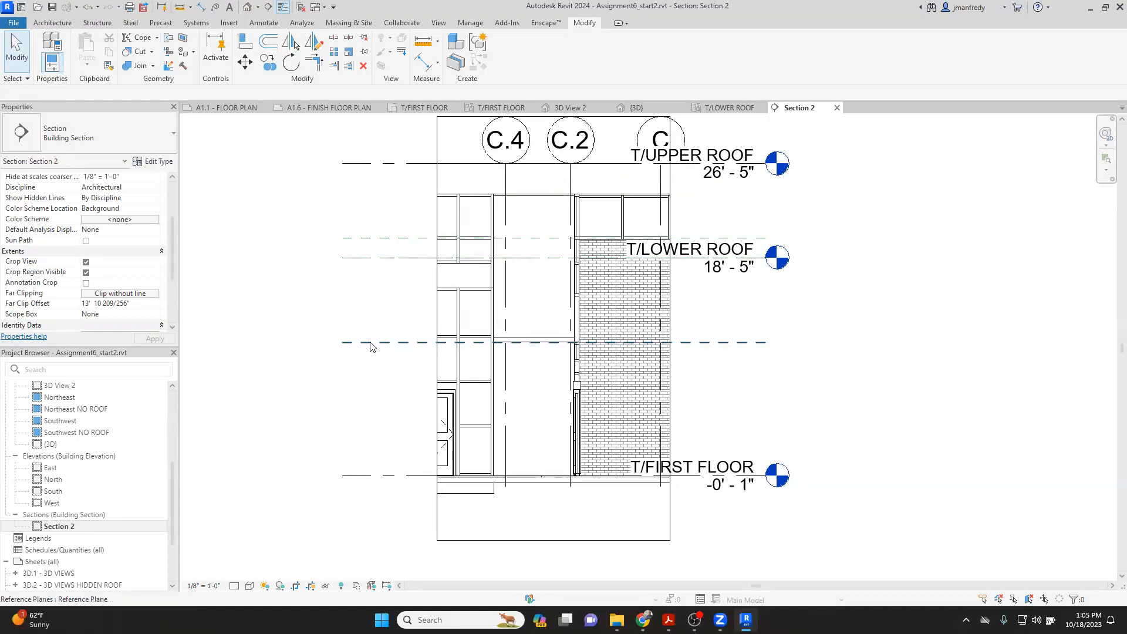
{"action": "middle_click_drag", "start_coordinate": [356, 373], "coordinate": [368, 368]}
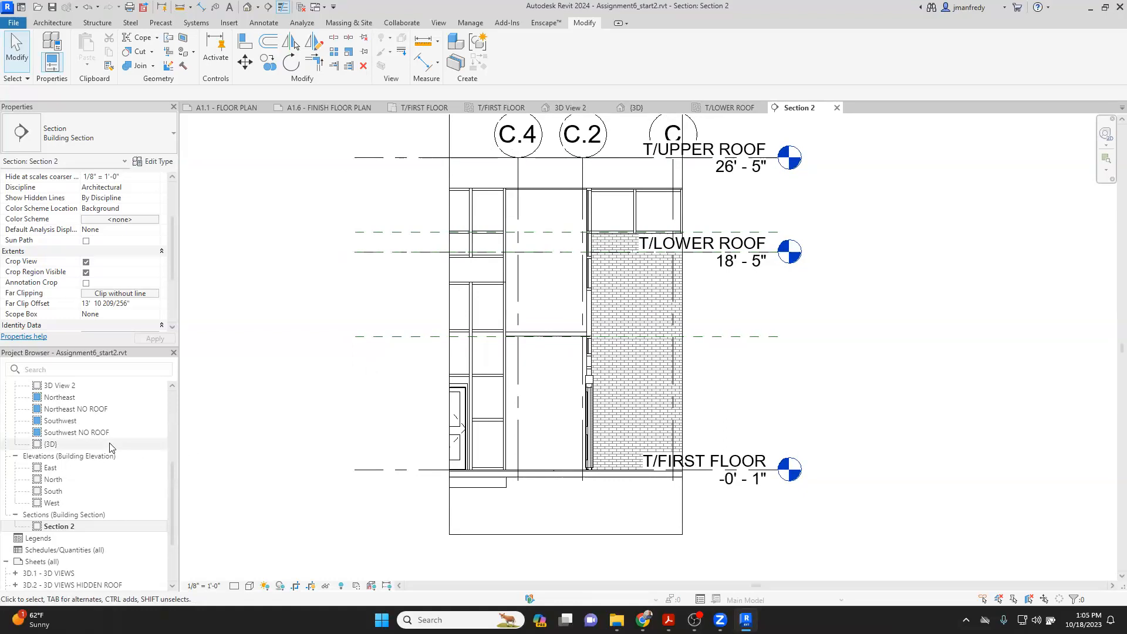
Step: Open the T/FIRST FLOOR reflected ceiling plan at the southwest rooms
{"action": "scroll", "coordinate": [81, 439], "scroll_direction": "up", "scroll_amount": 4}
{"action": "left_click", "coordinate": [79, 435]}
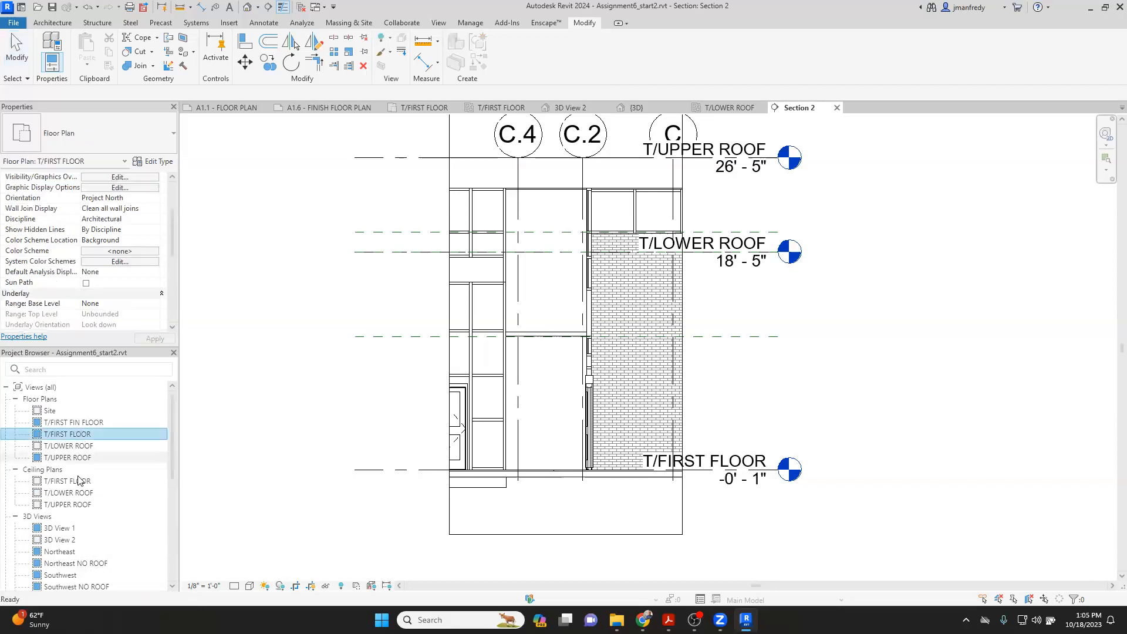
{"action": "double_click", "coordinate": [74, 481]}
{"action": "scroll", "coordinate": [344, 394], "scroll_direction": "down", "scroll_amount": 5}
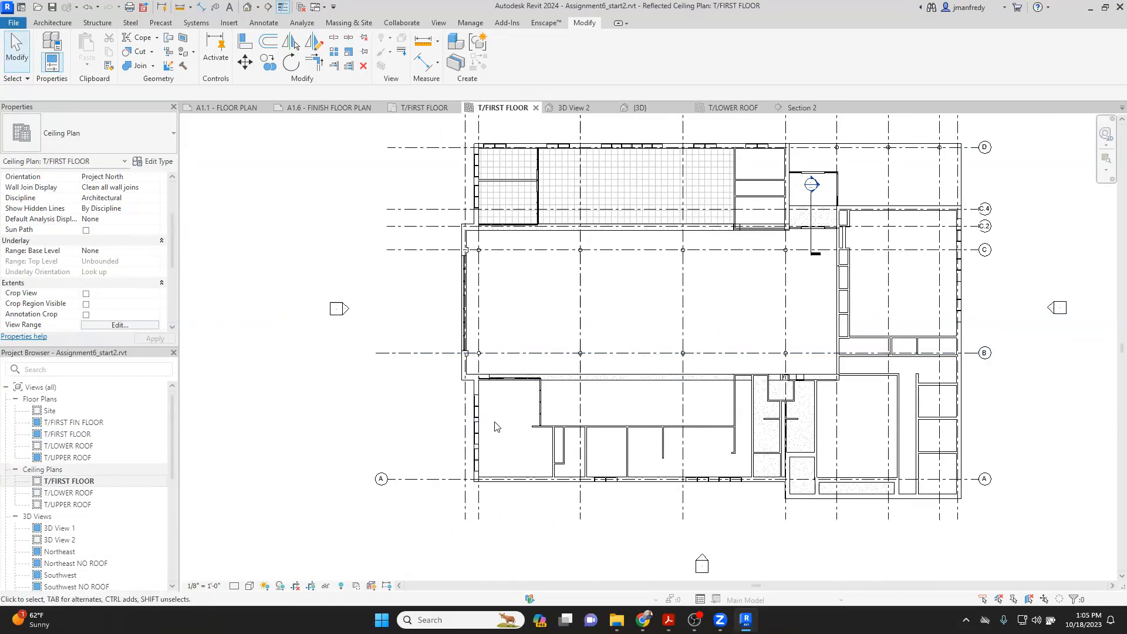
{"action": "scroll", "coordinate": [516, 435], "scroll_direction": "up", "scroll_amount": 2}
Step: Switch to the library drawing set in Acrobat and examine the ACT-1 ceiling heights of the southwest corner room
{"action": "mouse_move", "coordinate": [668, 619]}
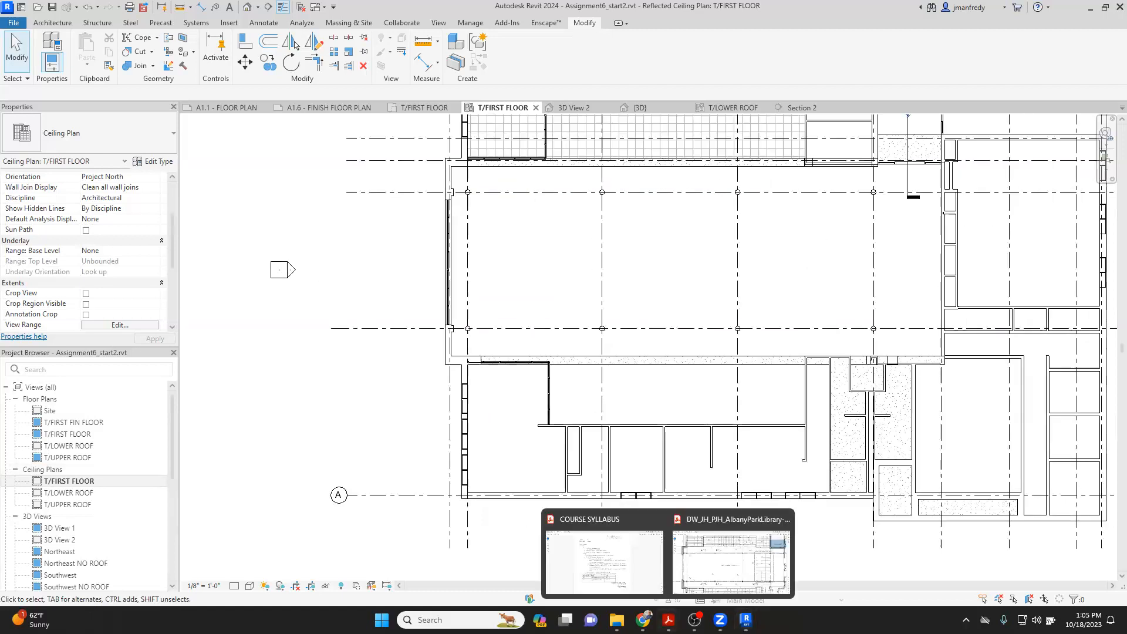
{"action": "left_click", "coordinate": [734, 545]}
{"action": "scroll", "coordinate": [369, 399], "scroll_direction": "down", "scroll_amount": 3}
{"action": "scroll", "coordinate": [370, 399], "scroll_direction": "down", "scroll_amount": 3}
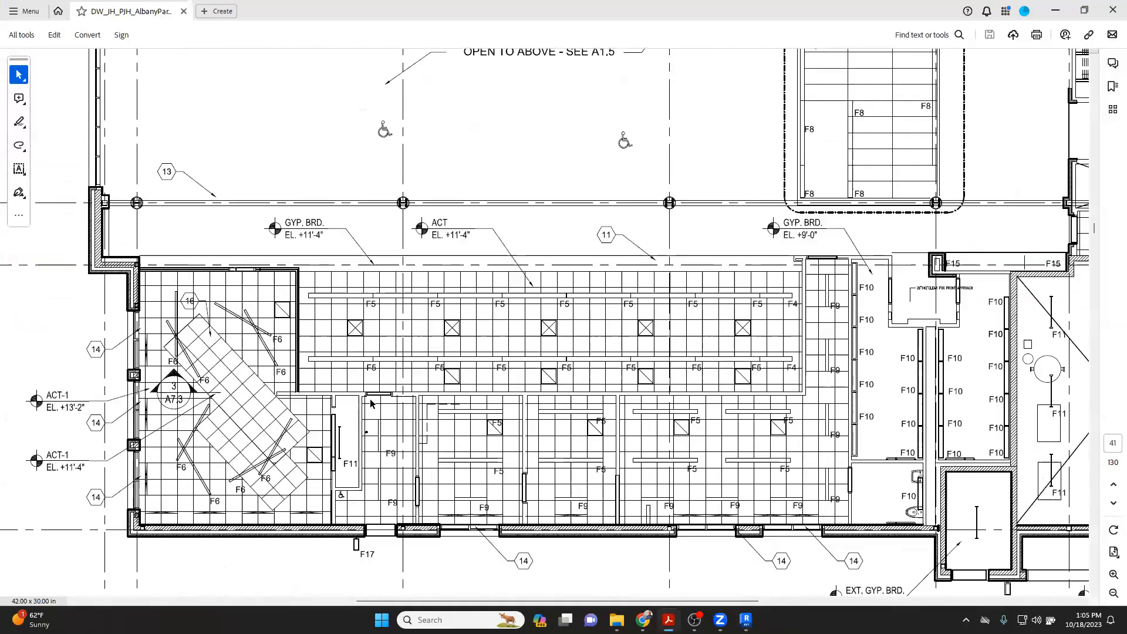
{"action": "left_click_drag", "start_coordinate": [480, 601], "coordinate": [411, 600]}
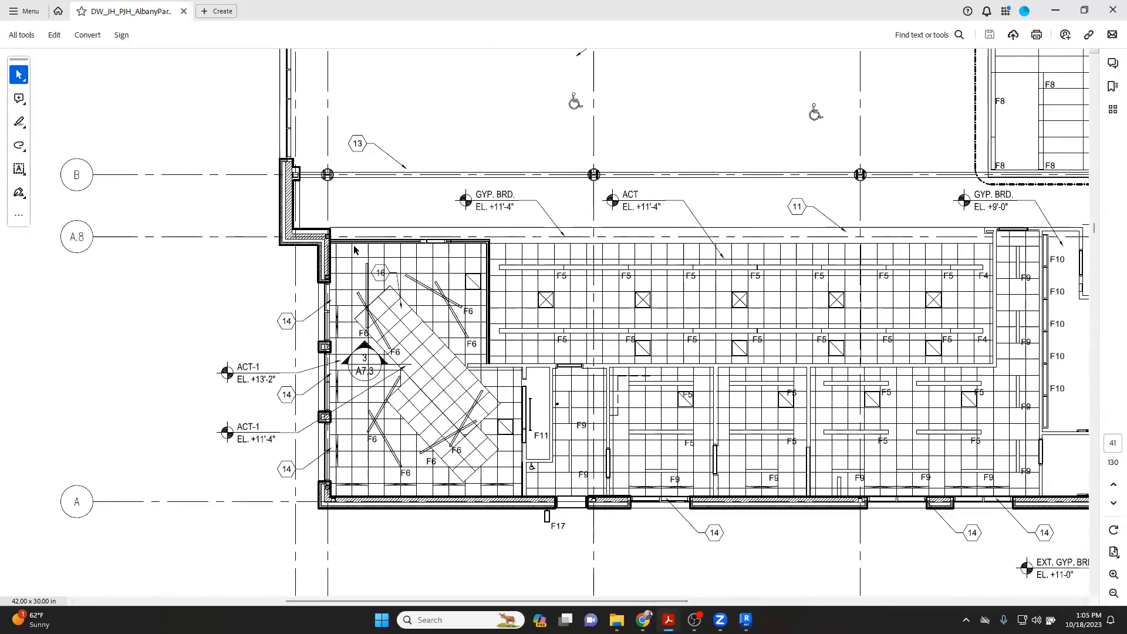
{"action": "left_click_drag", "start_coordinate": [253, 368], "coordinate": [289, 417]}
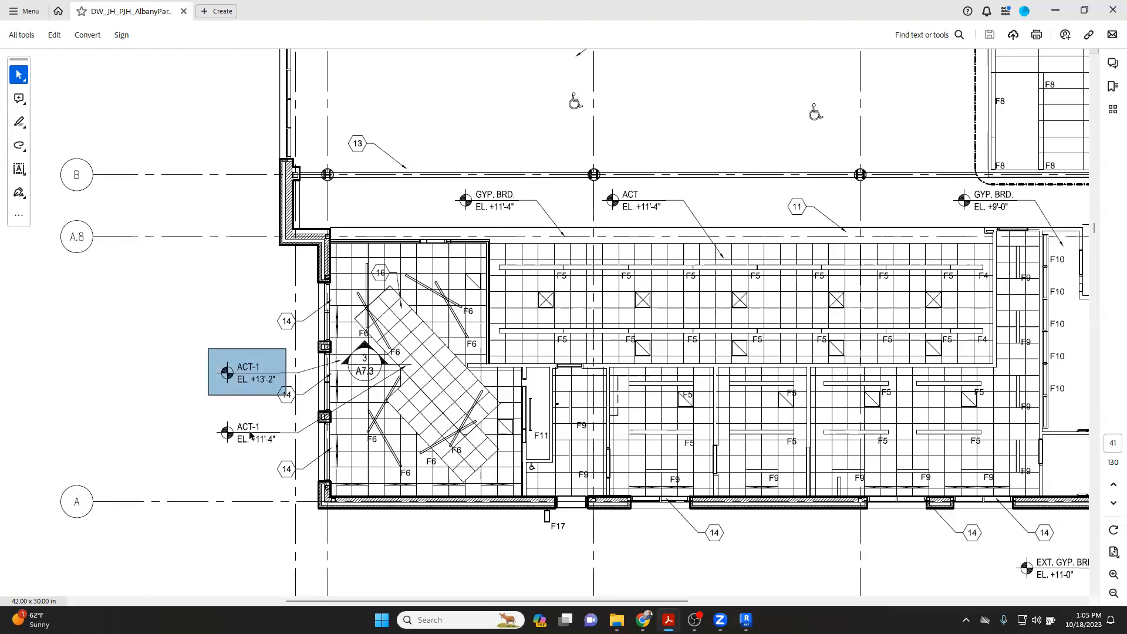
{"action": "left_click_drag", "start_coordinate": [219, 411], "coordinate": [277, 452]}
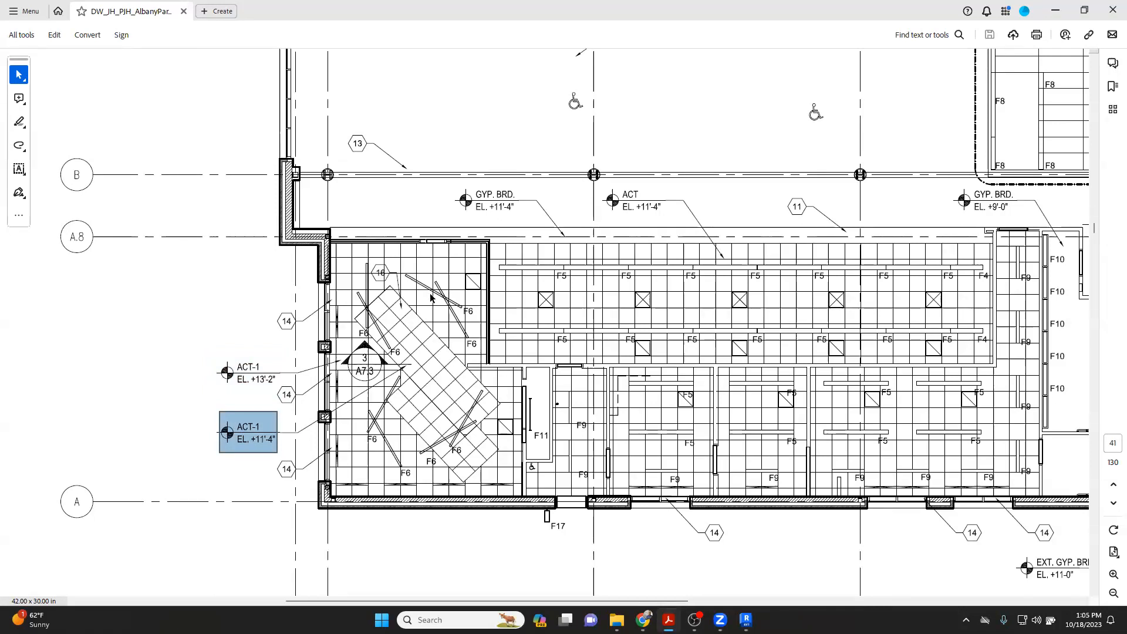
{"action": "left_click_drag", "start_coordinate": [478, 249], "coordinate": [427, 302]}
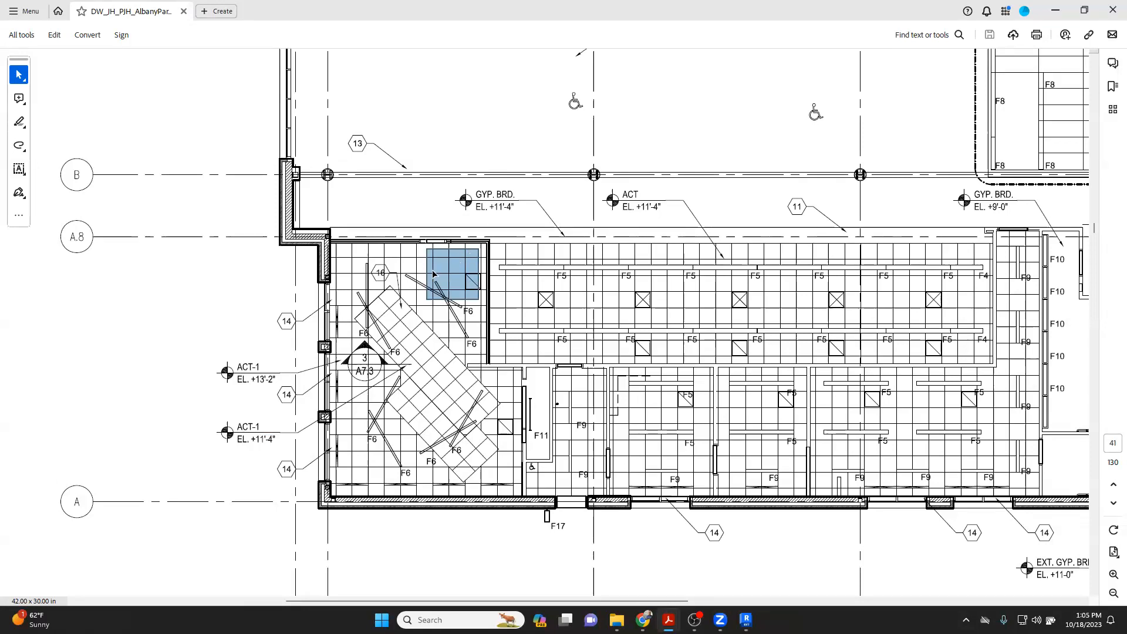
{"action": "left_click", "coordinate": [332, 250]}
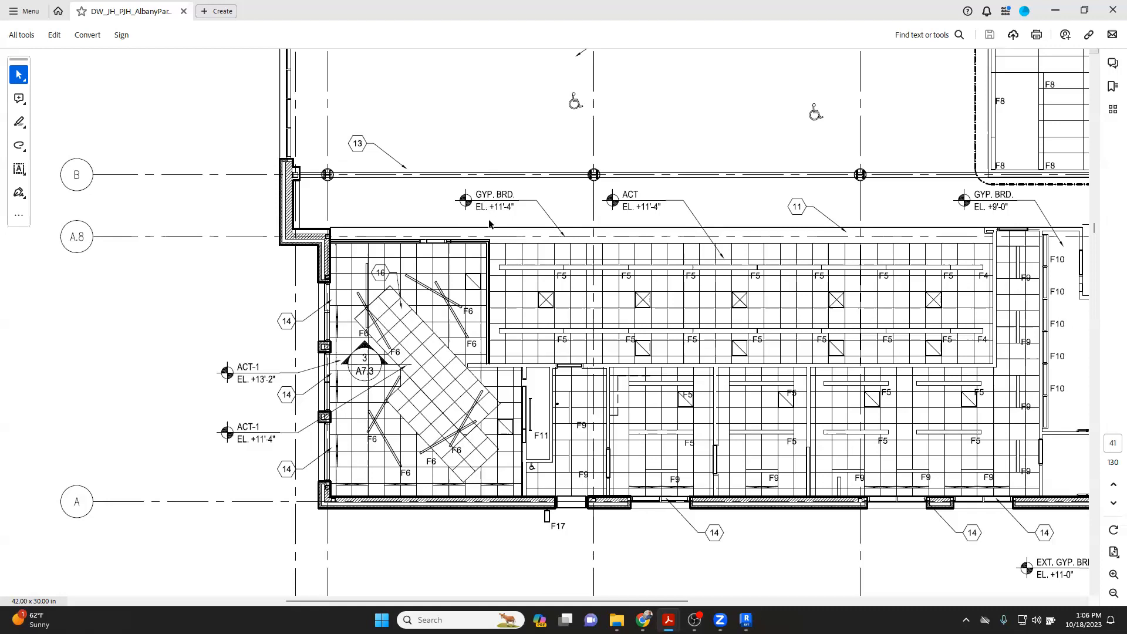
Step: Compare the ceiling areas and elevation tags of the long room, the south rooms and the corner room's rotated ceiling panel
{"action": "left_click_drag", "start_coordinate": [486, 230], "coordinate": [763, 345]}
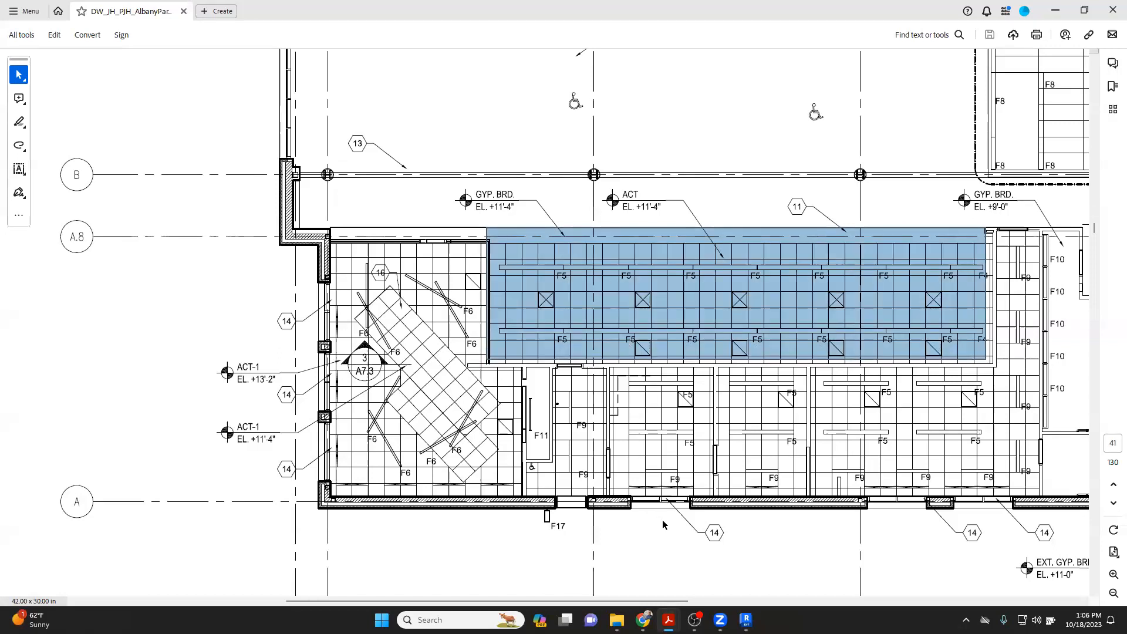
{"action": "left_click_drag", "start_coordinate": [627, 600], "coordinate": [665, 600]}
{"action": "left_click_drag", "start_coordinate": [426, 369], "coordinate": [935, 491]}
{"action": "left_click_drag", "start_coordinate": [898, 235], "coordinate": [935, 379]}
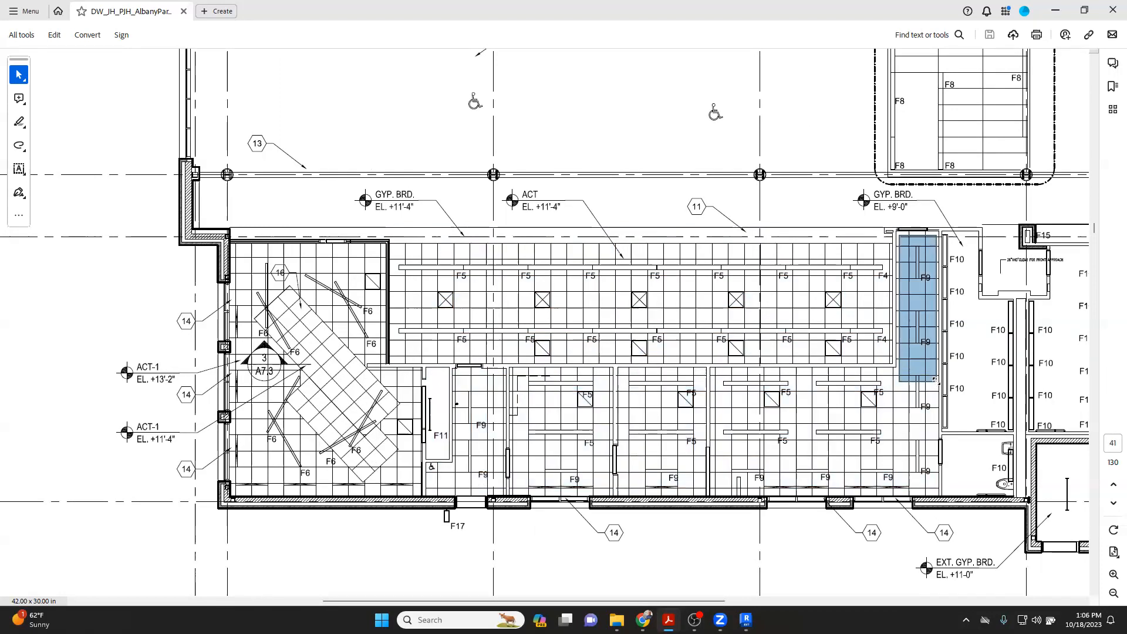
{"action": "left_click_drag", "start_coordinate": [432, 369], "coordinate": [936, 493]}
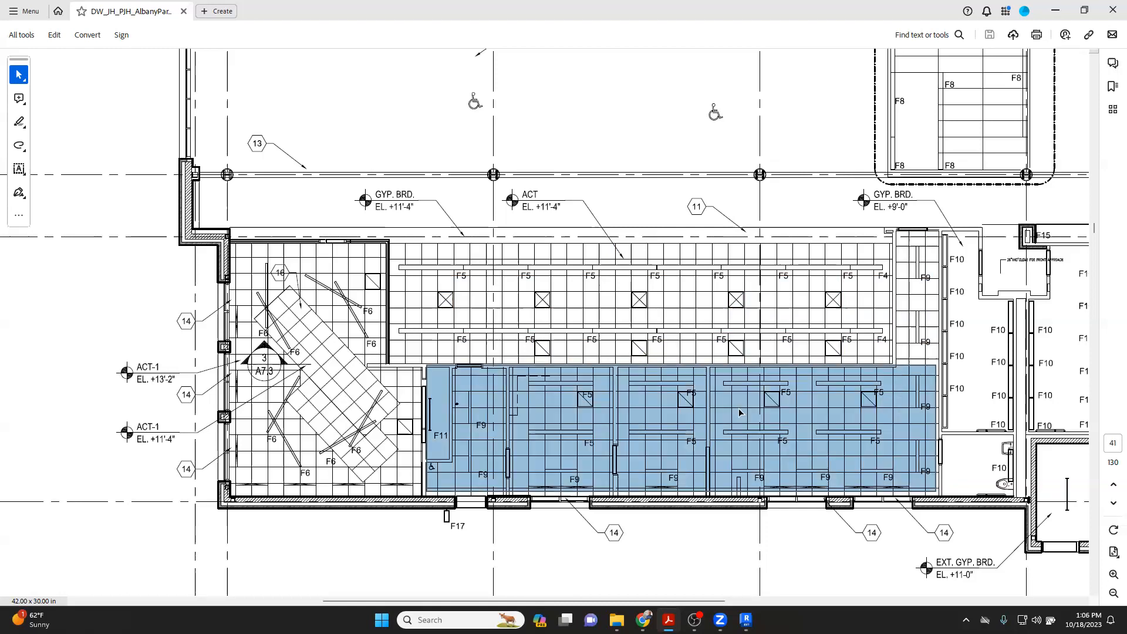
{"action": "left_click_drag", "start_coordinate": [230, 238], "coordinate": [433, 503]}
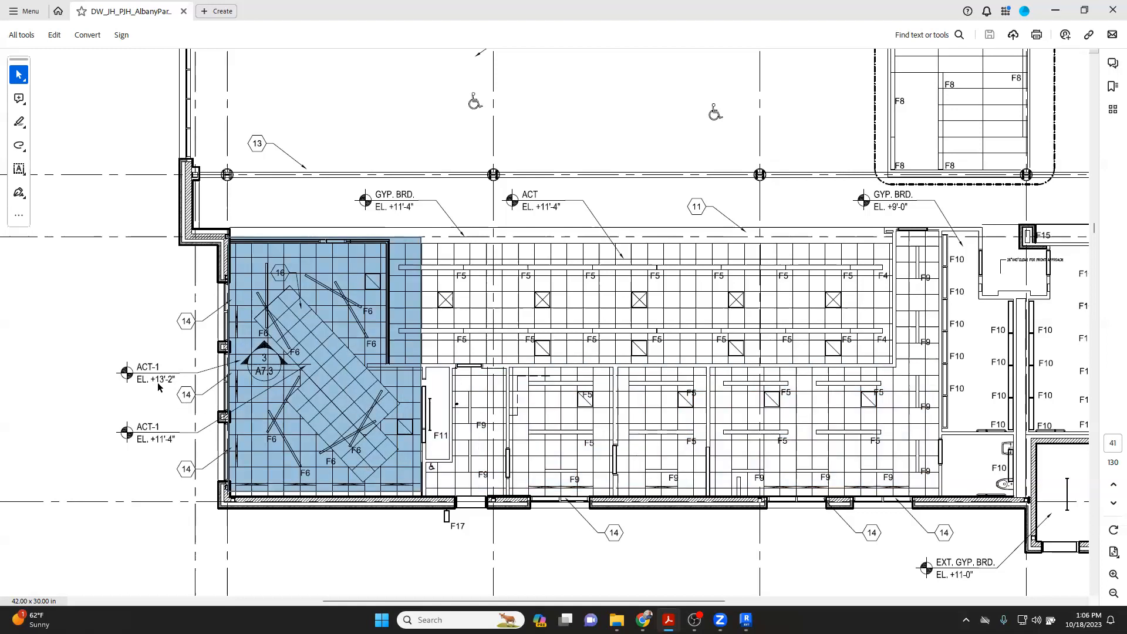
{"action": "left_click_drag", "start_coordinate": [110, 346], "coordinate": [196, 406]}
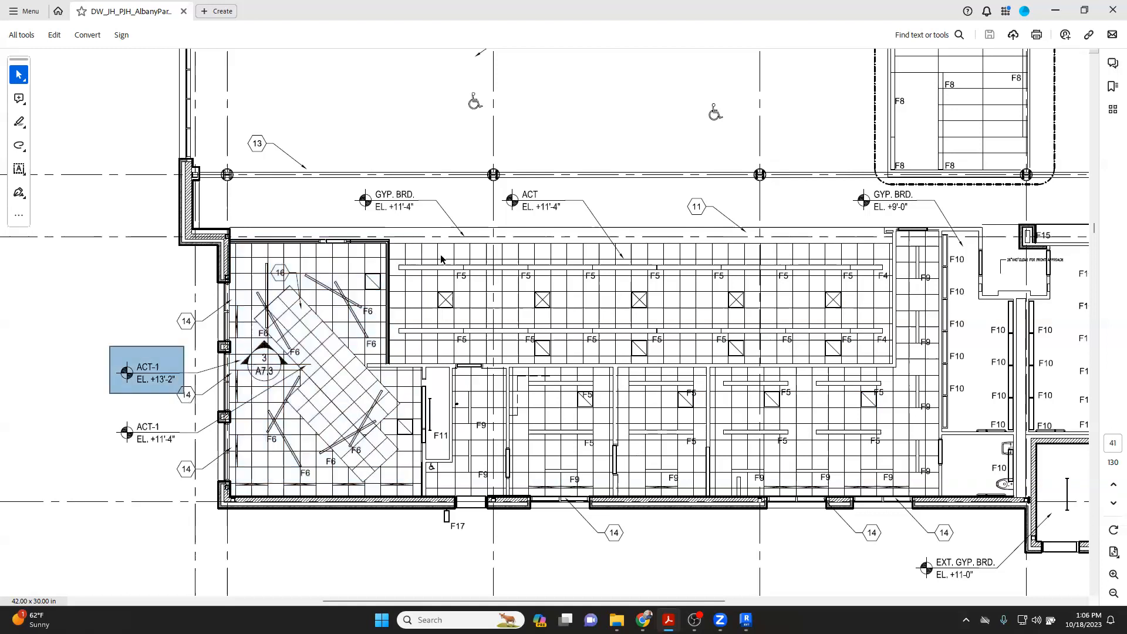
{"action": "left_click_drag", "start_coordinate": [437, 378], "coordinate": [516, 489]}
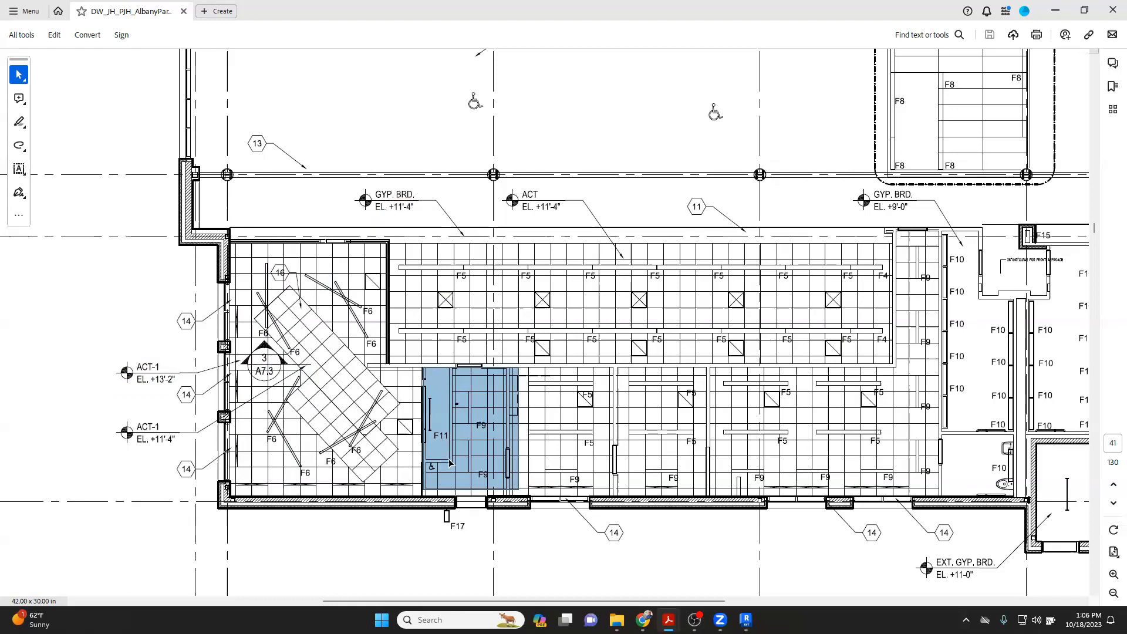
{"action": "left_click", "coordinate": [159, 321]}
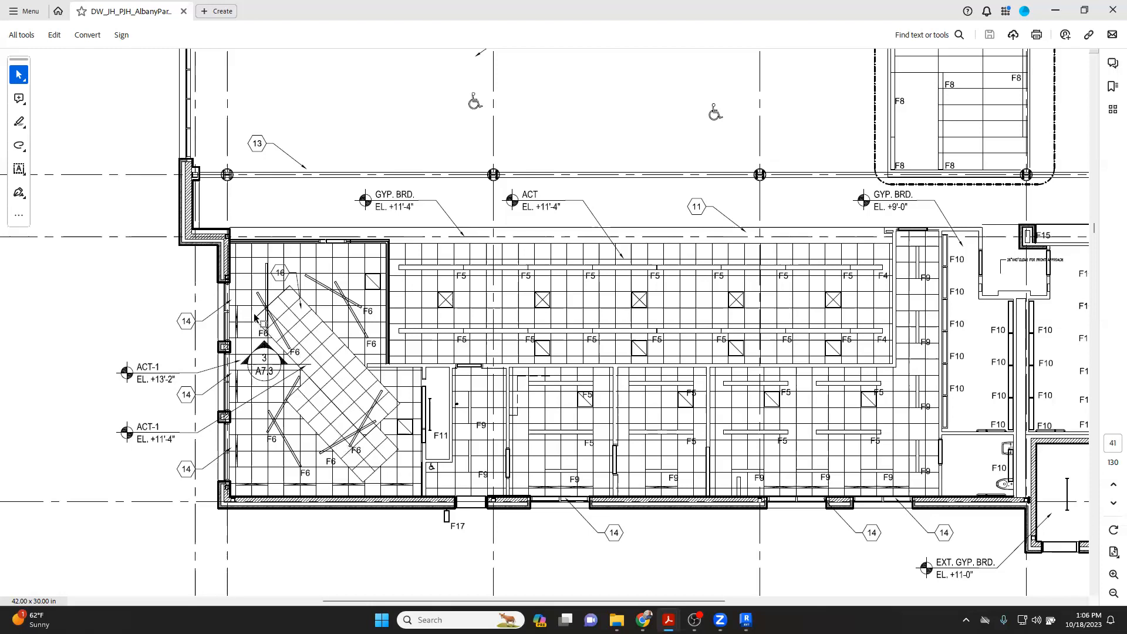
{"action": "left_click_drag", "start_coordinate": [254, 300], "coordinate": [396, 473]}
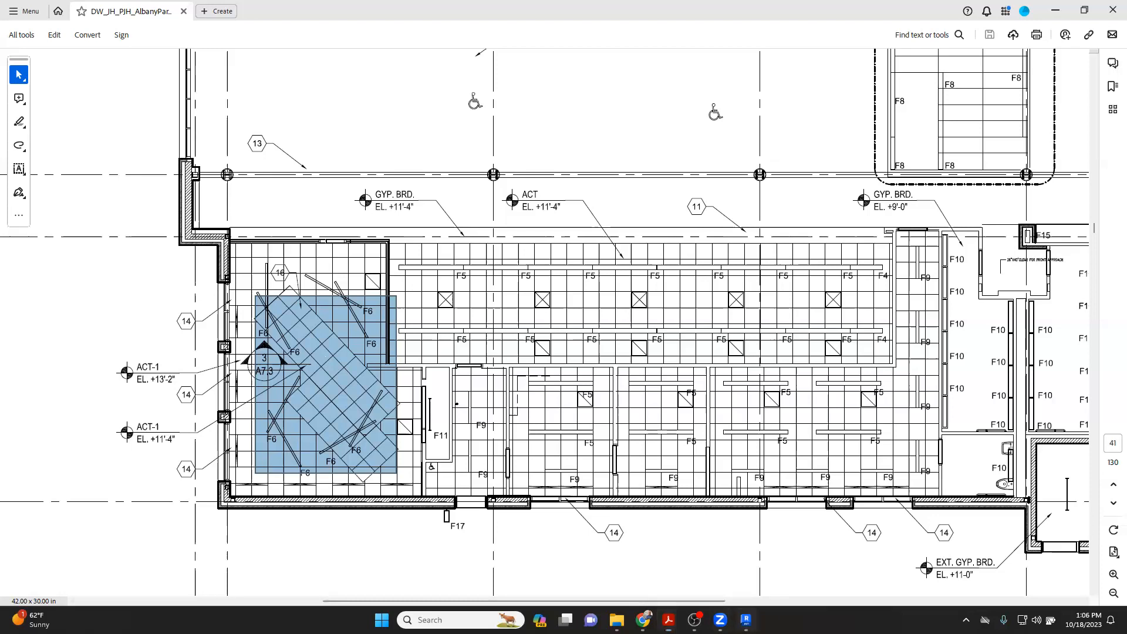
Step: Switch back to Revit, disallow the join at the west end of the corner room's north curtain wall, and shorten it to the wall opening's edge
{"action": "left_click", "coordinate": [746, 619]}
{"action": "scroll", "coordinate": [505, 434], "scroll_direction": "up", "scroll_amount": 5}
{"action": "middle_click_drag", "start_coordinate": [513, 450], "coordinate": [511, 398]}
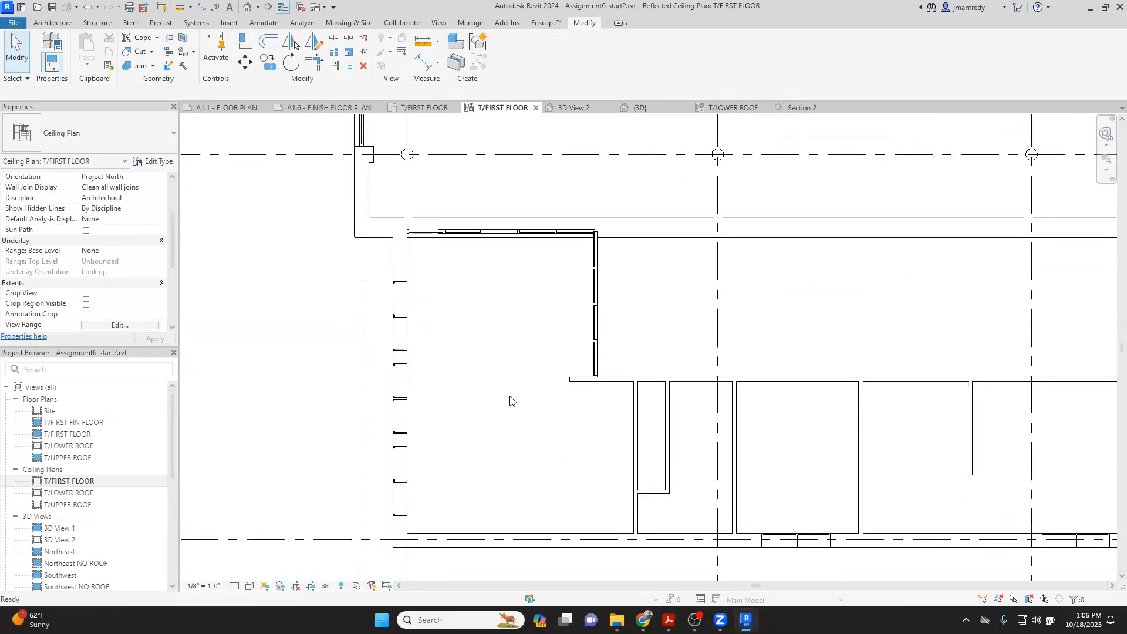
{"action": "scroll", "coordinate": [517, 407], "scroll_direction": "up", "scroll_amount": 1}
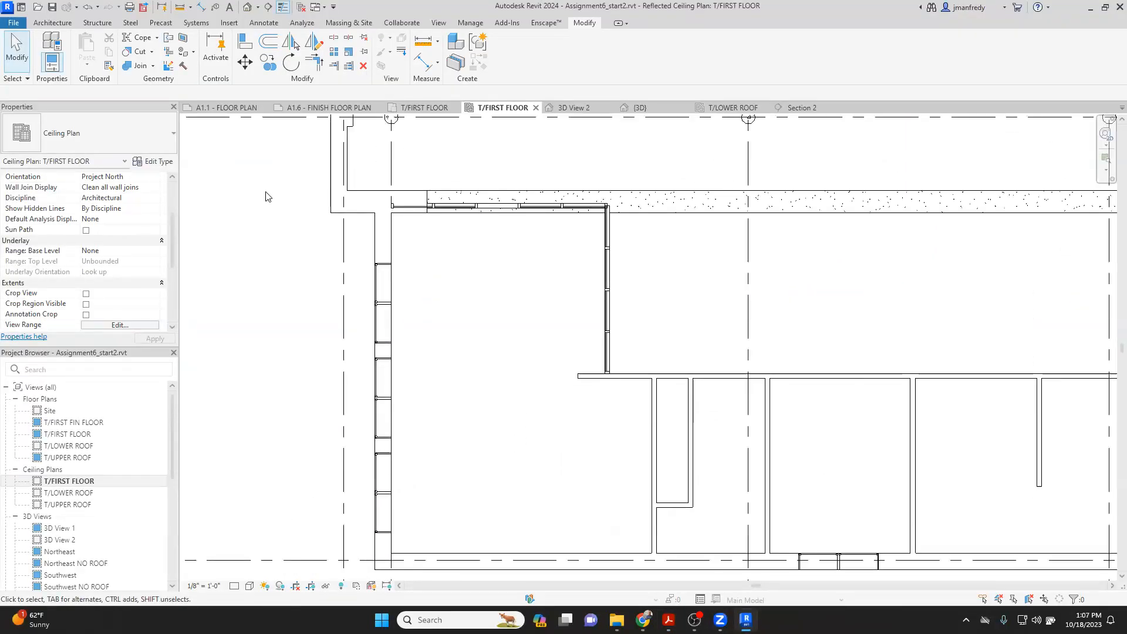
{"action": "scroll", "coordinate": [411, 200], "scroll_direction": "up", "scroll_amount": 5}
{"action": "left_click", "coordinate": [389, 220]}
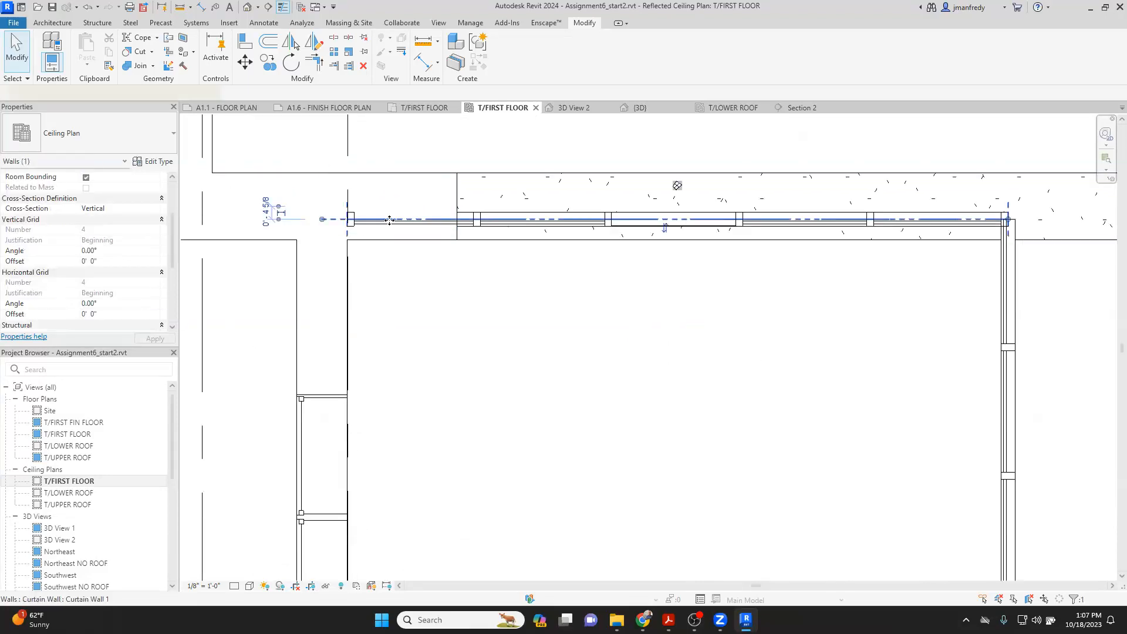
{"action": "right_click", "coordinate": [321, 220]}
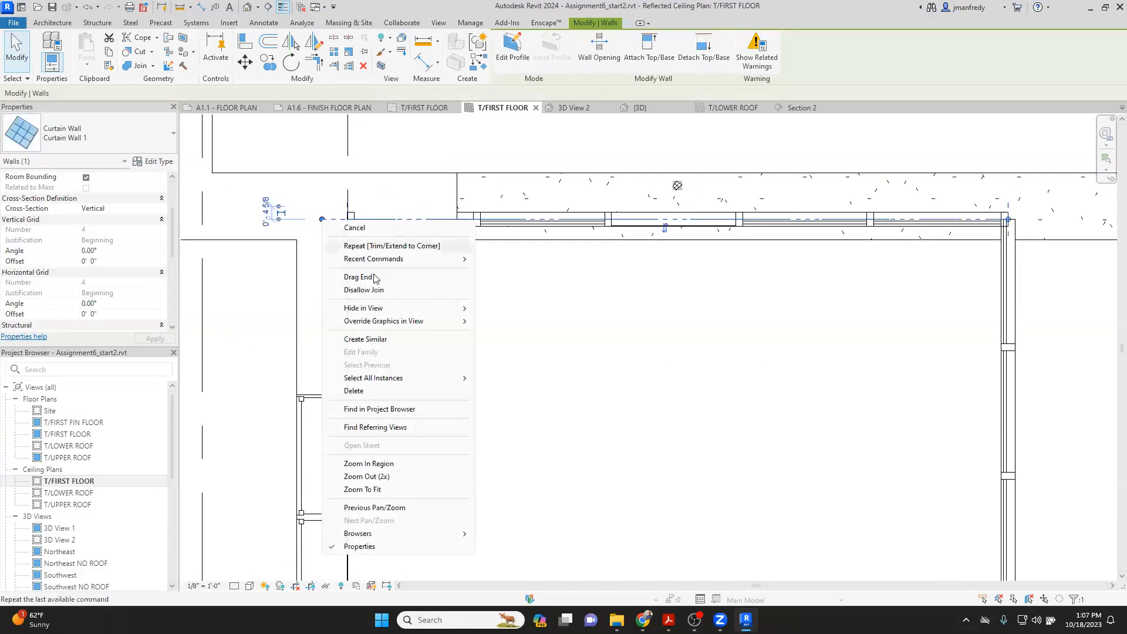
{"action": "left_click", "coordinate": [367, 293]}
{"action": "left_click_drag", "start_coordinate": [322, 218], "coordinate": [457, 220]}
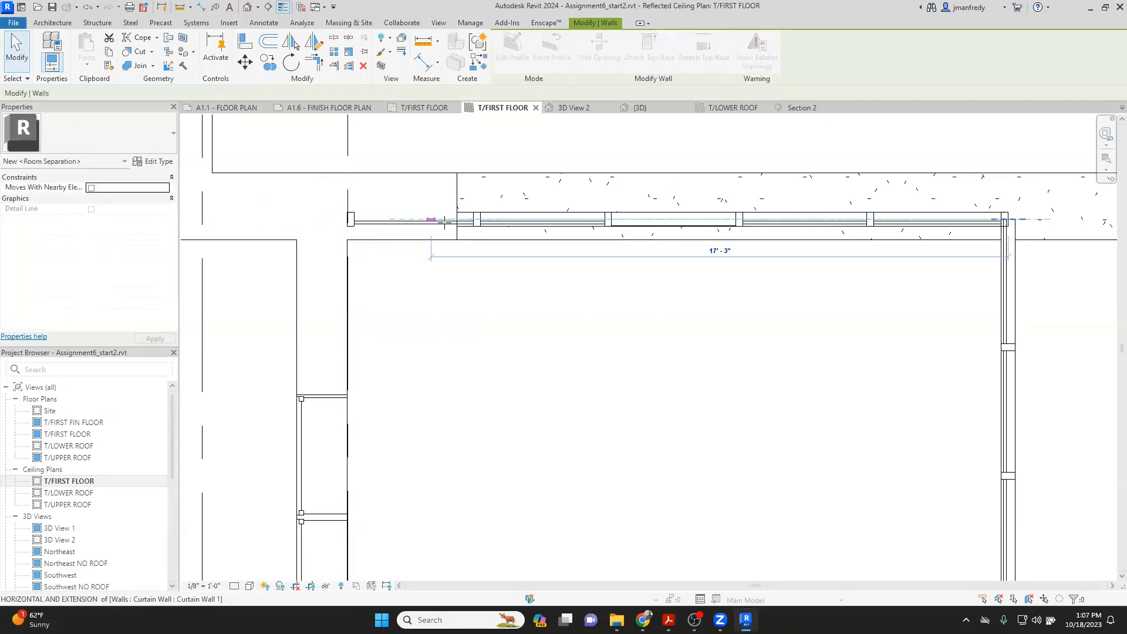
{"action": "left_click", "coordinate": [458, 306]}
{"action": "scroll", "coordinate": [465, 324], "scroll_direction": "down", "scroll_amount": 1}
{"action": "scroll", "coordinate": [465, 315], "scroll_direction": "up", "scroll_amount": 1}
{"action": "scroll", "coordinate": [444, 223], "scroll_direction": "up", "scroll_amount": 1}
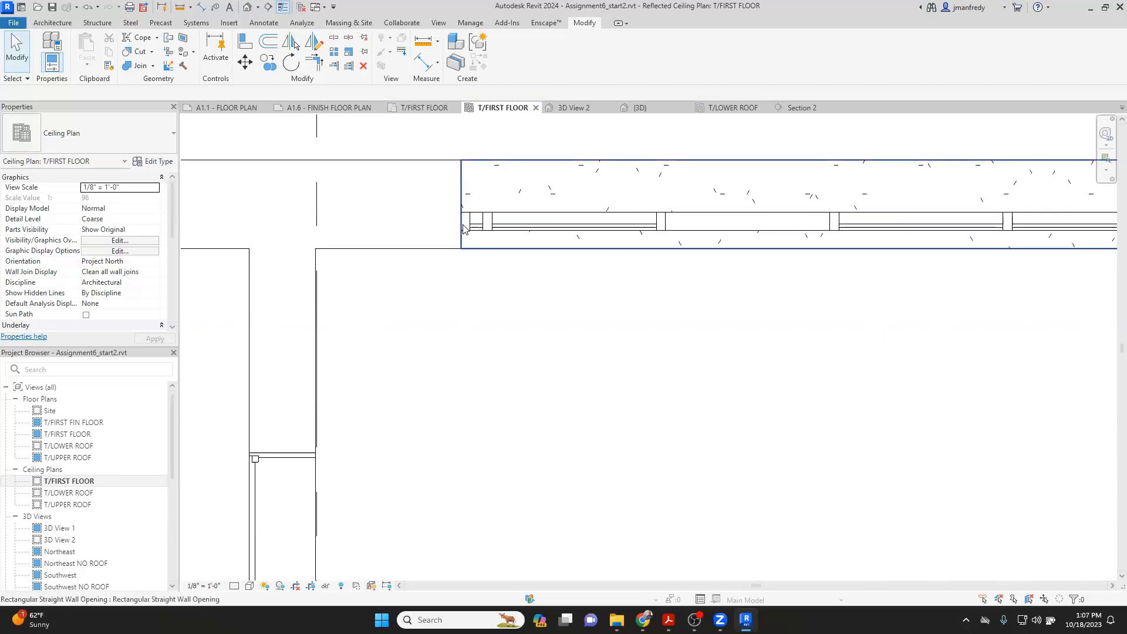
{"action": "scroll", "coordinate": [464, 229], "scroll_direction": "down", "scroll_amount": 2}
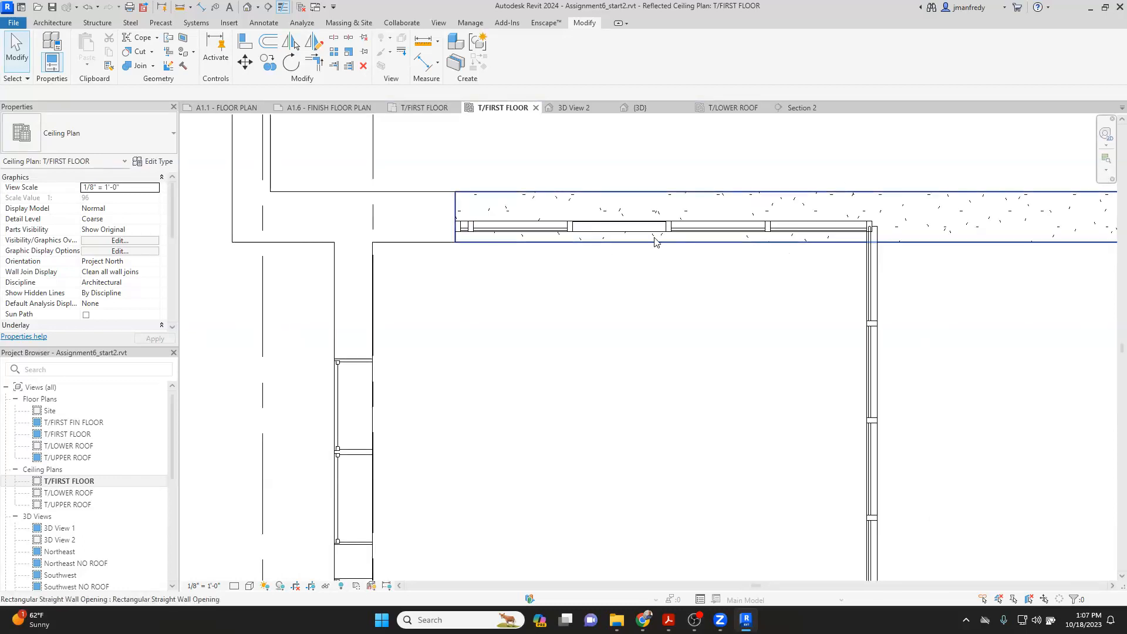
Step: Delete all the mullions on the corner room's east curtain wall
{"action": "middle_click_drag", "start_coordinate": [656, 242], "coordinate": [558, 205]}
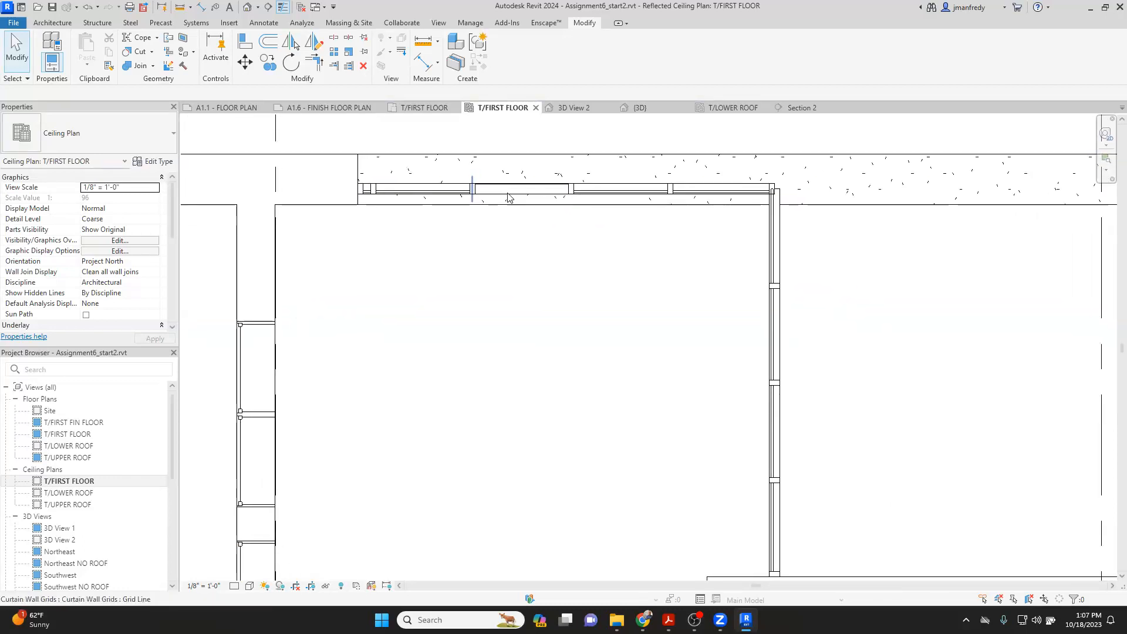
{"action": "left_click", "coordinate": [777, 288]}
{"action": "right_click", "coordinate": [779, 290]}
{"action": "mouse_move", "coordinate": [838, 344]}
{"action": "left_click", "coordinate": [977, 417]}
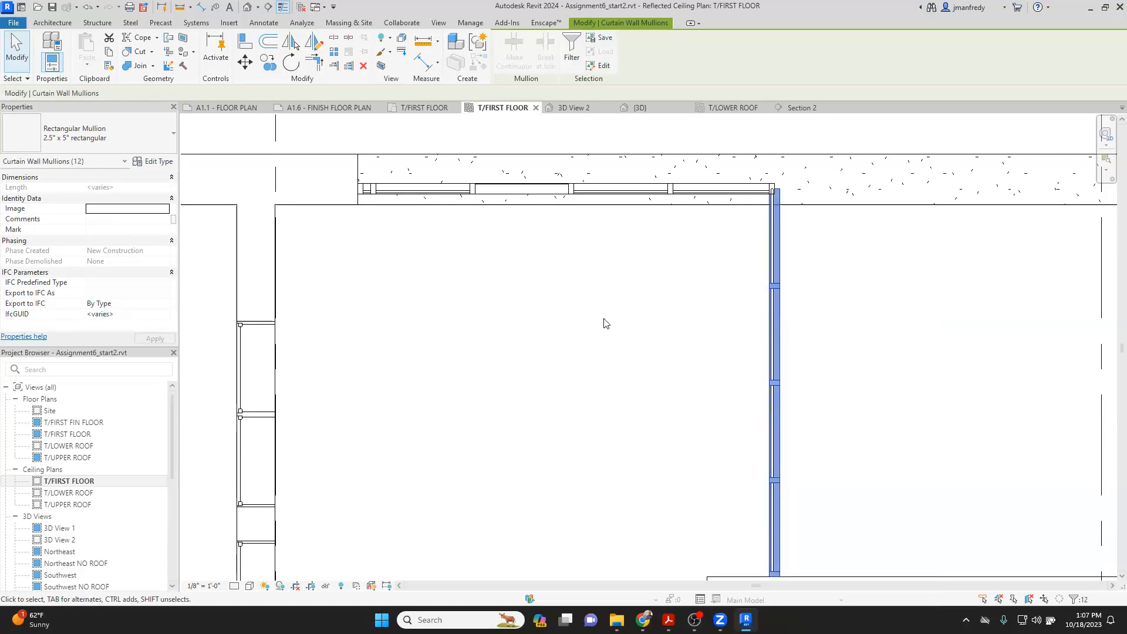
{"action": "key", "text": "Delete"}
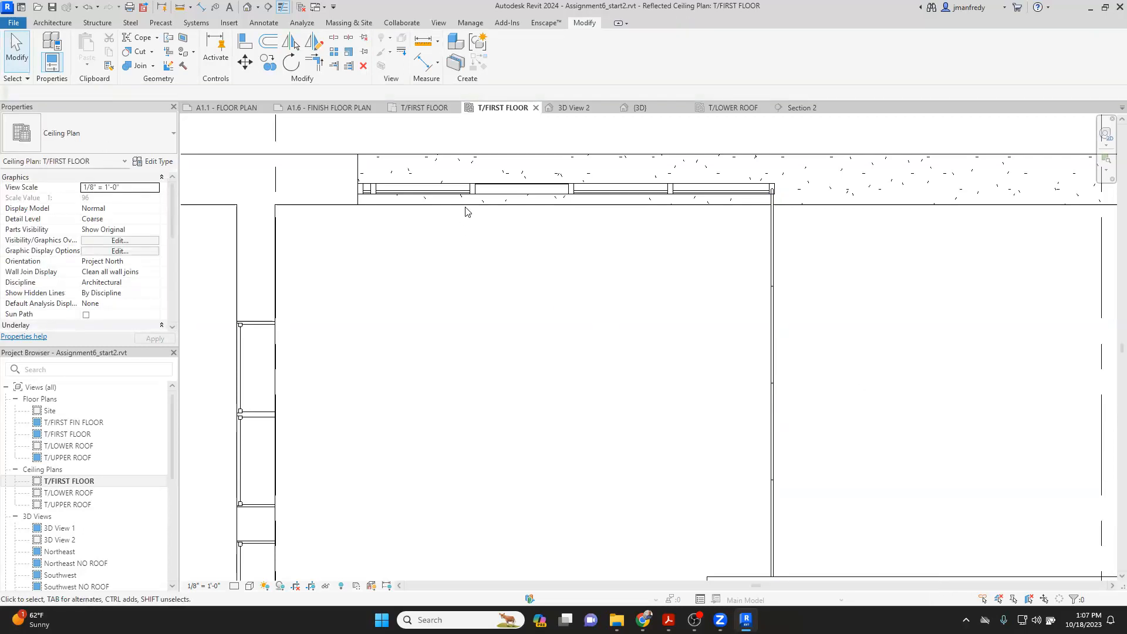
Step: Delete all the mullions hosted by the corner room's north curtain wall
{"action": "left_click", "coordinate": [472, 190]}
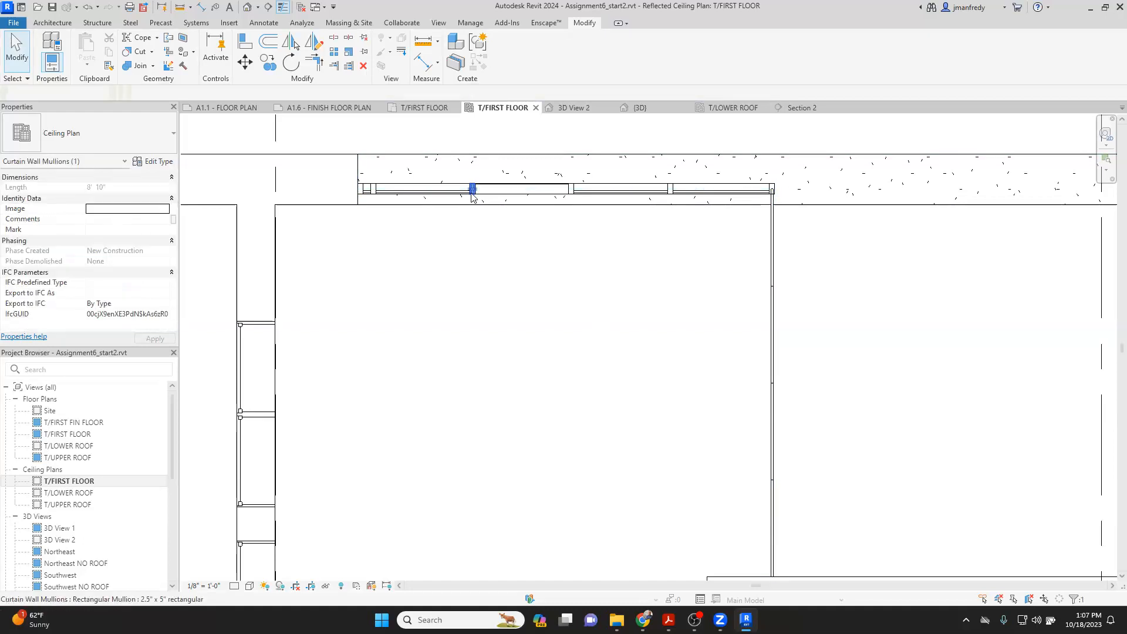
{"action": "right_click", "coordinate": [473, 192]}
{"action": "mouse_move", "coordinate": [590, 250]}
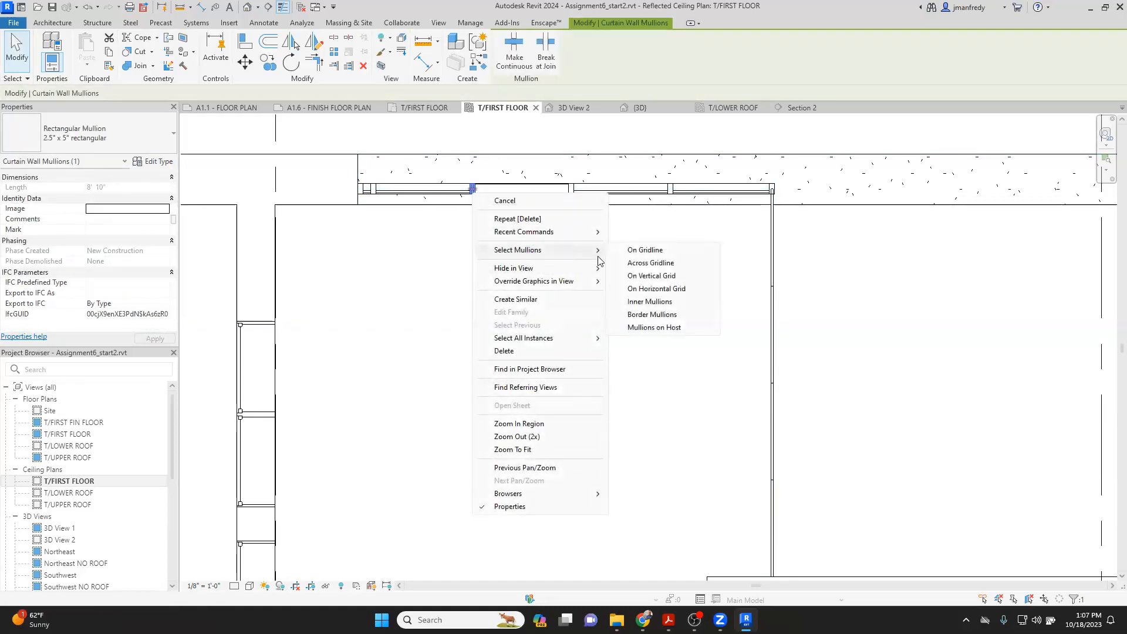
{"action": "left_click", "coordinate": [695, 327]}
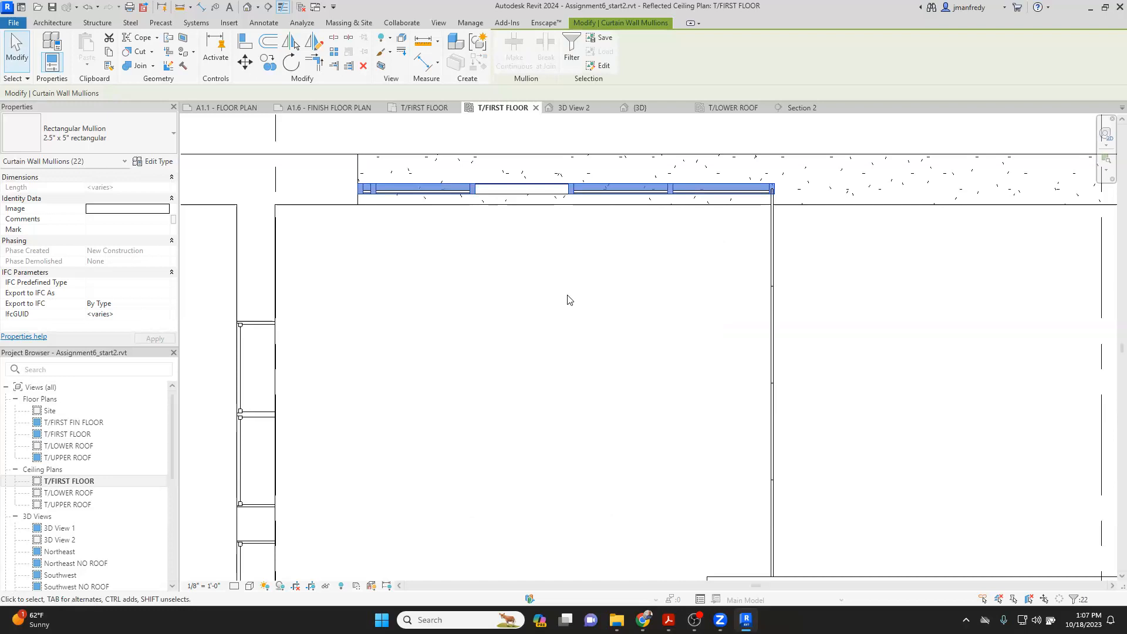
{"action": "key", "text": "Delete"}
Step: Place an automatic 2' x 2' ACT System ceiling in the southwest corner room
{"action": "scroll", "coordinate": [568, 296], "scroll_direction": "down", "scroll_amount": 1}
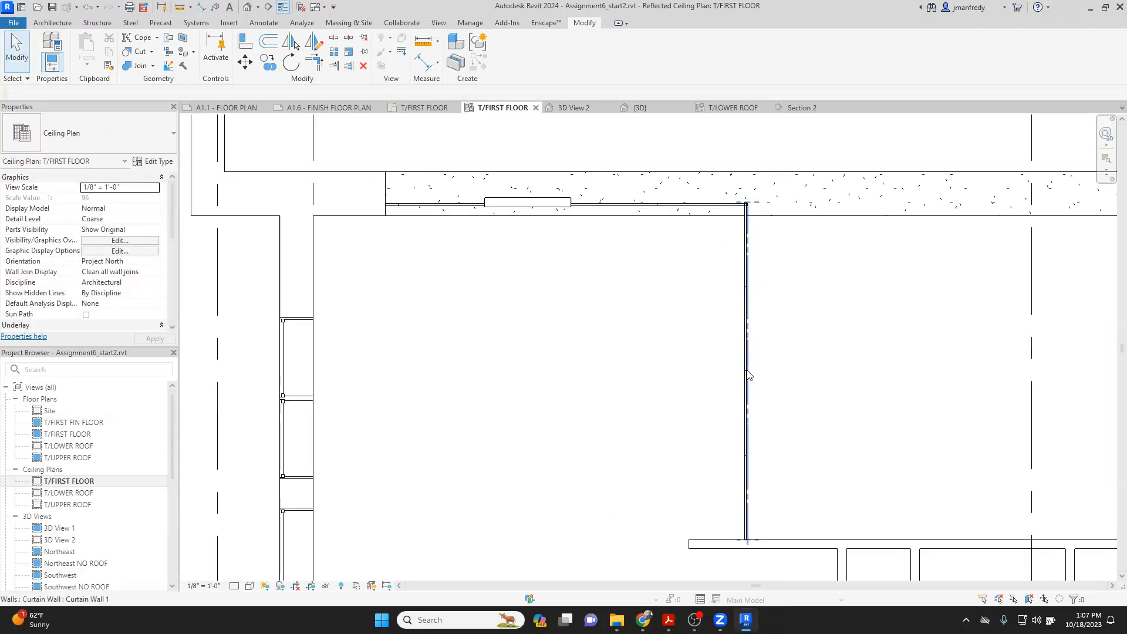
{"action": "scroll", "coordinate": [563, 346], "scroll_direction": "down", "scroll_amount": 4}
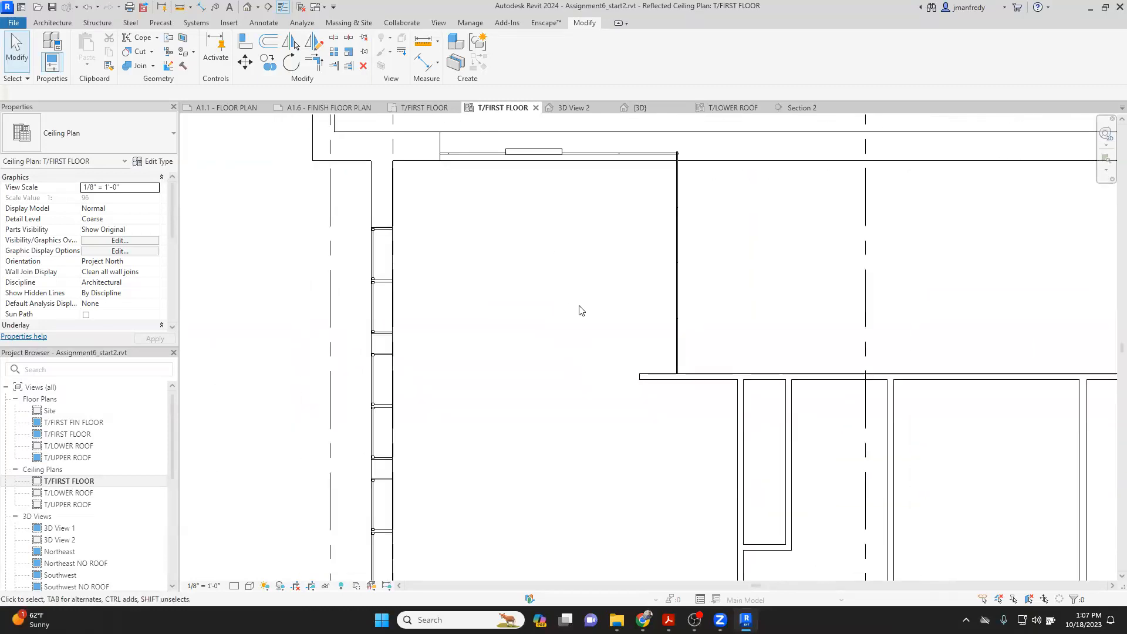
{"action": "scroll", "coordinate": [580, 310], "scroll_direction": "down", "scroll_amount": 2}
{"action": "middle_click_drag", "start_coordinate": [505, 289], "coordinate": [511, 297]}
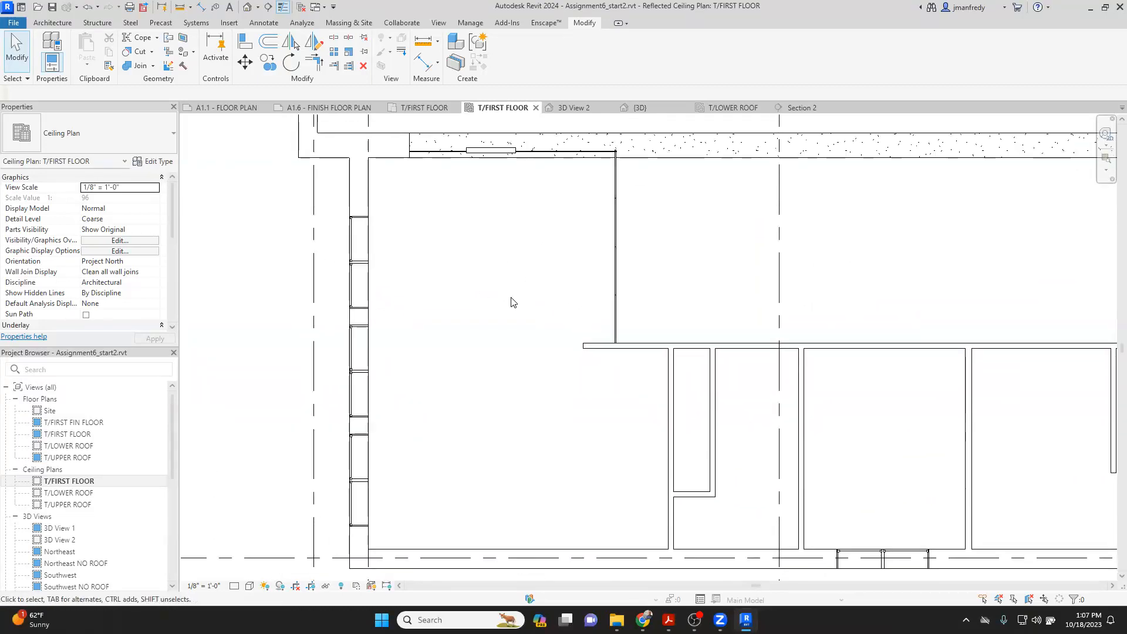
{"action": "left_click", "coordinate": [56, 23]}
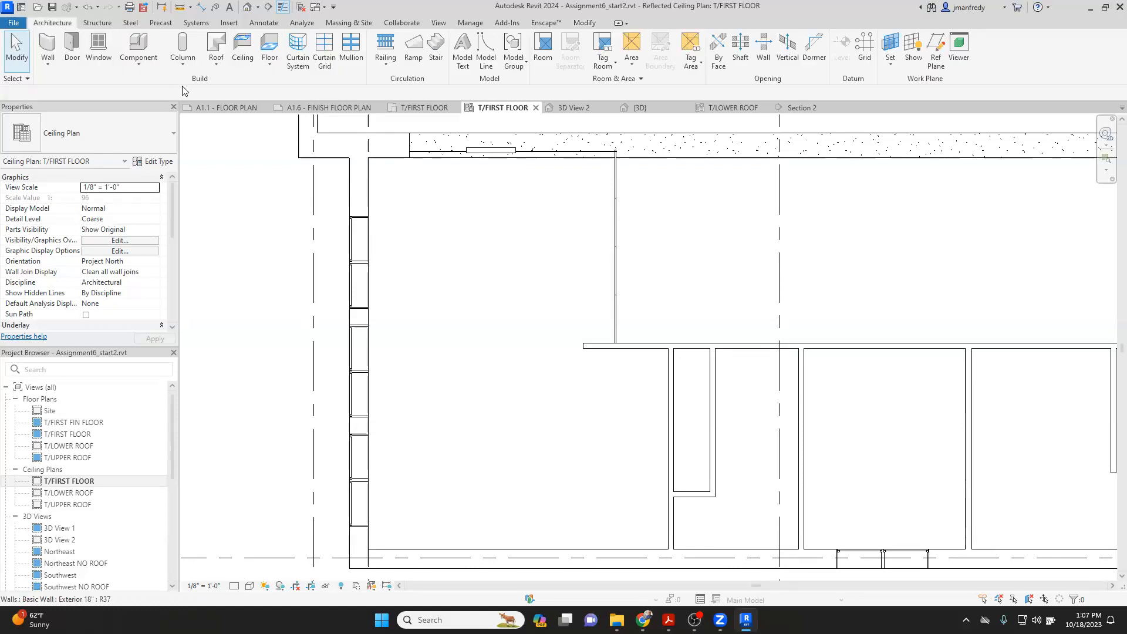
{"action": "left_click", "coordinate": [242, 47]}
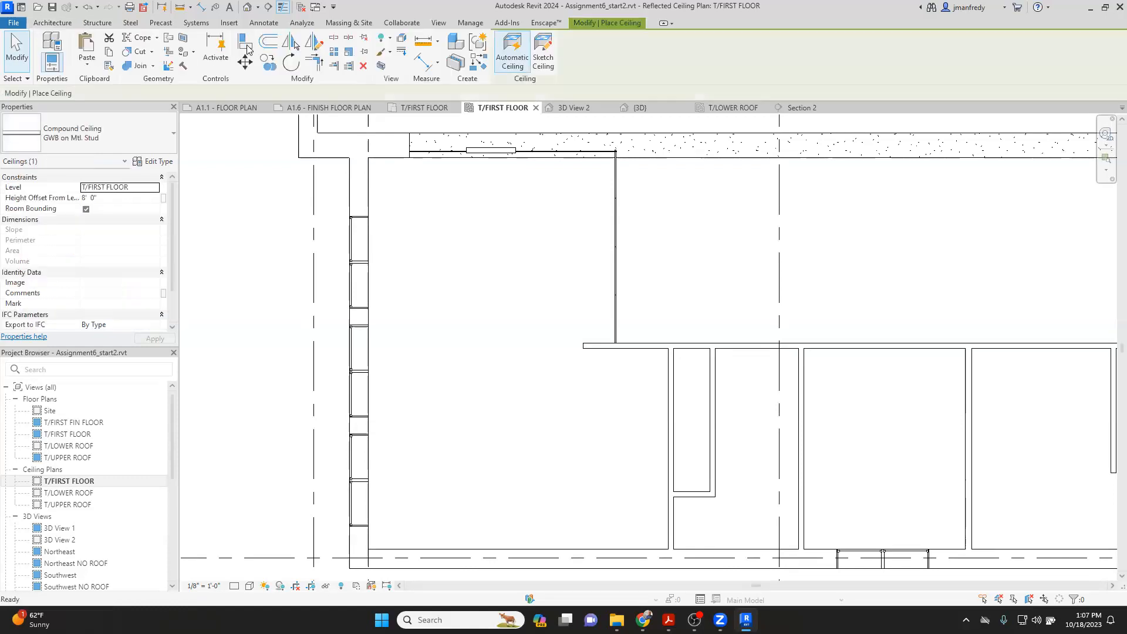
{"action": "left_click", "coordinate": [140, 132]}
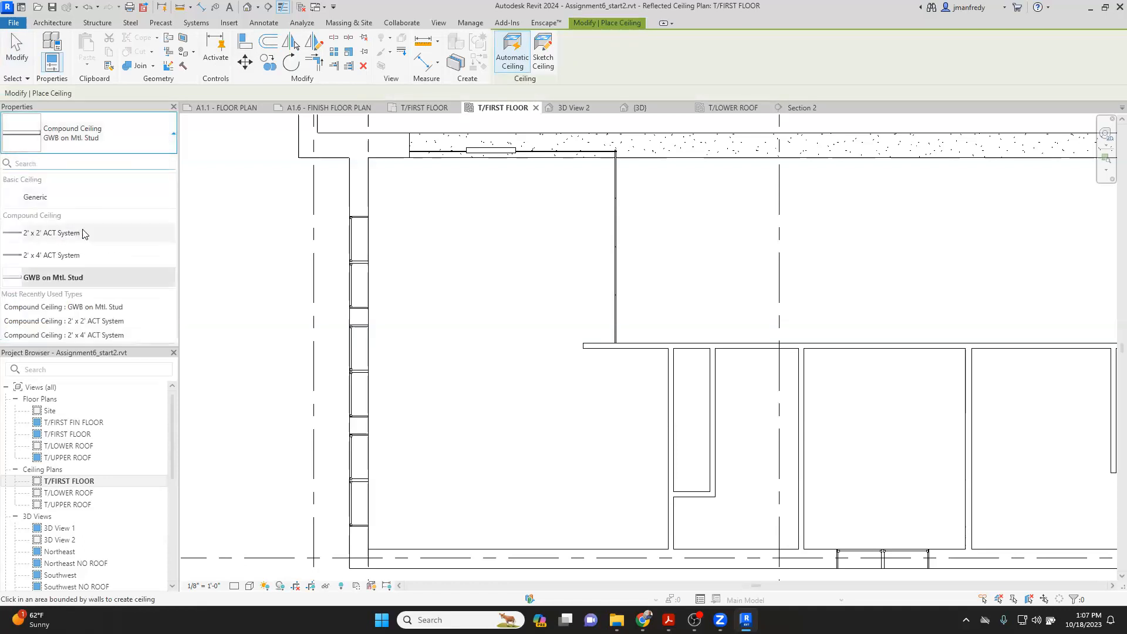
{"action": "left_click", "coordinate": [79, 233]}
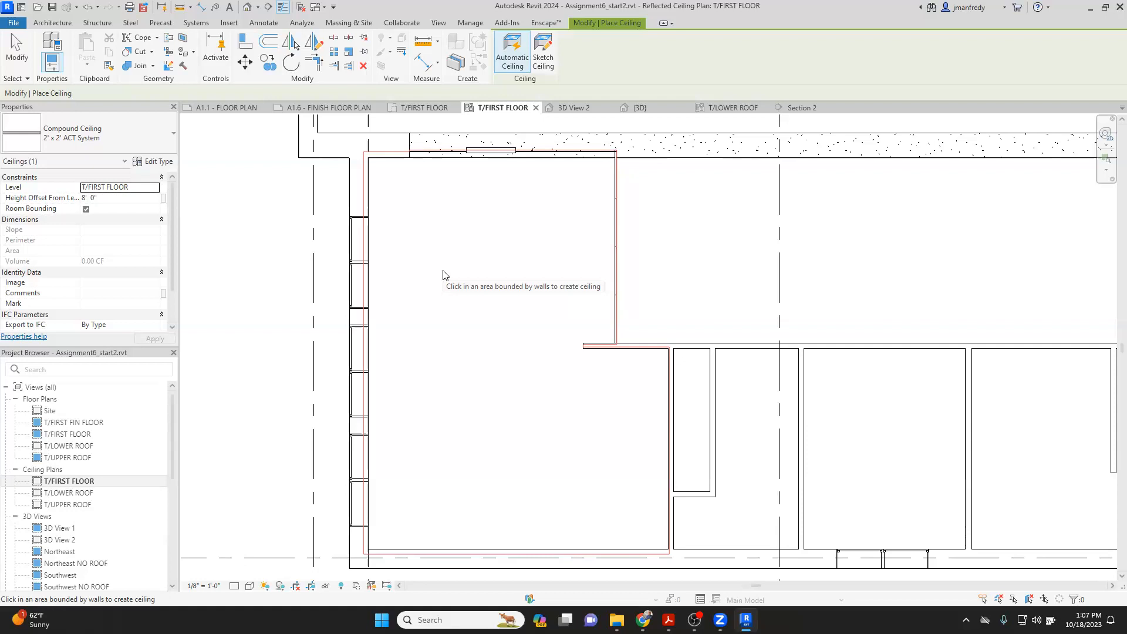
{"action": "left_click", "coordinate": [443, 273]}
{"action": "key", "text": "Escape"}
{"action": "key", "text": "Escape"}
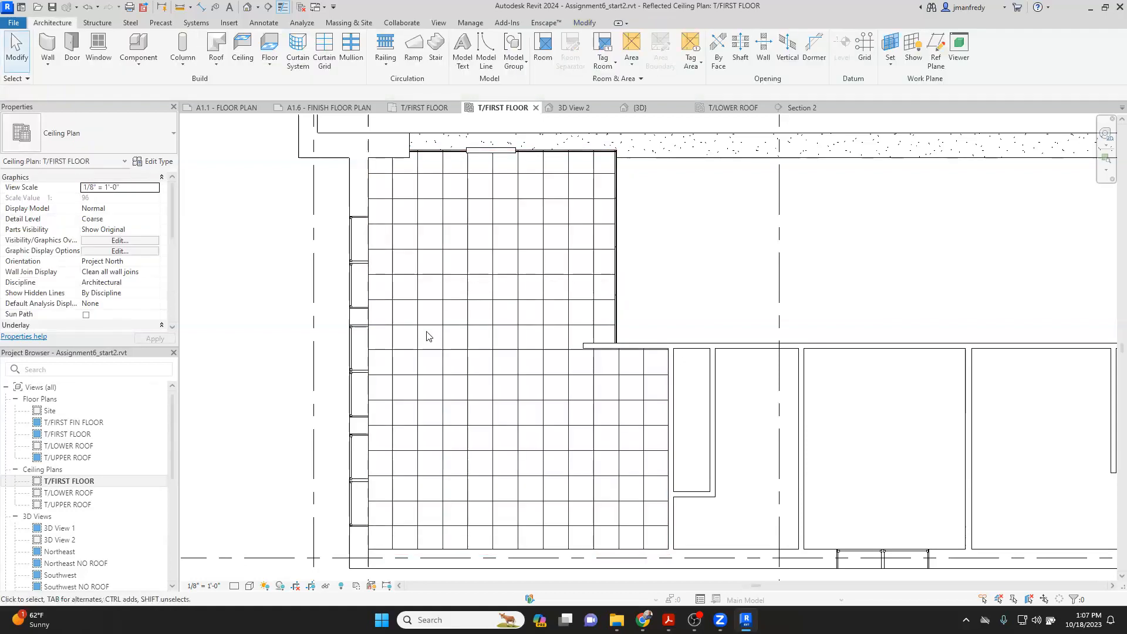
Step: Set the corner room ceiling's height offset from level to 13' 2"
{"action": "left_click", "coordinate": [374, 345]}
{"action": "left_click", "coordinate": [114, 197]}
{"action": "type", "text": "13 2"}
{"action": "left_click", "coordinate": [155, 340]}
{"action": "left_click", "coordinate": [282, 254]}
Step: Sketch a rectangular 2' x 2' ACT System ceiling boundary spanning the long room east of the corner room's curtain wall
{"action": "scroll", "coordinate": [282, 254], "scroll_direction": "down", "scroll_amount": 1}
{"action": "mouse_move", "coordinate": [412, 264]}
{"action": "middle_mouse_down"}
{"action": "mouse_move", "coordinate": [330, 294]}
{"action": "mouse_move", "coordinate": [204, 312]}
{"action": "middle_mouse_up"}
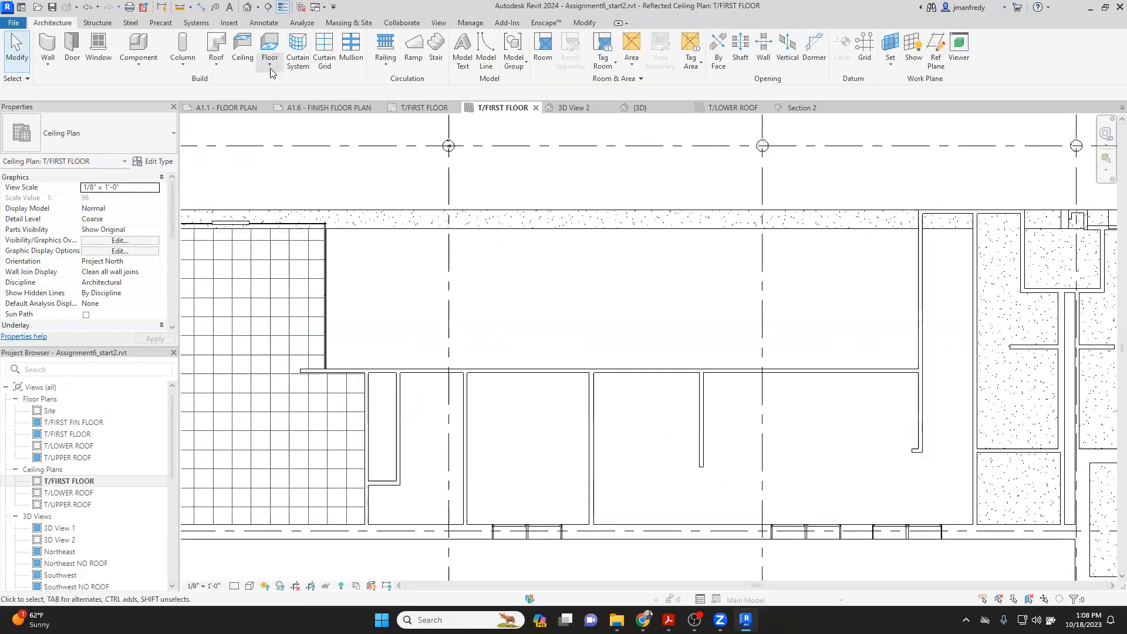
{"action": "left_click", "coordinate": [243, 47]}
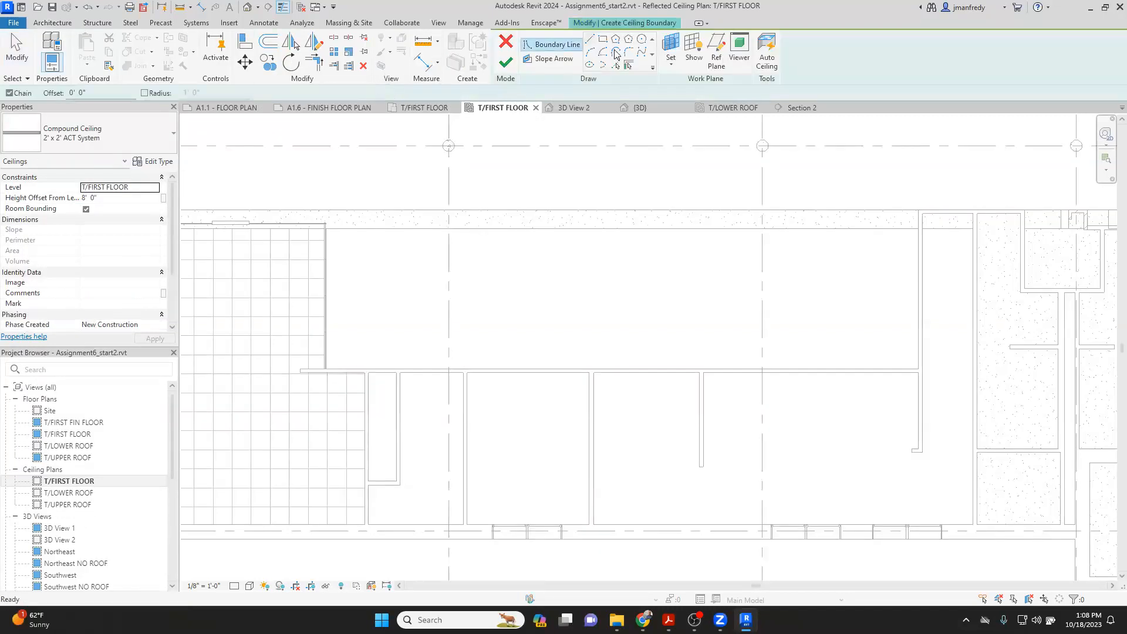
{"action": "left_click", "coordinate": [602, 39]}
{"action": "scroll", "coordinate": [352, 233], "scroll_direction": "up", "scroll_amount": 5}
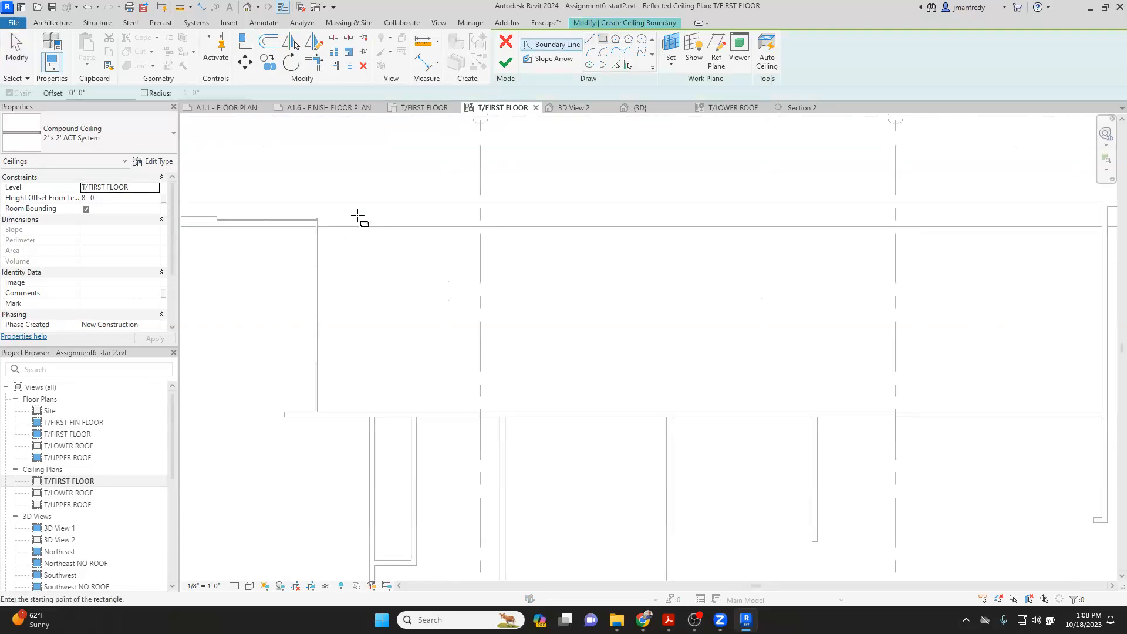
{"action": "scroll", "coordinate": [320, 226], "scroll_direction": "up", "scroll_amount": 2}
{"action": "left_click", "coordinate": [312, 216]}
{"action": "scroll", "coordinate": [420, 254], "scroll_direction": "down", "scroll_amount": 3}
{"action": "scroll", "coordinate": [423, 247], "scroll_direction": "down", "scroll_amount": 5}
{"action": "scroll", "coordinate": [828, 335], "scroll_direction": "down", "scroll_amount": 1}
{"action": "middle_click_drag", "start_coordinate": [828, 335], "coordinate": [587, 325]}
{"action": "scroll", "coordinate": [780, 382], "scroll_direction": "up", "scroll_amount": 4}
{"action": "left_click", "coordinate": [824, 395]}
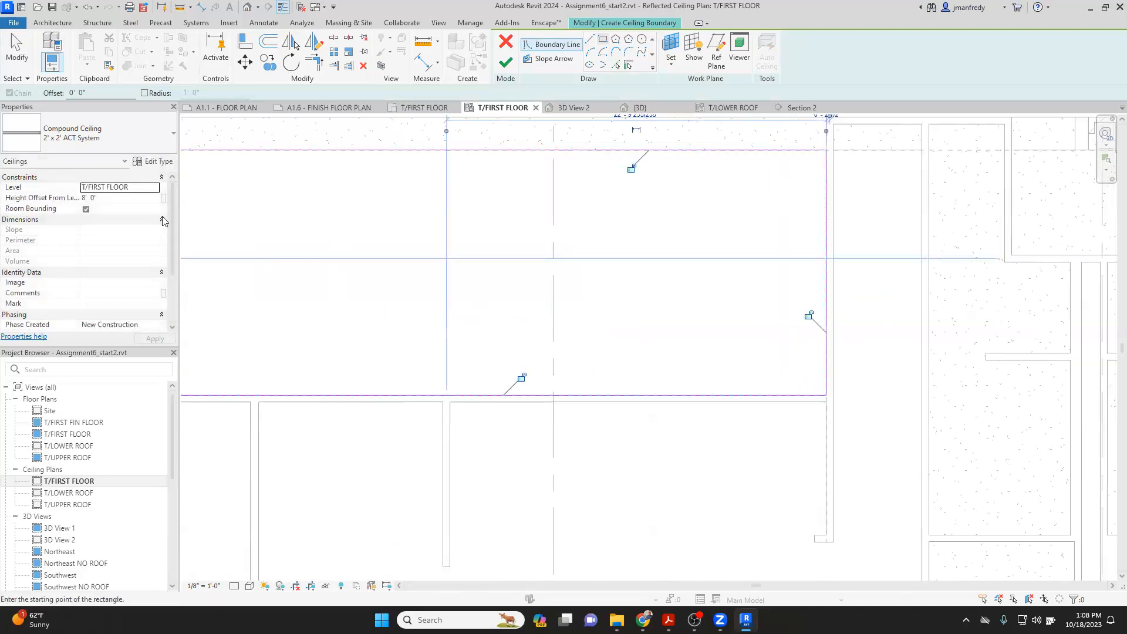
Step: Set the long room ceiling's height offset to 11' 4" and finish its boundary sketch
{"action": "left_click", "coordinate": [116, 199]}
{"action": "type", "text": "11'"}
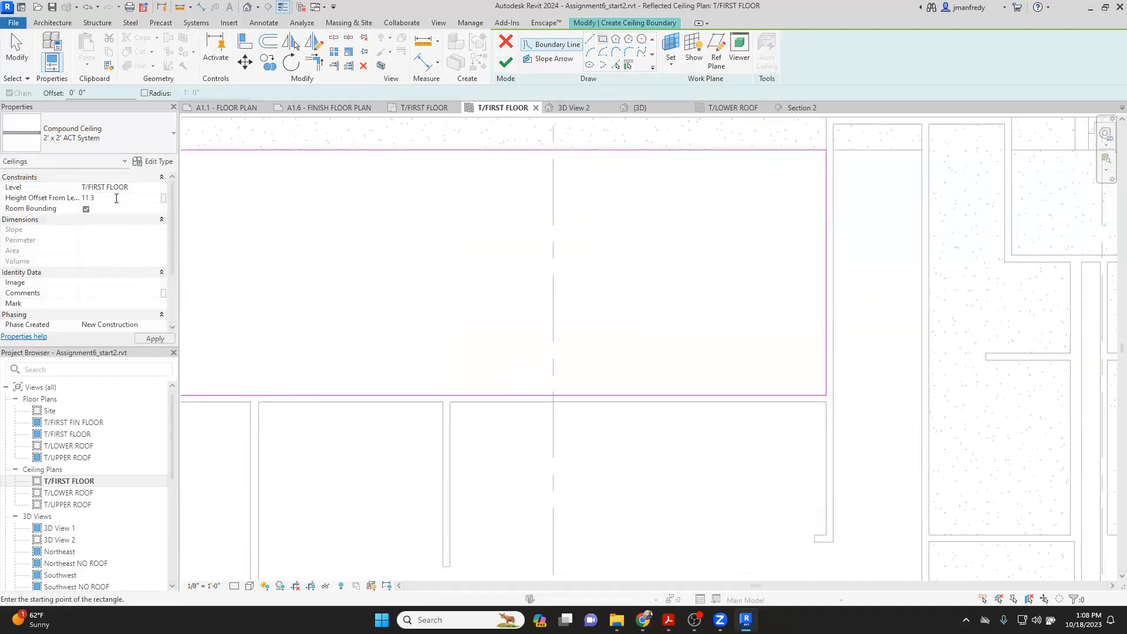
{"action": "type", "text": " 4"}
{"action": "left_click", "coordinate": [155, 339]}
{"action": "key", "text": "Escape"}
{"action": "scroll", "coordinate": [342, 271], "scroll_direction": "down", "scroll_amount": 4}
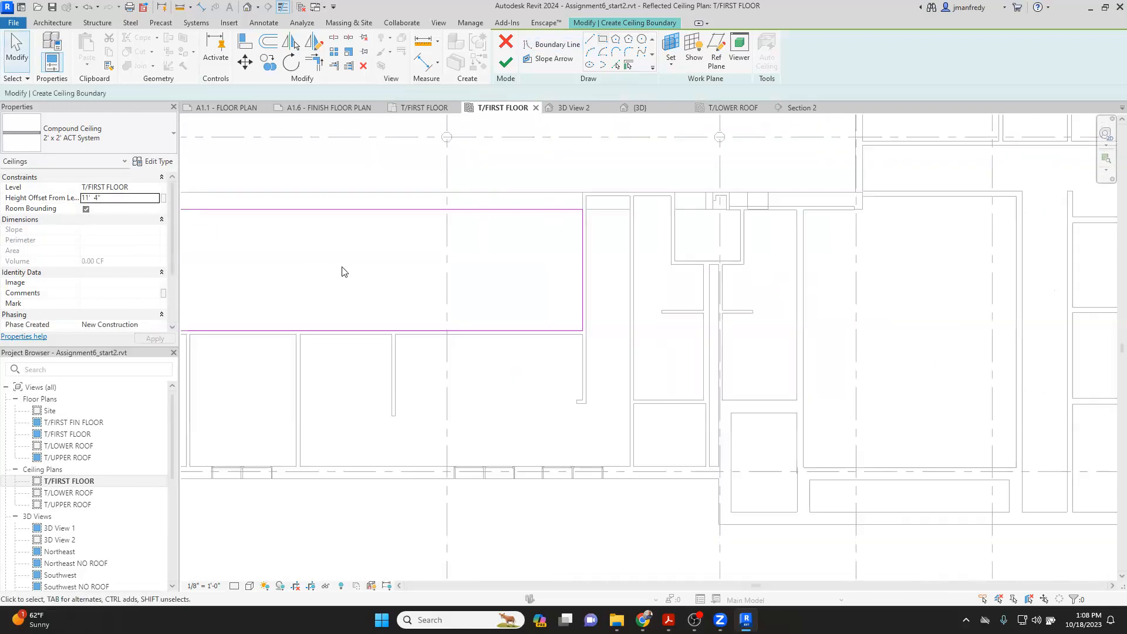
{"action": "left_click", "coordinate": [506, 63]}
Step: Switch to the drawing set in Acrobat, examine the ceilings of the small rooms east of the corner room, and return to Revit
{"action": "scroll", "coordinate": [584, 234], "scroll_direction": "up", "scroll_amount": 2}
{"action": "scroll", "coordinate": [327, 276], "scroll_direction": "down", "scroll_amount": 1}
{"action": "middle_click_drag", "start_coordinate": [483, 345], "coordinate": [452, 308]}
{"action": "scroll", "coordinate": [509, 332], "scroll_direction": "up", "scroll_amount": 1}
{"action": "key", "text": "Escape"}
{"action": "scroll", "coordinate": [484, 324], "scroll_direction": "up", "scroll_amount": 3}
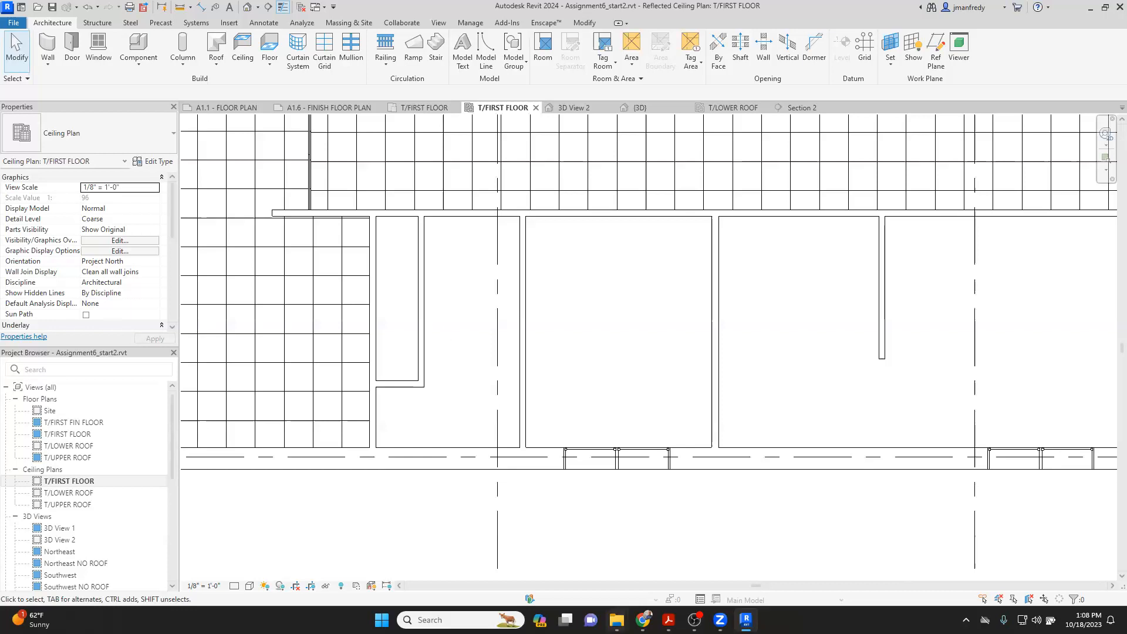
{"action": "mouse_move", "coordinate": [668, 619]}
{"action": "left_click", "coordinate": [706, 565]}
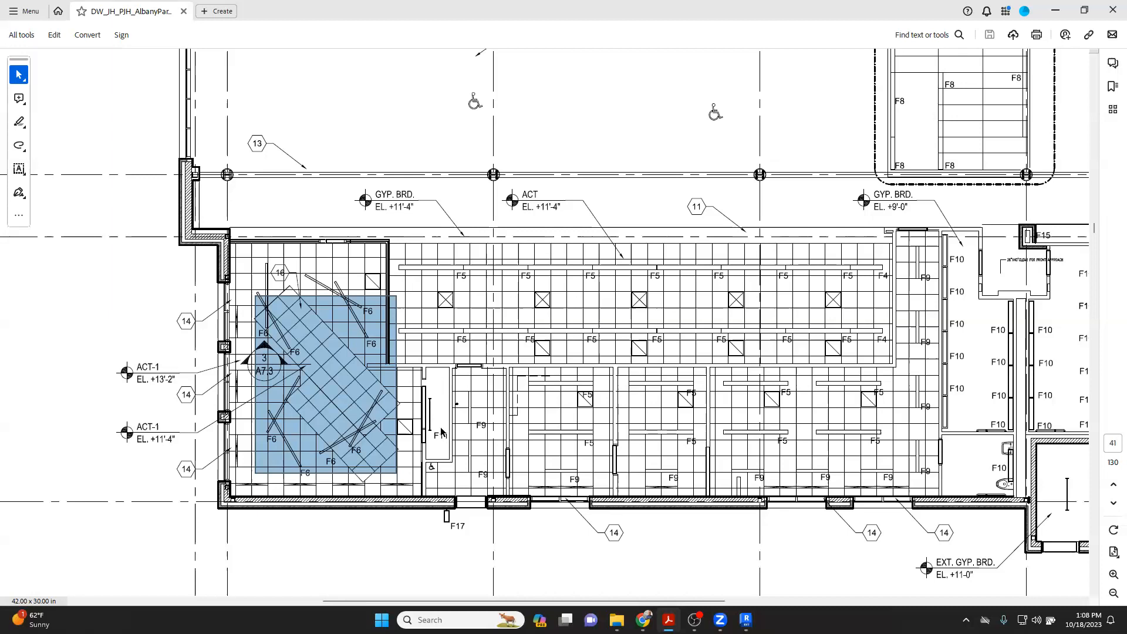
{"action": "mouse_move", "coordinate": [668, 620]}
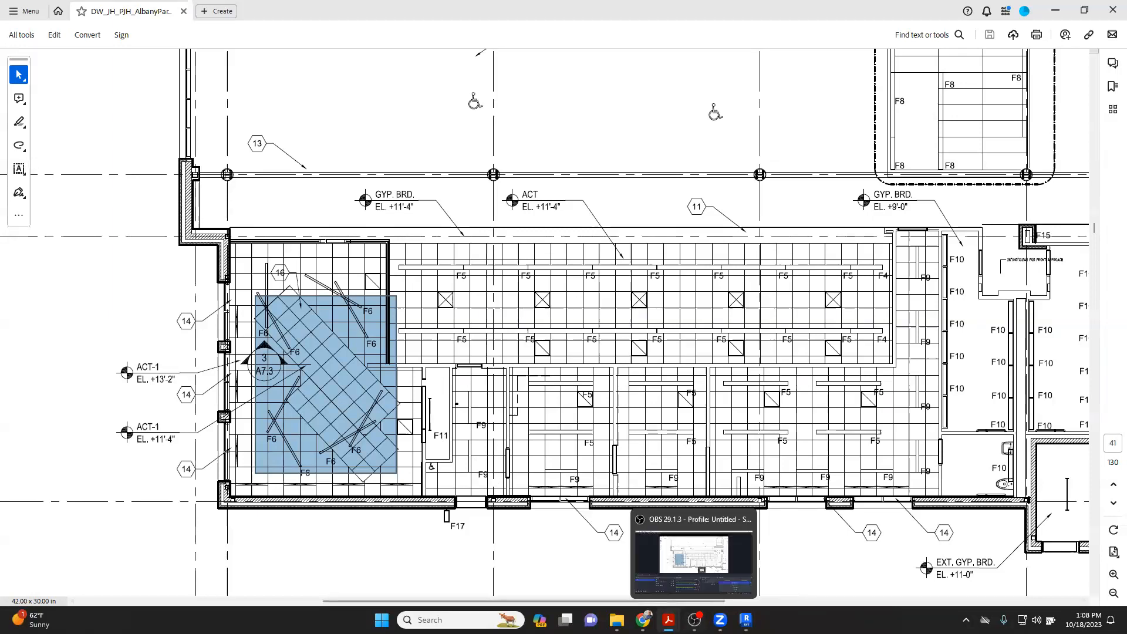
{"action": "left_click", "coordinate": [746, 619]}
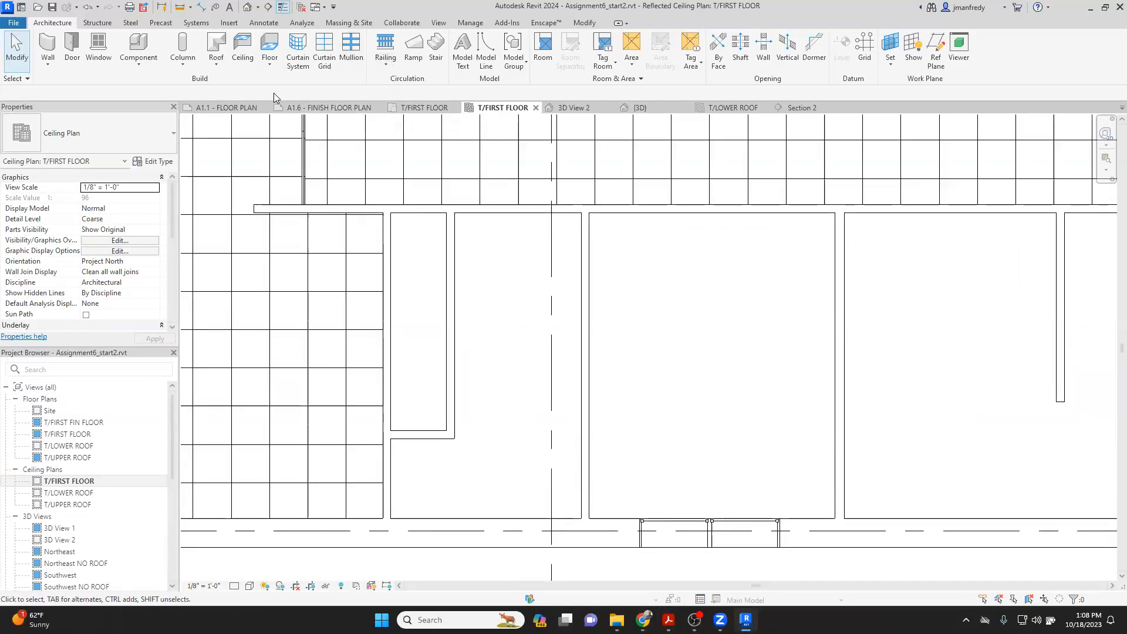
Step: Place automatic 2' x 2' ACT System ceilings at a 9' 0" height offset in the narrow closet and the L-shaped room around it
{"action": "left_click", "coordinate": [242, 47]}
{"action": "left_click", "coordinate": [137, 197]}
{"action": "type", "text": "9' 0\""}
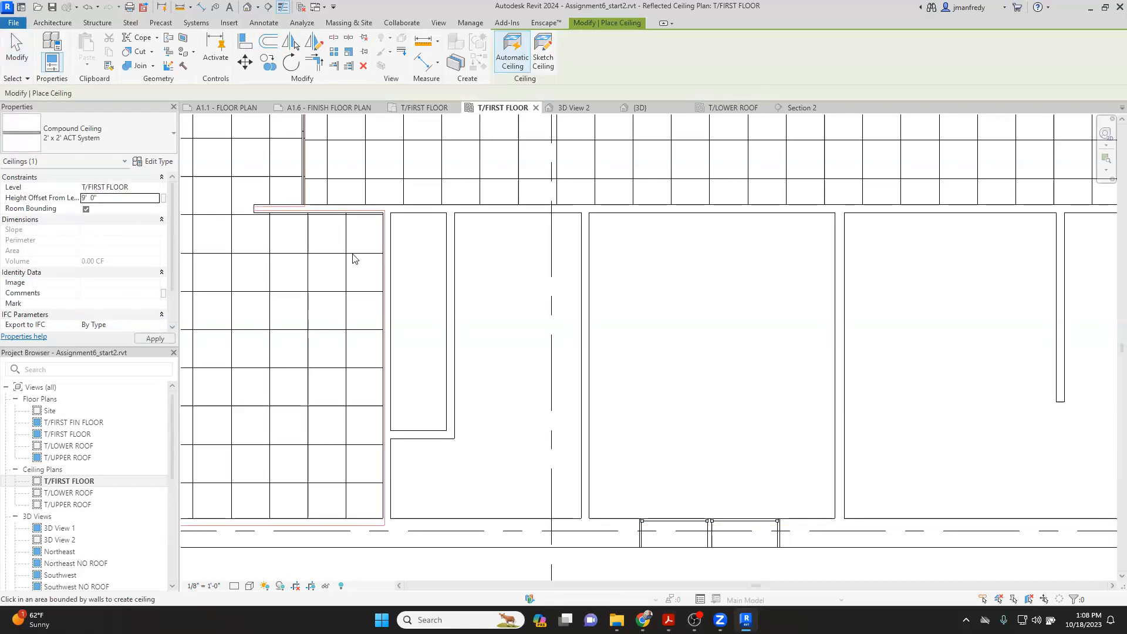
{"action": "left_click", "coordinate": [428, 280]}
{"action": "left_click", "coordinate": [132, 198]}
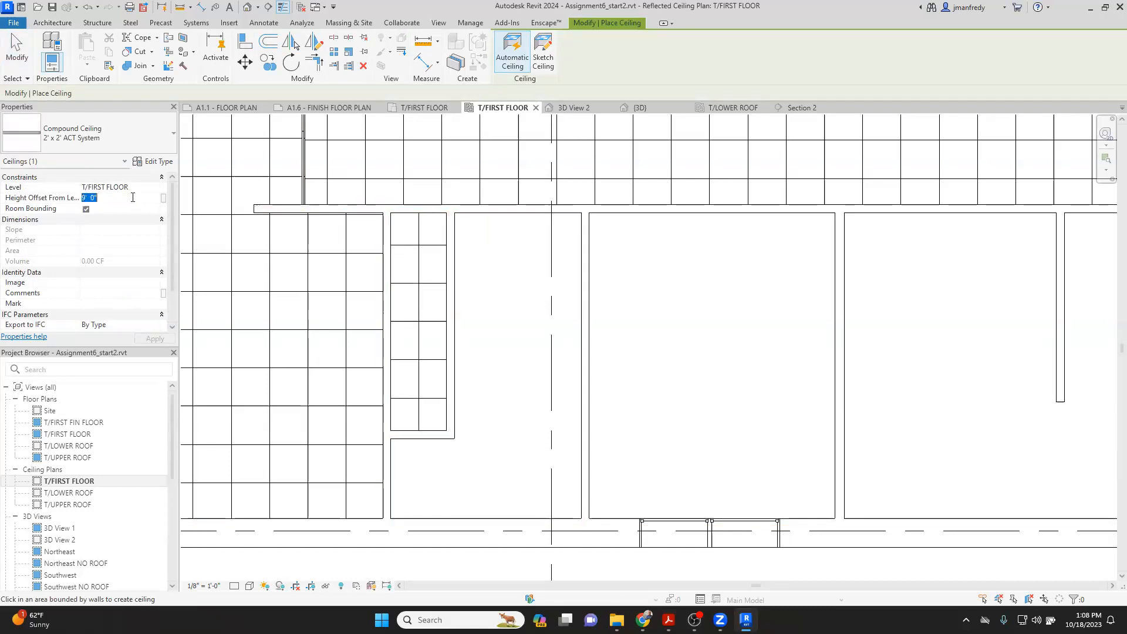
{"action": "left_click", "coordinate": [502, 301]}
{"action": "key", "text": "Escape"}
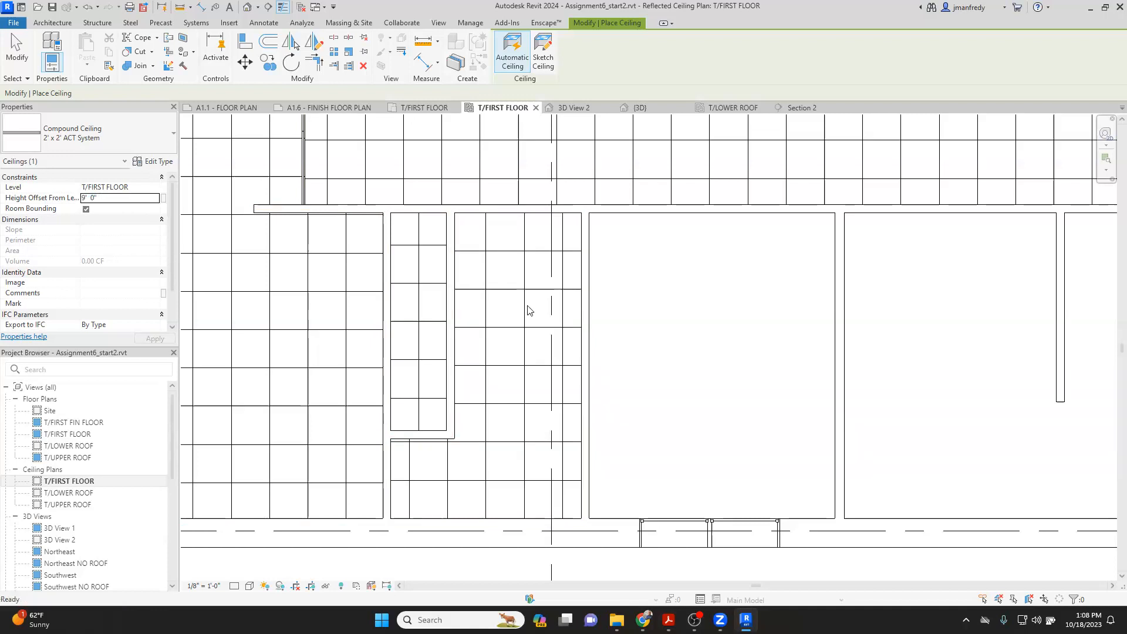
Step: Start a sketched 2' x 2' ACT System ceiling and draw a rectangular boundary in the empty area west of the building
{"action": "scroll", "coordinate": [526, 305], "scroll_direction": "down", "scroll_amount": 1}
{"action": "middle_click_drag", "start_coordinate": [327, 361], "coordinate": [492, 416]}
{"action": "scroll", "coordinate": [494, 387], "scroll_direction": "down", "scroll_amount": 1}
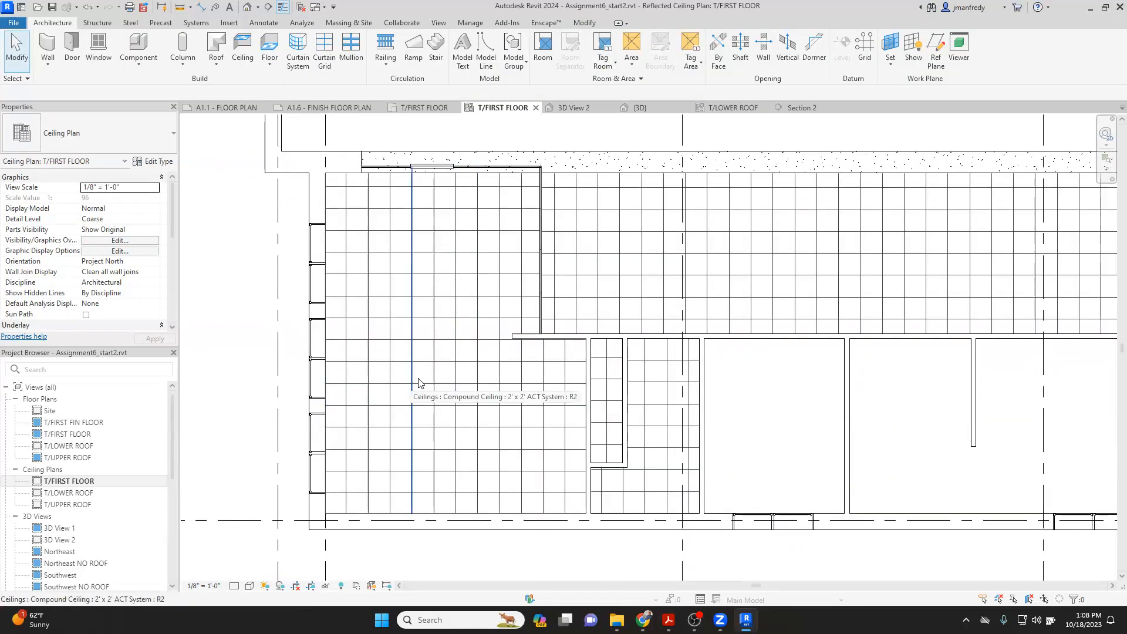
{"action": "middle_click_drag", "start_coordinate": [445, 353], "coordinate": [581, 353]}
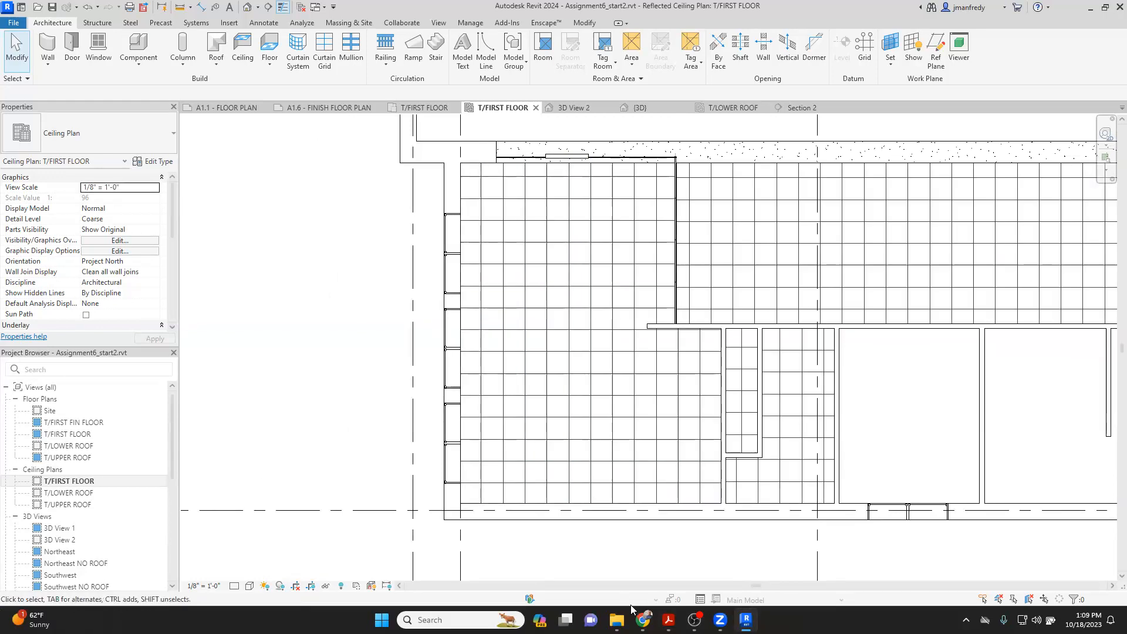
{"action": "middle_click_drag", "start_coordinate": [564, 368], "coordinate": [583, 369]}
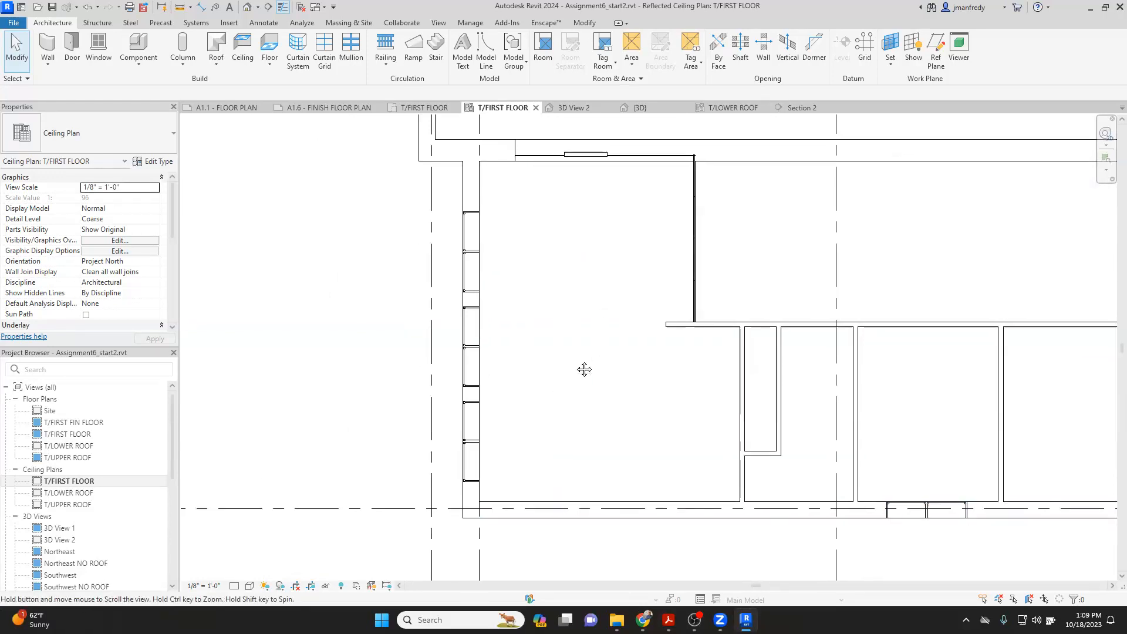
{"action": "left_click", "coordinate": [243, 47]}
{"action": "left_click", "coordinate": [542, 53]}
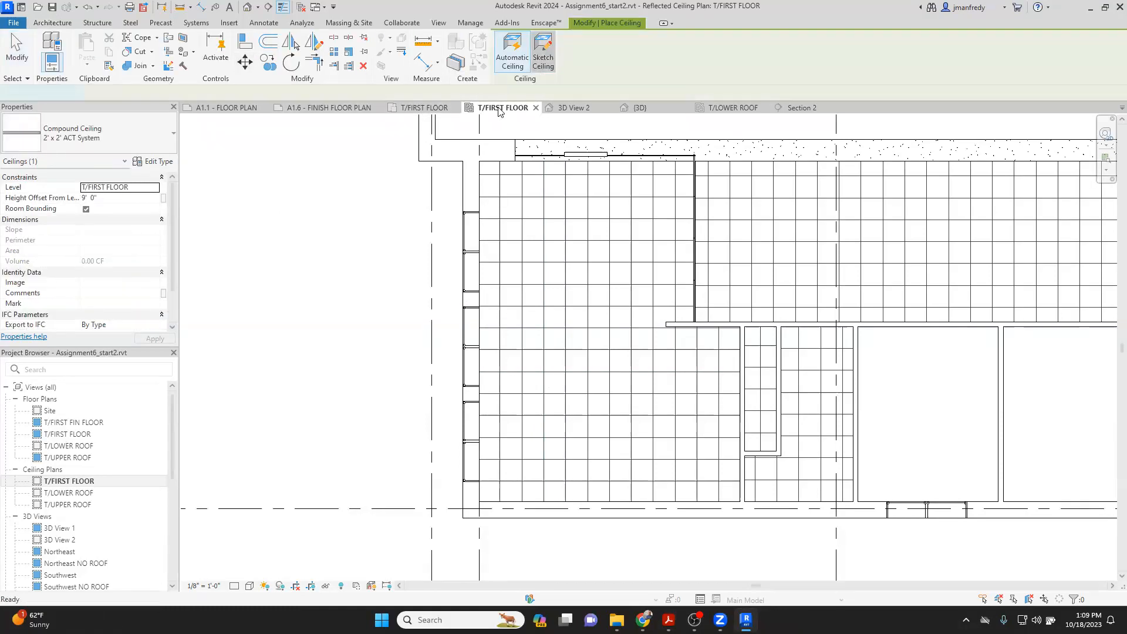
{"action": "left_click", "coordinate": [255, 230]}
{"action": "left_click", "coordinate": [374, 405]}
{"action": "key", "text": "Escape"}
{"action": "scroll", "coordinate": [393, 353], "scroll_direction": "up", "scroll_amount": 3}
Step: Draw a vertical and a horizontal boundary line that cut a notch into the rectangle's northeast corner
{"action": "left_click", "coordinate": [589, 39]}
{"action": "left_click", "coordinate": [426, 185]}
{"action": "left_click", "coordinate": [427, 286]}
{"action": "left_click", "coordinate": [512, 285]}
{"action": "key", "text": "Escape"}
{"action": "key", "text": "Escape"}
Step: Trim the boundary lines into a closed L-shape and finish the ceiling sketch
{"action": "left_click", "coordinate": [411, 196]}
{"action": "left_click", "coordinate": [427, 246]}
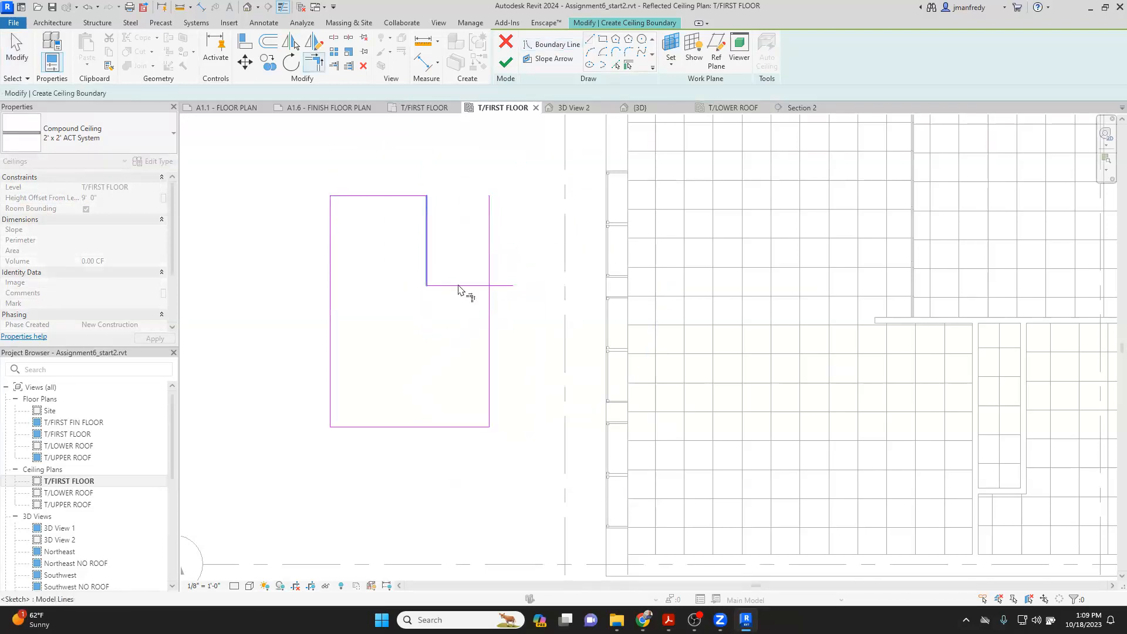
{"action": "left_click", "coordinate": [467, 285]}
{"action": "left_click", "coordinate": [489, 317]}
{"action": "left_click", "coordinate": [508, 65]}
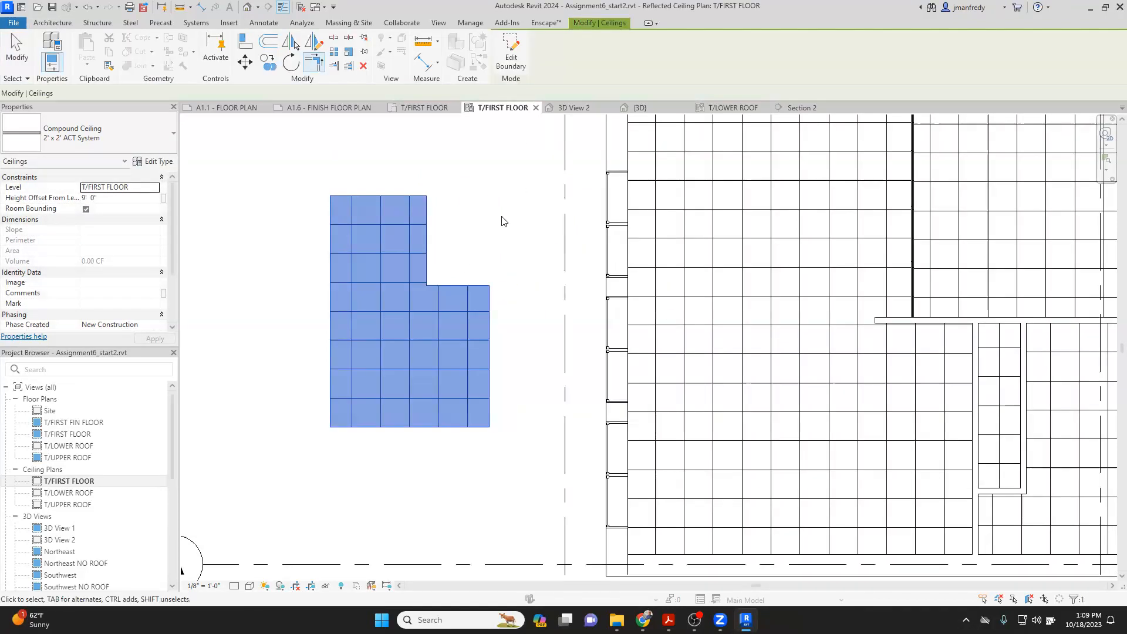
{"action": "left_click", "coordinate": [501, 219]}
Step: Align the L-shaped ceiling's first vertical grid line to its west edge
{"action": "middle_click_drag", "start_coordinate": [268, 375], "coordinate": [298, 371]}
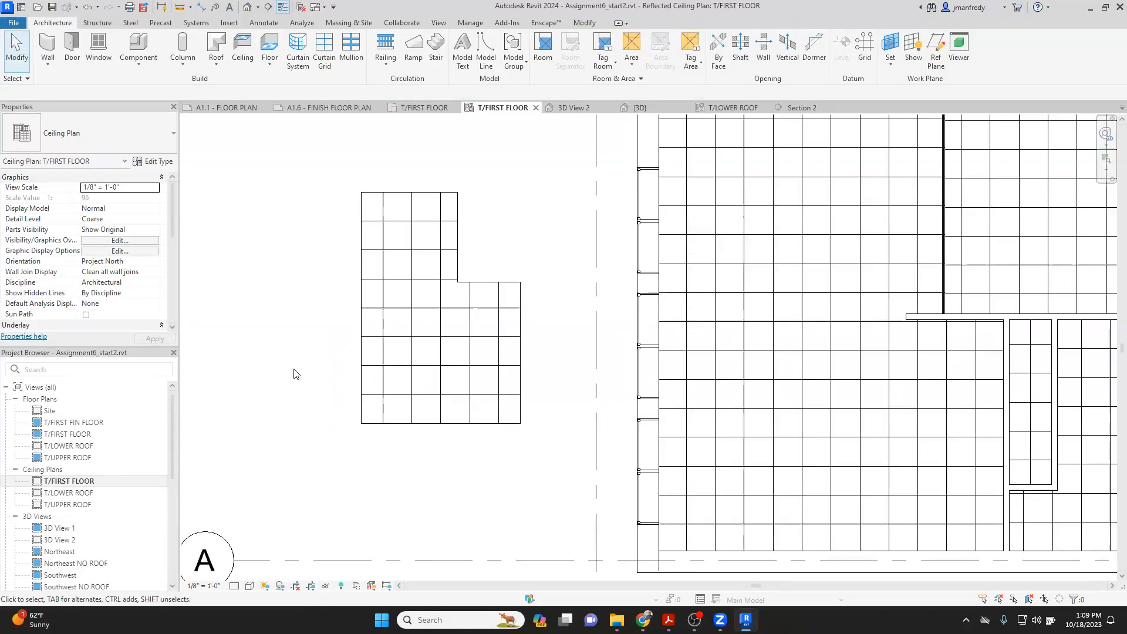
{"action": "key", "text": "a"}
{"action": "key", "text": "l"}
{"action": "left_click", "coordinate": [361, 213]}
{"action": "left_click", "coordinate": [383, 212]}
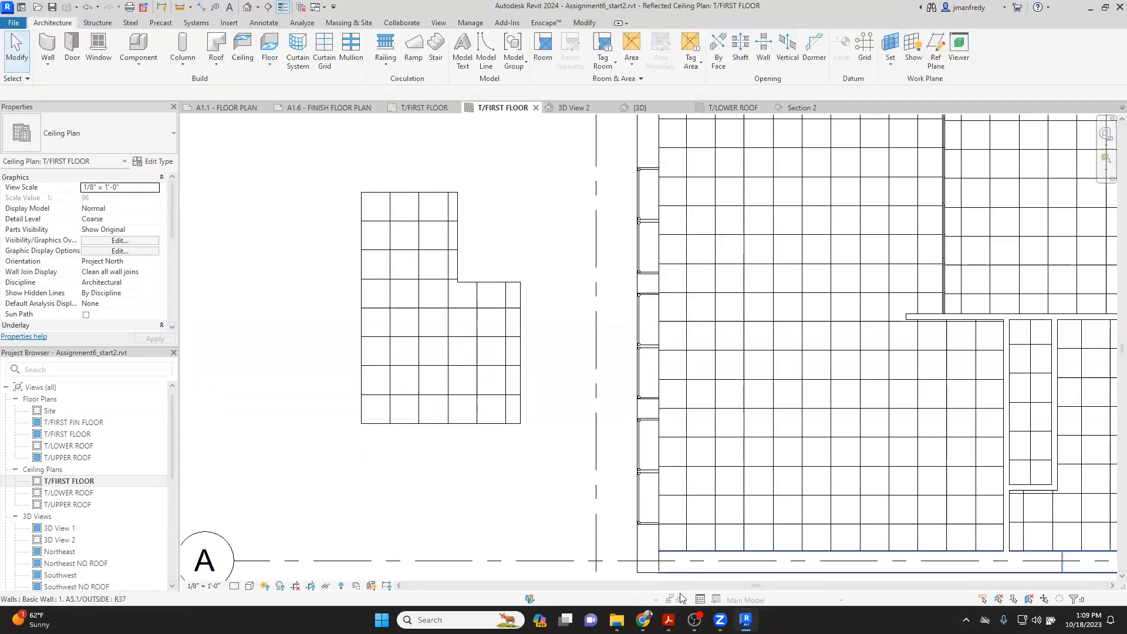
Step: Switch to the PDF drawing to examine the angled ACT-1 ceiling in the southwest room, and return to the Revit model
{"action": "key", "text": "alt+Tab"}
{"action": "scroll", "coordinate": [263, 383], "scroll_direction": "up", "scroll_amount": 2}
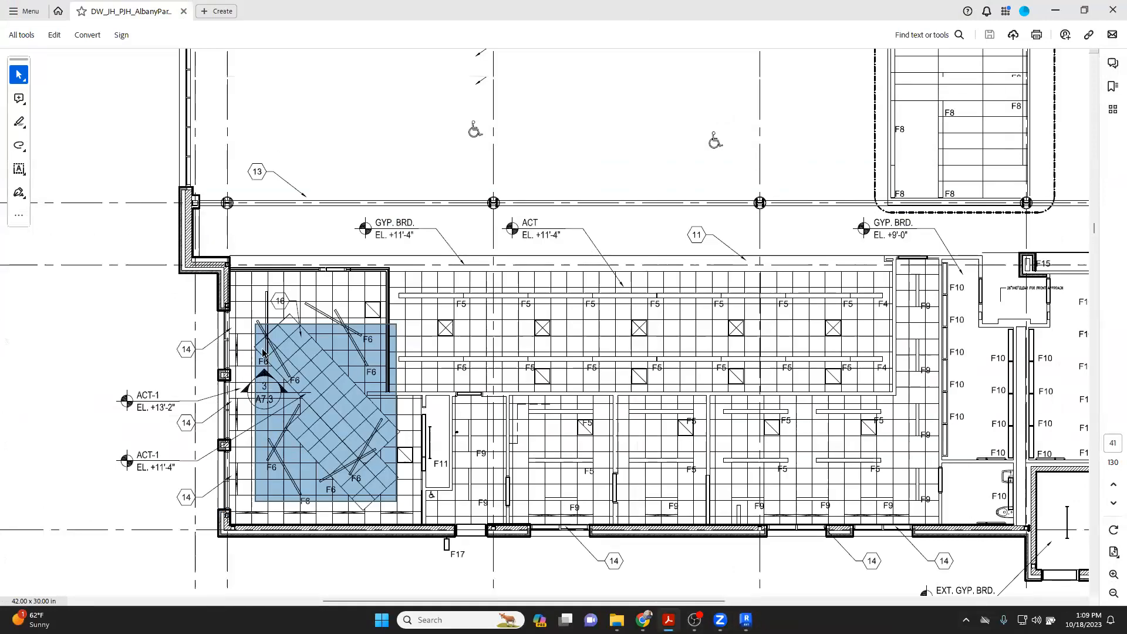
{"action": "scroll", "coordinate": [265, 358], "scroll_direction": "down", "scroll_amount": 1}
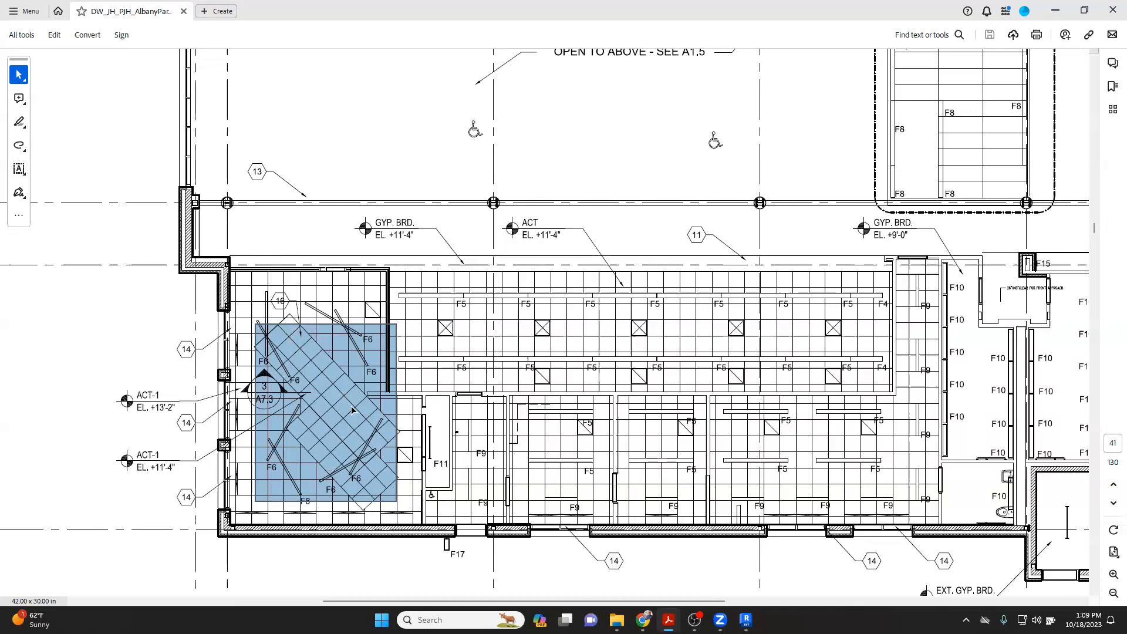
{"action": "left_click", "coordinate": [745, 619]}
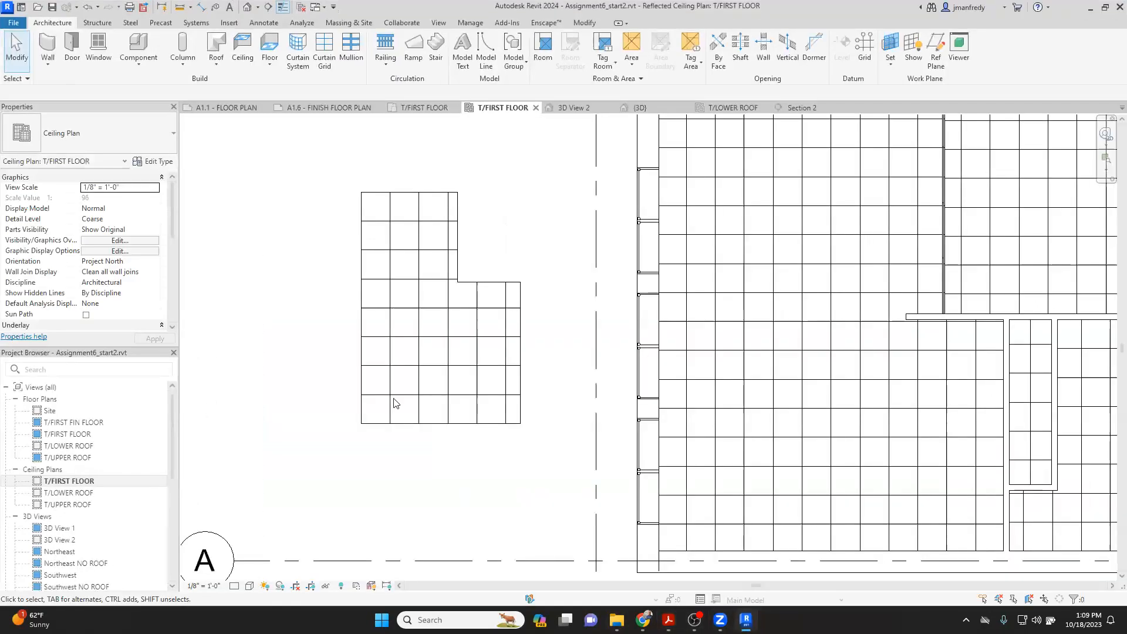
Step: Edit the L-shaped ceiling's boundary and set the width of its upper leg to 6'
{"action": "left_click", "coordinate": [371, 264]}
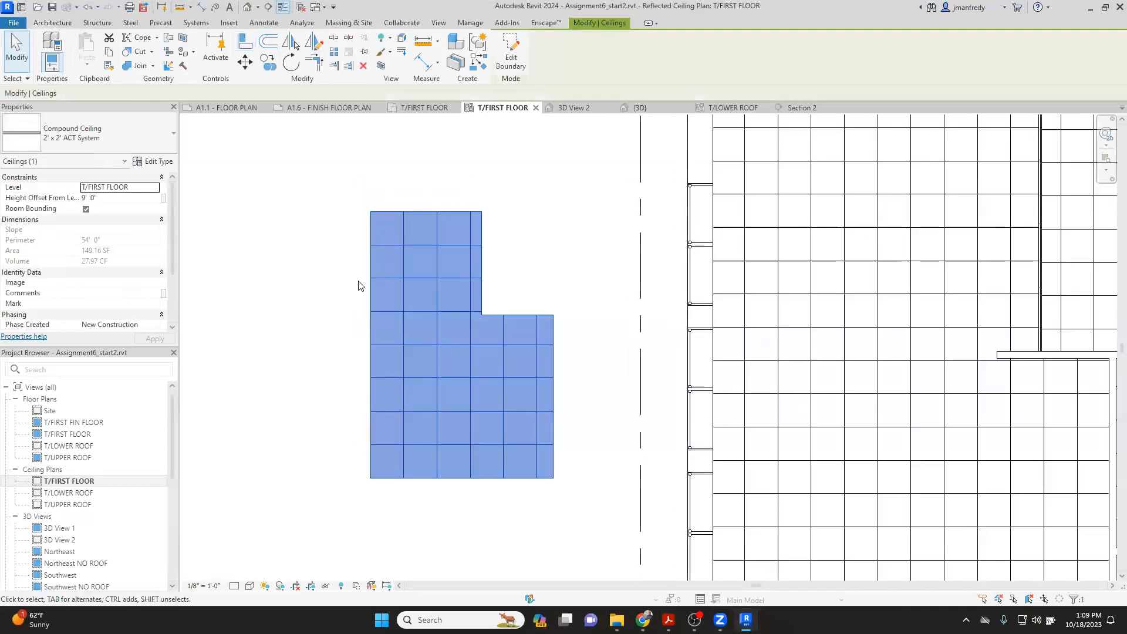
{"action": "left_click", "coordinate": [511, 56]}
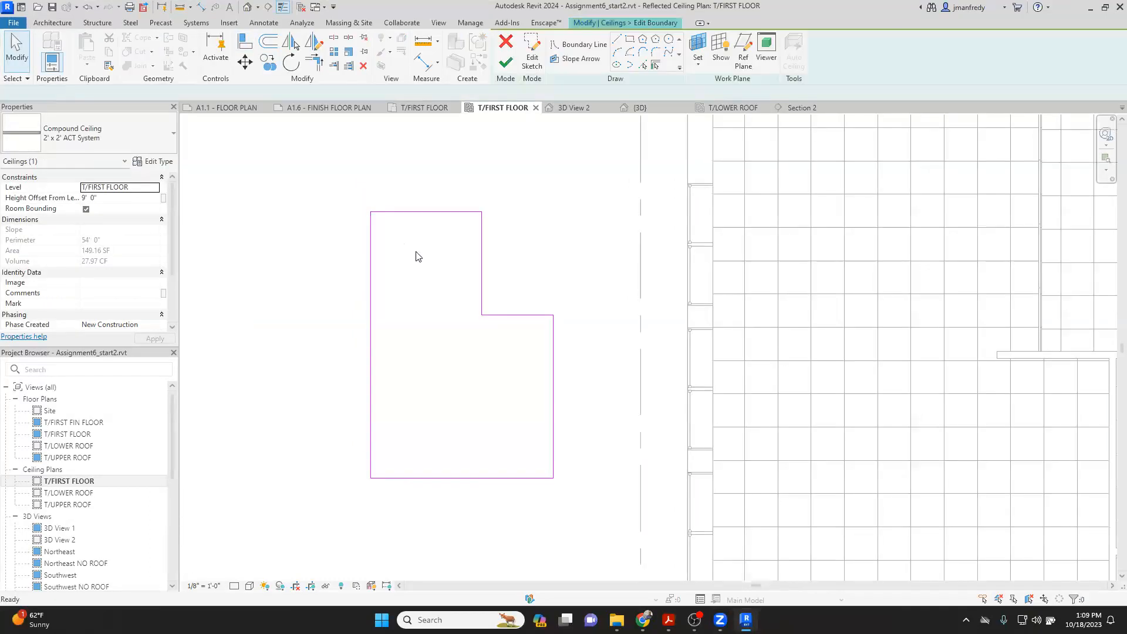
{"action": "left_click", "coordinate": [481, 246]}
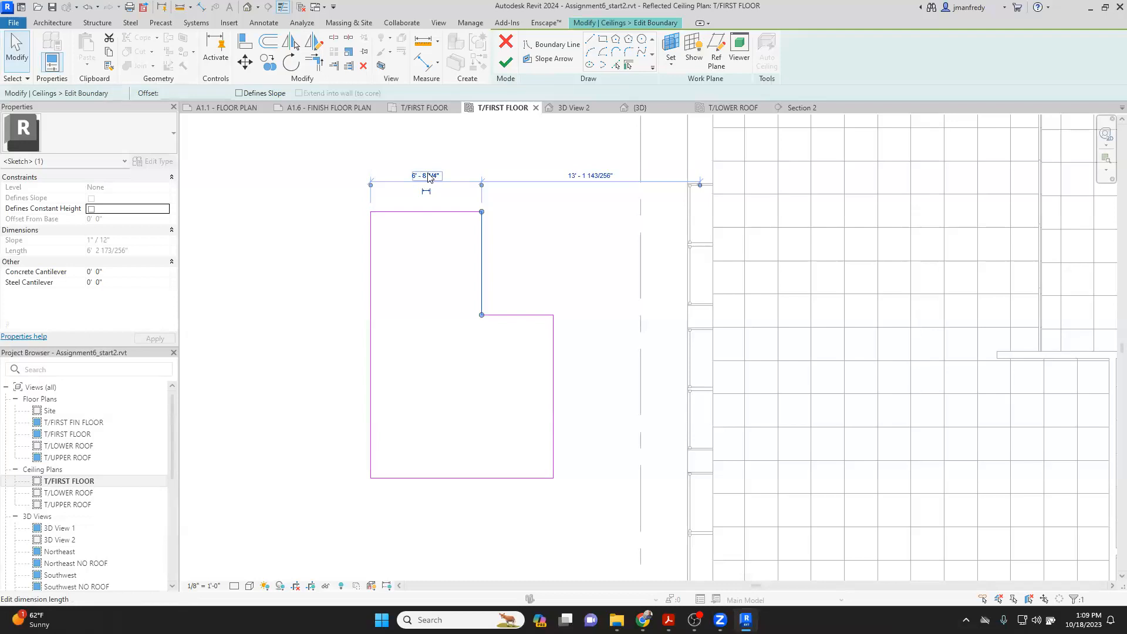
{"action": "left_click", "coordinate": [429, 176]}
{"action": "type", "text": "6"}
{"action": "key", "text": "Return"}
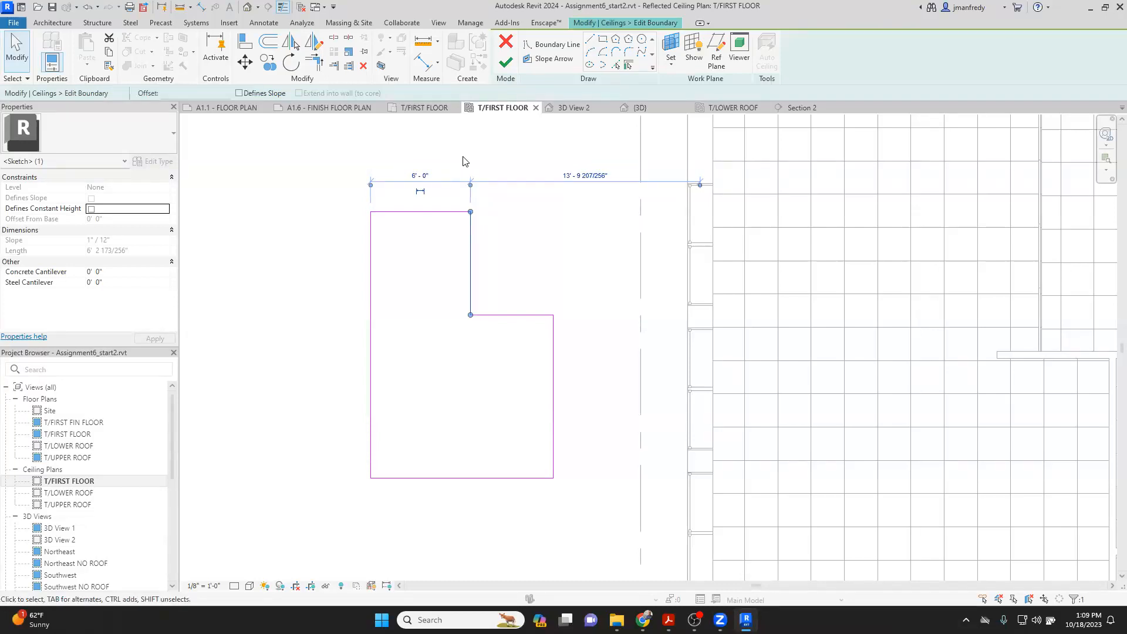
{"action": "left_click", "coordinate": [511, 268]}
Step: Set the notch's horizontal edge 8' below the top edge of the L-shaped boundary
{"action": "left_click", "coordinate": [499, 315]}
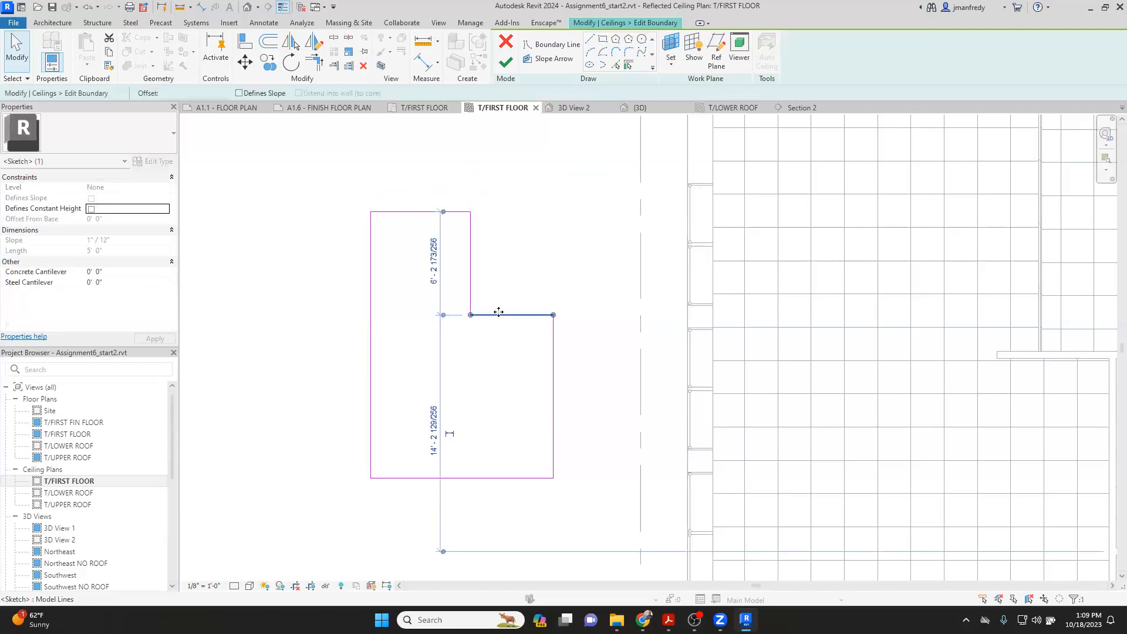
{"action": "left_click", "coordinate": [432, 274]}
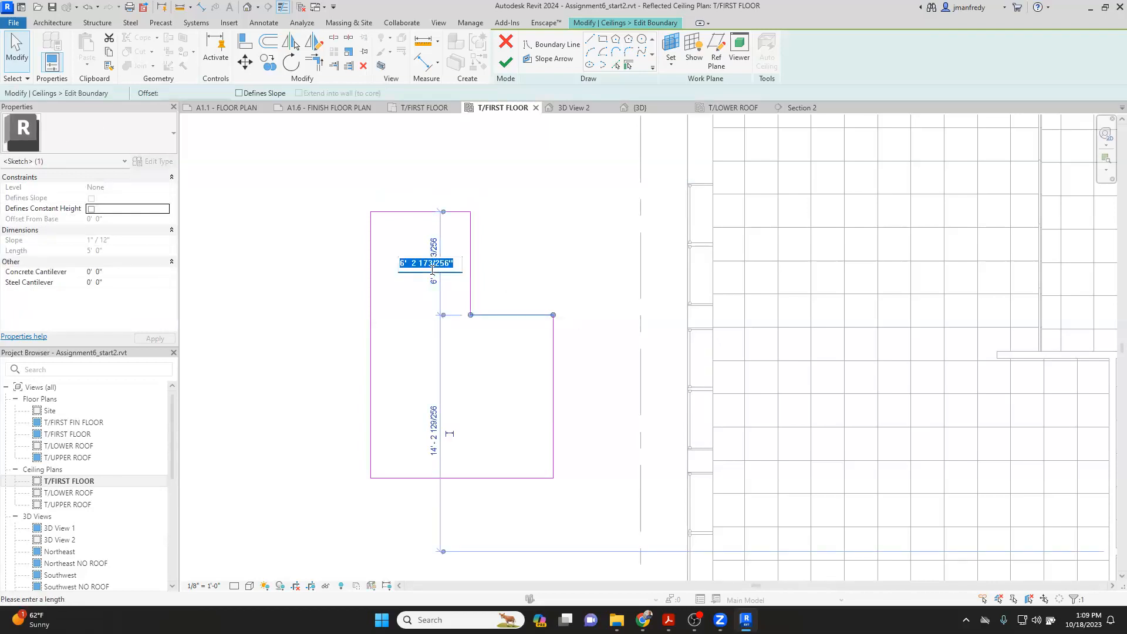
{"action": "type", "text": "8"}
{"action": "key", "text": "Return"}
Step: Measure the distance from the notch's horizontal edge to the bottom edge of the boundary
{"action": "middle_click_drag", "start_coordinate": [548, 307], "coordinate": [553, 253]}
{"action": "middle_click_drag", "start_coordinate": [503, 480], "coordinate": [399, 458]}
{"action": "scroll", "coordinate": [424, 457], "scroll_direction": "down", "scroll_amount": 1}
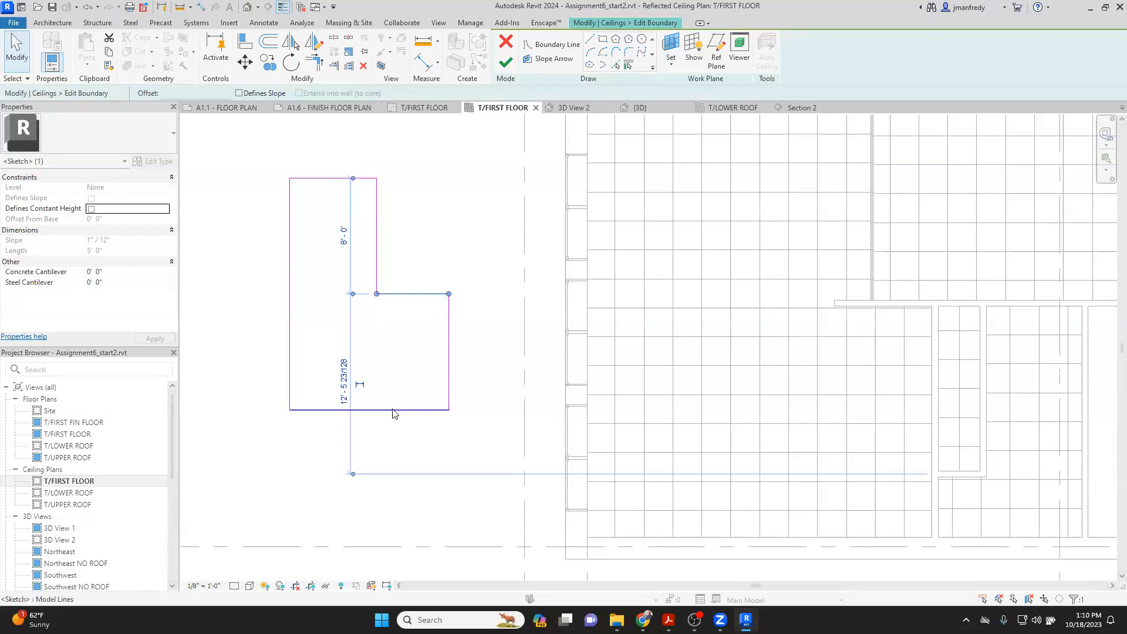
{"action": "scroll", "coordinate": [392, 467], "scroll_direction": "down", "scroll_amount": 1}
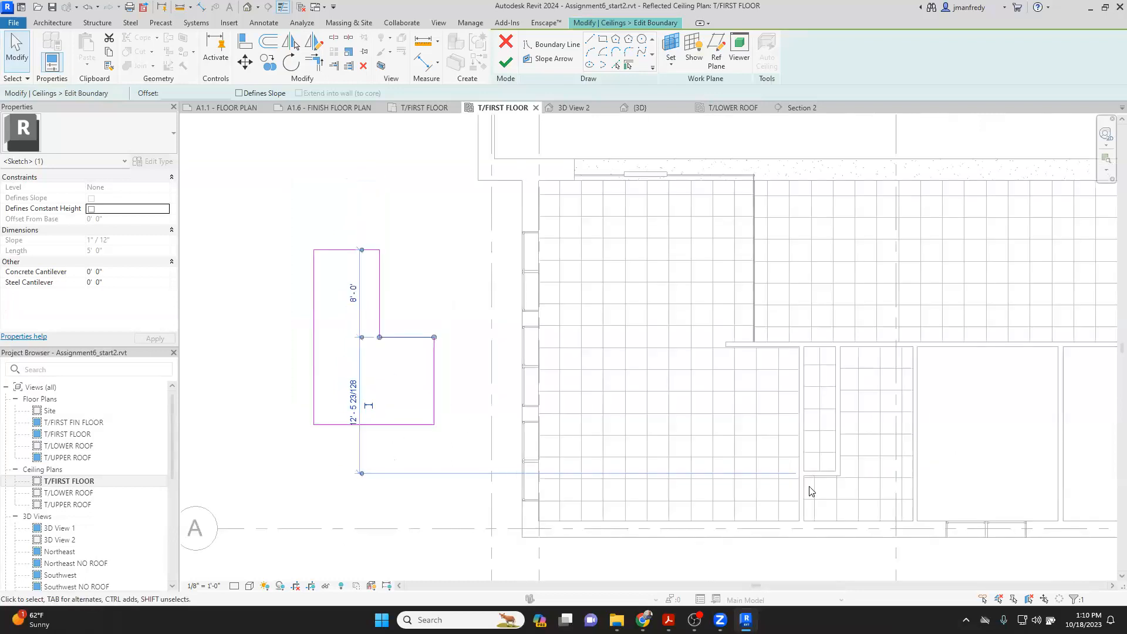
{"action": "scroll", "coordinate": [334, 473], "scroll_direction": "up", "scroll_amount": 4}
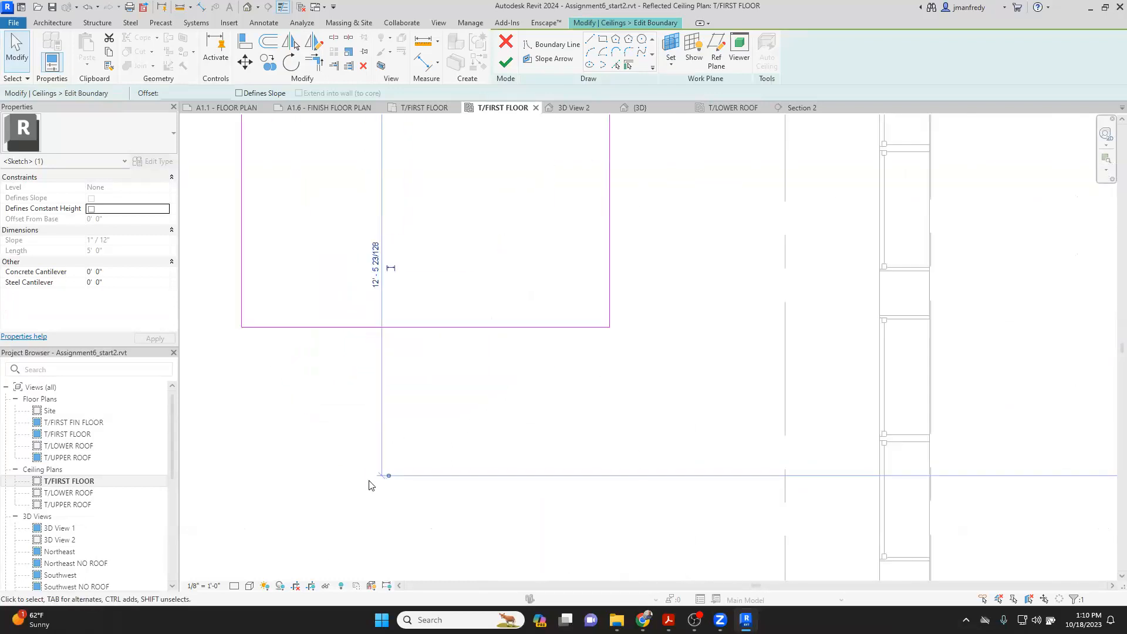
{"action": "left_click_drag", "start_coordinate": [390, 476], "coordinate": [484, 330]}
{"action": "middle_click_drag", "start_coordinate": [510, 385], "coordinate": [564, 487]}
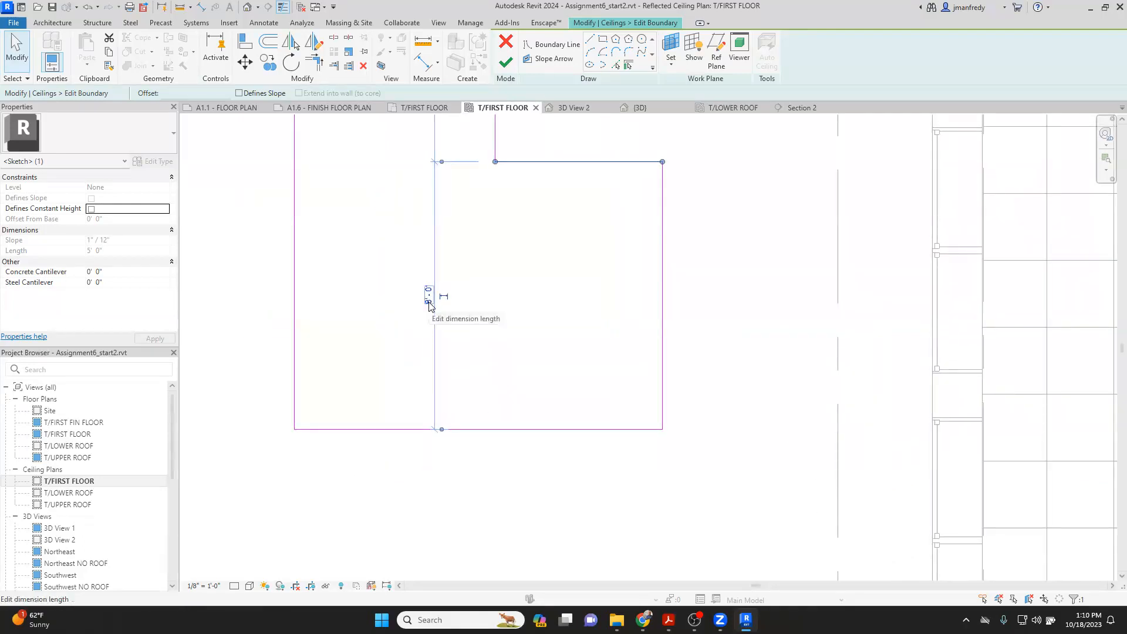
{"action": "left_click", "coordinate": [511, 303]}
{"action": "scroll", "coordinate": [509, 303], "scroll_direction": "down", "scroll_amount": 2}
{"action": "middle_click_drag", "start_coordinate": [508, 351], "coordinate": [494, 417]}
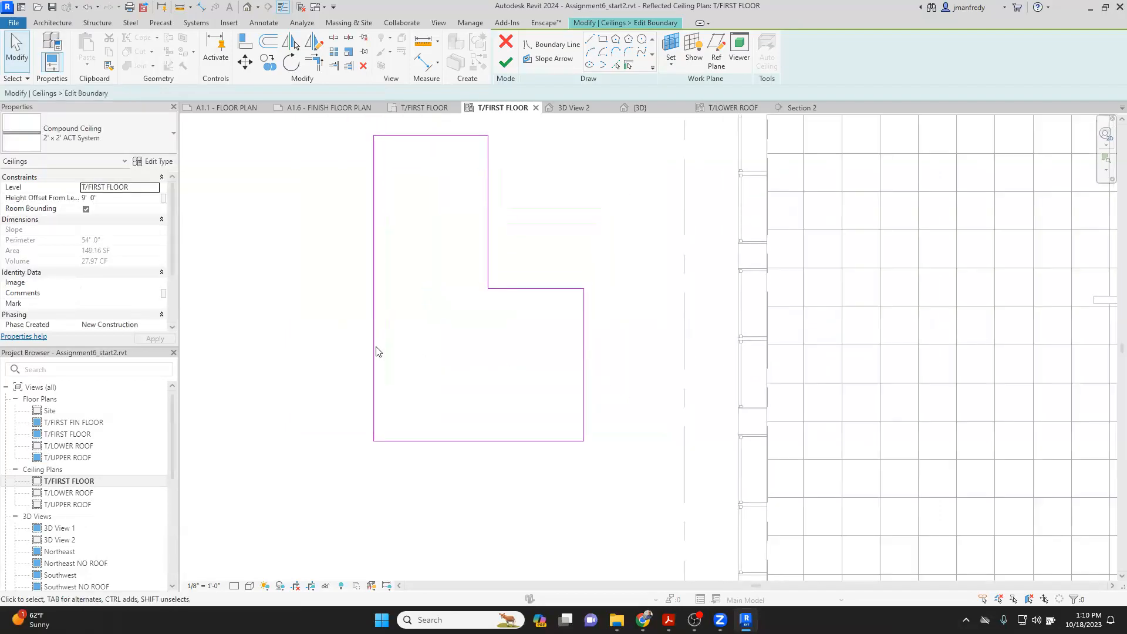
Step: Measure the distance between the L-shaped boundary's west and east edges
{"action": "left_click", "coordinate": [374, 336]}
{"action": "mouse_move", "coordinate": [420, 271]}
{"action": "middle_mouse_down"}
{"action": "mouse_move", "coordinate": [433, 377]}
{"action": "mouse_move", "coordinate": [425, 205]}
{"action": "middle_mouse_up"}
{"action": "scroll", "coordinate": [434, 256], "scroll_direction": "up", "scroll_amount": 1}
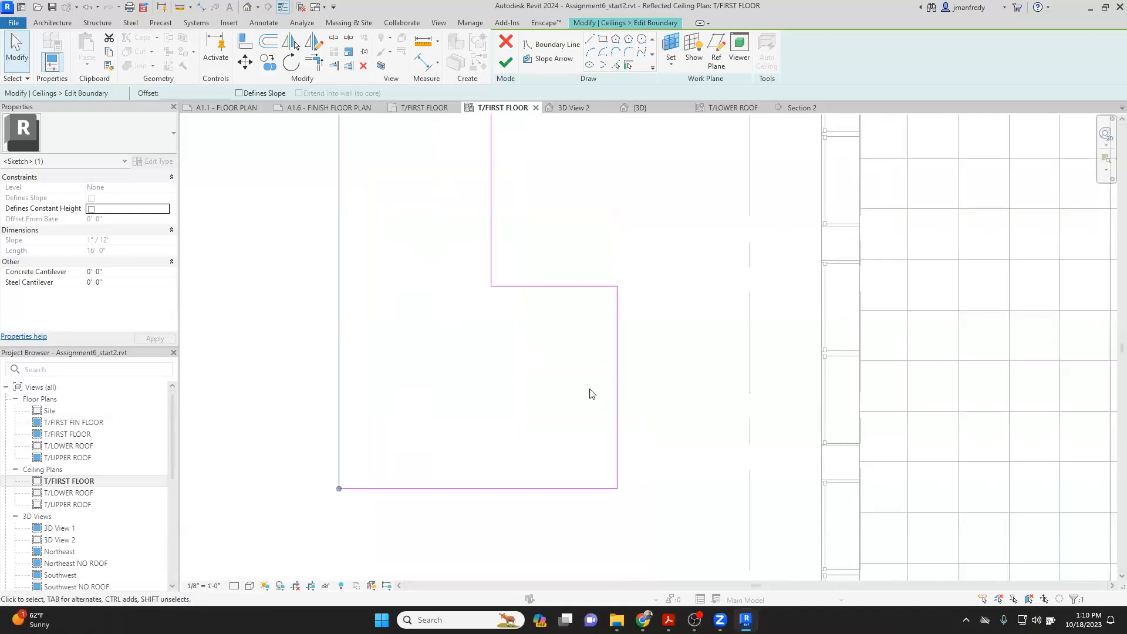
{"action": "left_click", "coordinate": [617, 392]}
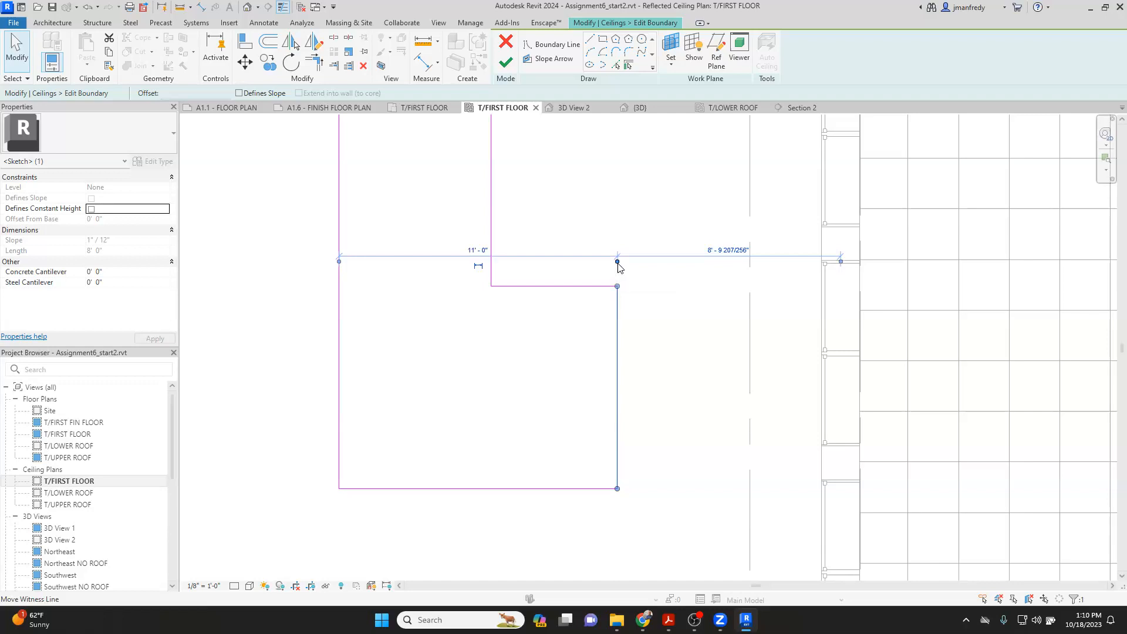
{"action": "left_click_drag", "start_coordinate": [617, 261], "coordinate": [493, 274]}
{"action": "mouse_move", "coordinate": [617, 262]}
{"action": "left_mouse_down"}
{"action": "mouse_move", "coordinate": [492, 251]}
{"action": "mouse_move", "coordinate": [549, 307]}
{"action": "mouse_move", "coordinate": [591, 315]}
{"action": "mouse_move", "coordinate": [619, 287]}
{"action": "left_mouse_up"}
{"action": "left_click", "coordinate": [628, 294]}
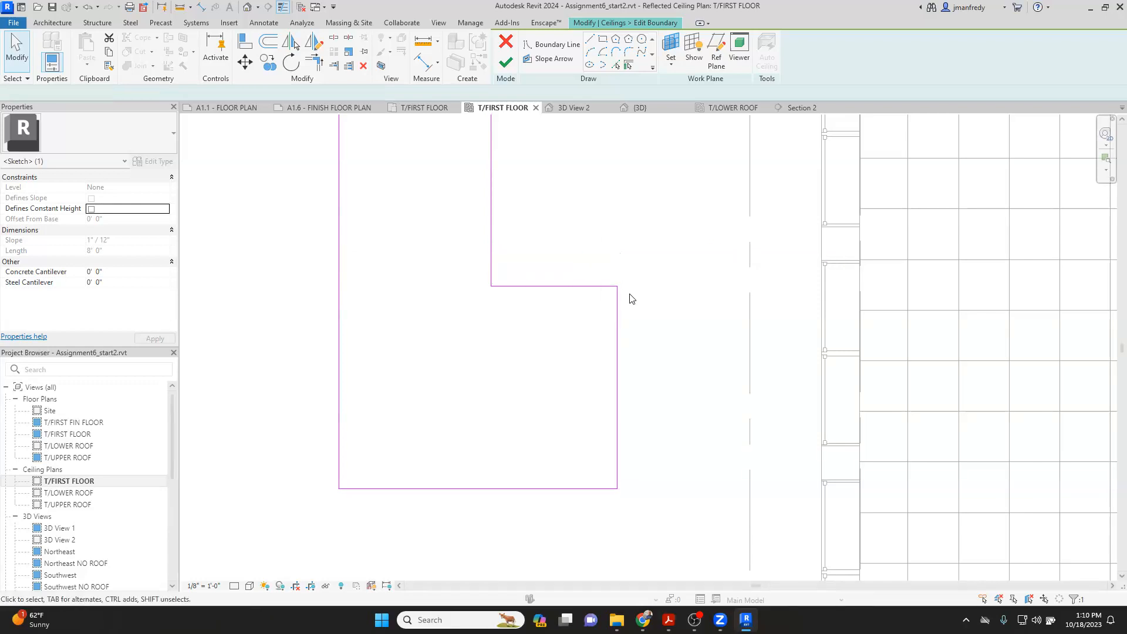
Step: Set the L-shaped boundary's overall width to 12' and finish the boundary edit
{"action": "left_click", "coordinate": [616, 298]}
{"action": "left_click", "coordinate": [485, 251]}
{"action": "type", "text": "12"}
{"action": "key", "text": "Return"}
{"action": "left_click", "coordinate": [562, 229]}
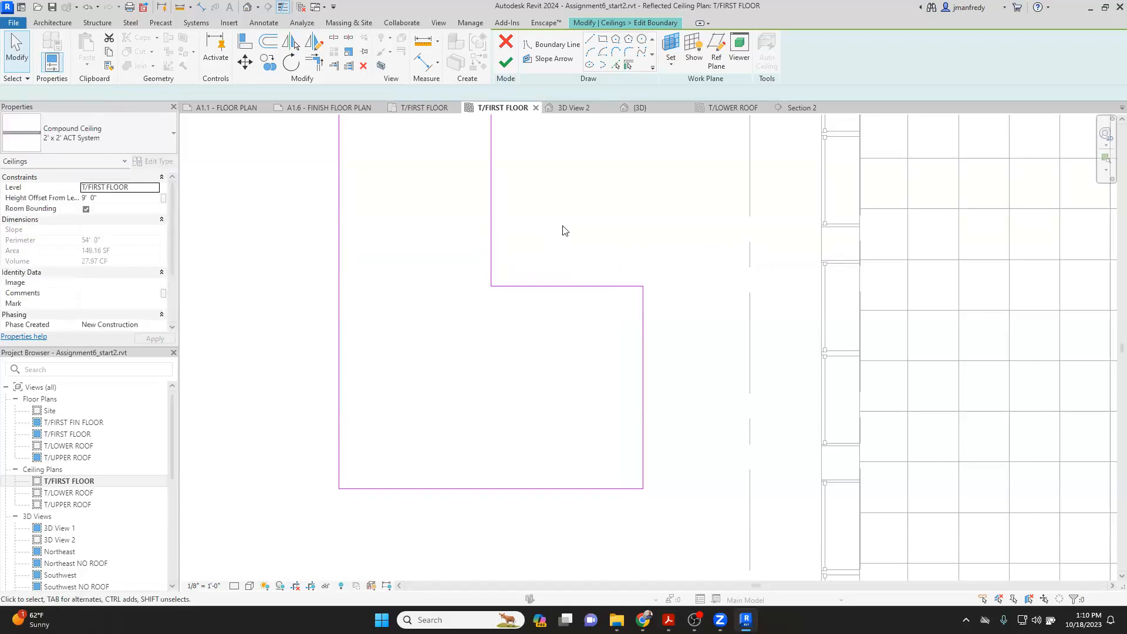
{"action": "scroll", "coordinate": [543, 249], "scroll_direction": "down", "scroll_amount": 3}
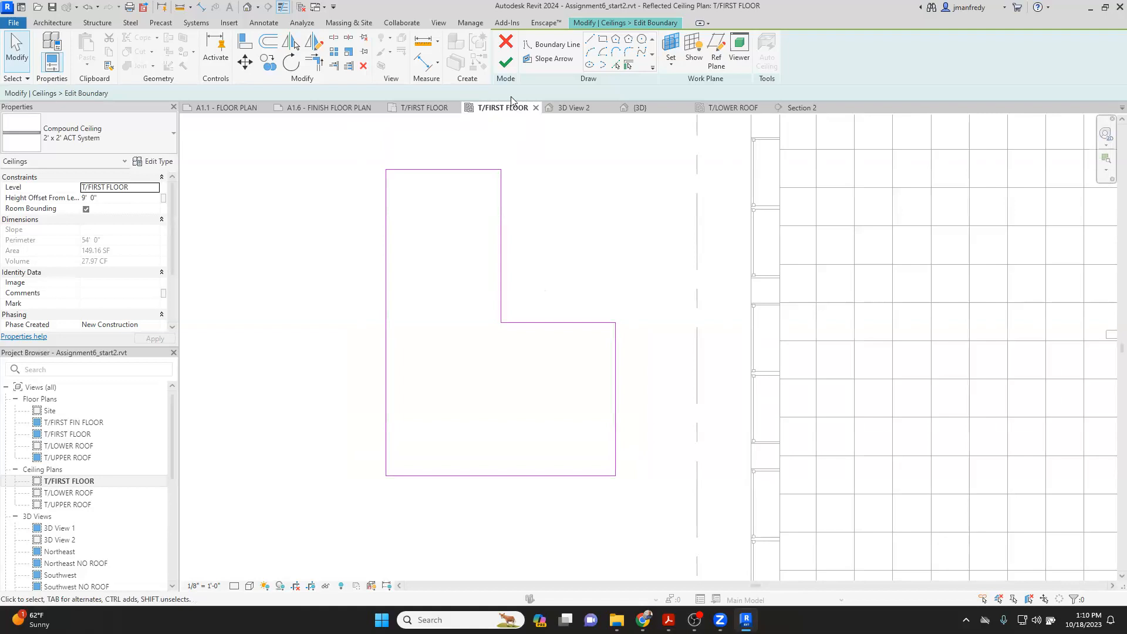
{"action": "left_click", "coordinate": [506, 62]}
{"action": "left_click", "coordinate": [545, 222]}
Step: Rotate the L-shaped ceiling 30° counterclockwise
{"action": "scroll", "coordinate": [544, 226], "scroll_direction": "down", "scroll_amount": 2}
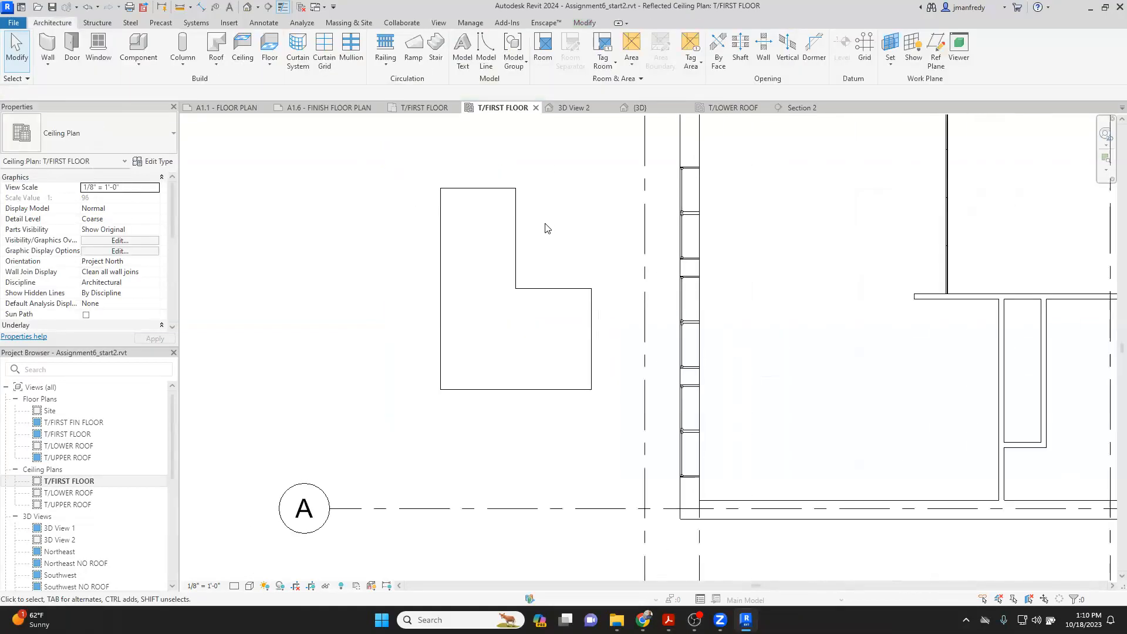
{"action": "left_click", "coordinate": [518, 244]}
{"action": "left_click", "coordinate": [297, 64]}
{"action": "left_click", "coordinate": [566, 236]}
{"action": "type", "text": "30"}
{"action": "key", "text": "Return"}
{"action": "left_click", "coordinate": [558, 244]}
{"action": "middle_click_drag", "start_coordinate": [529, 248], "coordinate": [470, 259]}
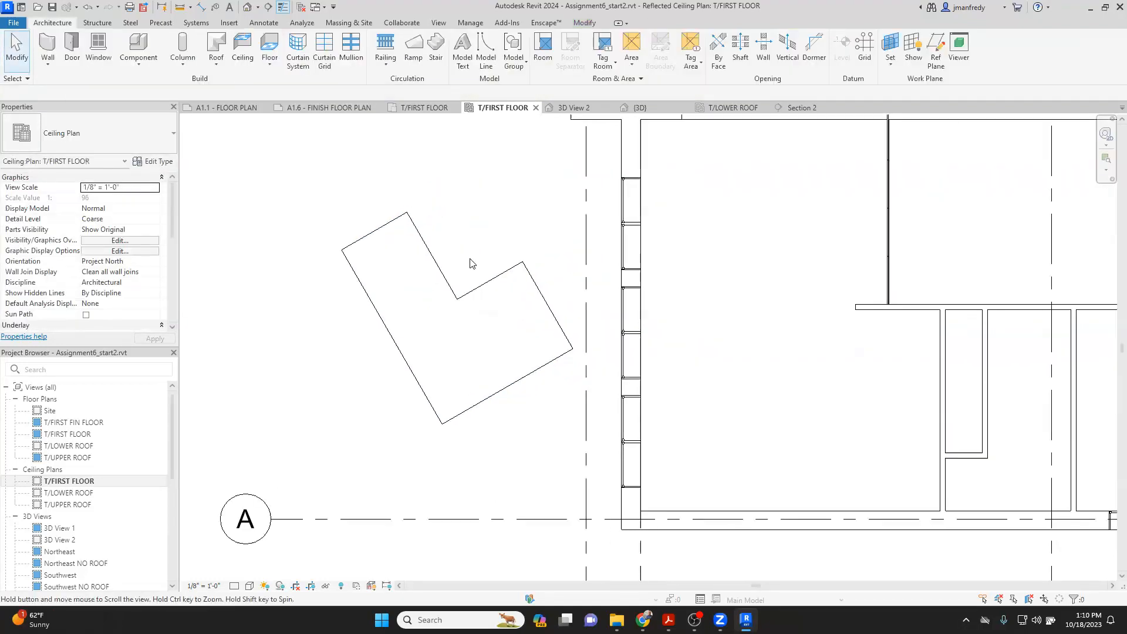
Step: Move the rotated L-shaped ceiling from the area west of the building into the southwest room
{"action": "left_click", "coordinate": [438, 272]}
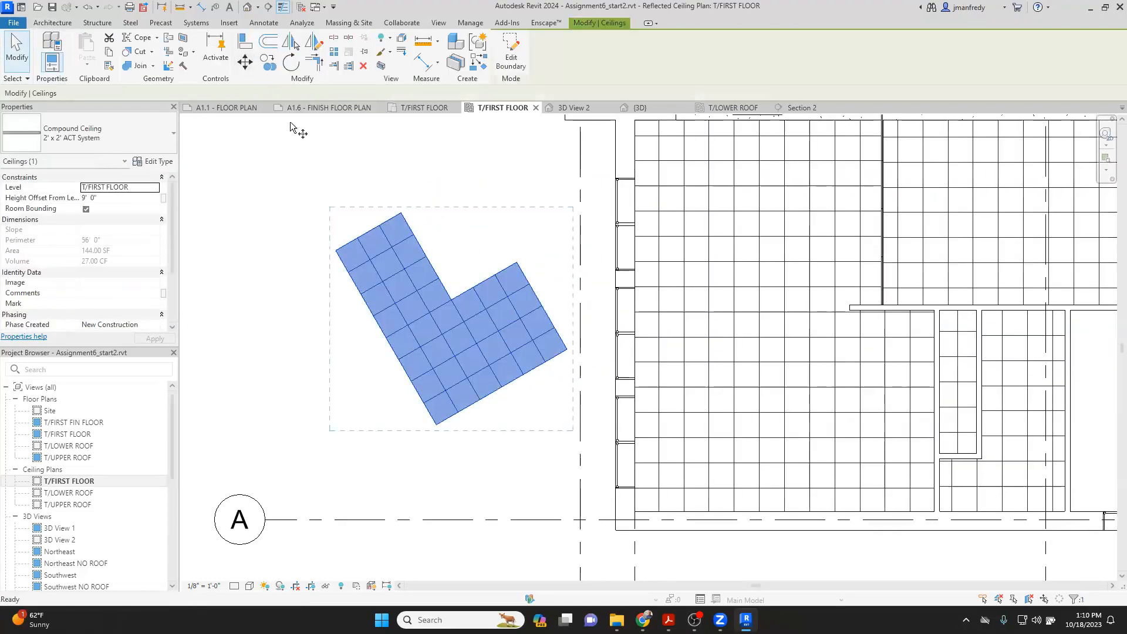
{"action": "left_click", "coordinate": [383, 306]}
{"action": "left_click", "coordinate": [689, 313]}
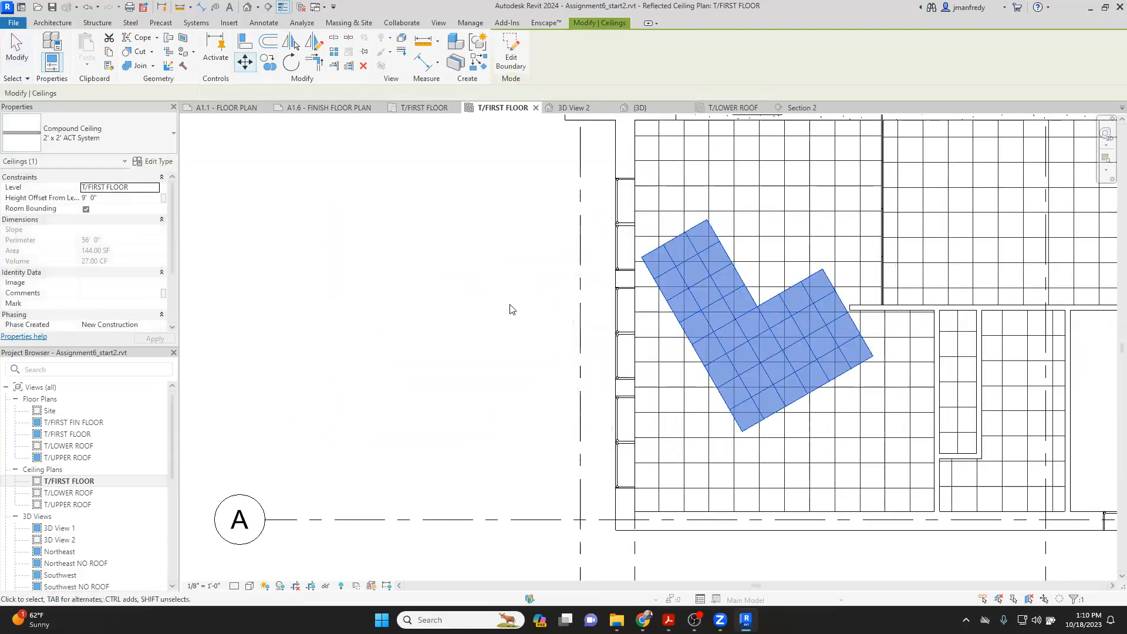
{"action": "left_click", "coordinate": [453, 289]}
{"action": "scroll", "coordinate": [451, 288], "scroll_direction": "down", "scroll_amount": 1}
{"action": "scroll", "coordinate": [497, 326], "scroll_direction": "down", "scroll_amount": 1}
{"action": "middle_click_drag", "start_coordinate": [497, 327], "coordinate": [335, 320]}
{"action": "scroll", "coordinate": [396, 319], "scroll_direction": "up", "scroll_amount": 1}
{"action": "scroll", "coordinate": [396, 319], "scroll_direction": "down", "scroll_amount": 1}
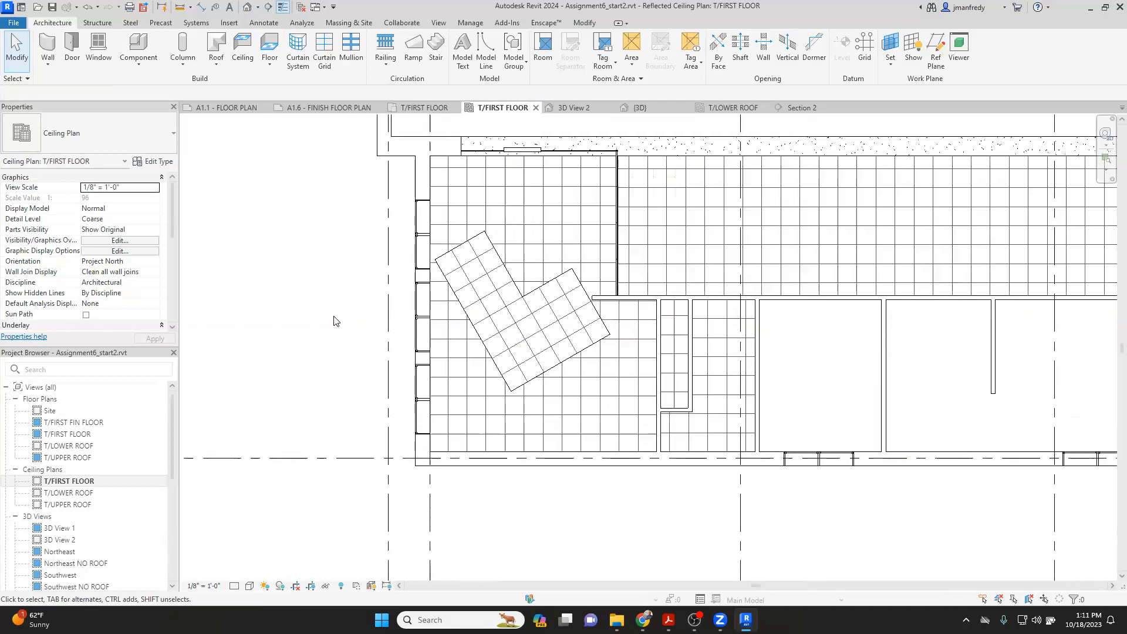
Step: Check the height offsets of the rotated ceiling, the southwest room's ceiling, the long ceiling to its east and the small L-shaped room's ceiling
{"action": "left_click", "coordinate": [463, 305]}
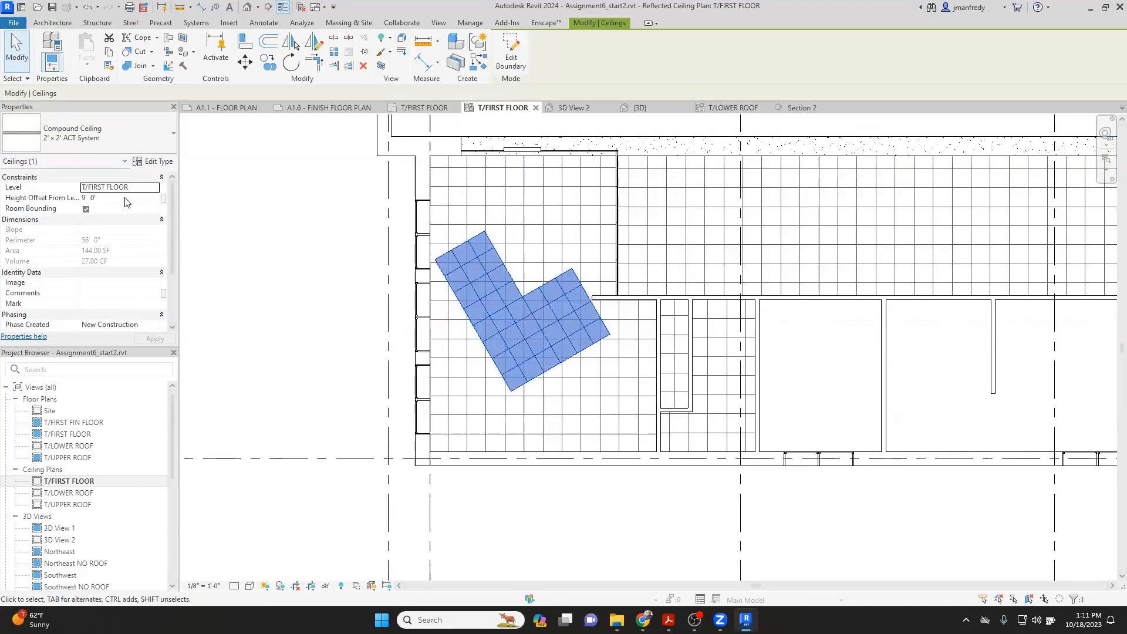
{"action": "left_click", "coordinate": [342, 242]}
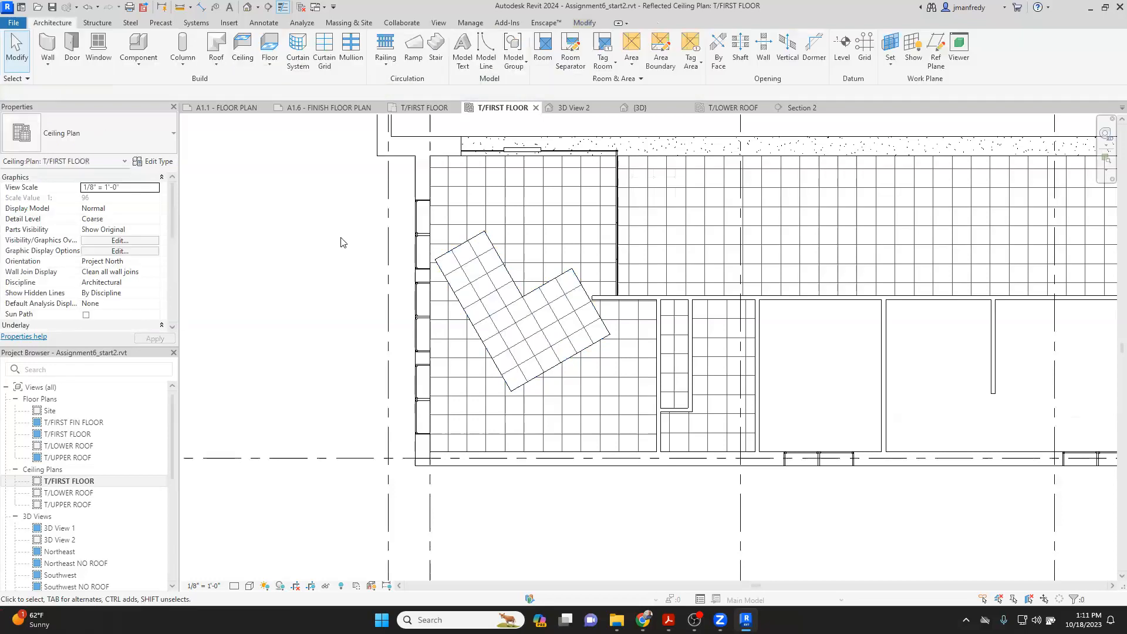
{"action": "left_click", "coordinate": [434, 214]}
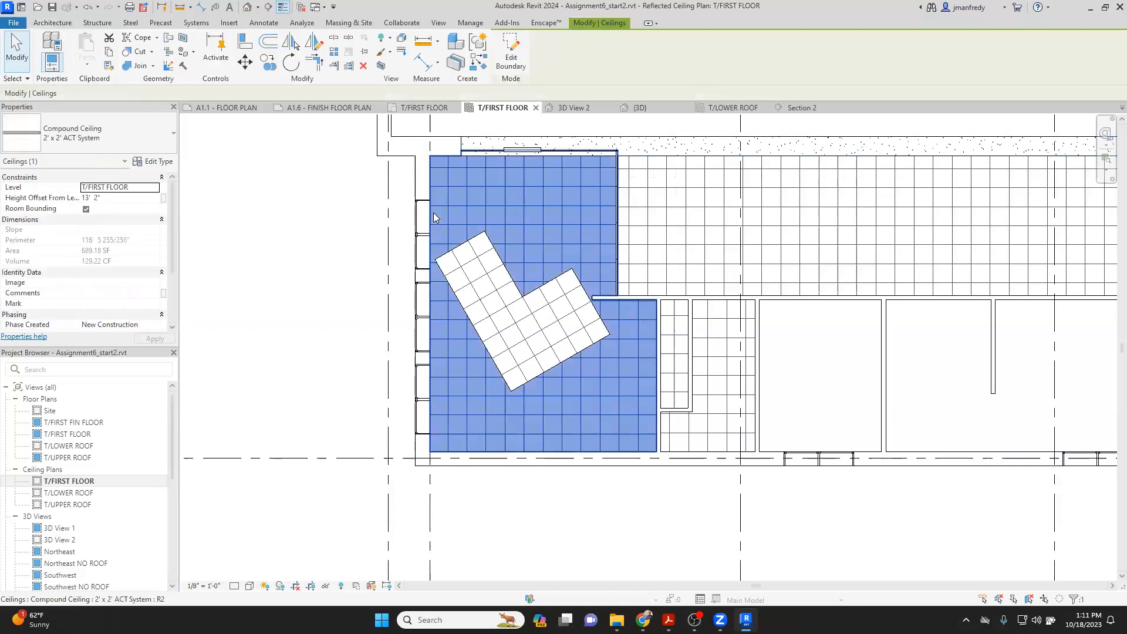
{"action": "key", "text": "Escape"}
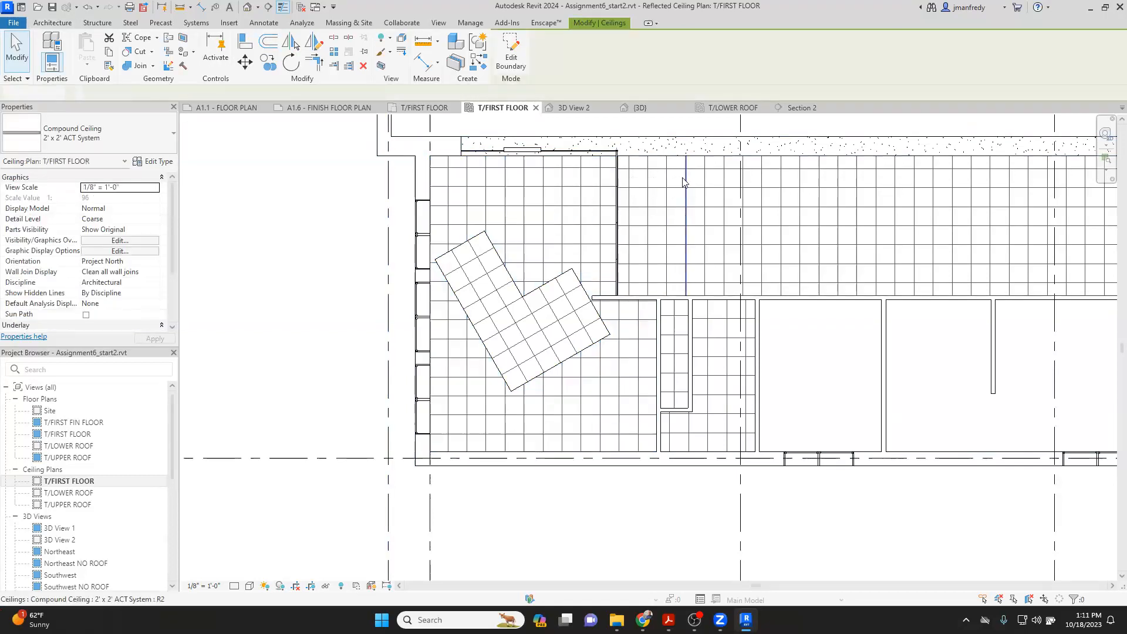
{"action": "left_click", "coordinate": [679, 161]}
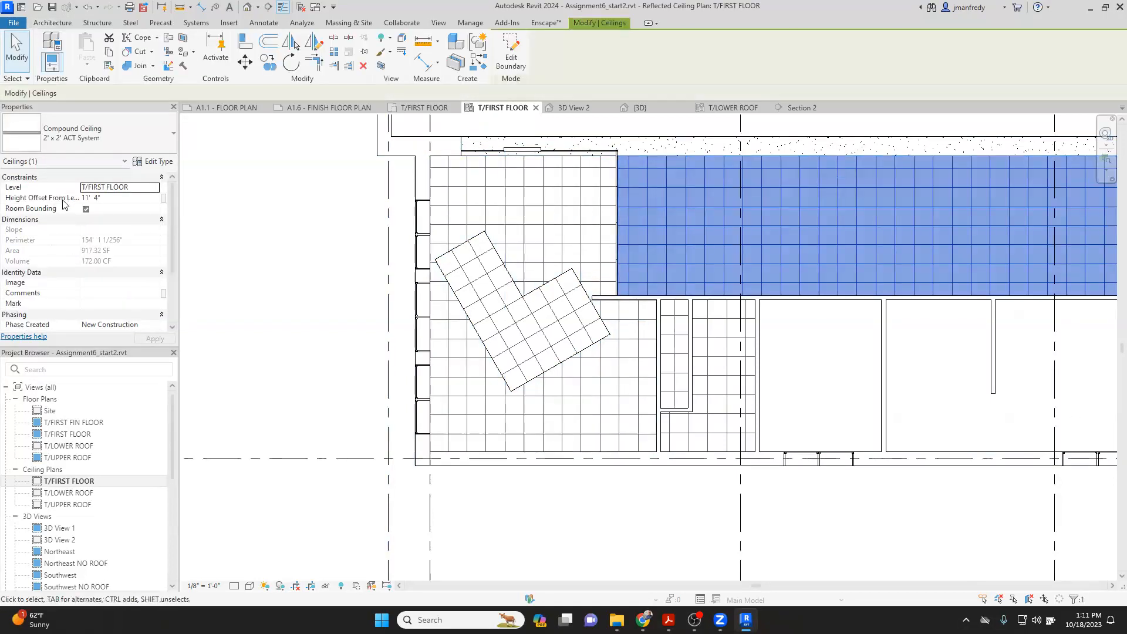
{"action": "key", "text": "Escape"}
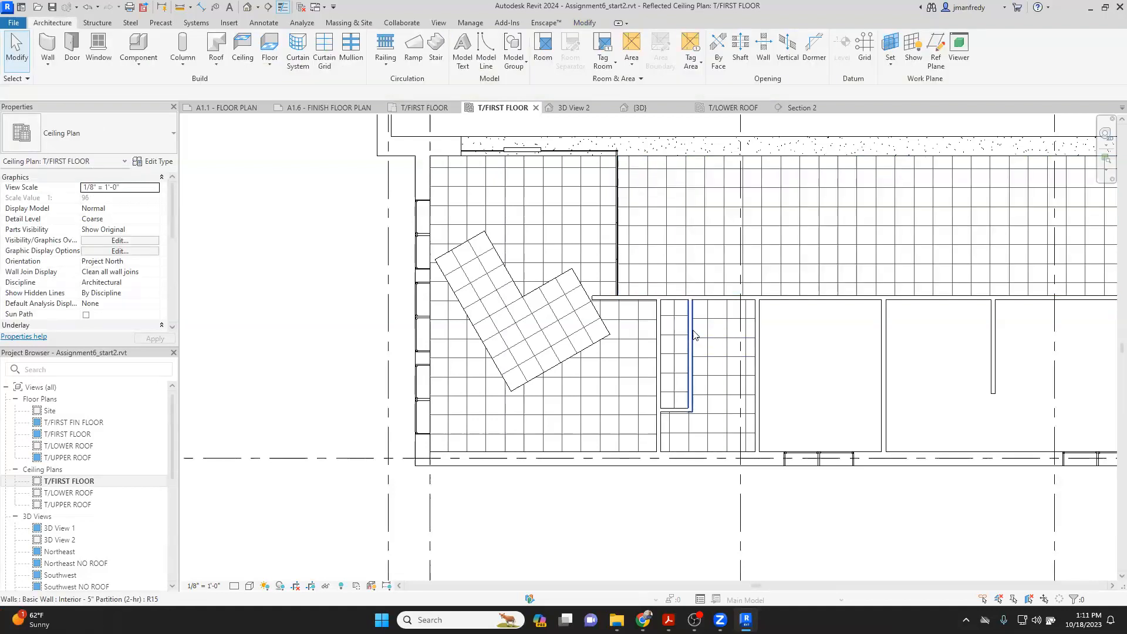
{"action": "left_click", "coordinate": [692, 330]}
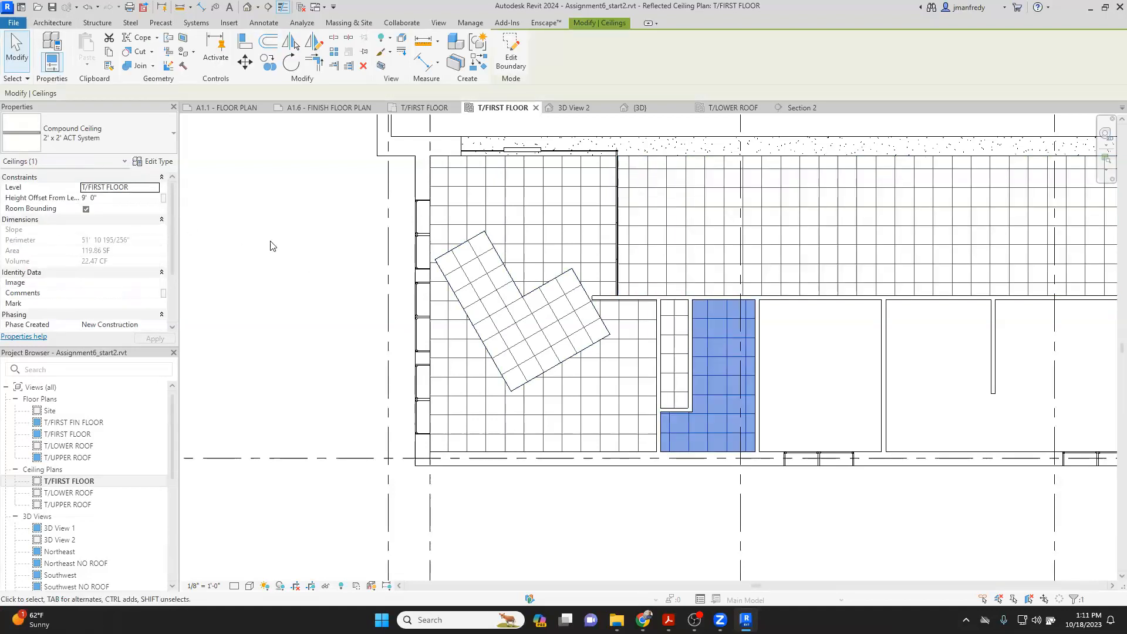
{"action": "key", "text": "Escape"}
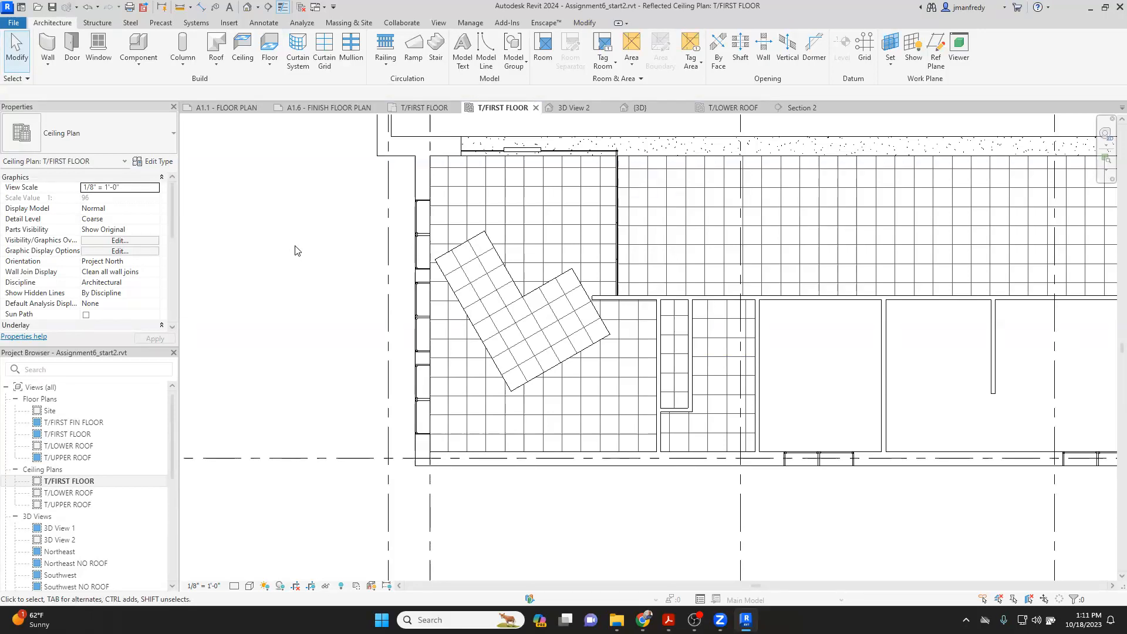
Step: Align a horizontal grid line of the southwest room's ceiling to the room's north edge and dismiss the save reminder
{"action": "scroll", "coordinate": [385, 191], "scroll_direction": "up", "scroll_amount": 5}
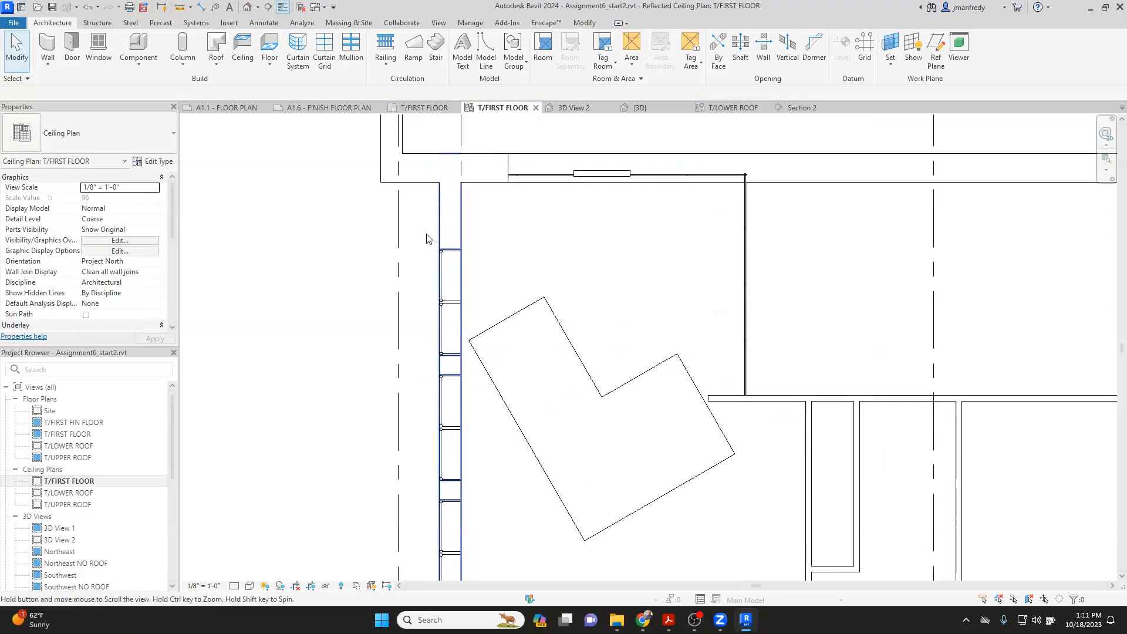
{"action": "key", "text": "l"}
{"action": "left_click", "coordinate": [473, 189]}
{"action": "left_click", "coordinate": [469, 212]}
{"action": "left_click", "coordinate": [481, 225]}
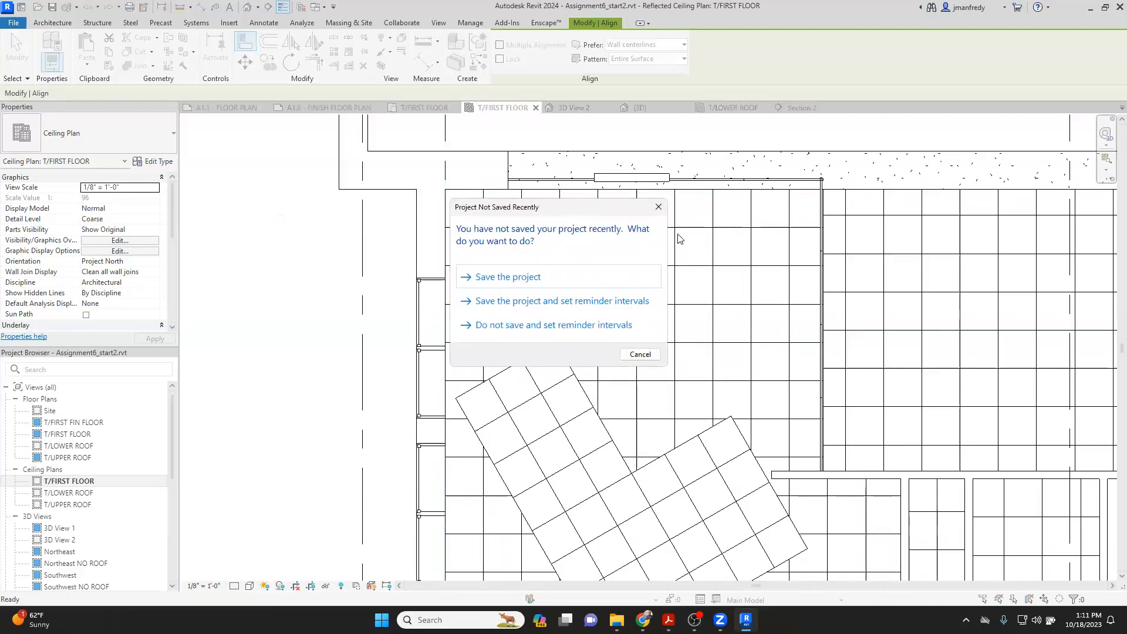
{"action": "key", "text": "Escape"}
{"action": "scroll", "coordinate": [674, 236], "scroll_direction": "down", "scroll_amount": 1}
{"action": "middle_click_drag", "start_coordinate": [735, 249], "coordinate": [578, 228]}
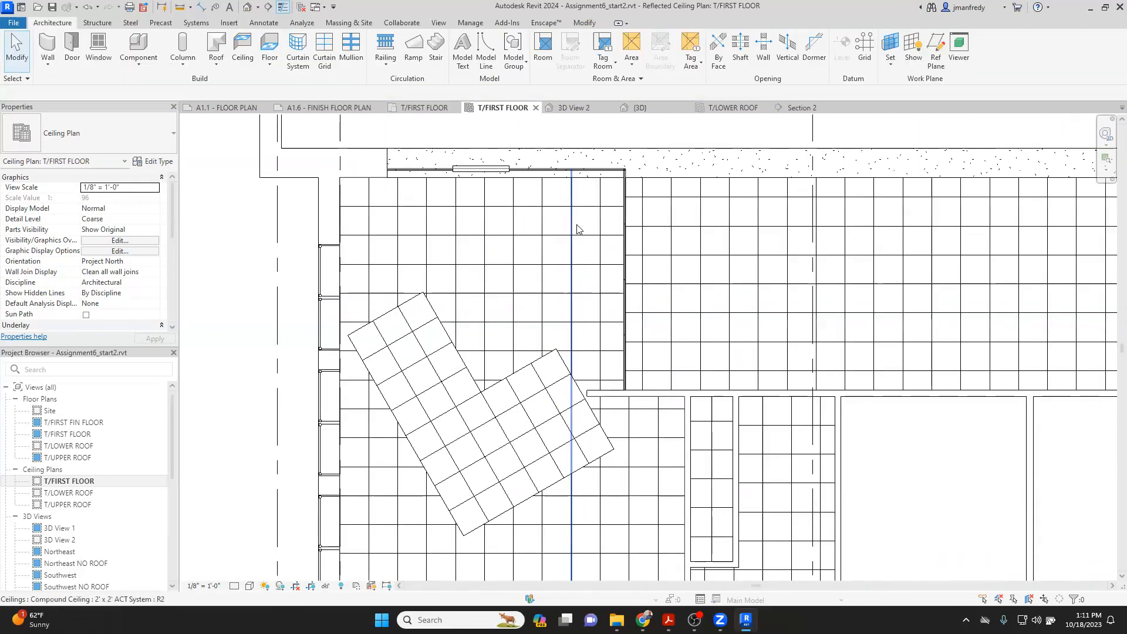
Step: Align the horizontal grid lines of the long east ceiling with those of the southwest room's ceiling
{"action": "key", "text": "a"}
{"action": "key", "text": "l"}
{"action": "left_click", "coordinate": [594, 207]}
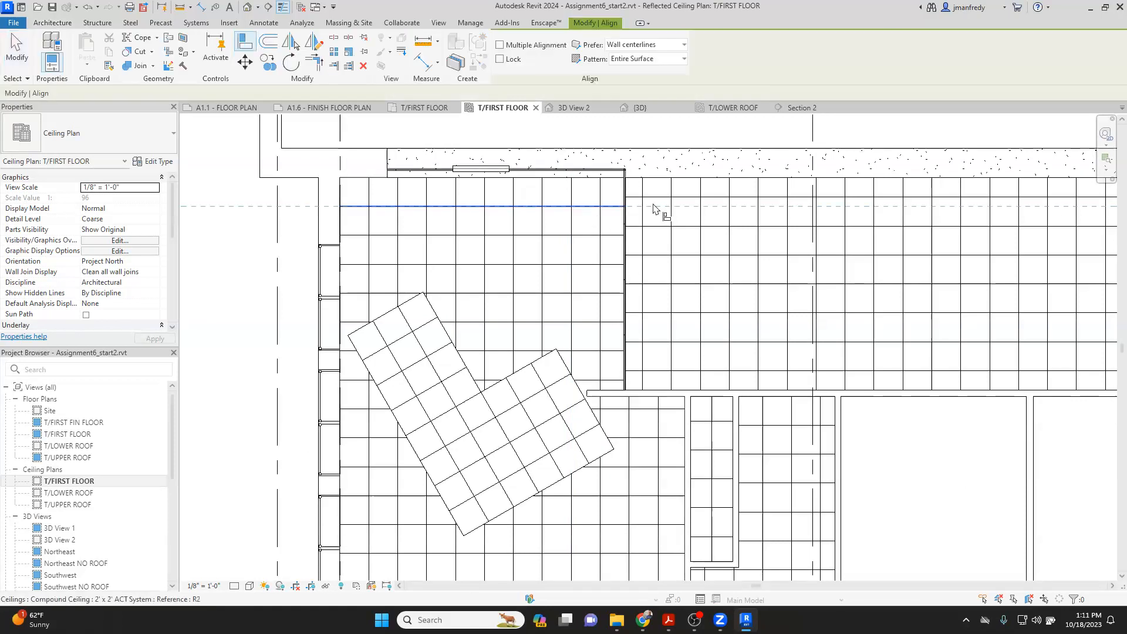
{"action": "left_click", "coordinate": [672, 198]}
{"action": "left_click", "coordinate": [600, 227]}
{"action": "left_click", "coordinate": [644, 230]}
{"action": "key", "text": "Escape"}
{"action": "key", "text": "Escape"}
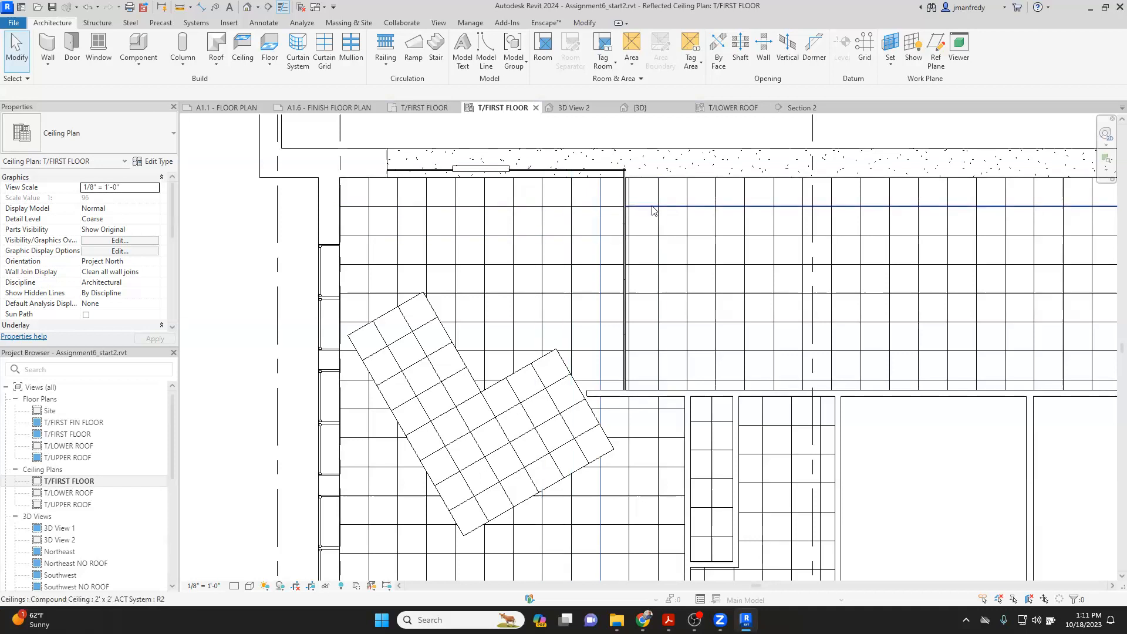
Step: Open the default 3D view and examine the ceiling levels and partition tops around the southwest room
{"action": "scroll", "coordinate": [491, 233], "scroll_direction": "down", "scroll_amount": 1}
{"action": "scroll", "coordinate": [273, 278], "scroll_direction": "down", "scroll_amount": 2}
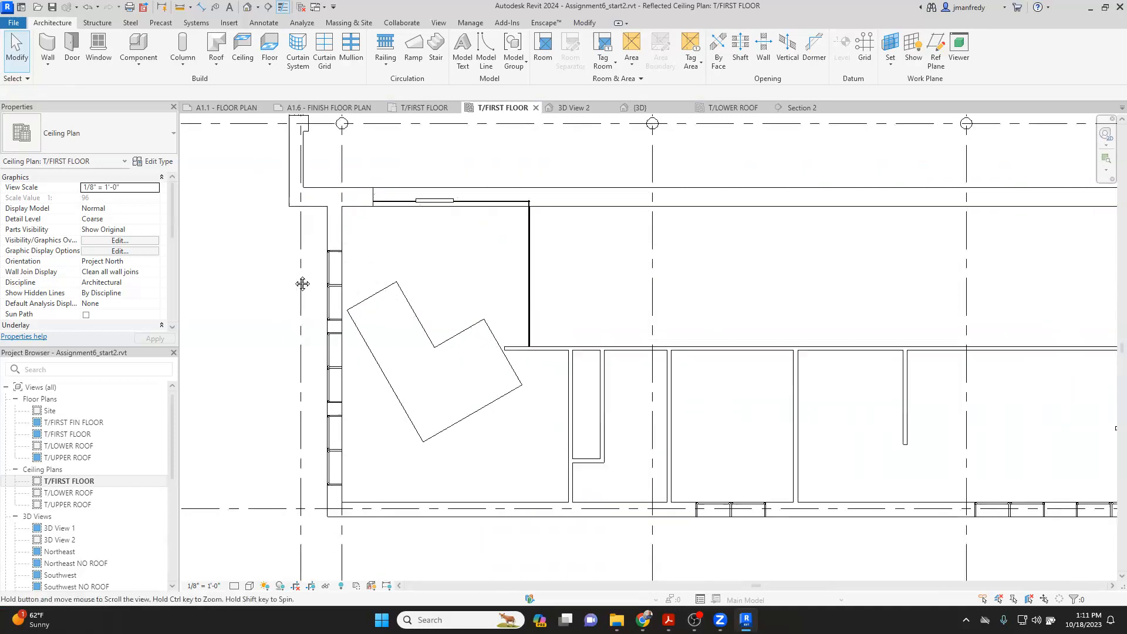
{"action": "left_click", "coordinate": [247, 7]}
{"action": "middle_click_drag", "start_coordinate": [364, 229], "coordinate": [604, 357], "text": "shift"}
{"action": "scroll", "coordinate": [644, 235], "scroll_direction": "up", "scroll_amount": 4}
{"action": "scroll", "coordinate": [606, 356], "scroll_direction": "down", "scroll_amount": 1}
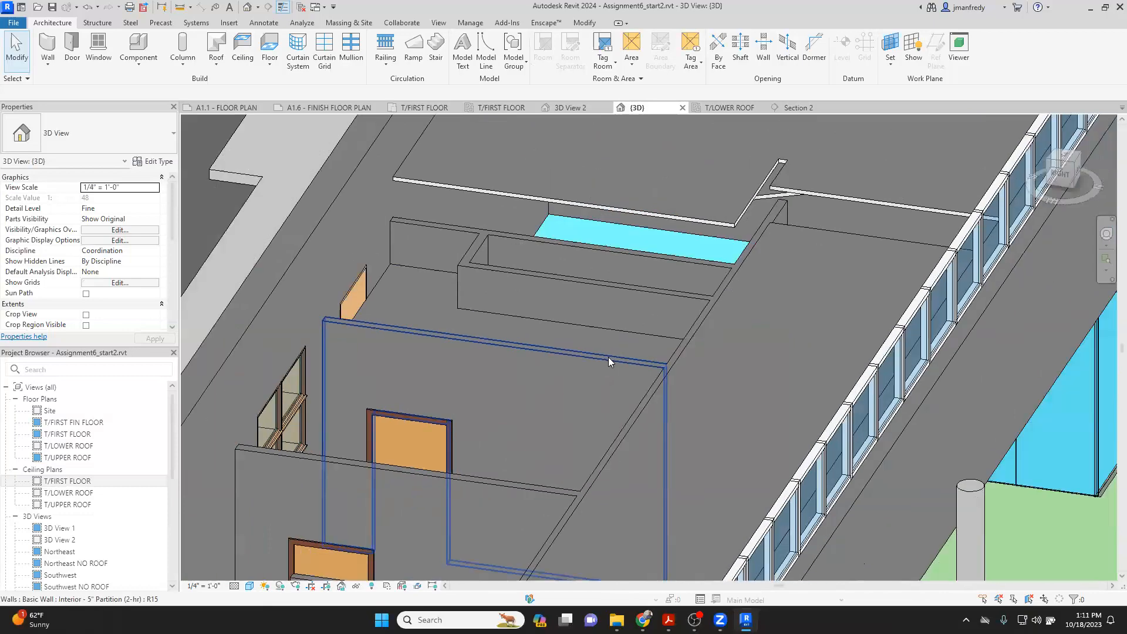
{"action": "middle_click_drag", "start_coordinate": [548, 317], "coordinate": [667, 344]}
{"action": "middle_click_drag", "start_coordinate": [564, 336], "coordinate": [717, 374]}
{"action": "mouse_move", "coordinate": [446, 401]}
{"action": "middle_mouse_down"}
{"action": "mouse_move", "coordinate": [844, 325]}
{"action": "mouse_move", "coordinate": [761, 344]}
{"action": "middle_mouse_up"}
{"action": "mouse_move", "coordinate": [762, 343]}
{"action": "middle_mouse_down", "text": "shift"}
{"action": "mouse_move", "coordinate": [533, 352]}
{"action": "mouse_move", "coordinate": [807, 282]}
{"action": "mouse_move", "coordinate": [753, 349]}
{"action": "middle_mouse_up", "text": "shift"}
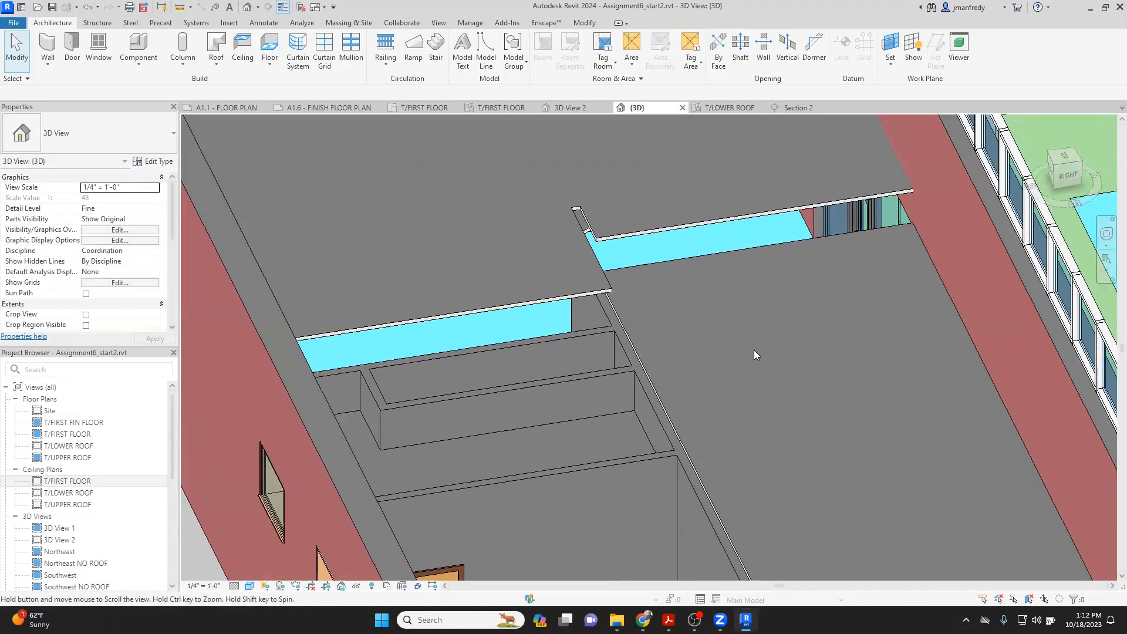
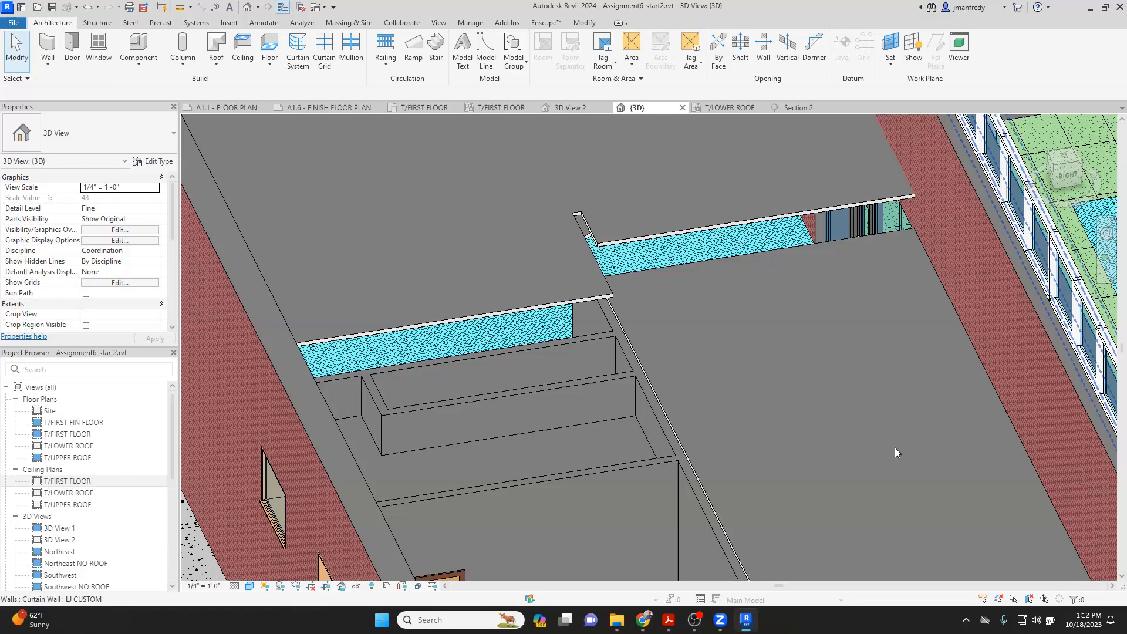
Step: Set the unconnected height of the 5" partition between the southwest room and the small chase room to 14' 0"
{"action": "left_click", "coordinate": [532, 347]}
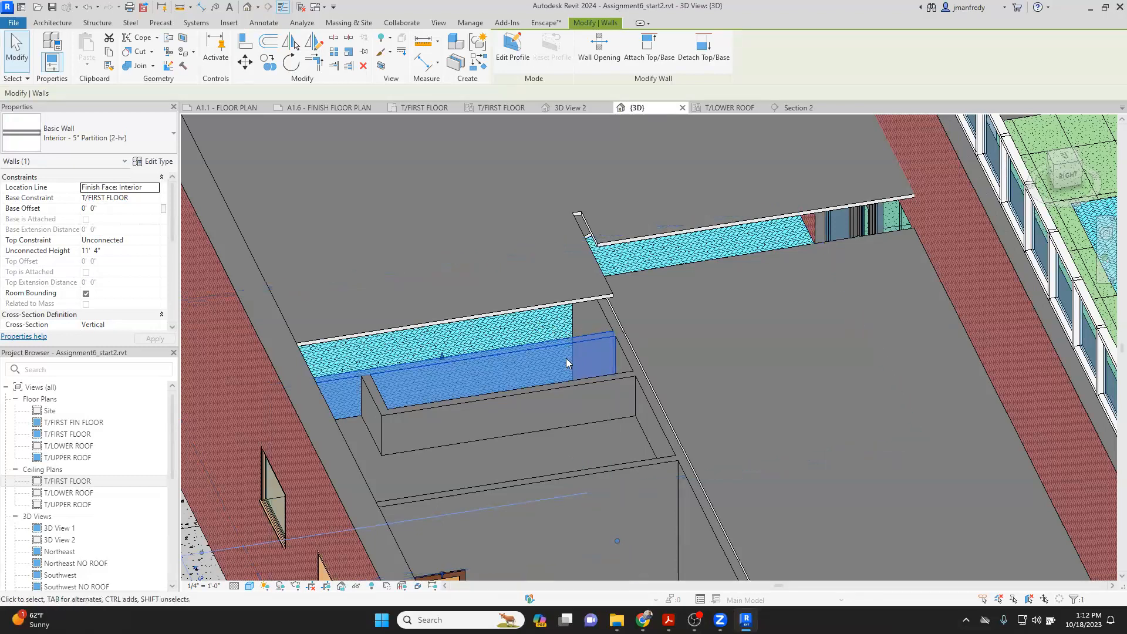
{"action": "left_click", "coordinate": [132, 247]}
{"action": "type", "text": "13"}
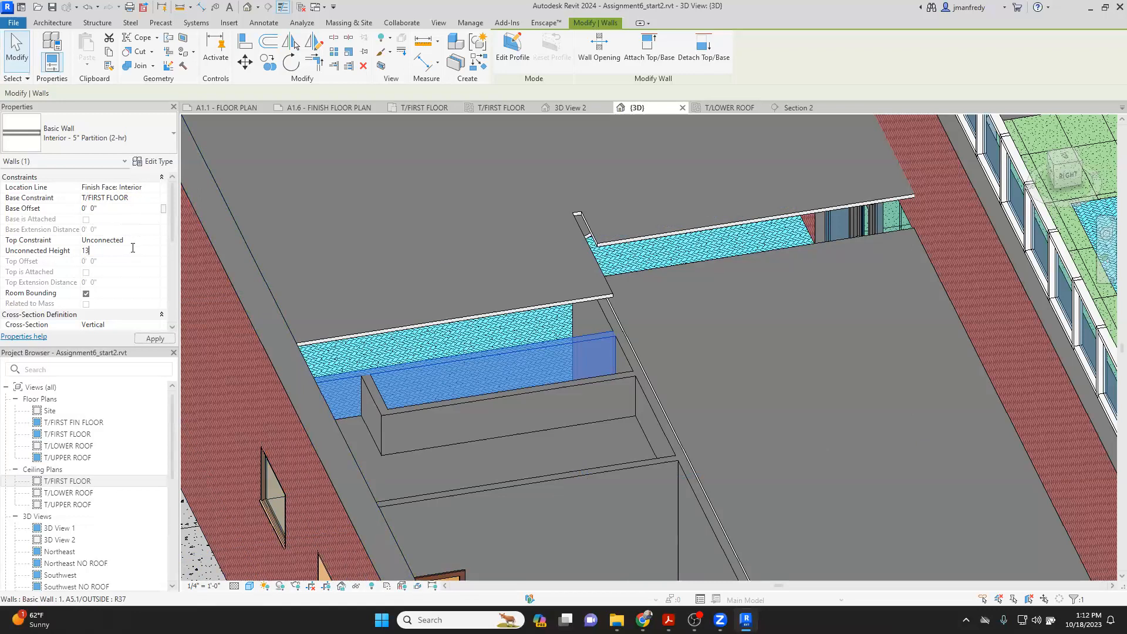
{"action": "key", "text": "BackSpace"}
{"action": "key", "text": "Return"}
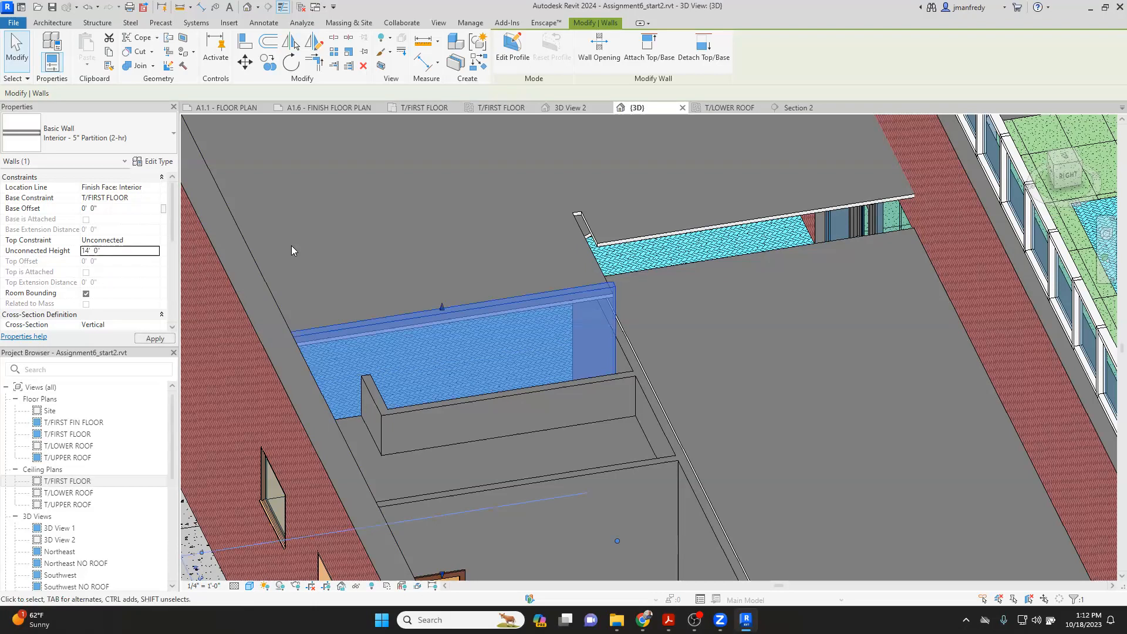
{"action": "left_click", "coordinate": [291, 246]}
Step: Try a base offset of 14' 0" on the long partition along the east ceiling's south edge, deleting its conflicting 36" x 84" instance
{"action": "middle_click_drag", "start_coordinate": [434, 241], "coordinate": [512, 295], "text": "shift"}
{"action": "left_click", "coordinate": [589, 253]}
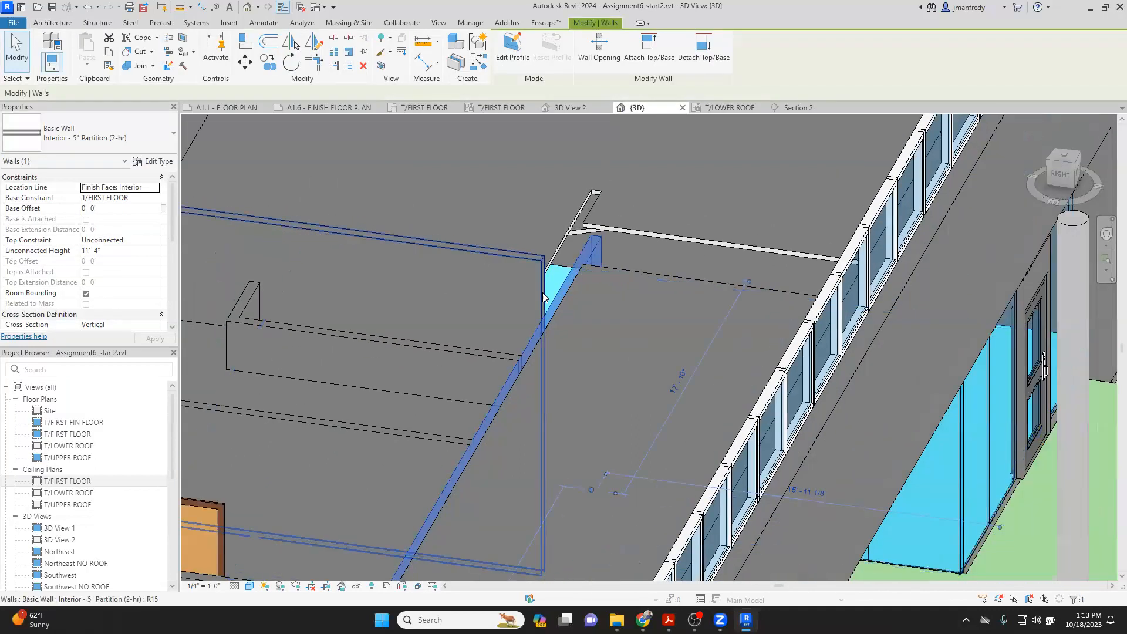
{"action": "left_click", "coordinate": [117, 208]}
{"action": "type", "text": "14' 0\""}
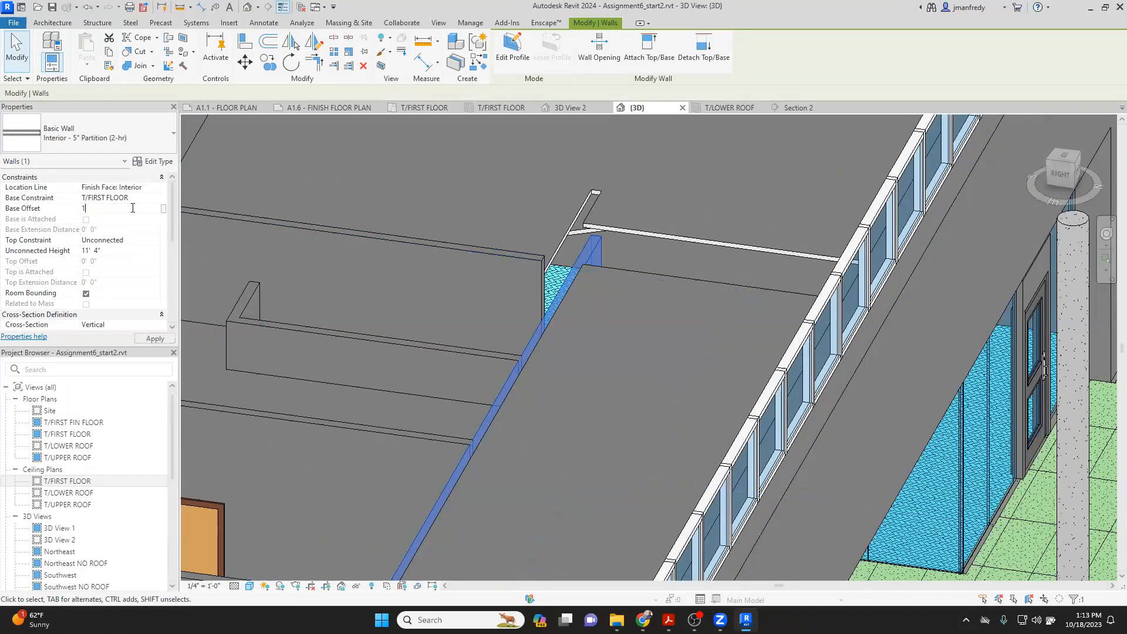
{"action": "left_click", "coordinate": [154, 339]}
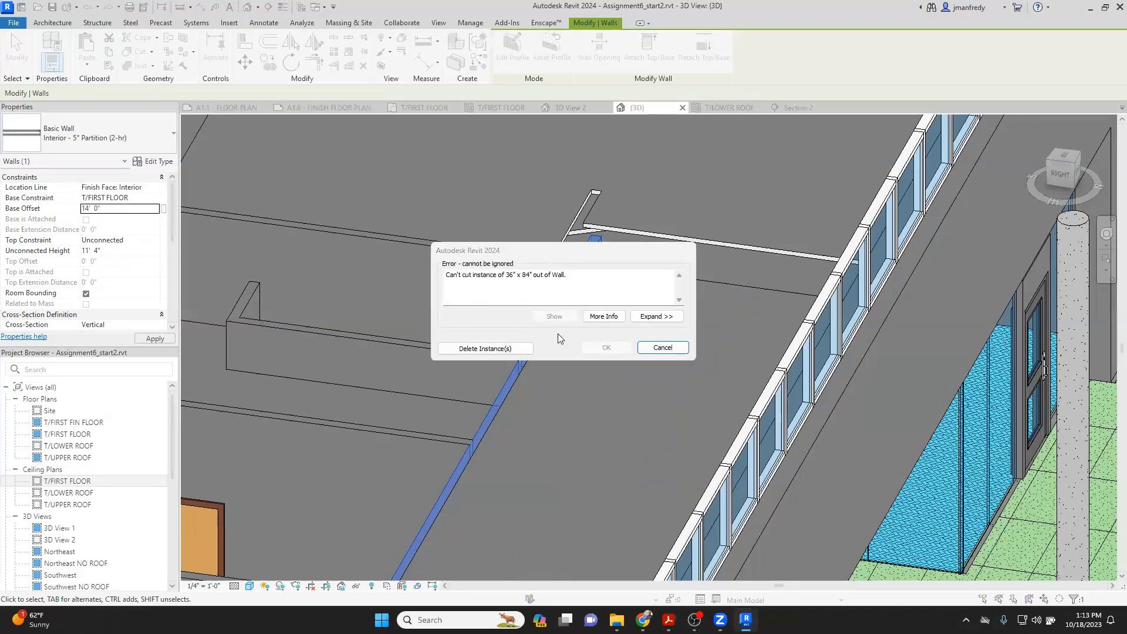
{"action": "left_click", "coordinate": [485, 348]}
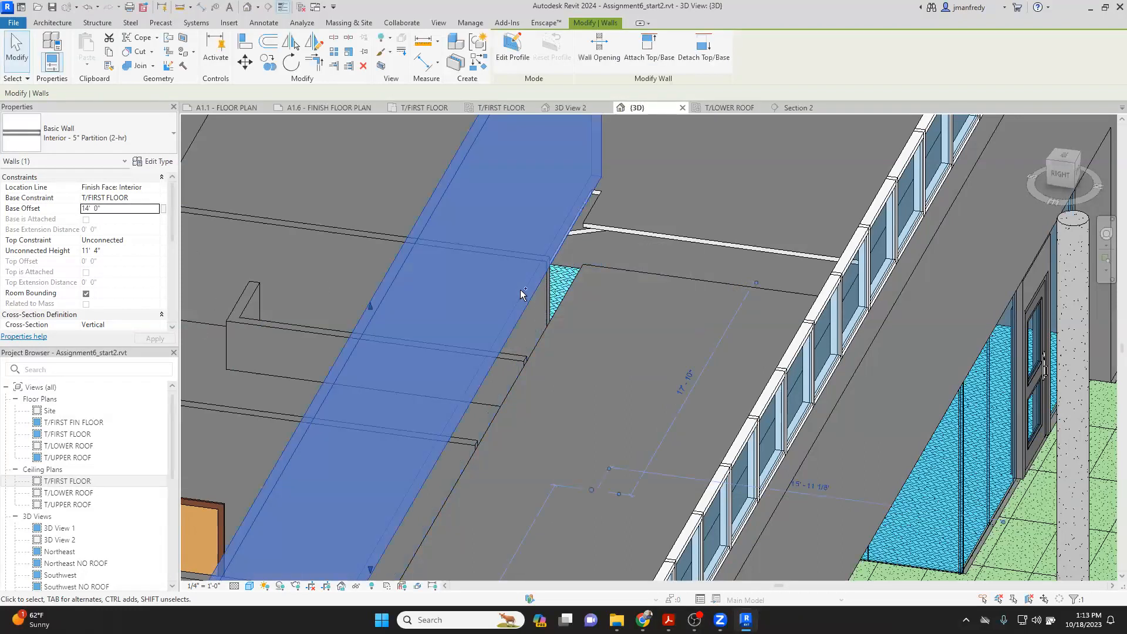
{"action": "key", "text": "Escape"}
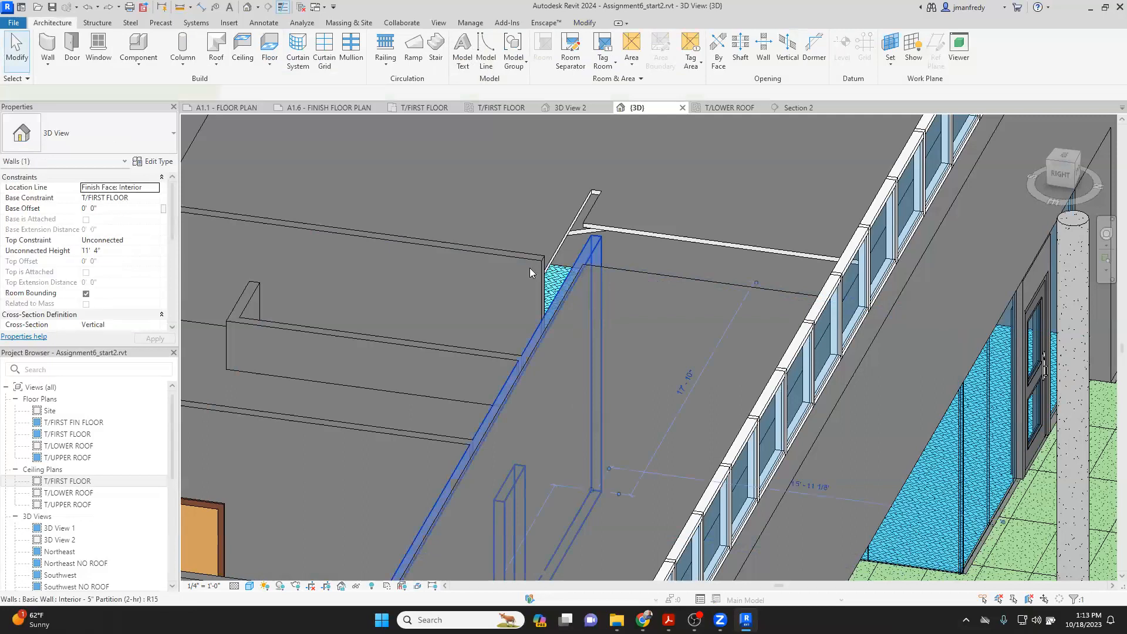
Step: Set the unconnected height of the long partition along the east ceiling's south edge to 14' 0"
{"action": "left_click", "coordinate": [530, 272]}
{"action": "left_click", "coordinate": [124, 250]}
{"action": "type", "text": "14"}
{"action": "left_click", "coordinate": [150, 336]}
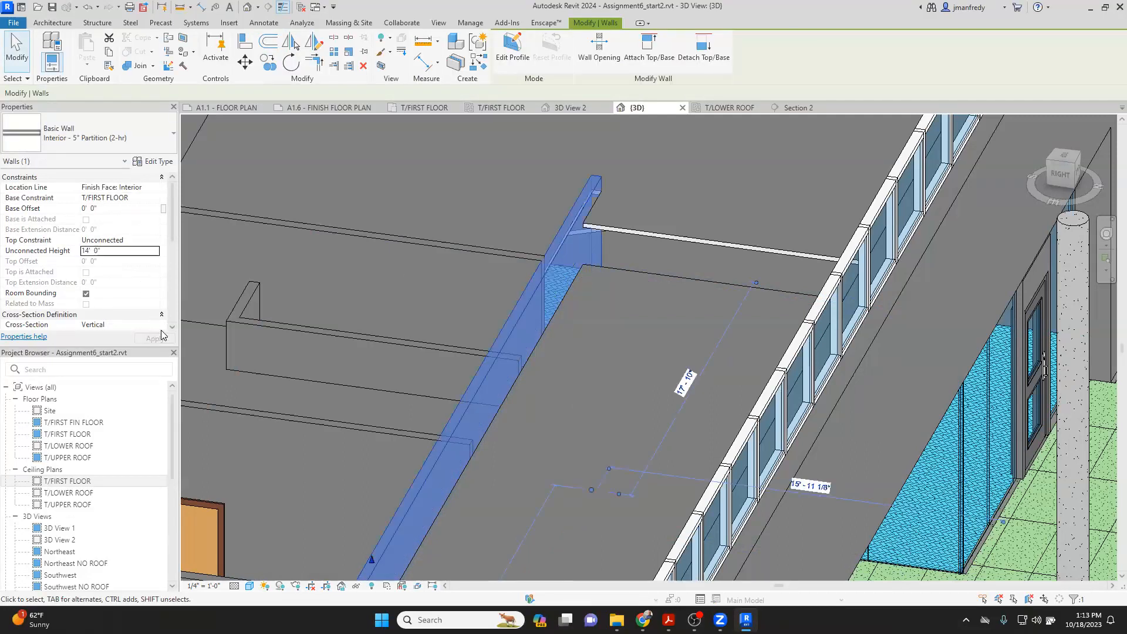
{"action": "key", "text": "Escape"}
Step: Examine the open gap above the glass partition between the southwest room's ceiling and the long east ceiling
{"action": "scroll", "coordinate": [453, 258], "scroll_direction": "down", "scroll_amount": 2}
{"action": "middle_click_drag", "start_coordinate": [538, 265], "coordinate": [953, 173], "text": "shift"}
{"action": "middle_click_drag", "start_coordinate": [460, 342], "coordinate": [718, 261], "text": "shift"}
{"action": "middle_click_drag", "start_coordinate": [484, 359], "coordinate": [676, 304]}
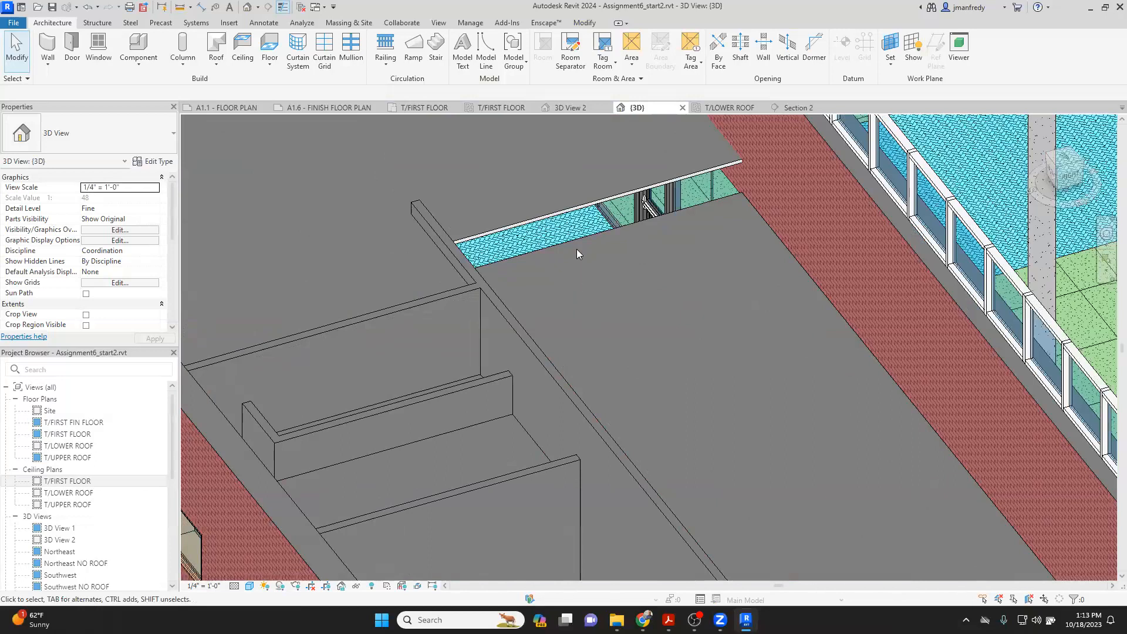
{"action": "left_click", "coordinate": [578, 242]}
{"action": "scroll", "coordinate": [635, 271], "scroll_direction": "up", "scroll_amount": 2}
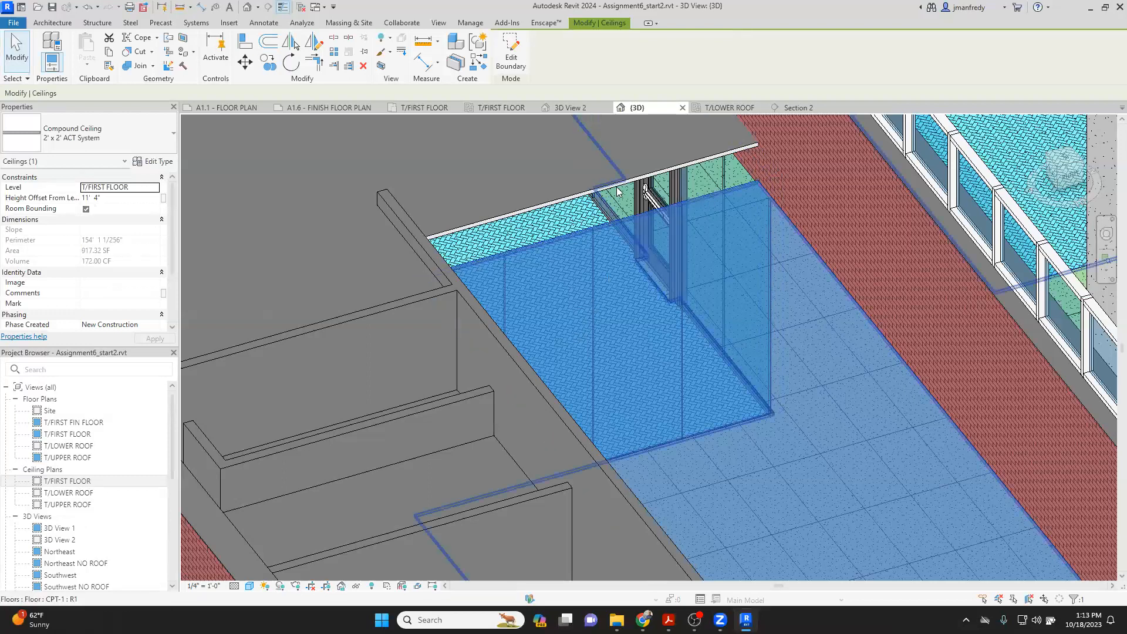
{"action": "scroll", "coordinate": [660, 313], "scroll_direction": "up", "scroll_amount": 3}
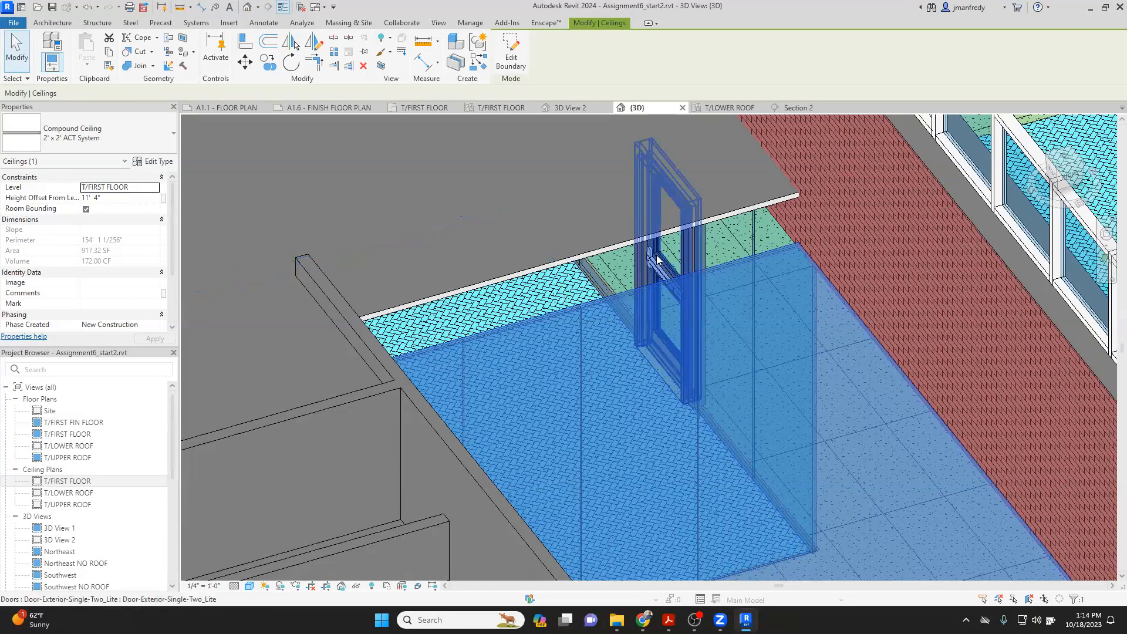
{"action": "scroll", "coordinate": [682, 261], "scroll_direction": "down", "scroll_amount": 1}
{"action": "key", "text": "Escape"}
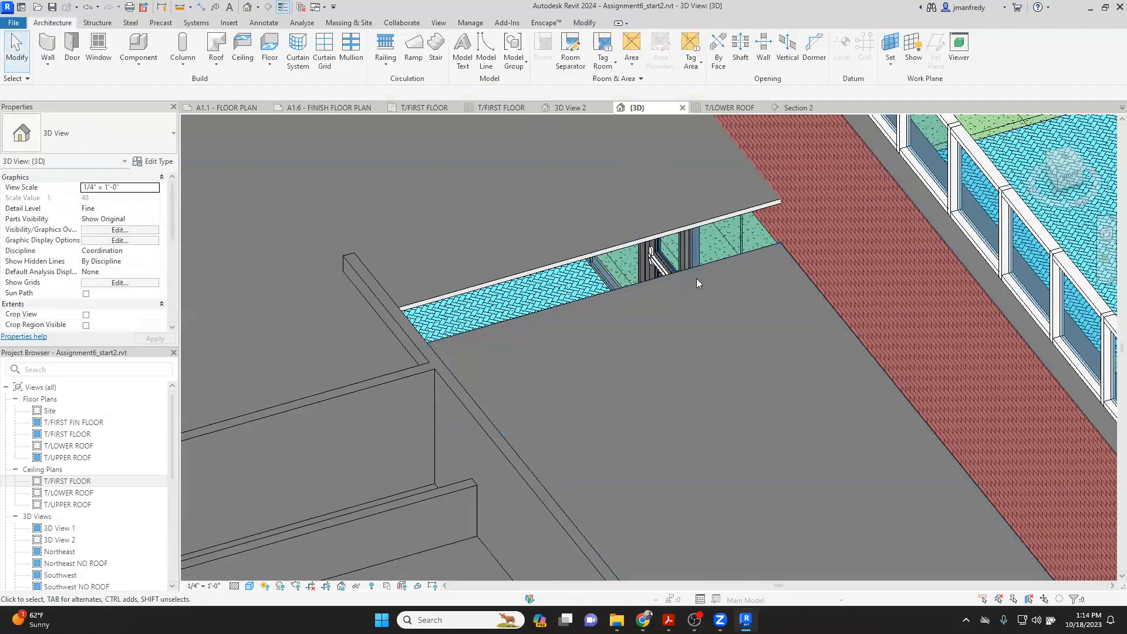
{"action": "left_click", "coordinate": [695, 268]}
{"action": "scroll", "coordinate": [699, 282], "scroll_direction": "down", "scroll_amount": 1}
{"action": "scroll", "coordinate": [725, 317], "scroll_direction": "up", "scroll_amount": 2}
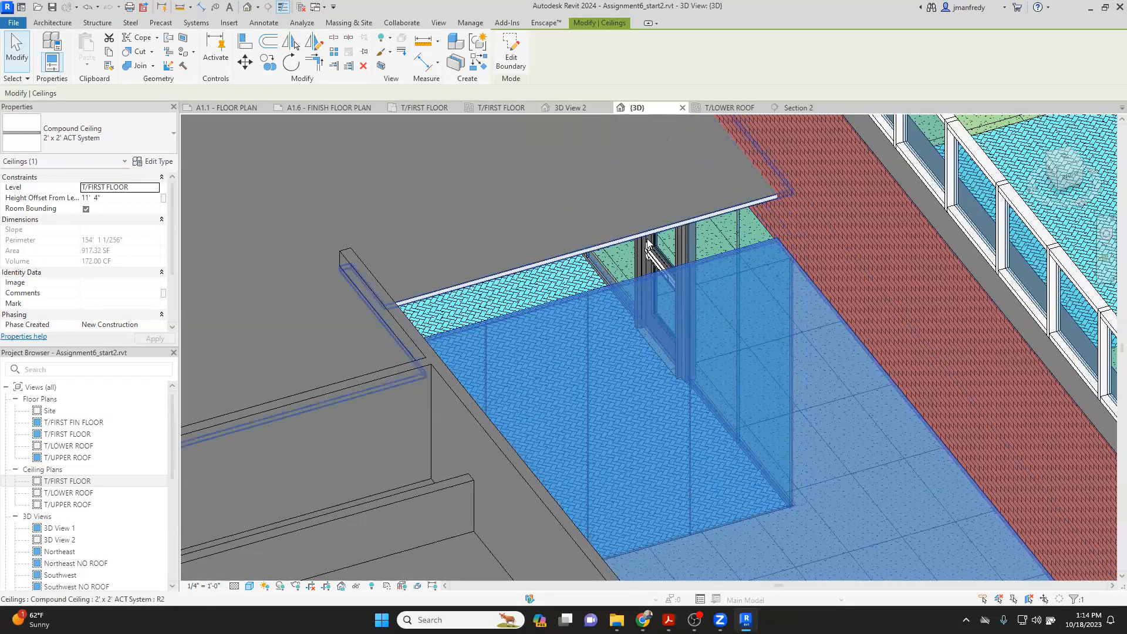
{"action": "key", "text": "Delete"}
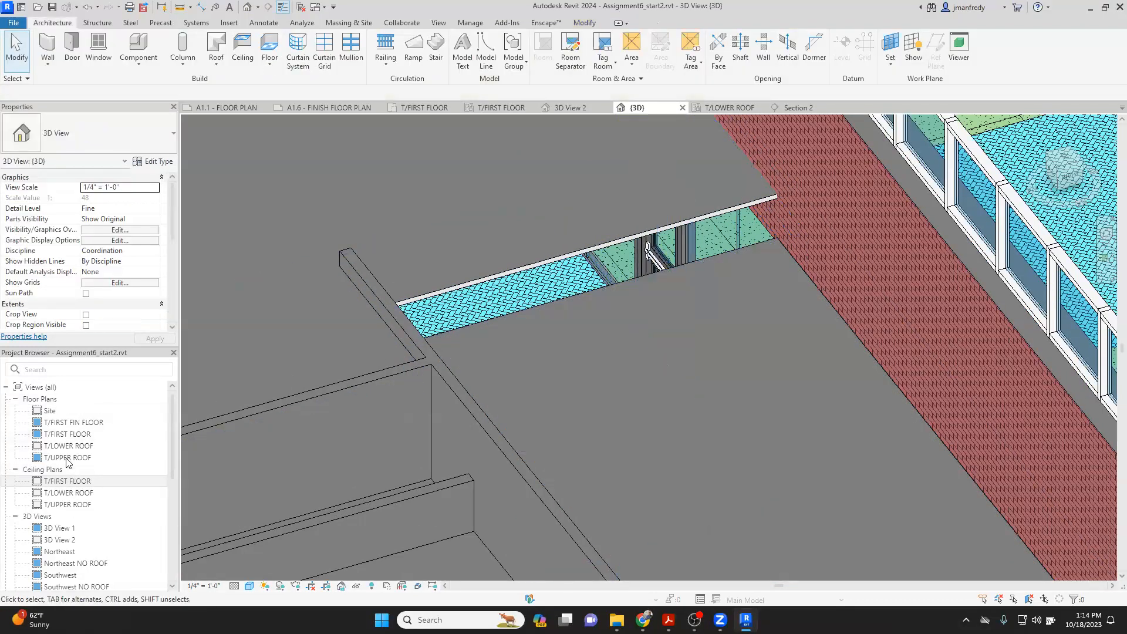
Step: In the T/FIRST FLOOR floor plan, draw a Soffit - 1/2" GWB & Metal Stud wall about 13' long just west of the glass partition
{"action": "double_click", "coordinate": [68, 434]}
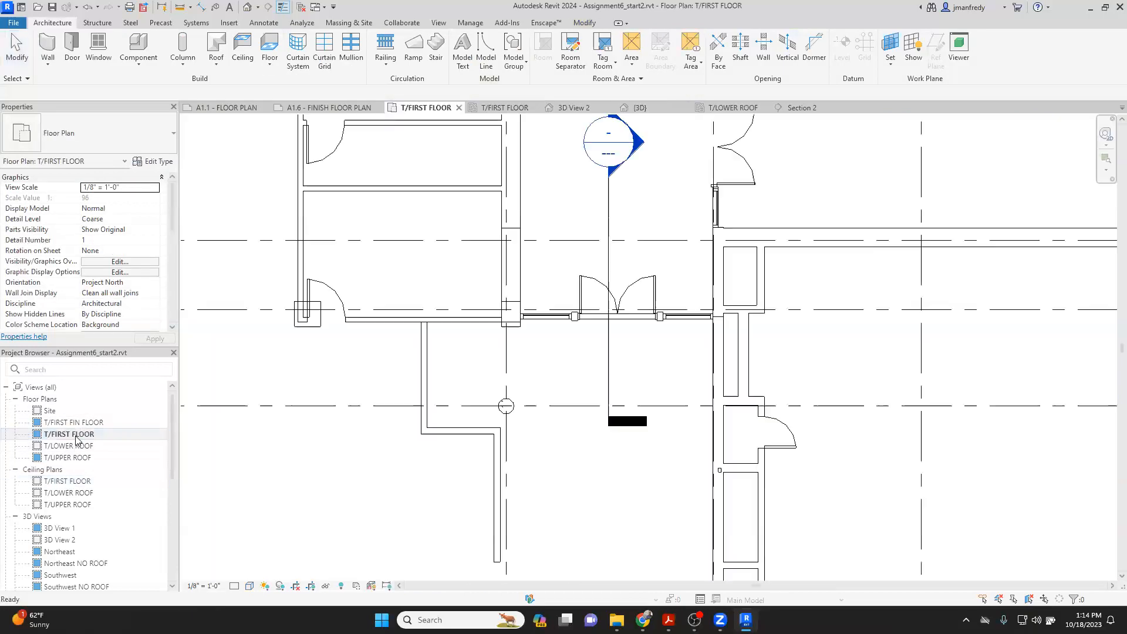
{"action": "scroll", "coordinate": [699, 247], "scroll_direction": "down", "scroll_amount": 6}
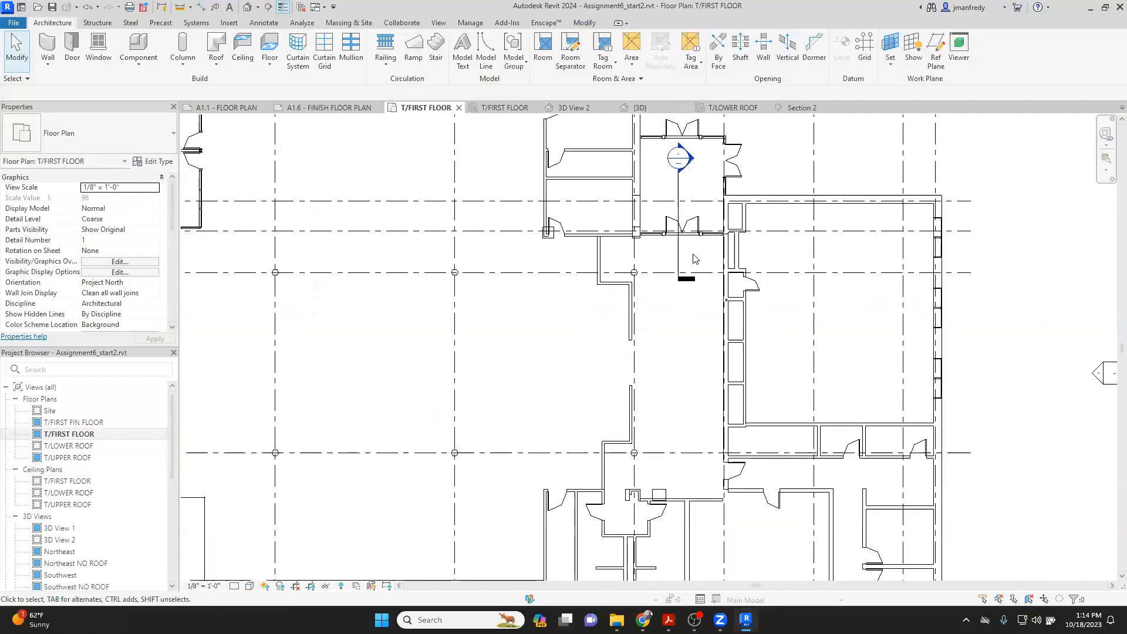
{"action": "scroll", "coordinate": [537, 318], "scroll_direction": "up", "scroll_amount": 8}
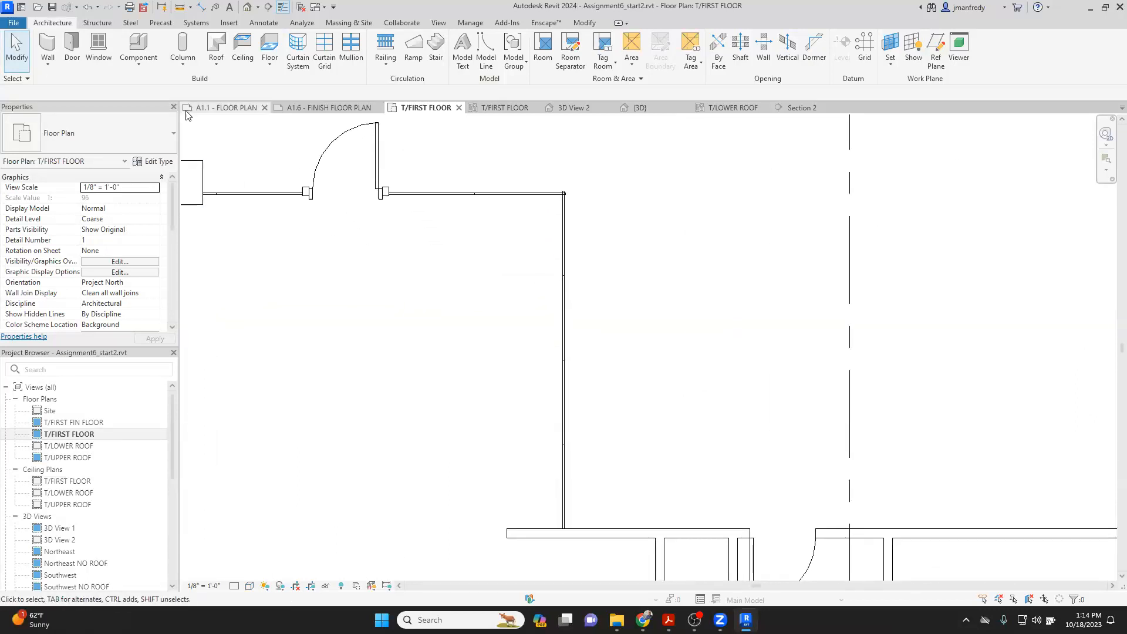
{"action": "left_click", "coordinate": [48, 61]}
{"action": "left_click", "coordinate": [92, 92]}
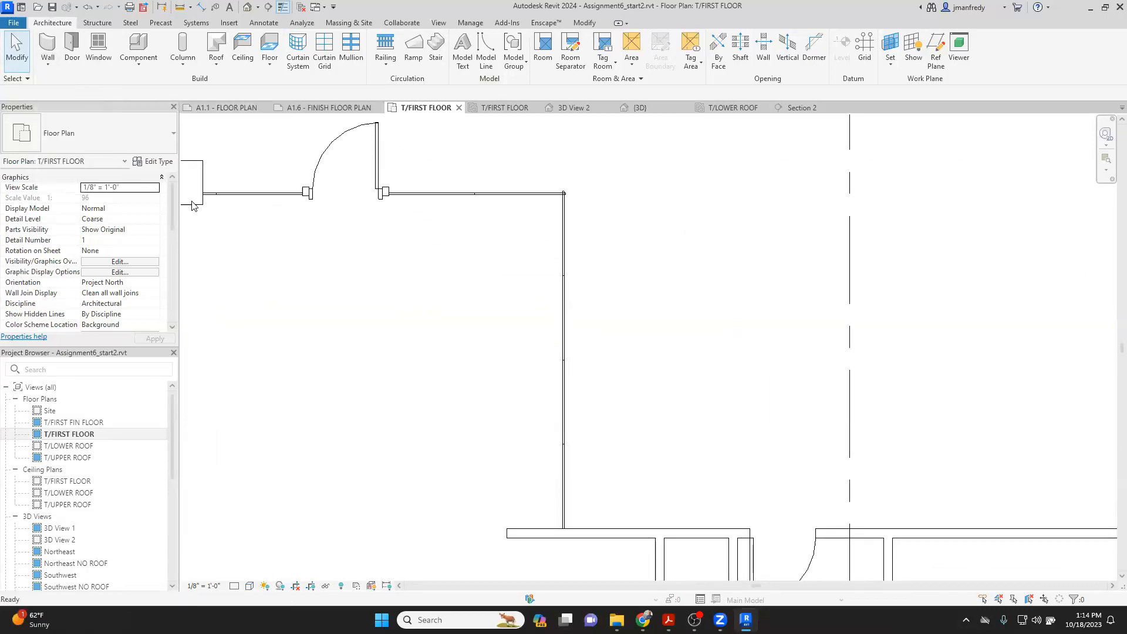
{"action": "scroll", "coordinate": [170, 196], "scroll_direction": "down", "scroll_amount": 3}
{"action": "scroll", "coordinate": [173, 233], "scroll_direction": "up", "scroll_amount": 3}
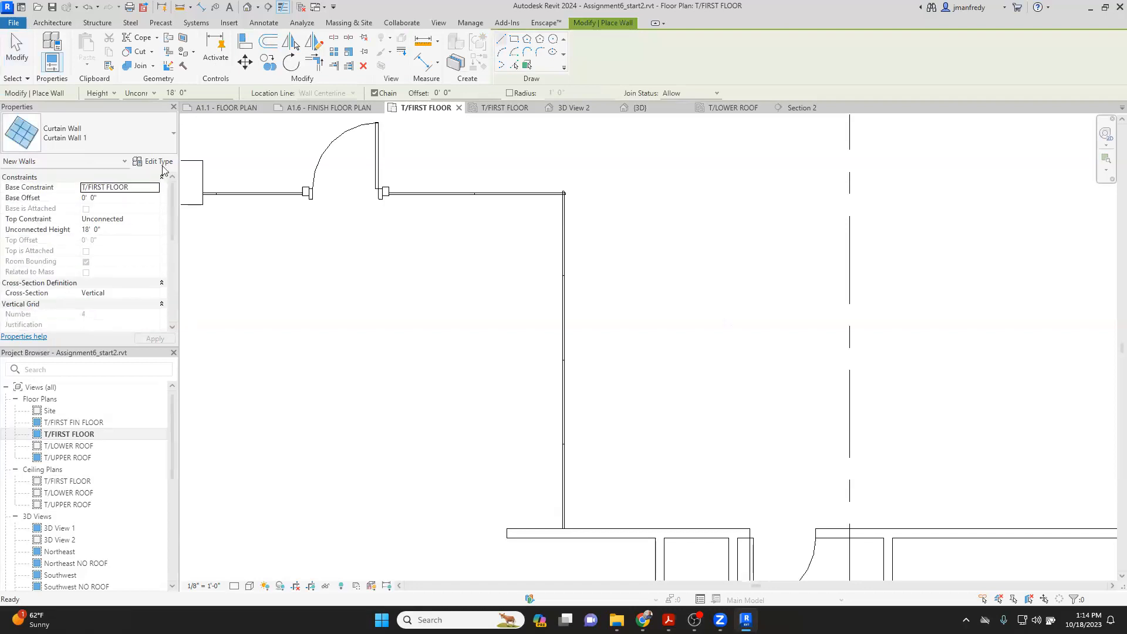
{"action": "left_click", "coordinate": [170, 134]}
{"action": "scroll", "coordinate": [114, 213], "scroll_direction": "up", "scroll_amount": 1}
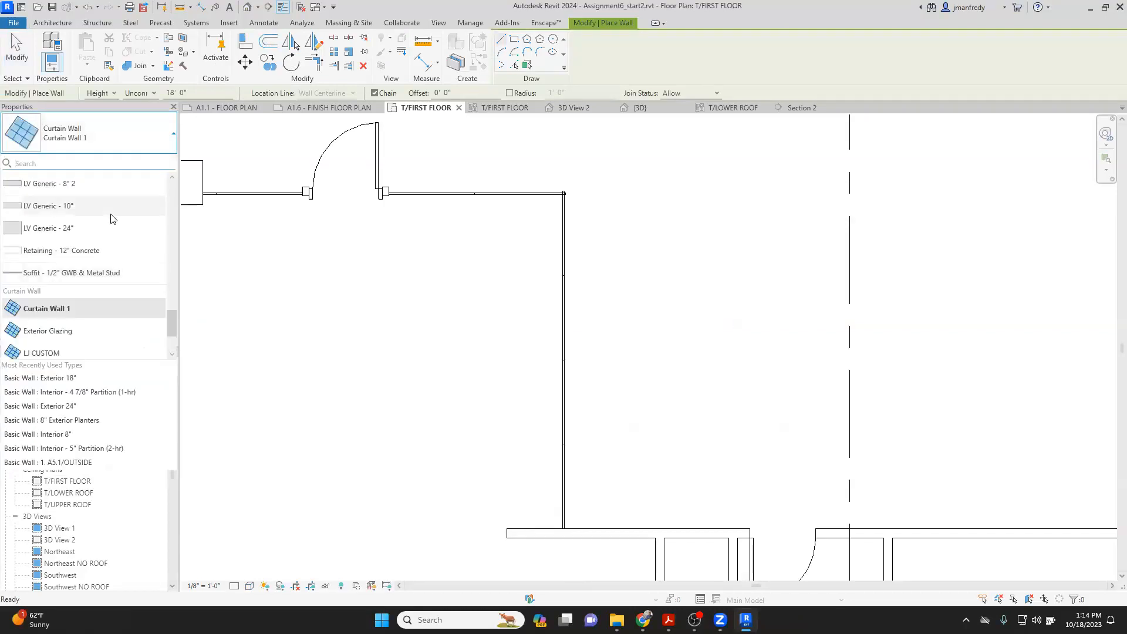
{"action": "left_click", "coordinate": [42, 273]}
{"action": "left_click", "coordinate": [532, 214]}
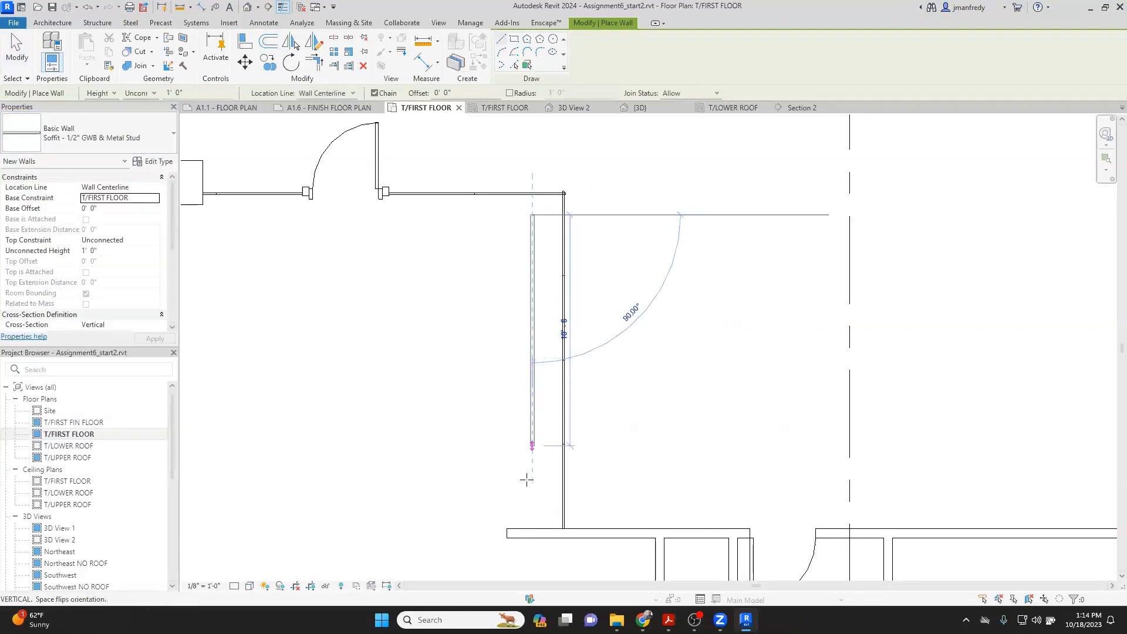
{"action": "left_click", "coordinate": [533, 501]}
{"action": "key", "text": "Escape"}
{"action": "key", "text": "Escape"}
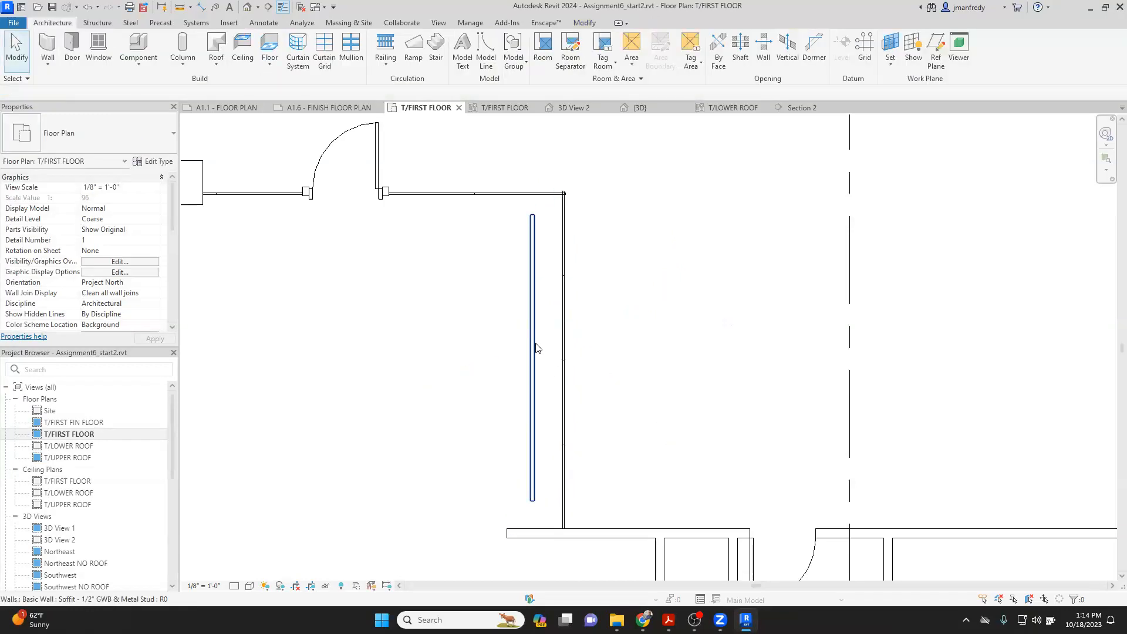
Step: Review the layer materials and thicknesses in the soffit wall's type structure
{"action": "left_click", "coordinate": [533, 347]}
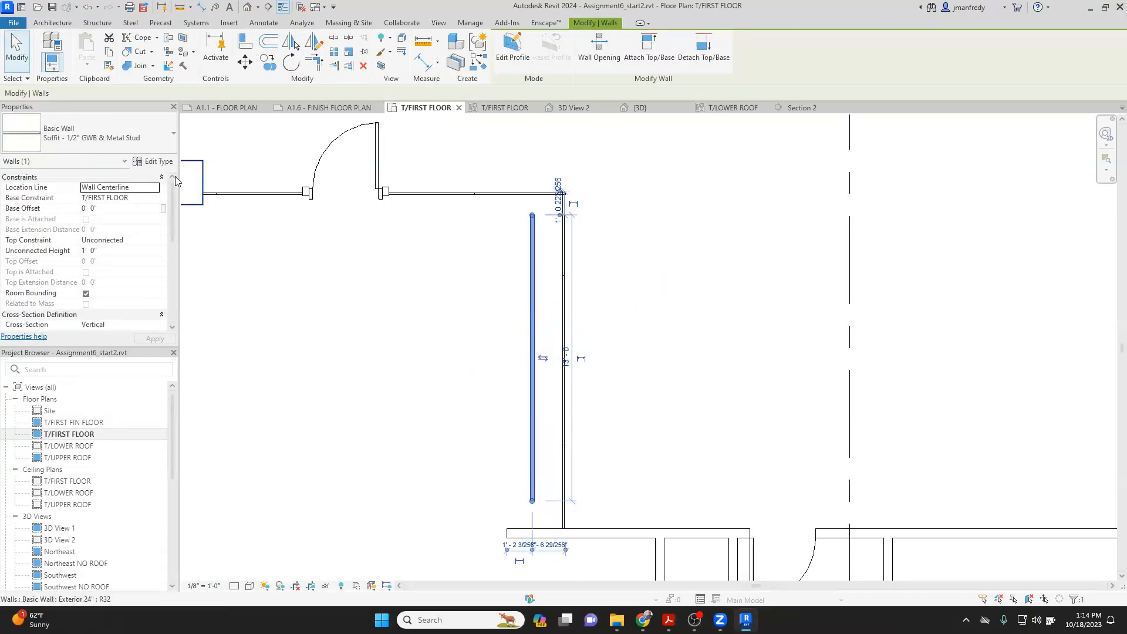
{"action": "left_click", "coordinate": [154, 161]}
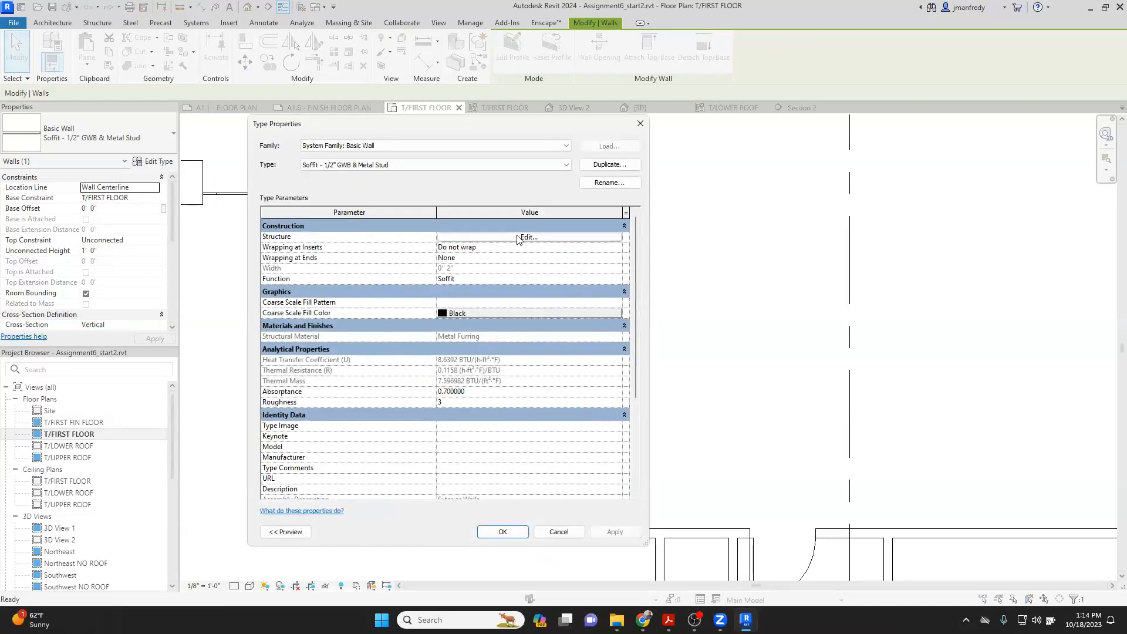
{"action": "left_click", "coordinate": [527, 236]}
{"action": "left_click", "coordinate": [447, 266]}
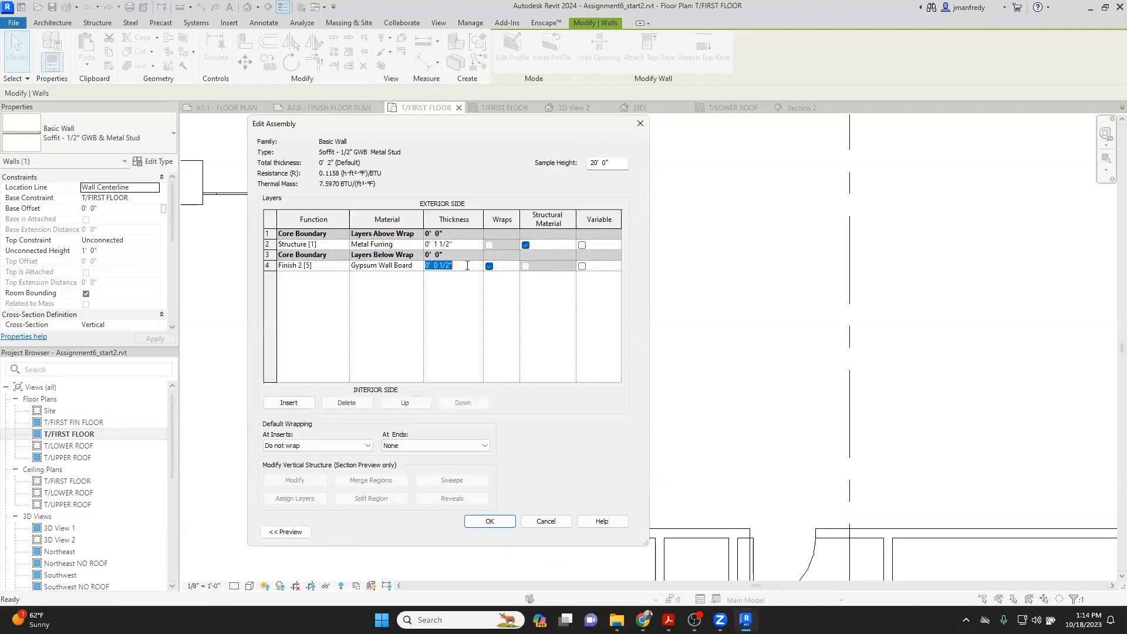
{"action": "left_click", "coordinate": [450, 244]}
{"action": "left_click", "coordinate": [269, 243]}
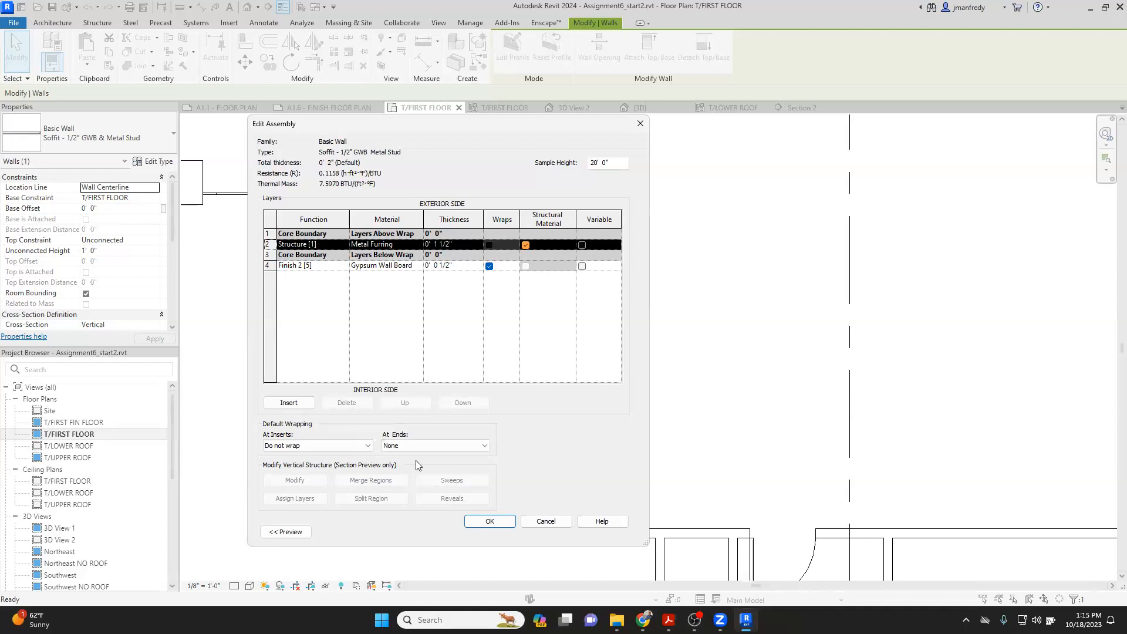
{"action": "left_click", "coordinate": [486, 521]}
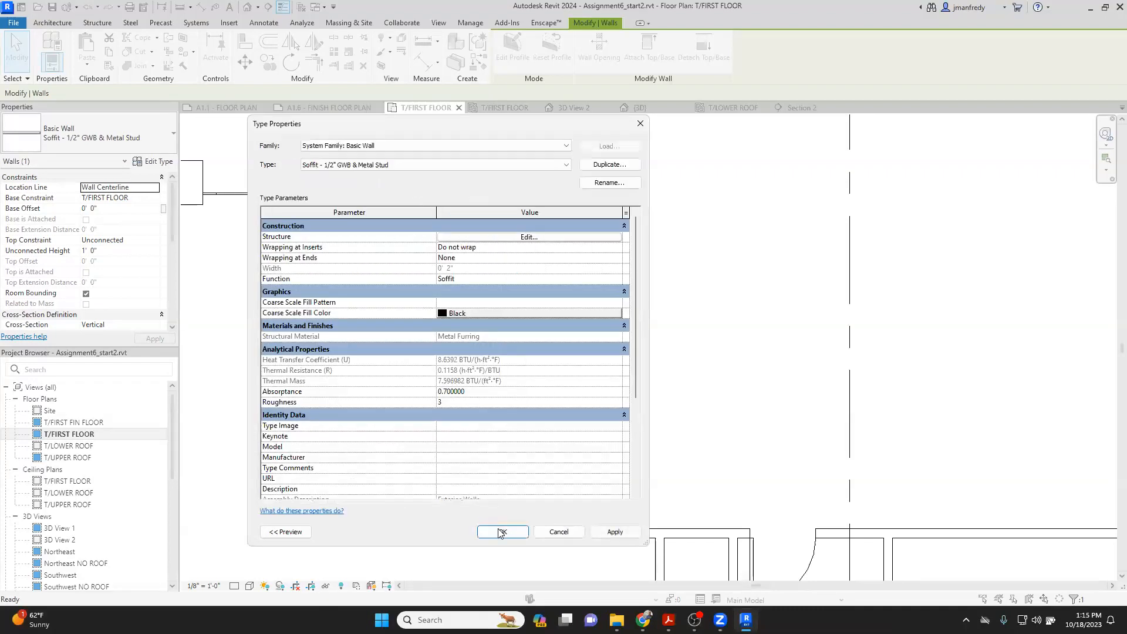
{"action": "left_click", "coordinate": [489, 530]}
{"action": "scroll", "coordinate": [529, 358], "scroll_direction": "up", "scroll_amount": 2}
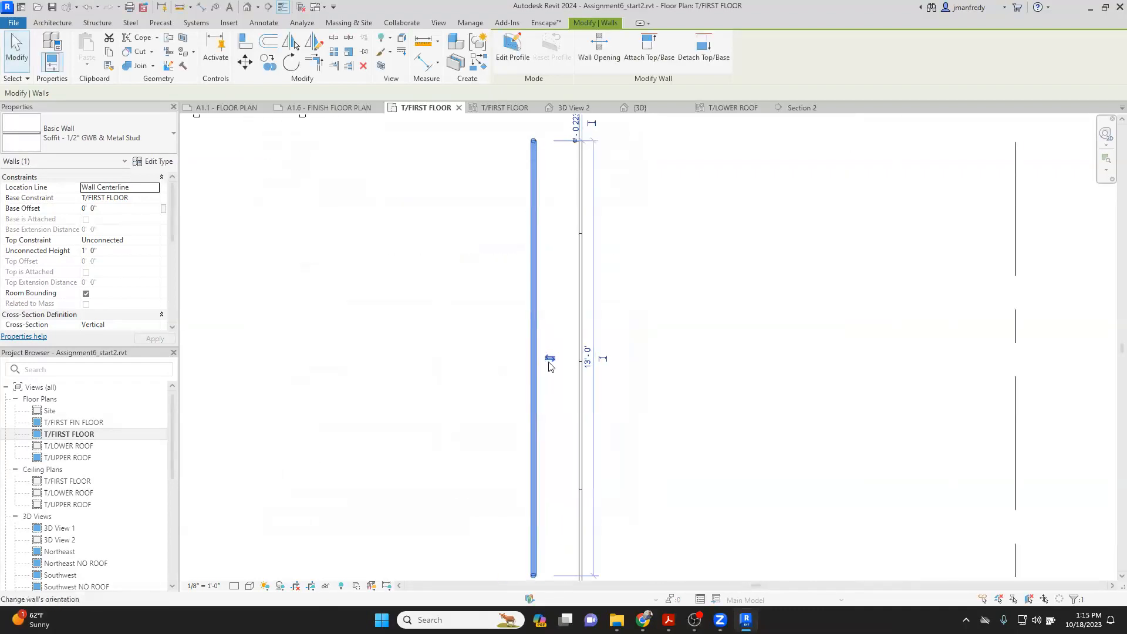
Step: Check in the soffit wall's type structure which side faces exterior and which interior, compared with its metal furring and gypsum board layers
{"action": "scroll", "coordinate": [551, 364], "scroll_direction": "up", "scroll_amount": 3}
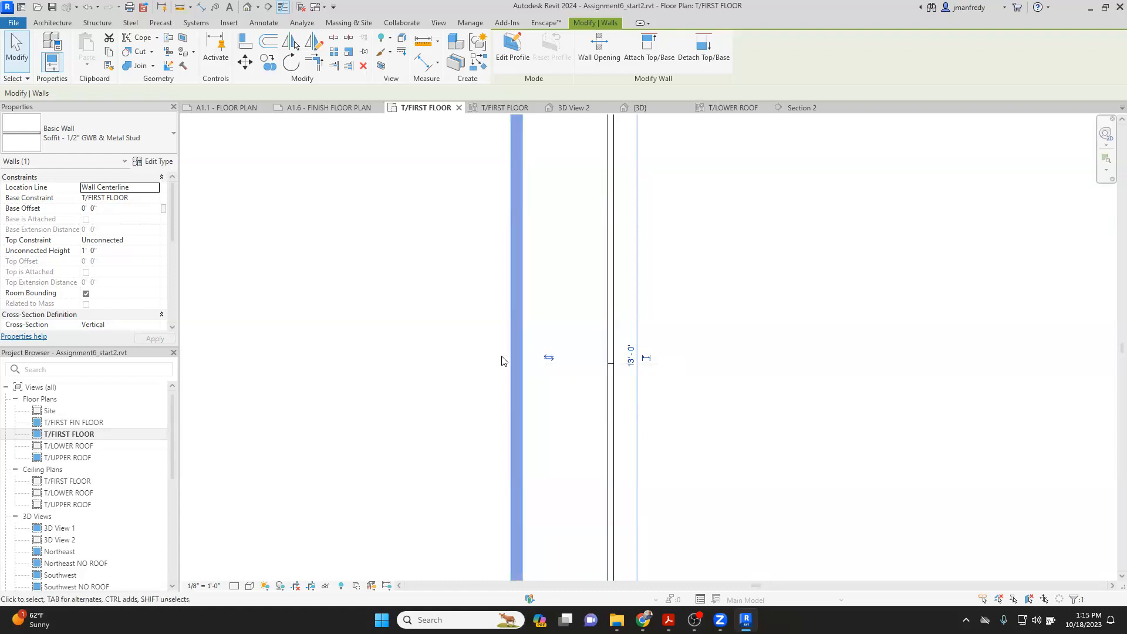
{"action": "left_click", "coordinate": [154, 161]}
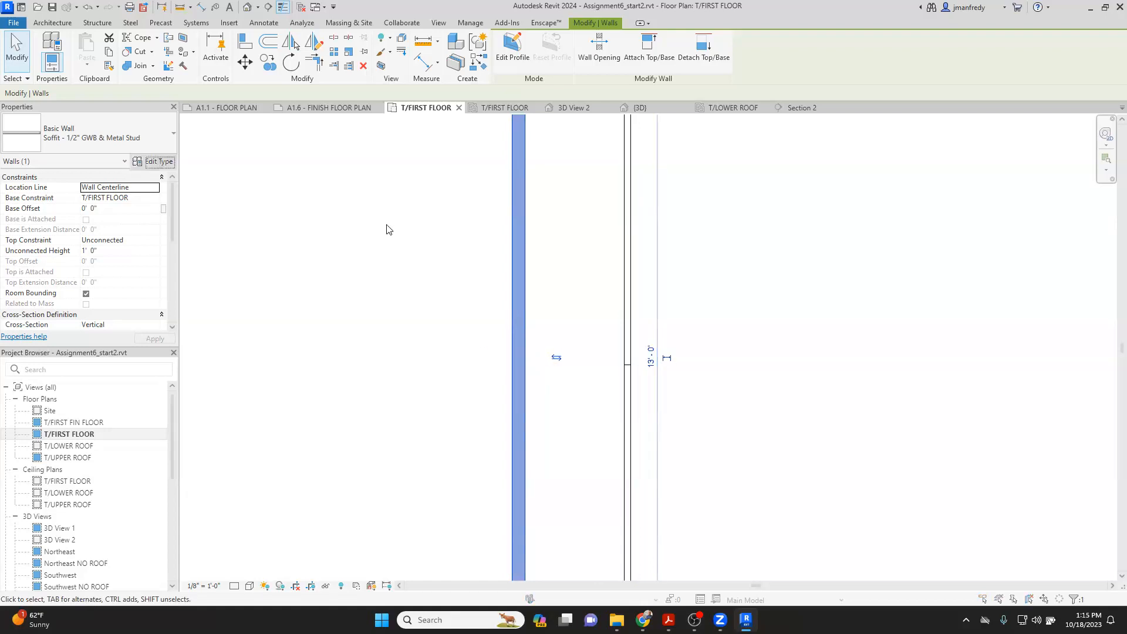
{"action": "left_click", "coordinate": [470, 243]}
{"action": "left_click", "coordinate": [414, 246]}
{"action": "left_click", "coordinate": [410, 247]}
{"action": "left_click", "coordinate": [272, 243]}
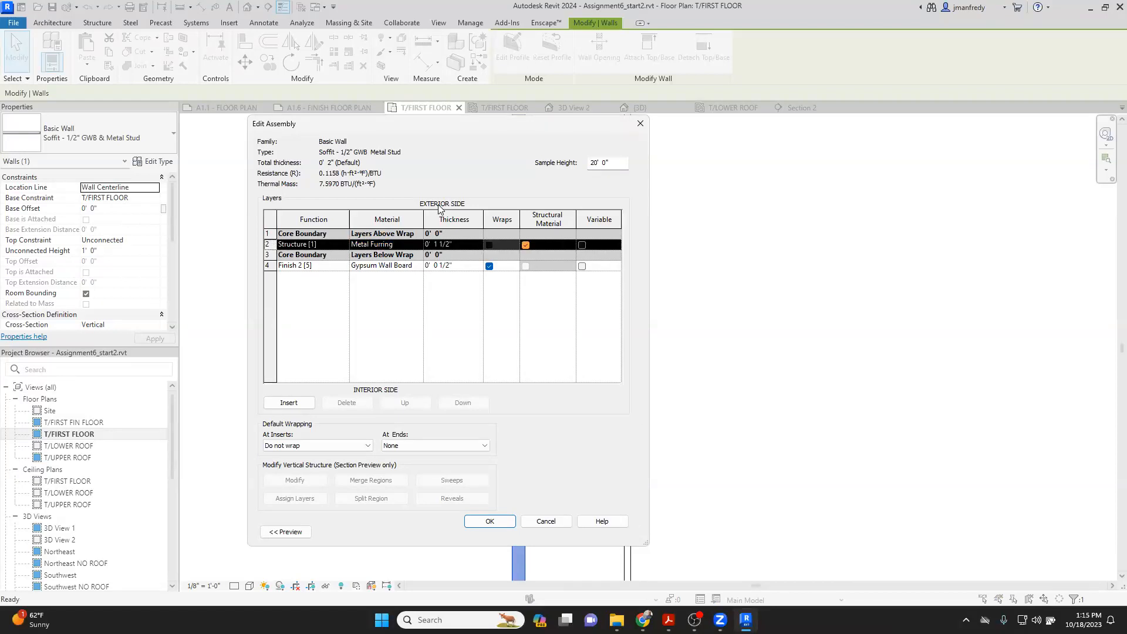
{"action": "left_click", "coordinate": [498, 521]}
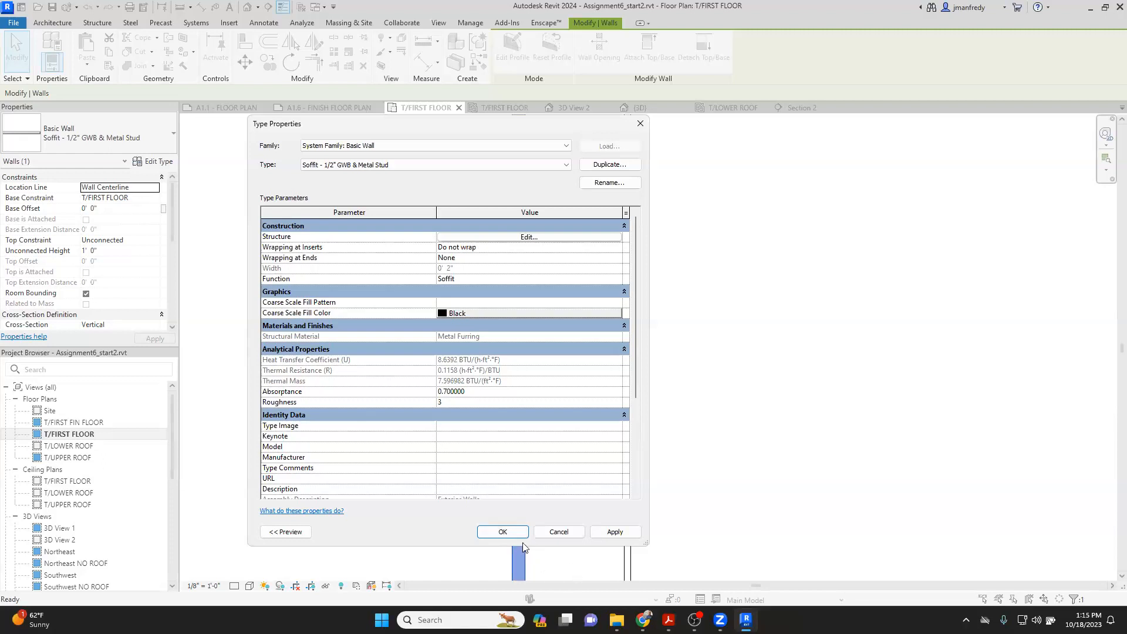
{"action": "left_click", "coordinate": [516, 534]}
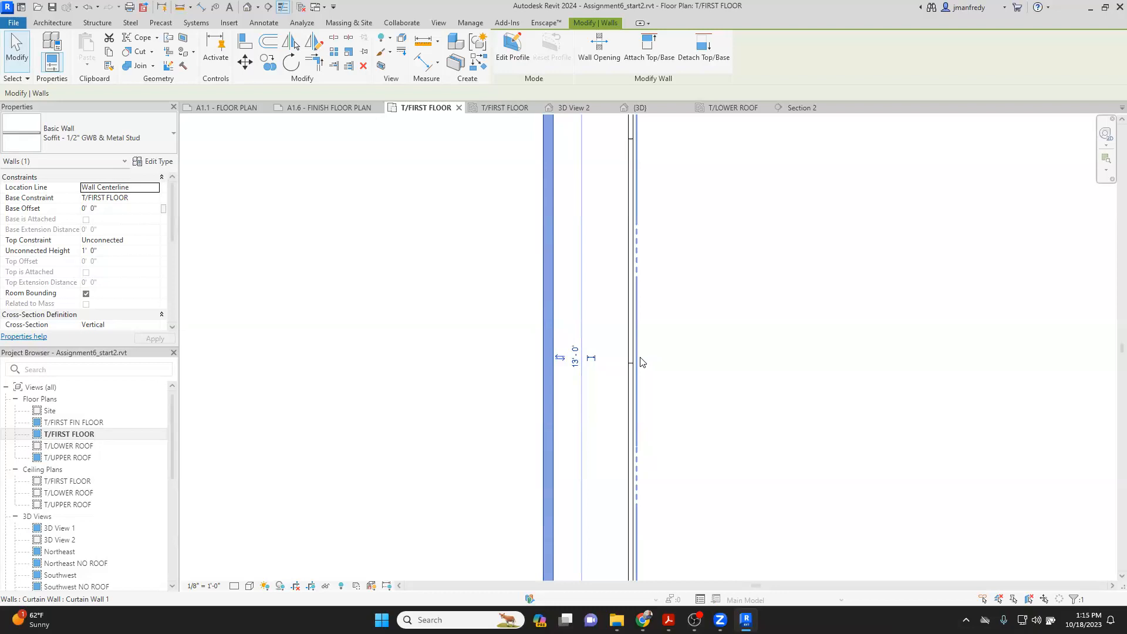
Step: Align the soffit wall's south end to the north face of the partition below it
{"action": "scroll", "coordinate": [641, 361], "scroll_direction": "down", "scroll_amount": 3}
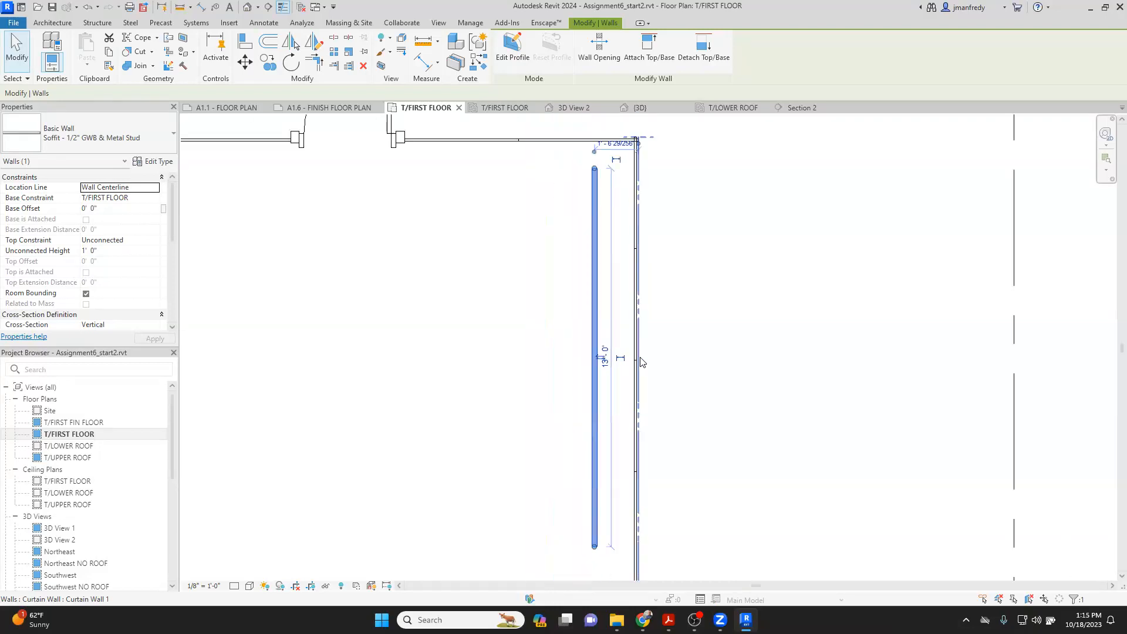
{"action": "middle_click_drag", "start_coordinate": [641, 358], "coordinate": [584, 351]}
{"action": "key", "text": "Escape"}
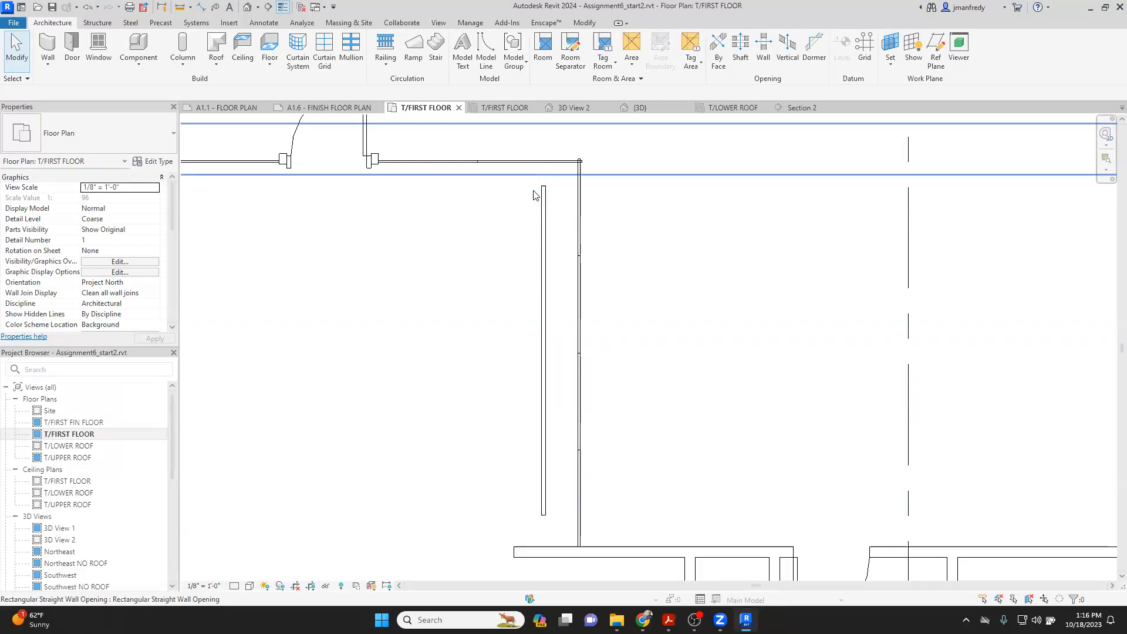
{"action": "middle_click_drag", "start_coordinate": [542, 512], "coordinate": [547, 463]}
{"action": "scroll", "coordinate": [543, 463], "scroll_direction": "up", "scroll_amount": 1}
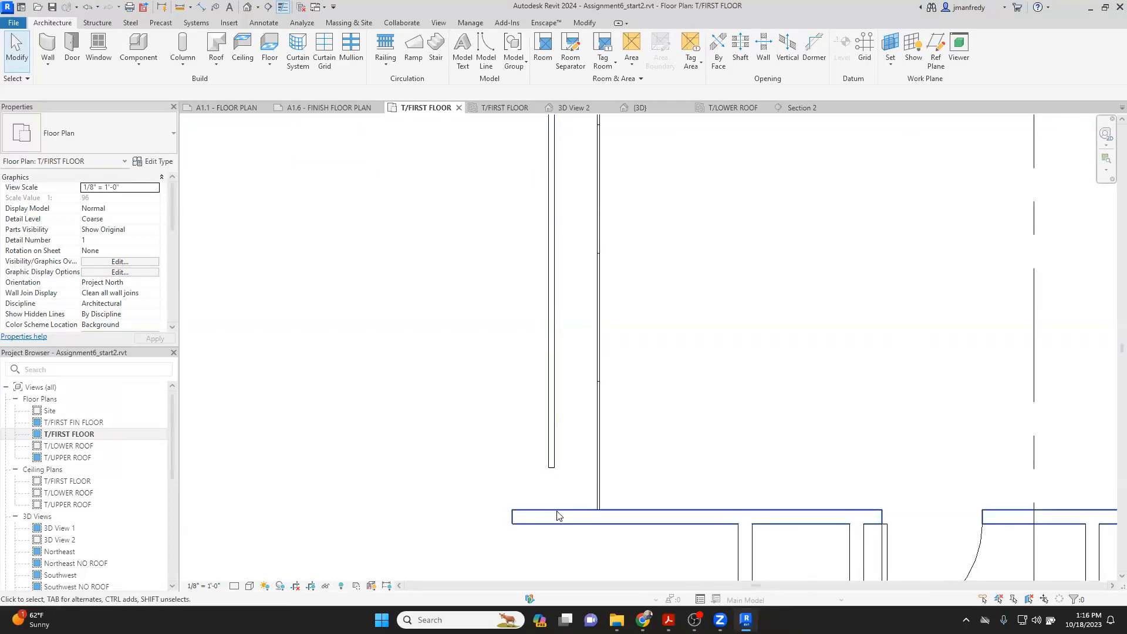
{"action": "left_click", "coordinate": [556, 510]}
{"action": "left_click", "coordinate": [551, 467]}
{"action": "key", "text": "Escape"}
{"action": "key", "text": "Escape"}
Step: Close all inactive views, keeping only the T/FIRST FLOOR floor plan open
{"action": "scroll", "coordinate": [506, 380], "scroll_direction": "down", "scroll_amount": 1}
{"action": "middle_click_drag", "start_coordinate": [474, 159], "coordinate": [602, 358]}
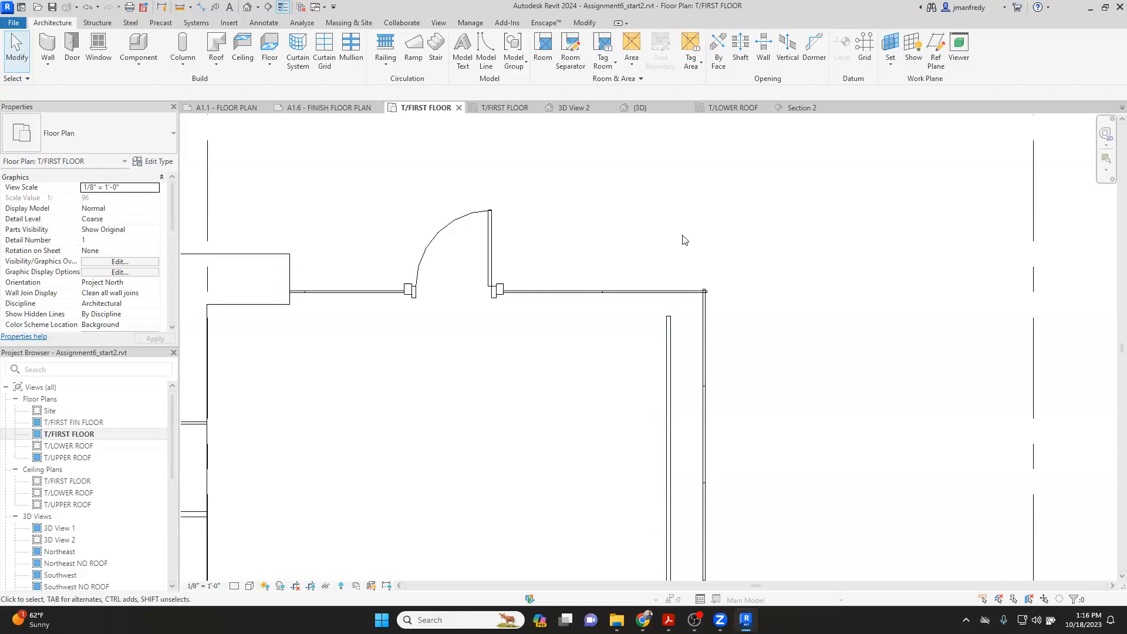
{"action": "middle_click_drag", "start_coordinate": [552, 395], "coordinate": [596, 384]}
{"action": "middle_click_drag", "start_coordinate": [507, 377], "coordinate": [536, 378]}
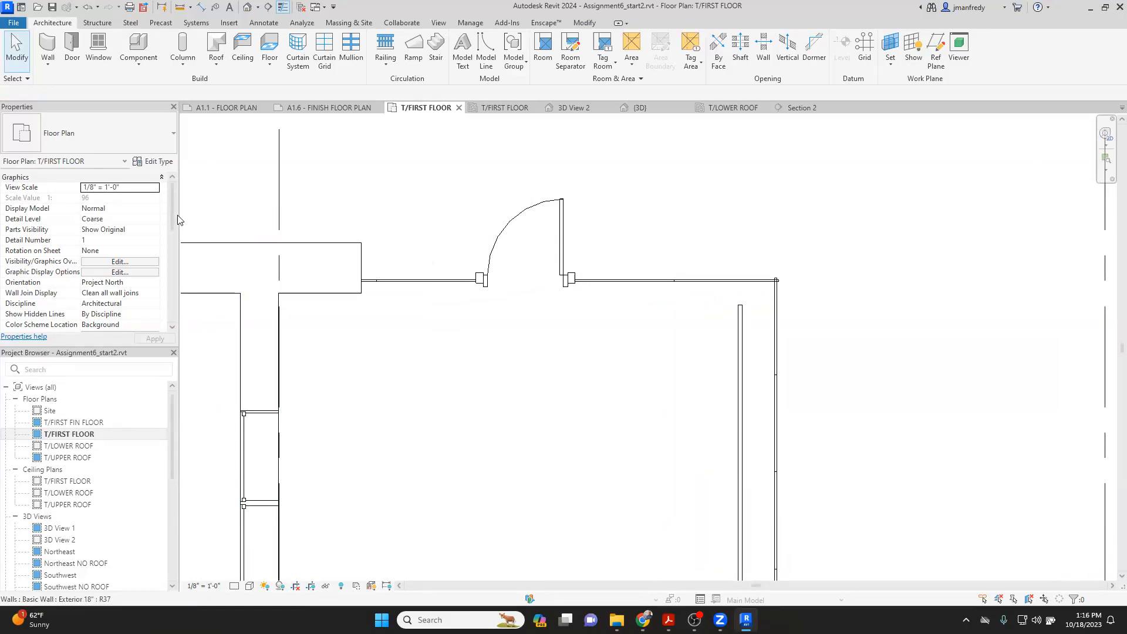
{"action": "left_click_drag", "start_coordinate": [172, 212], "coordinate": [168, 230]}
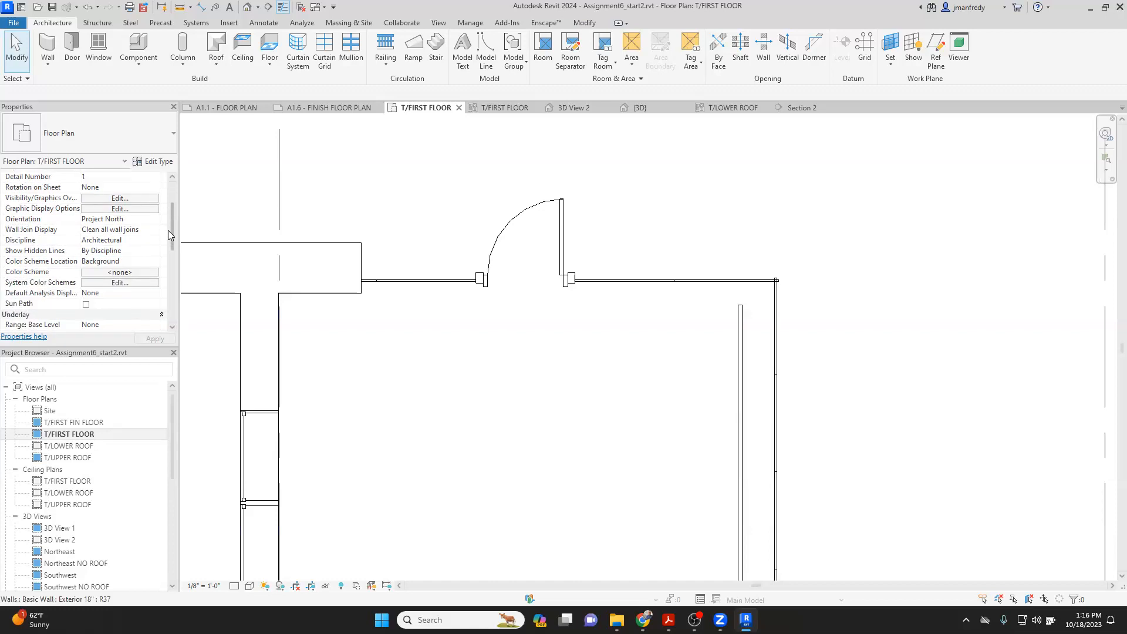
{"action": "left_click", "coordinate": [297, 11]}
Step: Set the floor plan's underlay base level to T/FIRST FLOOR with the orientation Look up
{"action": "scroll", "coordinate": [117, 247], "scroll_direction": "down", "scroll_amount": 3}
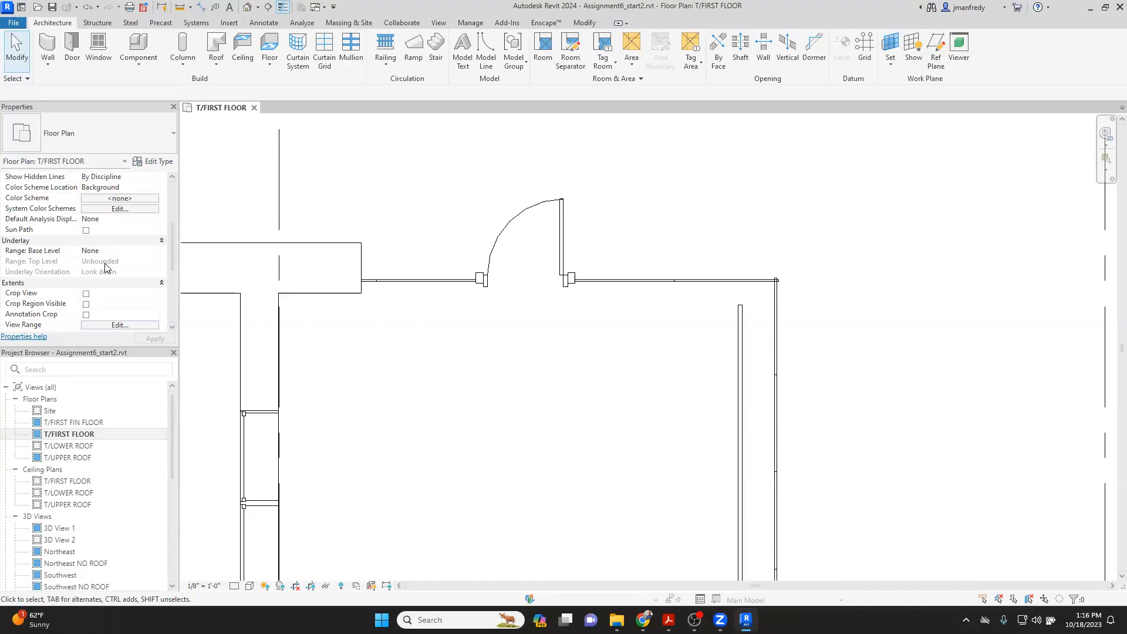
{"action": "middle_click_drag", "start_coordinate": [372, 351], "coordinate": [391, 344]}
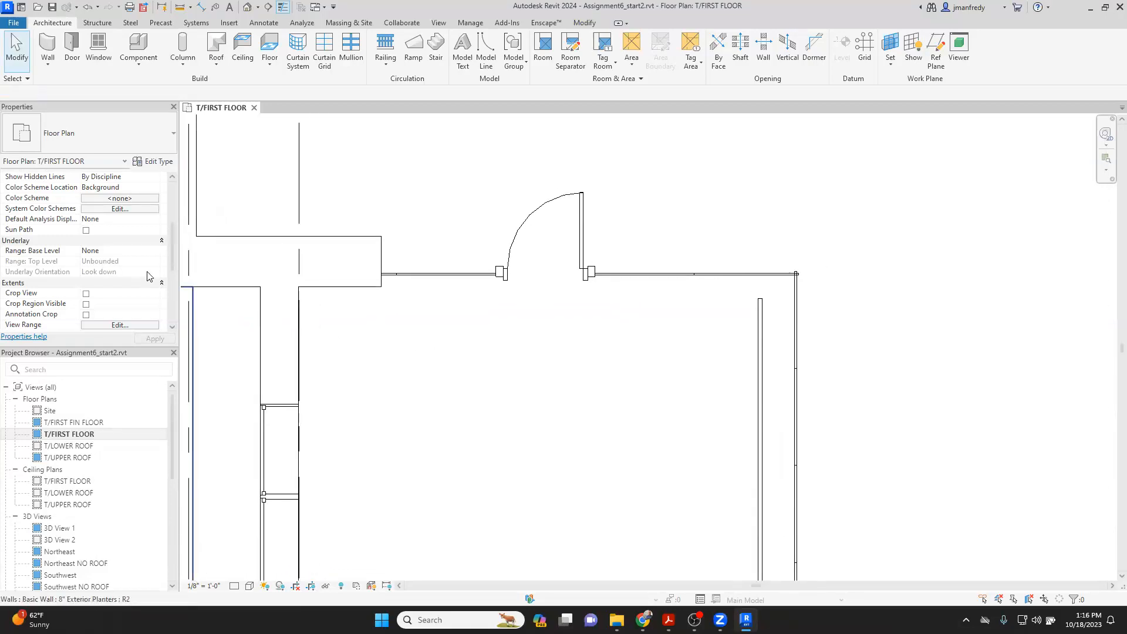
{"action": "left_click", "coordinate": [157, 252]}
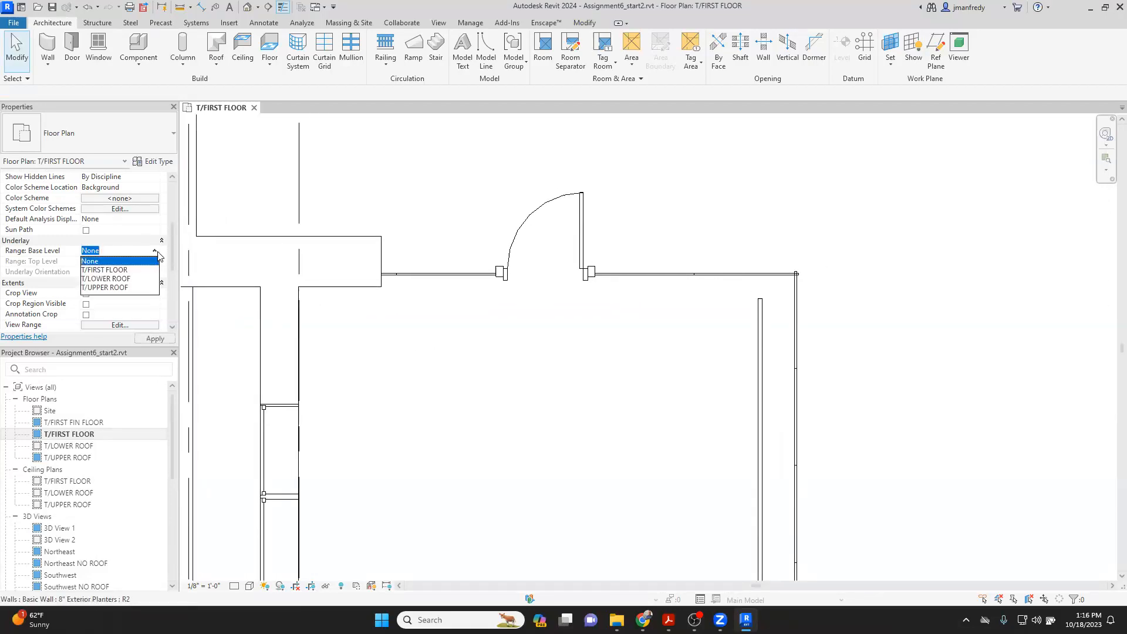
{"action": "left_click", "coordinate": [135, 270]}
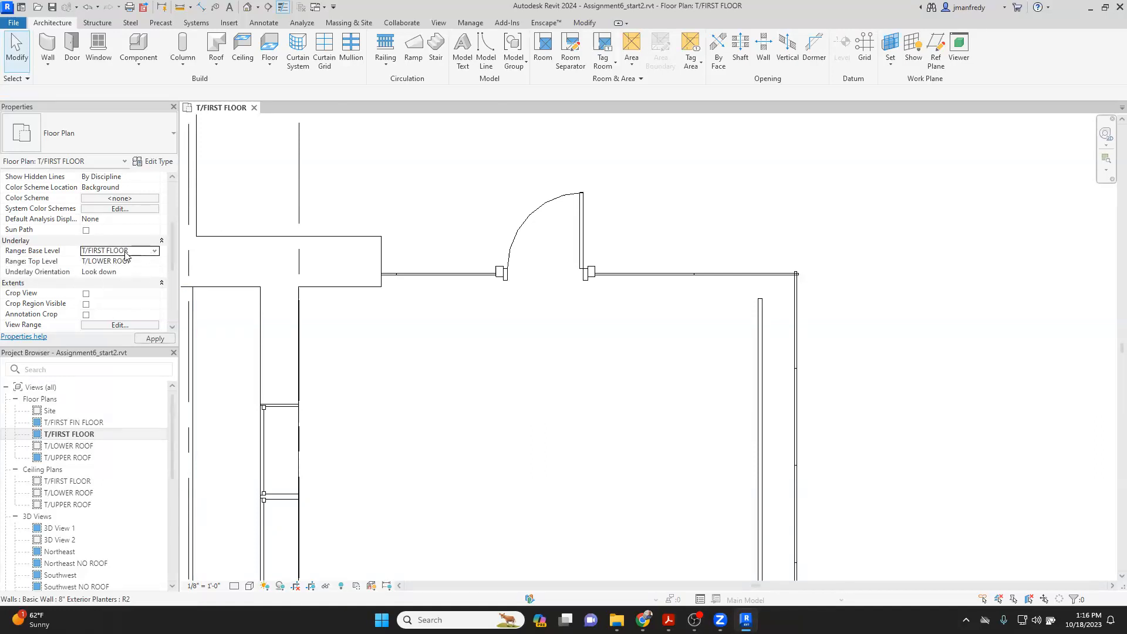
{"action": "left_click", "coordinate": [155, 275]}
{"action": "left_click", "coordinate": [120, 295]}
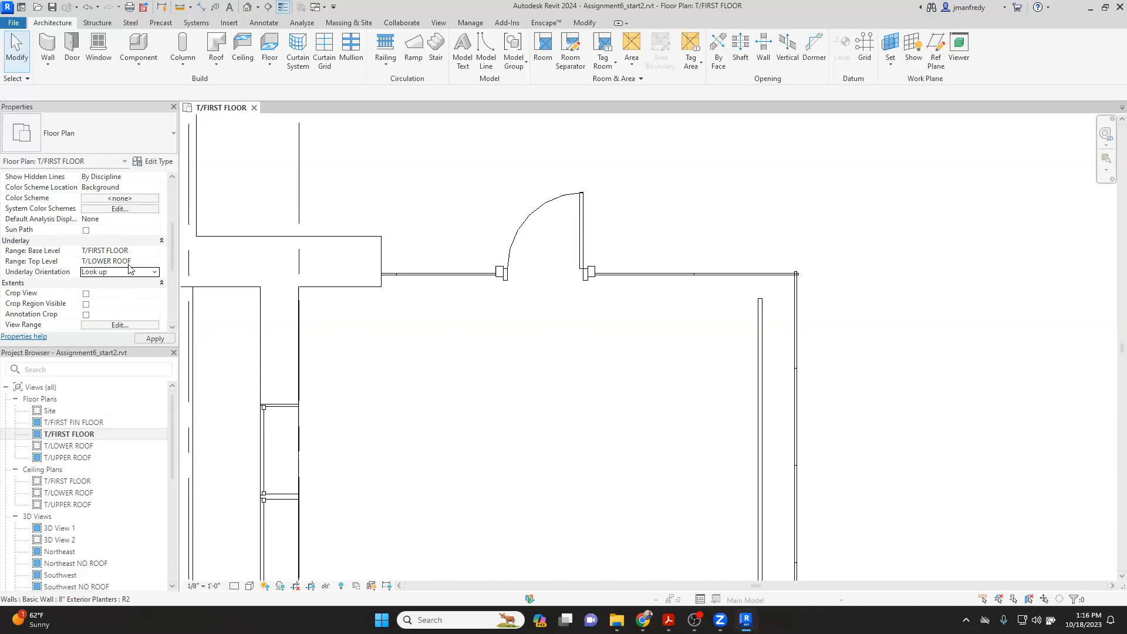
{"action": "left_click", "coordinate": [155, 339]}
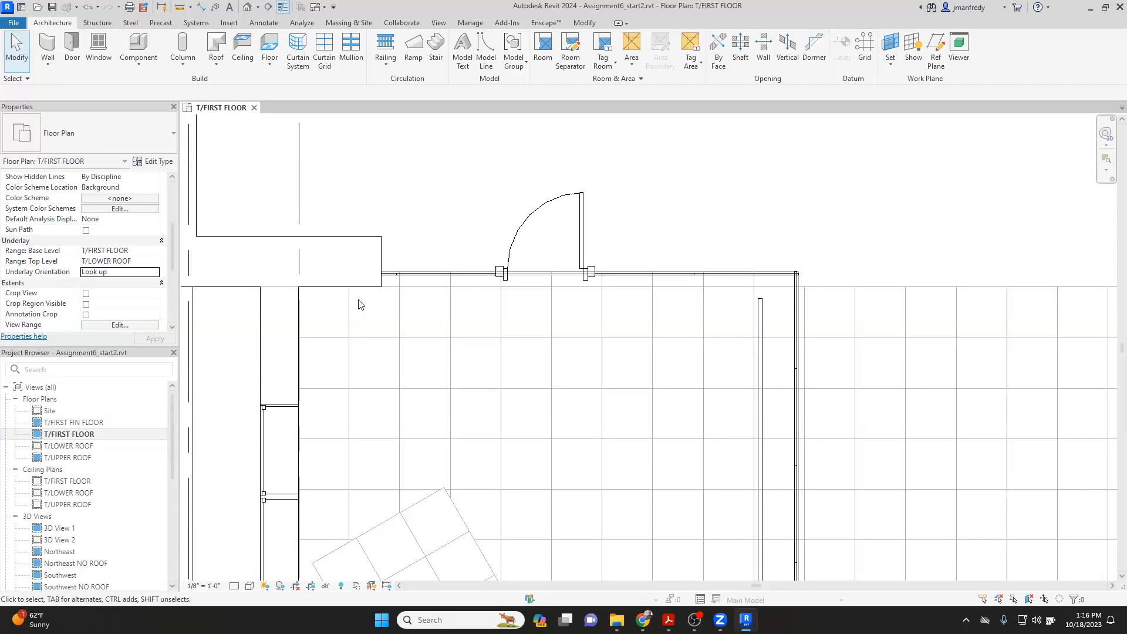
Step: Align the soffit wall's north end to the north edge of the ceiling shown in the underlay
{"action": "scroll", "coordinate": [746, 317], "scroll_direction": "up", "scroll_amount": 3}
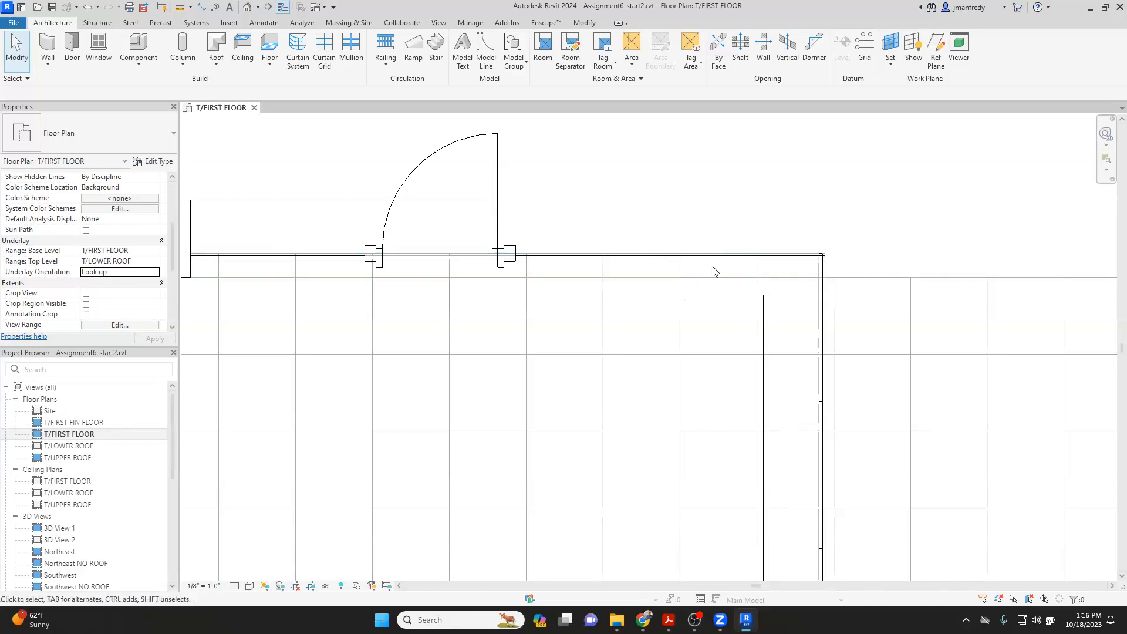
{"action": "key", "text": "a"}
{"action": "key", "text": "l"}
{"action": "left_click", "coordinate": [784, 277]}
{"action": "key", "text": "Escape"}
{"action": "key", "text": "Escape"}
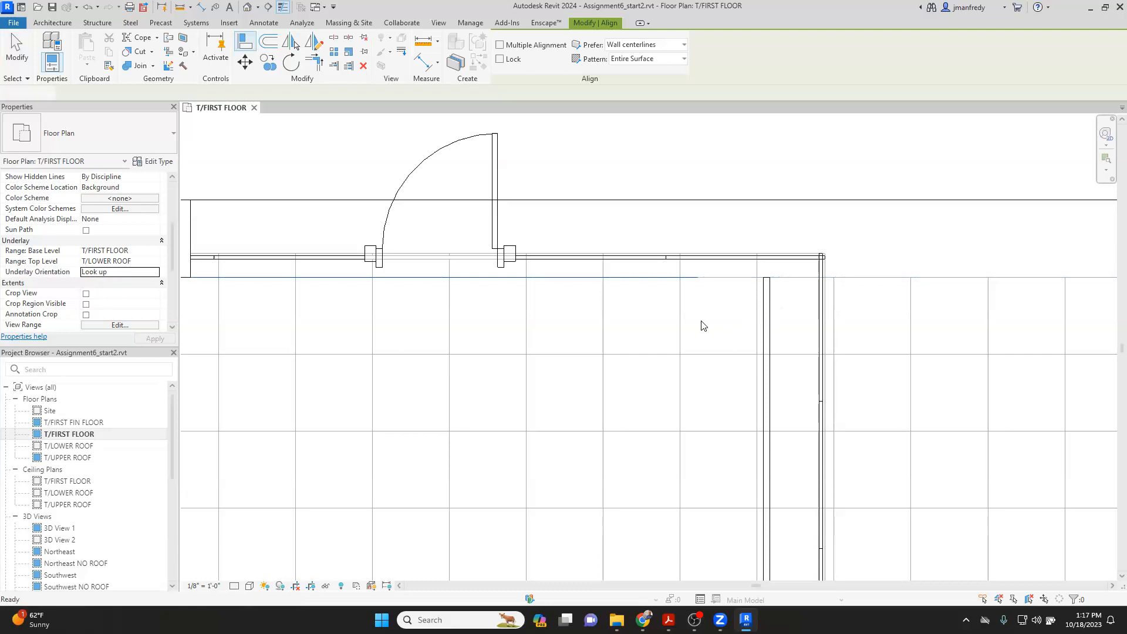
Step: Check the ceiling grids around the southwest room and set the floor plan's underlay base level to None
{"action": "scroll", "coordinate": [616, 352], "scroll_direction": "down", "scroll_amount": 3}
{"action": "scroll", "coordinate": [616, 351], "scroll_direction": "down", "scroll_amount": 2}
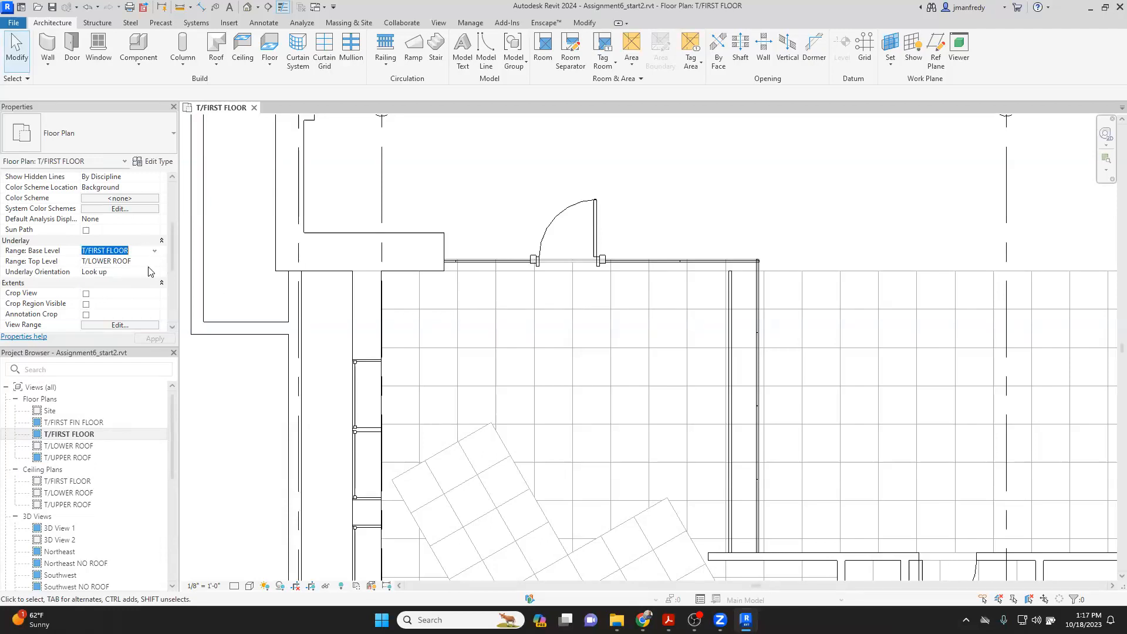
{"action": "middle_click_drag", "start_coordinate": [564, 308], "coordinate": [572, 157]}
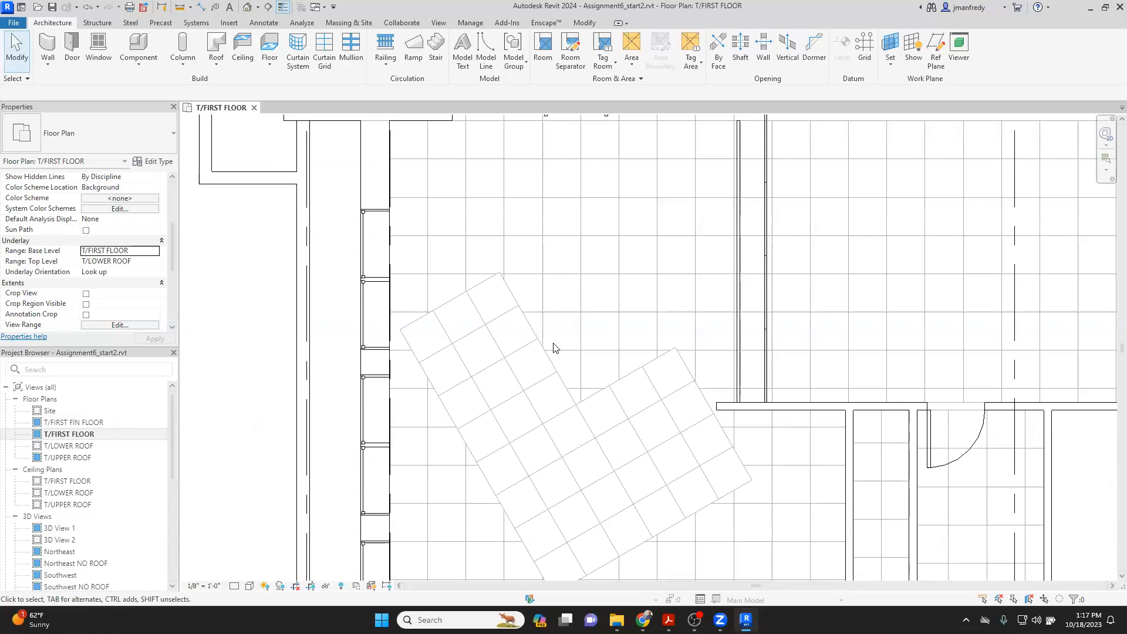
{"action": "middle_click_drag", "start_coordinate": [525, 330], "coordinate": [507, 228]}
{"action": "middle_click_drag", "start_coordinate": [646, 311], "coordinate": [455, 247]}
{"action": "middle_click_drag", "start_coordinate": [392, 230], "coordinate": [563, 432]}
{"action": "scroll", "coordinate": [526, 342], "scroll_direction": "down", "scroll_amount": 1}
{"action": "middle_click_drag", "start_coordinate": [538, 345], "coordinate": [547, 396]}
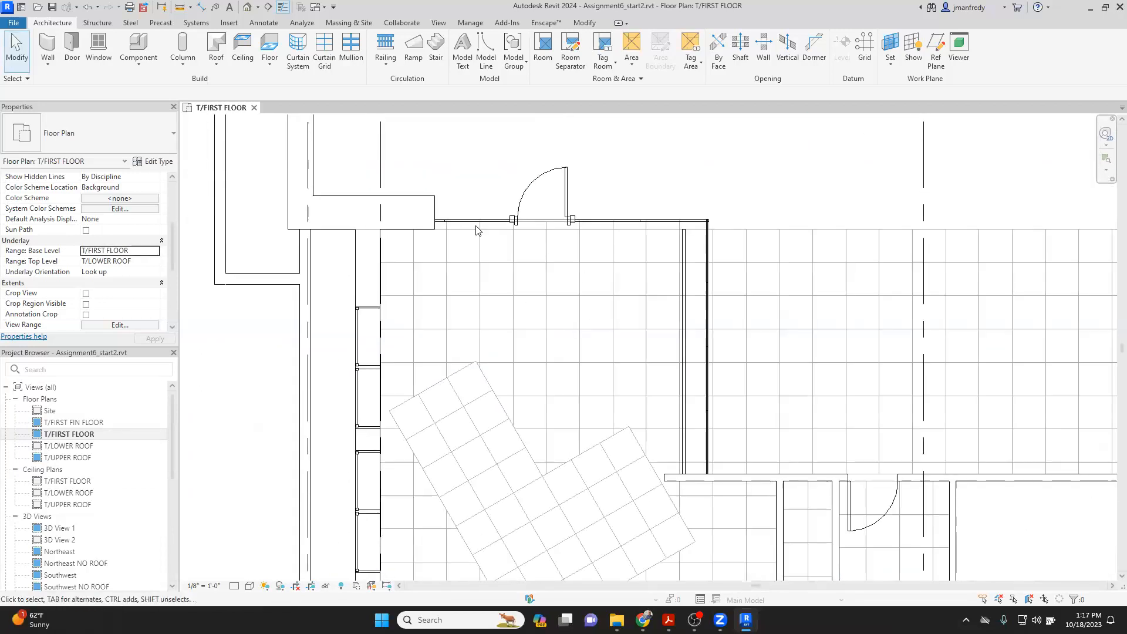
{"action": "left_click", "coordinate": [155, 252]}
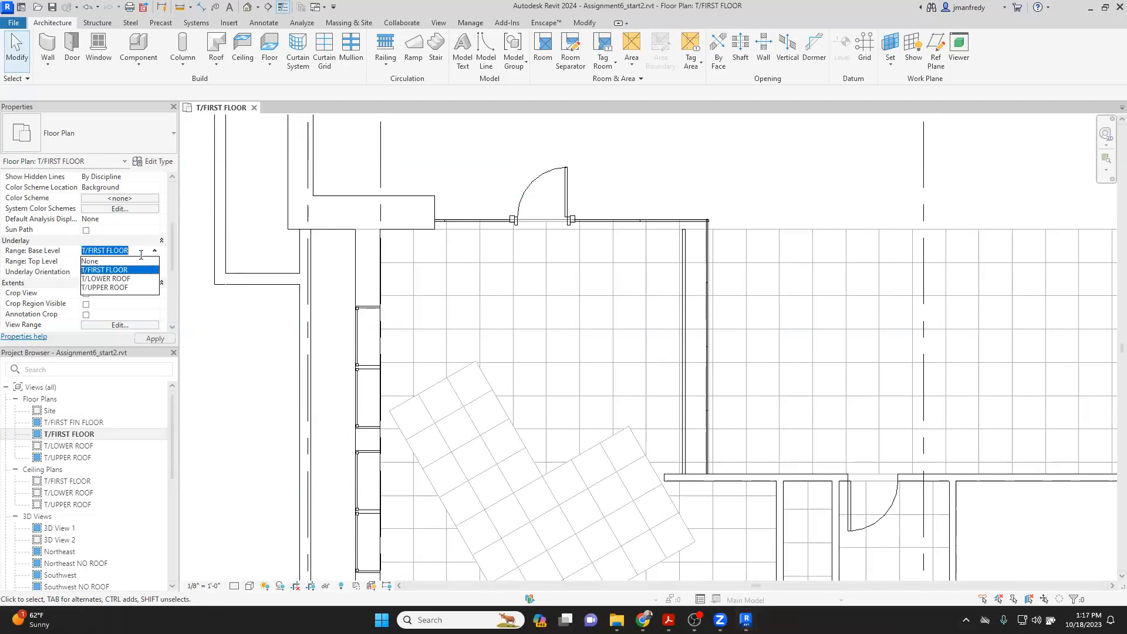
{"action": "left_click", "coordinate": [91, 260]}
{"action": "left_click", "coordinate": [155, 339]}
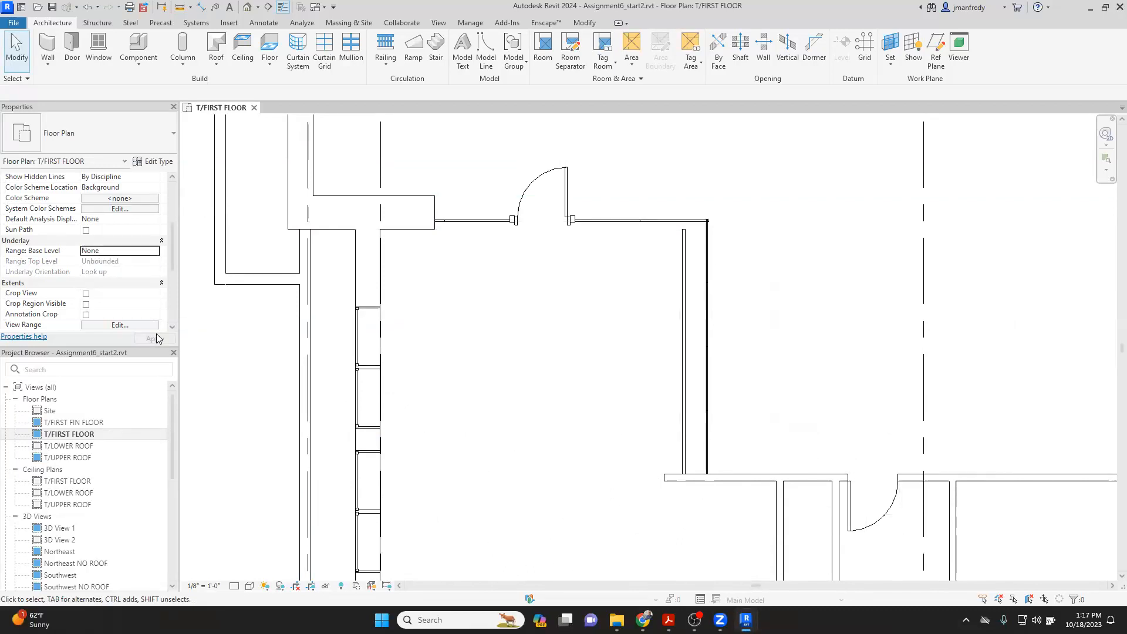
Step: Draw a short north-facing section across the soffit wall and the glass partition
{"action": "scroll", "coordinate": [645, 318], "scroll_direction": "up", "scroll_amount": 1}
{"action": "middle_click_drag", "start_coordinate": [647, 313], "coordinate": [553, 299]}
{"action": "scroll", "coordinate": [543, 317], "scroll_direction": "up", "scroll_amount": 1}
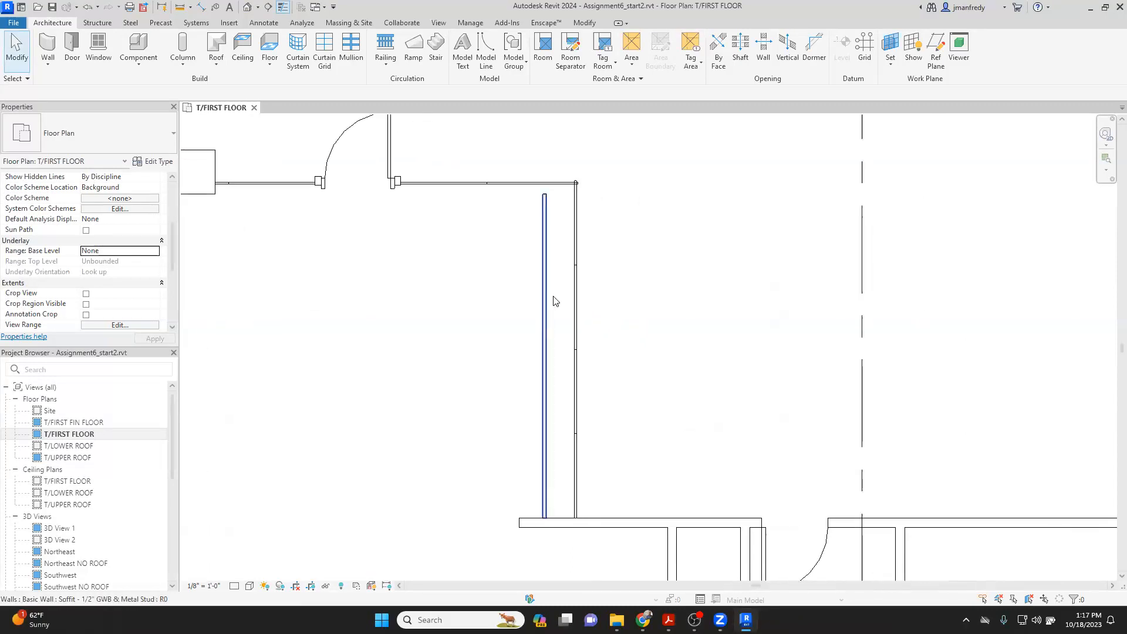
{"action": "left_click", "coordinate": [268, 7]}
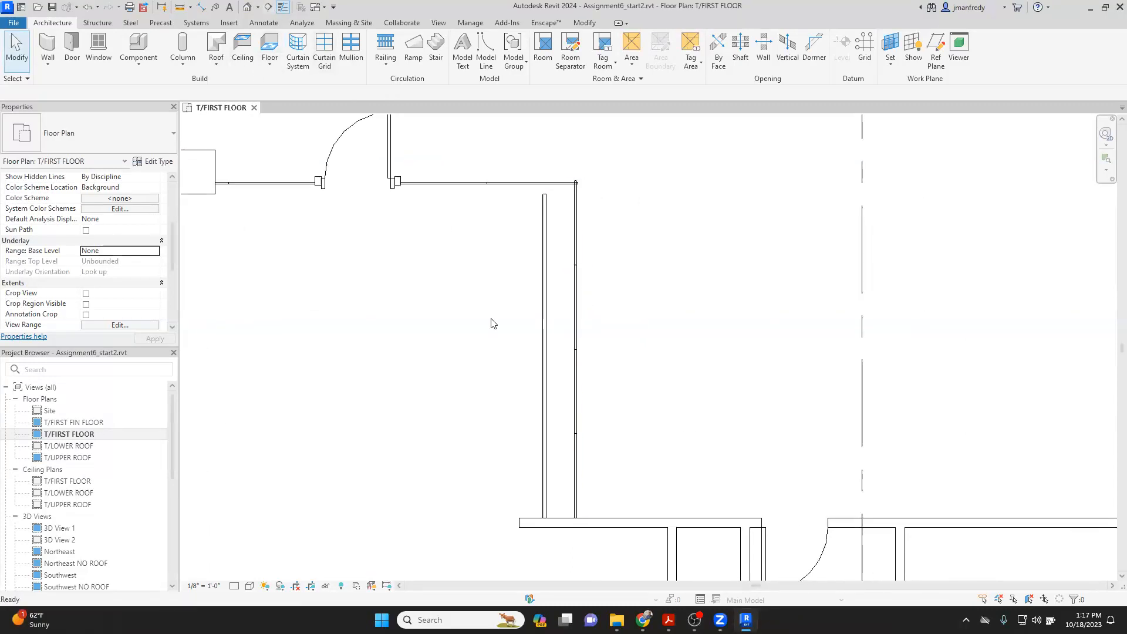
{"action": "left_click", "coordinate": [442, 318]}
{"action": "left_click", "coordinate": [631, 318]}
{"action": "key", "text": "Escape"}
{"action": "key", "text": "Escape"}
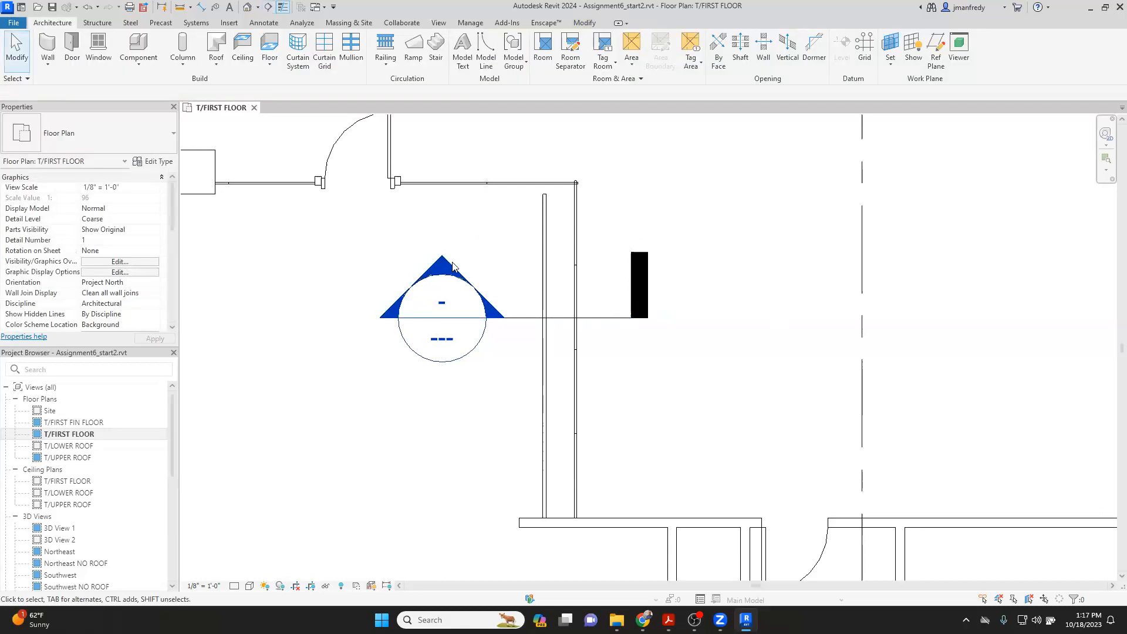
Step: Open the new section view and hide all annotation categories in it
{"action": "double_click", "coordinate": [446, 267]}
{"action": "scroll", "coordinate": [581, 370], "scroll_direction": "up", "scroll_amount": 6}
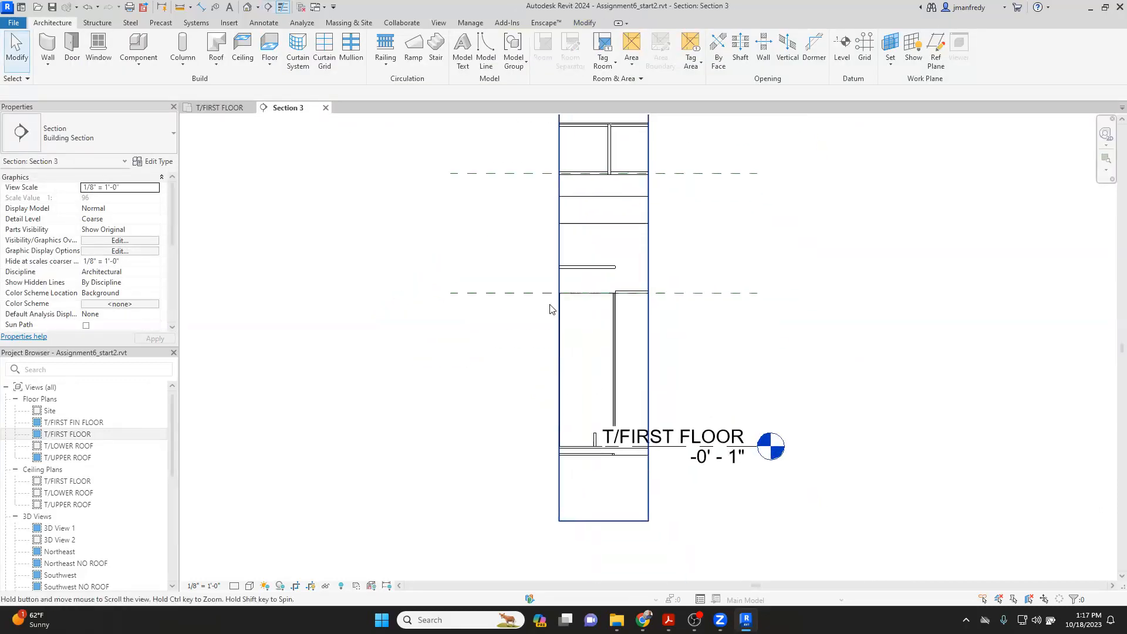
{"action": "scroll", "coordinate": [465, 456], "scroll_direction": "down", "scroll_amount": 1}
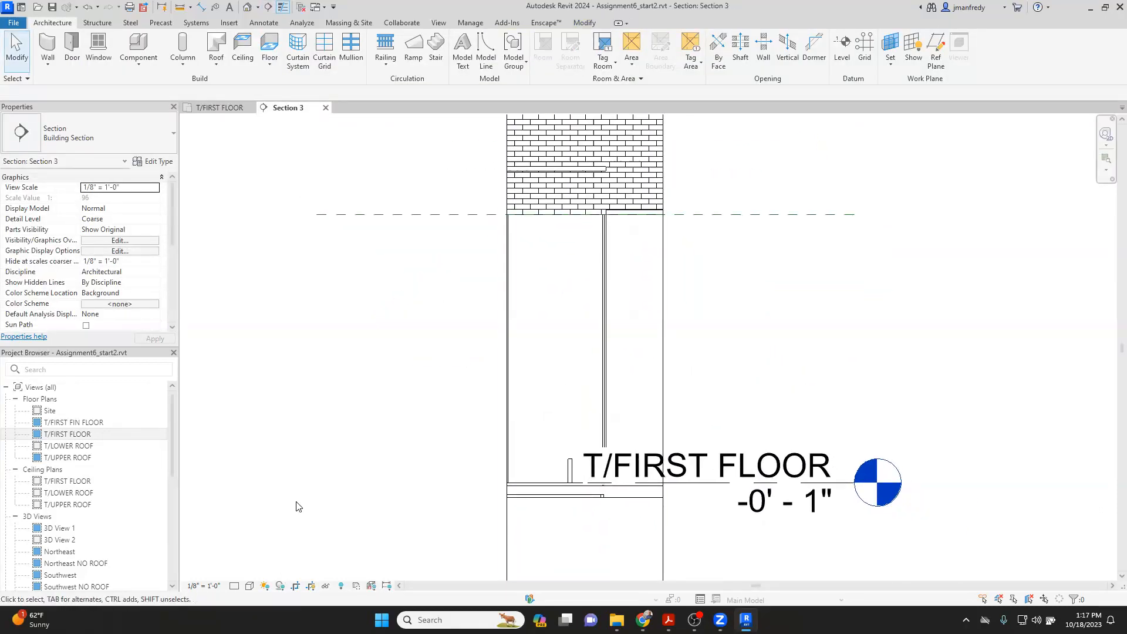
{"action": "key", "text": "v"}
{"action": "key", "text": "g"}
{"action": "left_click", "coordinate": [351, 146]}
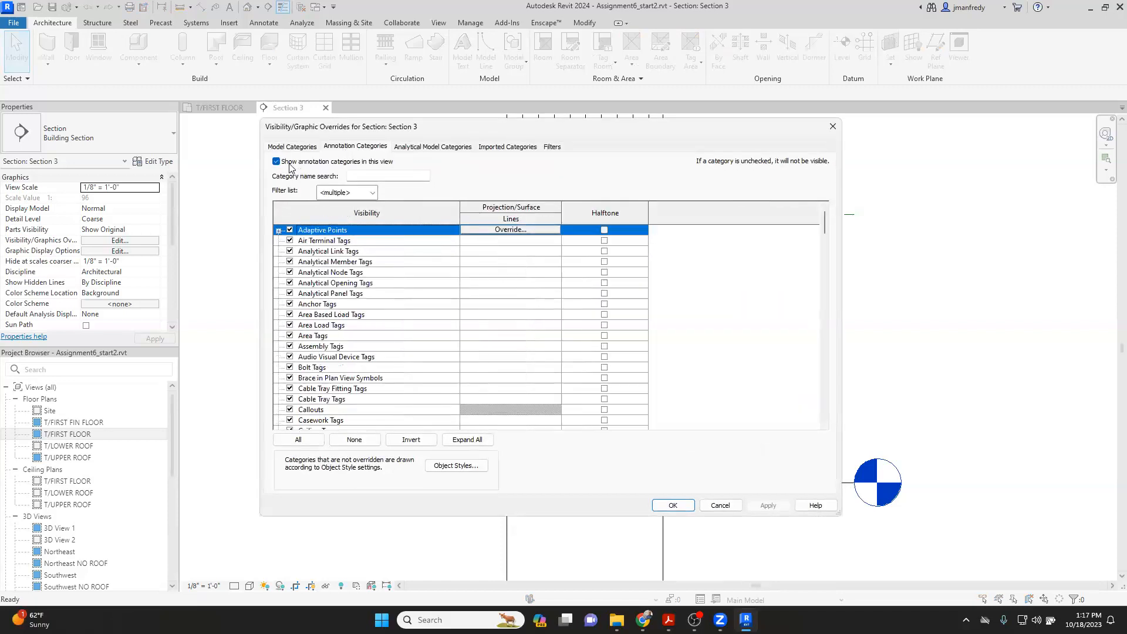
{"action": "left_click", "coordinate": [289, 163]}
{"action": "left_click", "coordinate": [673, 506]}
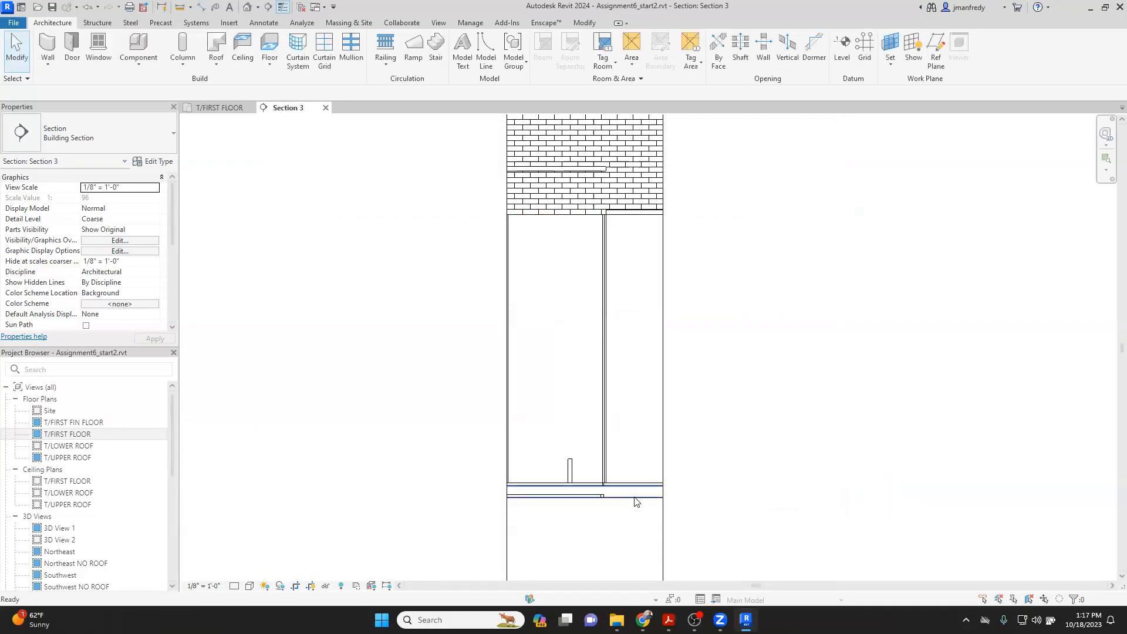
Step: Turn off thin lines and set the section's view scale to 1/4" = 1'-0"
{"action": "left_click", "coordinate": [572, 469]}
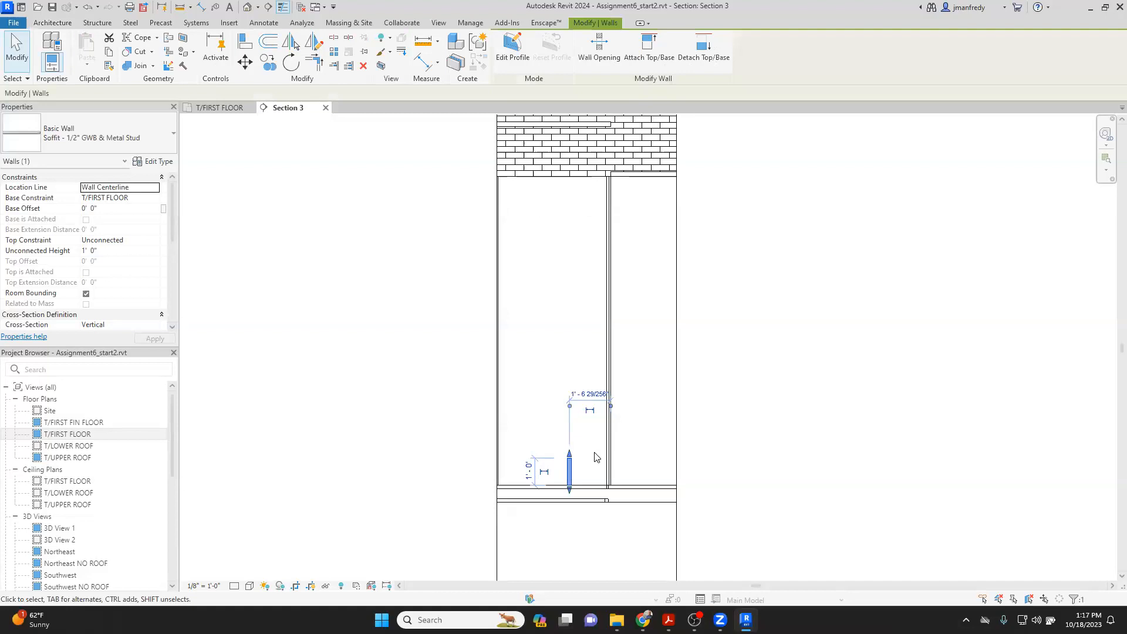
{"action": "middle_click_drag", "start_coordinate": [589, 403], "coordinate": [574, 453]}
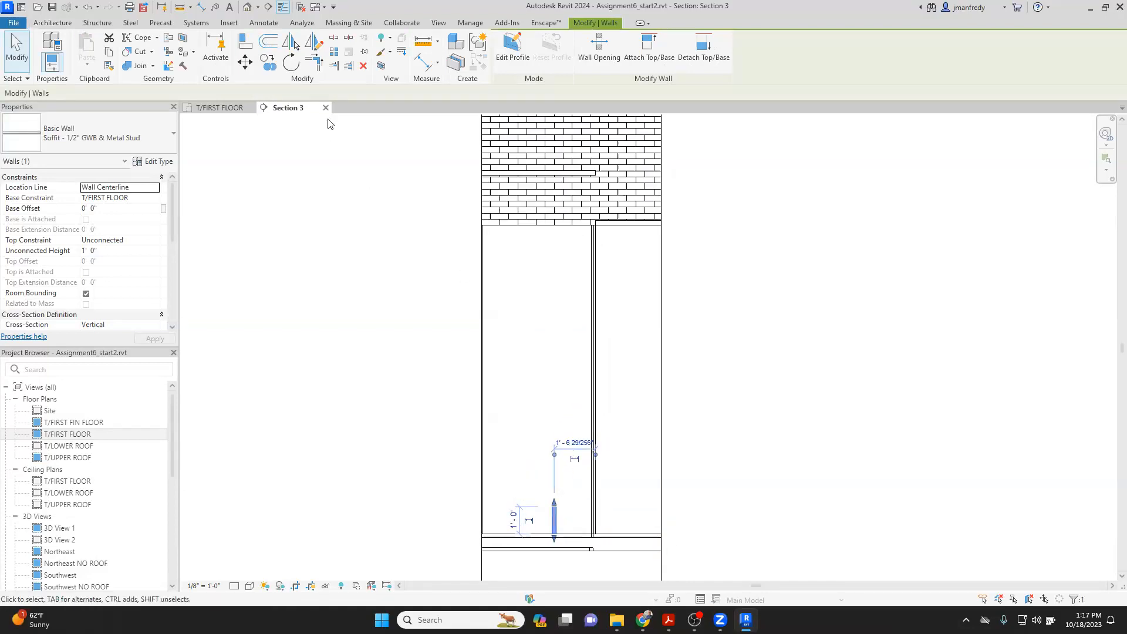
{"action": "left_click", "coordinate": [283, 7]}
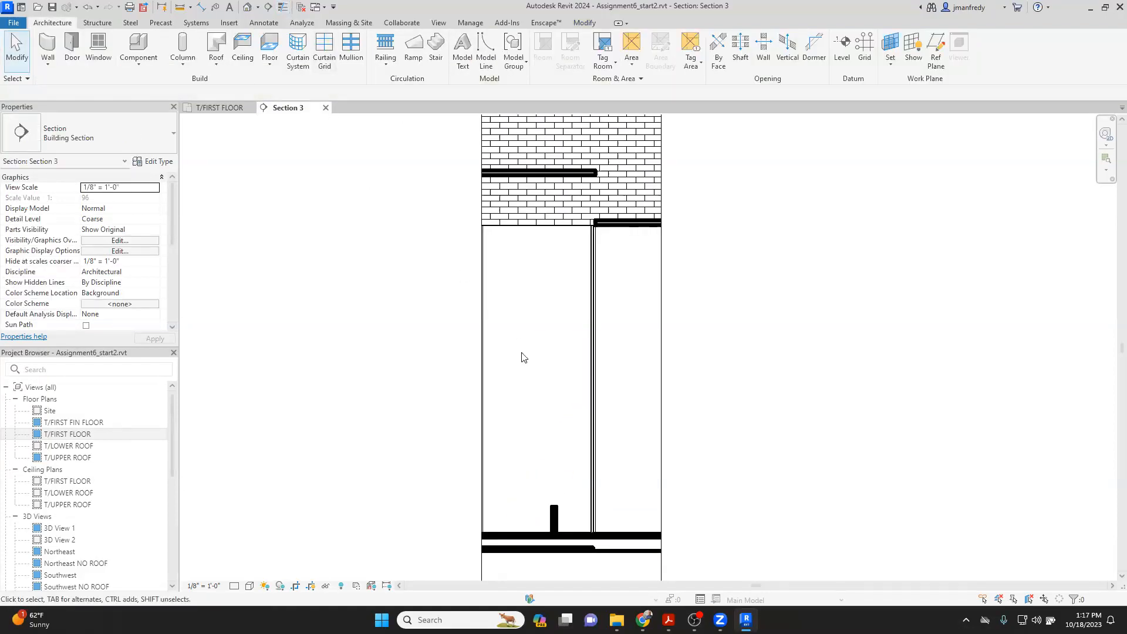
{"action": "left_click", "coordinate": [203, 585]}
{"action": "left_click", "coordinate": [220, 327]}
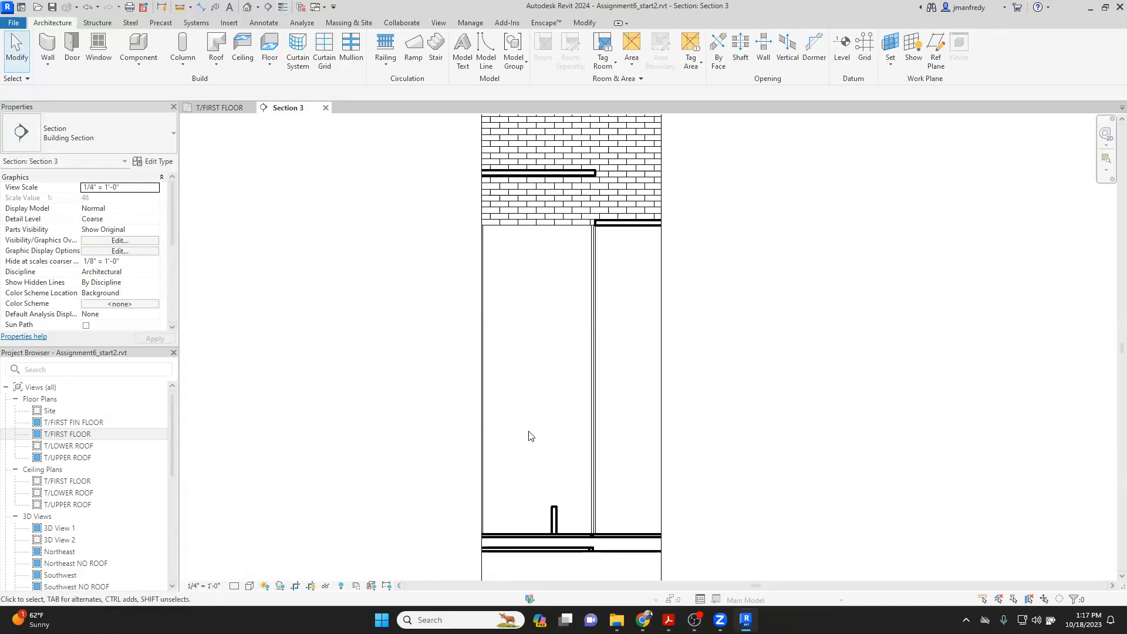
Step: Stretch the soffit wall's top upward in the section and align it with the underside of the higher ACT ceiling
{"action": "scroll", "coordinate": [578, 251], "scroll_direction": "up", "scroll_amount": 4}
{"action": "middle_click_drag", "start_coordinate": [578, 284], "coordinate": [563, 329]}
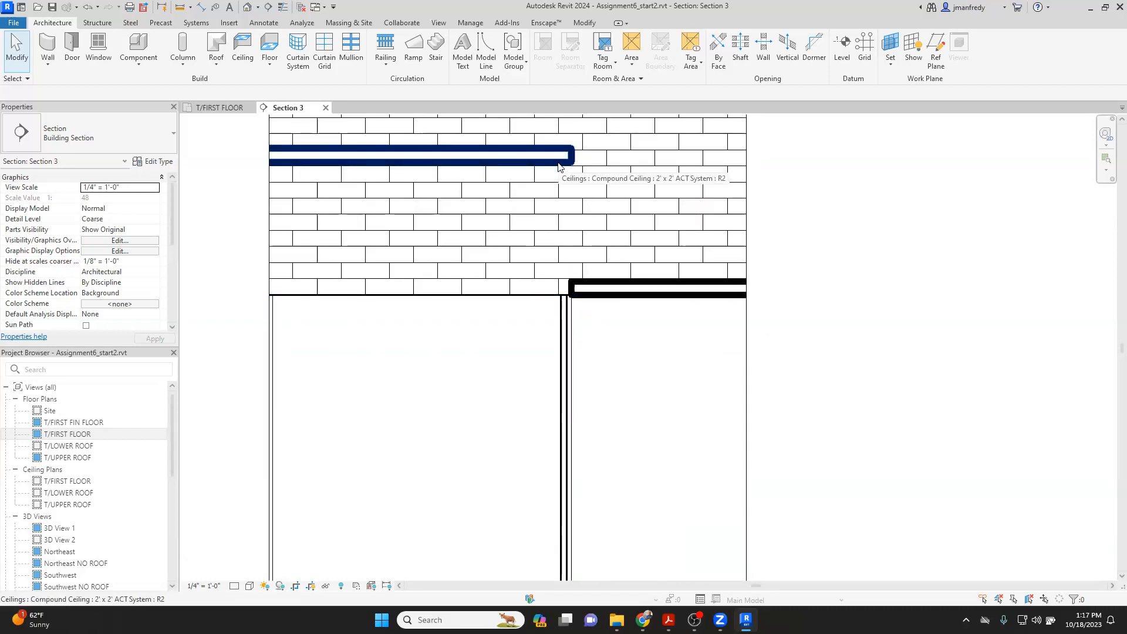
{"action": "scroll", "coordinate": [558, 167], "scroll_direction": "down", "scroll_amount": 4}
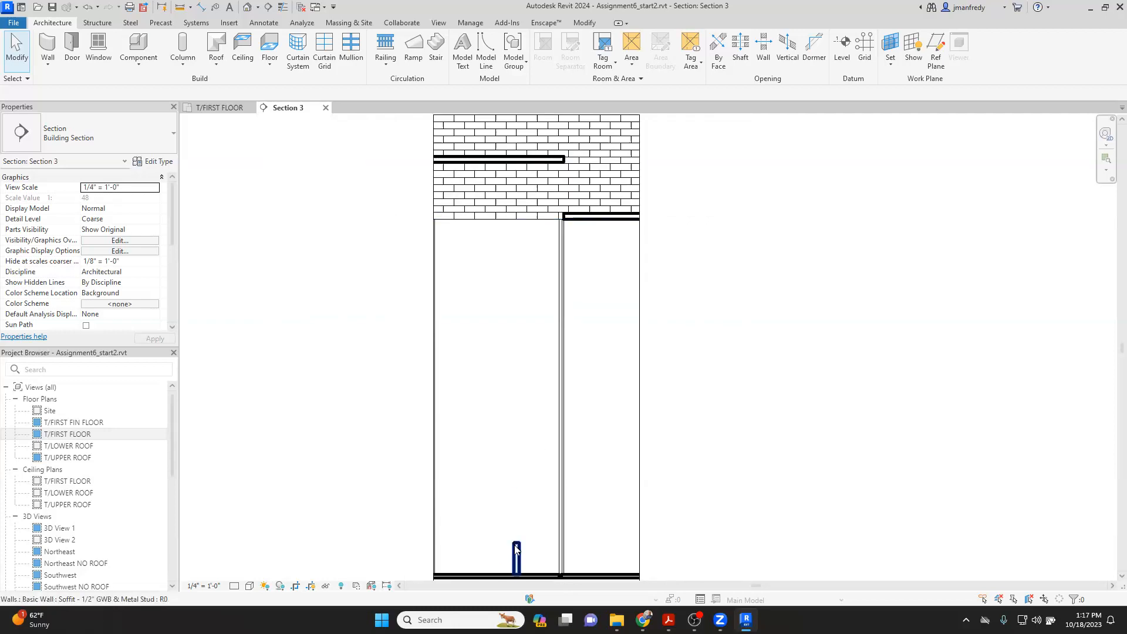
{"action": "left_click", "coordinate": [516, 550]}
{"action": "left_click_drag", "start_coordinate": [516, 543], "coordinate": [515, 174]}
{"action": "scroll", "coordinate": [518, 172], "scroll_direction": "up", "scroll_amount": 2}
{"action": "left_click", "coordinate": [552, 276]}
{"action": "key", "text": "a"}
{"action": "key", "text": "l"}
{"action": "left_click", "coordinate": [530, 157]}
{"action": "left_click", "coordinate": [515, 175]}
{"action": "scroll", "coordinate": [548, 352], "scroll_direction": "down", "scroll_amount": 3}
{"action": "key", "text": "Escape"}
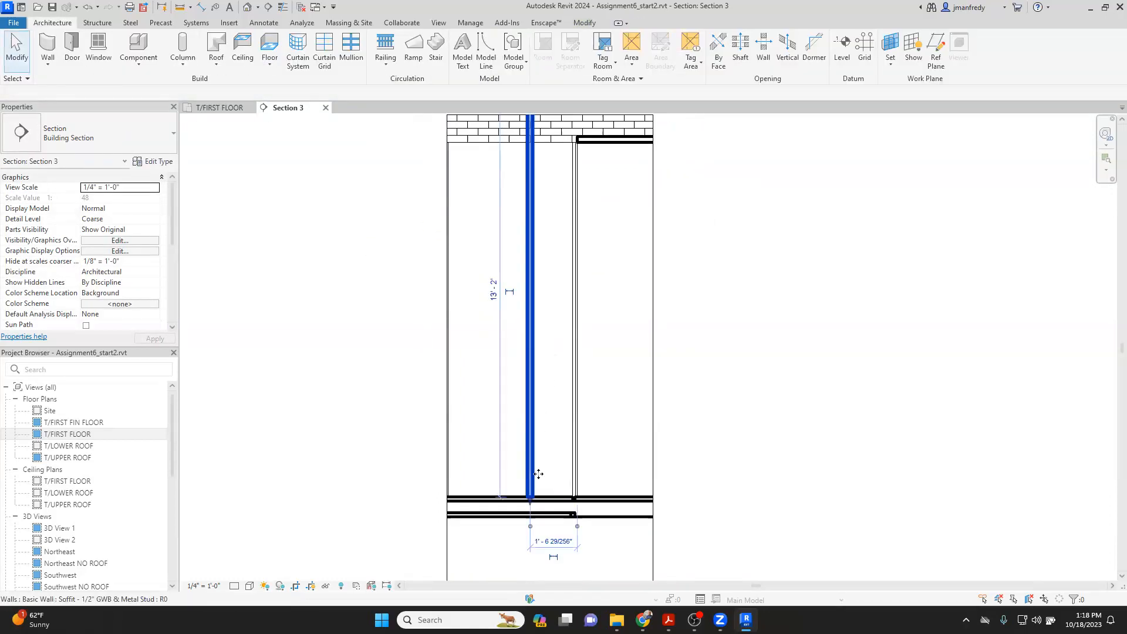
Step: Raise the soffit wall's base and align it with the underside of the lower ACT ceiling
{"action": "left_click_drag", "start_coordinate": [531, 501], "coordinate": [530, 163]}
{"action": "scroll", "coordinate": [540, 156], "scroll_direction": "up", "scroll_amount": 2}
{"action": "scroll", "coordinate": [540, 156], "scroll_direction": "up", "scroll_amount": 4}
{"action": "left_click", "coordinate": [567, 241]}
{"action": "key", "text": "l"}
{"action": "left_click", "coordinate": [578, 188]}
{"action": "left_click", "coordinate": [540, 253]}
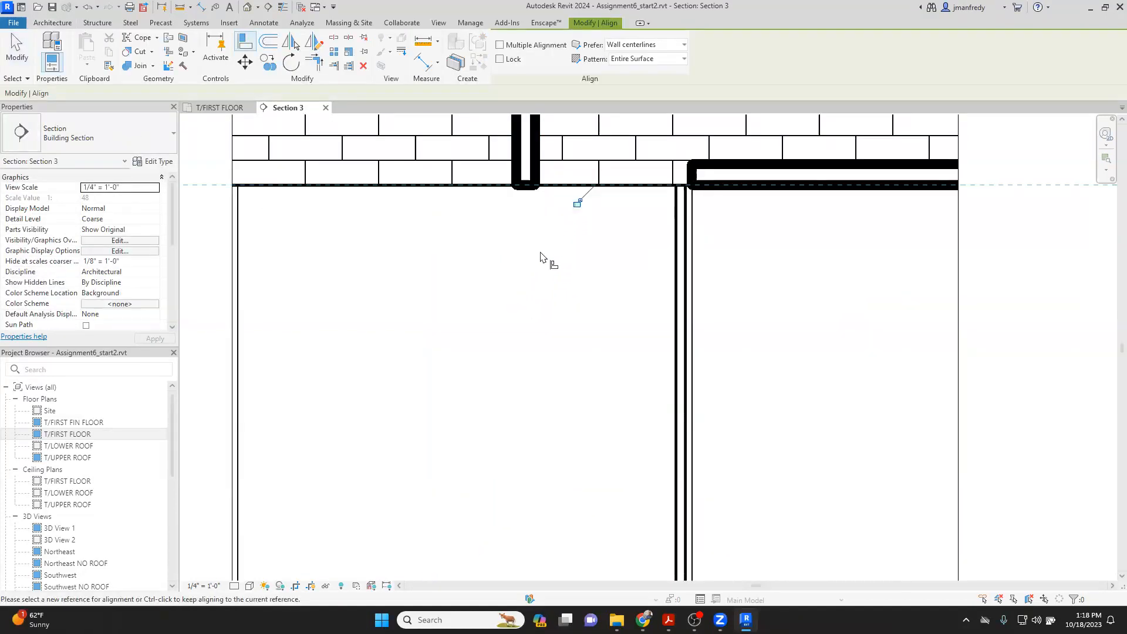
{"action": "key", "text": "Escape"}
{"action": "key", "text": "Escape"}
{"action": "scroll", "coordinate": [525, 320], "scroll_direction": "down", "scroll_amount": 1}
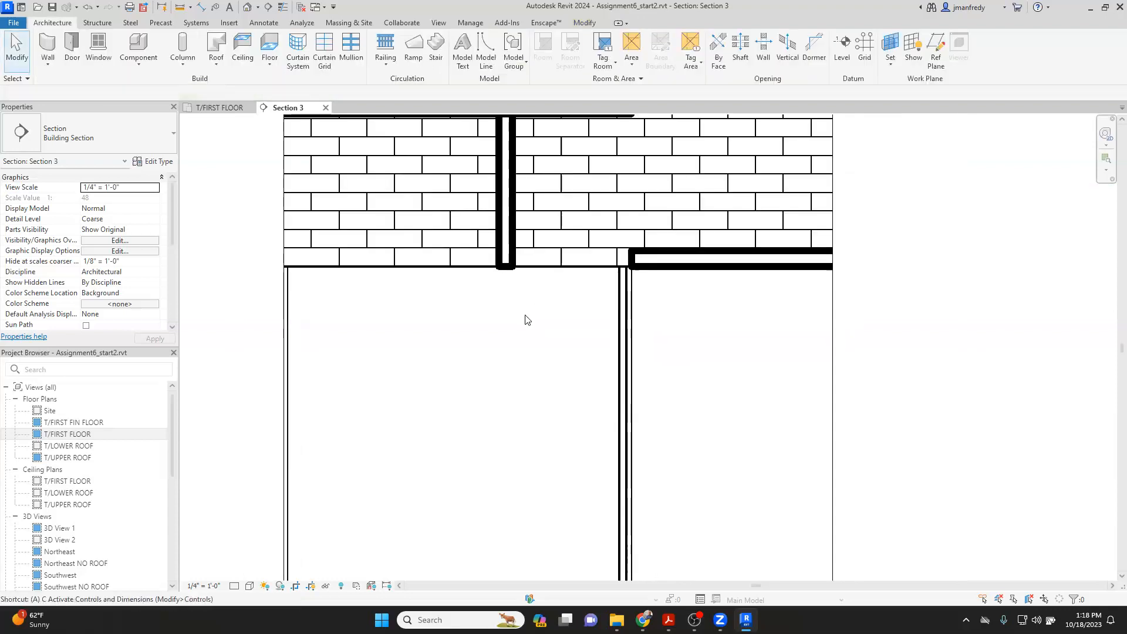
Step: Move the soffit wall horizontally from its lower corner to the end of the lower ceiling, above the glass partition
{"action": "key", "text": "l"}
{"action": "key", "text": "Escape"}
{"action": "key", "text": "Escape"}
{"action": "scroll", "coordinate": [512, 230], "scroll_direction": "up", "scroll_amount": 1}
{"action": "left_click", "coordinate": [513, 231]}
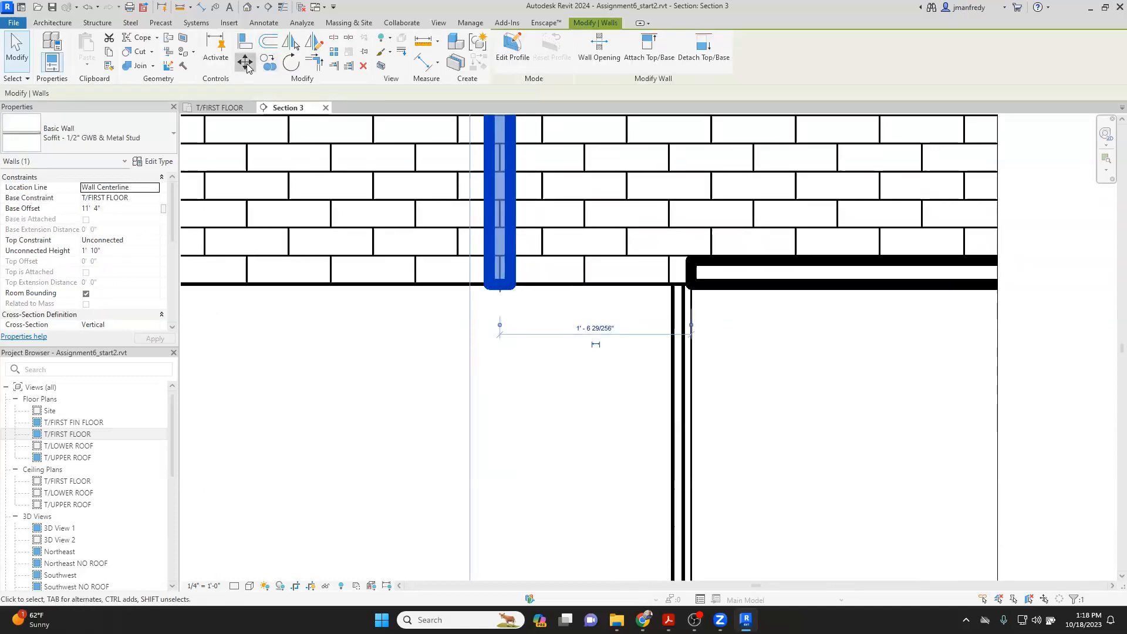
{"action": "left_click", "coordinate": [246, 63]}
{"action": "left_click", "coordinate": [512, 285]}
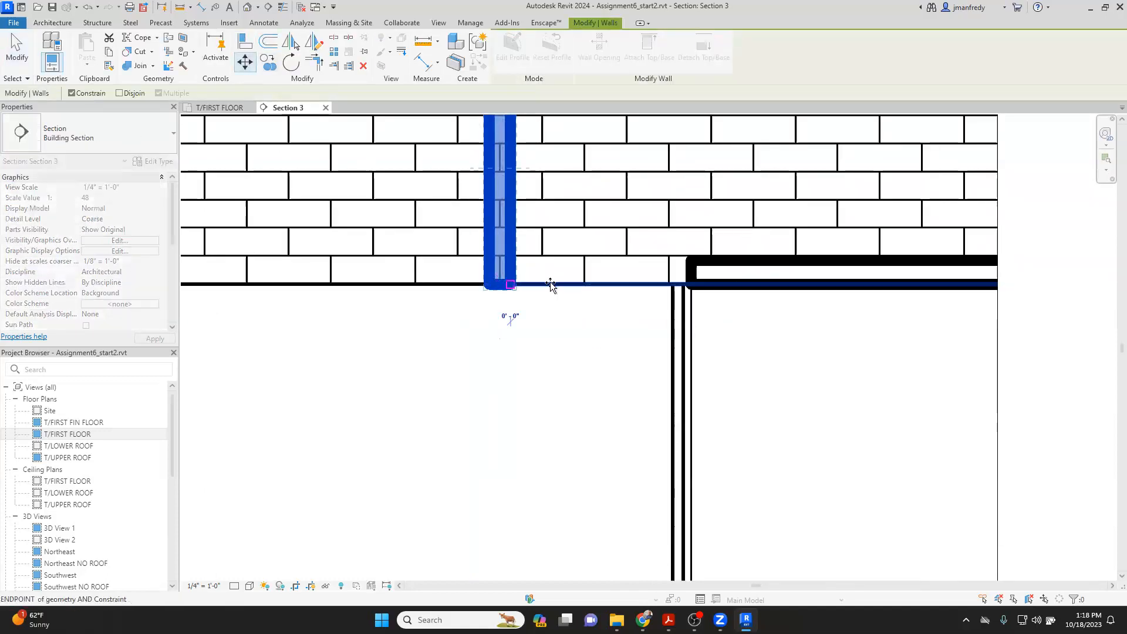
{"action": "left_click", "coordinate": [691, 283]}
{"action": "key", "text": "Escape"}
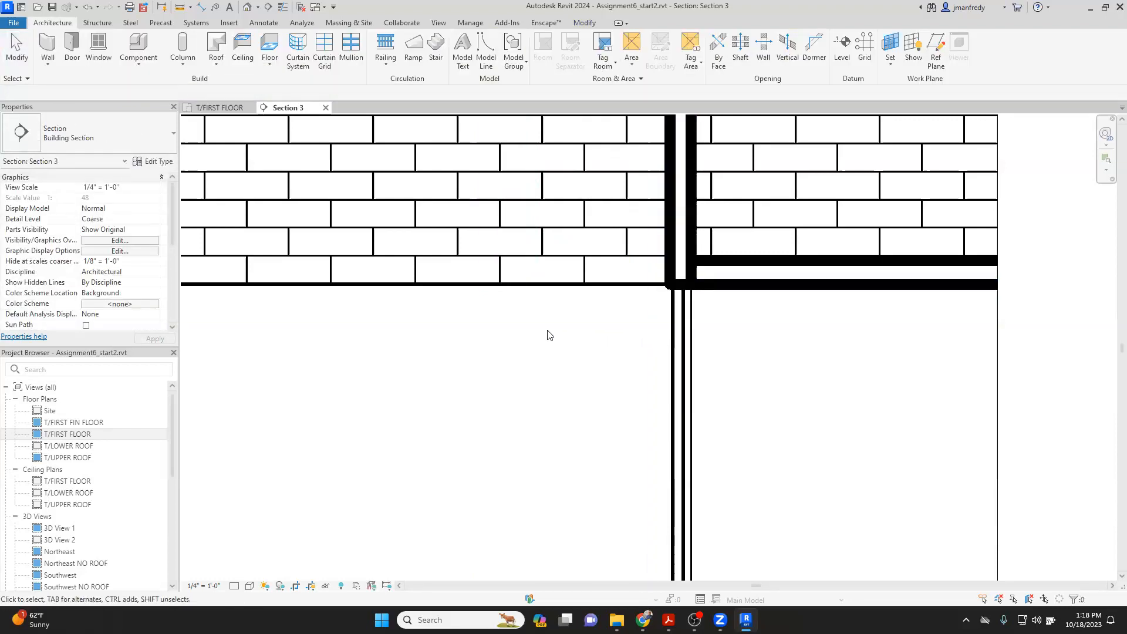
Step: Examine in the section how the soffit wall meets the higher and lower ceilings
{"action": "scroll", "coordinate": [545, 332], "scroll_direction": "down", "scroll_amount": 2}
{"action": "scroll", "coordinate": [548, 334], "scroll_direction": "down", "scroll_amount": 2}
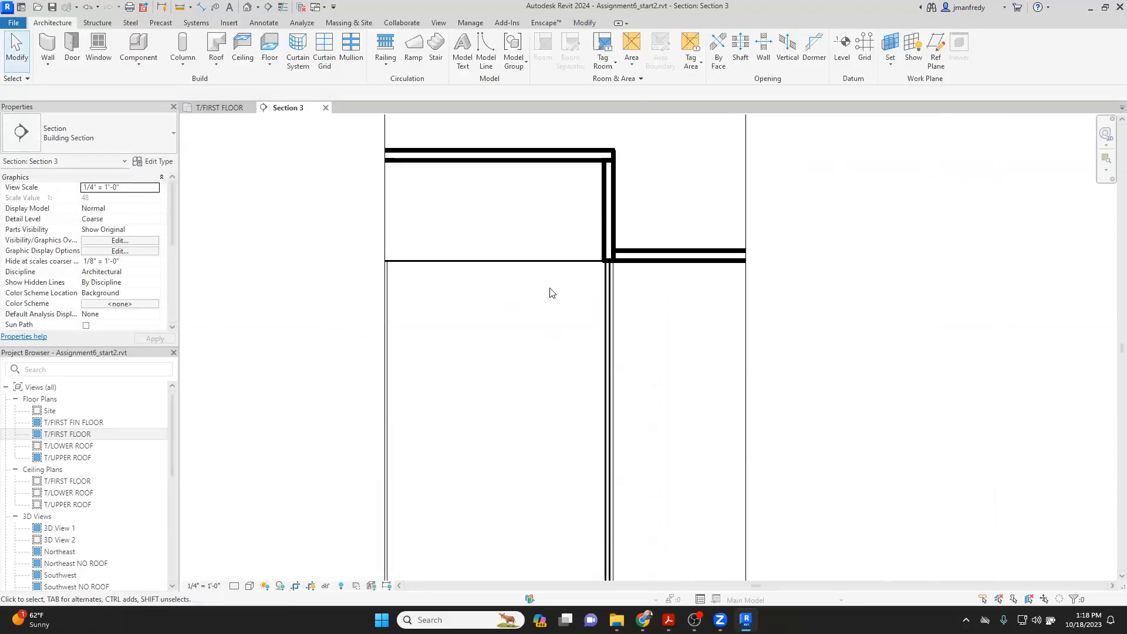
{"action": "scroll", "coordinate": [541, 317], "scroll_direction": "down", "scroll_amount": 1}
{"action": "scroll", "coordinate": [540, 317], "scroll_direction": "down", "scroll_amount": 1}
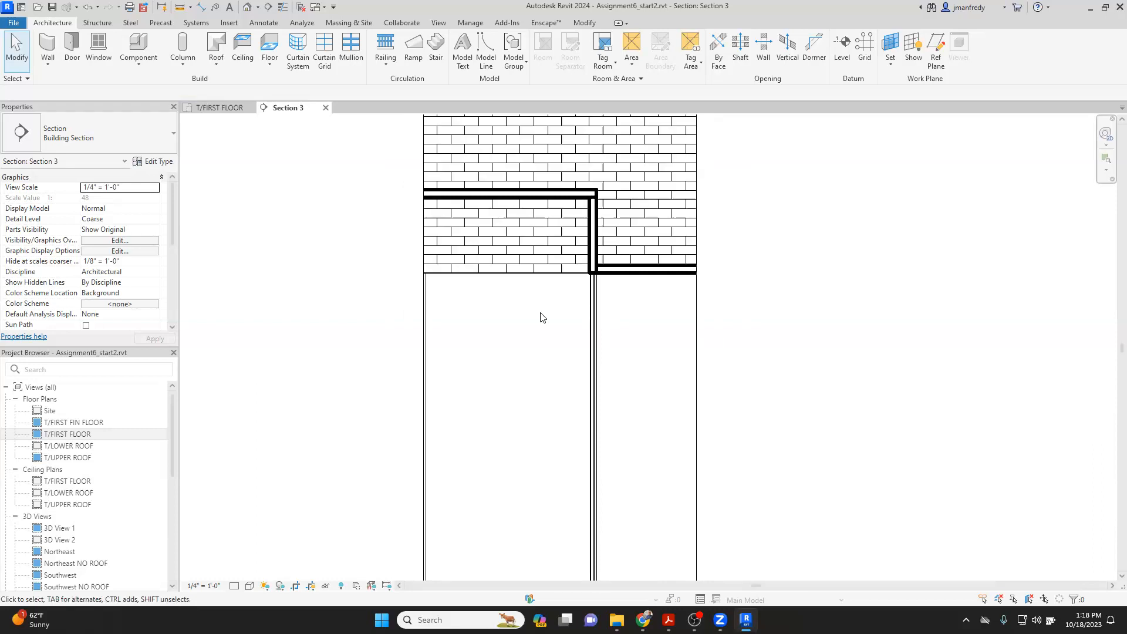
{"action": "scroll", "coordinate": [549, 296], "scroll_direction": "down", "scroll_amount": 1}
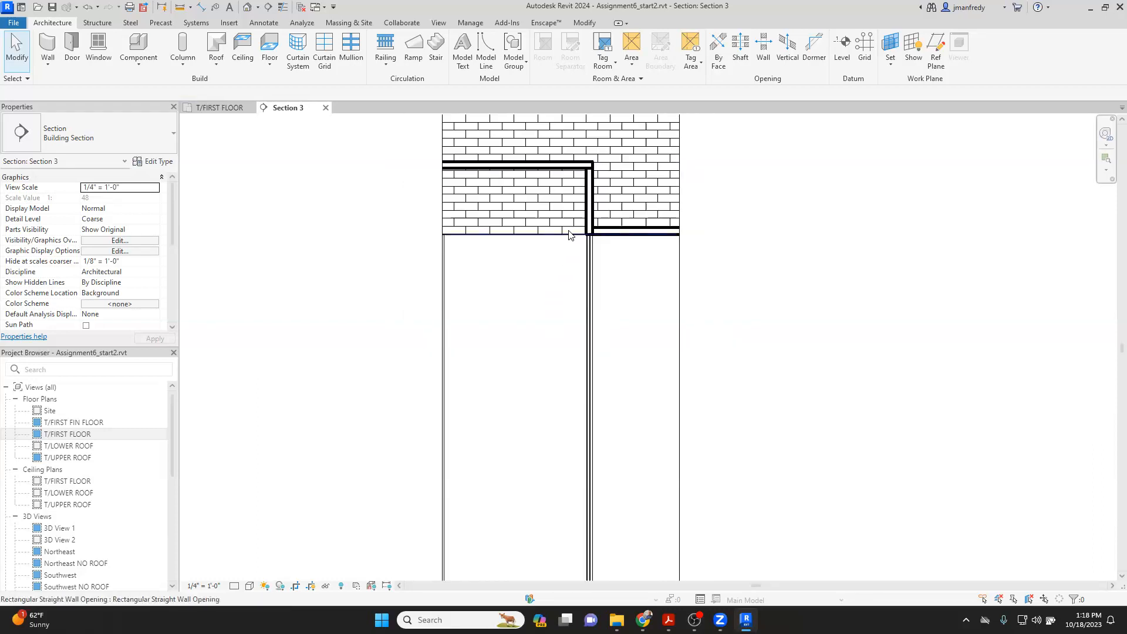
{"action": "scroll", "coordinate": [543, 264], "scroll_direction": "down", "scroll_amount": 2}
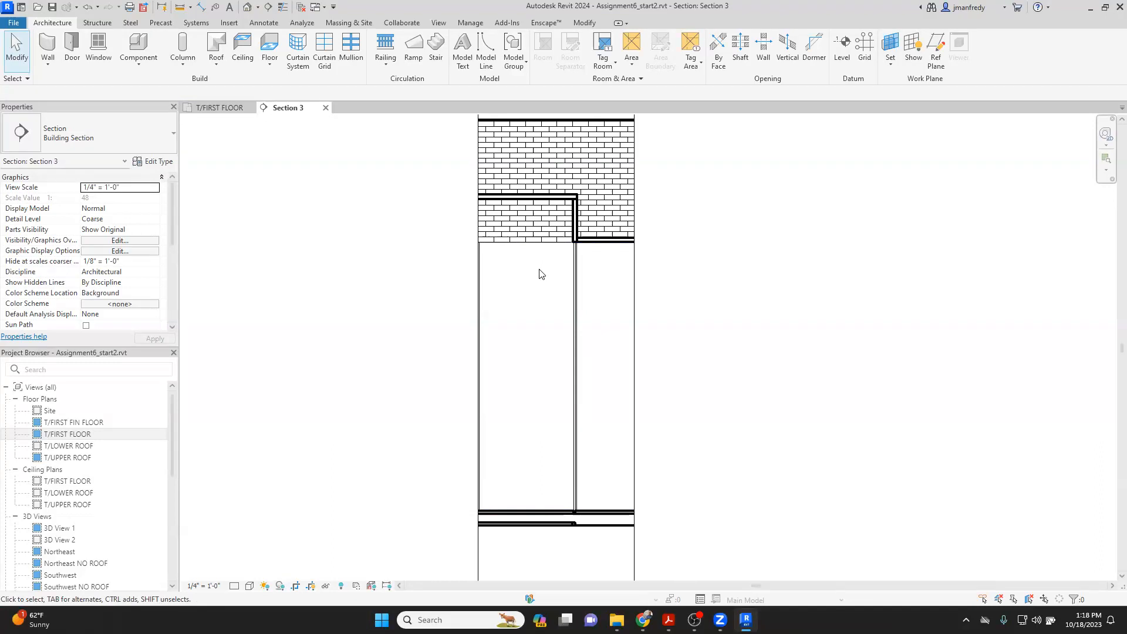
{"action": "middle_click_drag", "start_coordinate": [541, 292], "coordinate": [529, 293]}
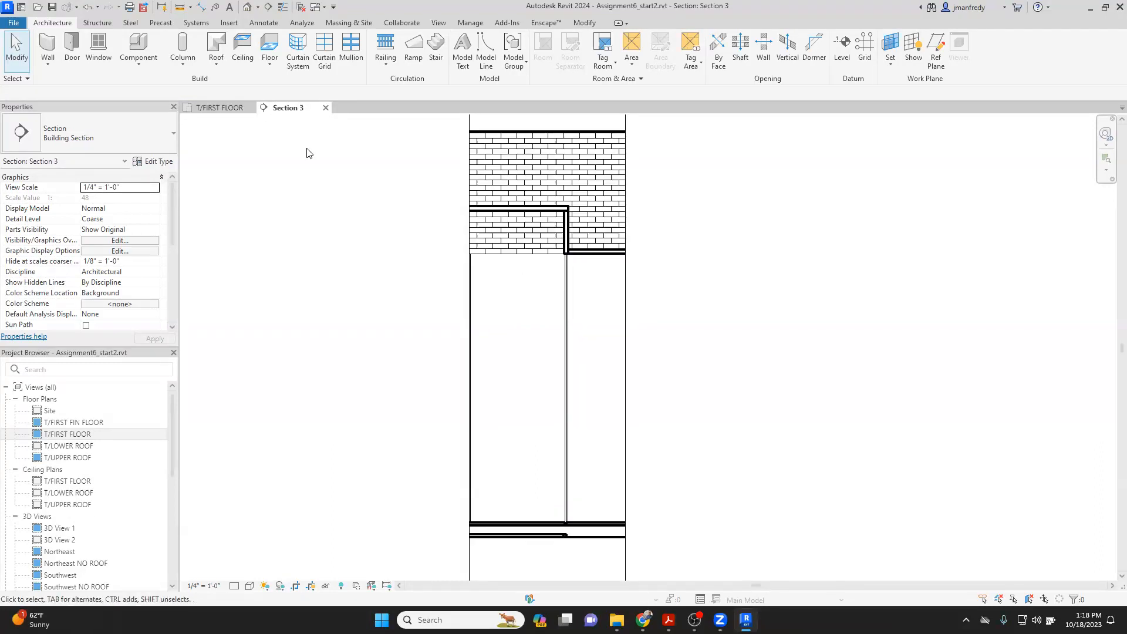
Step: Open the default 3D view and inspect the soffit wall and the higher ACT ceiling beside it
{"action": "left_click", "coordinate": [247, 8]}
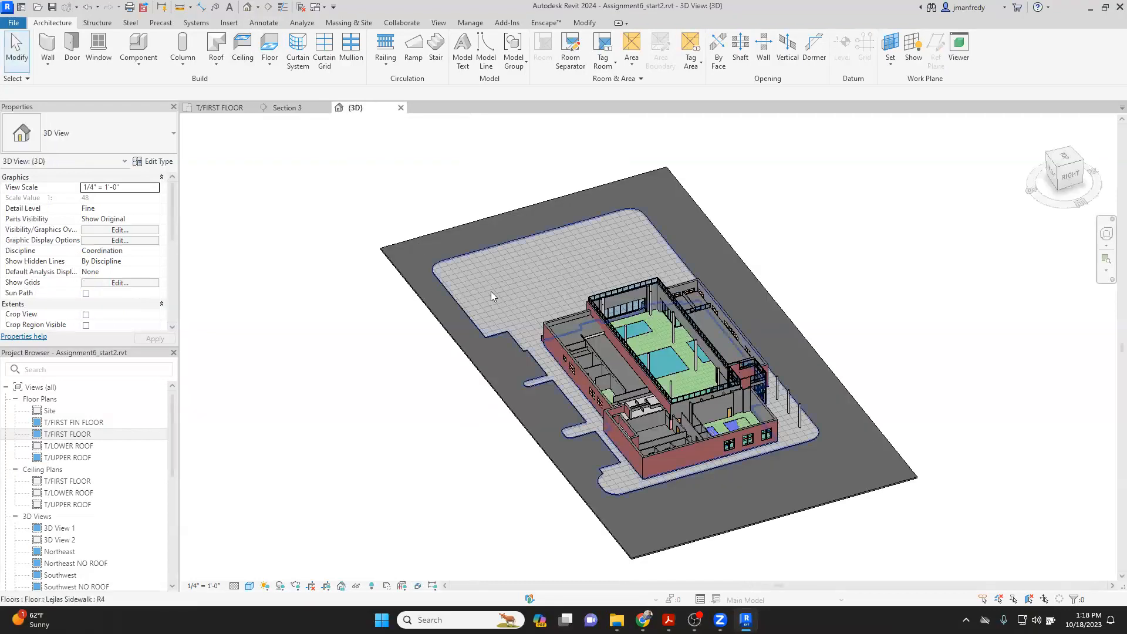
{"action": "scroll", "coordinate": [535, 345], "scroll_direction": "up", "scroll_amount": 10}
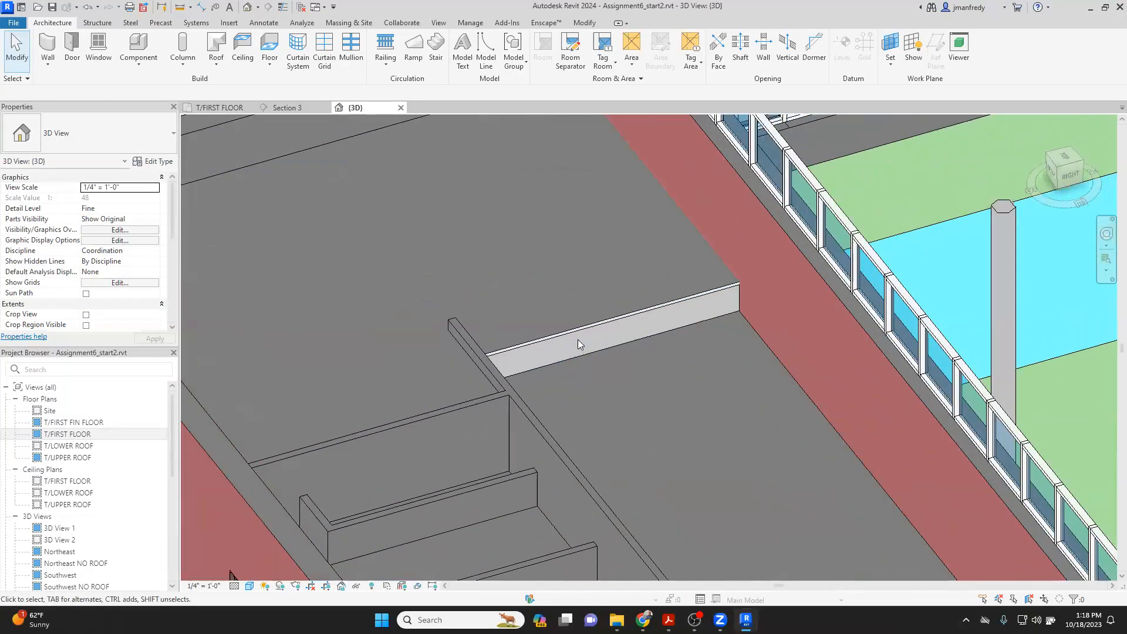
{"action": "left_click", "coordinate": [578, 337]}
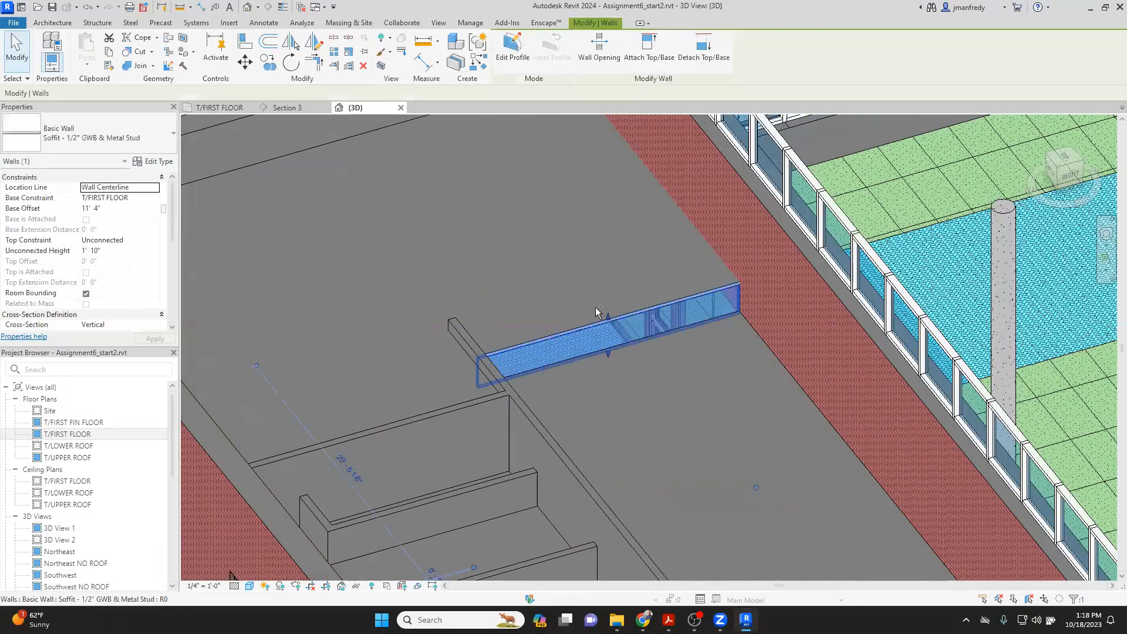
{"action": "left_click", "coordinate": [627, 279]}
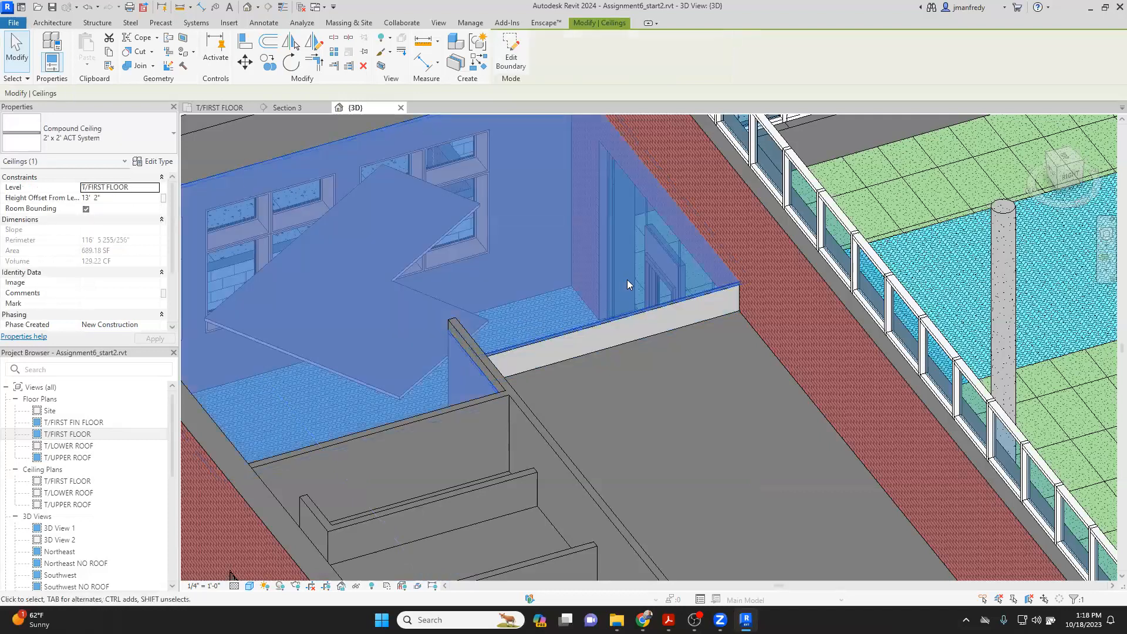
{"action": "scroll", "coordinate": [613, 276], "scroll_direction": "up", "scroll_amount": 2}
{"action": "scroll", "coordinate": [613, 276], "scroll_direction": "up", "scroll_amount": 3}
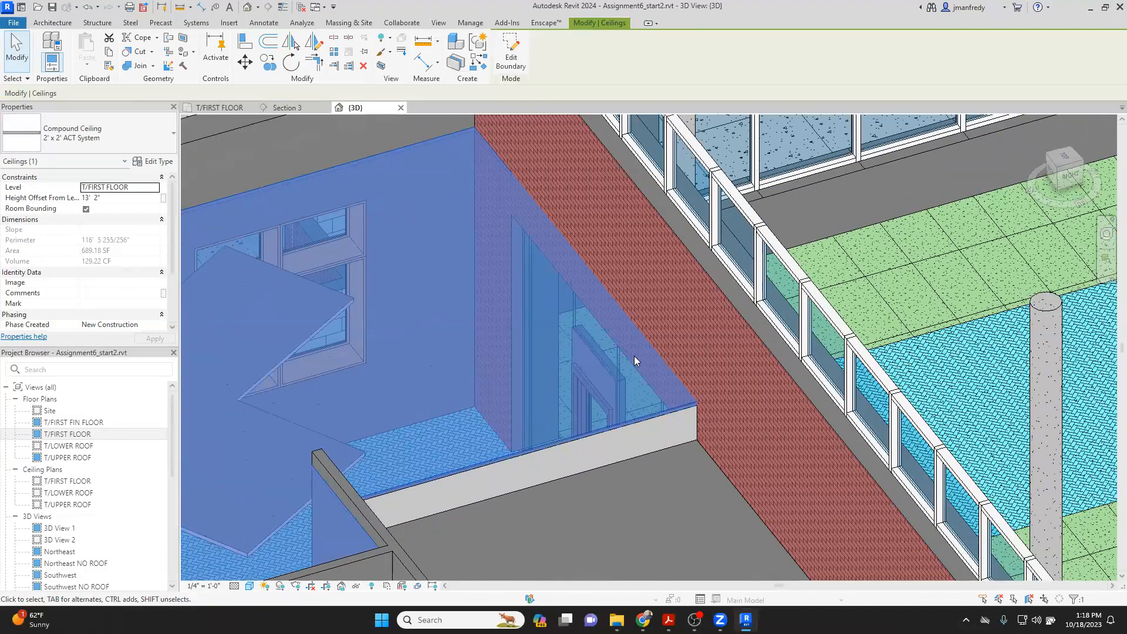
{"action": "key", "text": "Escape"}
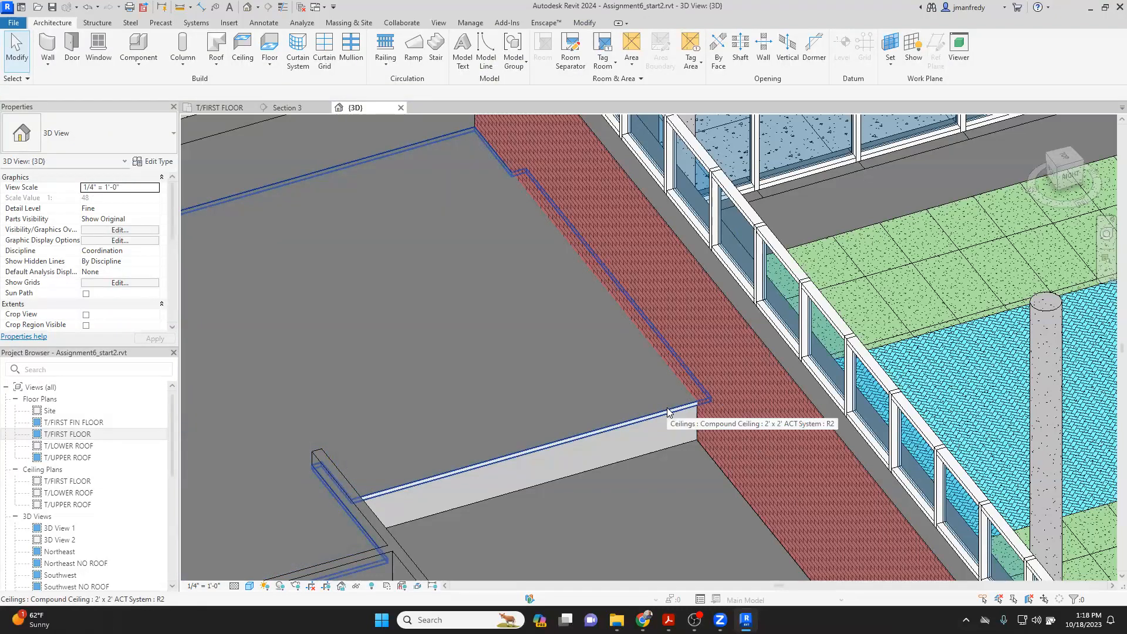
Step: Edit the higher ceiling's boundary and trim the short line at the brick-red wall to a corner with the soffit-side line
{"action": "left_click", "coordinate": [668, 413]}
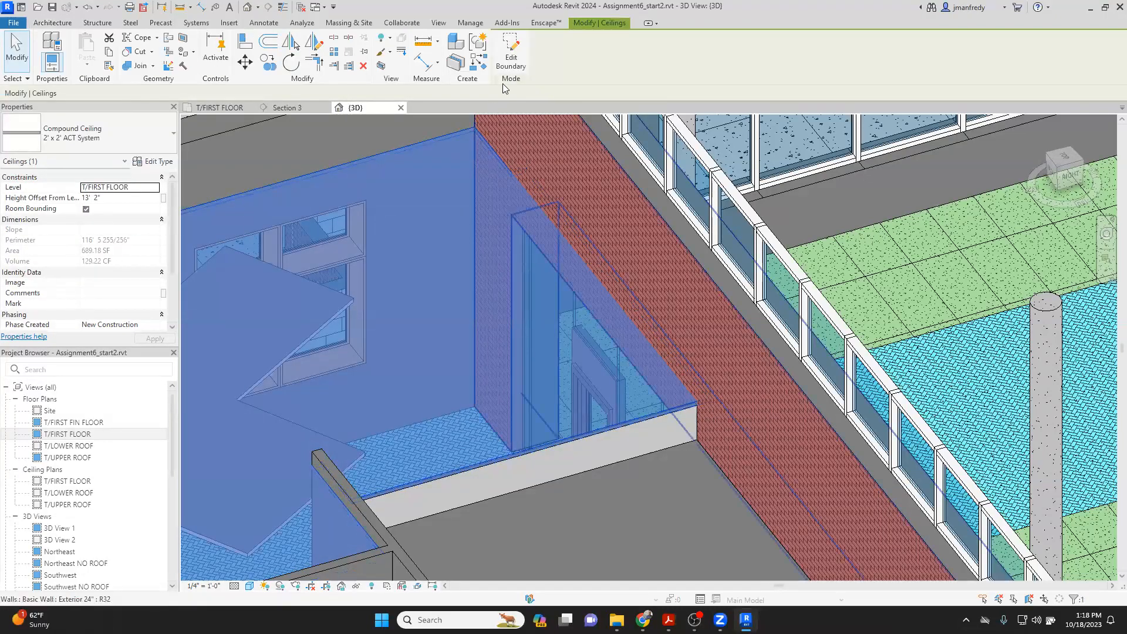
{"action": "scroll", "coordinate": [496, 210], "scroll_direction": "down", "scroll_amount": 3}
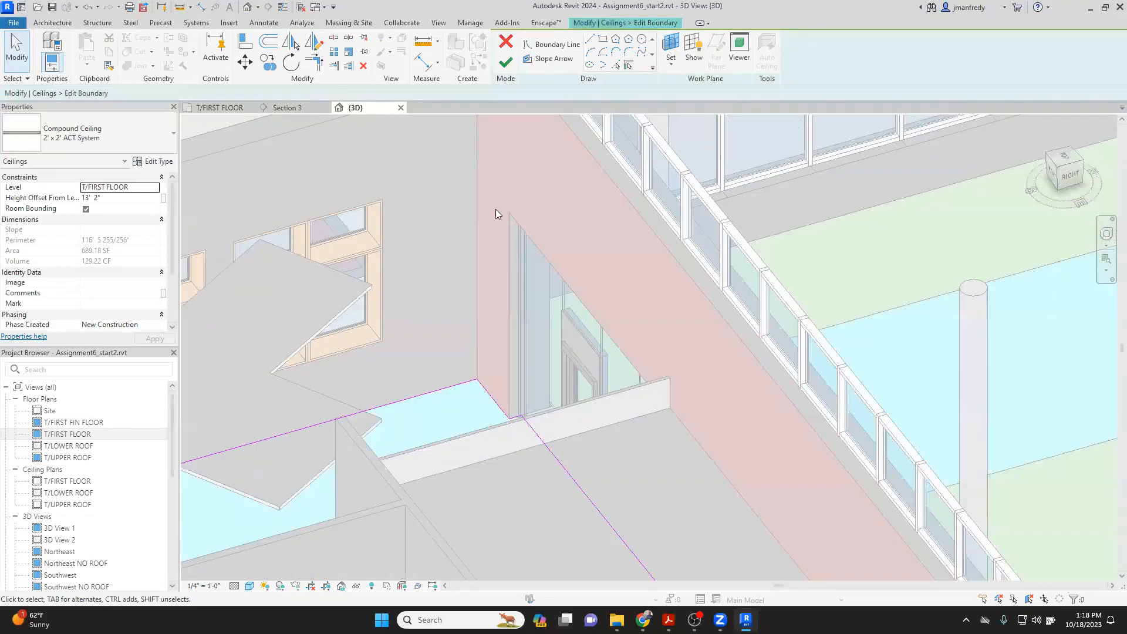
{"action": "scroll", "coordinate": [515, 350], "scroll_direction": "up", "scroll_amount": 5}
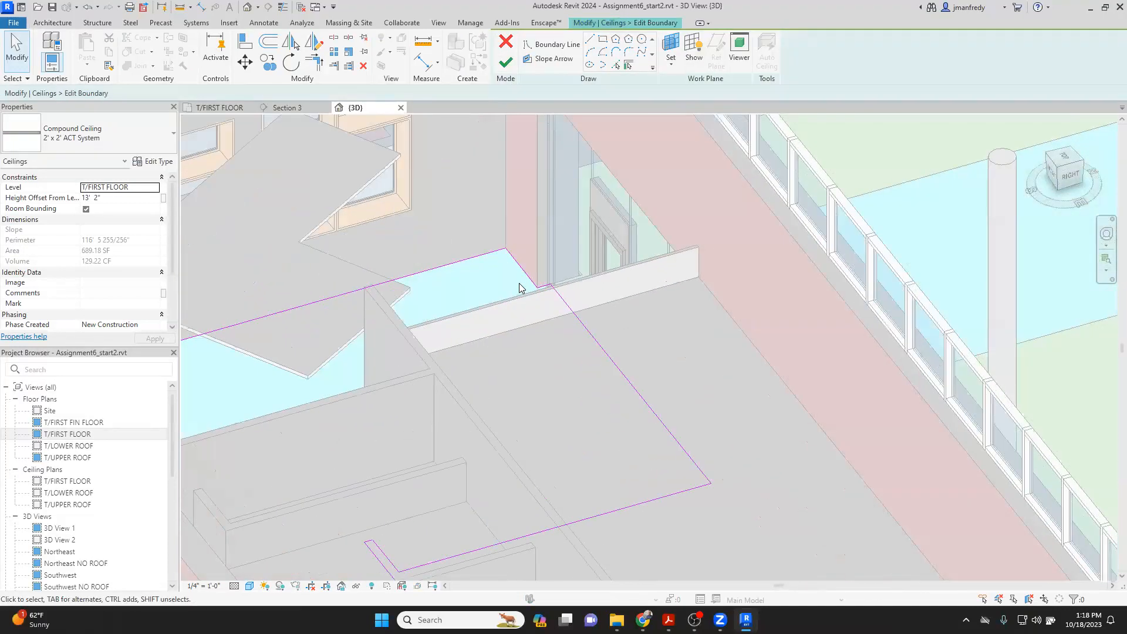
{"action": "scroll", "coordinate": [568, 295], "scroll_direction": "down", "scroll_amount": 3}
{"action": "key", "text": "t"}
{"action": "key", "text": "r"}
{"action": "left_click", "coordinate": [555, 284]}
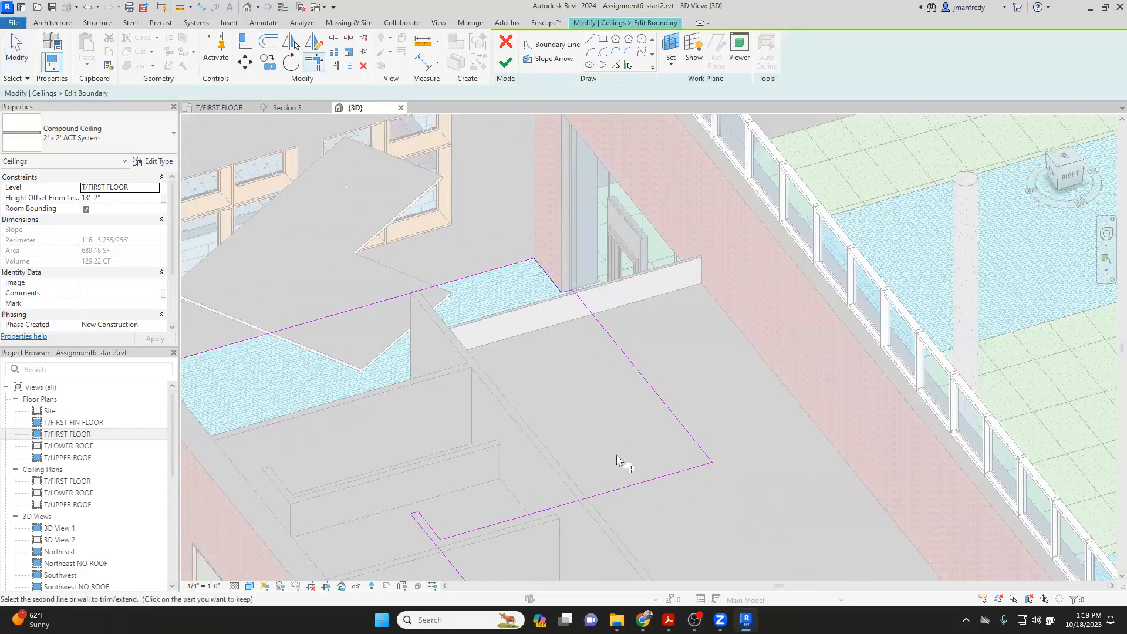
{"action": "left_click", "coordinate": [622, 487]}
{"action": "key", "text": "Escape"}
Step: Delete the leftover offset boundary line along the brick-red wall and finish the higher ceiling's boundary edit
{"action": "left_click", "coordinate": [607, 328]}
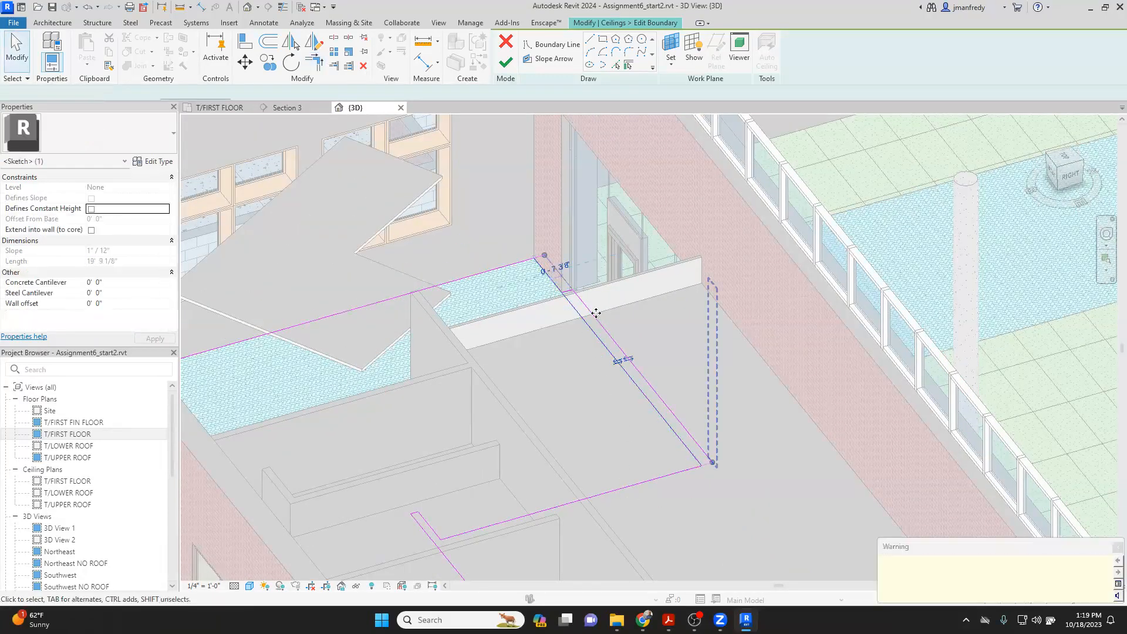
{"action": "key", "text": "ctrl+z"}
{"action": "left_click", "coordinate": [584, 307]}
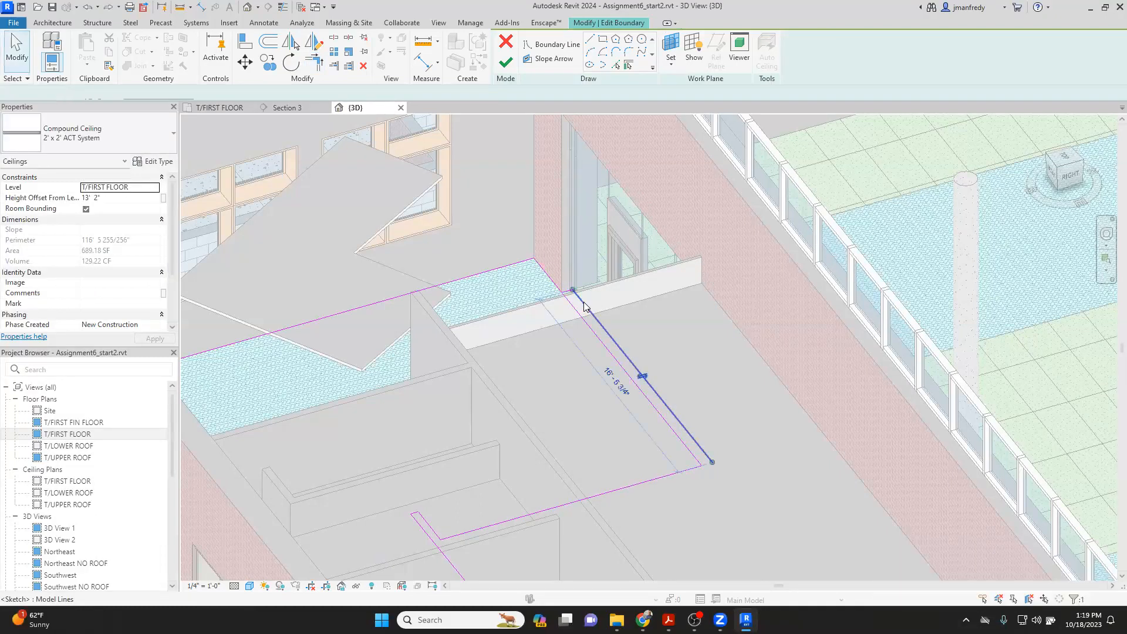
{"action": "key", "text": "Delete"}
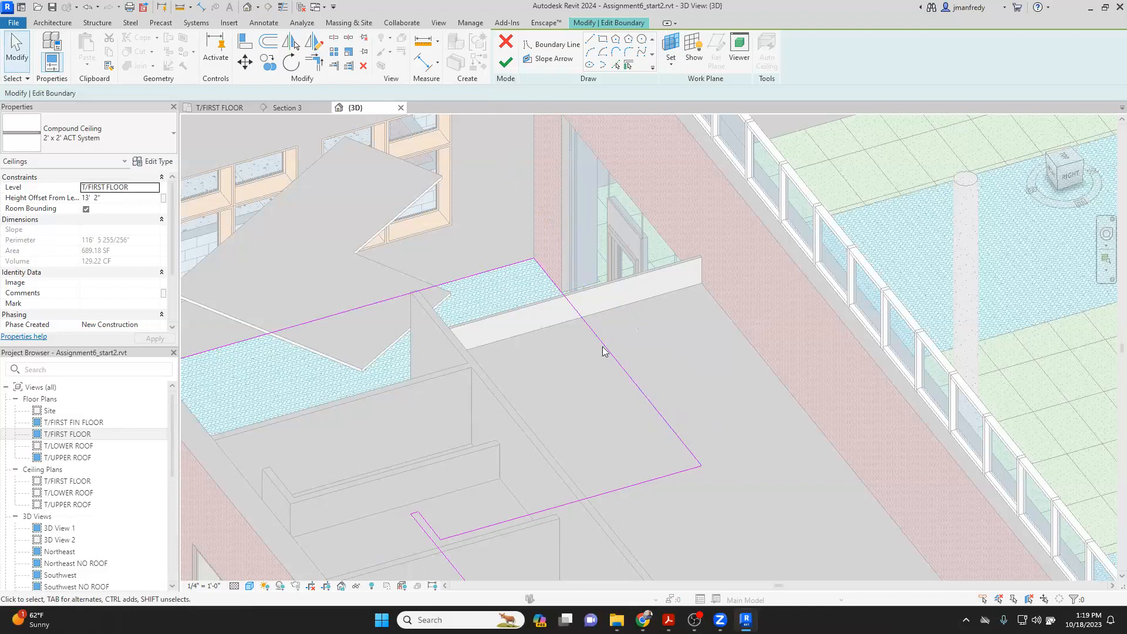
{"action": "left_click", "coordinate": [505, 62]}
{"action": "scroll", "coordinate": [556, 176], "scroll_direction": "up", "scroll_amount": 3}
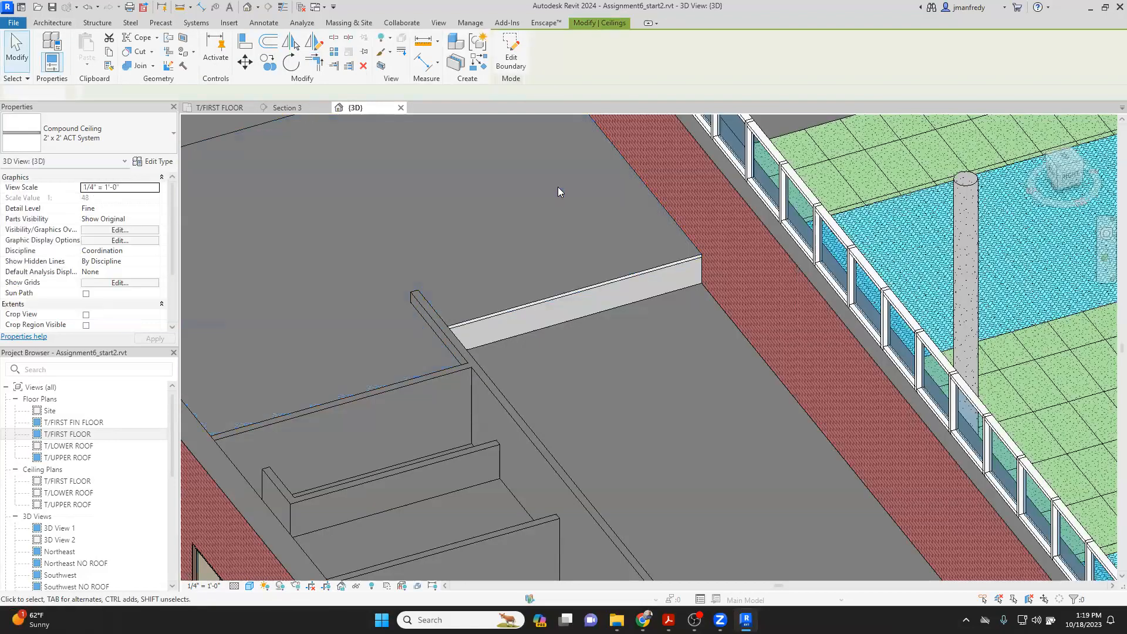
{"action": "left_click", "coordinate": [565, 176]}
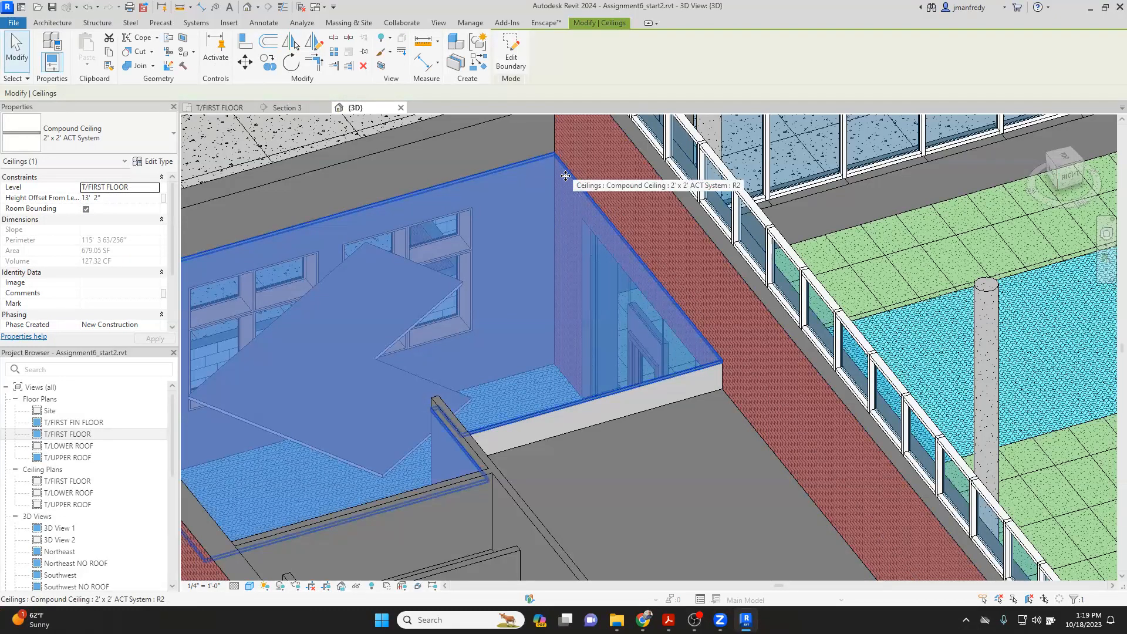
{"action": "key", "text": "Escape"}
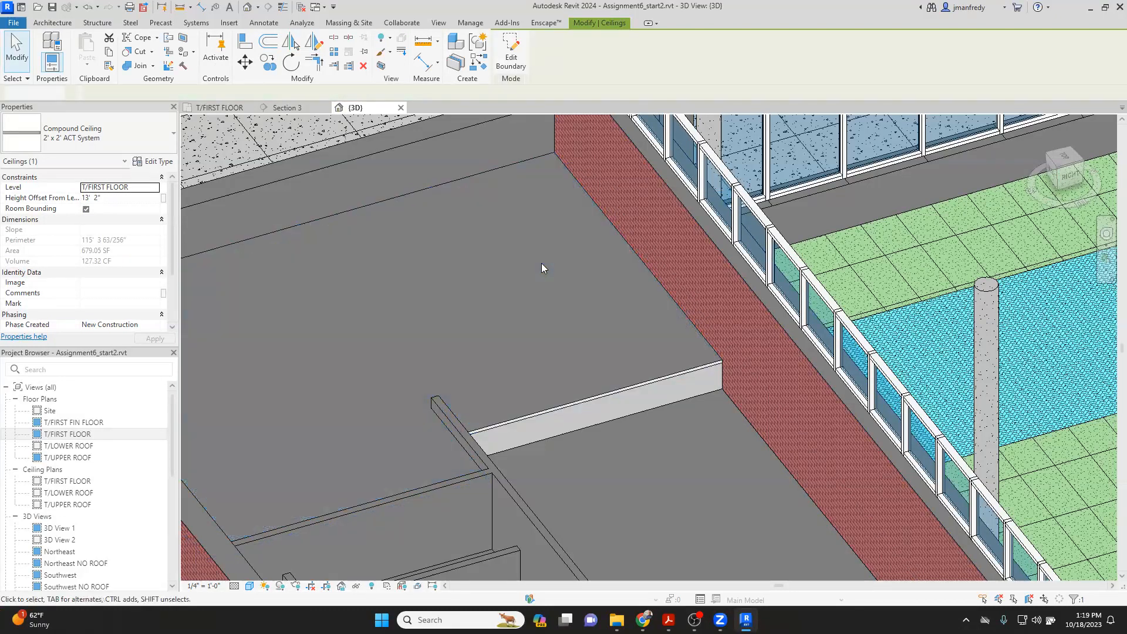
Step: Raise the 2' x 2' ACT ceiling of the corner room behind the glazed partition level with the partition's top
{"action": "scroll", "coordinate": [541, 264], "scroll_direction": "down", "scroll_amount": 4}
{"action": "middle_click_drag", "start_coordinate": [542, 263], "coordinate": [478, 330], "text": "shift"}
{"action": "scroll", "coordinate": [478, 329], "scroll_direction": "down", "scroll_amount": 2}
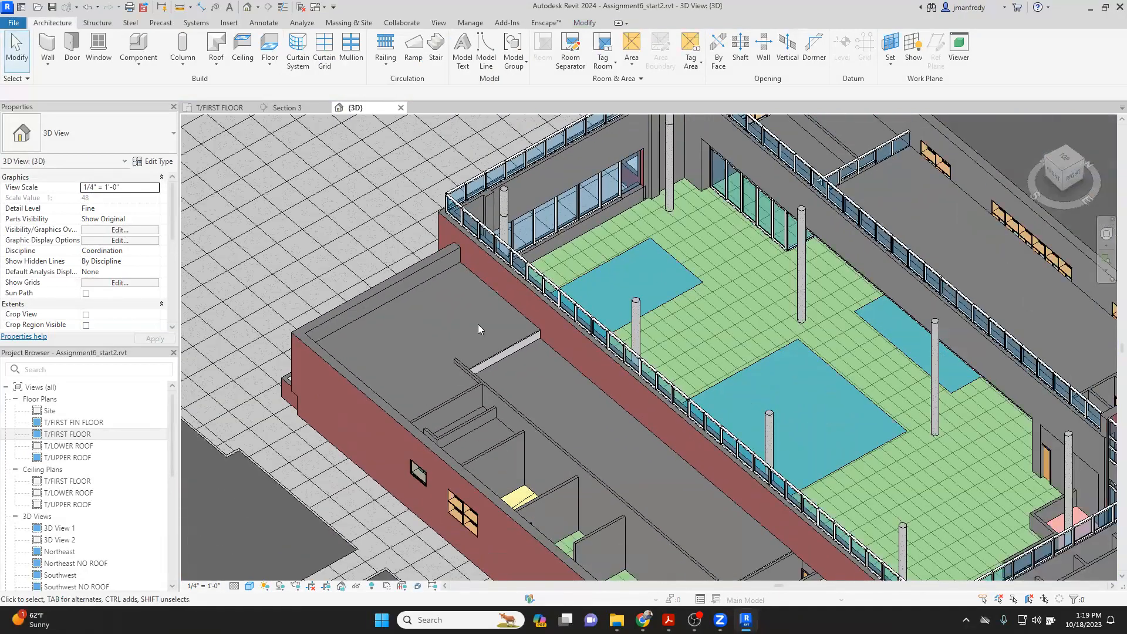
{"action": "middle_click_drag", "start_coordinate": [671, 252], "coordinate": [820, 253], "text": "shift"}
{"action": "scroll", "coordinate": [822, 251], "scroll_direction": "up", "scroll_amount": 5}
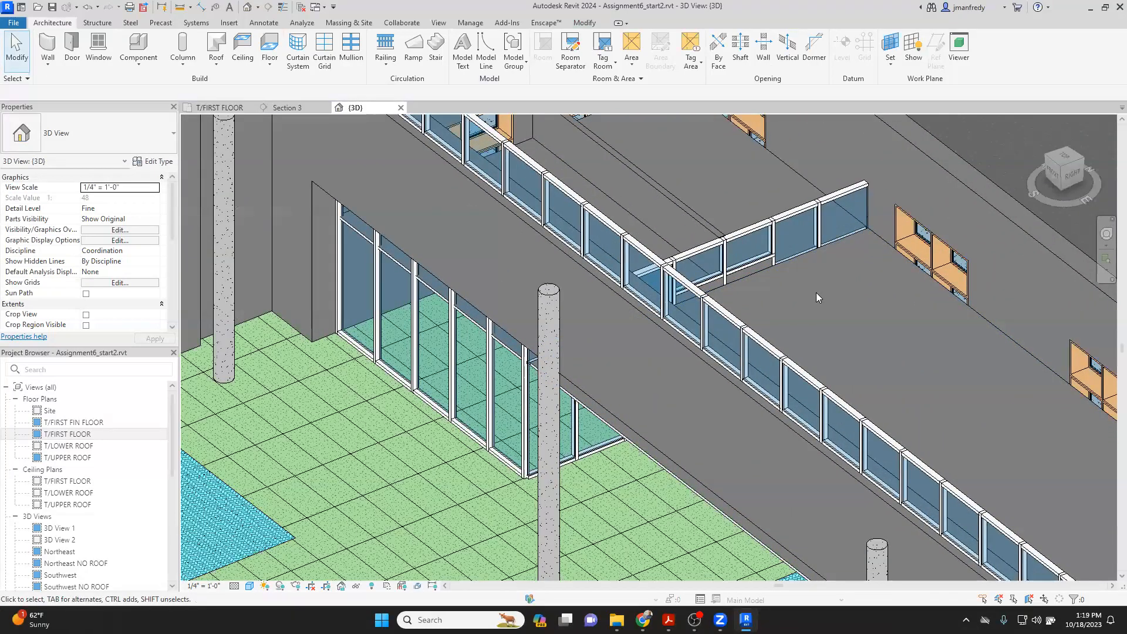
{"action": "scroll", "coordinate": [816, 291], "scroll_direction": "down", "scroll_amount": 1}
{"action": "middle_click_drag", "start_coordinate": [816, 291], "coordinate": [747, 281]}
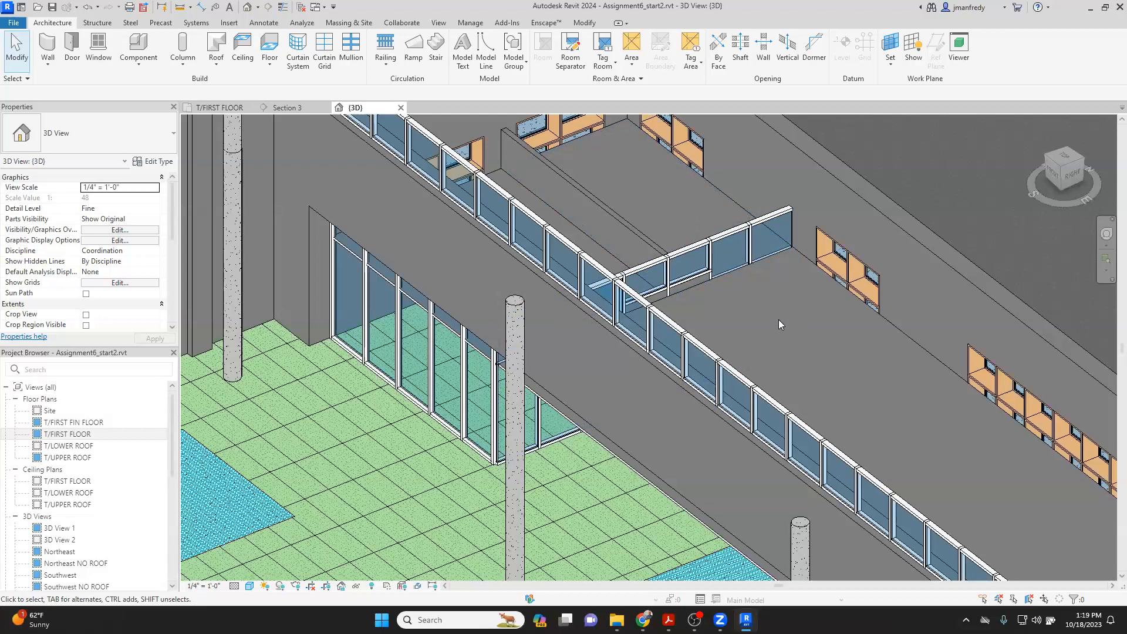
{"action": "middle_click_drag", "start_coordinate": [670, 223], "coordinate": [728, 242]}
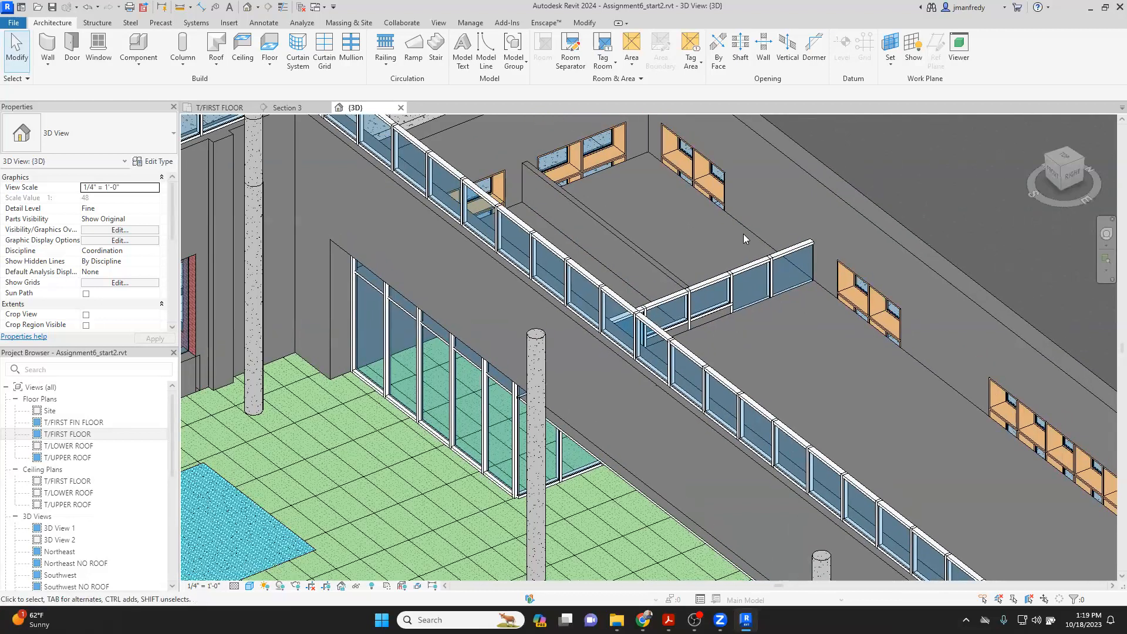
{"action": "left_click", "coordinate": [744, 233]}
{"action": "left_click", "coordinate": [117, 198]}
{"action": "type", "text": "11 4"}
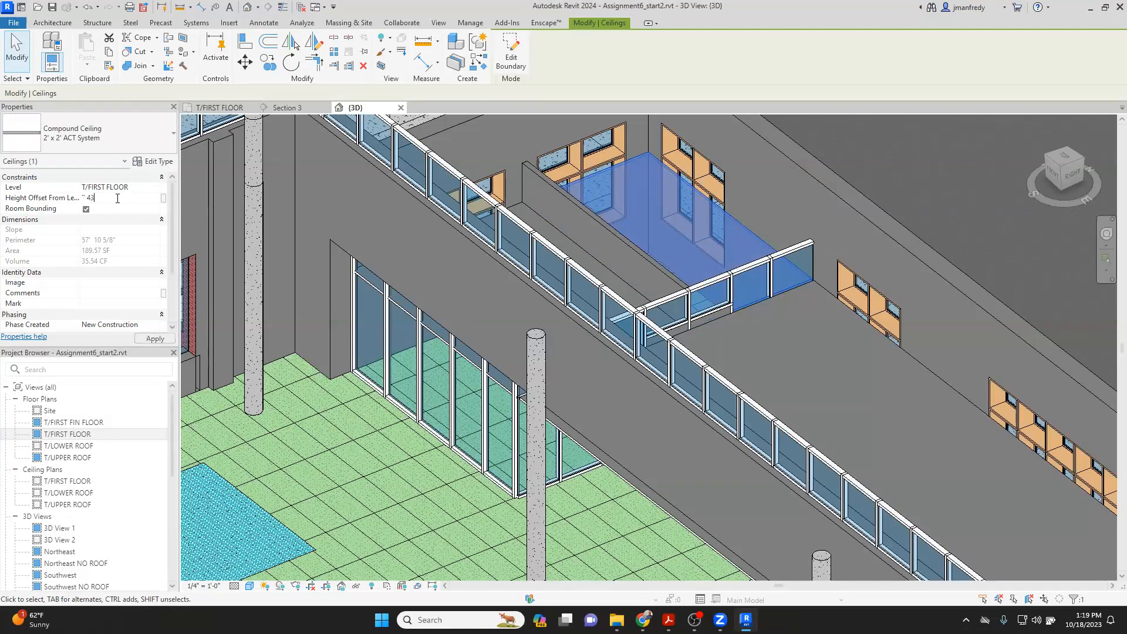
{"action": "left_click", "coordinate": [154, 338]}
{"action": "key", "text": "Escape"}
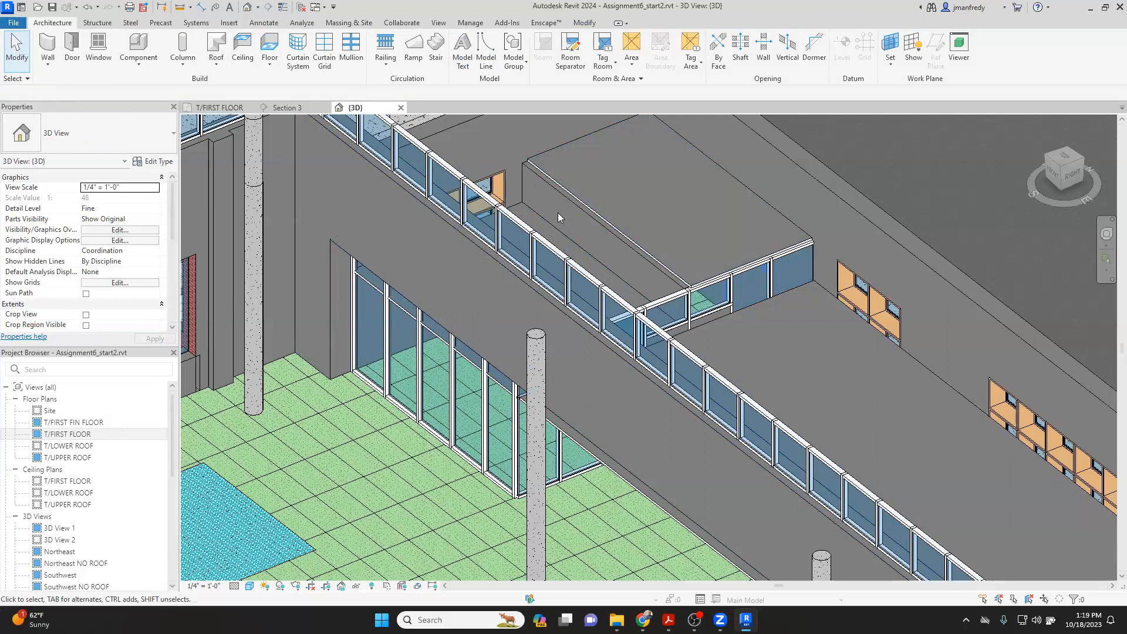
Step: Set the height offset of the narrow 2' x 2' ACT ceiling behind the sliding glazed wall to 11' 4"
{"action": "left_click", "coordinate": [528, 214]}
{"action": "left_click", "coordinate": [134, 198]}
{"action": "type", "text": "1"}
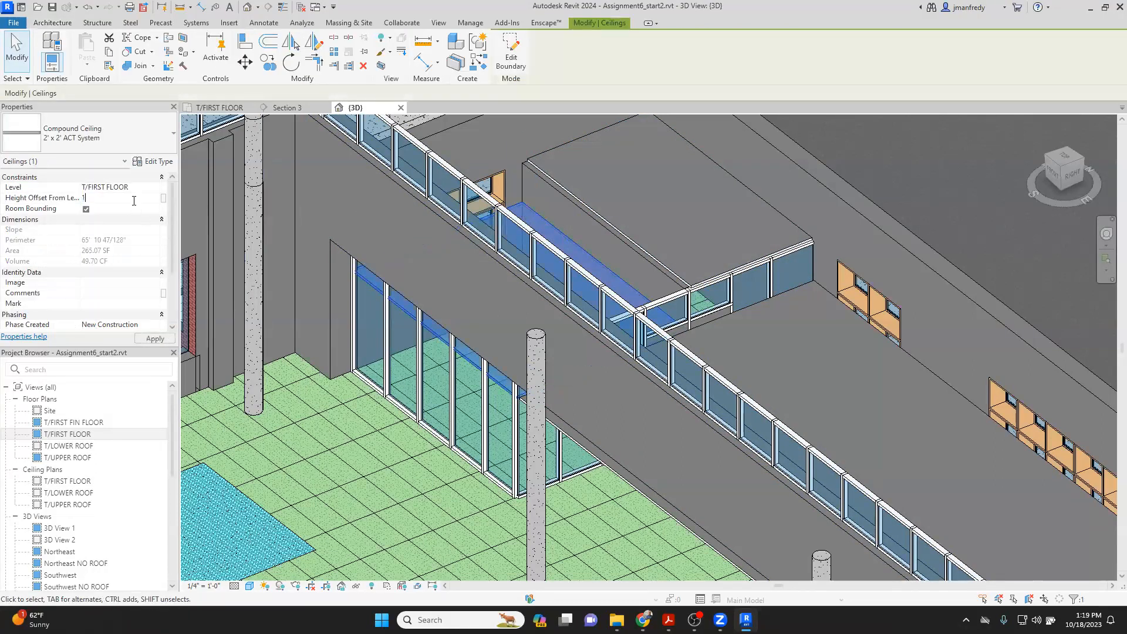
{"action": "type", "text": "1 4"}
{"action": "left_click", "coordinate": [156, 337]}
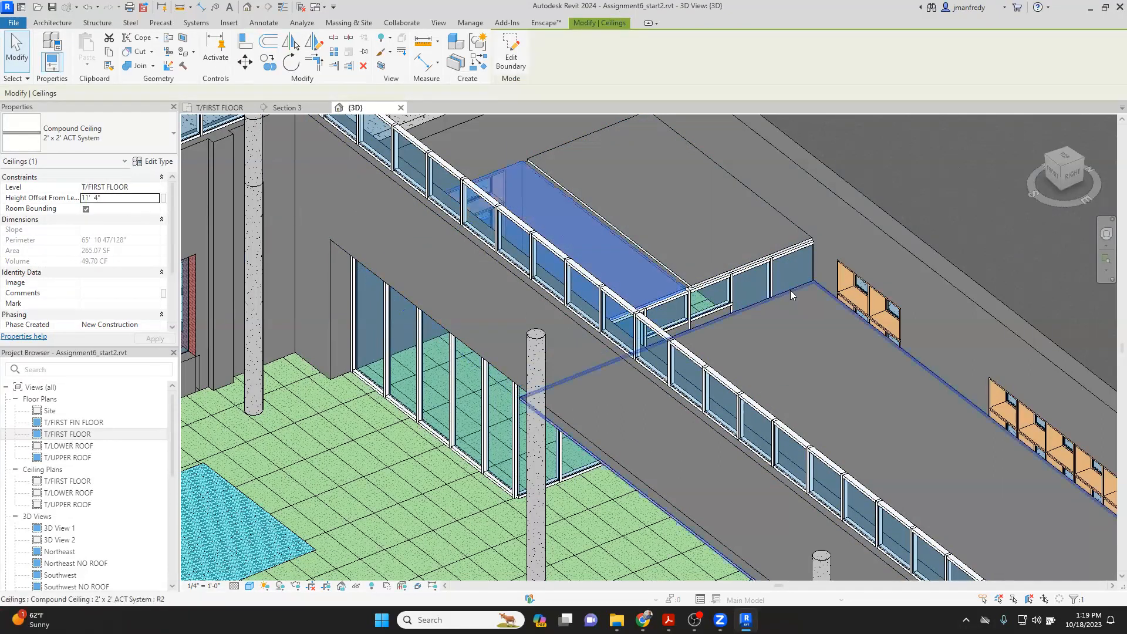
Step: Set the height offset of the large 2' x 2' ACT ceiling beyond the glazed partition to 11' 4"
{"action": "left_click", "coordinate": [790, 290]}
{"action": "left_click", "coordinate": [141, 198]}
{"action": "type", "text": "11'"}
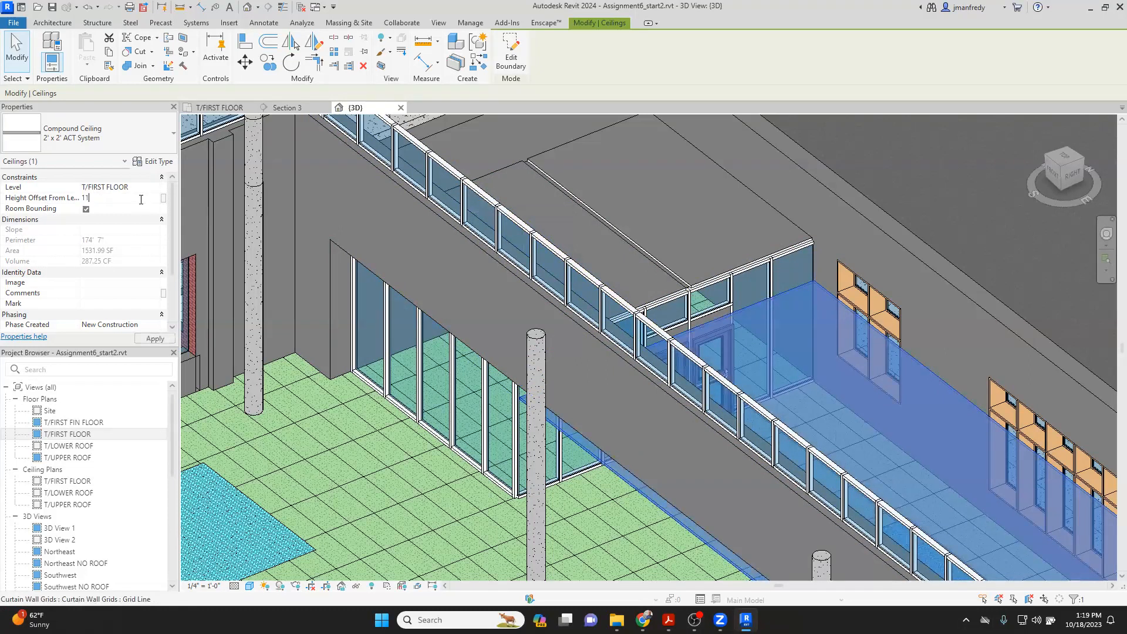
{"action": "type", "text": " 4"}
{"action": "left_click", "coordinate": [155, 338]}
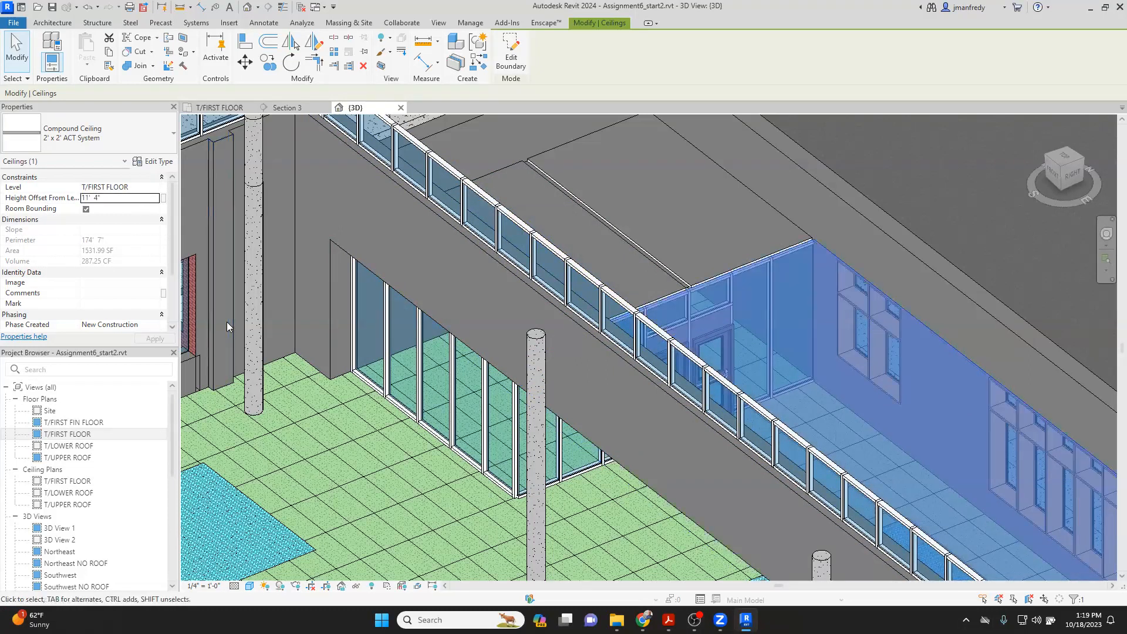
{"action": "key", "text": "Escape"}
Step: Open the T/FIRST FLOOR floor plan and delete the section marker crossing the corner room's glazed partition
{"action": "scroll", "coordinate": [343, 258], "scroll_direction": "down", "scroll_amount": 4}
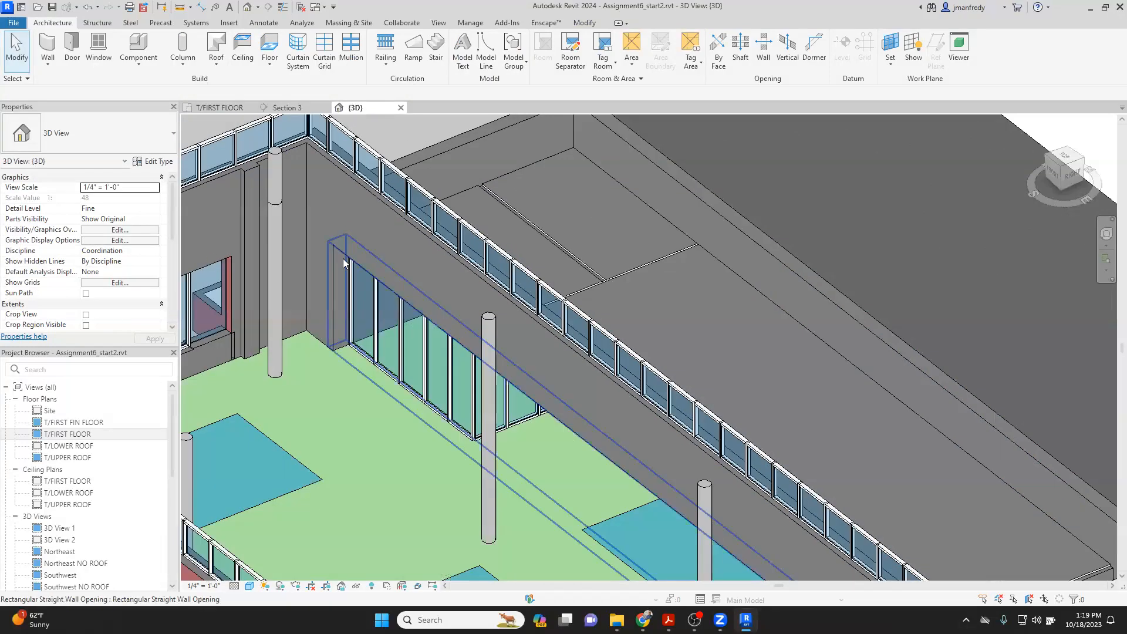
{"action": "middle_click_drag", "start_coordinate": [382, 295], "coordinate": [432, 314], "text": "shift"}
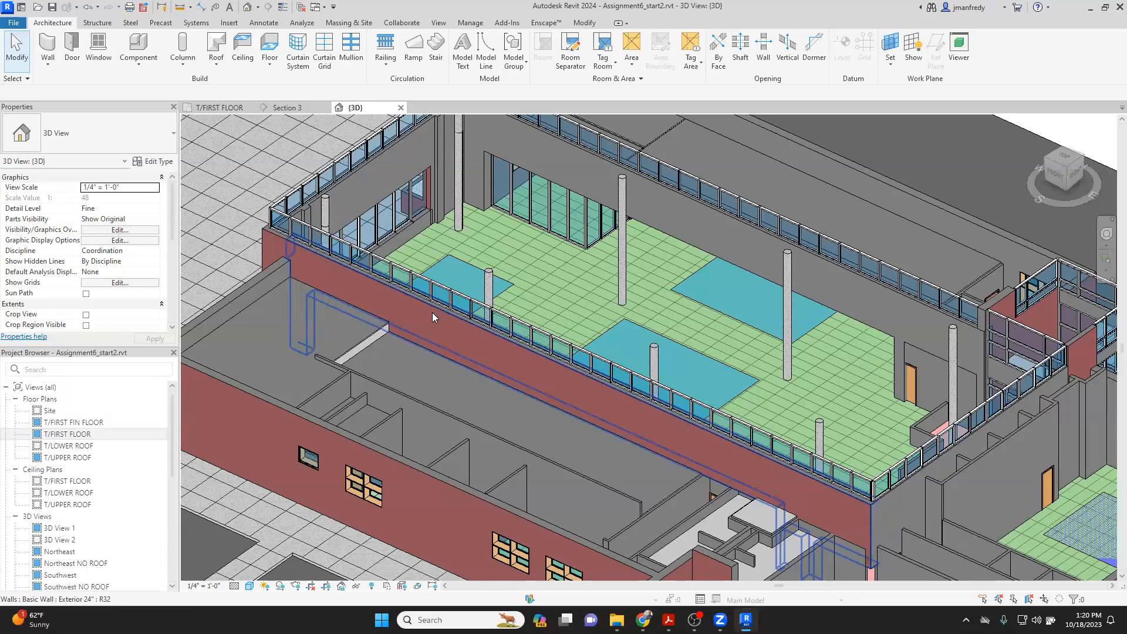
{"action": "double_click", "coordinate": [79, 435]}
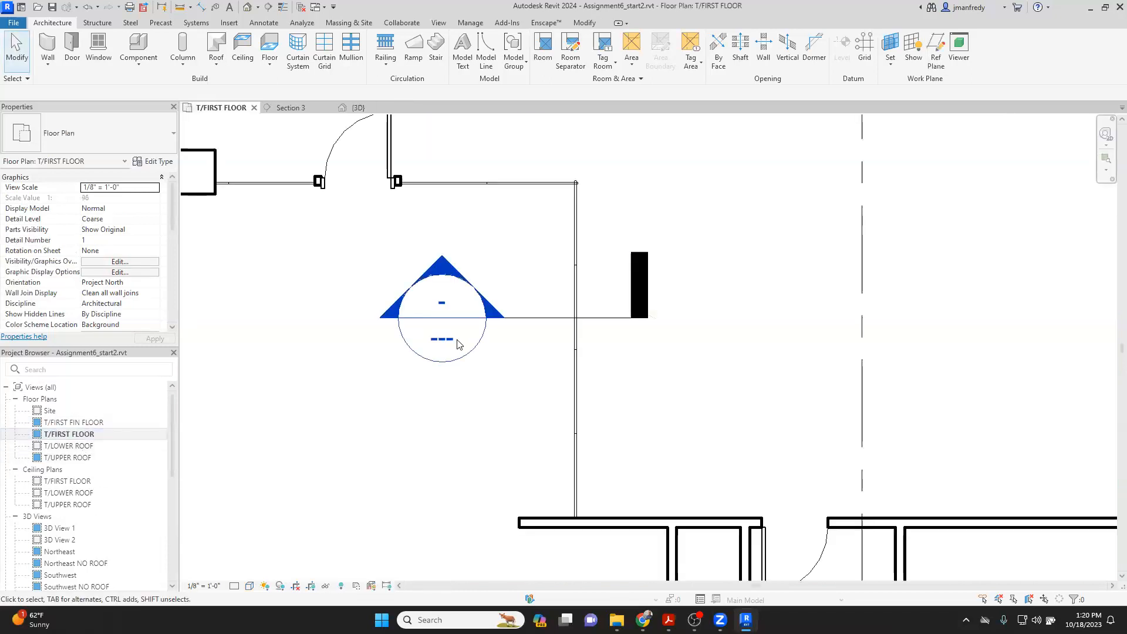
{"action": "left_click", "coordinate": [526, 326]}
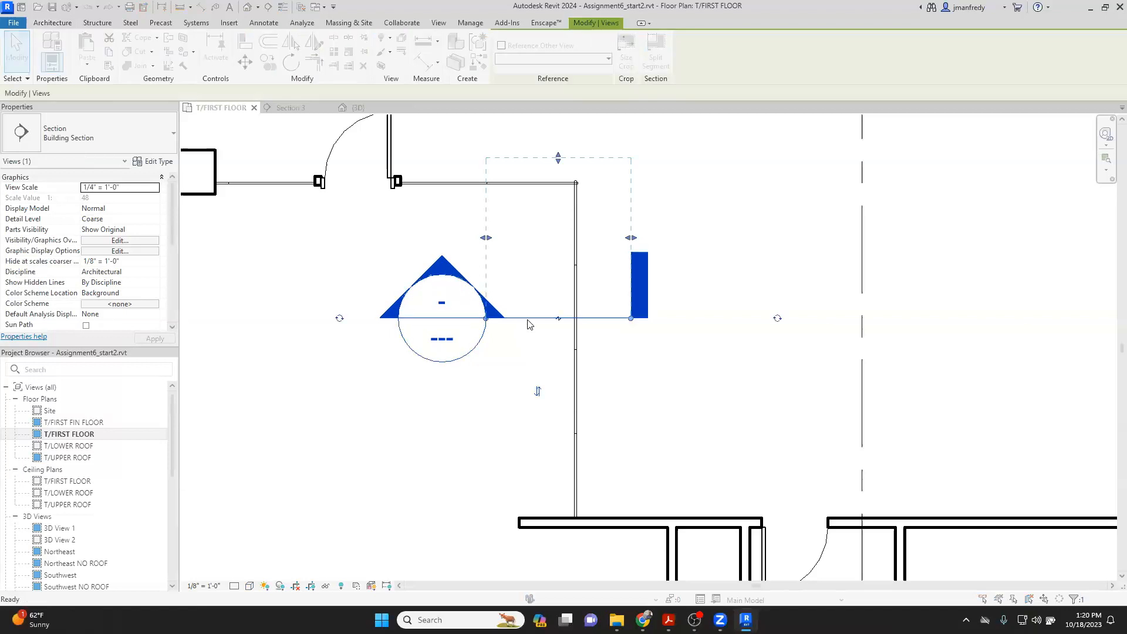
{"action": "key", "text": "Delete"}
{"action": "left_click", "coordinate": [605, 348]}
Step: Delete the section marker running through the entrance vestibule in the floor plan
{"action": "scroll", "coordinate": [478, 339], "scroll_direction": "down", "scroll_amount": 4}
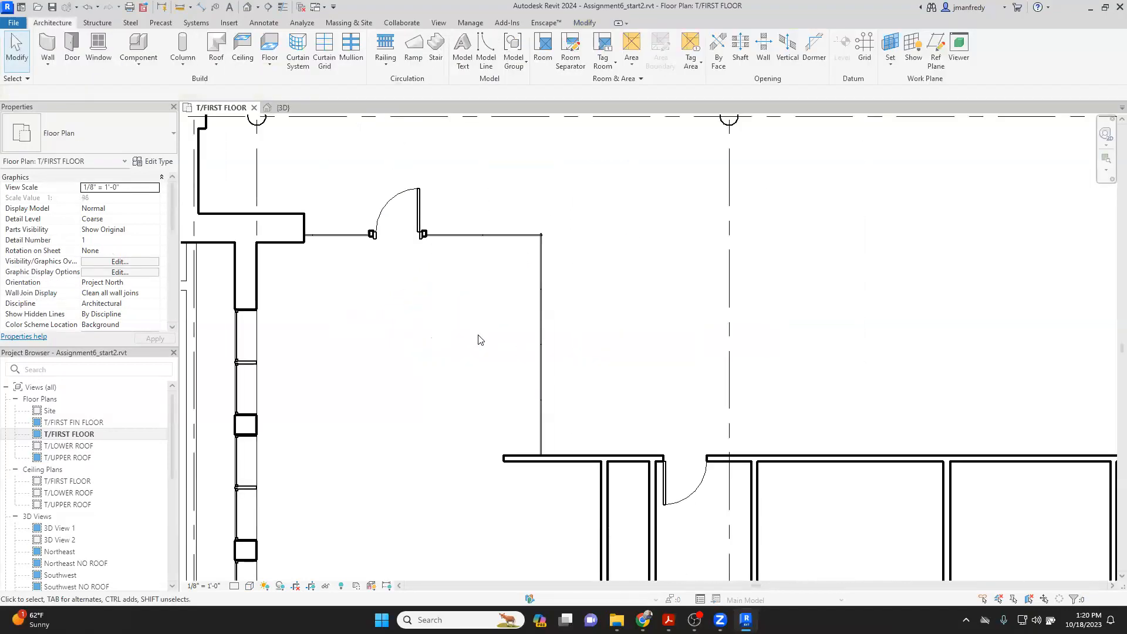
{"action": "scroll", "coordinate": [478, 339], "scroll_direction": "down", "scroll_amount": 2}
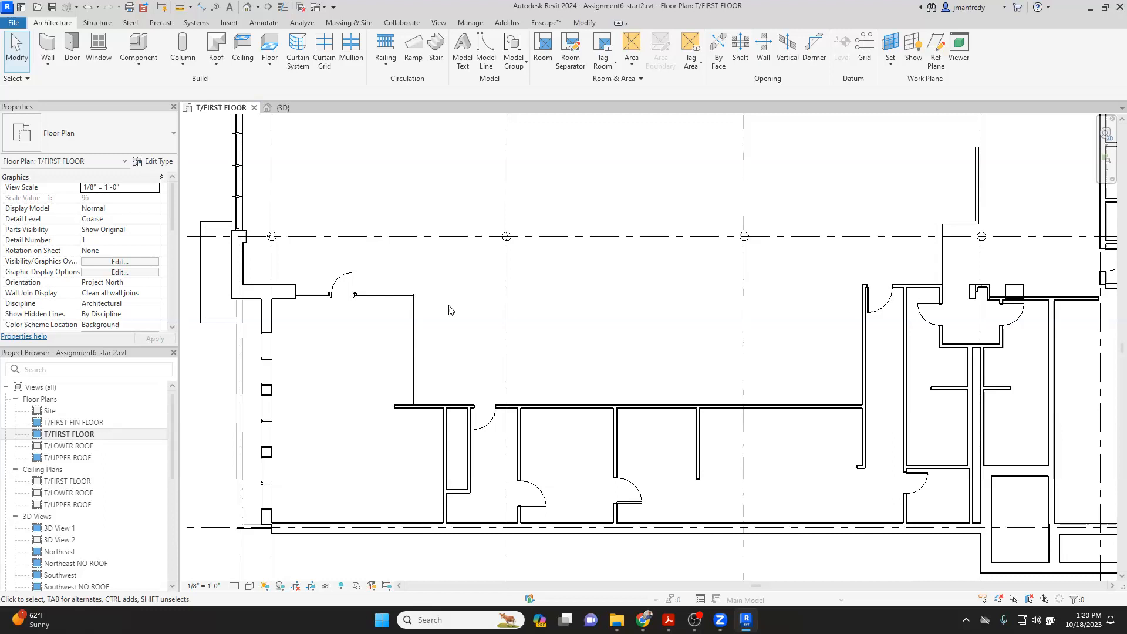
{"action": "middle_click_drag", "start_coordinate": [582, 345], "coordinate": [554, 347]}
{"action": "scroll", "coordinate": [567, 327], "scroll_direction": "down", "scroll_amount": 1}
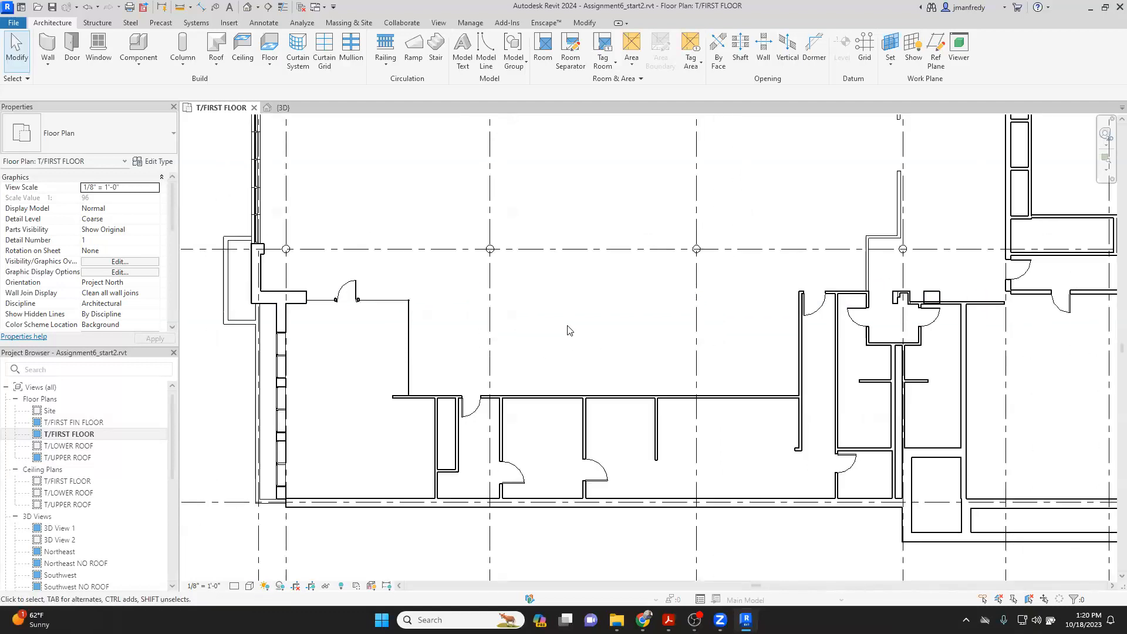
{"action": "scroll", "coordinate": [558, 360], "scroll_direction": "down", "scroll_amount": 1}
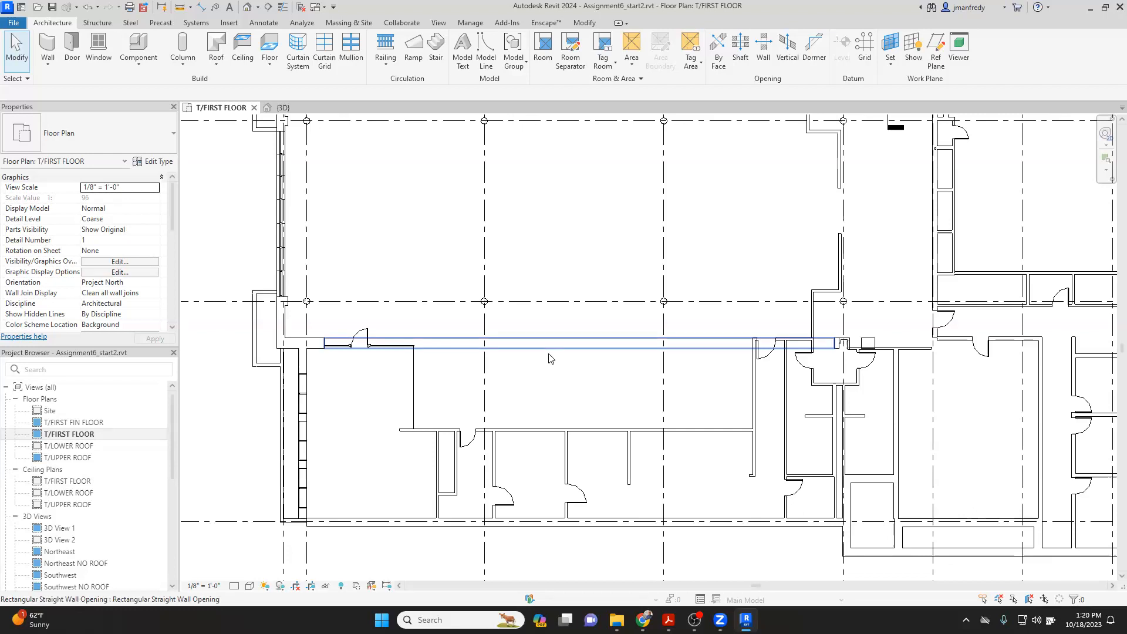
{"action": "scroll", "coordinate": [552, 355], "scroll_direction": "down", "scroll_amount": 1}
{"action": "middle_click_drag", "start_coordinate": [587, 296], "coordinate": [535, 359]}
{"action": "scroll", "coordinate": [543, 346], "scroll_direction": "down", "scroll_amount": 1}
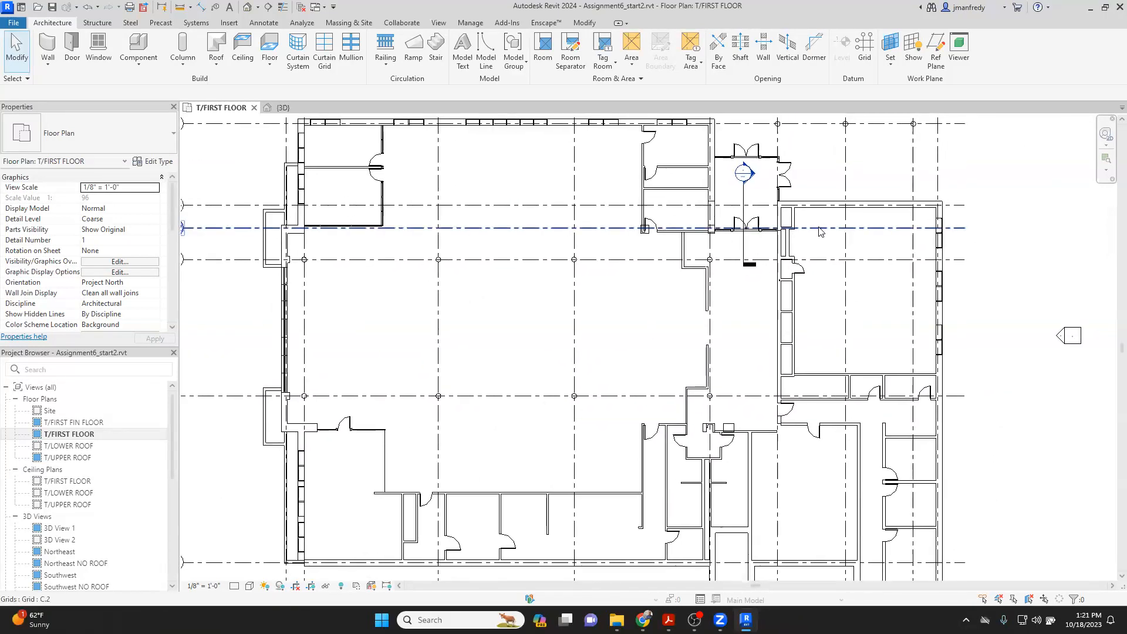
{"action": "middle_click_drag", "start_coordinate": [810, 297], "coordinate": [773, 333]}
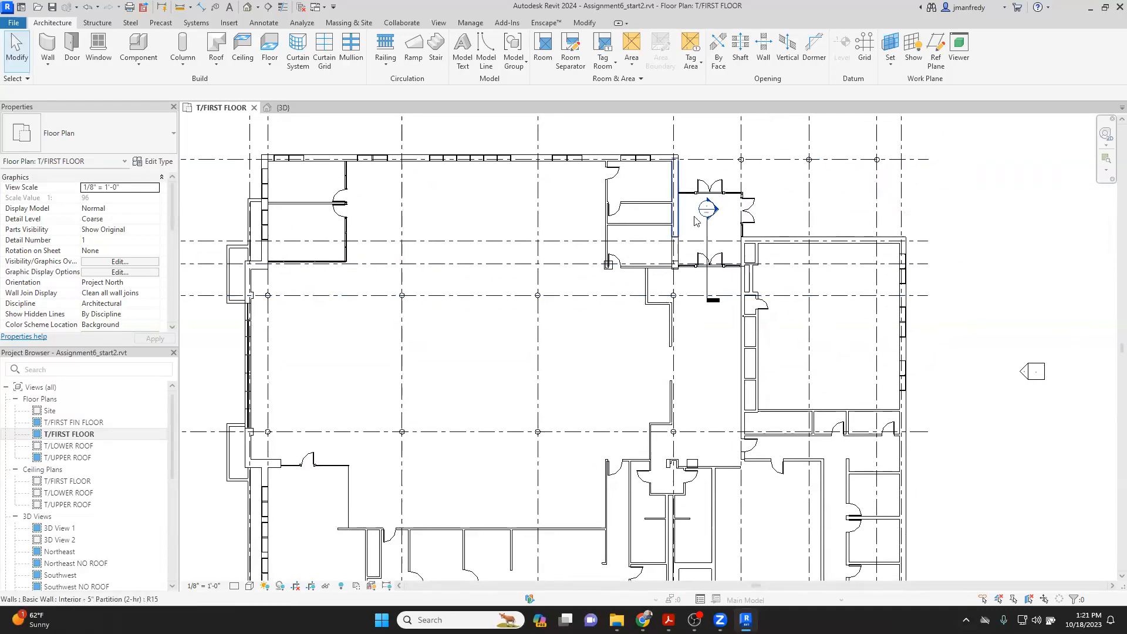
{"action": "left_click", "coordinate": [708, 232]}
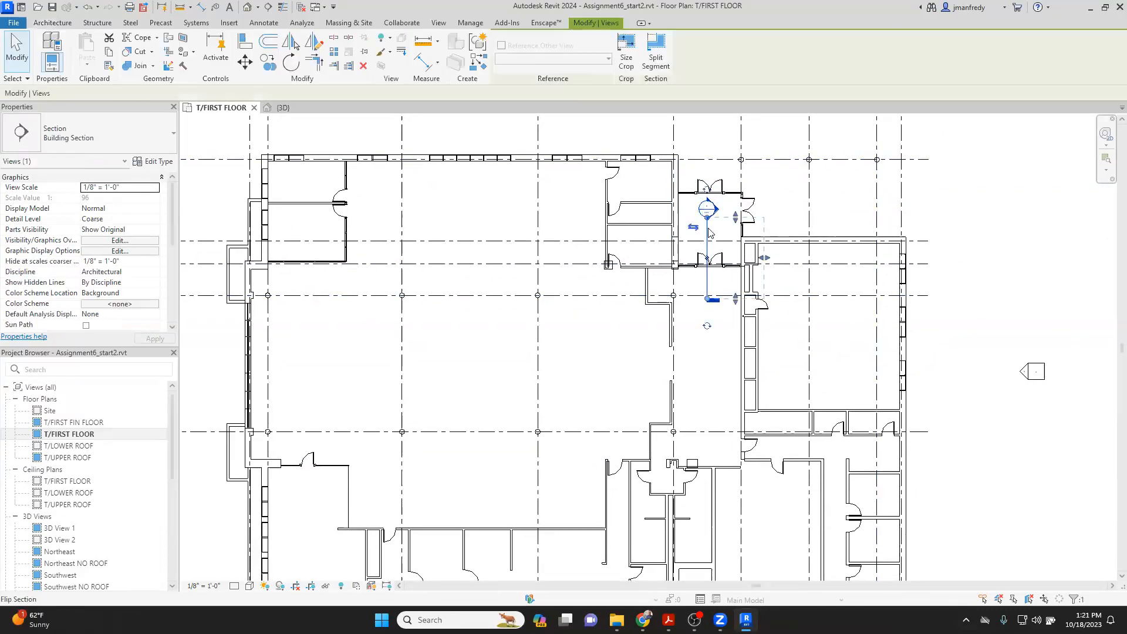
{"action": "key", "text": "Delete"}
{"action": "key", "text": "Return"}
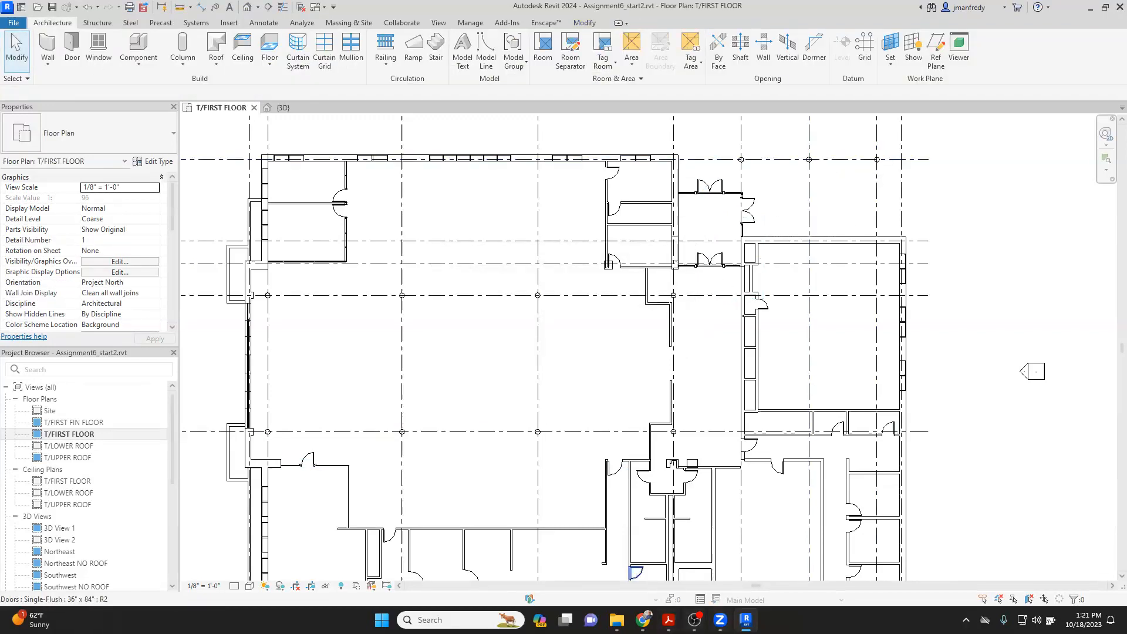
Step: Switch to the reflected ceiling plan PDF and examine the wood soffit note at the entrance canopy
{"action": "left_click", "coordinate": [718, 525]}
{"action": "scroll", "coordinate": [789, 343], "scroll_direction": "up", "scroll_amount": 10}
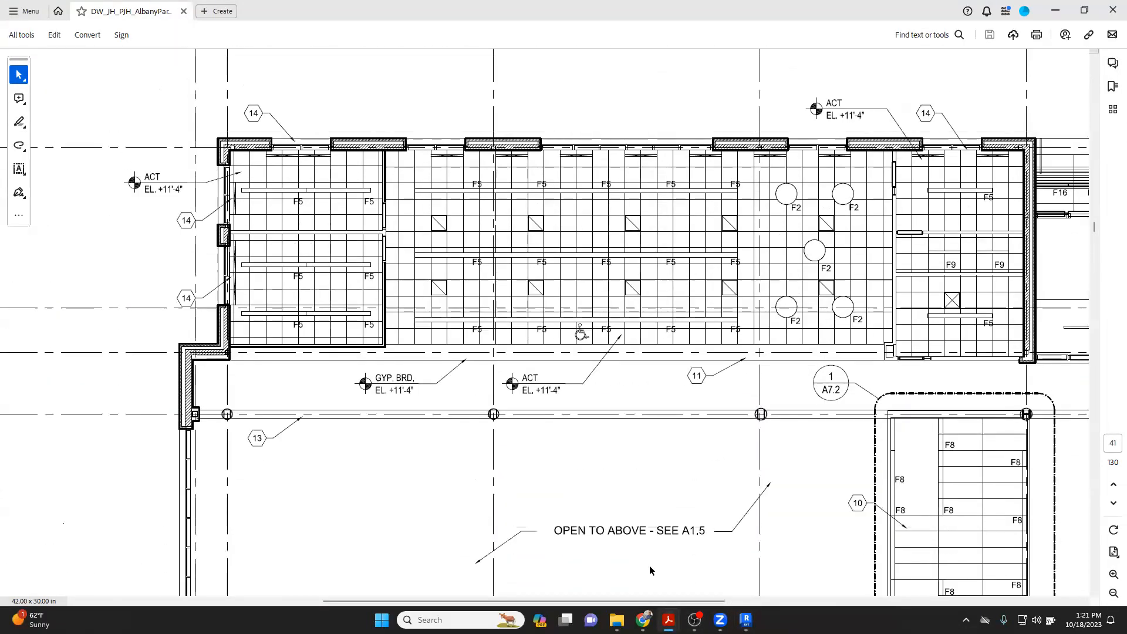
{"action": "left_click_drag", "start_coordinate": [636, 601], "coordinate": [861, 602]}
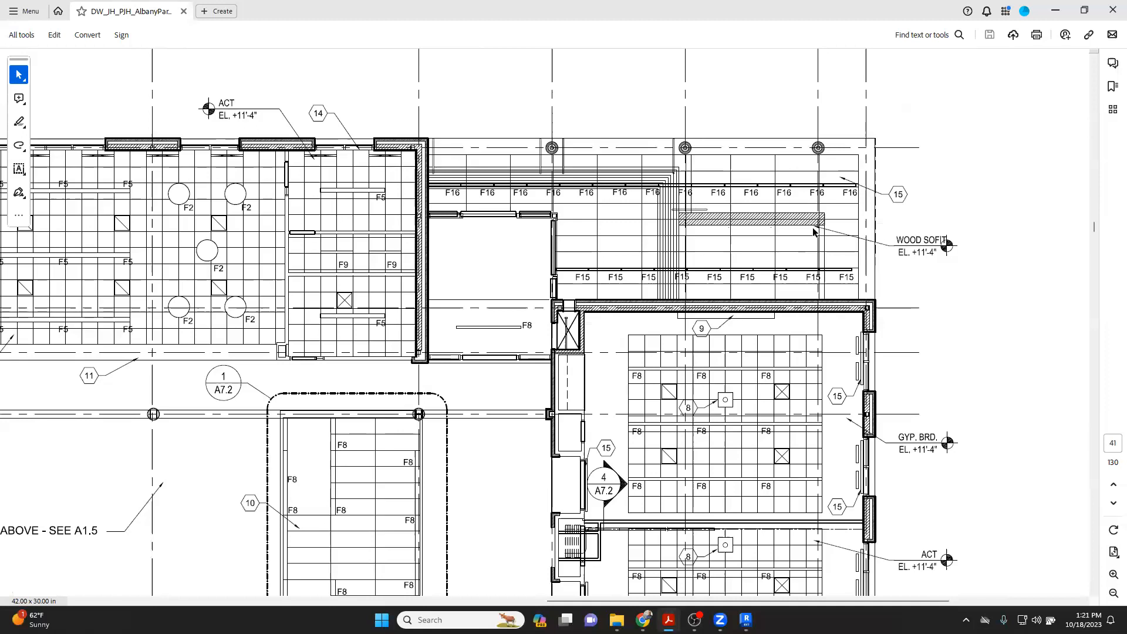
{"action": "left_click_drag", "start_coordinate": [886, 218], "coordinate": [992, 265]}
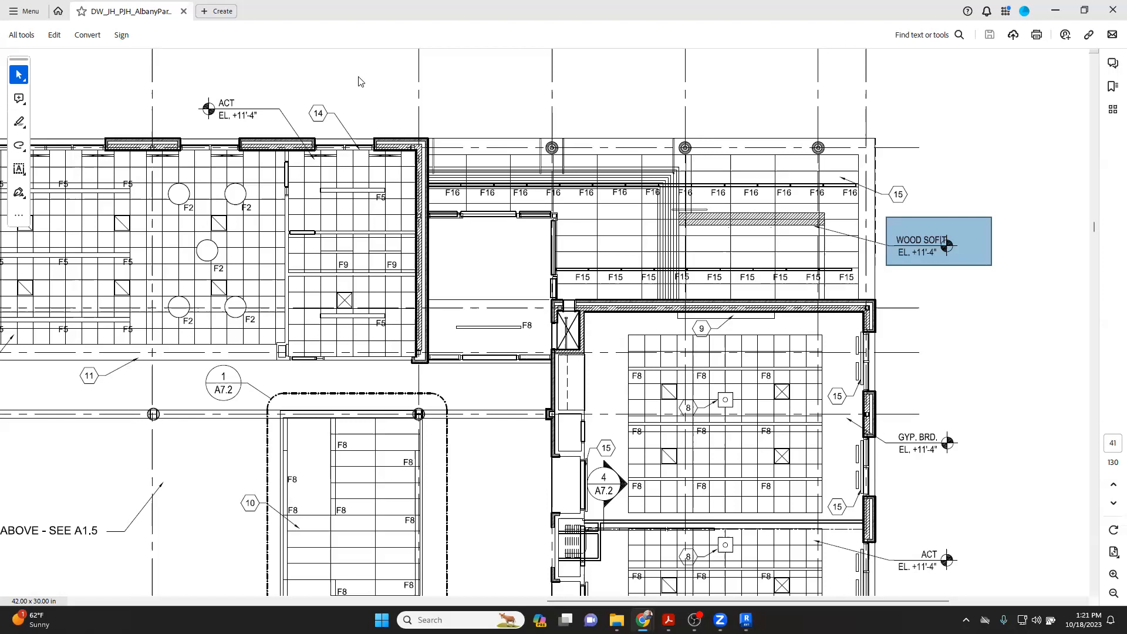
Step: Switch to the browser and examine the exterior building heights in buildingDimensionsExterior-1.png
{"action": "key", "text": "alt+Tab"}
{"action": "double_click", "coordinate": [463, 80]}
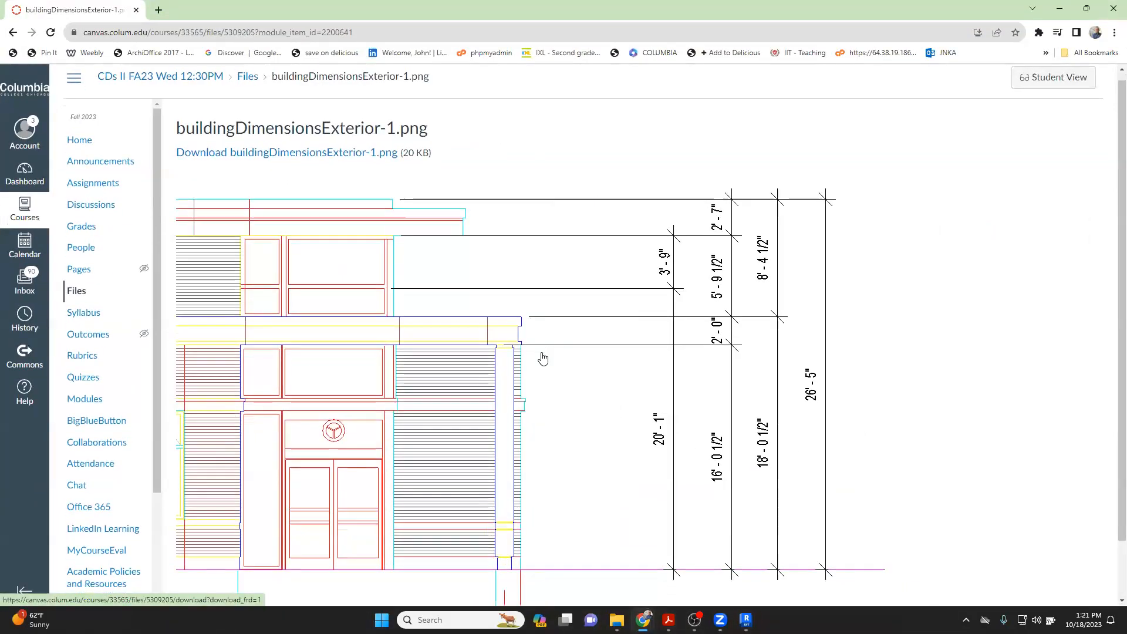
{"action": "scroll", "coordinate": [540, 361], "scroll_direction": "down", "scroll_amount": 2}
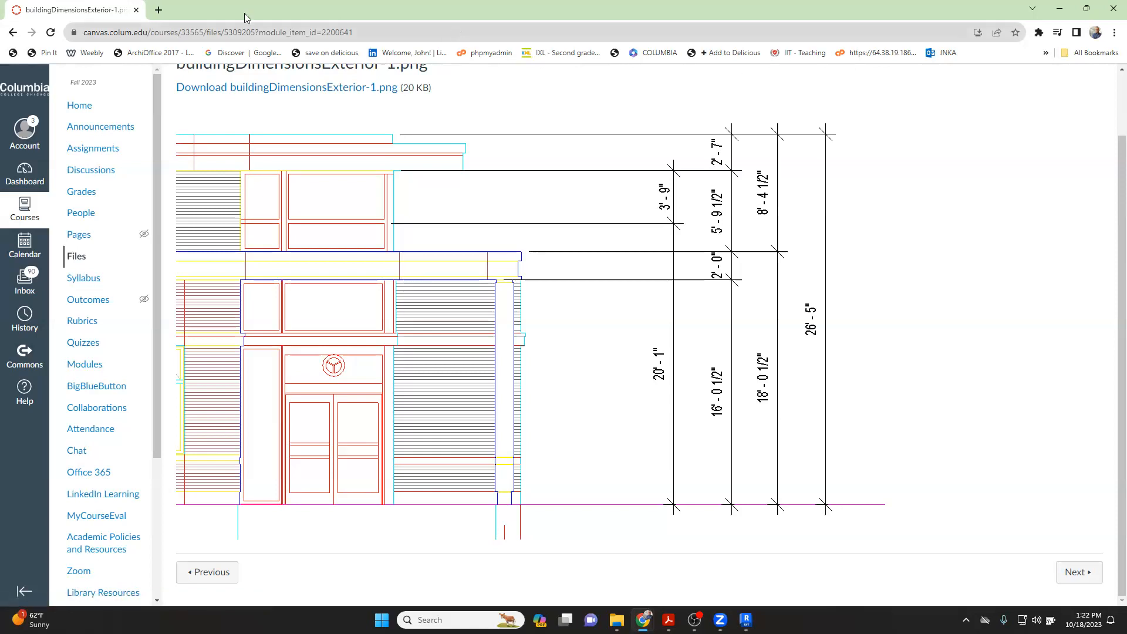
{"action": "left_click_drag", "start_coordinate": [118, 9], "coordinate": [0, 9]}
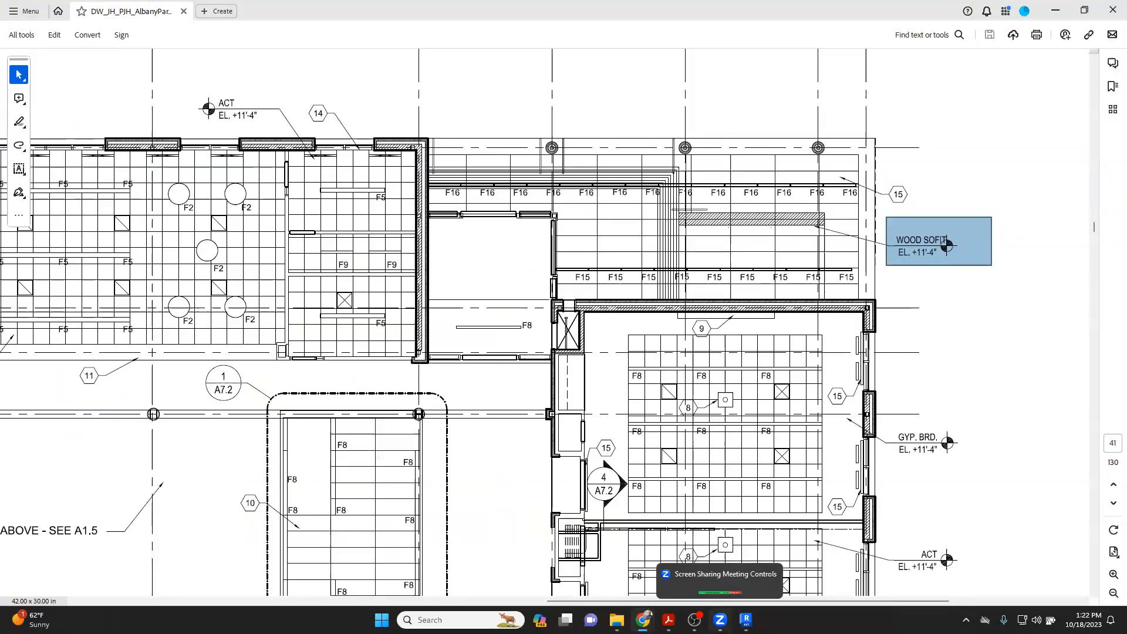
Step: Switch back to Revit and open the T/FIRST FLOOR ceiling plan at the entrance canopy
{"action": "left_click", "coordinate": [745, 619]}
{"action": "scroll", "coordinate": [822, 241], "scroll_direction": "up", "scroll_amount": 2}
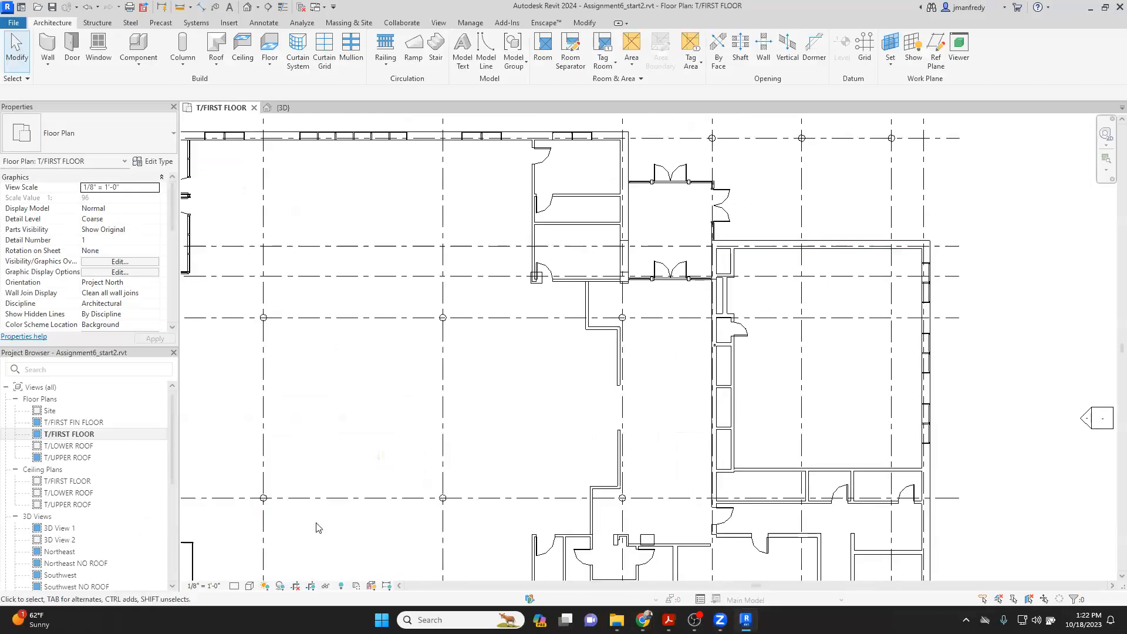
{"action": "left_click", "coordinate": [68, 481]}
{"action": "double_click", "coordinate": [69, 481]}
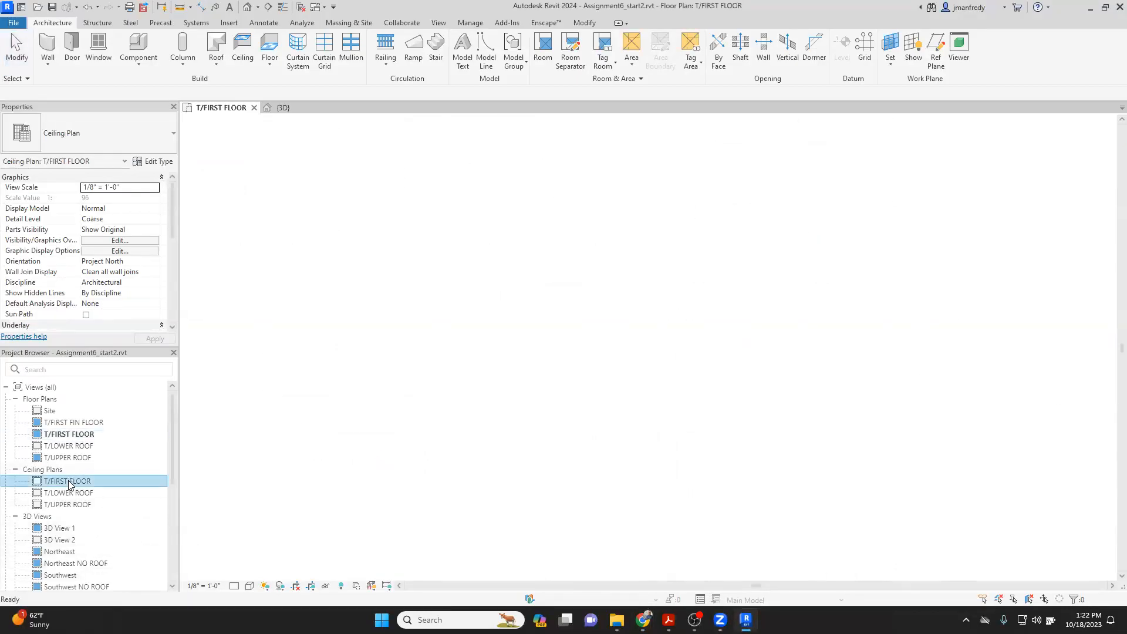
{"action": "middle_click_drag", "start_coordinate": [726, 216], "coordinate": [607, 327]}
{"action": "scroll", "coordinate": [611, 323], "scroll_direction": "up", "scroll_amount": 3}
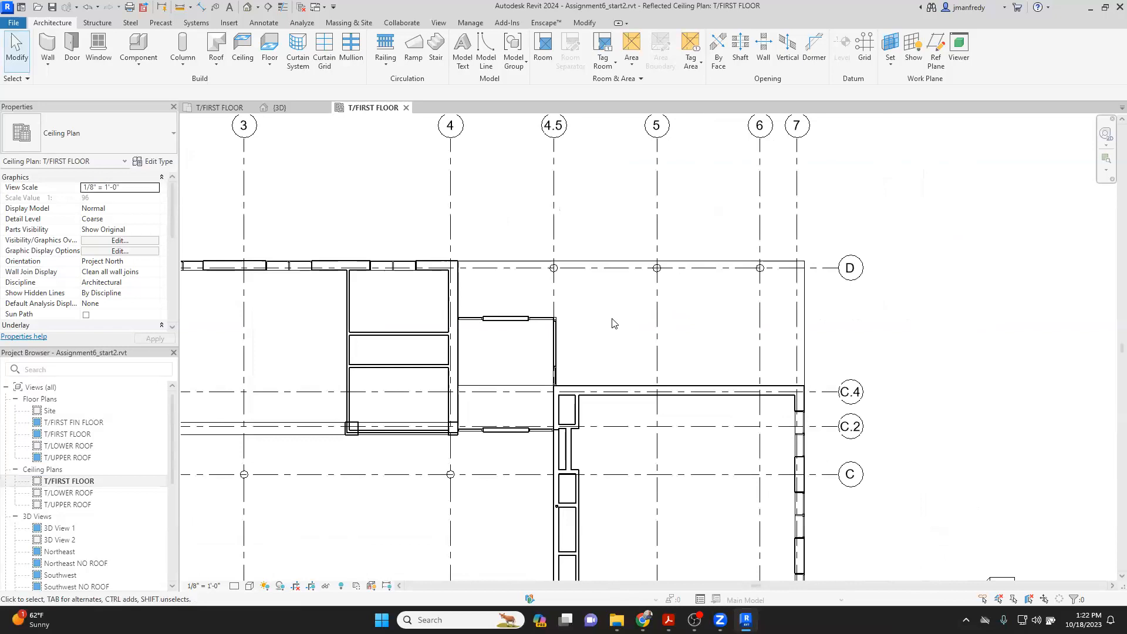
Step: Measure inward from the canopy's roof edge beside the column at grid 4.5
{"action": "scroll", "coordinate": [612, 323], "scroll_direction": "up", "scroll_amount": 1}
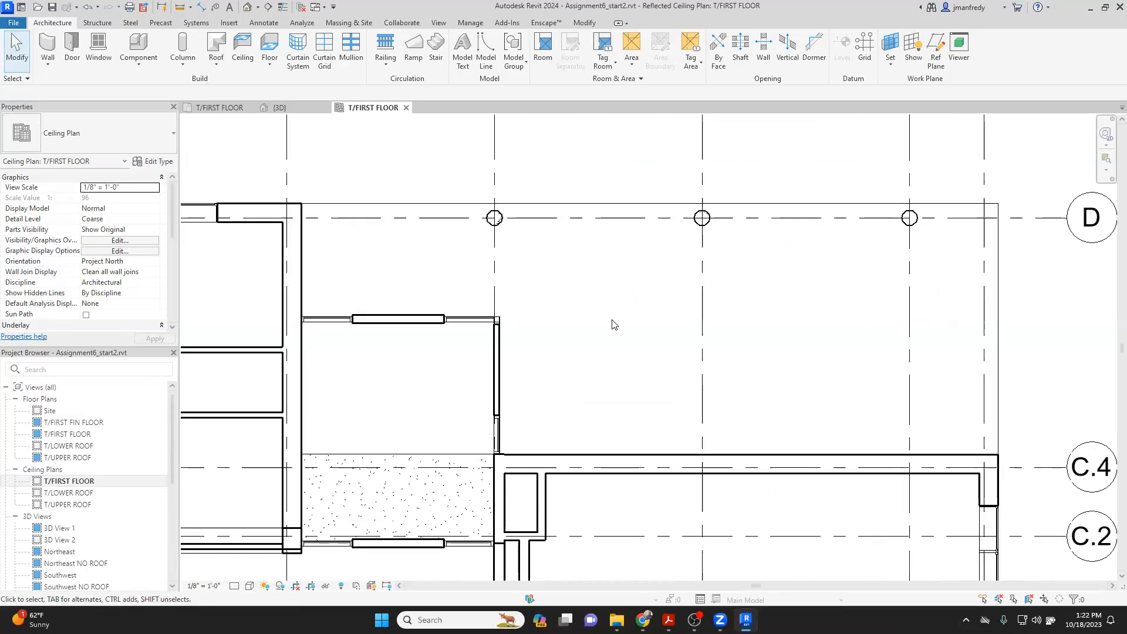
{"action": "scroll", "coordinate": [596, 327], "scroll_direction": "up", "scroll_amount": 1}
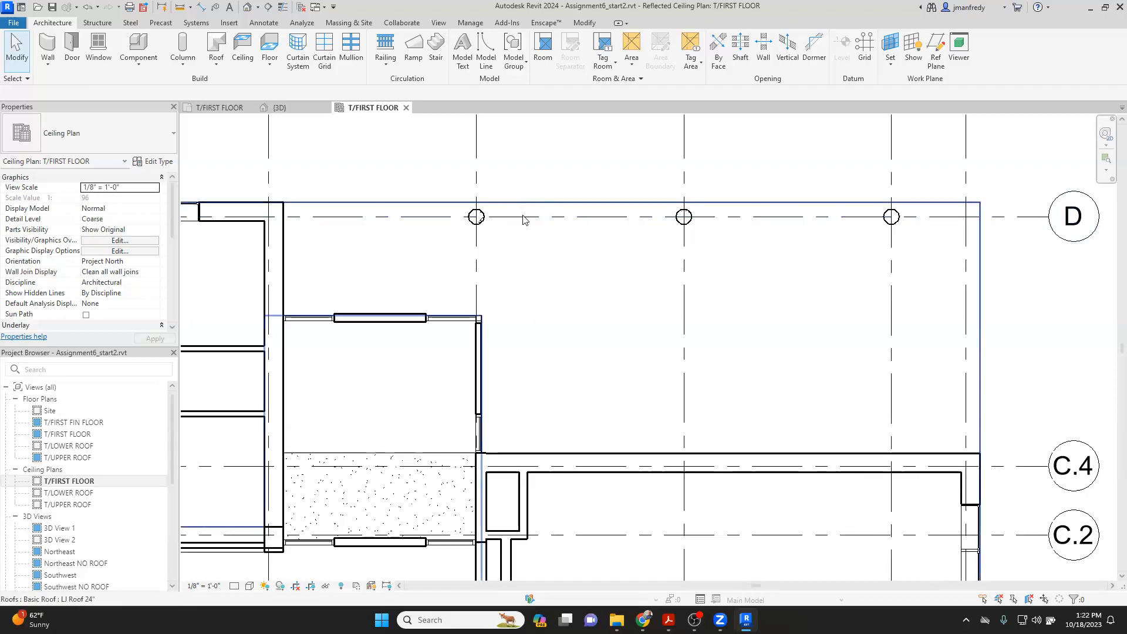
{"action": "scroll", "coordinate": [516, 221], "scroll_direction": "up", "scroll_amount": 3}
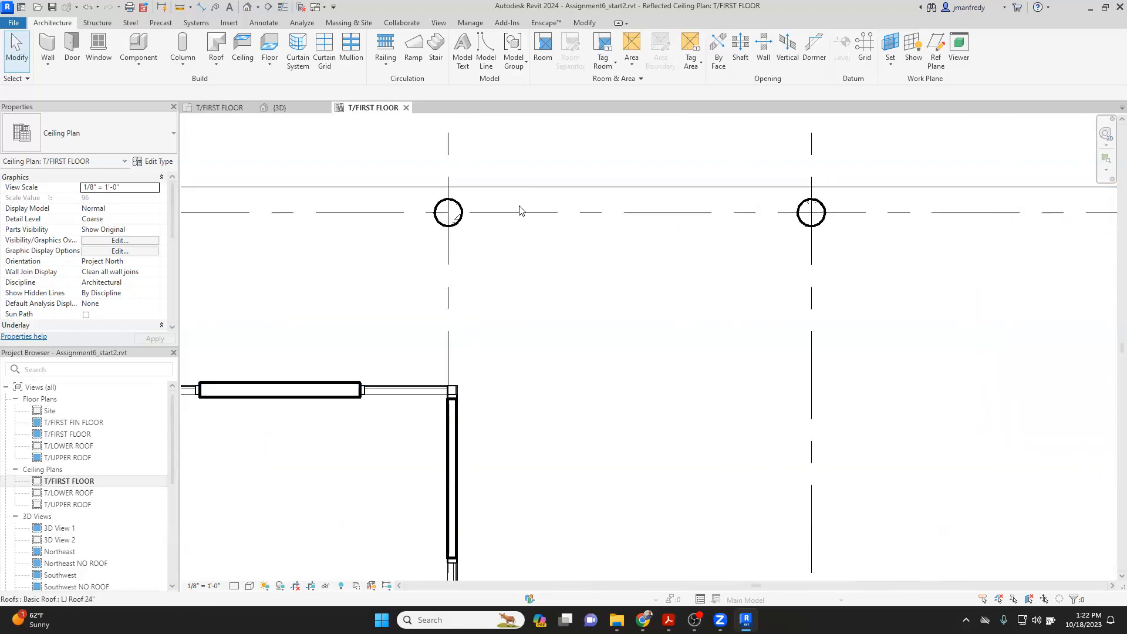
{"action": "left_click", "coordinate": [179, 7]}
{"action": "left_click", "coordinate": [497, 187]}
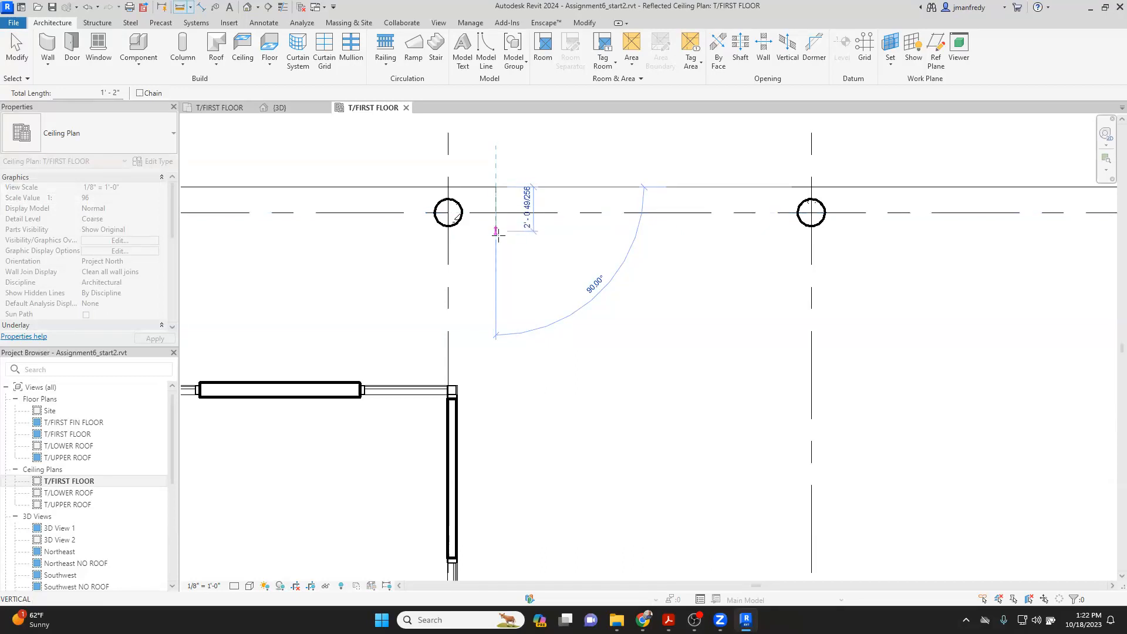
{"action": "key", "text": "Escape"}
{"action": "key", "text": "Escape"}
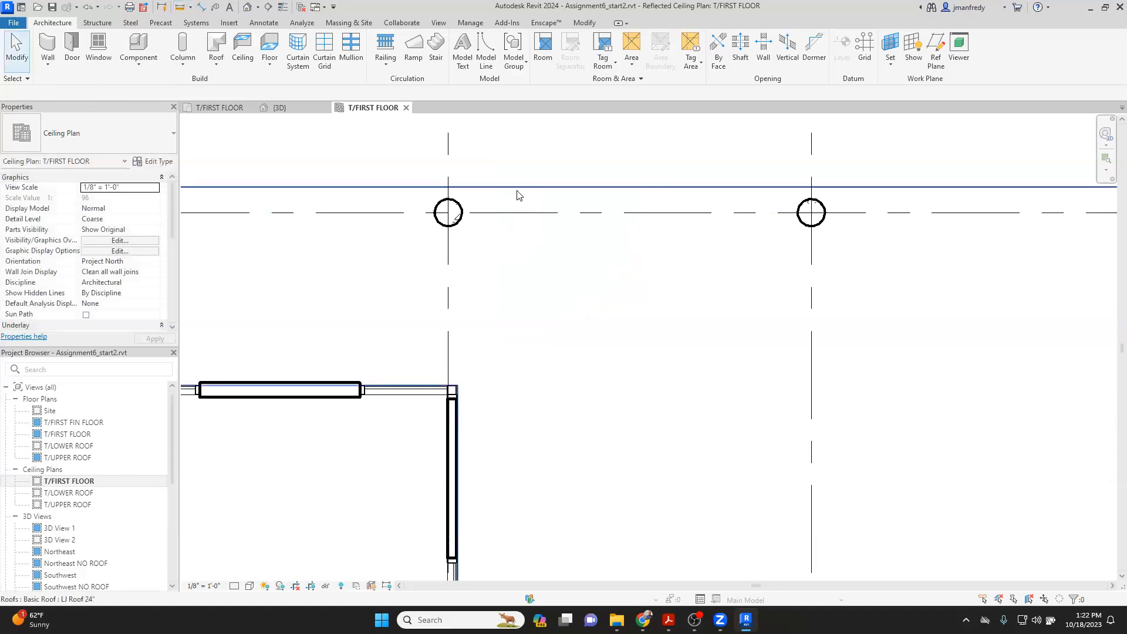
Step: Start a sketched 2' x 2' ACT ceiling for the entrance canopy and set its height offset to 2' 4"
{"action": "scroll", "coordinate": [514, 235], "scroll_direction": "down", "scroll_amount": 2}
{"action": "middle_click_drag", "start_coordinate": [443, 238], "coordinate": [477, 235]}
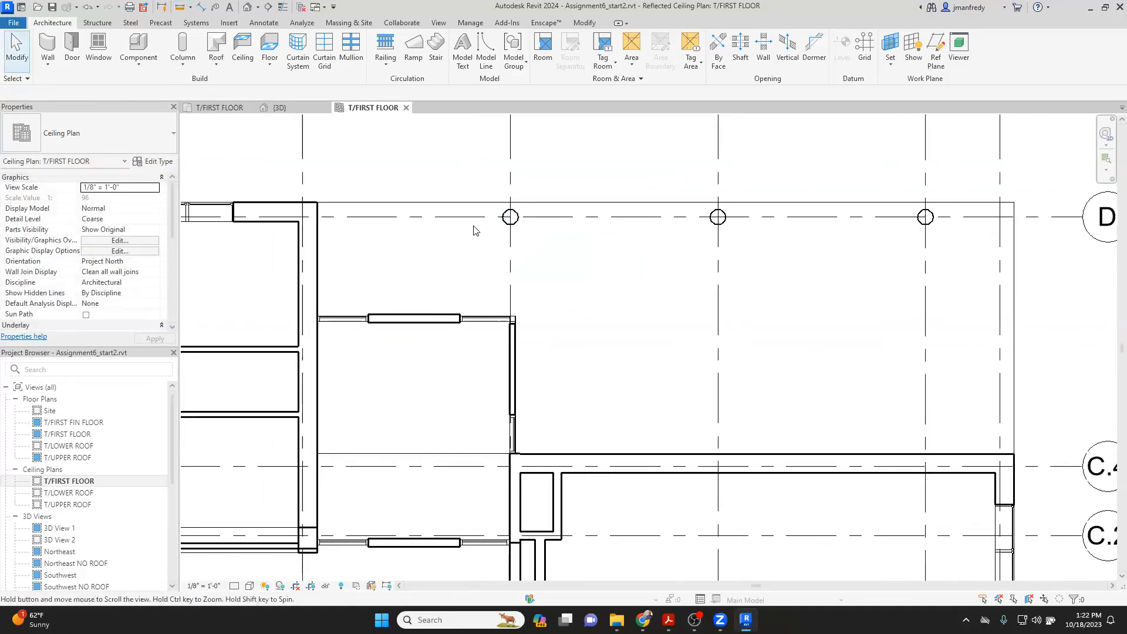
{"action": "left_click", "coordinate": [247, 57]}
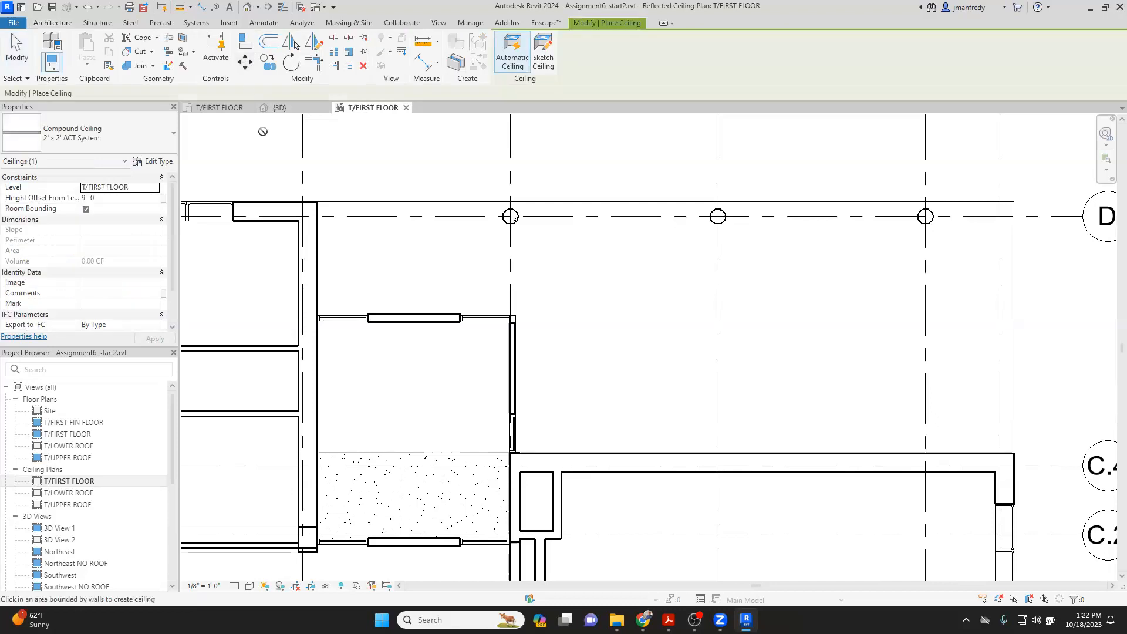
{"action": "left_click", "coordinate": [543, 57]}
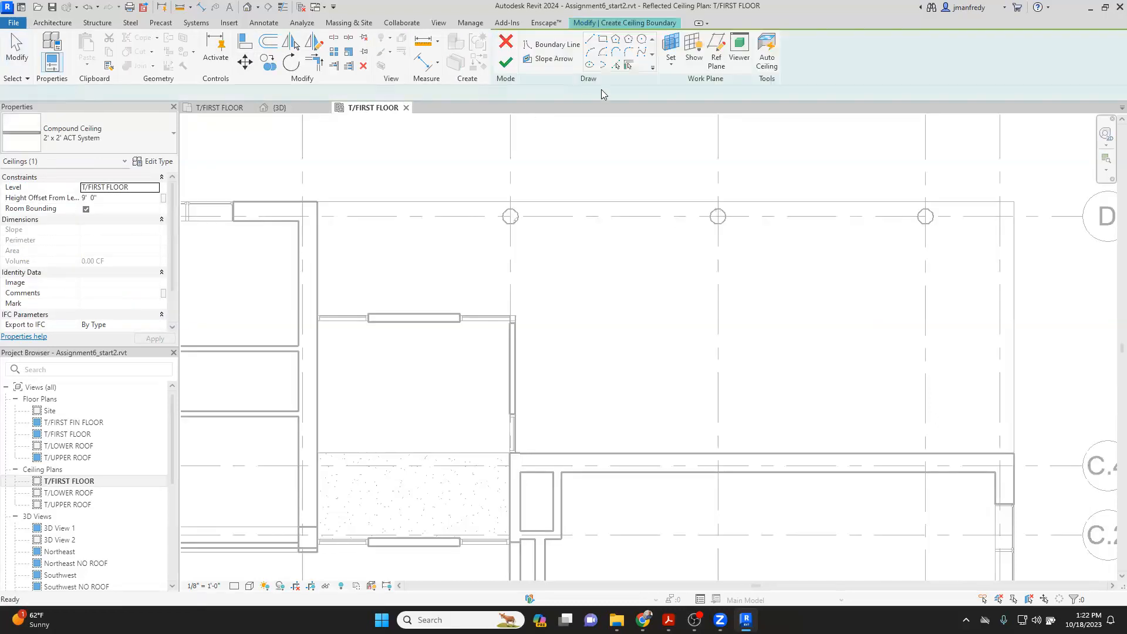
{"action": "left_click", "coordinate": [124, 198]}
{"action": "type", "text": "28"}
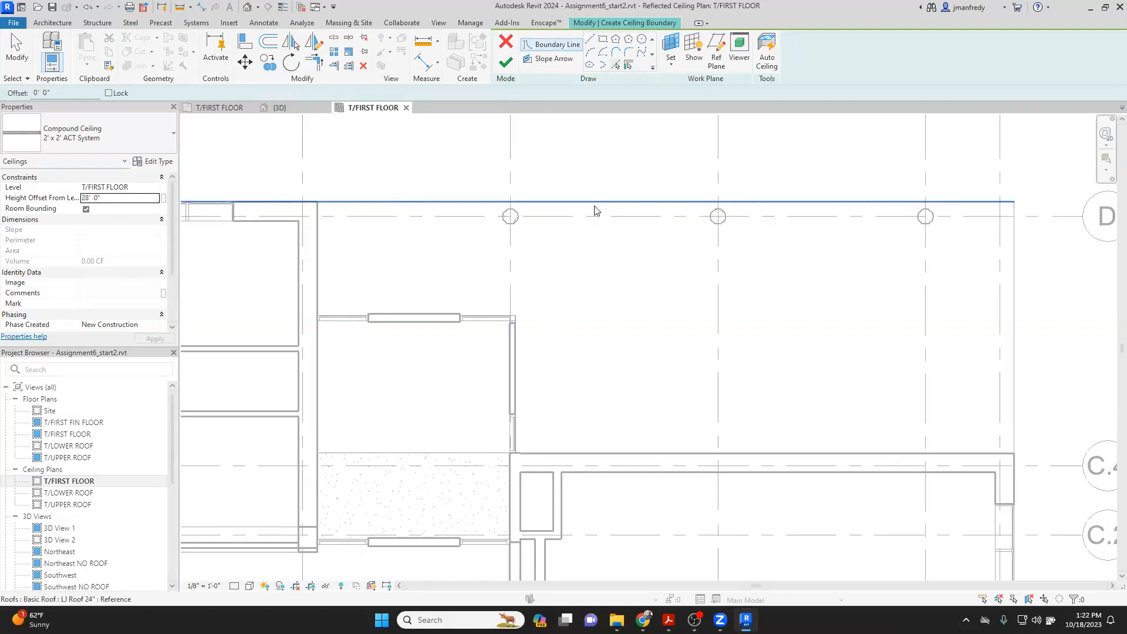
{"action": "left_click", "coordinate": [133, 199]}
{"action": "type", "text": "2"}
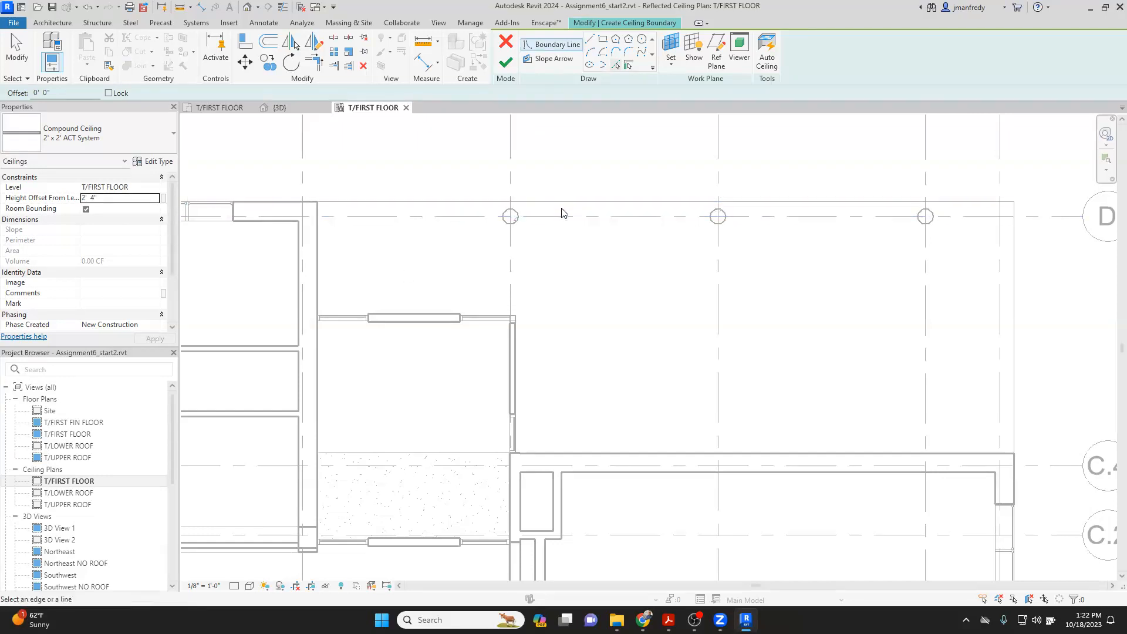
{"action": "scroll", "coordinate": [566, 237], "scroll_direction": "up", "scroll_amount": 2}
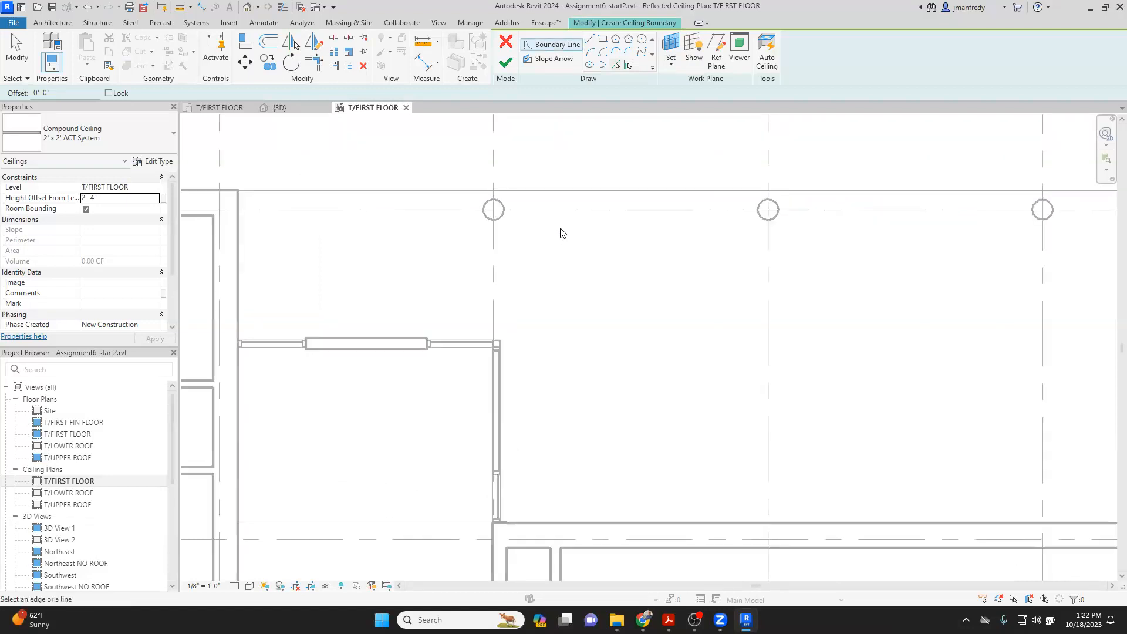
{"action": "left_click", "coordinate": [616, 66]}
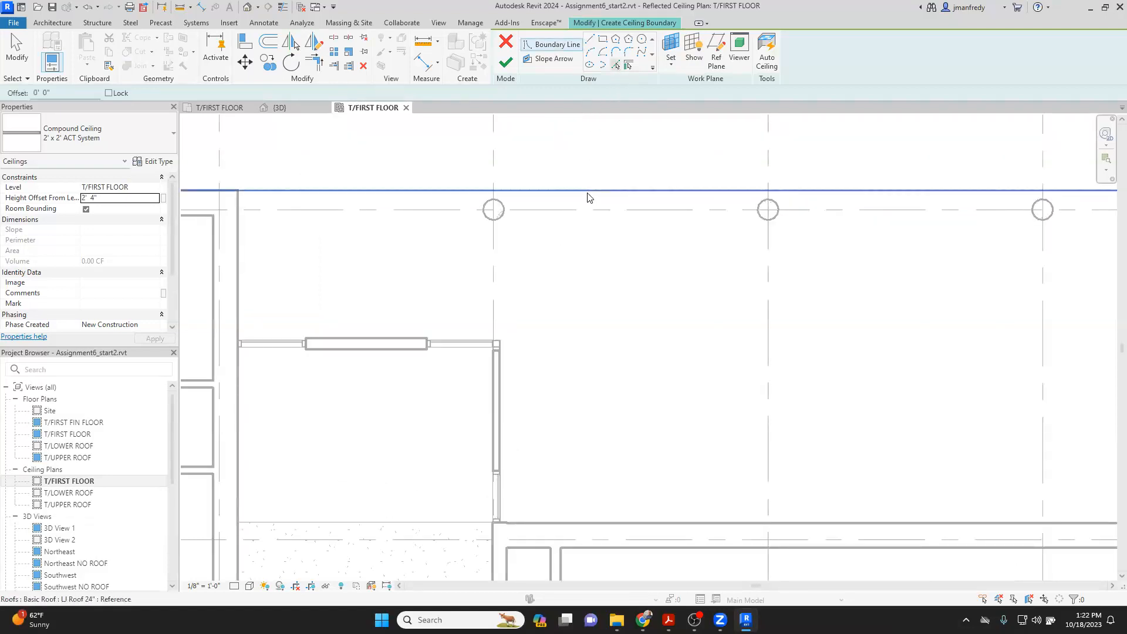
{"action": "left_click", "coordinate": [588, 193]}
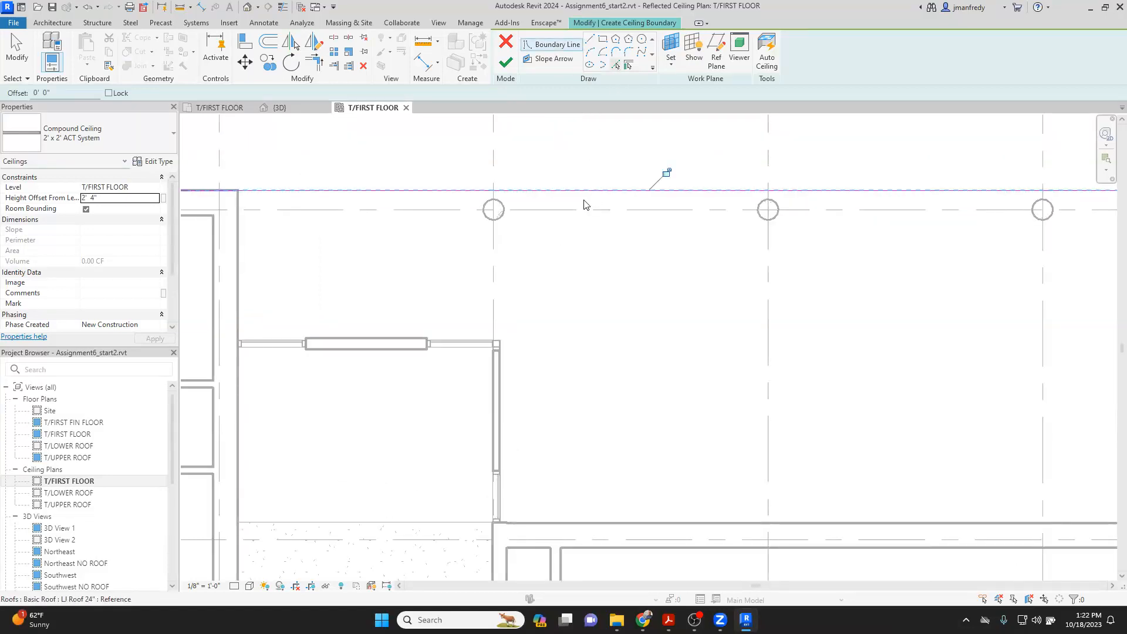
{"action": "scroll", "coordinate": [577, 227], "scroll_direction": "down", "scroll_amount": 3}
{"action": "key", "text": "ctrl+z"}
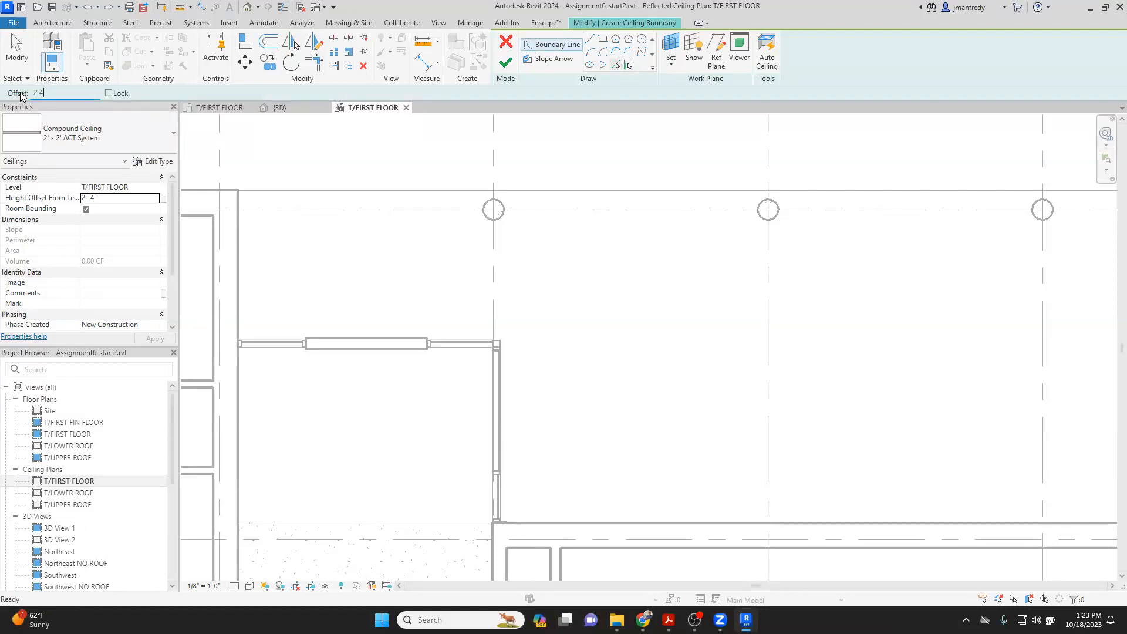
Step: Set the ceiling's height offset to 8' 0" and pick the canopy roof's outer edges as boundary lines with a 2' 4" inward offset
{"action": "left_click", "coordinate": [119, 198]}
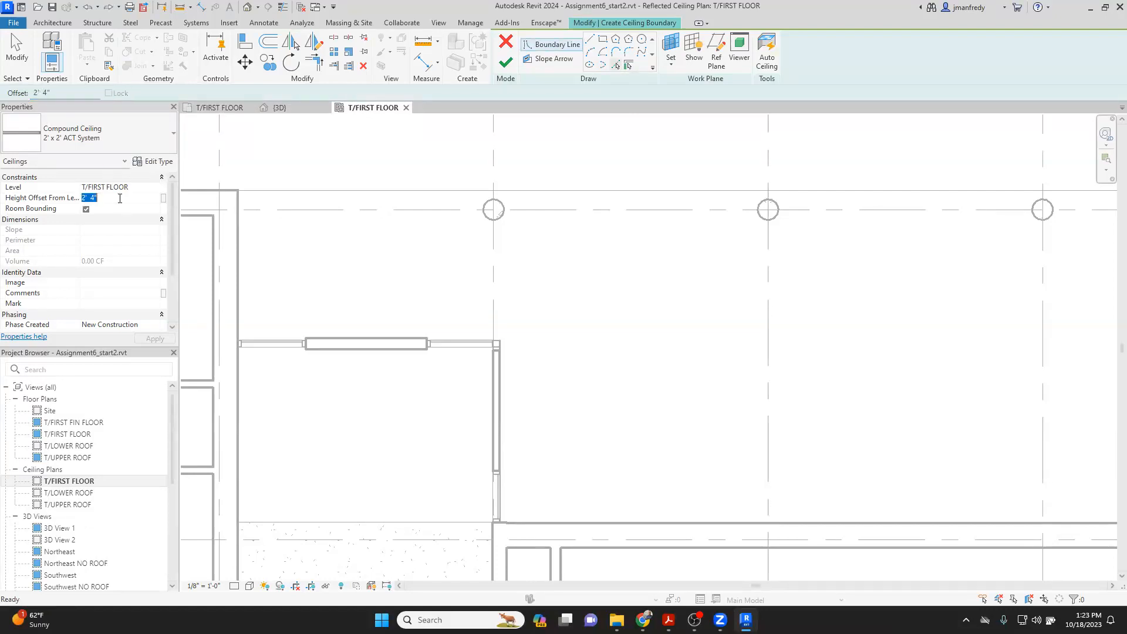
{"action": "type", "text": "8"}
{"action": "key", "text": "Return"}
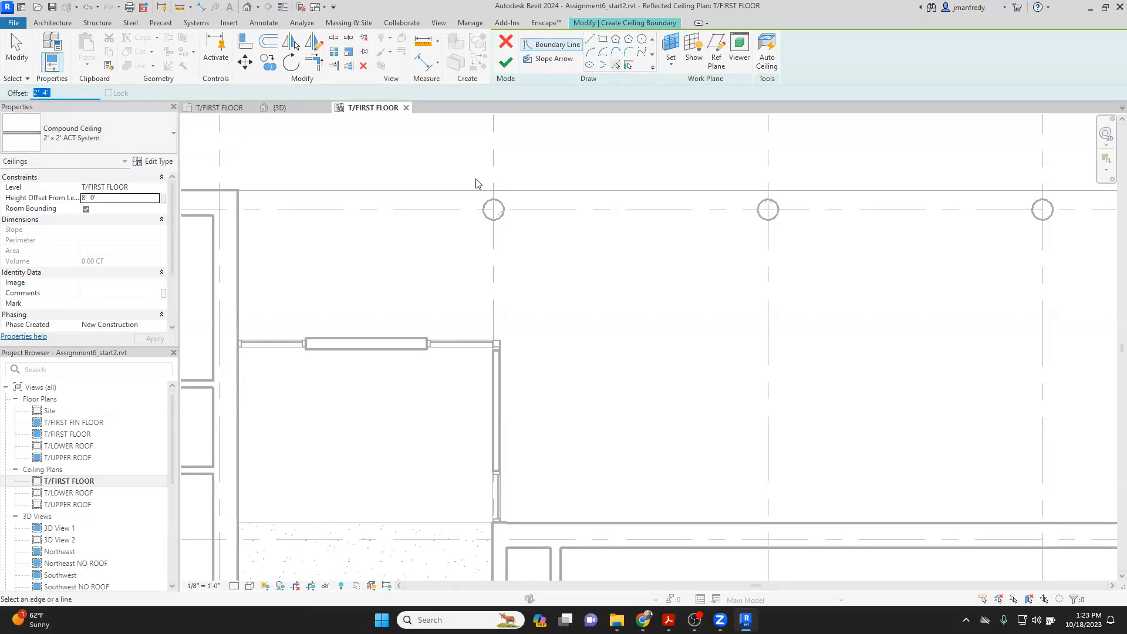
{"action": "left_click", "coordinate": [599, 212]}
{"action": "middle_click_drag", "start_coordinate": [679, 313], "coordinate": [411, 259]}
{"action": "left_click", "coordinate": [888, 290]}
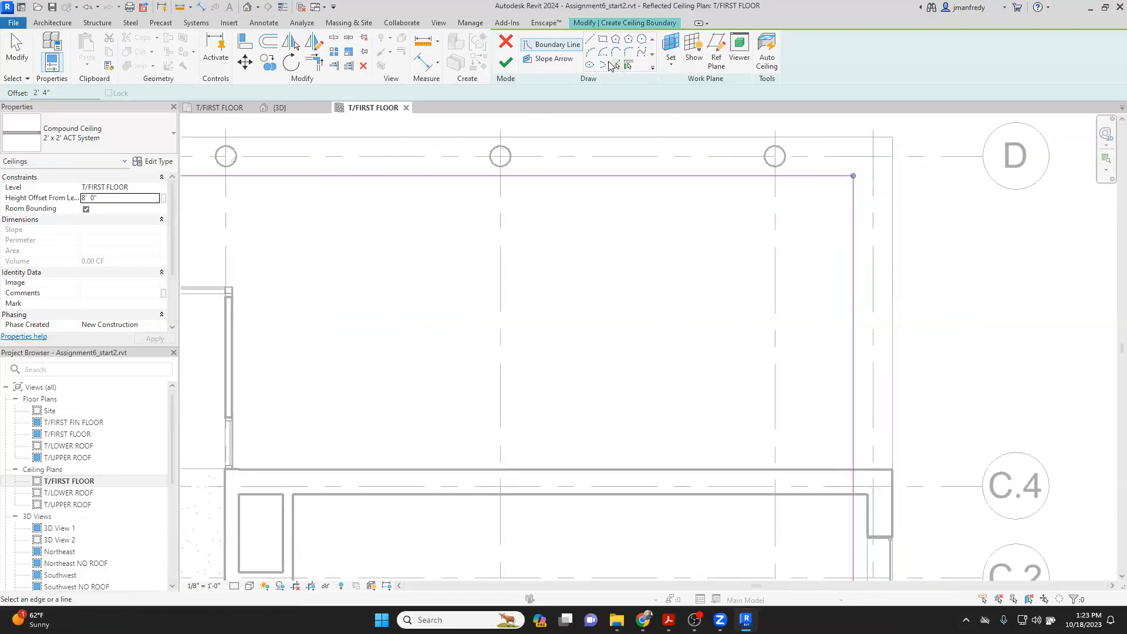
Step: Pick boundary lines with zero offset along the building wall near grid C.4, both vestibule faces and the wall beside the vestibule
{"action": "left_click", "coordinate": [613, 65]}
{"action": "left_click", "coordinate": [674, 469]}
{"action": "middle_click_drag", "start_coordinate": [232, 296], "coordinate": [451, 296]}
{"action": "scroll", "coordinate": [447, 292], "scroll_direction": "up", "scroll_amount": 6}
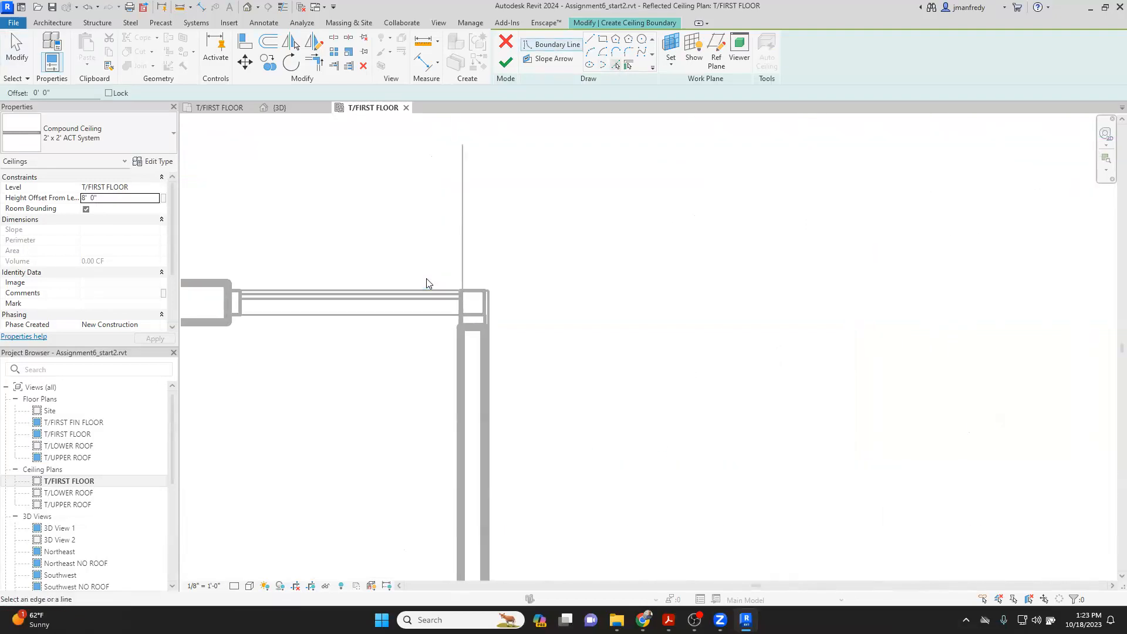
{"action": "scroll", "coordinate": [365, 272], "scroll_direction": "up", "scroll_amount": 2}
{"action": "left_click", "coordinate": [478, 277]}
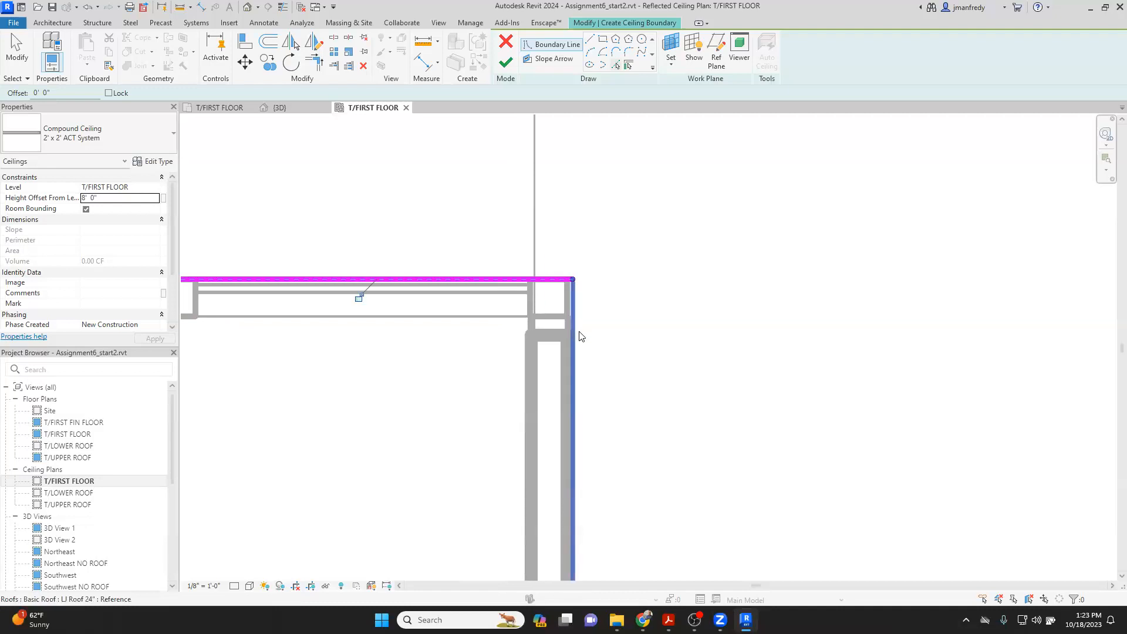
{"action": "left_click", "coordinate": [574, 351]}
{"action": "scroll", "coordinate": [653, 319], "scroll_direction": "down", "scroll_amount": 6}
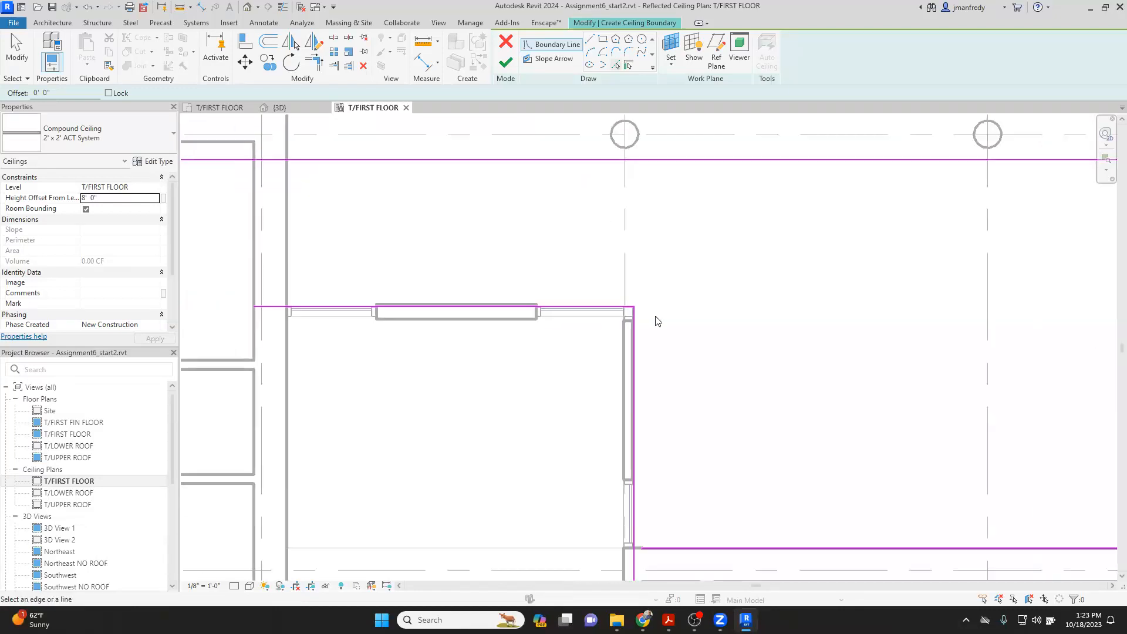
{"action": "left_click", "coordinate": [378, 256]}
Step: Trim the ceiling's boundary lines to each other at the corners to form one closed L-shaped outline
{"action": "key", "text": "t"}
{"action": "key", "text": "r"}
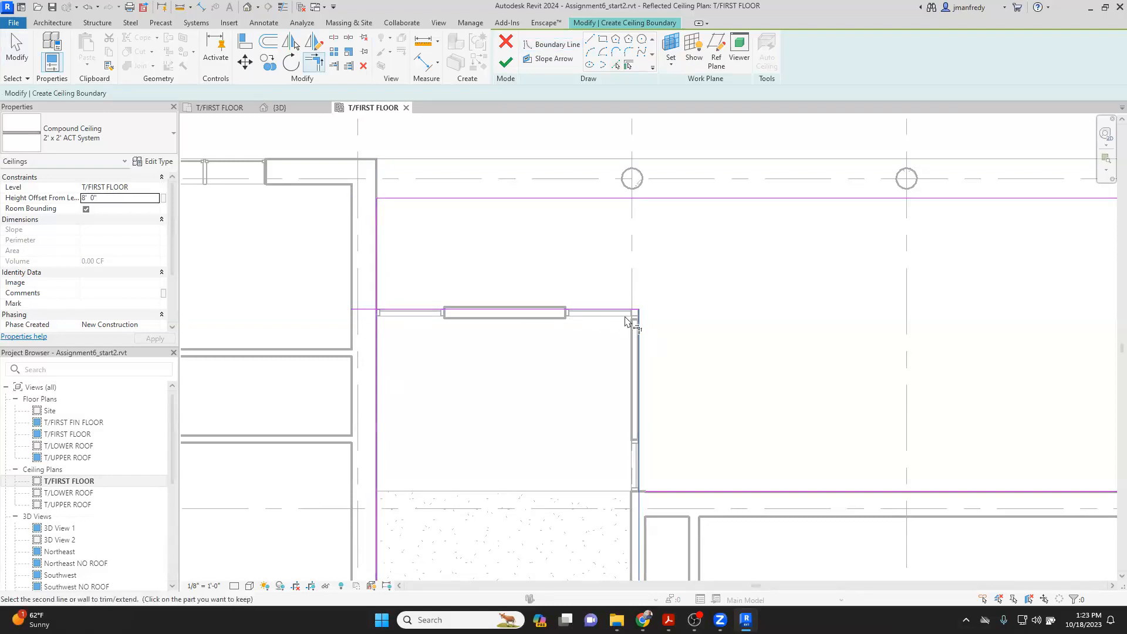
{"action": "left_click", "coordinate": [638, 452]}
{"action": "left_click", "coordinate": [687, 492]}
{"action": "scroll", "coordinate": [686, 432], "scroll_direction": "down", "scroll_amount": 2}
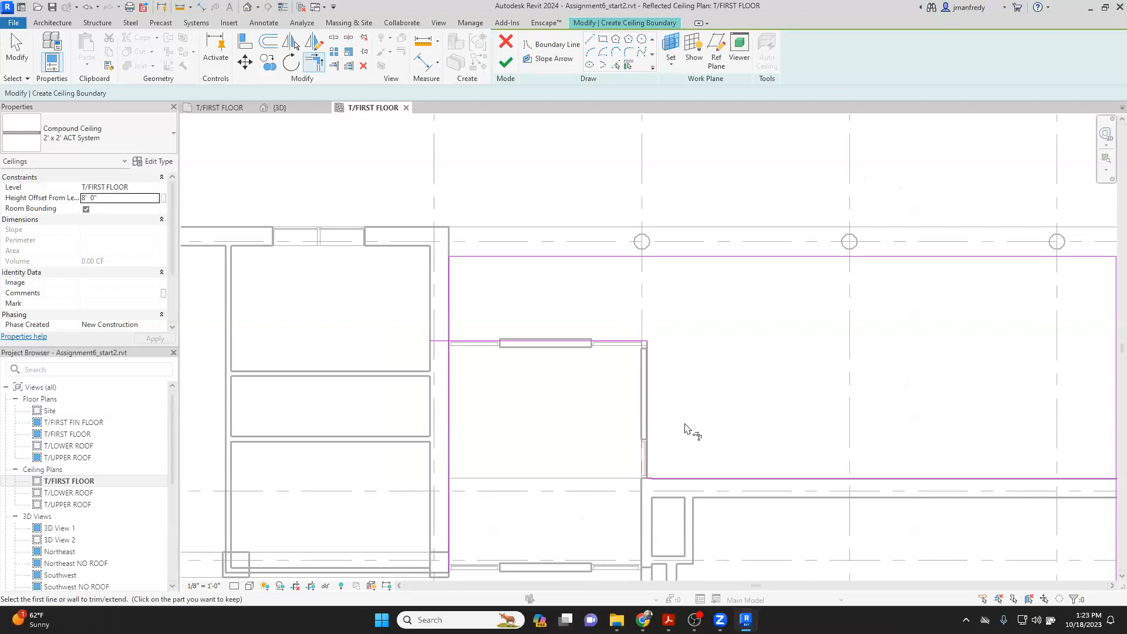
{"action": "left_click", "coordinate": [940, 432]}
{"action": "left_click", "coordinate": [929, 449]}
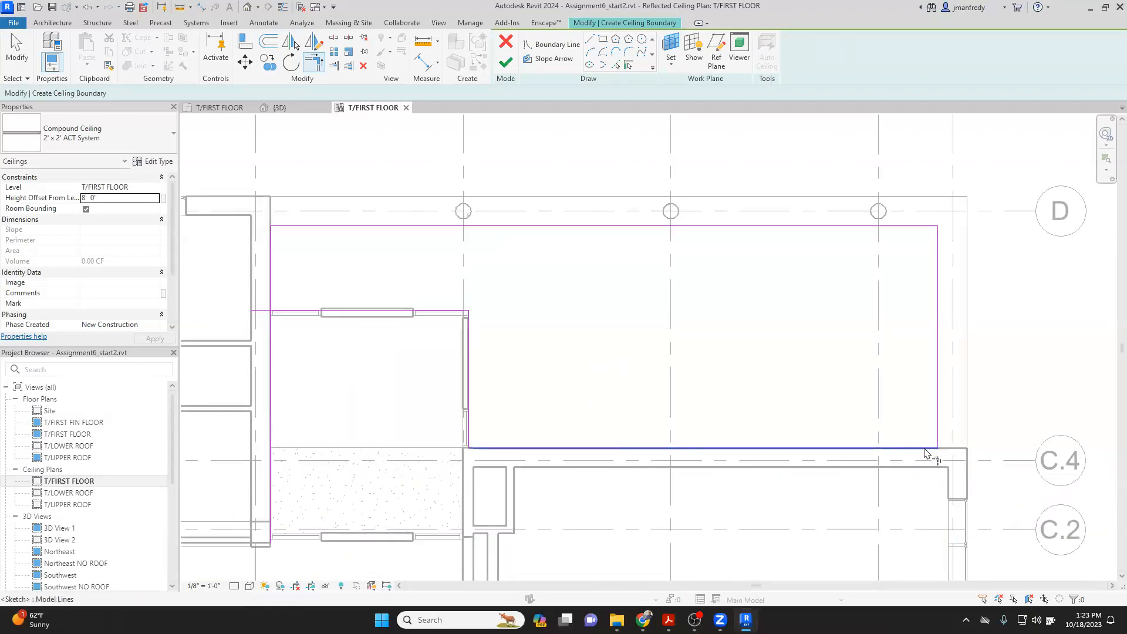
{"action": "key", "text": "Escape"}
Step: Select the whole chain of boundary lines to check that it is closed, and finish the canopy ceiling sketch
{"action": "key", "text": "Tab"}
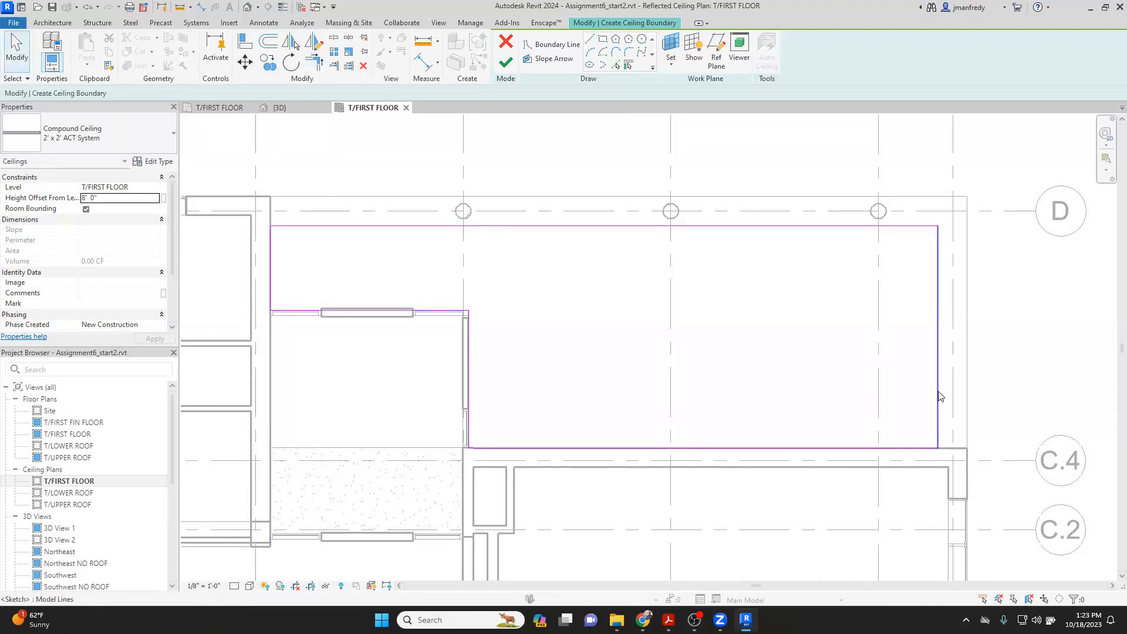
{"action": "key", "text": "Tab"}
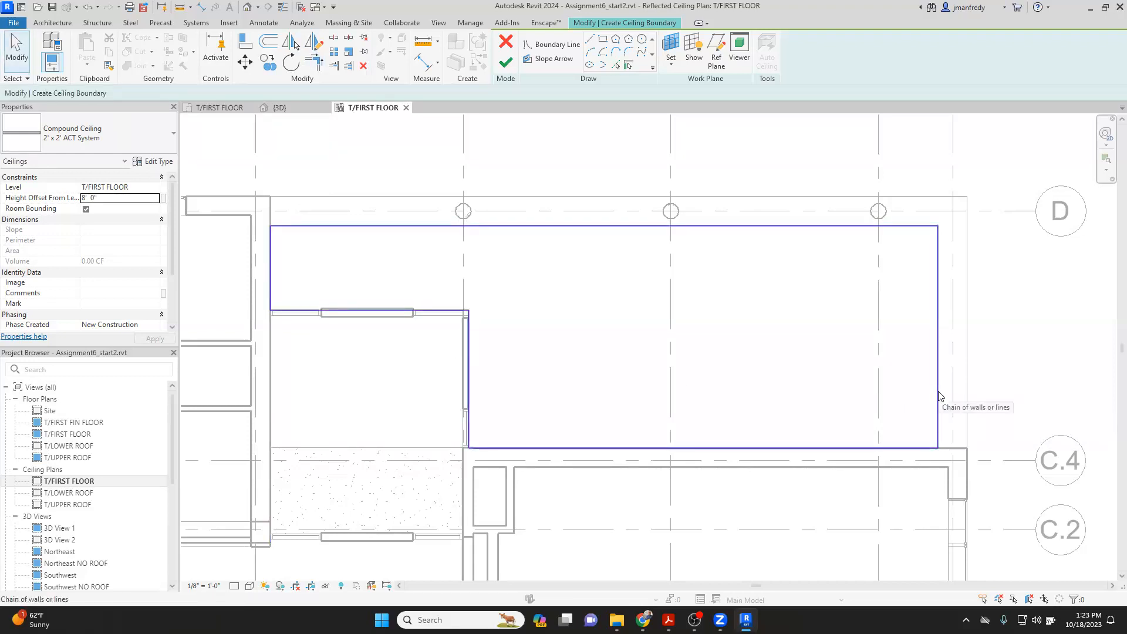
{"action": "left_click", "coordinate": [938, 397]}
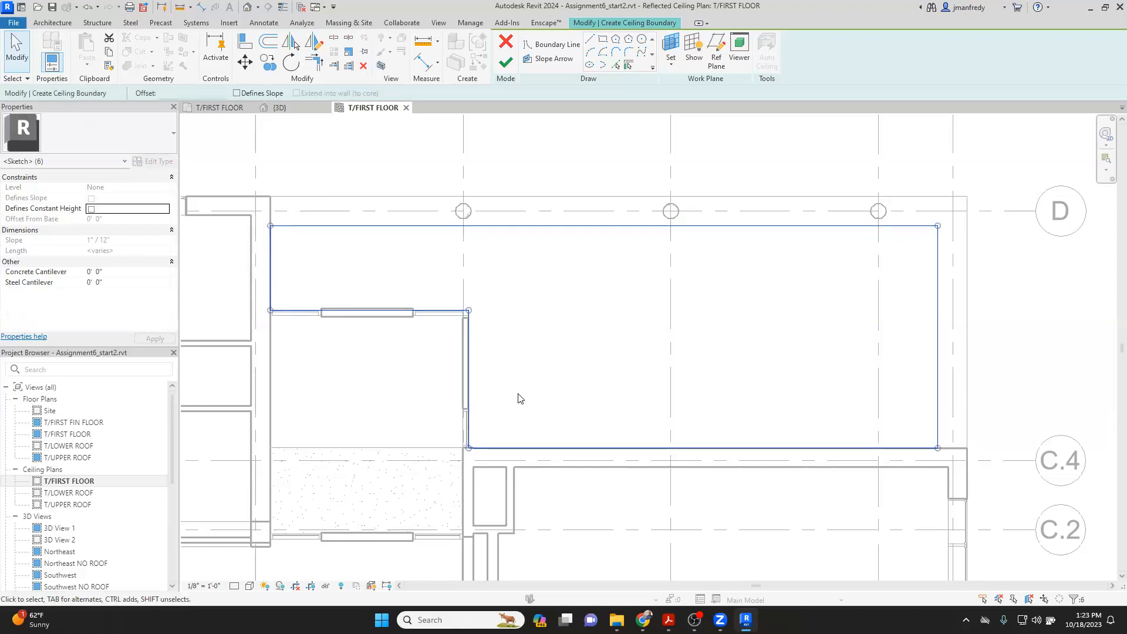
{"action": "scroll", "coordinate": [520, 396], "scroll_direction": "down", "scroll_amount": 2}
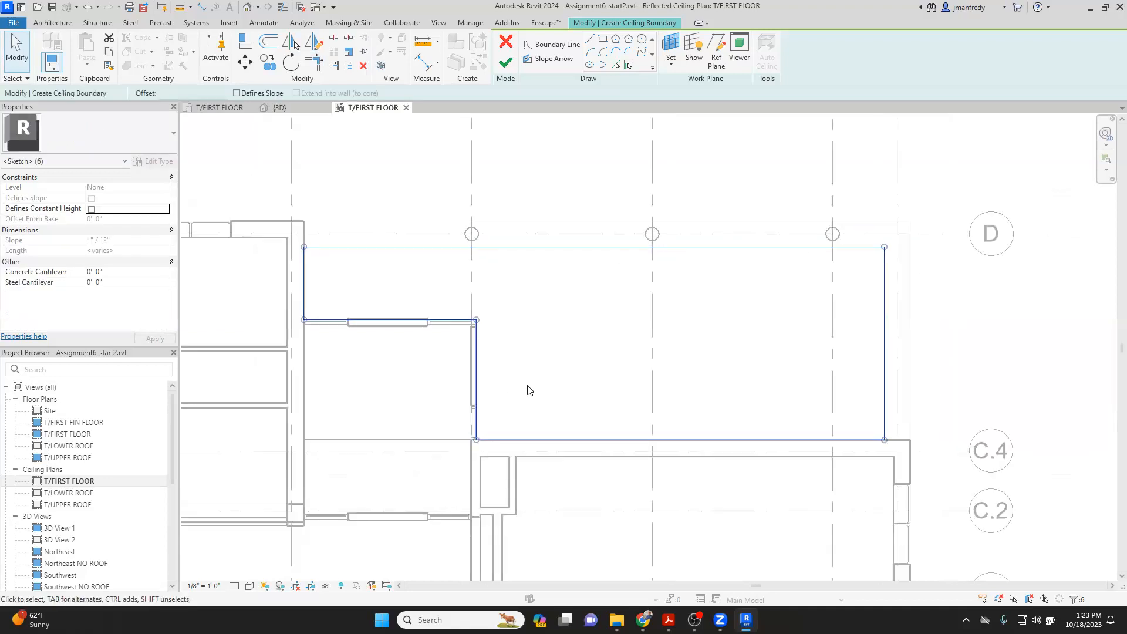
{"action": "left_click", "coordinate": [506, 62]}
{"action": "left_click", "coordinate": [543, 178]}
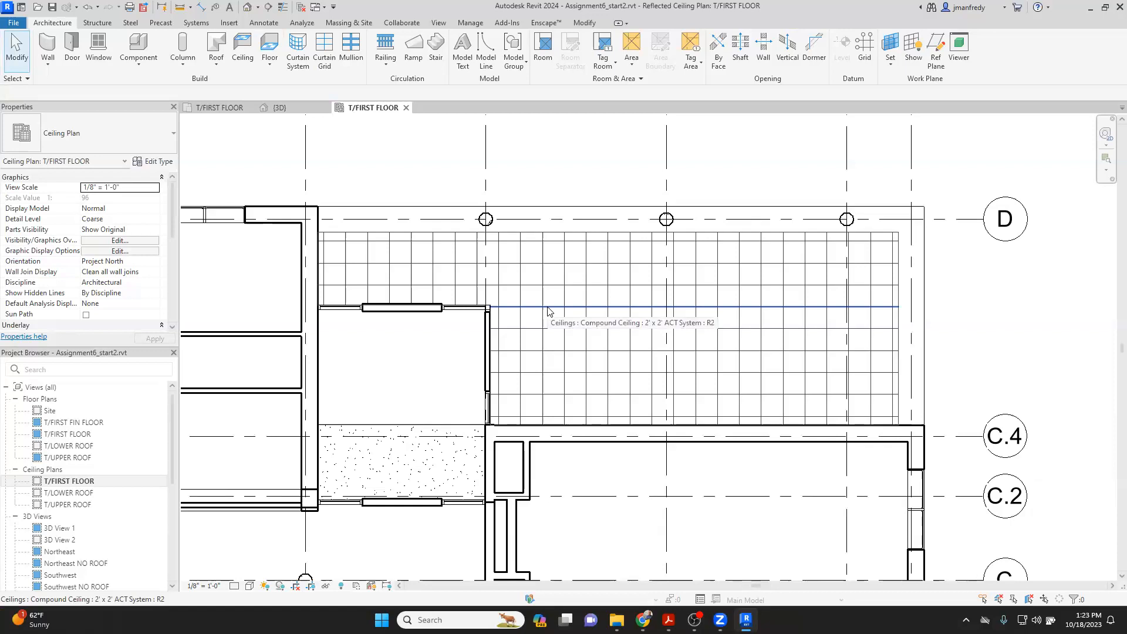
Step: Set the height offset of the canopy's ACT ceiling to 11' 4"
{"action": "left_click", "coordinate": [554, 235]}
{"action": "left_click", "coordinate": [119, 198]}
{"action": "type", "text": "11 3"}
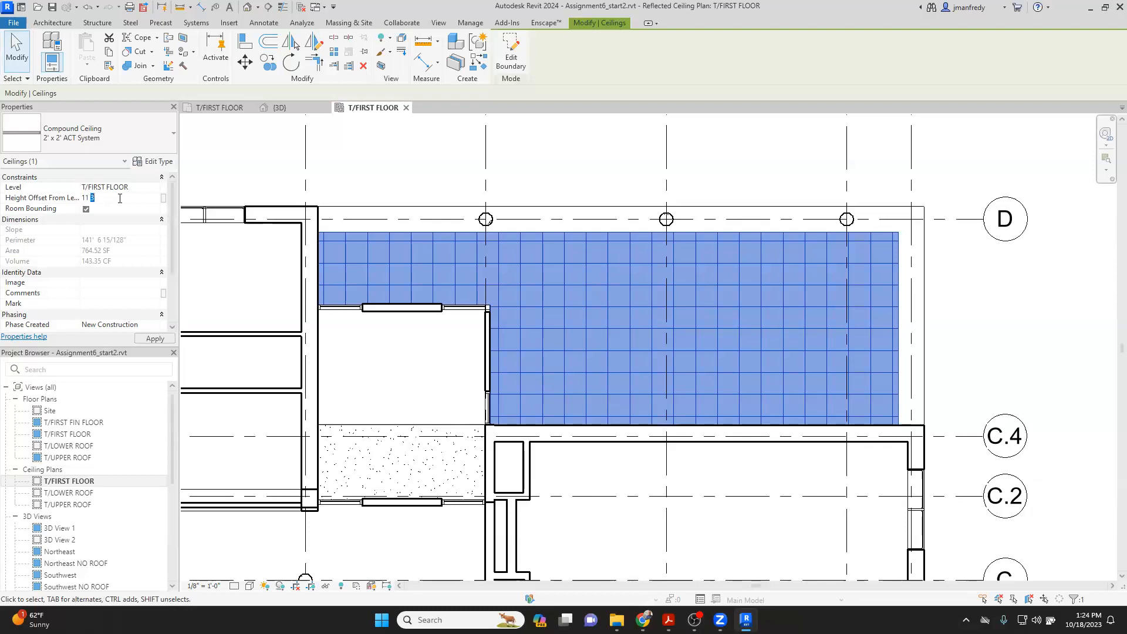
{"action": "type", "text": " 4"}
{"action": "left_click", "coordinate": [422, 180]}
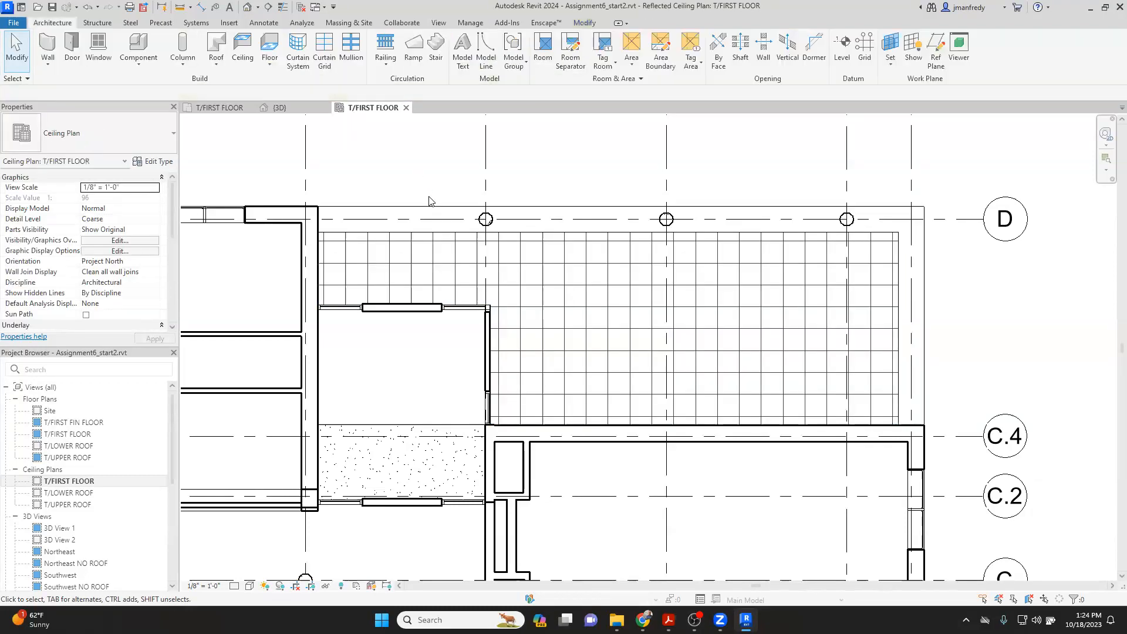
Step: Create a camera view from the T/FIRST FLOOR floor plan, placed outside near grid 4 and aimed at the entrance canopy
{"action": "double_click", "coordinate": [69, 435]}
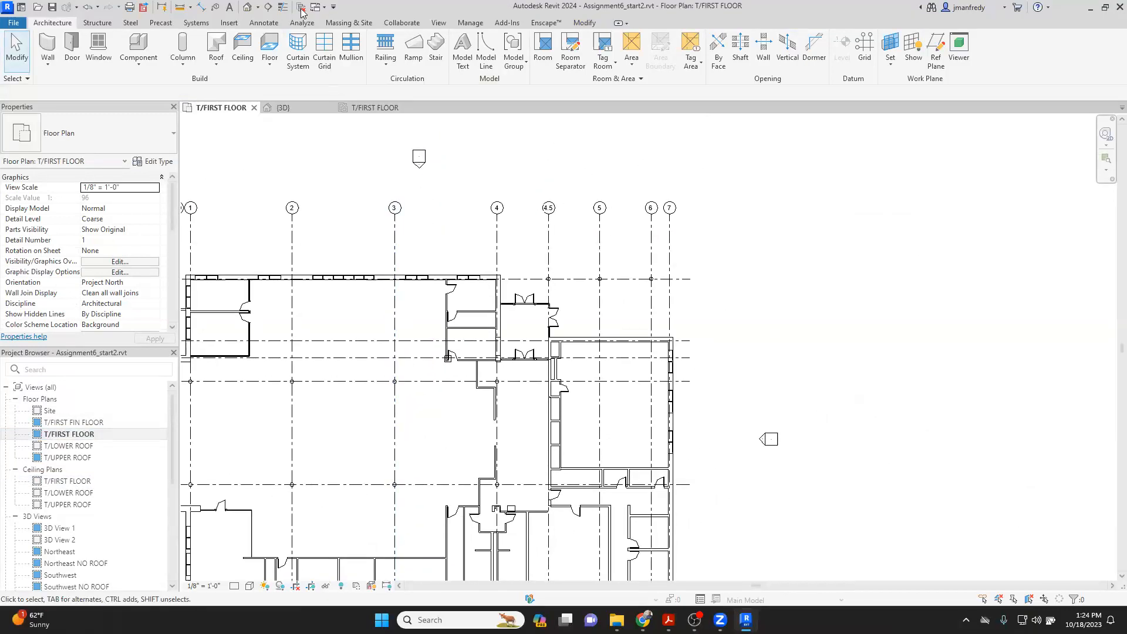
{"action": "left_click", "coordinate": [258, 8]}
{"action": "left_click", "coordinate": [283, 38]}
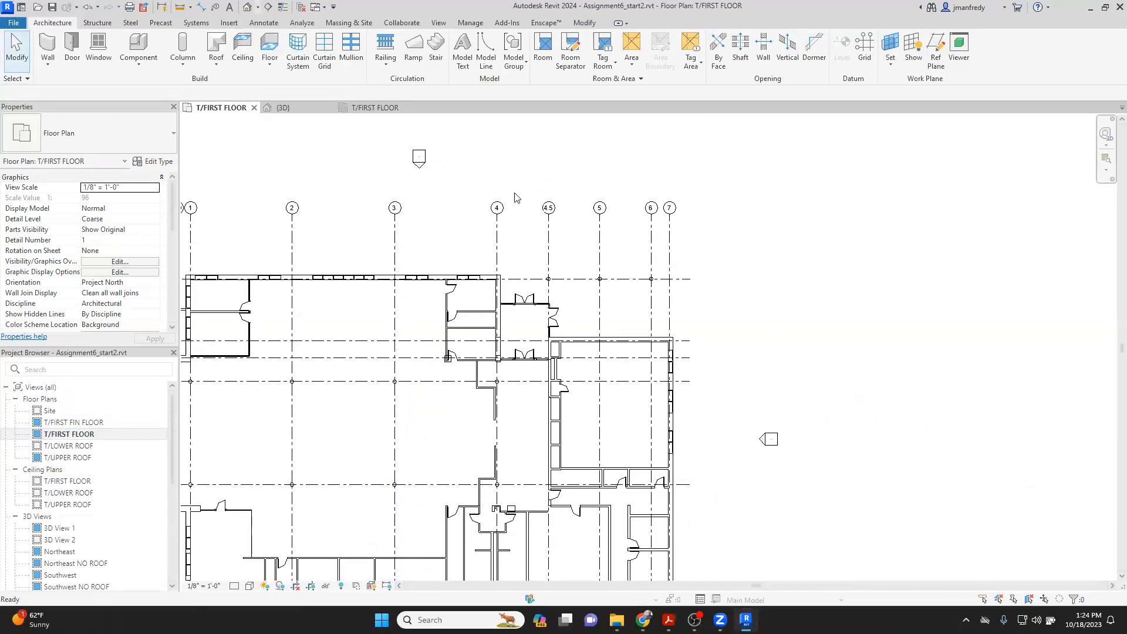
{"action": "left_click", "coordinate": [517, 187]}
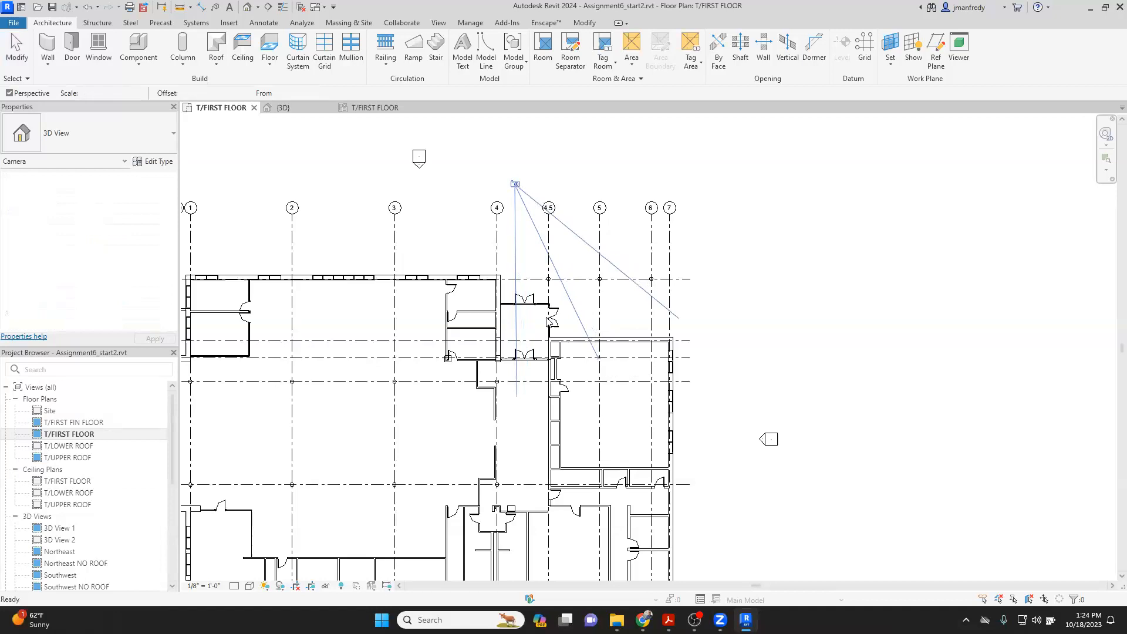
{"action": "left_click", "coordinate": [548, 319]}
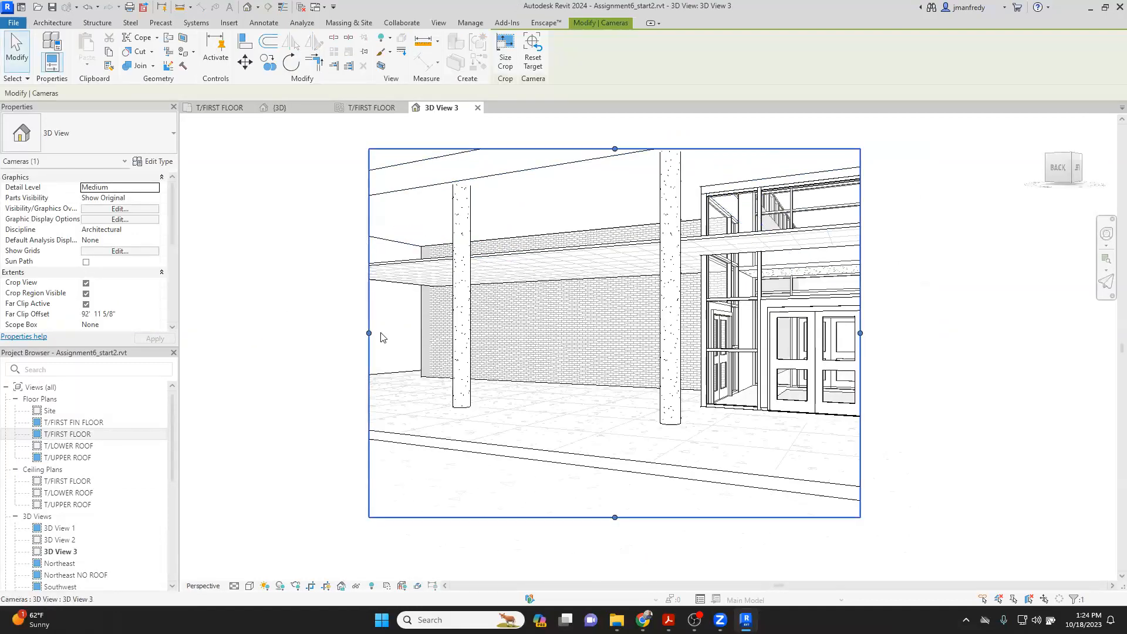
Step: Enlarge the camera view's crop region sideways and upward to take in all three columns and the canopy roof
{"action": "left_click_drag", "start_coordinate": [369, 333], "coordinate": [289, 329]}
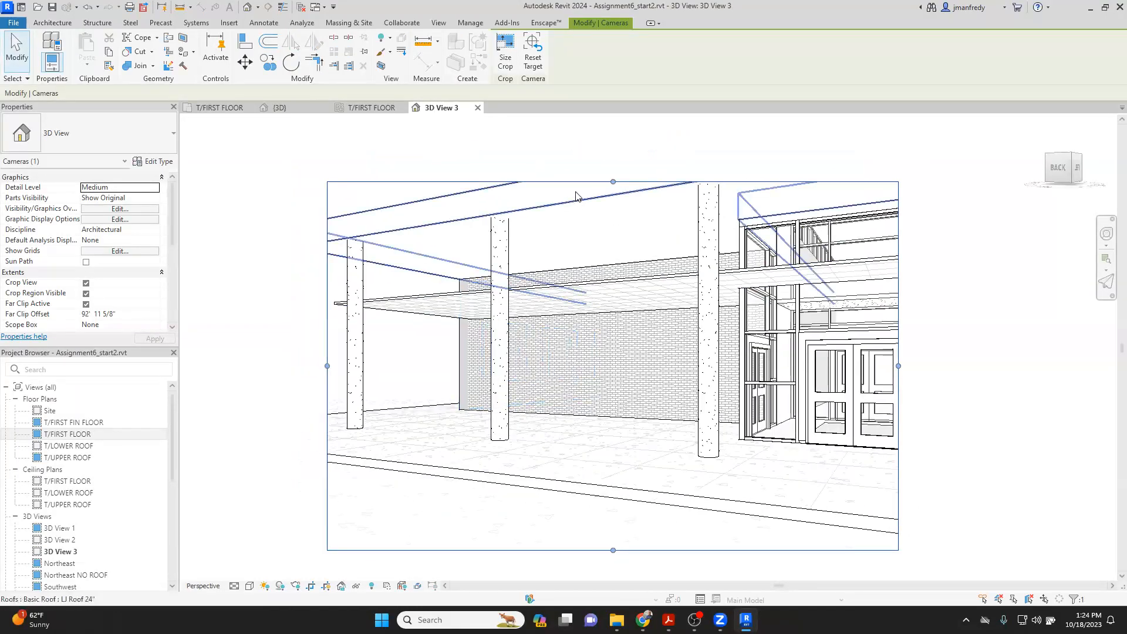
{"action": "left_click_drag", "start_coordinate": [611, 187], "coordinate": [616, 118]}
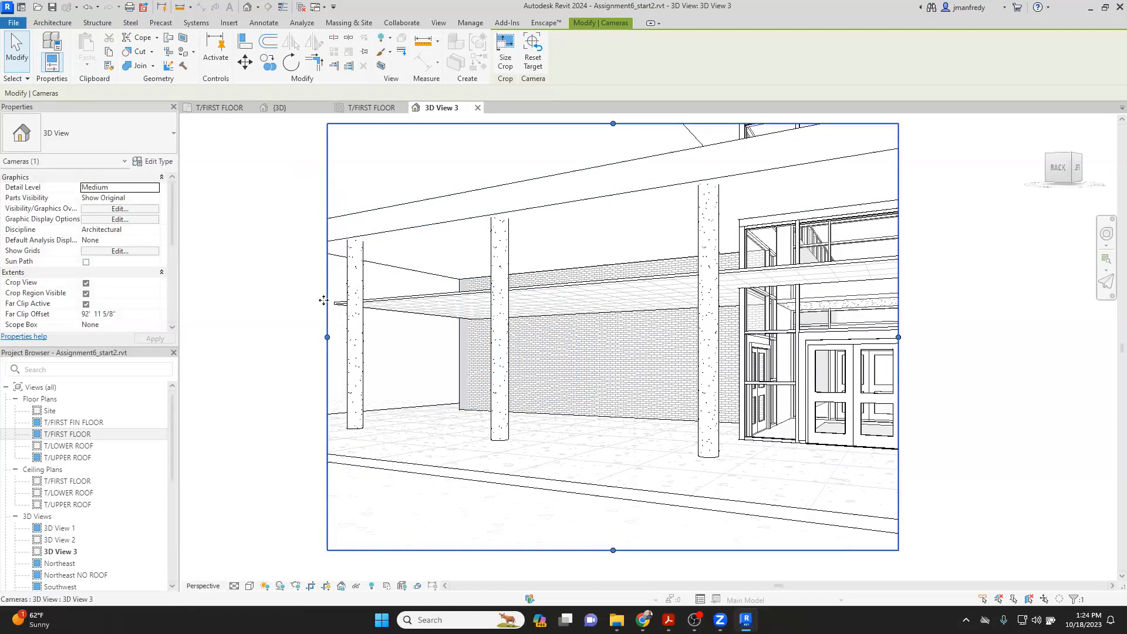
{"action": "middle_click_drag", "start_coordinate": [291, 307], "coordinate": [304, 284]}
{"action": "left_click_drag", "start_coordinate": [336, 309], "coordinate": [313, 307]}
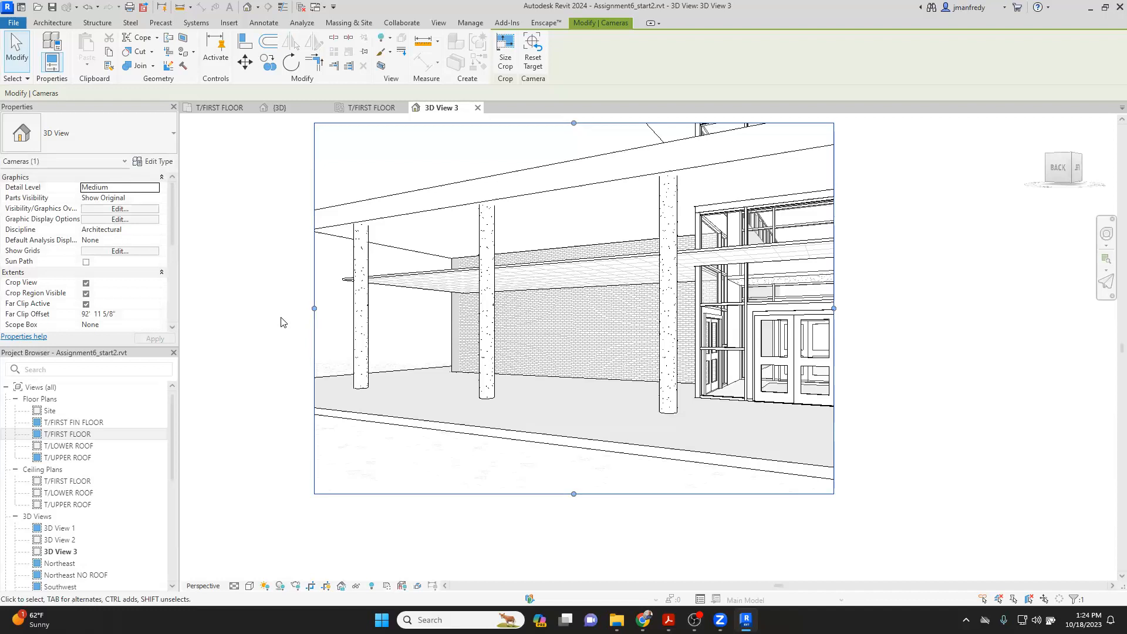
Step: Attach the tops of the three round concrete columns to the canopy's LJ Roof 24"
{"action": "left_click", "coordinate": [362, 262]}
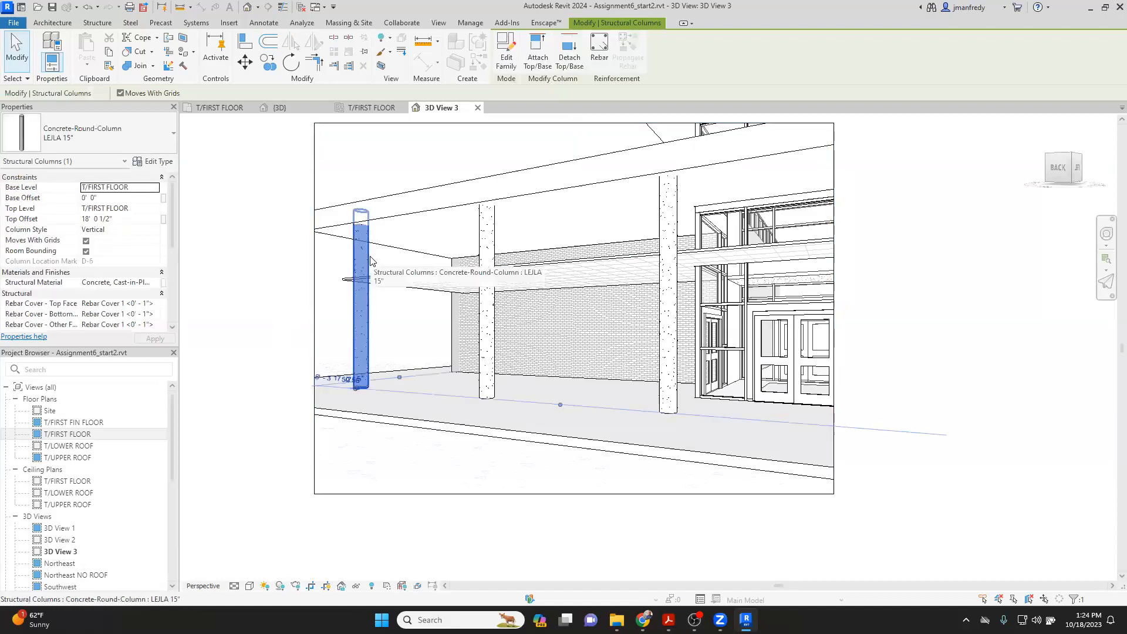
{"action": "scroll", "coordinate": [497, 226], "scroll_direction": "up", "scroll_amount": 3}
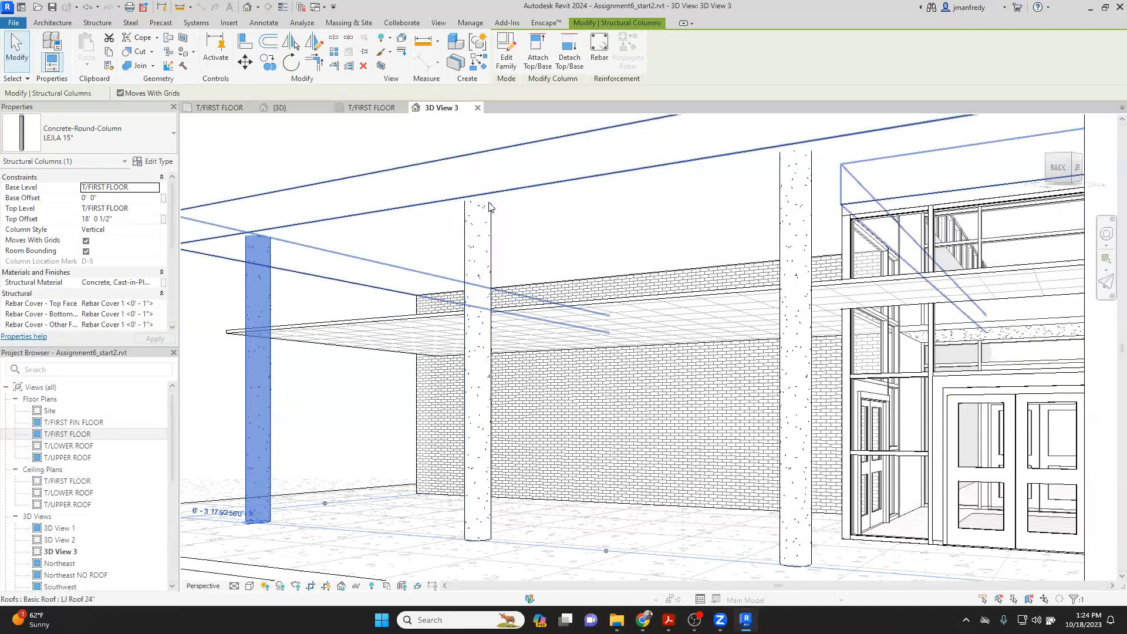
{"action": "scroll", "coordinate": [498, 223], "scroll_direction": "down", "scroll_amount": 3}
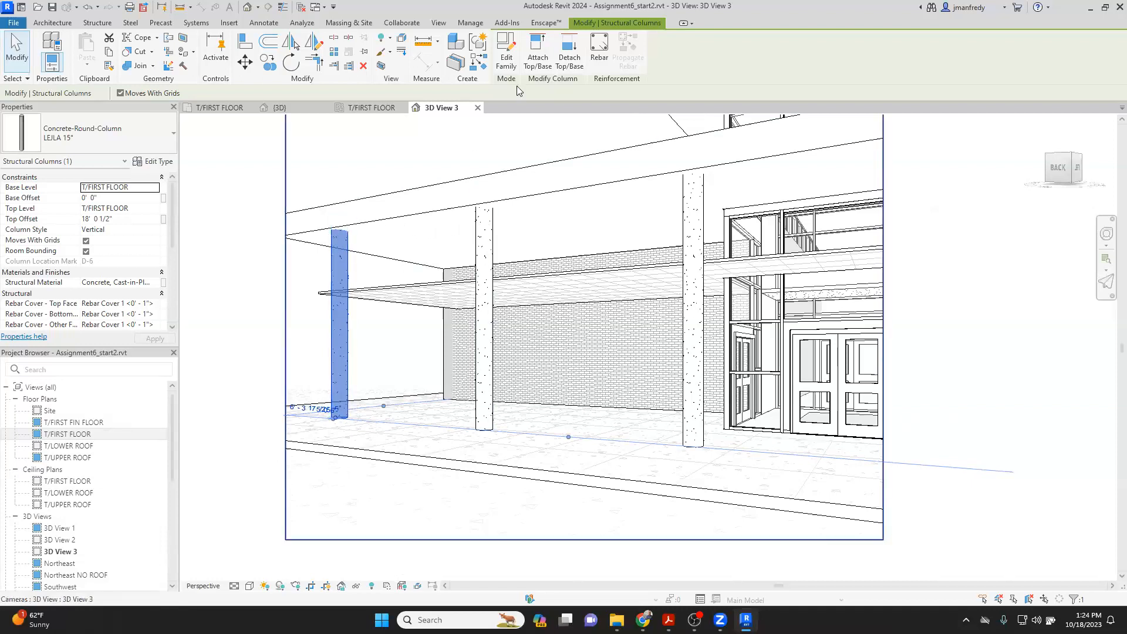
{"action": "left_click", "coordinate": [537, 52]}
{"action": "left_click", "coordinate": [520, 178]}
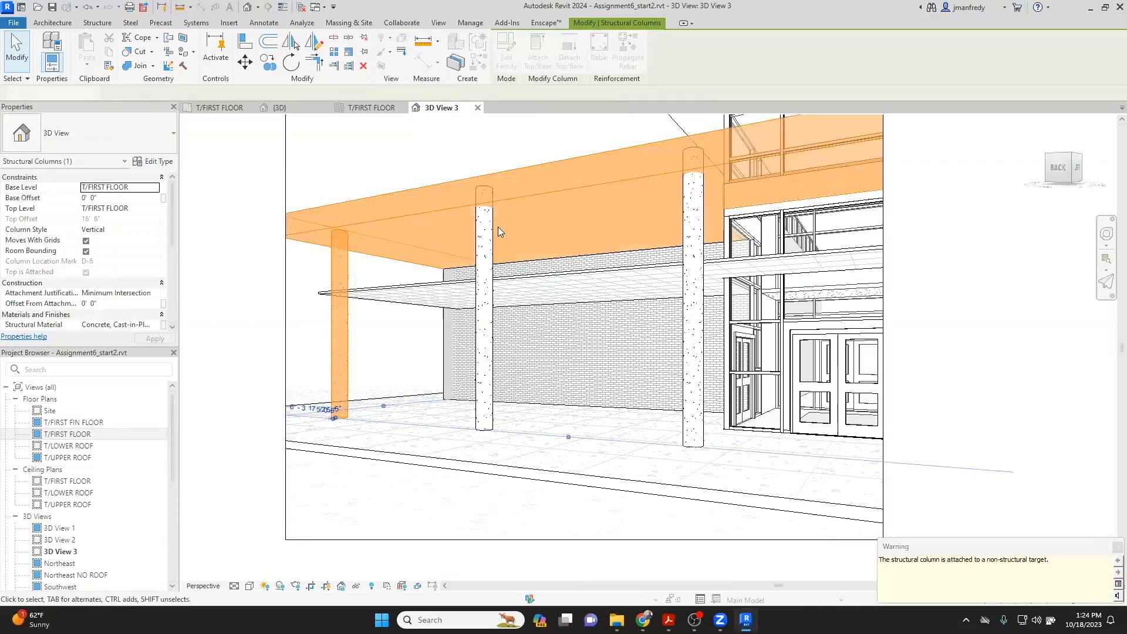
{"action": "left_click", "coordinate": [484, 229]}
{"action": "left_click", "coordinate": [544, 167]}
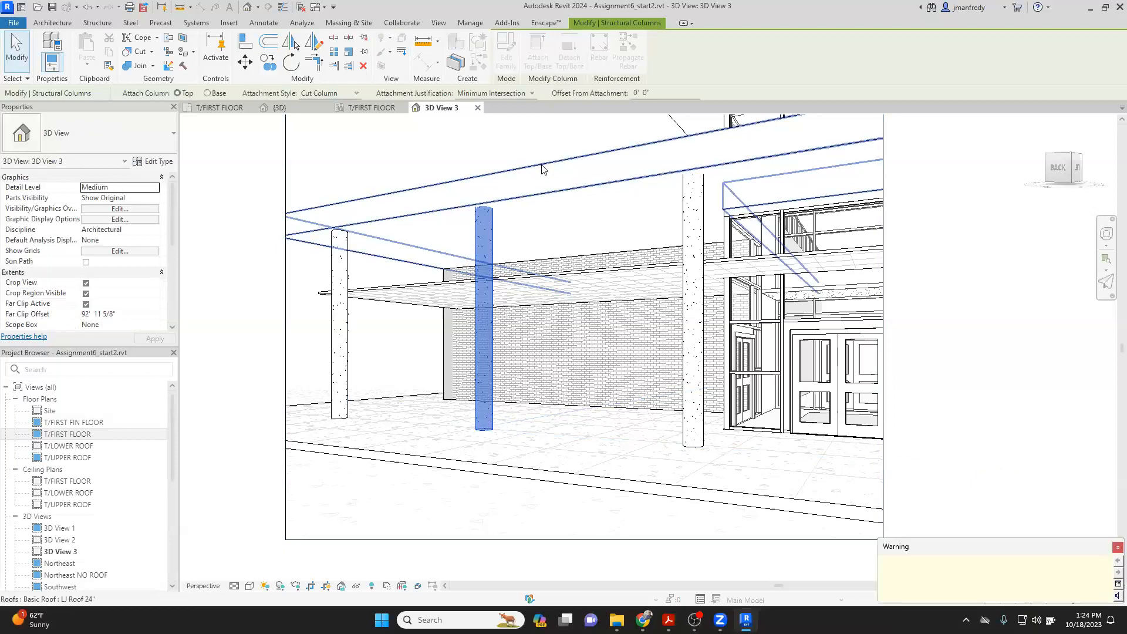
{"action": "left_click", "coordinate": [693, 199]}
{"action": "left_click", "coordinate": [529, 59]}
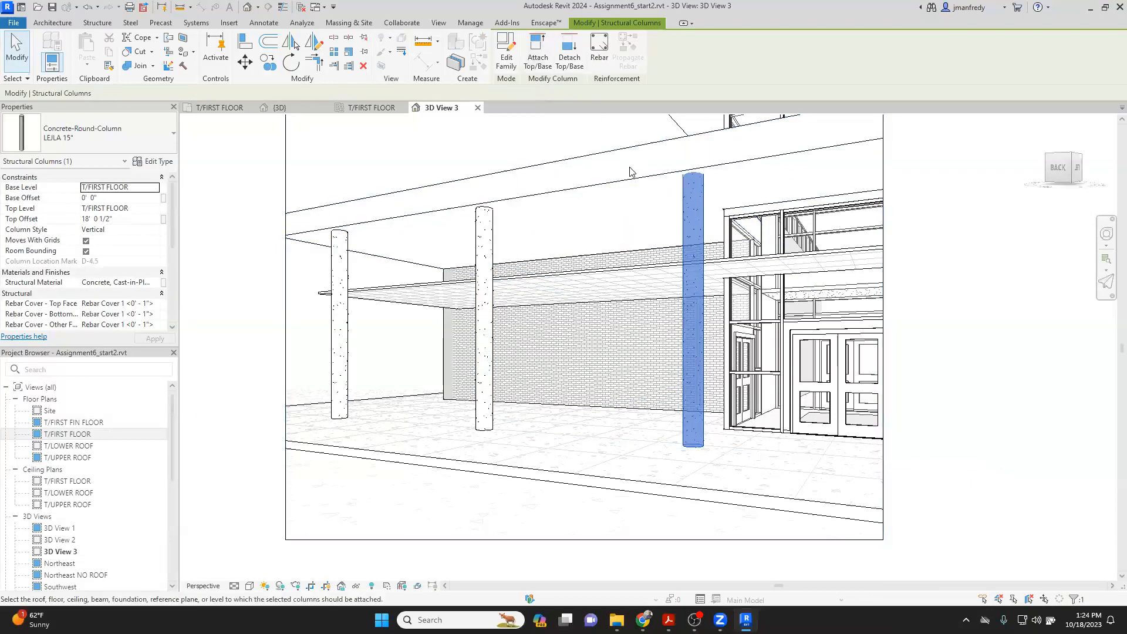
{"action": "left_click", "coordinate": [527, 155]}
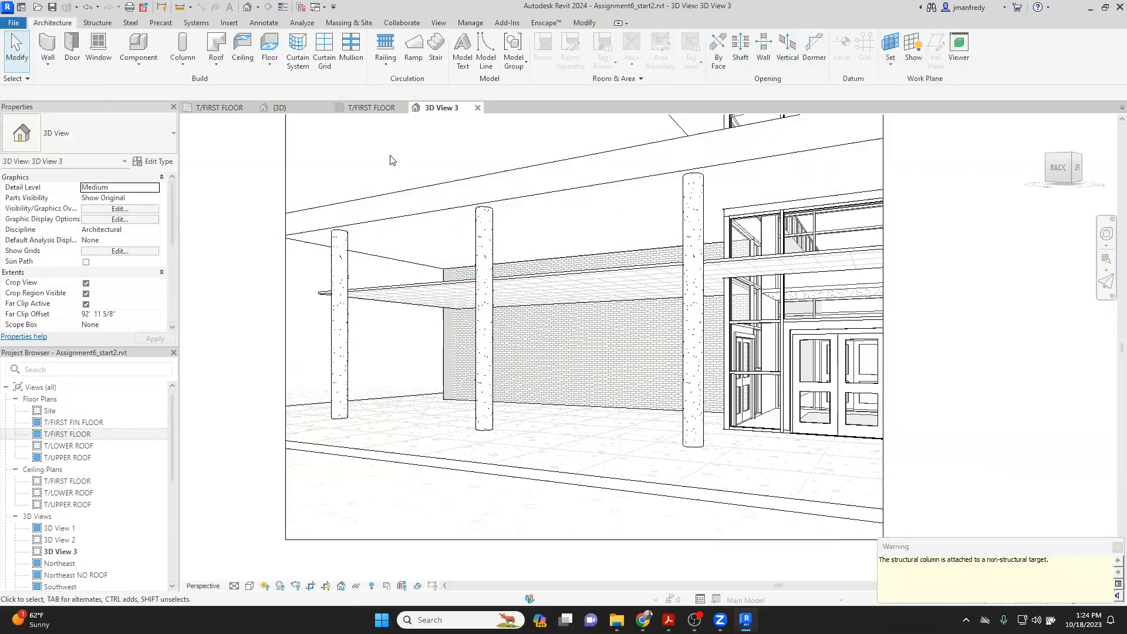
Step: Cut a vertical building section through the entrance canopy between grids 4.5 and 5 in the T/FIRST FLOOR floor plan and open it
{"action": "left_click", "coordinate": [417, 286]}
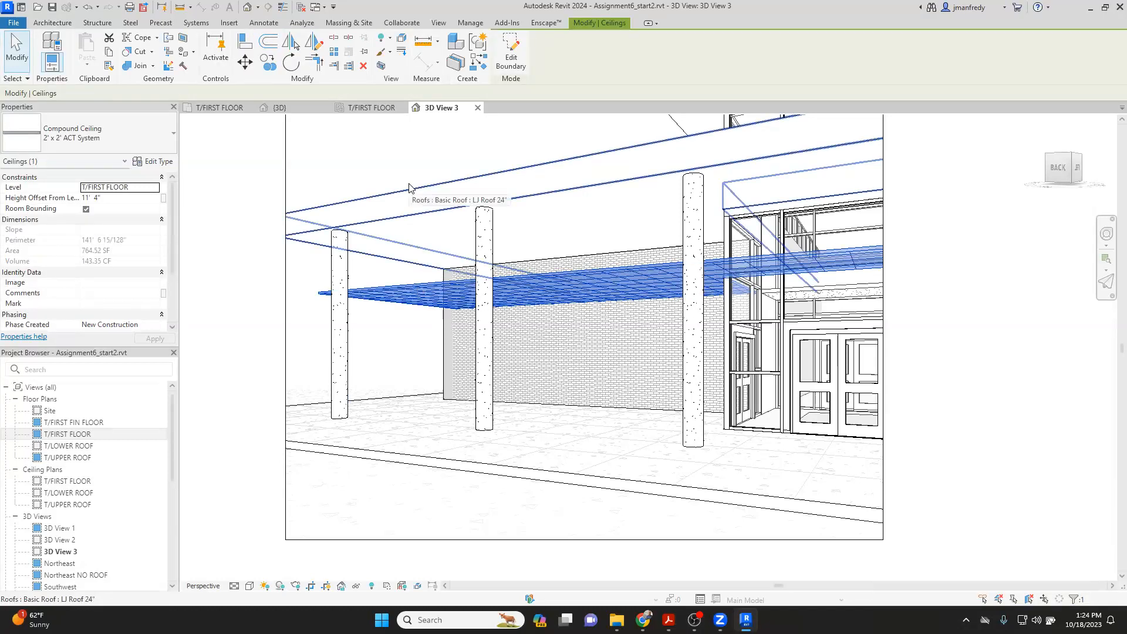
{"action": "key", "text": "Escape"}
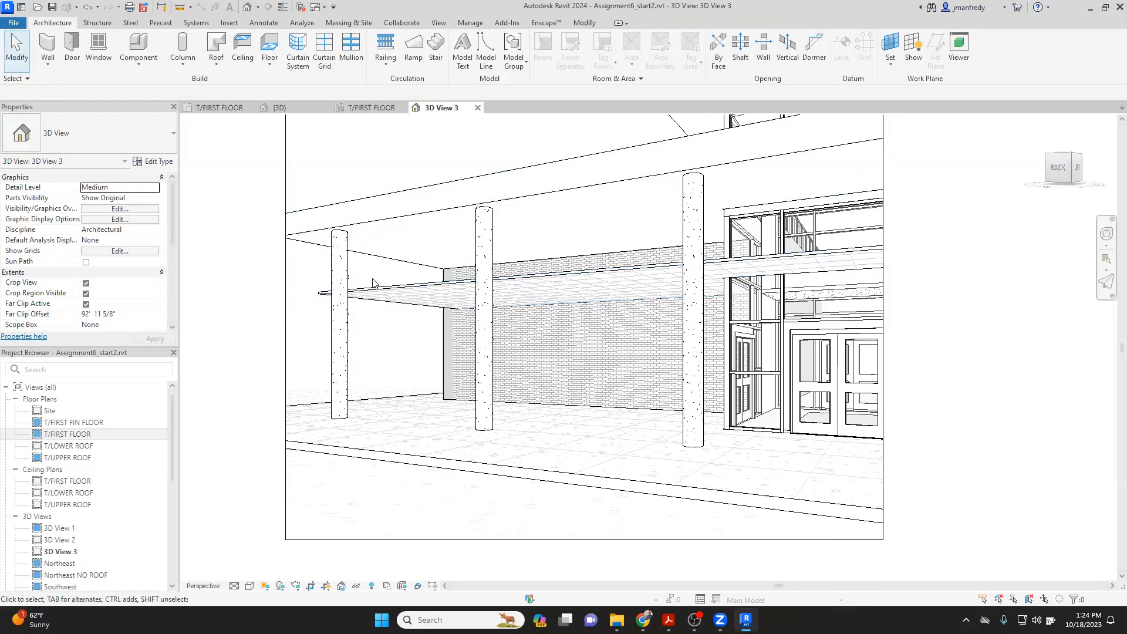
{"action": "double_click", "coordinate": [88, 434]}
{"action": "scroll", "coordinate": [573, 240], "scroll_direction": "up", "scroll_amount": 2}
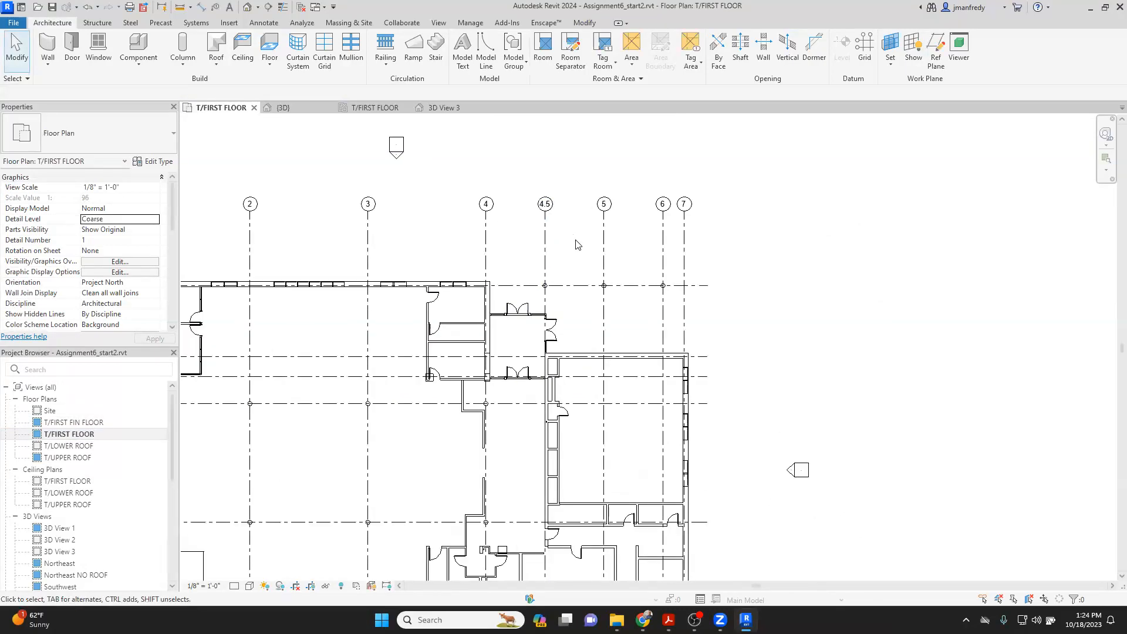
{"action": "left_click", "coordinate": [266, 7]}
{"action": "left_click", "coordinate": [583, 248]}
{"action": "left_click", "coordinate": [583, 393]}
{"action": "key", "text": "Escape"}
{"action": "key", "text": "Escape"}
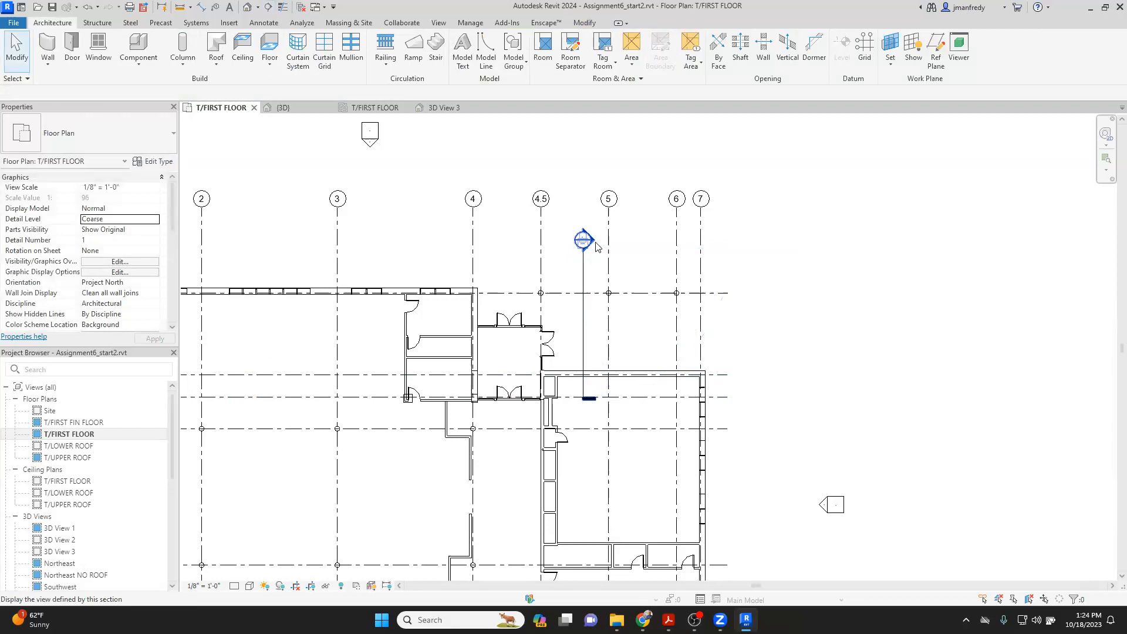
{"action": "double_click", "coordinate": [596, 245]}
{"action": "scroll", "coordinate": [645, 375], "scroll_direction": "up", "scroll_amount": 2}
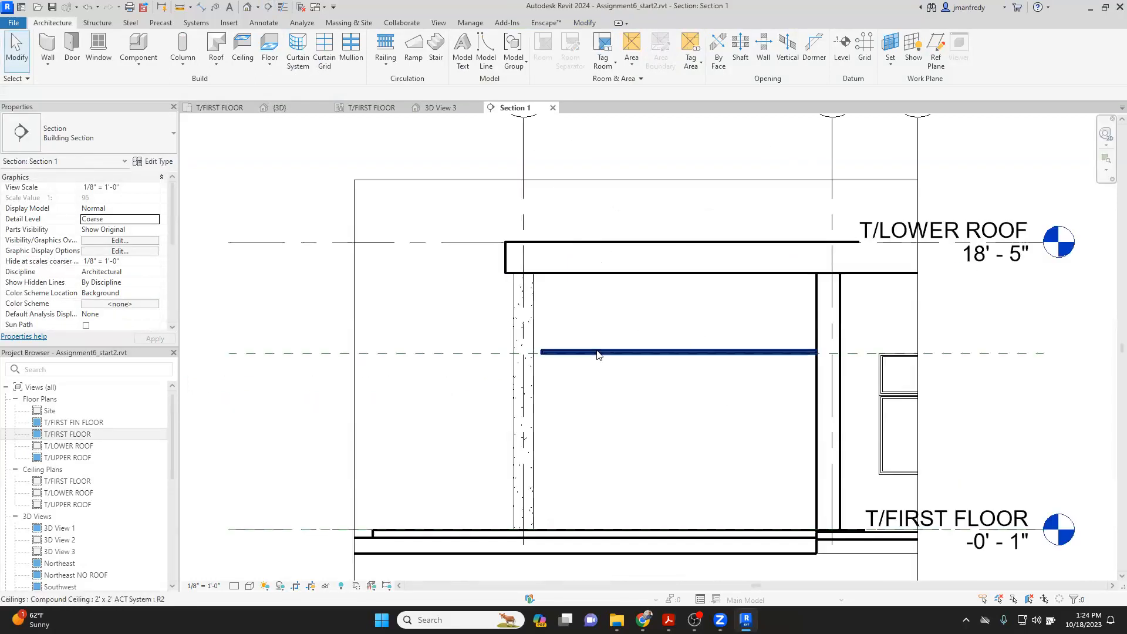
Step: Align the canopy's ACT ceiling to the underside of the LJ Roof 24" in the section
{"action": "scroll", "coordinate": [583, 329], "scroll_direction": "up", "scroll_amount": 2}
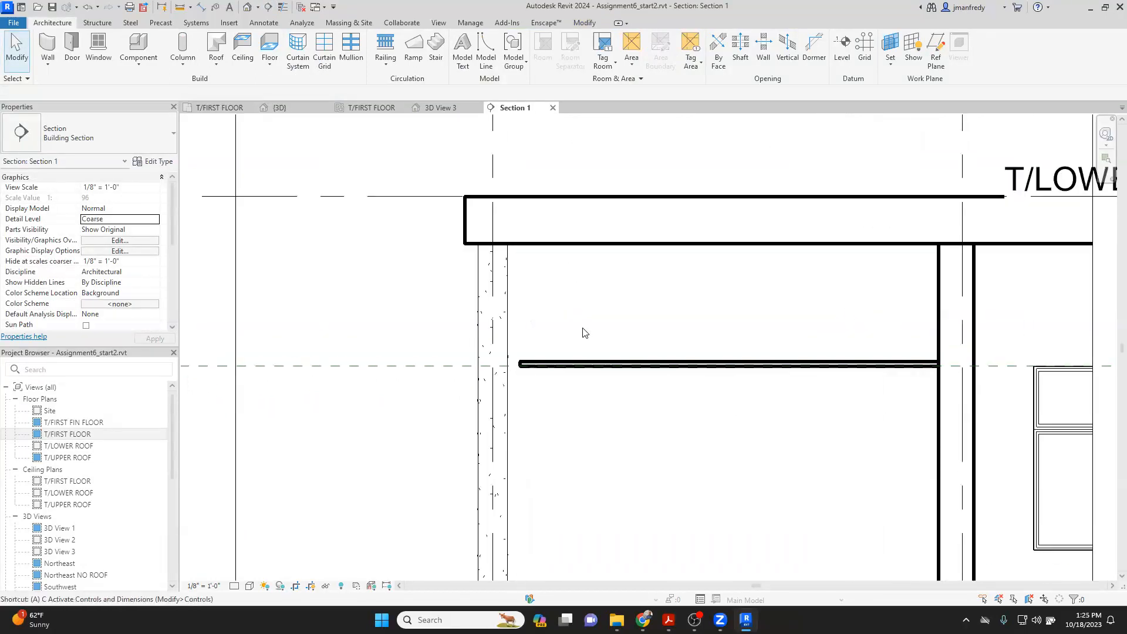
{"action": "key", "text": "a"}
{"action": "key", "text": "l"}
{"action": "left_click", "coordinate": [585, 243]}
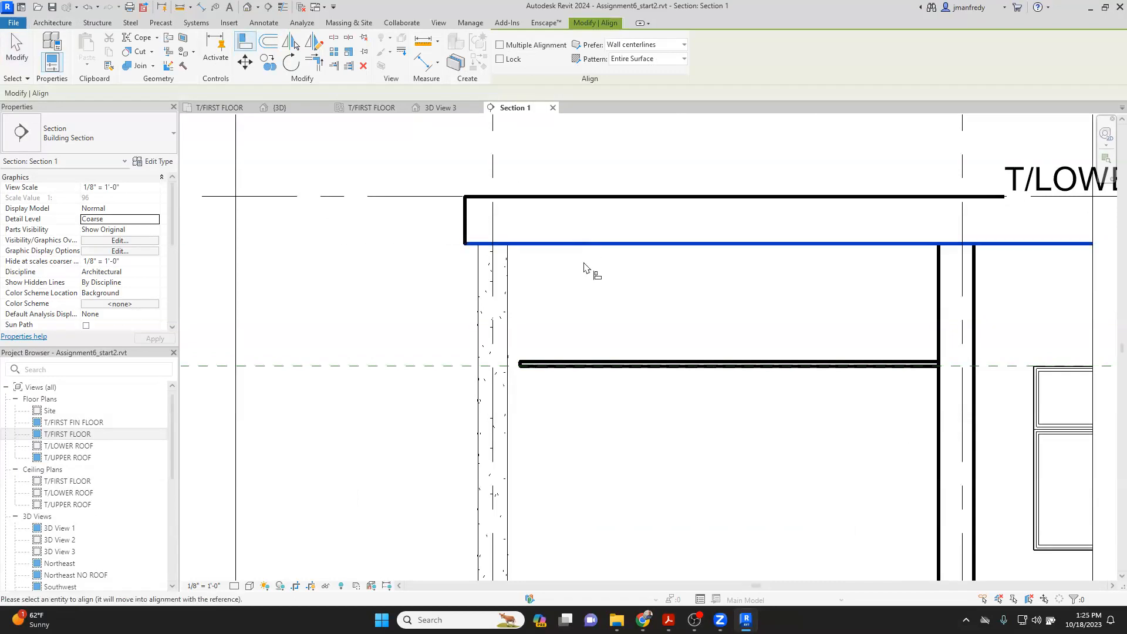
{"action": "left_click", "coordinate": [578, 364]}
{"action": "key", "text": "Escape"}
{"action": "key", "text": "Escape"}
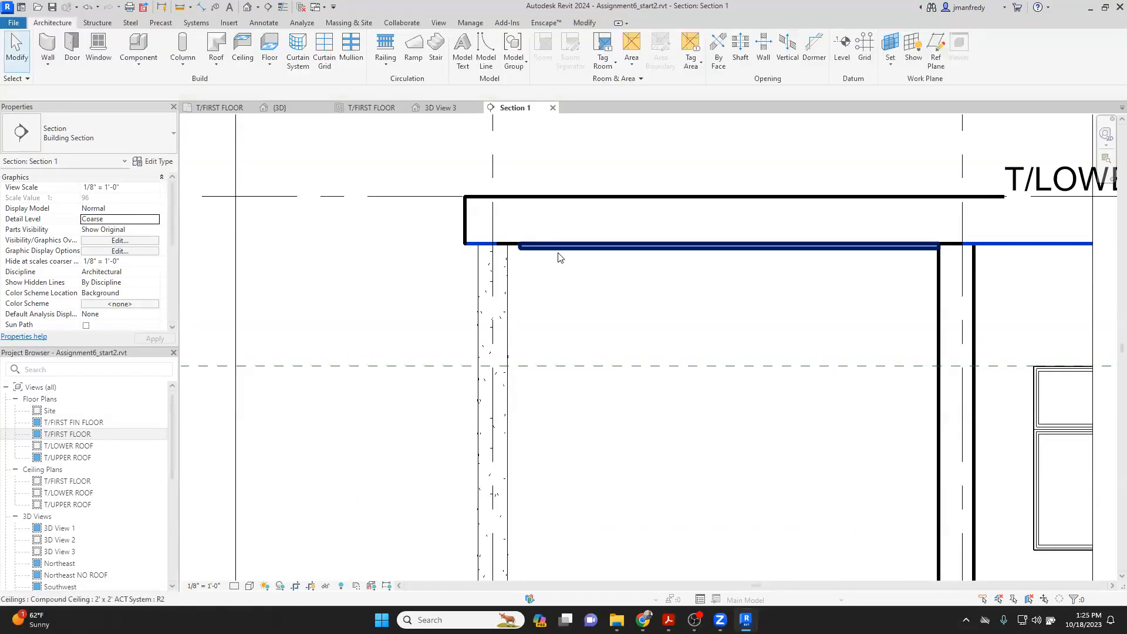
Step: Check the aligned ceiling's level and height offset, and the canopy roof's constraints and type properties
{"action": "left_click", "coordinate": [558, 257]}
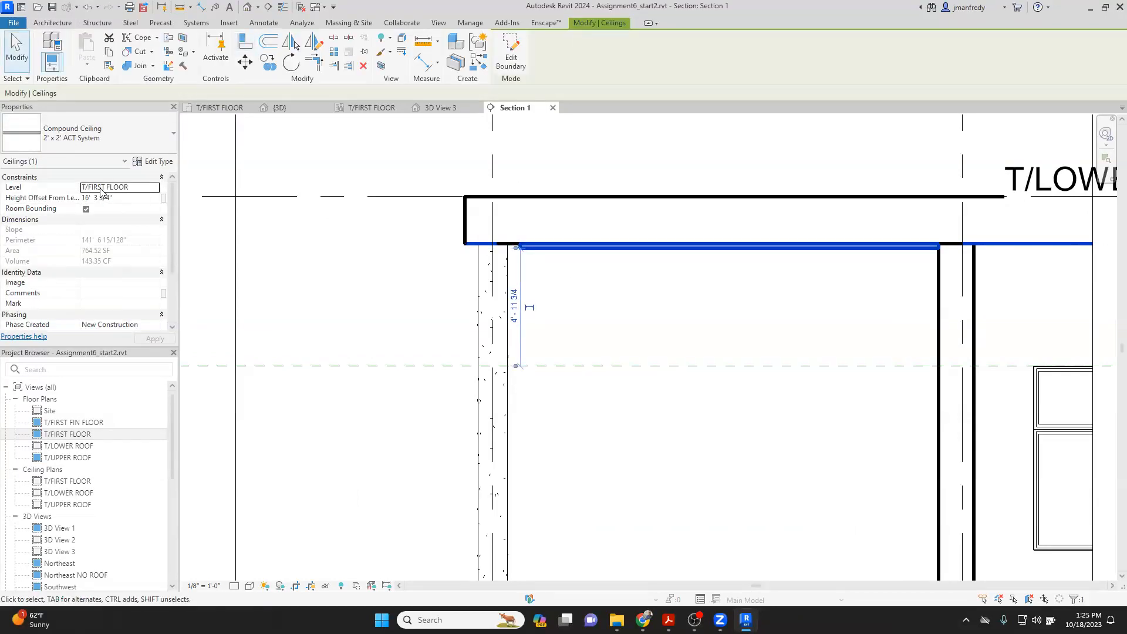
{"action": "left_click", "coordinate": [556, 254]}
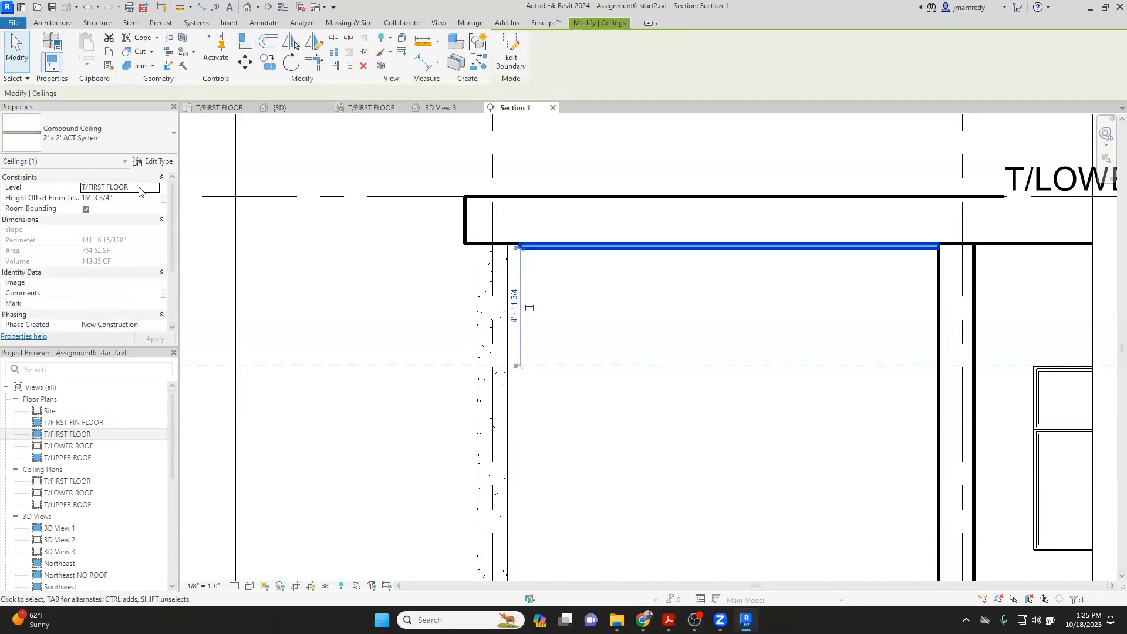
{"action": "left_click", "coordinate": [126, 187]}
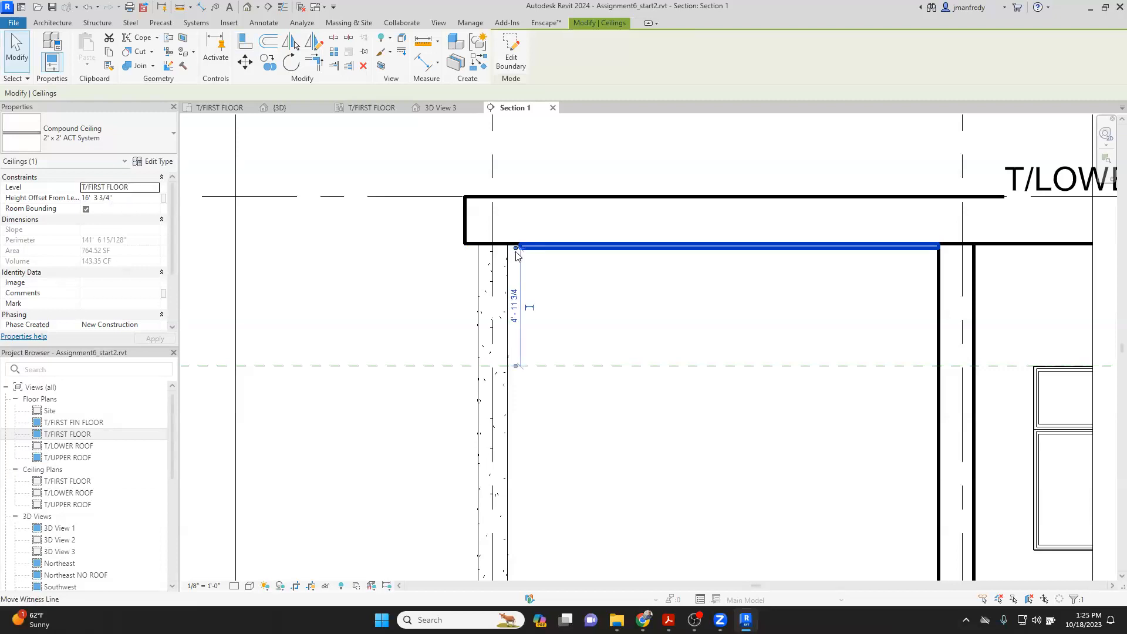
{"action": "key", "text": "Escape"}
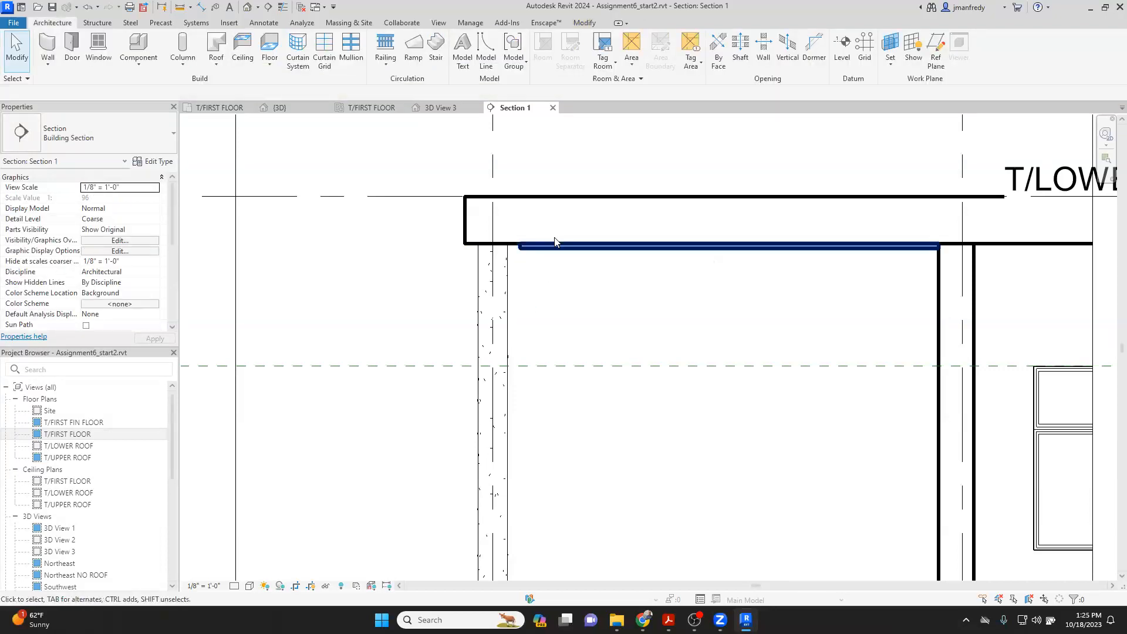
{"action": "left_click", "coordinate": [549, 222]}
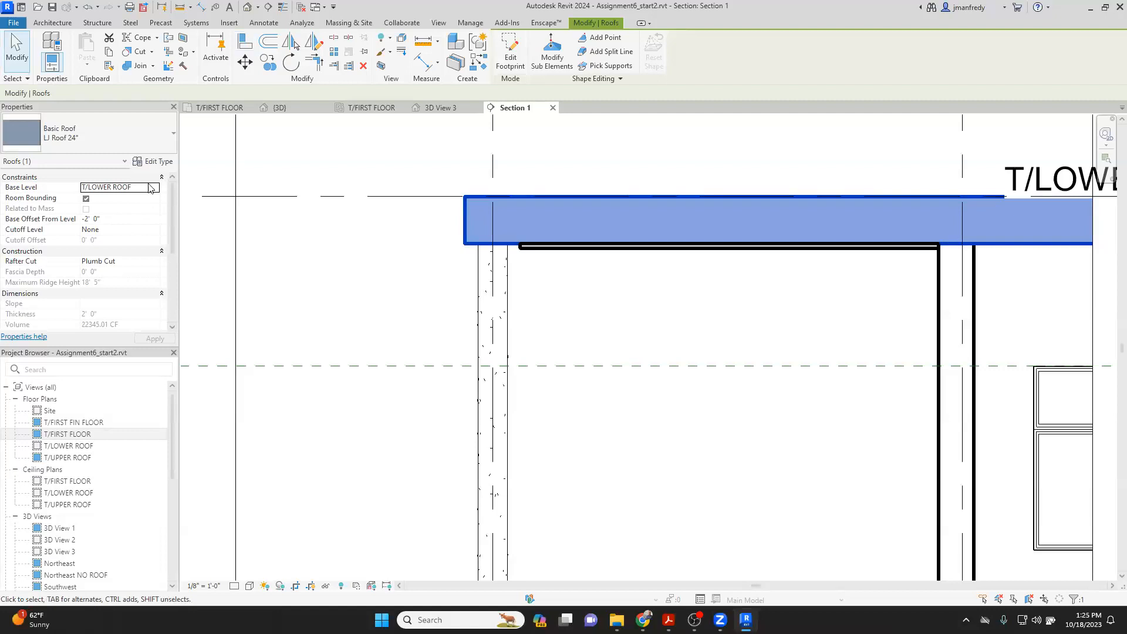
{"action": "left_click", "coordinate": [154, 161]}
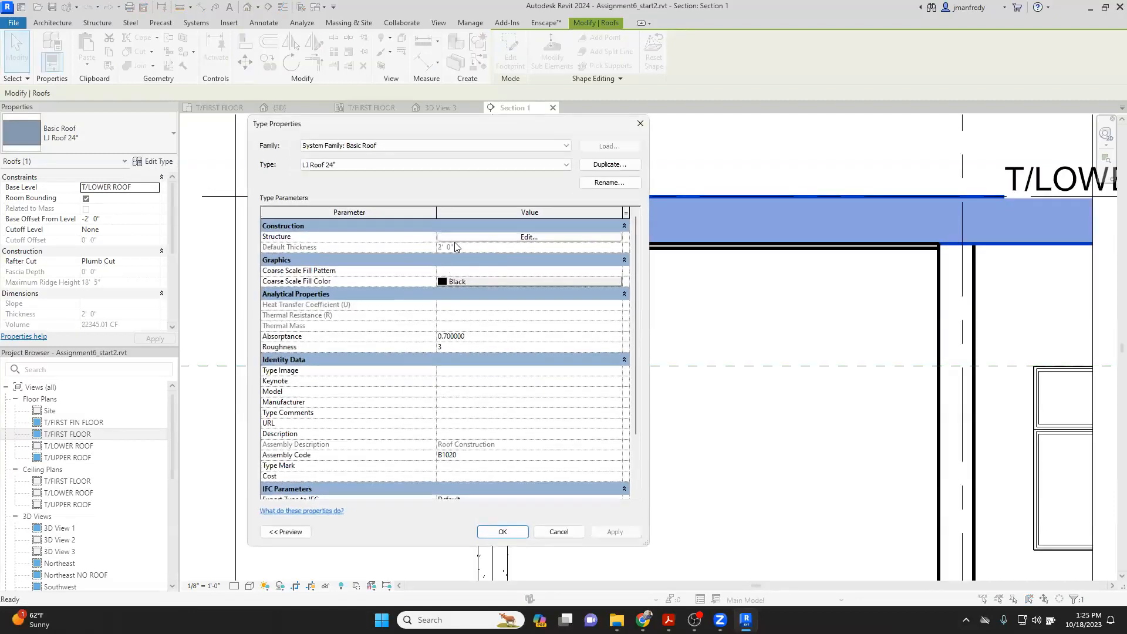
{"action": "key", "text": "Escape"}
{"action": "key", "text": "Escape"}
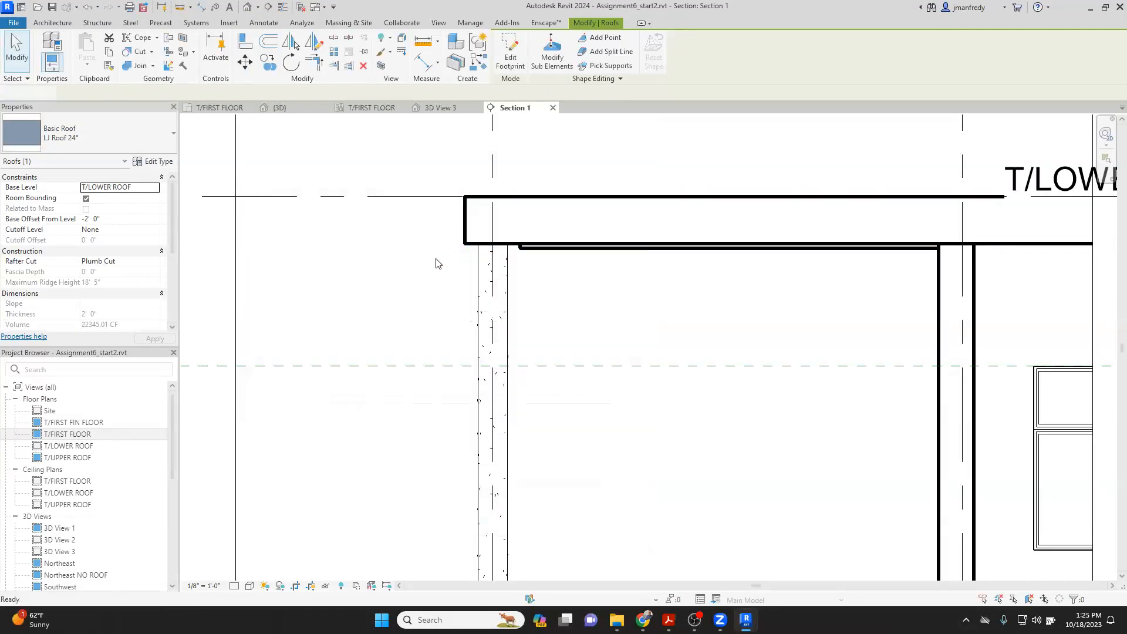
Step: Open the 3D View 3 camera view, check the canopy ceiling, and orbit the camera to show the canopy's far end
{"action": "scroll", "coordinate": [624, 249], "scroll_direction": "down", "scroll_amount": 1}
{"action": "scroll", "coordinate": [623, 252], "scroll_direction": "down", "scroll_amount": 1}
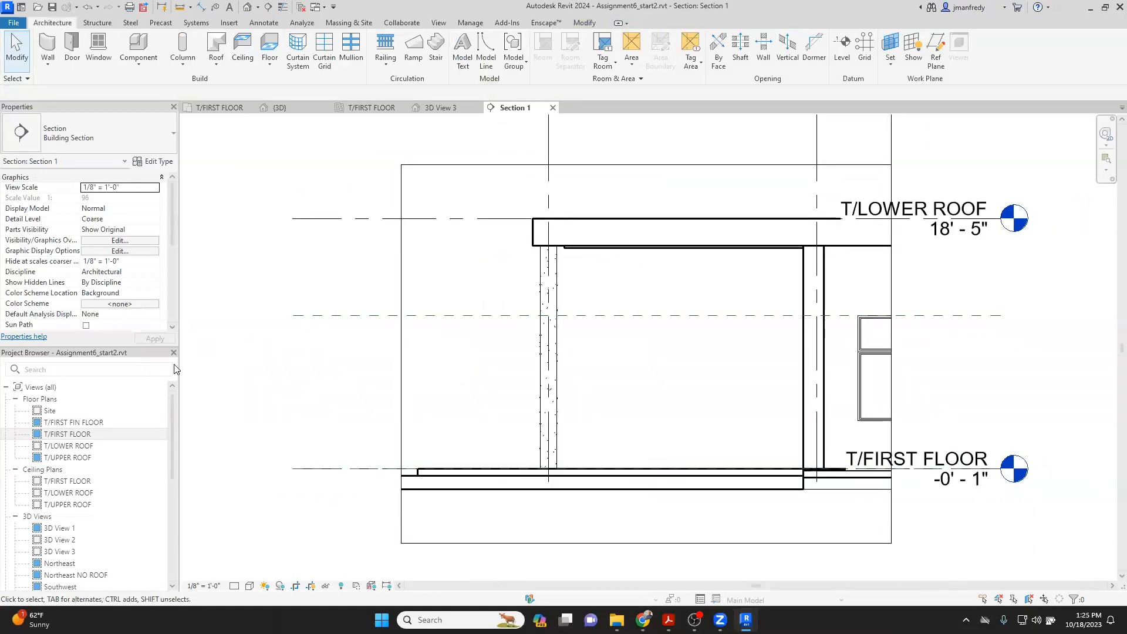
{"action": "scroll", "coordinate": [72, 452], "scroll_direction": "down", "scroll_amount": 3}
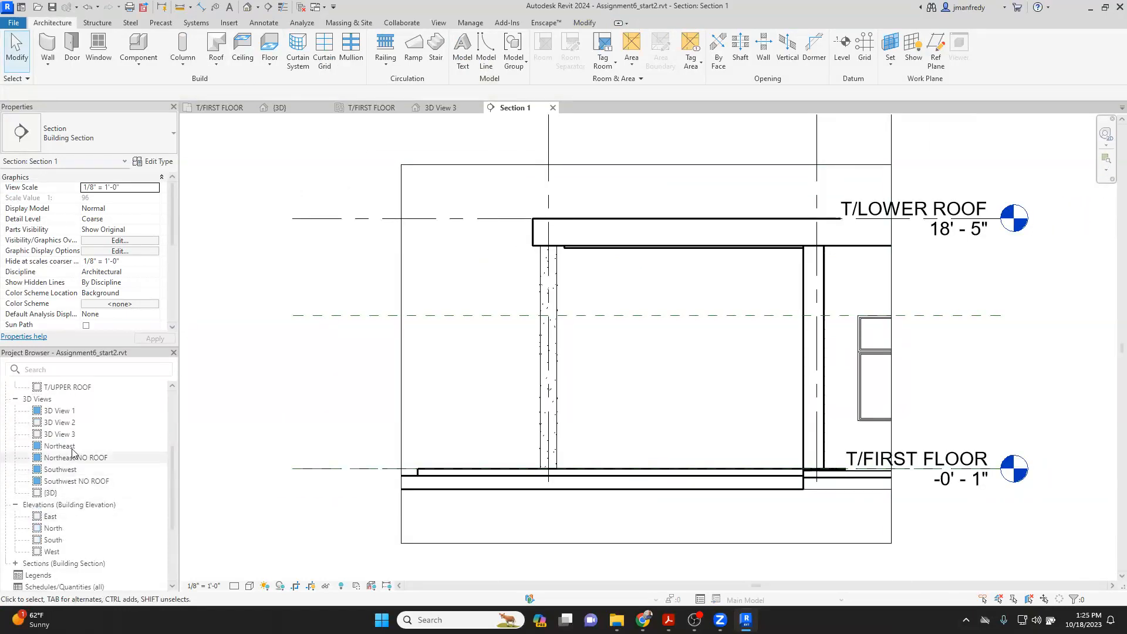
{"action": "double_click", "coordinate": [60, 434]}
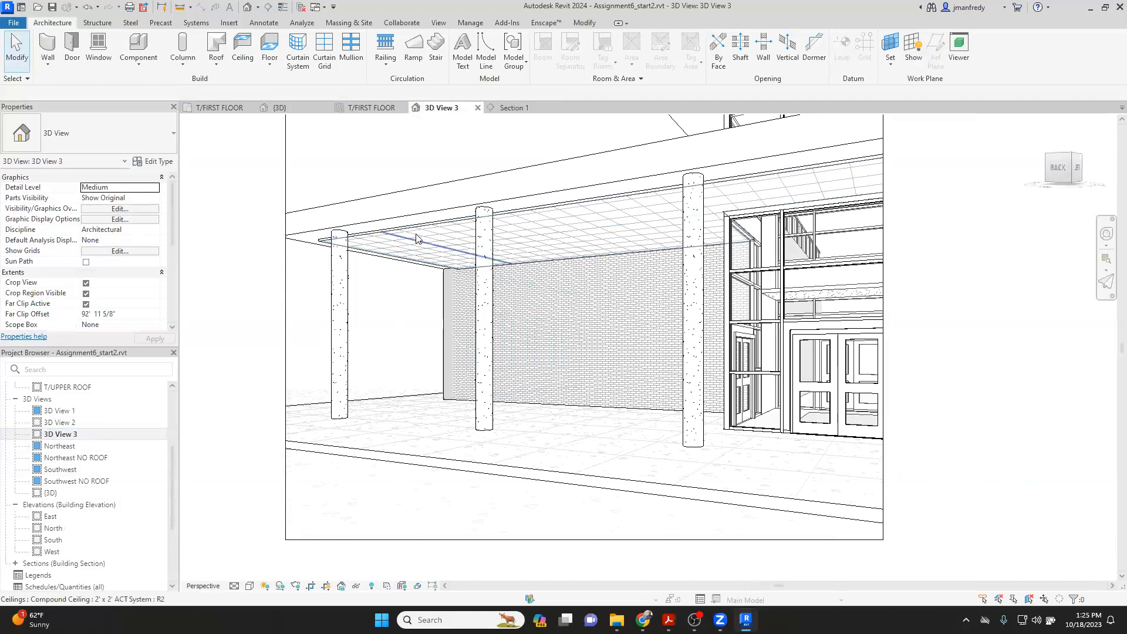
{"action": "left_click", "coordinate": [416, 238]}
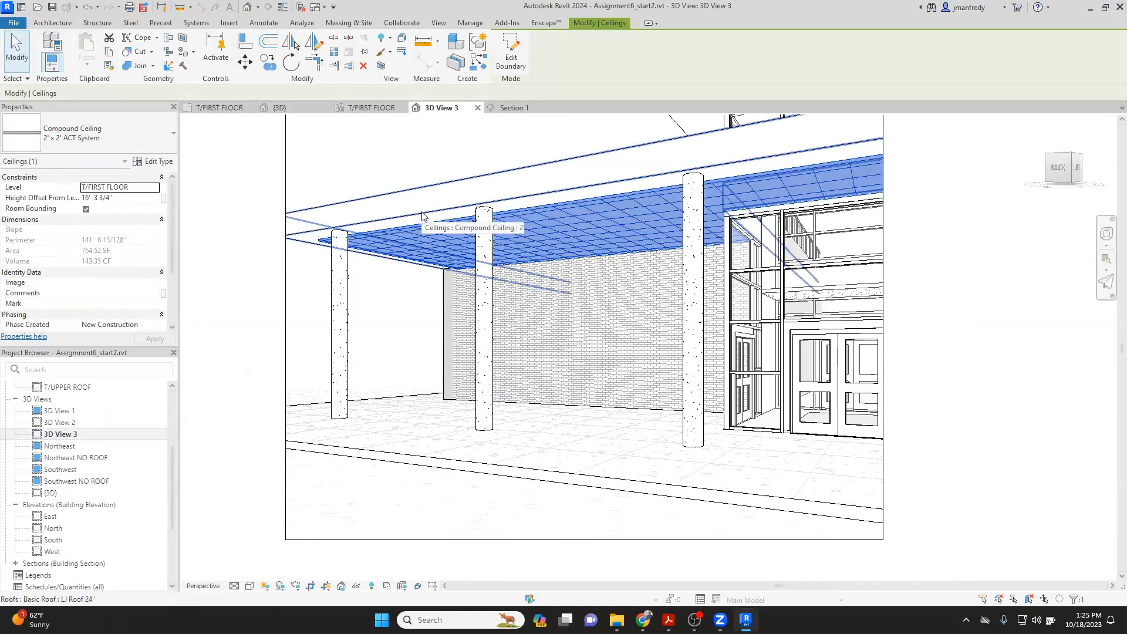
{"action": "key", "text": "Escape"}
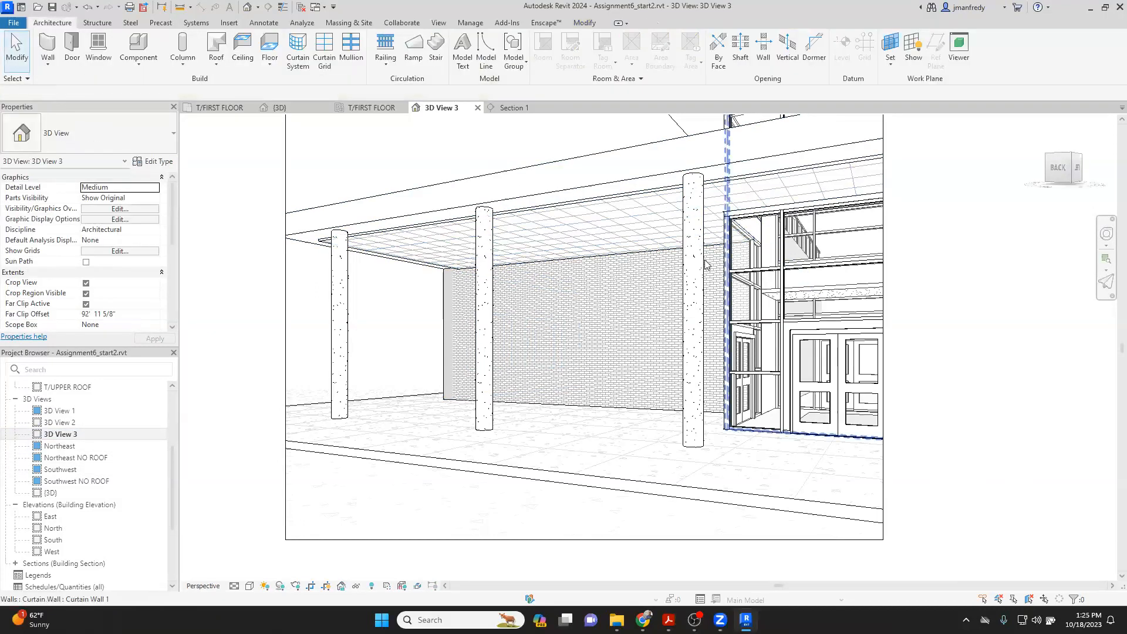
{"action": "middle_click_drag", "start_coordinate": [606, 370], "coordinate": [587, 389], "text": "shift"}
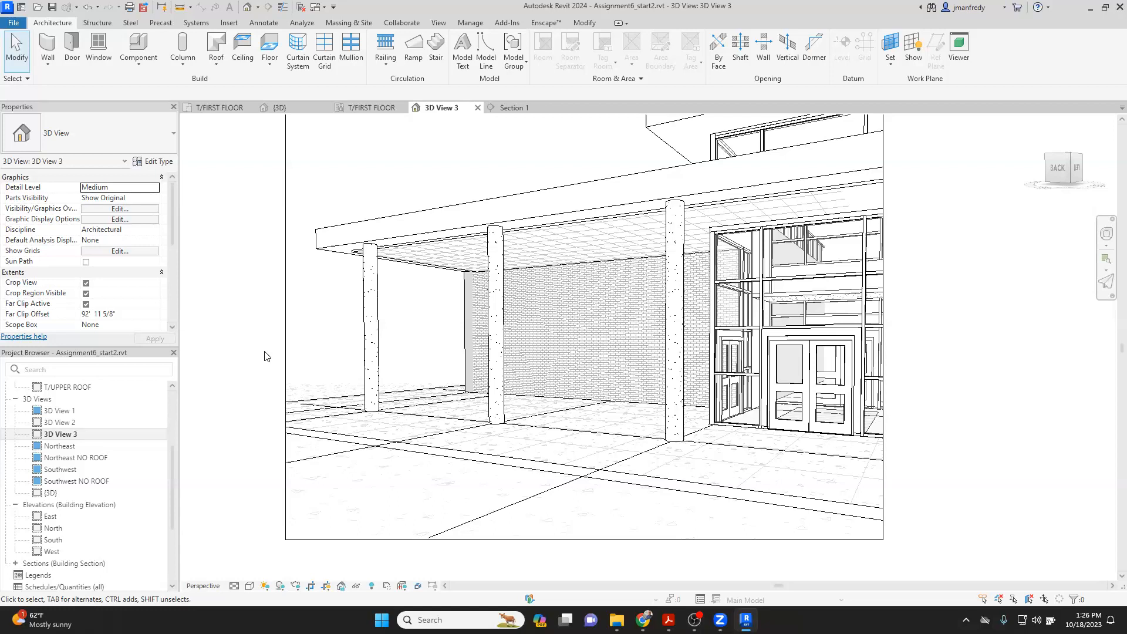
Step: Turn off far clipping for the camera view
{"action": "left_click", "coordinate": [445, 214]}
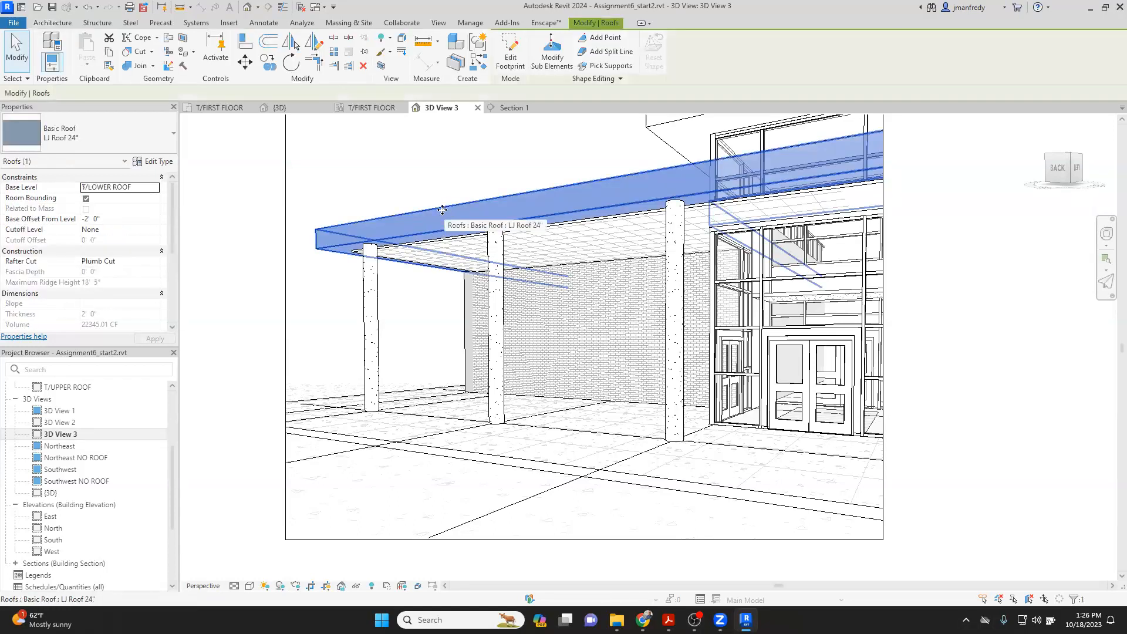
{"action": "left_click", "coordinate": [248, 284]}
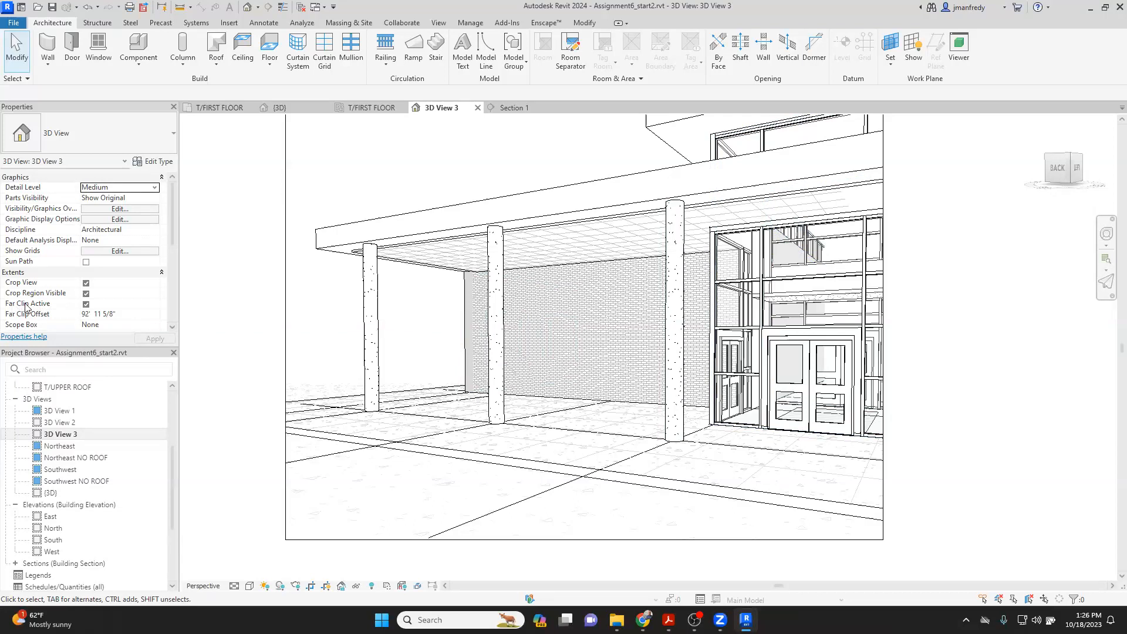
{"action": "left_click", "coordinate": [86, 305]}
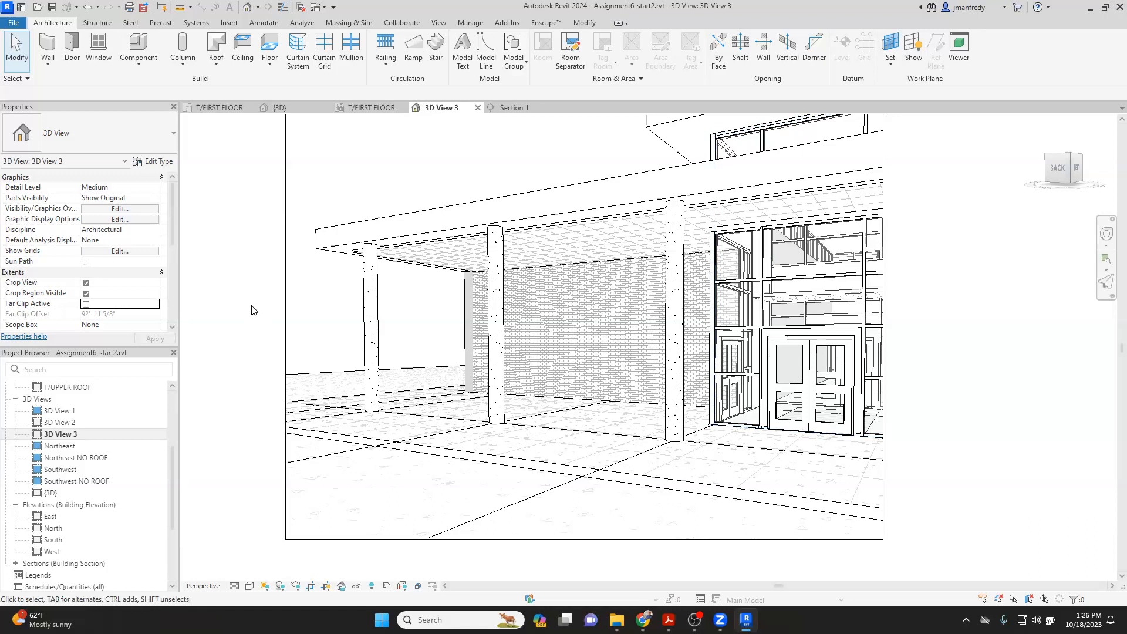
Step: Turn off the visibility of the imported A-FP01-floor plan.dwg in the camera view
{"action": "key", "text": "v"}
{"action": "key", "text": "g"}
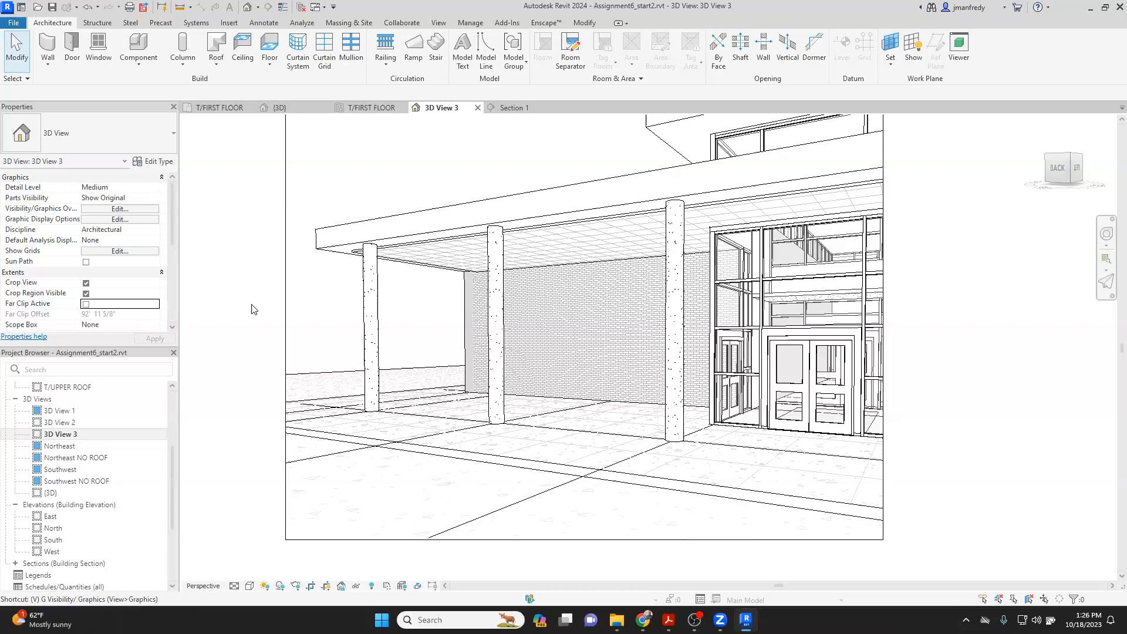
{"action": "left_click", "coordinate": [502, 148]}
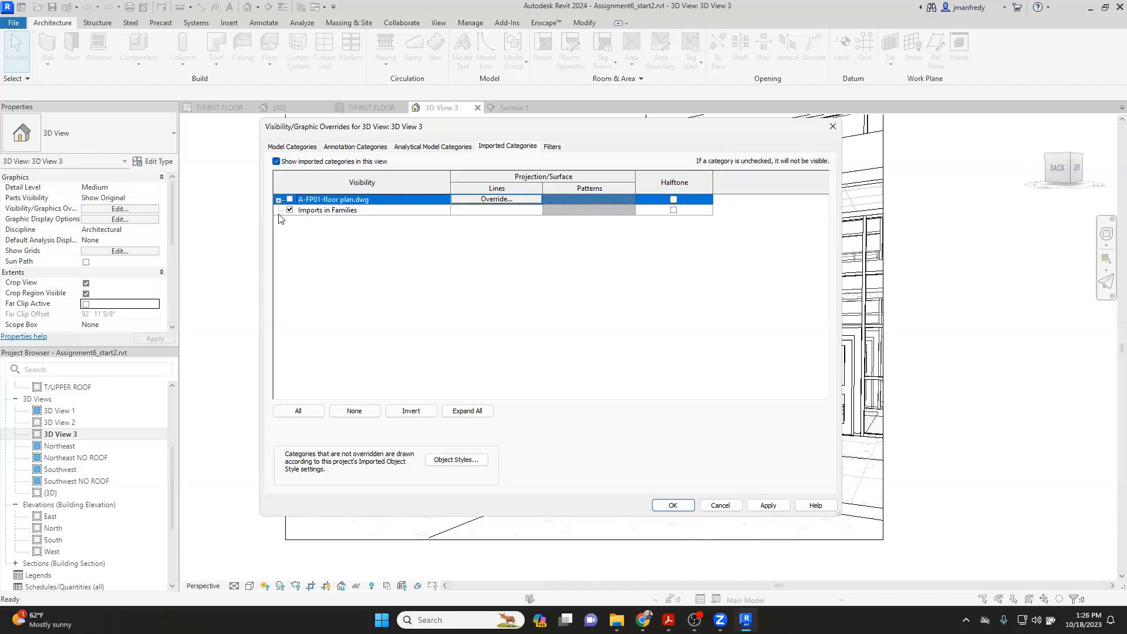
{"action": "key", "text": "Return"}
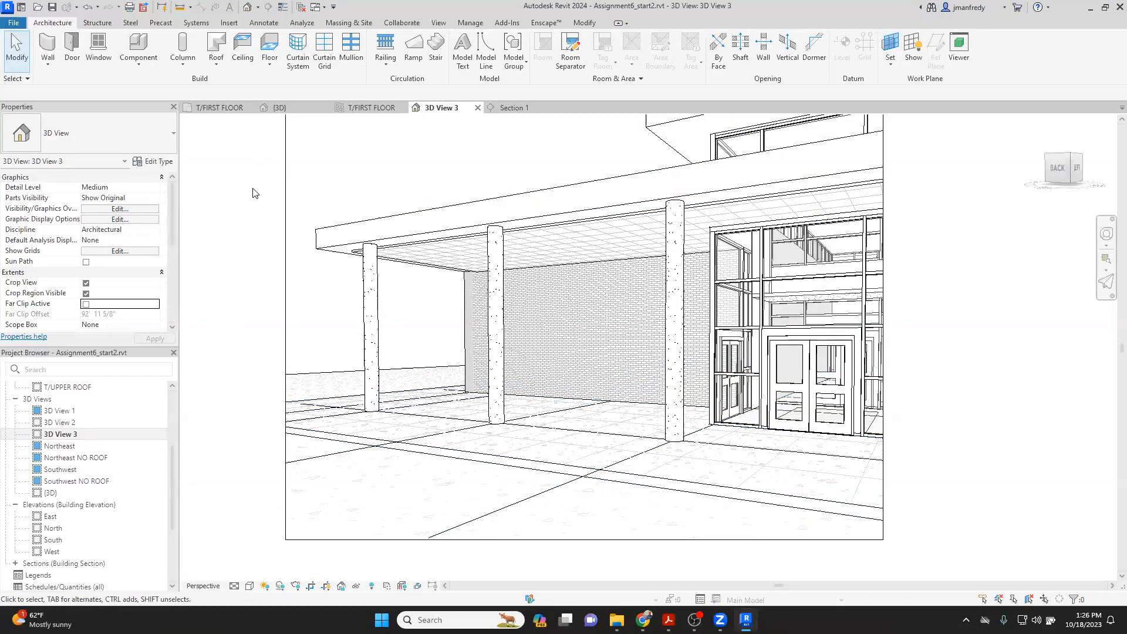
Step: Check the load status of the A-FP01-floor plan.dwg CAD link, and examine the lines crossing the sidewalk
{"action": "left_click", "coordinate": [229, 23]}
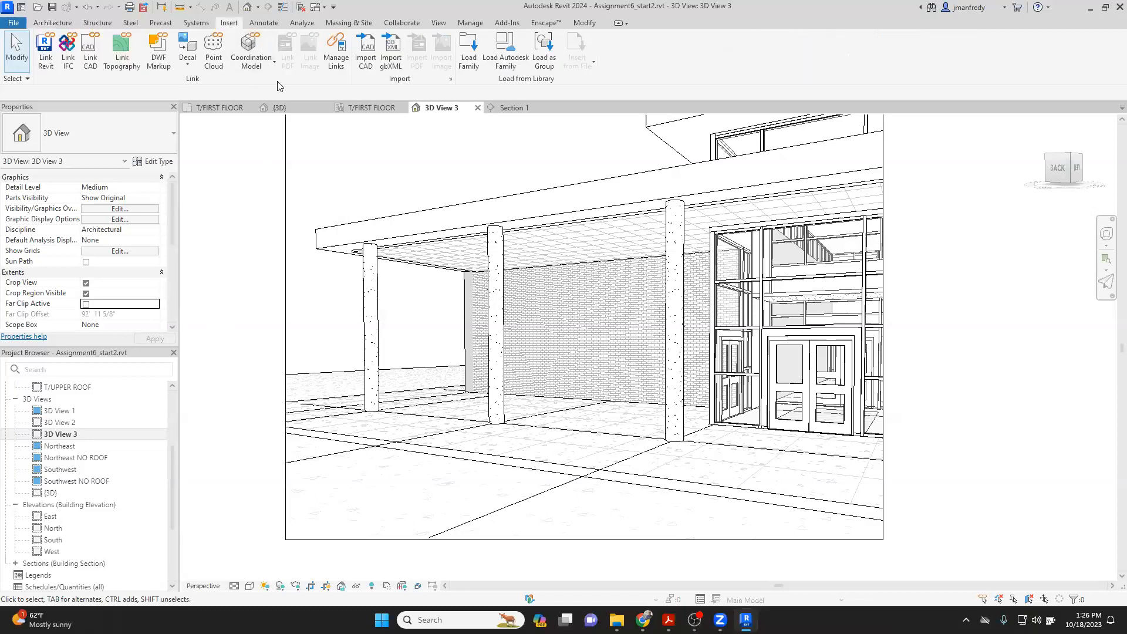
{"action": "left_click", "coordinate": [334, 61]}
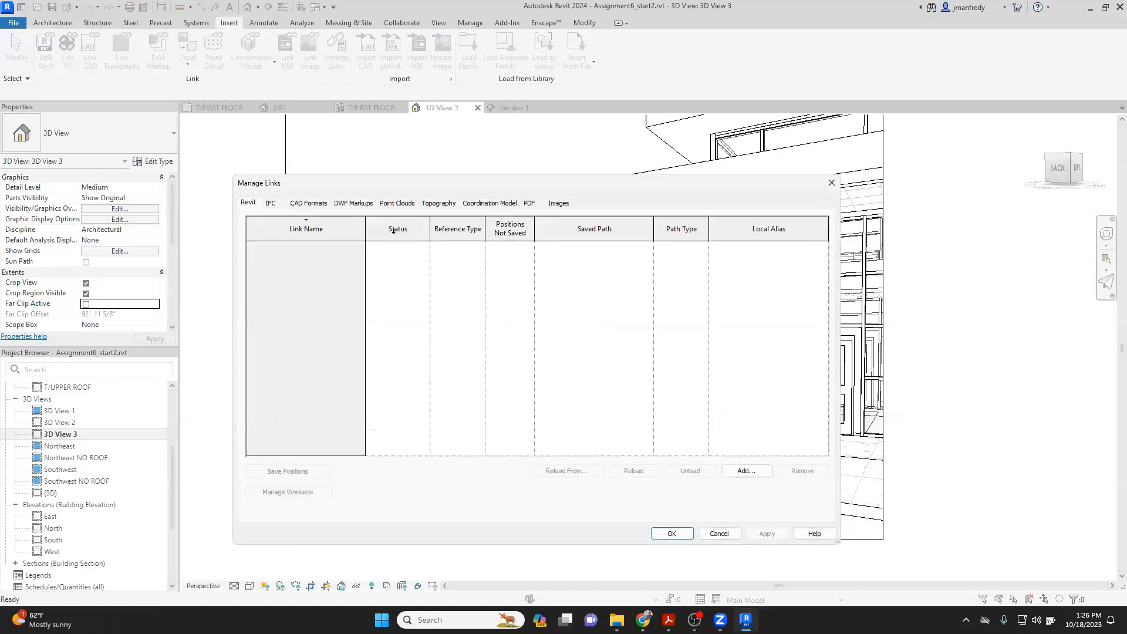
{"action": "left_click", "coordinate": [309, 202]}
{"action": "left_click", "coordinate": [324, 246]}
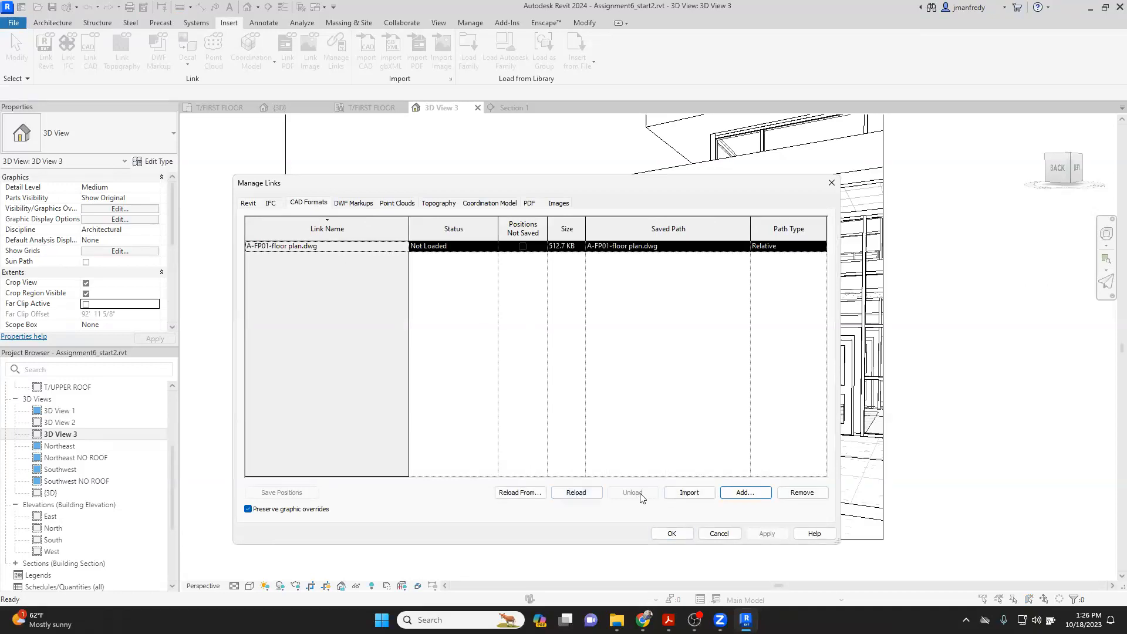
{"action": "key", "text": "Escape"}
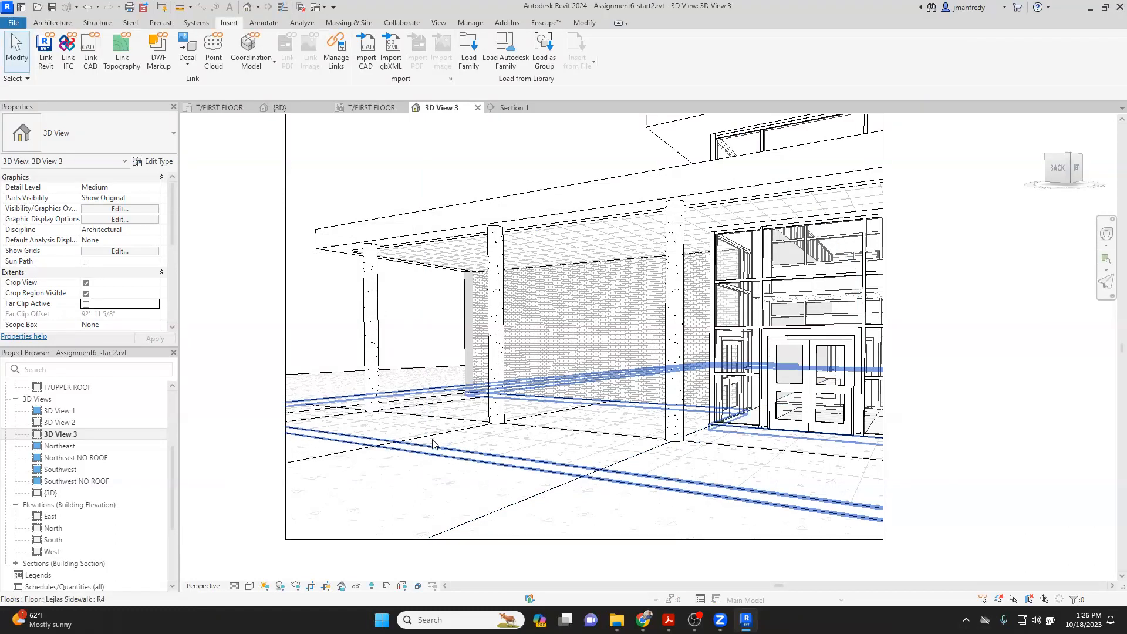
{"action": "left_click", "coordinate": [348, 456]}
{"action": "key", "text": "Escape"}
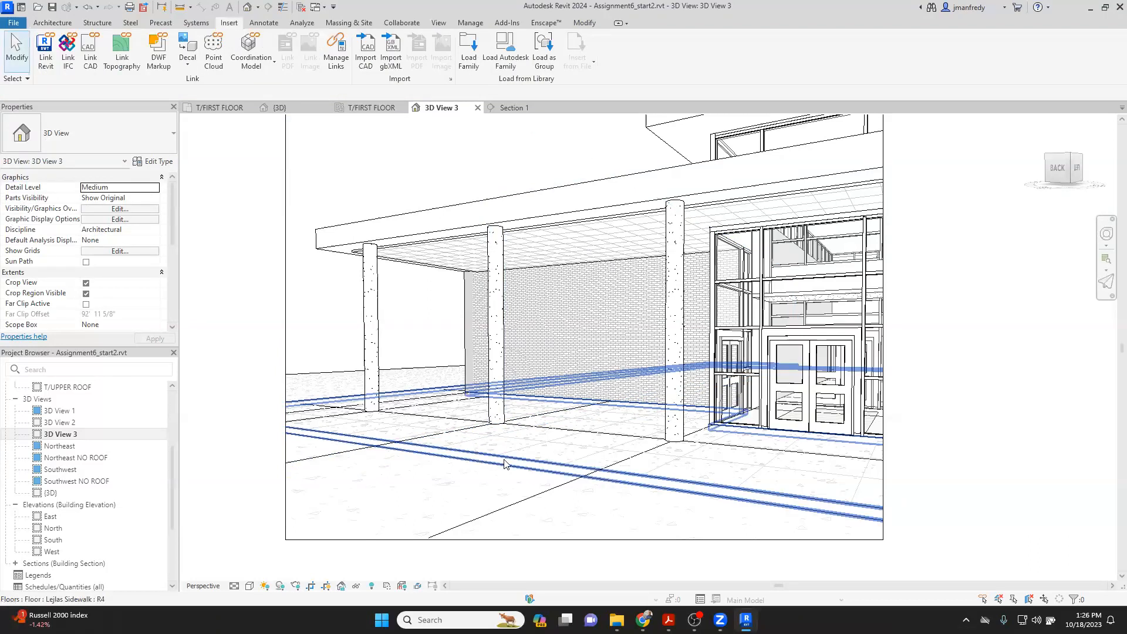
Step: Hide all annotation categories in the camera view and set its visual style to Shaded
{"action": "key", "text": "v"}
{"action": "key", "text": "g"}
{"action": "left_click", "coordinate": [355, 147]}
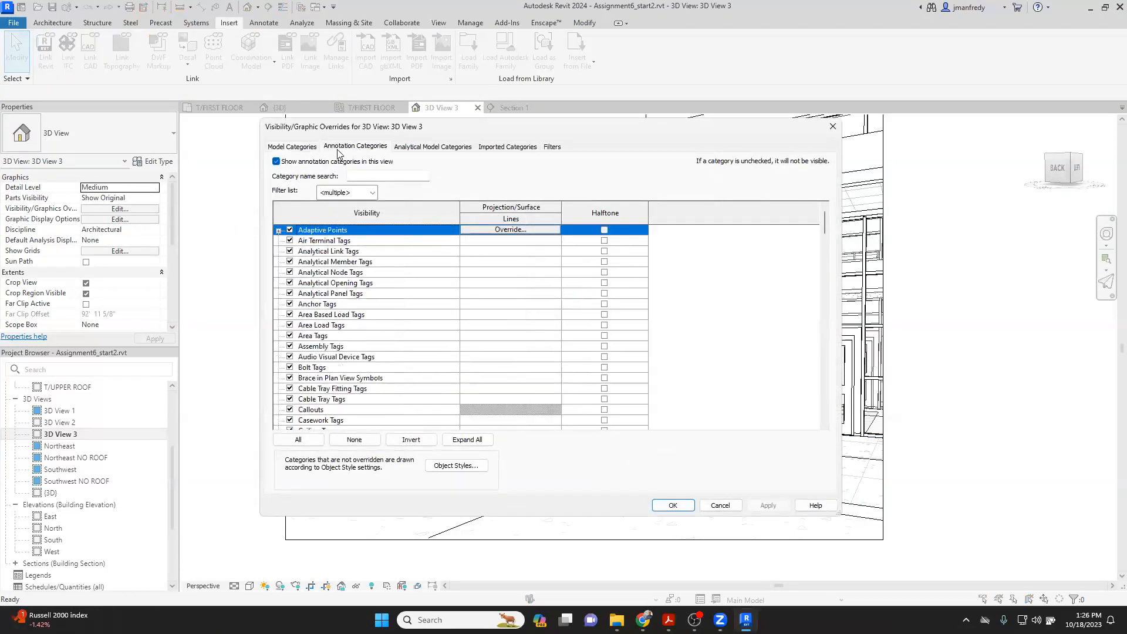
{"action": "left_click", "coordinate": [277, 162]}
{"action": "left_click", "coordinate": [672, 506]}
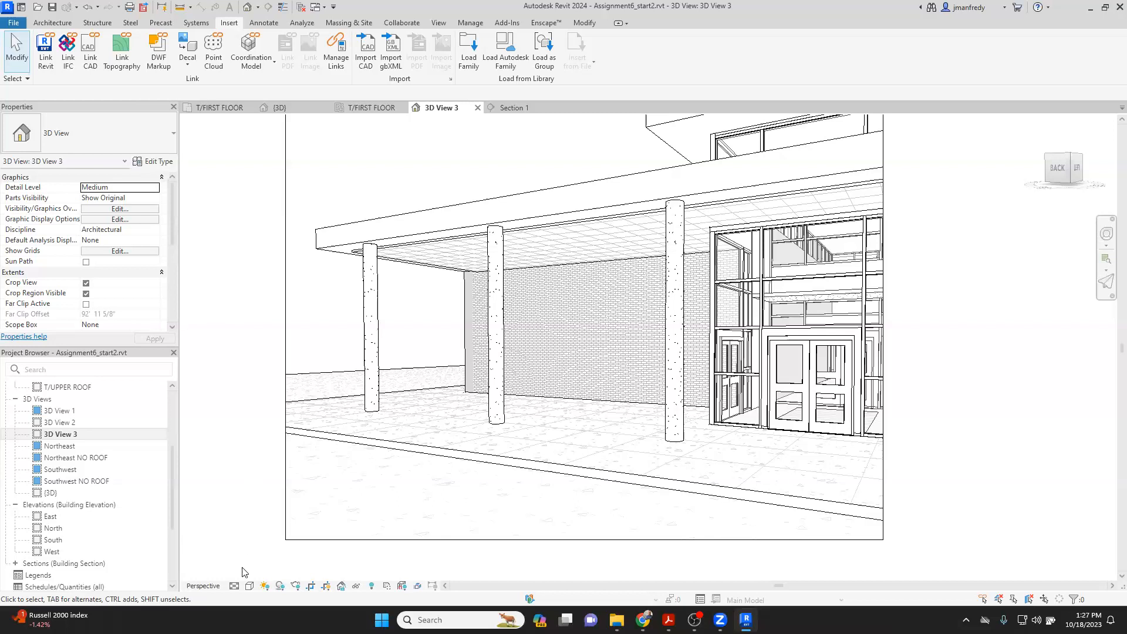
{"action": "left_click", "coordinate": [254, 587]}
{"action": "left_click", "coordinate": [275, 536]}
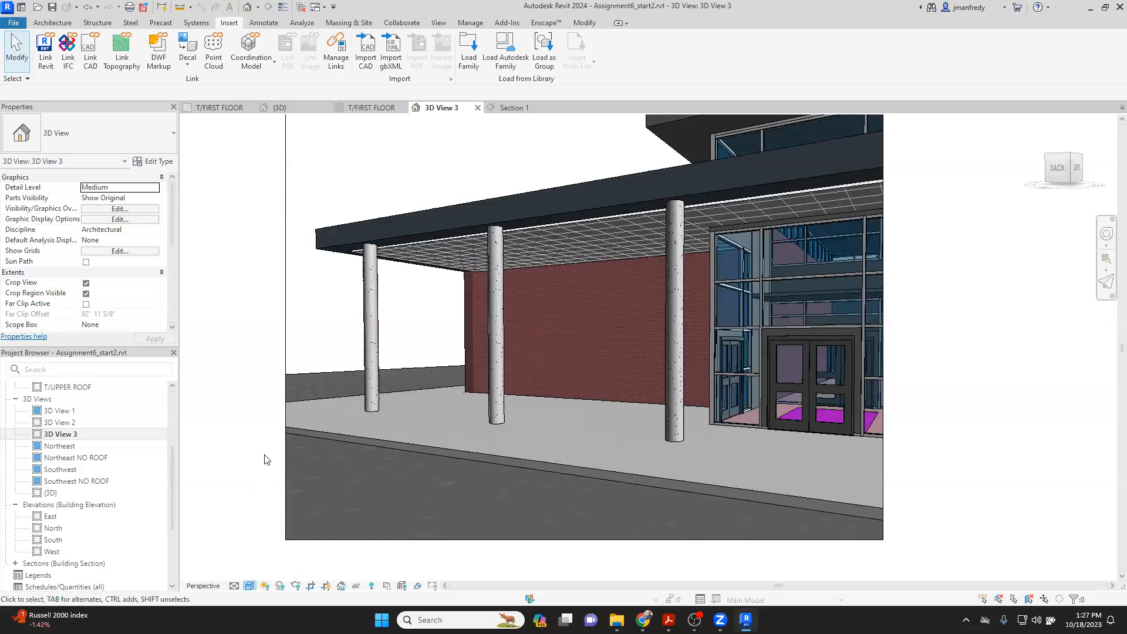
Step: Set the camera view's visual style to Textures
{"action": "left_click", "coordinate": [250, 586]}
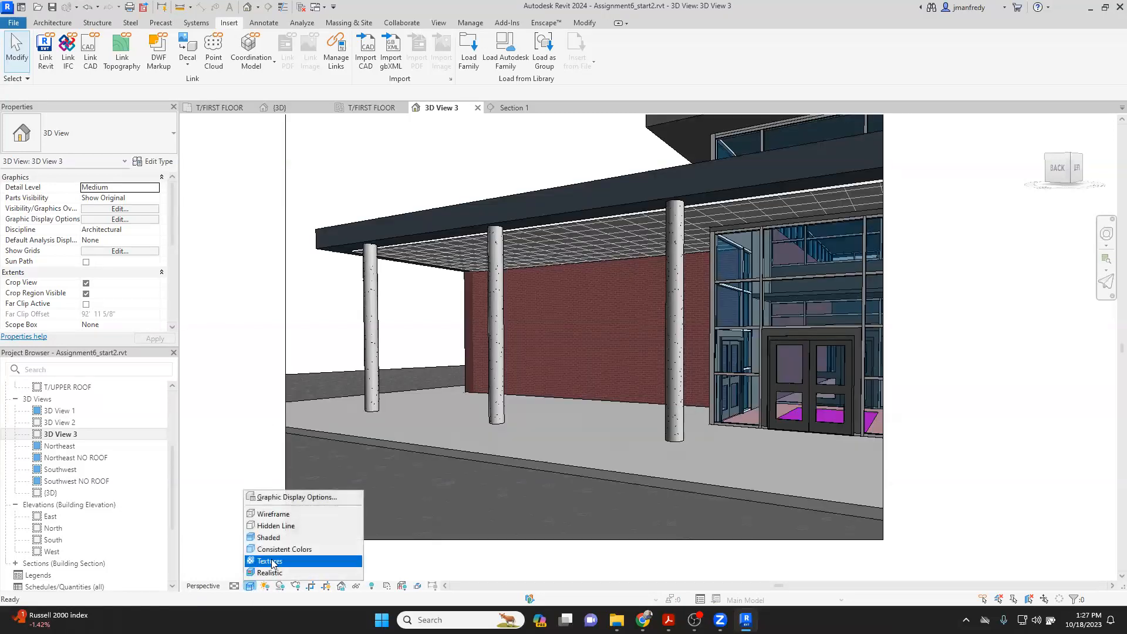
{"action": "left_click", "coordinate": [276, 560]}
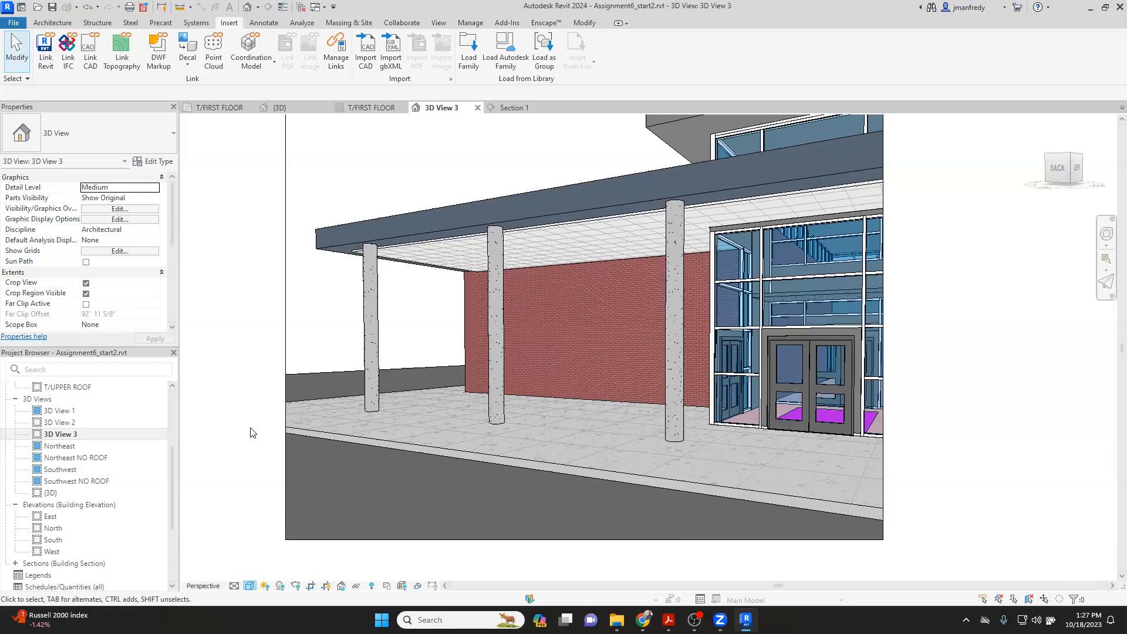
Step: Open the default 3D view and select the GWB on Mtl. Stud ceiling above the entrance to examine its open edge
{"action": "left_click", "coordinate": [247, 7]}
{"action": "middle_click_drag", "start_coordinate": [593, 311], "coordinate": [436, 246], "text": "shift"}
{"action": "scroll", "coordinate": [451, 241], "scroll_direction": "up", "scroll_amount": 2}
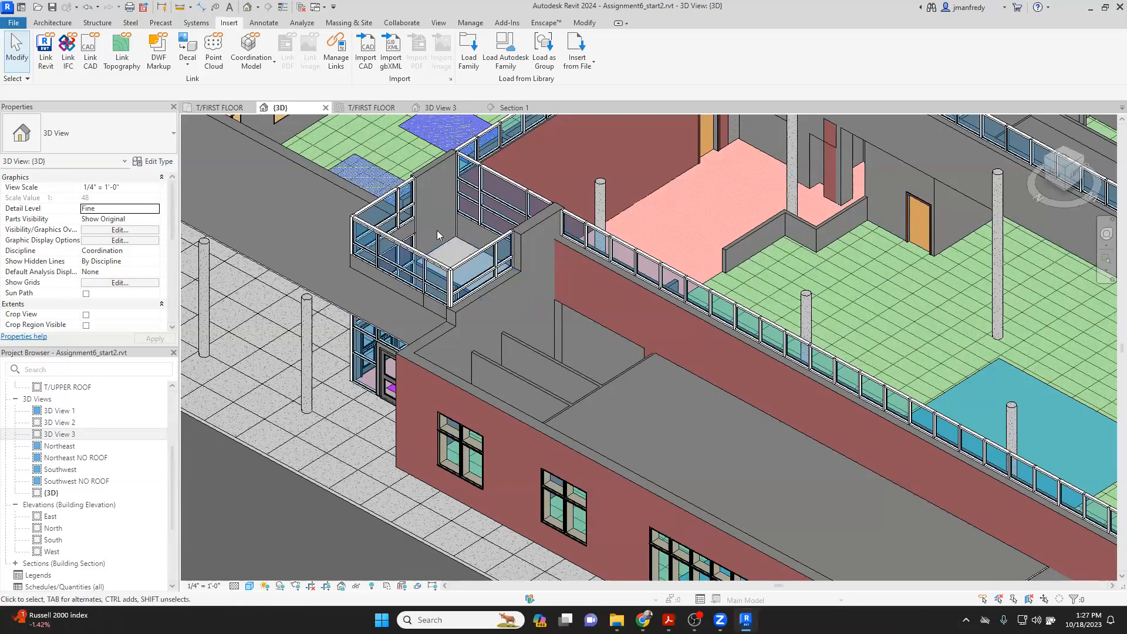
{"action": "scroll", "coordinate": [447, 248], "scroll_direction": "up", "scroll_amount": 5}
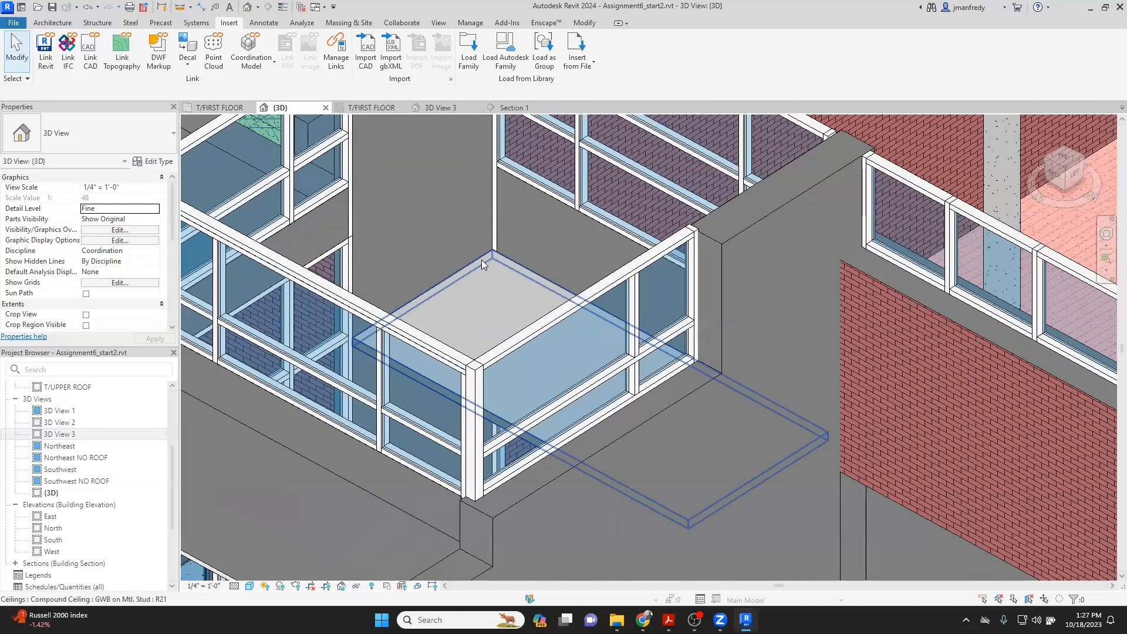
{"action": "left_click", "coordinate": [481, 259]}
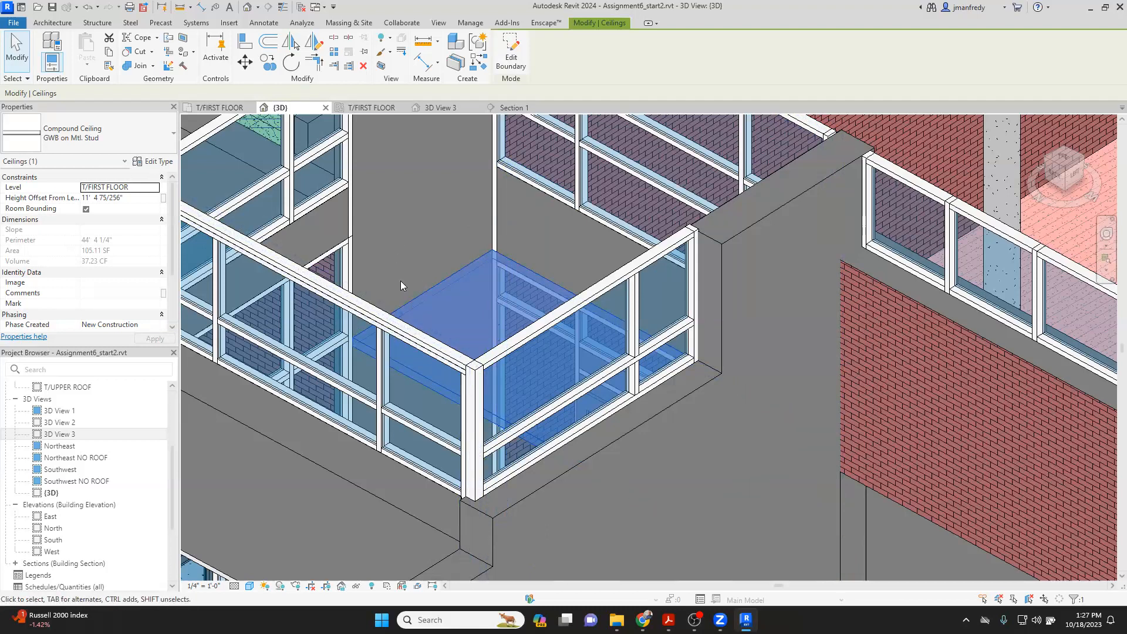
{"action": "scroll", "coordinate": [400, 284], "scroll_direction": "down", "scroll_amount": 1}
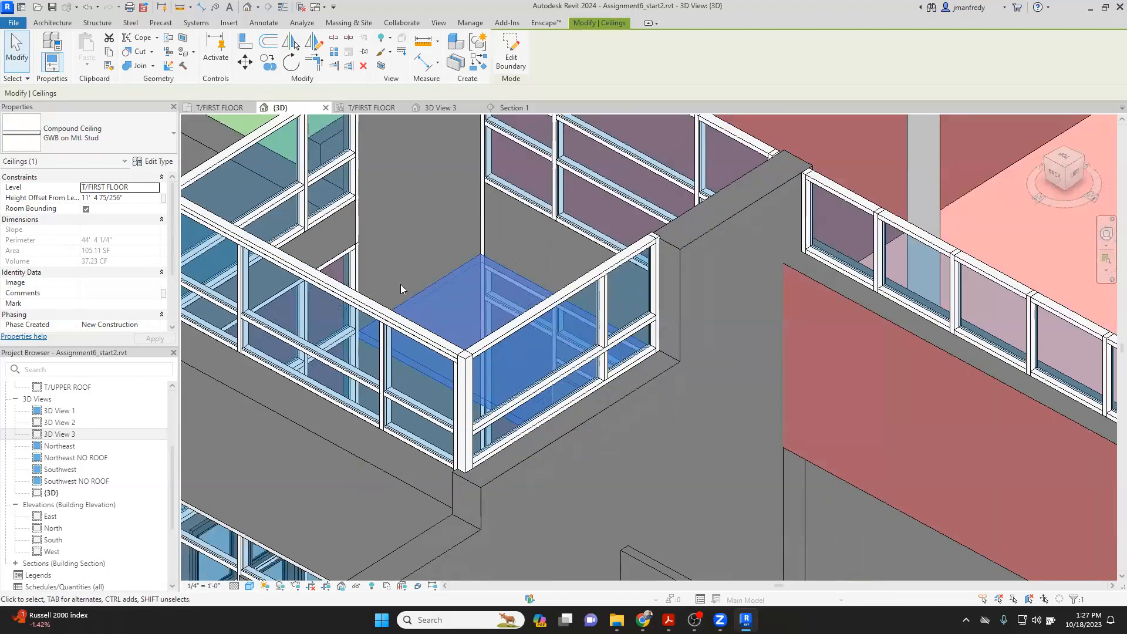
{"action": "middle_click_drag", "start_coordinate": [400, 284], "coordinate": [472, 260]}
{"action": "scroll", "coordinate": [118, 409], "scroll_direction": "up", "scroll_amount": 4}
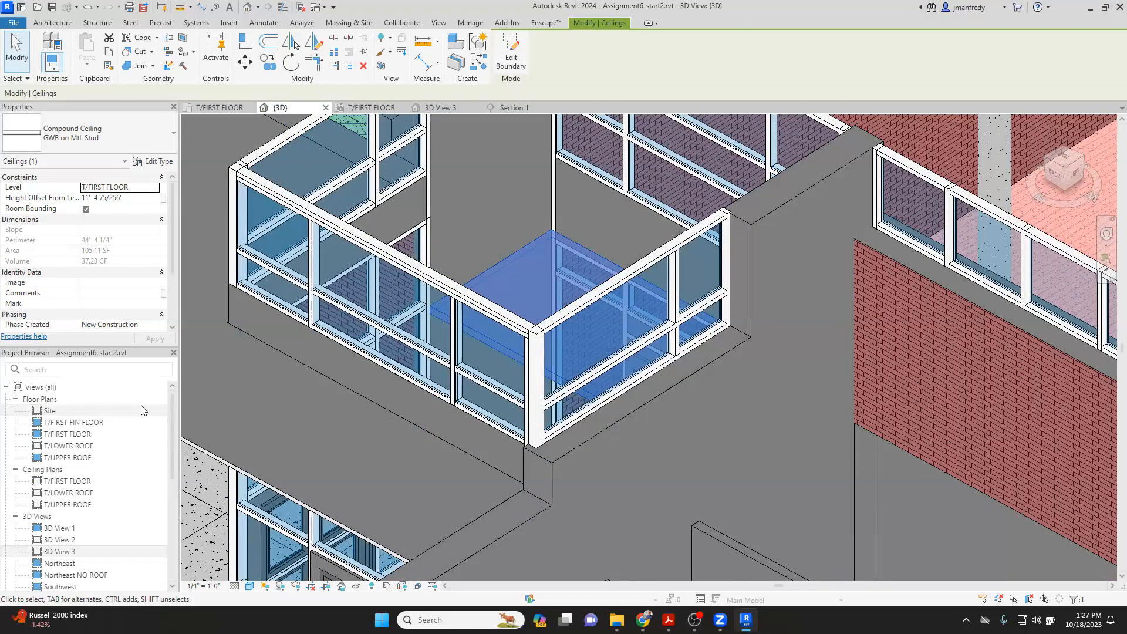
Step: Open the T/FIRST FLOOR plan and set its underlay base level to T/FIRST FLOOR with the Look up orientation
{"action": "double_click", "coordinate": [69, 434]}
{"action": "scroll", "coordinate": [594, 387], "scroll_direction": "up", "scroll_amount": 5}
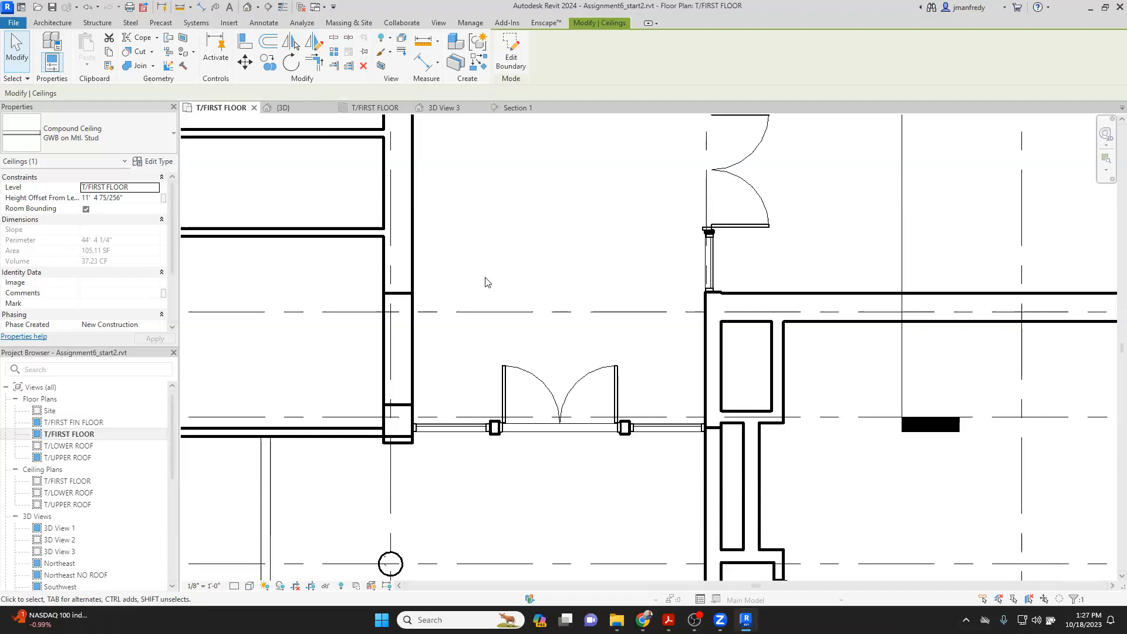
{"action": "middle_click_drag", "start_coordinate": [486, 282], "coordinate": [526, 279]}
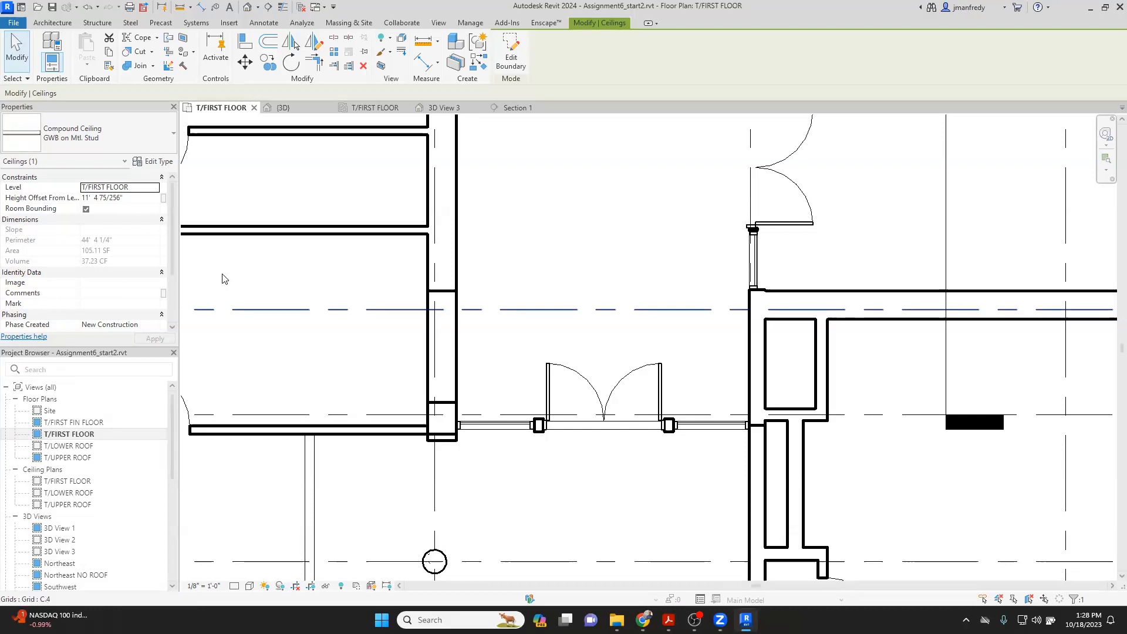
{"action": "left_click", "coordinate": [245, 273]}
{"action": "scroll", "coordinate": [174, 252], "scroll_direction": "down", "scroll_amount": 5}
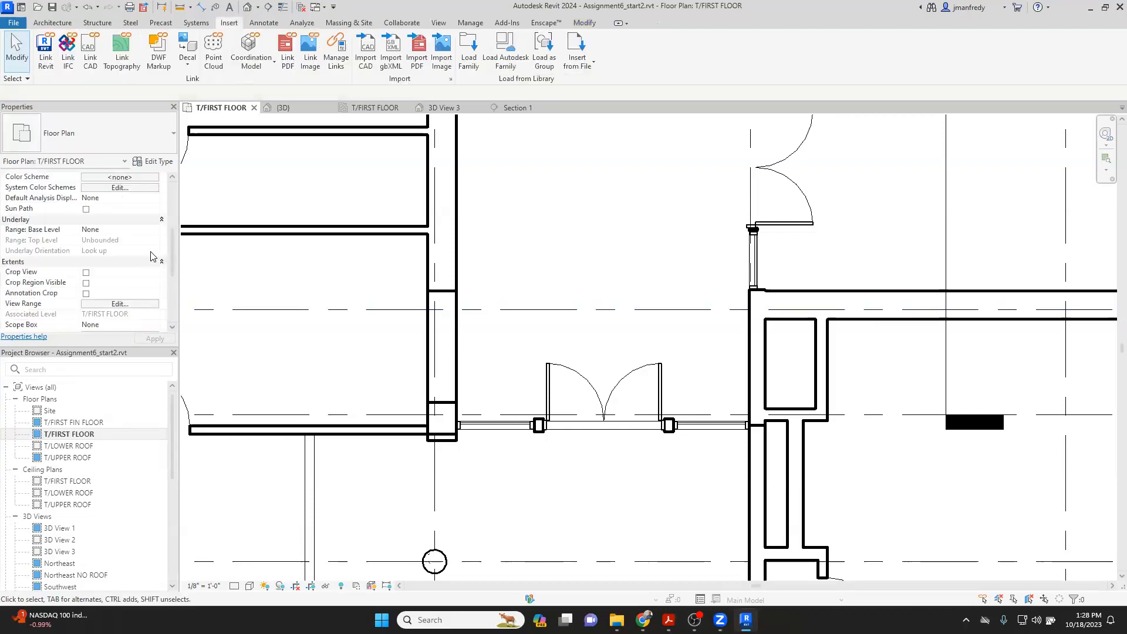
{"action": "left_click", "coordinate": [156, 230]}
{"action": "left_click", "coordinate": [144, 248]}
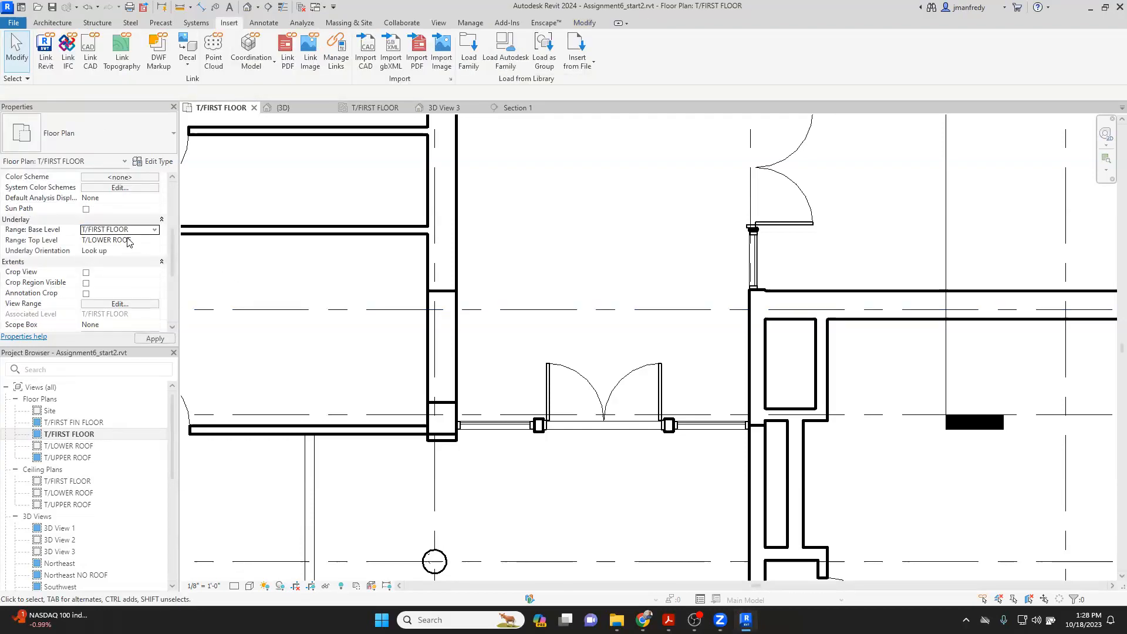
{"action": "left_click", "coordinate": [147, 251]}
{"action": "left_click", "coordinate": [155, 339]}
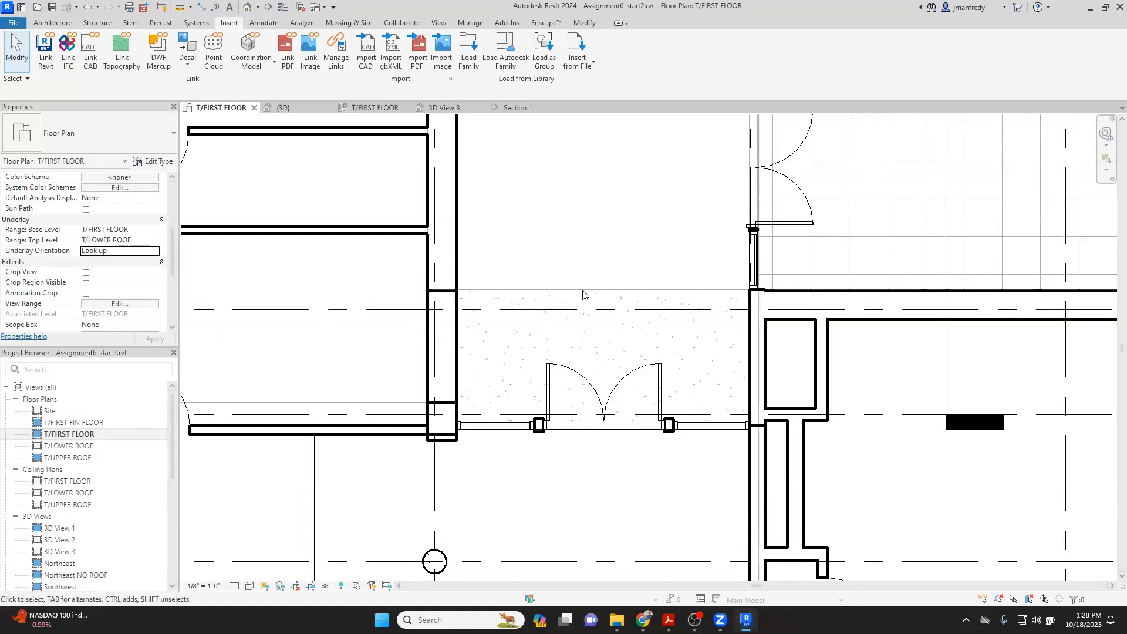
Step: Draw a horizontal Retaining - 12" Concrete wall about 9'-6" long, just inside the inner edge of the entrance ceiling
{"action": "left_click", "coordinate": [54, 23]}
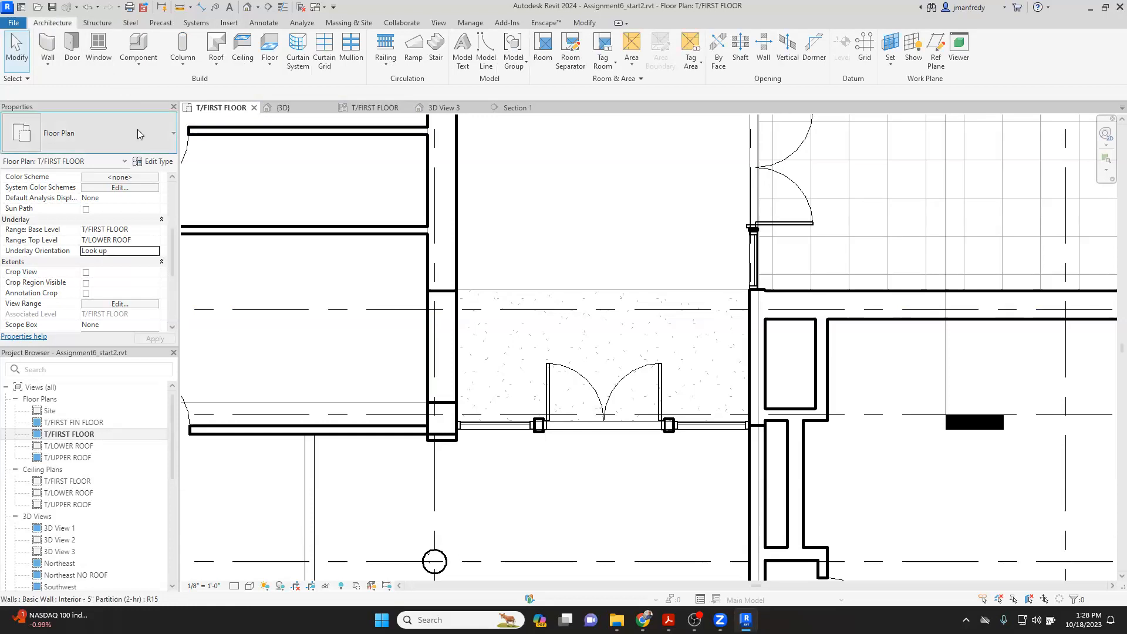
{"action": "left_click", "coordinate": [48, 64]}
{"action": "left_click", "coordinate": [75, 86]}
{"action": "left_click", "coordinate": [152, 143]}
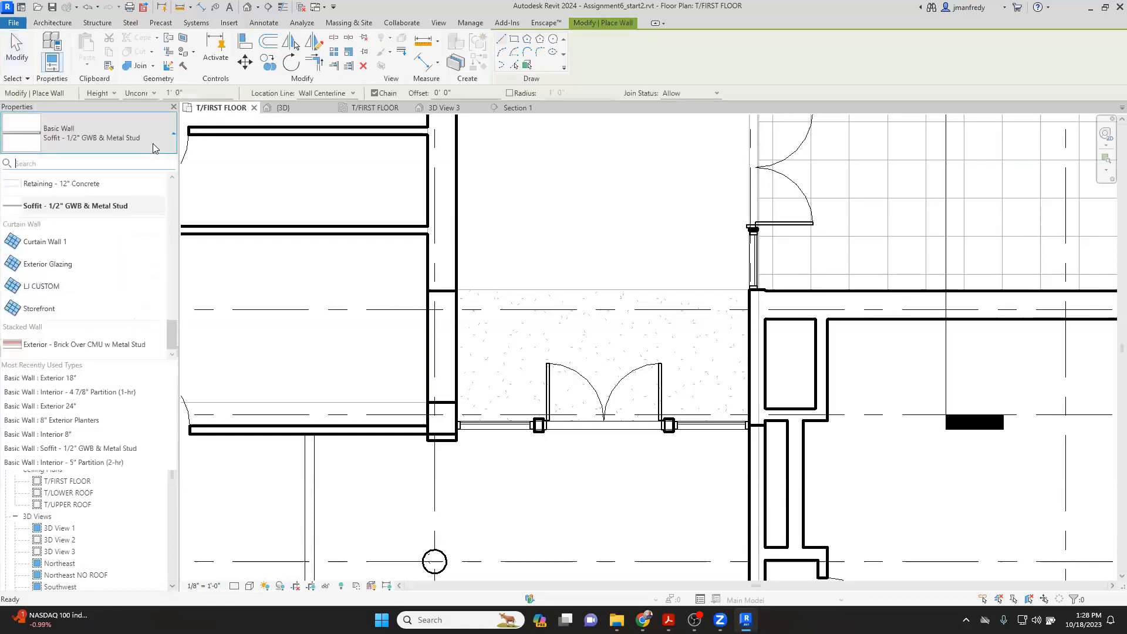
{"action": "scroll", "coordinate": [109, 244], "scroll_direction": "up", "scroll_amount": 3}
{"action": "left_click", "coordinate": [108, 246]}
{"action": "left_click", "coordinate": [505, 266]}
{"action": "left_click", "coordinate": [686, 266]}
{"action": "key", "text": "Escape"}
{"action": "key", "text": "Escape"}
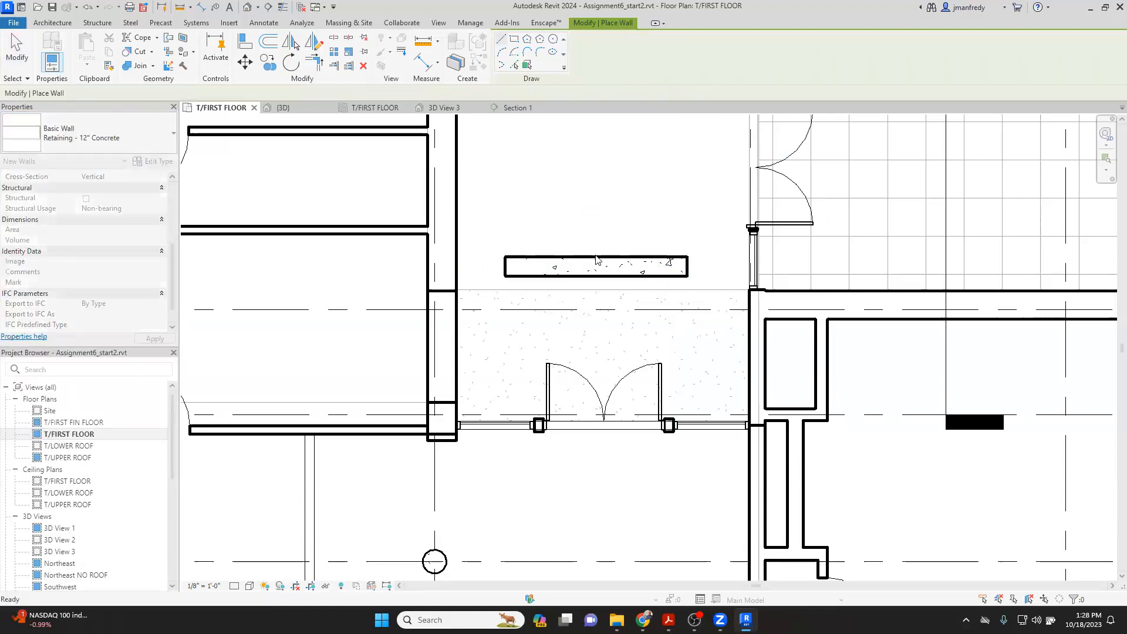
Step: Change the new wall's type to Soffit - 1/2" GWB & Metal Stud and flip its orientation
{"action": "left_click", "coordinate": [514, 258]}
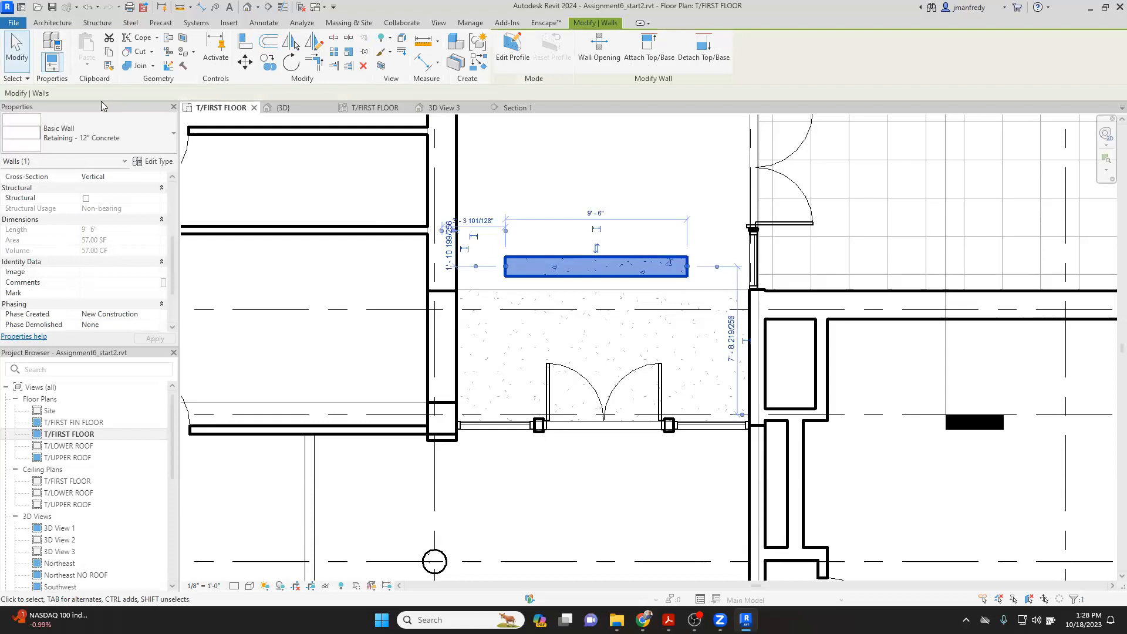
{"action": "left_click", "coordinate": [123, 140]}
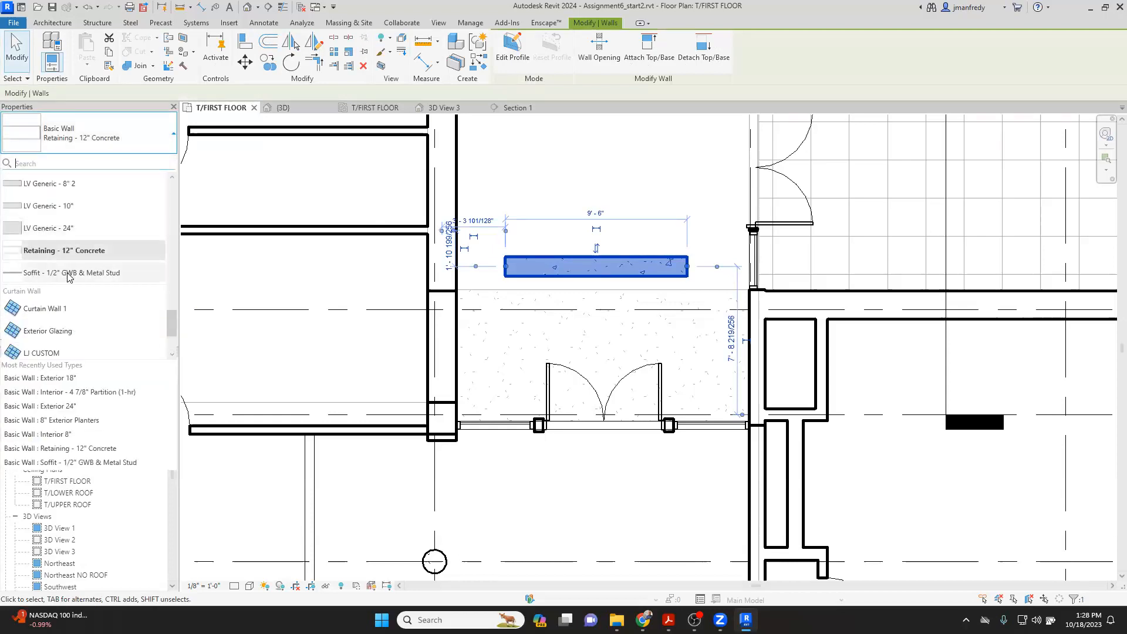
{"action": "left_click", "coordinate": [94, 272]}
{"action": "key", "text": "Escape"}
{"action": "scroll", "coordinate": [594, 263], "scroll_direction": "up", "scroll_amount": 2}
{"action": "left_click", "coordinate": [598, 270]}
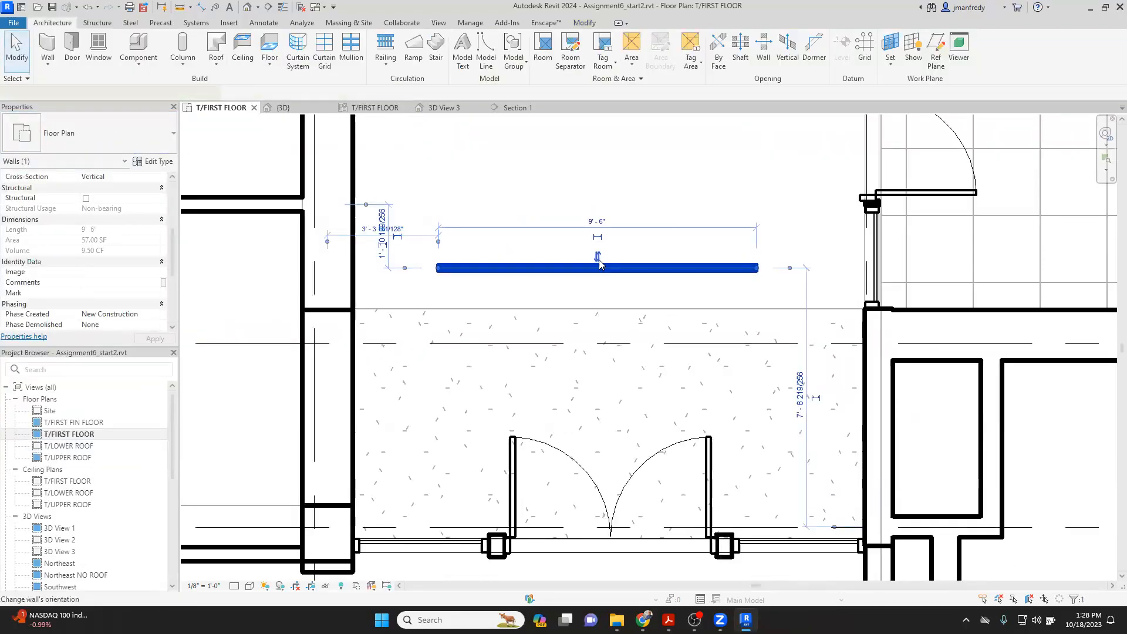
{"action": "left_click", "coordinate": [598, 256]}
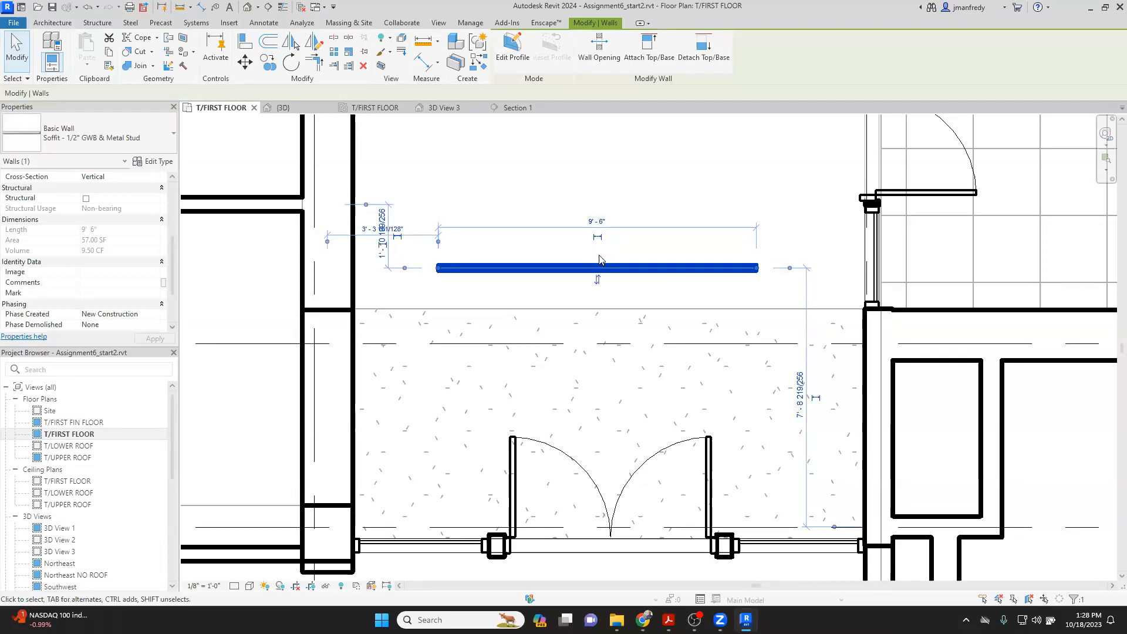
{"action": "key", "text": "Escape"}
Step: Align the soffit wall's ends with the two side walls and its face with the inner edge of the entrance ceiling
{"action": "key", "text": "a"}
{"action": "key", "text": "l"}
{"action": "left_click", "coordinate": [353, 261]}
{"action": "left_click", "coordinate": [437, 268]}
{"action": "left_click", "coordinate": [864, 339]}
{"action": "left_click", "coordinate": [754, 268]}
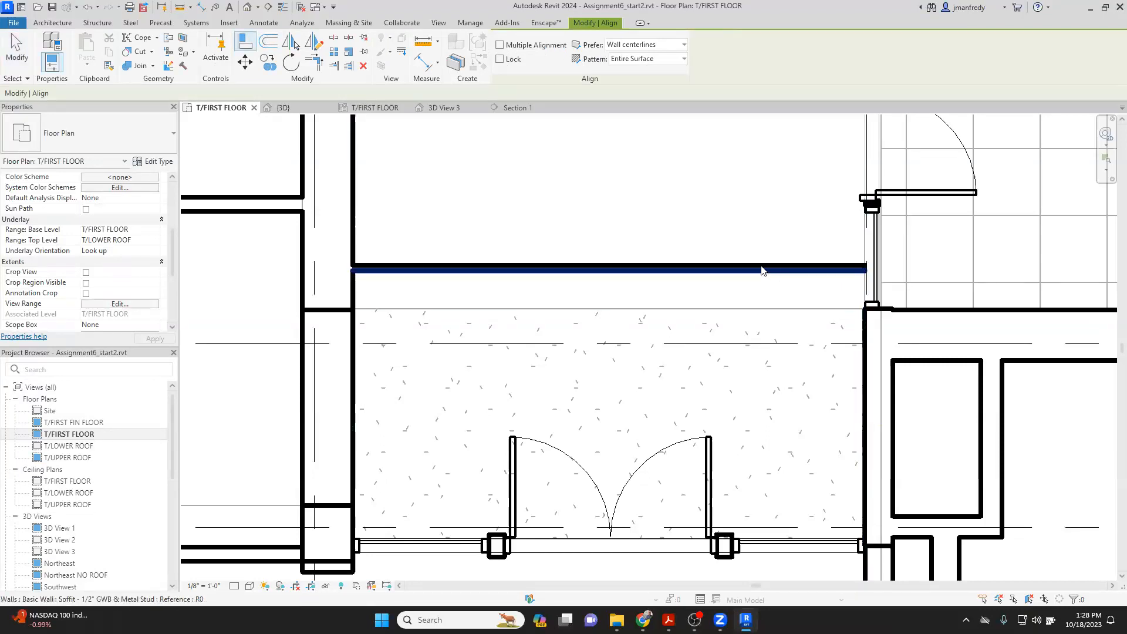
{"action": "left_click", "coordinate": [756, 310]}
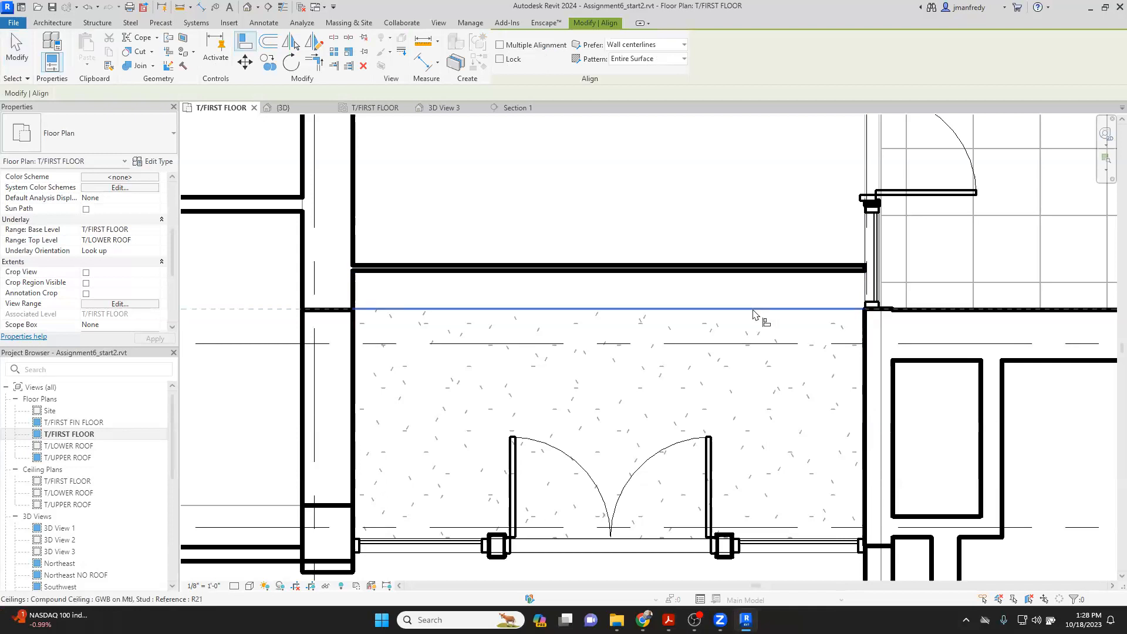
{"action": "left_click", "coordinate": [746, 265]}
{"action": "key", "text": "Escape"}
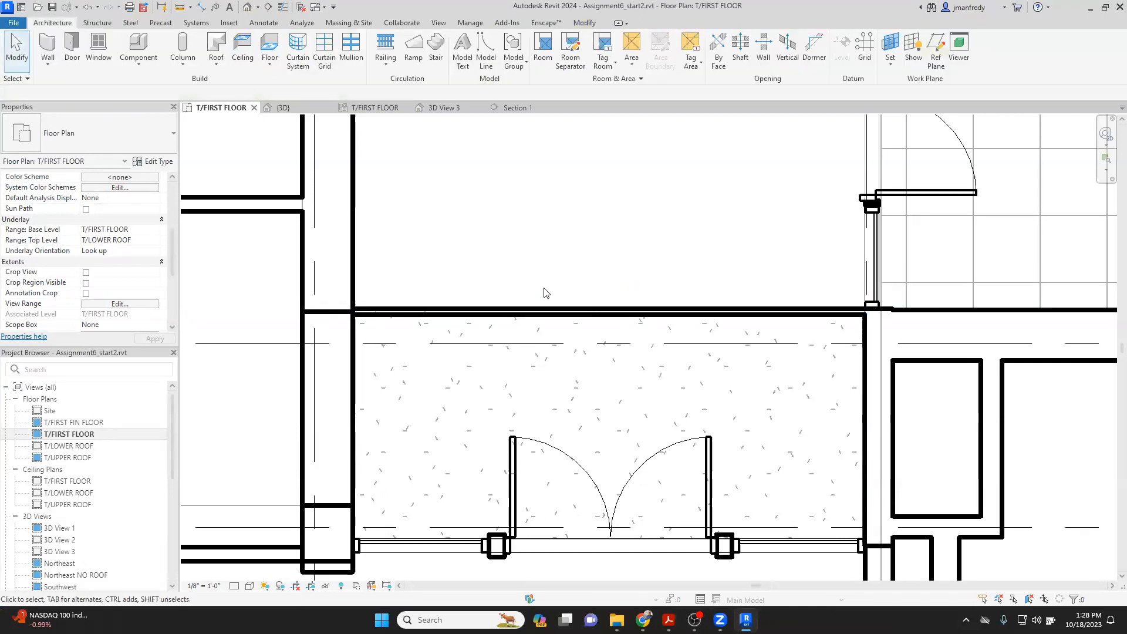
Step: Set the floor plan's underlay base level to None
{"action": "scroll", "coordinate": [587, 290], "scroll_direction": "down", "scroll_amount": 3}
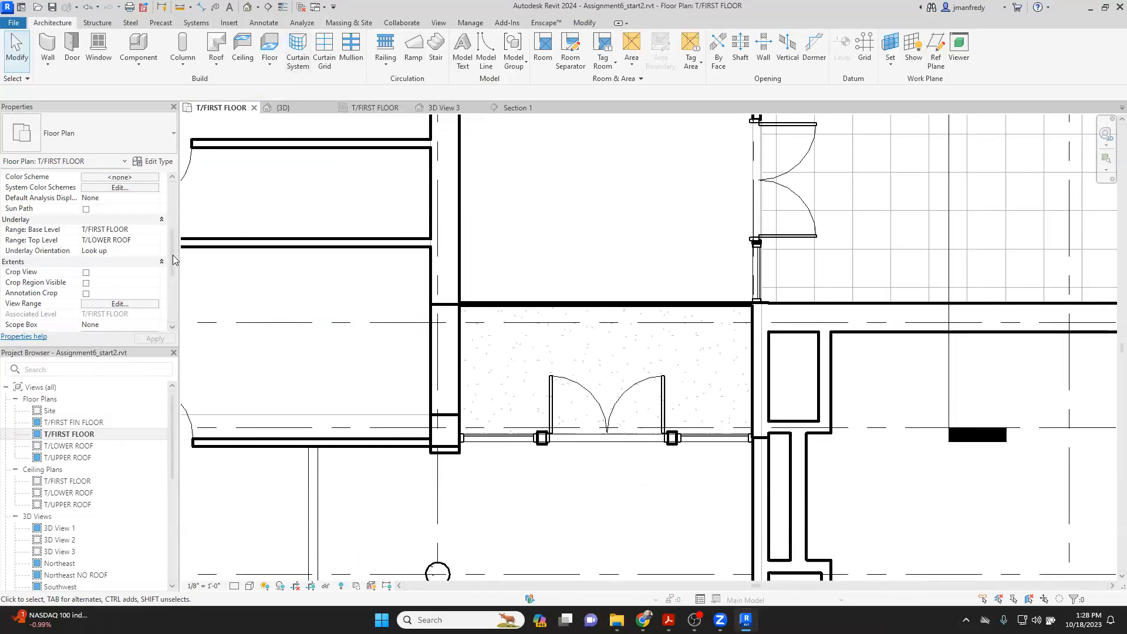
{"action": "left_click", "coordinate": [154, 230]}
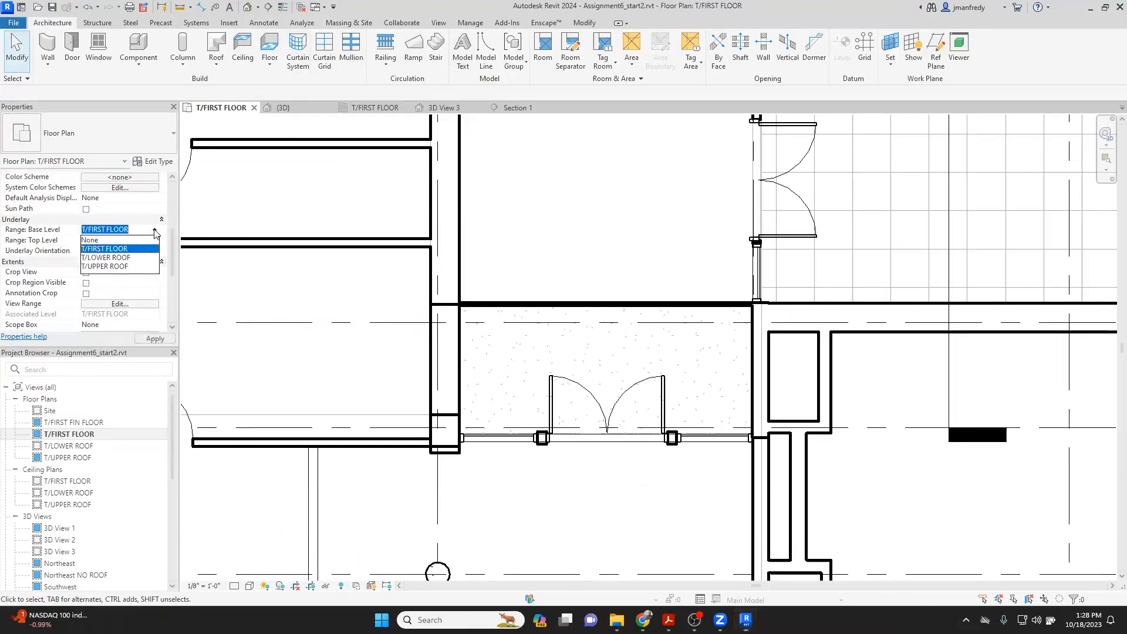
{"action": "left_click", "coordinate": [132, 239]}
{"action": "scroll", "coordinate": [541, 218], "scroll_direction": "down", "scroll_amount": 2}
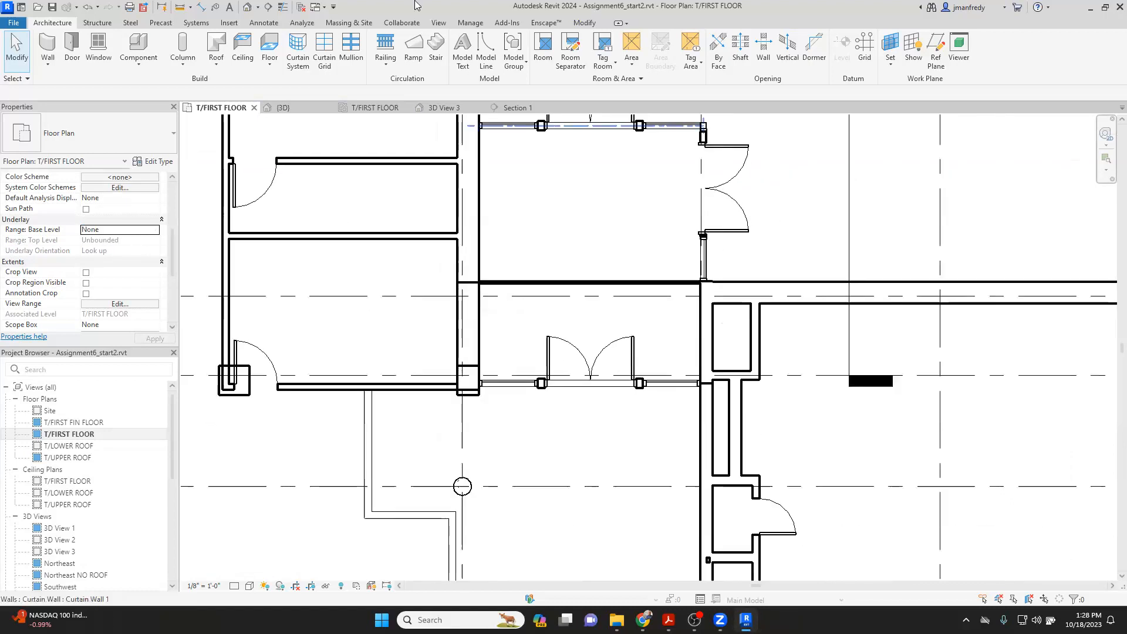
Step: Create a vertical building section through the soffit wall and entrance doors, and open the section view
{"action": "left_click", "coordinate": [268, 7]}
{"action": "left_click", "coordinate": [580, 221]}
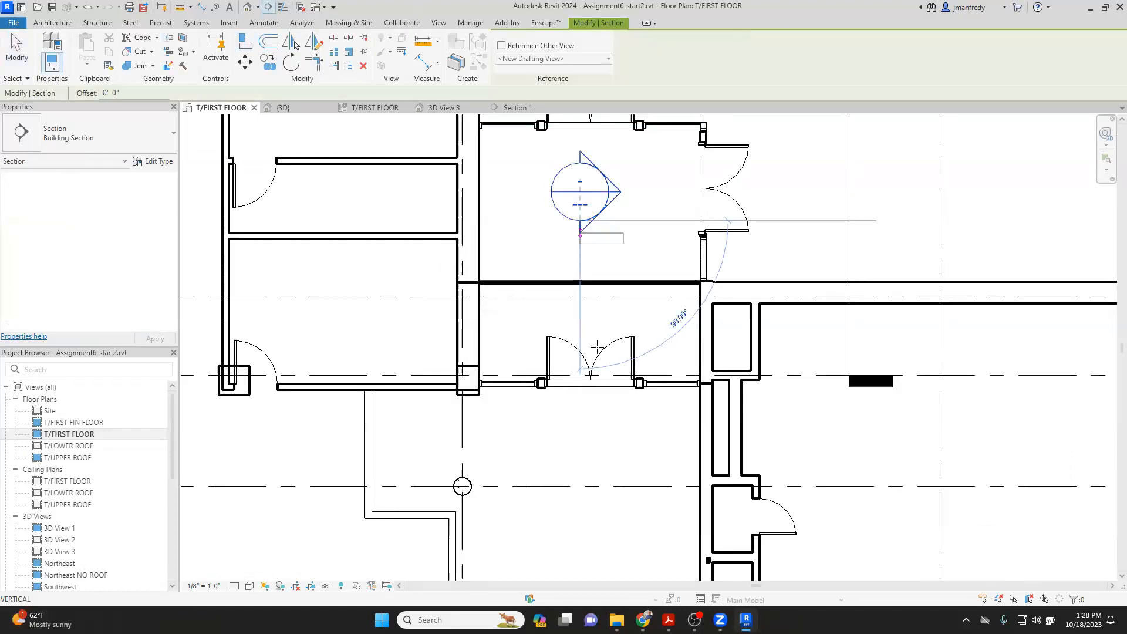
{"action": "left_click", "coordinate": [580, 419]}
{"action": "key", "text": "Escape"}
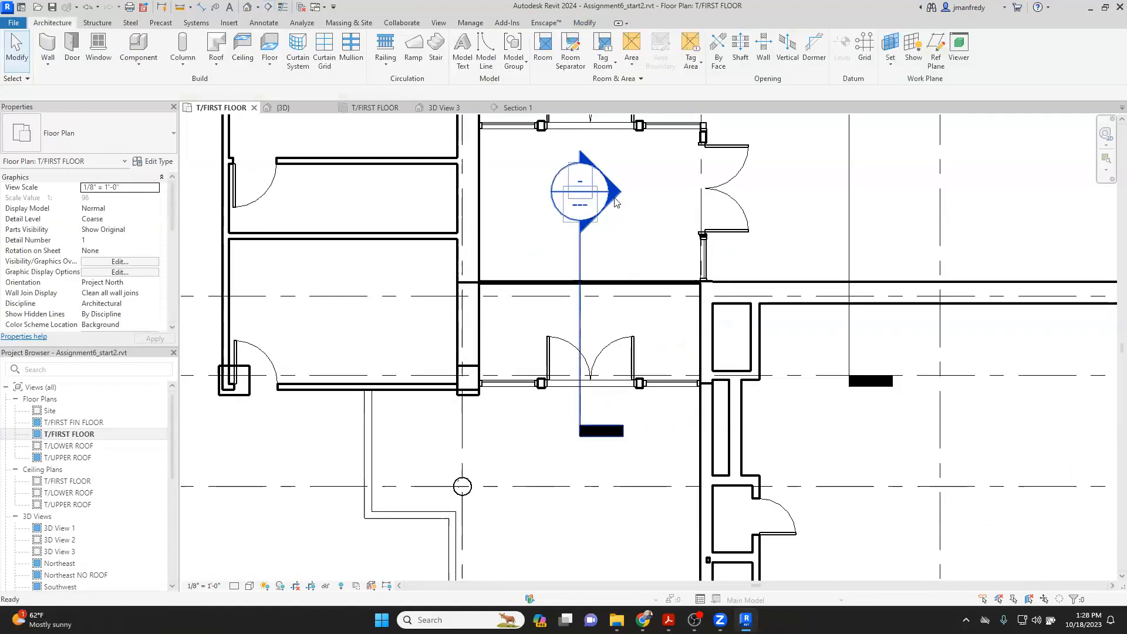
{"action": "double_click", "coordinate": [614, 202]}
{"action": "scroll", "coordinate": [634, 411], "scroll_direction": "up", "scroll_amount": 3}
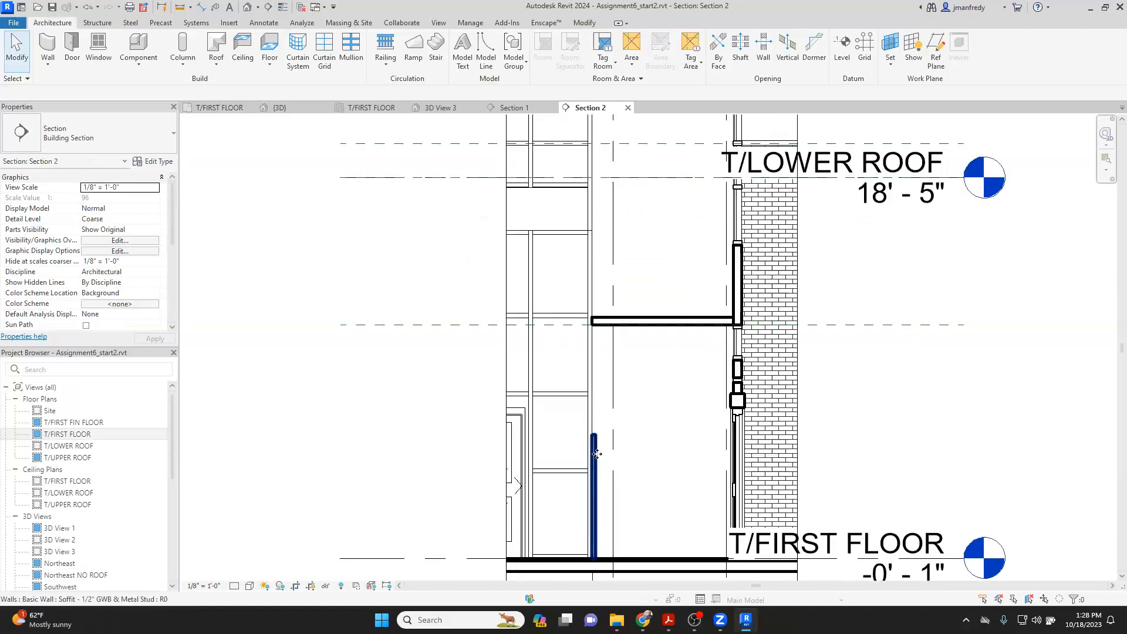
Step: Stretch the soffit wall's top up to about 15'-11" and raise its base to an offset of about 12'-3", just above the ceiling
{"action": "left_click", "coordinate": [595, 446]}
{"action": "left_click_drag", "start_coordinate": [596, 437], "coordinate": [595, 223]}
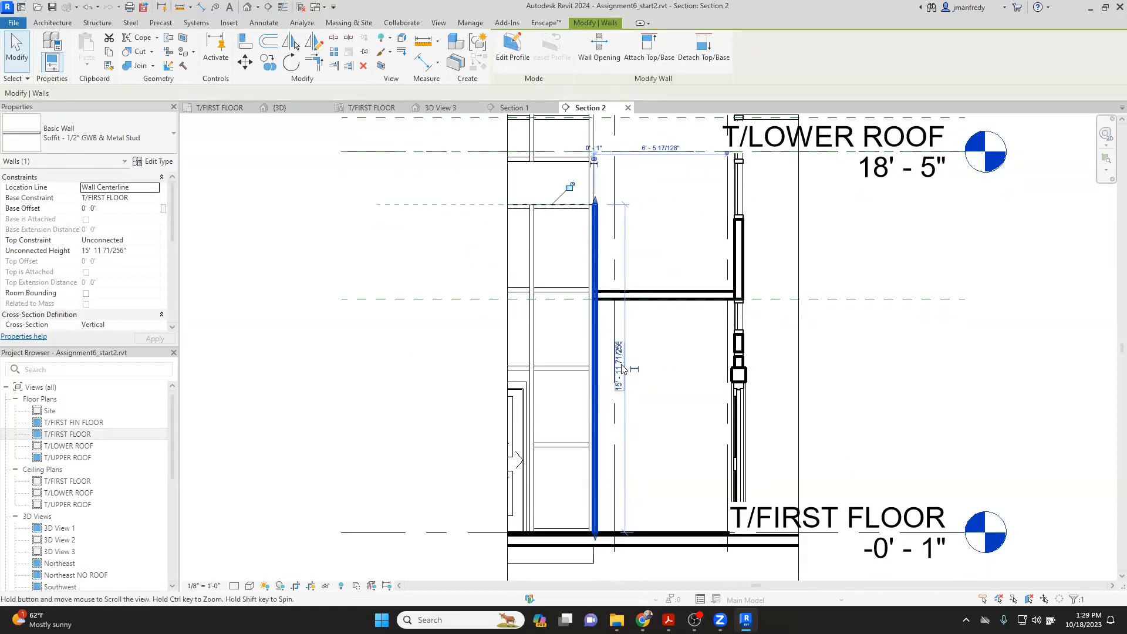
{"action": "left_click_drag", "start_coordinate": [600, 496], "coordinate": [597, 258]}
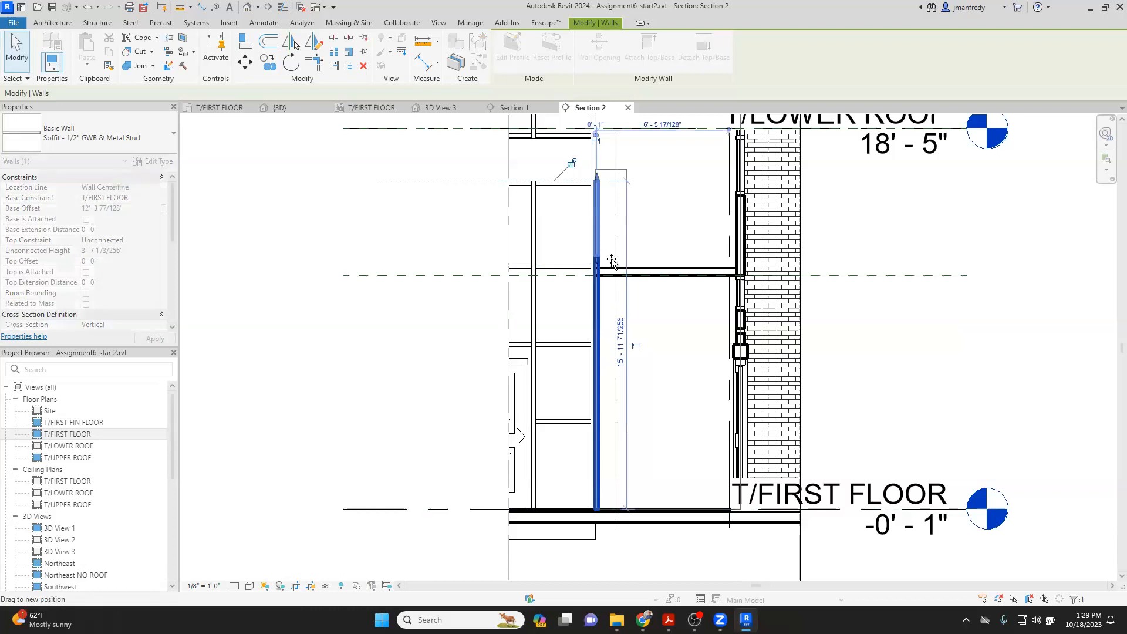
{"action": "key", "text": "Escape"}
Step: Align the base of the soffit wall with the top of the entrance ceiling in the section
{"action": "scroll", "coordinate": [608, 262], "scroll_direction": "up", "scroll_amount": 4}
{"action": "scroll", "coordinate": [606, 270], "scroll_direction": "up", "scroll_amount": 2}
{"action": "key", "text": "a"}
{"action": "key", "text": "l"}
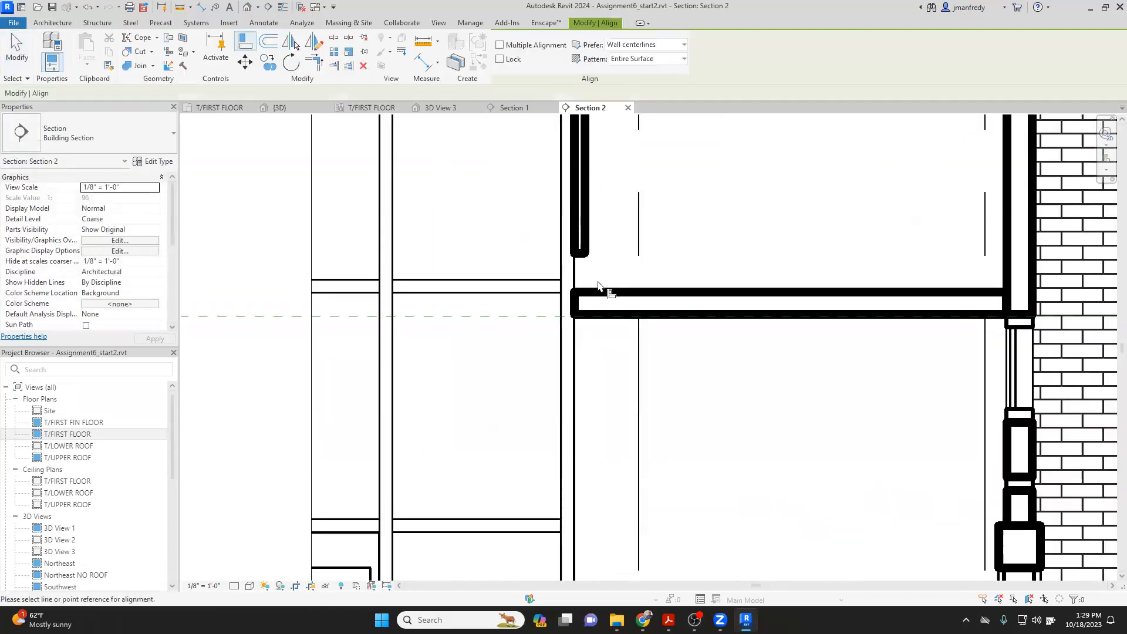
{"action": "left_click", "coordinate": [593, 290]}
{"action": "left_click", "coordinate": [578, 256]}
{"action": "middle_click_drag", "start_coordinate": [673, 323], "coordinate": [675, 478]}
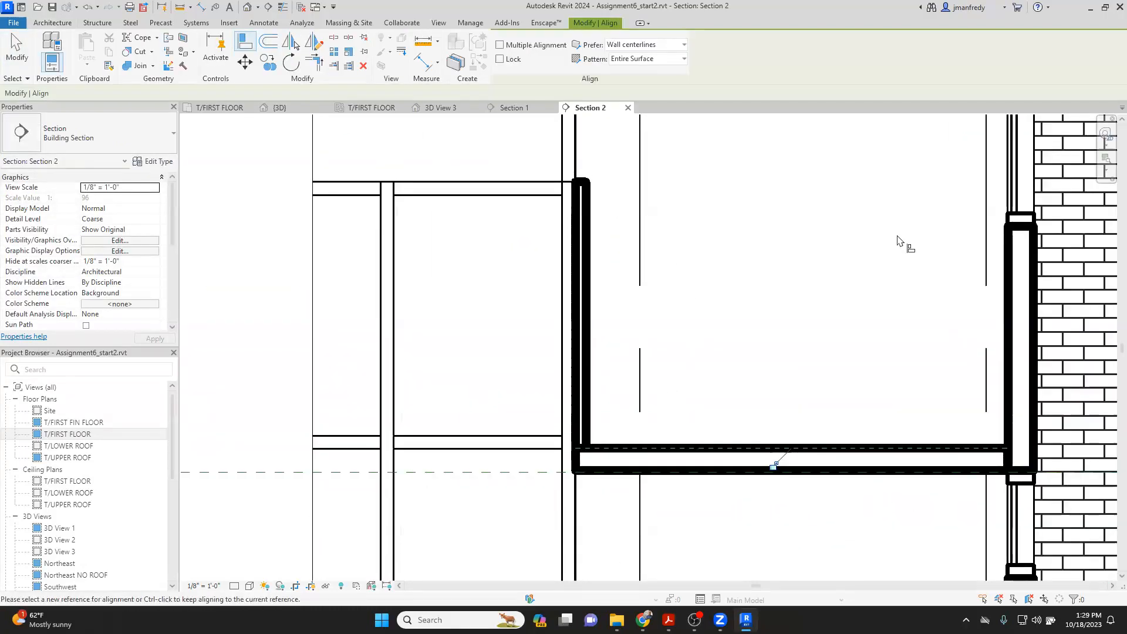
Step: Try to align the top of the soffit wall with the top of the solid panel above the entrance doors
{"action": "left_click", "coordinate": [1020, 228]}
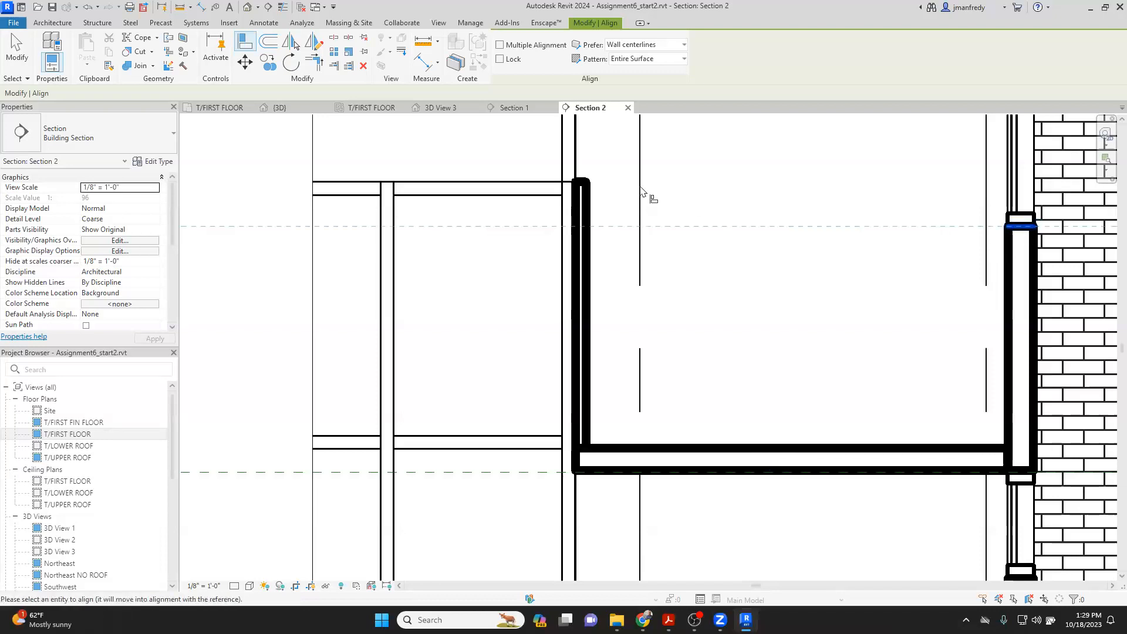
{"action": "left_click", "coordinate": [583, 187]}
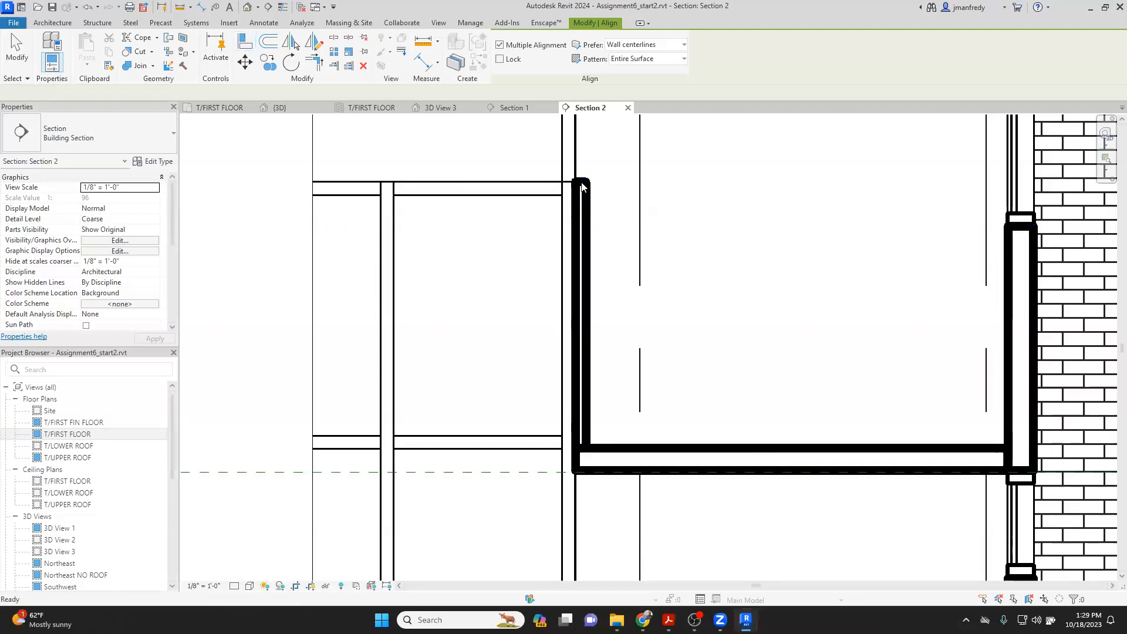
{"action": "key", "text": "Escape"}
{"action": "key", "text": "Escape"}
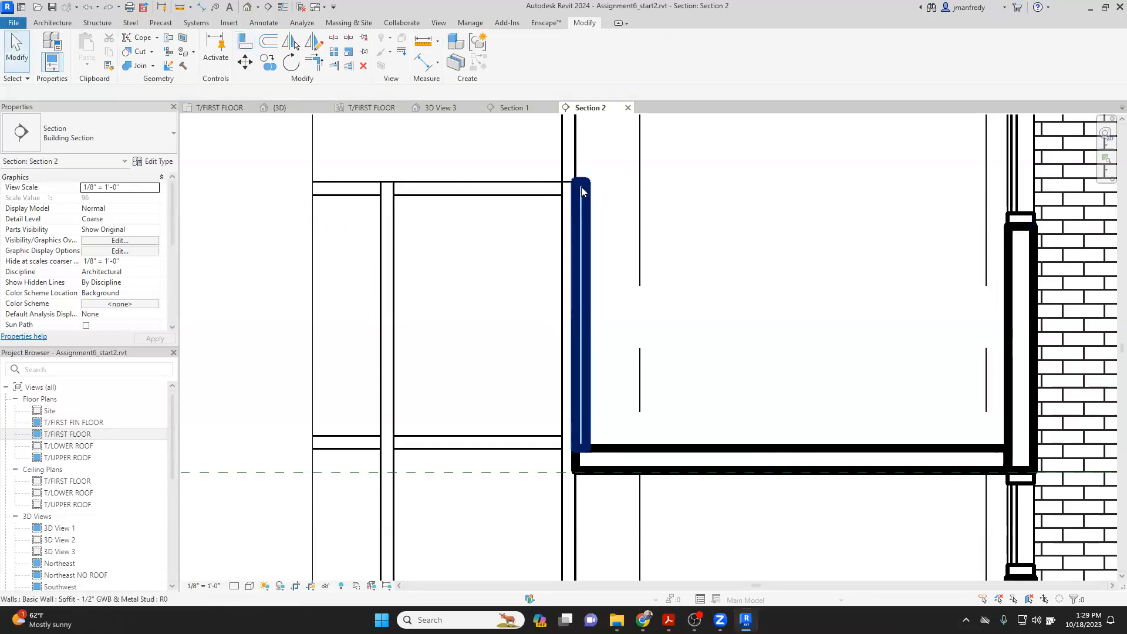
Step: Show thin lines in the section and align the top of the soffit wall with the top of the solid panel above the entrance doors
{"action": "left_click", "coordinate": [282, 7]}
{"action": "scroll", "coordinate": [610, 221], "scroll_direction": "up", "scroll_amount": 2}
{"action": "left_click", "coordinate": [578, 222]}
{"action": "middle_click_drag", "start_coordinate": [598, 221], "coordinate": [533, 220]}
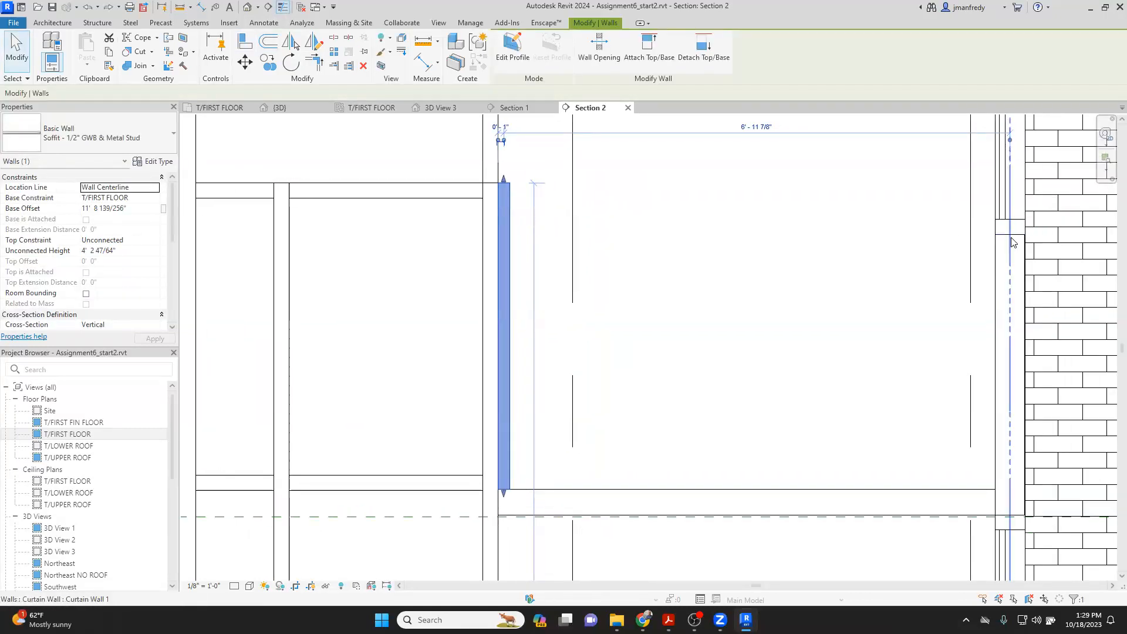
{"action": "key", "text": "Escape"}
{"action": "key", "text": "a"}
{"action": "key", "text": "l"}
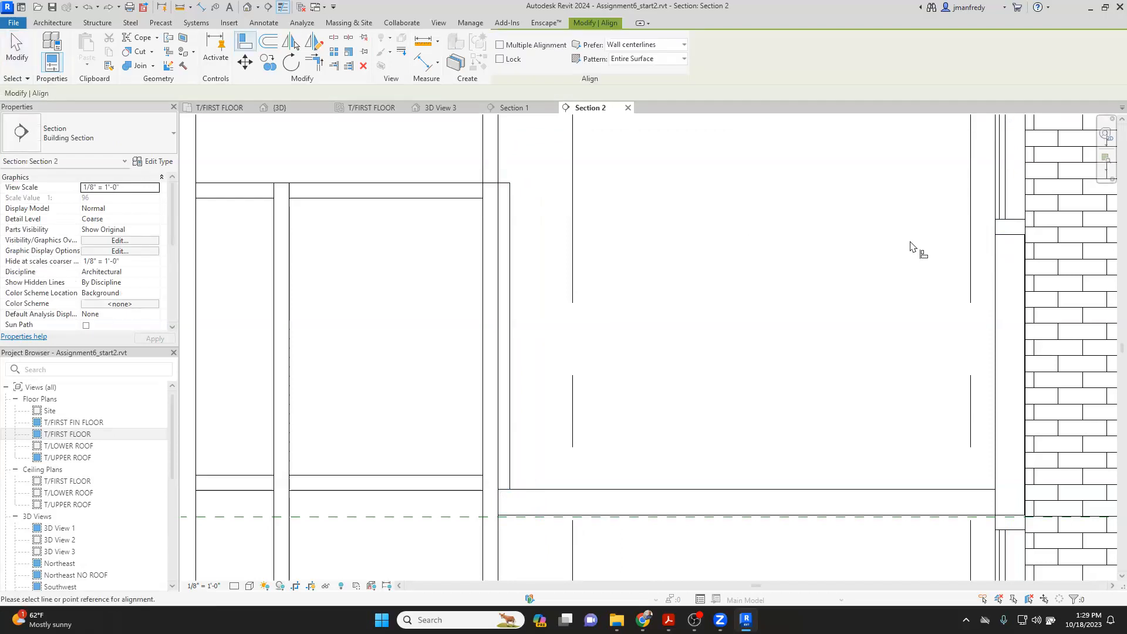
{"action": "left_click", "coordinate": [1006, 236]}
{"action": "left_click", "coordinate": [513, 191]}
{"action": "key", "text": "Escape"}
{"action": "left_click", "coordinate": [509, 274]}
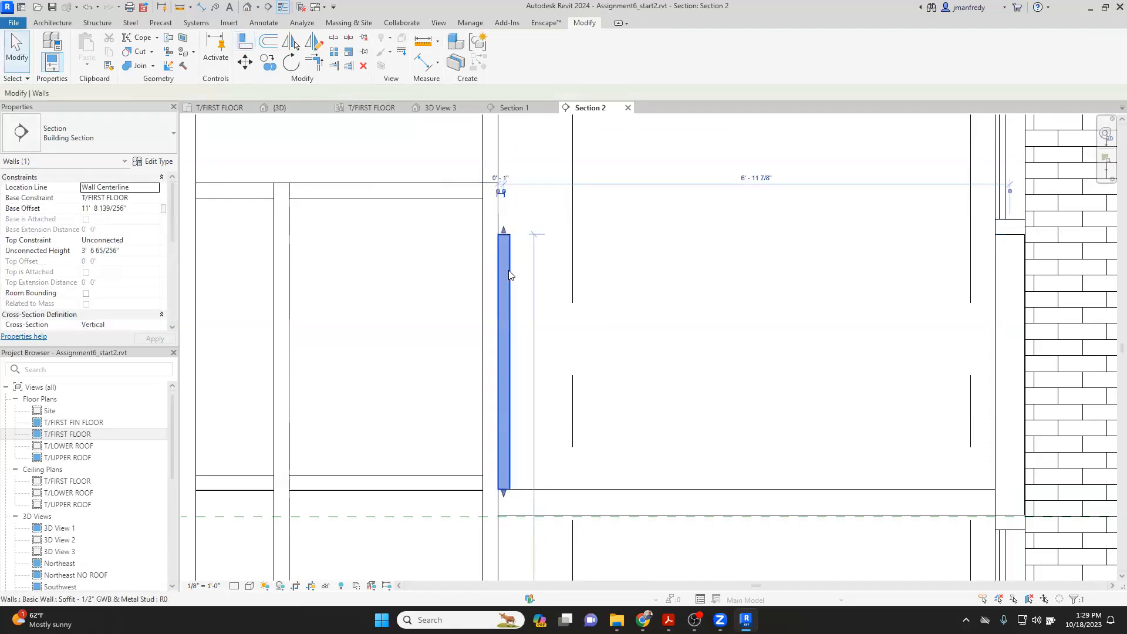
{"action": "key", "text": "Escape"}
Step: Copy the entrance ceiling vertically upward by about 2'-11" in the section
{"action": "left_click", "coordinate": [601, 496]}
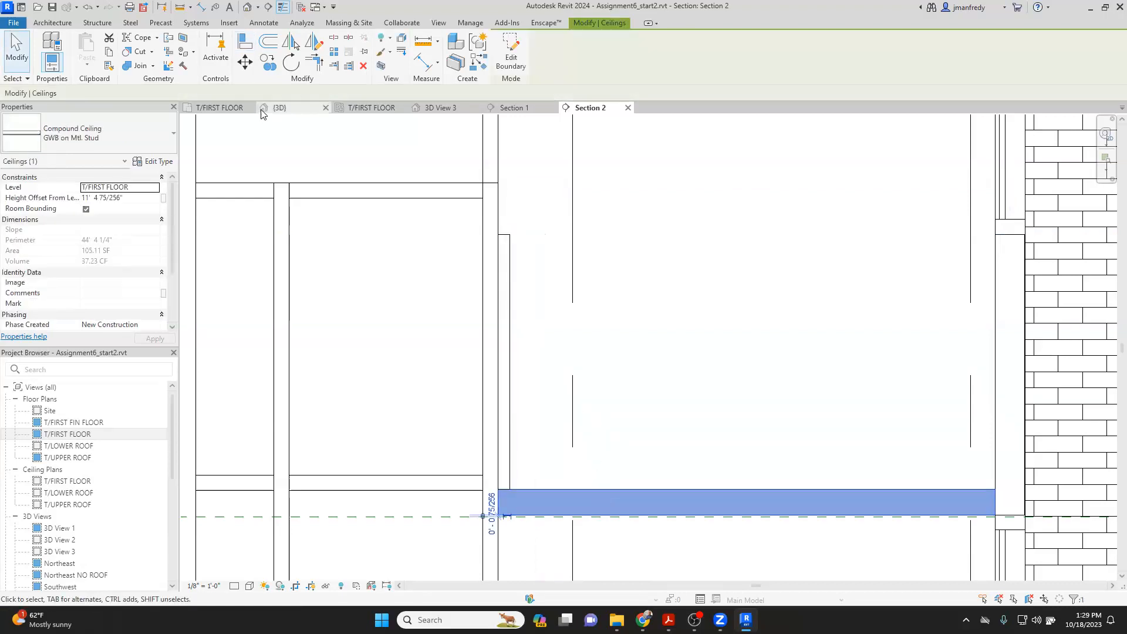
{"action": "key", "text": "c"}
{"action": "key", "text": "o"}
{"action": "left_click", "coordinate": [709, 412]}
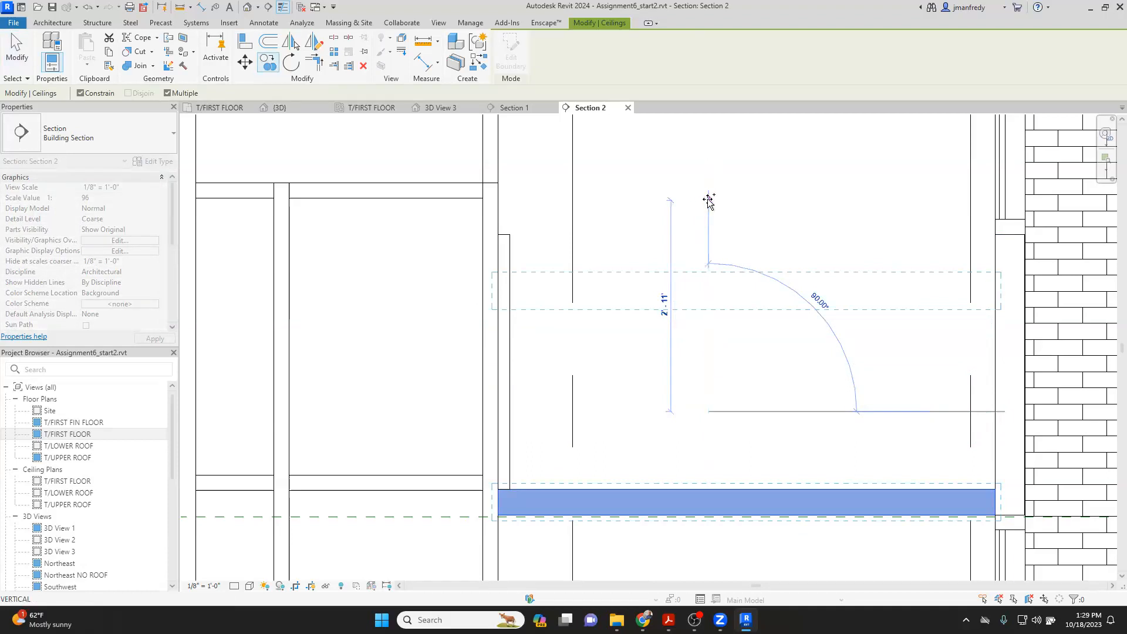
{"action": "left_click", "coordinate": [707, 203]}
Step: Align the top of the copied ceiling with the top of the soffit wall
{"action": "key", "text": "a"}
{"action": "key", "text": "l"}
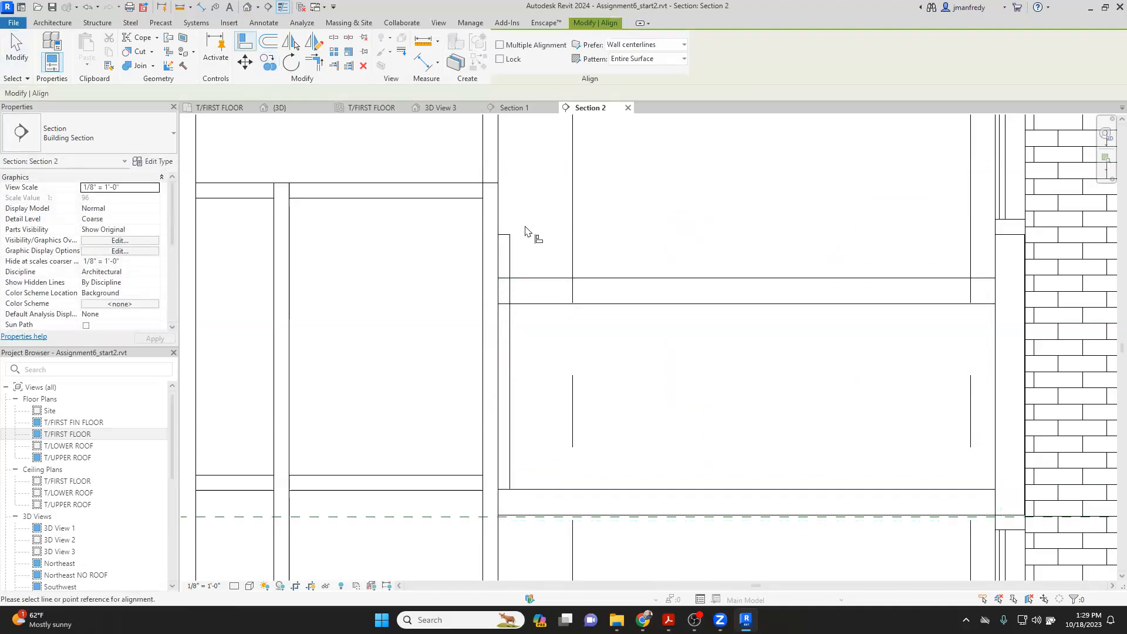
{"action": "left_click", "coordinate": [507, 236]}
{"action": "left_click", "coordinate": [536, 279]}
{"action": "key", "text": "Escape"}
Step: Lower the top of the soffit wall to the underside of the upper ceiling and restore the heavy line weights in the section
{"action": "left_click", "coordinate": [505, 239]}
{"action": "left_click_drag", "start_coordinate": [504, 235], "coordinate": [502, 260]}
{"action": "left_click", "coordinate": [742, 279]}
{"action": "scroll", "coordinate": [743, 279], "scroll_direction": "down", "scroll_amount": 1}
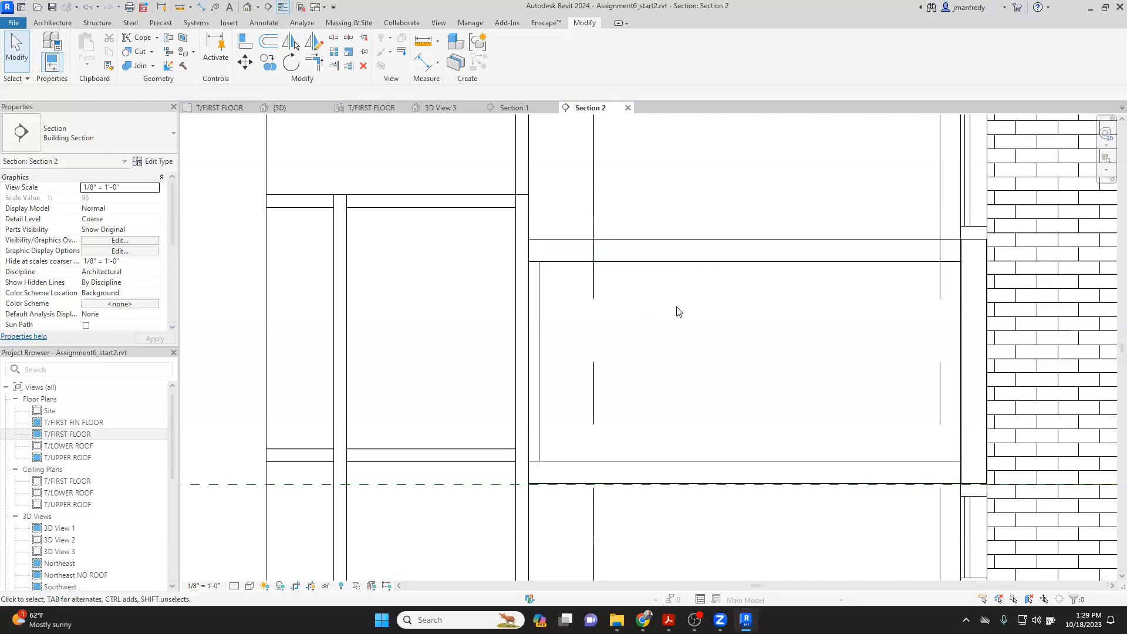
{"action": "scroll", "coordinate": [679, 311], "scroll_direction": "down", "scroll_amount": 1}
{"action": "left_click", "coordinate": [283, 8]}
{"action": "middle_click_drag", "start_coordinate": [666, 302], "coordinate": [624, 272]}
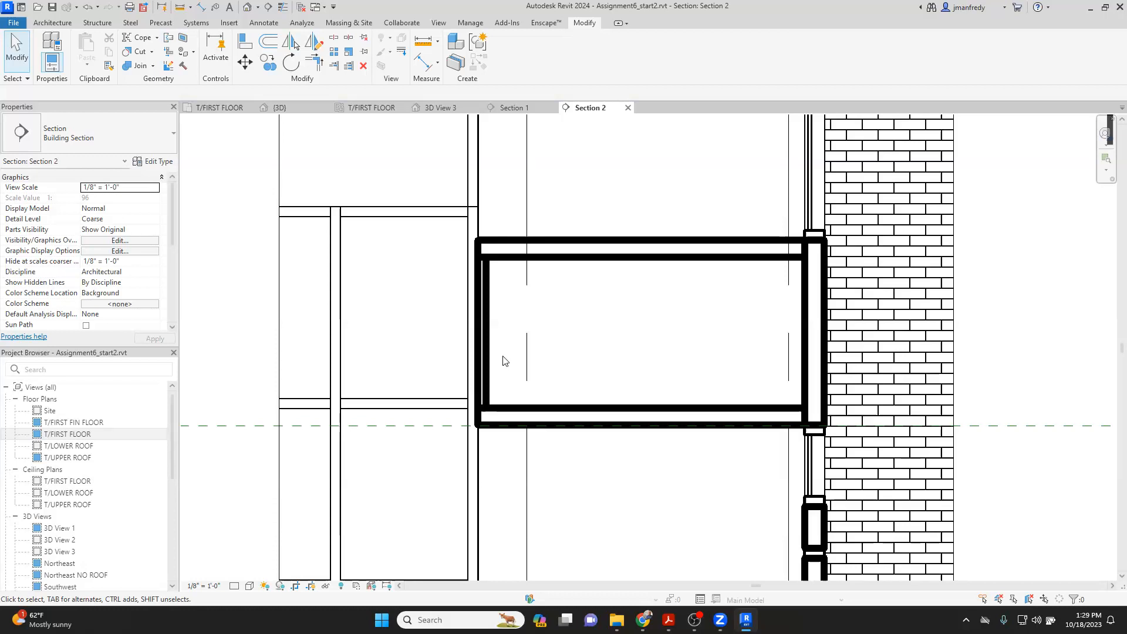
Step: Expand the building sections group in the project's view list and look through the listed sections and sheets
{"action": "left_click_drag", "start_coordinate": [172, 446], "coordinate": [165, 510]}
{"action": "left_click", "coordinate": [16, 532]}
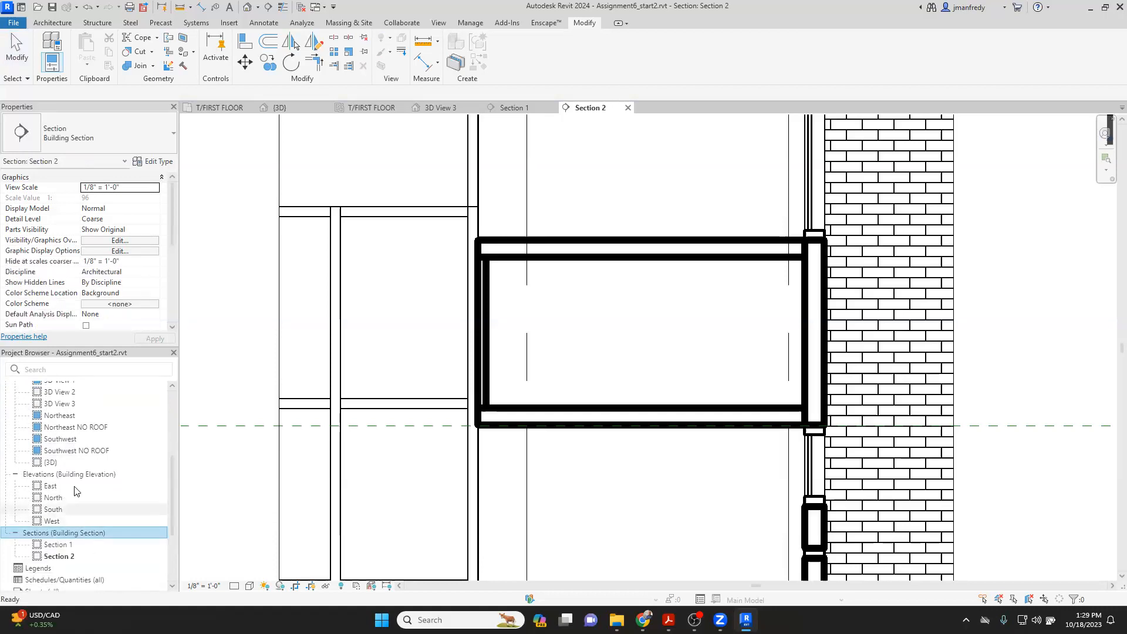
{"action": "scroll", "coordinate": [75, 491], "scroll_direction": "down", "scroll_amount": 3}
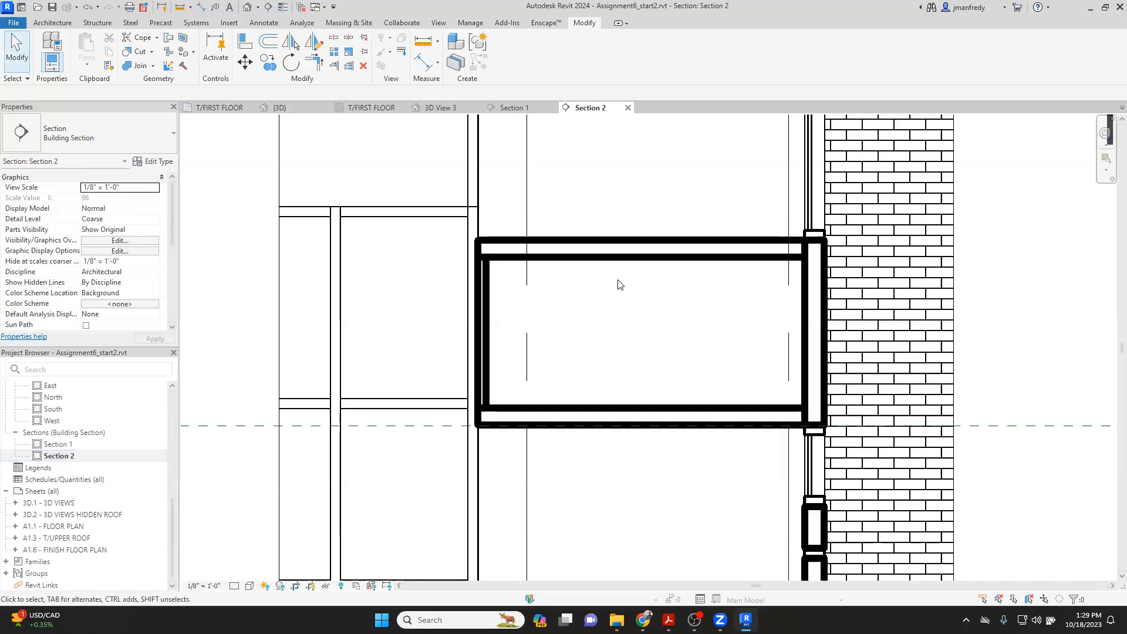
{"action": "scroll", "coordinate": [619, 285], "scroll_direction": "down", "scroll_amount": 2}
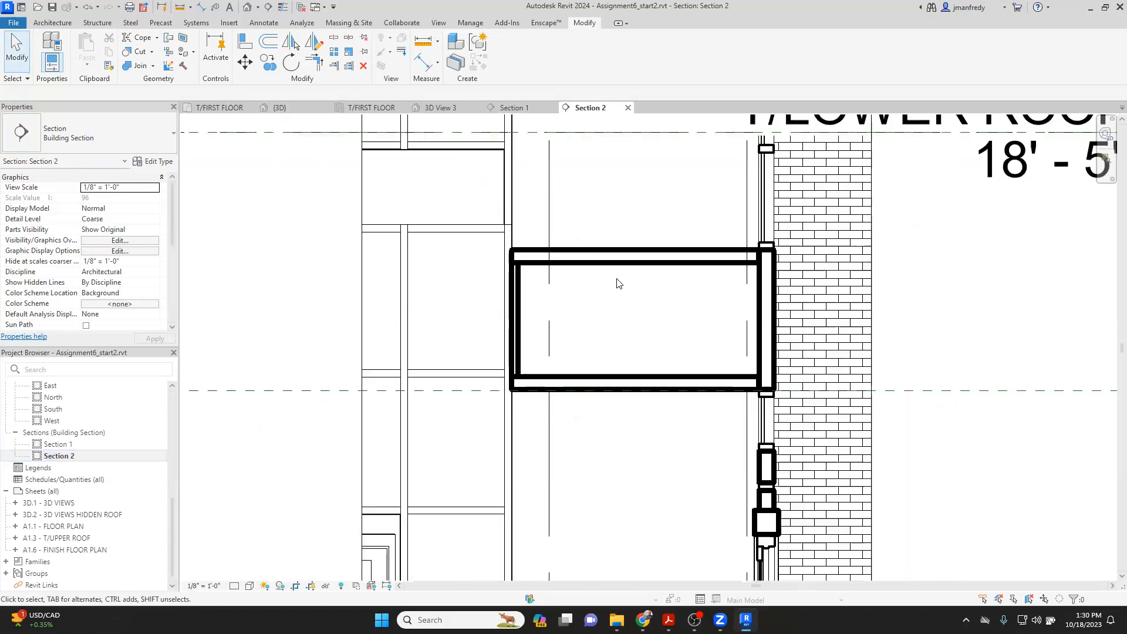
Step: Open the default 3D view and inspect the copied upper ceiling over the entrance from several angles
{"action": "left_click", "coordinate": [248, 7]}
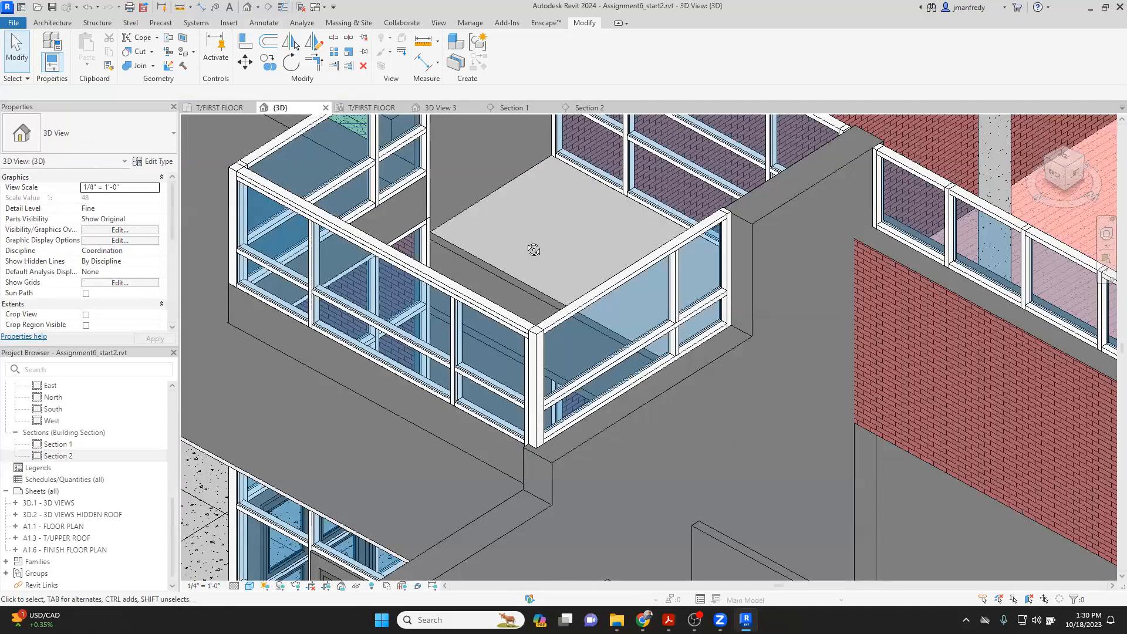
{"action": "scroll", "coordinate": [528, 252], "scroll_direction": "up", "scroll_amount": 3}
{"action": "middle_click_drag", "start_coordinate": [473, 361], "coordinate": [933, 302], "text": "shift"}
{"action": "left_click", "coordinate": [601, 277]}
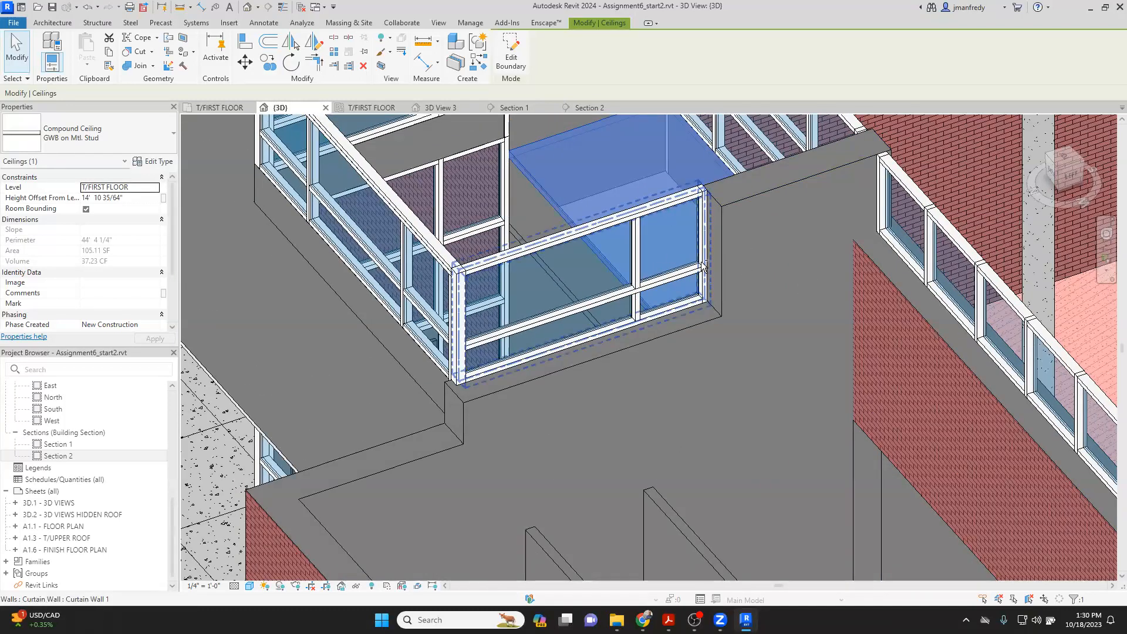
{"action": "middle_click_drag", "start_coordinate": [597, 178], "coordinate": [930, 157], "text": "shift"}
{"action": "key", "text": "Escape"}
Step: Examine the whole building in 3D, from the main reading area's floor finishes and columns across to the entrance and adjoining rooms
{"action": "scroll", "coordinate": [797, 182], "scroll_direction": "down", "scroll_amount": 1}
{"action": "middle_click_drag", "start_coordinate": [724, 231], "coordinate": [768, 238], "text": "shift"}
{"action": "scroll", "coordinate": [699, 196], "scroll_direction": "down", "scroll_amount": 3}
{"action": "scroll", "coordinate": [766, 238], "scroll_direction": "up", "scroll_amount": 1}
{"action": "scroll", "coordinate": [767, 239], "scroll_direction": "down", "scroll_amount": 1}
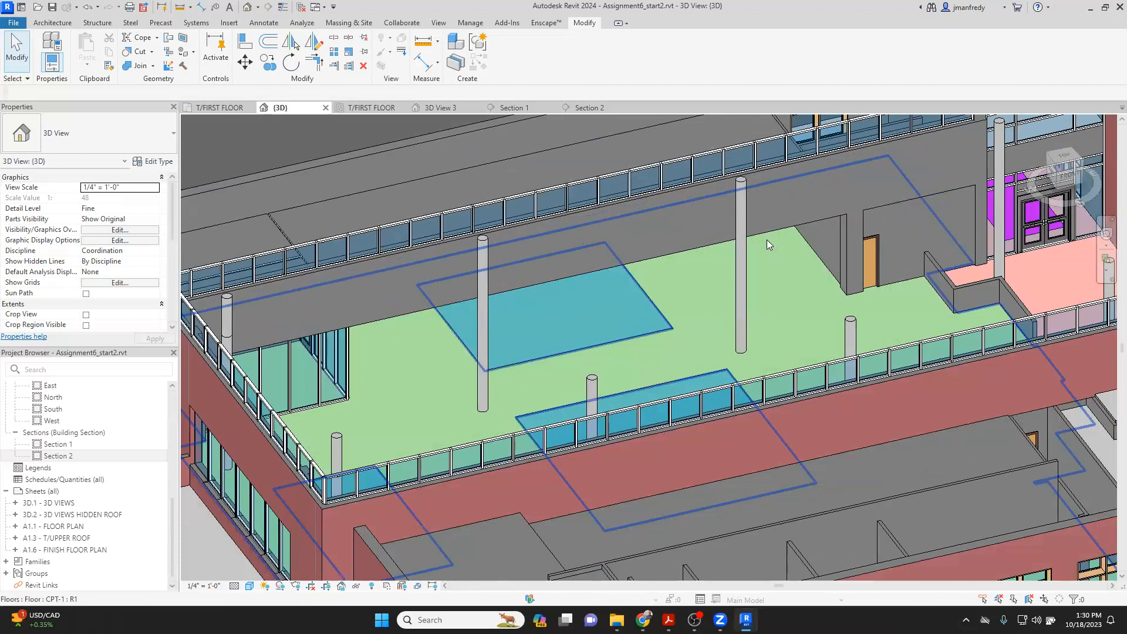
{"action": "mouse_move", "coordinate": [717, 268]}
{"action": "middle_mouse_down", "text": "shift"}
{"action": "mouse_move", "coordinate": [737, 271]}
{"action": "mouse_move", "coordinate": [713, 269]}
{"action": "mouse_move", "coordinate": [718, 256]}
{"action": "middle_mouse_up", "text": "shift"}
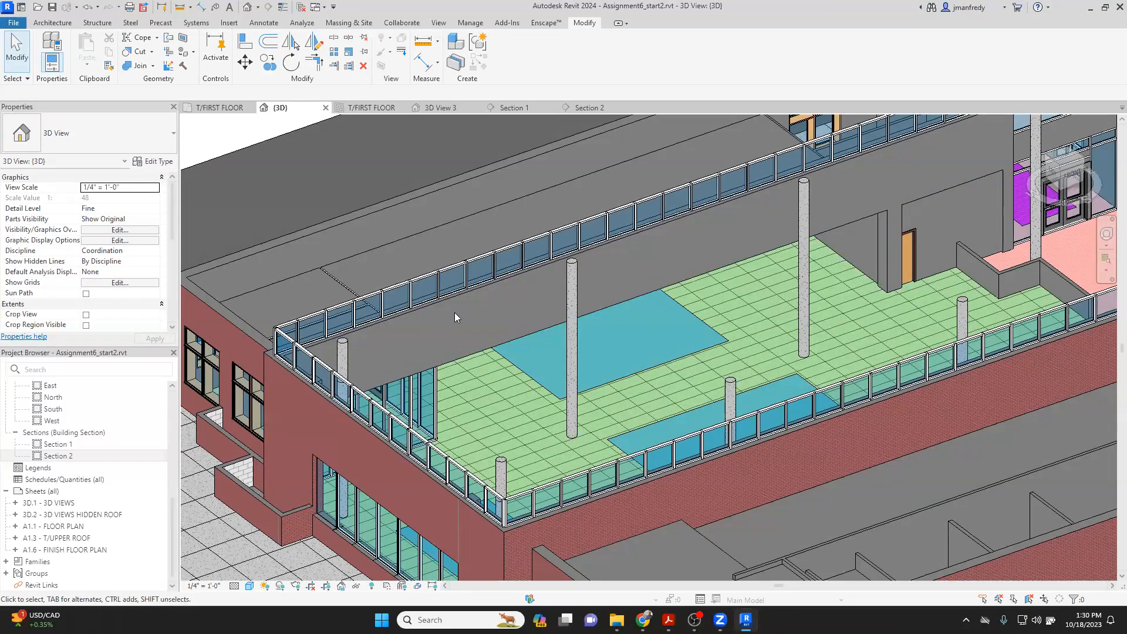
{"action": "scroll", "coordinate": [445, 249], "scroll_direction": "down", "scroll_amount": 5}
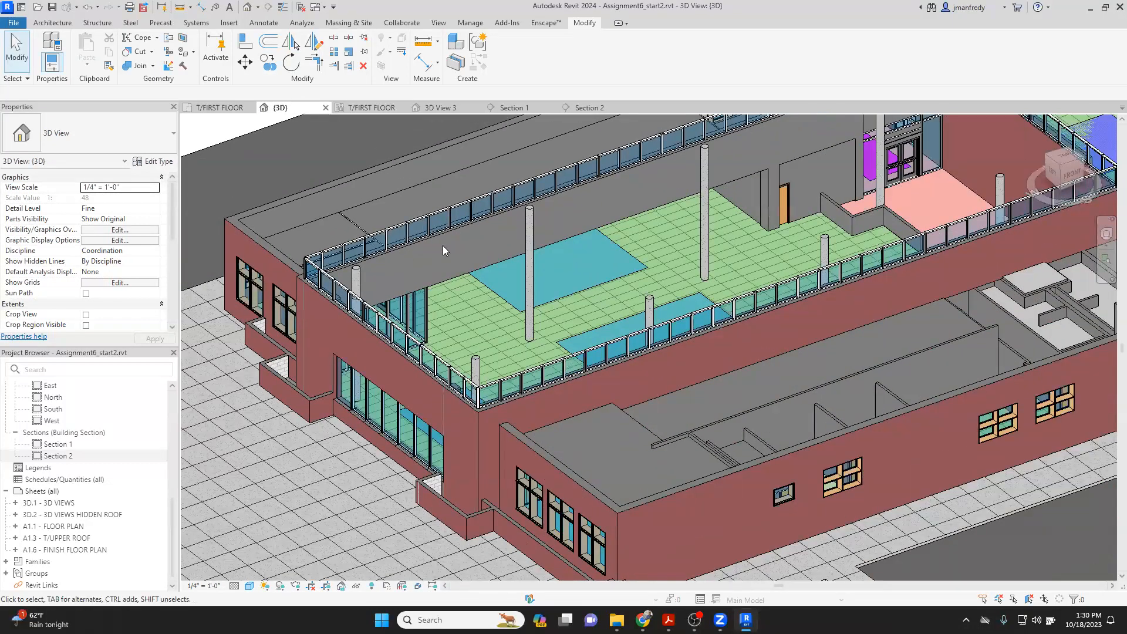
{"action": "scroll", "coordinate": [443, 250], "scroll_direction": "down", "scroll_amount": 1}
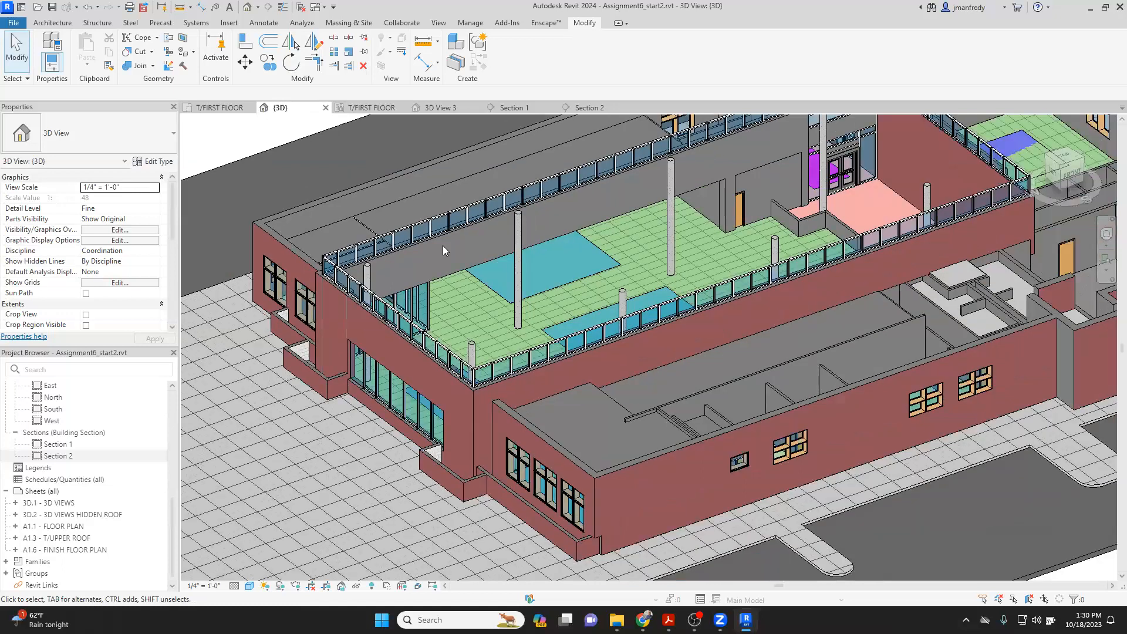
{"action": "middle_click_drag", "start_coordinate": [442, 245], "coordinate": [530, 304], "text": "shift"}
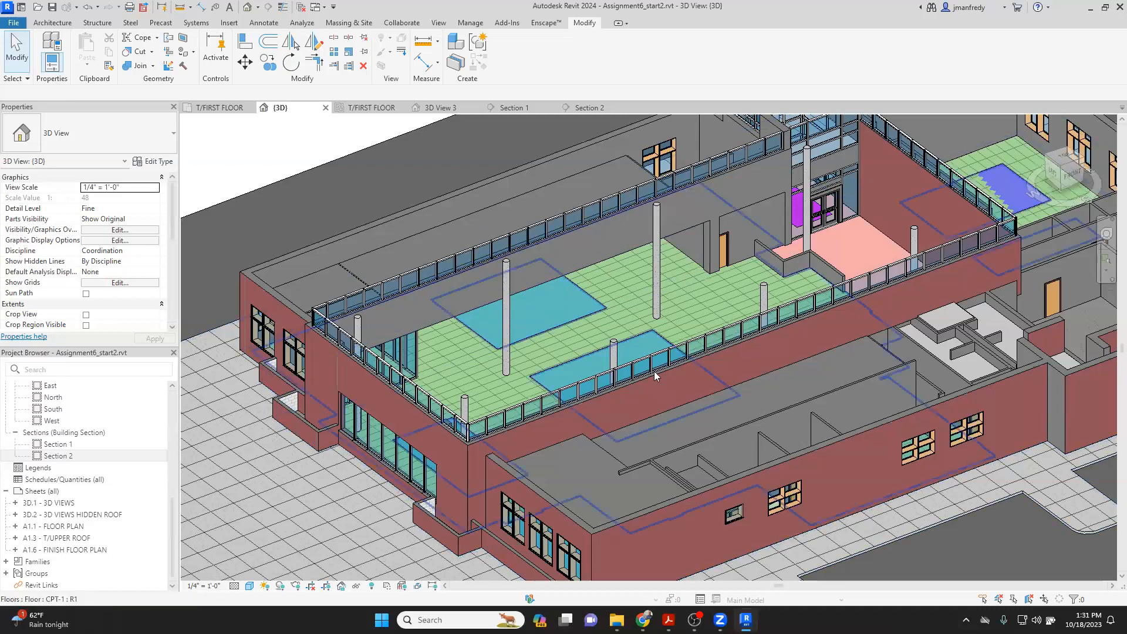
{"action": "mouse_move", "coordinate": [694, 343]}
{"action": "middle_mouse_down", "text": "shift"}
{"action": "mouse_move", "coordinate": [638, 362]}
{"action": "mouse_move", "coordinate": [680, 341]}
{"action": "middle_mouse_up", "text": "shift"}
{"action": "middle_click_drag", "start_coordinate": [782, 277], "coordinate": [602, 370]}
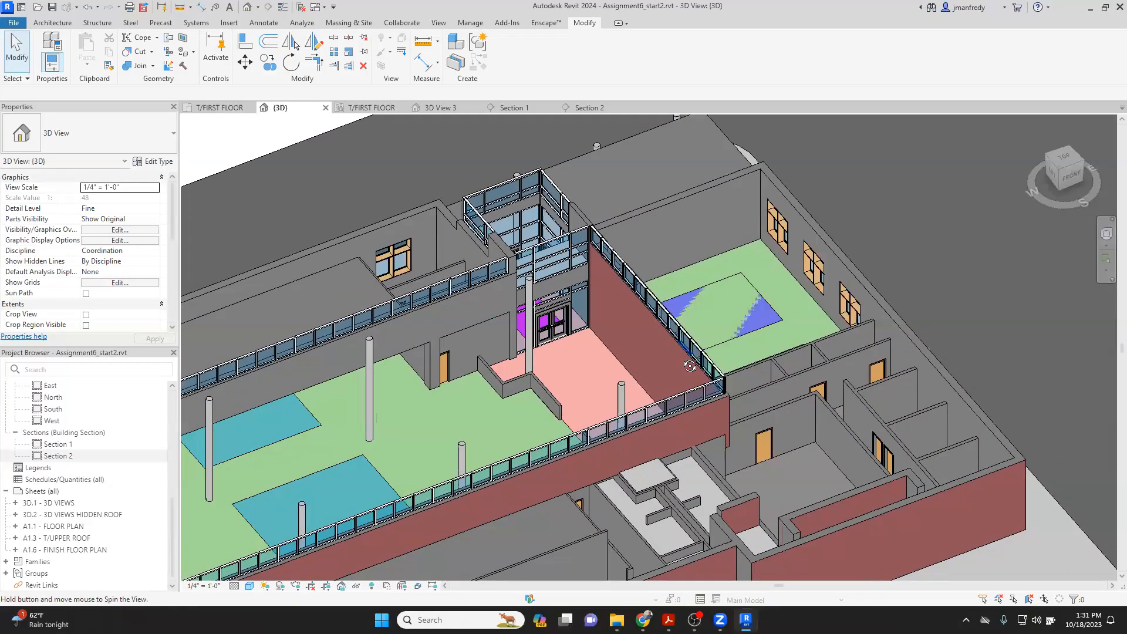
Step: Examine the overlapping CPT-1 and CPT-5 carpet floors in the corner room of the 3D view
{"action": "scroll", "coordinate": [708, 334], "scroll_direction": "up", "scroll_amount": 5}
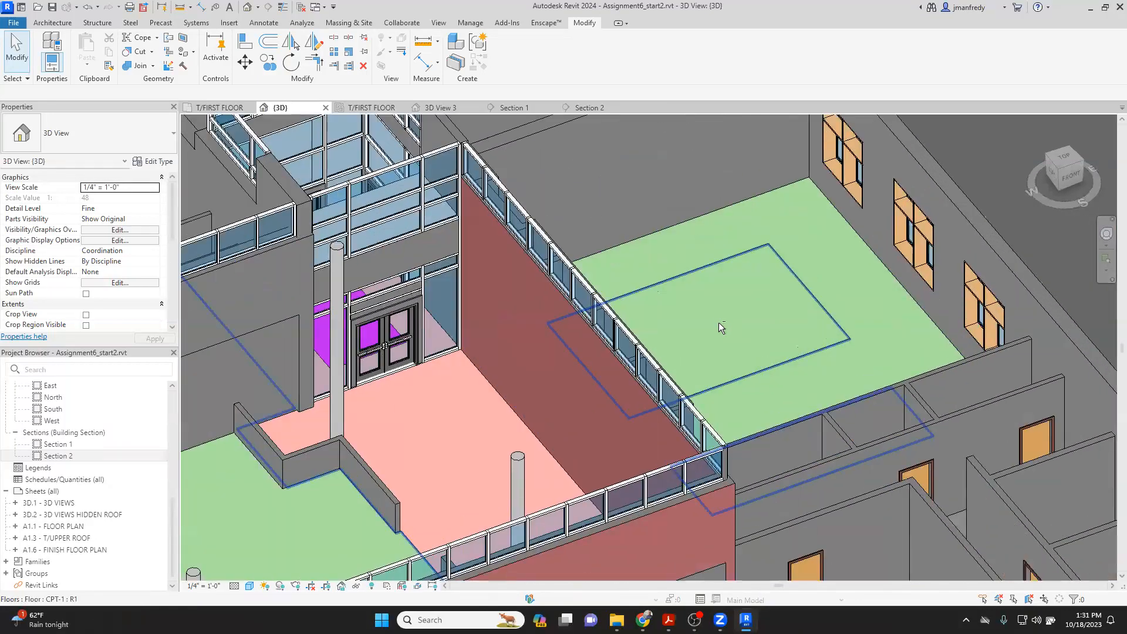
{"action": "mouse_move", "coordinate": [721, 328]}
{"action": "middle_mouse_down", "text": "shift"}
{"action": "mouse_move", "coordinate": [710, 308]}
{"action": "mouse_move", "coordinate": [739, 342]}
{"action": "mouse_move", "coordinate": [735, 311]}
{"action": "middle_mouse_up", "text": "shift"}
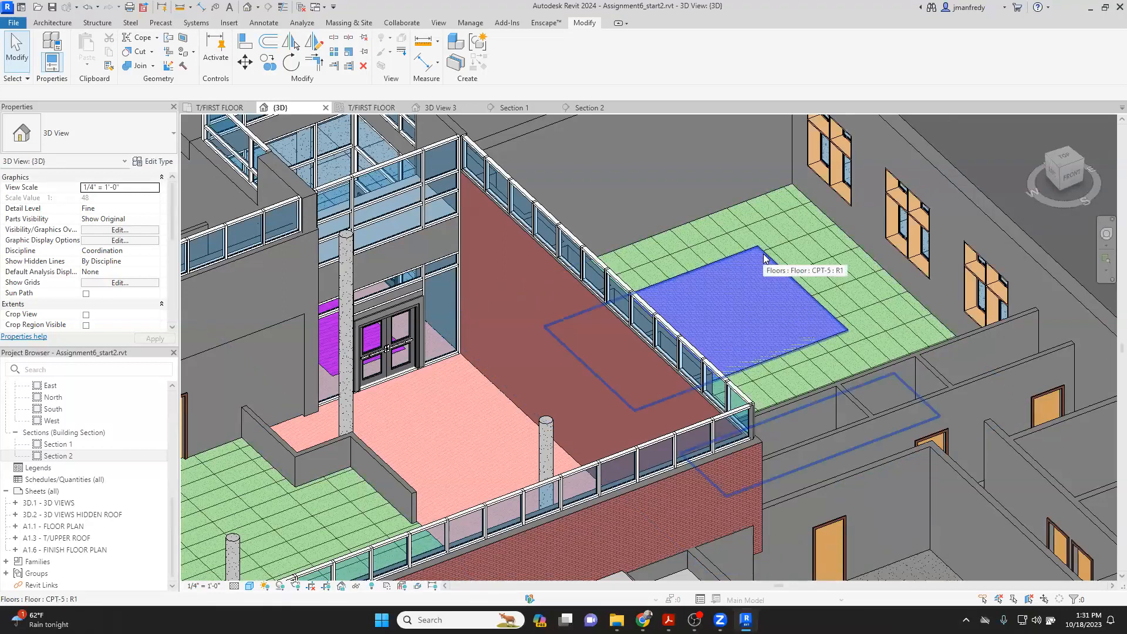
{"action": "middle_click_drag", "start_coordinate": [761, 268], "coordinate": [604, 288], "text": "shift"}
{"action": "left_click", "coordinate": [643, 287]}
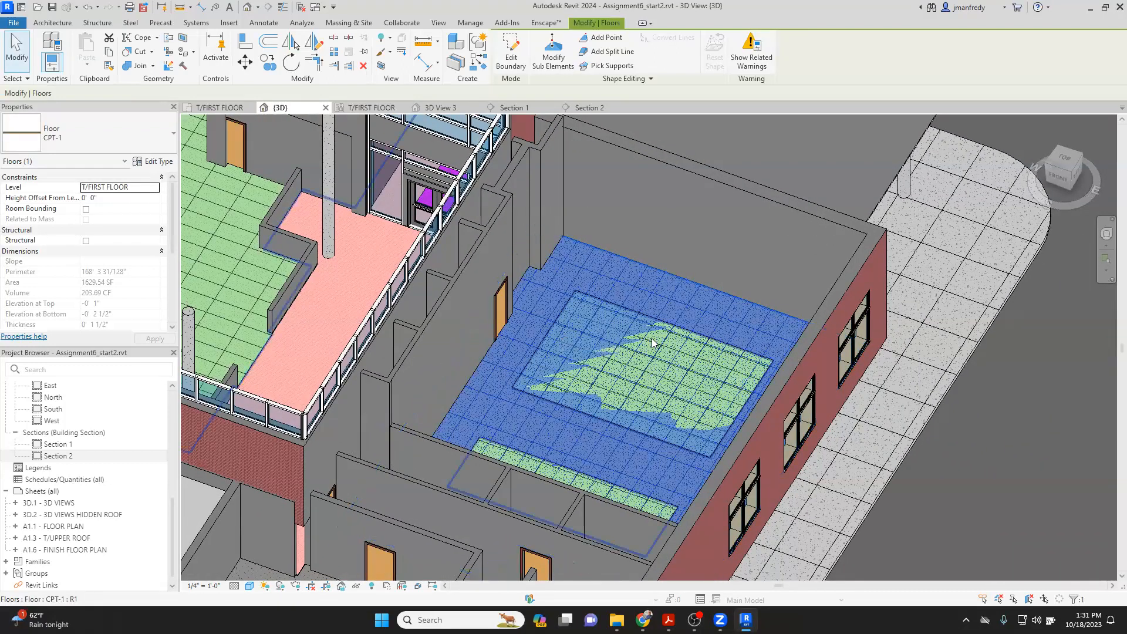
{"action": "key", "text": "Escape"}
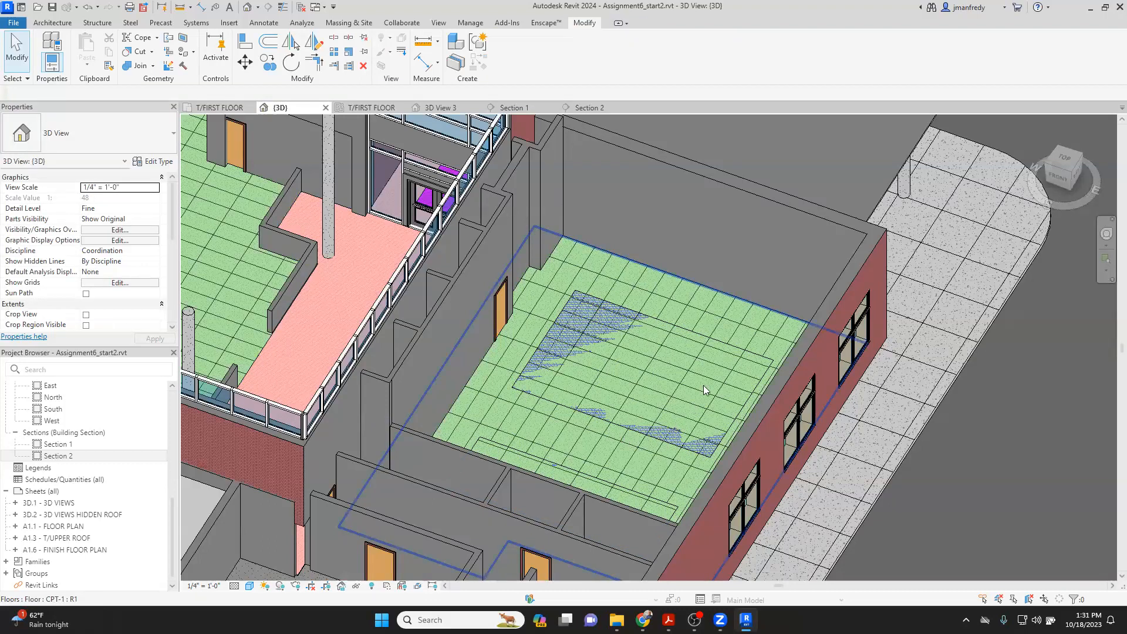
{"action": "left_click", "coordinate": [649, 365]}
{"action": "middle_click_drag", "start_coordinate": [649, 365], "coordinate": [681, 245], "text": "shift"}
{"action": "key", "text": "Escape"}
{"action": "scroll", "coordinate": [749, 297], "scroll_direction": "up", "scroll_amount": 5}
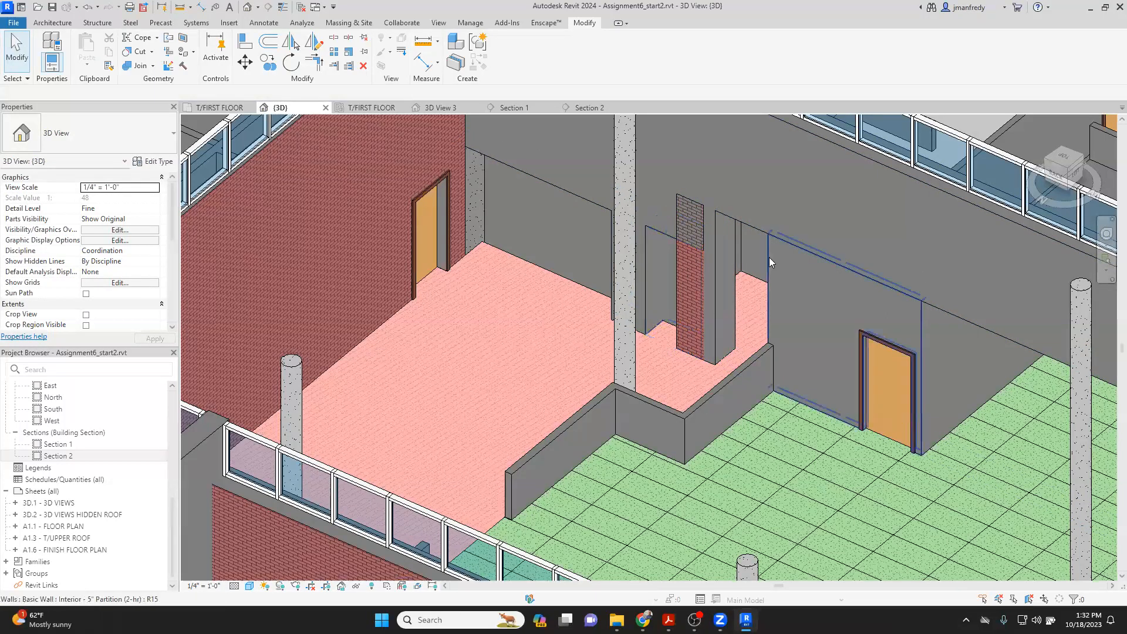
Step: Resolve the join conflict at the brick wall segment beside the pink floor by unjoining the elements
{"action": "middle_click_drag", "start_coordinate": [769, 257], "coordinate": [751, 277], "text": "shift"}
{"action": "left_click", "coordinate": [687, 319]}
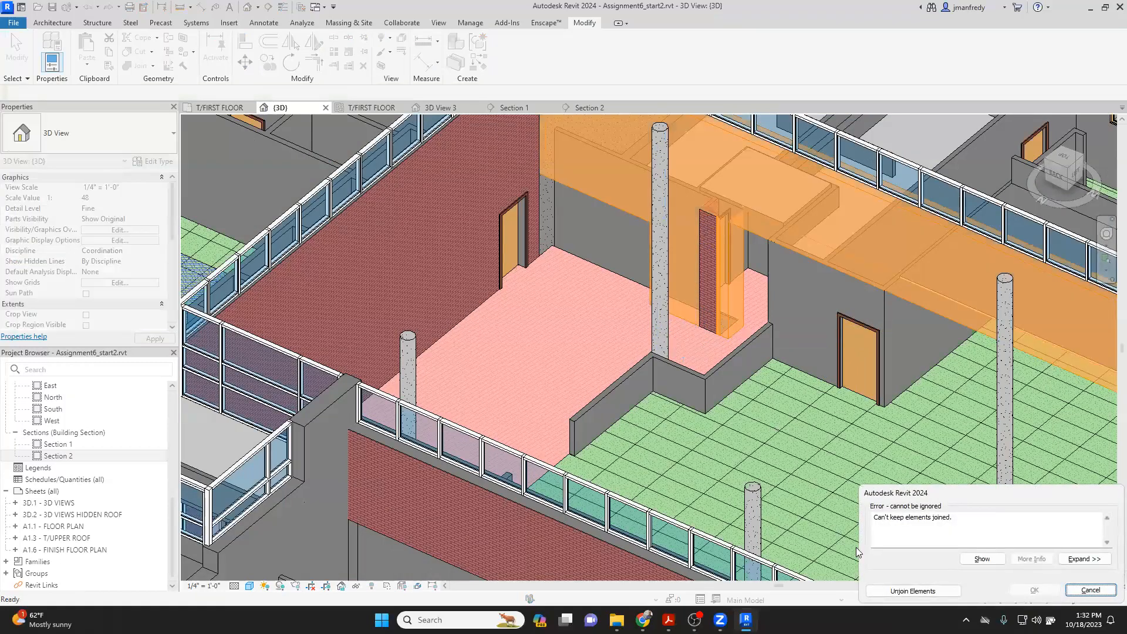
{"action": "left_click", "coordinate": [895, 592]}
{"action": "scroll", "coordinate": [786, 376], "scroll_direction": "down", "scroll_amount": 4}
{"action": "middle_click_drag", "start_coordinate": [766, 356], "coordinate": [757, 313], "text": "shift"}
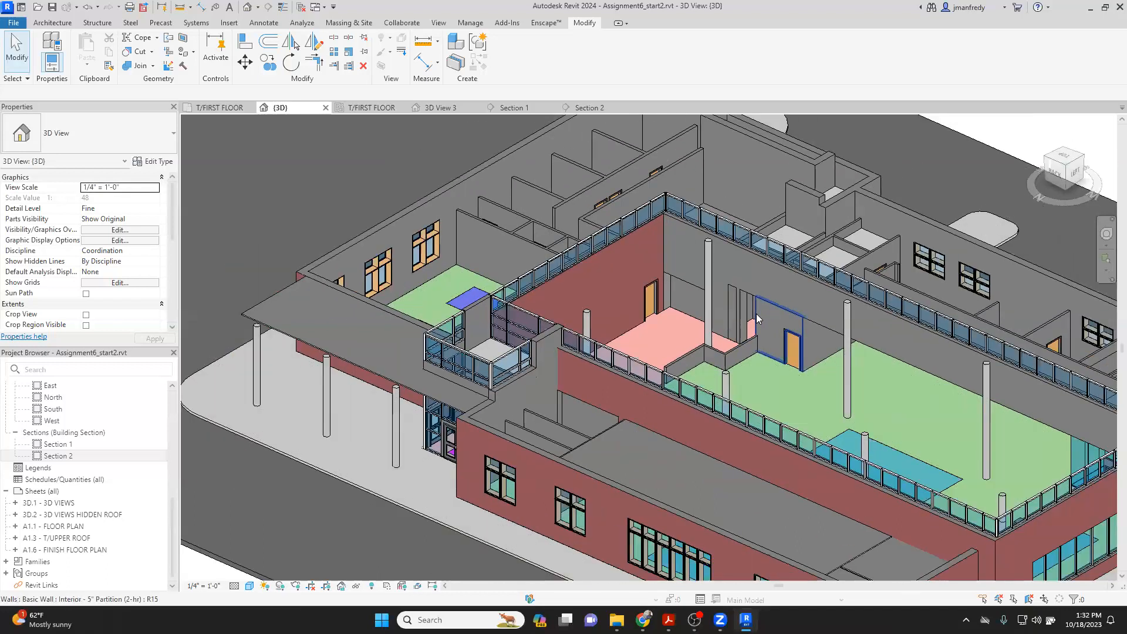
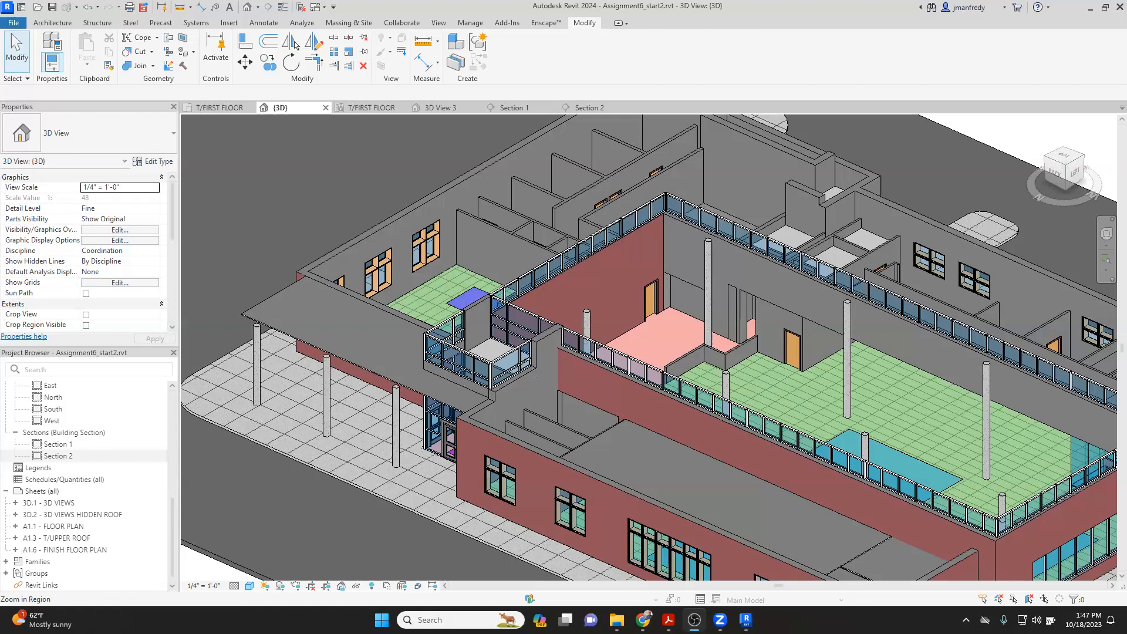
Step: Open the T/FIRST FLOOR floor plan and the reflected ceiling plan of the same level
{"action": "left_click", "coordinate": [58, 455]}
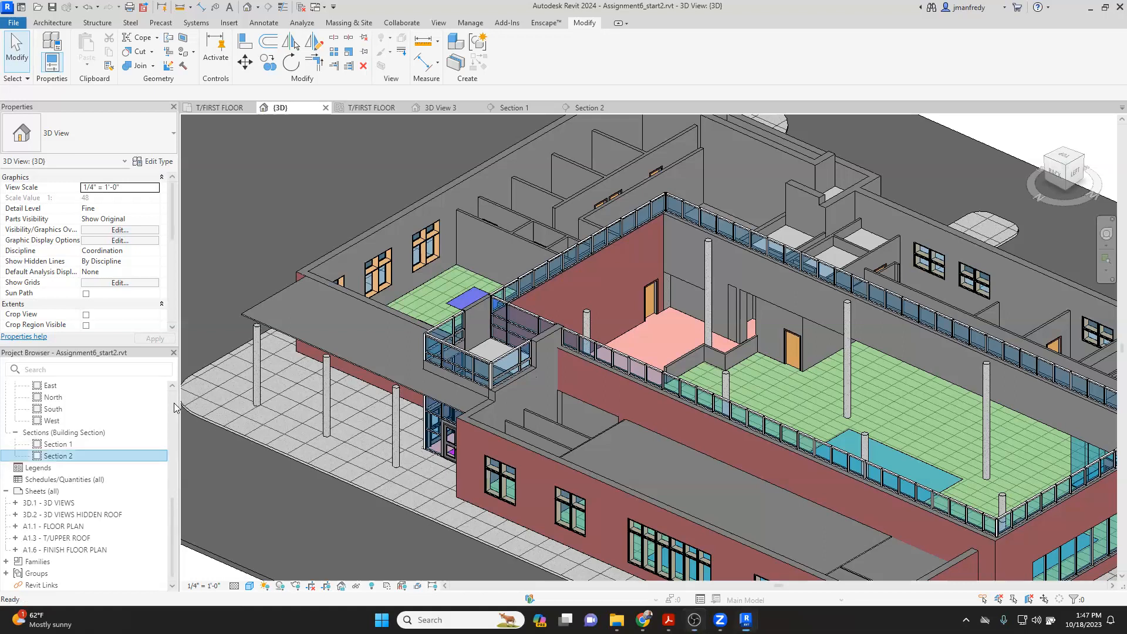
{"action": "scroll", "coordinate": [71, 446], "scroll_direction": "up", "scroll_amount": 10}
{"action": "double_click", "coordinate": [68, 434]}
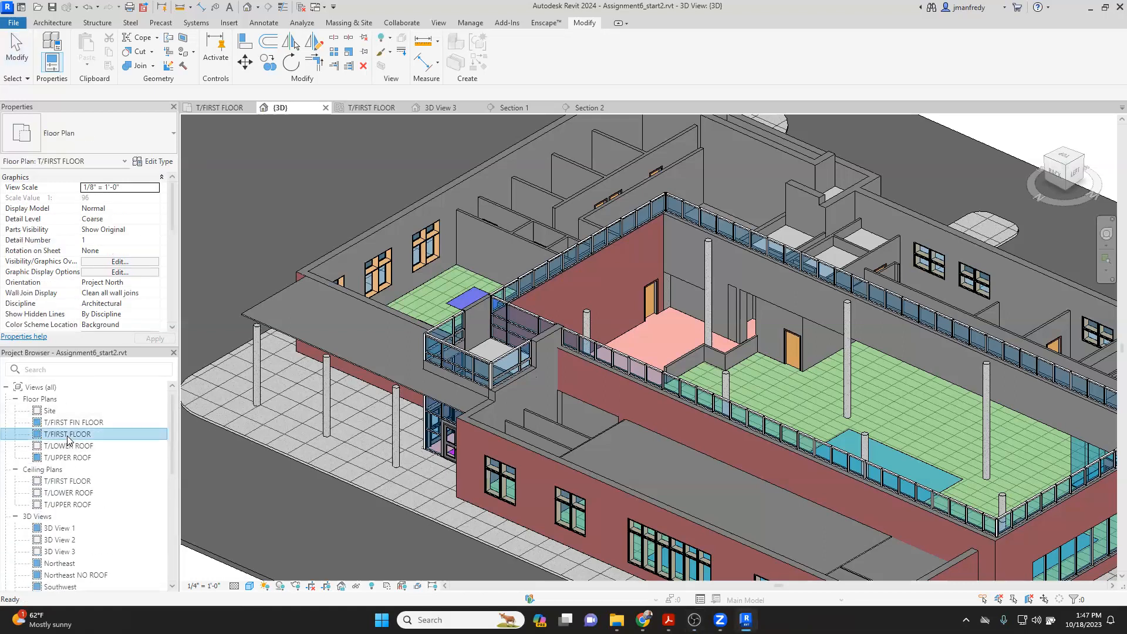
{"action": "left_click", "coordinate": [640, 355]}
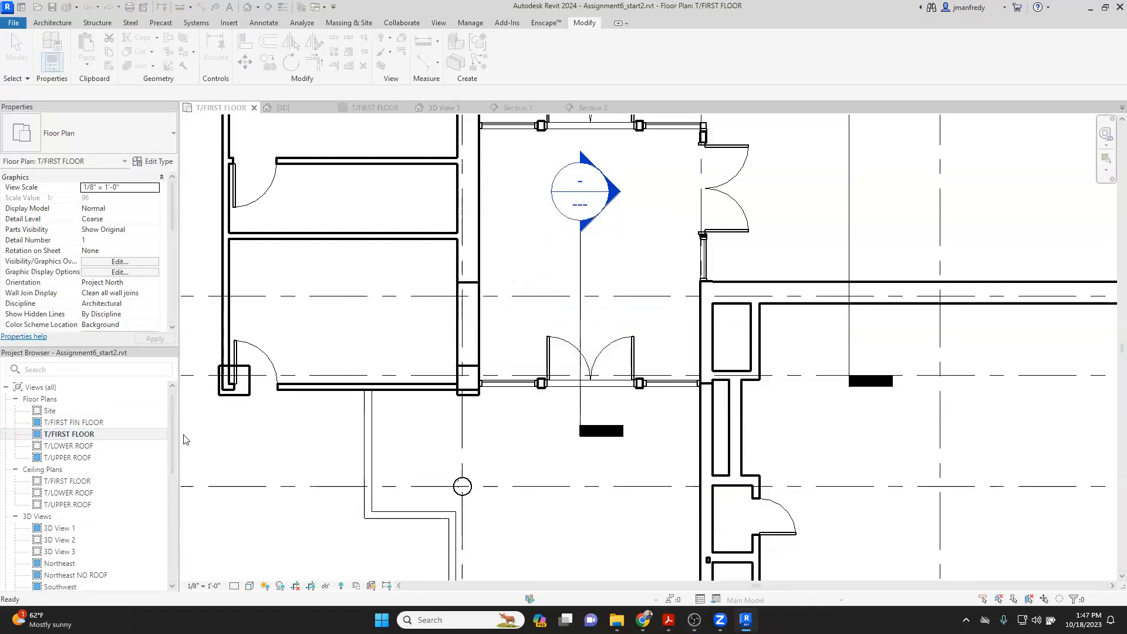
{"action": "double_click", "coordinate": [76, 483]}
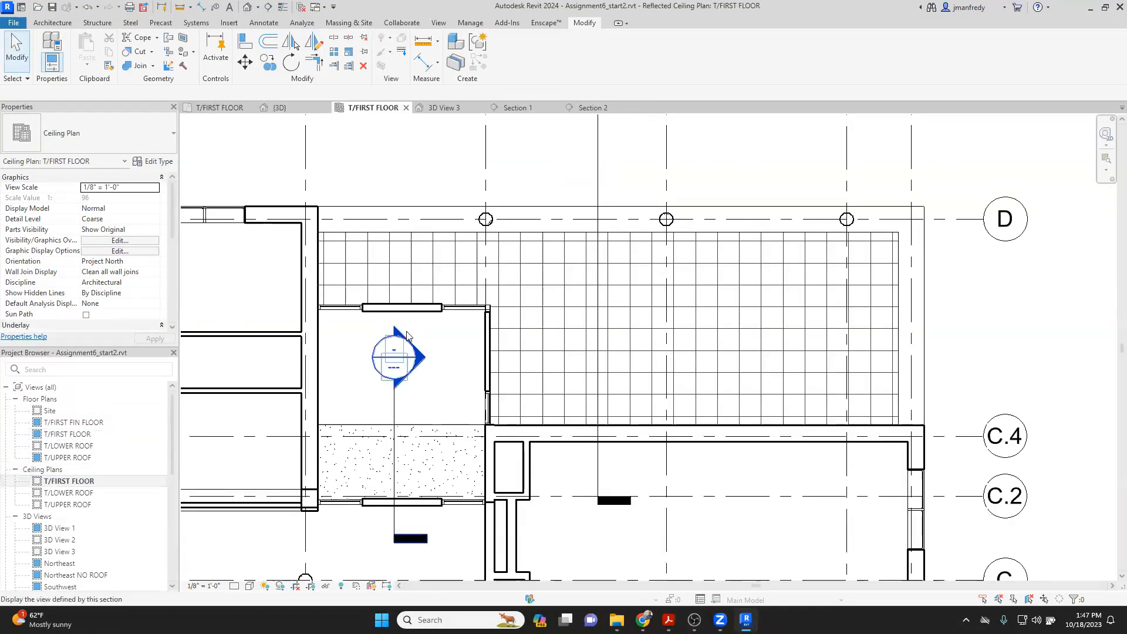
Step: Delete the building section that cuts through the entrance vestibule in the ceiling plan, together with its view
{"action": "scroll", "coordinate": [385, 321], "scroll_direction": "down", "scroll_amount": 3}
{"action": "middle_click_drag", "start_coordinate": [310, 377], "coordinate": [568, 318]}
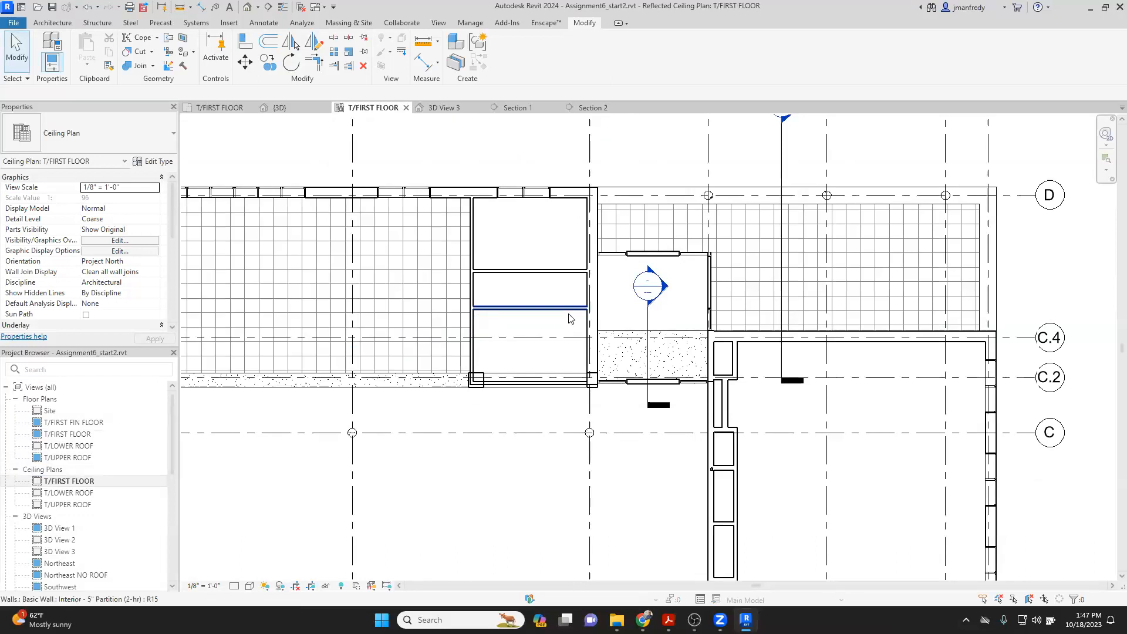
{"action": "left_click", "coordinate": [647, 355]}
{"action": "key", "text": "Delete"}
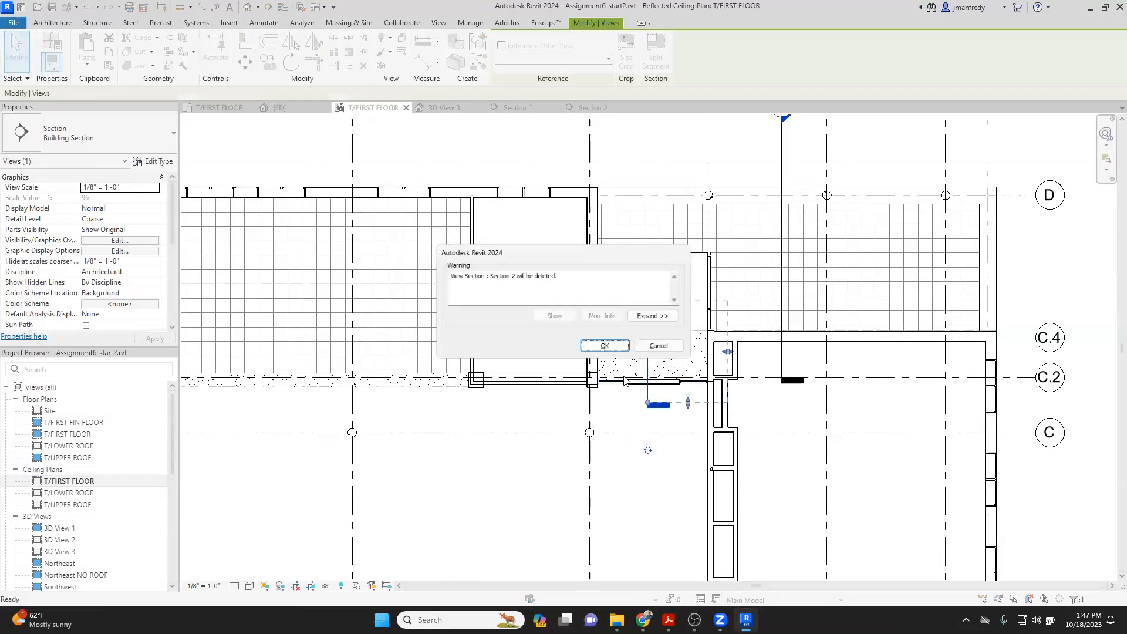
{"action": "left_click", "coordinate": [605, 352]}
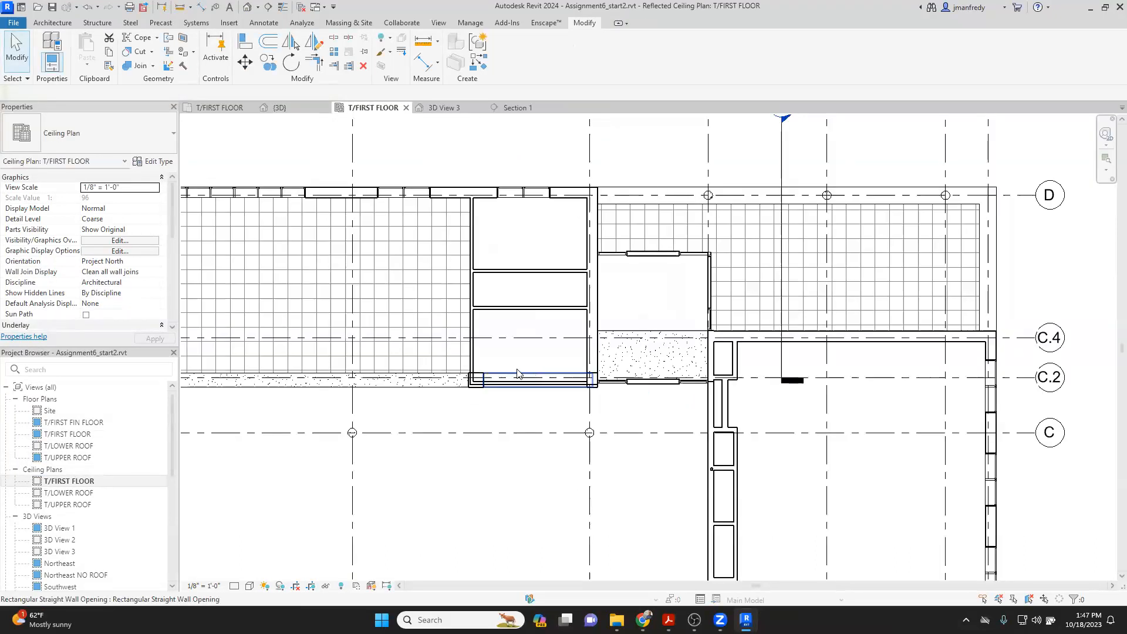
Step: Delete the remaining building section that crosses the exterior canopy ceiling near grid D, together with its view
{"action": "middle_click_drag", "start_coordinate": [482, 373], "coordinate": [673, 346]}
{"action": "scroll", "coordinate": [642, 345], "scroll_direction": "down", "scroll_amount": 1}
{"action": "middle_click_drag", "start_coordinate": [622, 380], "coordinate": [614, 322]}
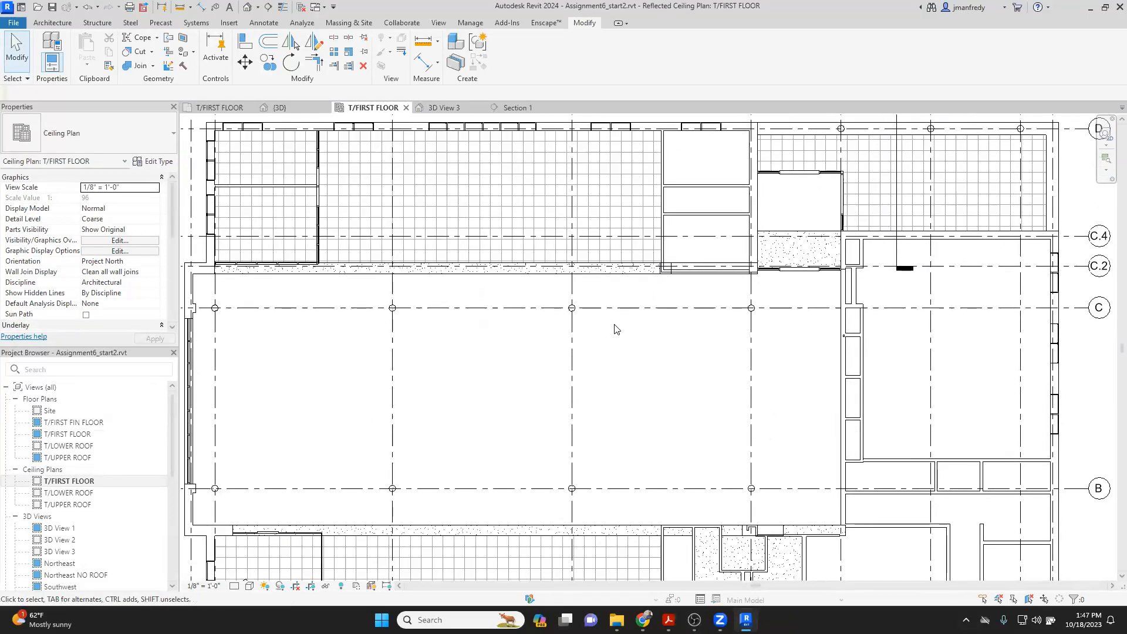
{"action": "scroll", "coordinate": [614, 326], "scroll_direction": "down", "scroll_amount": 1}
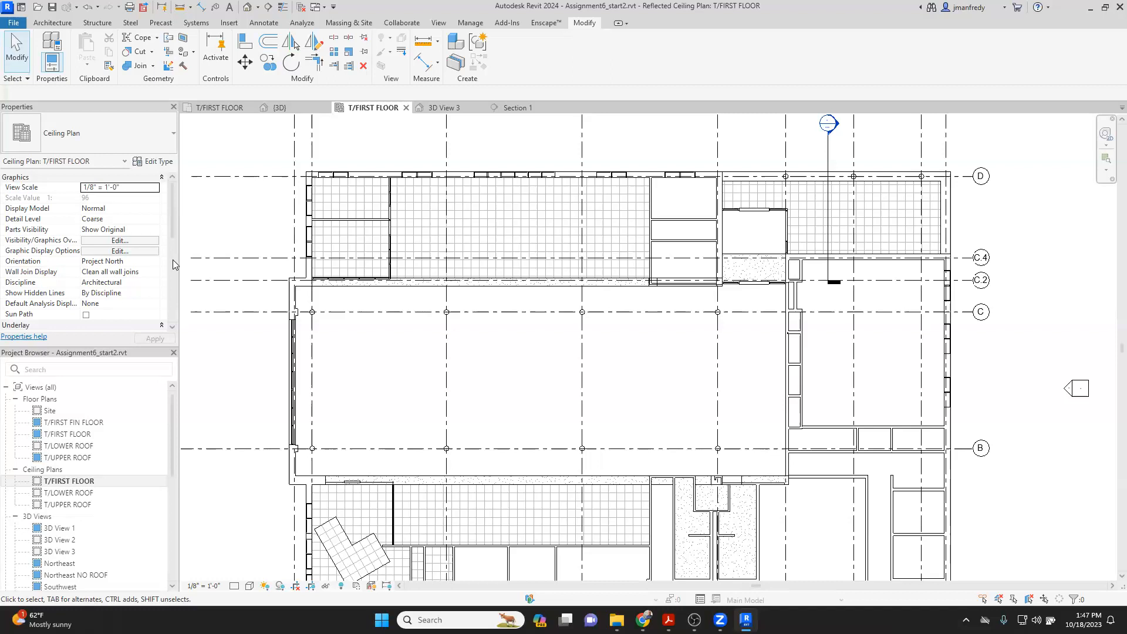
{"action": "left_click", "coordinate": [829, 158]}
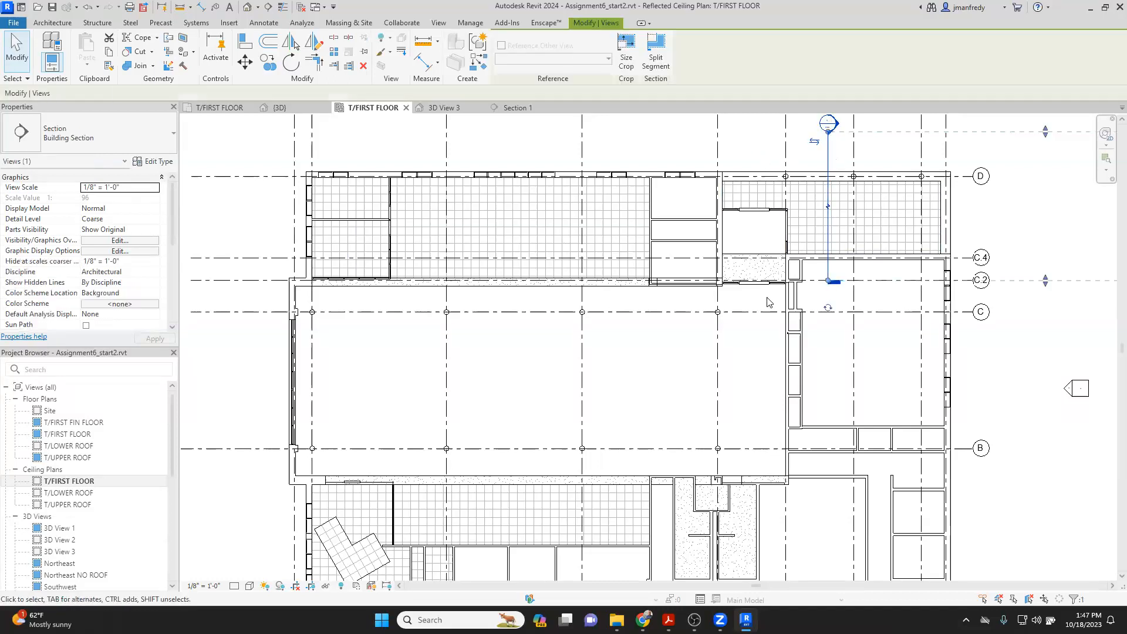
{"action": "key", "text": "Delete"}
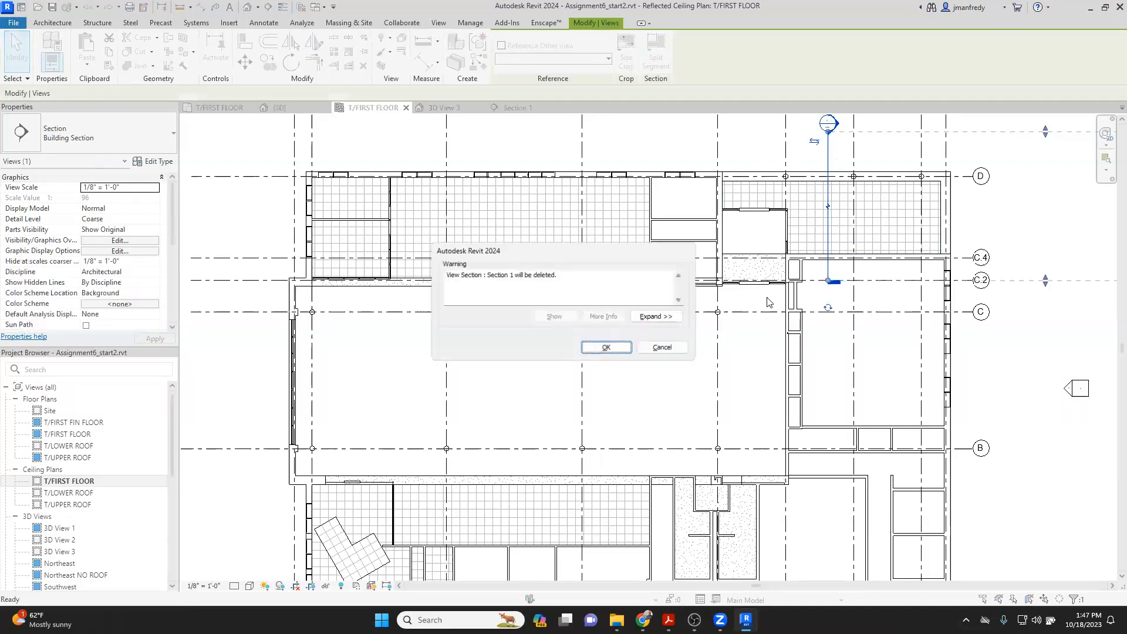
{"action": "left_click", "coordinate": [607, 347]}
Step: Check the properties of the 2' x 2' ACT System ceiling under the canopy near grid D
{"action": "scroll", "coordinate": [643, 363], "scroll_direction": "down", "scroll_amount": 2}
{"action": "middle_click_drag", "start_coordinate": [643, 364], "coordinate": [601, 330]}
{"action": "scroll", "coordinate": [620, 327], "scroll_direction": "down", "scroll_amount": 1}
{"action": "scroll", "coordinate": [619, 327], "scroll_direction": "up", "scroll_amount": 1}
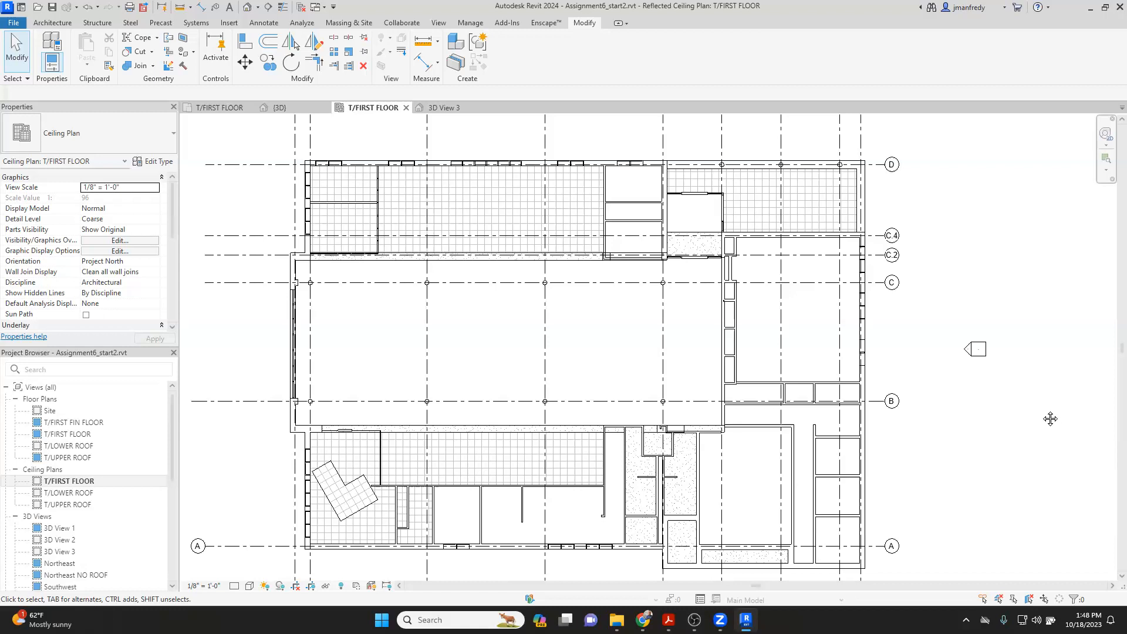
{"action": "left_click", "coordinate": [826, 177]}
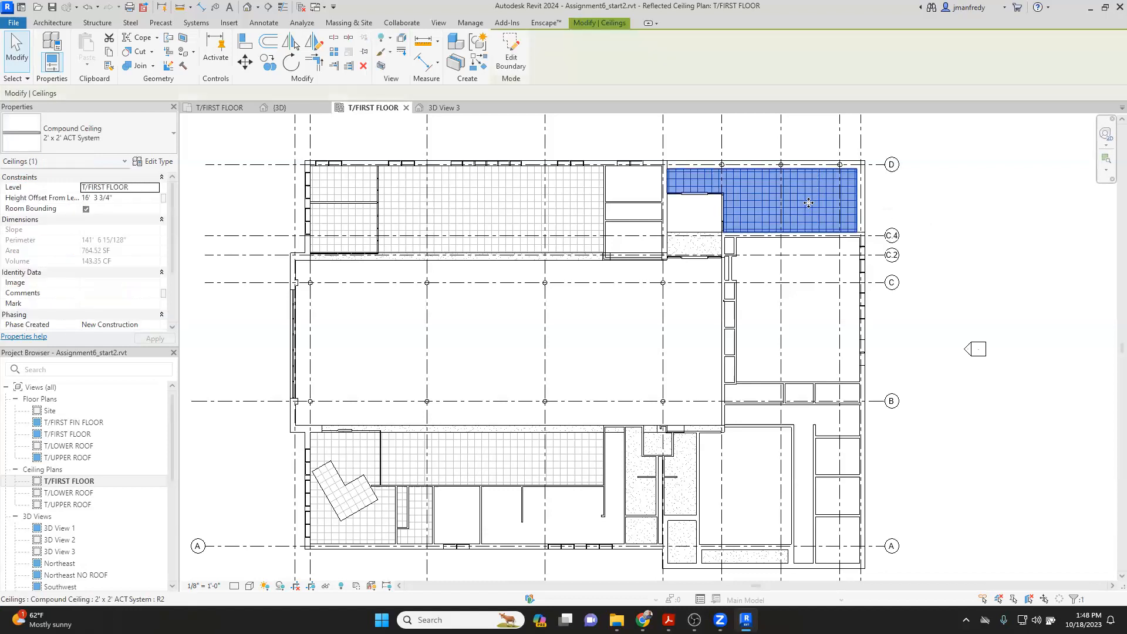
{"action": "left_click", "coordinate": [928, 310]}
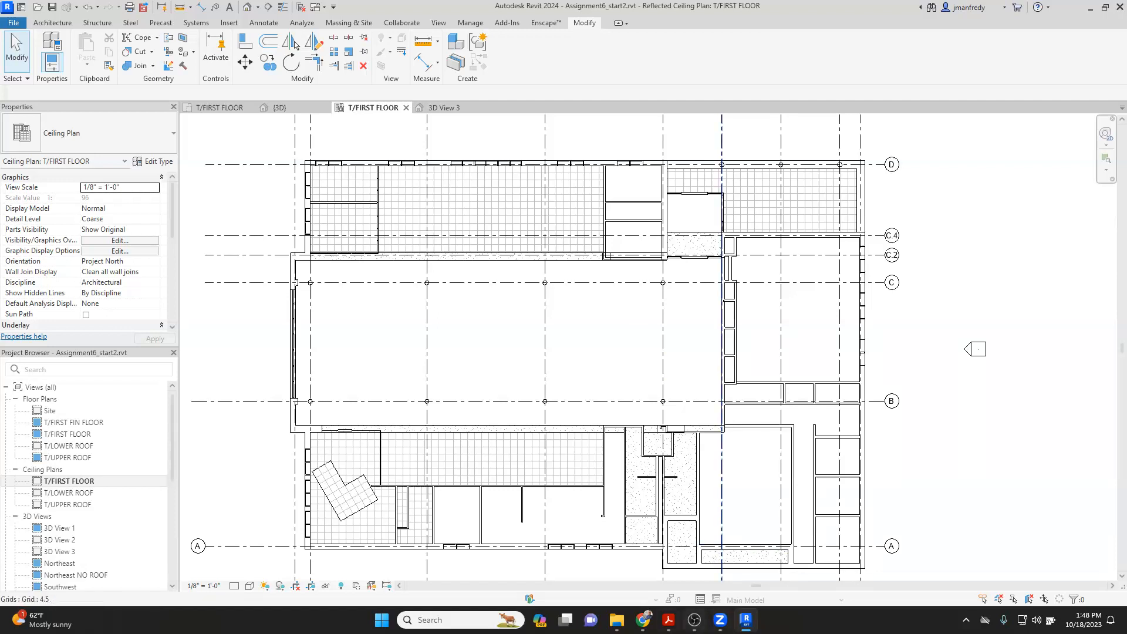
Step: Switch to the library's PDF drawing set in Acrobat and examine the lower and upper reflected ceiling plans
{"action": "mouse_move", "coordinate": [668, 620]}
{"action": "left_click", "coordinate": [731, 560]}
{"action": "scroll", "coordinate": [990, 534], "scroll_direction": "down", "scroll_amount": 5}
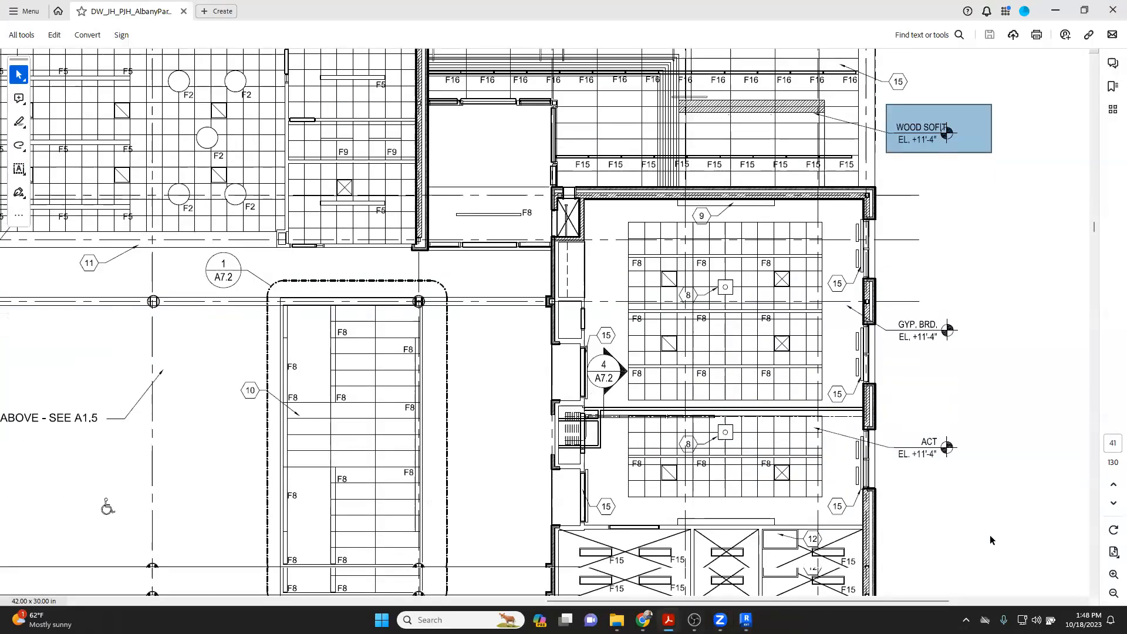
{"action": "left_click", "coordinate": [1113, 593]}
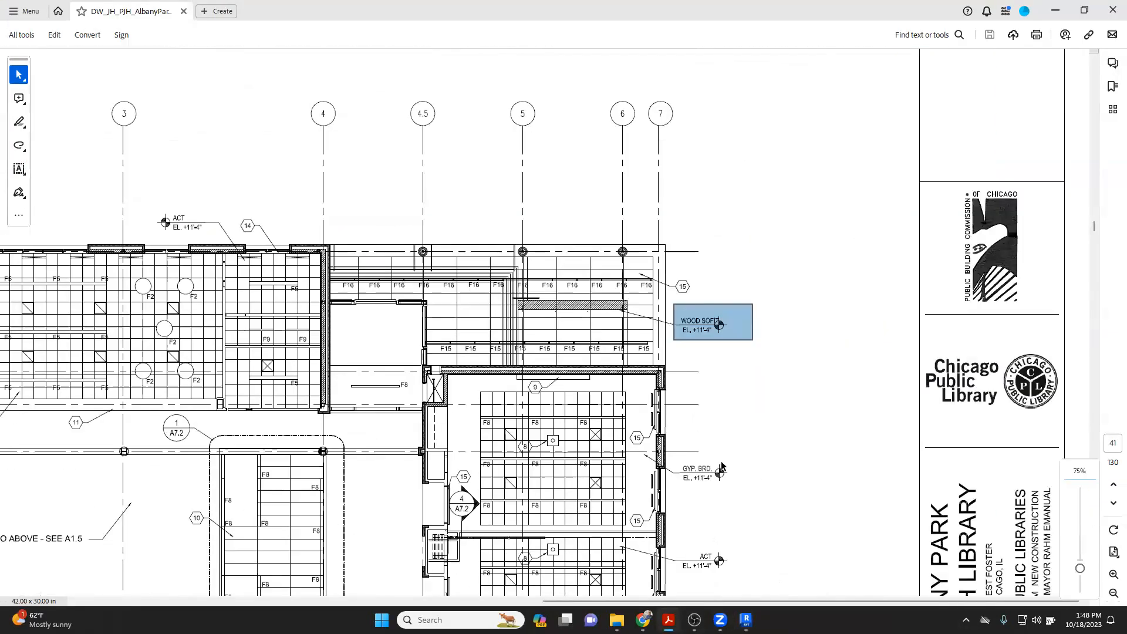
{"action": "scroll", "coordinate": [721, 460], "scroll_direction": "down", "scroll_amount": 10}
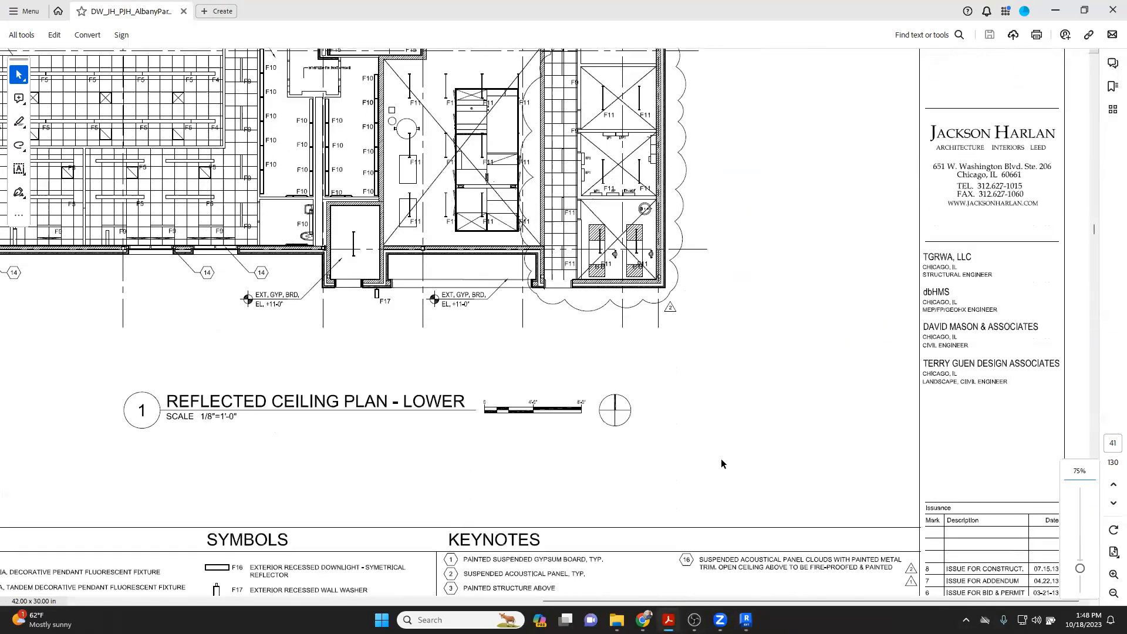
{"action": "scroll", "coordinate": [722, 459], "scroll_direction": "down", "scroll_amount": 10}
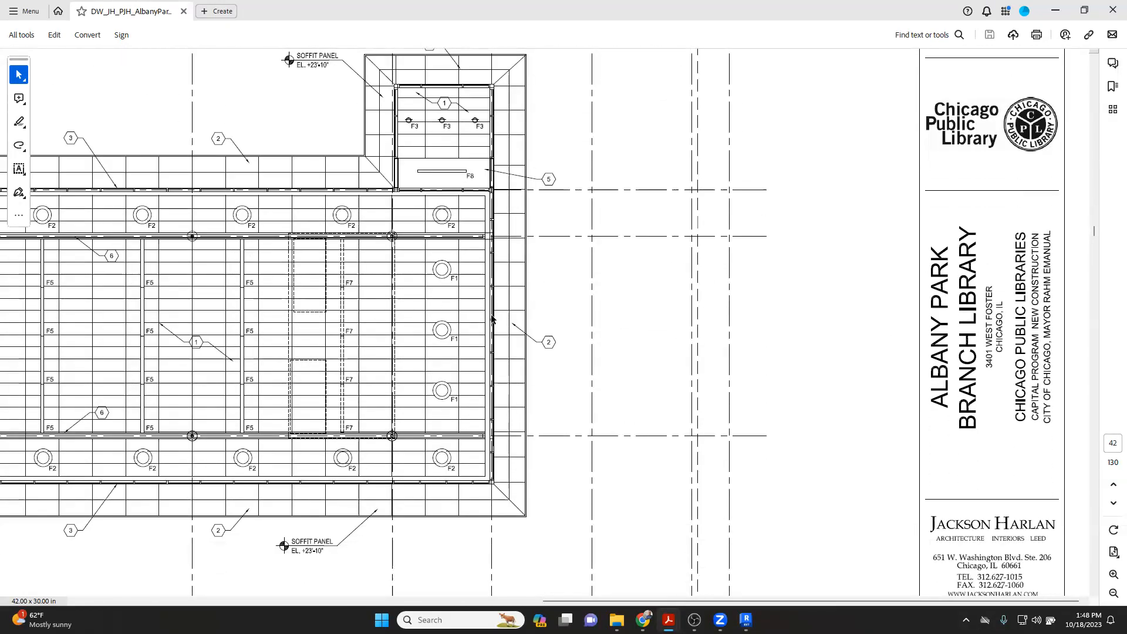
{"action": "left_click_drag", "start_coordinate": [817, 603], "coordinate": [656, 596]}
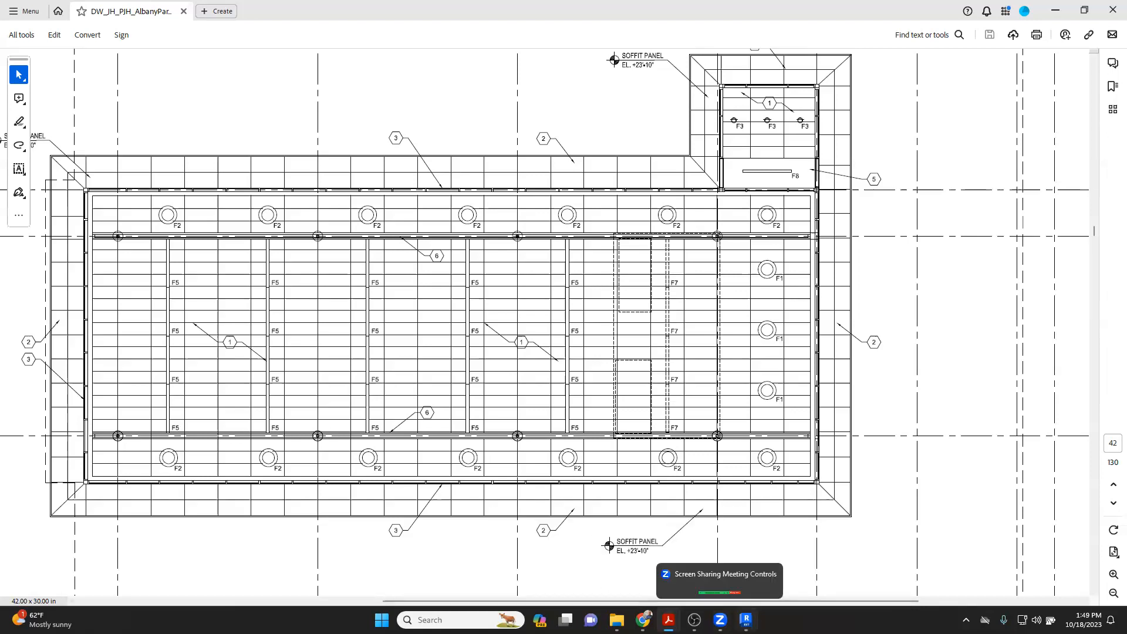
Step: Switch back to Revit and open the View Range settings of the T/FIRST FLOOR ceiling plan
{"action": "left_click", "coordinate": [745, 620]}
{"action": "left_click_drag", "start_coordinate": [170, 231], "coordinate": [167, 274]}
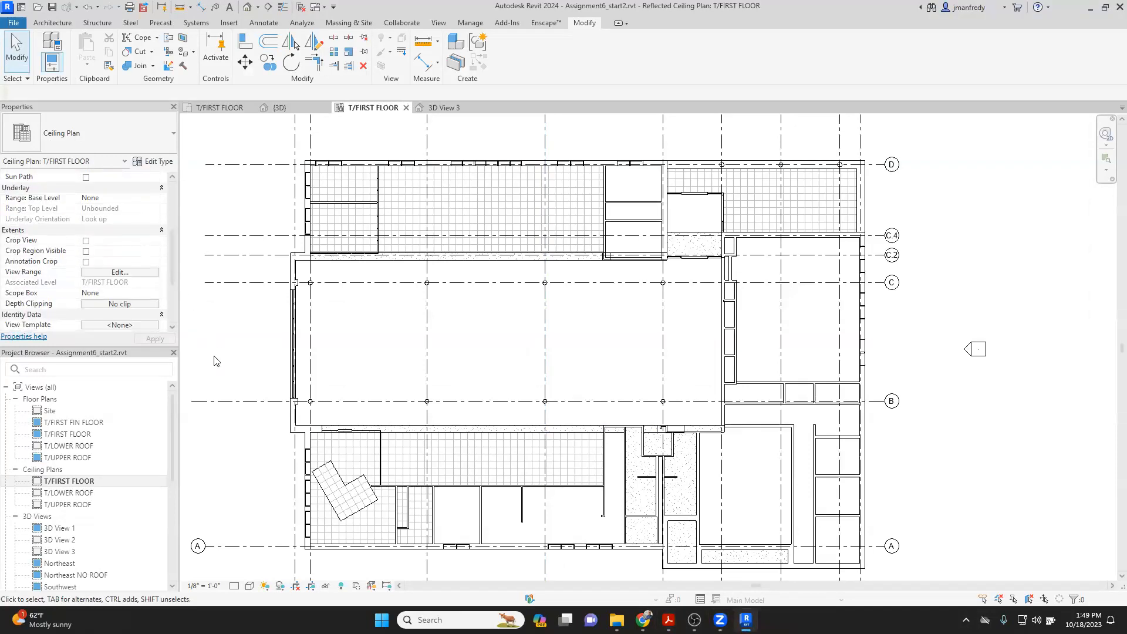
{"action": "left_click", "coordinate": [53, 470]}
{"action": "left_click", "coordinate": [57, 482]}
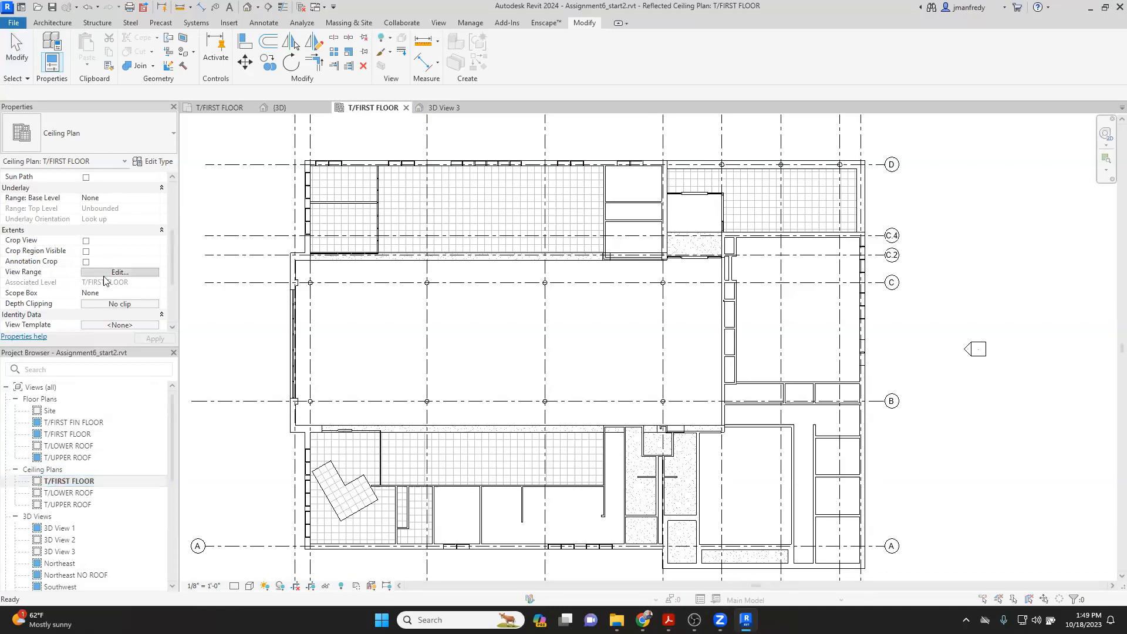
{"action": "left_click", "coordinate": [124, 273]}
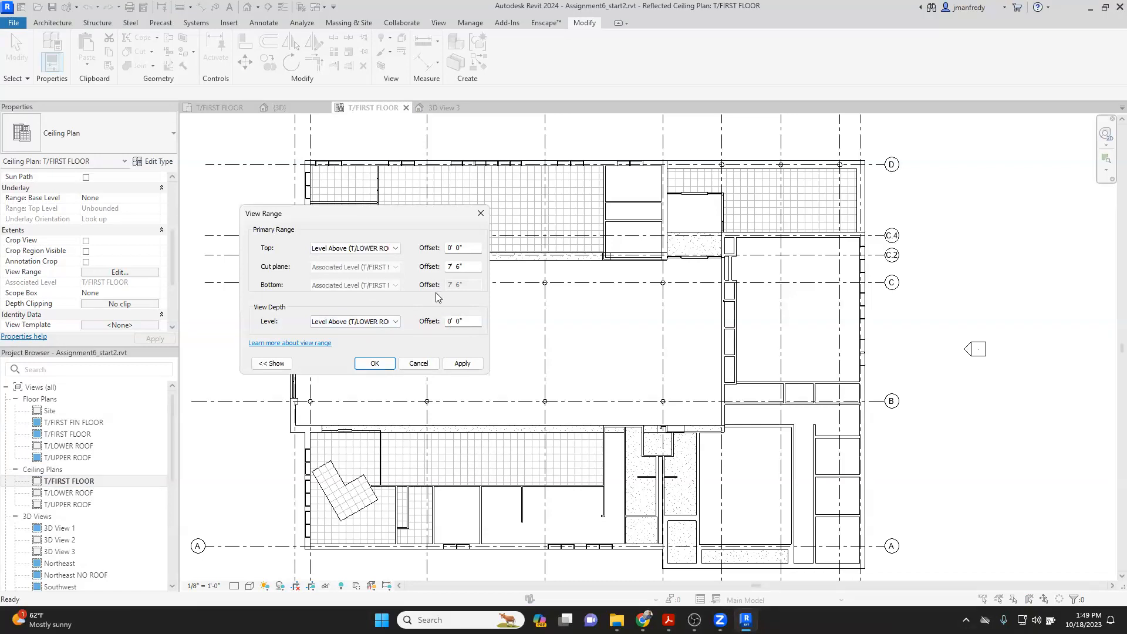
Step: Review the view range's top, cut plane and view depth settings, picking Level Above (T/LOWER ROOF) for the top
{"action": "left_click_drag", "start_coordinate": [469, 266], "coordinate": [416, 266]}
{"action": "left_click", "coordinate": [392, 249]}
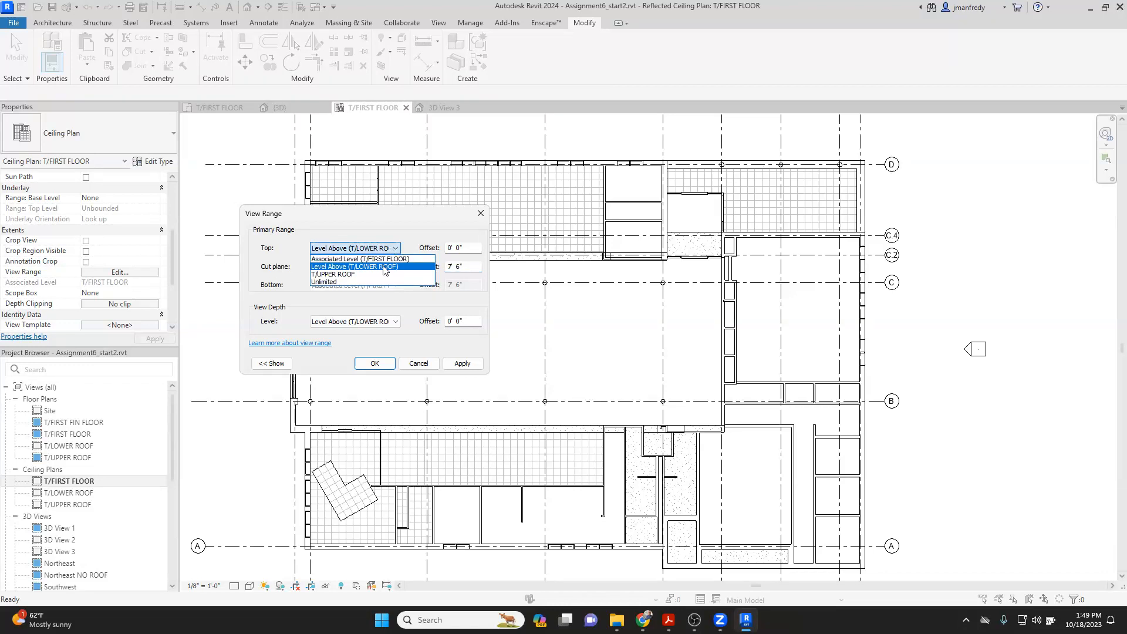
{"action": "left_click", "coordinate": [385, 268]}
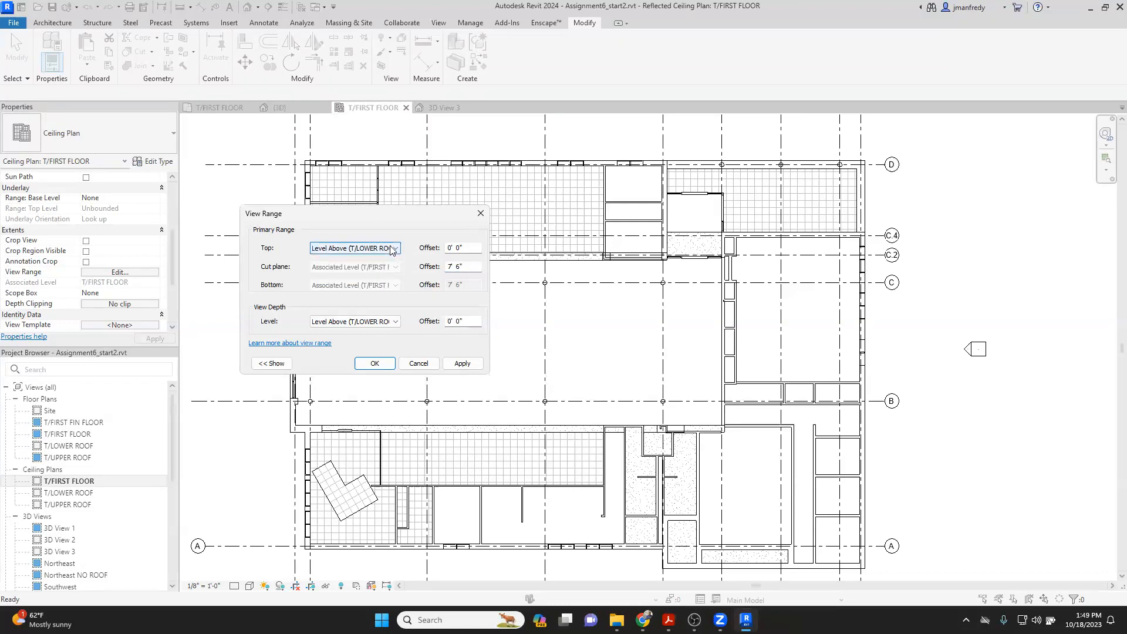
{"action": "left_click", "coordinate": [455, 266]}
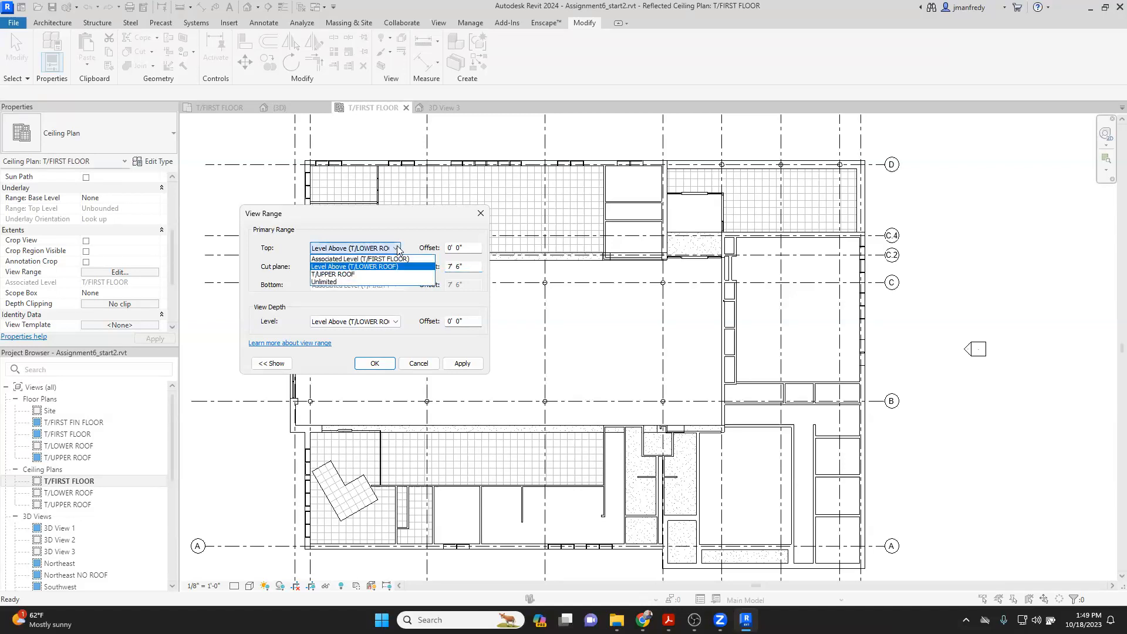
{"action": "left_click", "coordinate": [372, 267]}
{"action": "left_click", "coordinate": [388, 322]}
{"action": "left_click", "coordinate": [390, 325]}
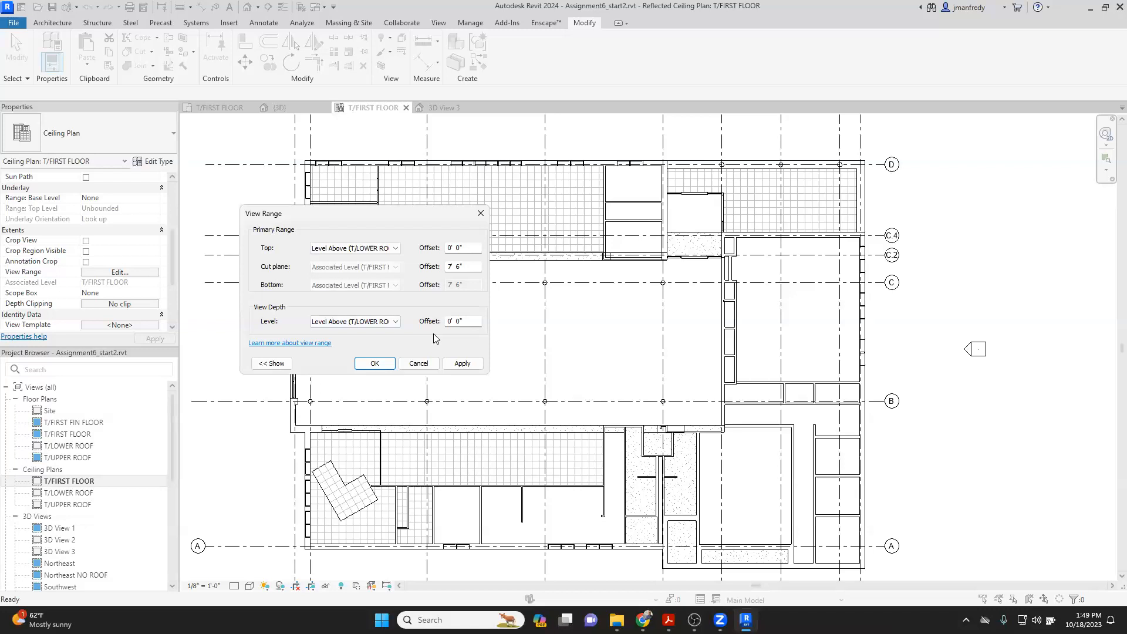
{"action": "left_click", "coordinate": [375, 364]}
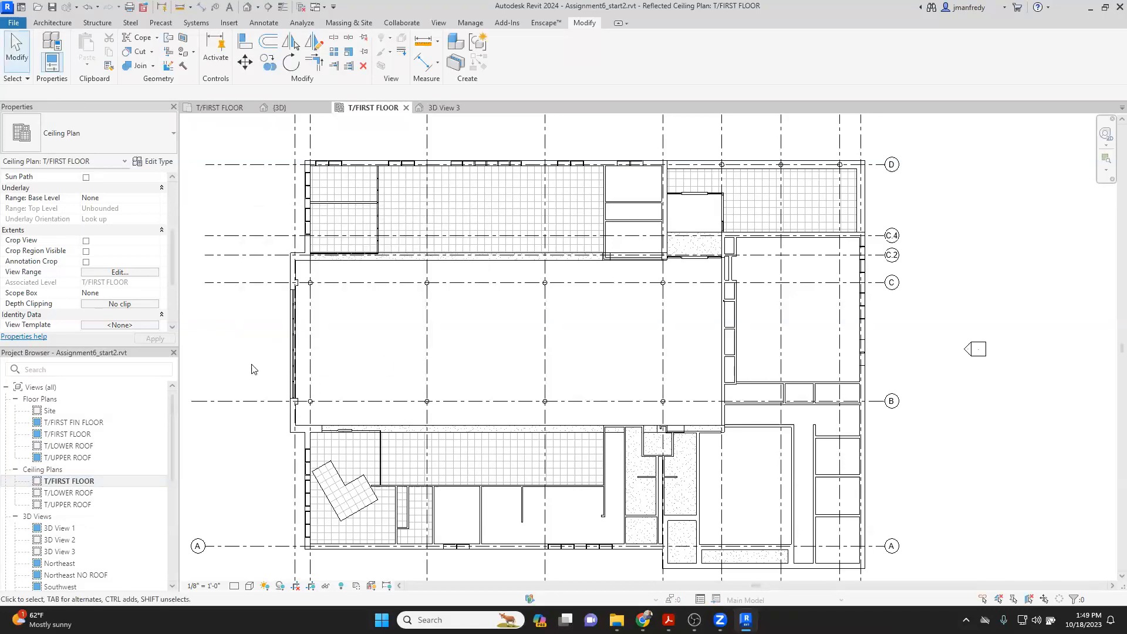
Step: Open the T/LOWER ROOF reflected ceiling plan
{"action": "middle_click_drag", "start_coordinate": [270, 368], "coordinate": [287, 371]}
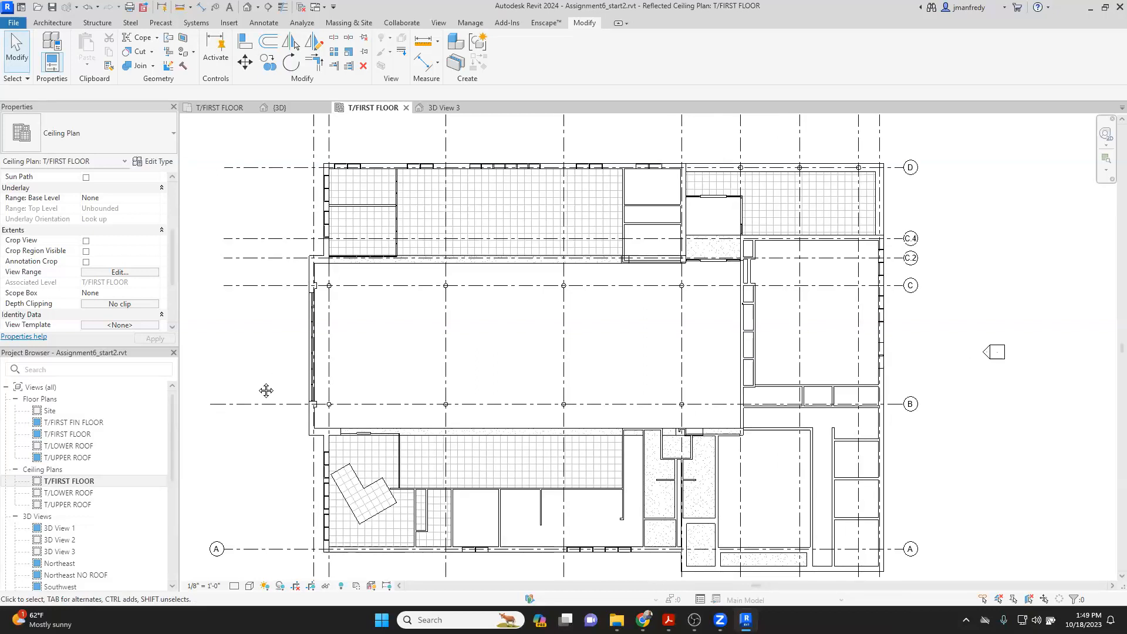
{"action": "left_click", "coordinate": [96, 495]}
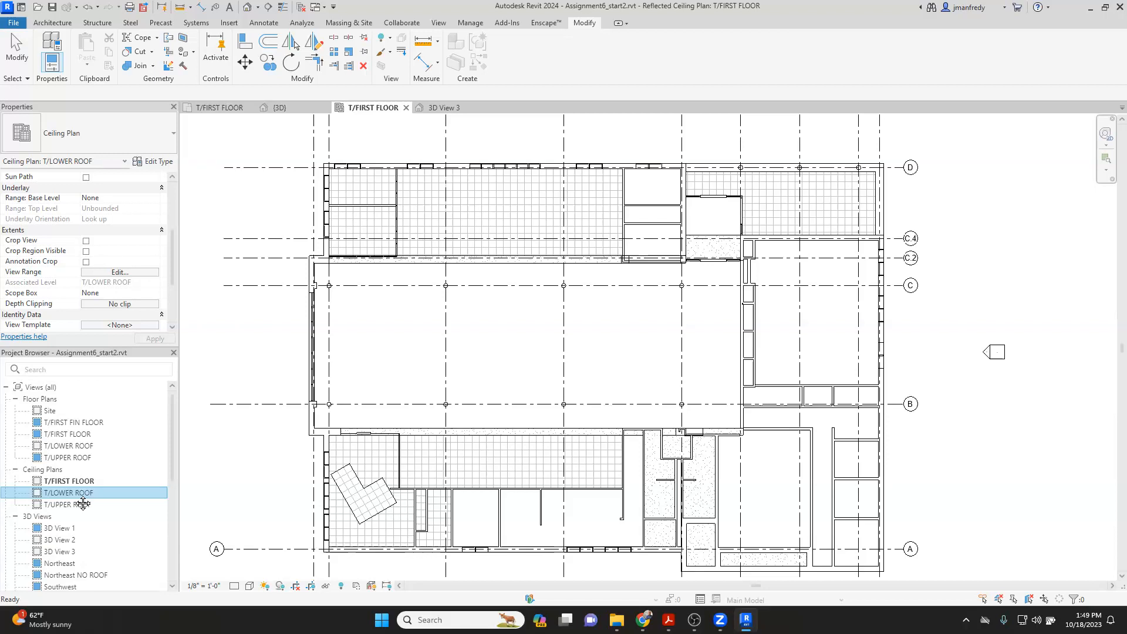
{"action": "double_click", "coordinate": [82, 495]}
{"action": "middle_click_drag", "start_coordinate": [408, 380], "coordinate": [452, 377]}
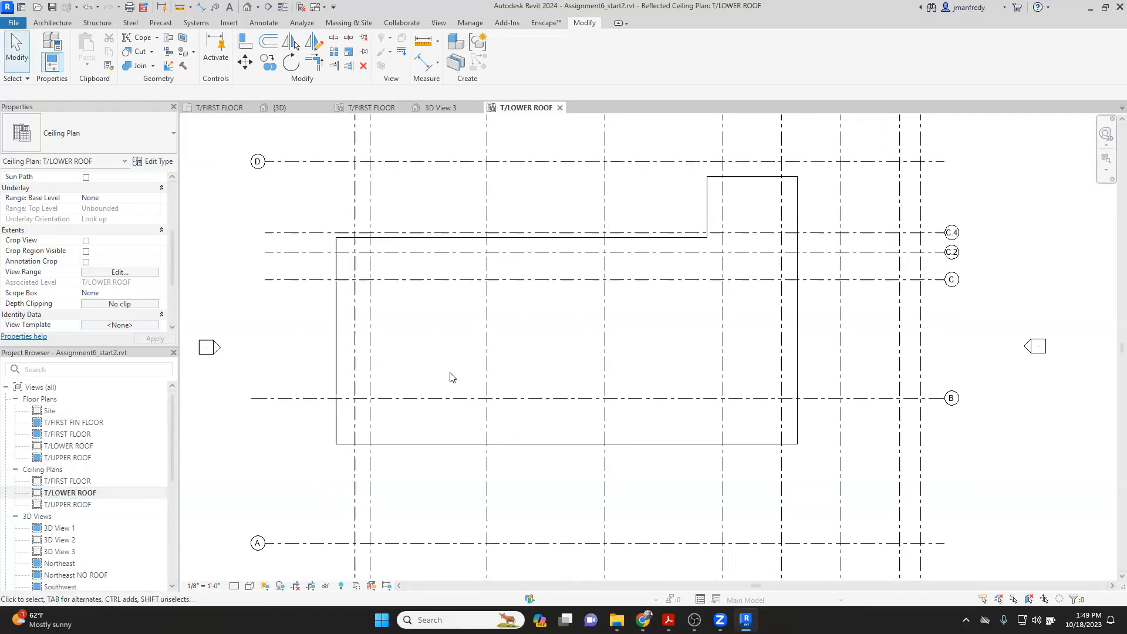
Step: Try a shaded visual style on the T/LOWER ROOF ceiling plan and return it to an unshaded line display
{"action": "left_click", "coordinate": [249, 585]}
{"action": "left_click", "coordinate": [269, 546]}
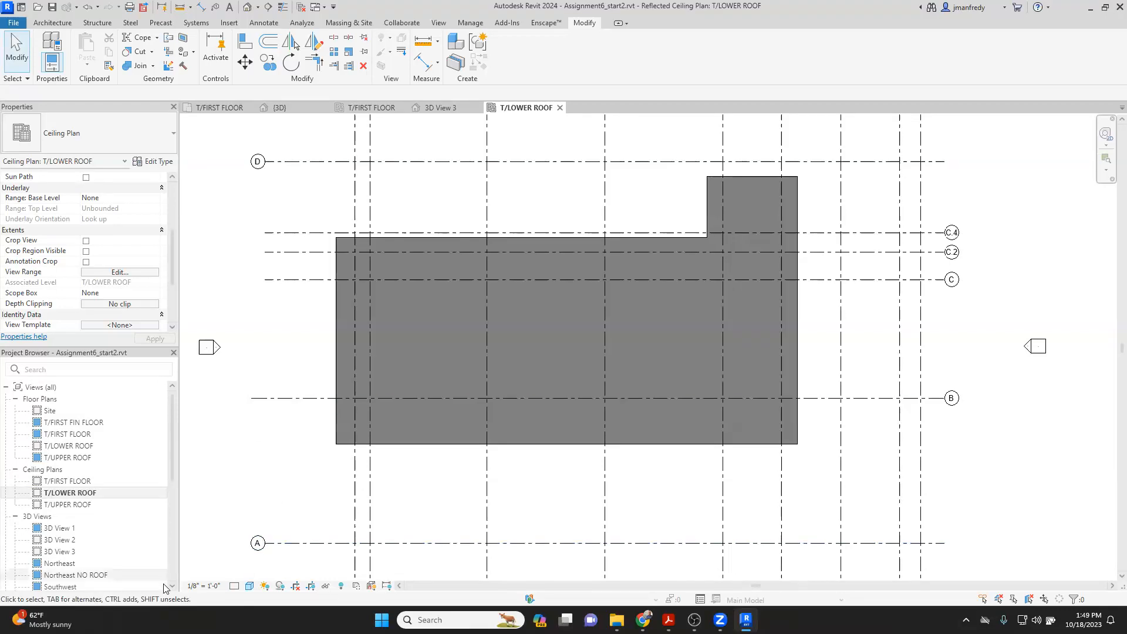
{"action": "left_click", "coordinate": [249, 586]}
{"action": "left_click", "coordinate": [276, 525]}
{"action": "middle_click_drag", "start_coordinate": [294, 446], "coordinate": [311, 456]}
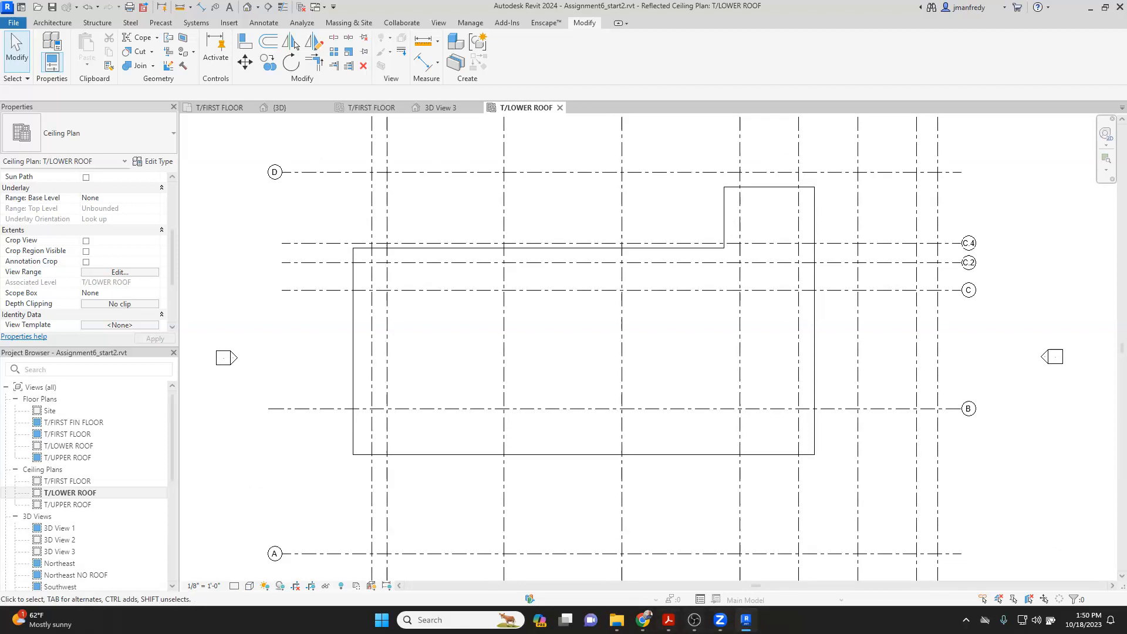
Step: Switch to the PDF drawing set in Acrobat, examine the upper ceiling plan around the entry projection, and switch back to Revit
{"action": "left_click", "coordinate": [746, 620]}
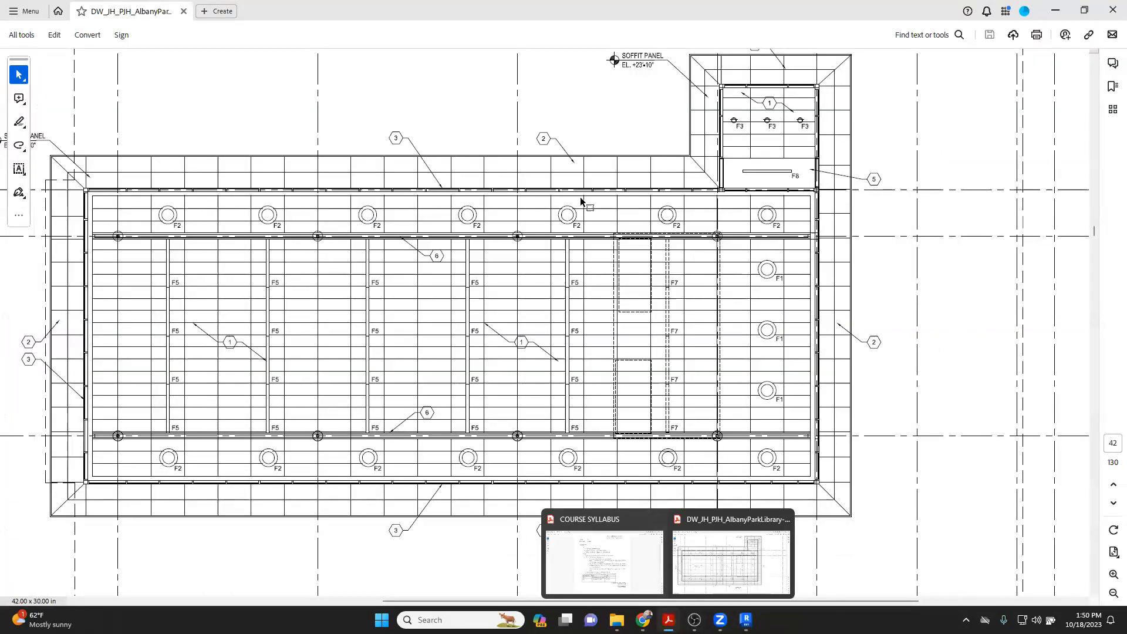
{"action": "scroll", "coordinate": [534, 292], "scroll_direction": "up", "scroll_amount": 1}
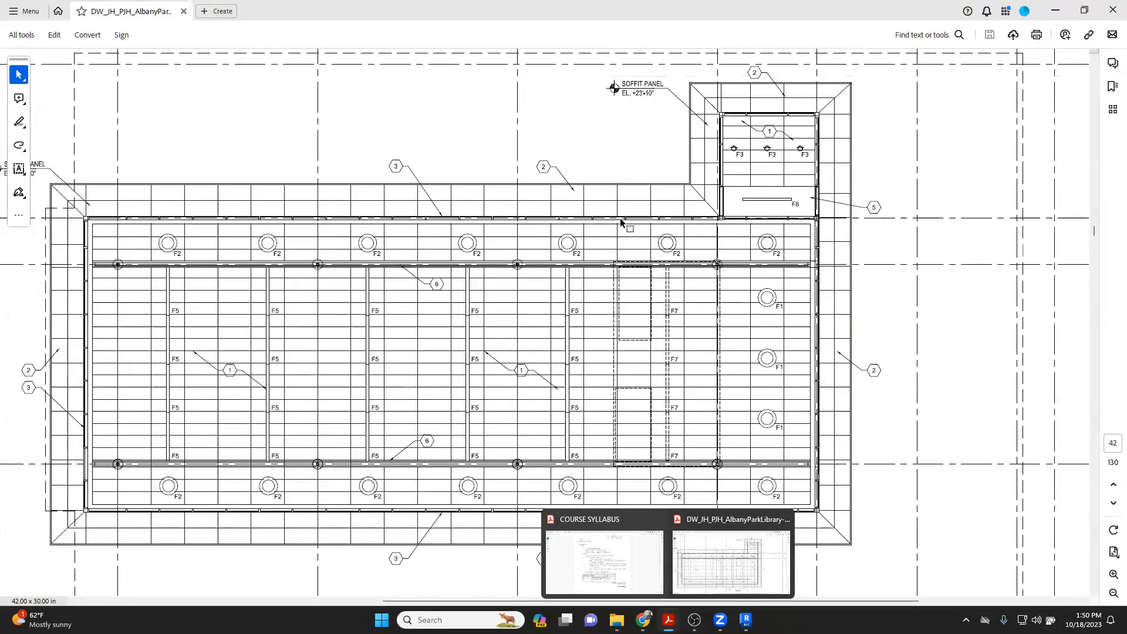
{"action": "scroll", "coordinate": [631, 223], "scroll_direction": "up", "scroll_amount": 1}
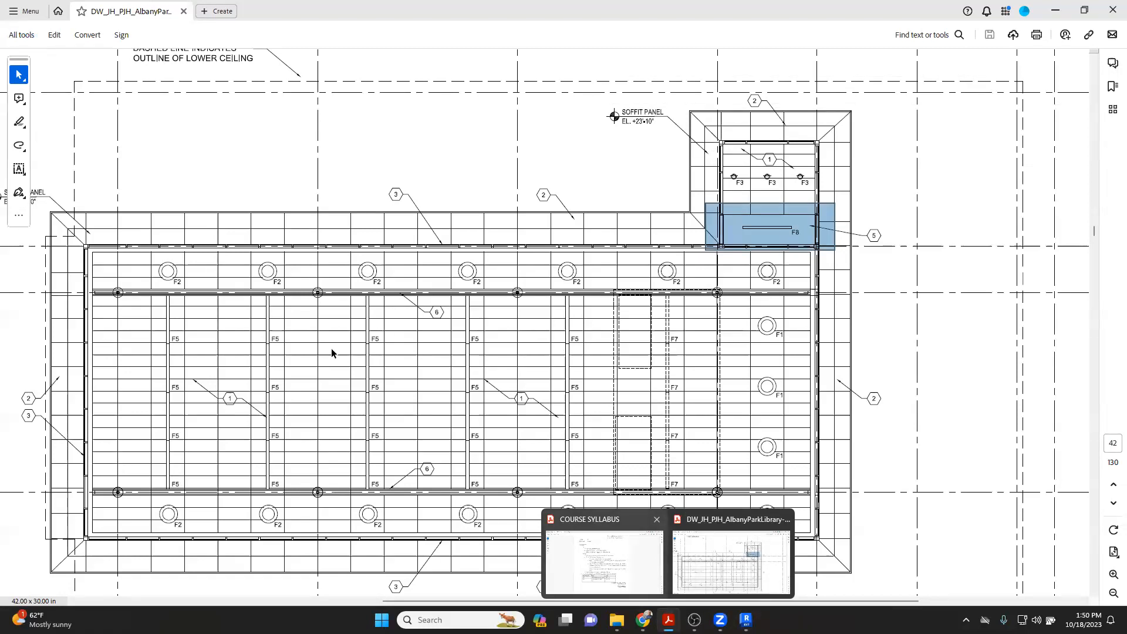
{"action": "left_click", "coordinate": [746, 619]}
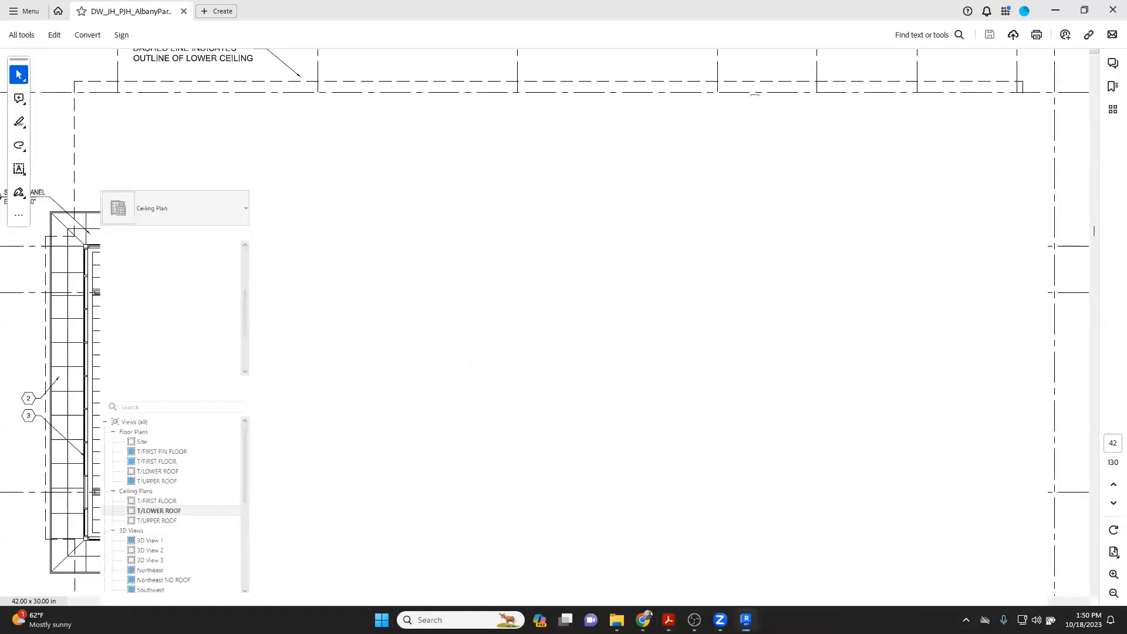
{"action": "scroll", "coordinate": [527, 322], "scroll_direction": "down", "scroll_amount": 1}
{"action": "scroll", "coordinate": [526, 322], "scroll_direction": "up", "scroll_amount": 1}
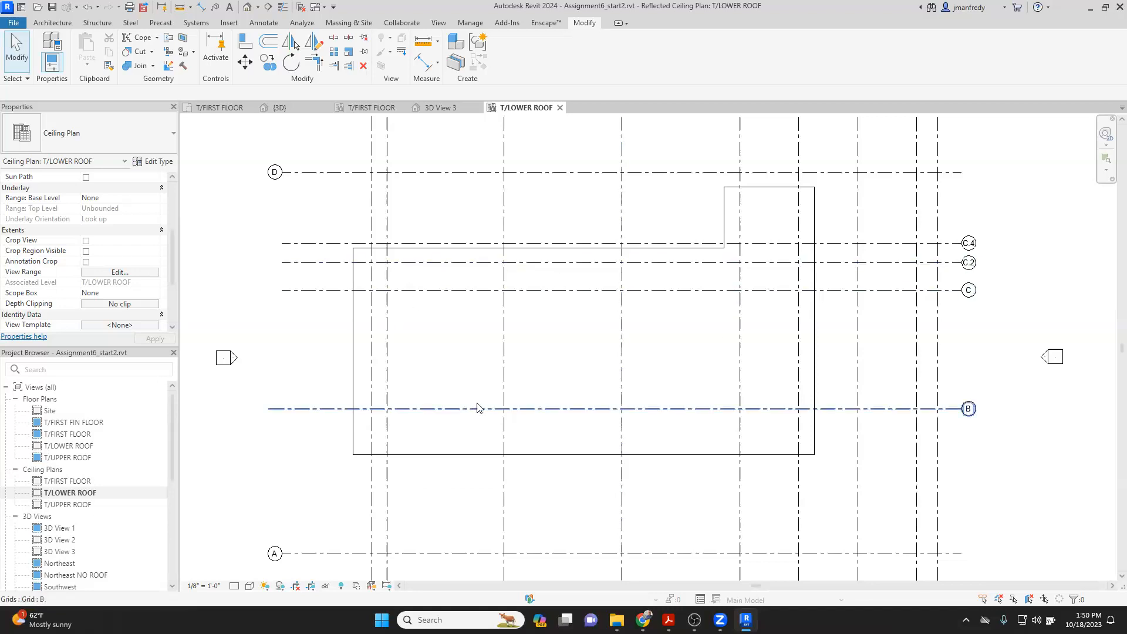
Step: Open the East building elevation and focus on the roof levels beside grid D
{"action": "left_click", "coordinate": [1039, 363]}
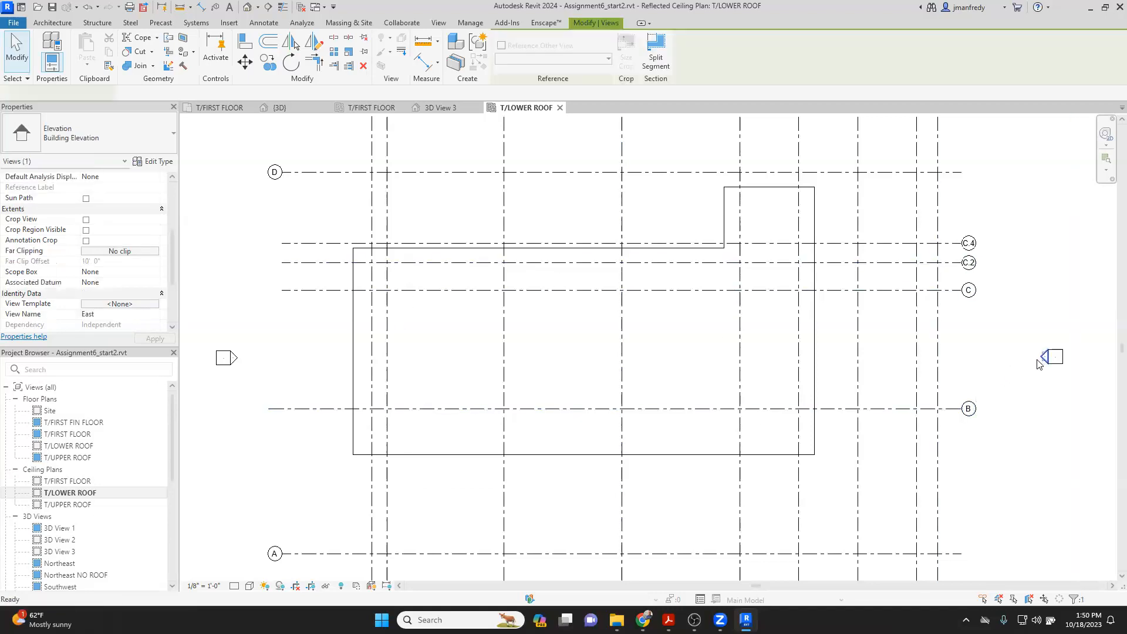
{"action": "double_click", "coordinate": [1039, 362]}
{"action": "scroll", "coordinate": [1026, 358], "scroll_direction": "up", "scroll_amount": 4}
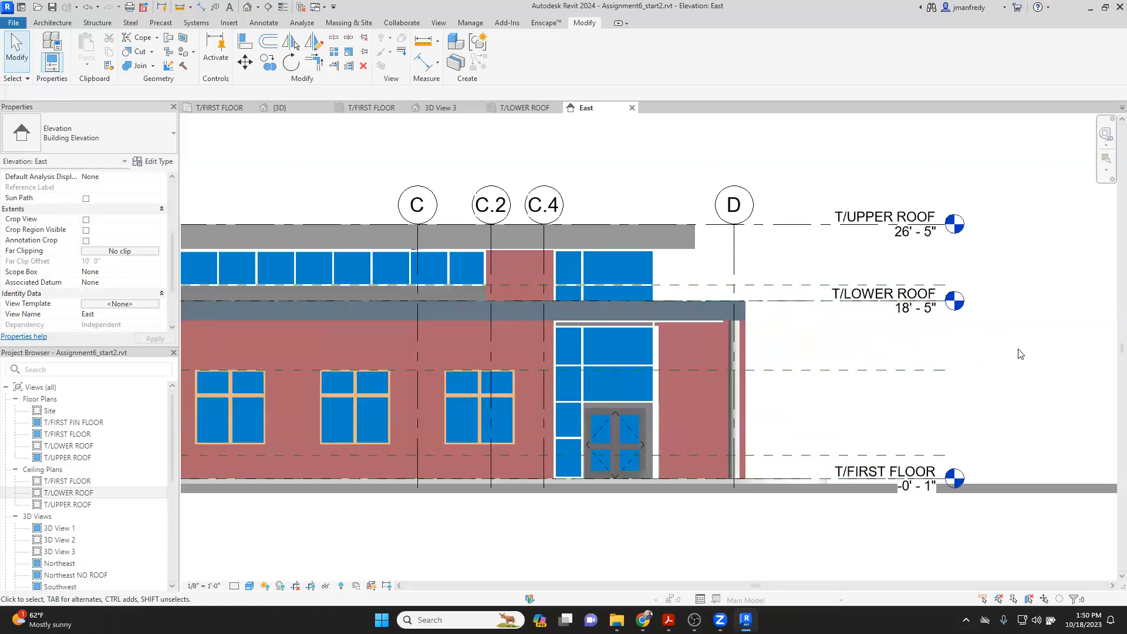
{"action": "scroll", "coordinate": [1010, 353], "scroll_direction": "up", "scroll_amount": 5}
Step: Delete the reference plane just above the T/LOWER ROOF level and the first one below it
{"action": "left_click", "coordinate": [624, 221]}
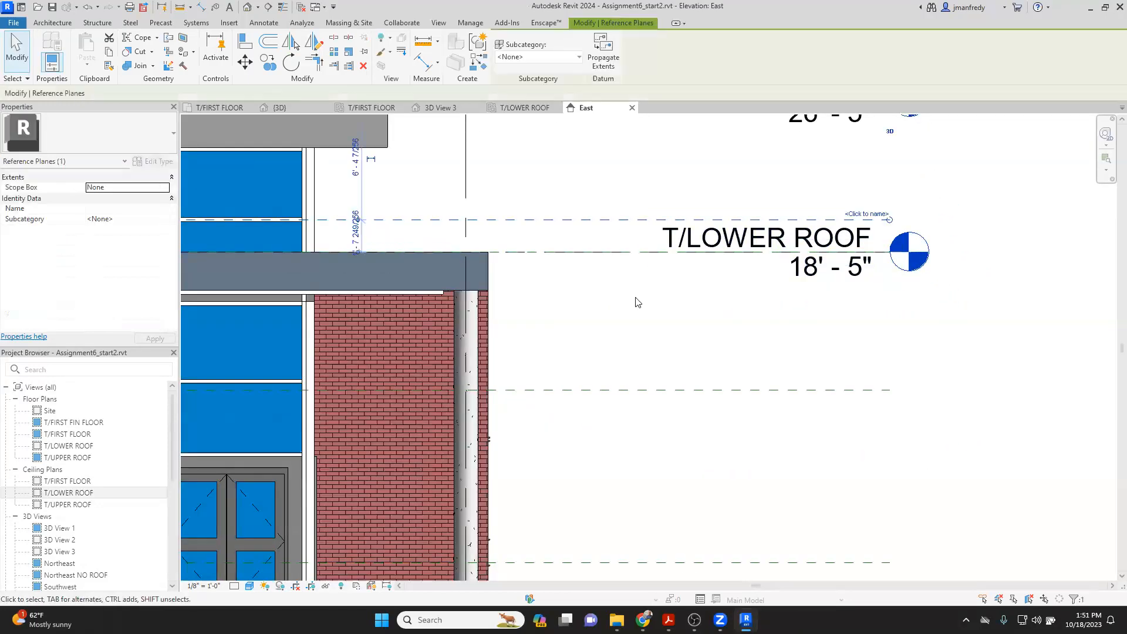
{"action": "key", "text": "Delete"}
{"action": "left_click", "coordinate": [637, 390]}
{"action": "key", "text": "Delete"}
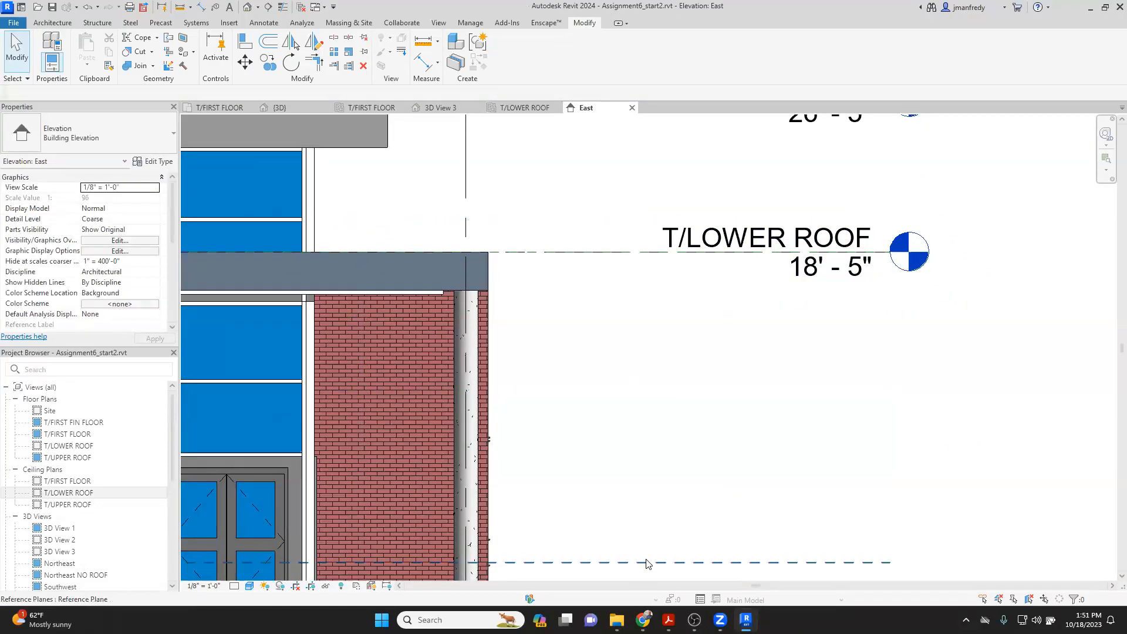
{"action": "middle_click_drag", "start_coordinate": [606, 326], "coordinate": [654, 398]}
{"action": "scroll", "coordinate": [655, 397], "scroll_direction": "down", "scroll_amount": 1}
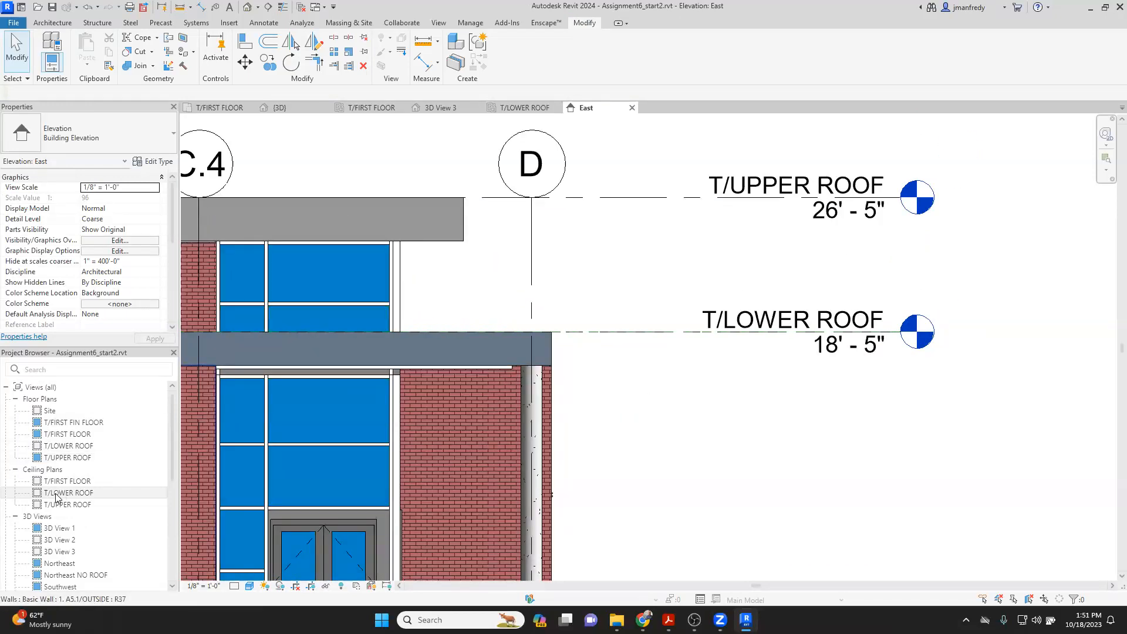
Step: Inspect the properties of the T/LOWER ROOF level and look through the East elevation's view properties
{"action": "left_click", "coordinate": [80, 495]}
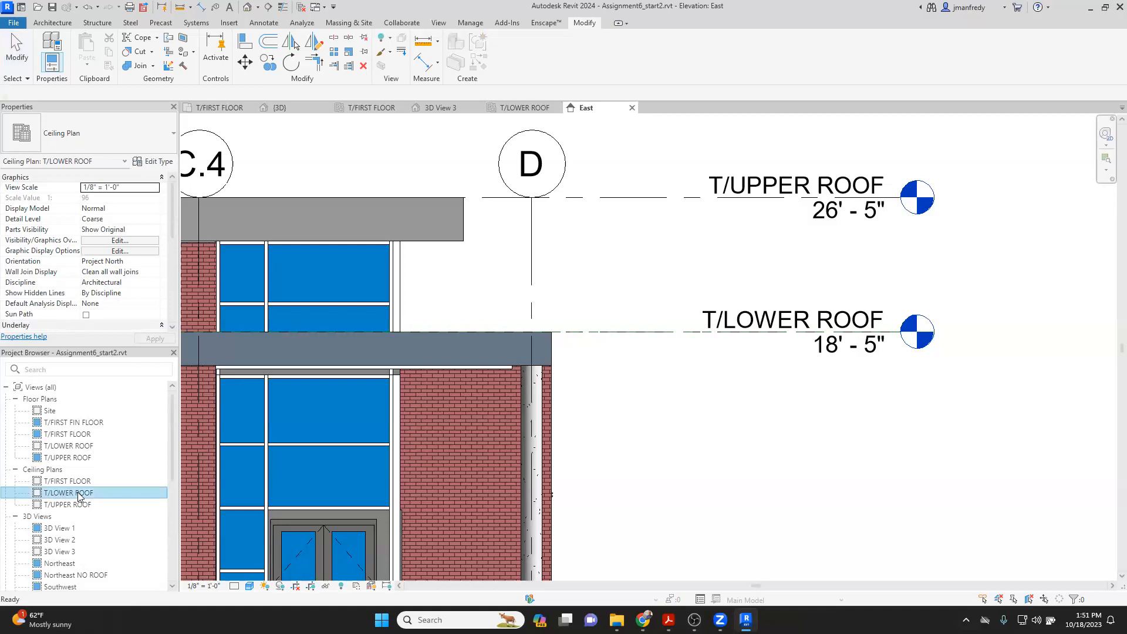
{"action": "left_click", "coordinate": [655, 340]}
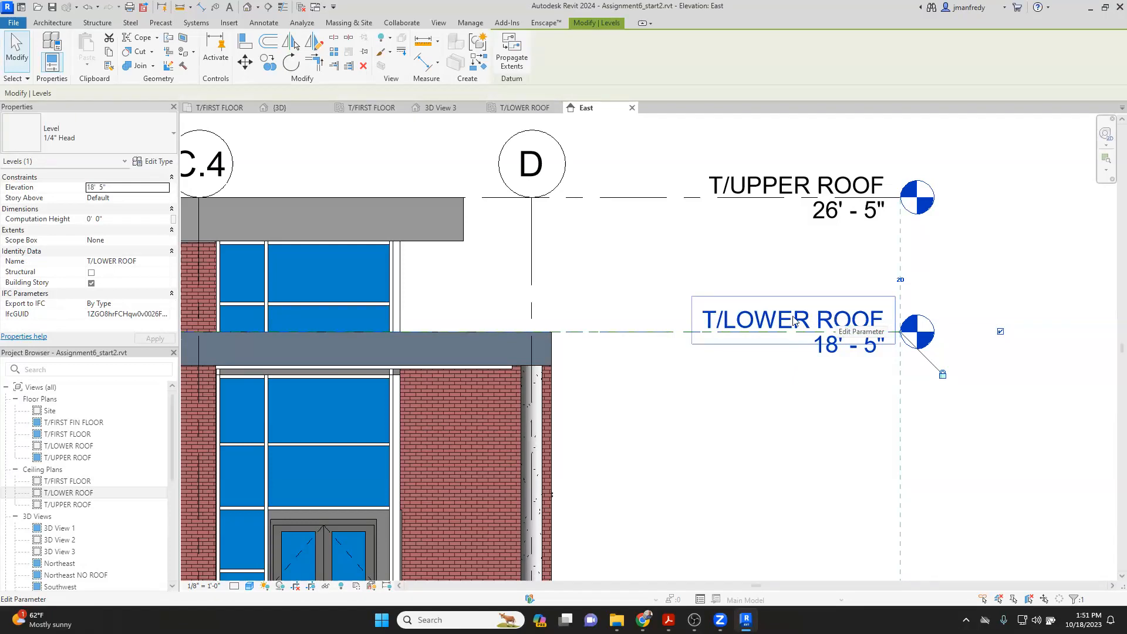
{"action": "left_click", "coordinate": [675, 394]}
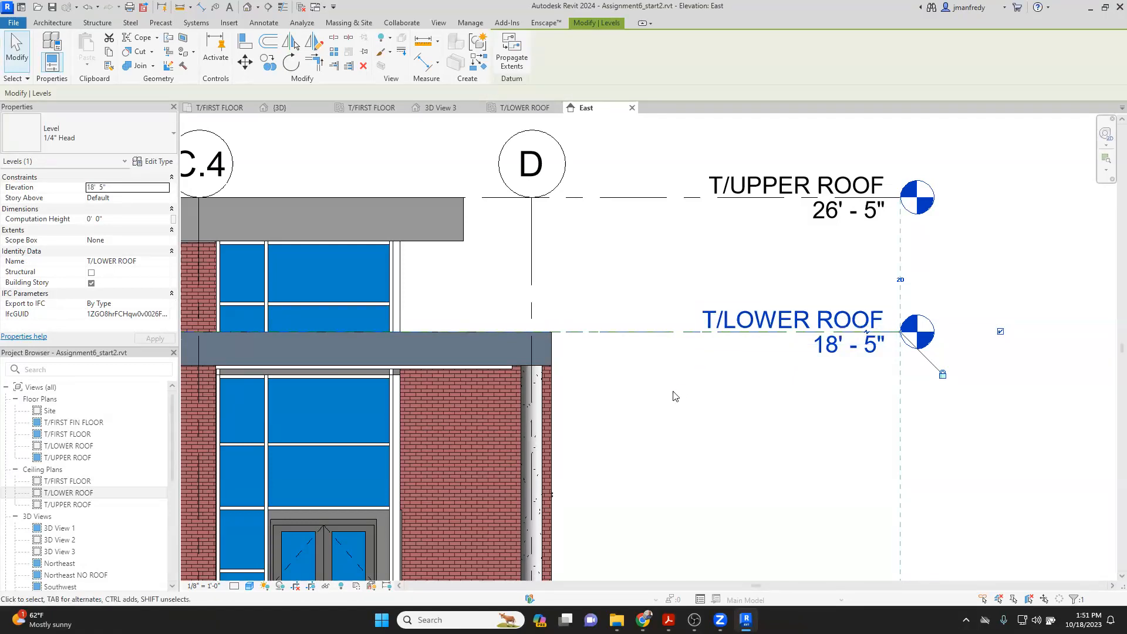
{"action": "left_click_drag", "start_coordinate": [172, 212], "coordinate": [169, 248]}
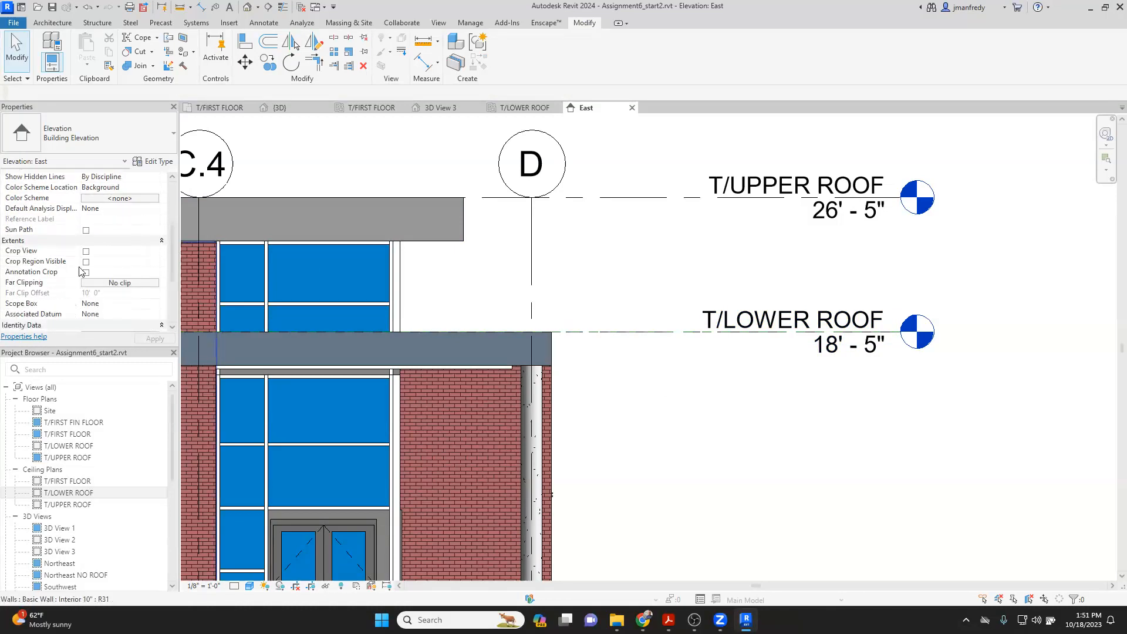
{"action": "scroll", "coordinate": [83, 271], "scroll_direction": "down", "scroll_amount": 2}
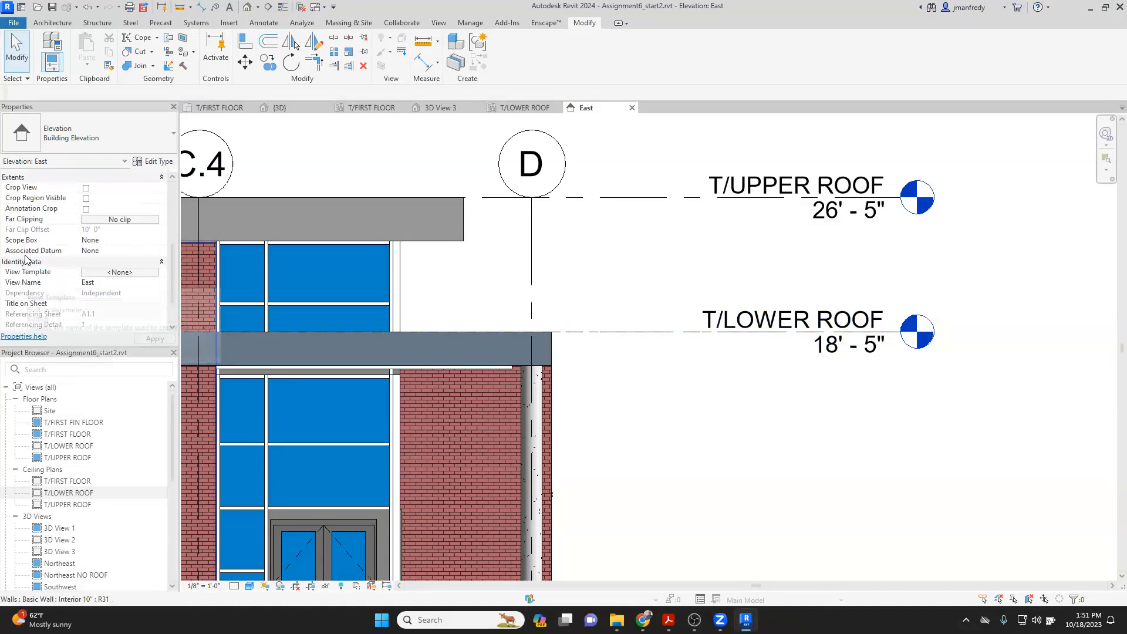
{"action": "scroll", "coordinate": [69, 264], "scroll_direction": "up", "scroll_amount": 1}
{"action": "scroll", "coordinate": [69, 264], "scroll_direction": "up", "scroll_amount": 5}
{"action": "scroll", "coordinate": [71, 263], "scroll_direction": "down", "scroll_amount": 6}
{"action": "scroll", "coordinate": [70, 262], "scroll_direction": "down", "scroll_amount": 1}
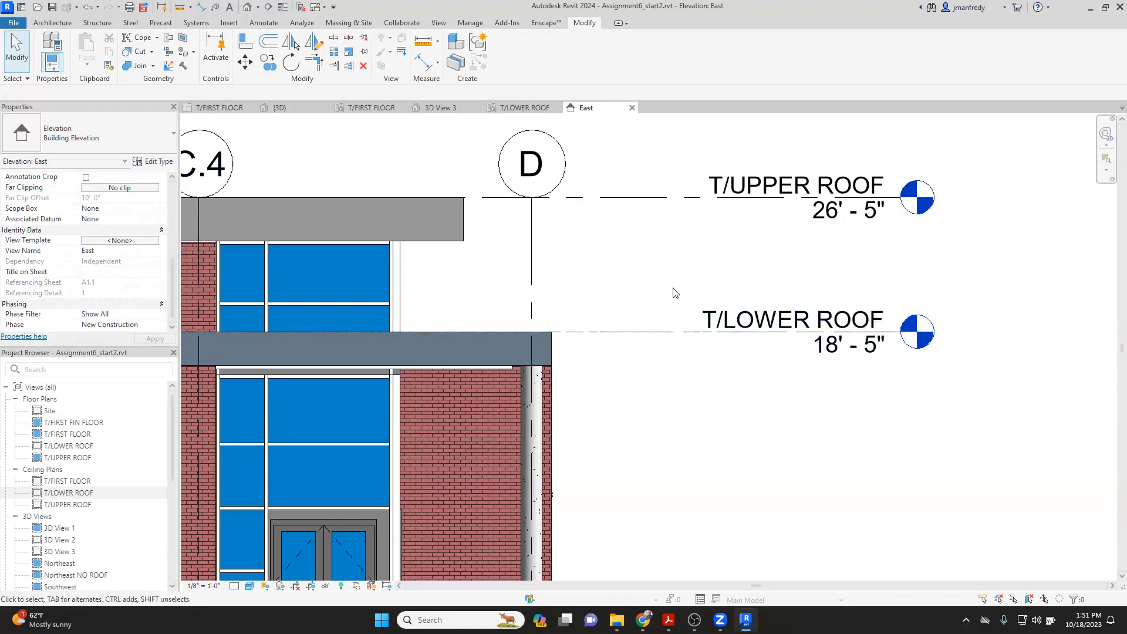
Step: Return to the T/LOWER ROOF ceiling plan and open its View Range settings
{"action": "double_click", "coordinate": [70, 493]}
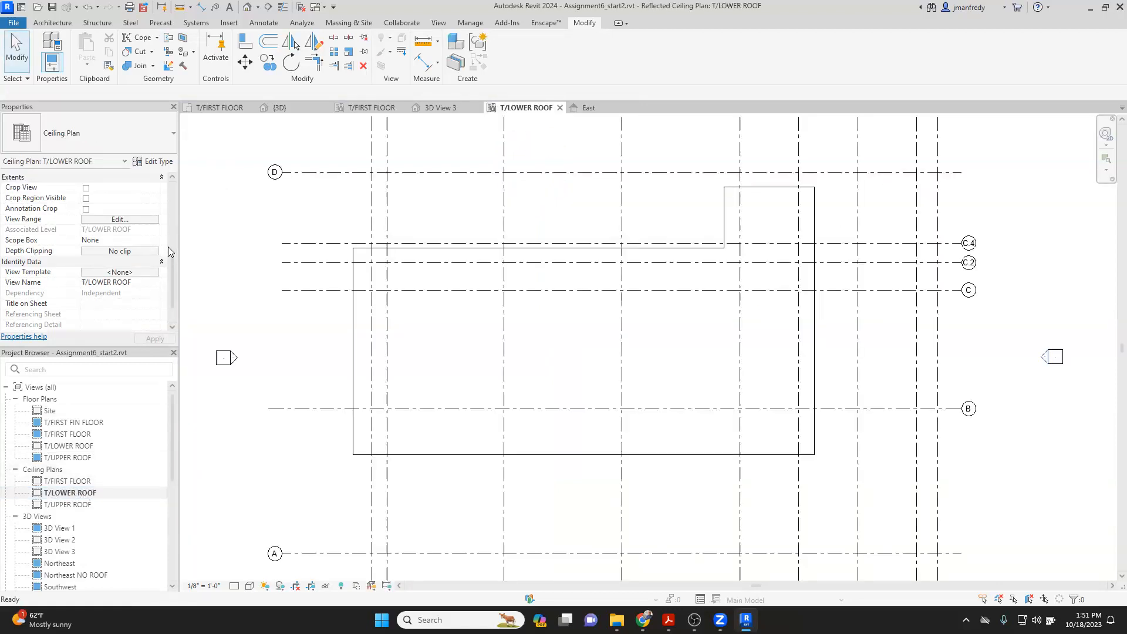
{"action": "left_click_drag", "start_coordinate": [171, 260], "coordinate": [172, 254]}
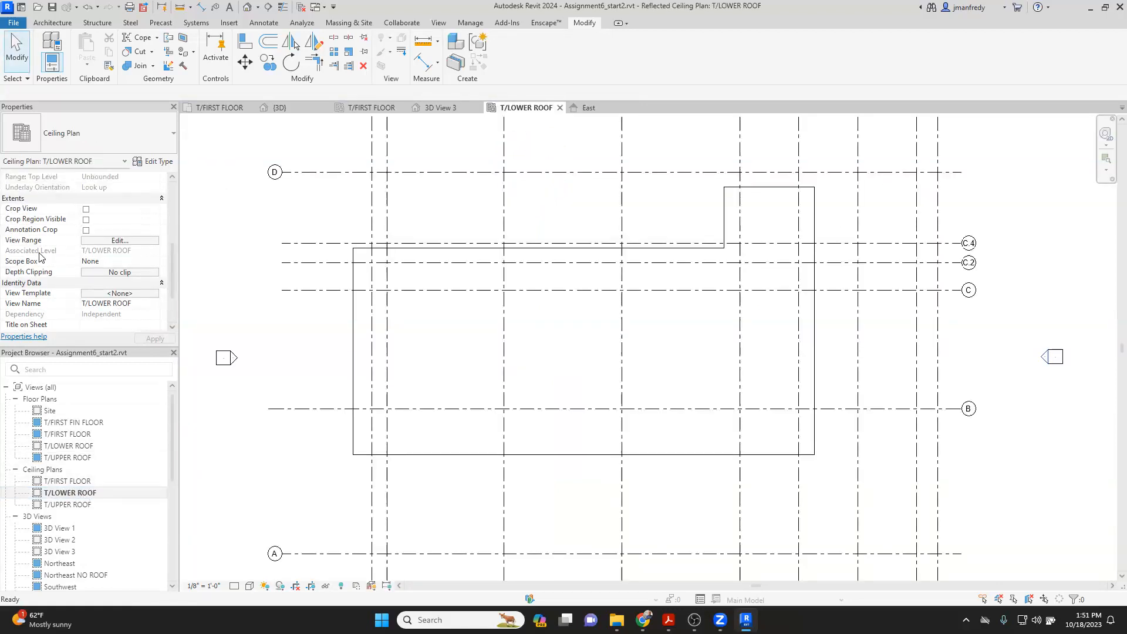
{"action": "left_click", "coordinate": [115, 241]}
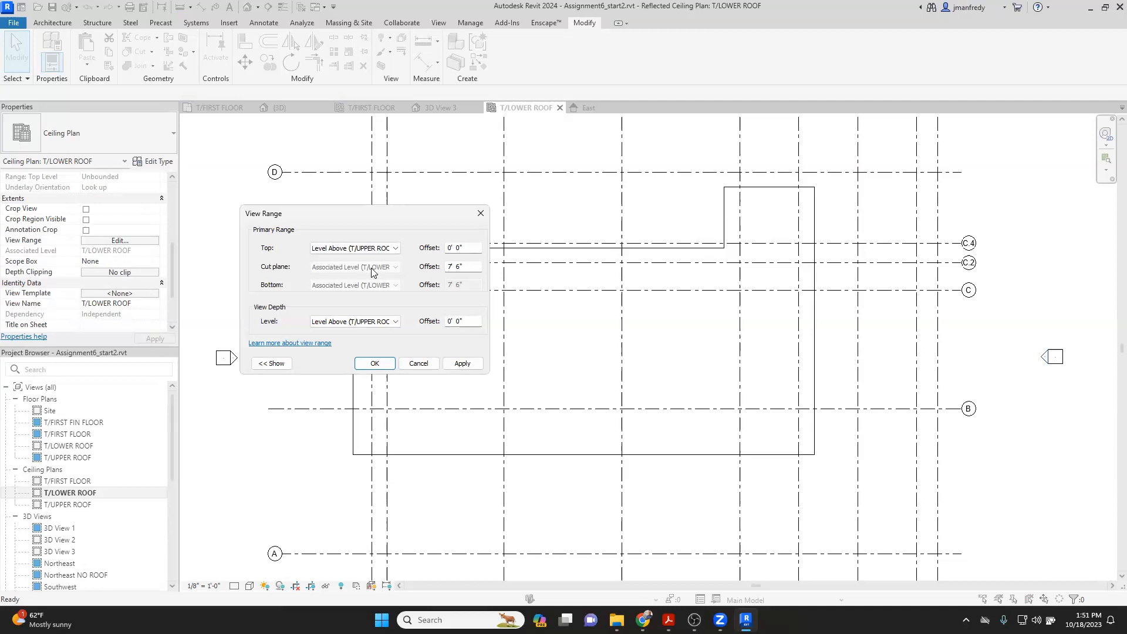
Step: Review the view range's top level options and cut plane offset, and close the settings without changes
{"action": "left_click", "coordinate": [390, 250]}
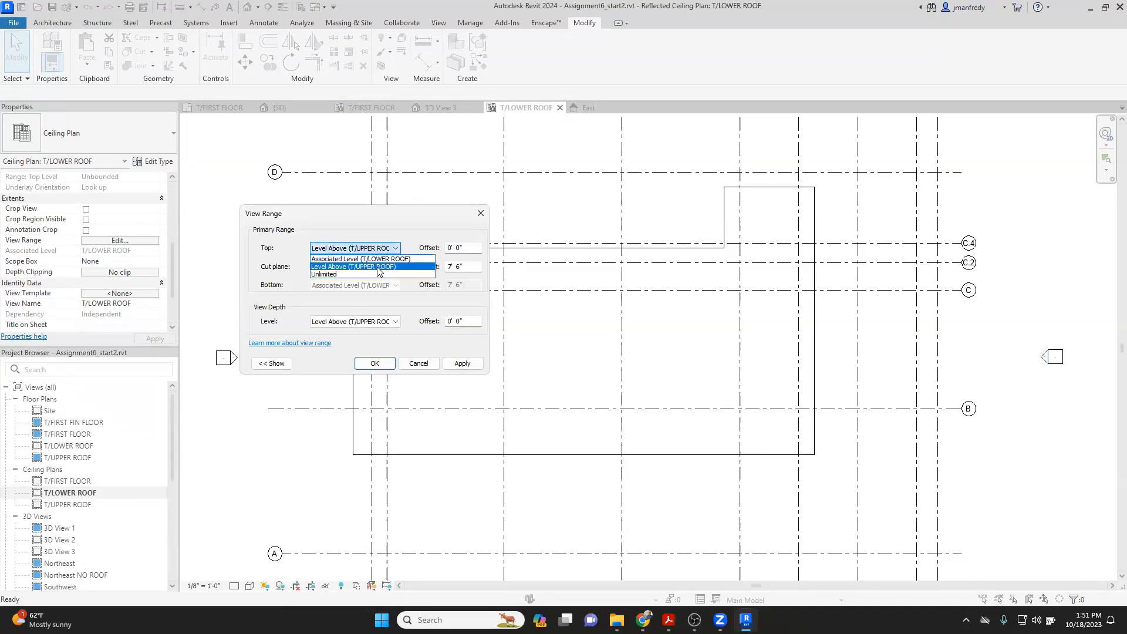
{"action": "left_click", "coordinate": [377, 266]}
{"action": "left_click_drag", "start_coordinate": [471, 267], "coordinate": [433, 271]}
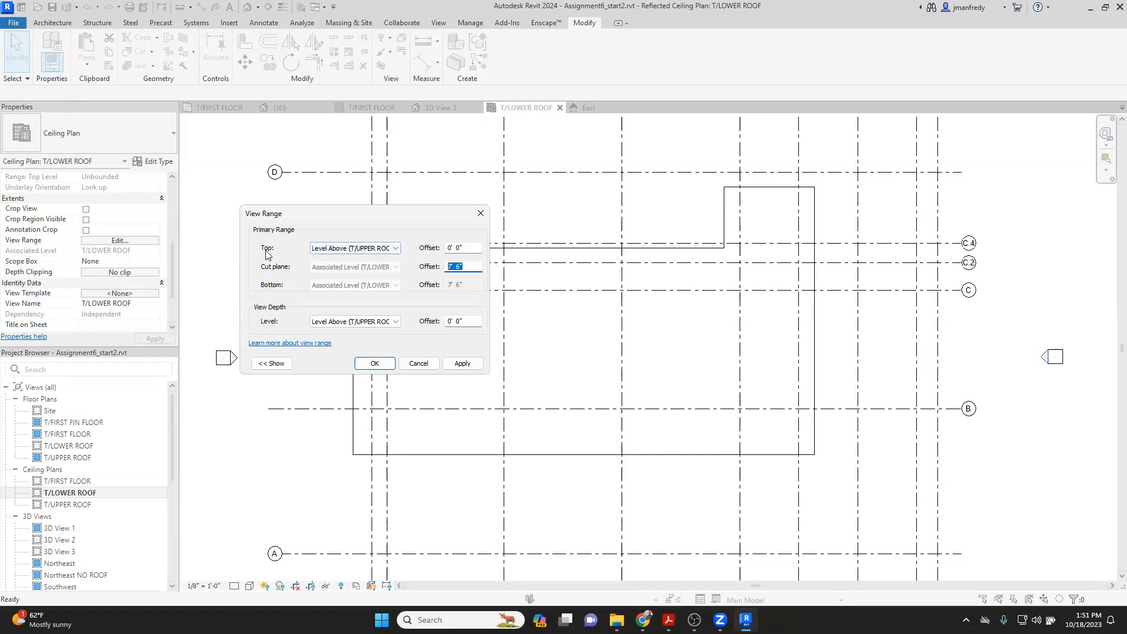
{"action": "left_click", "coordinate": [376, 249]}
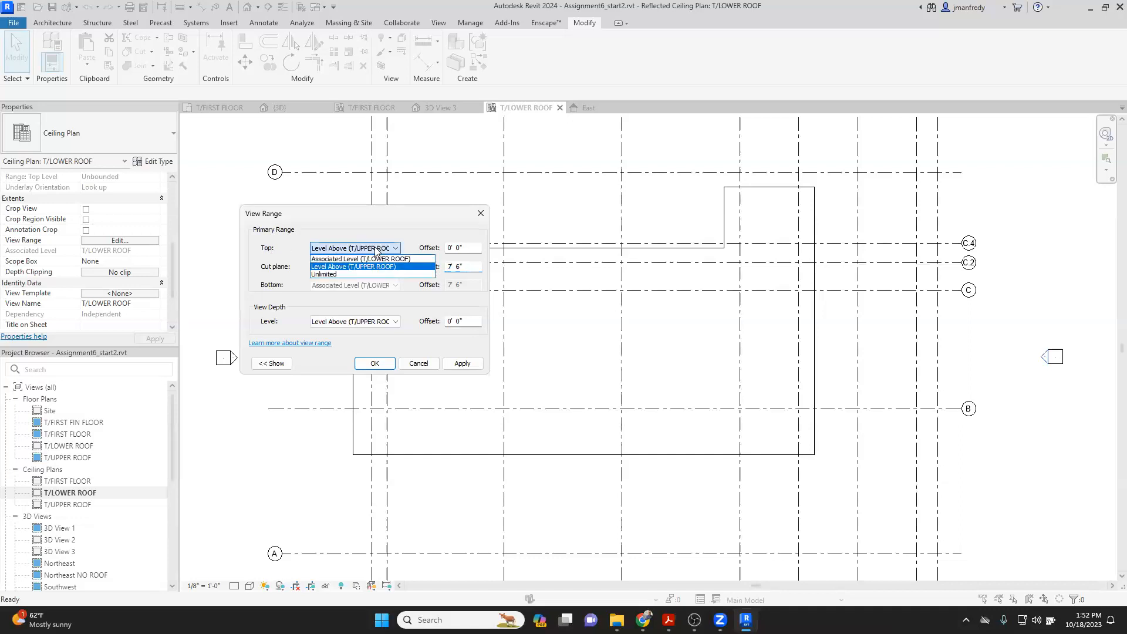
{"action": "left_click", "coordinate": [375, 248]}
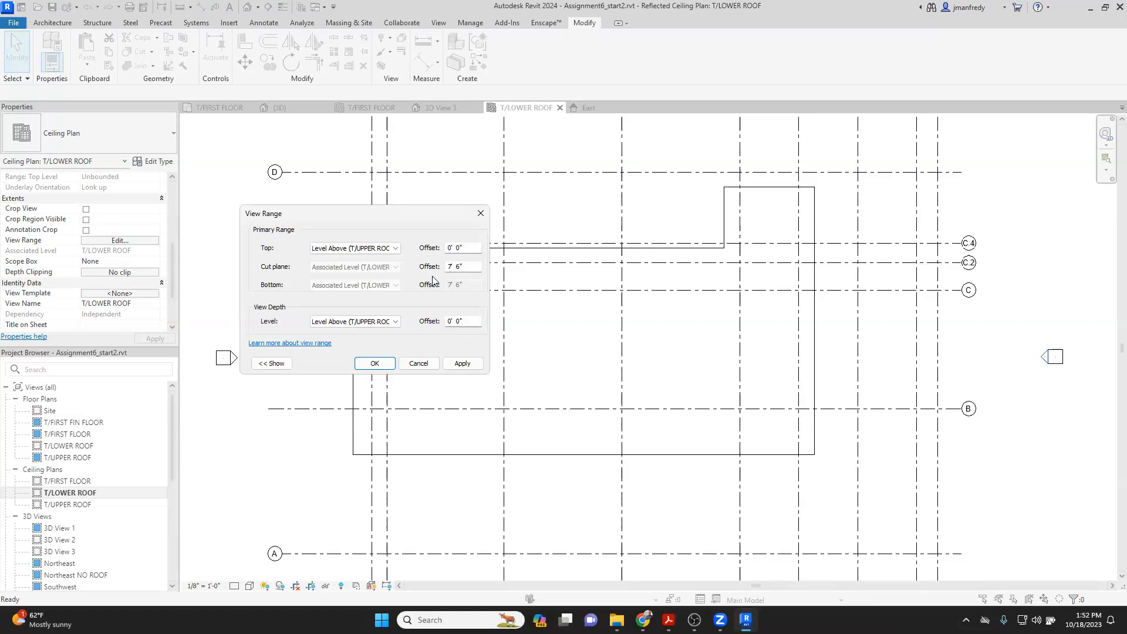
{"action": "double_click", "coordinate": [466, 266]}
{"action": "left_click", "coordinate": [419, 363]}
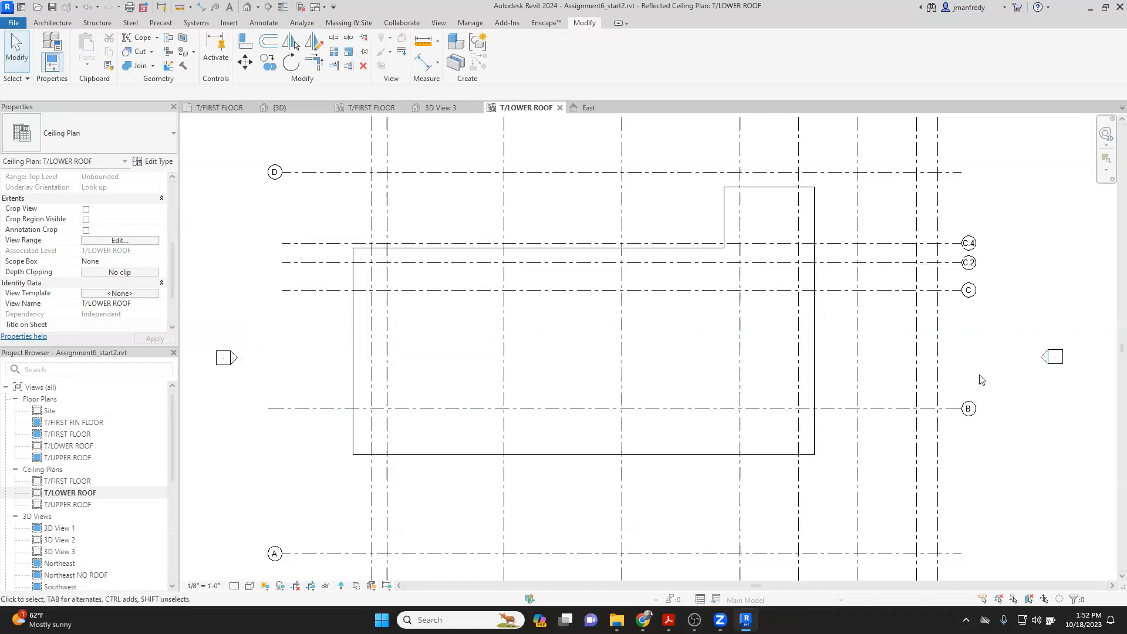
Step: In the East elevation, place a reference plane offset 7' 6" above the T/LOWER ROOF level and select it
{"action": "double_click", "coordinate": [1045, 357]}
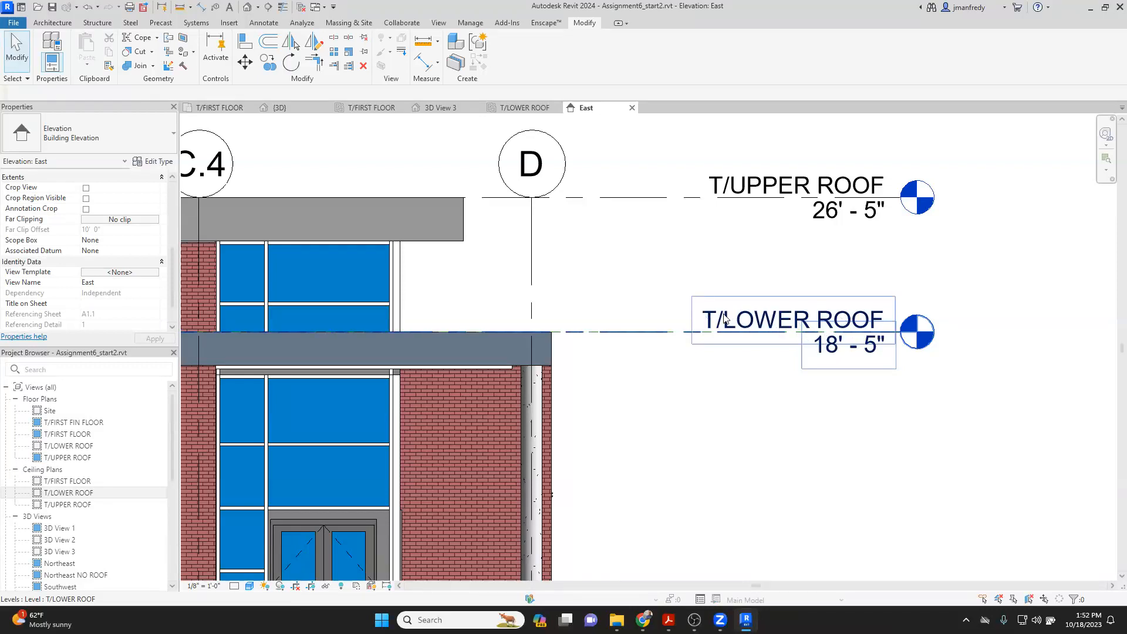
{"action": "middle_click_drag", "start_coordinate": [609, 264], "coordinate": [606, 273]}
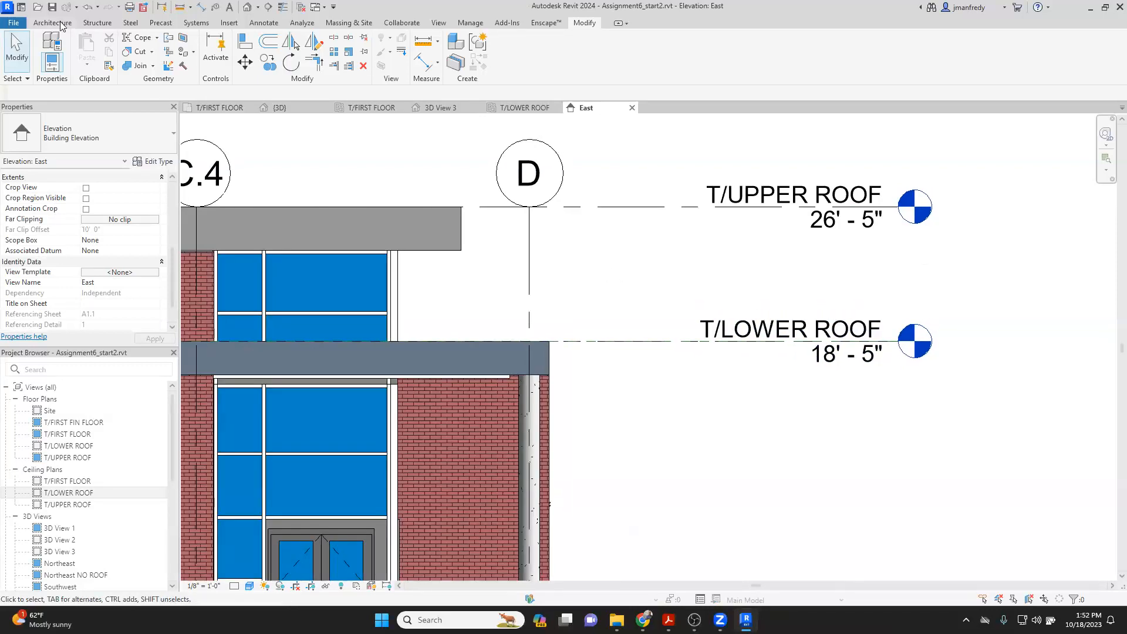
{"action": "left_click", "coordinate": [61, 23]}
{"action": "left_click", "coordinate": [936, 50]}
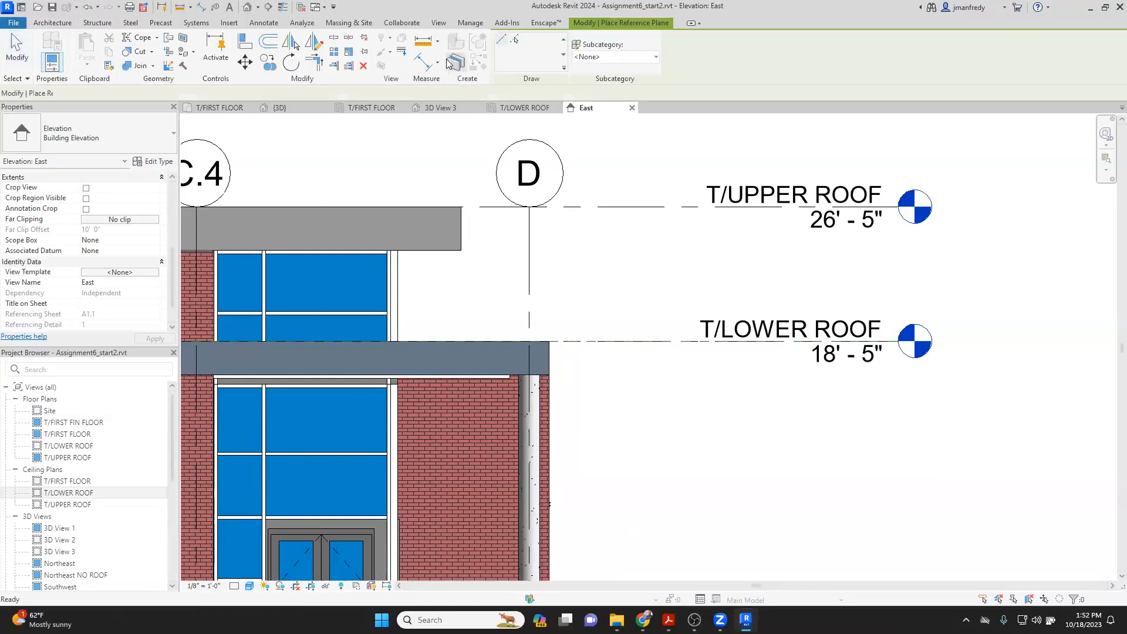
{"action": "left_click", "coordinate": [514, 39]}
{"action": "left_click_drag", "start_coordinate": [171, 93], "coordinate": [121, 92]}
{"action": "type", "text": "7'"}
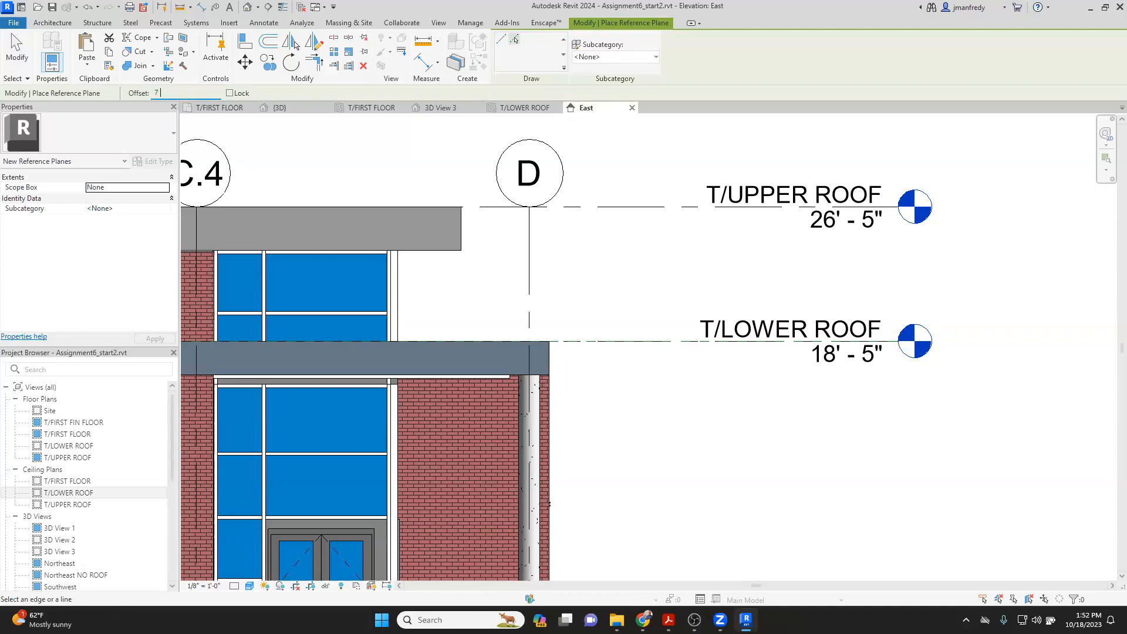
{"action": "type", "text": " 6"}
{"action": "left_click", "coordinate": [641, 345]}
{"action": "key", "text": "Escape"}
{"action": "key", "text": "Escape"}
{"action": "left_click", "coordinate": [611, 219]}
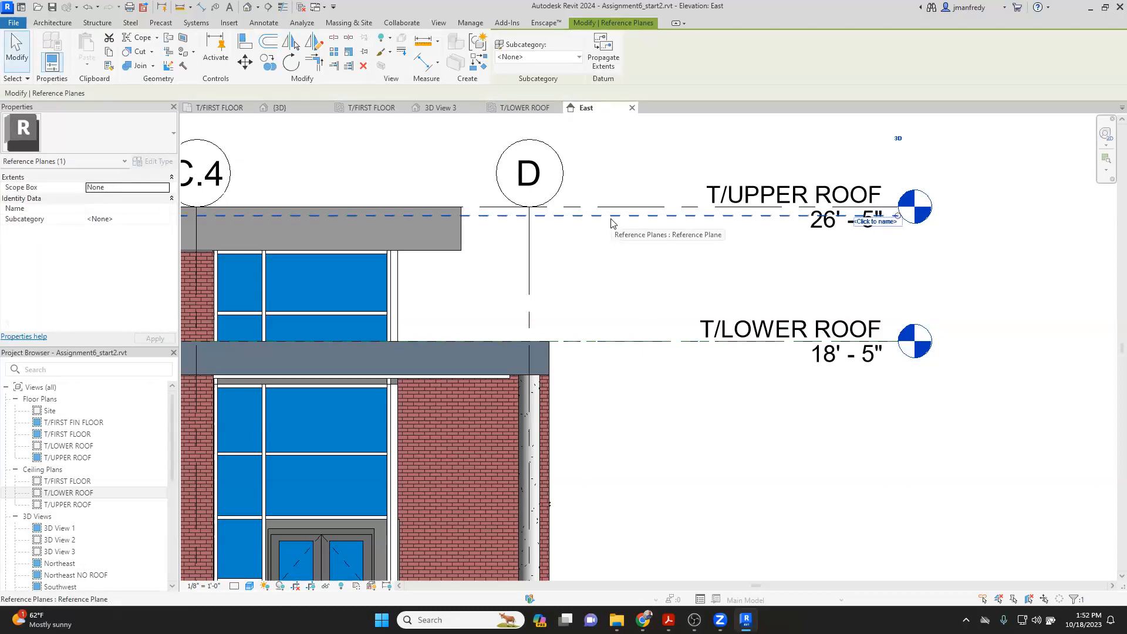
{"action": "middle_click_drag", "start_coordinate": [611, 223], "coordinate": [643, 242]}
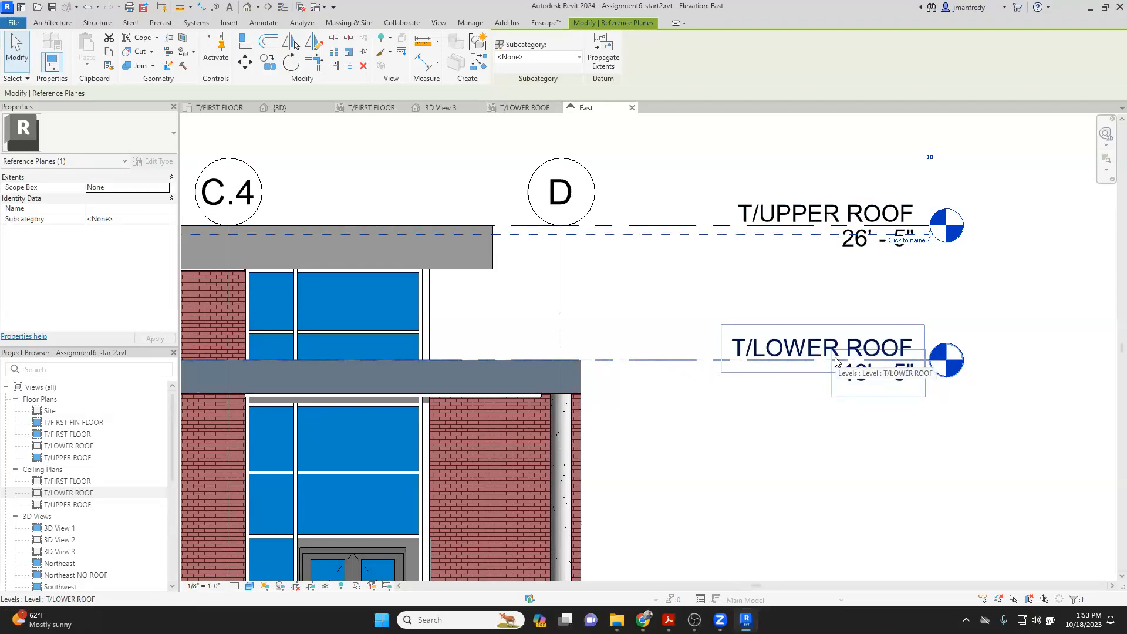
Step: Move the reference plane down to about 3' 6" above the T/LOWER ROOF level in the East elevation
{"action": "left_click", "coordinate": [658, 309]}
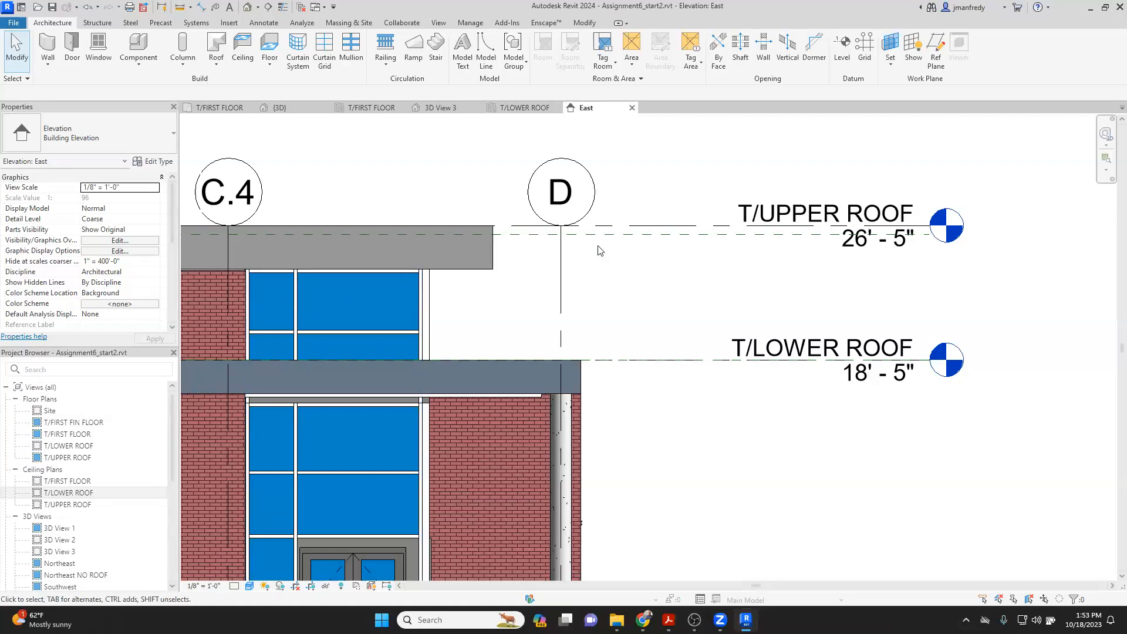
{"action": "left_click", "coordinate": [609, 236]}
{"action": "left_click_drag", "start_coordinate": [606, 276], "coordinate": [591, 325]}
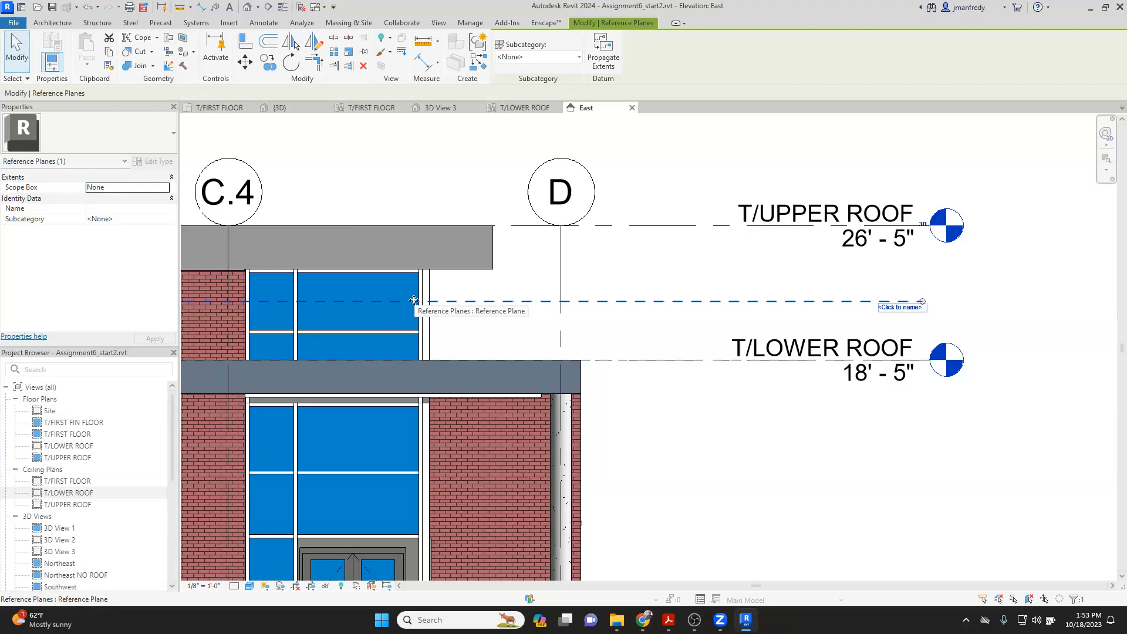
{"action": "left_click", "coordinate": [599, 291]}
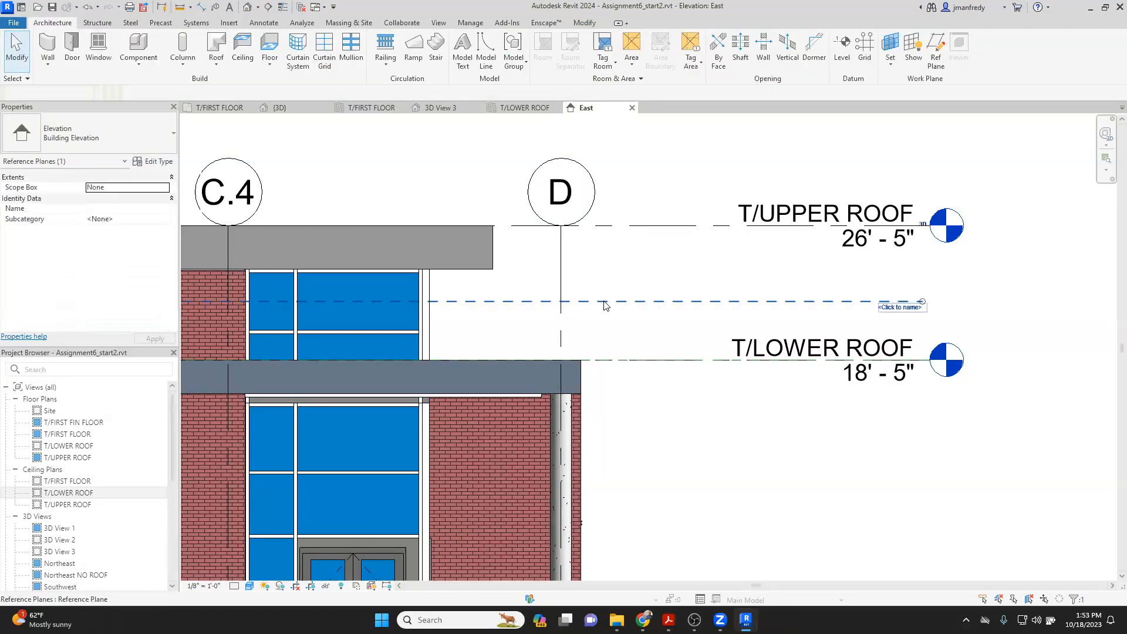
{"action": "left_click", "coordinate": [605, 302]}
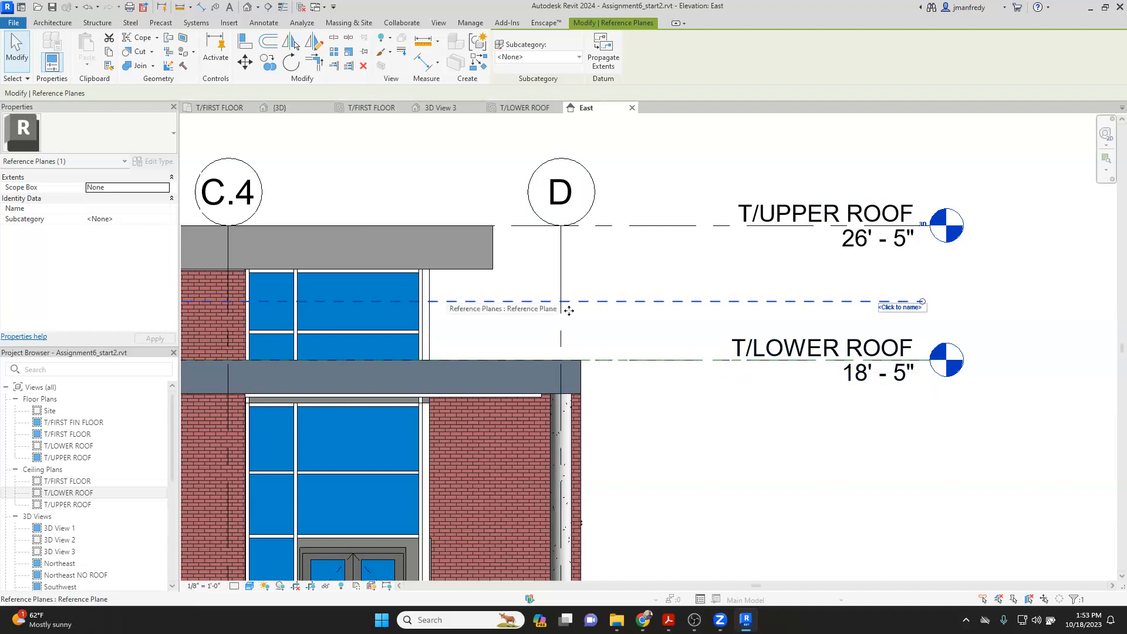
Step: Measure the distance from the T/LOWER ROOF level to the reference plane without placing a dimension
{"action": "left_click", "coordinate": [675, 333]}
{"action": "key", "text": "d"}
{"action": "key", "text": "i"}
{"action": "left_click", "coordinate": [674, 359]}
{"action": "left_click", "coordinate": [675, 303]}
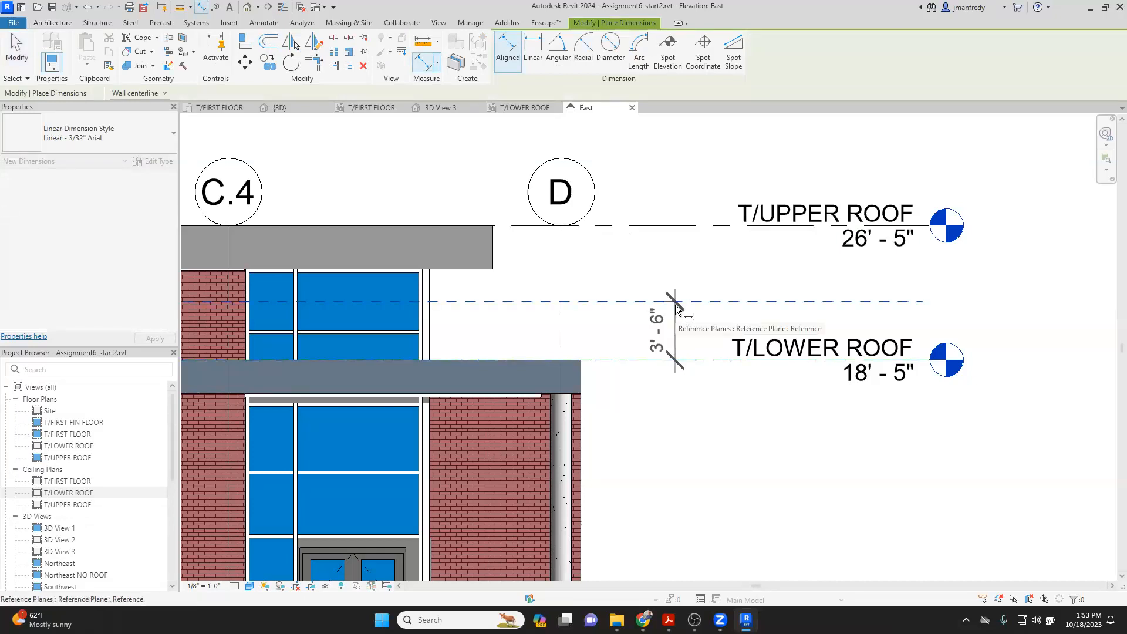
{"action": "key", "text": "Escape"}
{"action": "key", "text": "Escape"}
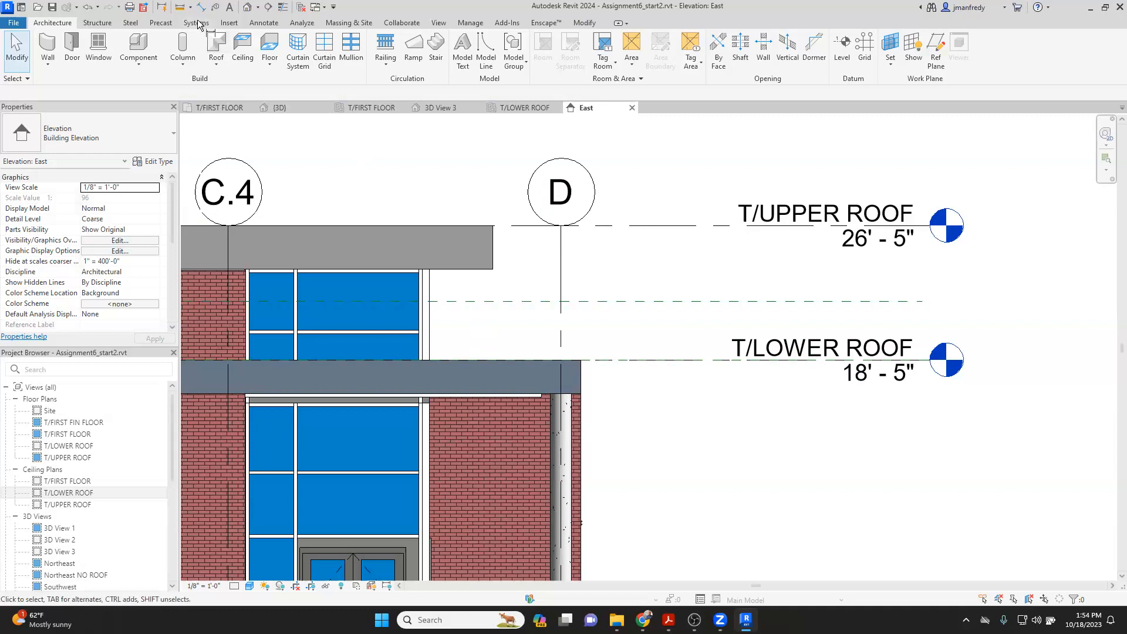
Step: Place an aligned dimension between the reference plane and the T/UPPER ROOF level
{"action": "left_click", "coordinate": [181, 8]}
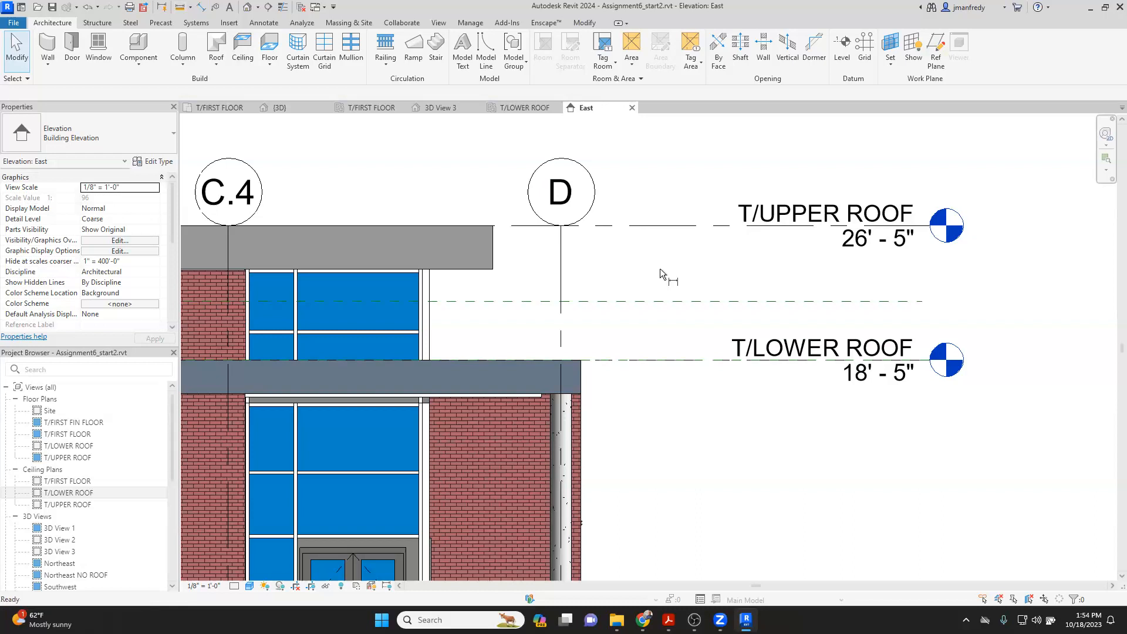
{"action": "left_click", "coordinate": [656, 302]}
{"action": "left_click", "coordinate": [661, 225]}
{"action": "left_click", "coordinate": [677, 273]}
{"action": "key", "text": "Escape"}
{"action": "key", "text": "Escape"}
{"action": "left_click", "coordinate": [713, 301]}
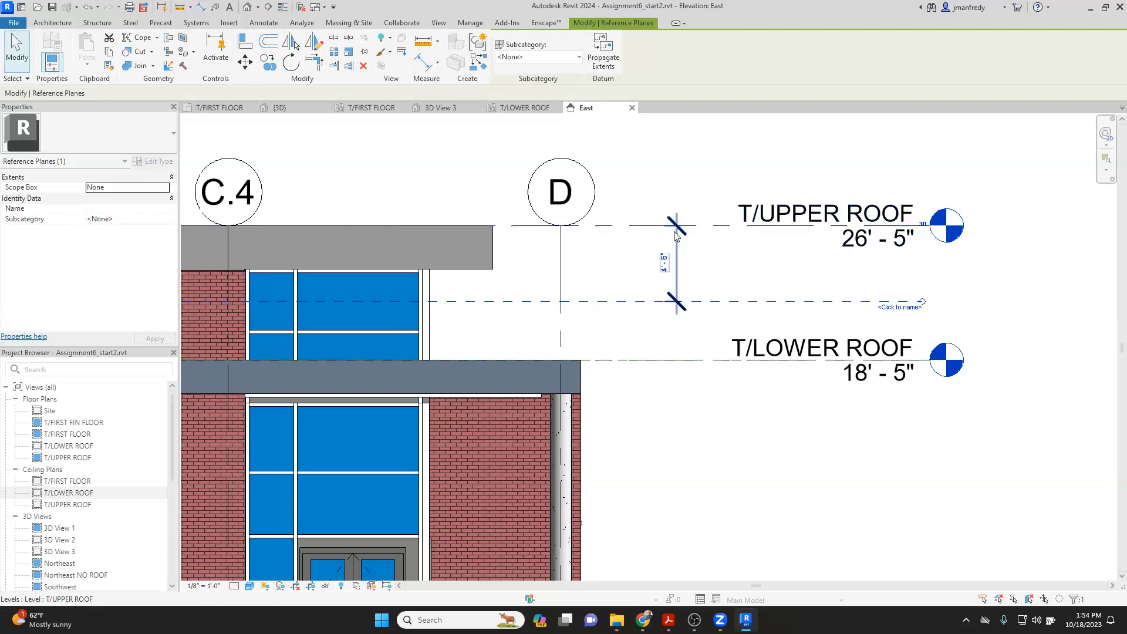
{"action": "key", "text": "Escape"}
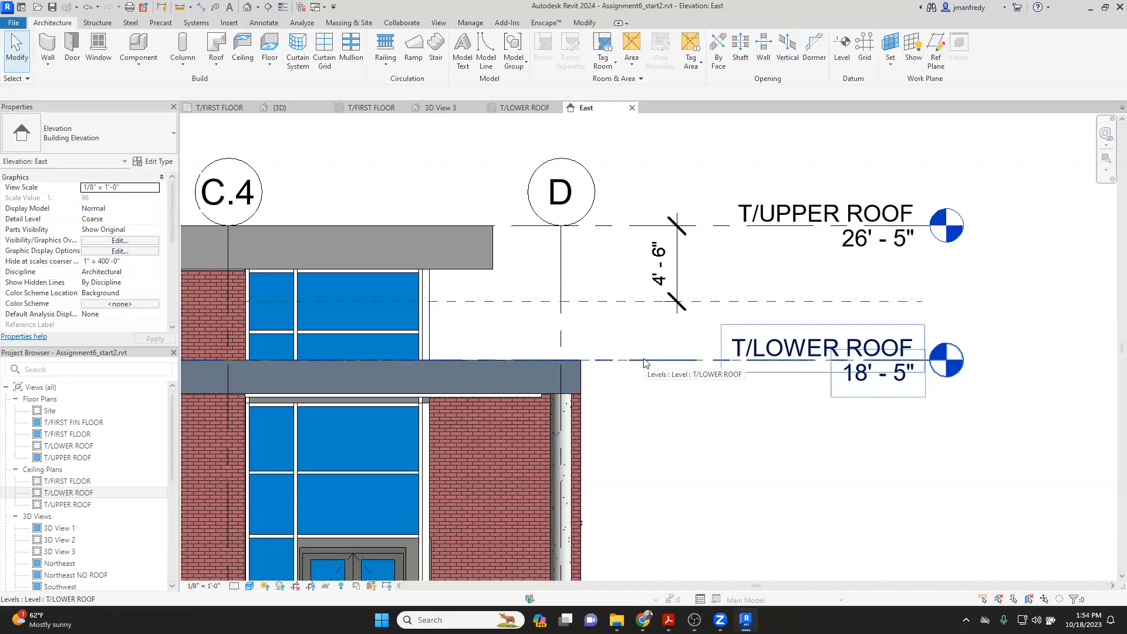
Step: Delete the dimension between the reference plane and the T/UPPER ROOF level
{"action": "left_click", "coordinate": [690, 268]}
{"action": "key", "text": "Delete"}
{"action": "left_click", "coordinate": [641, 302]}
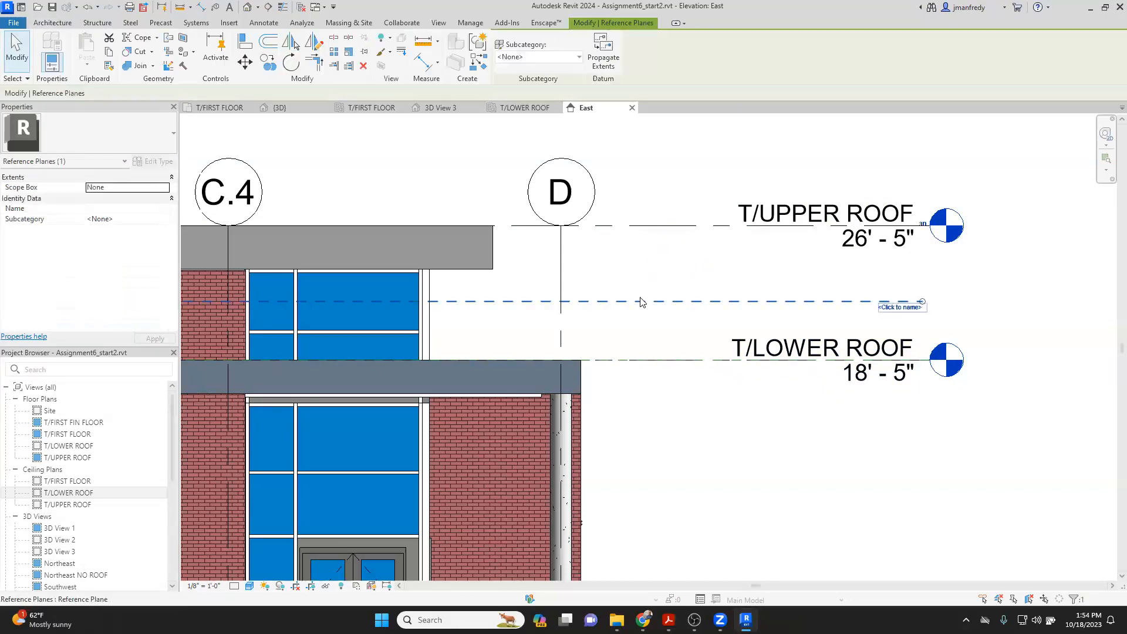
{"action": "left_click", "coordinate": [646, 279]}
Step: In the T/LOWER ROOF ceiling plan's View Range, set the cut plane offset to 3' 6" and apply it
{"action": "double_click", "coordinate": [67, 492]}
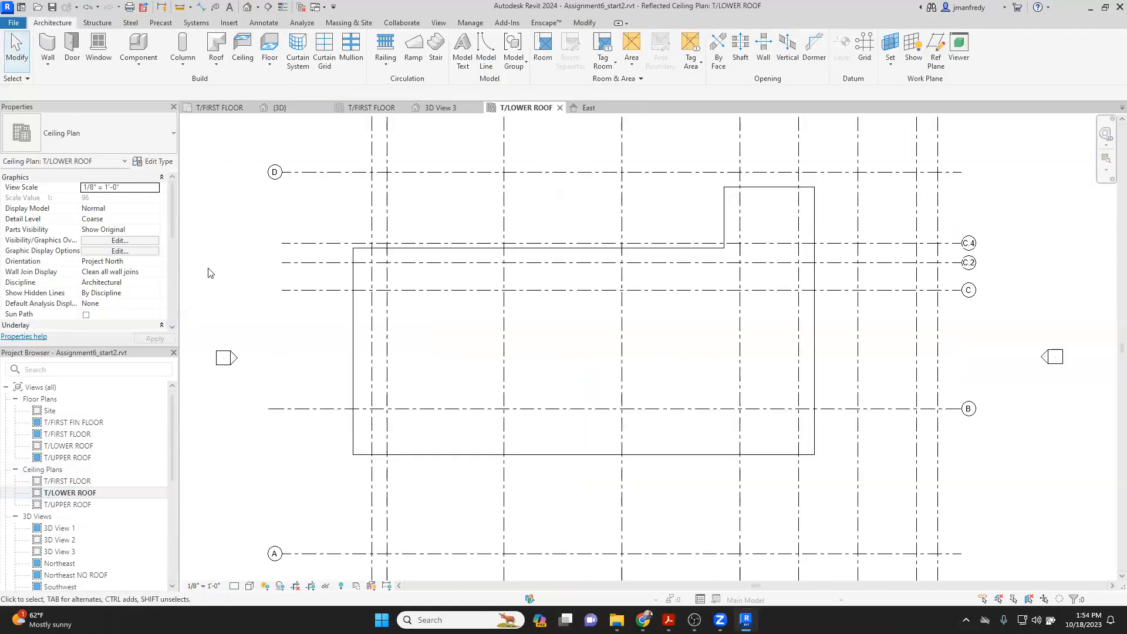
{"action": "scroll", "coordinate": [171, 258], "scroll_direction": "down", "scroll_amount": 5}
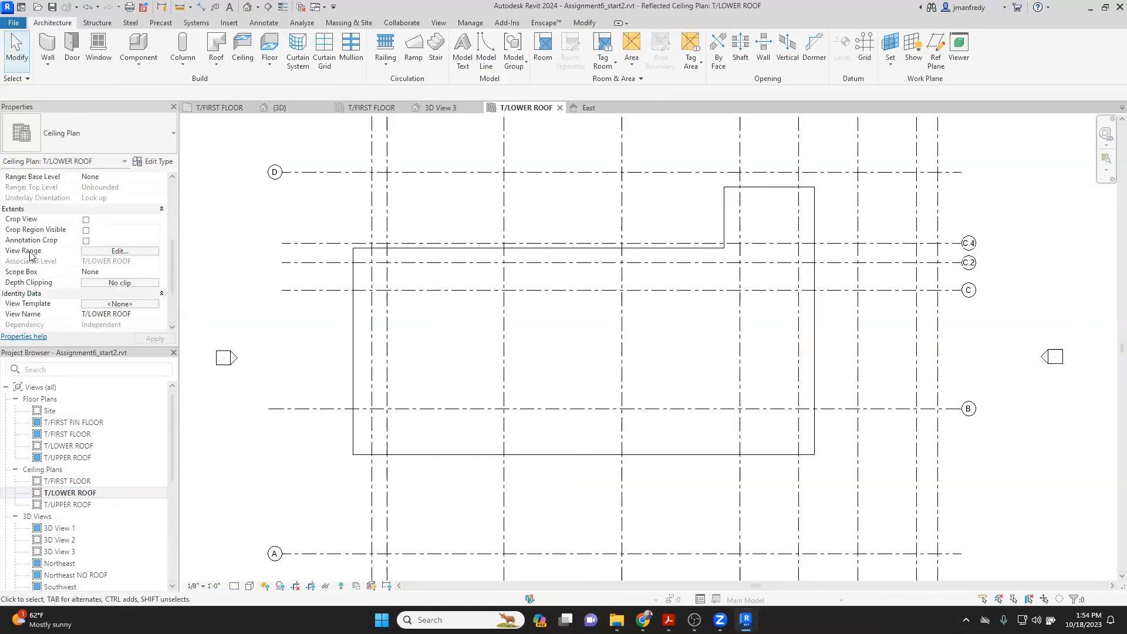
{"action": "left_click", "coordinate": [120, 251]}
{"action": "left_click_drag", "start_coordinate": [470, 267], "coordinate": [444, 271]}
{"action": "left_click", "coordinate": [473, 265]}
{"action": "type", "text": "3' 6\""}
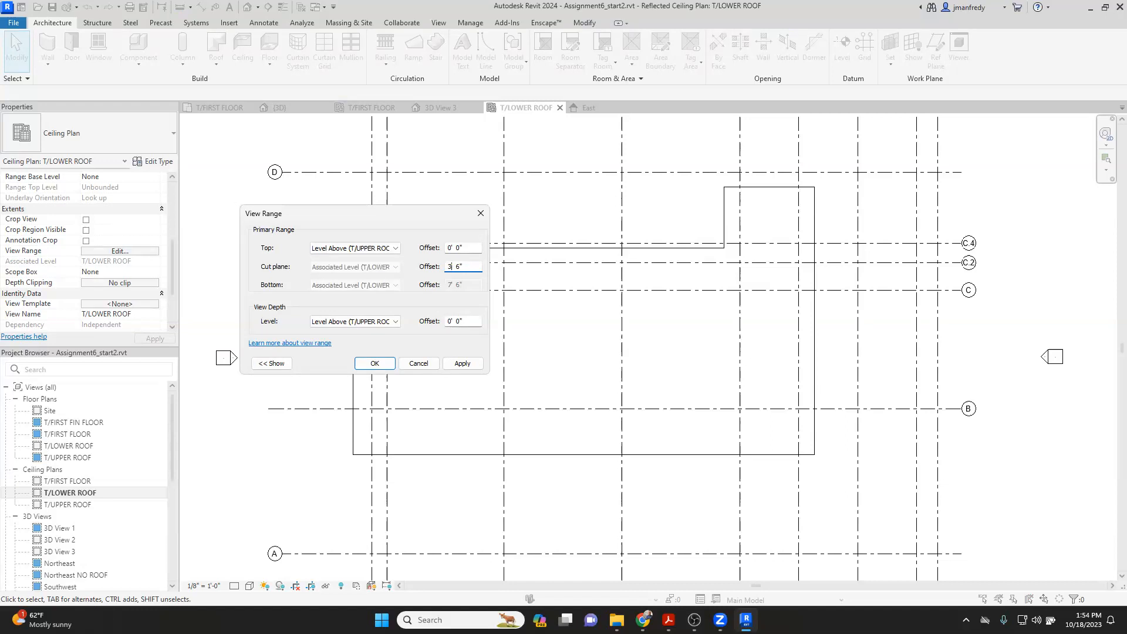
{"action": "left_click", "coordinate": [474, 361]}
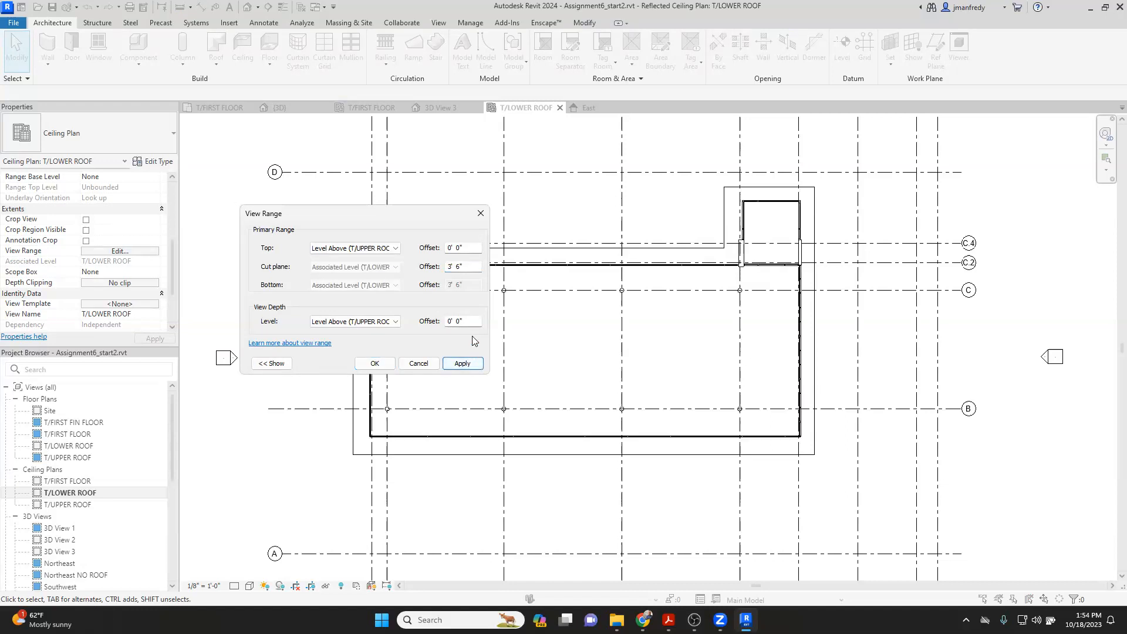
{"action": "left_click", "coordinate": [375, 363]}
Step: Switch the T/LOWER ROOF ceiling plan's visual style to Shaded around the vestibule between grids C.2 and C.4
{"action": "scroll", "coordinate": [717, 294], "scroll_direction": "up", "scroll_amount": 6}
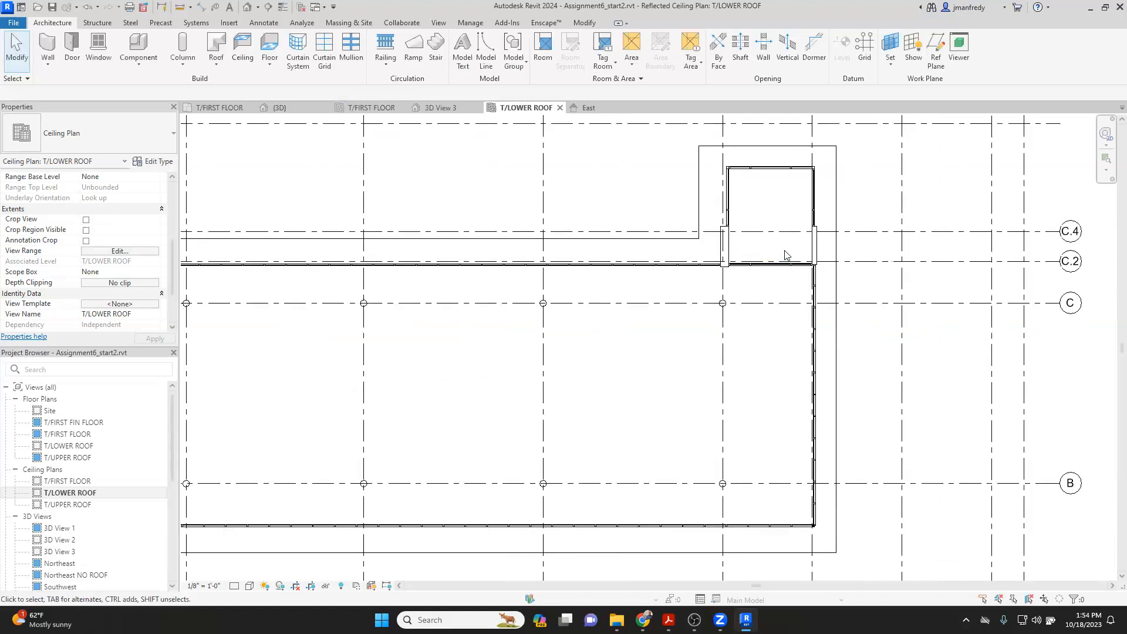
{"action": "middle_click_drag", "start_coordinate": [733, 291], "coordinate": [652, 383]}
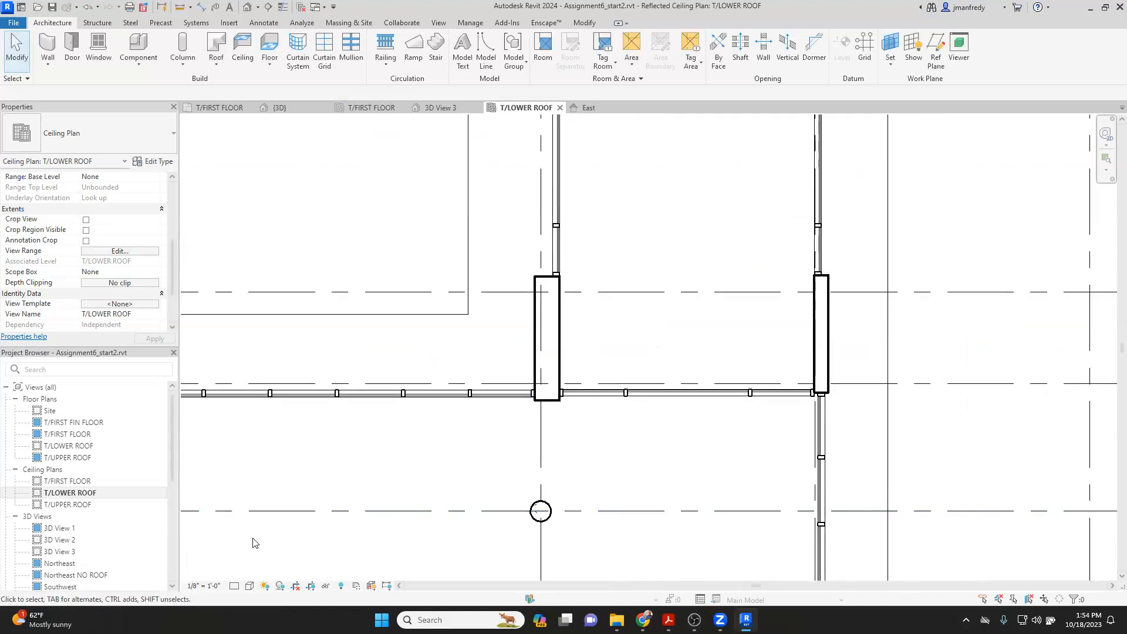
{"action": "left_click", "coordinate": [250, 586]}
{"action": "left_click", "coordinate": [281, 538]}
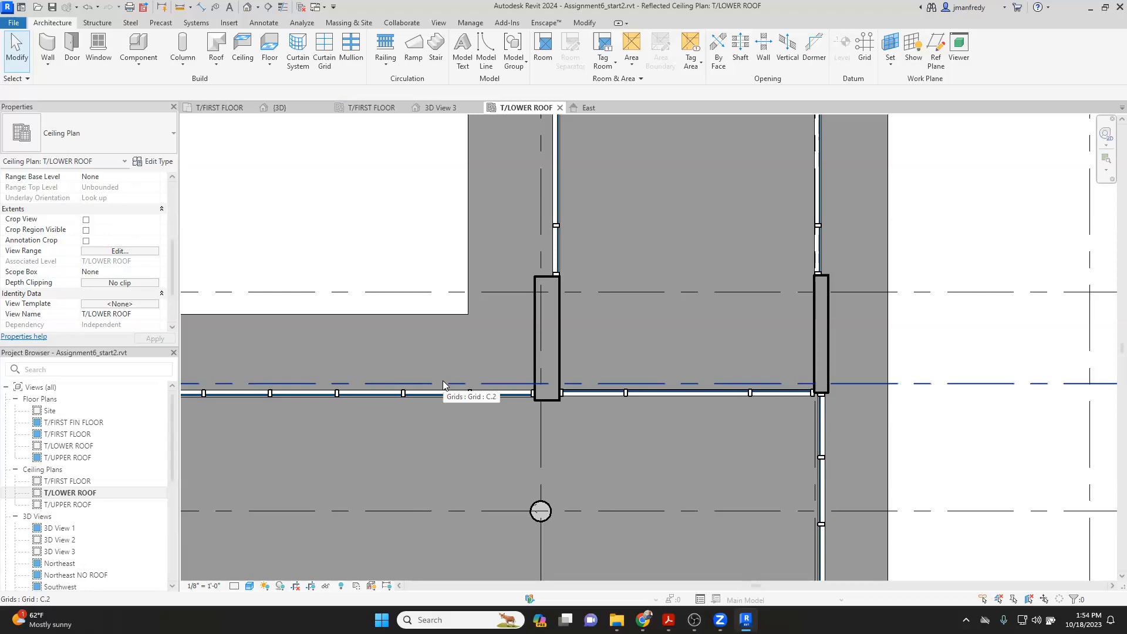
{"action": "scroll", "coordinate": [443, 380], "scroll_direction": "down", "scroll_amount": 2}
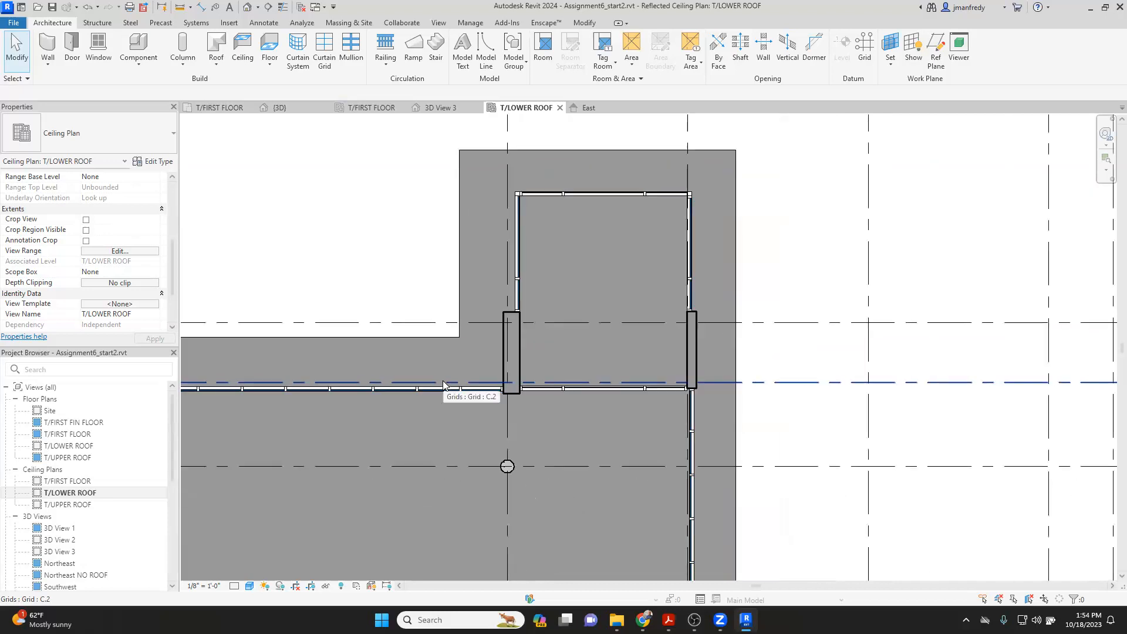
Step: Identify the shaded floor around the vestibule by selecting it, and examine its extent across the ceiling plan
{"action": "left_click", "coordinate": [463, 248]}
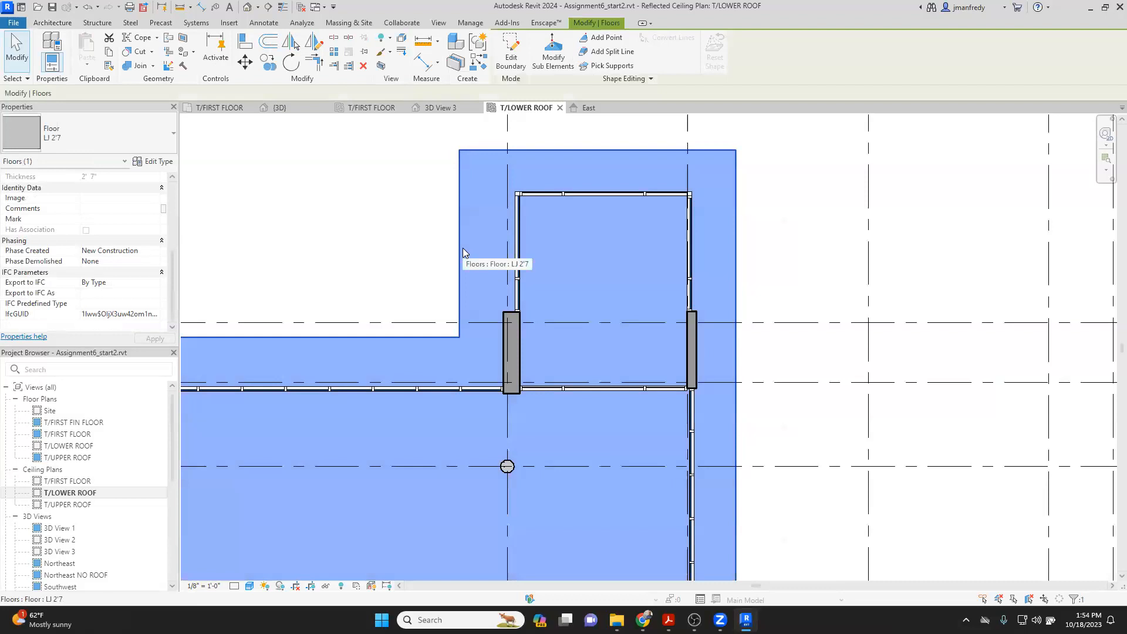
{"action": "left_click", "coordinate": [411, 256]}
{"action": "scroll", "coordinate": [411, 256], "scroll_direction": "down", "scroll_amount": 1}
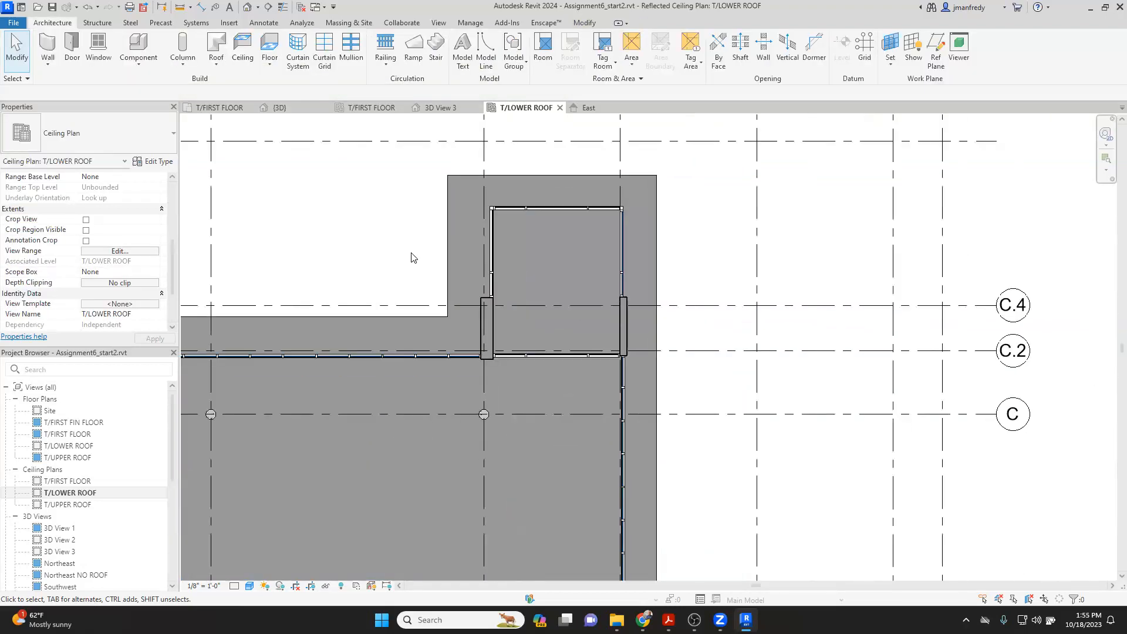
{"action": "middle_click_drag", "start_coordinate": [411, 256], "coordinate": [675, 240]}
{"action": "scroll", "coordinate": [567, 245], "scroll_direction": "down", "scroll_amount": 3}
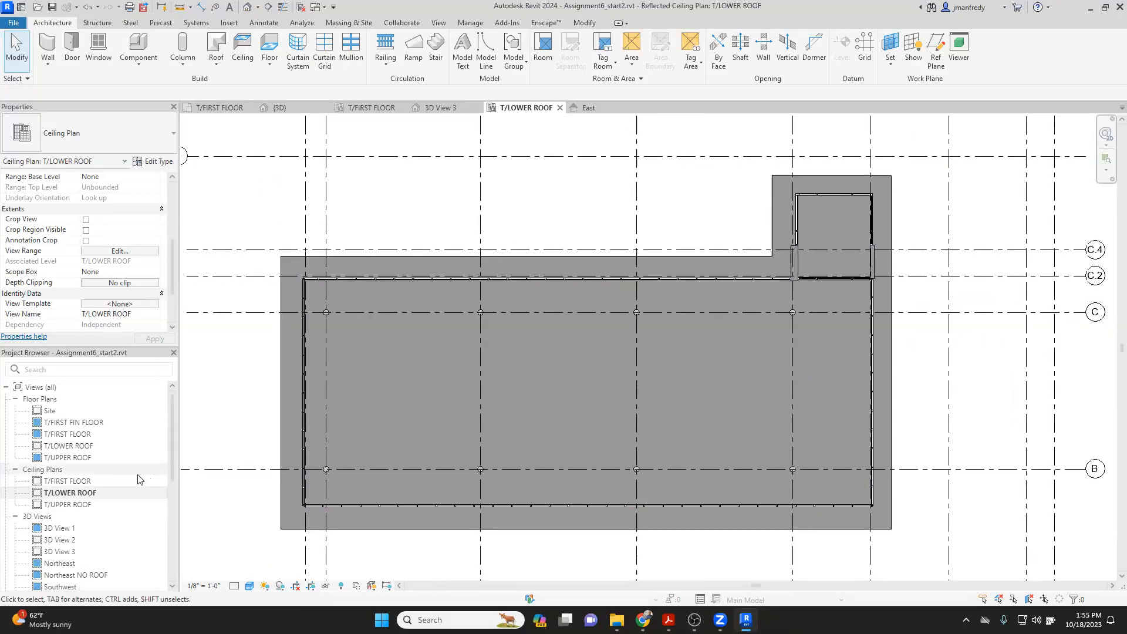
{"action": "middle_click_drag", "start_coordinate": [849, 409], "coordinate": [723, 431]}
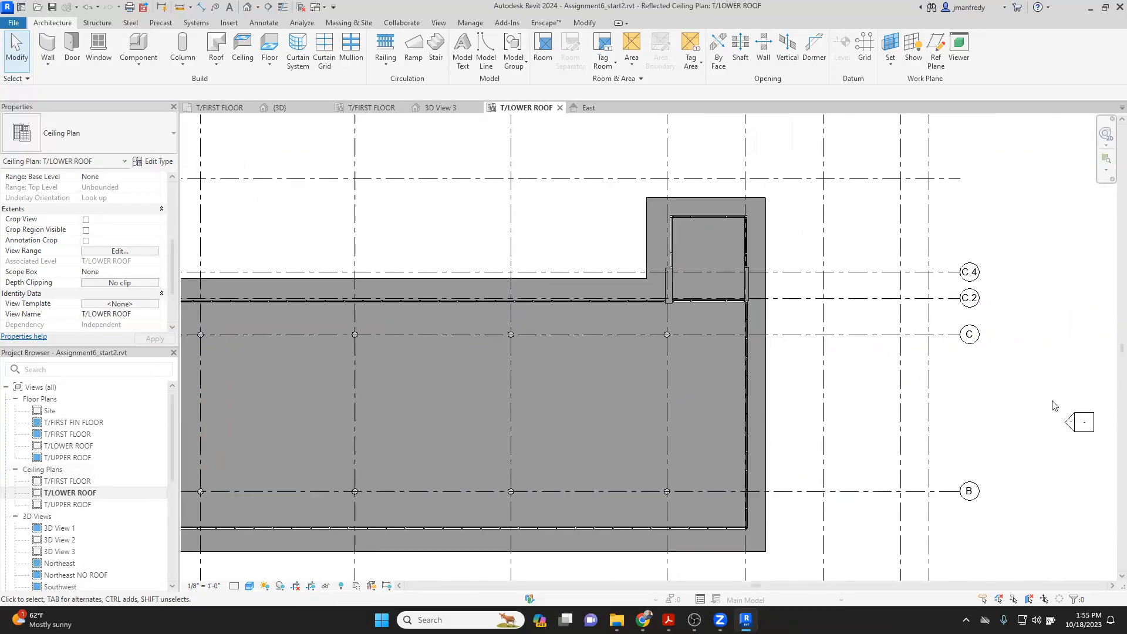
Step: Open the East elevation and dimension from the T/LOWER ROOF level up to the reference plane
{"action": "left_click", "coordinate": [1068, 422]}
{"action": "double_click", "coordinate": [1068, 422]}
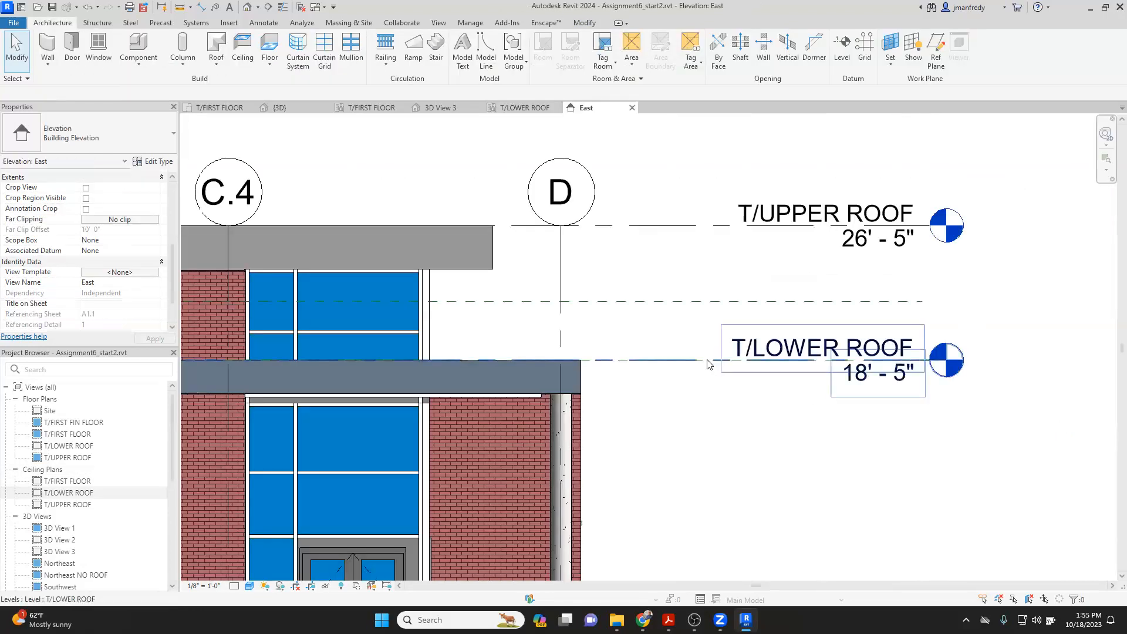
{"action": "scroll", "coordinate": [649, 335], "scroll_direction": "up", "scroll_amount": 2}
{"action": "key", "text": "d"}
{"action": "key", "text": "i"}
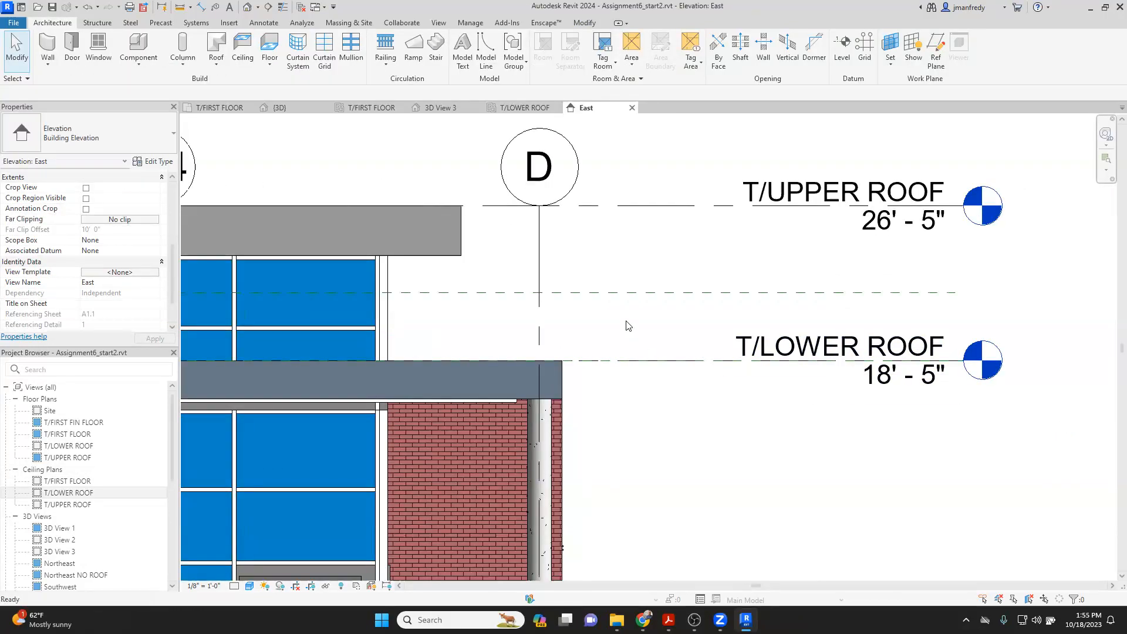
{"action": "left_click", "coordinate": [625, 355]}
{"action": "left_click", "coordinate": [625, 359]}
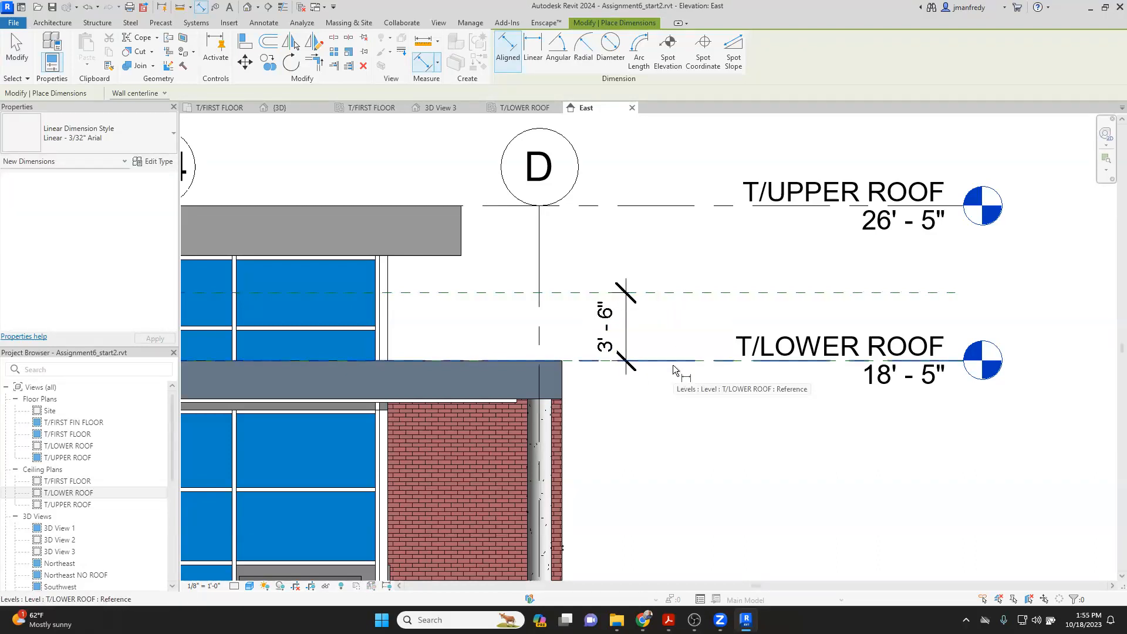
{"action": "key", "text": "Escape"}
{"action": "key", "text": "Escape"}
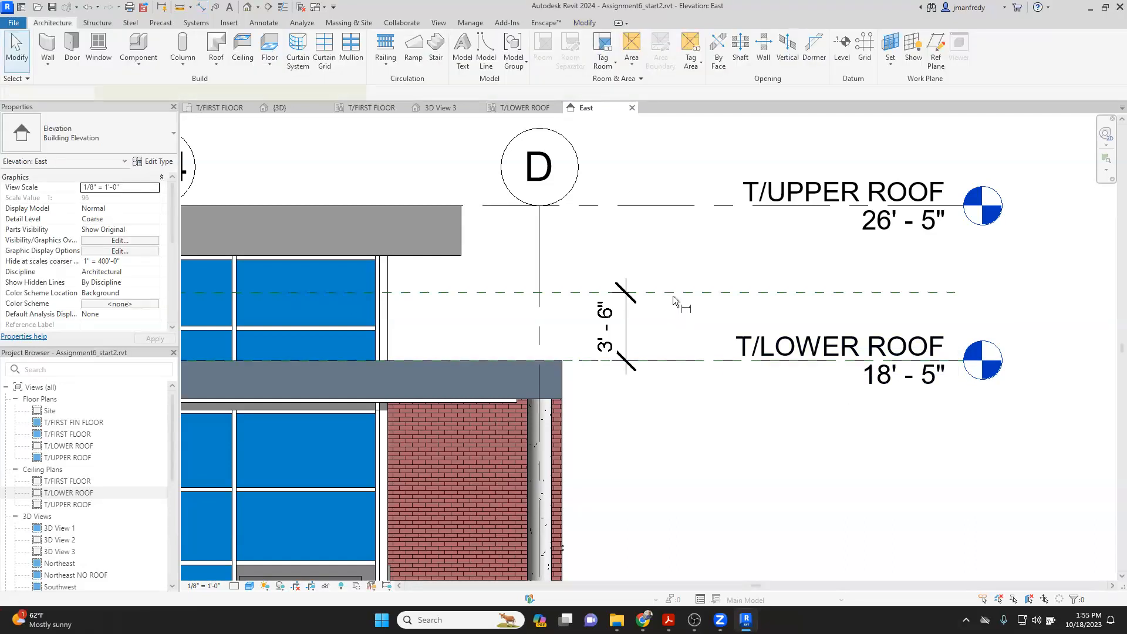
Step: Add a second dimension from the reference plane up to the T/UPPER ROOF level
{"action": "key", "text": "d"}
{"action": "key", "text": "i"}
{"action": "left_click", "coordinate": [675, 271]}
{"action": "left_click", "coordinate": [675, 206]}
{"action": "left_click", "coordinate": [684, 235]}
{"action": "key", "text": "Escape"}
{"action": "key", "text": "Escape"}
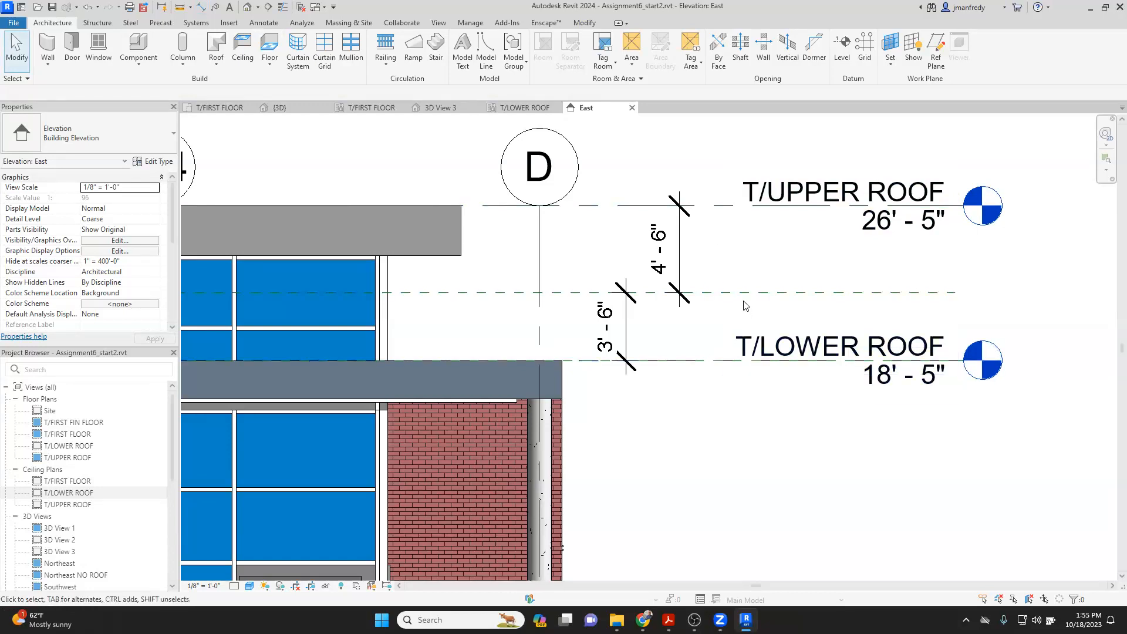
Step: Try the reference plane at about 6' 6" above the T/LOWER ROOF level, and undo the move
{"action": "left_click_drag", "start_coordinate": [741, 293], "coordinate": [736, 238]}
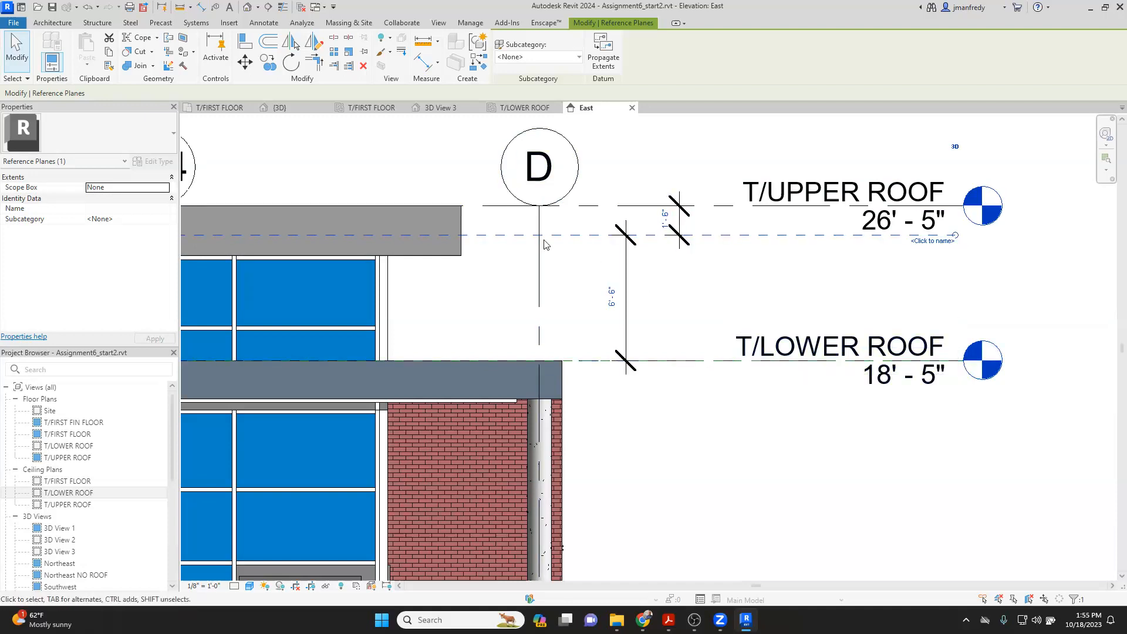
{"action": "left_click_drag", "start_coordinate": [654, 287], "coordinate": [655, 291]}
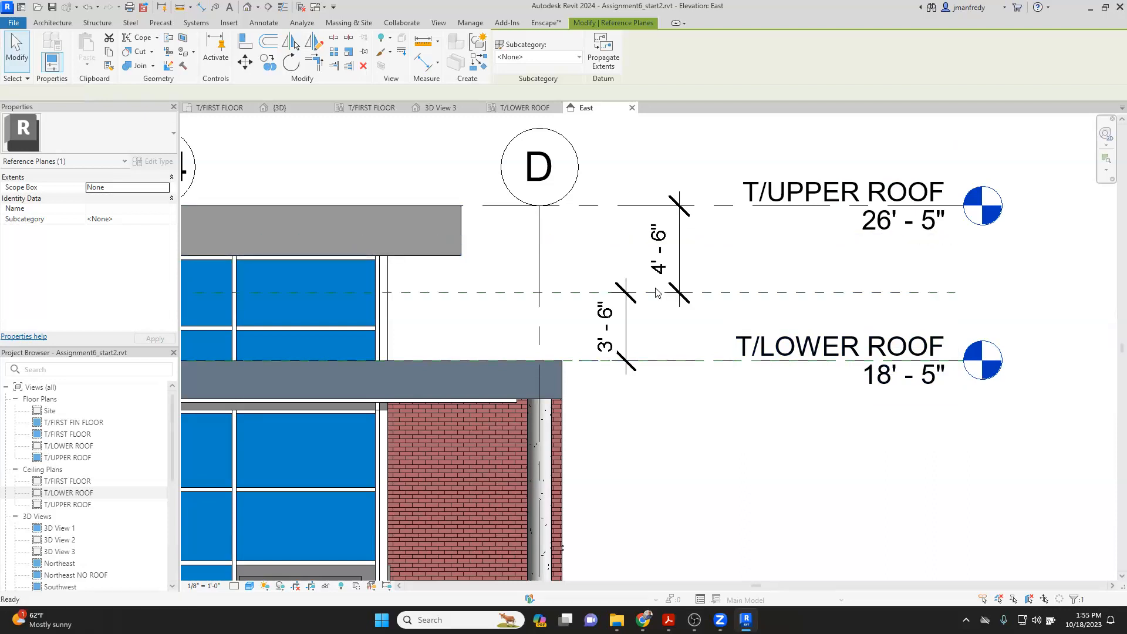
Step: Delete the reference plane between the two roof levels along with its dimensions
{"action": "left_click", "coordinate": [661, 288]}
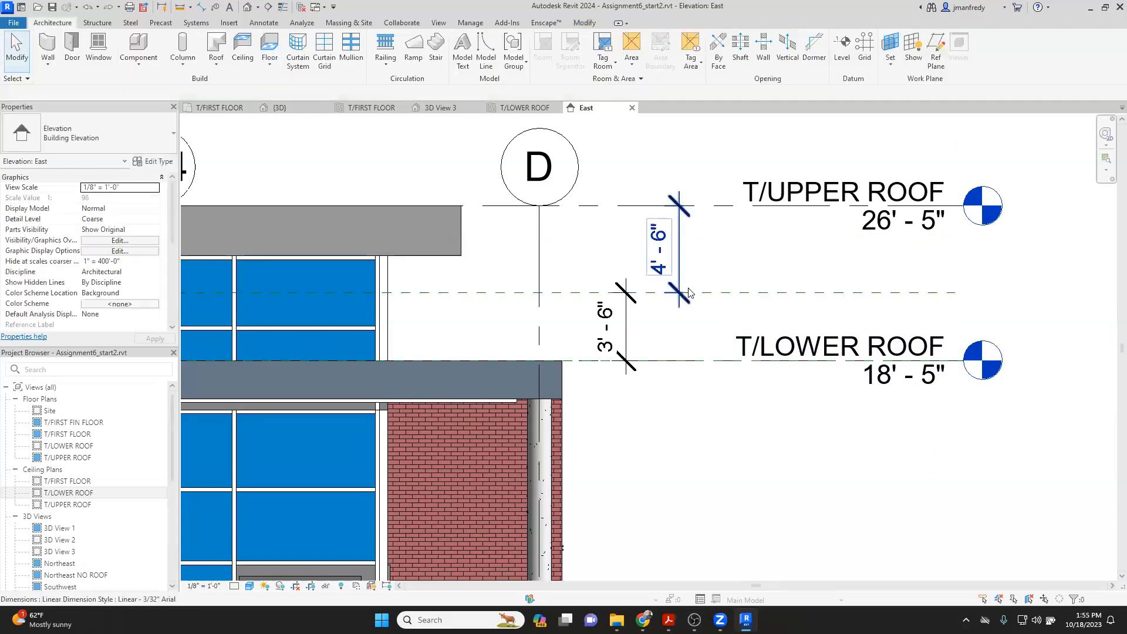
{"action": "left_click", "coordinate": [624, 302]}
{"action": "key", "text": "Delete"}
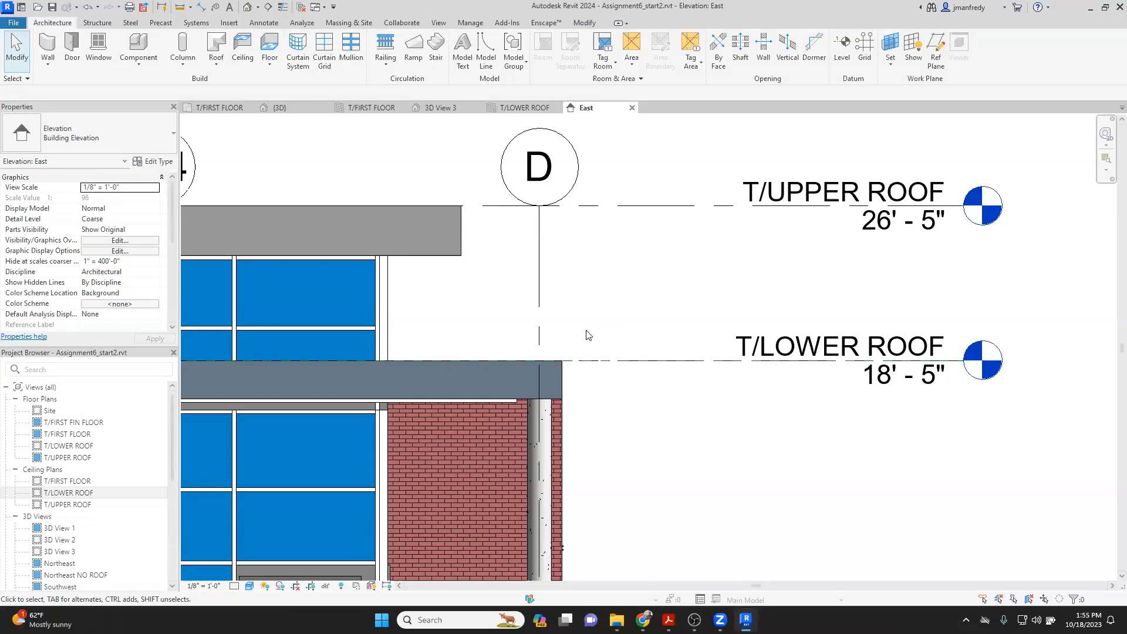
Step: Return to the T/LOWER ROOF ceiling plan and set its visual style to Hidden Line
{"action": "double_click", "coordinate": [89, 492]}
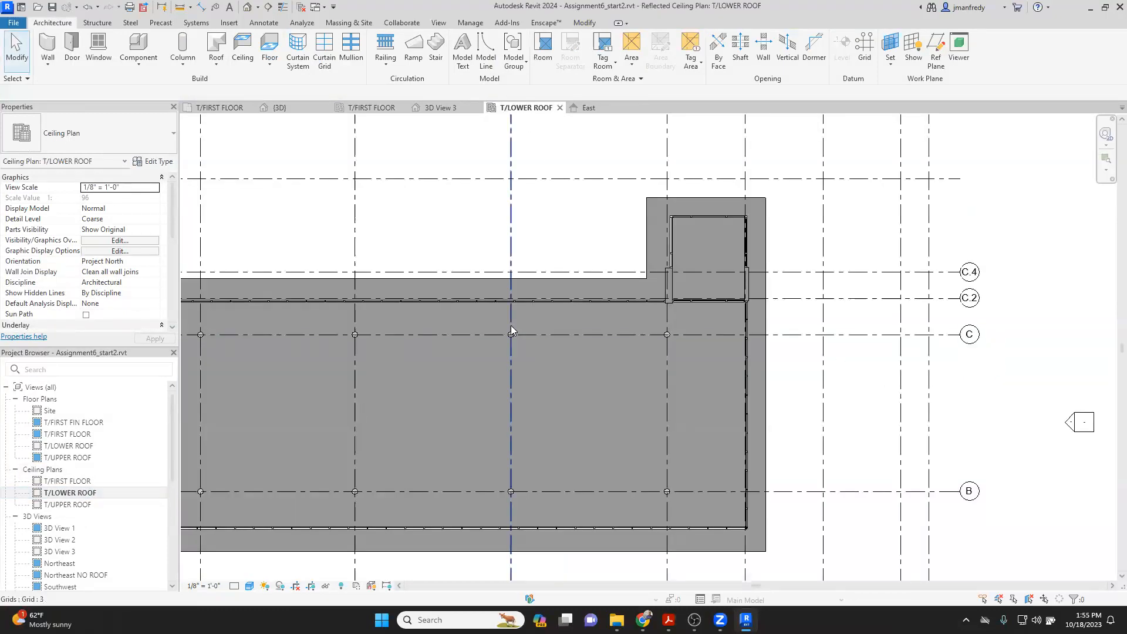
{"action": "left_click", "coordinate": [249, 586]}
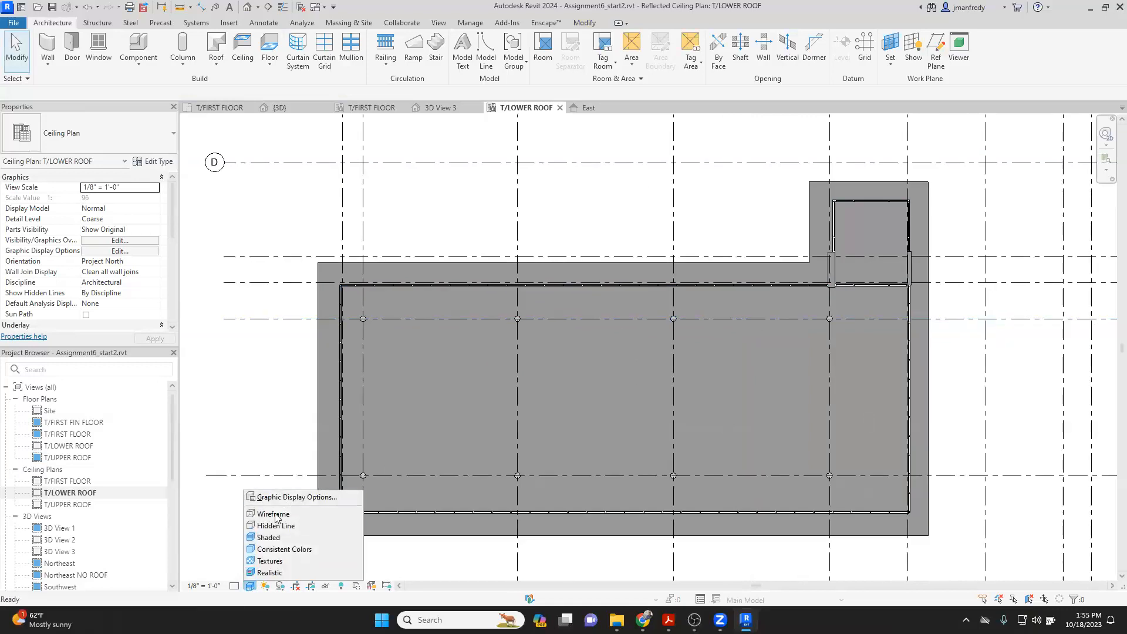
{"action": "left_click", "coordinate": [275, 526]}
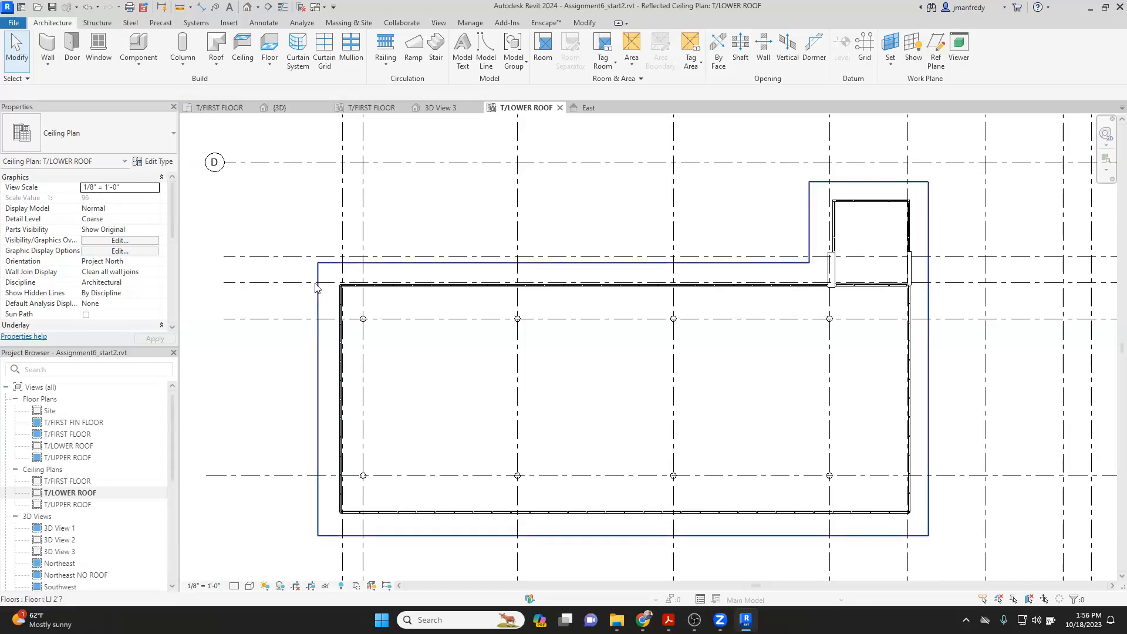
{"action": "middle_click_drag", "start_coordinate": [411, 327], "coordinate": [397, 301]}
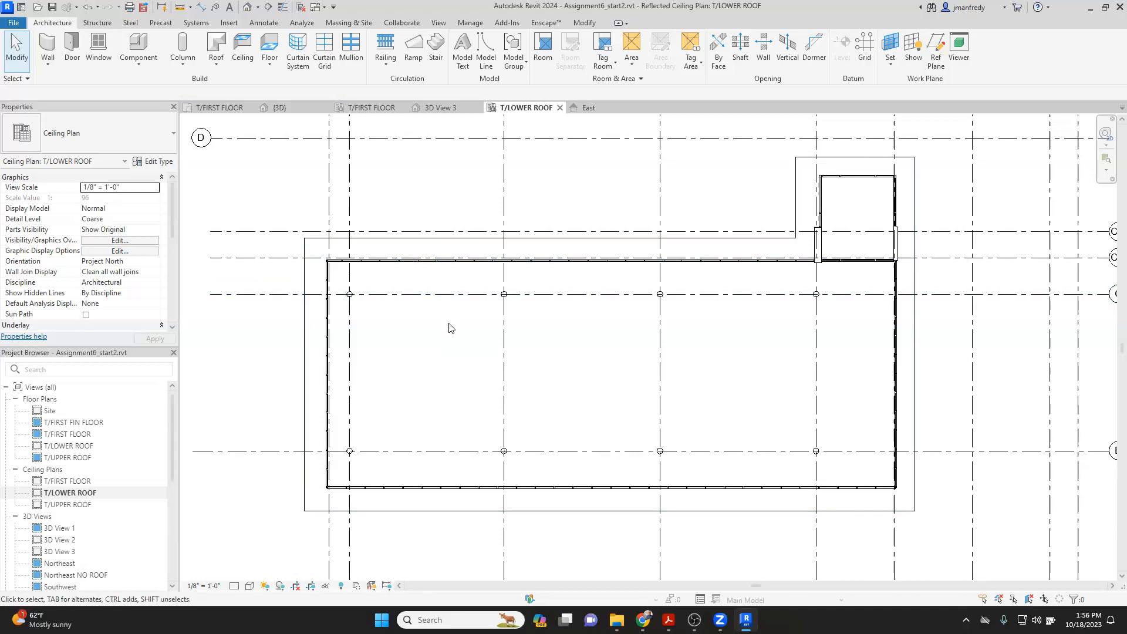
Step: Switch to the drawing set PDF and examine the ceiling plan's perimeter soffit panels, large main ceiling area and small projecting bay
{"action": "mouse_move", "coordinate": [713, 620]}
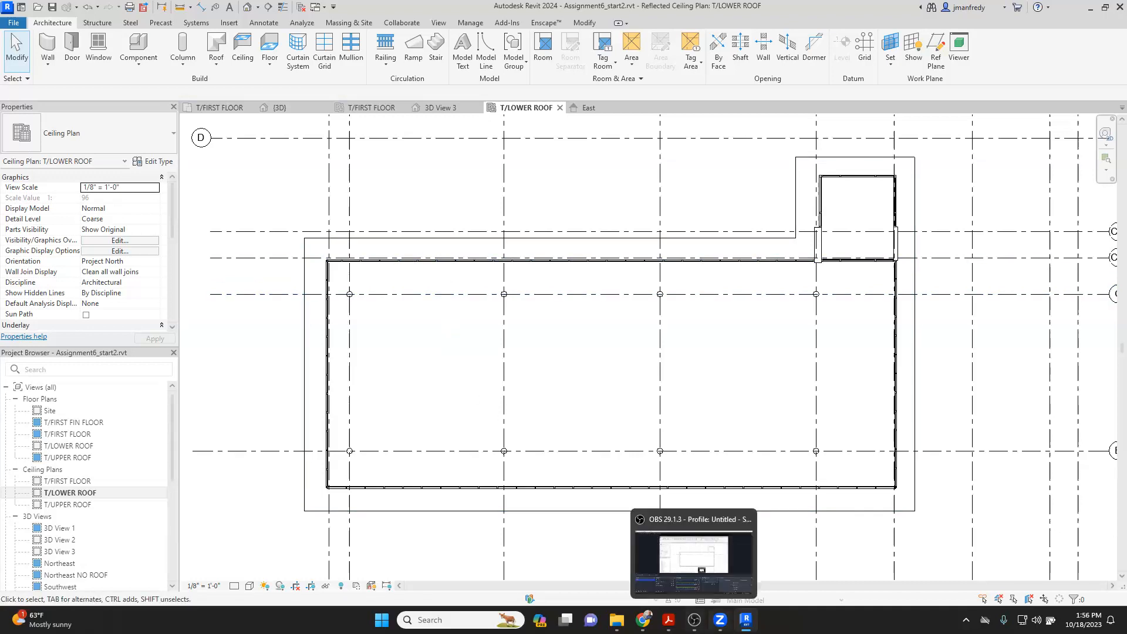
{"action": "mouse_move", "coordinate": [669, 620]}
{"action": "left_click", "coordinate": [705, 576]}
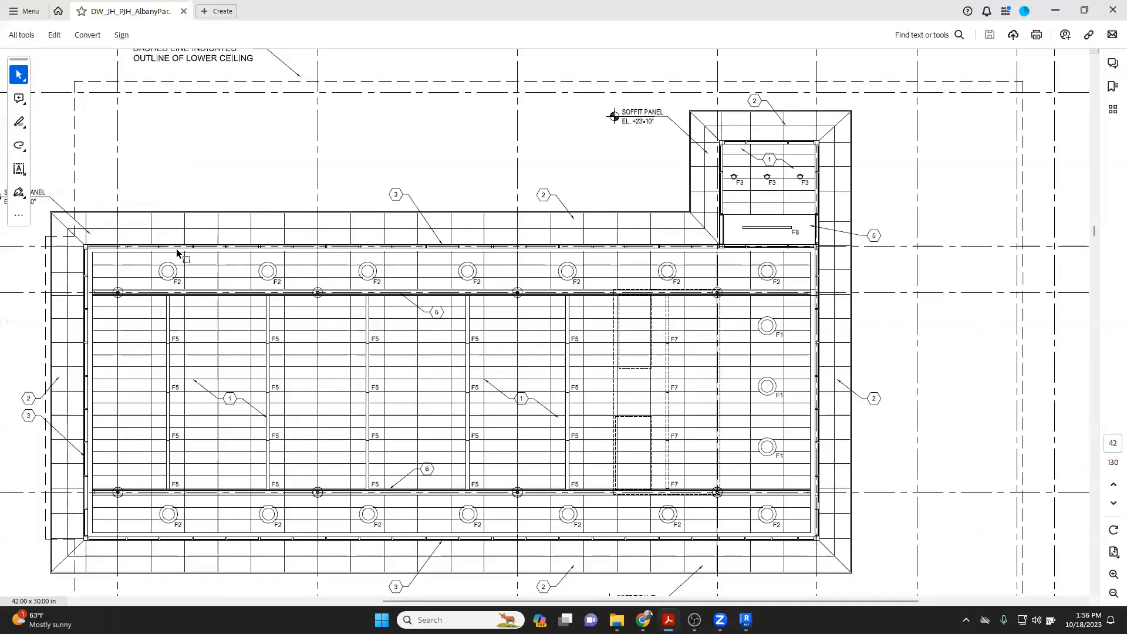
{"action": "left_click_drag", "start_coordinate": [43, 201], "coordinate": [722, 246]}
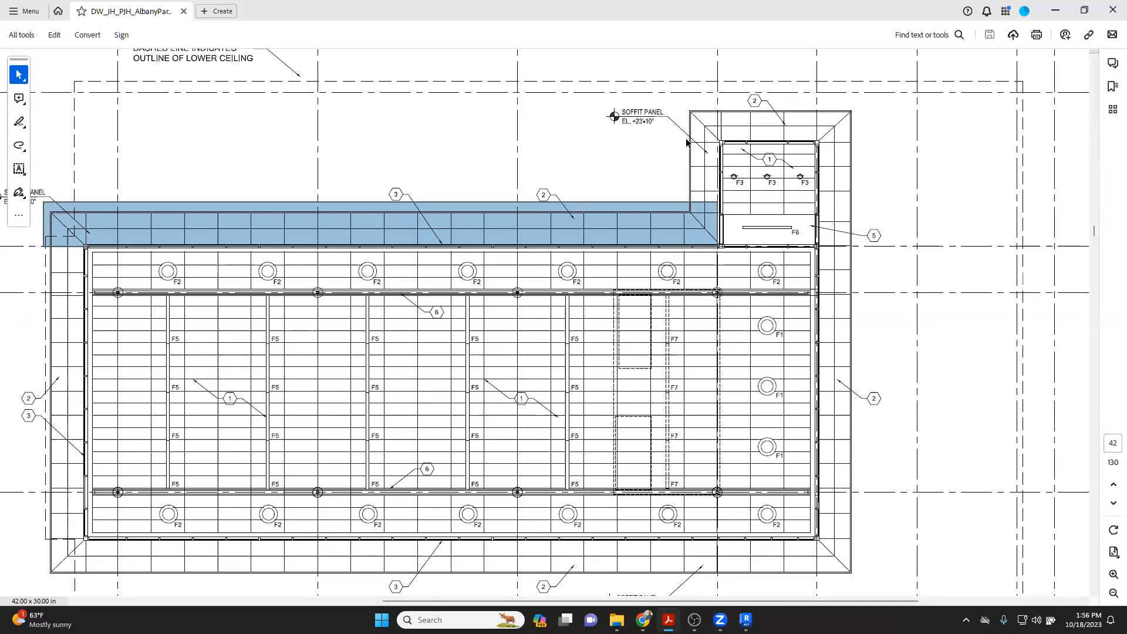
{"action": "left_click_drag", "start_coordinate": [684, 107], "coordinate": [722, 237]}
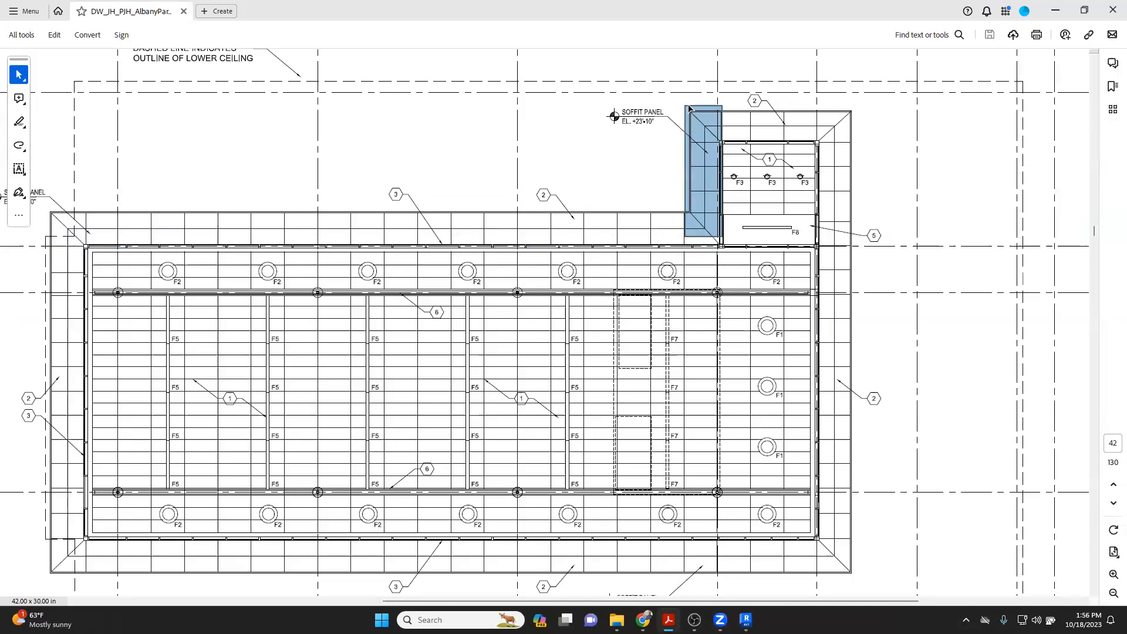
{"action": "left_click_drag", "start_coordinate": [686, 101], "coordinate": [817, 555]}
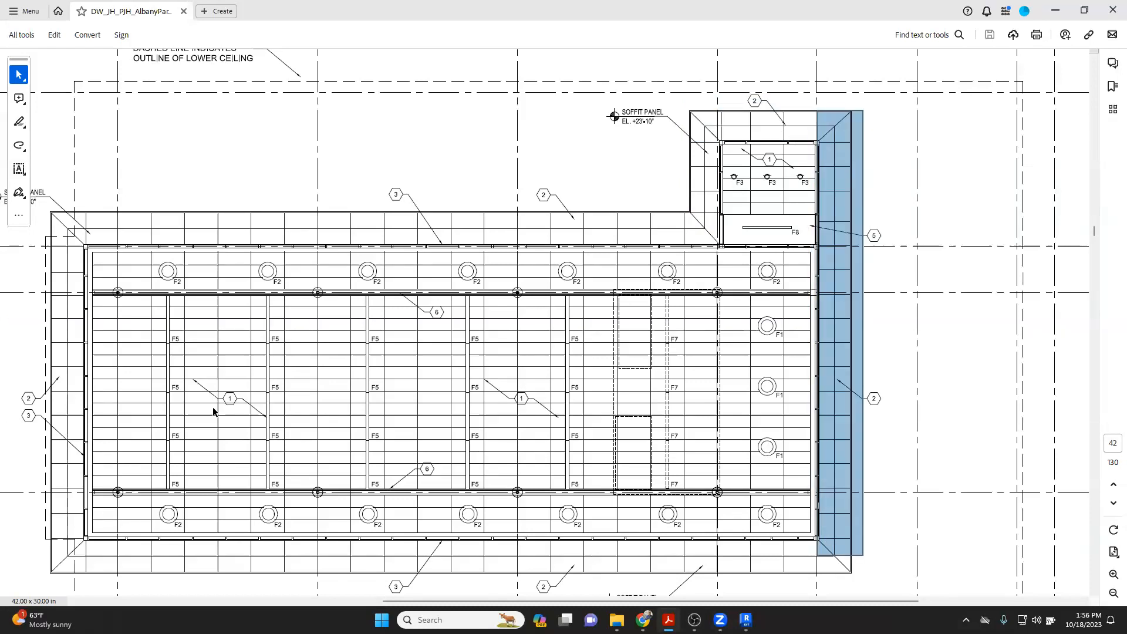
{"action": "left_click_drag", "start_coordinate": [91, 253], "coordinate": [809, 535]}
{"action": "left_click_drag", "start_coordinate": [722, 143], "coordinate": [812, 248]}
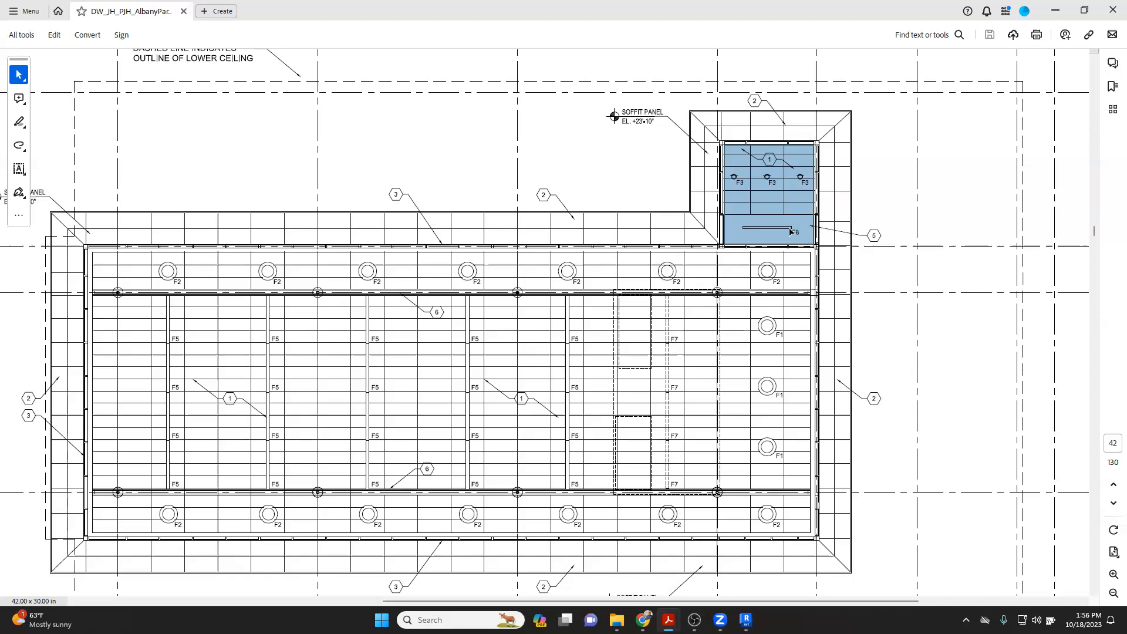
{"action": "left_click", "coordinate": [659, 194]}
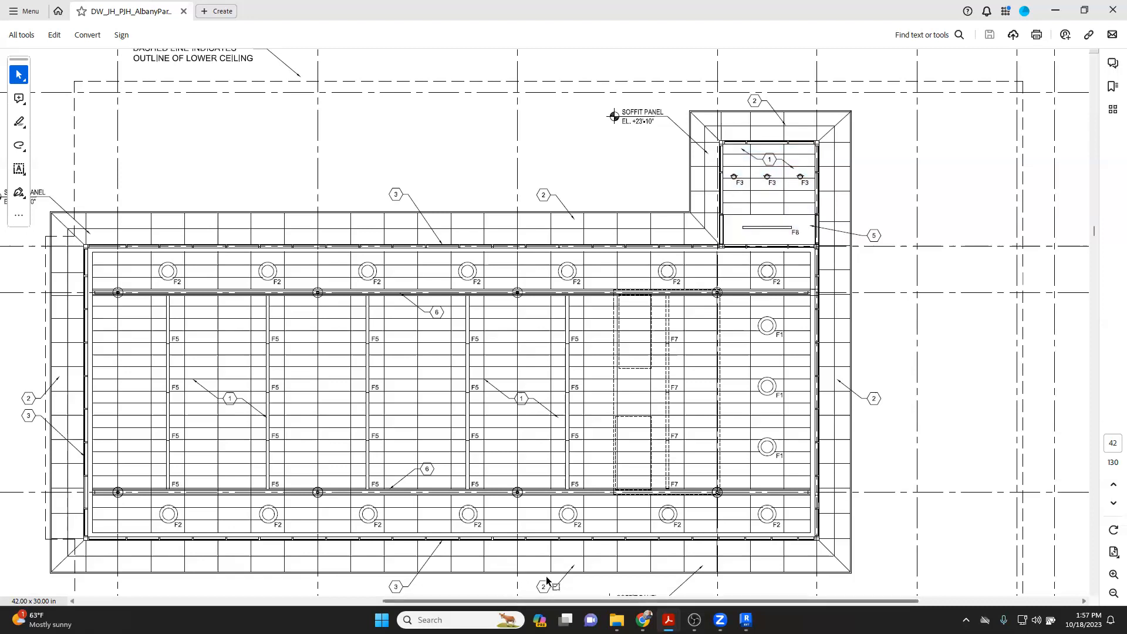
Step: Switch to the Albany Park Library 2019 photo album in Chrome and examine the interior photo with the exit sign and high ceiling
{"action": "mouse_move", "coordinate": [650, 608]}
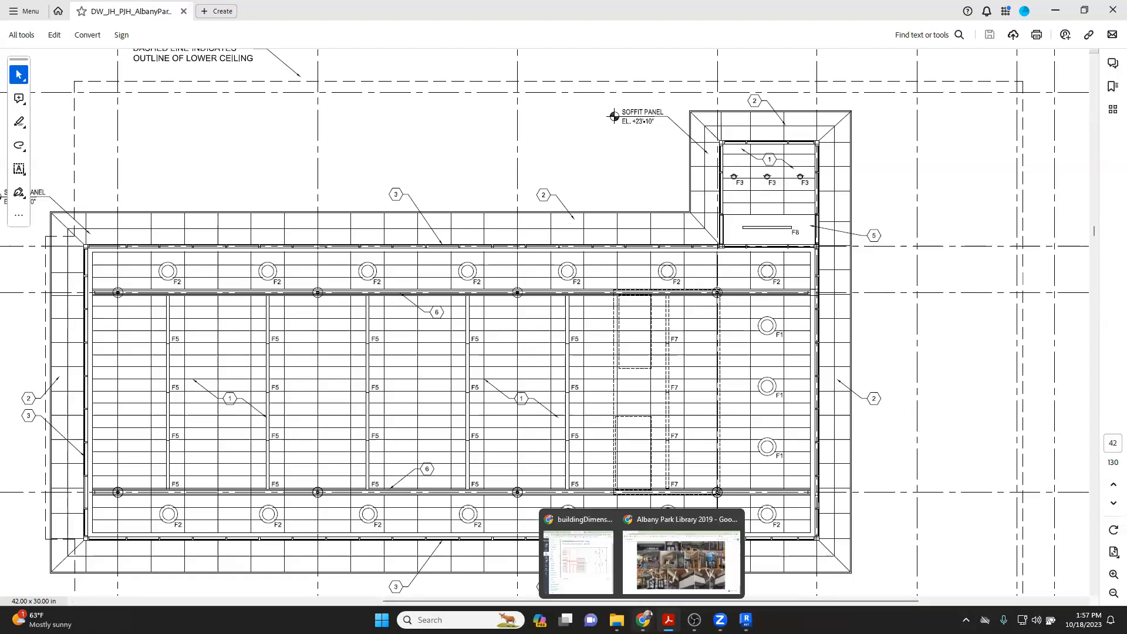
{"action": "left_click", "coordinate": [669, 581]}
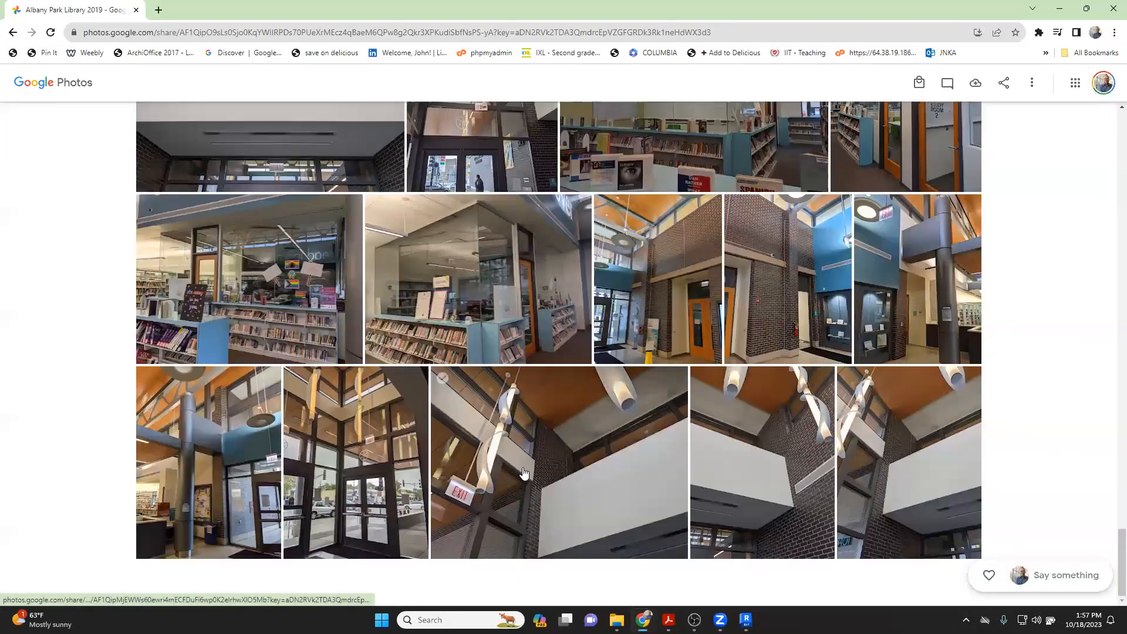
{"action": "left_click", "coordinate": [478, 438]}
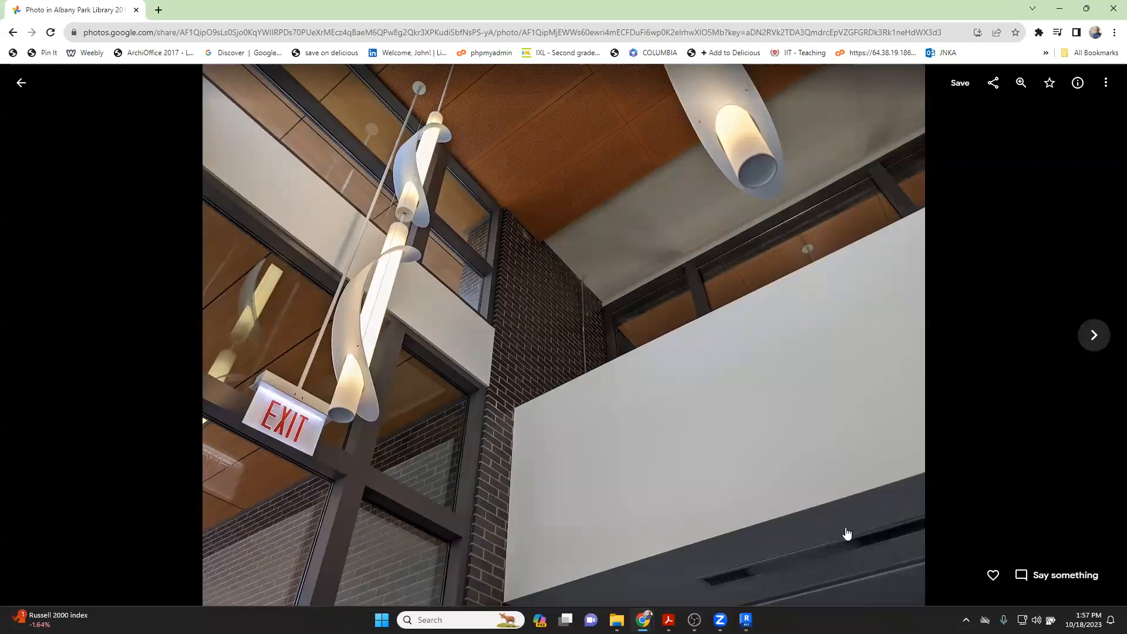
{"action": "mouse_move", "coordinate": [643, 619]}
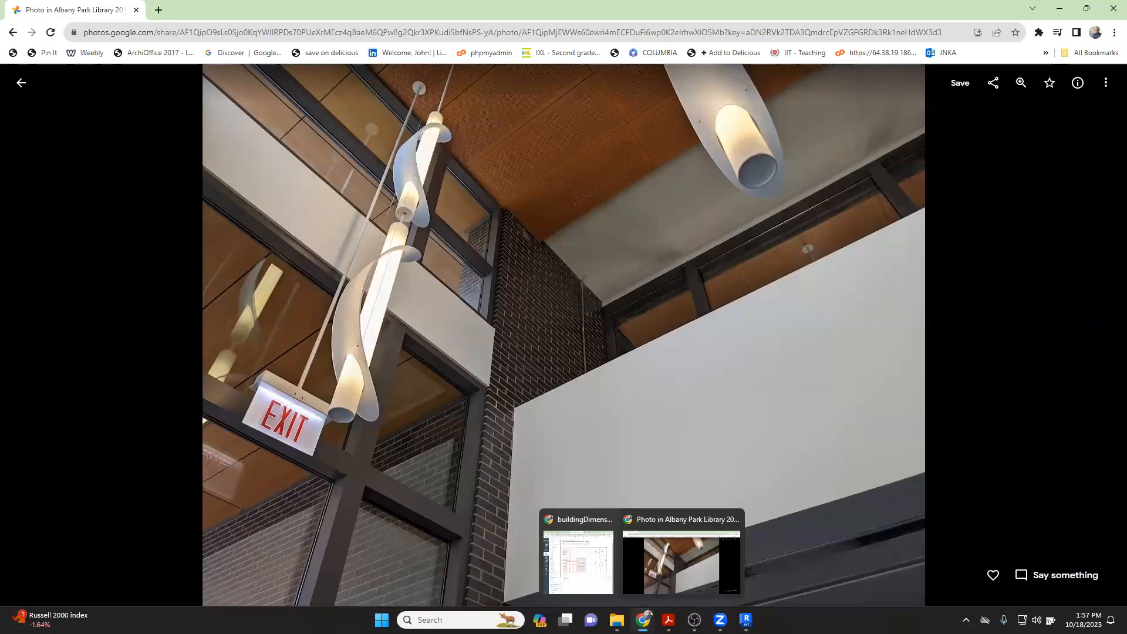
Step: Return to Revit and open the East elevation from the T/LOWER ROOF ceiling plan to examine the roof and floor levels
{"action": "left_click", "coordinate": [745, 619]}
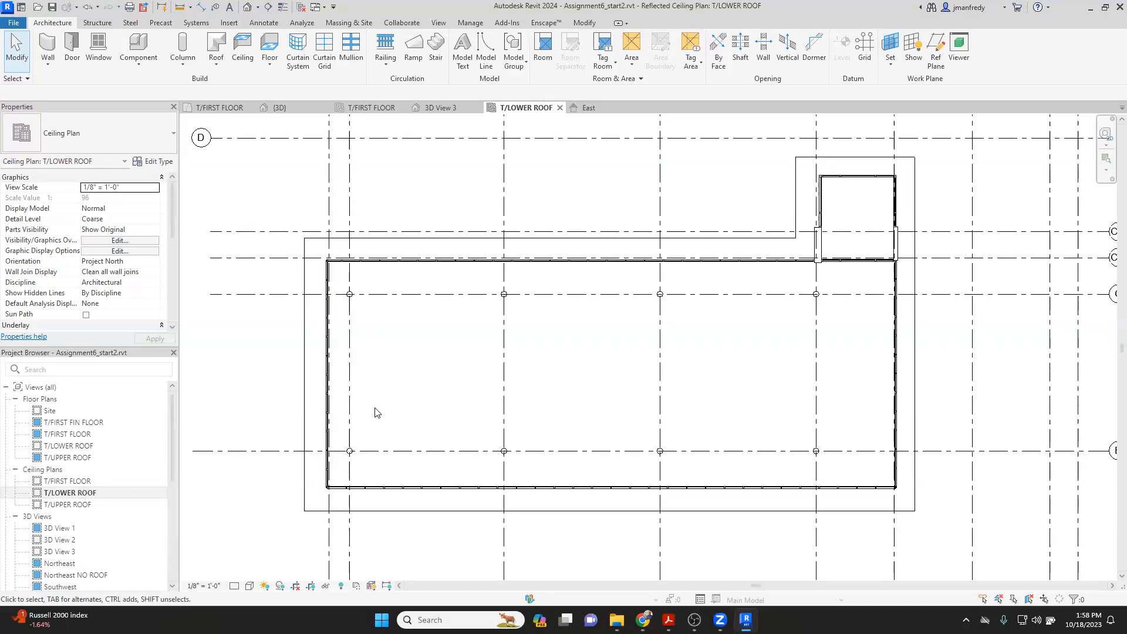
{"action": "scroll", "coordinate": [342, 417], "scroll_direction": "down", "scroll_amount": 1}
{"action": "scroll", "coordinate": [510, 419], "scroll_direction": "down", "scroll_amount": 1}
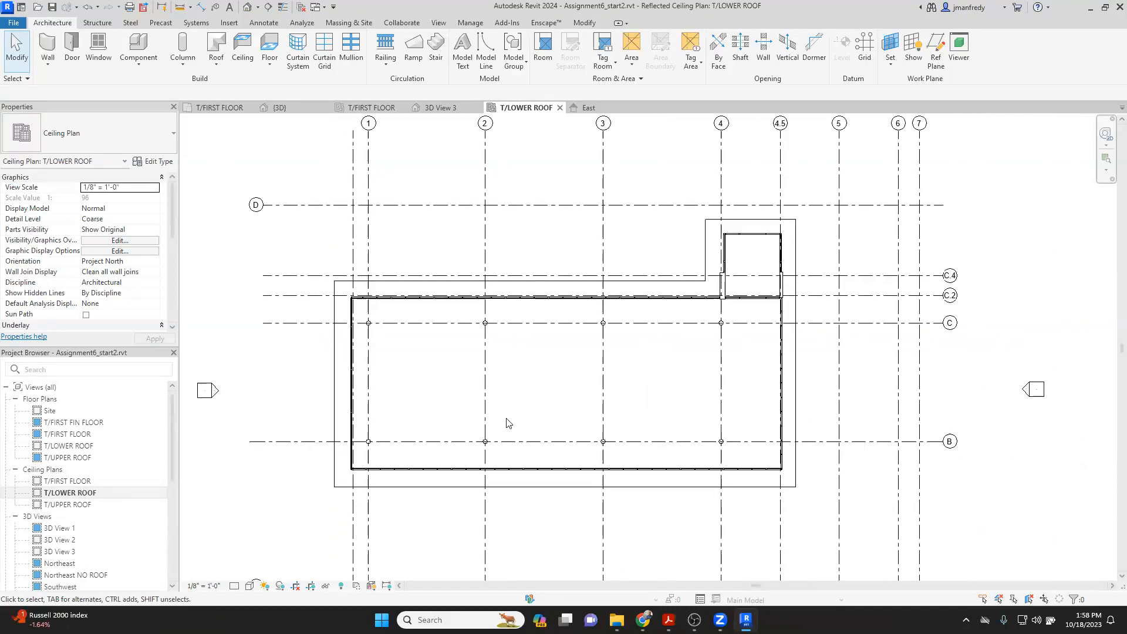
{"action": "double_click", "coordinate": [1022, 390]}
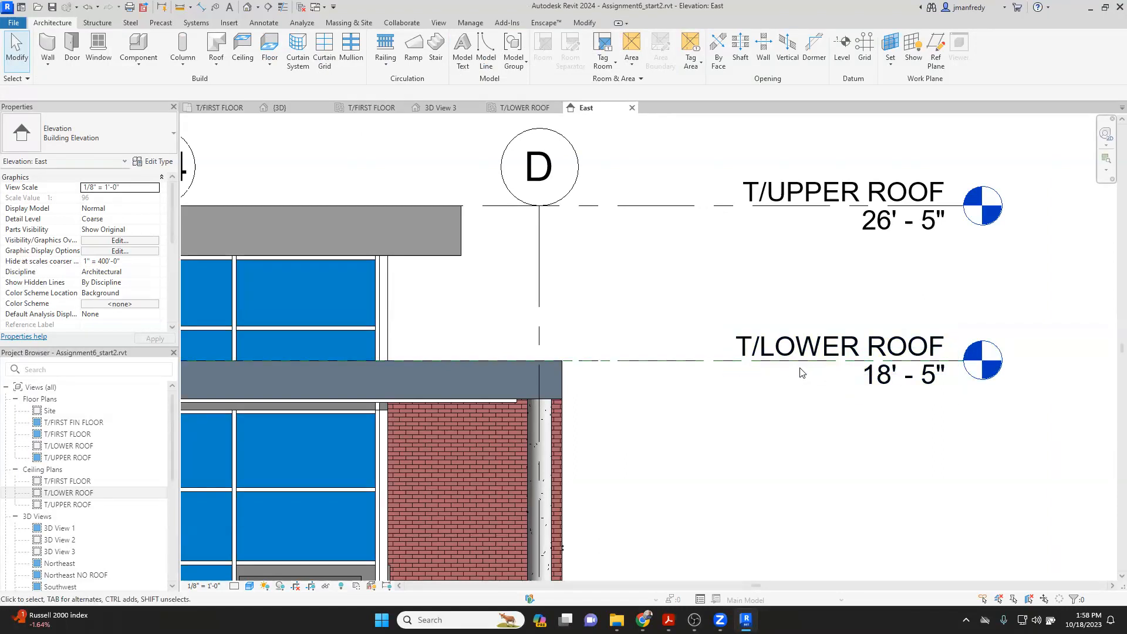
{"action": "scroll", "coordinate": [801, 370], "scroll_direction": "down", "scroll_amount": 1}
{"action": "middle_click_drag", "start_coordinate": [800, 385], "coordinate": [806, 341]}
{"action": "scroll", "coordinate": [806, 341], "scroll_direction": "down", "scroll_amount": 2}
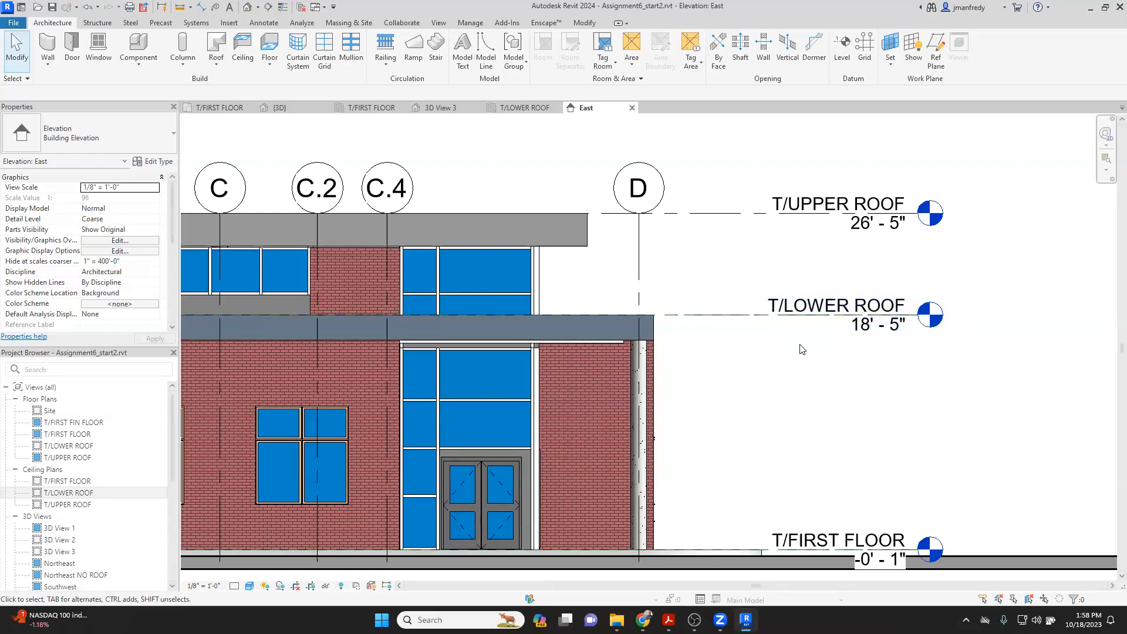
Step: Compare the T/FIRST FLOOR and T/LOWER ROOF ceiling plans with their levels in the East elevation
{"action": "left_click", "coordinate": [68, 482]}
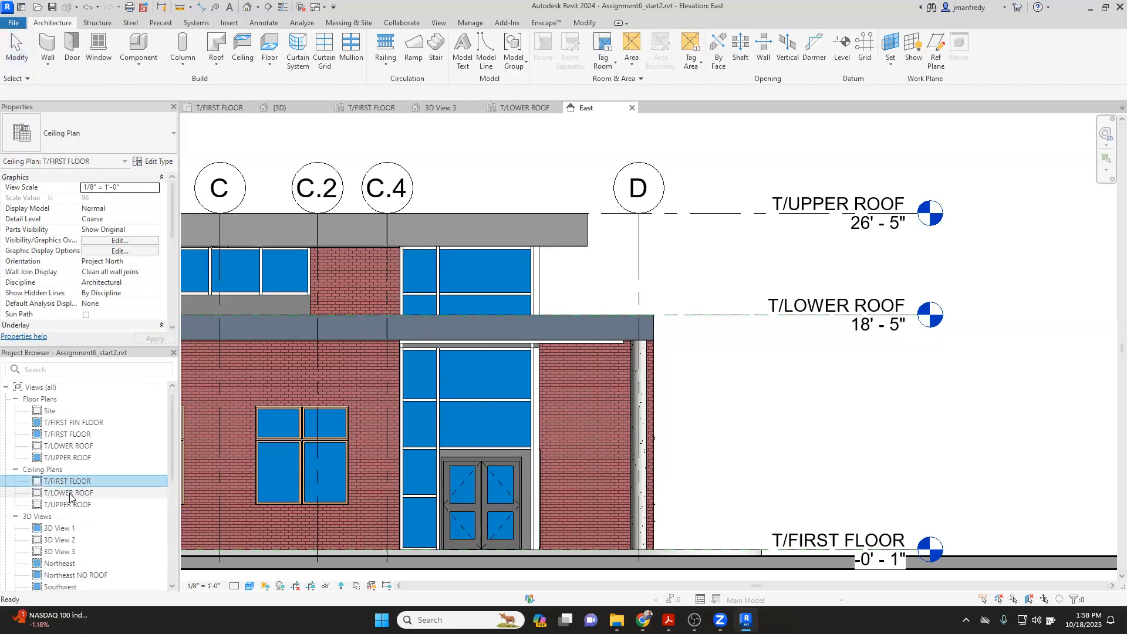
{"action": "left_click", "coordinate": [71, 494]}
{"action": "left_click", "coordinate": [77, 482]}
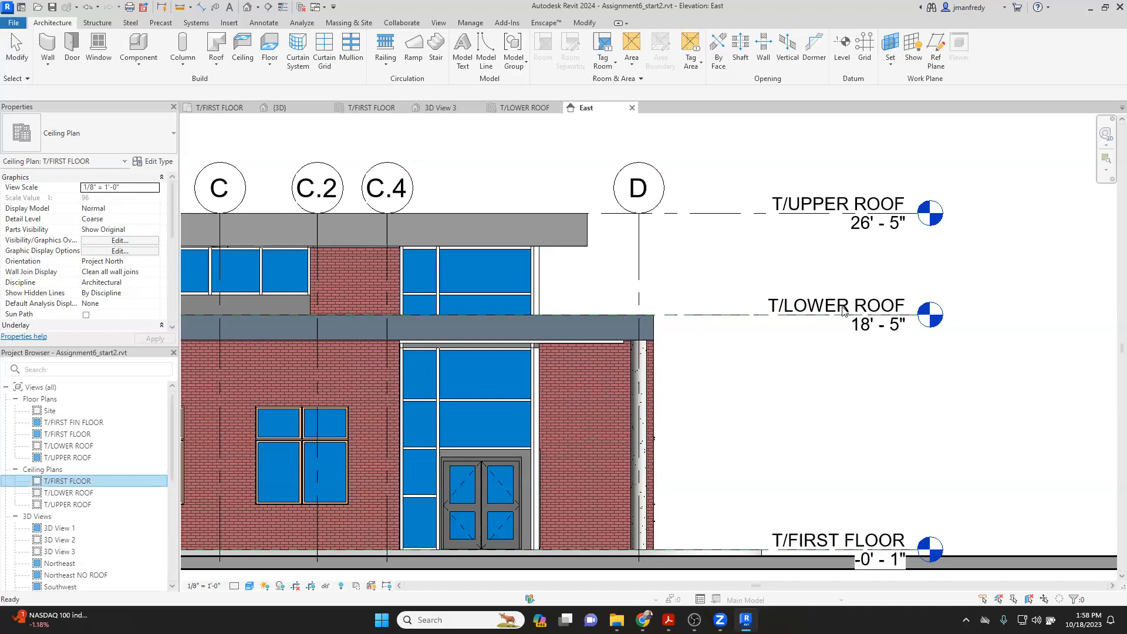
{"action": "left_click", "coordinate": [773, 378]}
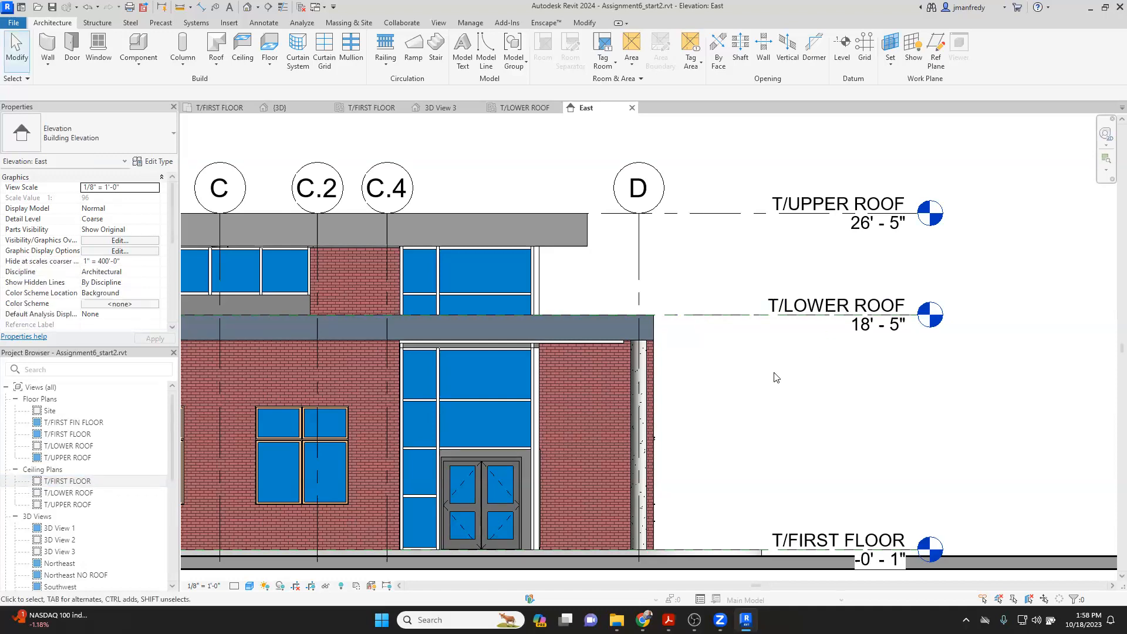
{"action": "left_click", "coordinate": [85, 482]}
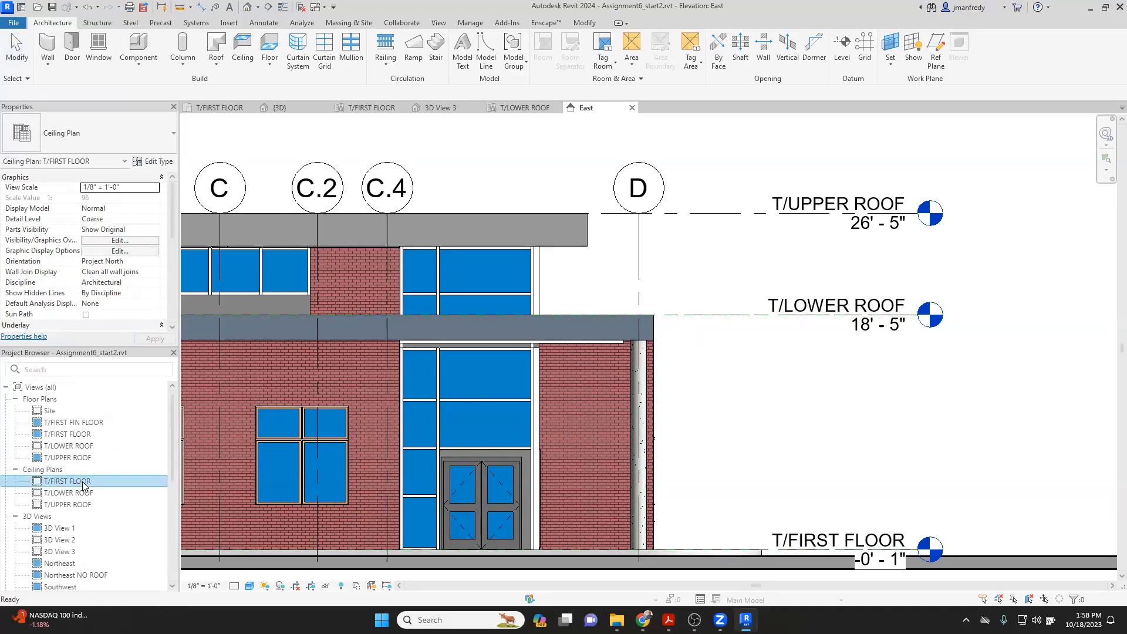
{"action": "left_click", "coordinate": [722, 403]}
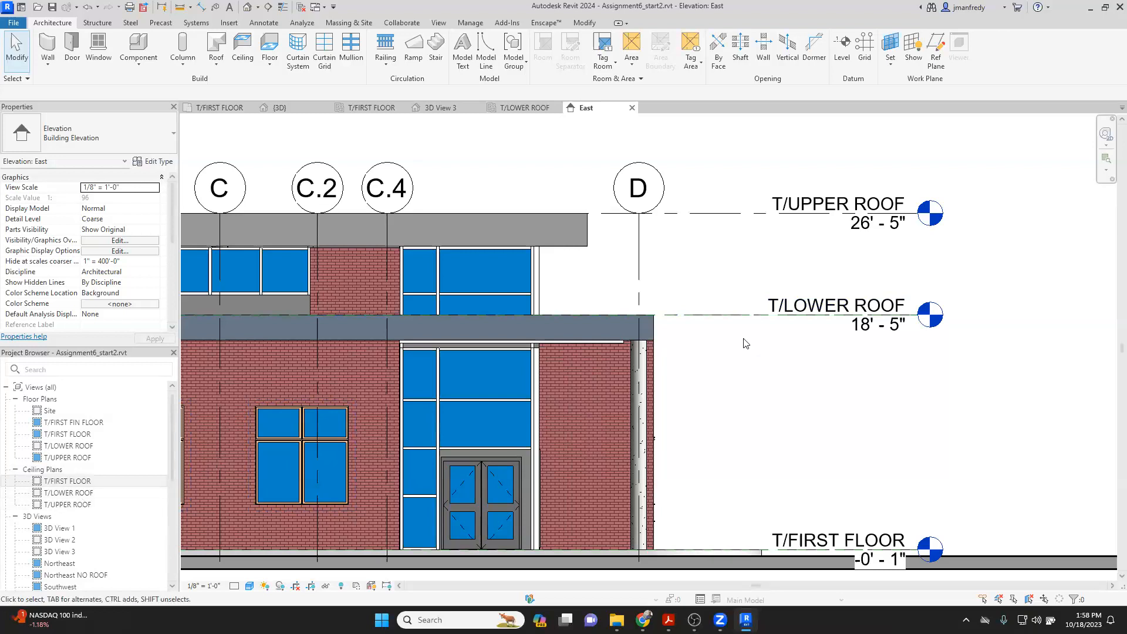
{"action": "left_click", "coordinate": [73, 496]}
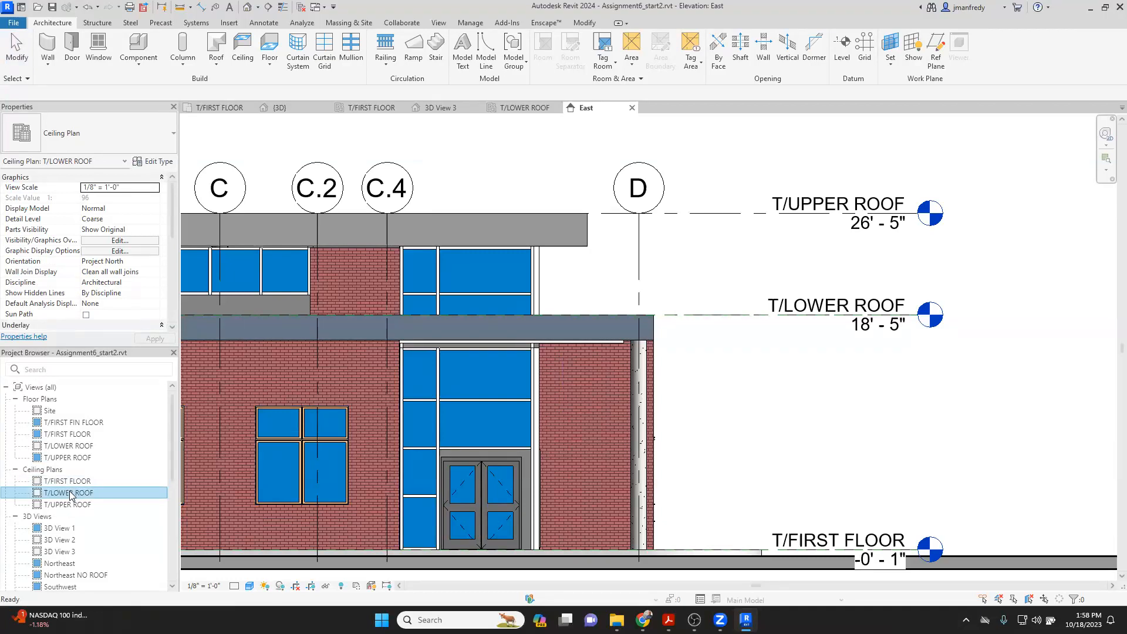
{"action": "left_click", "coordinate": [79, 483]}
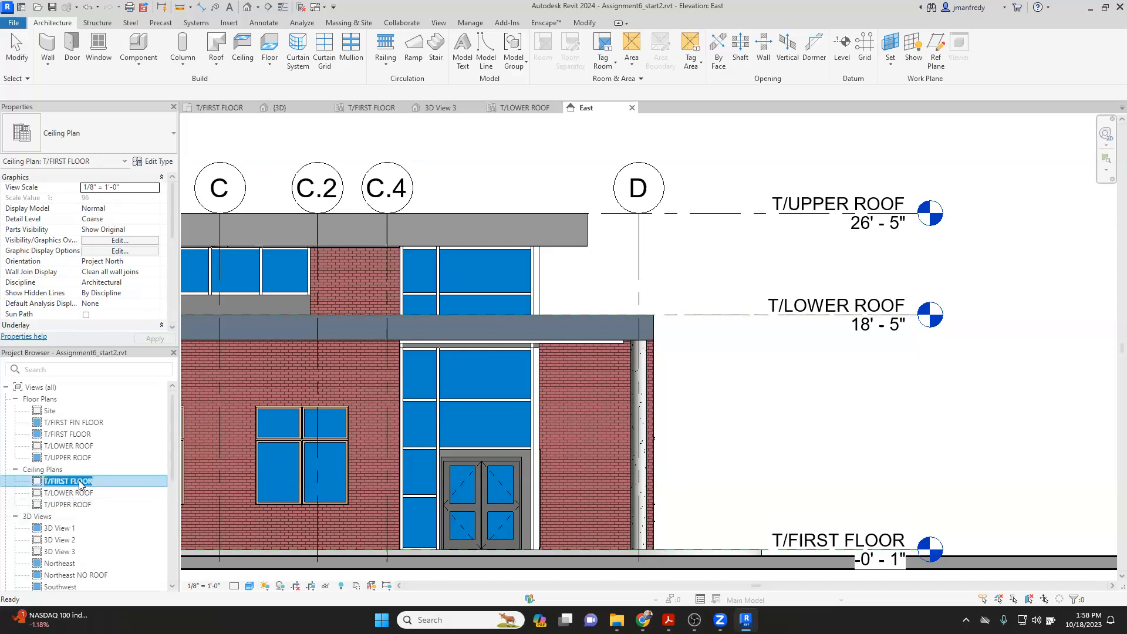
Step: Delete the T/FIRST FLOOR ceiling plan from the project
{"action": "right_click", "coordinate": [80, 482]}
{"action": "left_click", "coordinate": [65, 493]}
{"action": "right_click", "coordinate": [77, 481]}
{"action": "left_click", "coordinate": [103, 483]}
{"action": "right_click", "coordinate": [91, 482]}
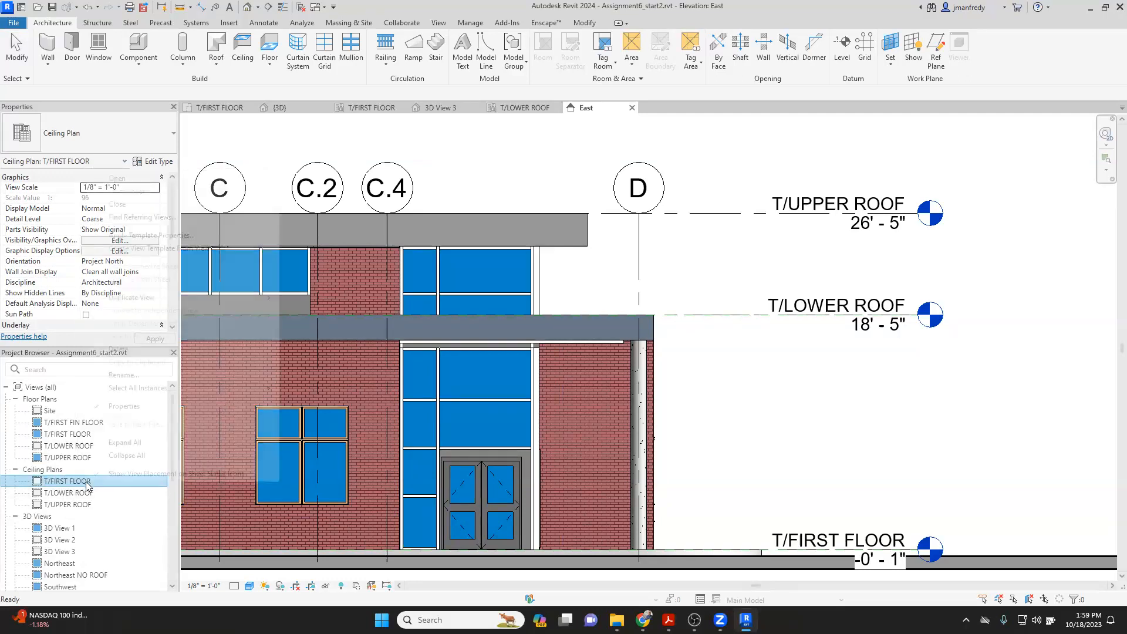
{"action": "left_click", "coordinate": [155, 350]}
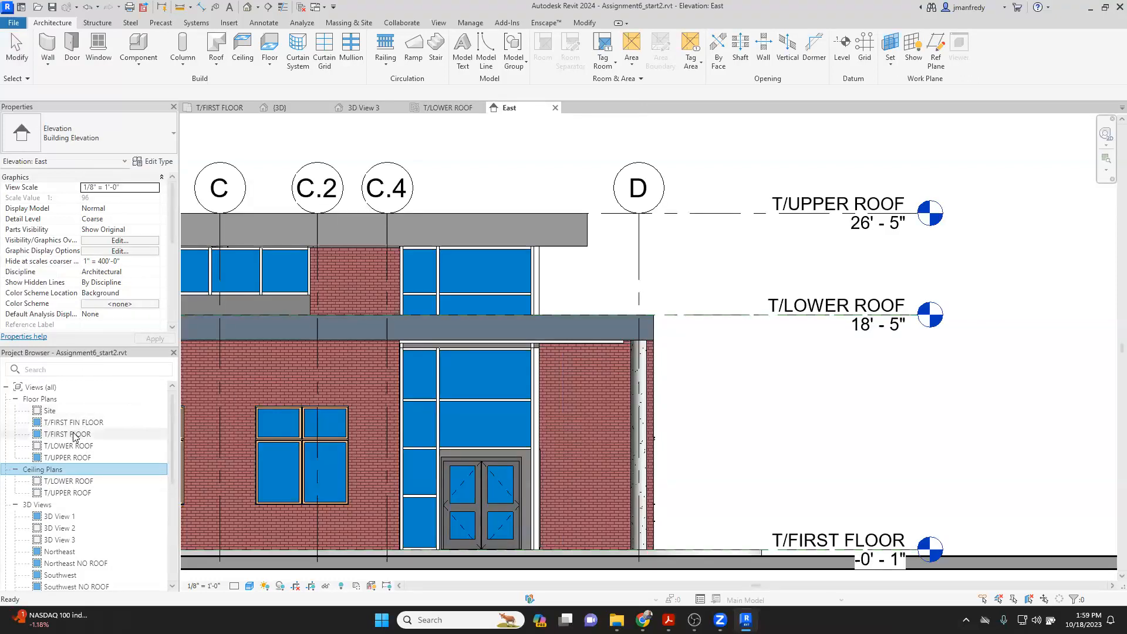
{"action": "left_click", "coordinate": [440, 23]}
{"action": "left_click", "coordinate": [492, 50]}
{"action": "left_click", "coordinate": [505, 86]}
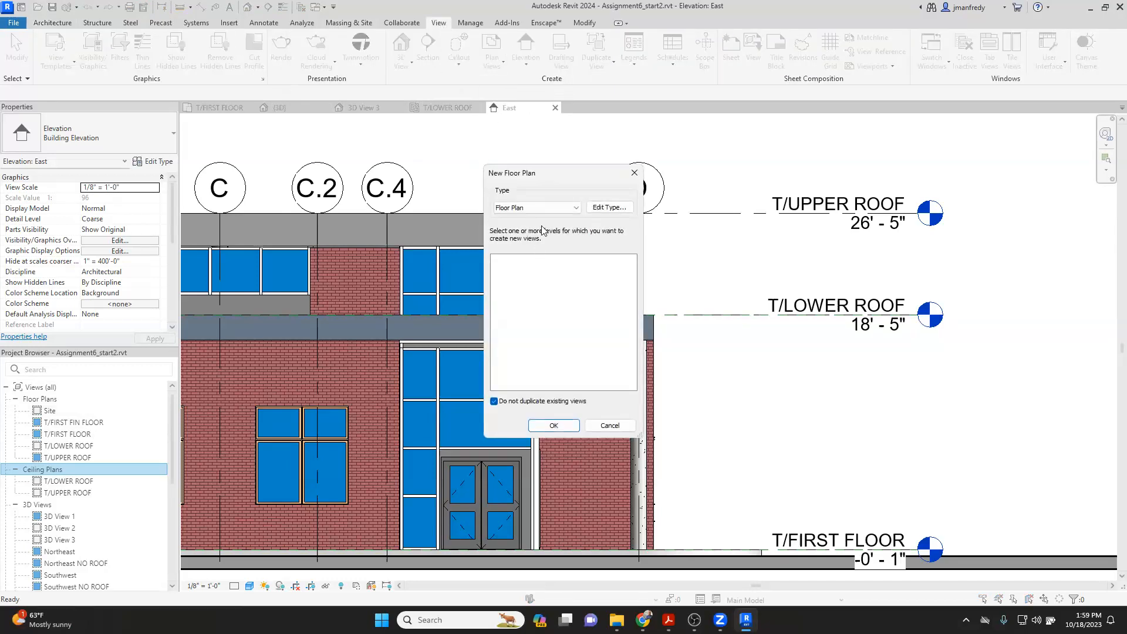
{"action": "left_click", "coordinate": [545, 209]}
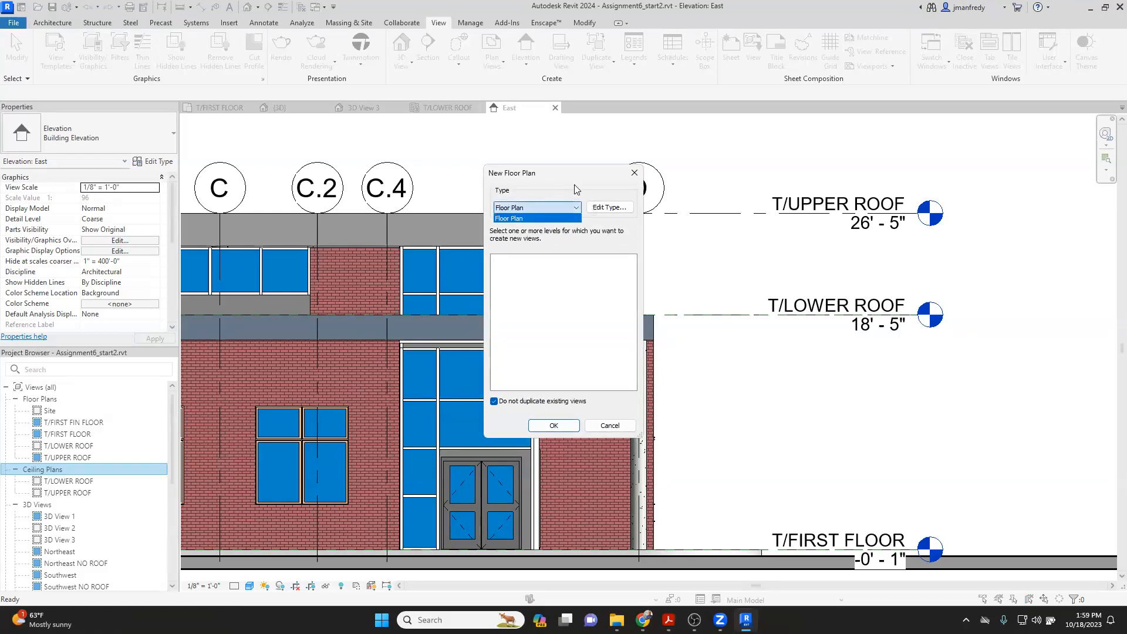
{"action": "left_click", "coordinate": [634, 173]}
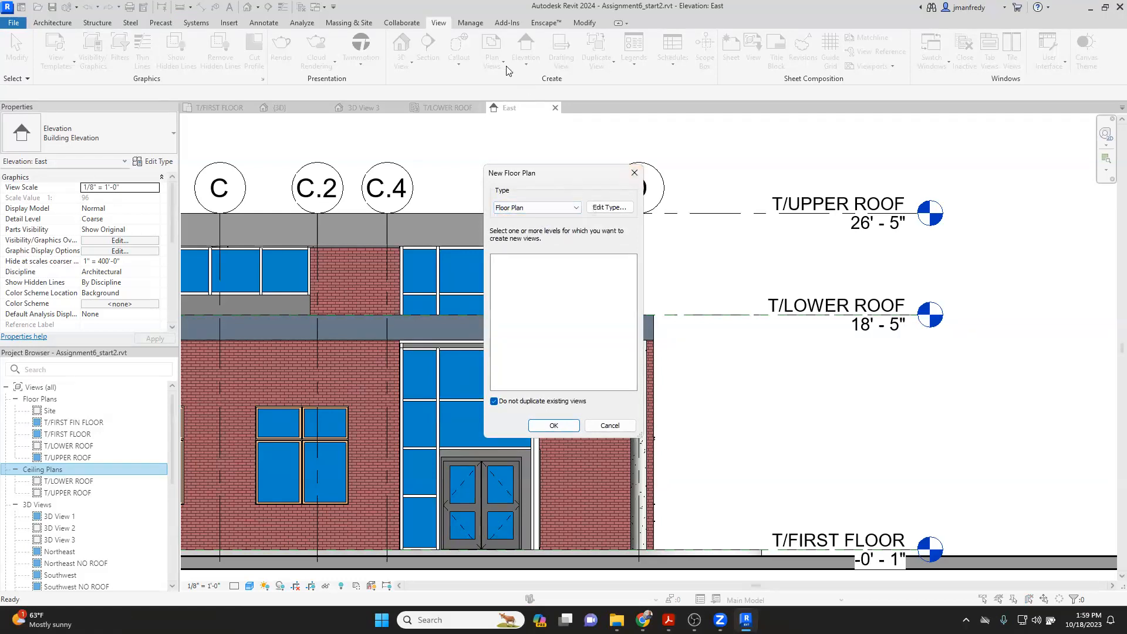
{"action": "left_click", "coordinate": [634, 173]}
Step: Create a new reflected ceiling plan for the T/FIRST FLOOR level
{"action": "left_click", "coordinate": [492, 59]}
{"action": "left_click", "coordinate": [509, 127]}
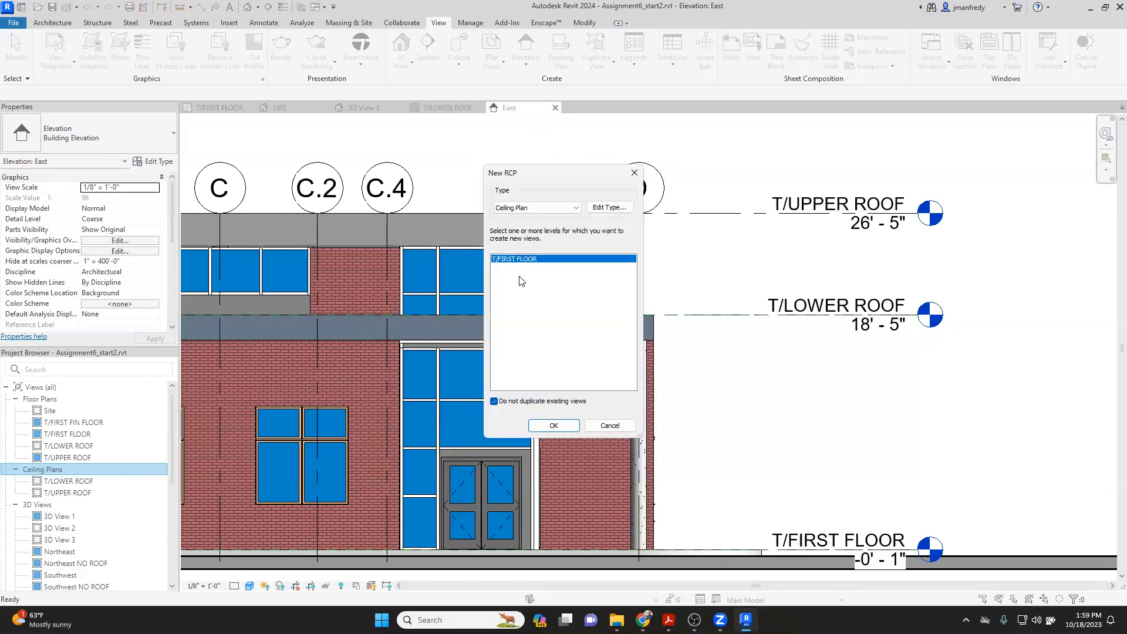
{"action": "left_click", "coordinate": [552, 426]}
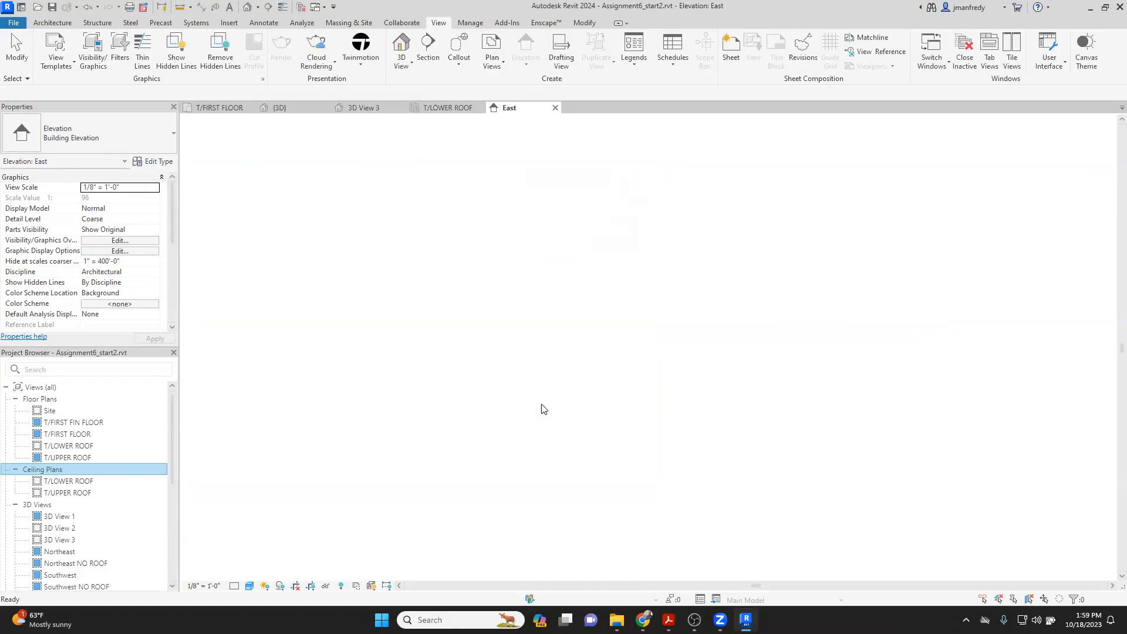
{"action": "left_click", "coordinate": [57, 472]}
{"action": "double_click", "coordinate": [57, 470]}
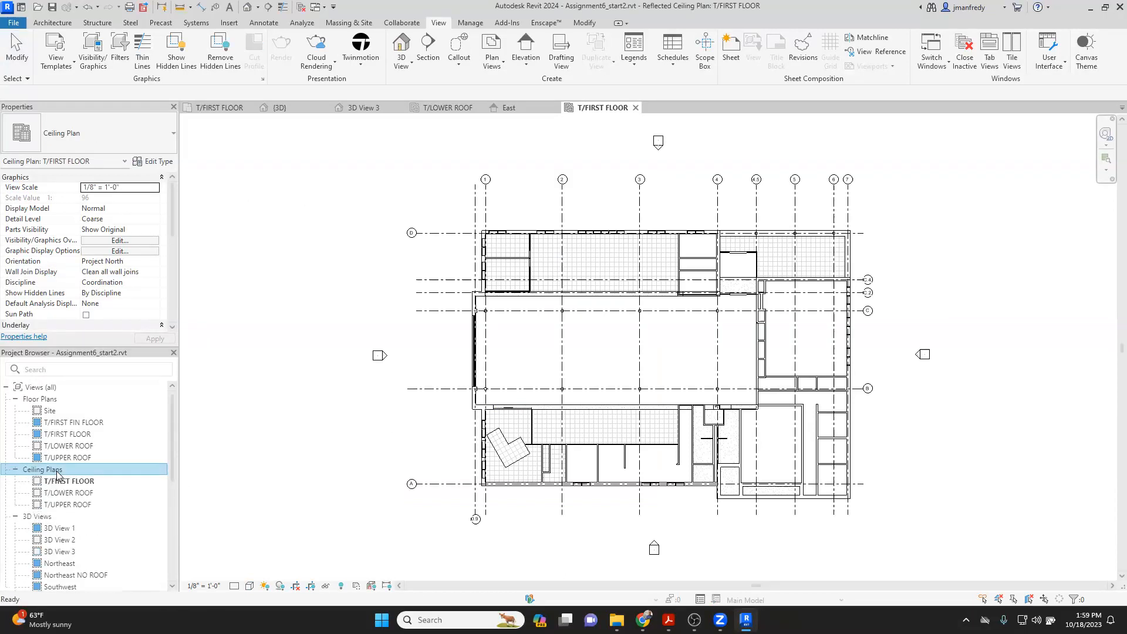
Step: Delete the T/FIRST FLOOR, T/LOWER ROOF and T/UPPER ROOF ceiling plans together
{"action": "left_click", "coordinate": [74, 482]}
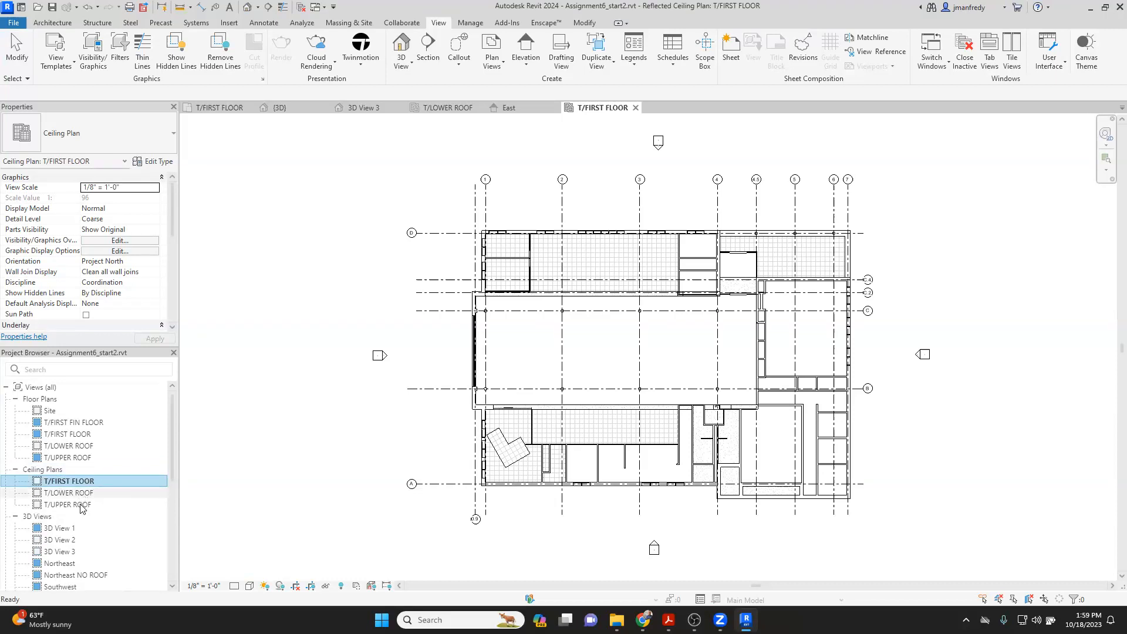
{"action": "left_click", "coordinate": [83, 505], "text": "shift"}
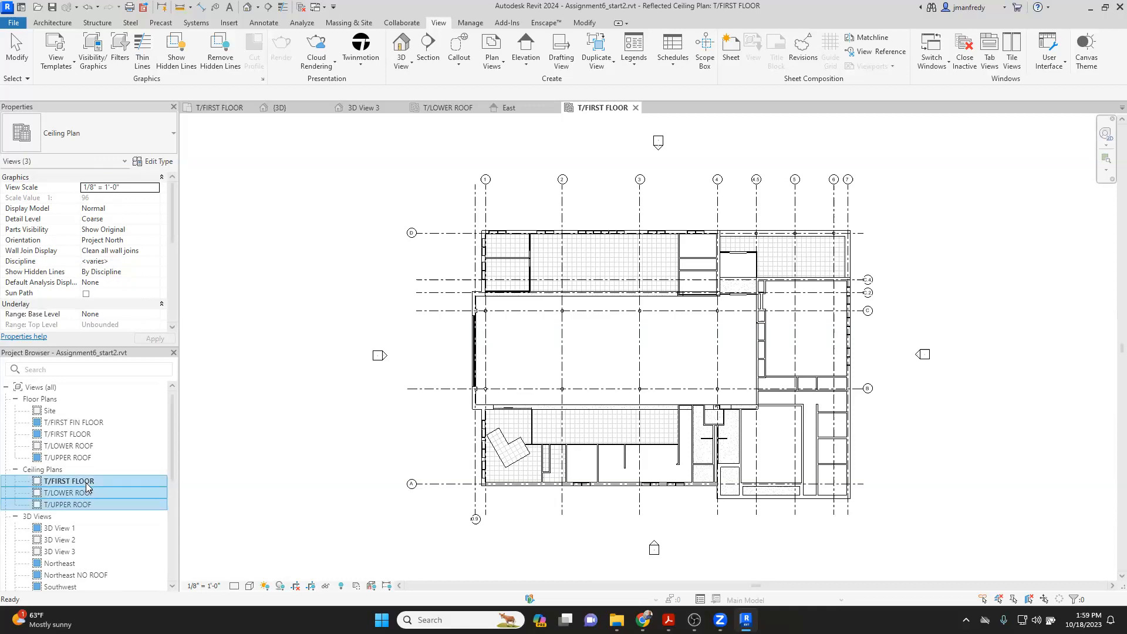
{"action": "right_click", "coordinate": [87, 487]}
{"action": "left_click", "coordinate": [134, 456]}
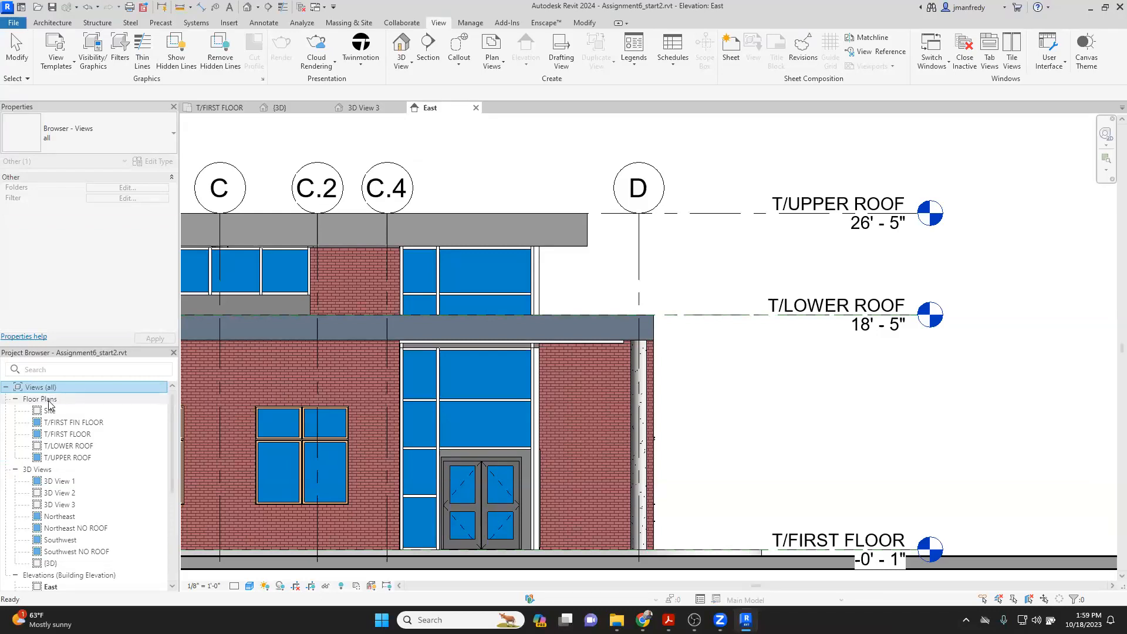
Step: Collapse the 3D Views, Floor Plans and Elevations groups in the project's list of views
{"action": "left_click", "coordinate": [16, 469]}
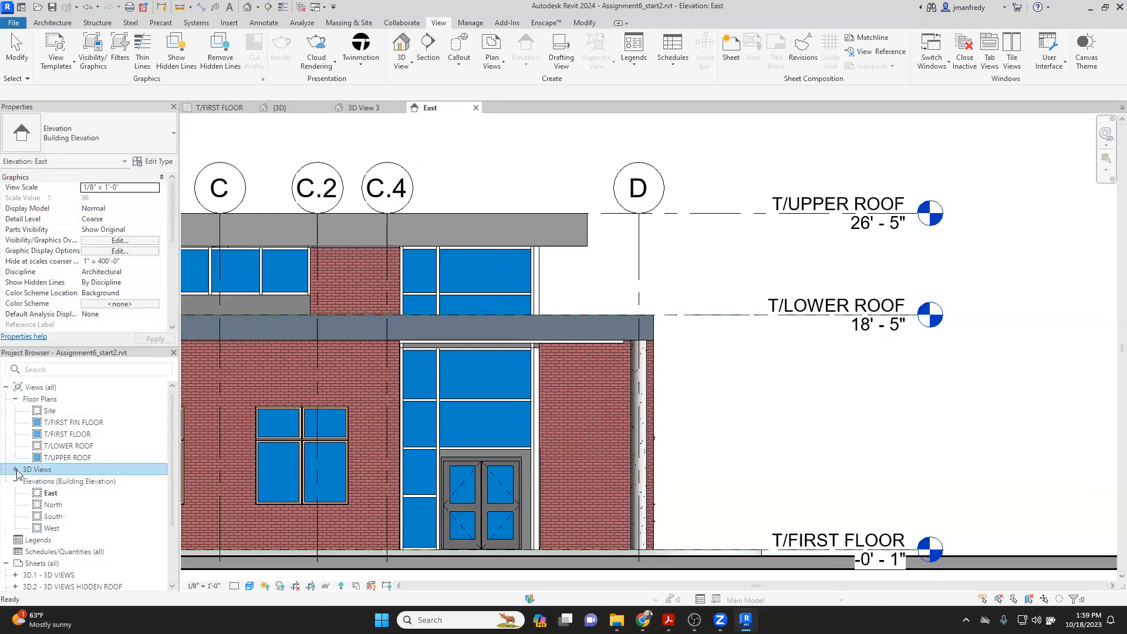
{"action": "left_click", "coordinate": [16, 399]}
{"action": "left_click", "coordinate": [15, 423]}
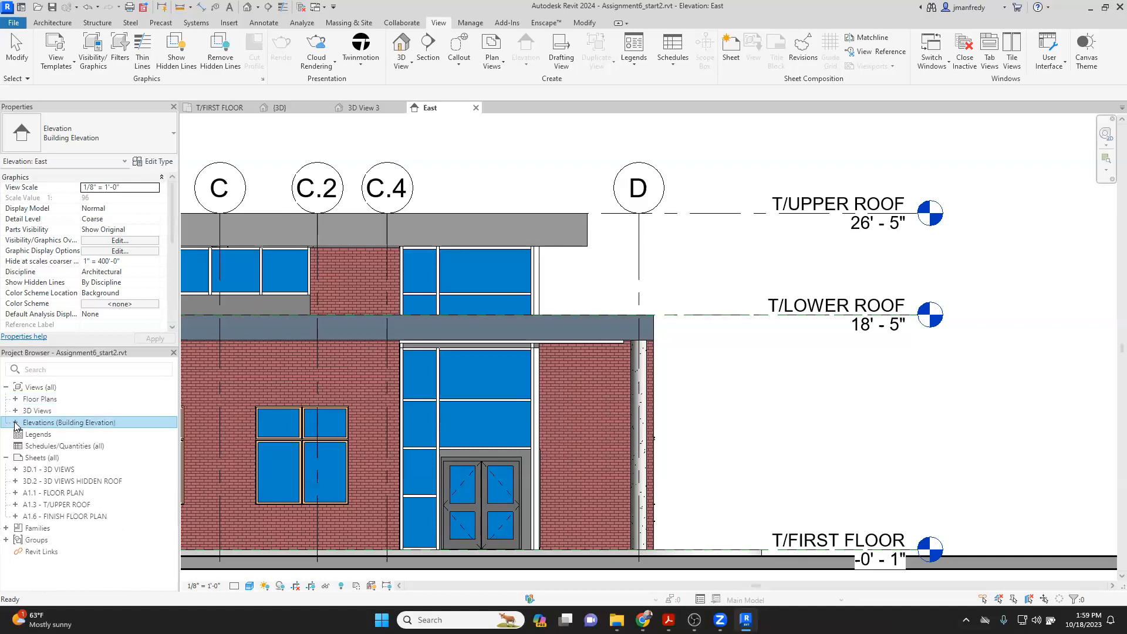
Step: Expand the Floor Plans group in the project's list of views
{"action": "left_click", "coordinate": [40, 387]}
{"action": "double_click", "coordinate": [40, 399]}
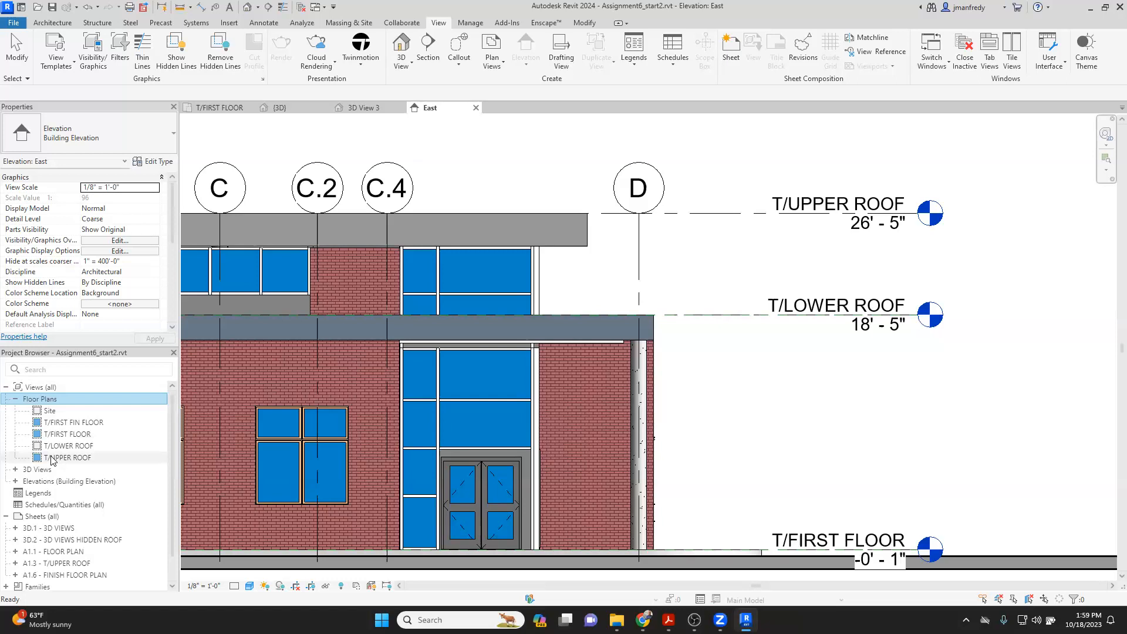
{"action": "left_click", "coordinate": [475, 178]}
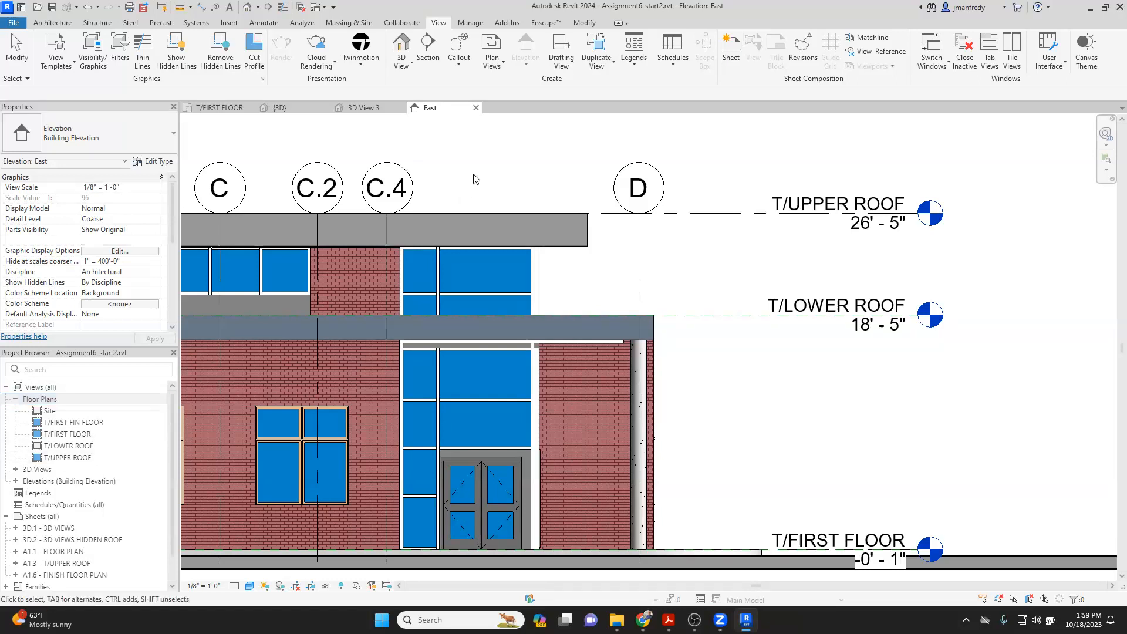
Step: Create a reflected ceiling plan for the T/FIRST FLOOR level and expand the Ceiling Plans group
{"action": "left_click", "coordinate": [500, 69]}
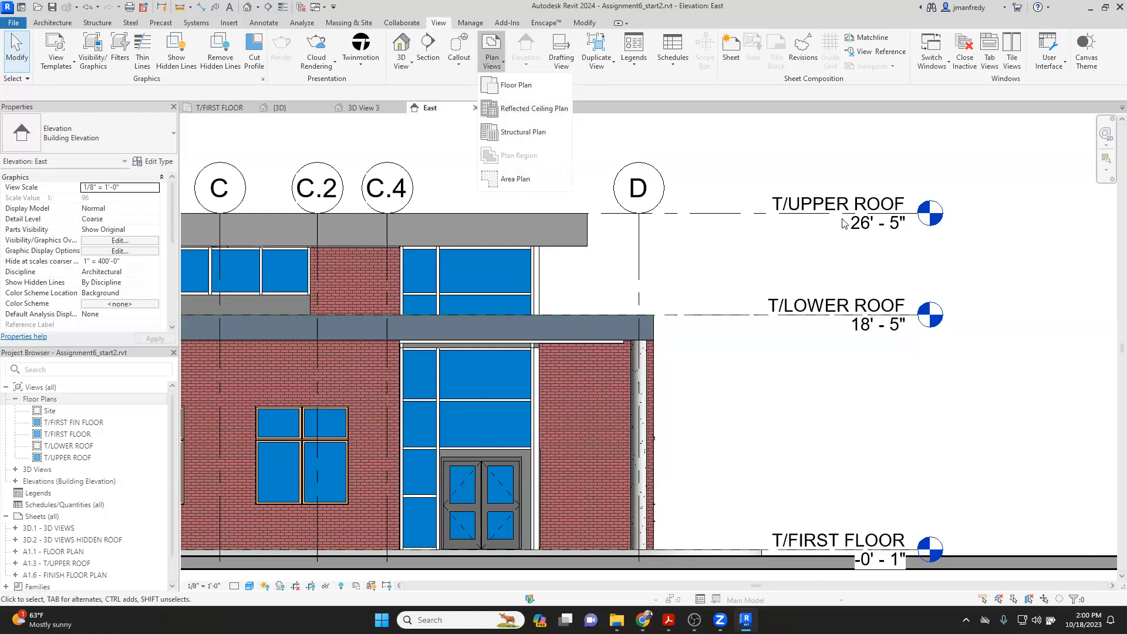
{"action": "left_click", "coordinate": [522, 114]}
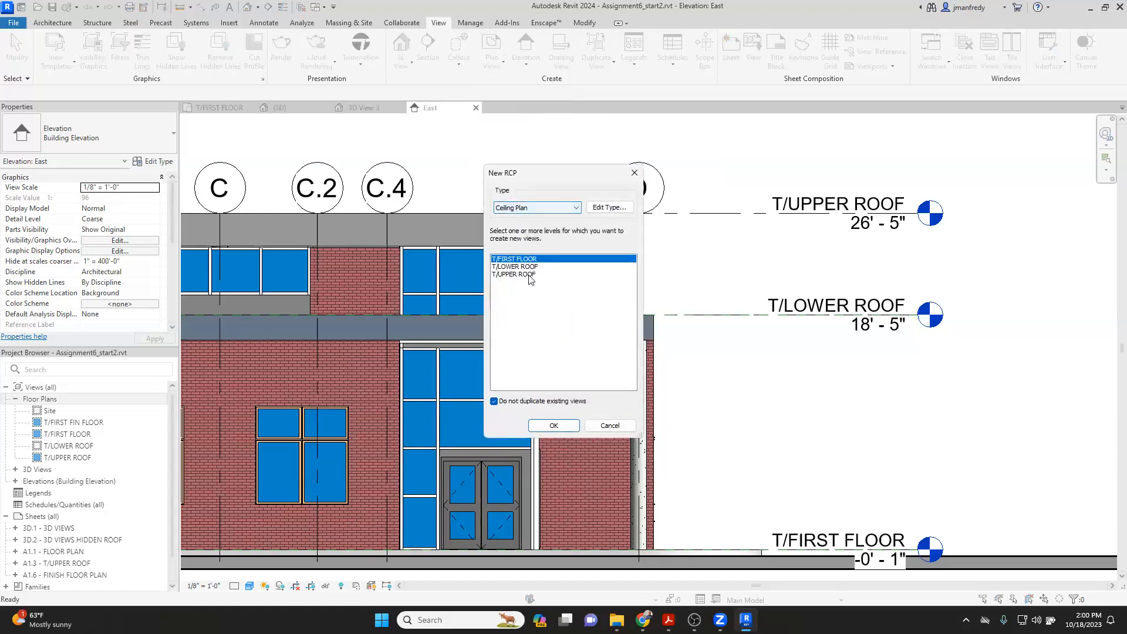
{"action": "left_click", "coordinate": [523, 267]}
{"action": "left_click", "coordinate": [520, 260]}
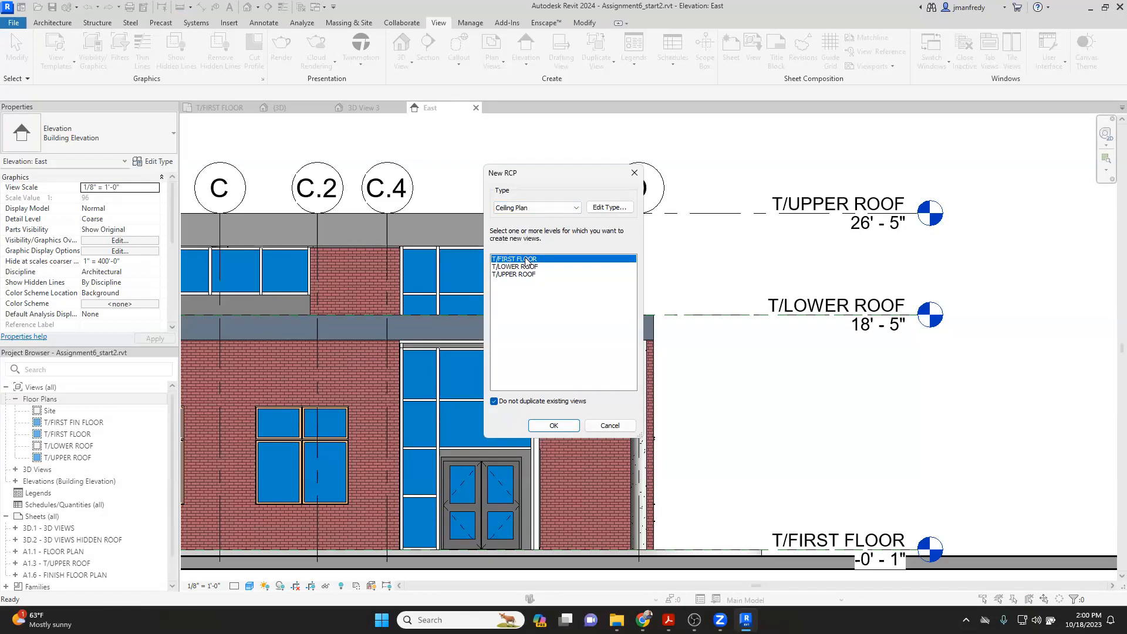
{"action": "left_click", "coordinate": [515, 268]}
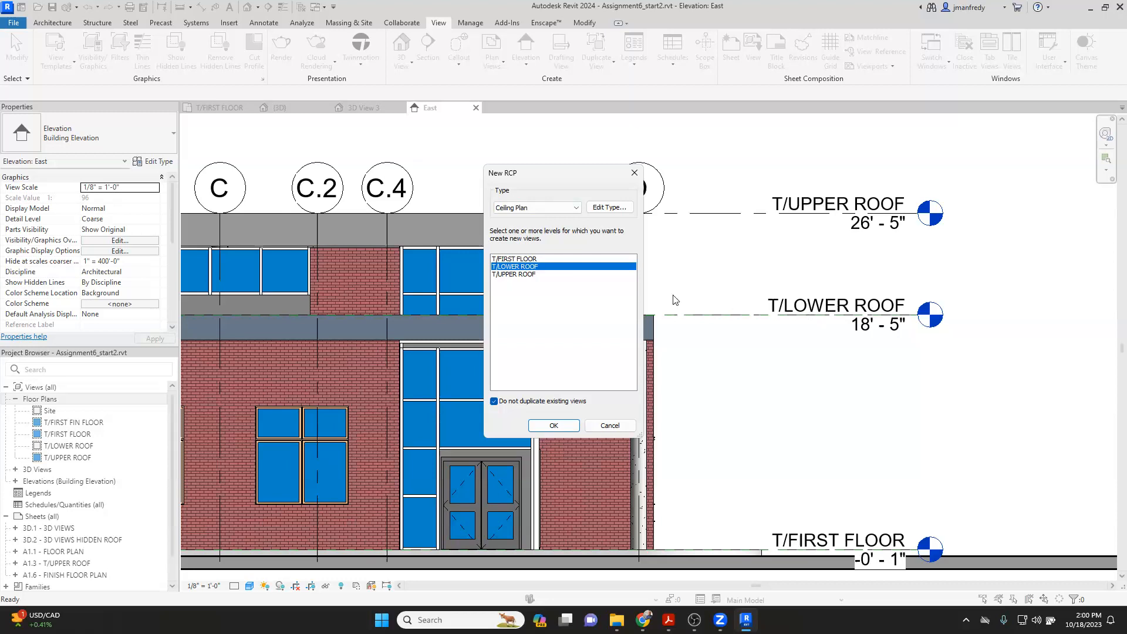
{"action": "left_click", "coordinate": [532, 275]}
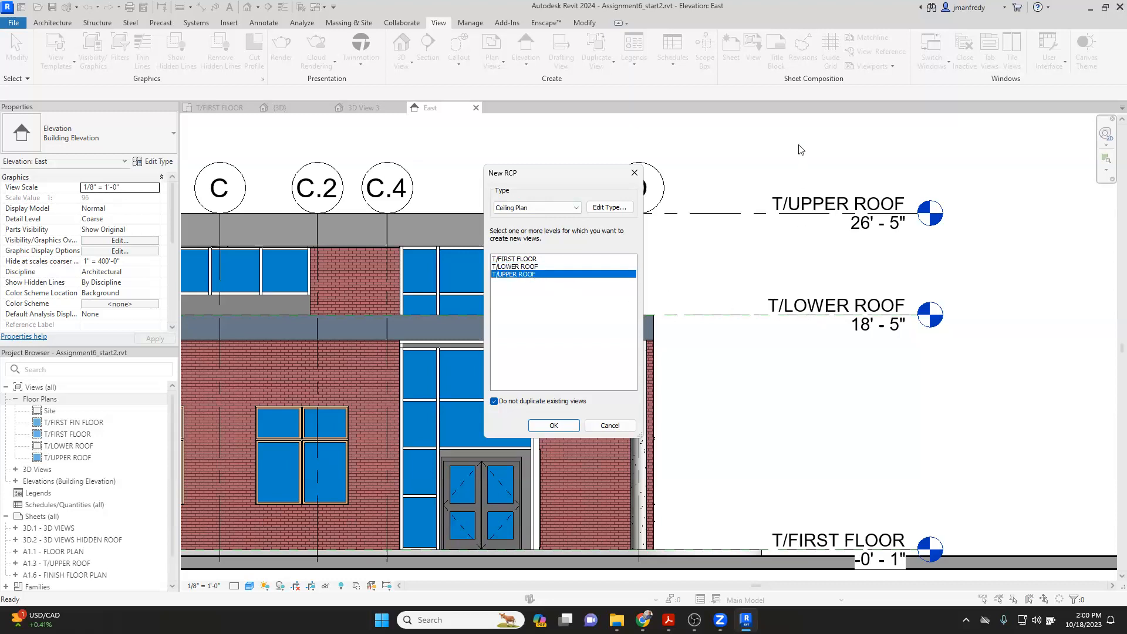
{"action": "left_click", "coordinate": [525, 259]}
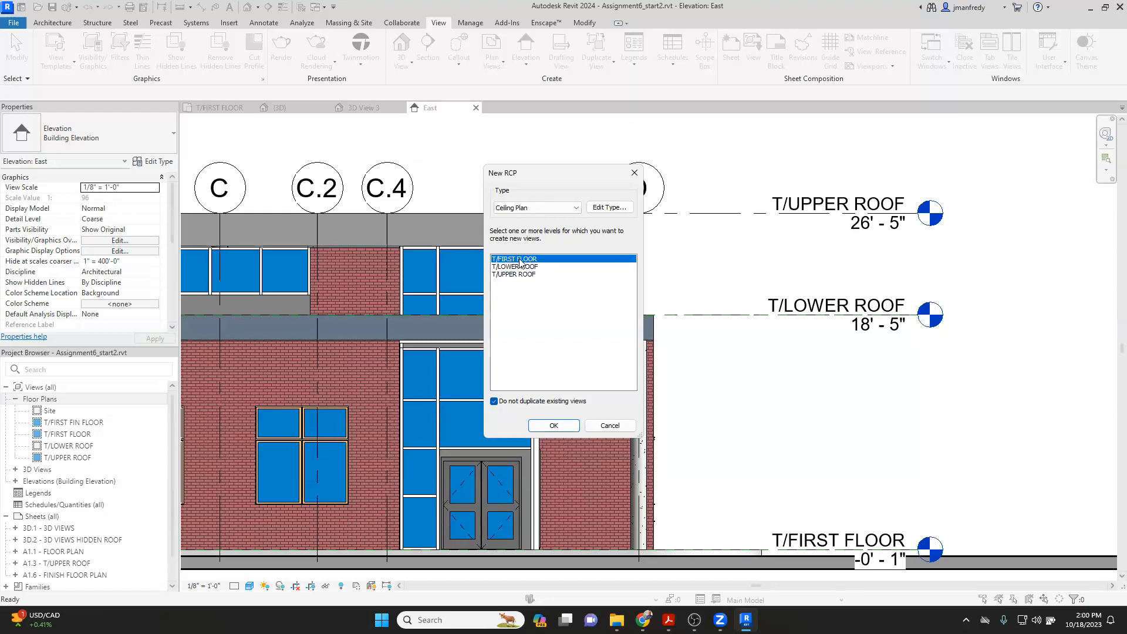
{"action": "left_click", "coordinate": [553, 426]}
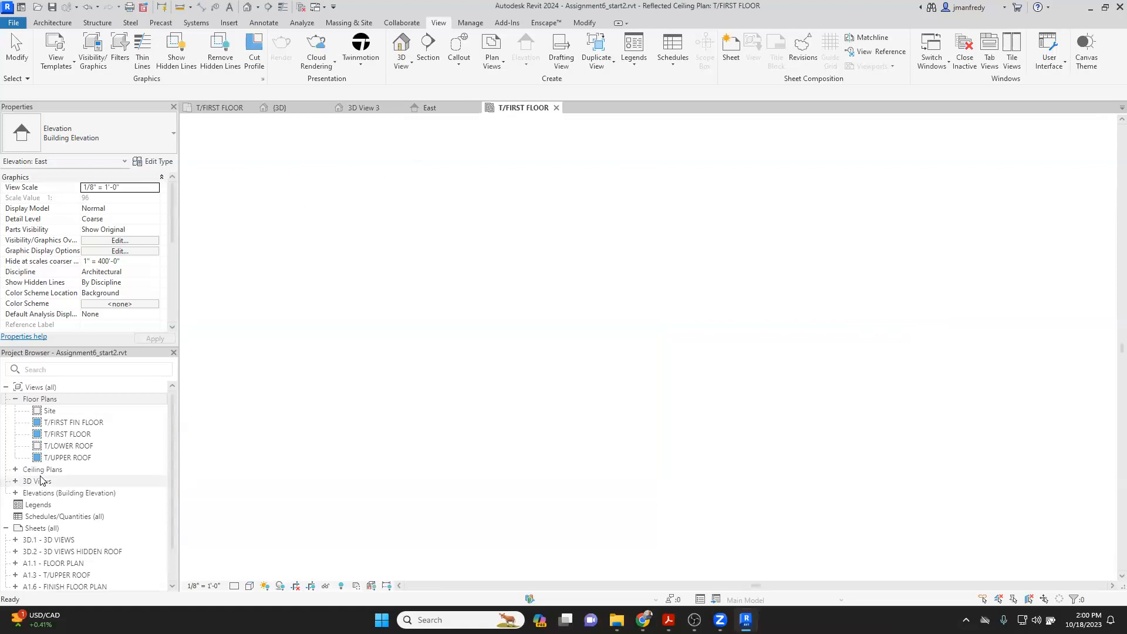
{"action": "left_click", "coordinate": [15, 469]}
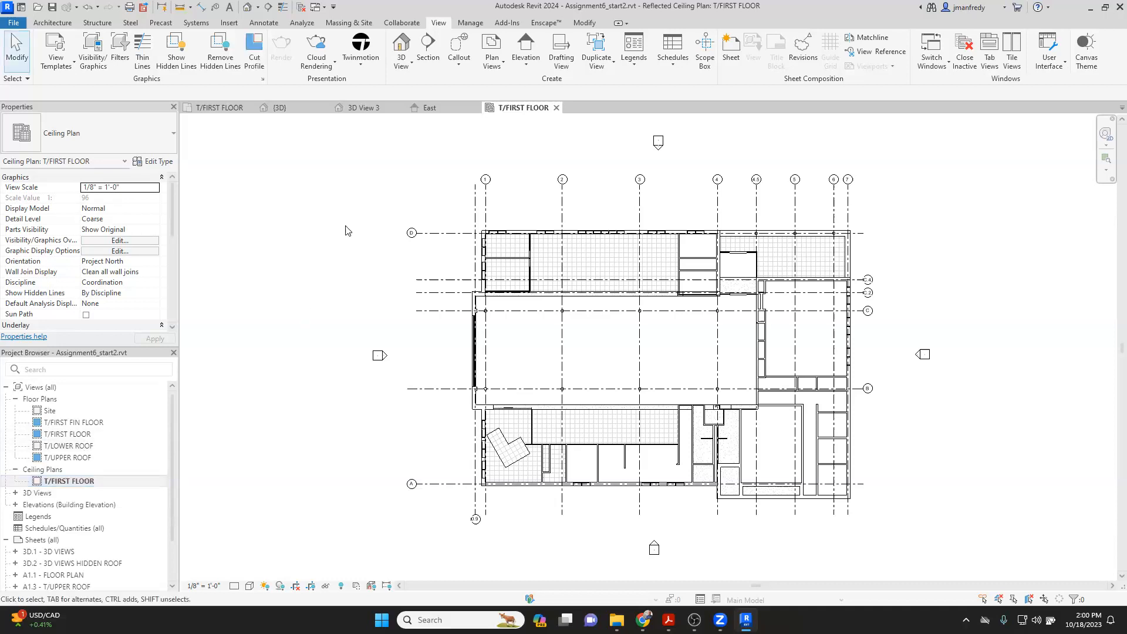
Step: Create a reflected ceiling plan for the T/LOWER ROOF level
{"action": "left_click", "coordinate": [498, 66]}
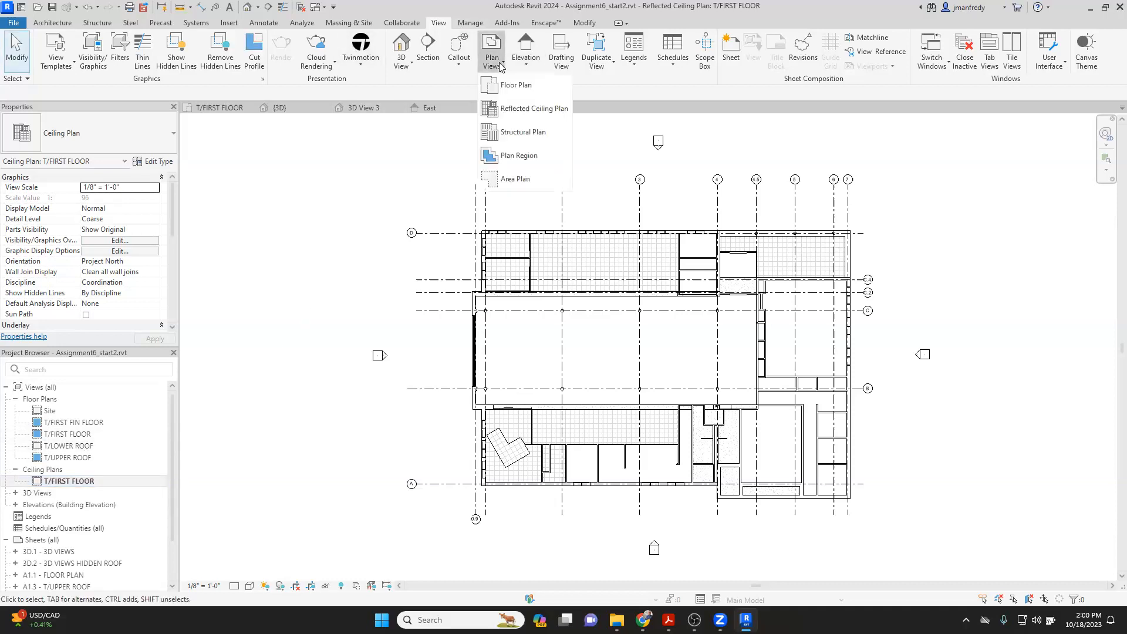
{"action": "left_click", "coordinate": [540, 113]}
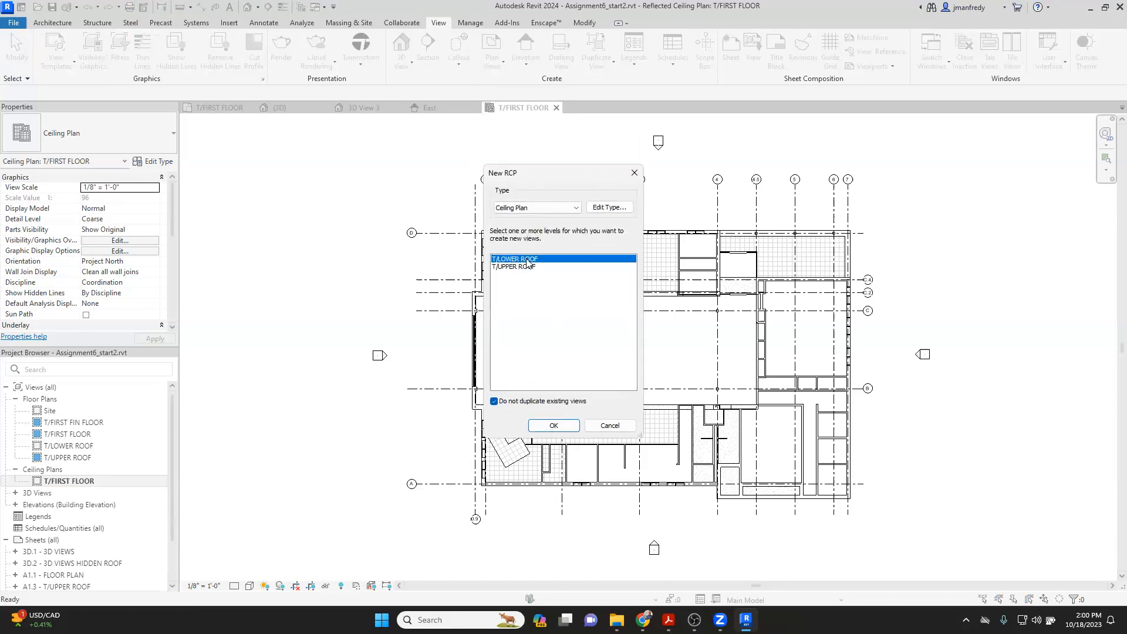
{"action": "left_click", "coordinate": [554, 425]}
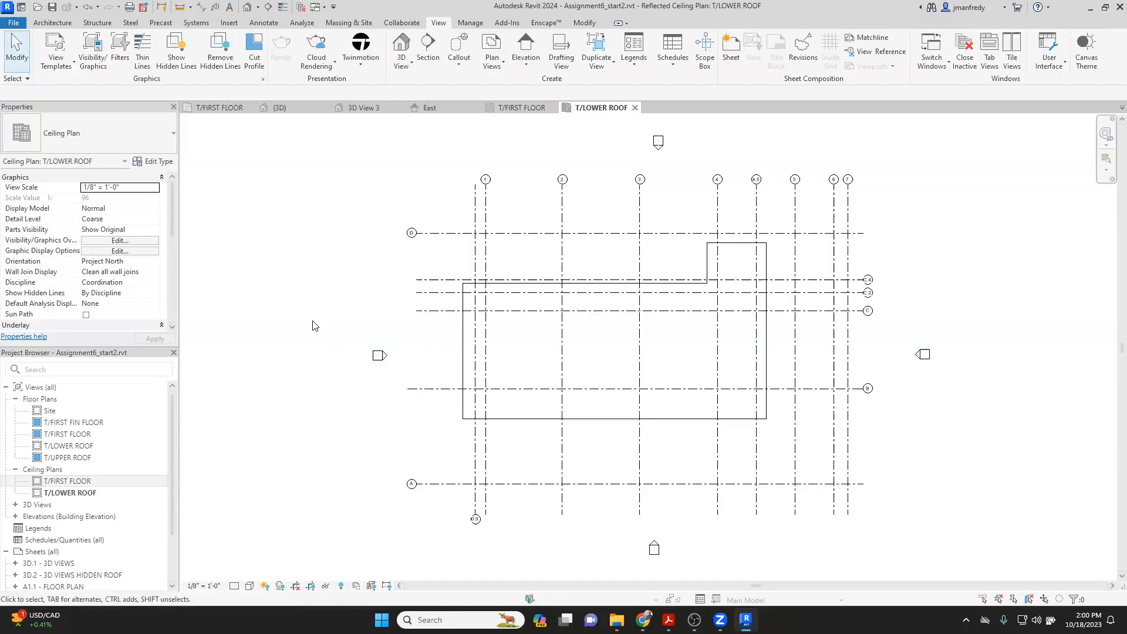
Step: Set the cut plane offset to 3' in the T/LOWER ROOF ceiling plan's view range and inspect the walls and columns
{"action": "left_click", "coordinate": [170, 248]}
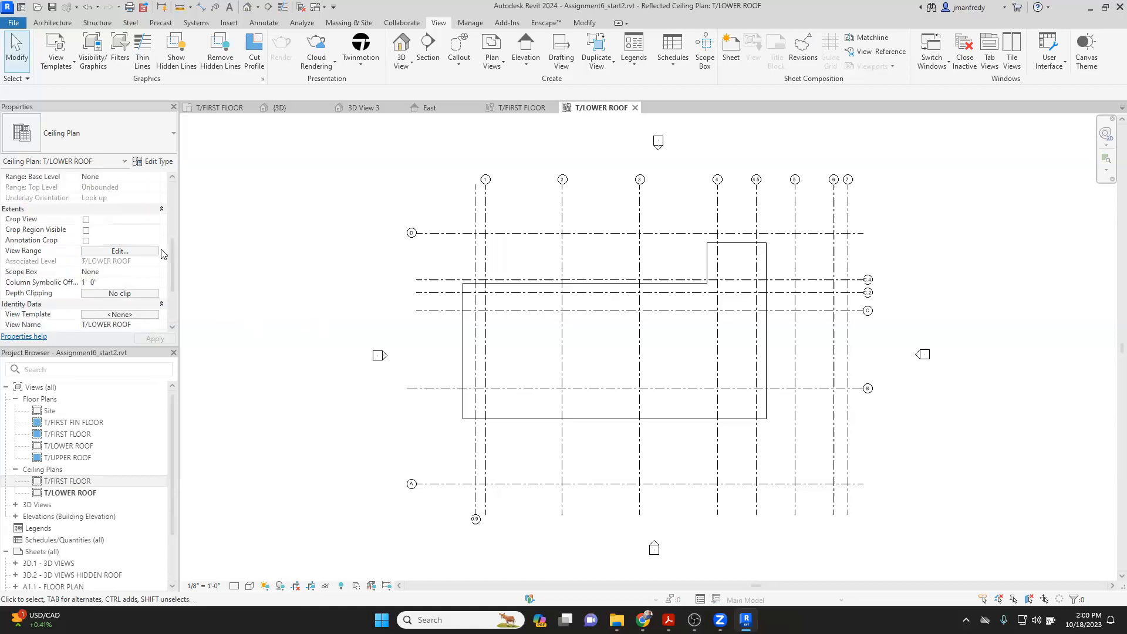
{"action": "left_click", "coordinate": [120, 251]}
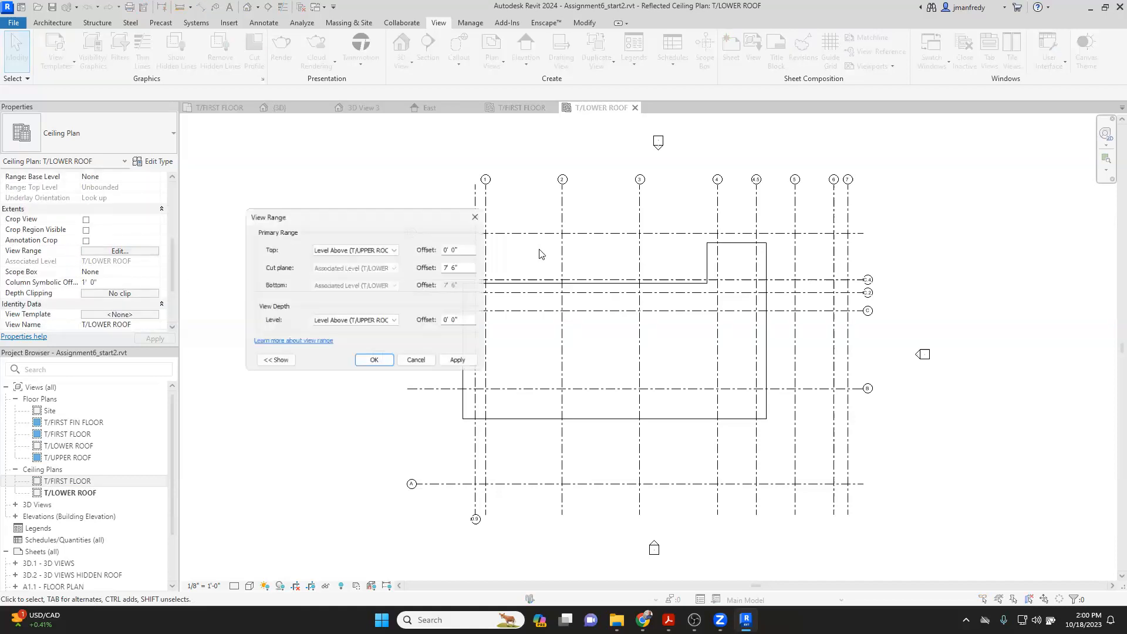
{"action": "left_click_drag", "start_coordinate": [482, 267], "coordinate": [428, 270]}
{"action": "left_click", "coordinate": [452, 268]}
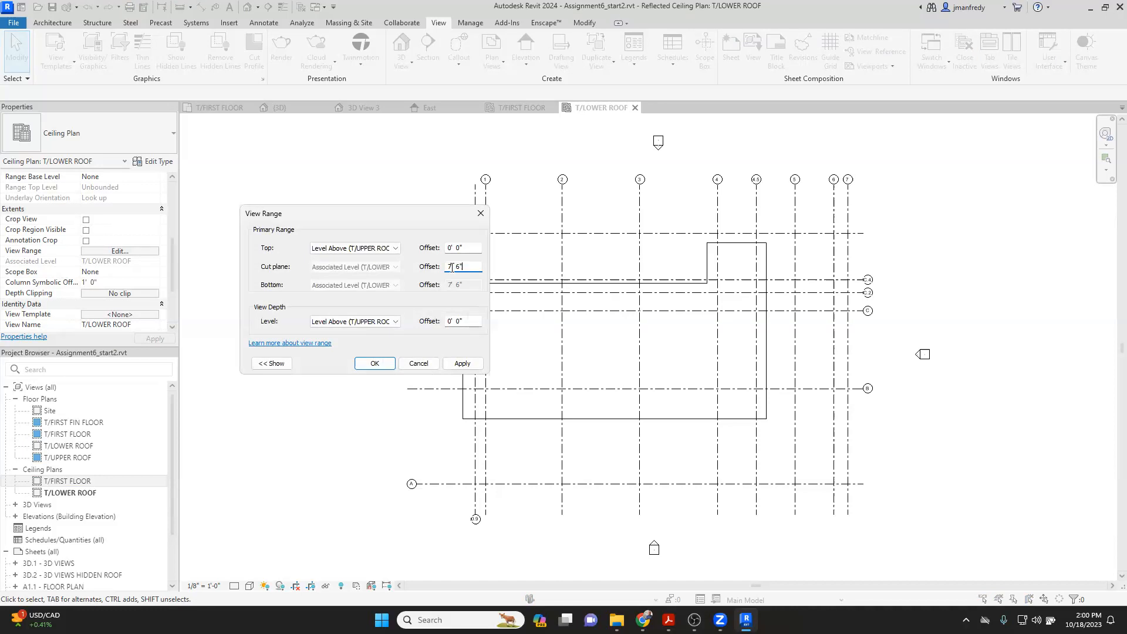
{"action": "type", "text": "3"}
{"action": "left_click", "coordinate": [462, 364]}
{"action": "left_click", "coordinate": [375, 363]}
{"action": "scroll", "coordinate": [596, 319], "scroll_direction": "up", "scroll_amount": 2}
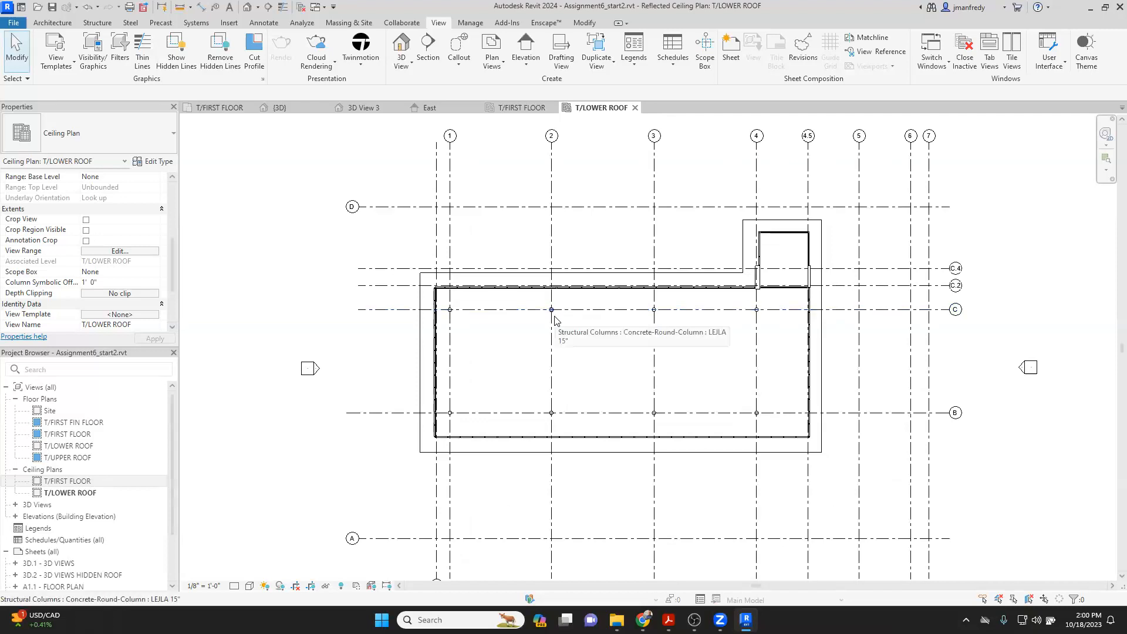
{"action": "scroll", "coordinate": [491, 317], "scroll_direction": "up", "scroll_amount": 2}
{"action": "scroll", "coordinate": [458, 250], "scroll_direction": "up", "scroll_amount": 3}
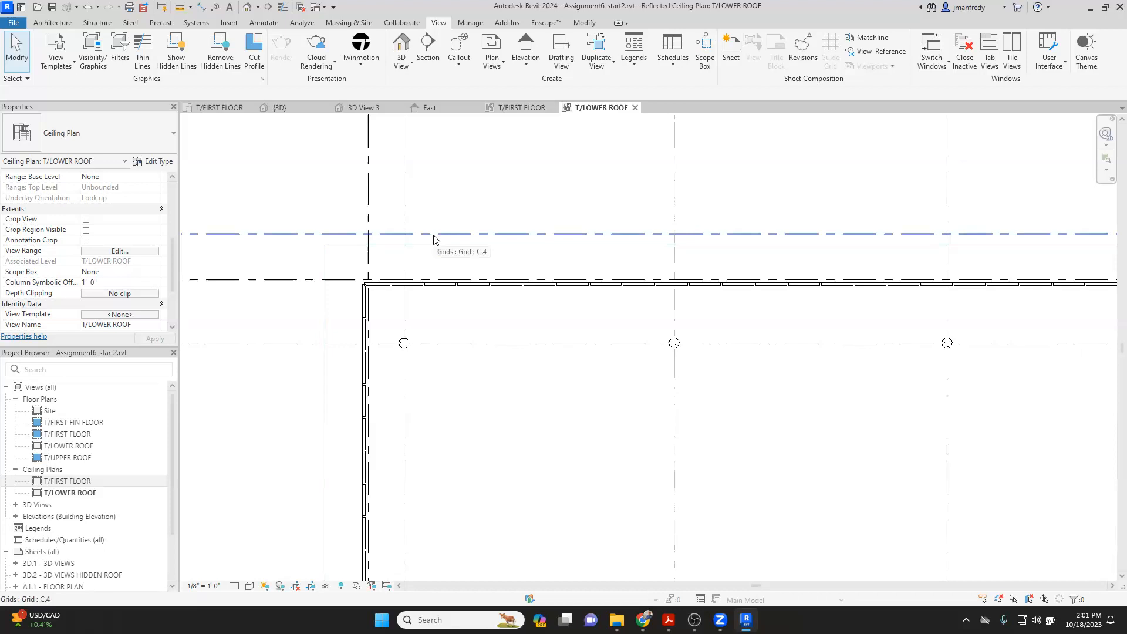
{"action": "scroll", "coordinate": [433, 238], "scroll_direction": "down", "scroll_amount": 1}
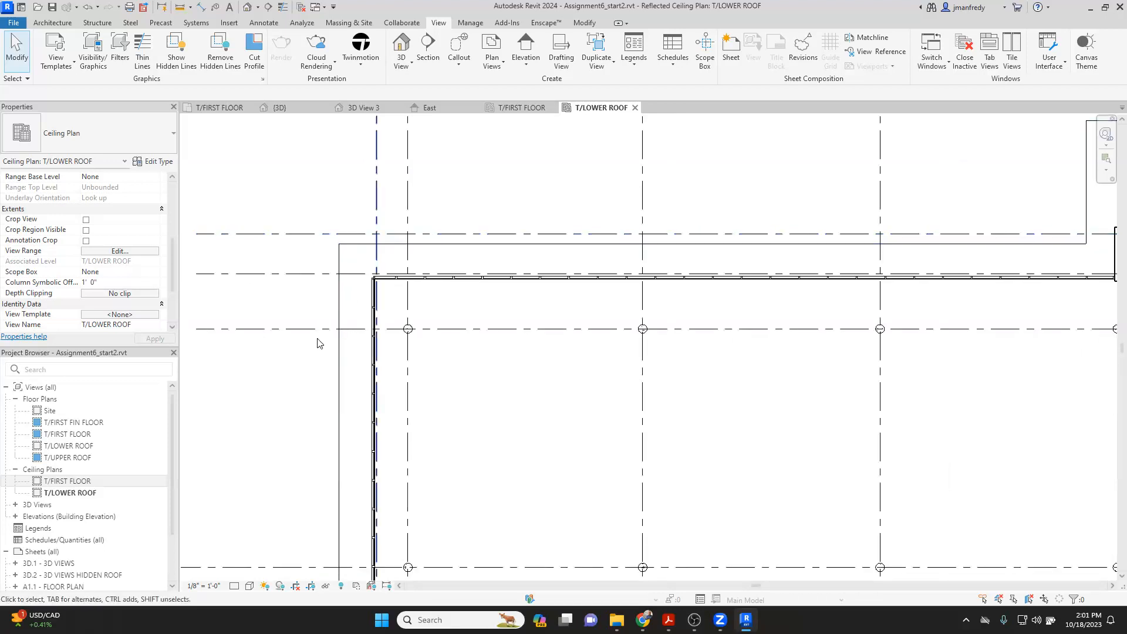
{"action": "scroll", "coordinate": [271, 392], "scroll_direction": "down", "scroll_amount": 2}
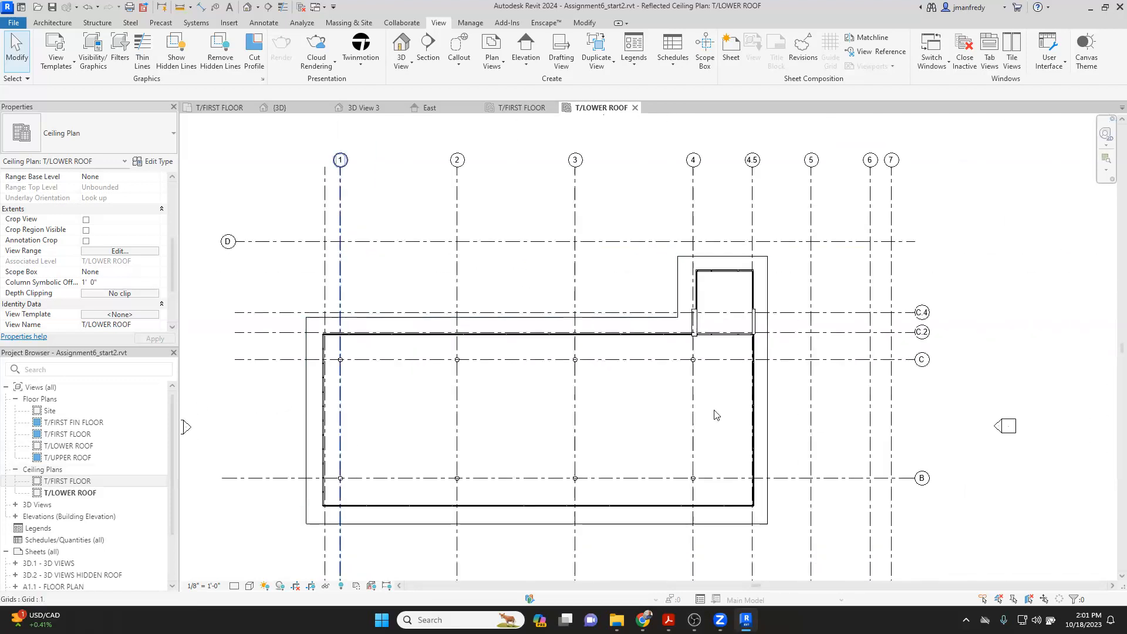
Step: Open the East elevation and measure the height from the upper roof's underside down to the first floor
{"action": "double_click", "coordinate": [1000, 425]}
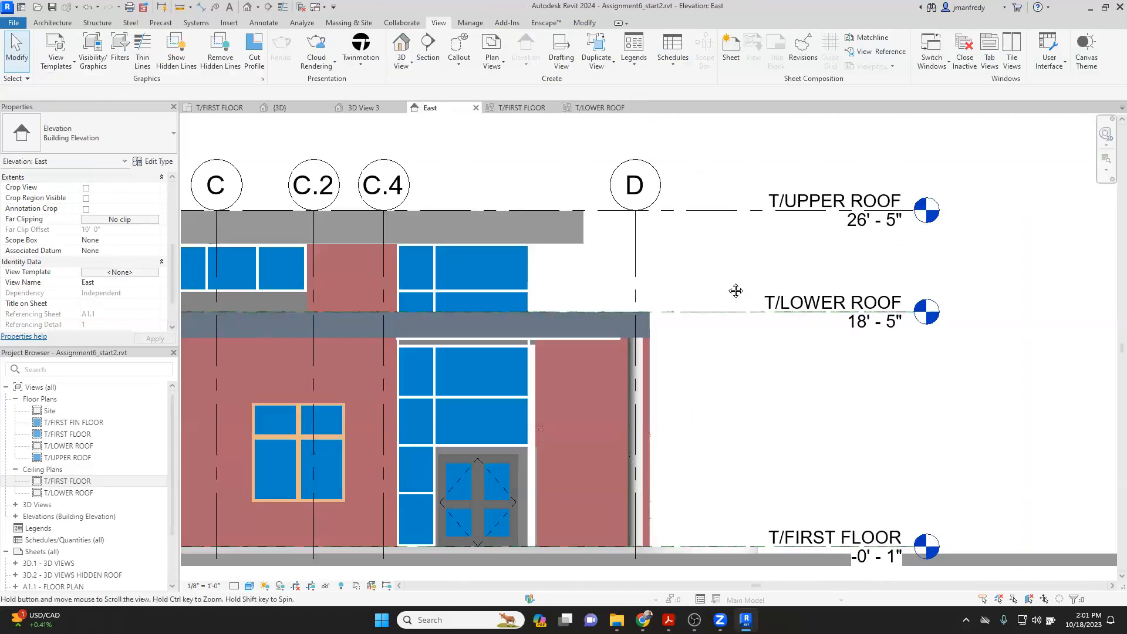
{"action": "middle_click_drag", "start_coordinate": [734, 291], "coordinate": [718, 253]}
{"action": "left_click", "coordinate": [181, 7]}
{"action": "left_click", "coordinate": [561, 208]}
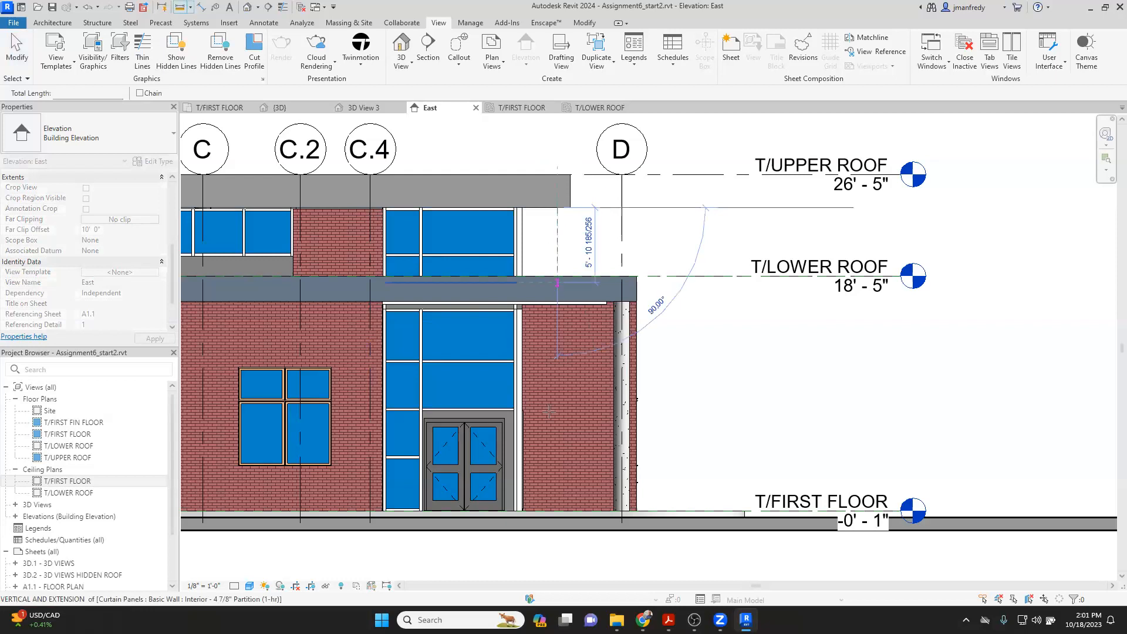
{"action": "scroll", "coordinate": [561, 510], "scroll_direction": "up", "scroll_amount": 3}
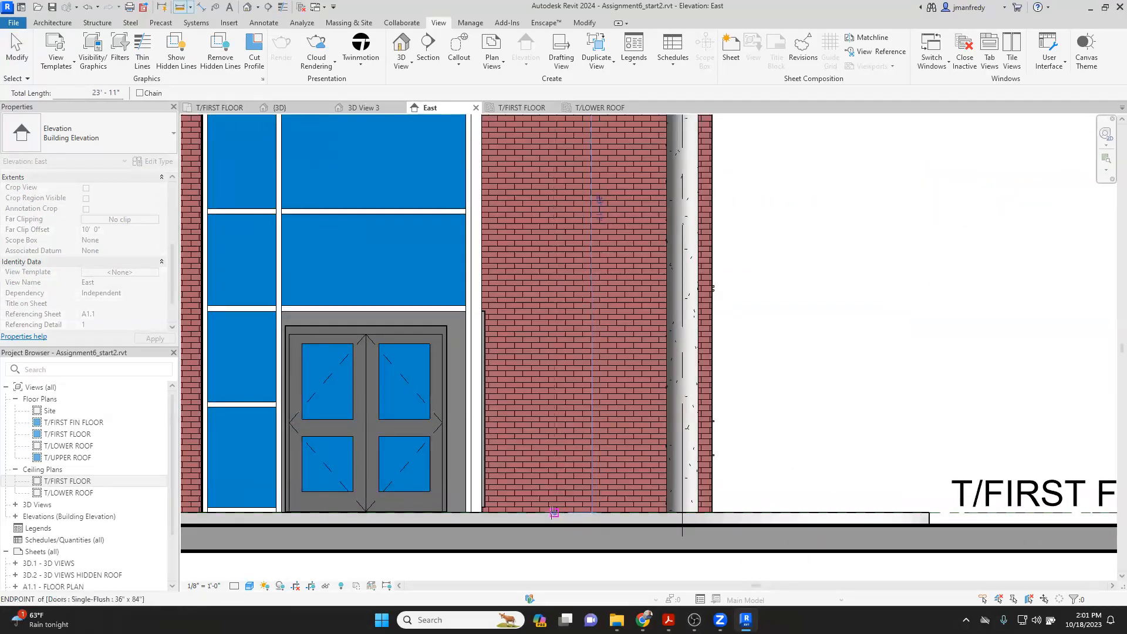
{"action": "scroll", "coordinate": [554, 512], "scroll_direction": "up", "scroll_amount": 1}
{"action": "scroll", "coordinate": [553, 517], "scroll_direction": "up", "scroll_amount": 1}
{"action": "middle_click_drag", "start_coordinate": [554, 552], "coordinate": [554, 566]}
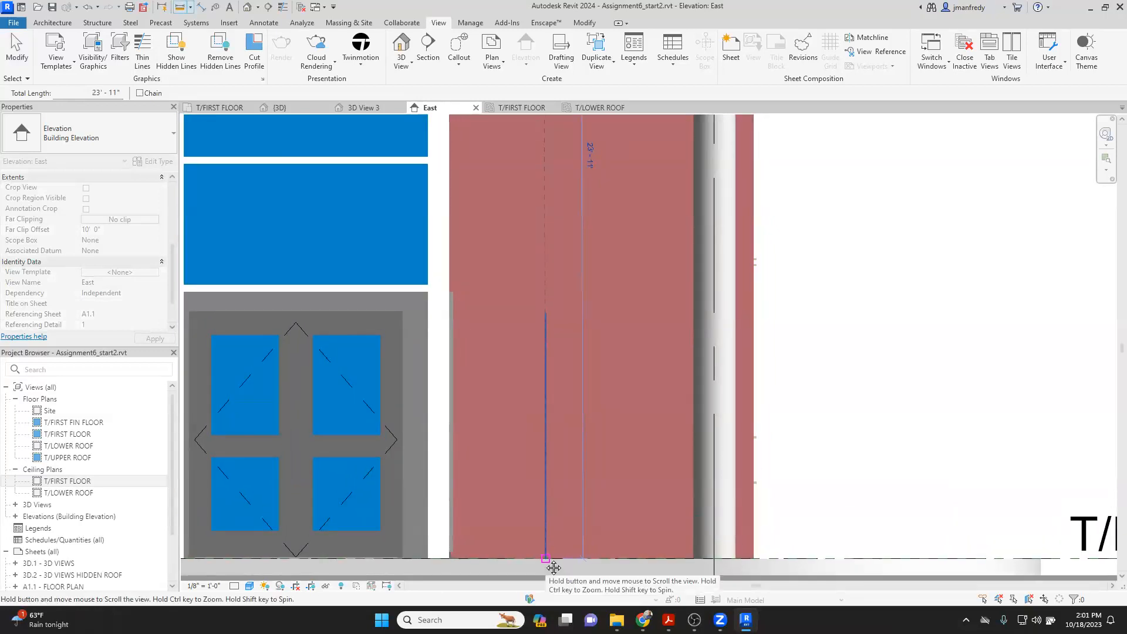
{"action": "scroll", "coordinate": [709, 419], "scroll_direction": "down", "scroll_amount": 2}
{"action": "key", "text": "Escape"}
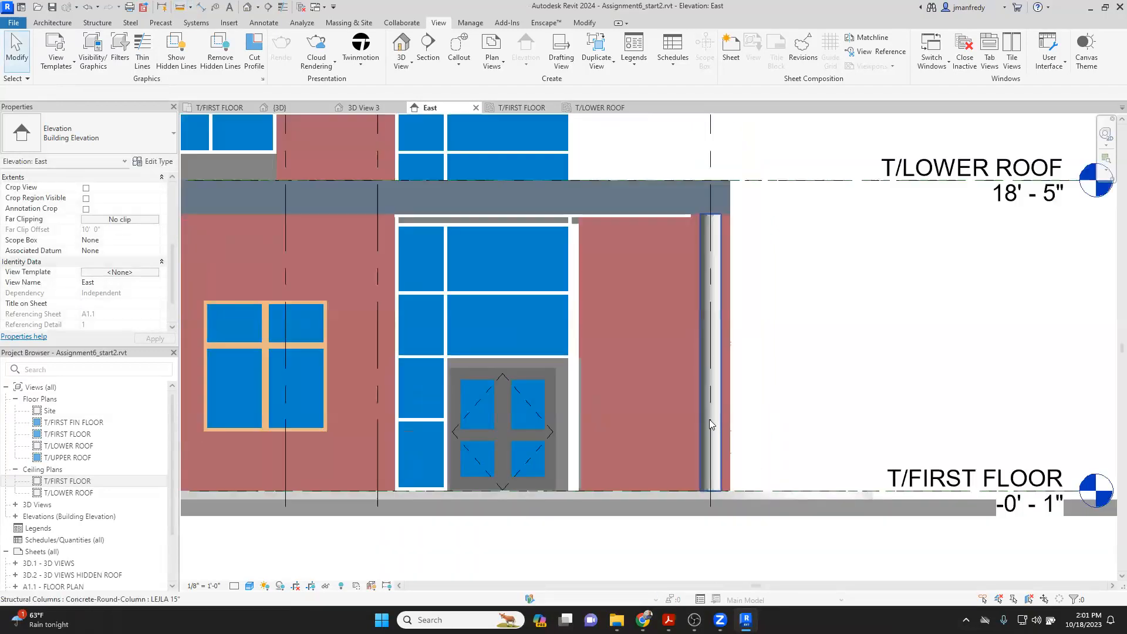
Step: Check the height between the upper roof's underside and T/FIRST FLOOR with a temporary aligned dimension, without placing it
{"action": "scroll", "coordinate": [709, 419], "scroll_direction": "down", "scroll_amount": 1}
{"action": "middle_click_drag", "start_coordinate": [785, 364], "coordinate": [806, 444]}
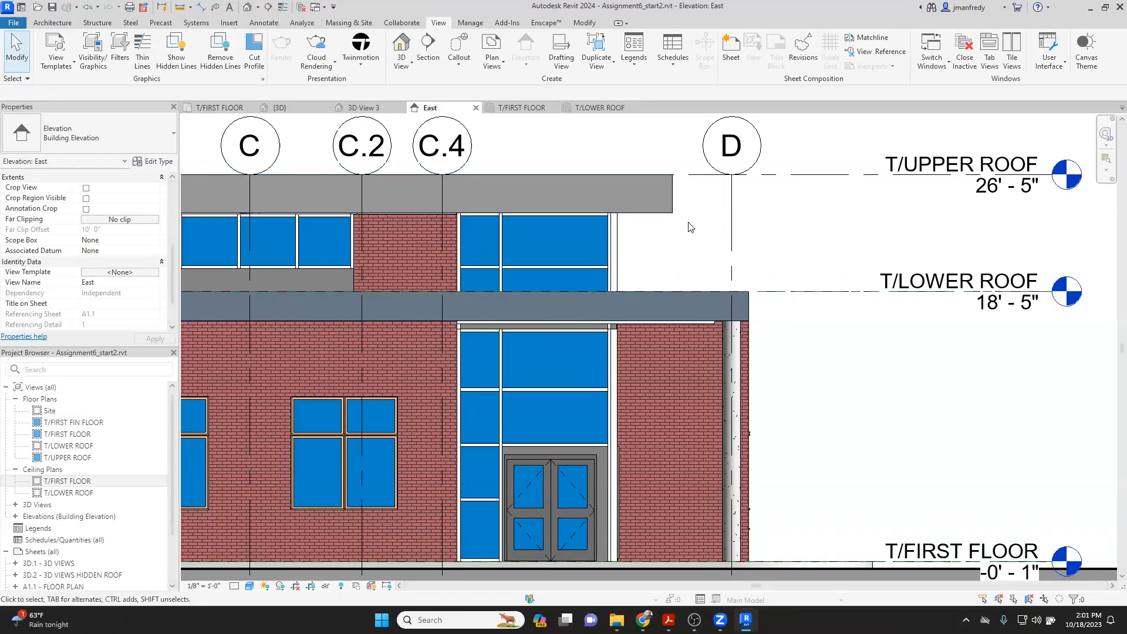
{"action": "key", "text": "d"}
{"action": "key", "text": "i"}
{"action": "left_click", "coordinate": [661, 212]}
{"action": "left_click", "coordinate": [835, 561]}
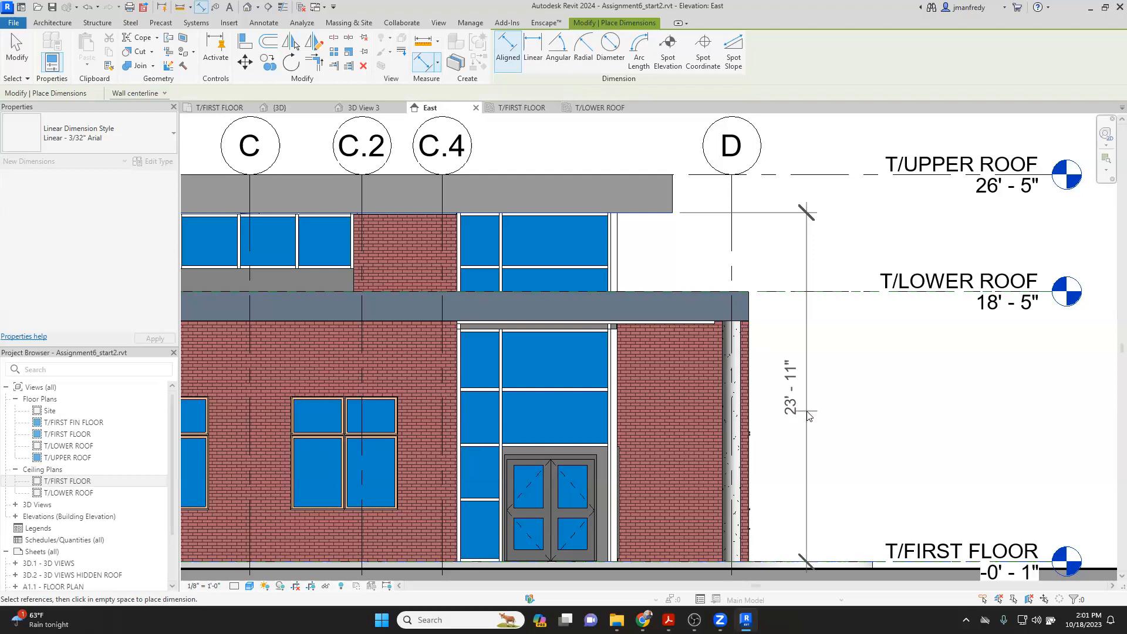
{"action": "key", "text": "Escape"}
{"action": "key", "text": "Escape"}
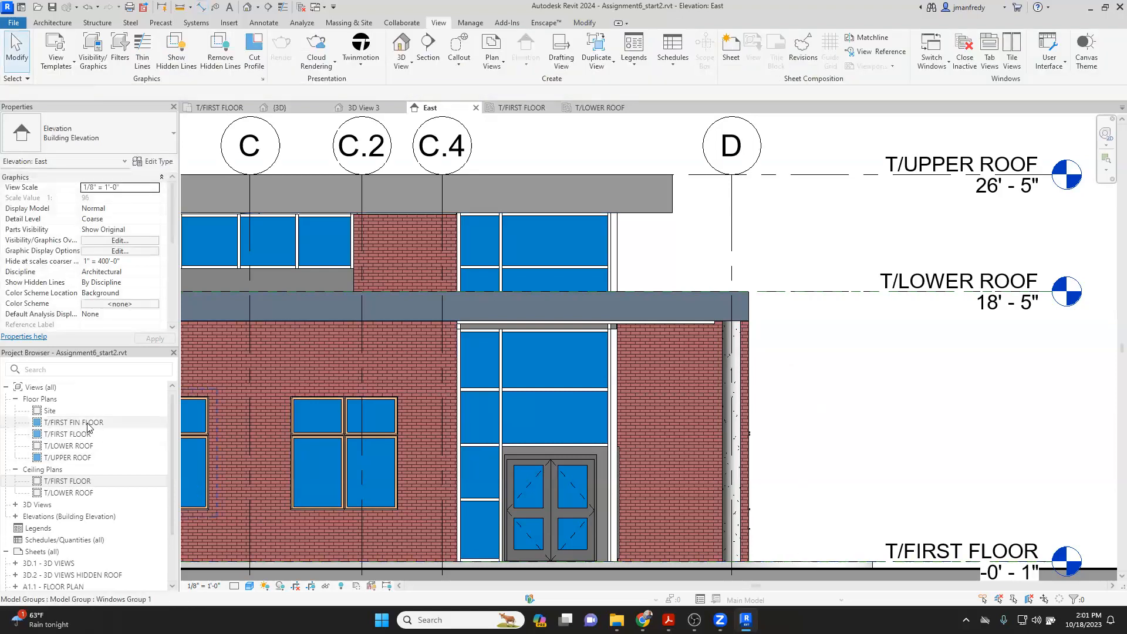
Step: Open the T/LOWER ROOF ceiling plan and start sketching a new 2' x 2' ACT System ceiling
{"action": "double_click", "coordinate": [73, 493]}
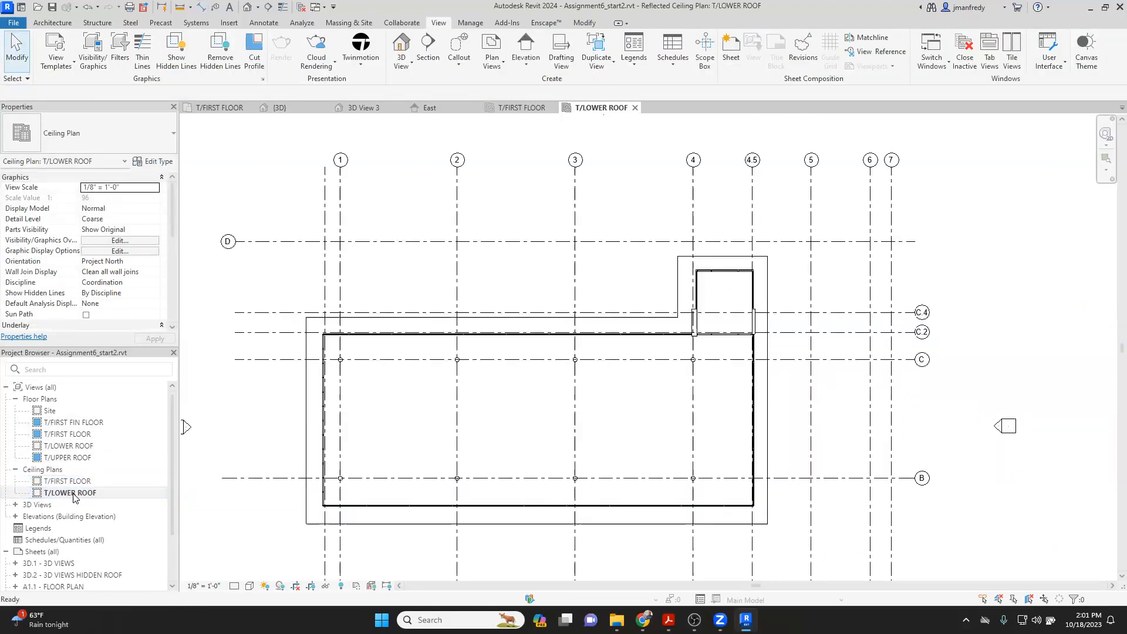
{"action": "middle_click_drag", "start_coordinate": [369, 406], "coordinate": [428, 374]}
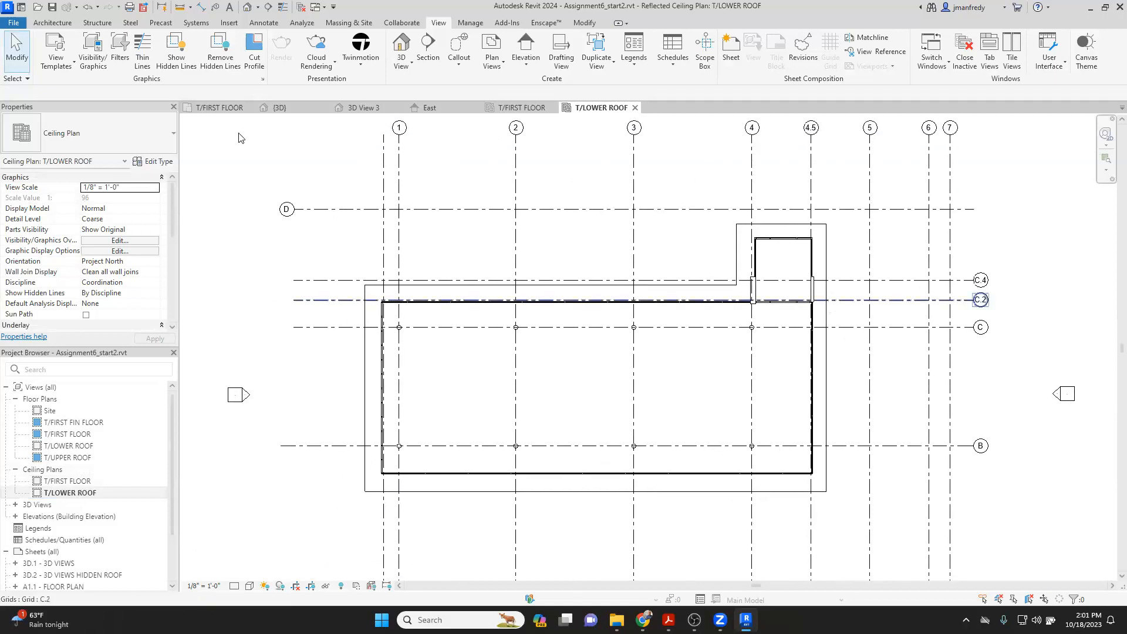
{"action": "left_click", "coordinate": [63, 23]}
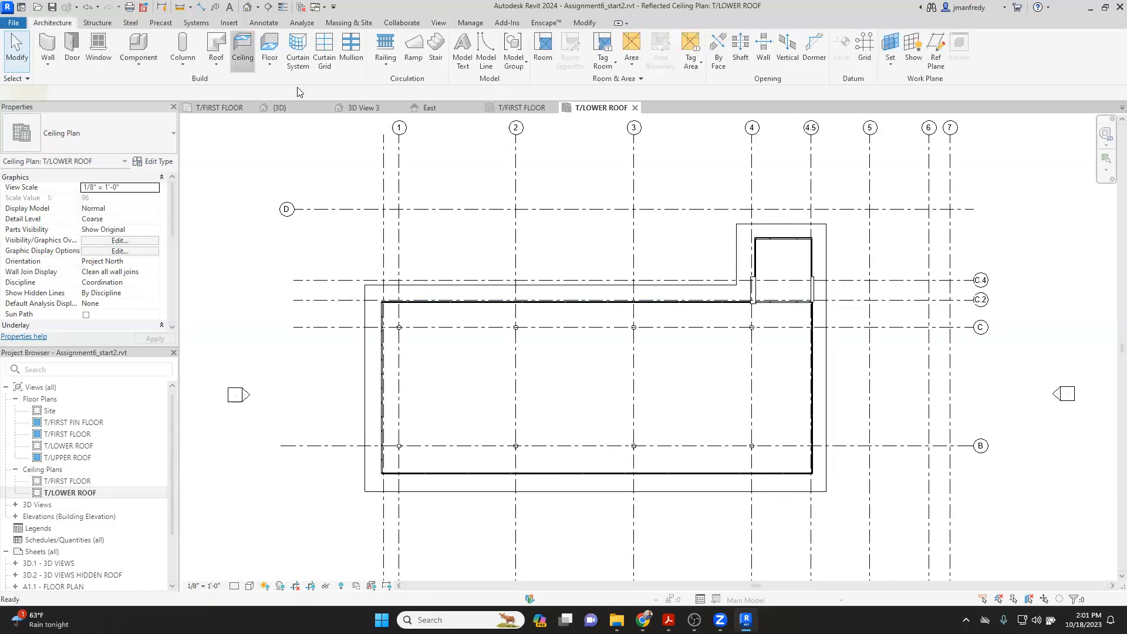
{"action": "left_click", "coordinate": [243, 47]}
{"action": "left_click", "coordinate": [543, 52]}
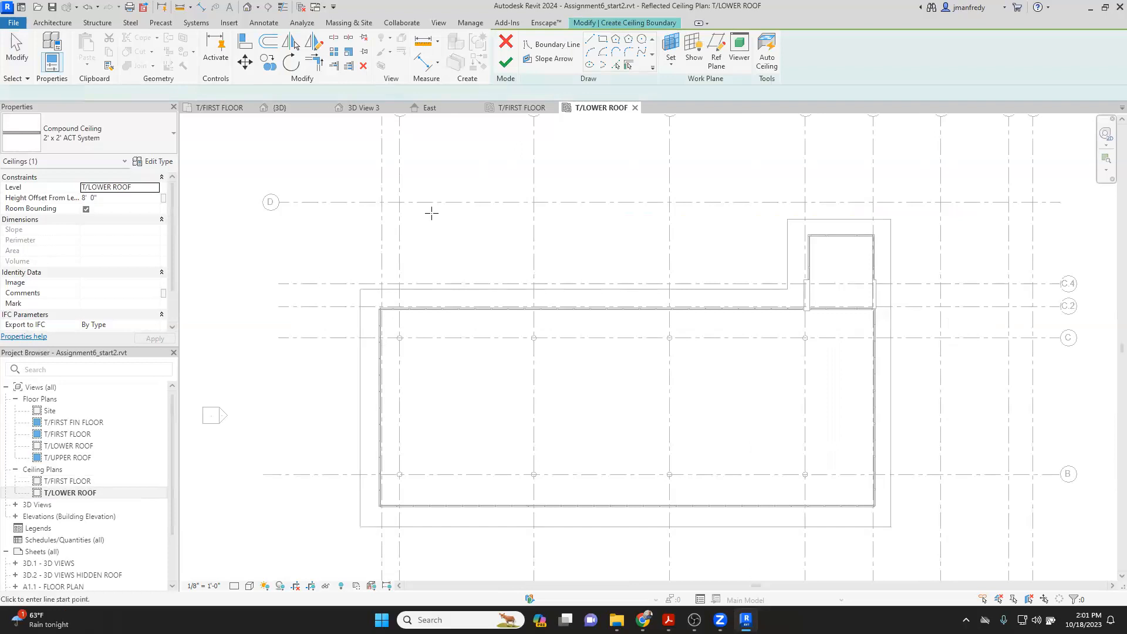
Step: Draw a diagonal boundary line from the upper roof's overhang corner near grid 1 to the curtain wall's outer corner
{"action": "scroll", "coordinate": [401, 197], "scroll_direction": "up", "scroll_amount": 3}
{"action": "left_click", "coordinate": [600, 62]}
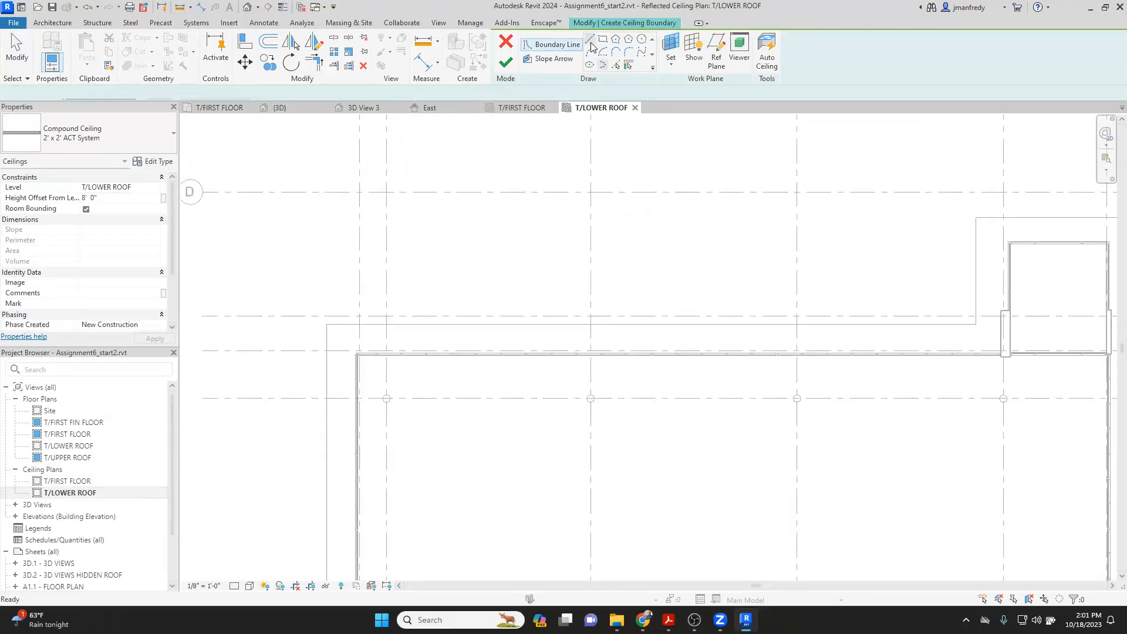
{"action": "scroll", "coordinate": [332, 338], "scroll_direction": "up", "scroll_amount": 5}
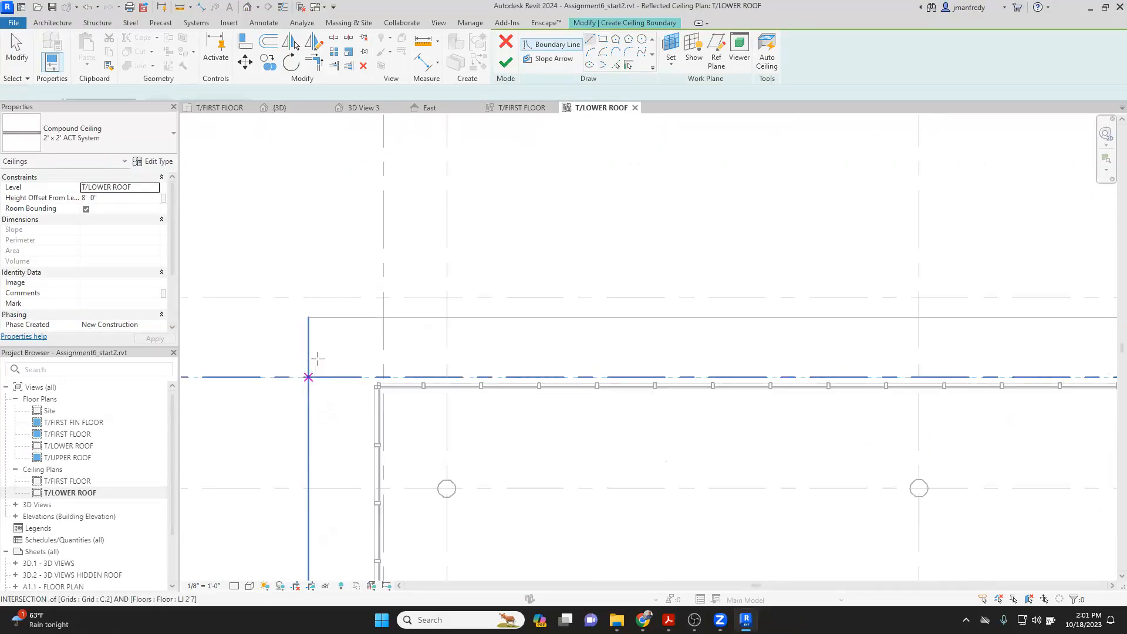
{"action": "left_click", "coordinate": [327, 324]}
{"action": "scroll", "coordinate": [411, 401], "scroll_direction": "up", "scroll_amount": 5}
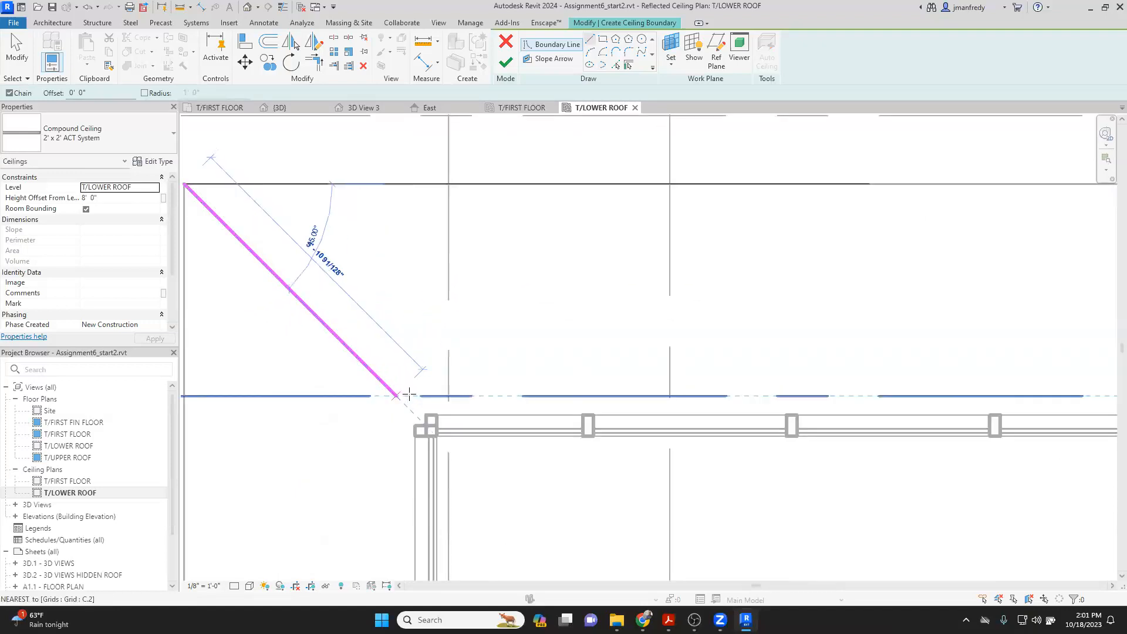
{"action": "left_click", "coordinate": [421, 424]}
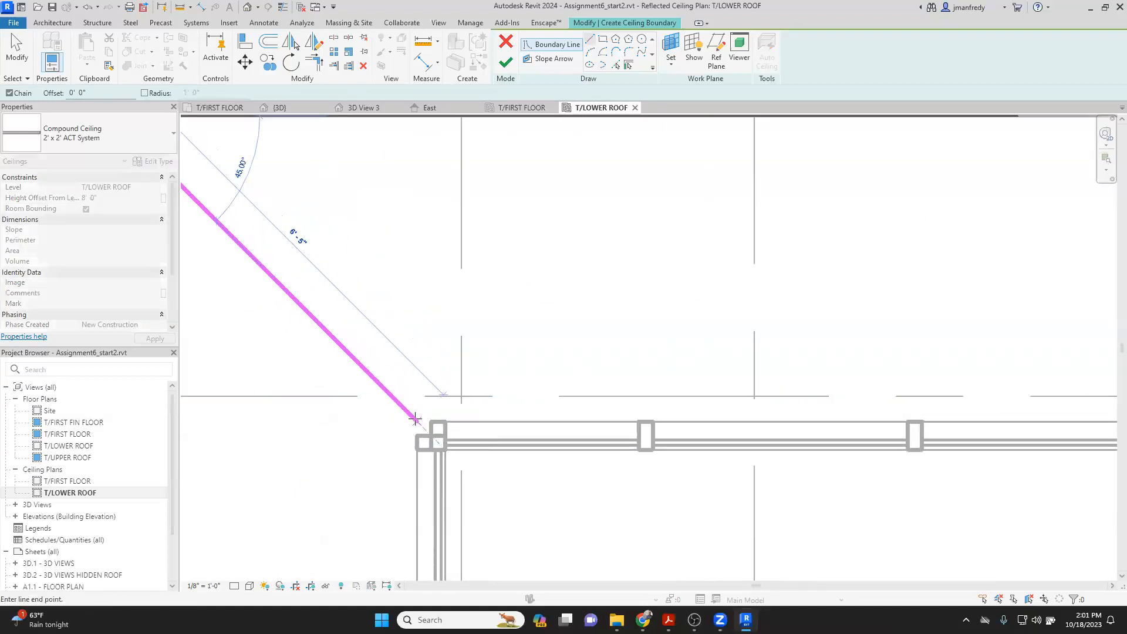
{"action": "left_click", "coordinate": [413, 417]}
{"action": "key", "text": "Escape"}
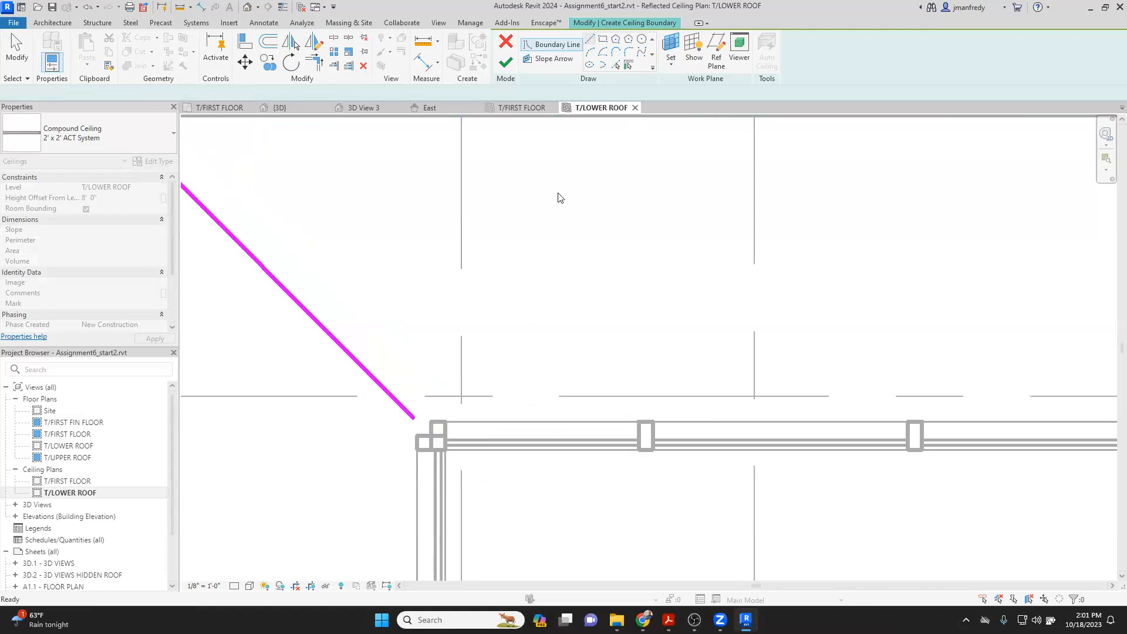
{"action": "key", "text": "Escape"}
Step: Pick the curtain wall's outer face and the parallel upper roof edge as ceiling boundary lines
{"action": "key", "text": "Return"}
{"action": "left_click", "coordinate": [519, 423]}
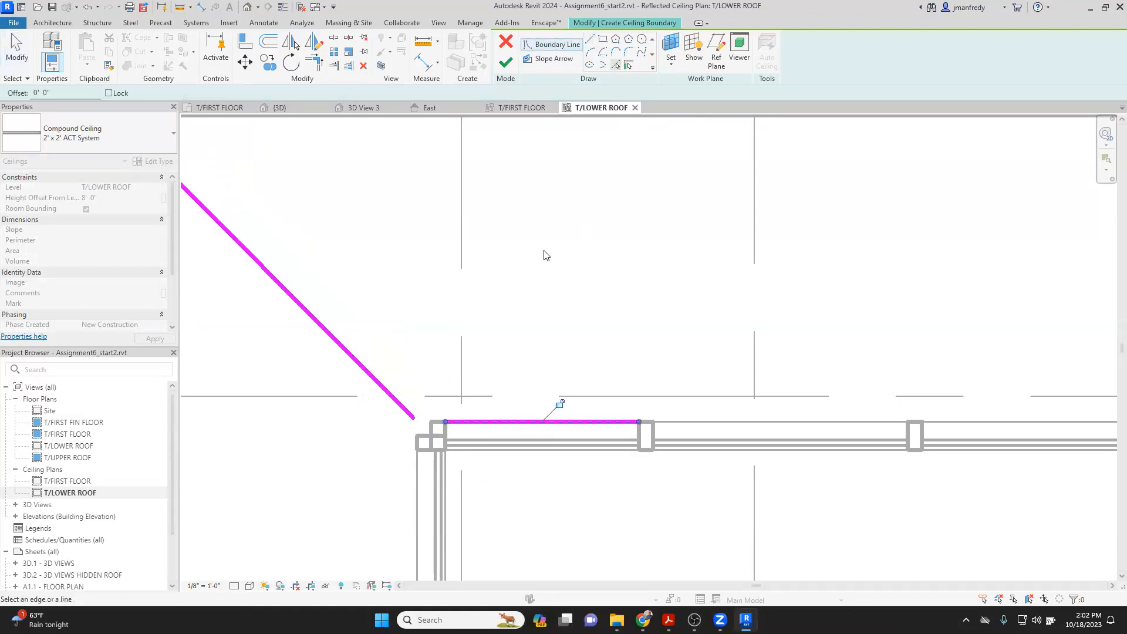
{"action": "scroll", "coordinate": [546, 435], "scroll_direction": "down", "scroll_amount": 2}
{"action": "left_click", "coordinate": [521, 251]}
{"action": "scroll", "coordinate": [511, 272], "scroll_direction": "down", "scroll_amount": 2}
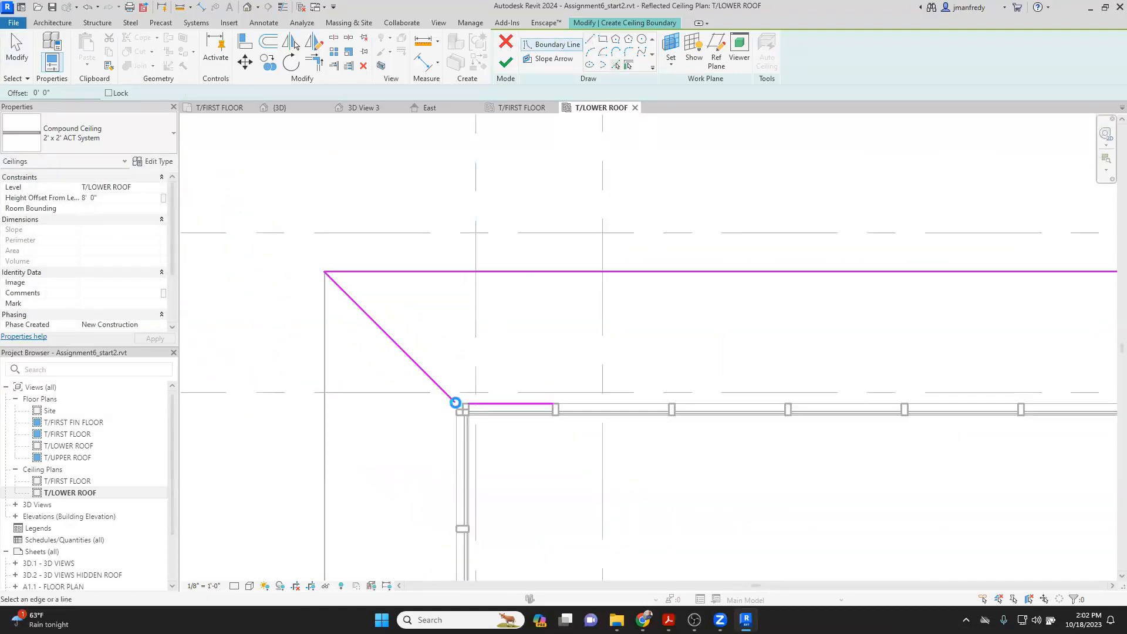
{"action": "key", "text": "tr"}
Step: Draw the closing diagonal boundary line from the roof's inner corner near grid 4 to the curtain wall's end
{"action": "scroll", "coordinate": [499, 324], "scroll_direction": "down", "scroll_amount": 1}
{"action": "scroll", "coordinate": [562, 321], "scroll_direction": "down", "scroll_amount": 3}
{"action": "middle_click_drag", "start_coordinate": [839, 324], "coordinate": [308, 294]}
{"action": "scroll", "coordinate": [629, 260], "scroll_direction": "up", "scroll_amount": 1}
{"action": "scroll", "coordinate": [630, 260], "scroll_direction": "up", "scroll_amount": 1}
{"action": "left_click", "coordinate": [590, 40]}
{"action": "left_click", "coordinate": [524, 313]}
{"action": "scroll", "coordinate": [579, 353], "scroll_direction": "up", "scroll_amount": 3}
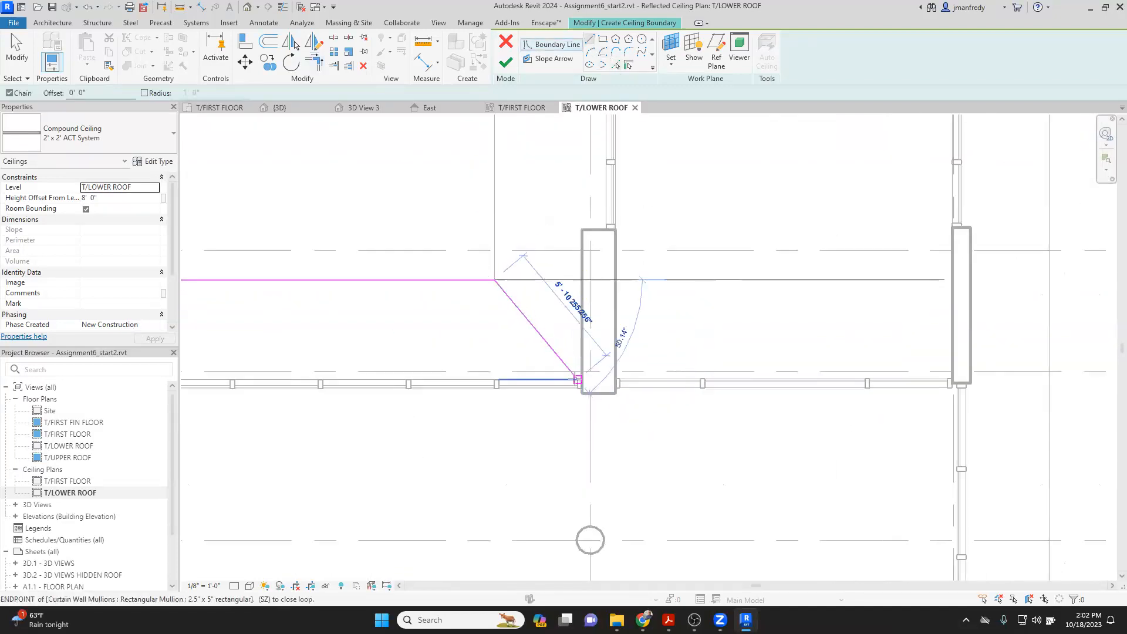
{"action": "left_click", "coordinate": [582, 378]}
{"action": "key", "text": "Escape"}
Step: Trim the wall-side boundary line to both diagonals to close the loop and finish the ceiling sketch
{"action": "key", "text": "t"}
{"action": "key", "text": "r"}
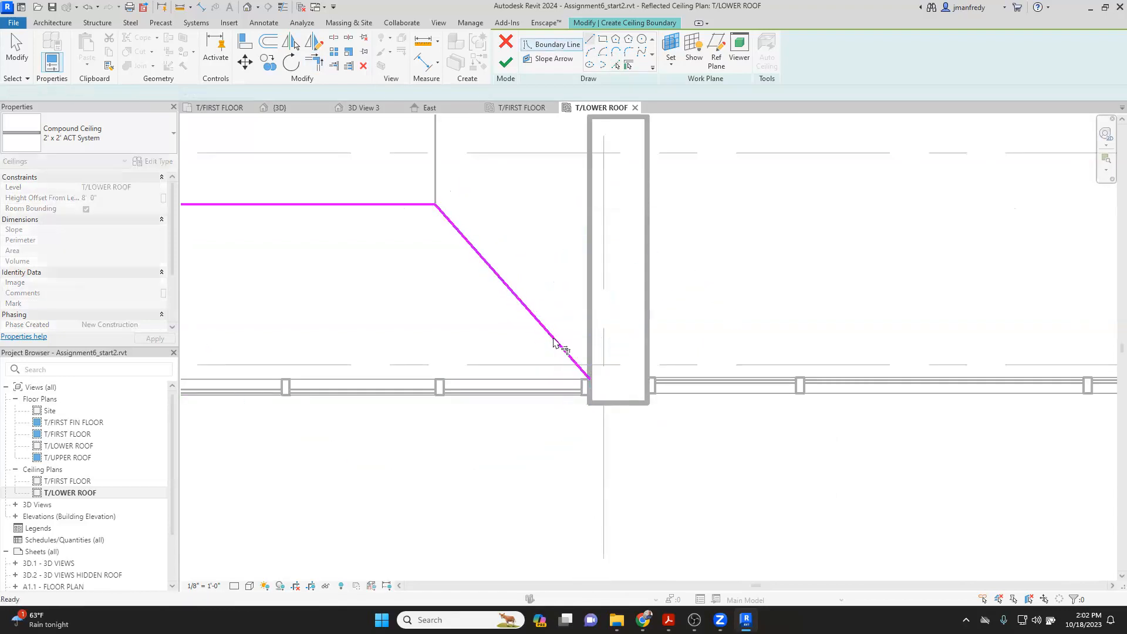
{"action": "left_click", "coordinate": [555, 339]}
{"action": "scroll", "coordinate": [581, 329], "scroll_direction": "down", "scroll_amount": 4}
{"action": "middle_click_drag", "start_coordinate": [322, 360], "coordinate": [703, 325]}
{"action": "mouse_move", "coordinate": [608, 316]}
{"action": "middle_mouse_down"}
{"action": "mouse_move", "coordinate": [897, 310]}
{"action": "mouse_move", "coordinate": [857, 320]}
{"action": "middle_mouse_up"}
{"action": "left_click", "coordinate": [378, 313]}
{"action": "key", "text": "Escape"}
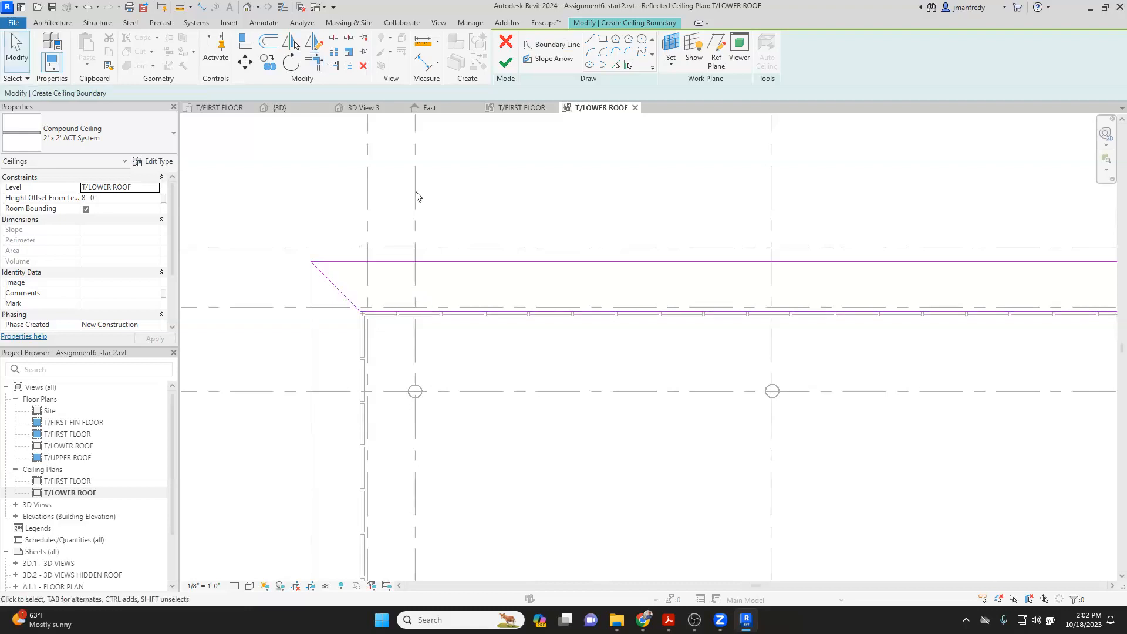
{"action": "left_click", "coordinate": [505, 65]}
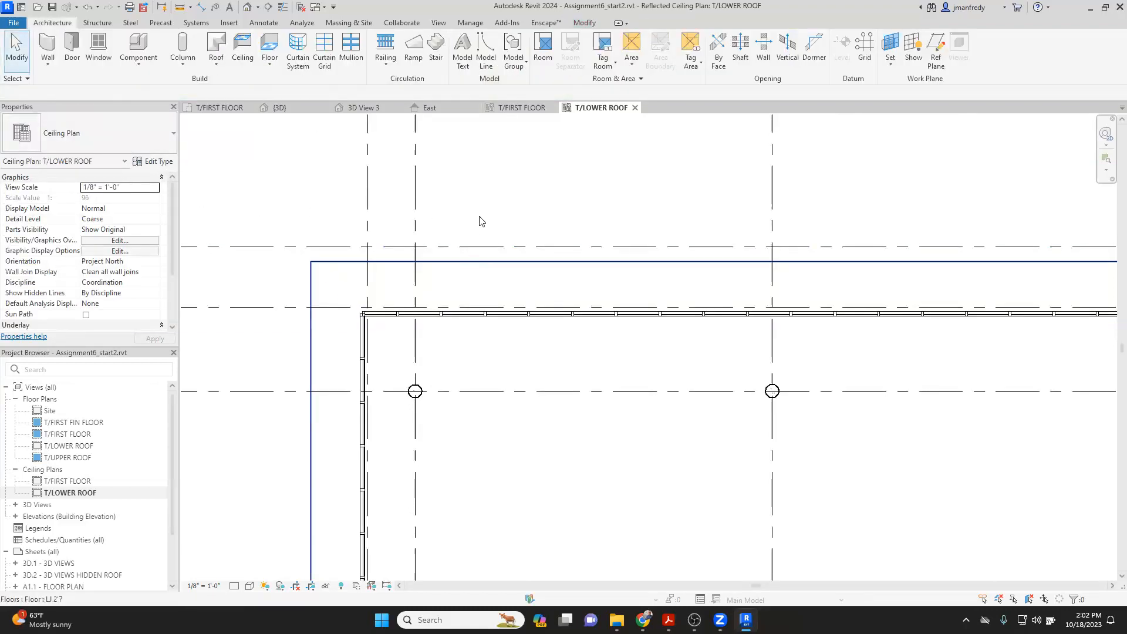
{"action": "scroll", "coordinate": [479, 221], "scroll_direction": "down", "scroll_amount": 3}
{"action": "middle_click_drag", "start_coordinate": [533, 198], "coordinate": [398, 251]}
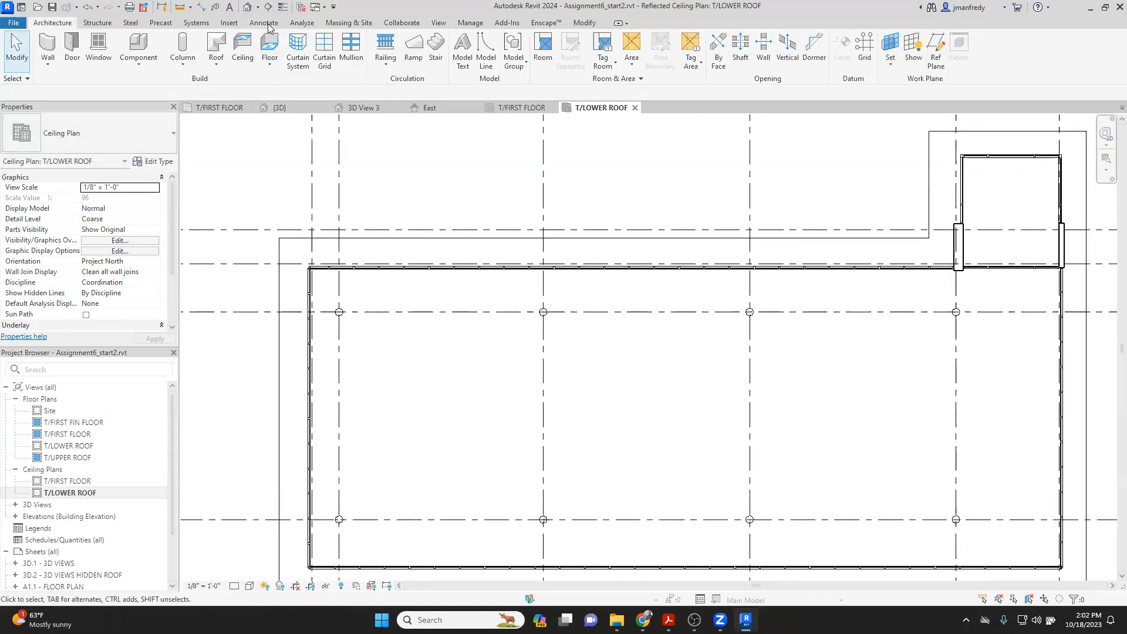
Step: Open the default 3D view and select the new ceiling strip floating above the clerestory curtain wall
{"action": "left_click", "coordinate": [247, 7]}
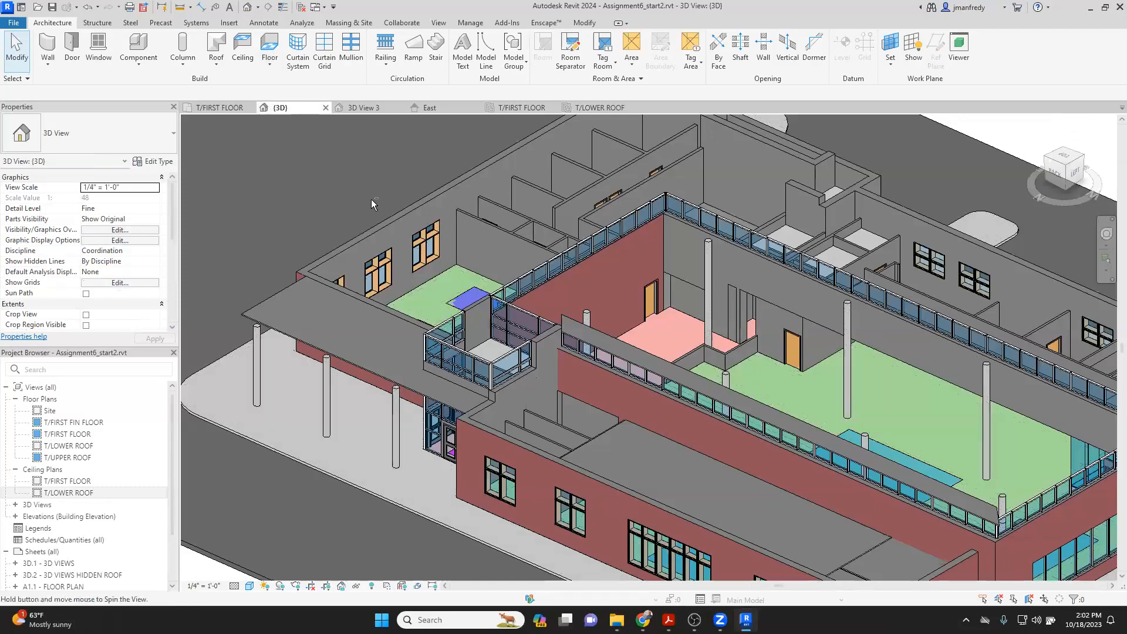
{"action": "scroll", "coordinate": [371, 199], "scroll_direction": "up", "scroll_amount": 3}
{"action": "middle_click_drag", "start_coordinate": [423, 217], "coordinate": [617, 217], "text": "shift"}
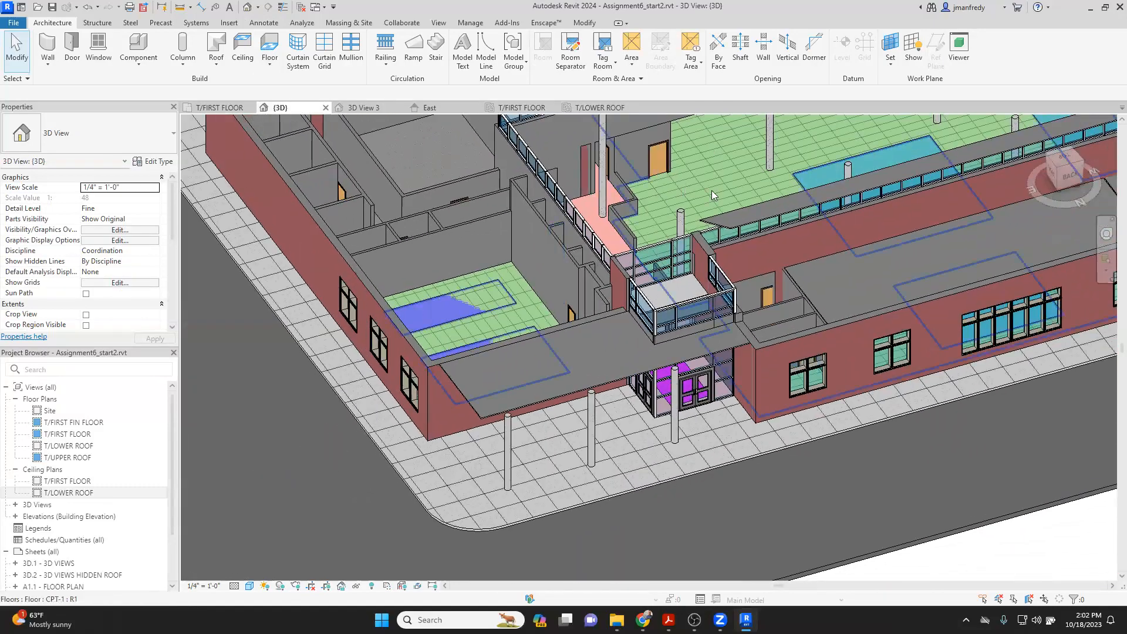
{"action": "scroll", "coordinate": [712, 194], "scroll_direction": "up", "scroll_amount": 2}
{"action": "left_click", "coordinate": [757, 225]}
{"action": "middle_click_drag", "start_coordinate": [756, 225], "coordinate": [681, 352], "text": "shift"}
Step: Set the ceiling's level to T/FIRST FLOOR and its height offset to 23'
{"action": "left_click", "coordinate": [116, 197]}
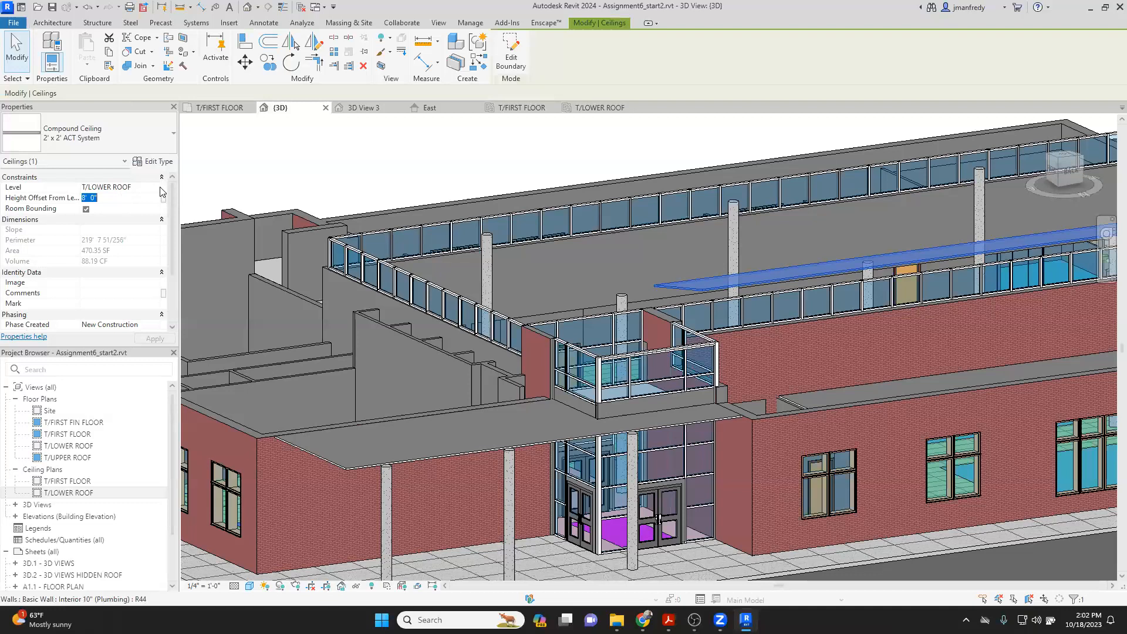
{"action": "left_click", "coordinate": [148, 187]}
{"action": "left_click", "coordinate": [140, 189]}
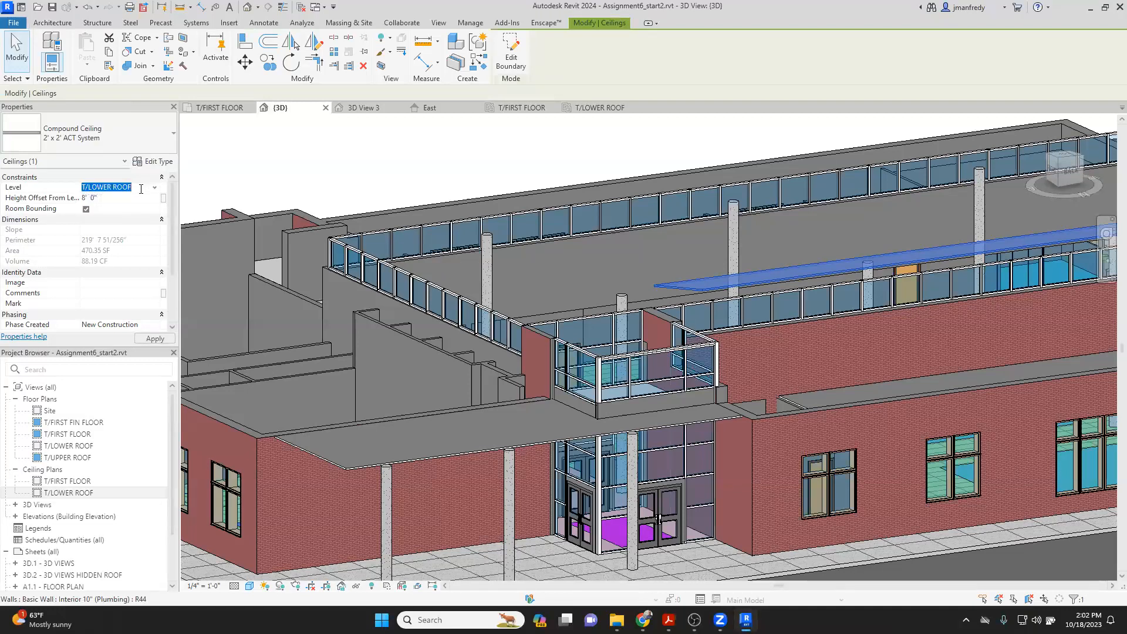
{"action": "left_click", "coordinate": [109, 200]}
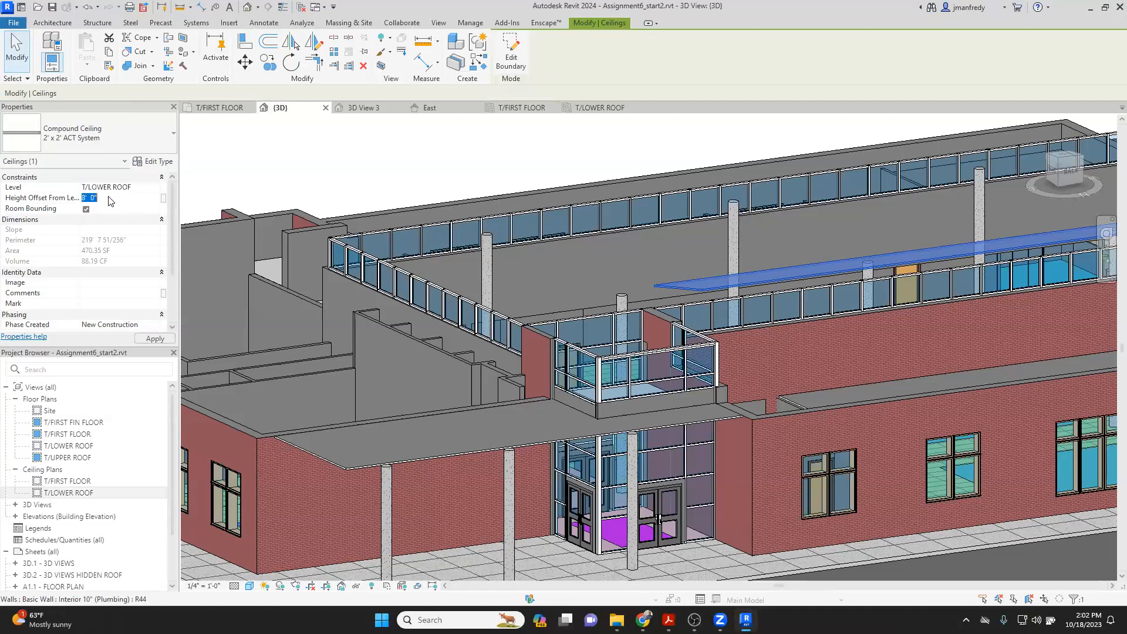
{"action": "left_click", "coordinate": [133, 187]}
{"action": "left_click", "coordinate": [153, 188]}
{"action": "left_click", "coordinate": [138, 200]}
{"action": "left_click", "coordinate": [124, 201]}
{"action": "type", "text": "2"}
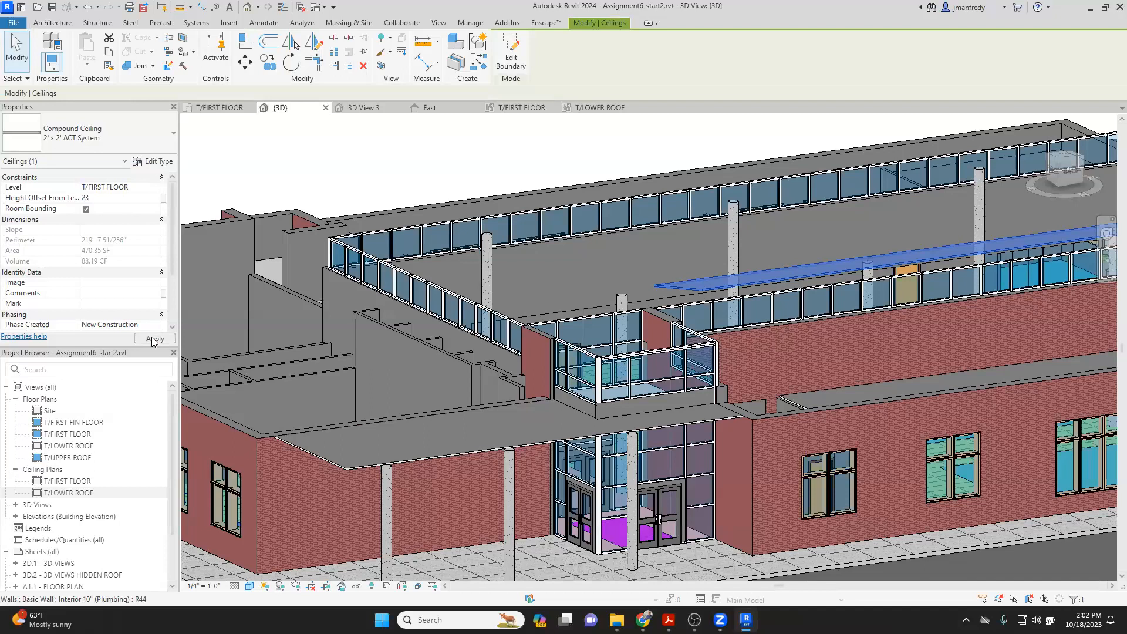
{"action": "type", "text": "3"}
{"action": "left_click", "coordinate": [154, 339]}
{"action": "key", "text": "Escape"}
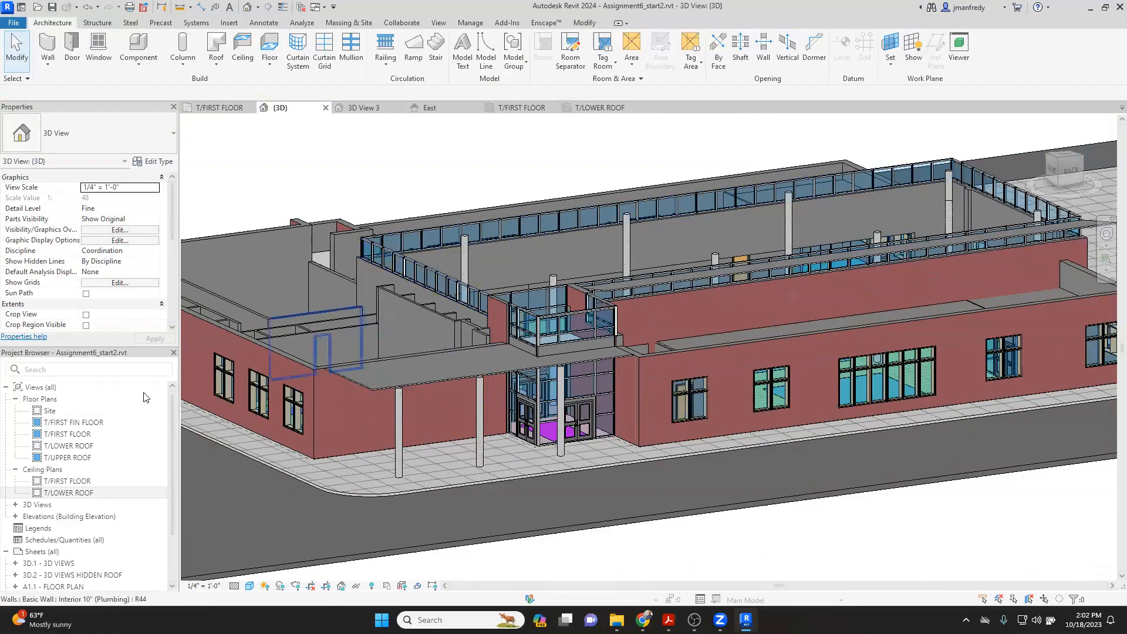
Step: Open the T/FIRST FLOOR floor plan and go to the North elevation from its elevation marker
{"action": "double_click", "coordinate": [51, 400]}
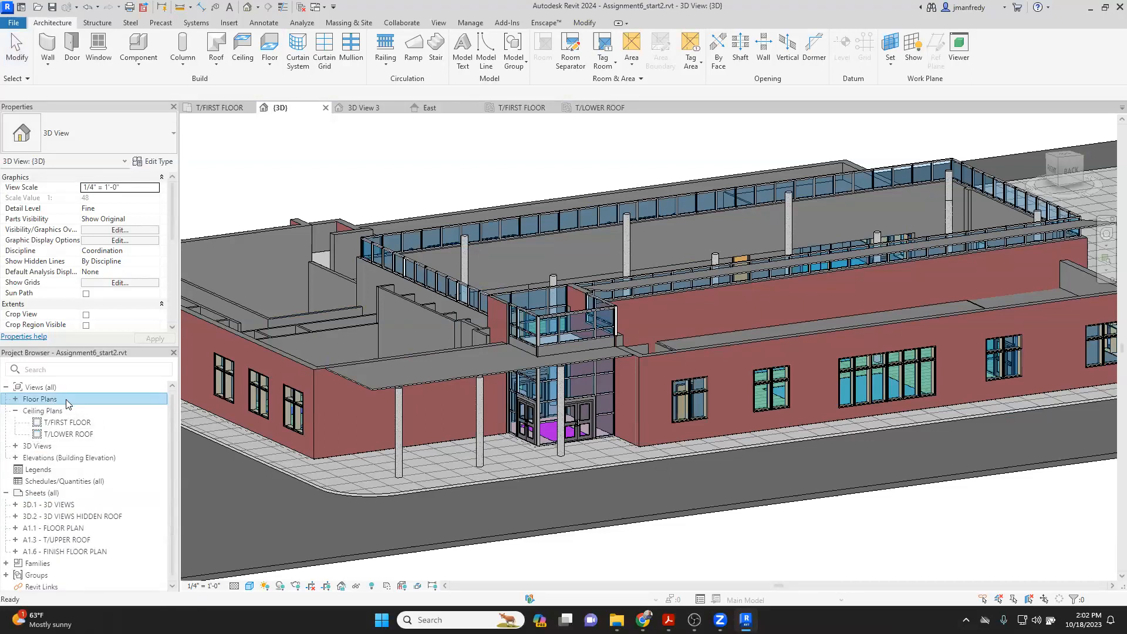
{"action": "double_click", "coordinate": [64, 401]}
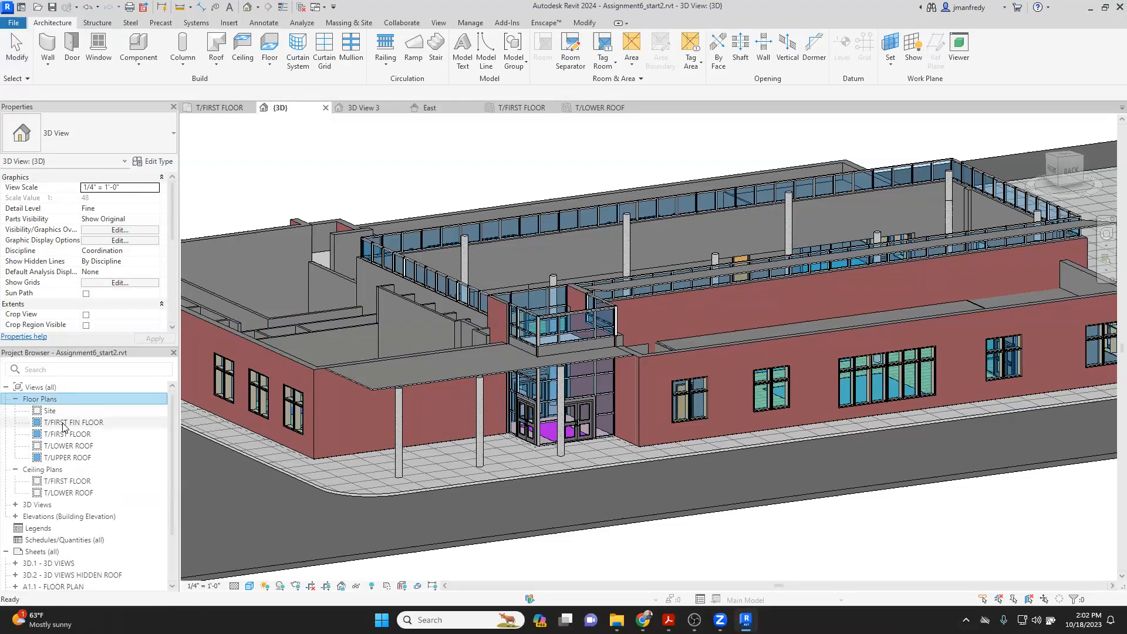
{"action": "double_click", "coordinate": [59, 422]}
{"action": "double_click", "coordinate": [66, 434]}
{"action": "scroll", "coordinate": [669, 373], "scroll_direction": "down", "scroll_amount": 4}
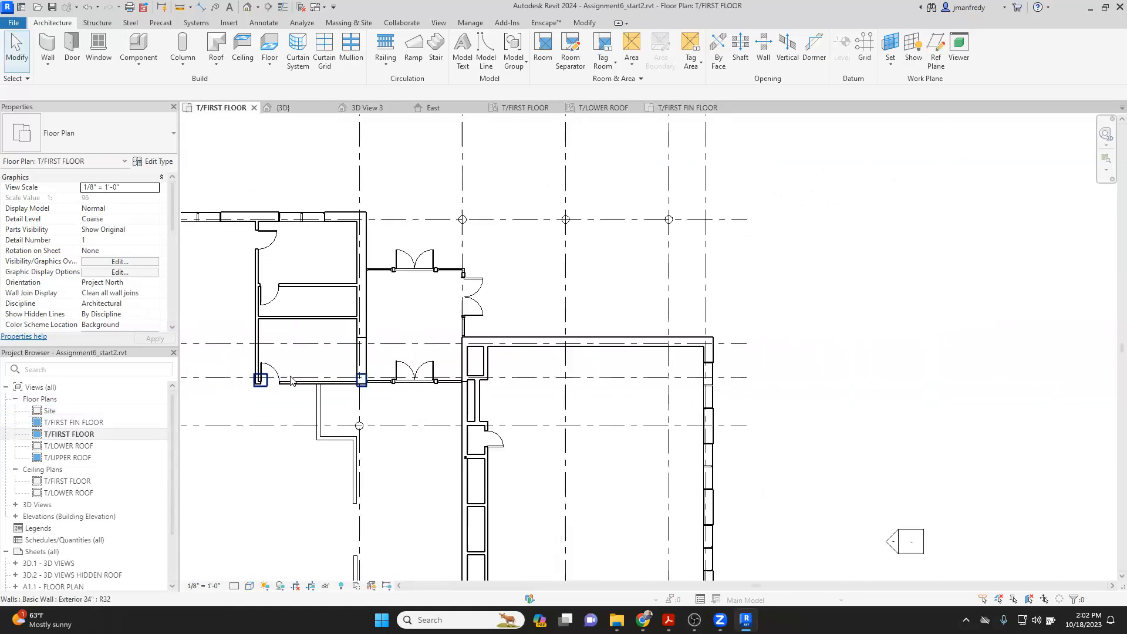
{"action": "middle_click_drag", "start_coordinate": [669, 374], "coordinate": [828, 415]}
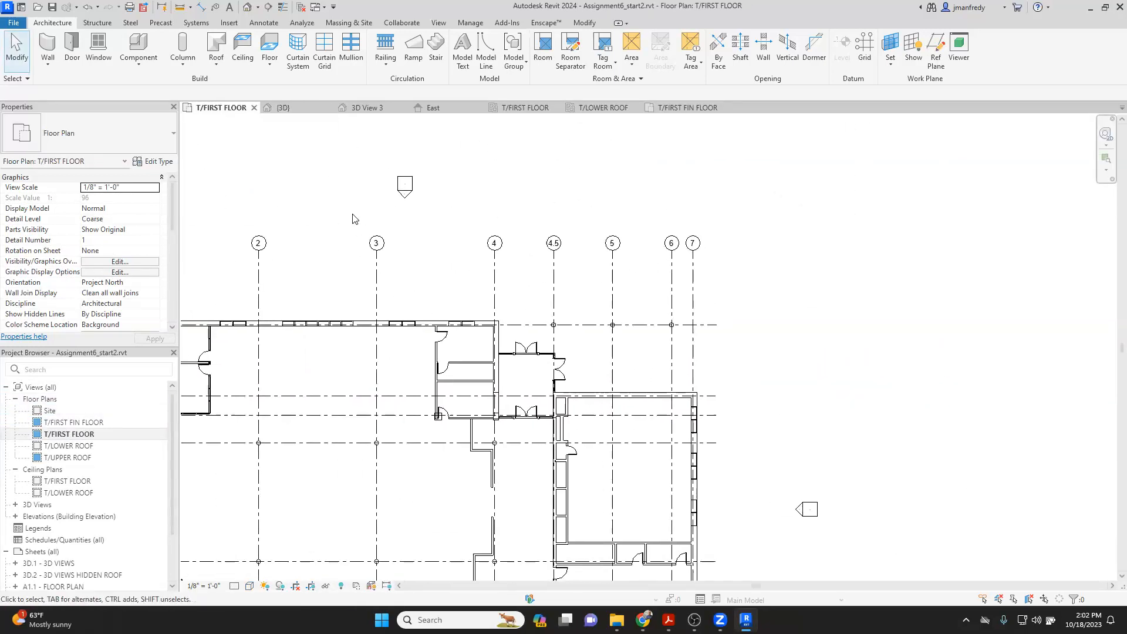
{"action": "double_click", "coordinate": [406, 199]}
Step: Align the new ceiling with the underside of the upper roof in the North elevation
{"action": "scroll", "coordinate": [519, 201], "scroll_direction": "up", "scroll_amount": 7}
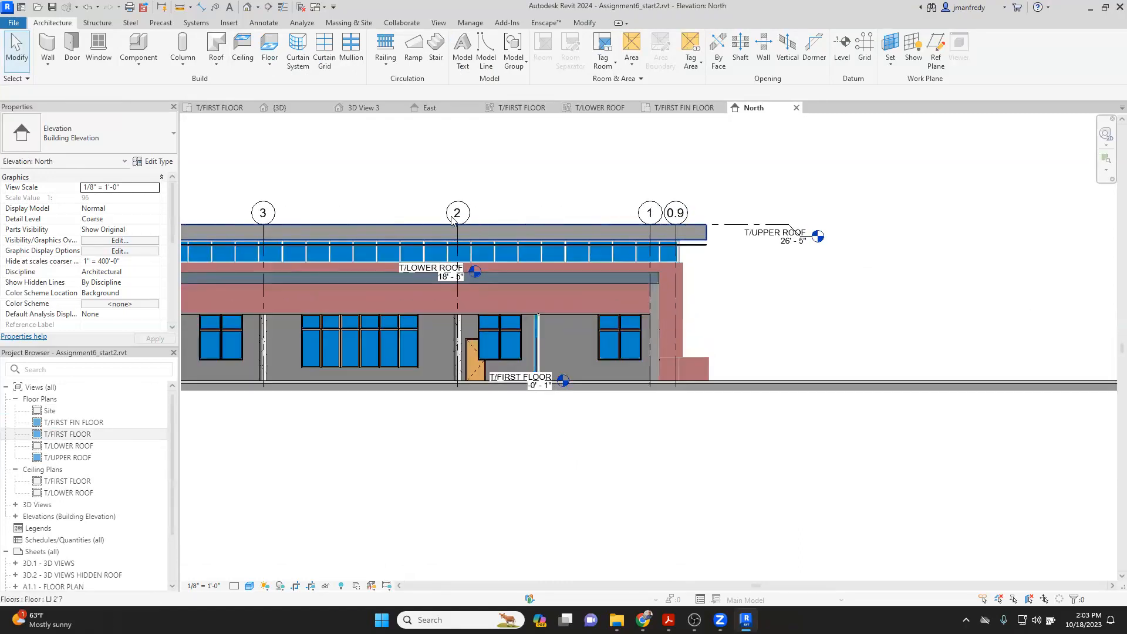
{"action": "middle_click_drag", "start_coordinate": [451, 217], "coordinate": [818, 198]}
{"action": "scroll", "coordinate": [457, 223], "scroll_direction": "up", "scroll_amount": 5}
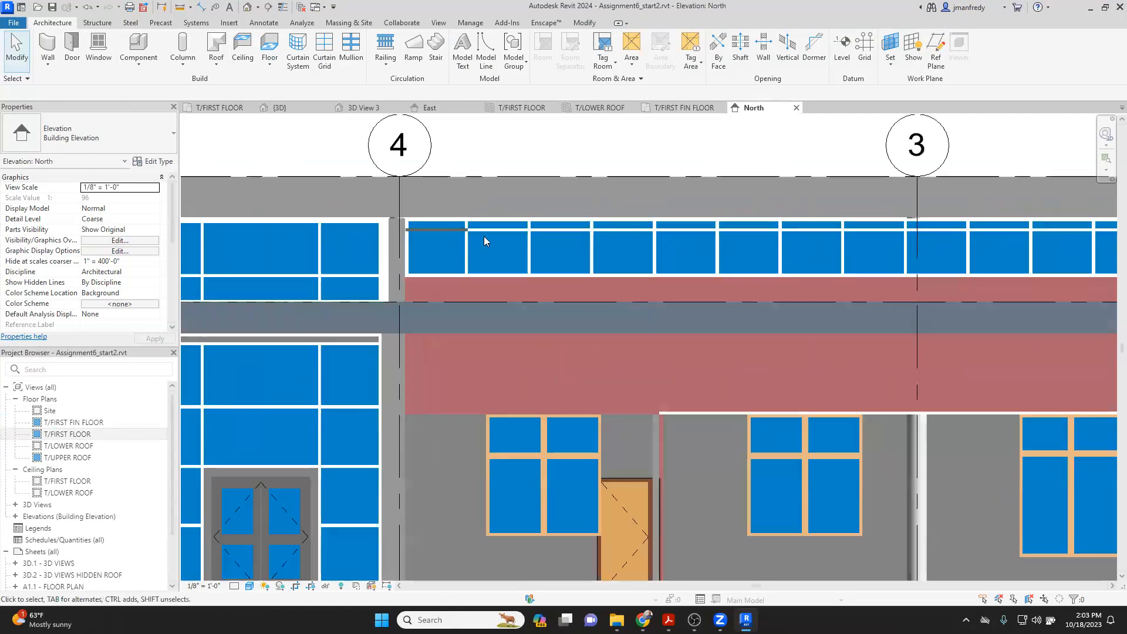
{"action": "scroll", "coordinate": [484, 238], "scroll_direction": "up", "scroll_amount": 2}
{"action": "left_click", "coordinate": [486, 232]}
{"action": "scroll", "coordinate": [481, 238], "scroll_direction": "up", "scroll_amount": 1}
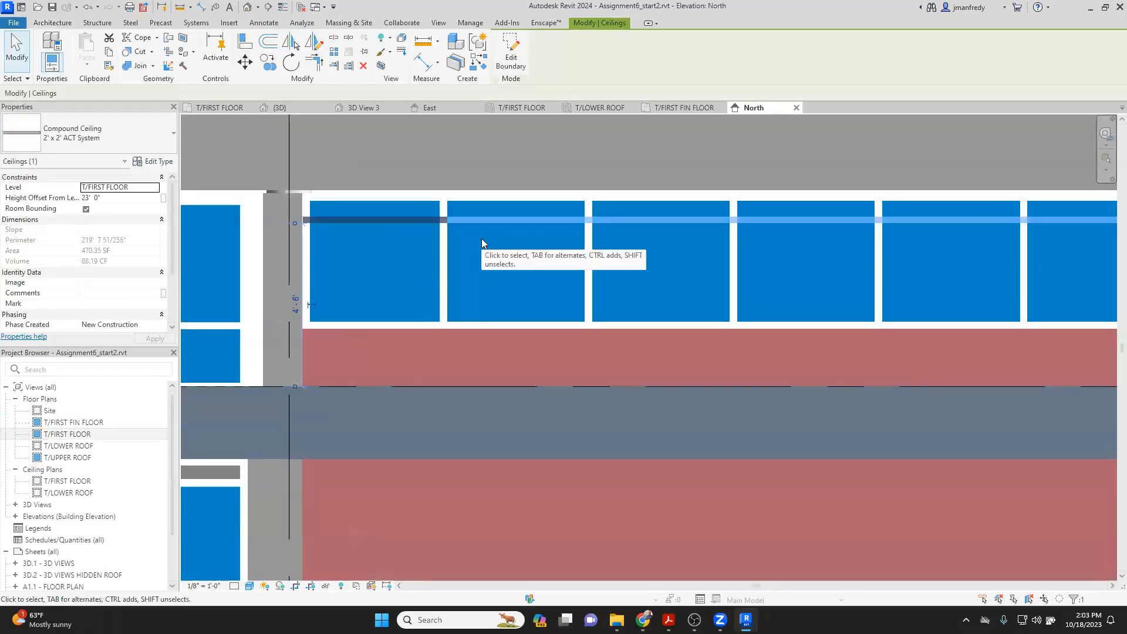
{"action": "scroll", "coordinate": [482, 238], "scroll_direction": "up", "scroll_amount": 1}
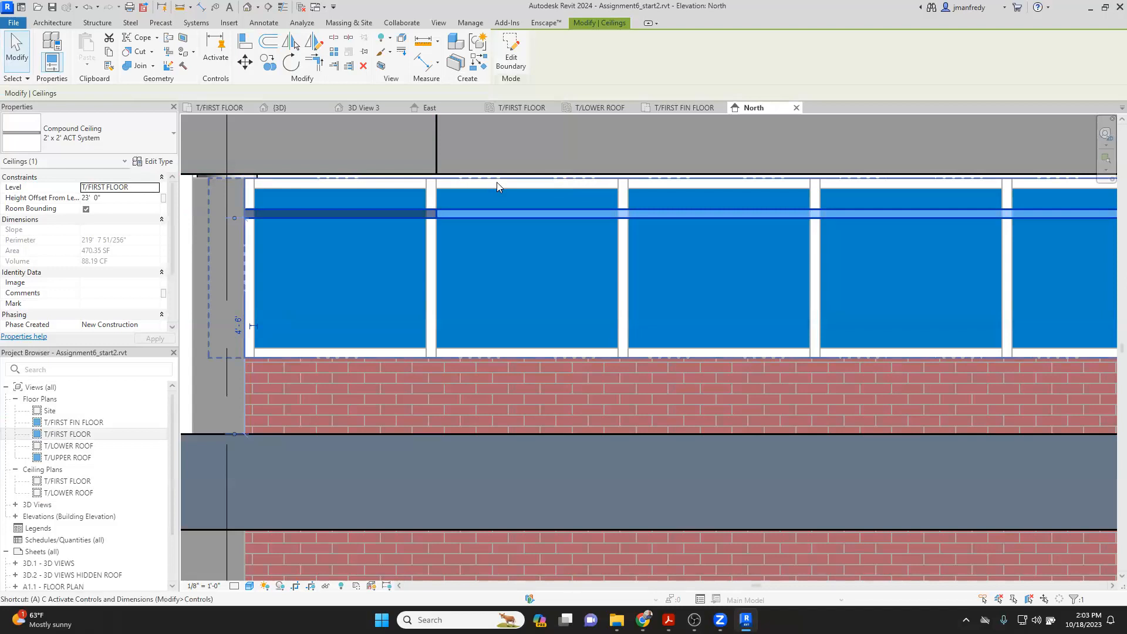
{"action": "key", "text": "a"}
{"action": "key", "text": "l"}
{"action": "left_click", "coordinate": [498, 213]}
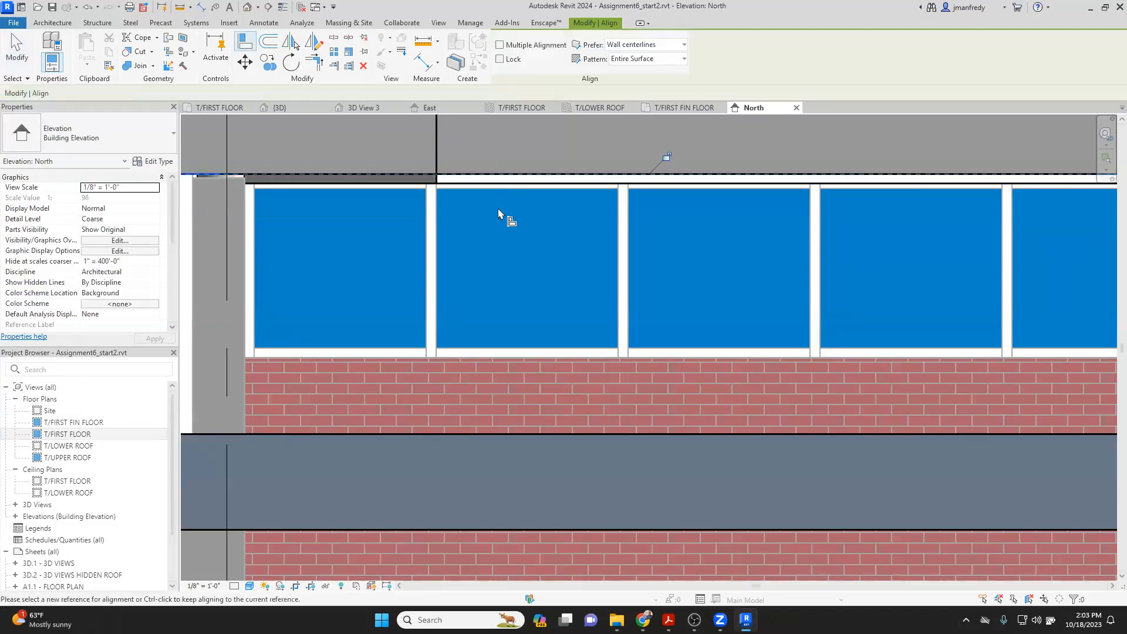
{"action": "key", "text": "Escape"}
{"action": "key", "text": "Escape"}
Step: Select the aligned ceiling and check its type and height offset
{"action": "left_click", "coordinate": [485, 180]}
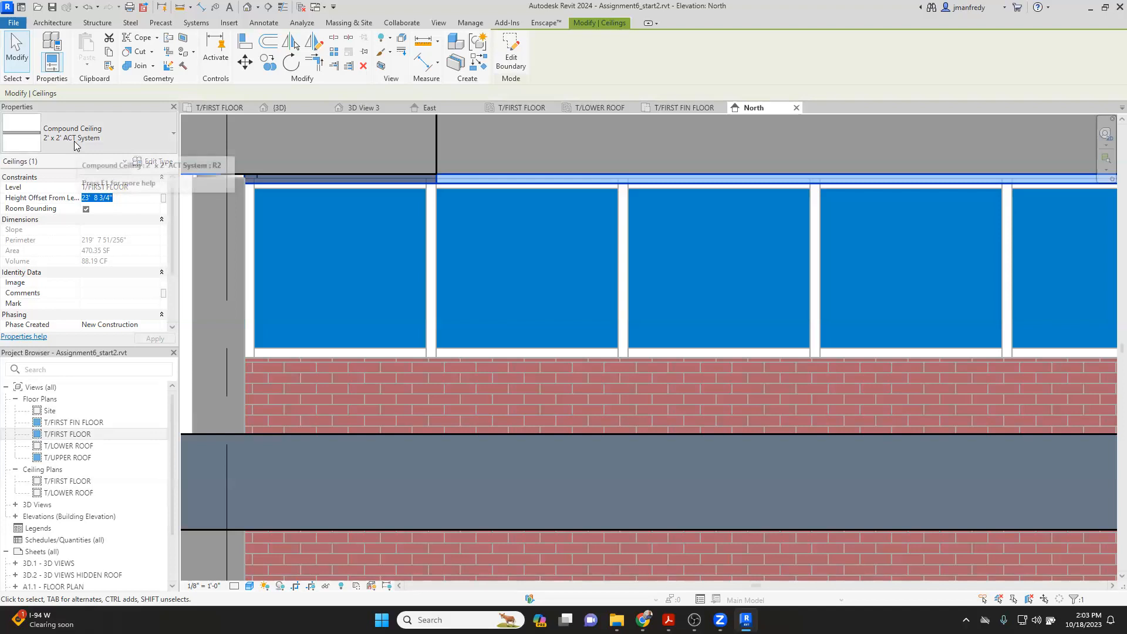
{"action": "key", "text": "Escape"}
{"action": "scroll", "coordinate": [453, 216], "scroll_direction": "down", "scroll_amount": 1}
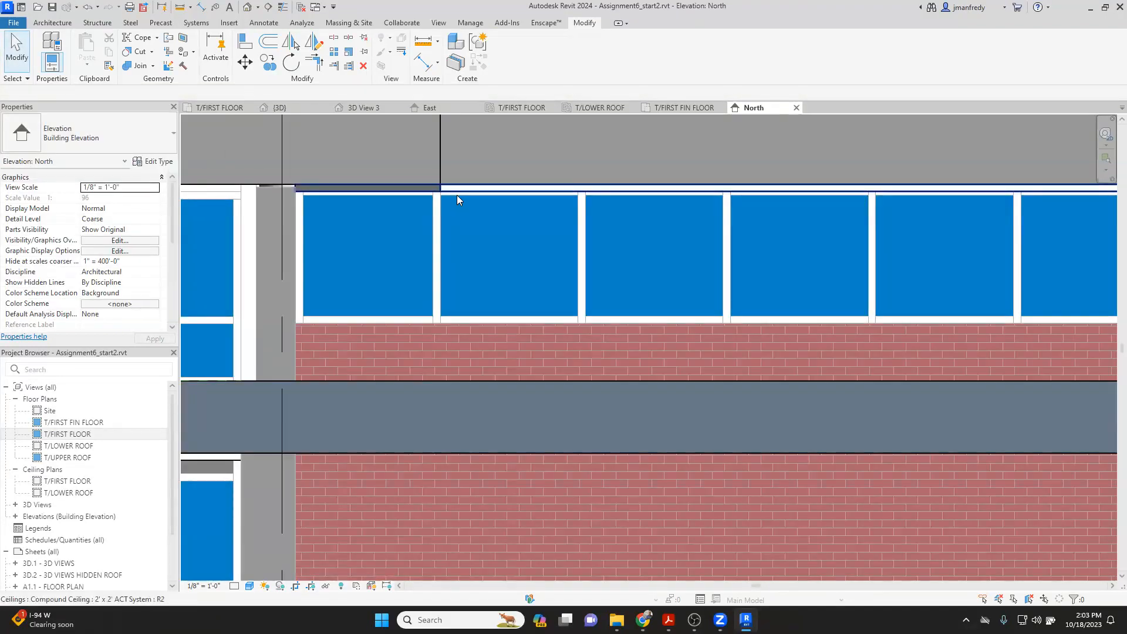
{"action": "left_click", "coordinate": [458, 192]}
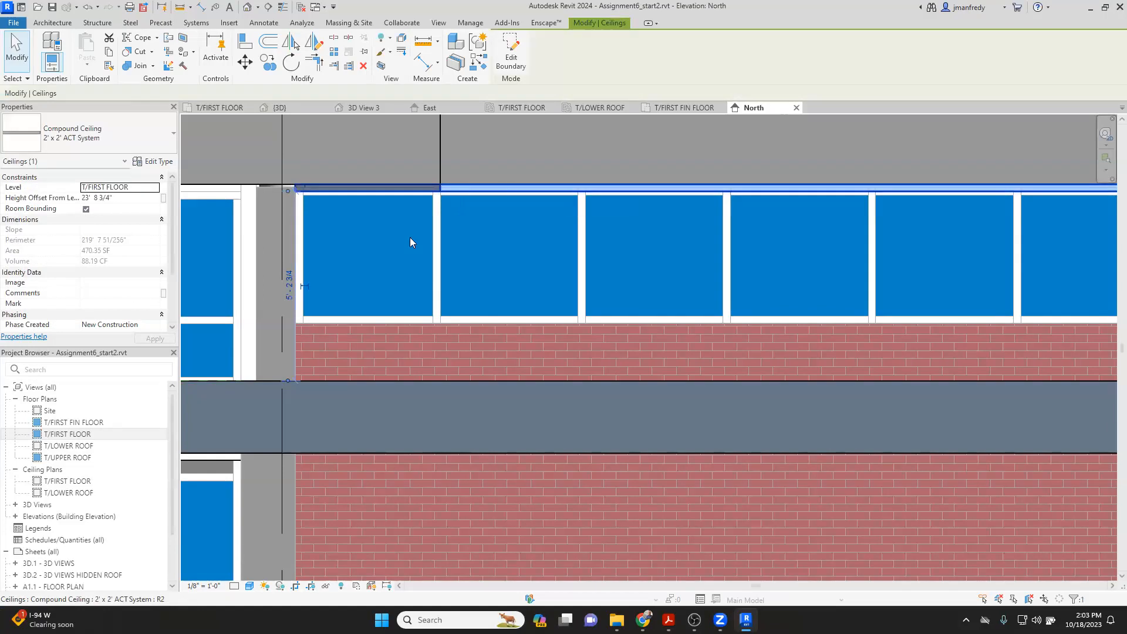
Step: Open the T/LOWER ROOF reflected ceiling plan at the projecting bay near grids 4 and 4.5
{"action": "key", "text": "Escape"}
{"action": "double_click", "coordinate": [68, 435]}
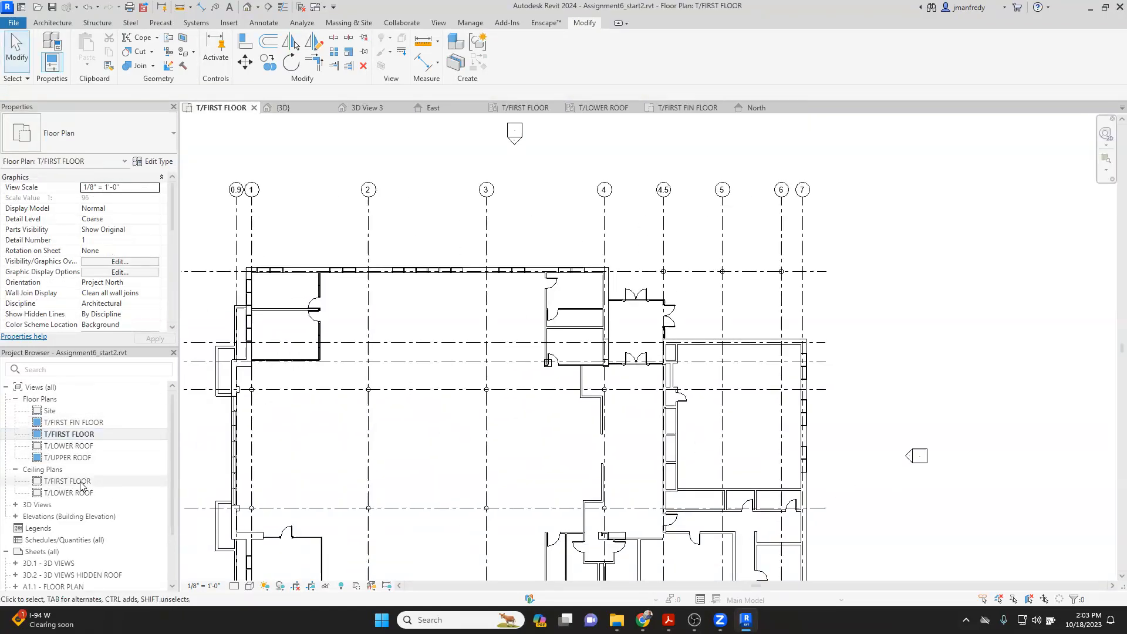
{"action": "double_click", "coordinate": [68, 493]}
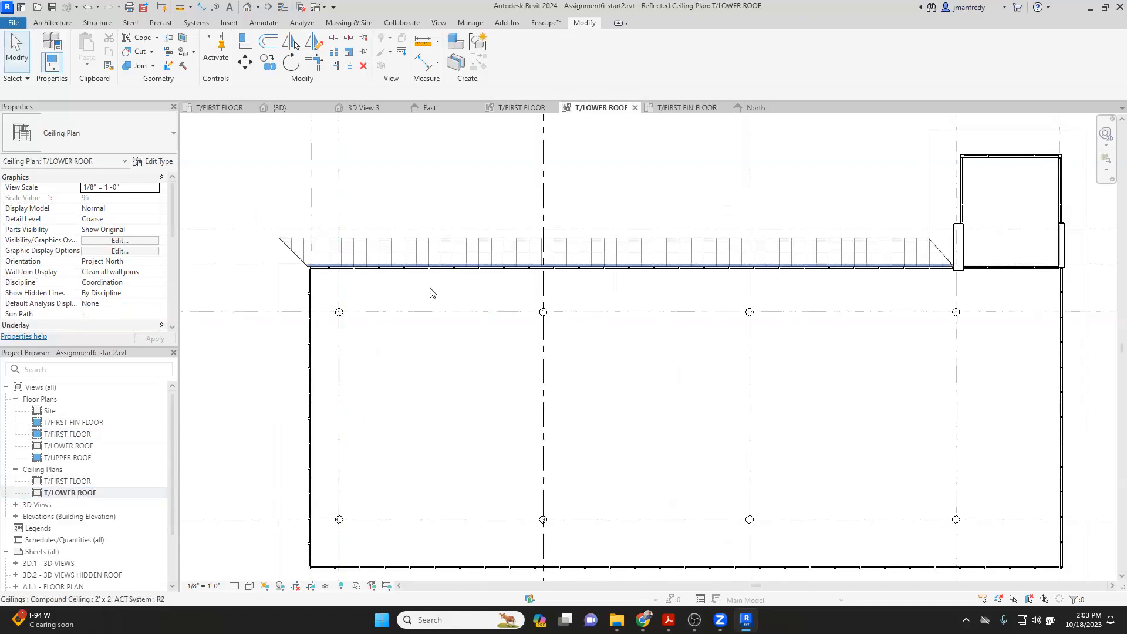
{"action": "middle_click_drag", "start_coordinate": [787, 215], "coordinate": [623, 321]}
{"action": "scroll", "coordinate": [667, 301], "scroll_direction": "up", "scroll_amount": 3}
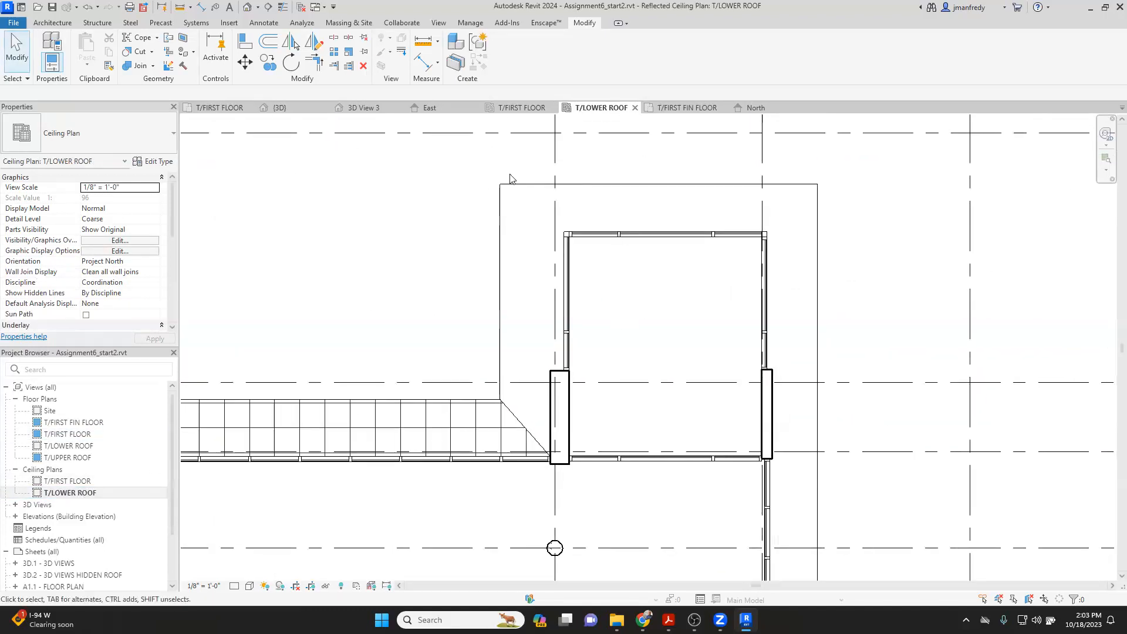
{"action": "left_click", "coordinate": [59, 24]}
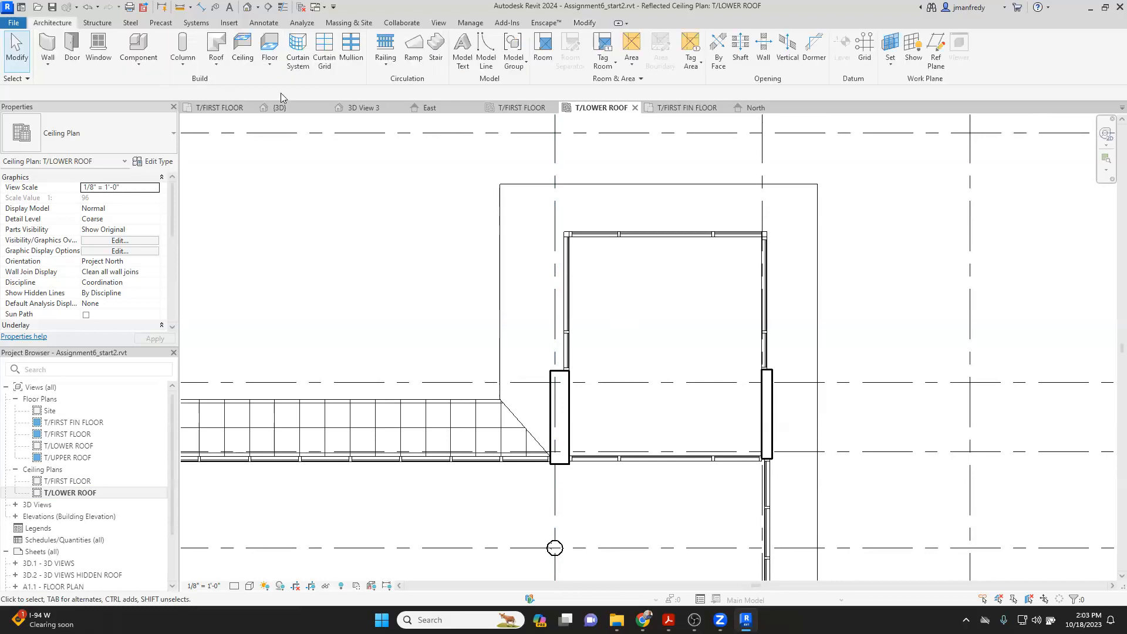
{"action": "left_click", "coordinate": [251, 53]}
{"action": "left_click", "coordinate": [543, 52]}
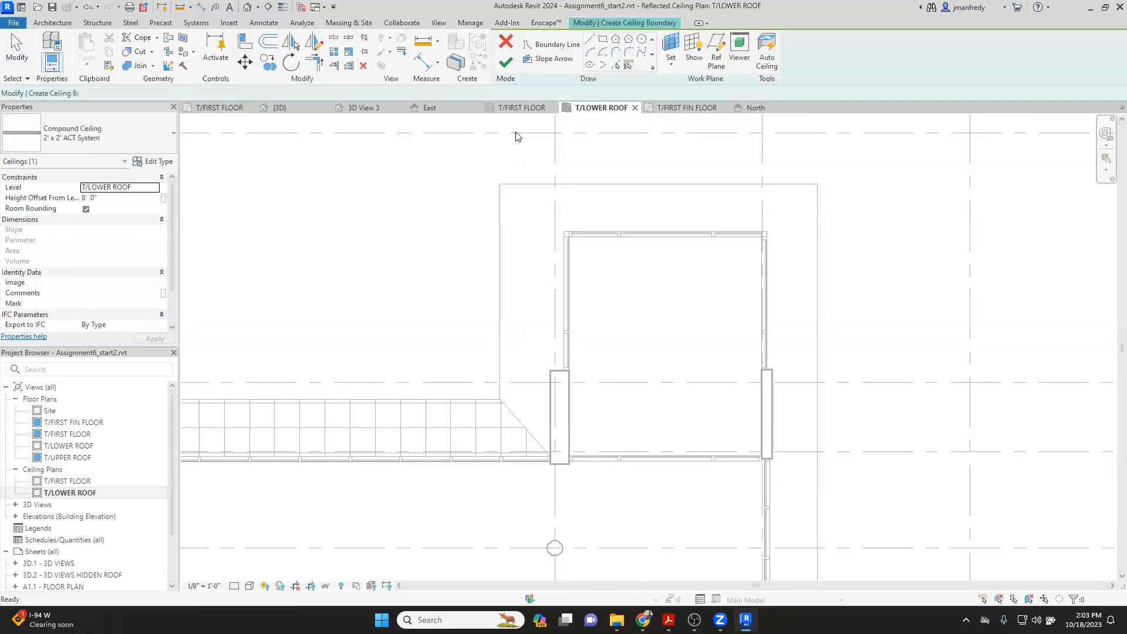
{"action": "scroll", "coordinate": [536, 201], "scroll_direction": "up", "scroll_amount": 3}
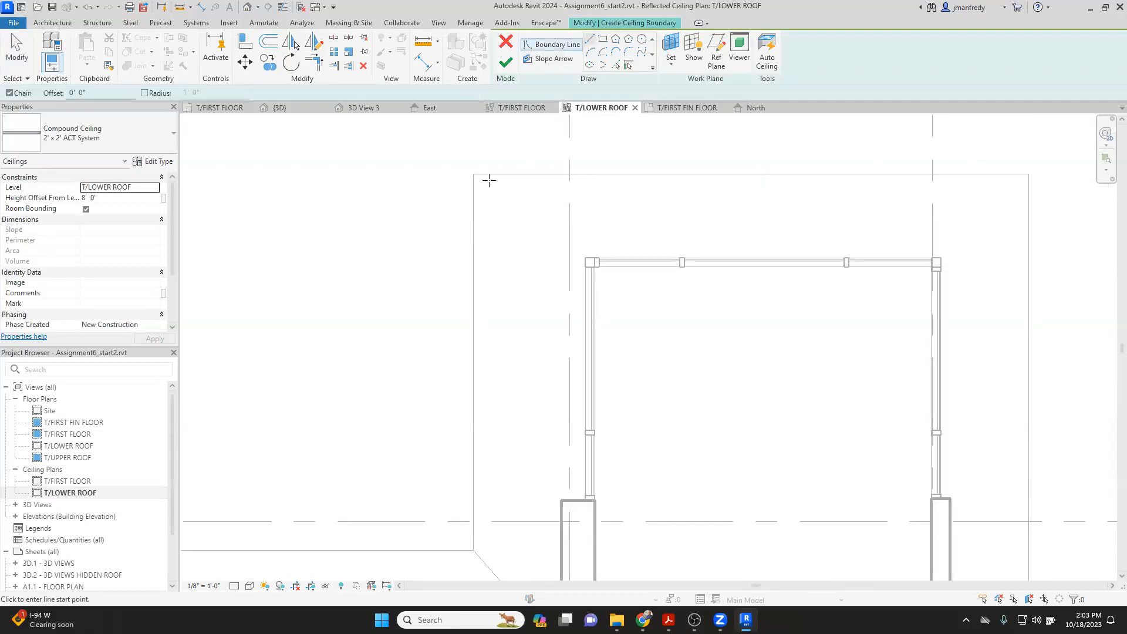
{"action": "left_click", "coordinate": [475, 174]}
{"action": "left_click", "coordinate": [586, 257]}
{"action": "middle_click_drag", "start_coordinate": [585, 345], "coordinate": [591, 187]}
{"action": "left_click", "coordinate": [591, 337]}
{"action": "scroll", "coordinate": [589, 349], "scroll_direction": "up", "scroll_amount": 2}
{"action": "left_click", "coordinate": [558, 341]}
{"action": "left_click", "coordinate": [560, 538]}
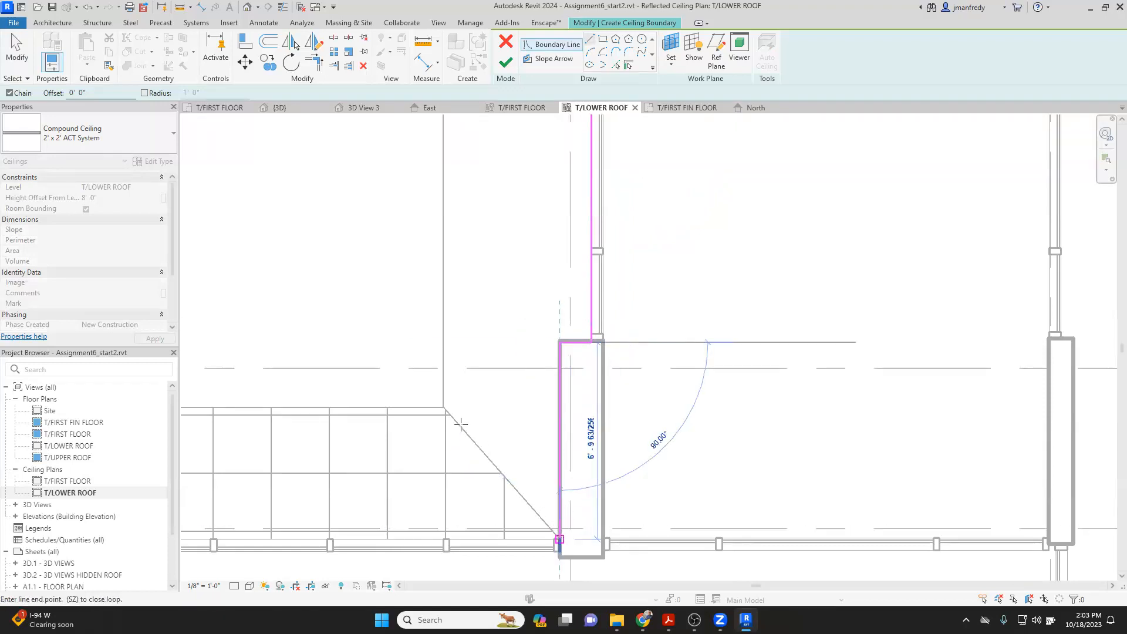
{"action": "left_click", "coordinate": [443, 406]}
{"action": "key", "text": "Escape"}
{"action": "key", "text": "Escape"}
{"action": "scroll", "coordinate": [465, 321], "scroll_direction": "down", "scroll_amount": 3}
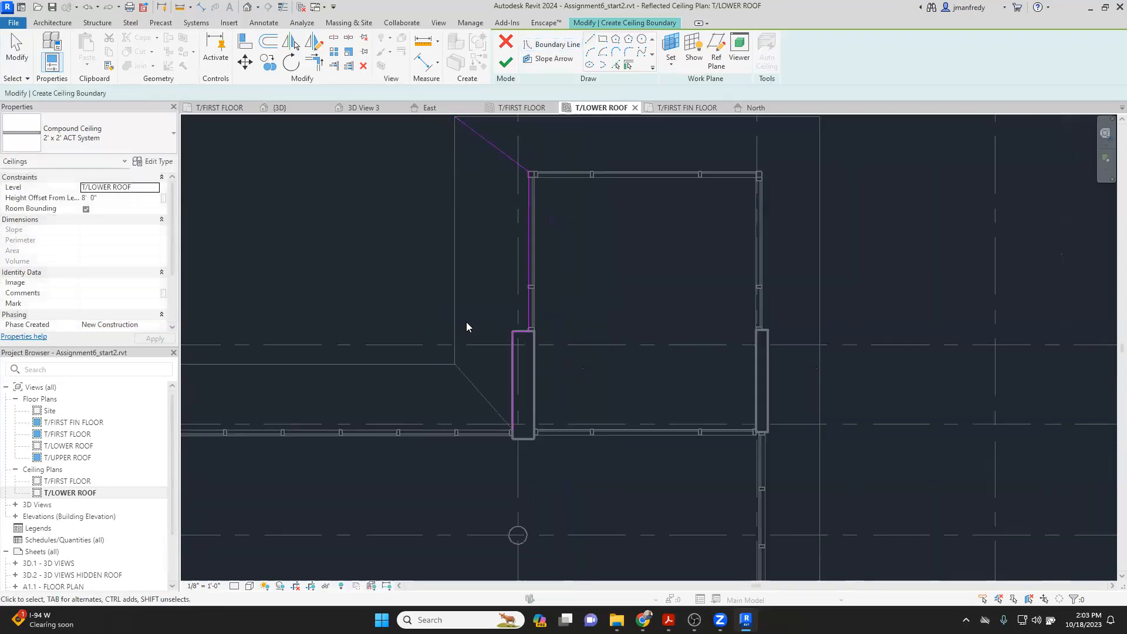
{"action": "scroll", "coordinate": [467, 325], "scroll_direction": "up", "scroll_amount": 4}
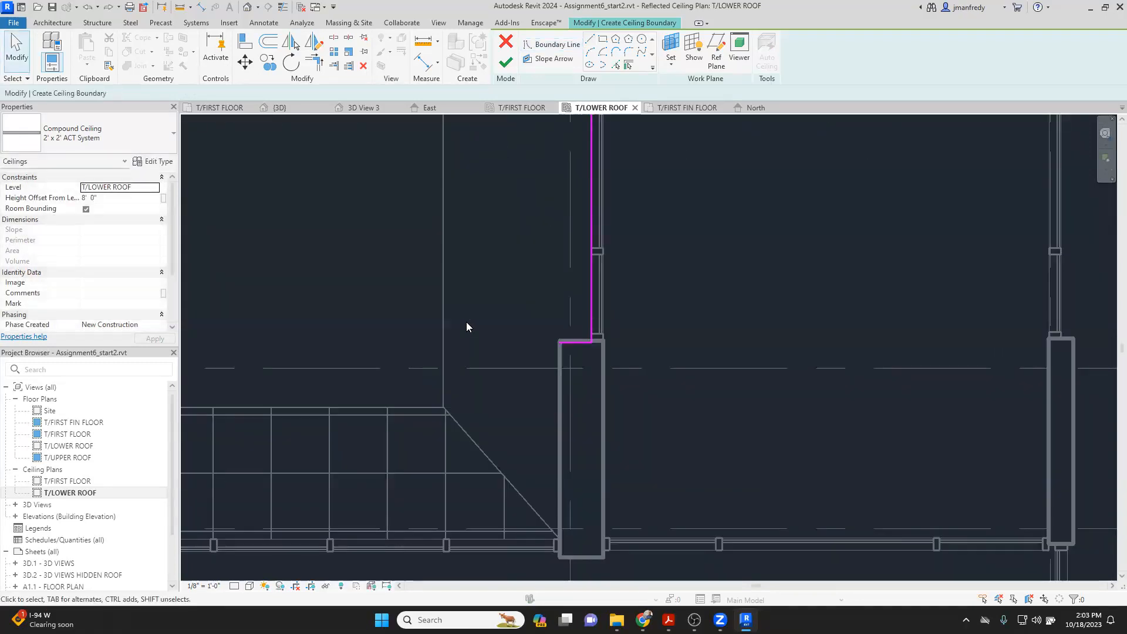
{"action": "scroll", "coordinate": [467, 326], "scroll_direction": "down", "scroll_amount": 1}
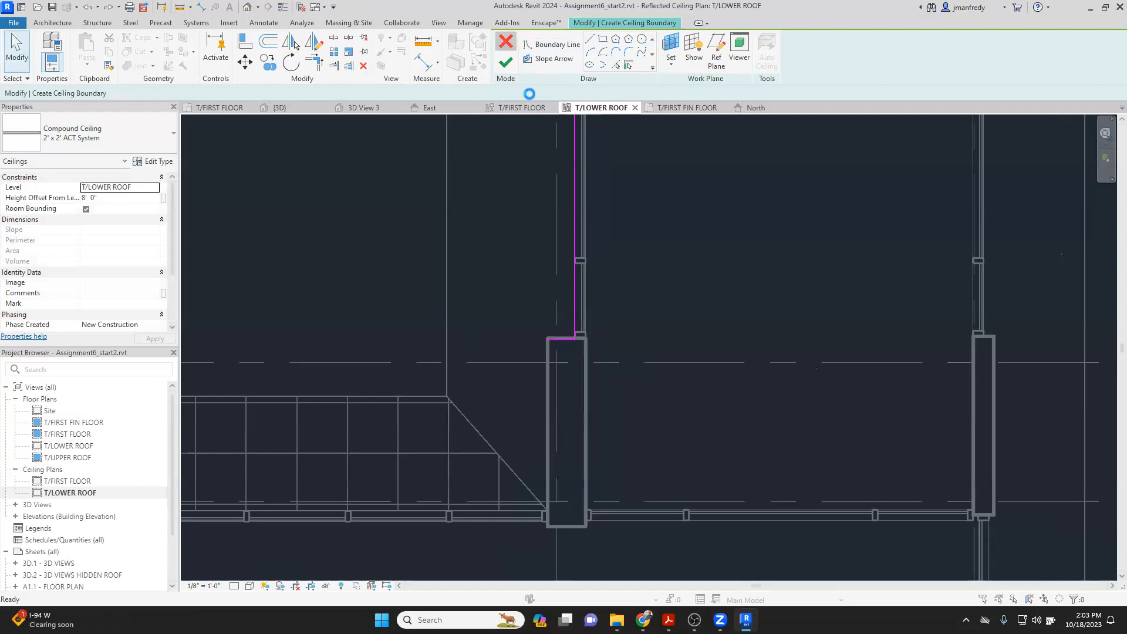
{"action": "left_click", "coordinate": [593, 317]}
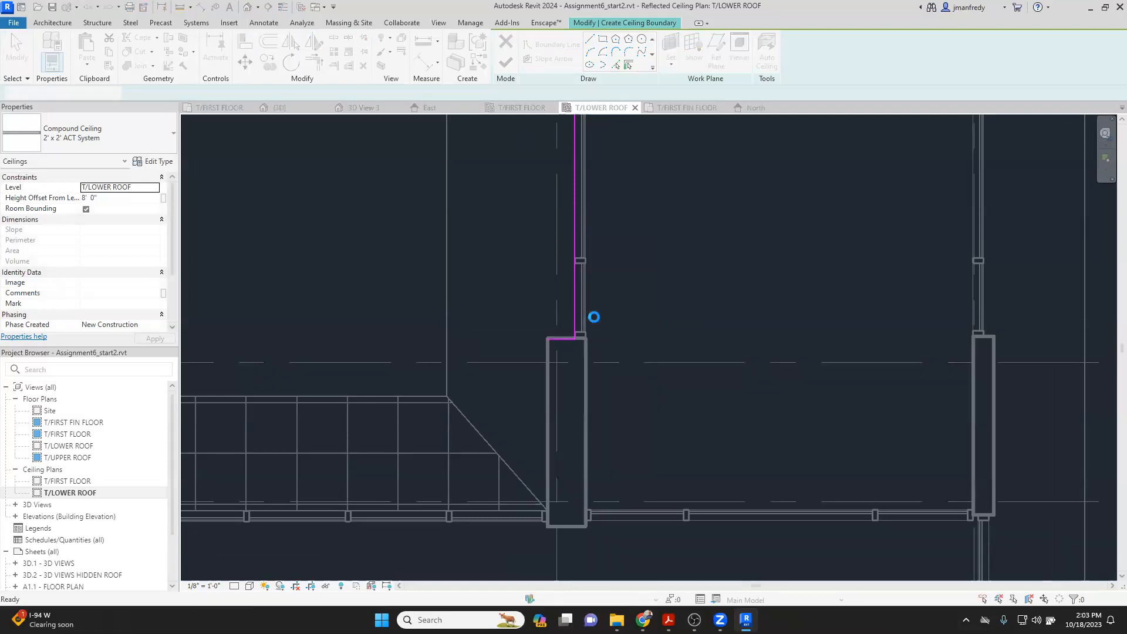
{"action": "scroll", "coordinate": [639, 284], "scroll_direction": "down", "scroll_amount": 4}
{"action": "scroll", "coordinate": [641, 284], "scroll_direction": "down", "scroll_amount": 3}
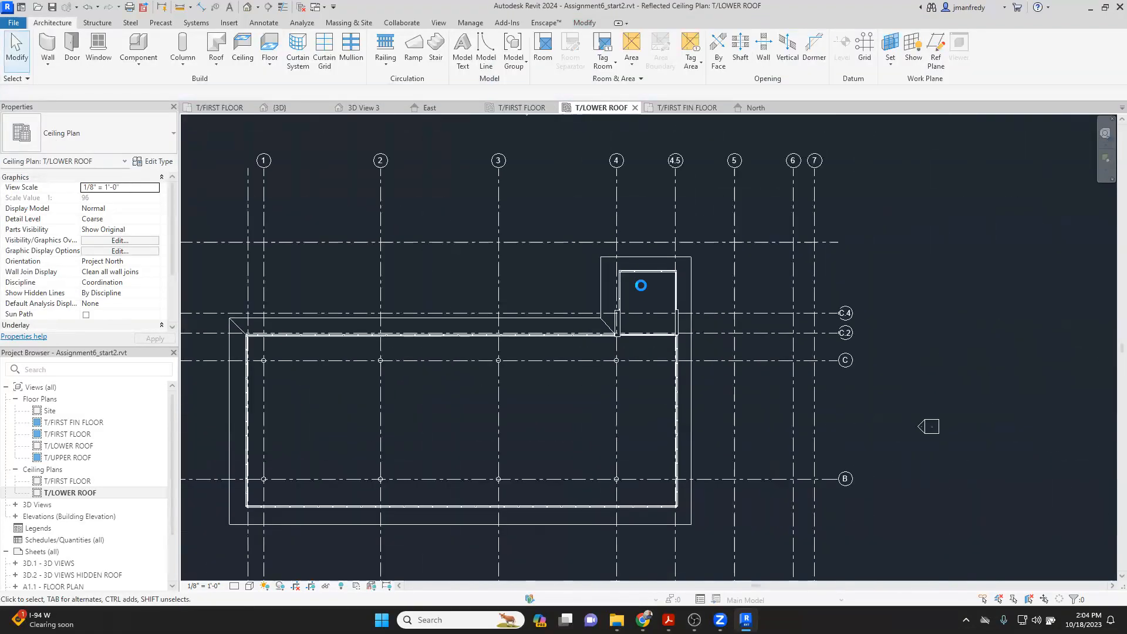
{"action": "scroll", "coordinate": [641, 226], "scroll_direction": "down", "scroll_amount": 2}
{"action": "scroll", "coordinate": [640, 220], "scroll_direction": "down", "scroll_amount": 1}
{"action": "middle_click_drag", "start_coordinate": [641, 219], "coordinate": [589, 254]}
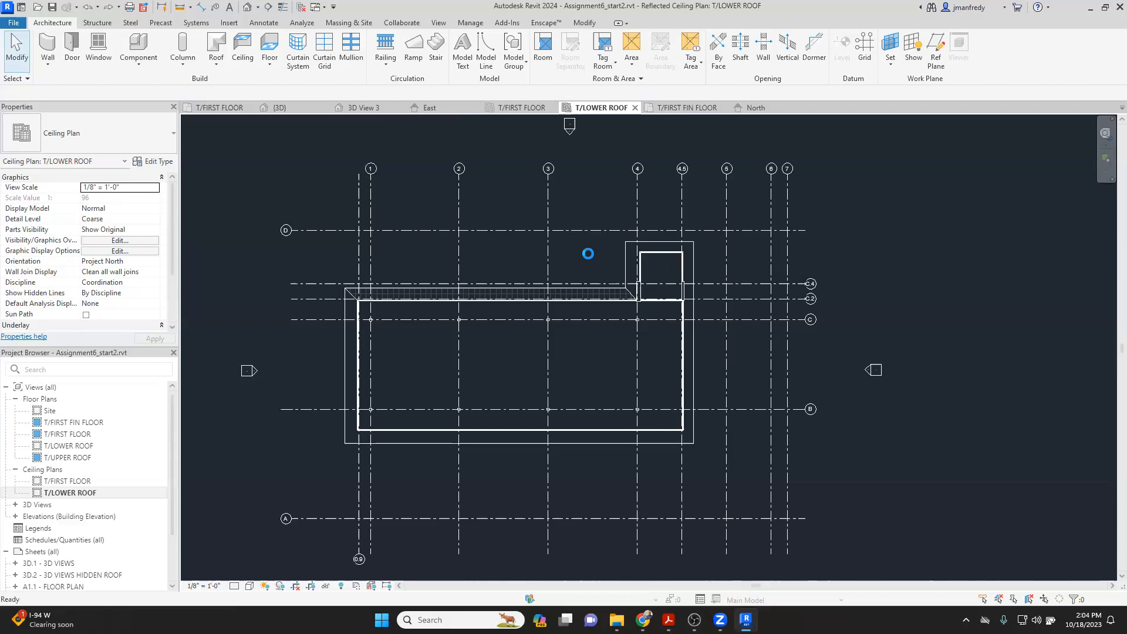
Step: Set the canvas color scheme to Light in the program's color options
{"action": "key", "text": "ctrl+s"}
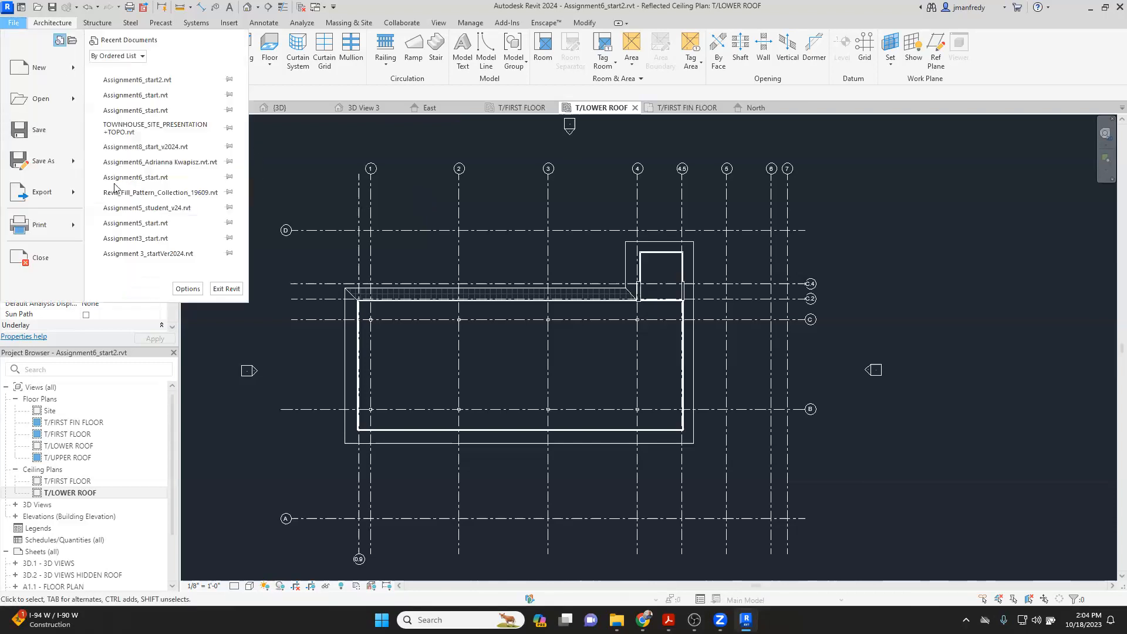
{"action": "left_click", "coordinate": [189, 289]}
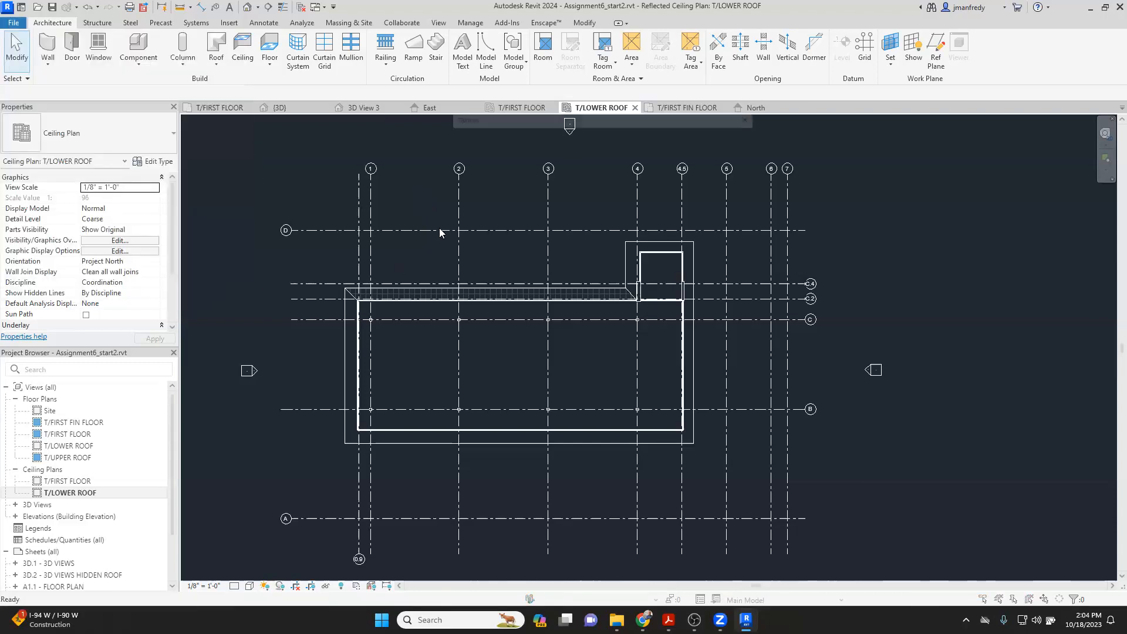
{"action": "left_click", "coordinate": [492, 130]}
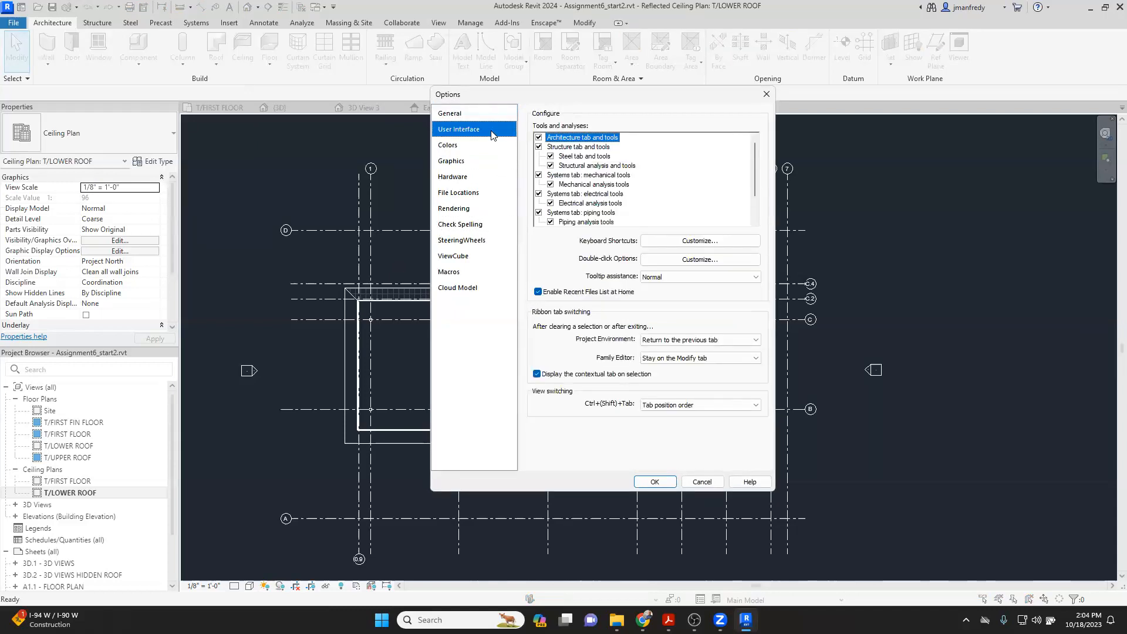
{"action": "left_click", "coordinate": [474, 147]}
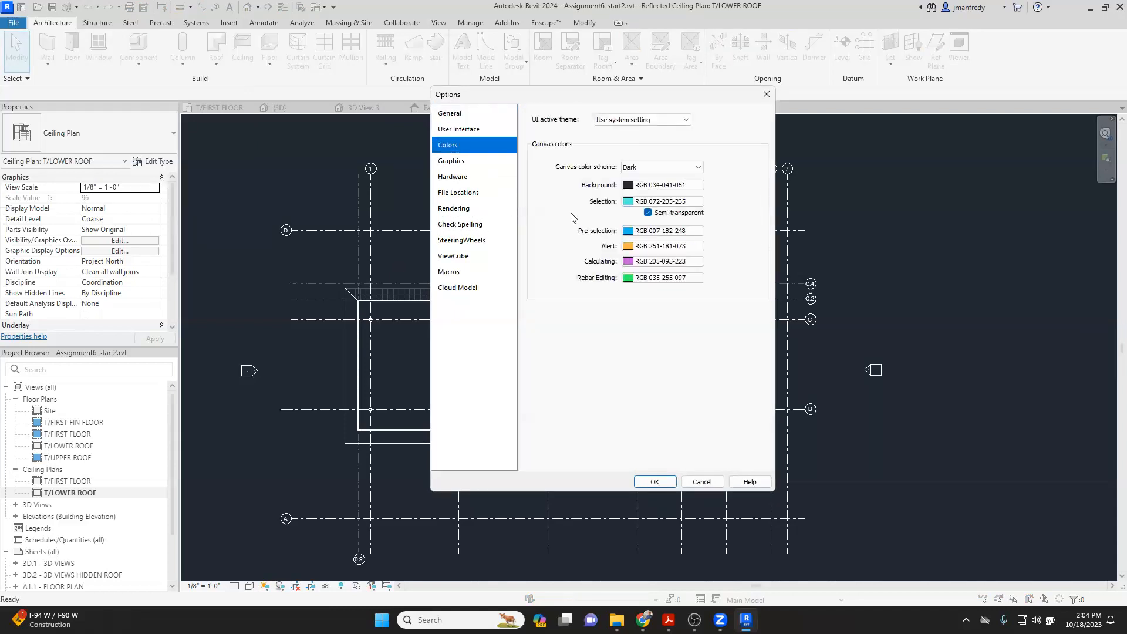
{"action": "left_click", "coordinate": [655, 186]}
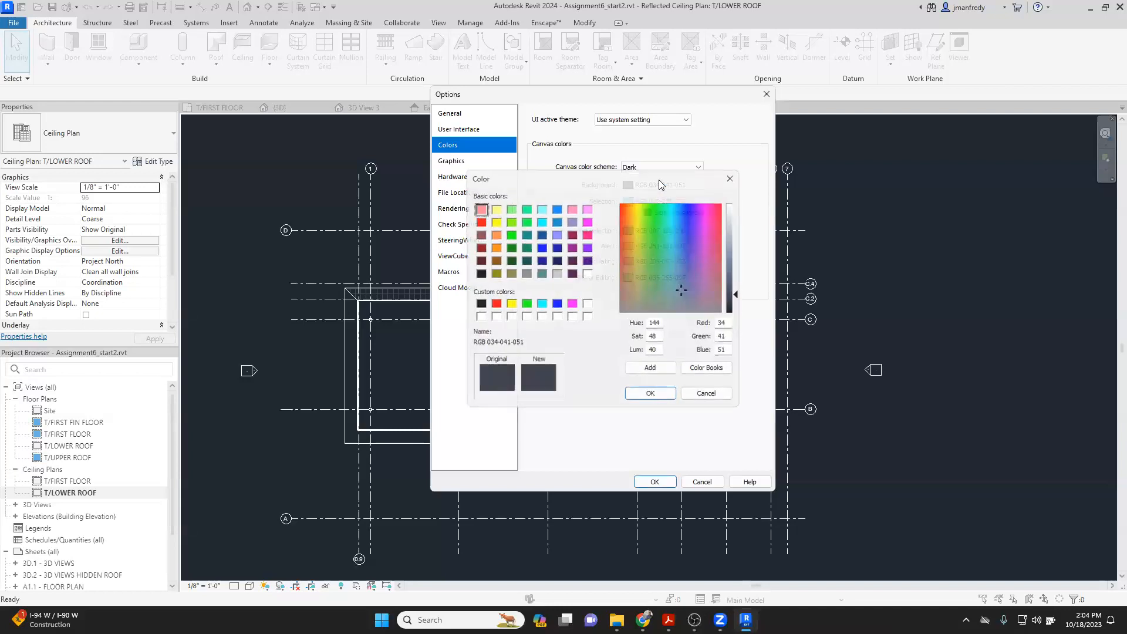
{"action": "key", "text": "Escape"}
{"action": "left_click", "coordinate": [672, 169]}
{"action": "left_click", "coordinate": [649, 185]}
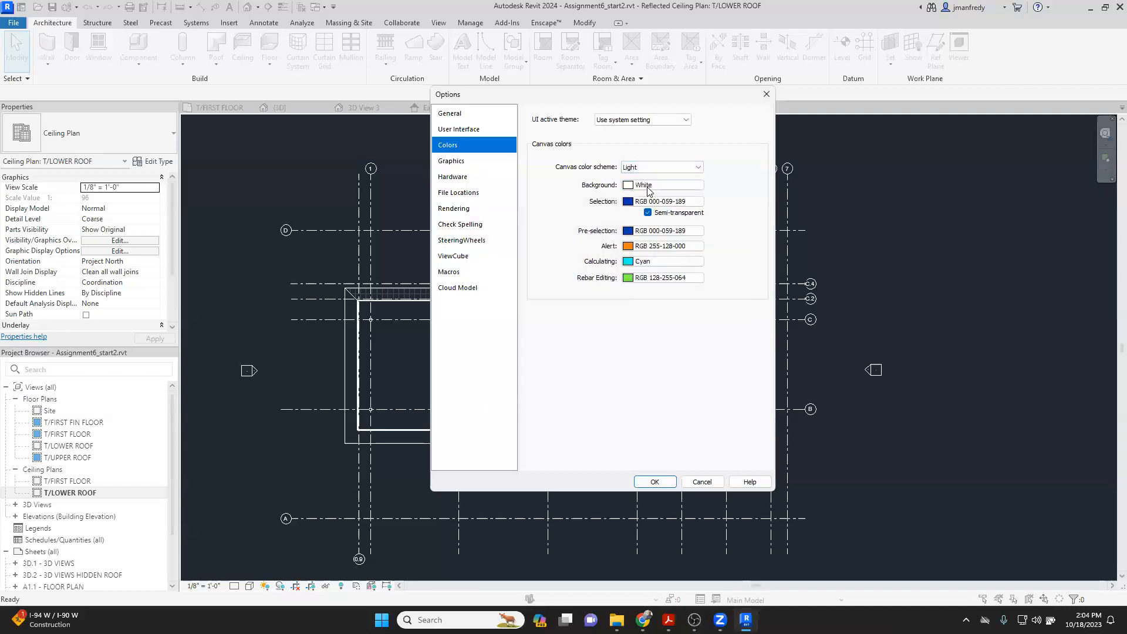
{"action": "left_click", "coordinate": [655, 482]}
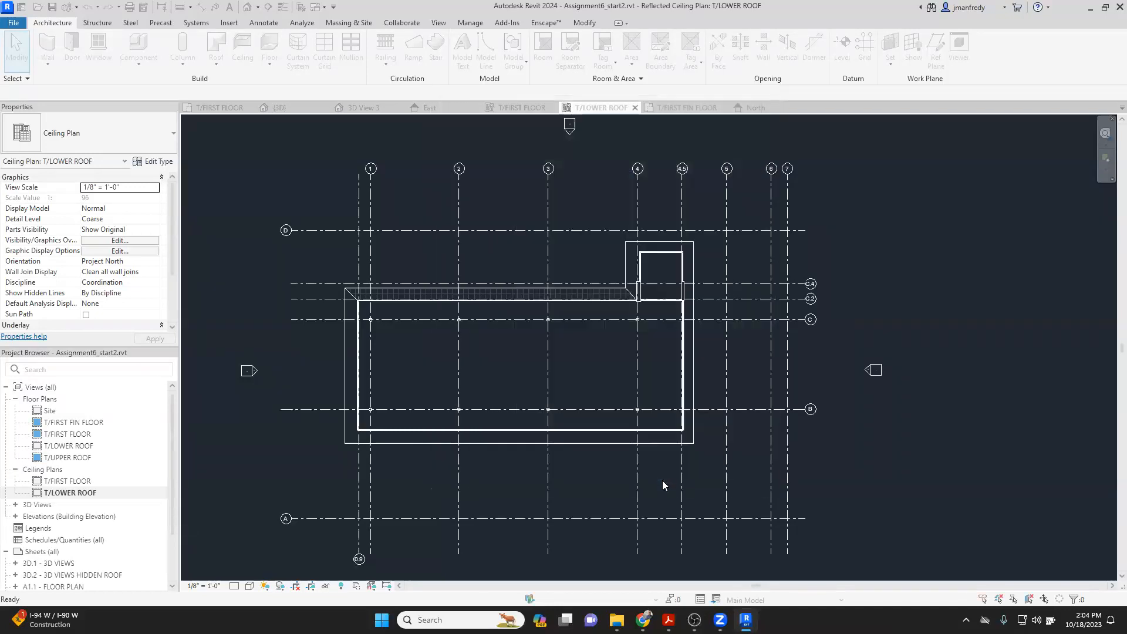
Step: Examine the projecting bay and its surroundings in the ceiling plan and in the default 3D view
{"action": "scroll", "coordinate": [646, 258], "scroll_direction": "up", "scroll_amount": 4}
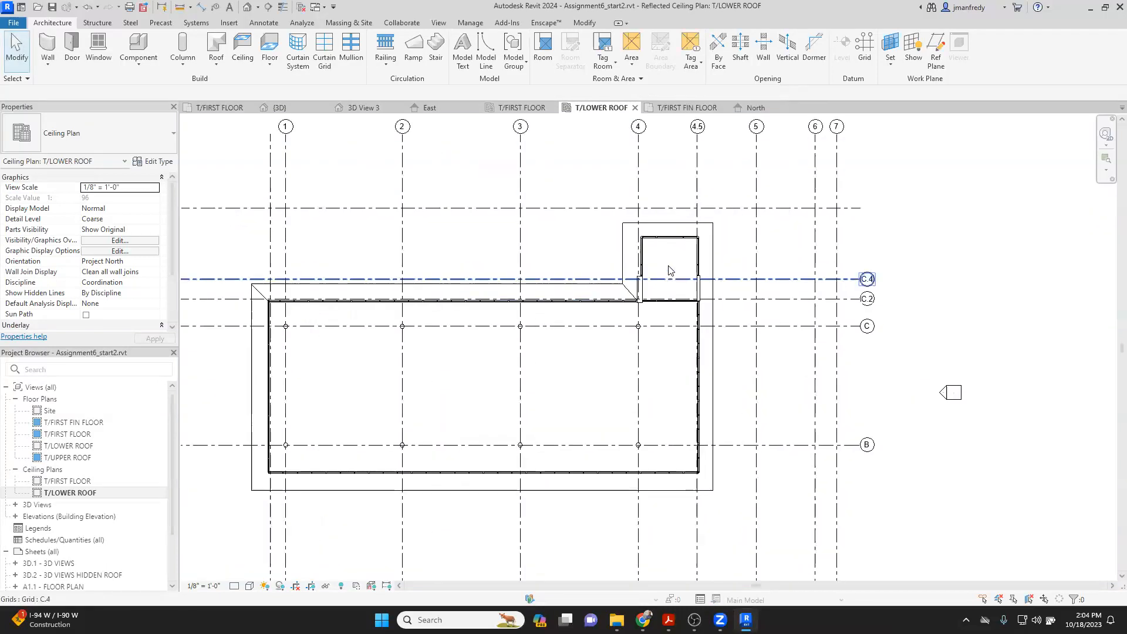
{"action": "scroll", "coordinate": [638, 320], "scroll_direction": "down", "scroll_amount": 5}
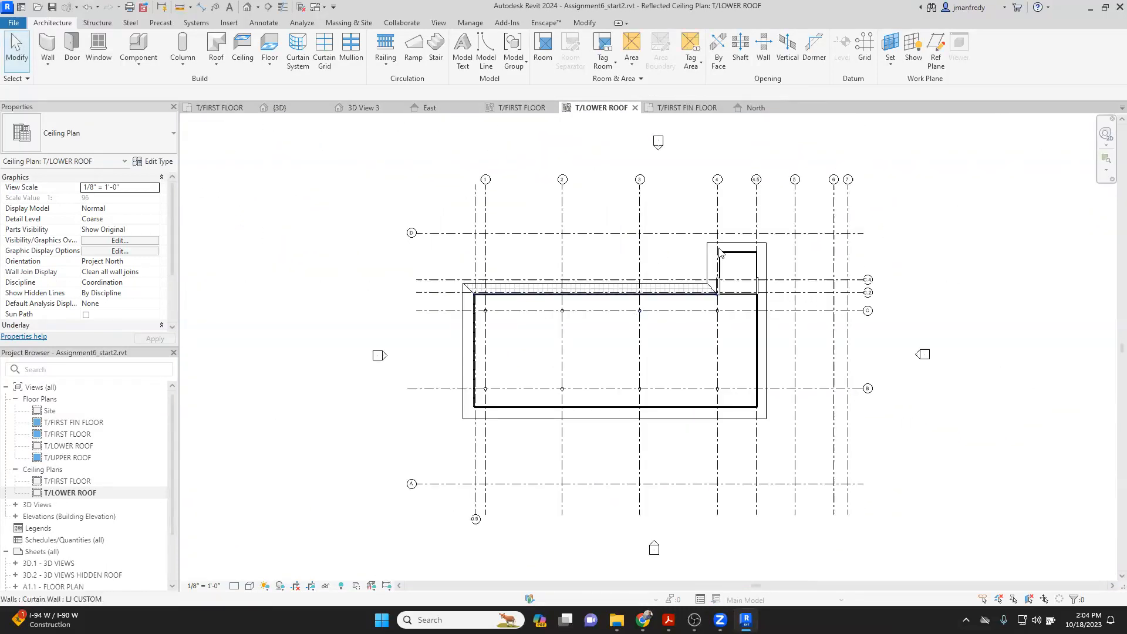
{"action": "scroll", "coordinate": [720, 253], "scroll_direction": "up", "scroll_amount": 6}
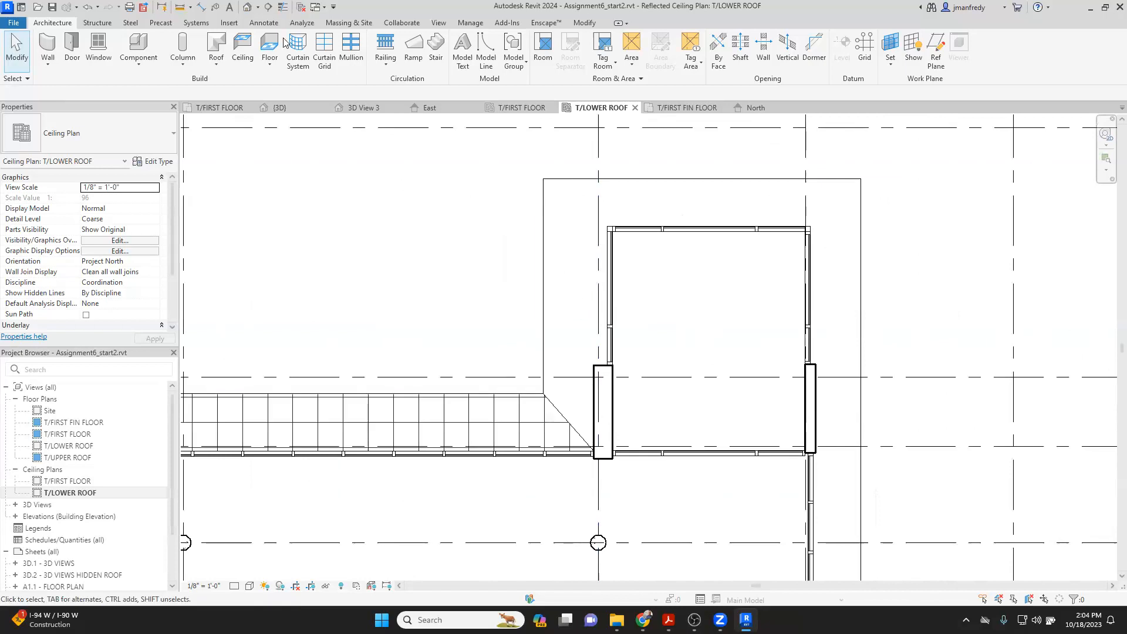
{"action": "left_click", "coordinate": [247, 7]}
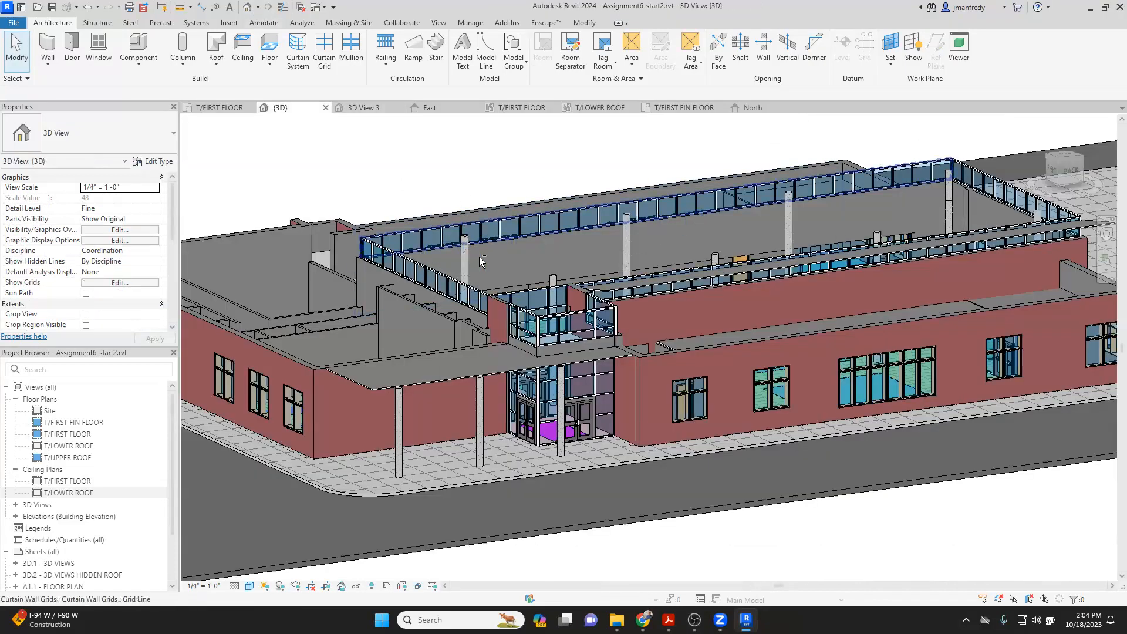
{"action": "scroll", "coordinate": [495, 279], "scroll_direction": "up", "scroll_amount": 3}
{"action": "middle_click_drag", "start_coordinate": [495, 279], "coordinate": [585, 320], "text": "shift"}
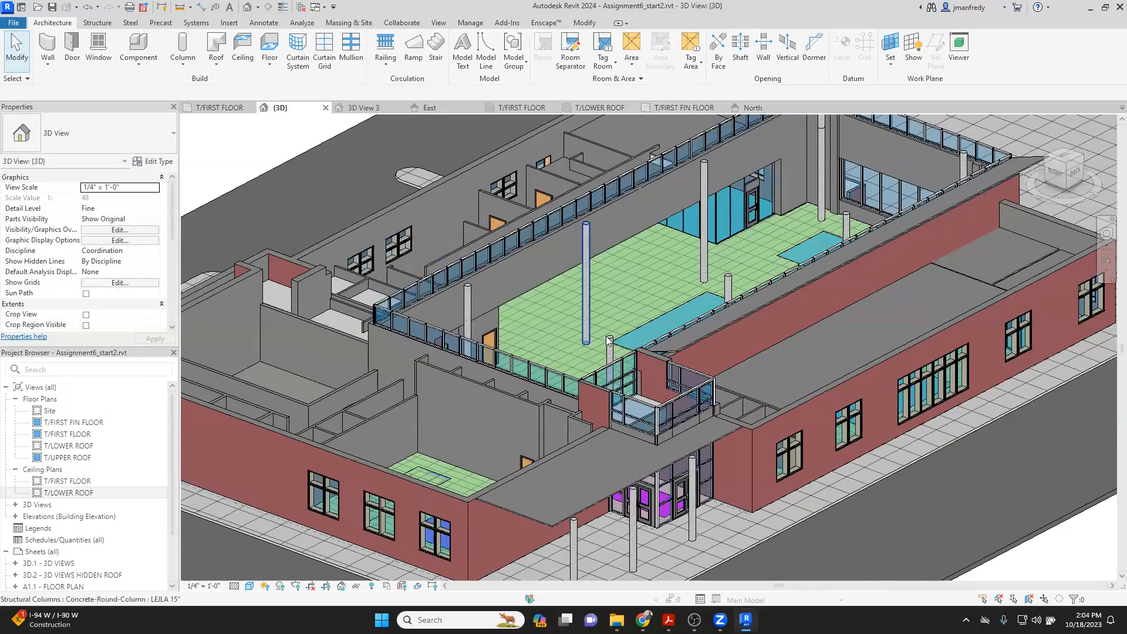
Step: Start a sketched ceiling in the T/LOWER ROOF ceiling plan with a diagonal boundary from the bay's northwest roof corner to the curtain wall corner
{"action": "double_click", "coordinate": [69, 493]}
{"action": "scroll", "coordinate": [572, 354], "scroll_direction": "down", "scroll_amount": 3}
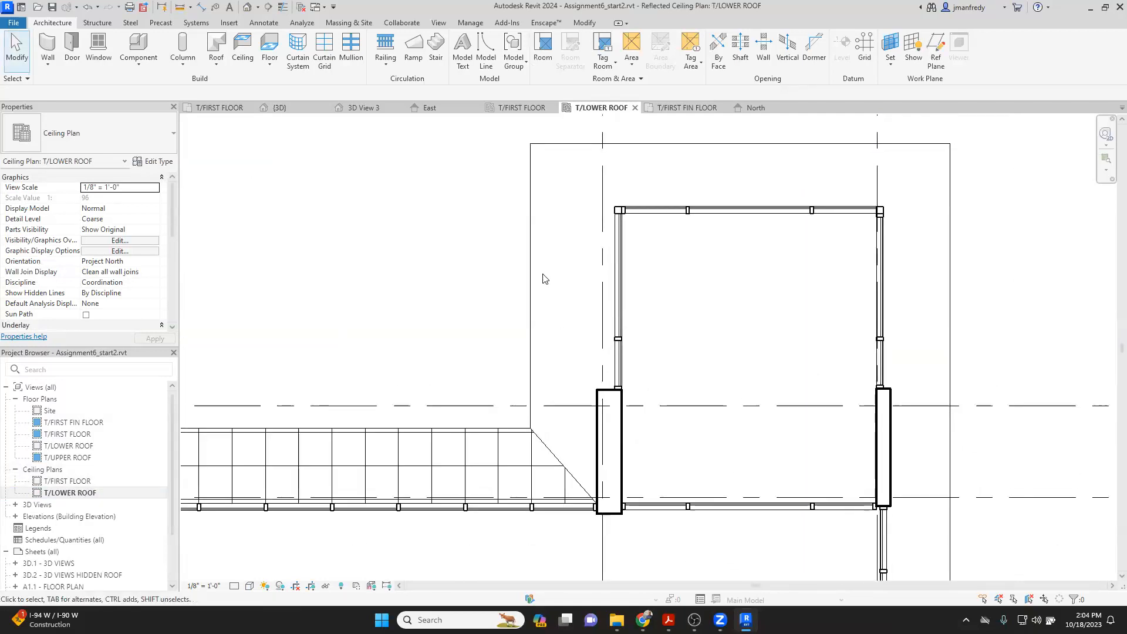
{"action": "left_click", "coordinate": [242, 50]}
{"action": "left_click", "coordinate": [543, 52]}
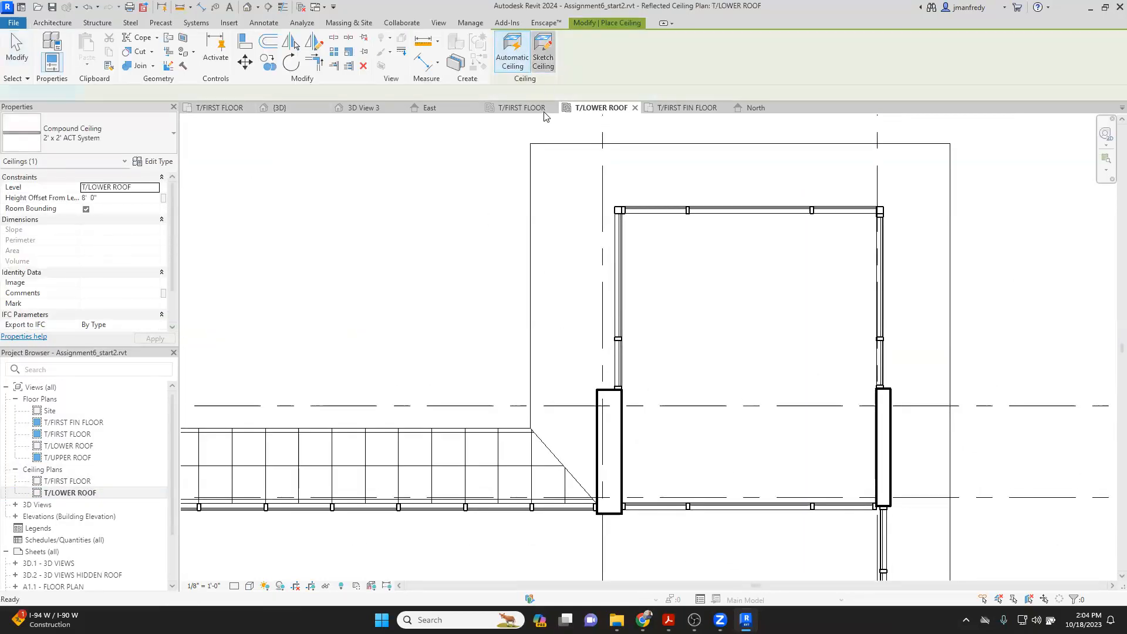
{"action": "left_click", "coordinate": [530, 144]}
{"action": "scroll", "coordinate": [619, 209], "scroll_direction": "up", "scroll_amount": 2}
{"action": "left_click", "coordinate": [618, 208]}
Step: Continue the ceiling boundary along the bay's west curtain wall, around the wall pier and diagonally back to the inner roof corner
{"action": "middle_click_drag", "start_coordinate": [590, 363], "coordinate": [608, 212]}
{"action": "left_click", "coordinate": [641, 300]}
{"action": "left_click", "coordinate": [613, 300]}
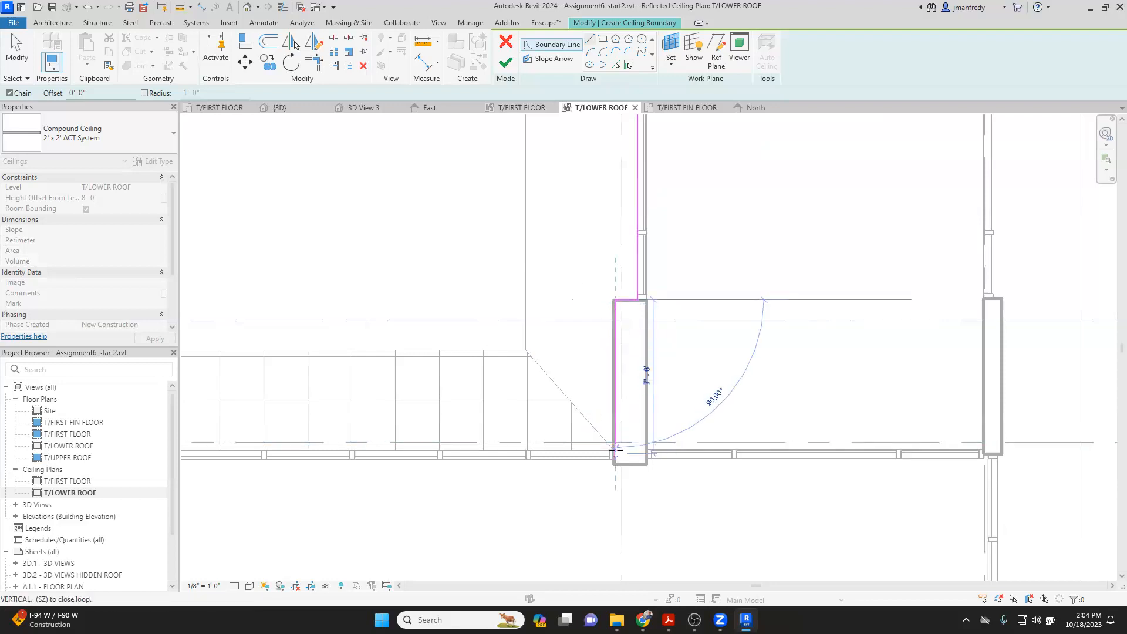
{"action": "left_click", "coordinate": [594, 432]}
{"action": "left_click", "coordinate": [526, 349]}
{"action": "key", "text": "Escape"}
{"action": "scroll", "coordinate": [541, 258], "scroll_direction": "down", "scroll_amount": 2}
{"action": "key", "text": "Escape"}
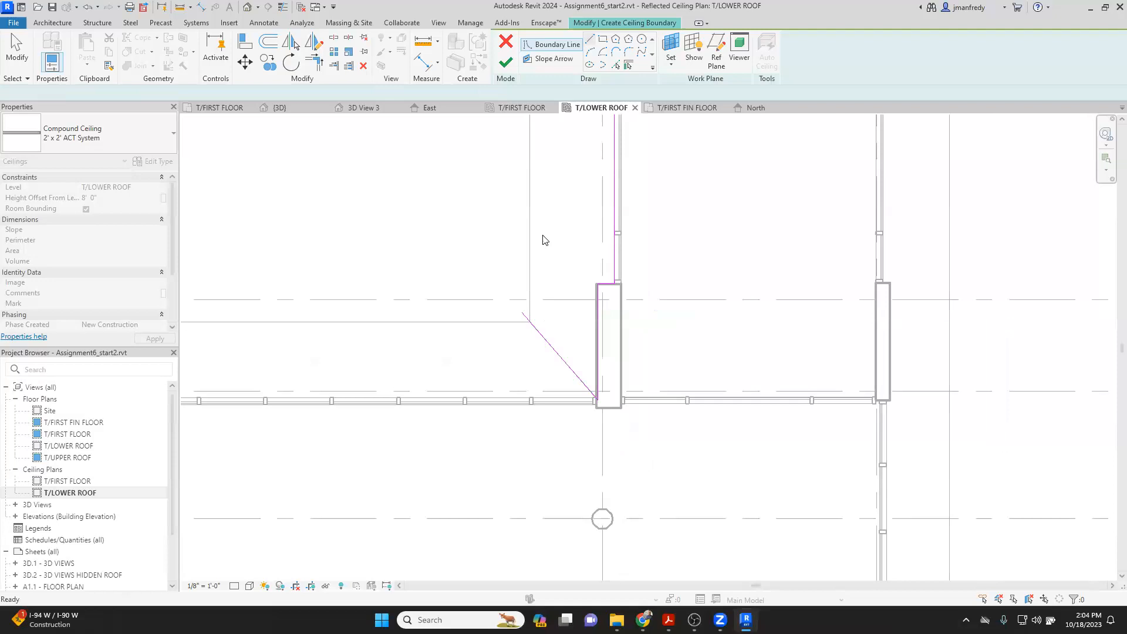
Step: Add a boundary line along the bay's west roof edge and trim it to meet the lower diagonal
{"action": "middle_click_drag", "start_coordinate": [543, 240], "coordinate": [531, 382]}
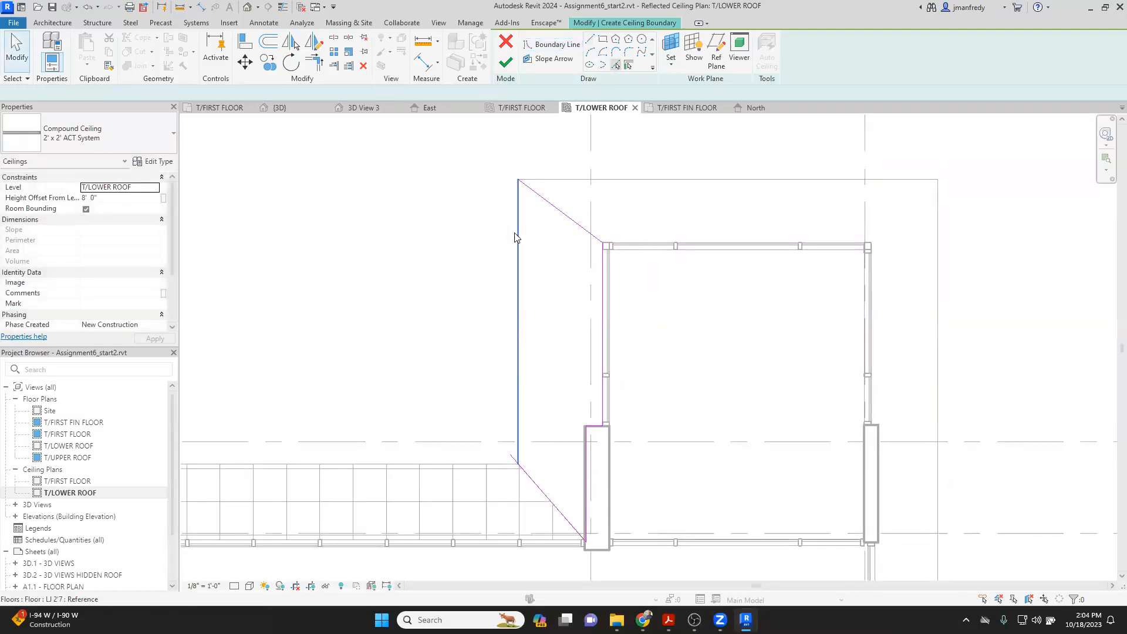
{"action": "left_click", "coordinate": [519, 457]}
{"action": "key", "text": "t"}
{"action": "key", "text": "r"}
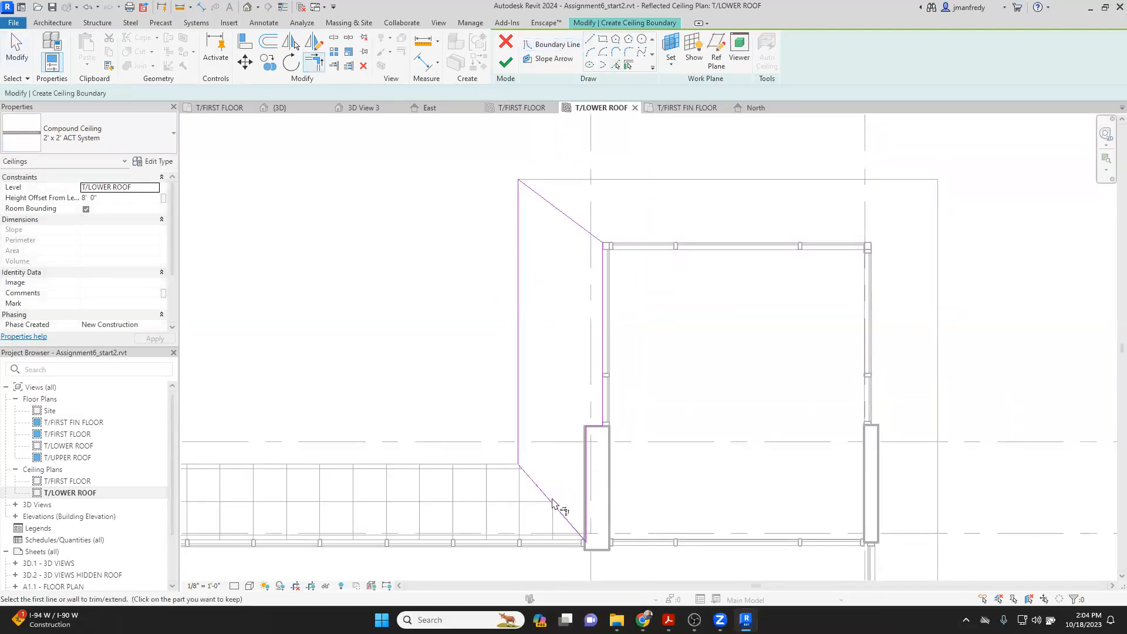
{"action": "scroll", "coordinate": [568, 548], "scroll_direction": "up", "scroll_amount": 8}
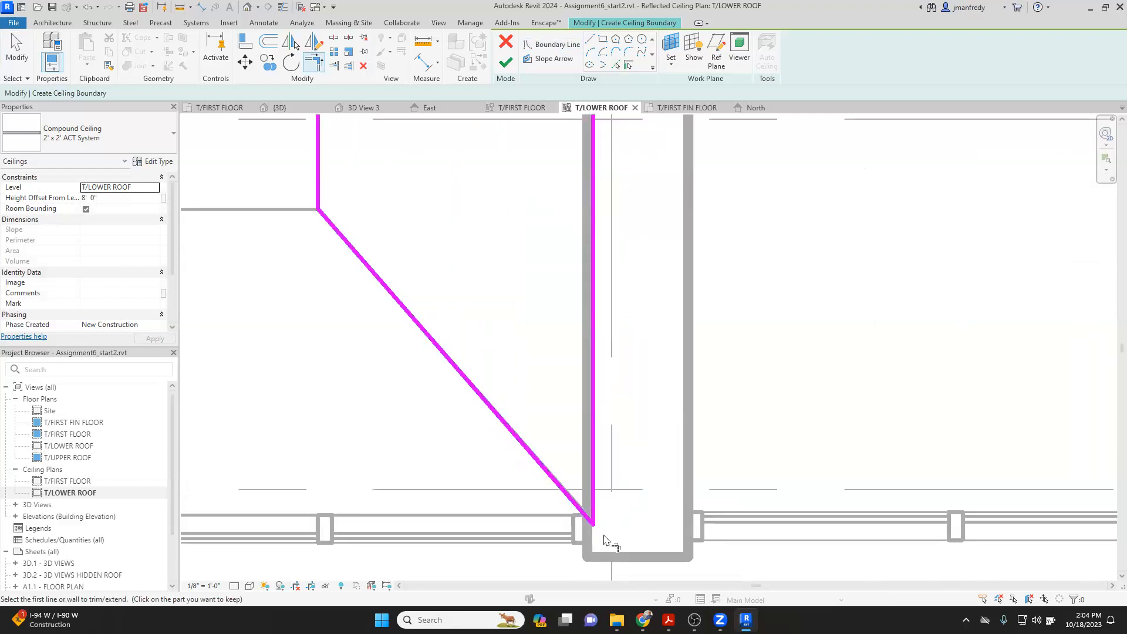
Step: Turn on thin lines and align the sketch's pier line and lower diagonal with the pier face and the existing ceiling's edge
{"action": "key", "text": "l"}
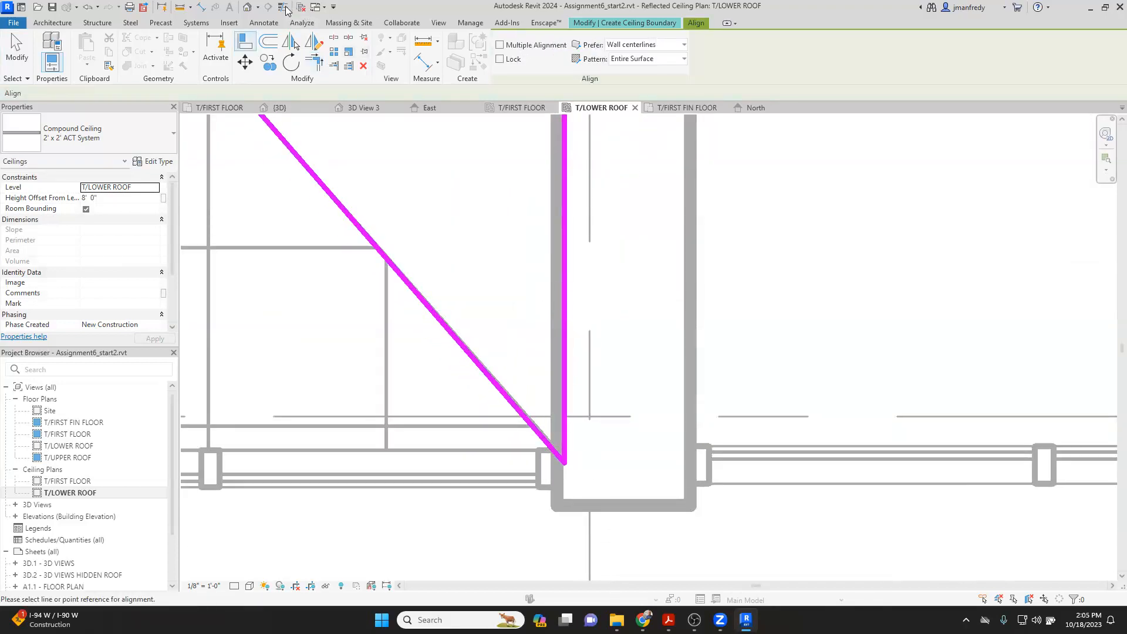
{"action": "left_click", "coordinate": [284, 7]}
{"action": "left_click", "coordinate": [557, 306]}
{"action": "left_click", "coordinate": [564, 308]}
{"action": "left_click", "coordinate": [515, 395]}
{"action": "left_click", "coordinate": [505, 398]}
{"action": "key", "text": "Escape"}
{"action": "key", "text": "Escape"}
{"action": "scroll", "coordinate": [512, 380], "scroll_direction": "down", "scroll_amount": 4}
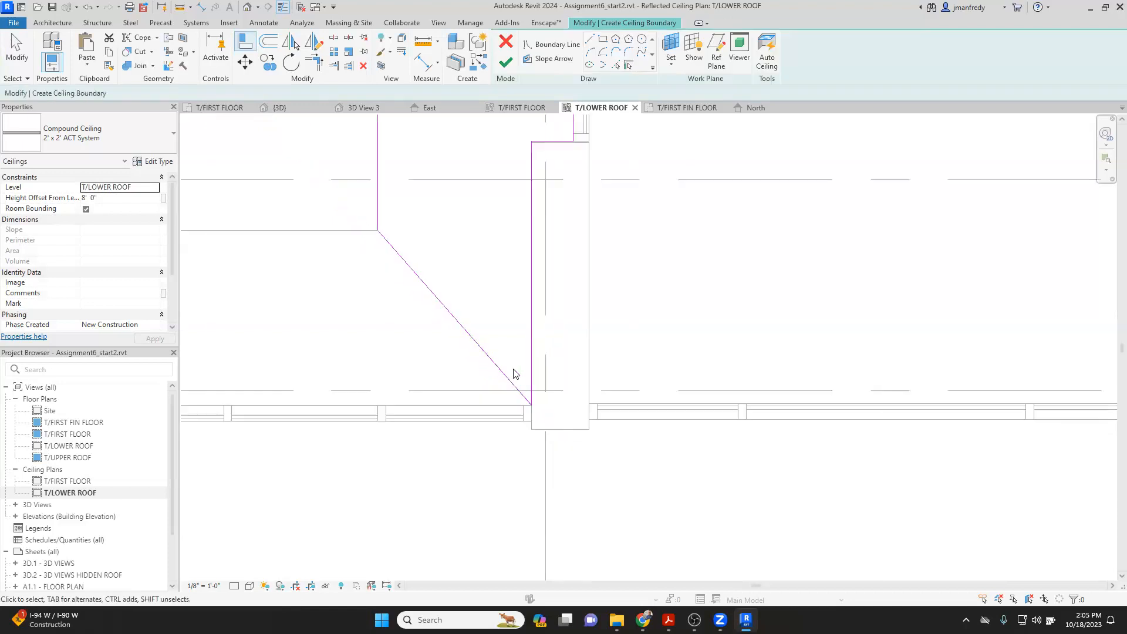
{"action": "middle_click_drag", "start_coordinate": [500, 347], "coordinate": [516, 250]}
{"action": "scroll", "coordinate": [581, 347], "scroll_direction": "up", "scroll_amount": 7}
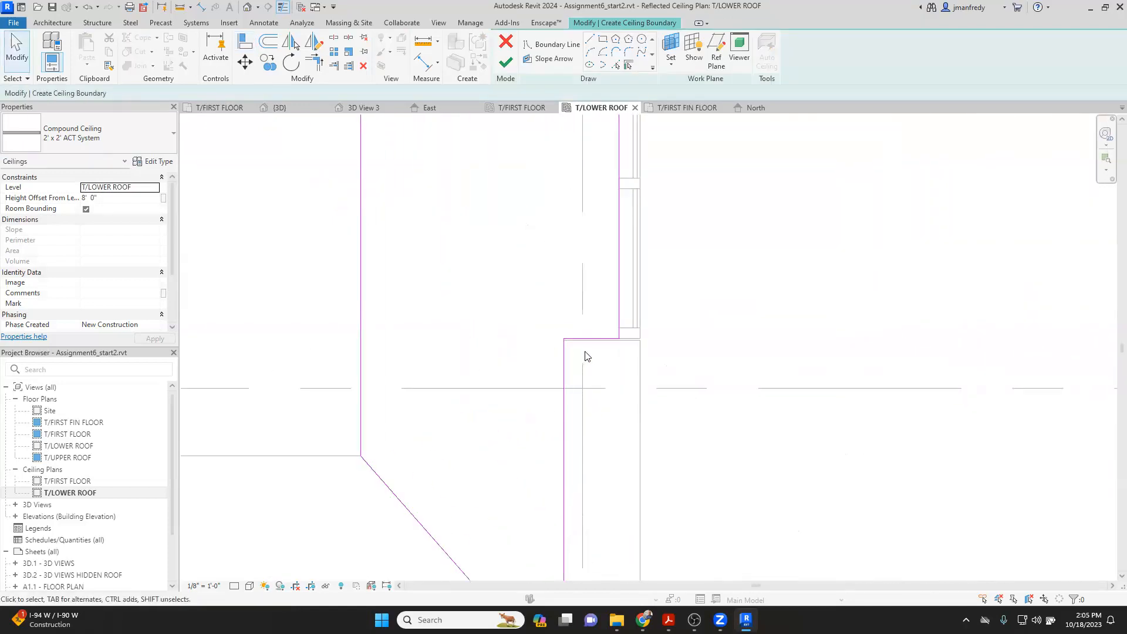
Step: Align the sketch's short horizontal line with the wall pier's end face and finish the bay's west soffit ceiling
{"action": "key", "text": "a"}
{"action": "key", "text": "l"}
{"action": "left_click", "coordinate": [604, 336]}
{"action": "key", "text": "Escape"}
{"action": "scroll", "coordinate": [568, 317], "scroll_direction": "down", "scroll_amount": 6}
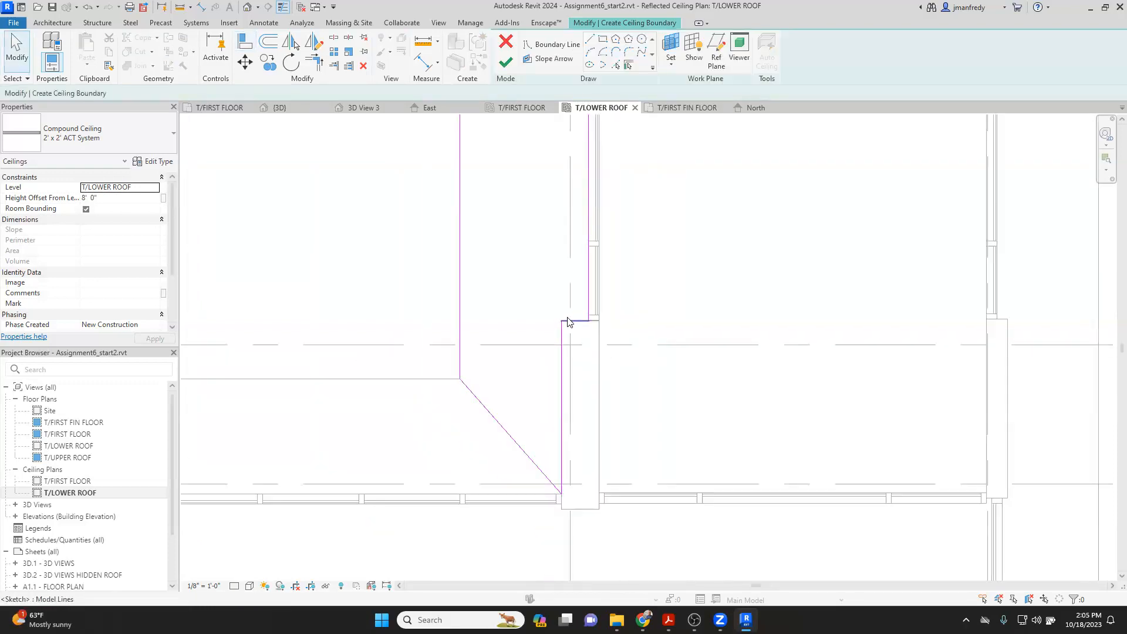
{"action": "middle_click_drag", "start_coordinate": [555, 301], "coordinate": [593, 234]}
{"action": "scroll", "coordinate": [579, 279], "scroll_direction": "down", "scroll_amount": 1}
{"action": "middle_click_drag", "start_coordinate": [579, 281], "coordinate": [560, 320]}
{"action": "left_click", "coordinate": [505, 61]}
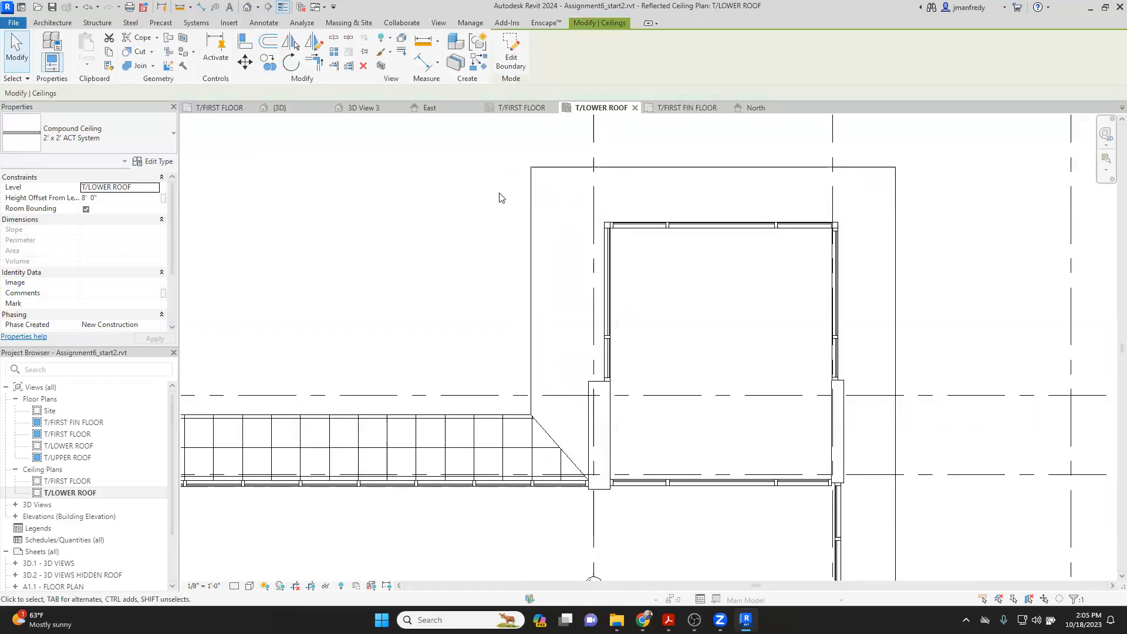
{"action": "key", "text": "Escape"}
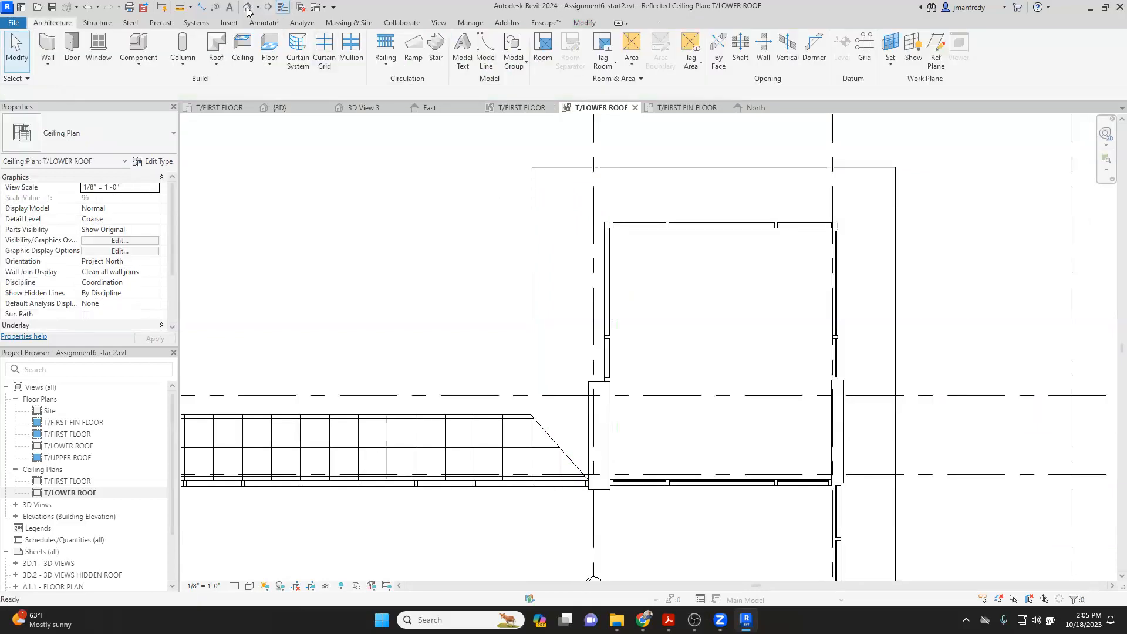
Step: In the default 3D view, set the long north soffit ceiling's height offset to 23' 8 3/4"
{"action": "left_click", "coordinate": [247, 7]}
{"action": "scroll", "coordinate": [732, 341], "scroll_direction": "up", "scroll_amount": 5}
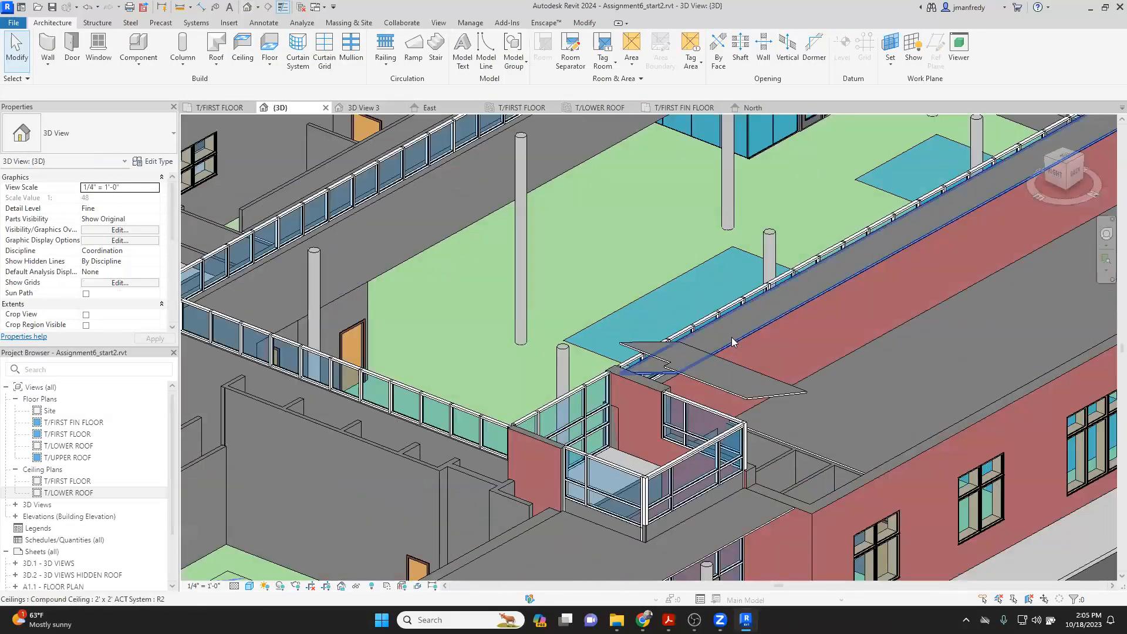
{"action": "scroll", "coordinate": [733, 341], "scroll_direction": "up", "scroll_amount": 2}
{"action": "left_click", "coordinate": [732, 342]}
{"action": "left_click", "coordinate": [122, 198]}
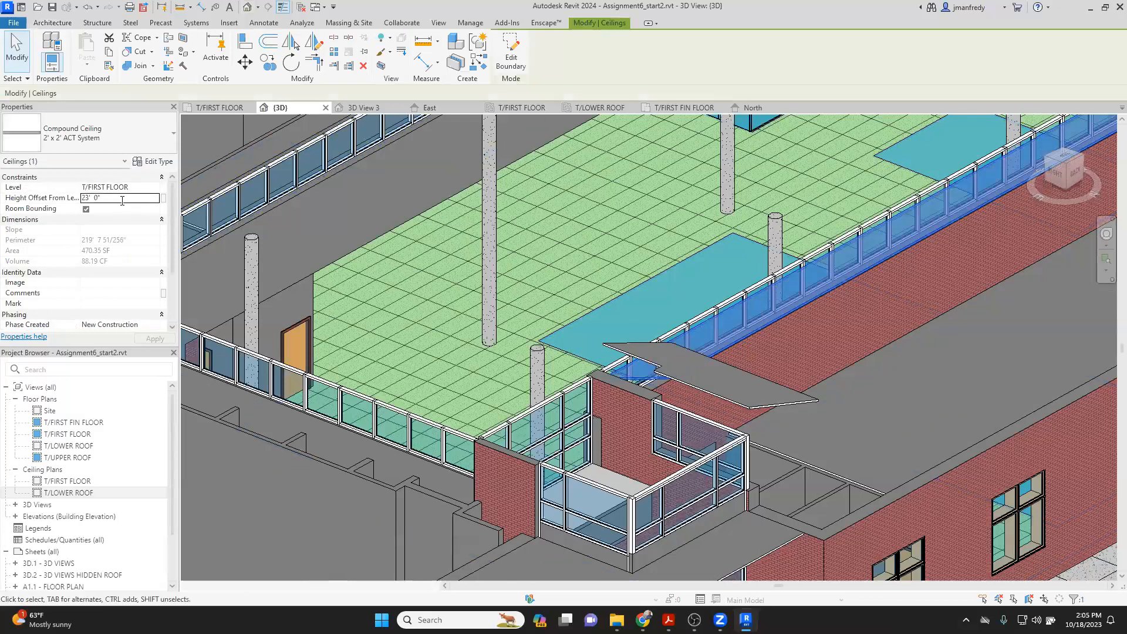
{"action": "key", "text": "Escape"}
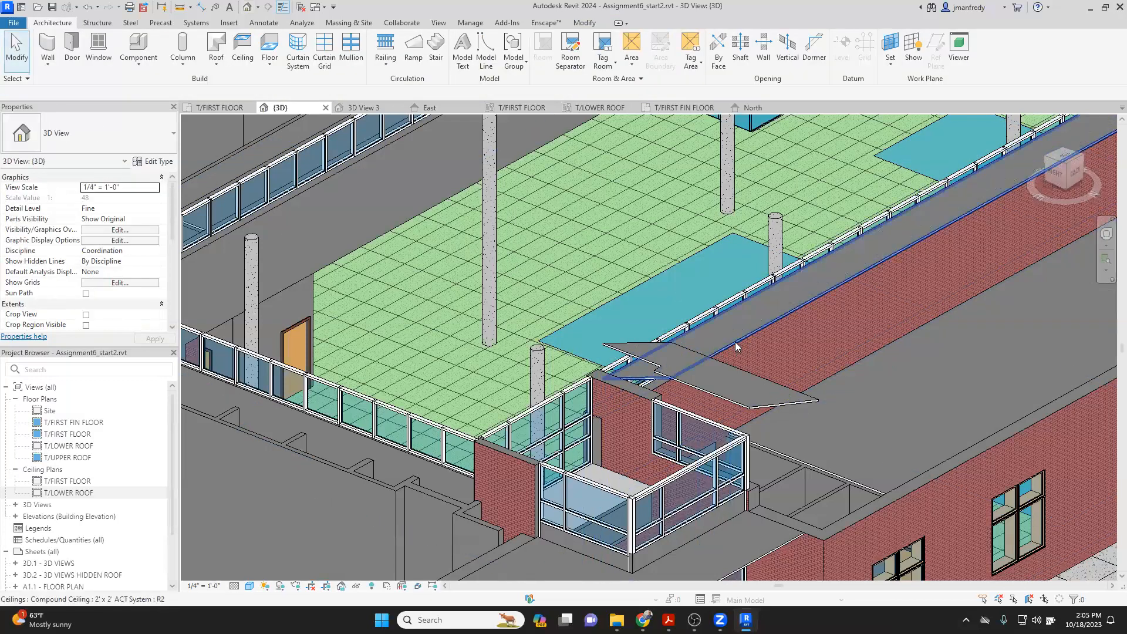
{"action": "left_click", "coordinate": [735, 342]}
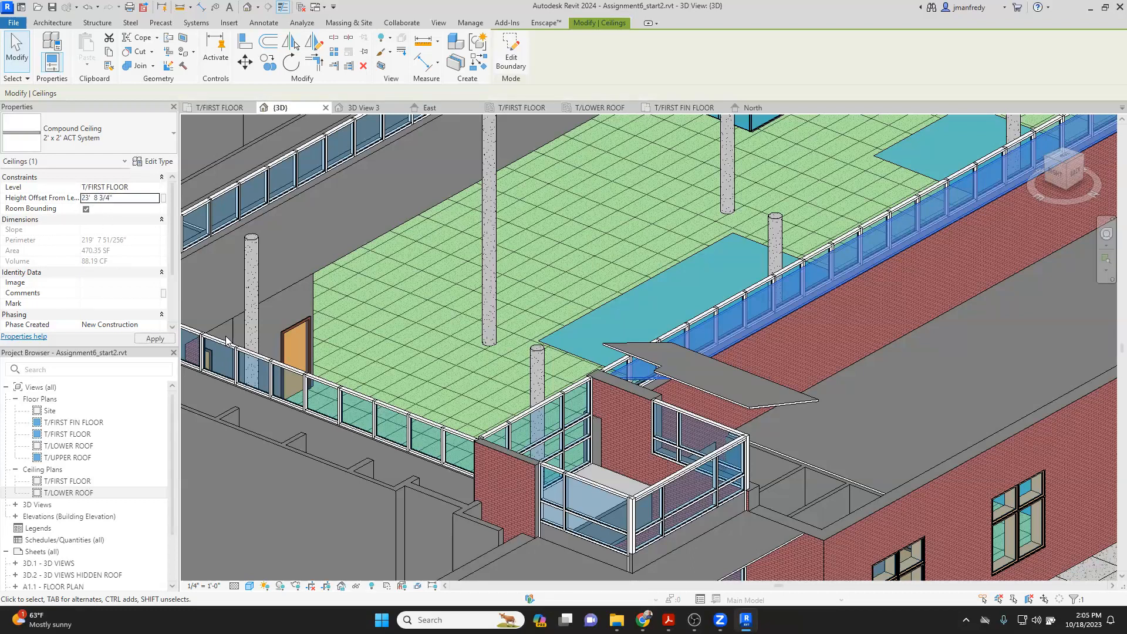
{"action": "left_click", "coordinate": [634, 303]}
{"action": "scroll", "coordinate": [722, 335], "scroll_direction": "up", "scroll_amount": 1}
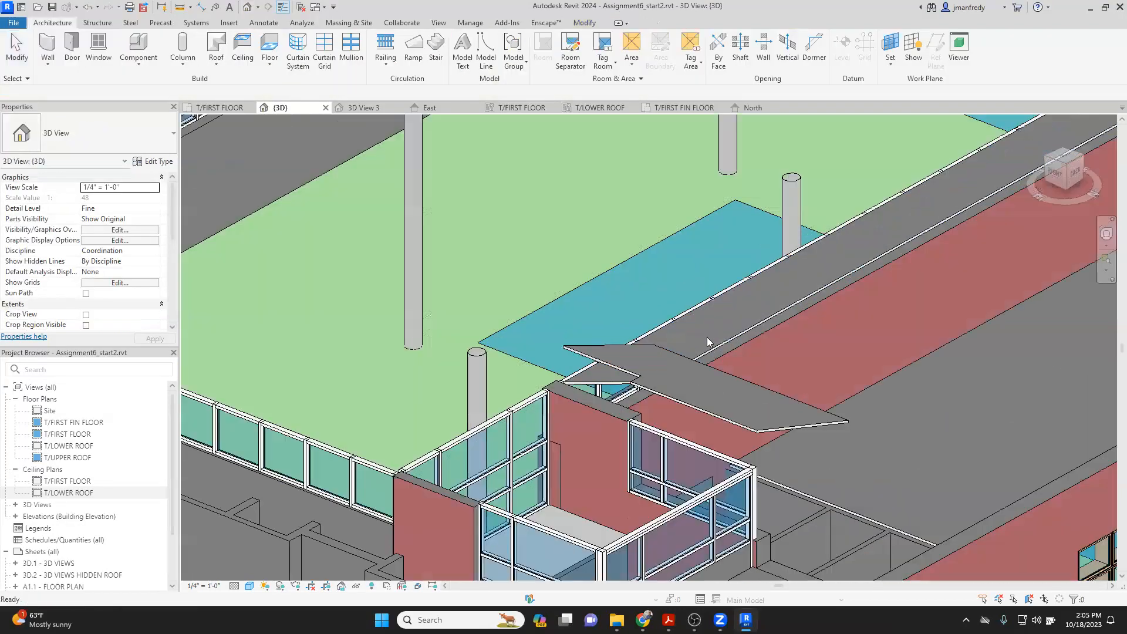
Step: Try to match the bay soffit ceiling to the north soffit by setting its level to T/FIRST FLOOR with a 23' 8 3/4" height offset
{"action": "scroll", "coordinate": [707, 337], "scroll_direction": "up", "scroll_amount": 1}
{"action": "left_click", "coordinate": [673, 314]}
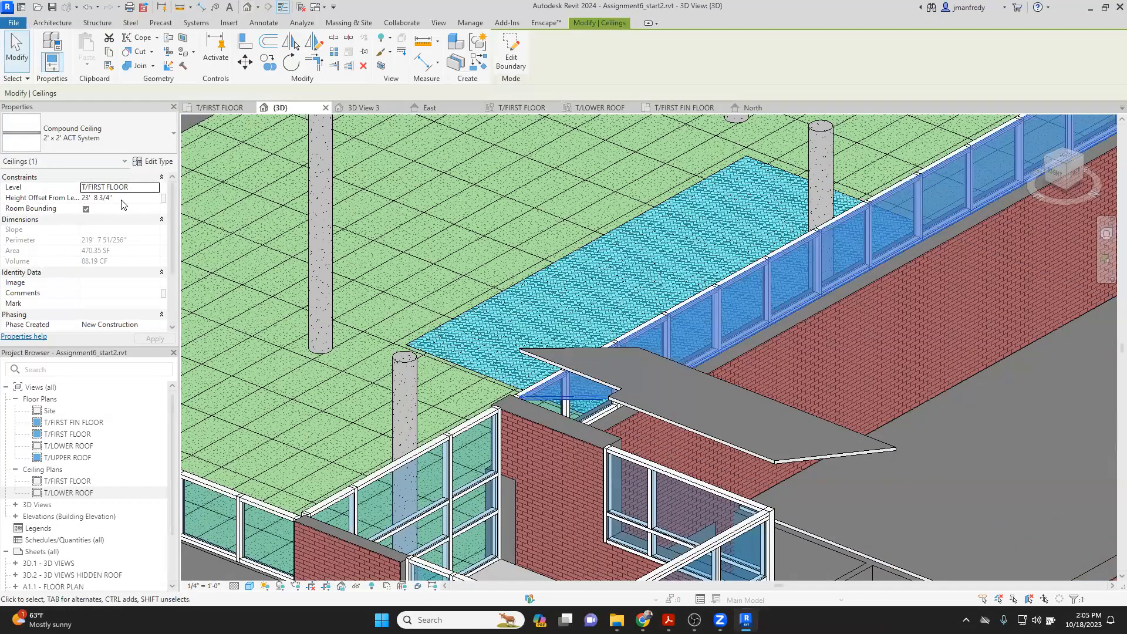
{"action": "left_click", "coordinate": [595, 375]}
{"action": "left_click", "coordinate": [117, 199]}
{"action": "left_click", "coordinate": [156, 188]}
{"action": "left_click", "coordinate": [138, 198]}
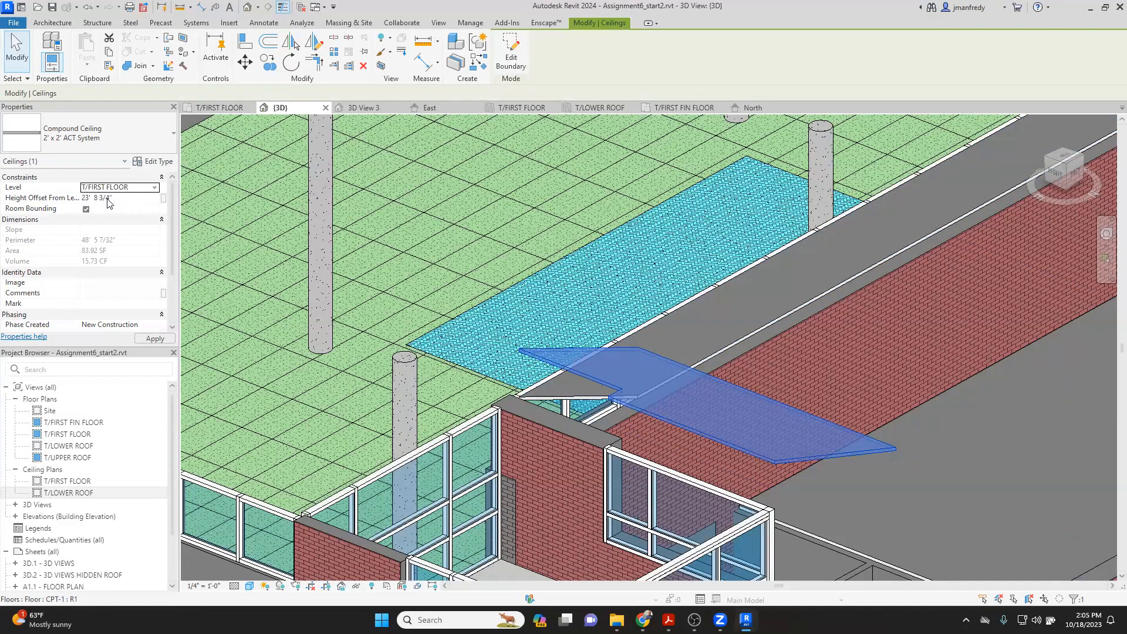
{"action": "scroll", "coordinate": [533, 303], "scroll_direction": "up", "scroll_amount": 1}
{"action": "key", "text": "Escape"}
{"action": "scroll", "coordinate": [644, 405], "scroll_direction": "up", "scroll_amount": 2}
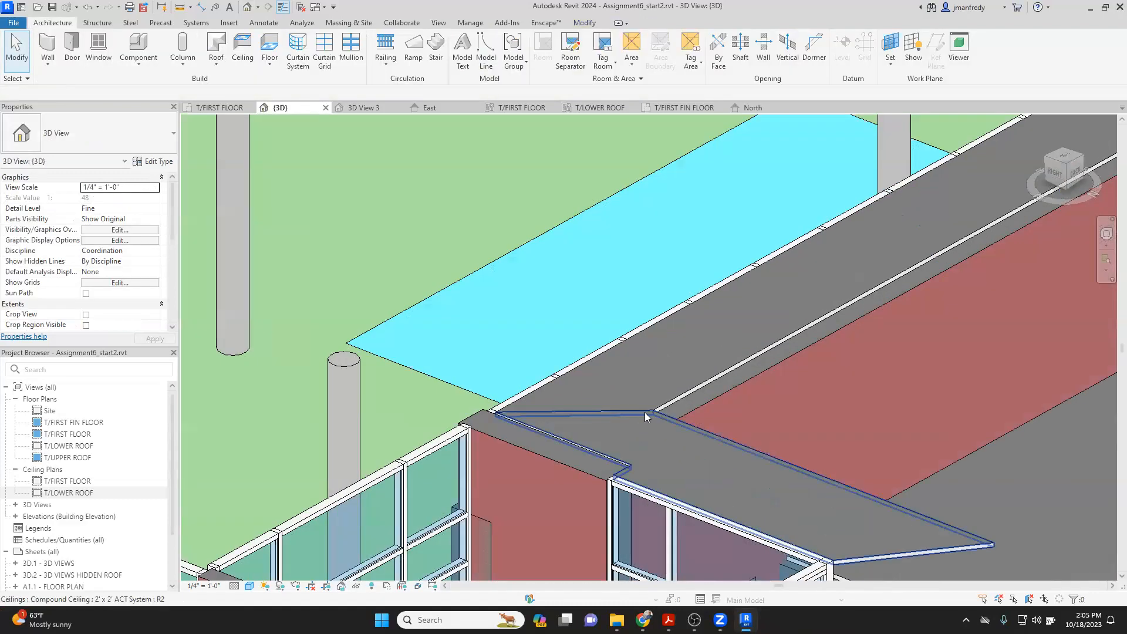
{"action": "scroll", "coordinate": [592, 285], "scroll_direction": "down", "scroll_amount": 5}
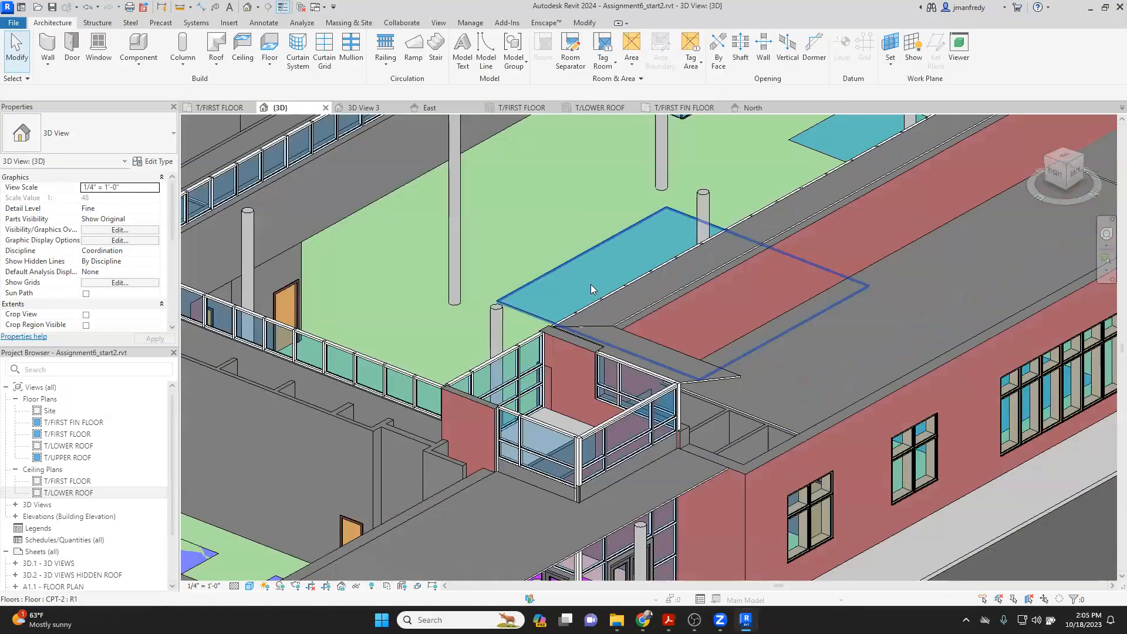
Step: Align the bay's west soffit ceiling with the height of the long north soffit ceiling in 3D
{"action": "scroll", "coordinate": [570, 308], "scroll_direction": "up", "scroll_amount": 2}
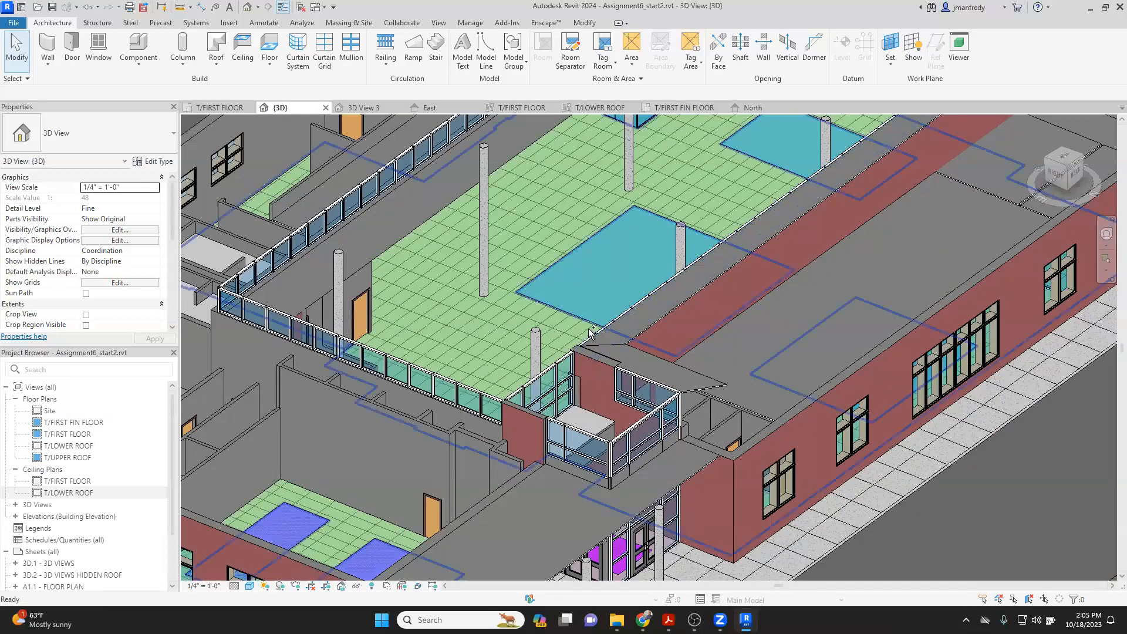
{"action": "scroll", "coordinate": [627, 339], "scroll_direction": "up", "scroll_amount": 4}
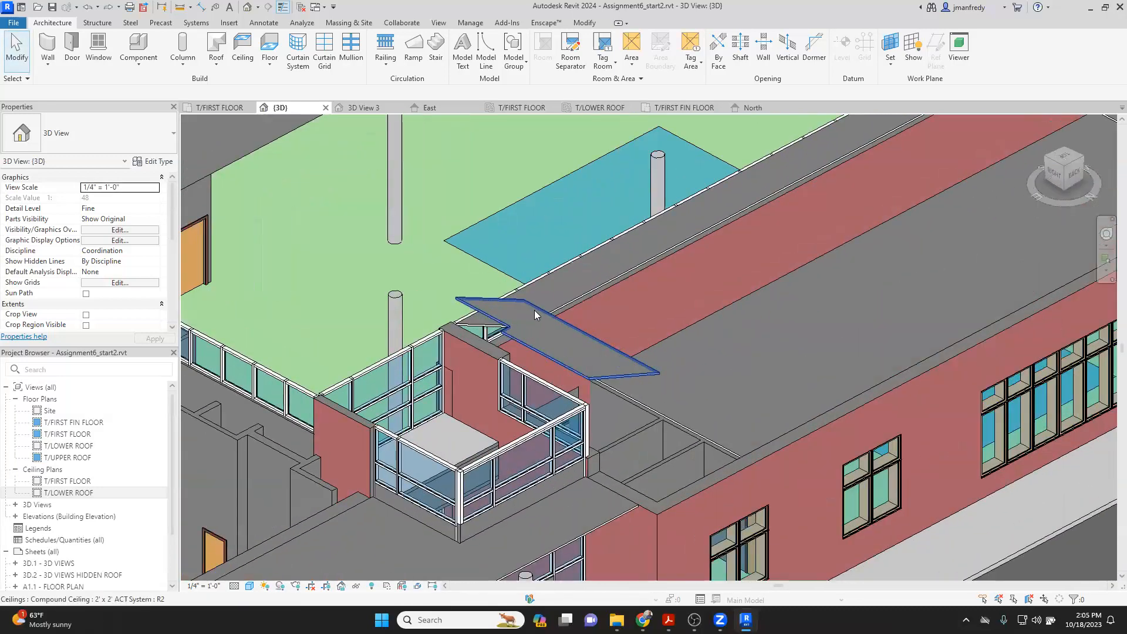
{"action": "scroll", "coordinate": [555, 294], "scroll_direction": "up", "scroll_amount": 3}
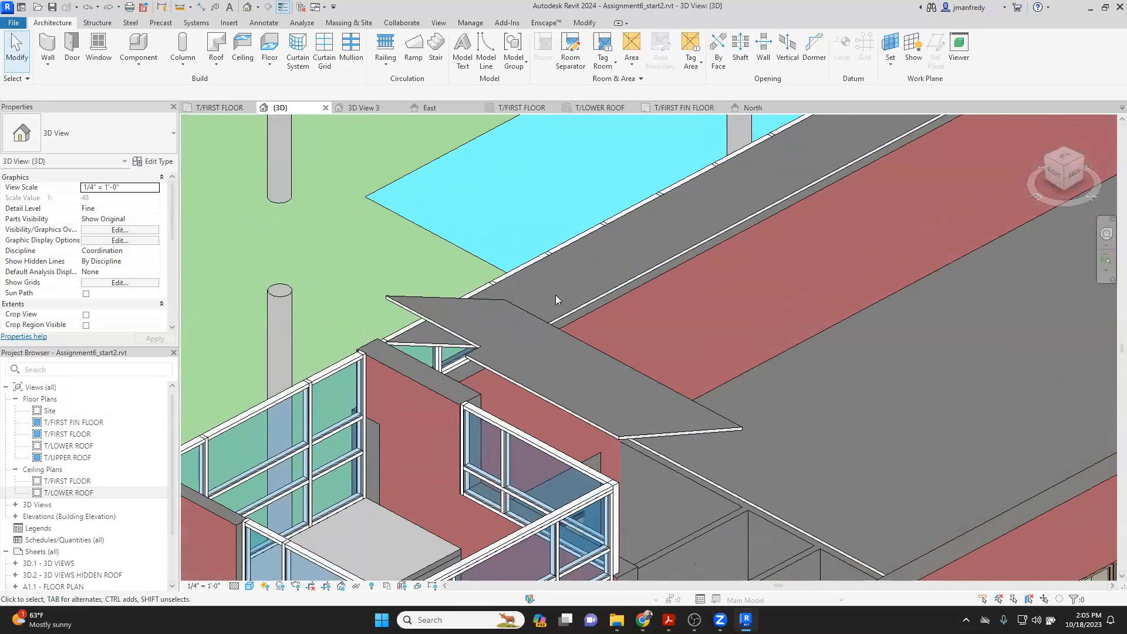
{"action": "key", "text": "a"}
{"action": "key", "text": "l"}
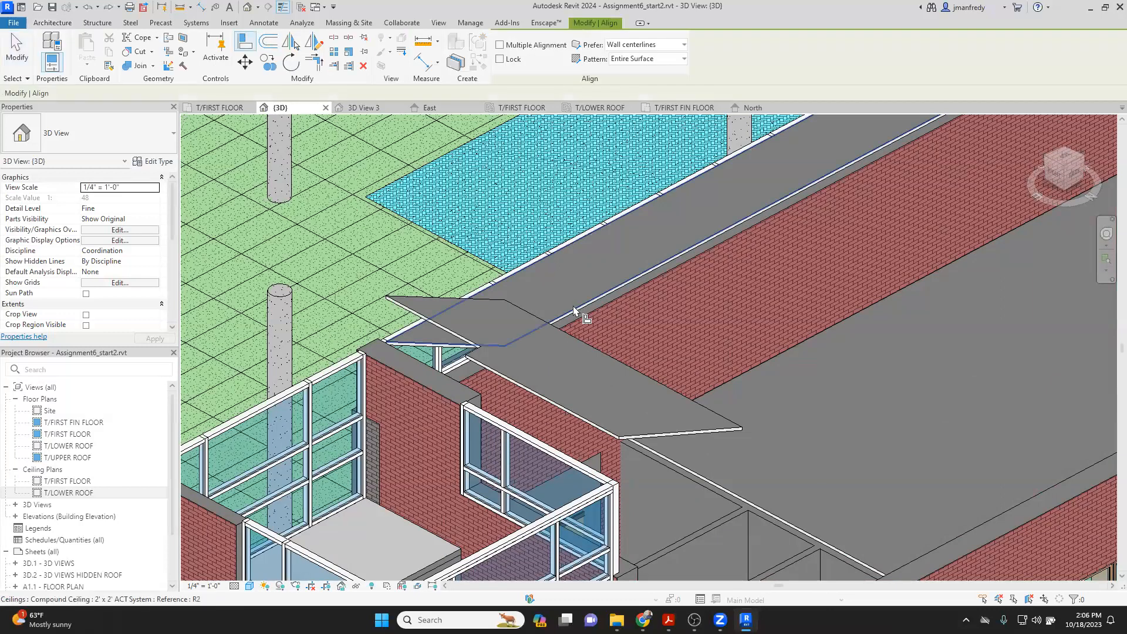
{"action": "left_click", "coordinate": [574, 307]}
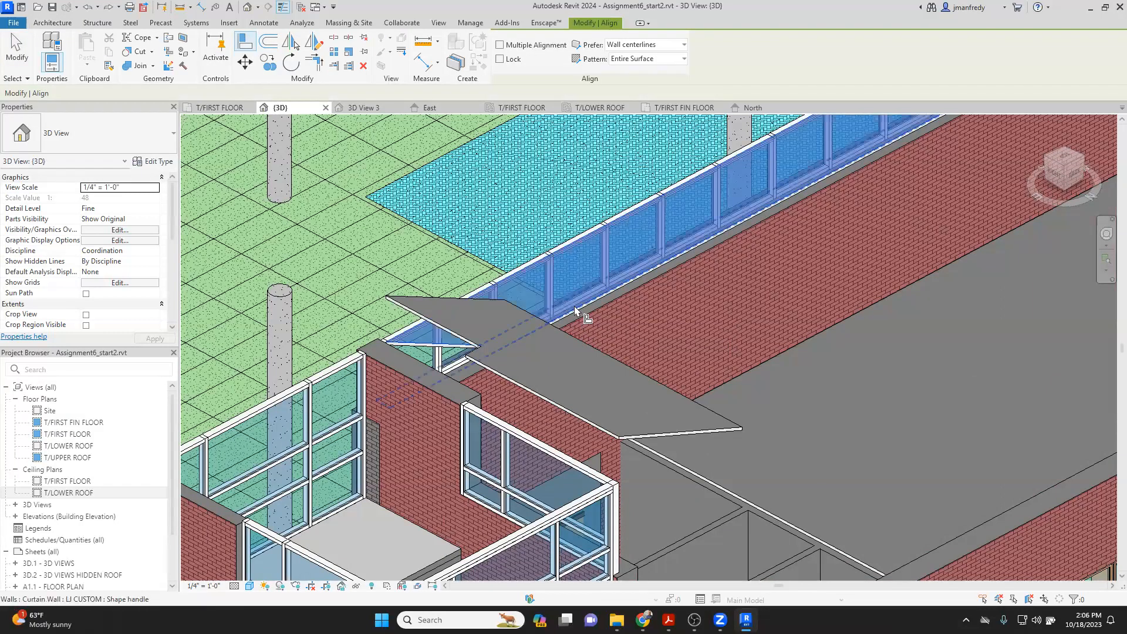
{"action": "left_click", "coordinate": [565, 336]}
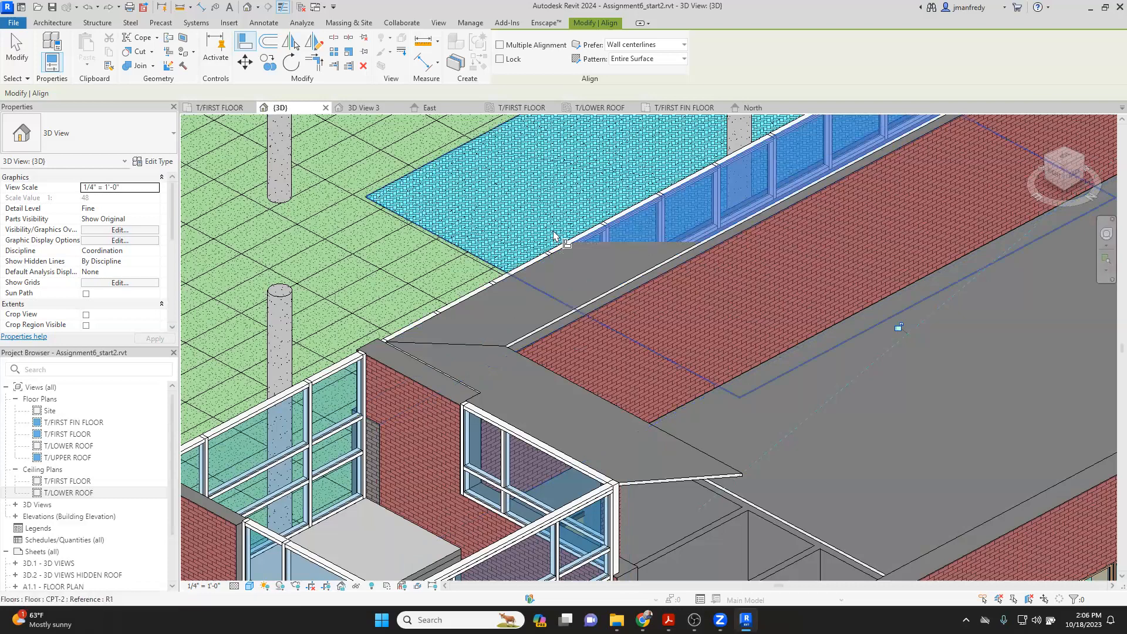
{"action": "middle_click_drag", "start_coordinate": [540, 226], "coordinate": [305, 394], "text": "shift"}
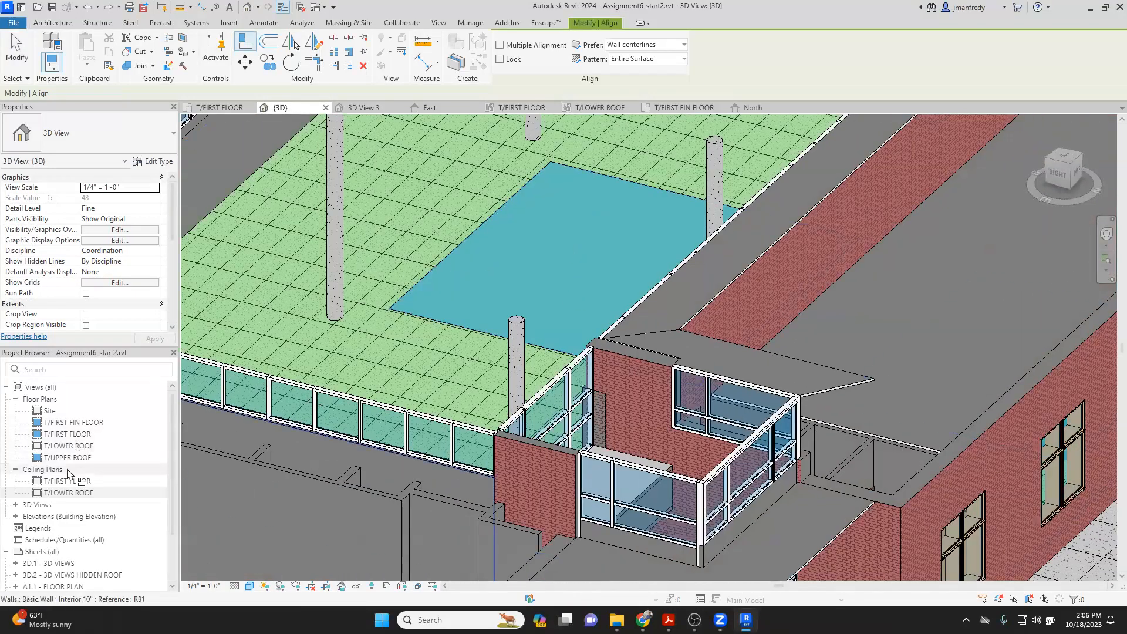
Step: In the T/LOWER ROOF ceiling plan, sketch a rectangular ceiling between the main room's inner northwest and southeast curtain wall corners and finish it
{"action": "double_click", "coordinate": [68, 493]}
{"action": "scroll", "coordinate": [396, 343], "scroll_direction": "down", "scroll_amount": 5}
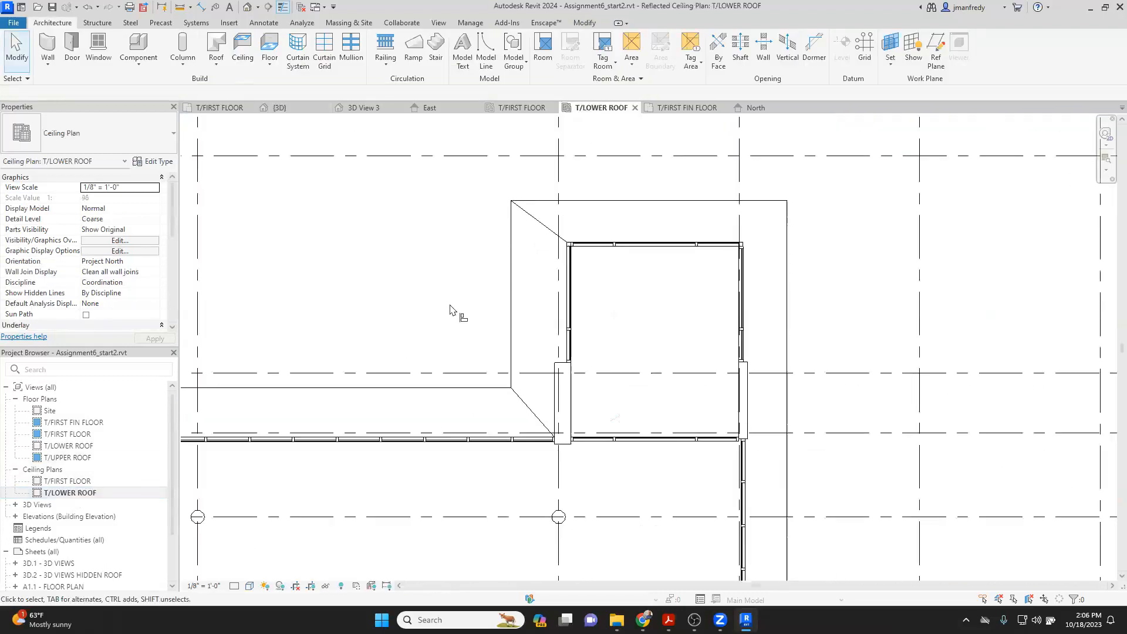
{"action": "middle_click_drag", "start_coordinate": [435, 271], "coordinate": [560, 275]}
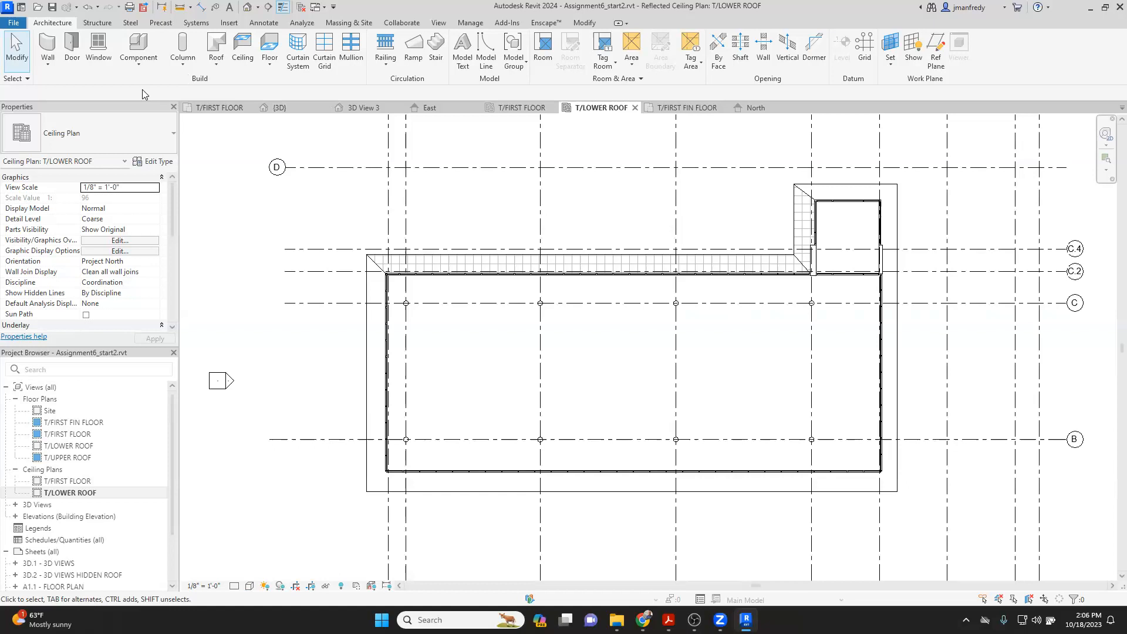
{"action": "left_click", "coordinate": [242, 47]}
{"action": "left_click", "coordinate": [542, 52]}
{"action": "left_click", "coordinate": [603, 46]}
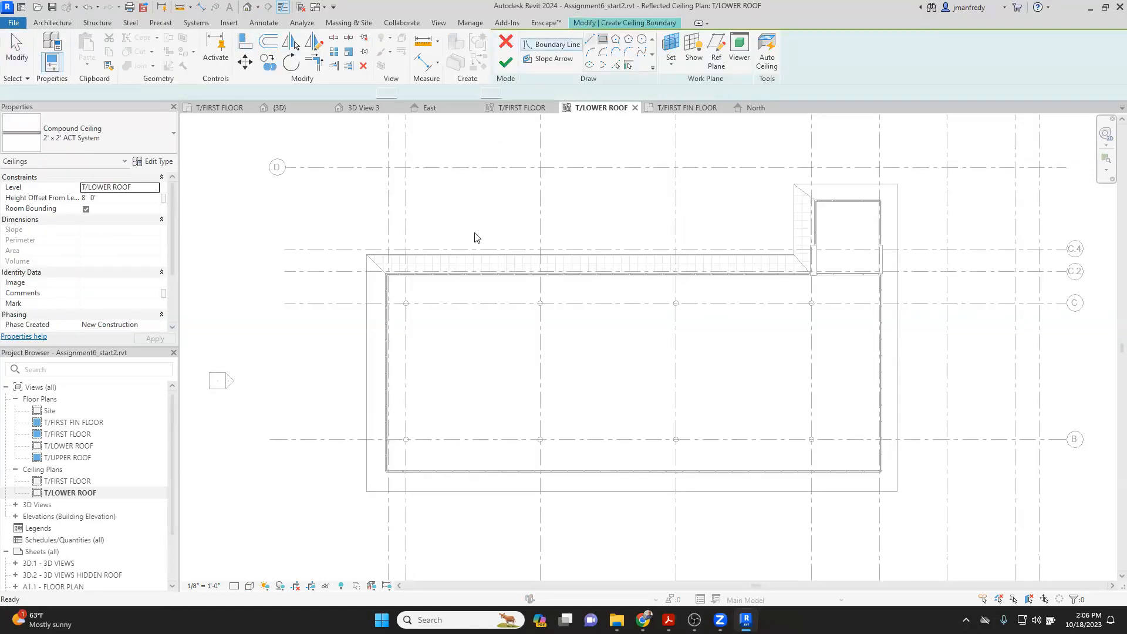
{"action": "scroll", "coordinate": [376, 279], "scroll_direction": "up", "scroll_amount": 5}
{"action": "scroll", "coordinate": [379, 275], "scroll_direction": "up", "scroll_amount": 2}
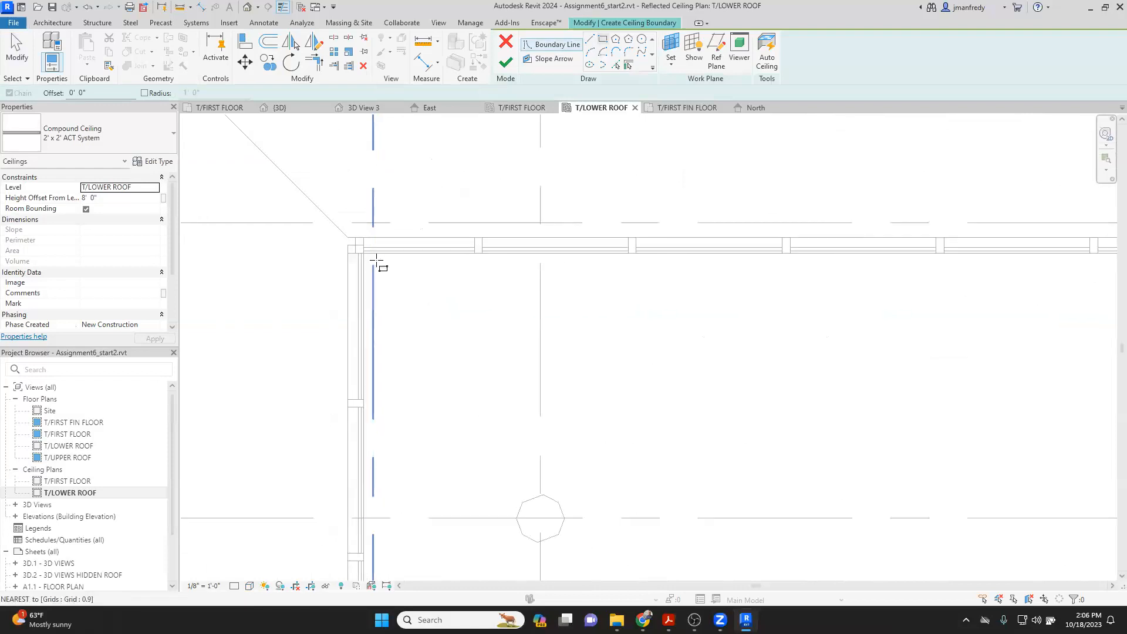
{"action": "left_click", "coordinate": [370, 261]}
{"action": "scroll", "coordinate": [395, 280], "scroll_direction": "down", "scroll_amount": 6}
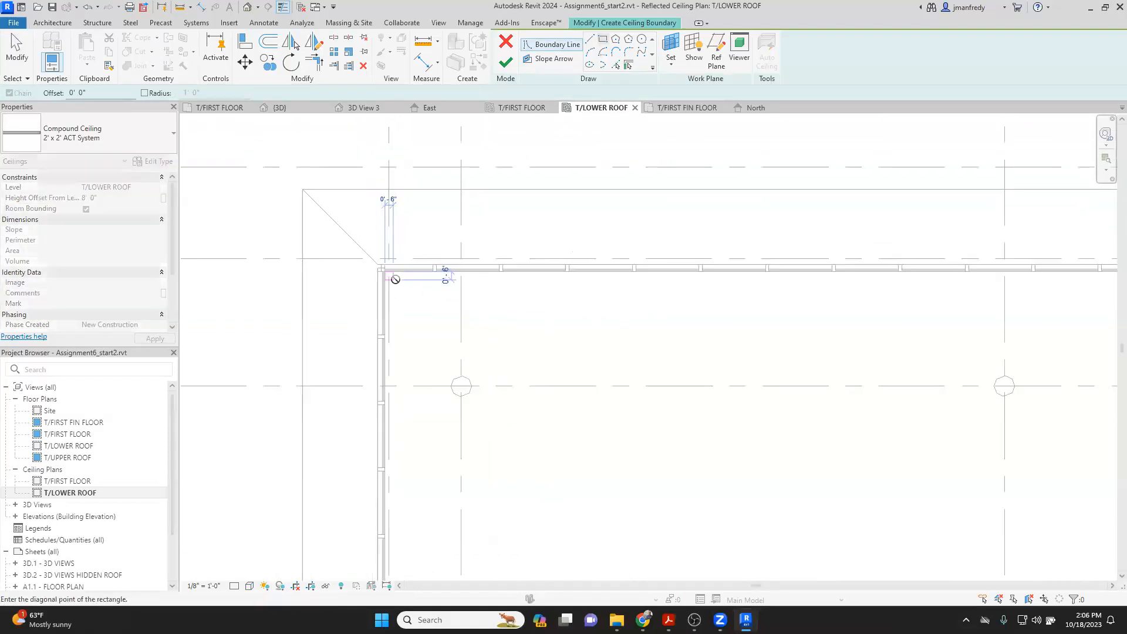
{"action": "middle_click_drag", "start_coordinate": [714, 366], "coordinate": [438, 285]}
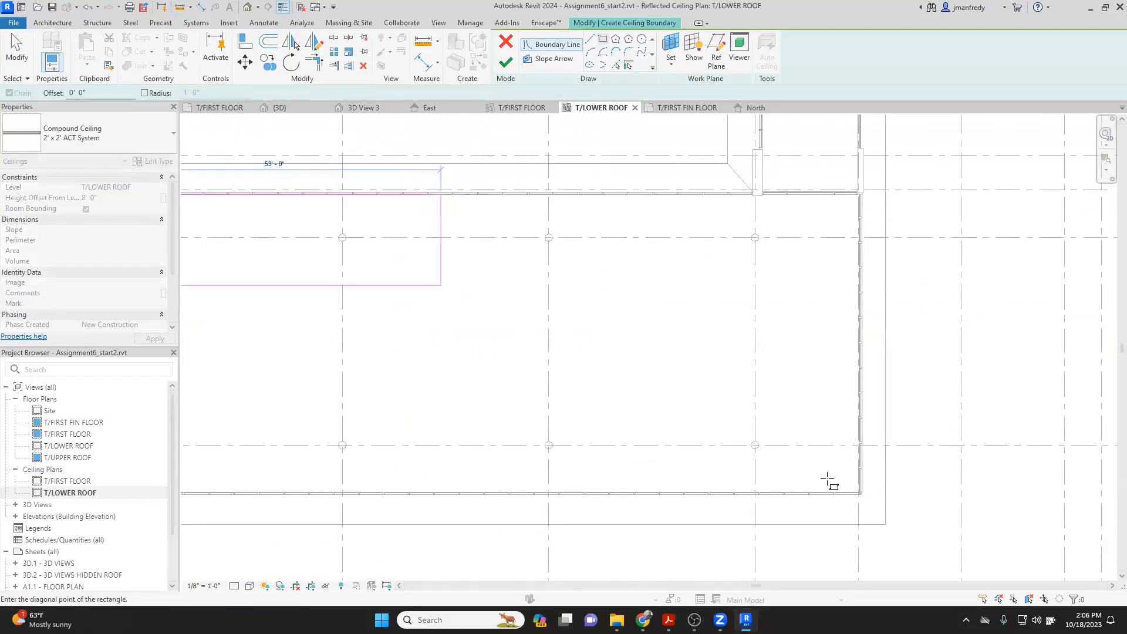
{"action": "scroll", "coordinate": [830, 477], "scroll_direction": "up", "scroll_amount": 3}
{"action": "scroll", "coordinate": [667, 405], "scroll_direction": "up", "scroll_amount": 3}
{"action": "scroll", "coordinate": [699, 418], "scroll_direction": "up", "scroll_amount": 2}
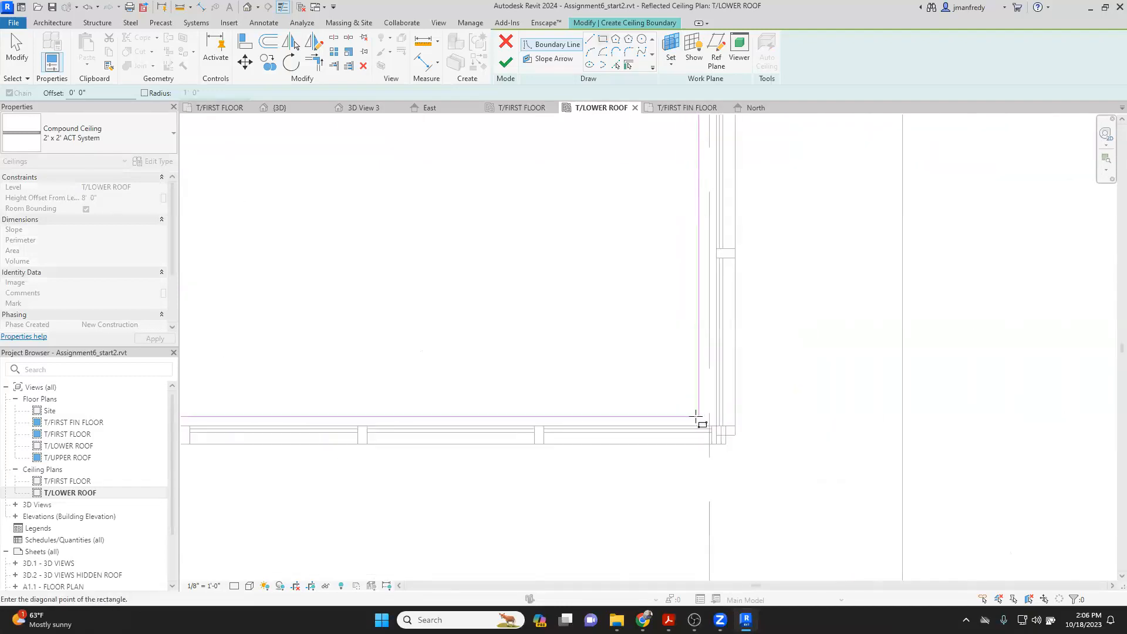
{"action": "scroll", "coordinate": [724, 435], "scroll_direction": "up", "scroll_amount": 2}
{"action": "left_click", "coordinate": [750, 440]}
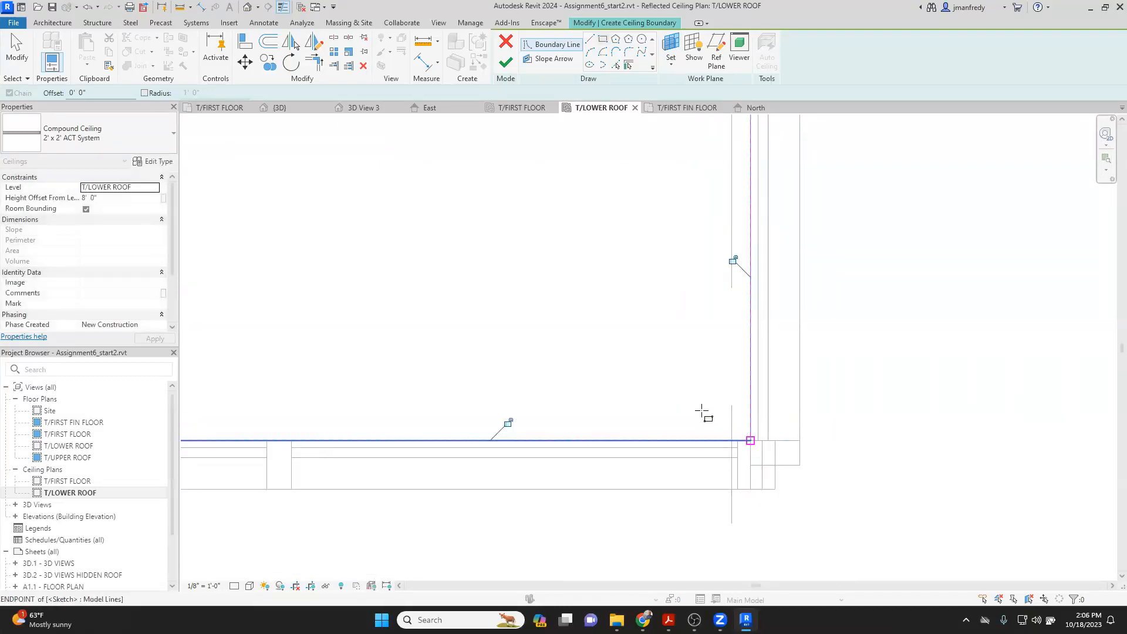
{"action": "left_click", "coordinate": [506, 62]}
{"action": "scroll", "coordinate": [605, 187], "scroll_direction": "down", "scroll_amount": 5}
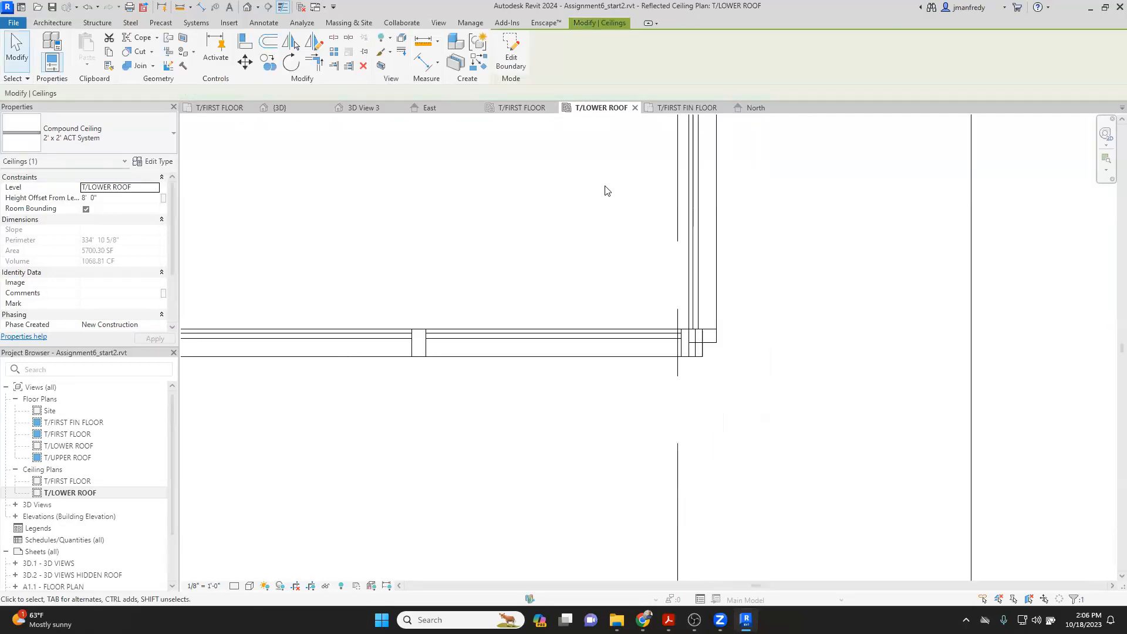
Step: Align the main room's ceiling with the north soffit ceiling's height in 3D and return to the T/LOWER ROOF ceiling plan
{"action": "left_click", "coordinate": [246, 11]}
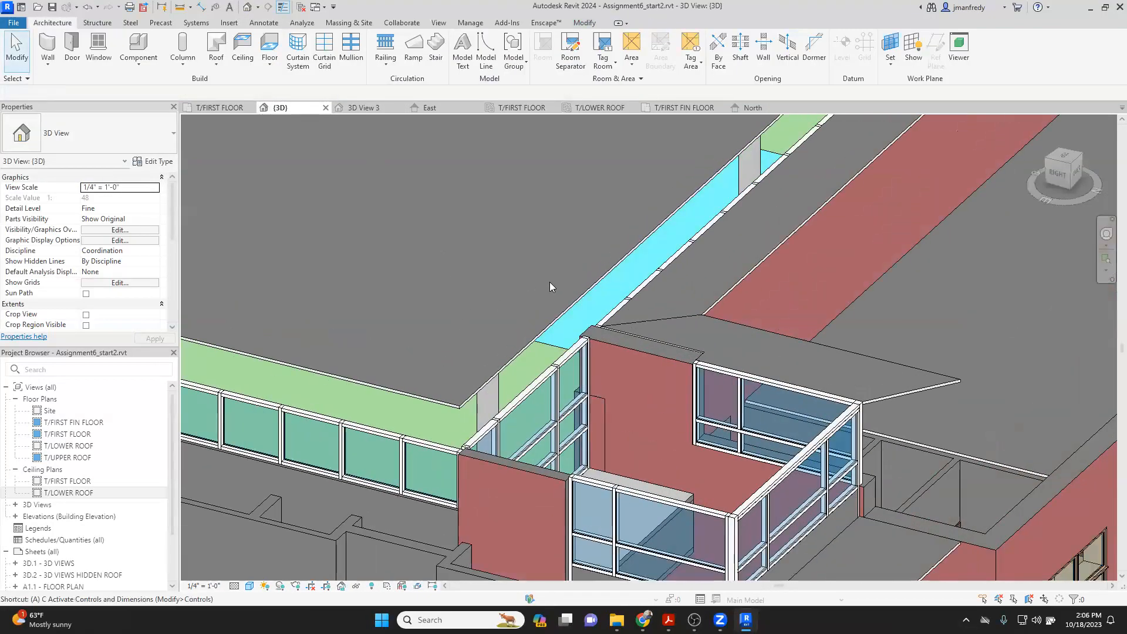
{"action": "key", "text": "a"}
{"action": "key", "text": "l"}
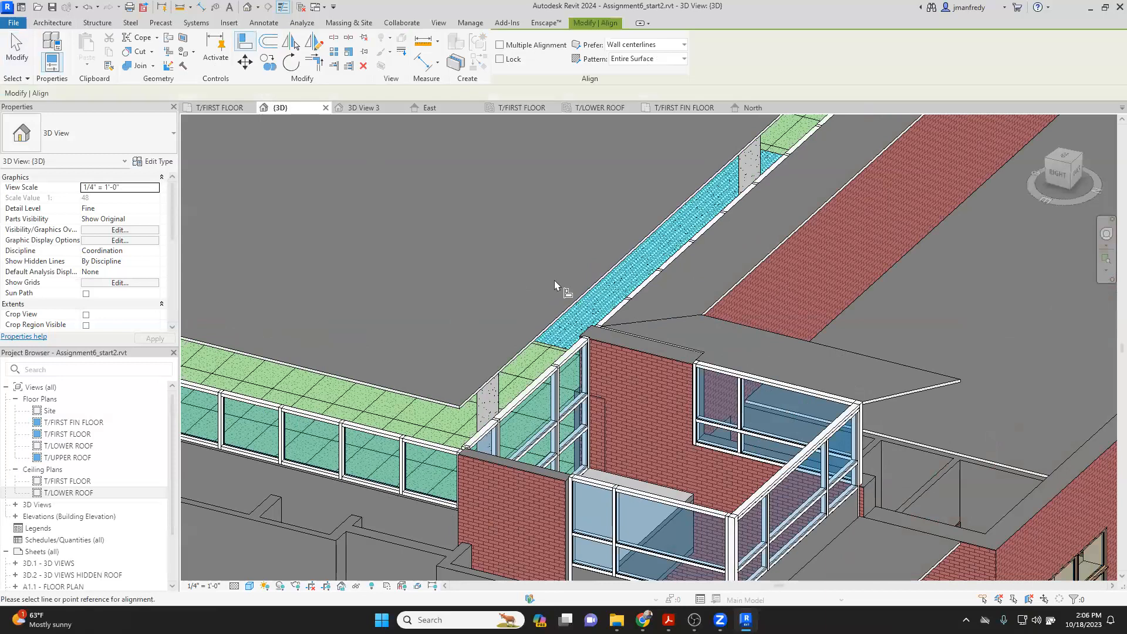
{"action": "left_click", "coordinate": [674, 316]}
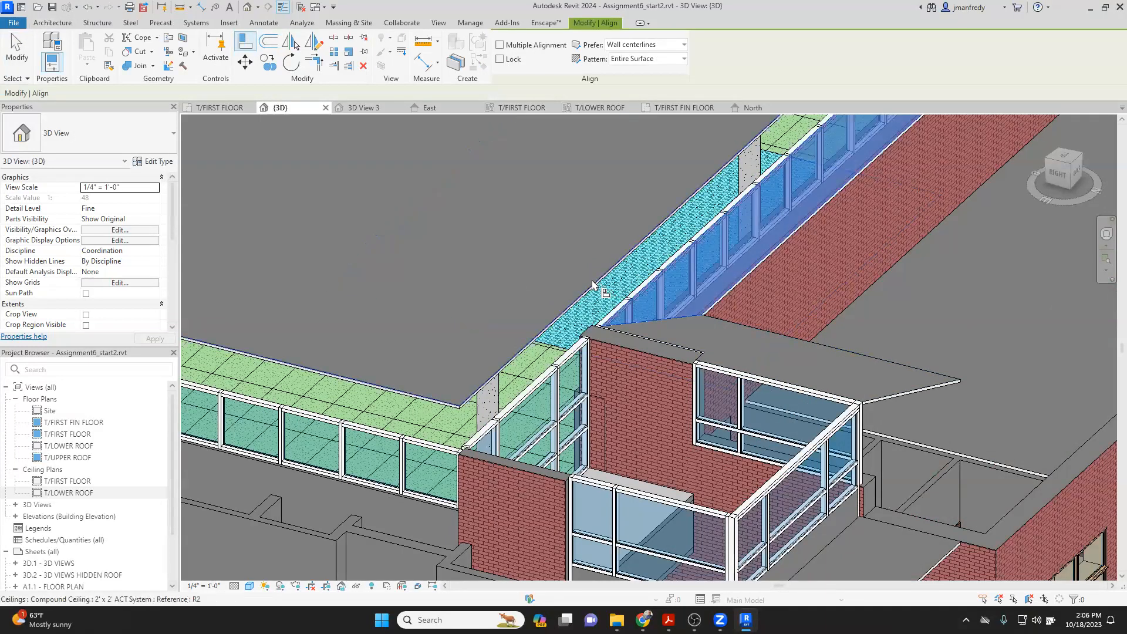
{"action": "left_click", "coordinate": [592, 282]}
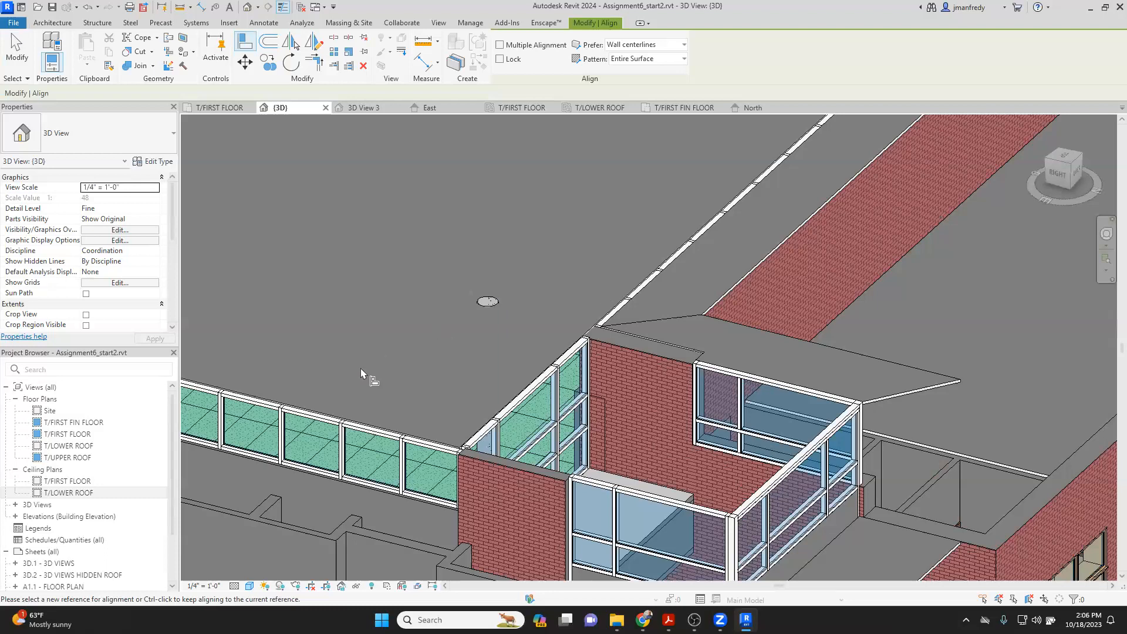
{"action": "left_click", "coordinate": [70, 493]}
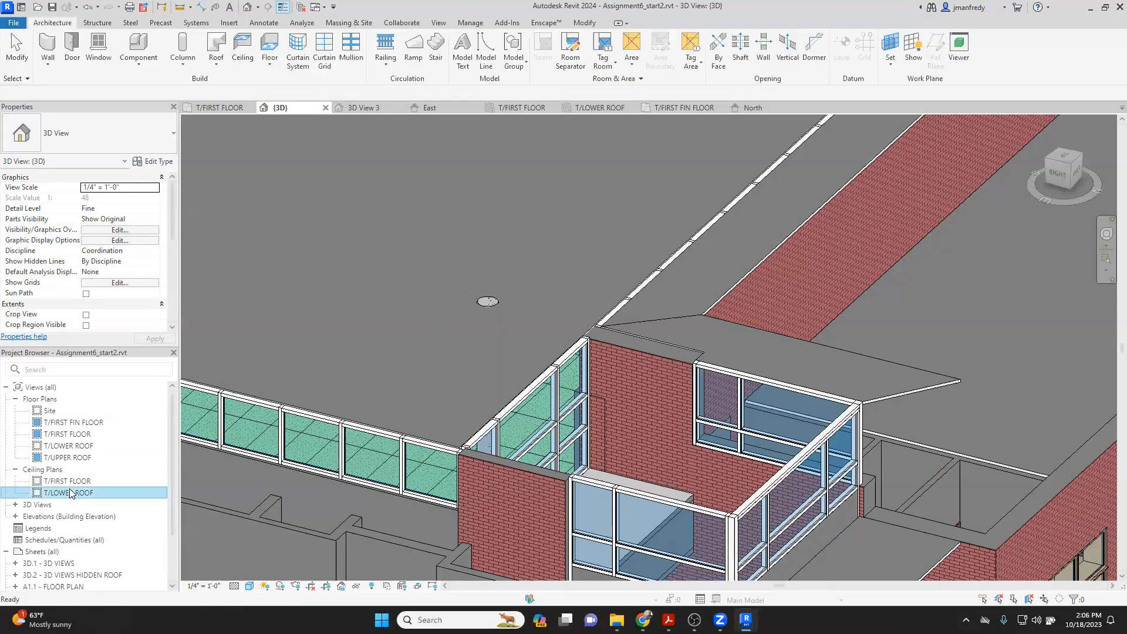
{"action": "double_click", "coordinate": [70, 493]}
{"action": "scroll", "coordinate": [443, 335], "scroll_direction": "up", "scroll_amount": 5}
{"action": "scroll", "coordinate": [671, 401], "scroll_direction": "down", "scroll_amount": 1}
{"action": "middle_click_drag", "start_coordinate": [594, 402], "coordinate": [735, 429]}
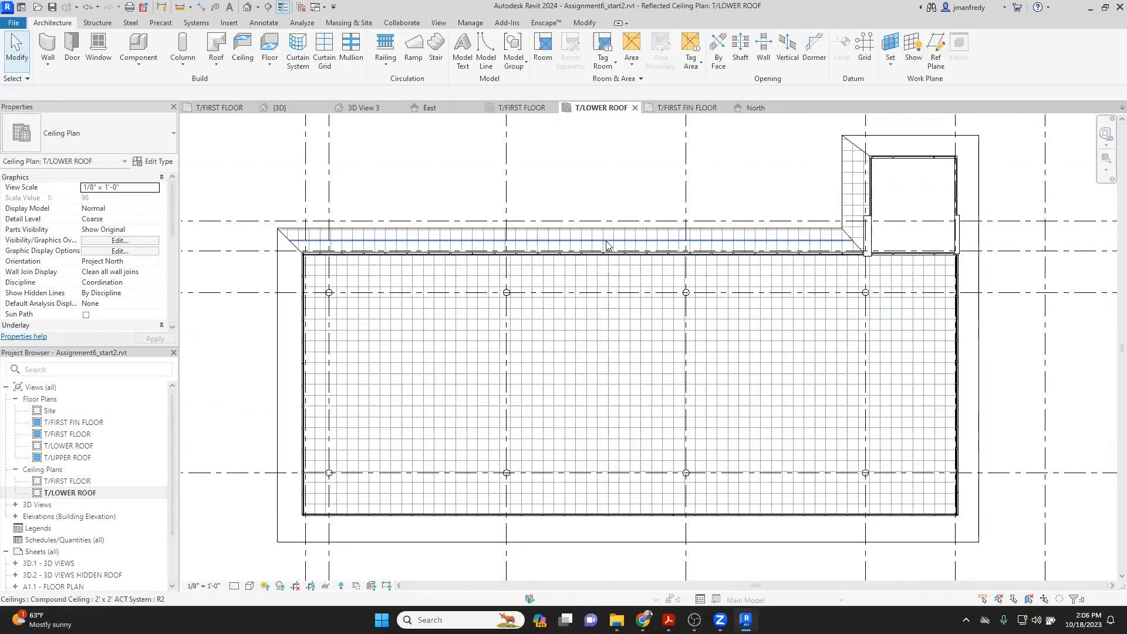
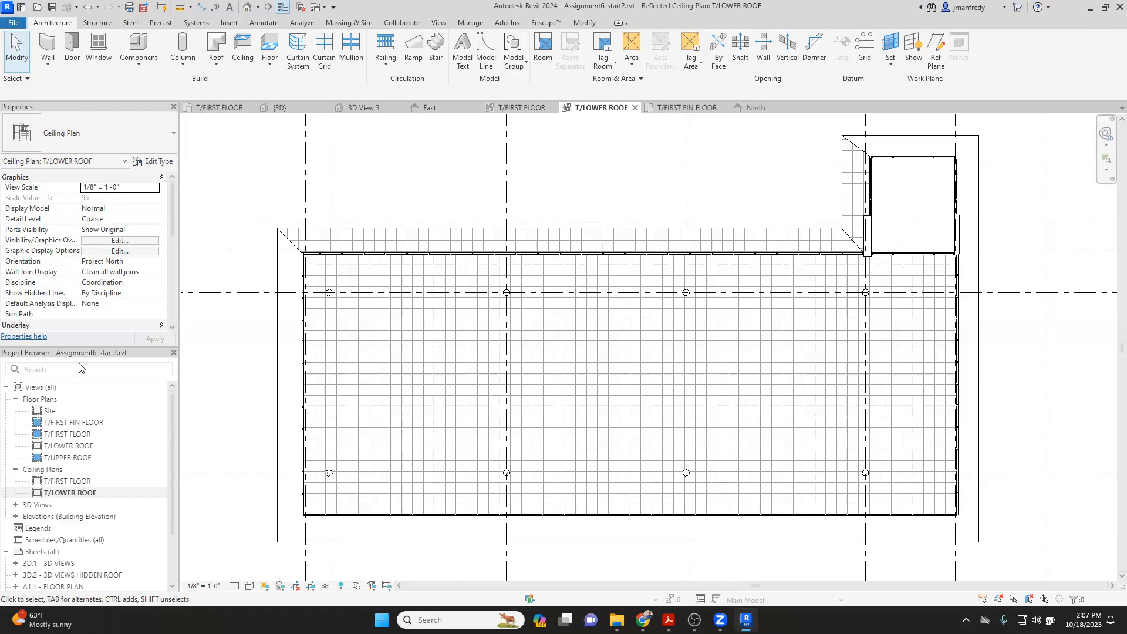
Step: Duplicate the north soffit ceiling's 2' x 2' ACT System type as a new type named JM 2X6
{"action": "middle_click_drag", "start_coordinate": [244, 264], "coordinate": [285, 239]}
{"action": "scroll", "coordinate": [287, 235], "scroll_direction": "up", "scroll_amount": 3}
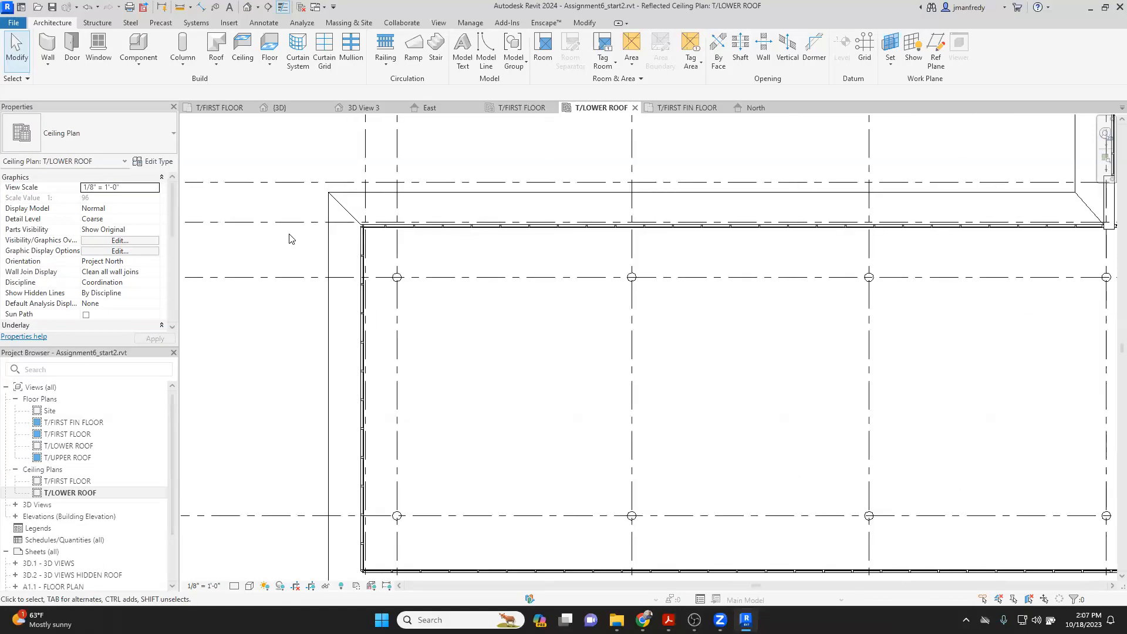
{"action": "left_click", "coordinate": [354, 218]}
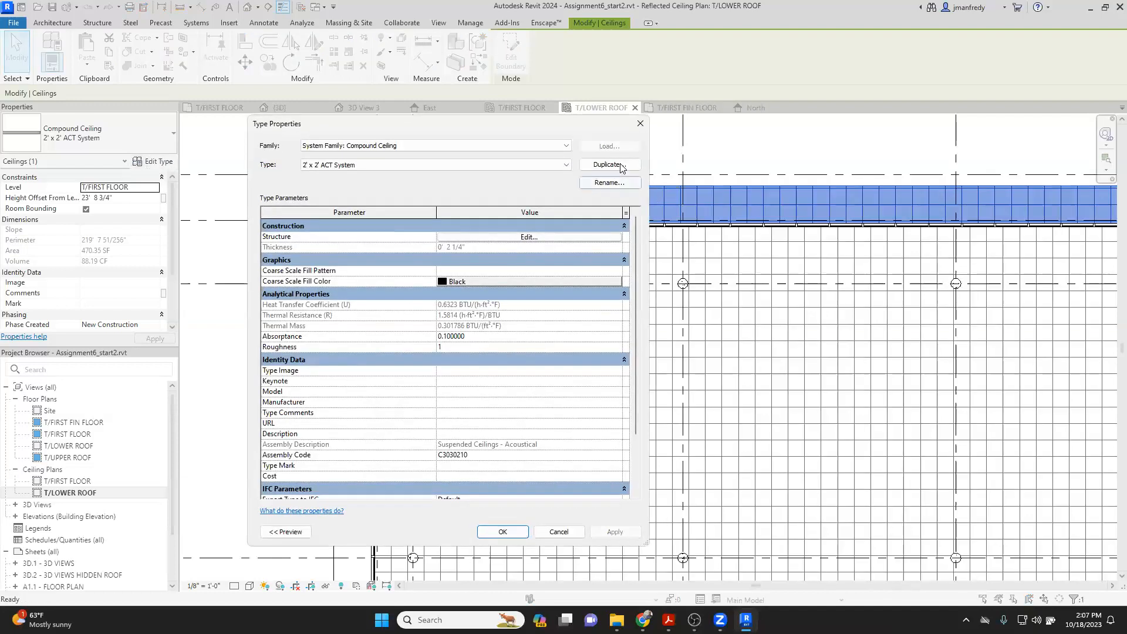
{"action": "left_click", "coordinate": [613, 165]}
{"action": "type", "text": "JM"}
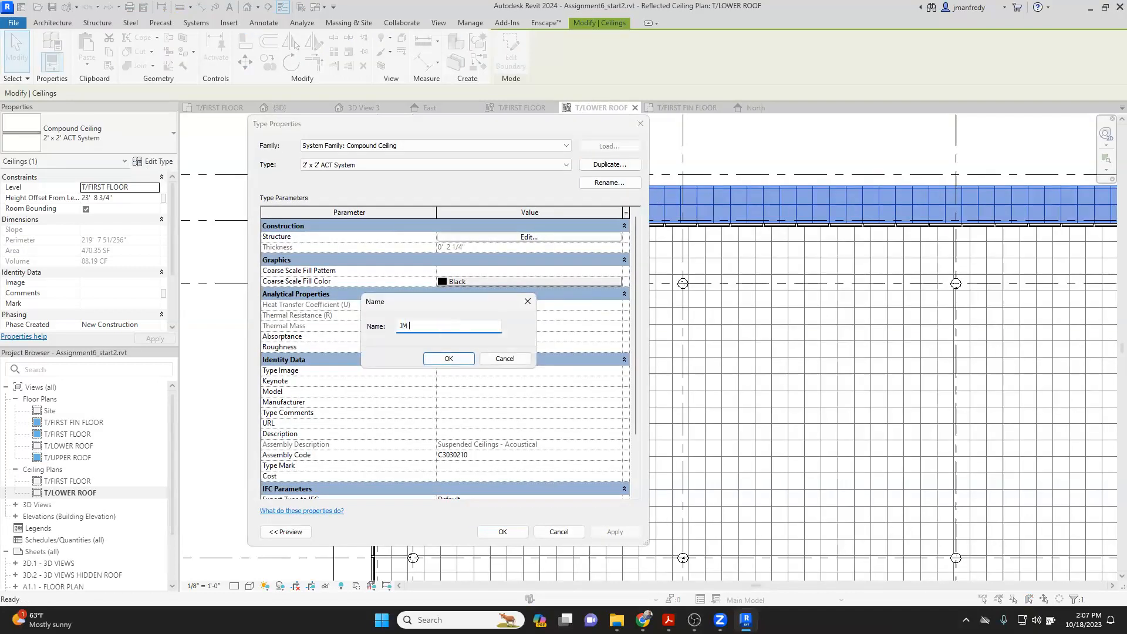
{"action": "type", "text": " 2X6"}
{"action": "left_click", "coordinate": [454, 355]}
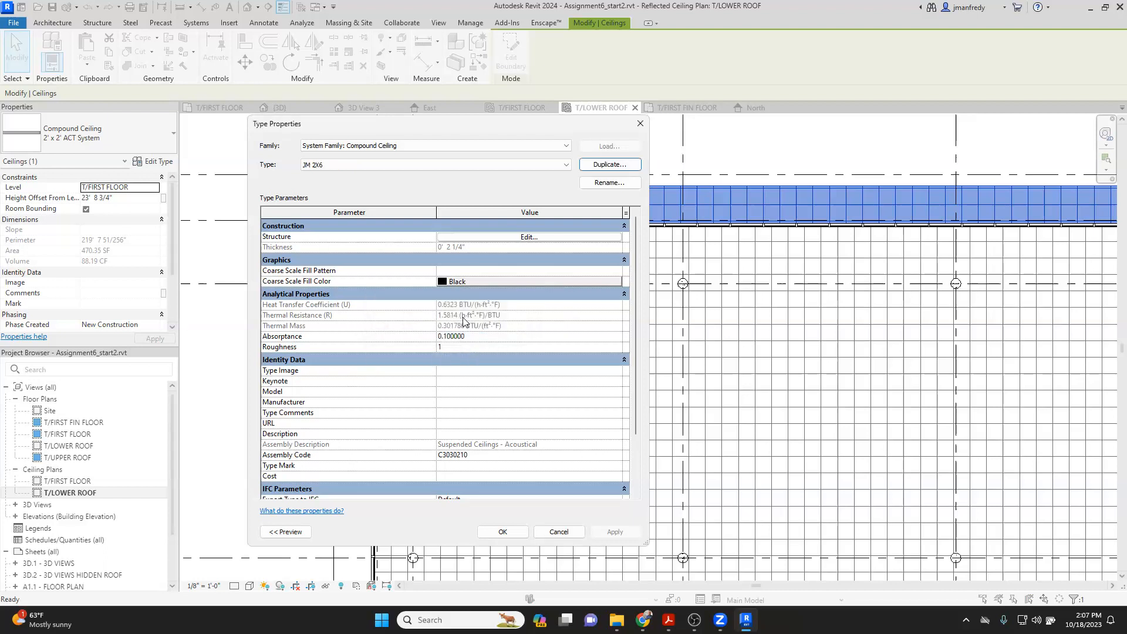
Step: In the JM 2X6 type's structure, duplicate the finish layer's Acoustic Ceiling Tile 24 x 24 material and rename the copy JM CEILING 2X6
{"action": "left_click", "coordinate": [457, 237]}
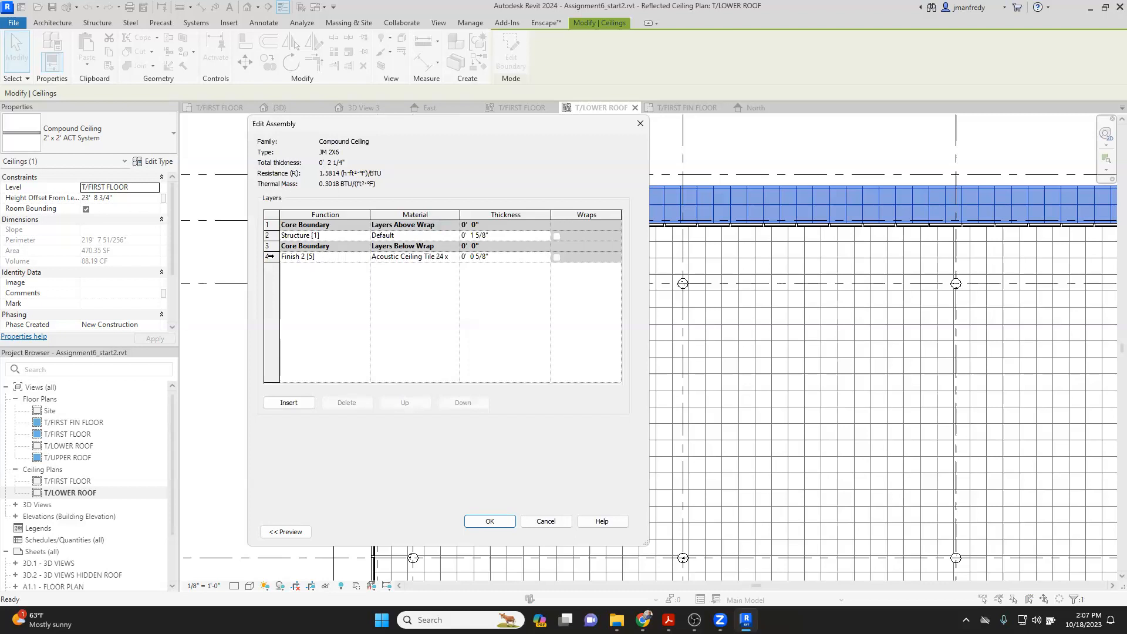
{"action": "left_click", "coordinate": [271, 257]}
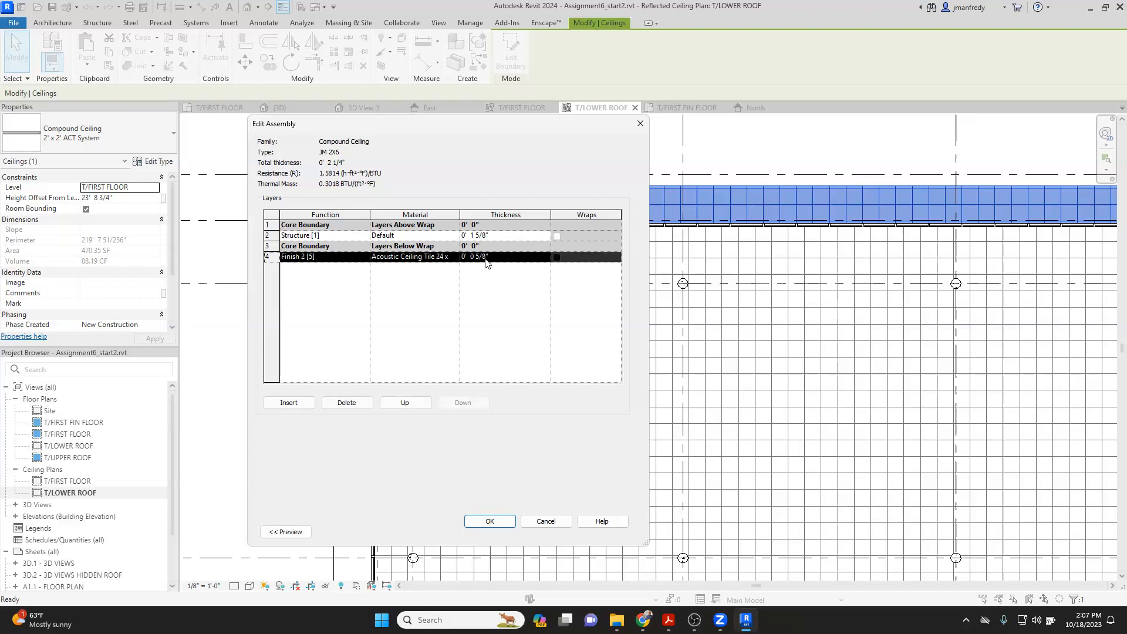
{"action": "left_click", "coordinate": [448, 262]}
{"action": "left_click", "coordinate": [455, 257]}
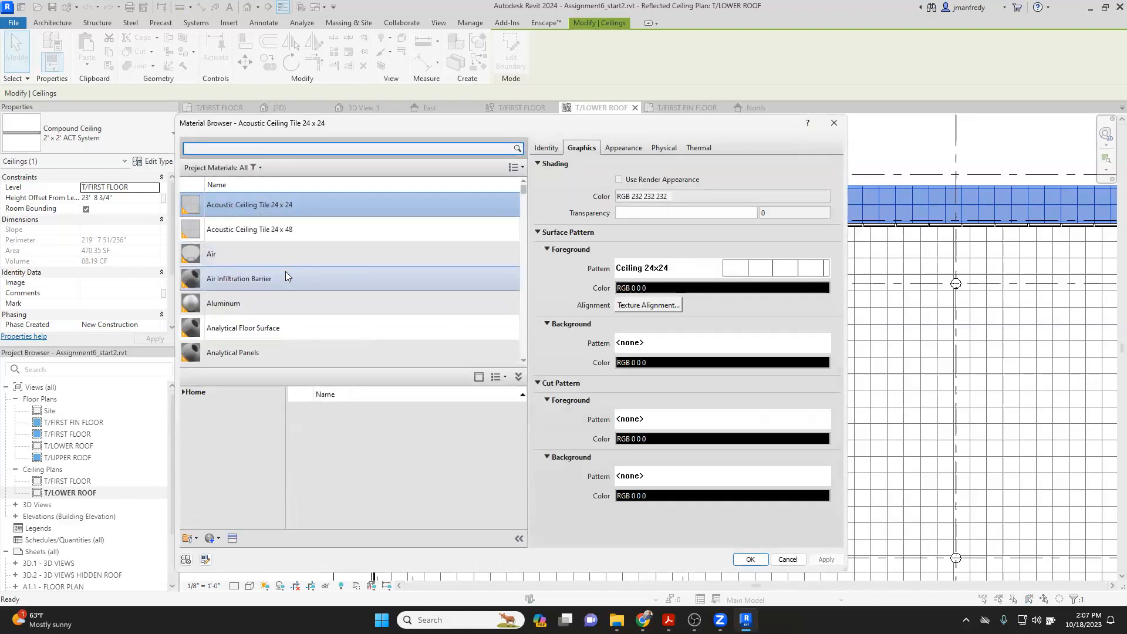
{"action": "right_click", "coordinate": [267, 205]}
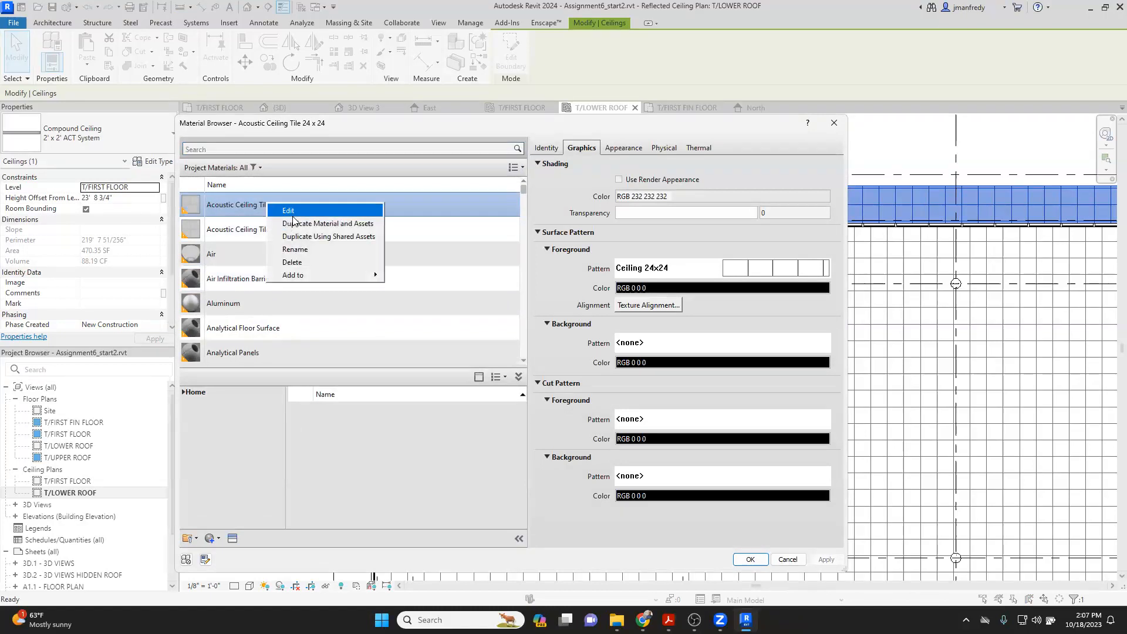
{"action": "left_click", "coordinate": [292, 222]}
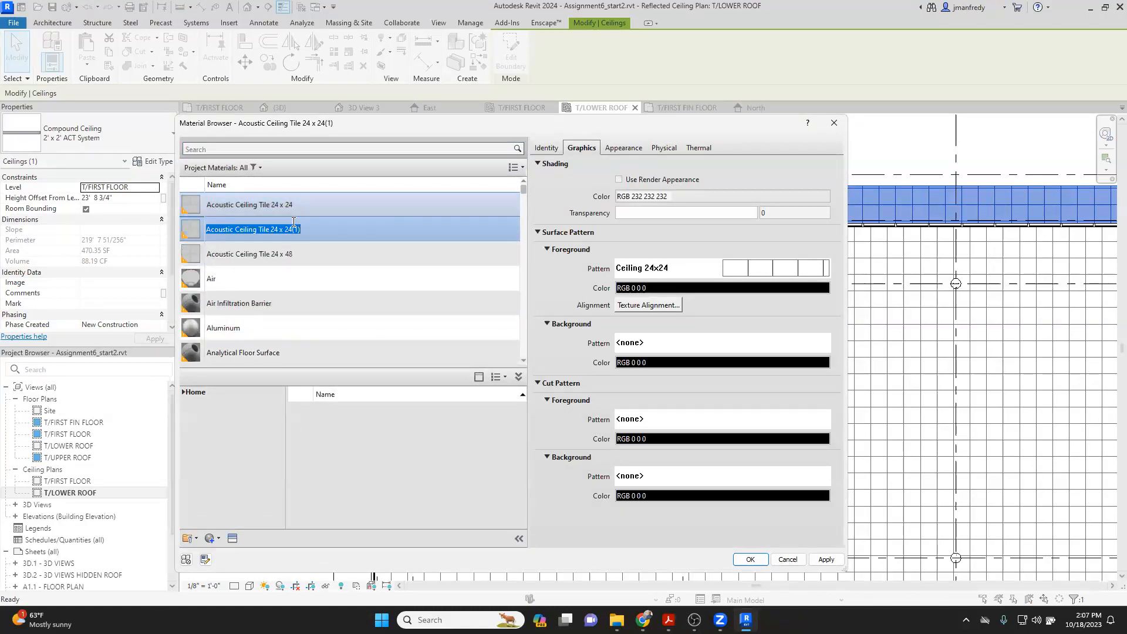
{"action": "left_click", "coordinate": [294, 229]}
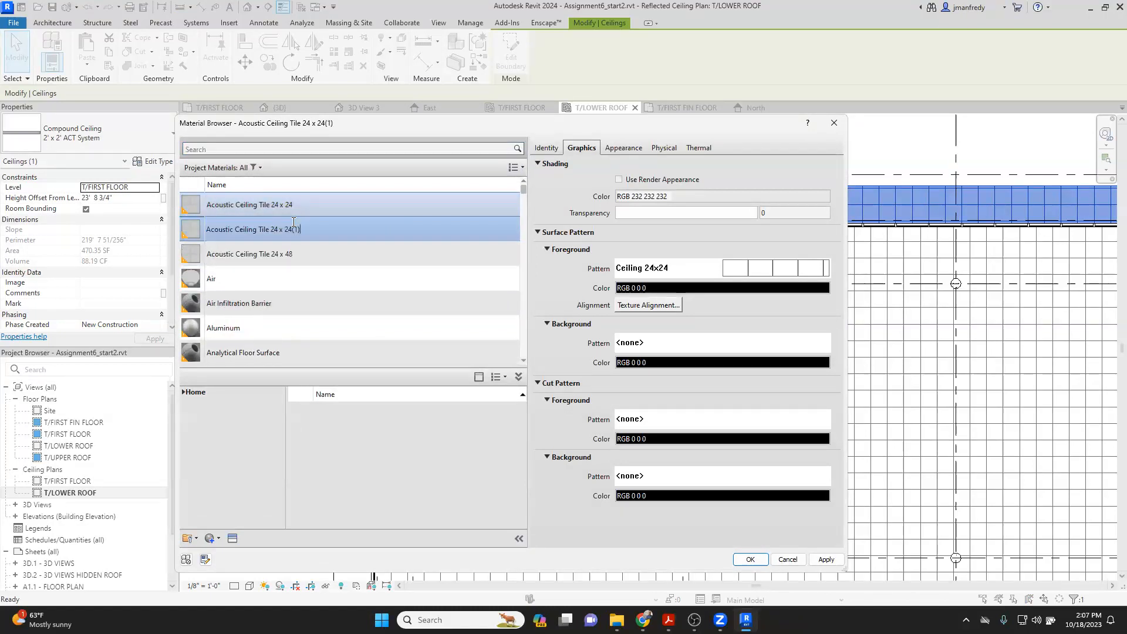
{"action": "key", "text": "BackSpace"}
{"action": "key", "text": "BackSpace"}
{"action": "key", "text": "BackSpace"}
{"action": "key", "text": "BackSpace"}
{"action": "key", "text": "BackSpace"}
{"action": "key", "text": "BackSpace"}
{"action": "key", "text": "BackSpace"}
{"action": "key", "text": "BackSpace"}
{"action": "key", "text": "BackSpace"}
{"action": "key", "text": "BackSpace"}
{"action": "key", "text": "BackSpace"}
{"action": "key", "text": "BackSpace"}
{"action": "key", "text": "BackSpace"}
{"action": "key", "text": "BackSpace"}
{"action": "key", "text": "BackSpace"}
{"action": "key", "text": "BackSpace"}
{"action": "key", "text": "BackSpace"}
{"action": "key", "text": "BackSpace"}
{"action": "key", "text": "BackSpace"}
{"action": "key", "text": "BackSpace"}
{"action": "type", "text": "JM CEILING"}
{"action": "left_click", "coordinate": [318, 209]}
Step: Find the JM CEILING 2X6 material by searching for JM and set its shading colour to RGB 201-133-88
{"action": "left_click", "coordinate": [291, 147]}
{"action": "type", "text": "JM"}
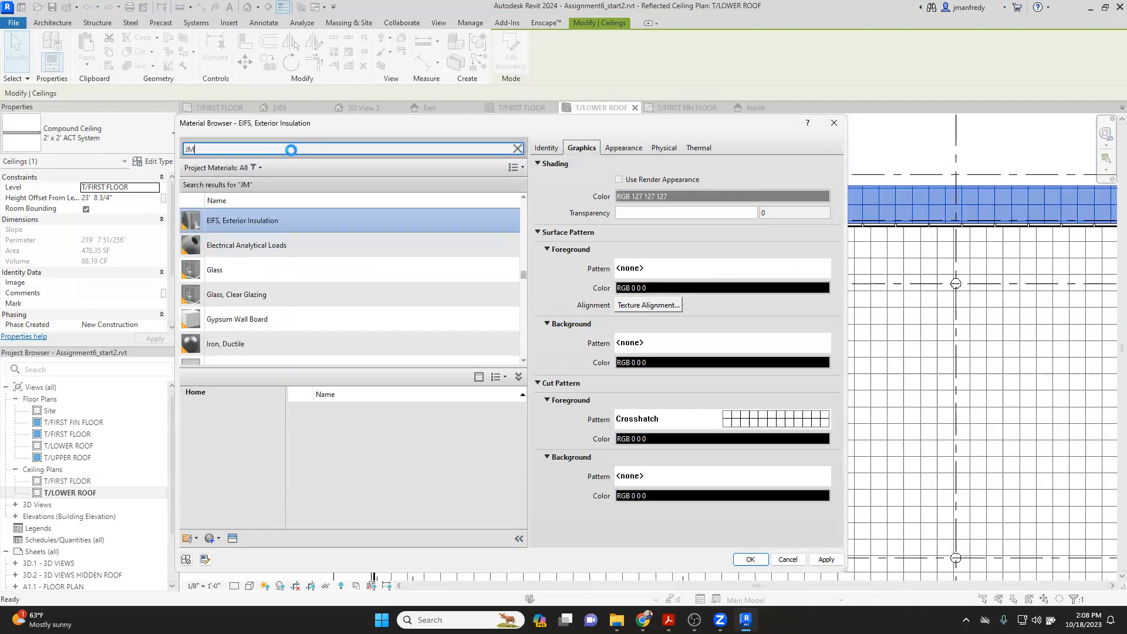
{"action": "left_click", "coordinate": [267, 222]}
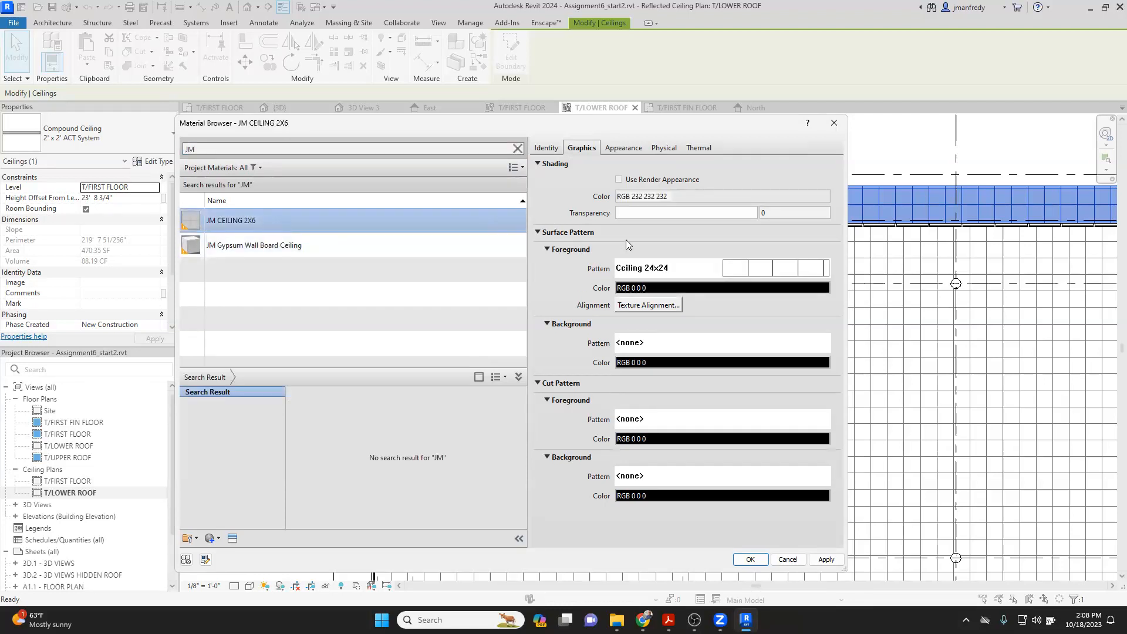
{"action": "left_click", "coordinate": [625, 149]}
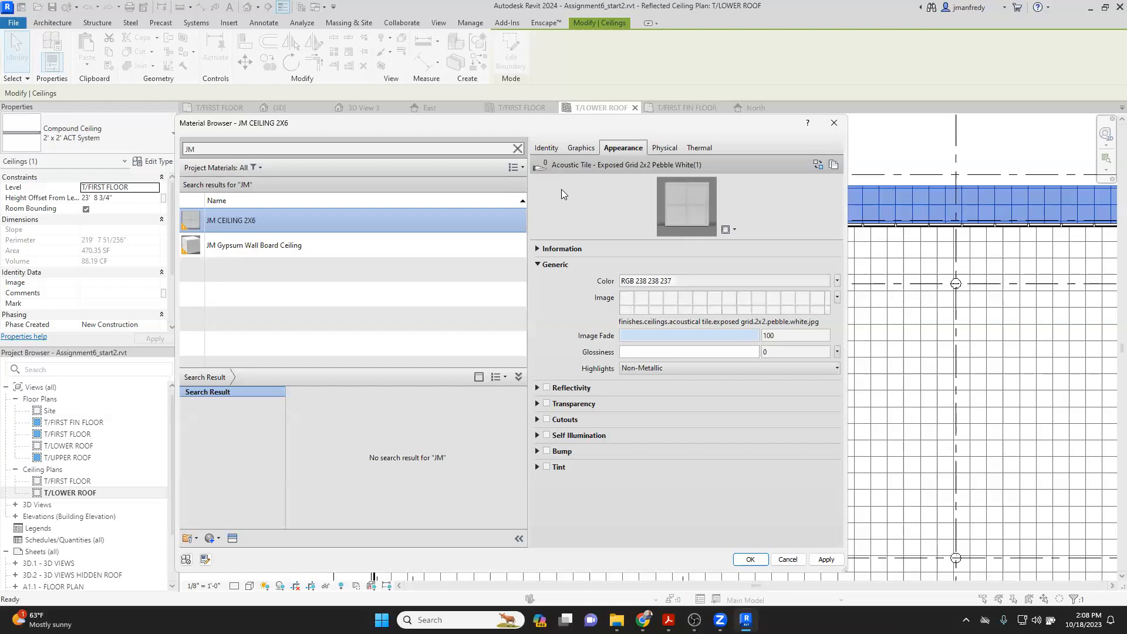
{"action": "left_click", "coordinate": [577, 148]}
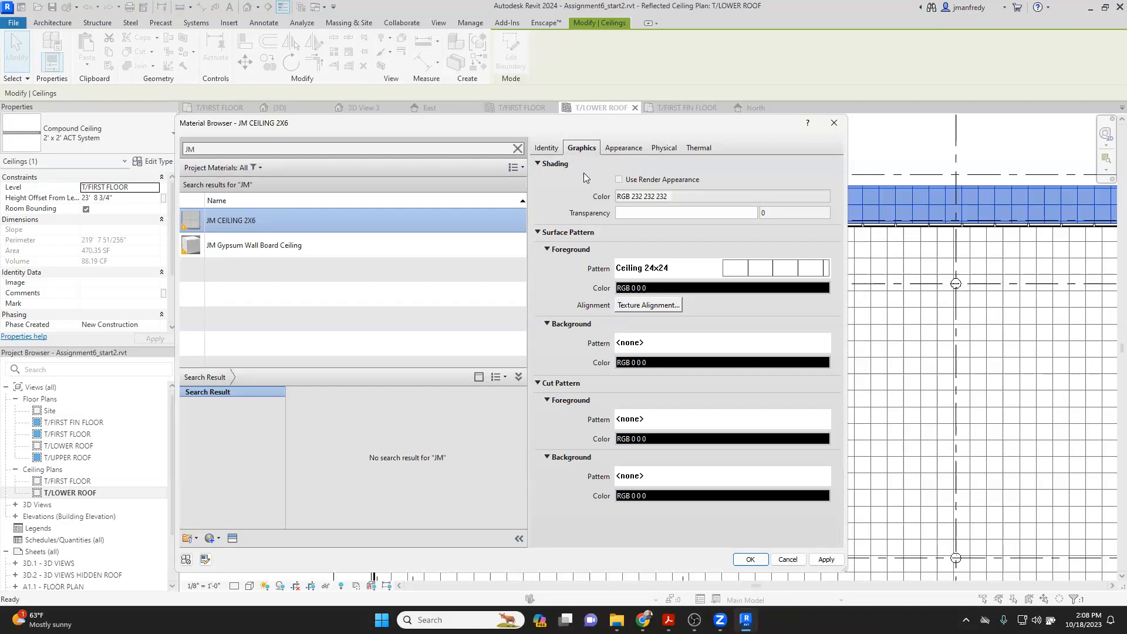
{"action": "left_click", "coordinate": [688, 196]}
{"action": "left_click_drag", "start_coordinate": [541, 316], "coordinate": [535, 311]}
{"action": "left_click", "coordinate": [641, 299]}
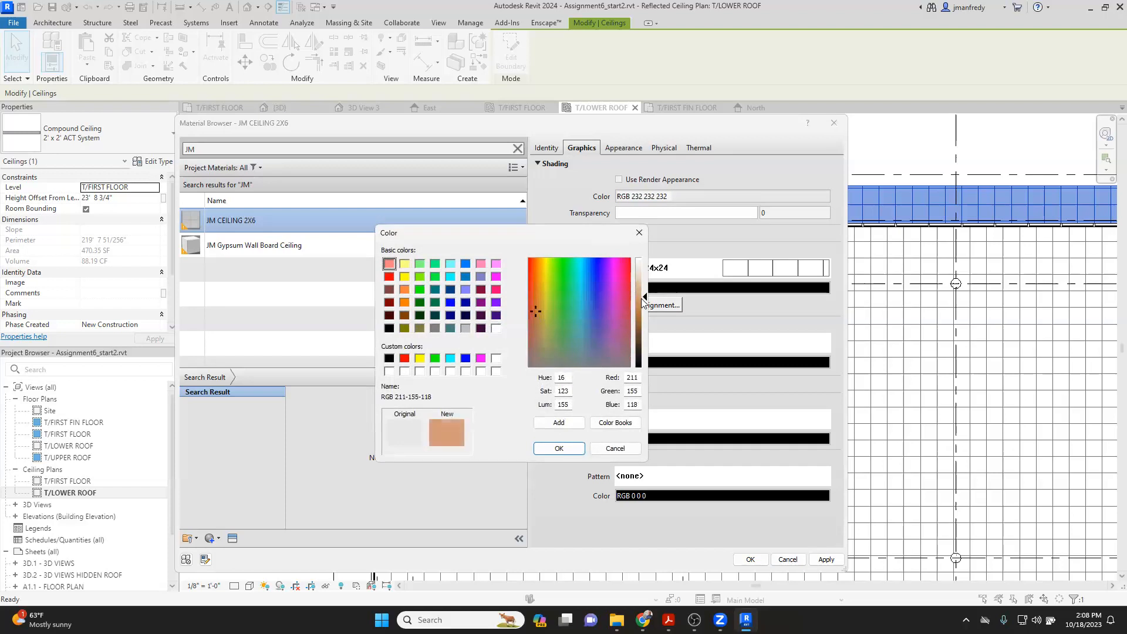
{"action": "left_click", "coordinate": [644, 302]}
{"action": "left_click", "coordinate": [644, 306]}
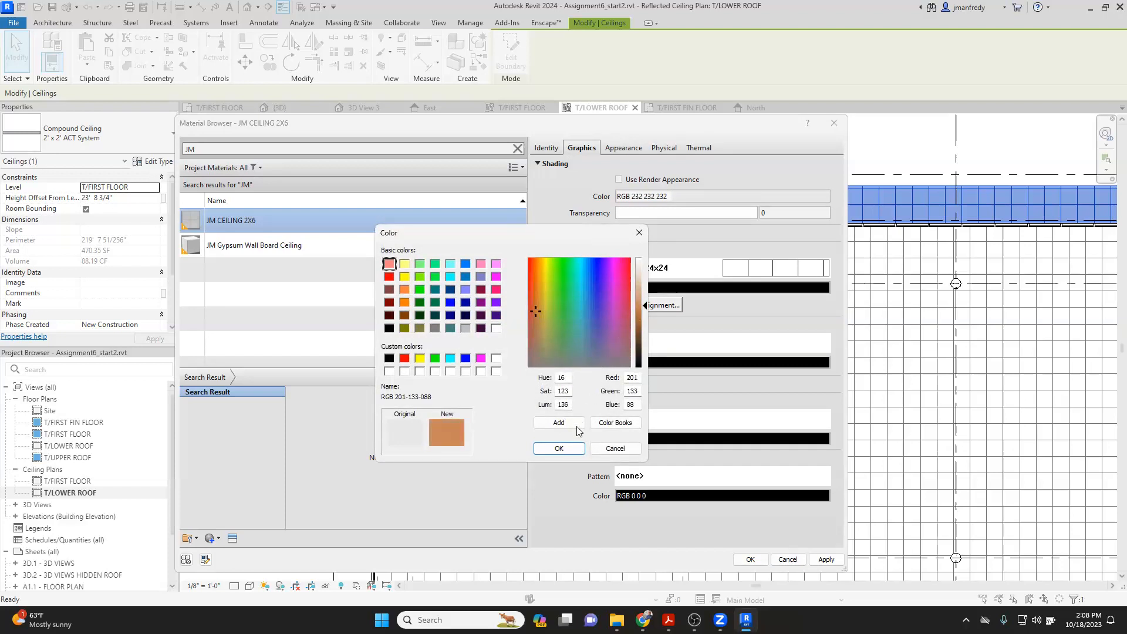
{"action": "left_click", "coordinate": [559, 449]}
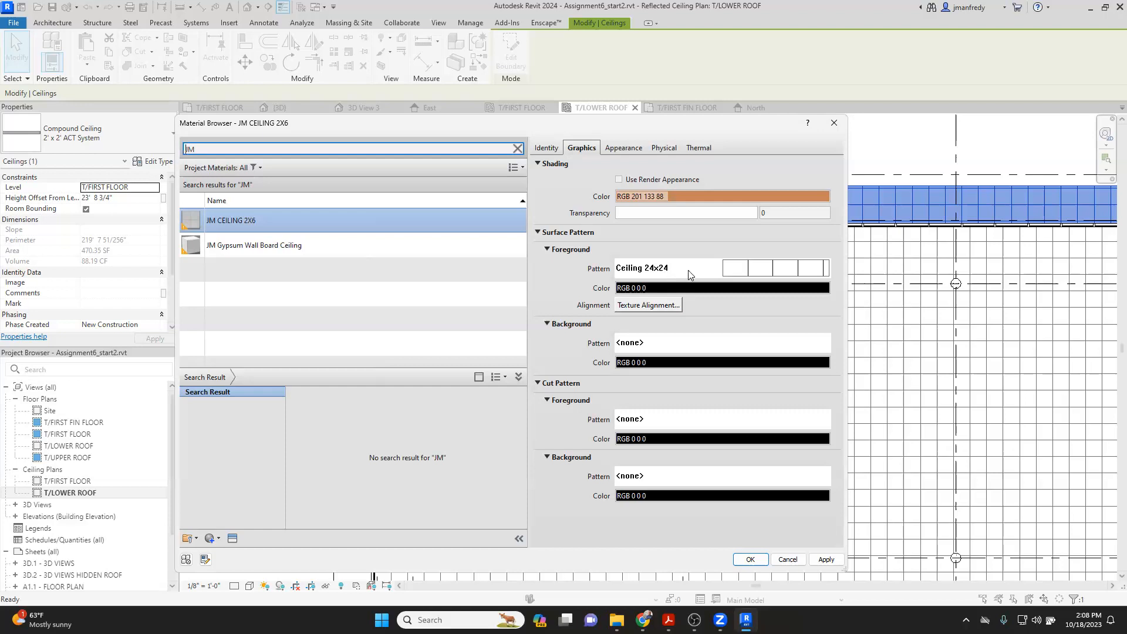
Step: For the material's foreground surface pattern, start a new crosshatch model pattern named JM 2X6 GRID
{"action": "left_click", "coordinate": [732, 272]}
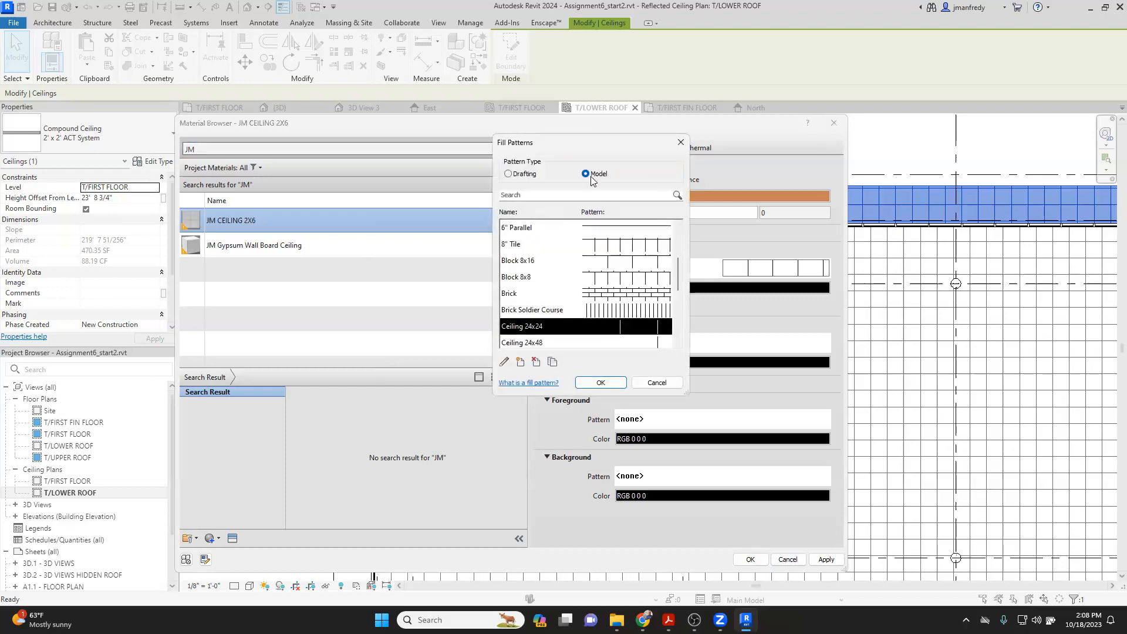
{"action": "left_click_drag", "start_coordinate": [679, 274], "coordinate": [680, 247]}
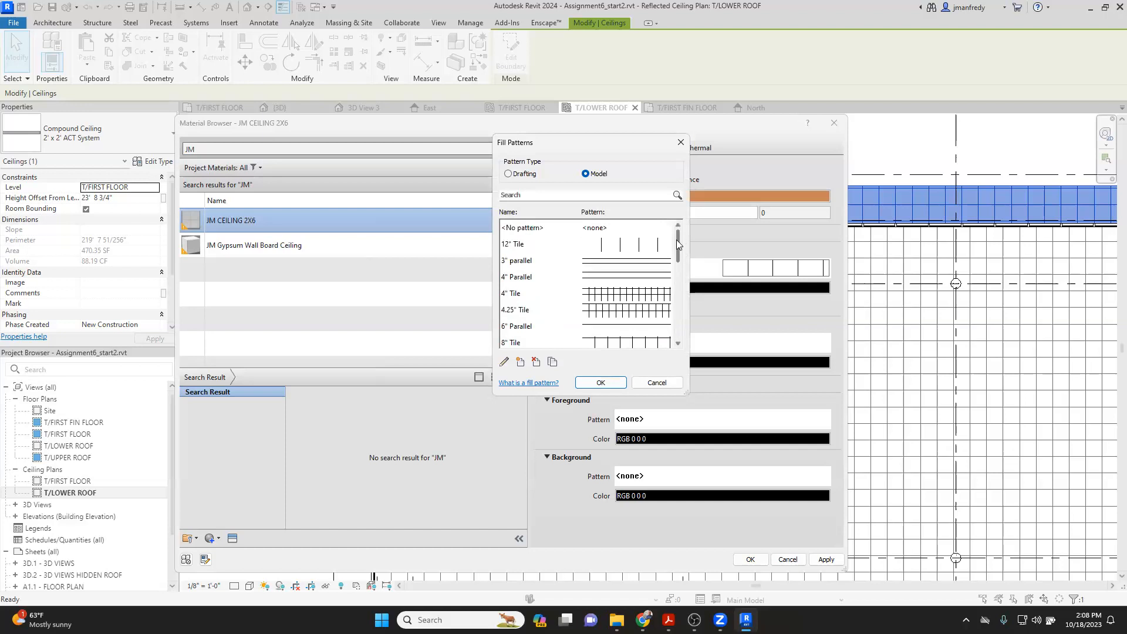
{"action": "scroll", "coordinate": [592, 286], "scroll_direction": "down", "scroll_amount": 2}
{"action": "scroll", "coordinate": [592, 286], "scroll_direction": "down", "scroll_amount": 1}
{"action": "scroll", "coordinate": [593, 286], "scroll_direction": "down", "scroll_amount": 2}
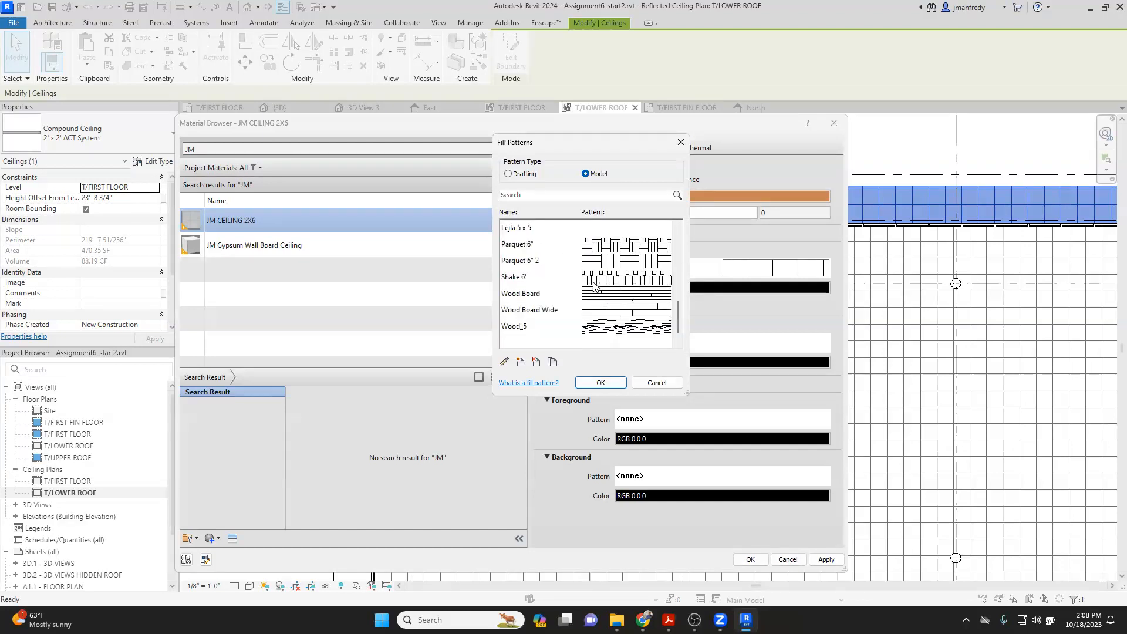
{"action": "scroll", "coordinate": [593, 286], "scroll_direction": "up", "scroll_amount": 1}
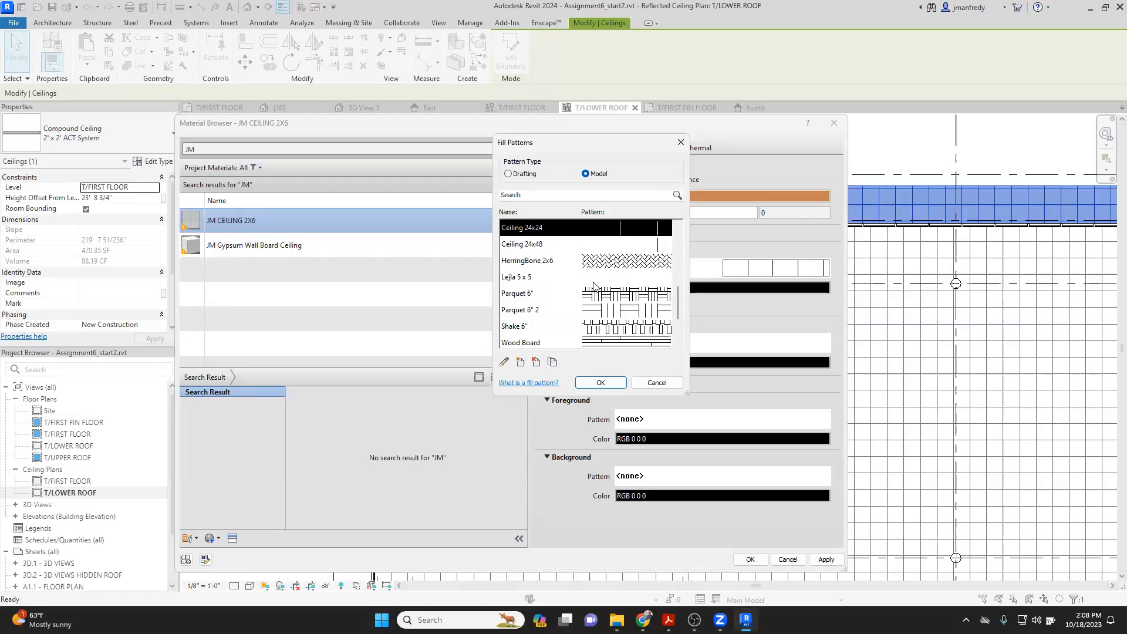
{"action": "scroll", "coordinate": [593, 286], "scroll_direction": "down", "scroll_amount": 1}
{"action": "scroll", "coordinate": [593, 286], "scroll_direction": "up", "scroll_amount": 6}
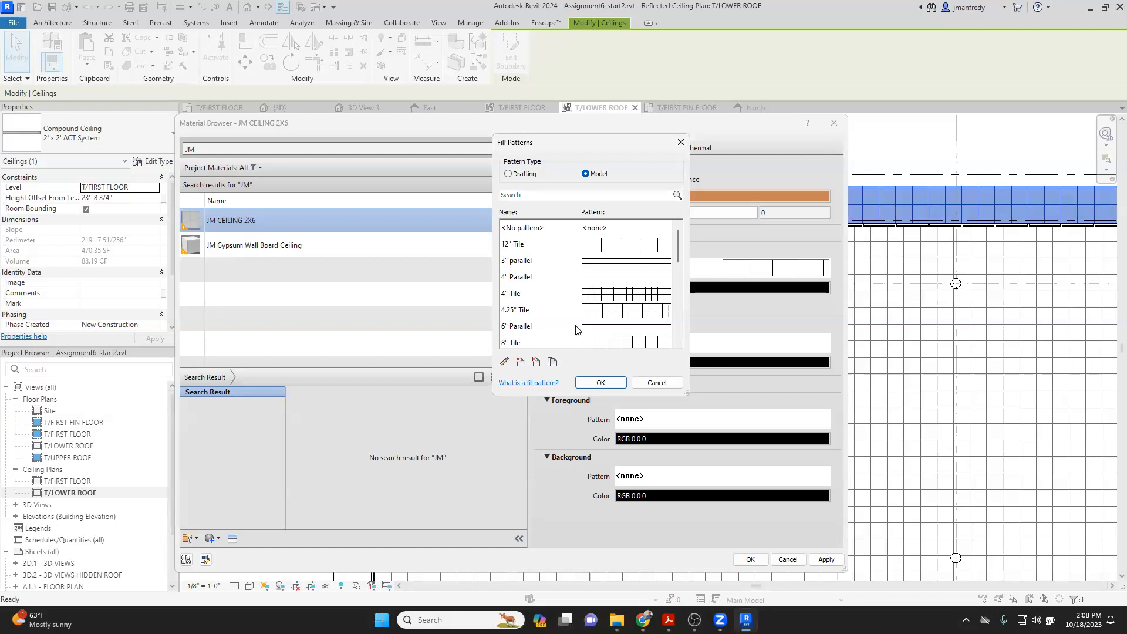
{"action": "left_click", "coordinate": [520, 365]}
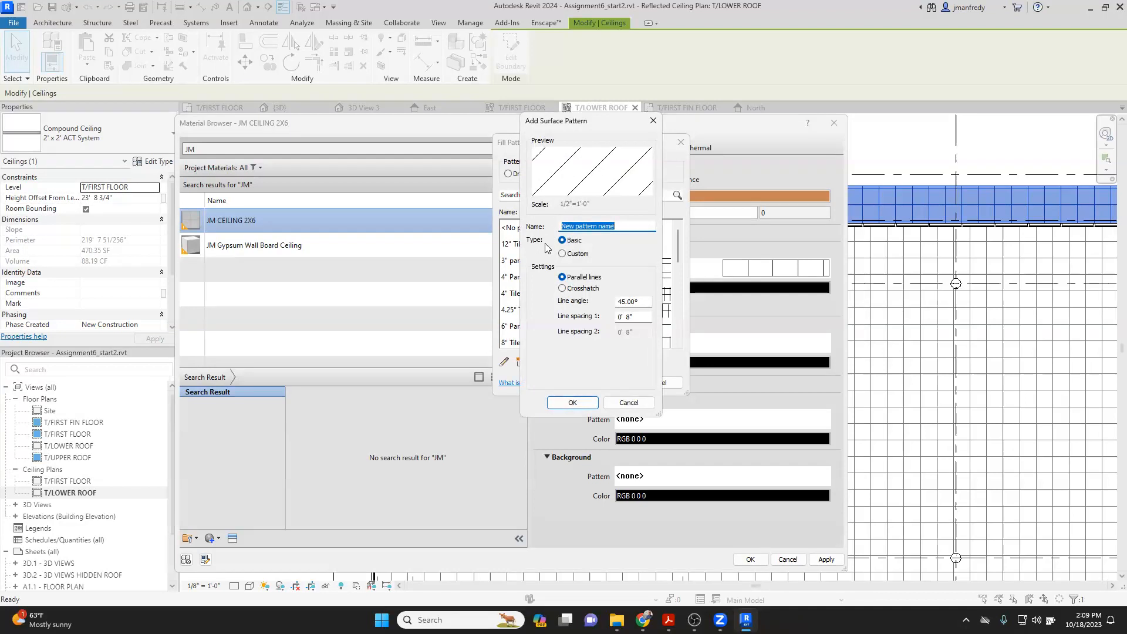
{"action": "type", "text": "JM 2X6 GRID"}
{"action": "left_click_drag", "start_coordinate": [609, 226], "coordinate": [558, 238]}
{"action": "left_click", "coordinate": [562, 288]}
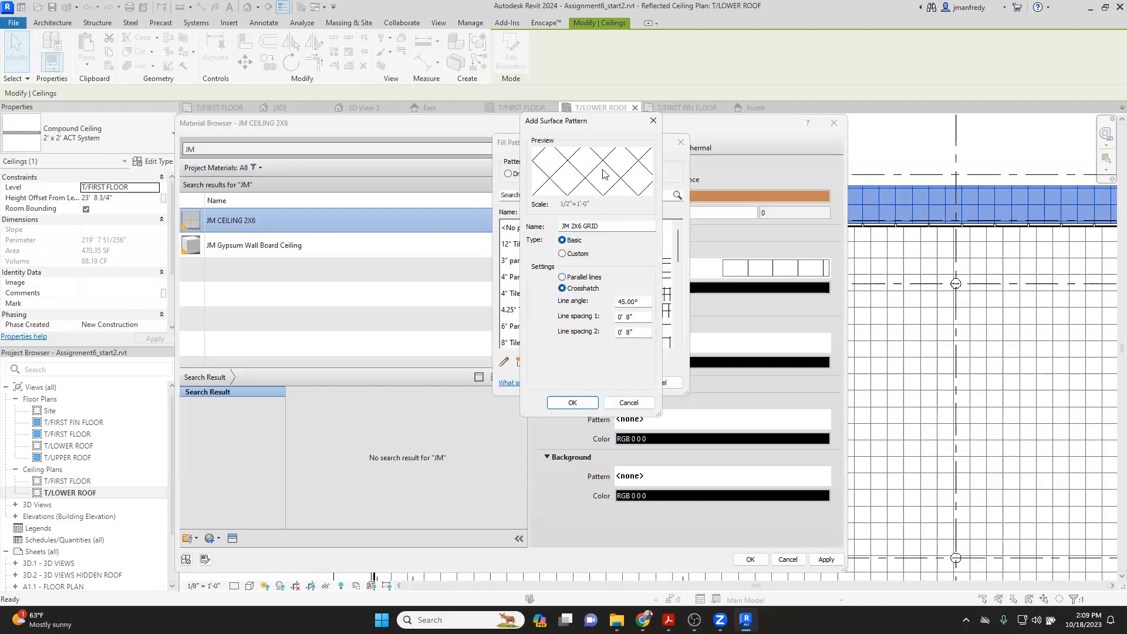
Step: Set the pattern's line angle to 0, line spacing 1 to 2 and line spacing 2 to 6, and save it
{"action": "key", "text": "Tab"}
{"action": "type", "text": "0"}
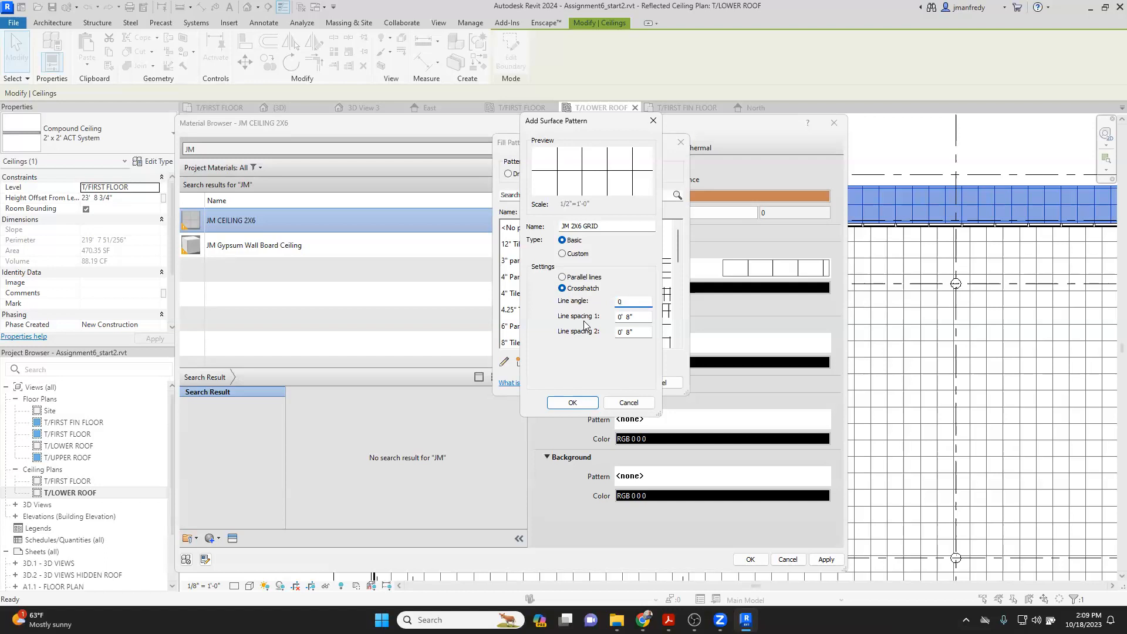
{"action": "key", "text": "Tab"}
{"action": "type", "text": "2"}
{"action": "key", "text": "Tab"}
{"action": "type", "text": "6"}
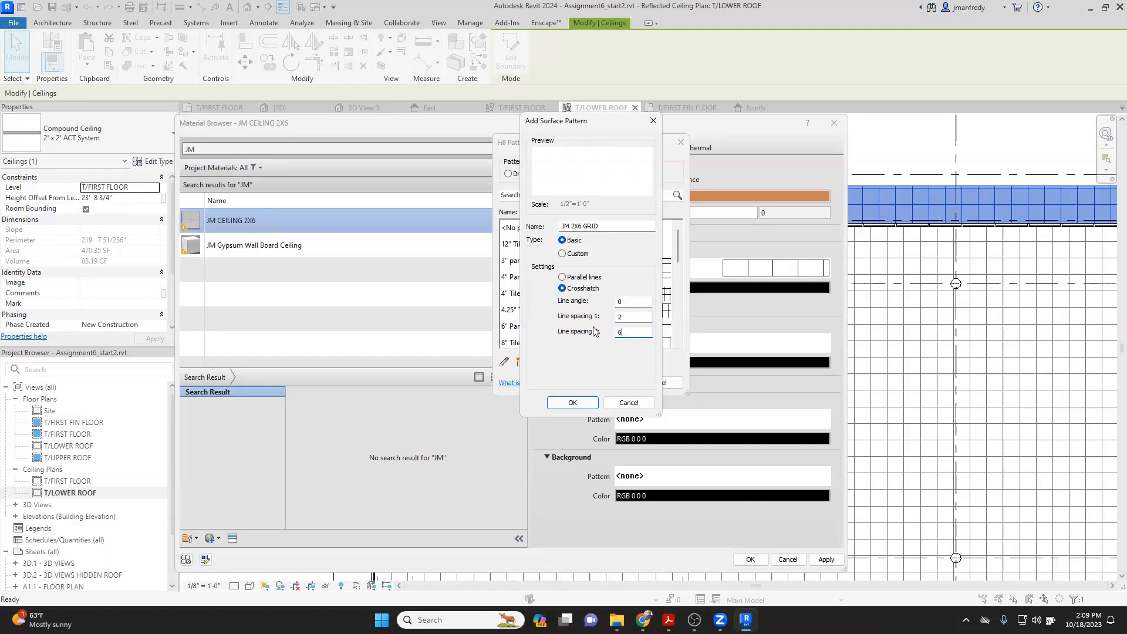
{"action": "left_click", "coordinate": [582, 403]}
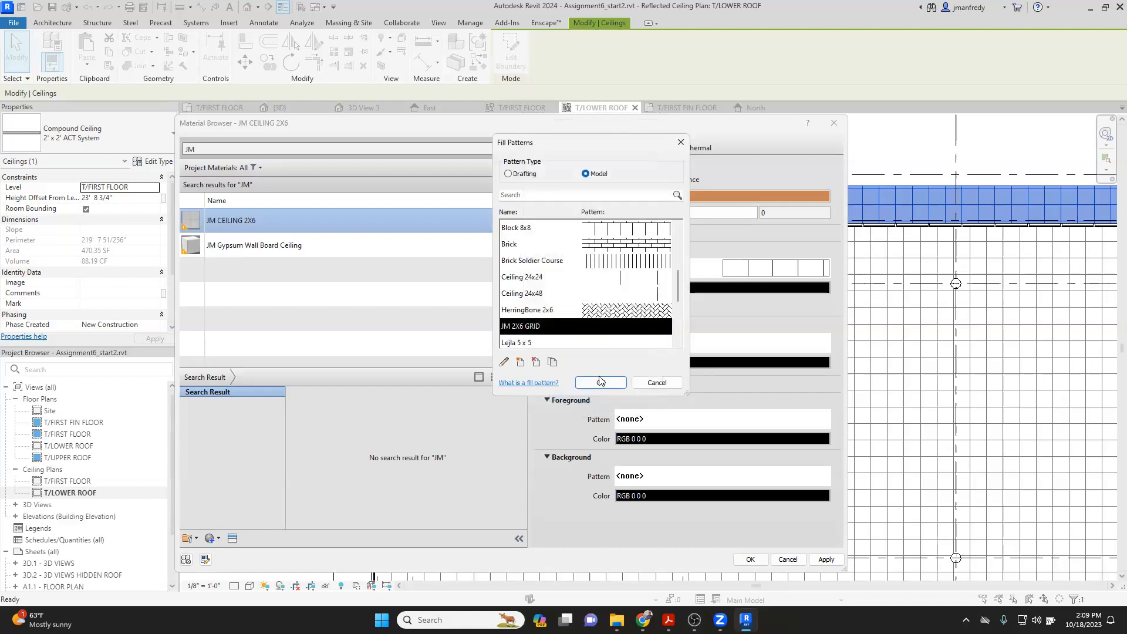
Step: Assign JM 2X6 GRID as the material's surface foreground pattern and accept the material, assembly and ceiling type changes
{"action": "left_click", "coordinate": [600, 382]}
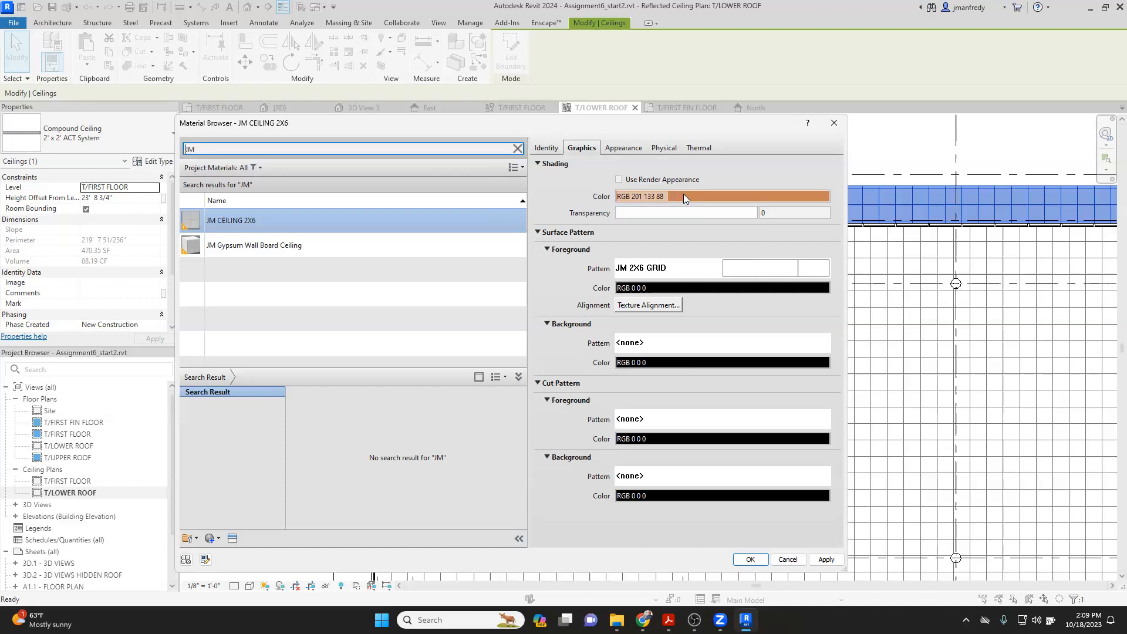
{"action": "left_click", "coordinate": [750, 558]}
{"action": "left_click", "coordinate": [489, 521]}
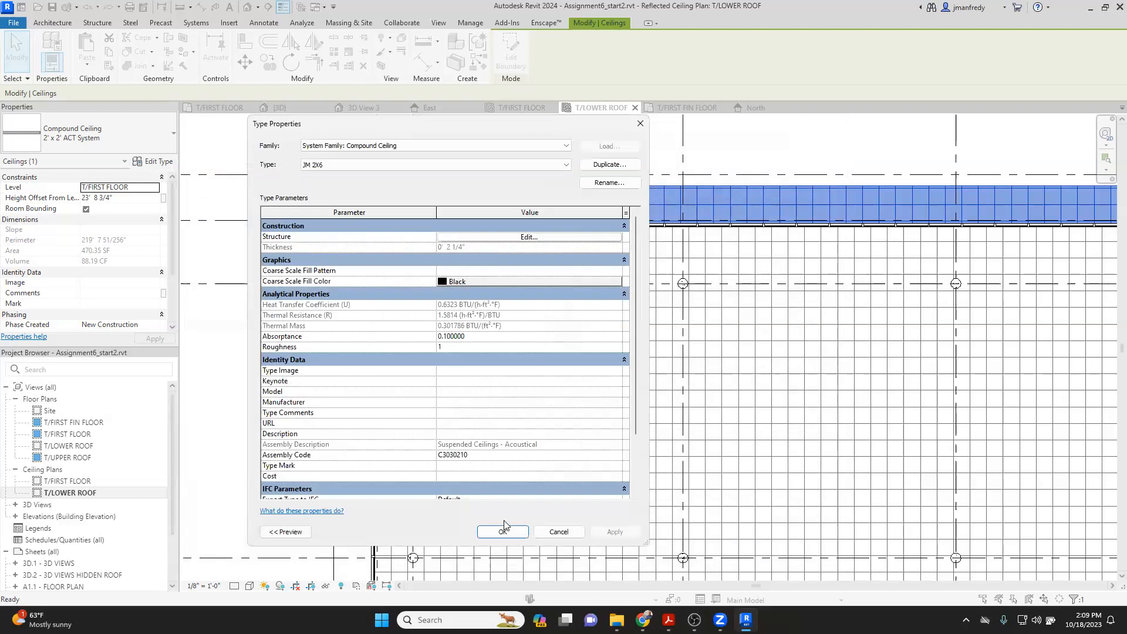
{"action": "left_click", "coordinate": [503, 530]}
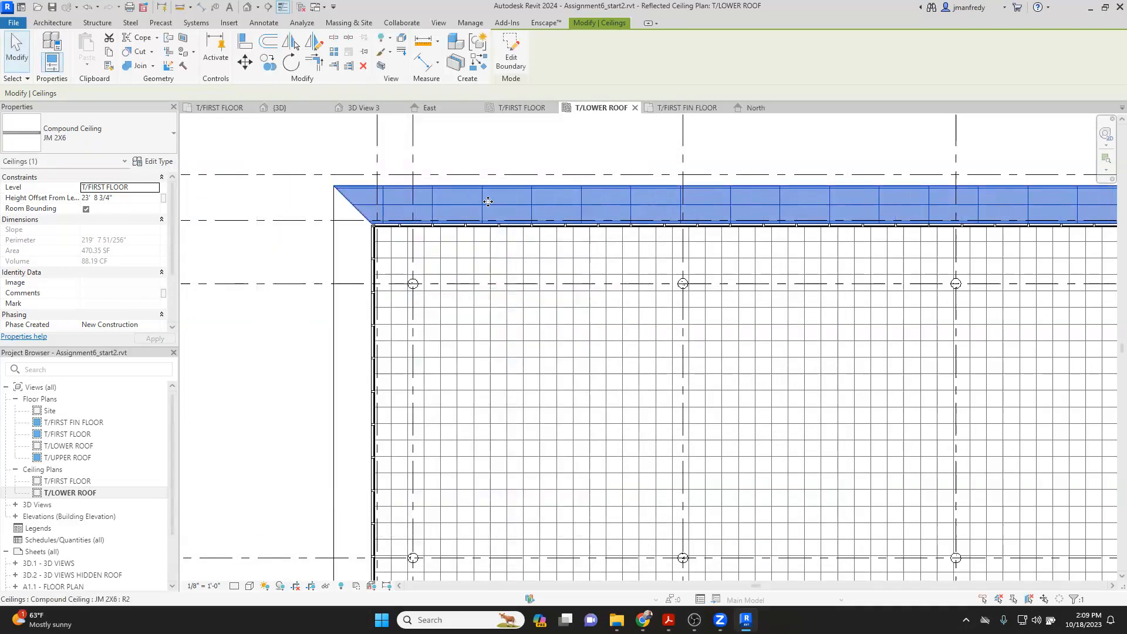
Step: Deselect the north soffit ceiling and set the T/LOWER ROOF ceiling plan's visual style to Shaded
{"action": "left_click", "coordinate": [302, 201]}
{"action": "left_click", "coordinate": [249, 585]}
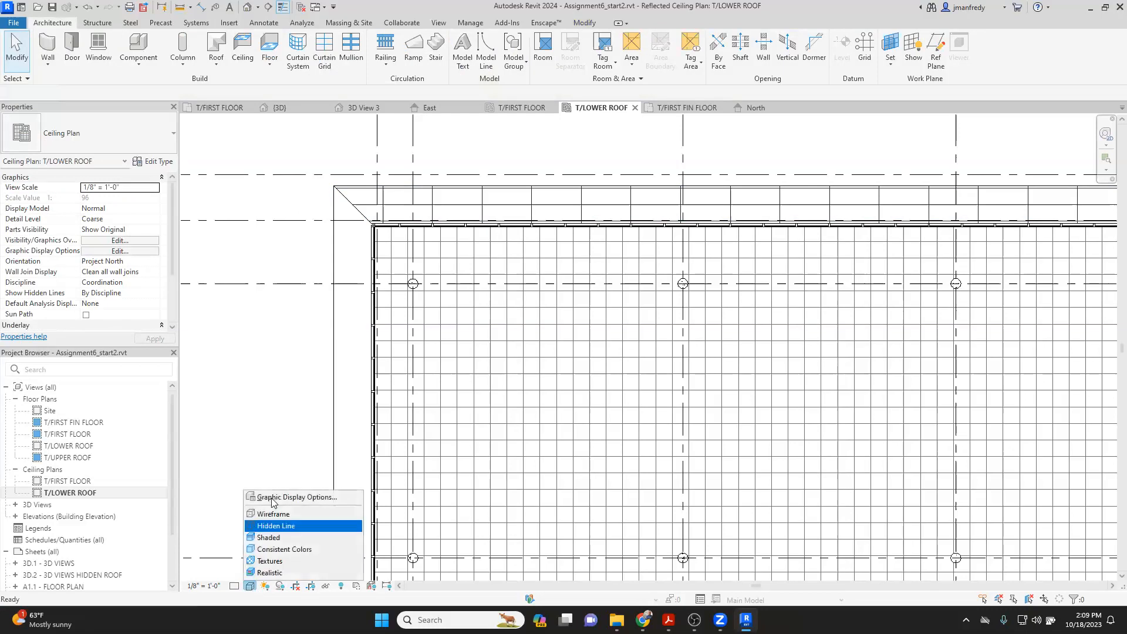
{"action": "left_click", "coordinate": [269, 536]}
Step: Align a lengthwise grid line of the north soffit ceiling with the roof's outer north edge
{"action": "scroll", "coordinate": [352, 192], "scroll_direction": "up", "scroll_amount": 5}
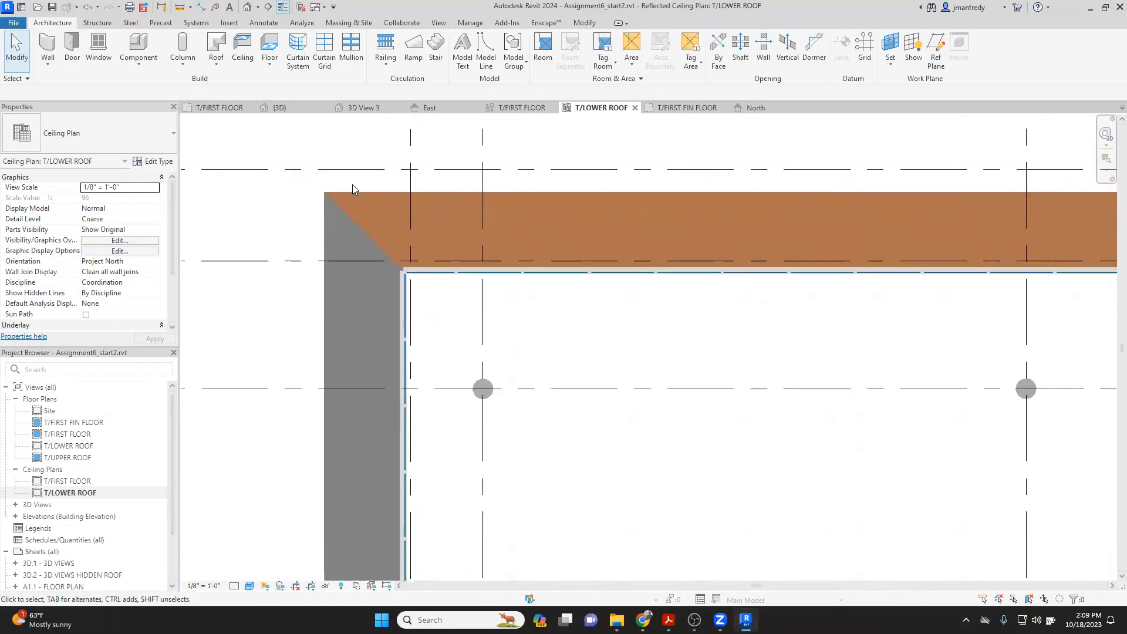
{"action": "key", "text": "l"}
{"action": "left_click", "coordinate": [389, 200]}
{"action": "left_click", "coordinate": [389, 208]}
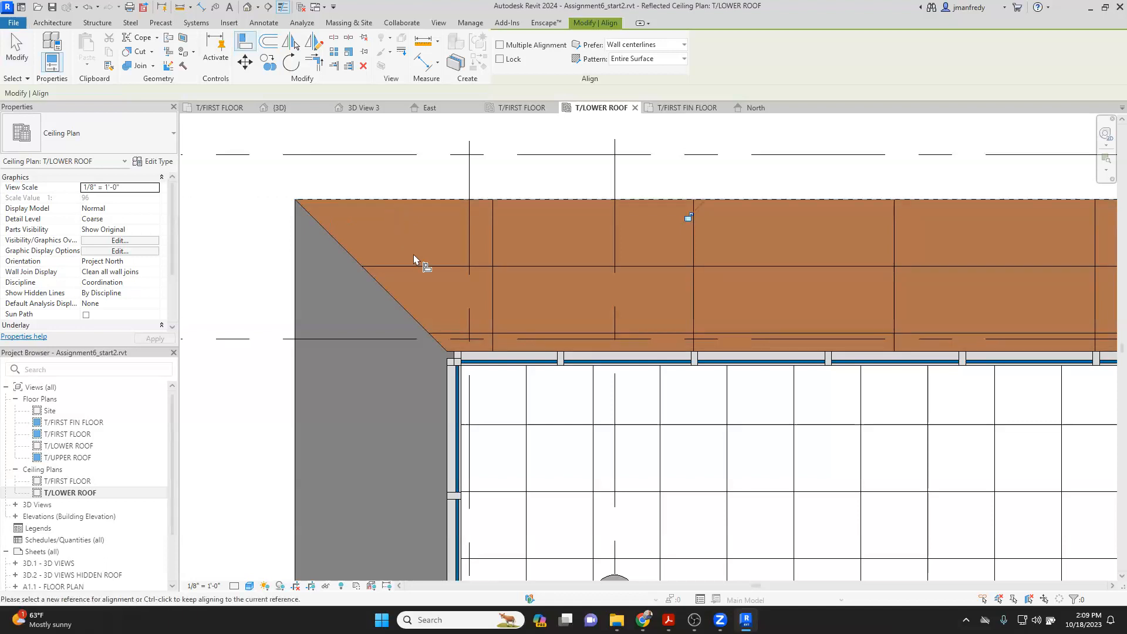
Step: Align a crosswise grid line of the north soffit ceiling with the outer face of the west curtain wall
{"action": "scroll", "coordinate": [432, 329], "scroll_direction": "up", "scroll_amount": 2}
{"action": "left_click", "coordinate": [455, 388]}
{"action": "left_click", "coordinate": [493, 341]}
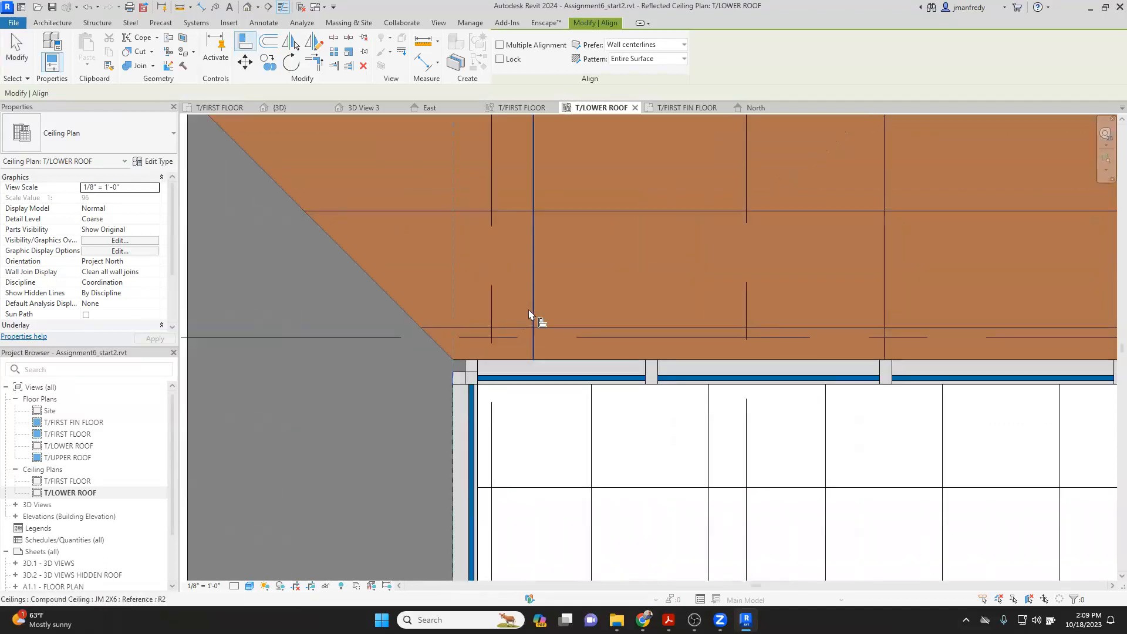
{"action": "key", "text": "Escape"}
{"action": "key", "text": "Escape"}
{"action": "scroll", "coordinate": [535, 256], "scroll_direction": "down", "scroll_amount": 3}
{"action": "scroll", "coordinate": [533, 253], "scroll_direction": "down", "scroll_amount": 2}
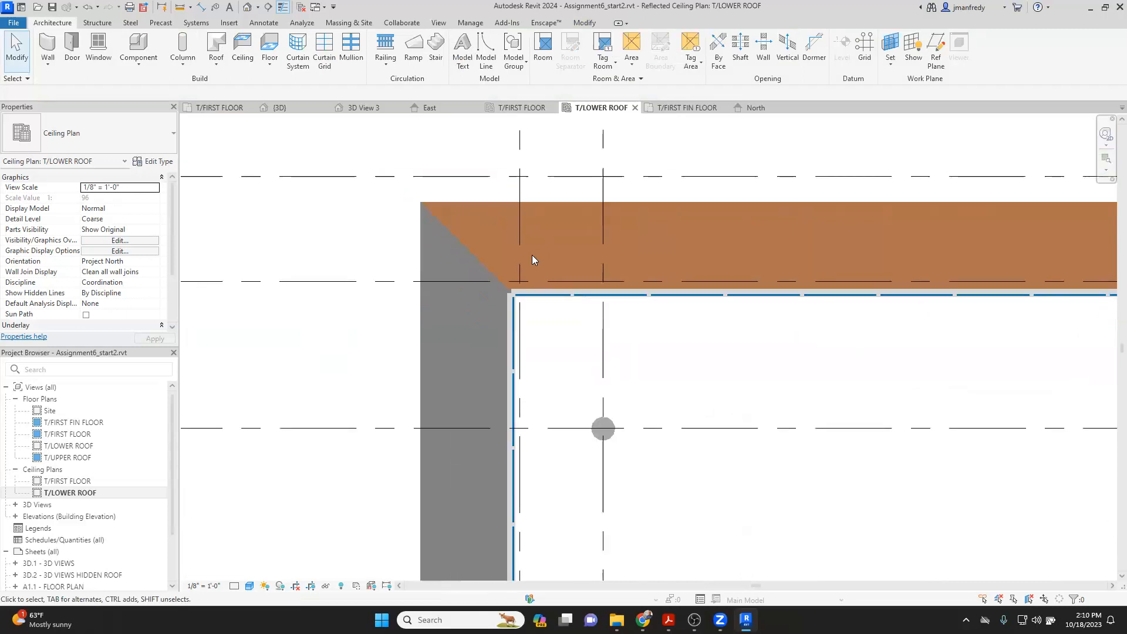
Step: Change the short soffit ceiling along the west side of the small northeast block to the JM 2X6 type
{"action": "scroll", "coordinate": [444, 284], "scroll_direction": "down", "scroll_amount": 4}
{"action": "middle_click_drag", "start_coordinate": [584, 322], "coordinate": [489, 306]}
{"action": "scroll", "coordinate": [487, 312], "scroll_direction": "down", "scroll_amount": 1}
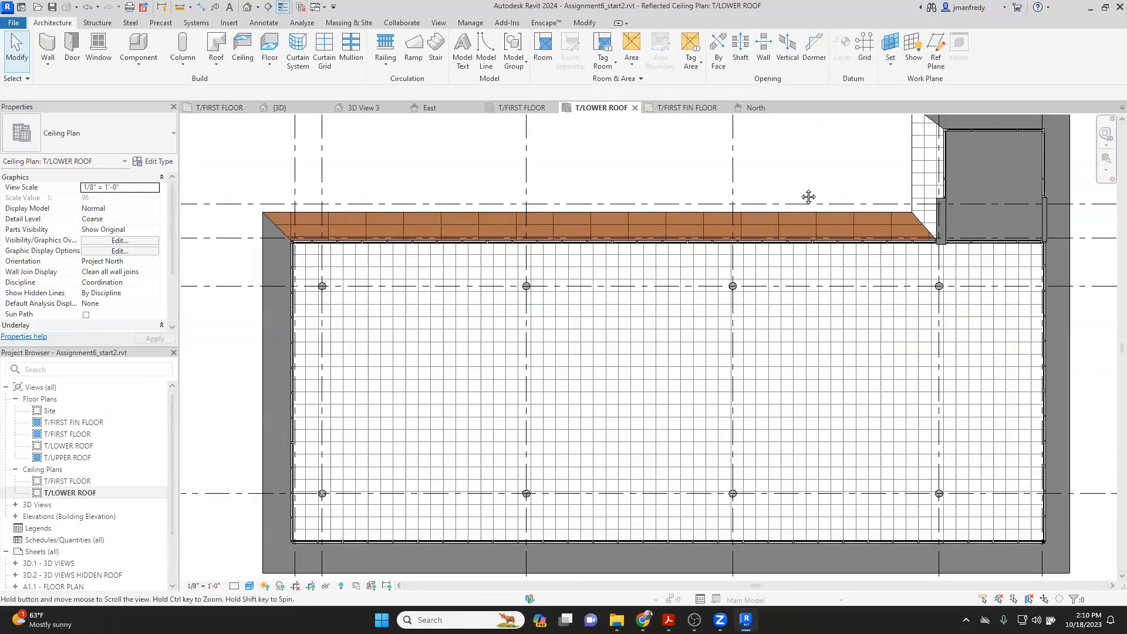
{"action": "middle_click_drag", "start_coordinate": [807, 196], "coordinate": [778, 203]}
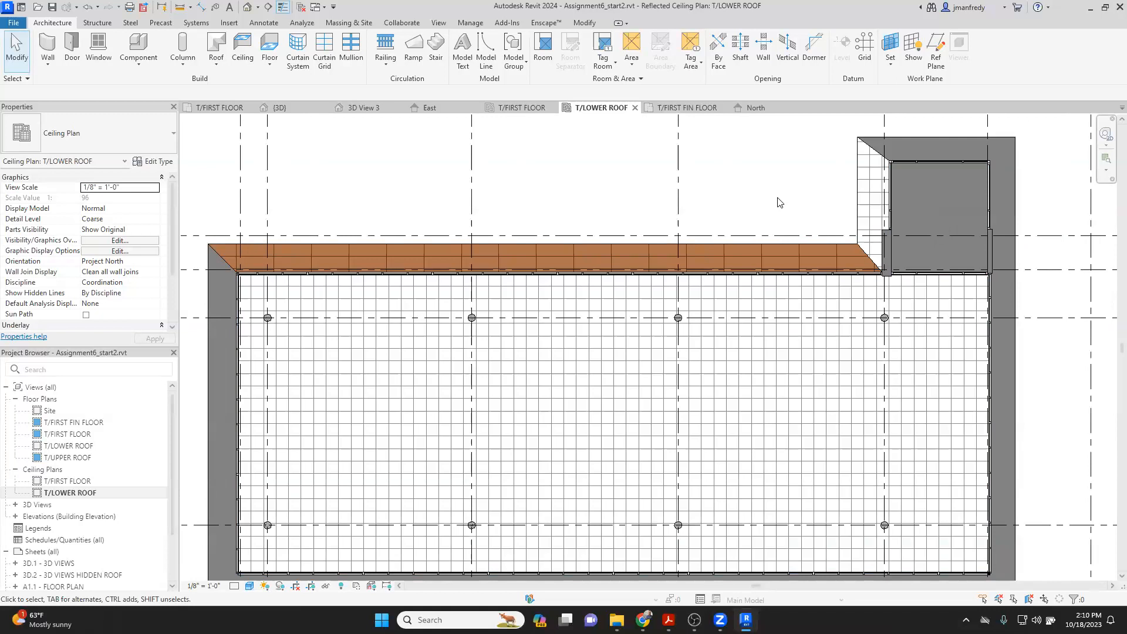
{"action": "left_click", "coordinate": [856, 194]}
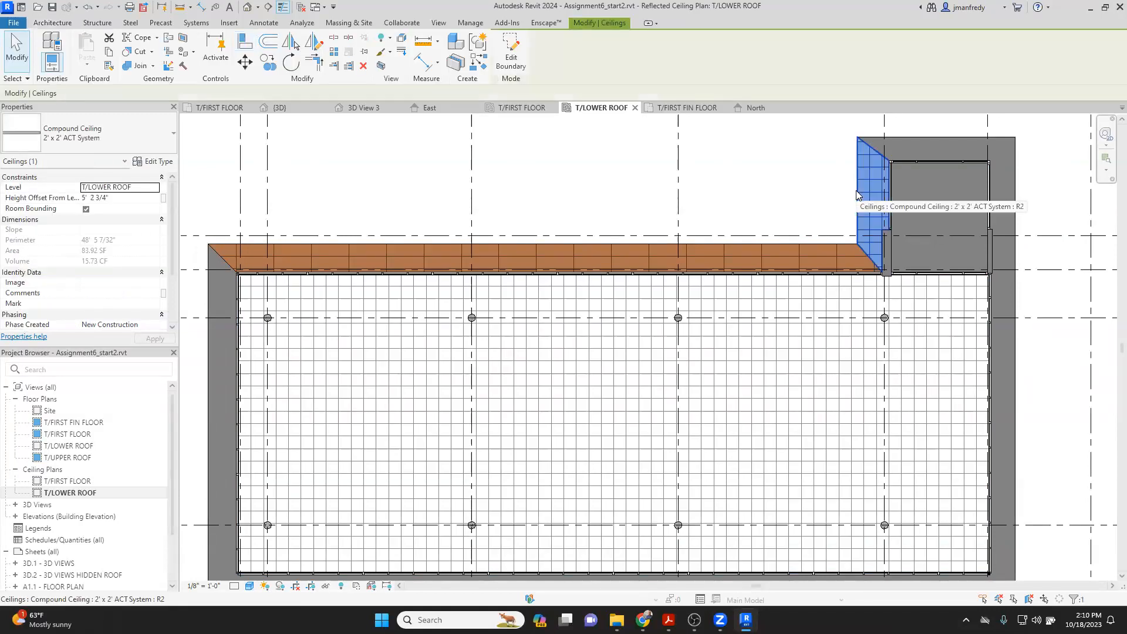
{"action": "left_click", "coordinate": [142, 135]}
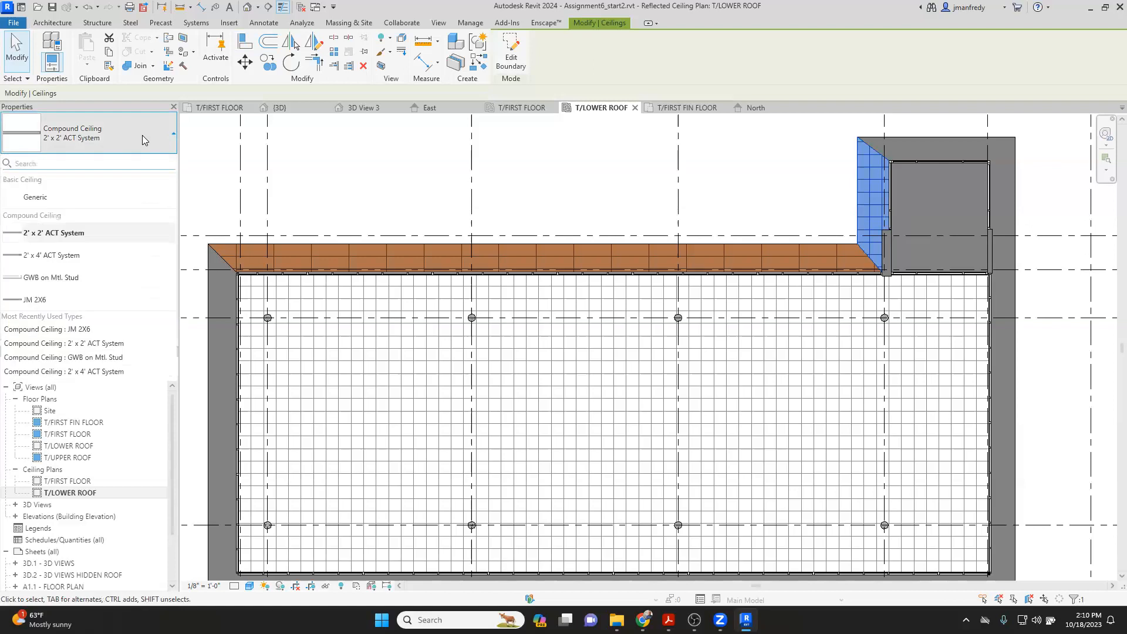
{"action": "left_click", "coordinate": [54, 300]}
{"action": "left_click", "coordinate": [536, 168]}
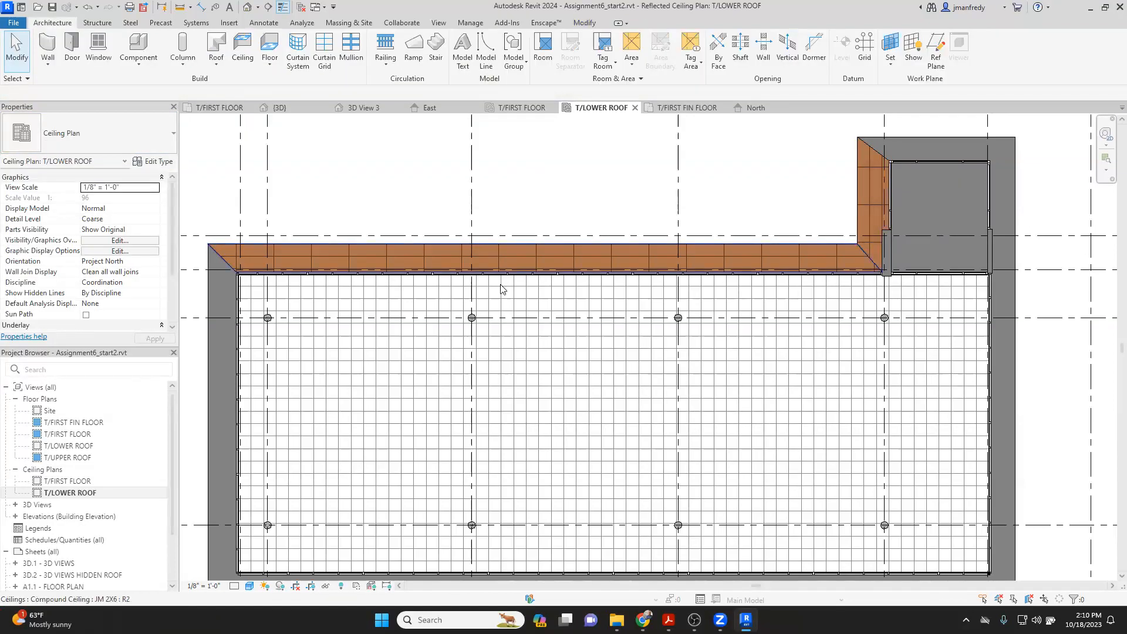
{"action": "key", "text": "Tab"}
{"action": "left_click", "coordinate": [521, 283]}
{"action": "key", "text": "Escape"}
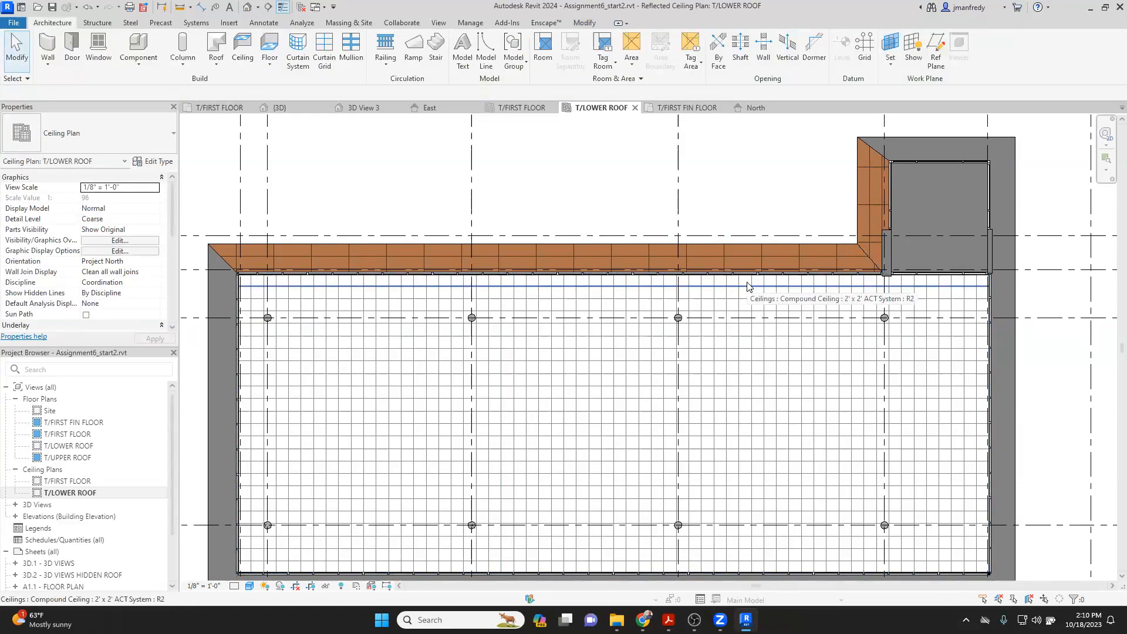
{"action": "key", "text": "Tab"}
{"action": "left_click", "coordinate": [745, 283]}
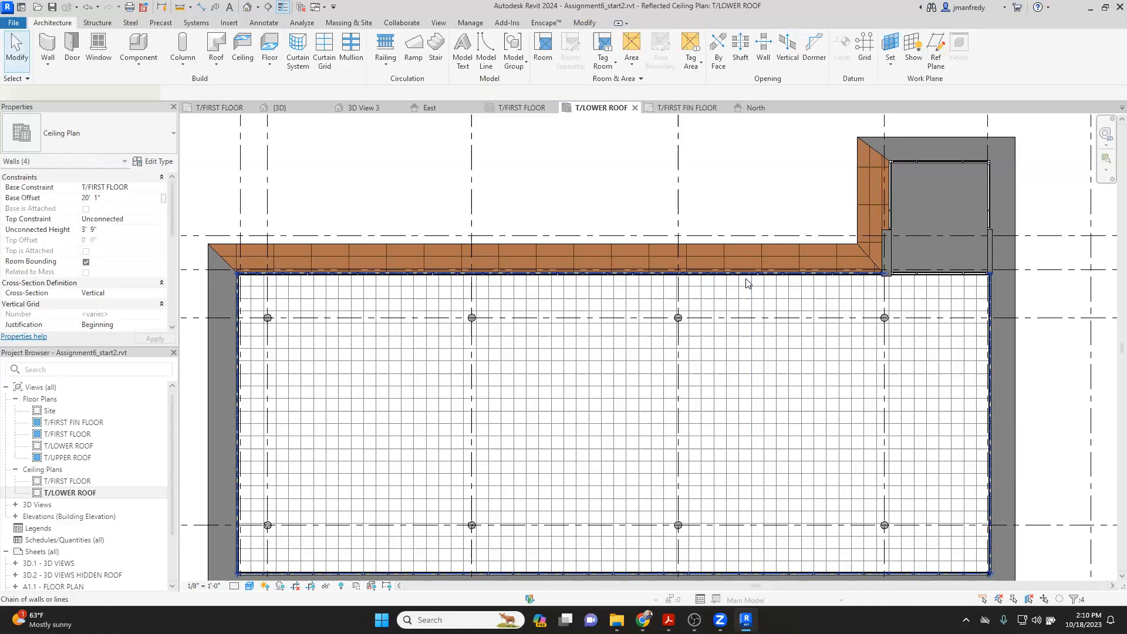
{"action": "key", "text": "Escape"}
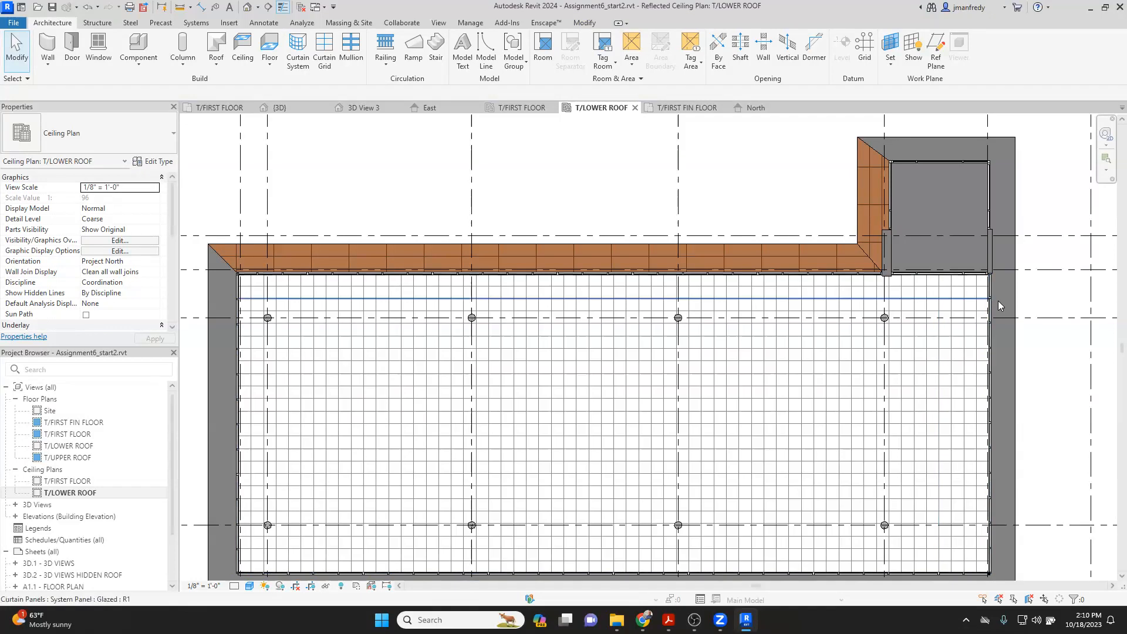
{"action": "scroll", "coordinate": [997, 304], "scroll_direction": "up", "scroll_amount": 4}
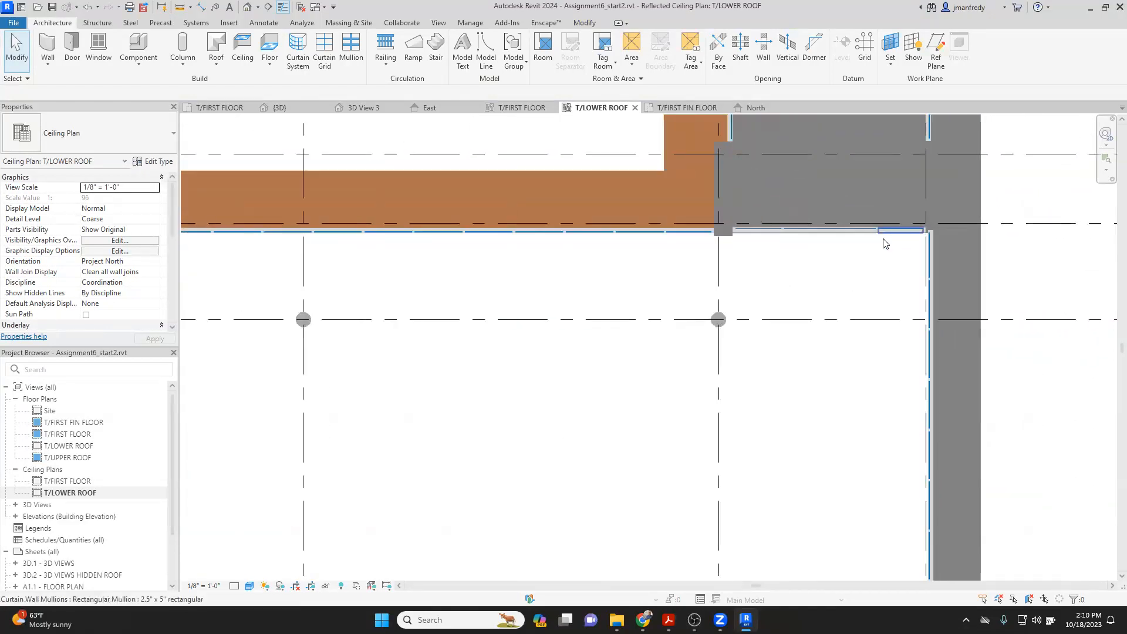
{"action": "scroll", "coordinate": [874, 243], "scroll_direction": "up", "scroll_amount": 3}
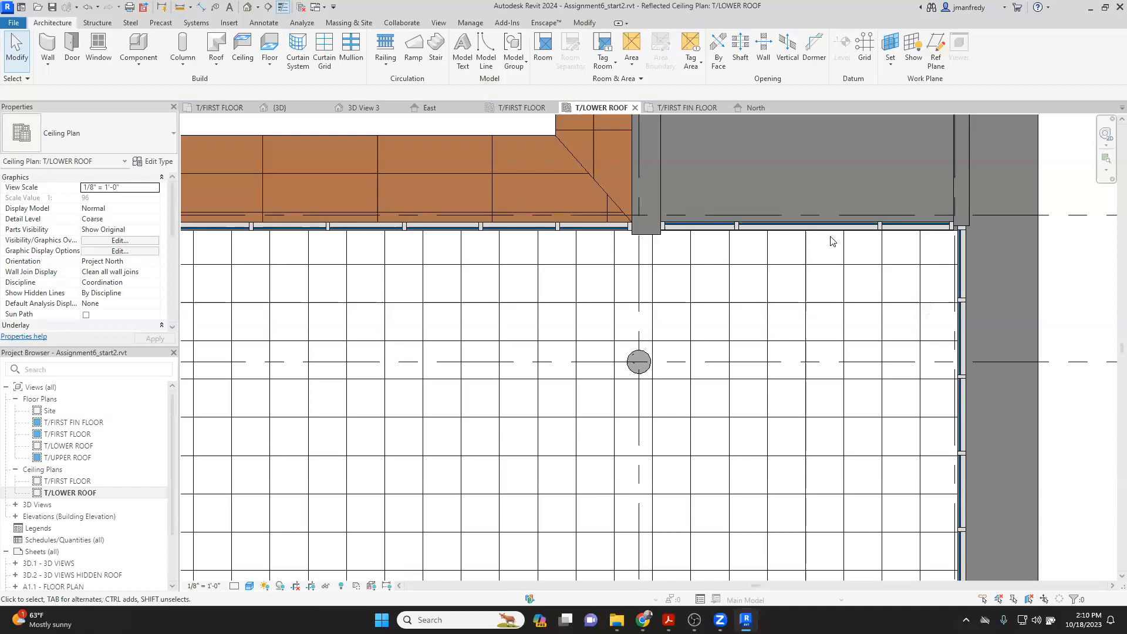
{"action": "scroll", "coordinate": [831, 241], "scroll_direction": "down", "scroll_amount": 6}
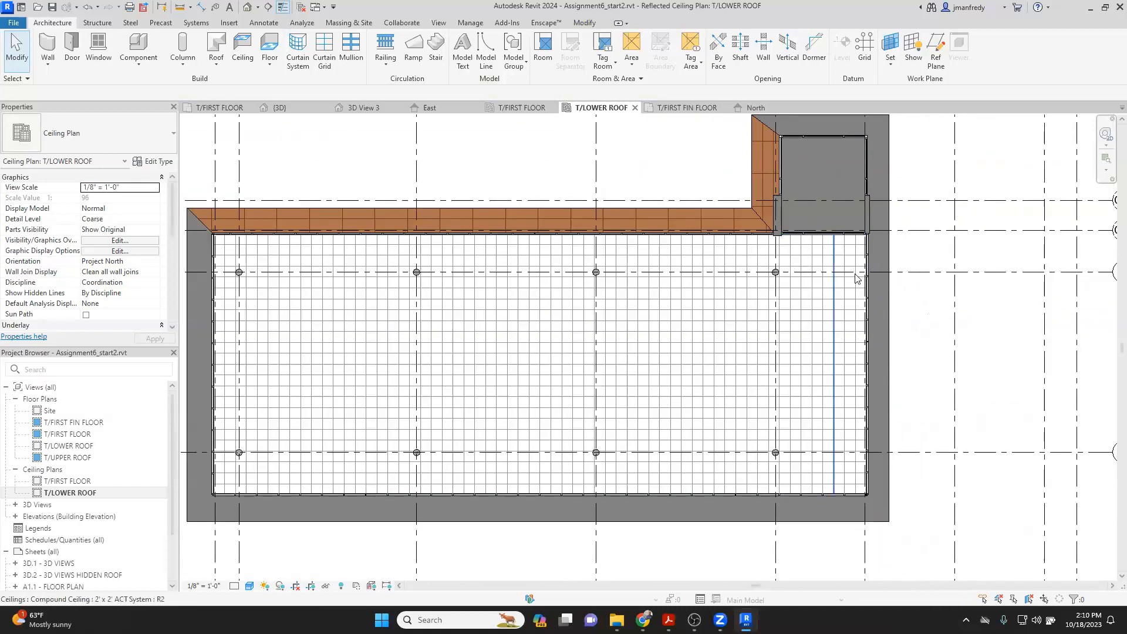
Step: Select the main room ceiling by filtering the selection to Ceilings only, and change its type to JM 2X6
{"action": "left_click_drag", "start_coordinate": [907, 322], "coordinate": [830, 310]}
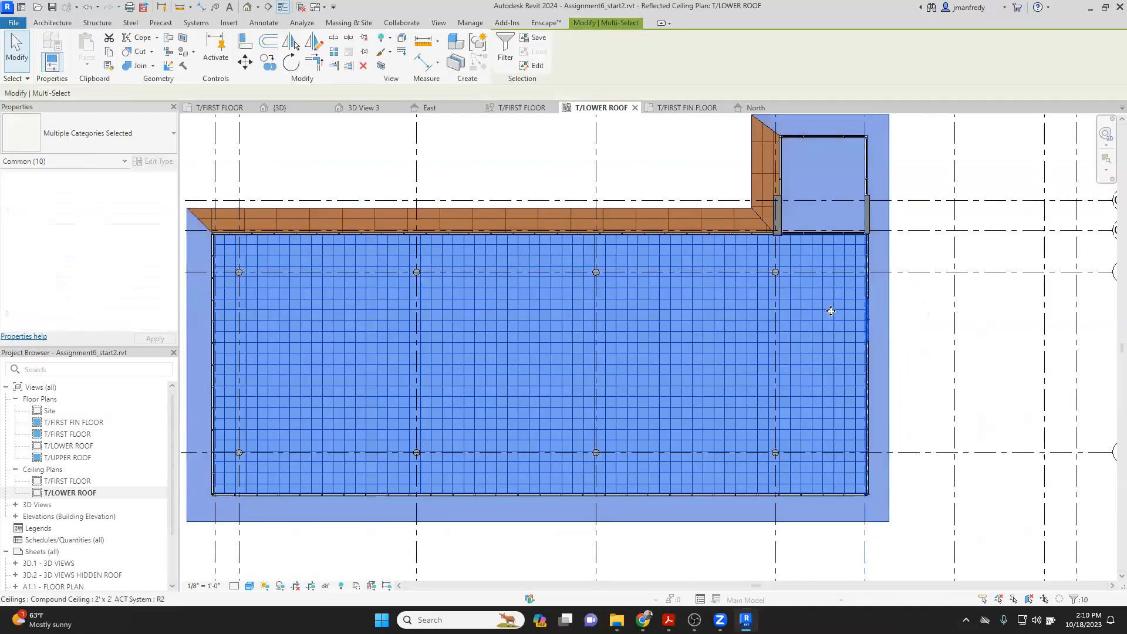
{"action": "left_click", "coordinate": [505, 49]}
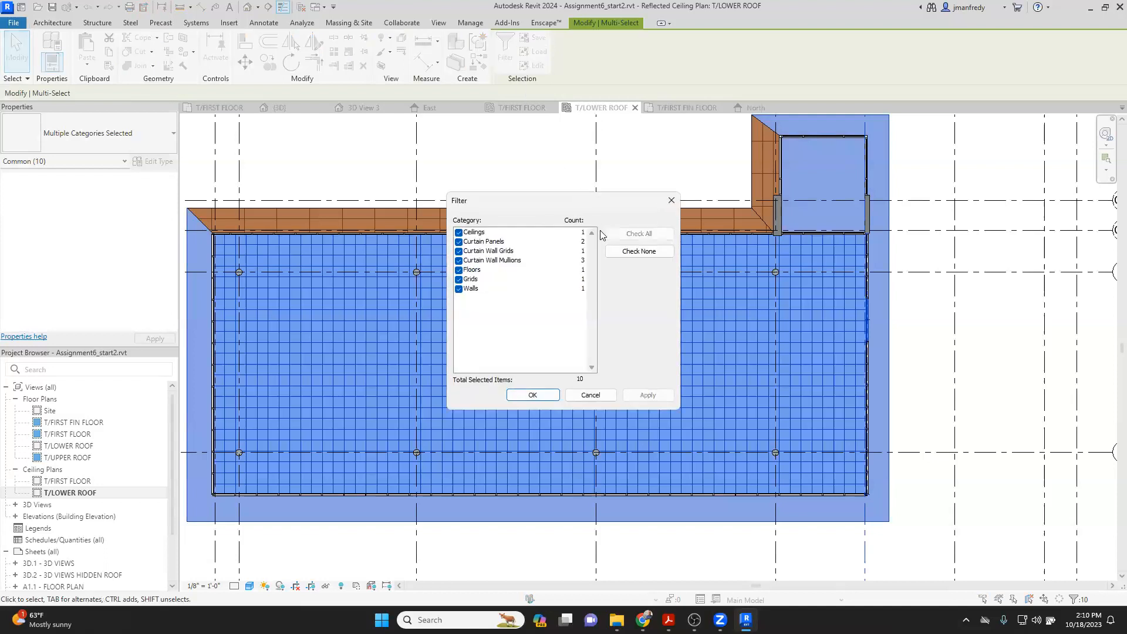
{"action": "left_click", "coordinate": [619, 251]}
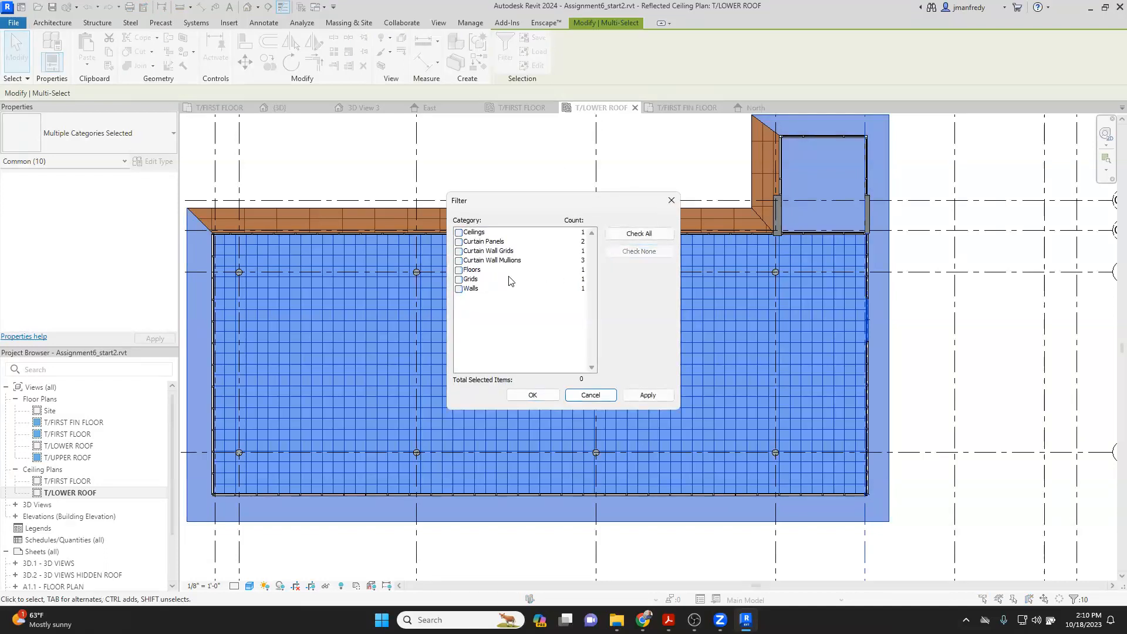
{"action": "left_click", "coordinate": [459, 233]}
{"action": "left_click", "coordinate": [531, 394]}
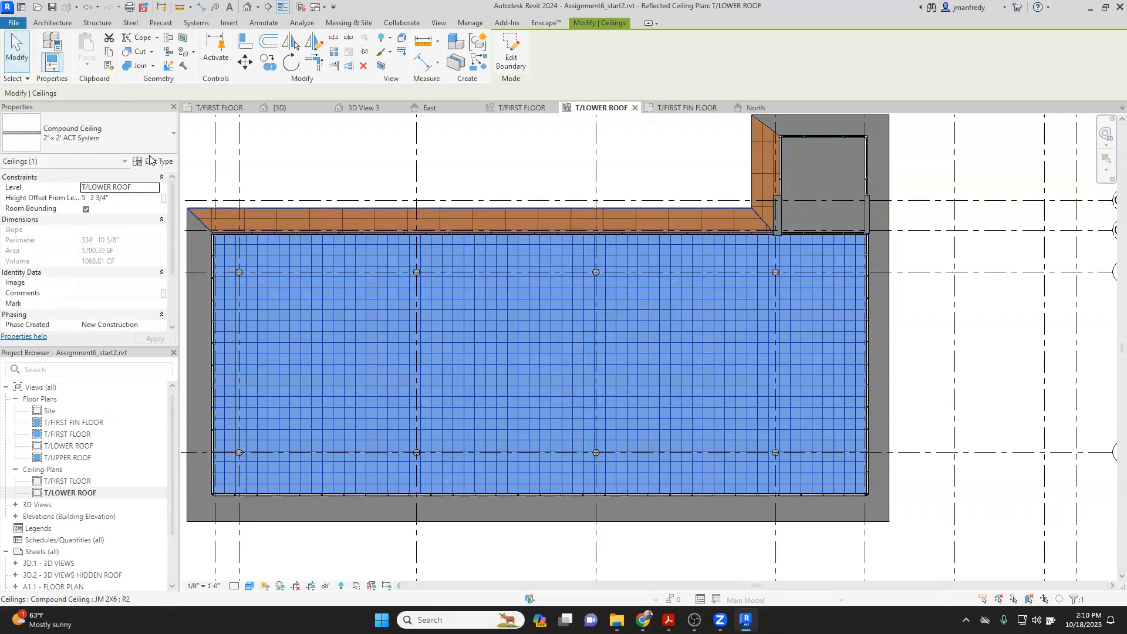
{"action": "left_click", "coordinate": [93, 134]}
{"action": "left_click", "coordinate": [57, 301]}
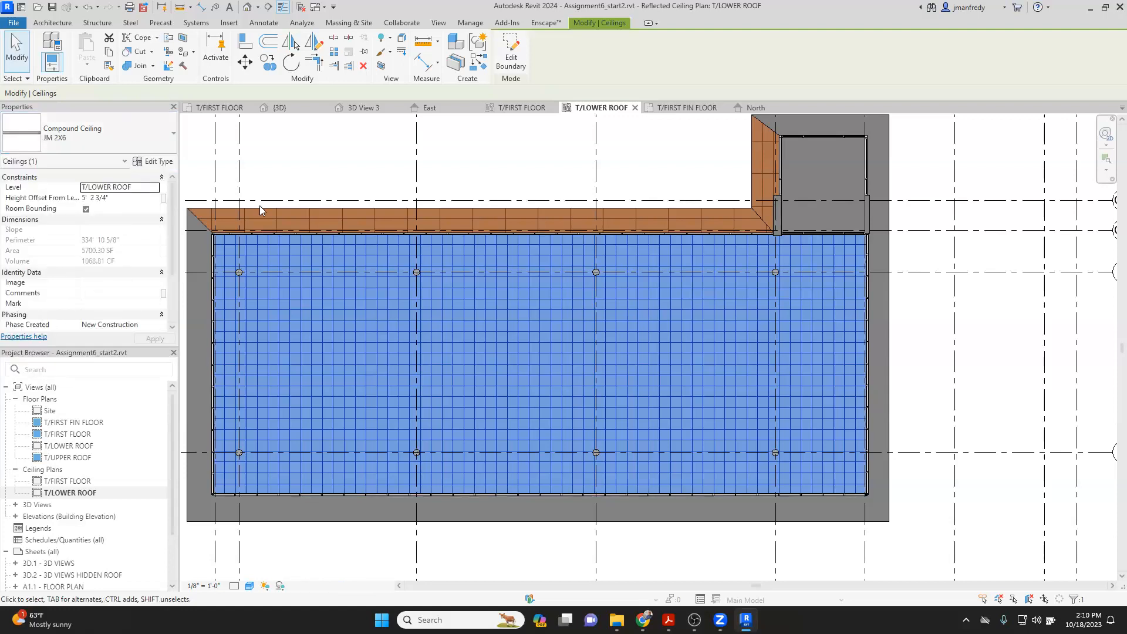
{"action": "left_click", "coordinate": [334, 157]}
{"action": "middle_click_drag", "start_coordinate": [332, 159], "coordinate": [465, 169]}
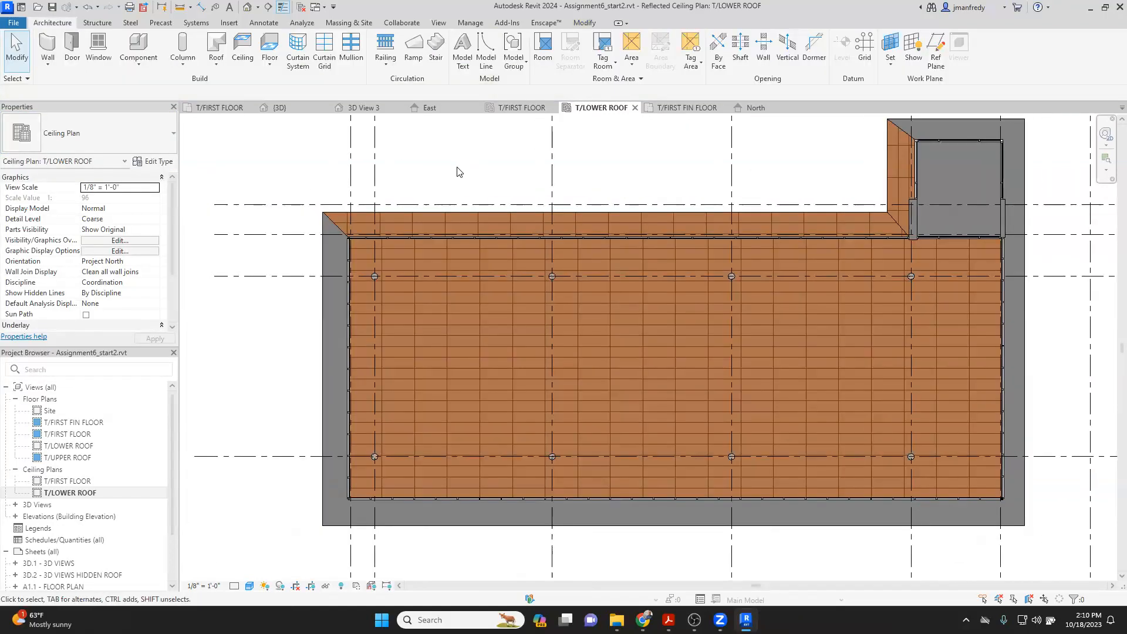
Step: Align the main room ceiling's crosswise and lengthwise grid lines with those of the north soffit ceiling
{"action": "scroll", "coordinate": [530, 191], "scroll_direction": "up", "scroll_amount": 2}
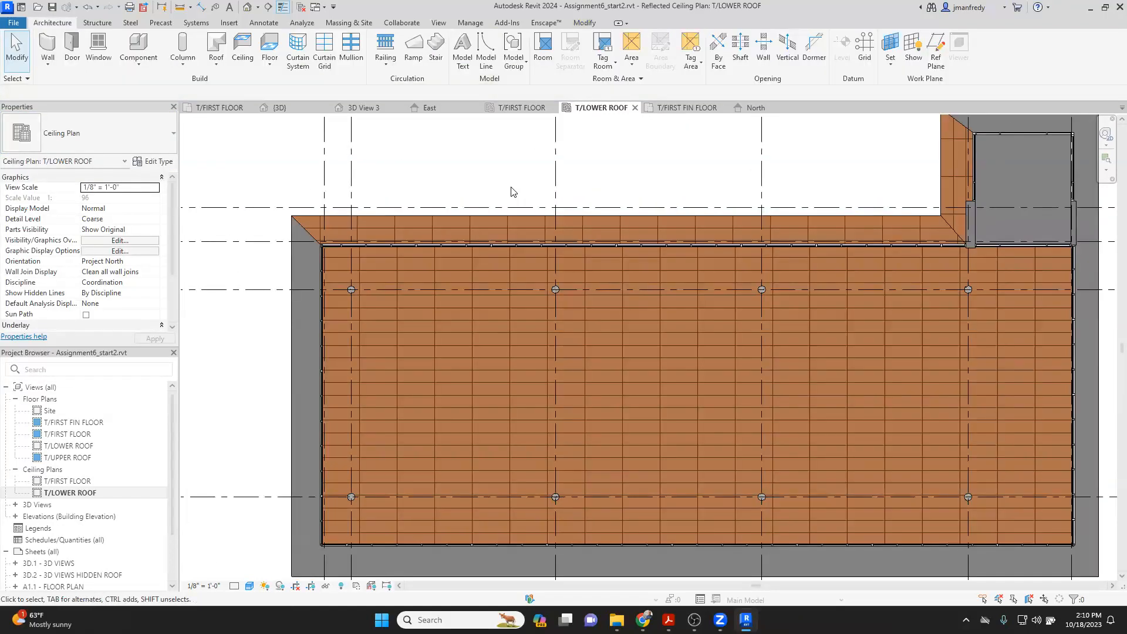
{"action": "scroll", "coordinate": [405, 184], "scroll_direction": "up", "scroll_amount": 2}
{"action": "key", "text": "a"}
{"action": "key", "text": "l"}
{"action": "left_click", "coordinate": [343, 252]}
{"action": "left_click", "coordinate": [344, 287]}
{"action": "scroll", "coordinate": [289, 277], "scroll_direction": "up", "scroll_amount": 4}
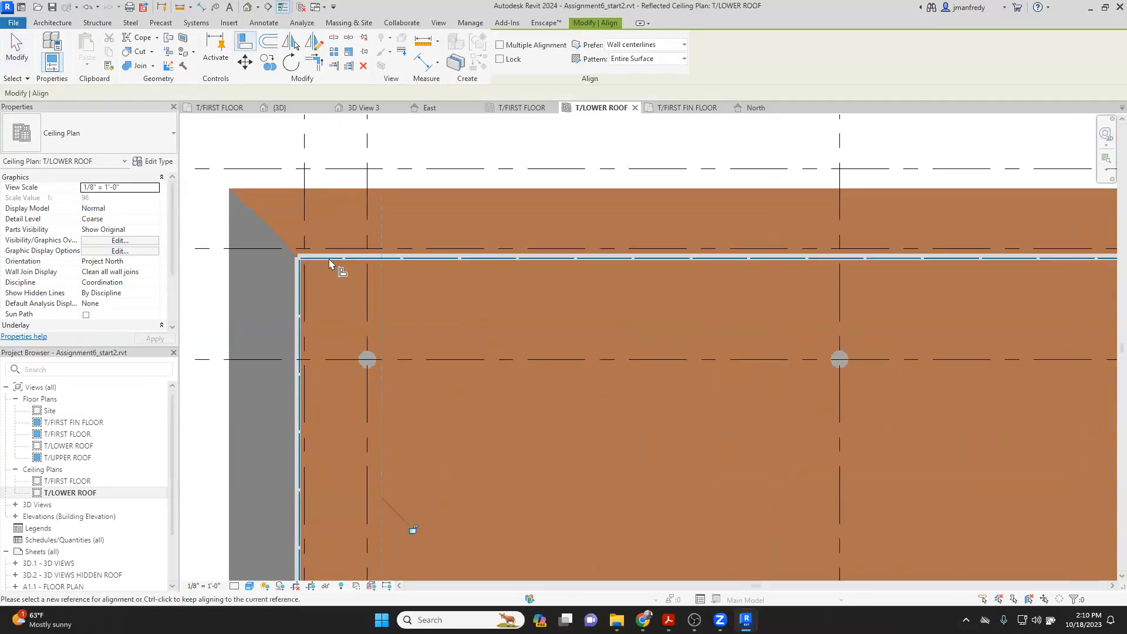
{"action": "left_click", "coordinate": [347, 217]}
{"action": "left_click", "coordinate": [403, 282]}
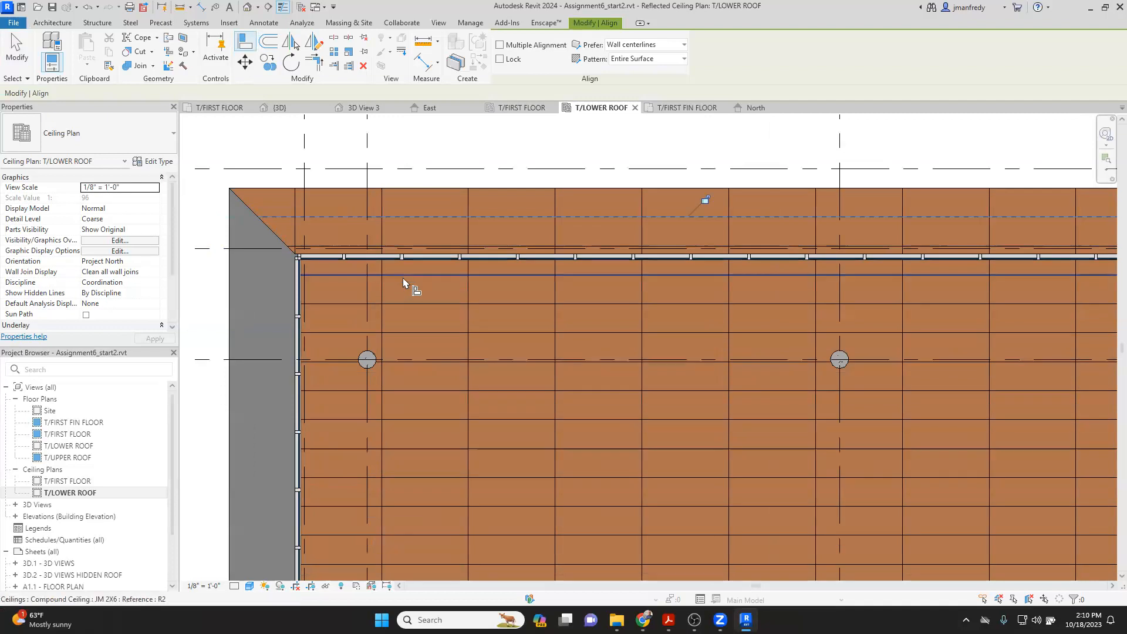
{"action": "key", "text": "Escape"}
Step: Close all inactive views, leaving only the T/LOWER ROOF ceiling plan open
{"action": "scroll", "coordinate": [446, 165], "scroll_direction": "down", "scroll_amount": 5}
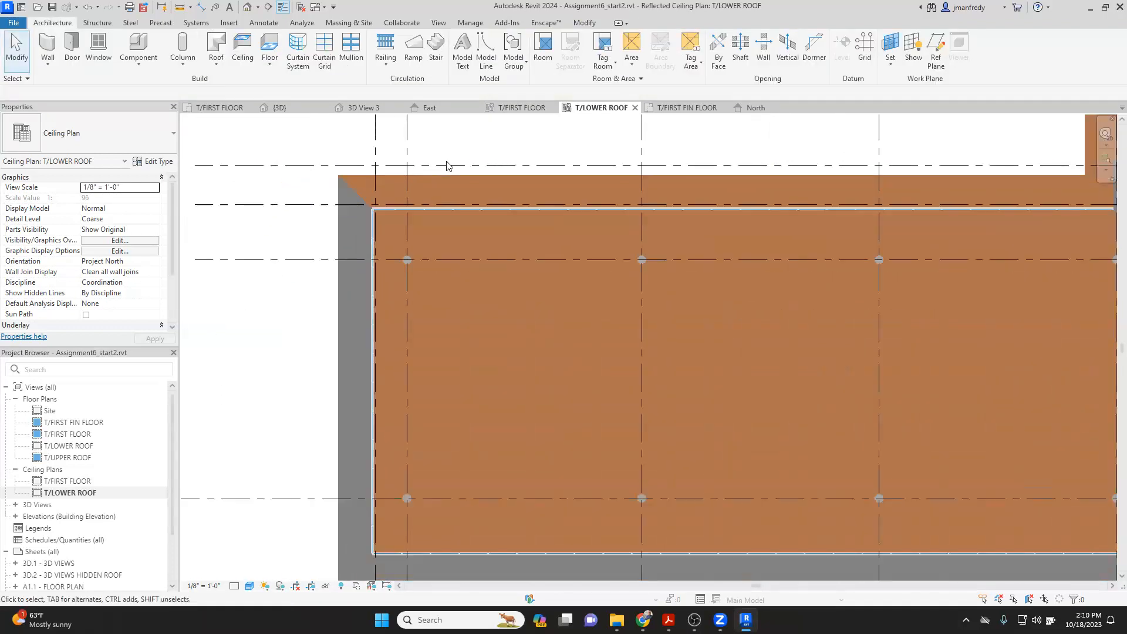
{"action": "scroll", "coordinate": [679, 299], "scroll_direction": "down", "scroll_amount": 1}
{"action": "middle_click_drag", "start_coordinate": [720, 307], "coordinate": [536, 305]}
{"action": "scroll", "coordinate": [693, 296], "scroll_direction": "down", "scroll_amount": 1}
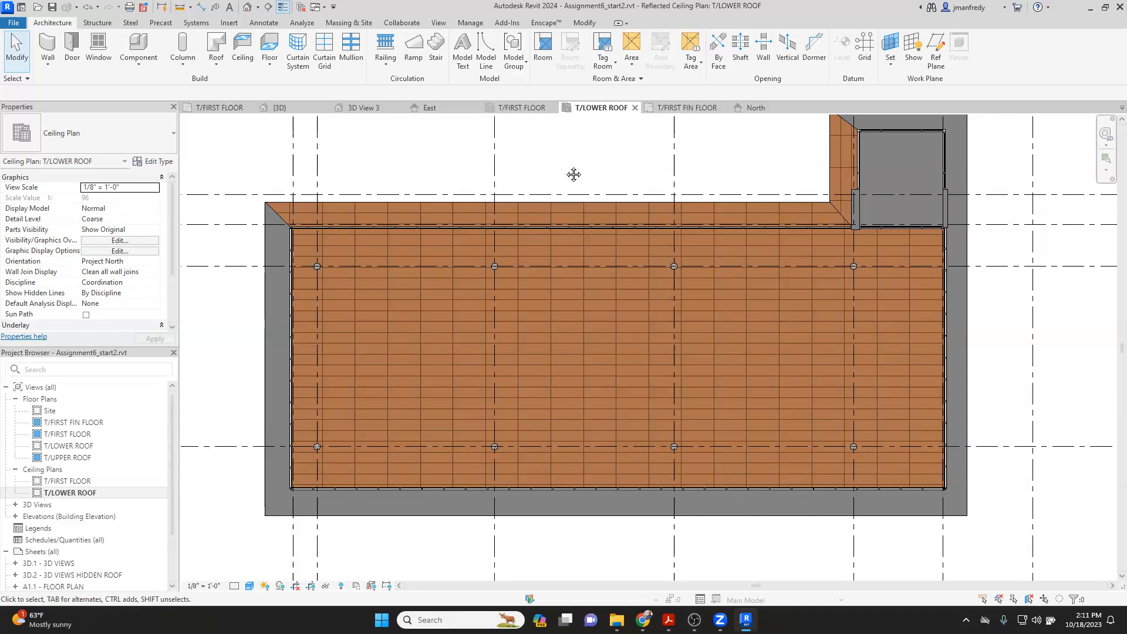
{"action": "middle_click_drag", "start_coordinate": [573, 175], "coordinate": [578, 181]}
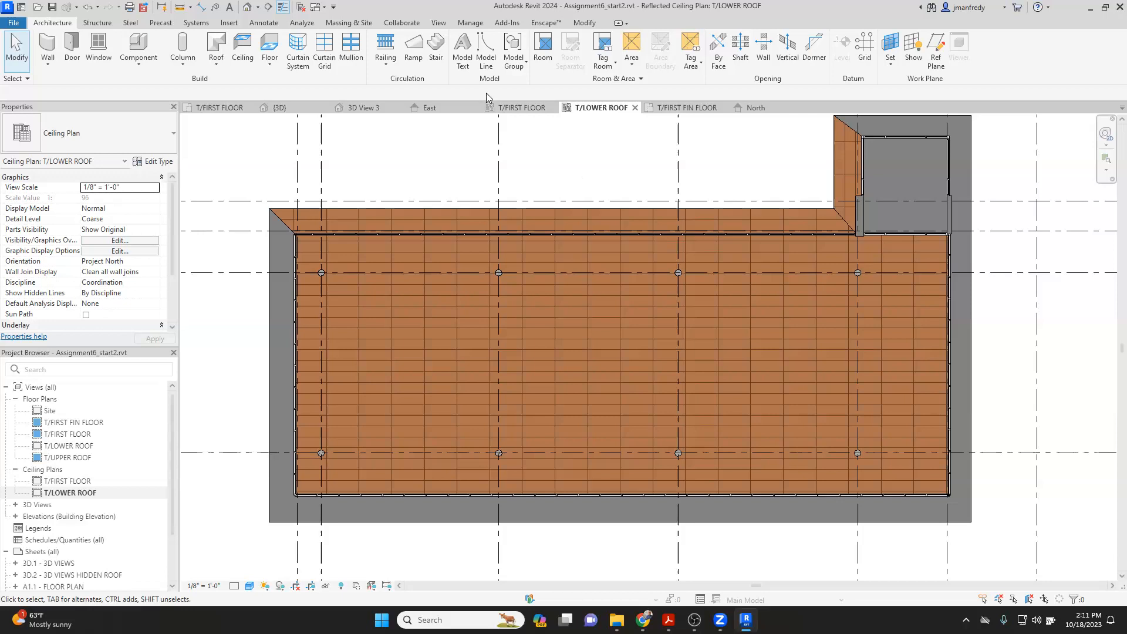
{"action": "left_click", "coordinate": [303, 8]}
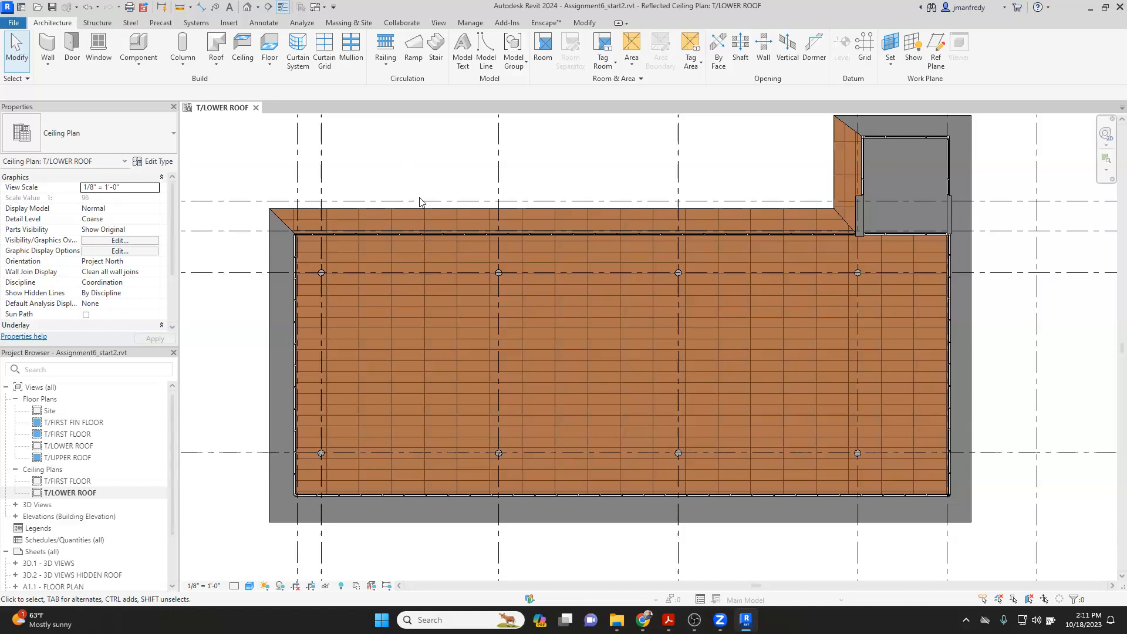
{"action": "middle_click_drag", "start_coordinate": [420, 225], "coordinate": [421, 237]}
Step: Open the T/FIRST FLOOR ceiling plan and change the L-shaped northeast ceiling to the JM 2X6 type
{"action": "left_click", "coordinate": [61, 483]}
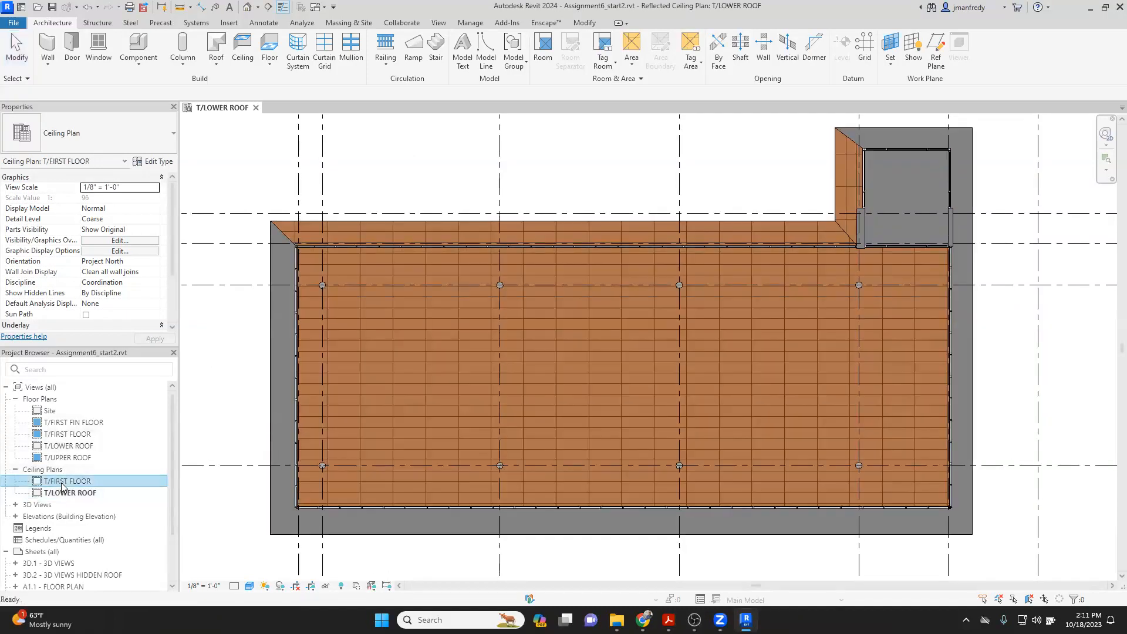
{"action": "double_click", "coordinate": [61, 482]}
{"action": "scroll", "coordinate": [634, 275], "scroll_direction": "down", "scroll_amount": 3}
{"action": "scroll", "coordinate": [904, 197], "scroll_direction": "up", "scroll_amount": 4}
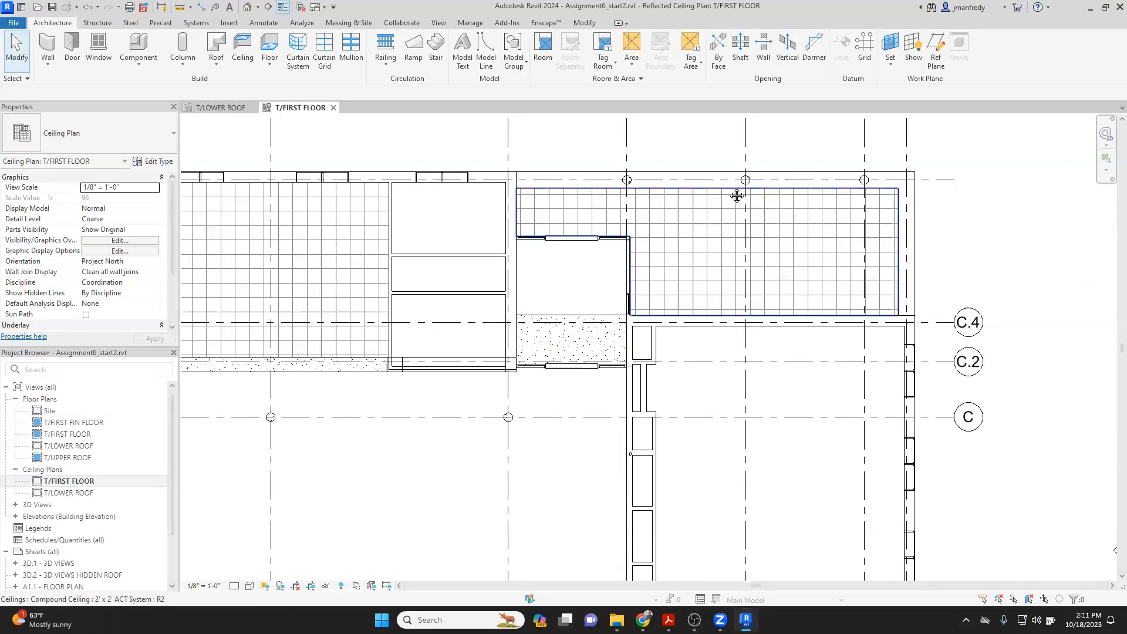
{"action": "left_click", "coordinate": [737, 195]}
{"action": "left_click", "coordinate": [151, 141]}
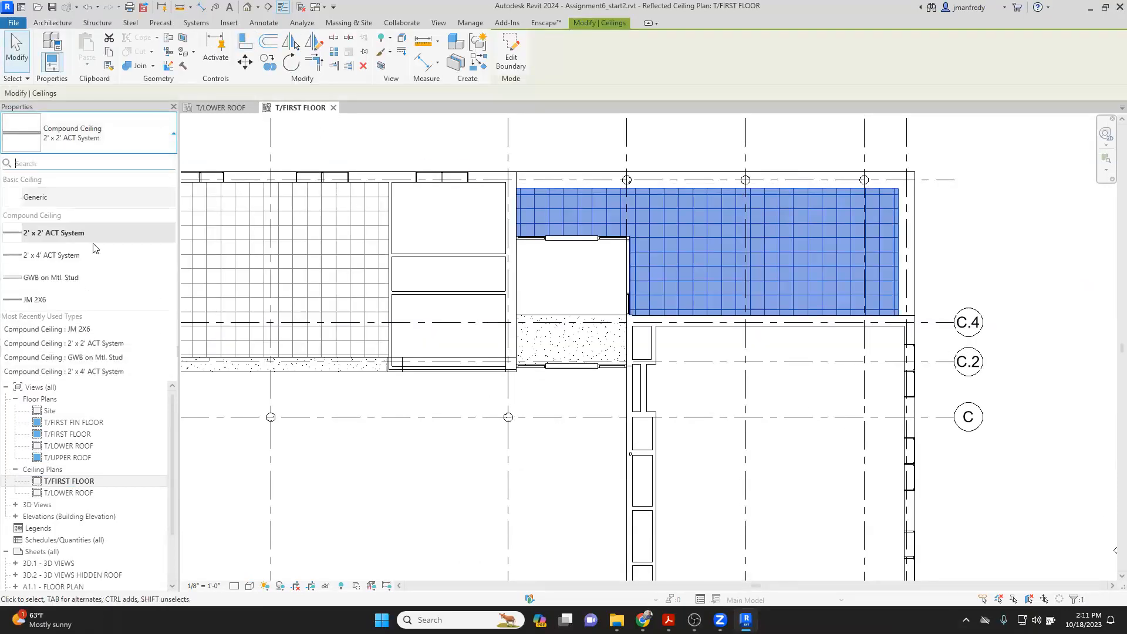
{"action": "left_click", "coordinate": [67, 300]}
{"action": "key", "text": "Escape"}
Step: Align the northeast ceiling's crosswise grid lines with its east edge and its lengthwise grid lines with its north edge
{"action": "scroll", "coordinate": [907, 216], "scroll_direction": "up", "scroll_amount": 2}
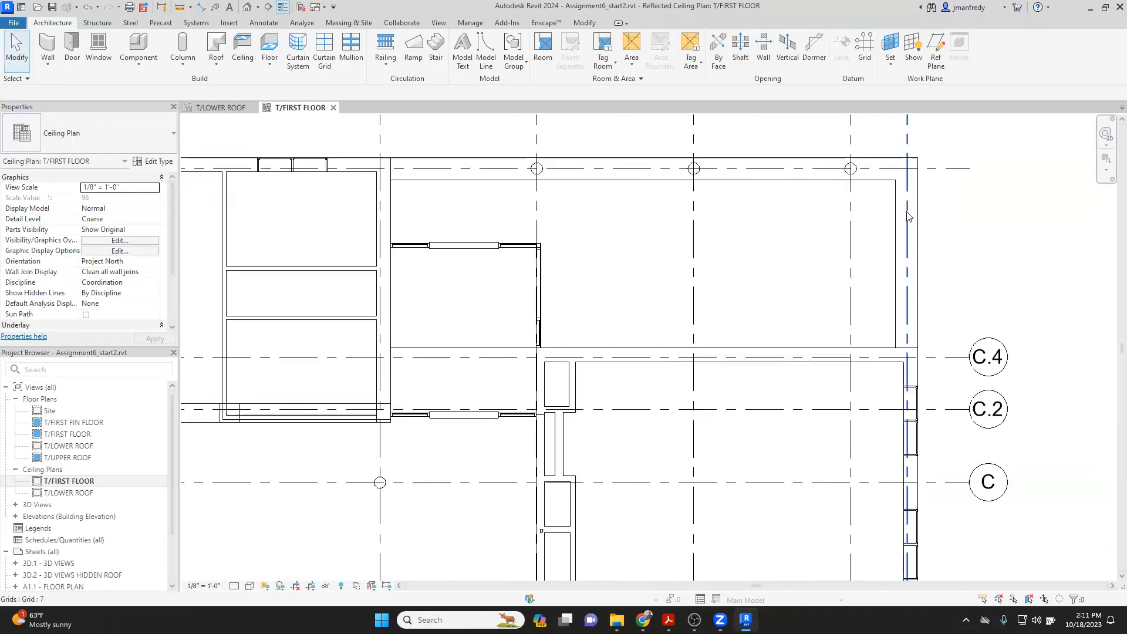
{"action": "scroll", "coordinate": [907, 216], "scroll_direction": "up", "scroll_amount": 2}
{"action": "key", "text": "a"}
{"action": "key", "text": "l"}
{"action": "left_click", "coordinate": [860, 221]}
{"action": "left_click", "coordinate": [874, 171]}
{"action": "left_click", "coordinate": [874, 181]}
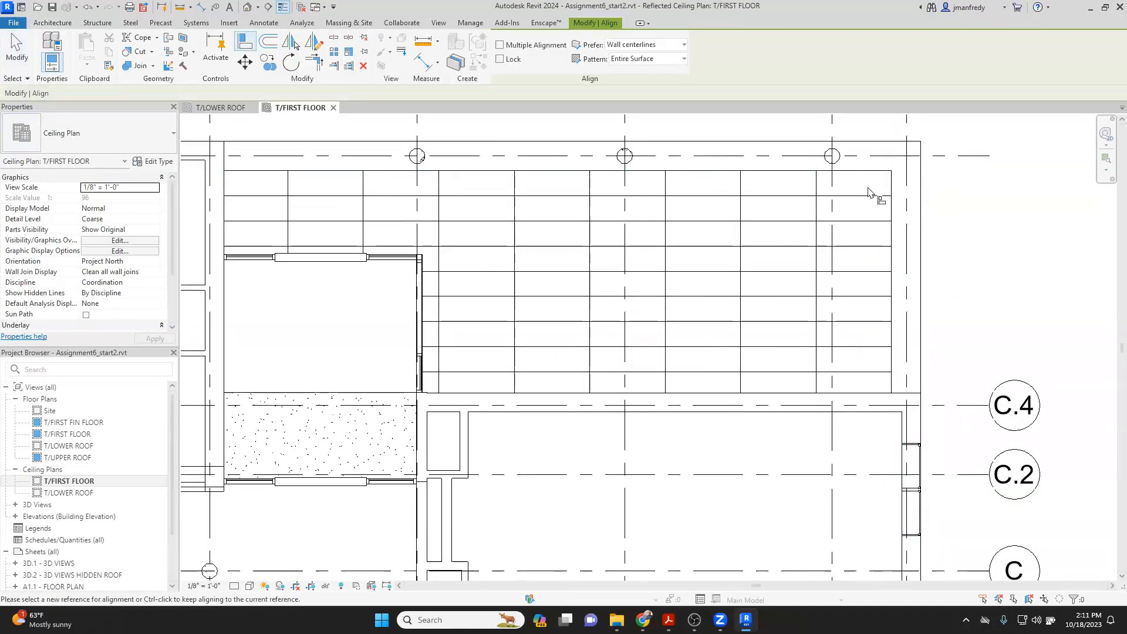
{"action": "key", "text": "Escape"}
{"action": "scroll", "coordinate": [933, 210], "scroll_direction": "down", "scroll_amount": 1}
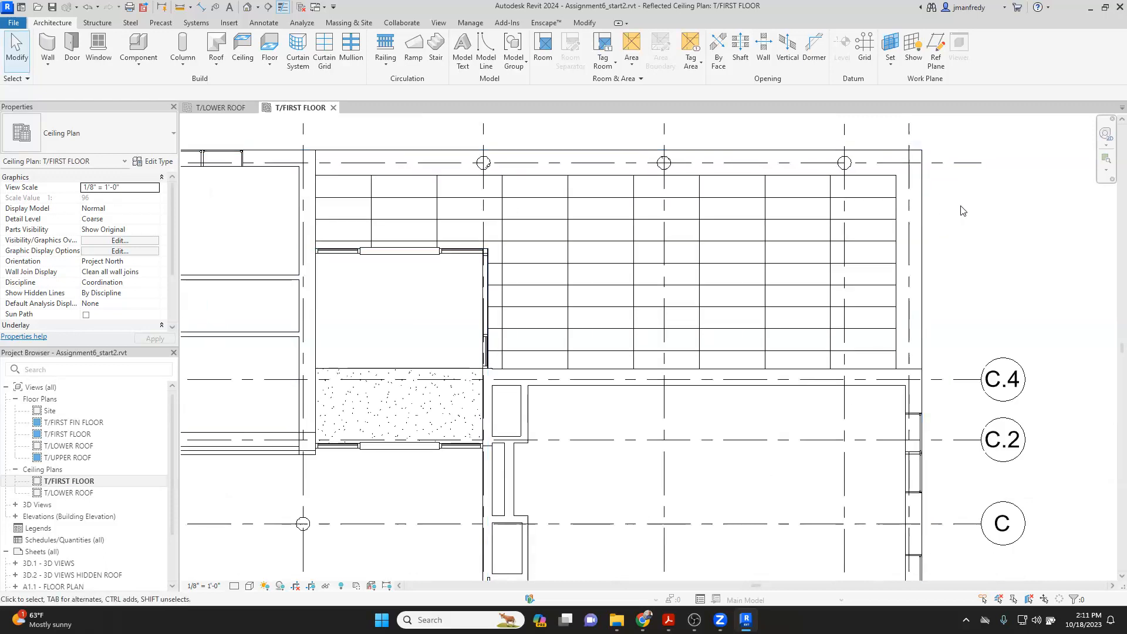
{"action": "scroll", "coordinate": [961, 210], "scroll_direction": "down", "scroll_amount": 2}
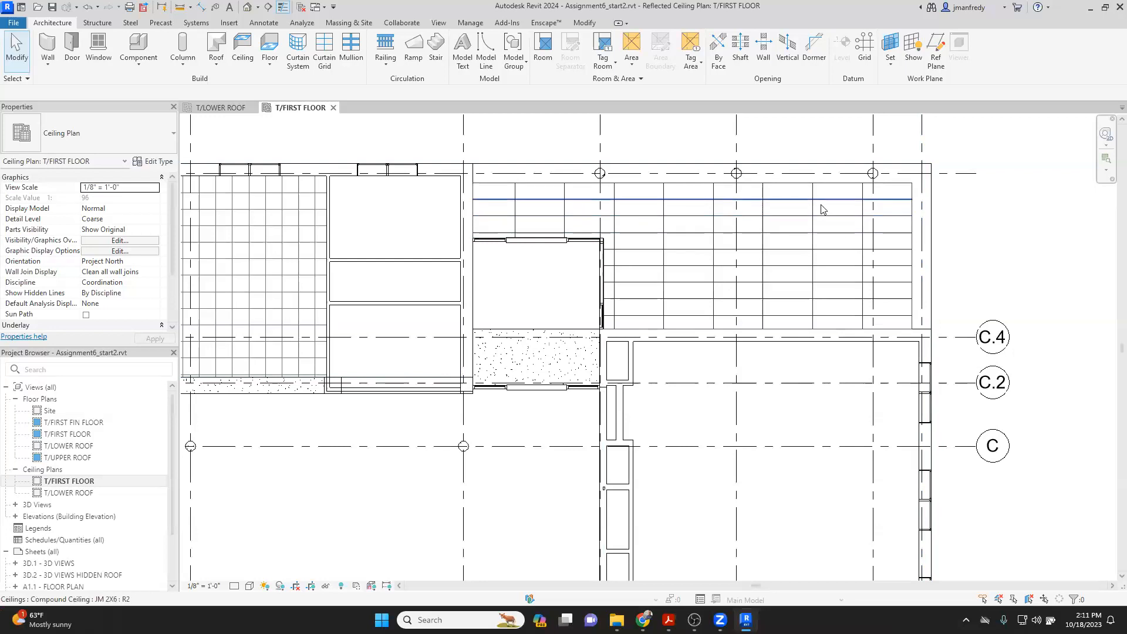
{"action": "scroll", "coordinate": [983, 234], "scroll_direction": "down", "scroll_amount": 3}
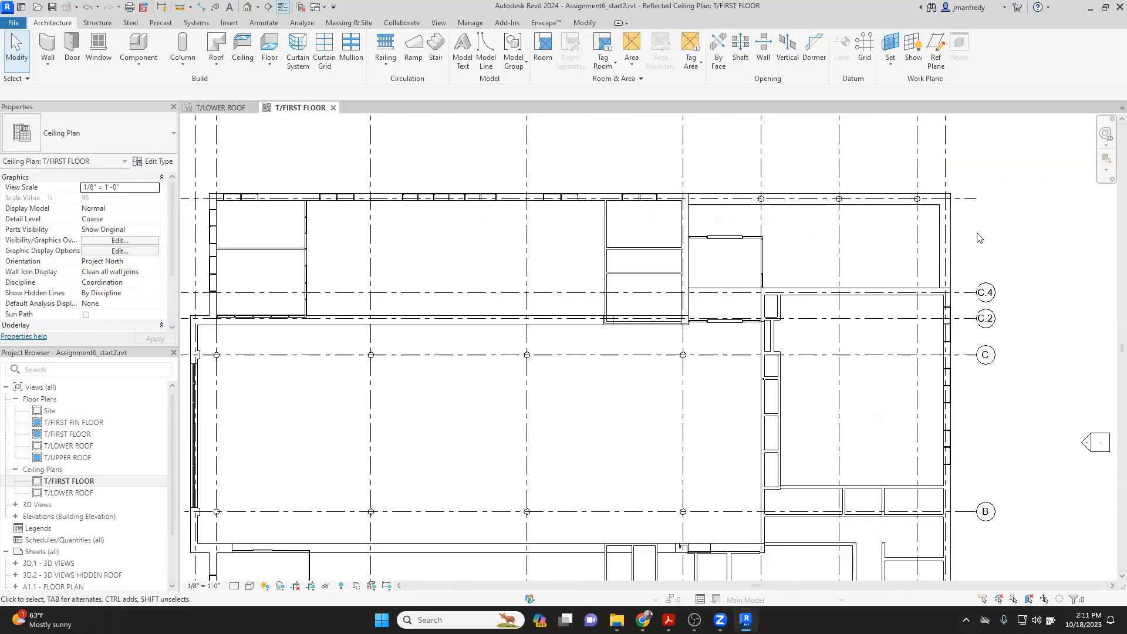
{"action": "mouse_move", "coordinate": [999, 248]}
{"action": "middle_mouse_down"}
{"action": "mouse_move", "coordinate": [989, 178]}
{"action": "mouse_move", "coordinate": [951, 208]}
{"action": "mouse_move", "coordinate": [949, 195]}
{"action": "middle_mouse_up"}
{"action": "scroll", "coordinate": [999, 209], "scroll_direction": "down", "scroll_amount": 1}
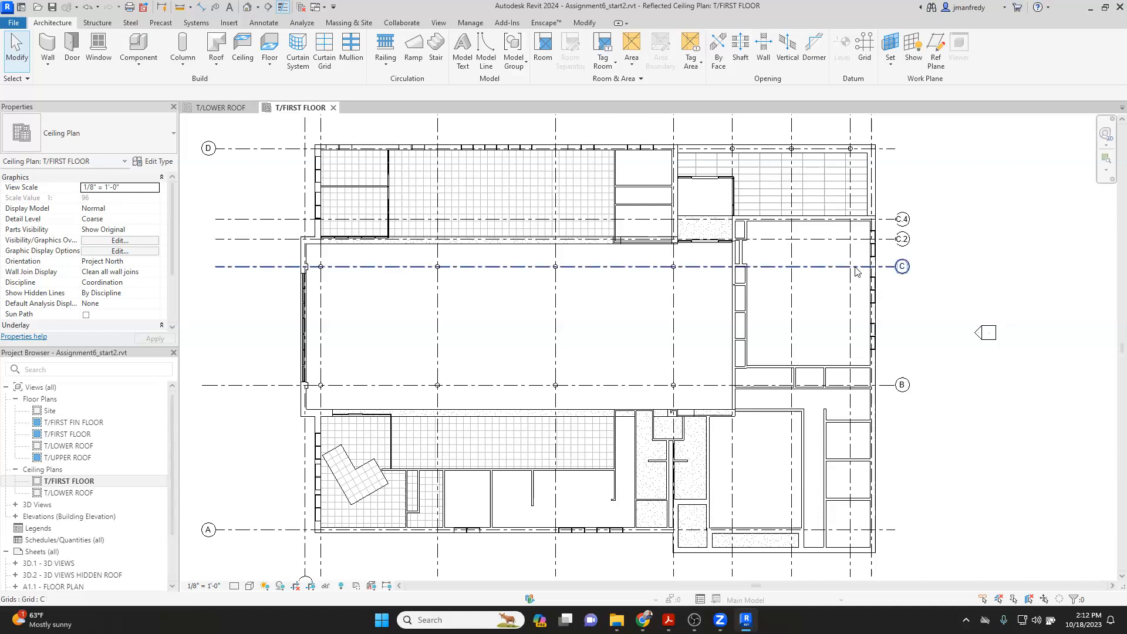
{"action": "middle_click_drag", "start_coordinate": [902, 320], "coordinate": [906, 321]}
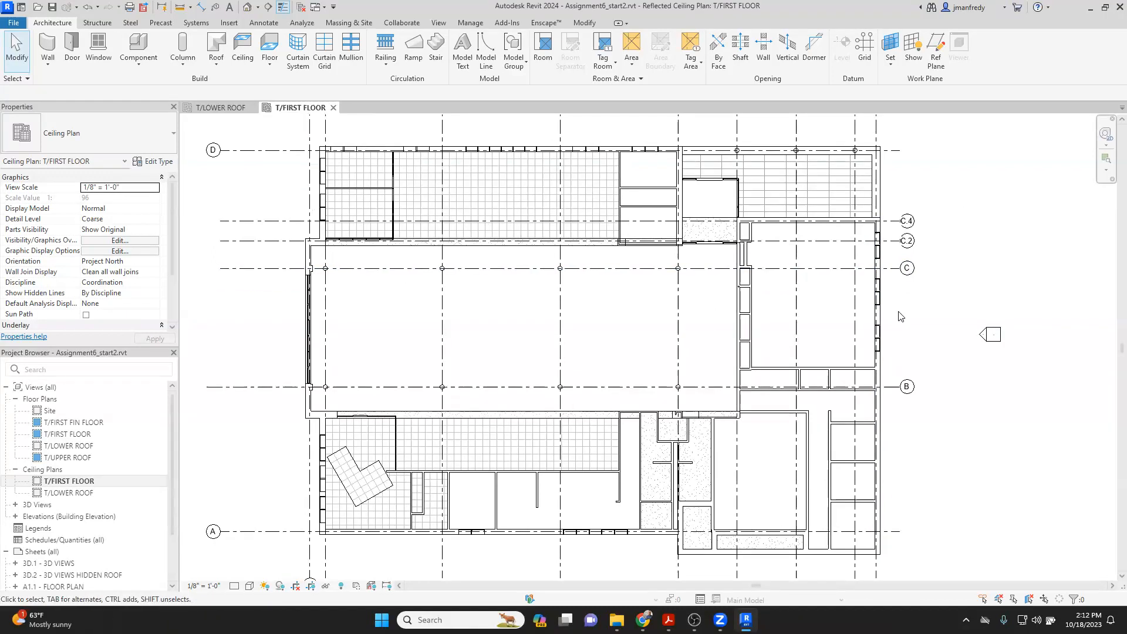
{"action": "scroll", "coordinate": [822, 171], "scroll_direction": "up", "scroll_amount": 1}
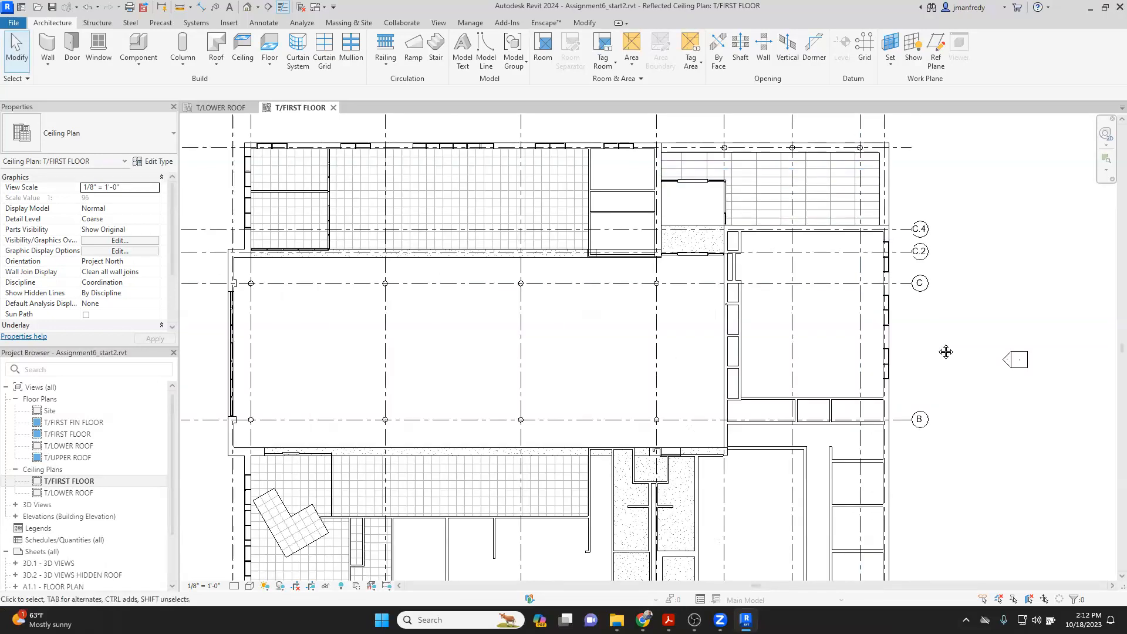
Step: Edit the boundary of the 2' x 2' ACT ceiling directly south of the main room and sketch a rectangle inside it
{"action": "middle_click_drag", "start_coordinate": [945, 352], "coordinate": [938, 350]}
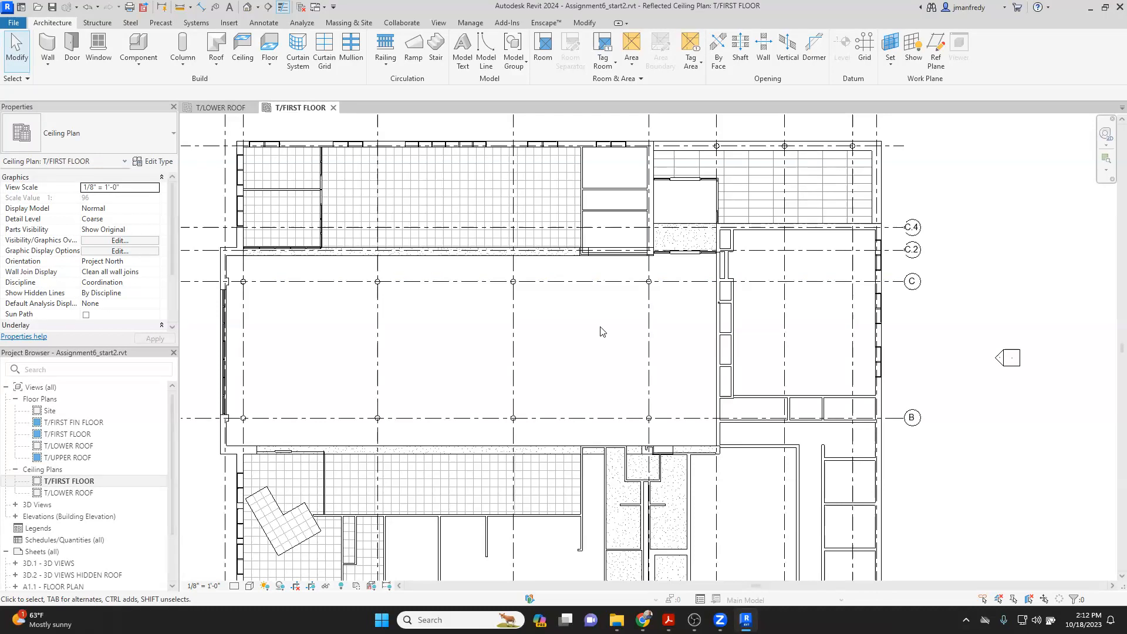
{"action": "middle_click_drag", "start_coordinate": [634, 353], "coordinate": [707, 361]}
{"action": "middle_click_drag", "start_coordinate": [526, 368], "coordinate": [564, 300]}
{"action": "scroll", "coordinate": [550, 310], "scroll_direction": "up", "scroll_amount": 5}
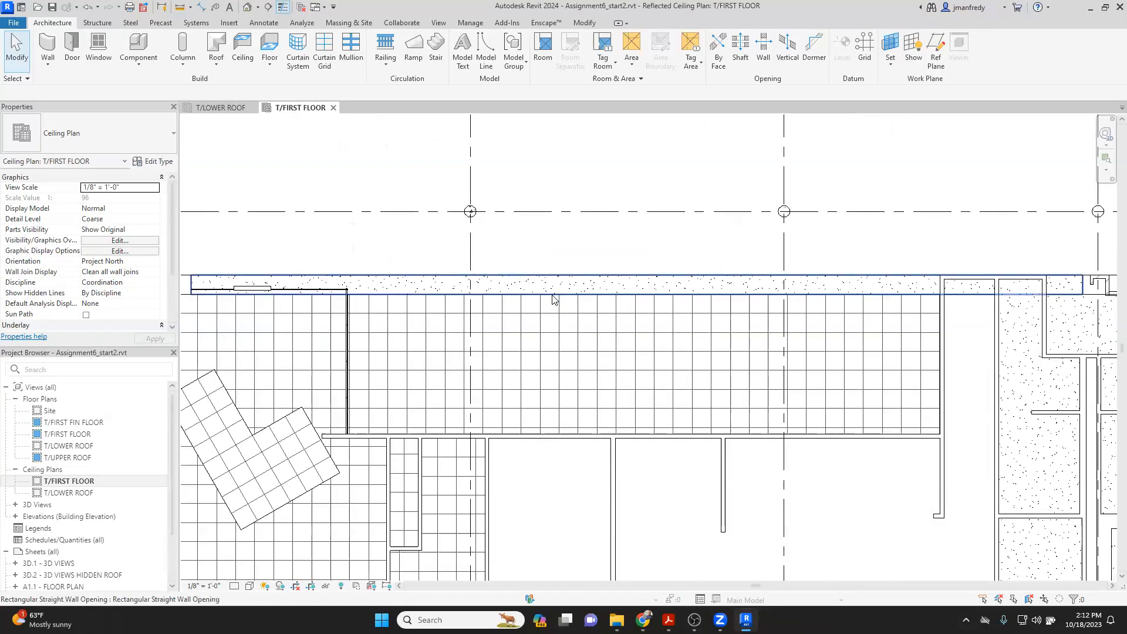
{"action": "left_click", "coordinate": [552, 300]}
{"action": "left_click", "coordinate": [511, 54]}
{"action": "left_click", "coordinate": [602, 39]}
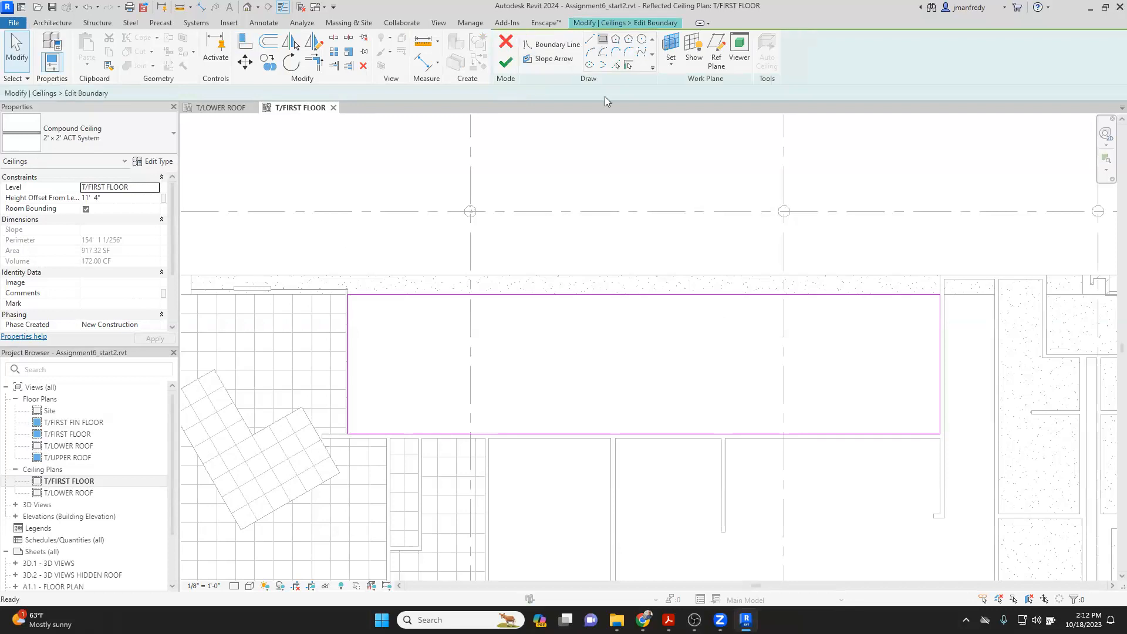
{"action": "left_click", "coordinate": [504, 326]}
{"action": "left_click", "coordinate": [638, 386]}
{"action": "key", "text": "Escape"}
{"action": "key", "text": "Escape"}
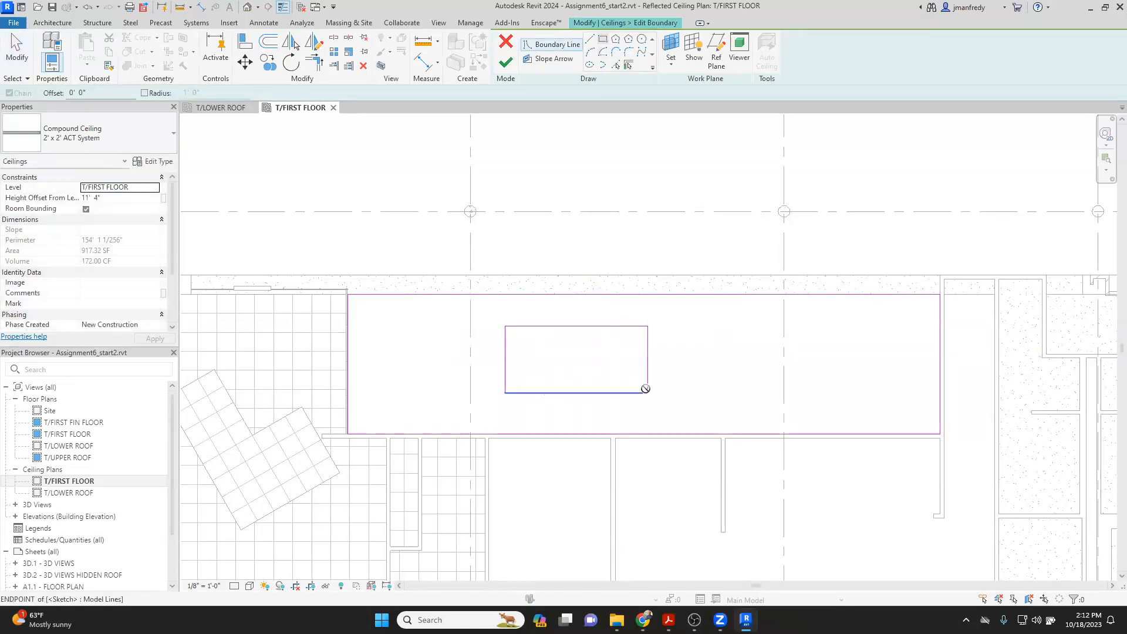
Step: Sketch a second, separate boundary rectangle in the main room, directly north of the inner rectangle
{"action": "middle_click_drag", "start_coordinate": [548, 184], "coordinate": [555, 206]}
{"action": "left_click", "coordinate": [602, 39]}
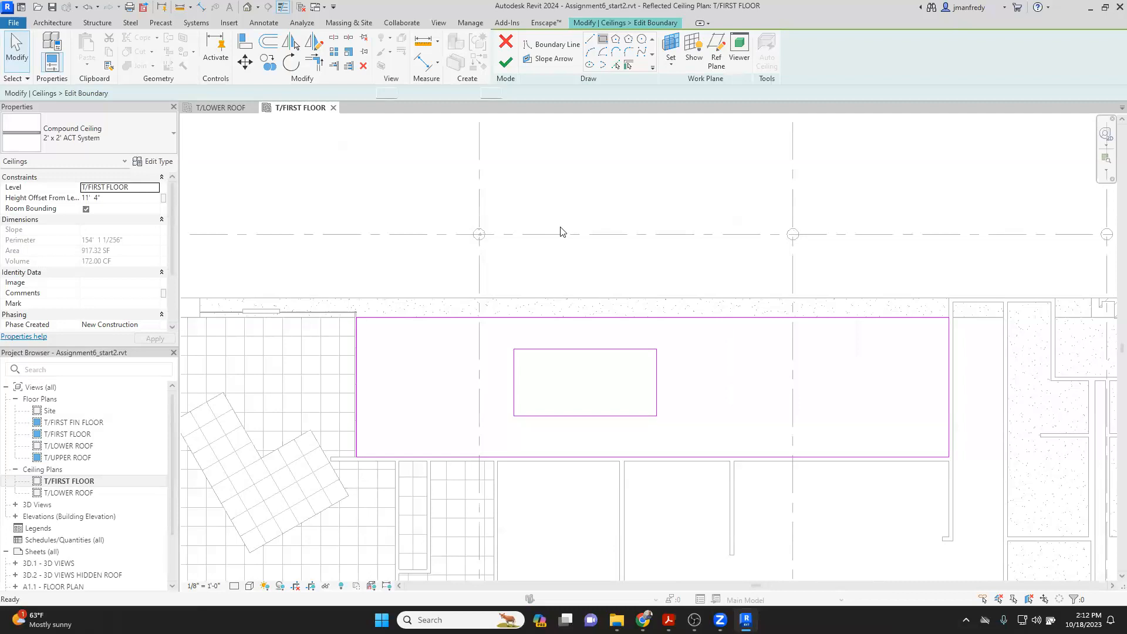
{"action": "left_click", "coordinate": [514, 268]}
{"action": "left_click", "coordinate": [661, 179]}
{"action": "key", "text": "Escape"}
{"action": "key", "text": "Escape"}
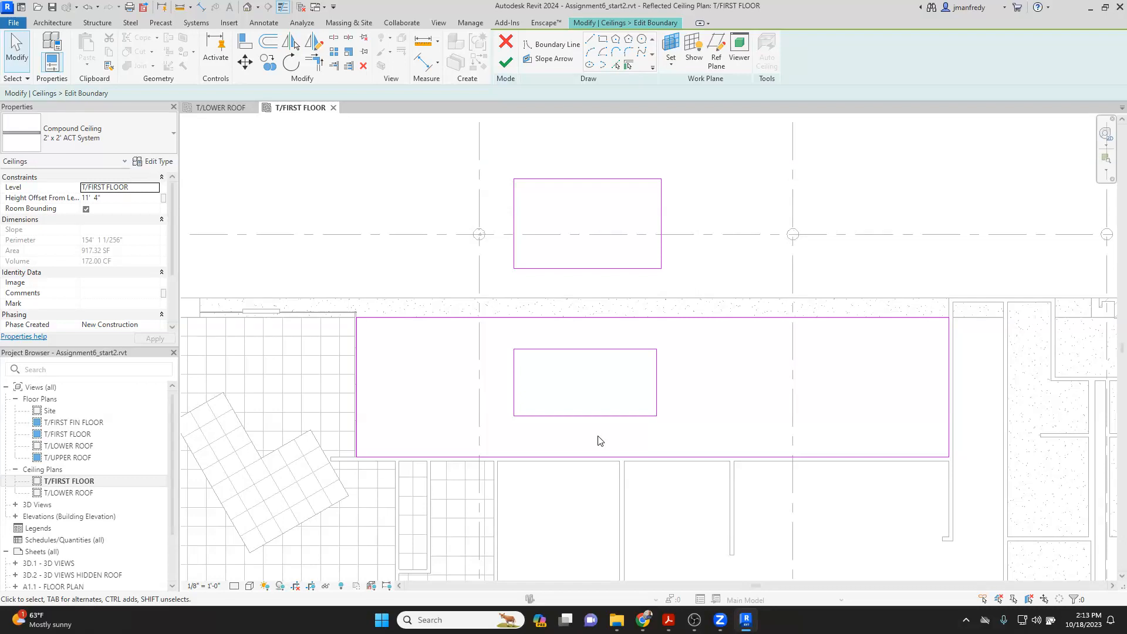
Step: Examine the boundary sketch's closed loops by selecting the inner rectangle and the outer boundary as line chains, and clear the selection
{"action": "scroll", "coordinate": [593, 434], "scroll_direction": "up", "scroll_amount": 1}
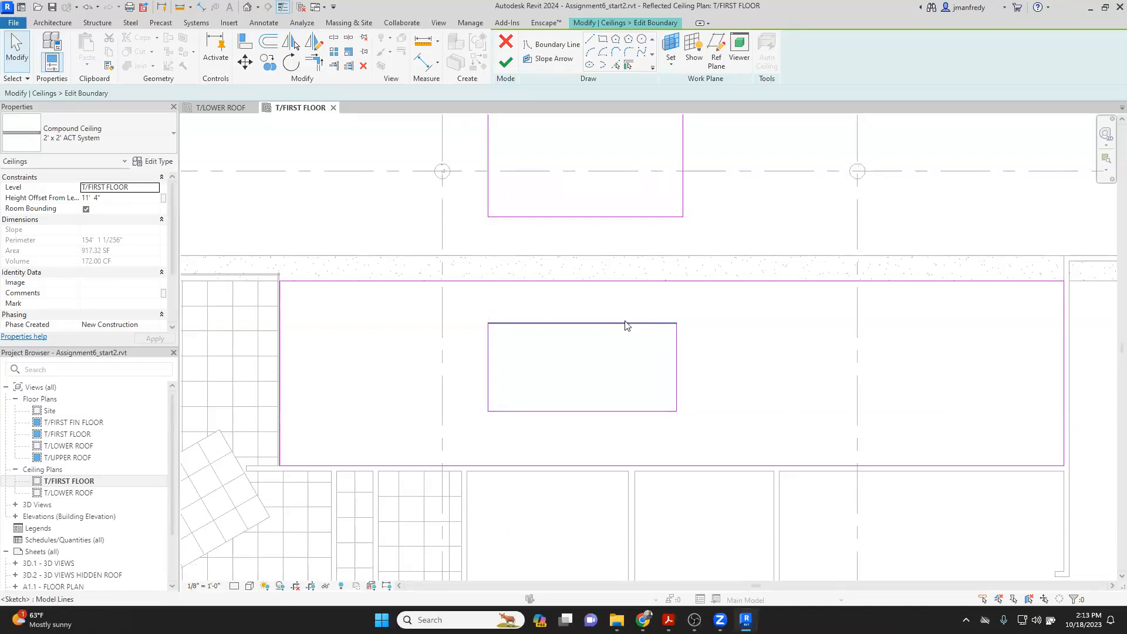
{"action": "key", "text": "Tab"}
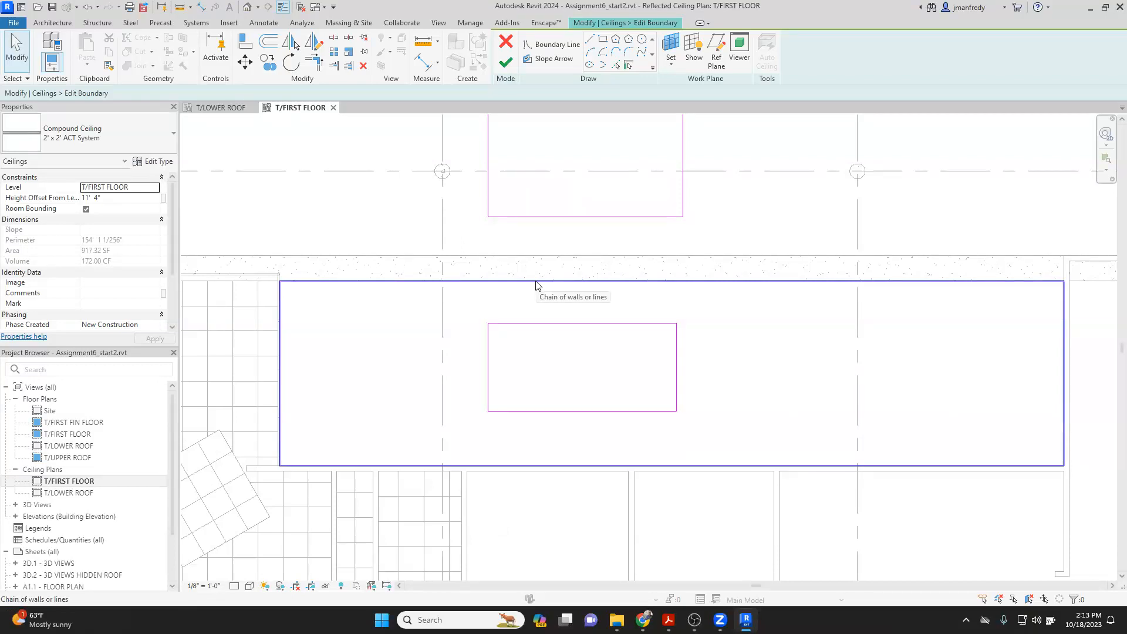
{"action": "scroll", "coordinate": [558, 169], "scroll_direction": "down", "scroll_amount": 1}
{"action": "middle_click_drag", "start_coordinate": [560, 167], "coordinate": [578, 224]}
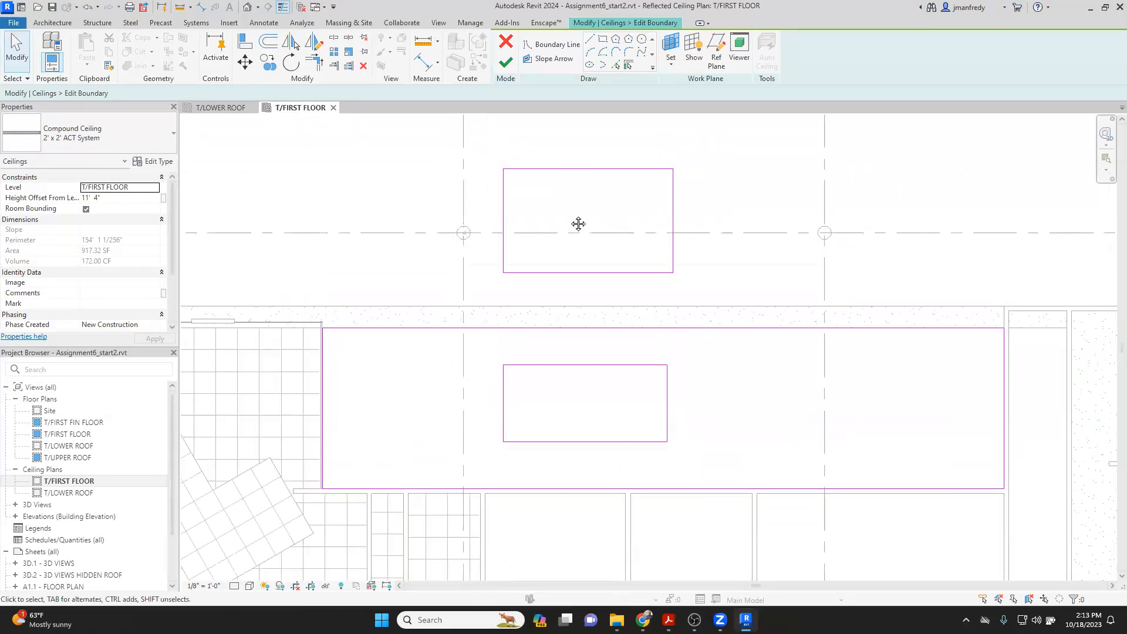
{"action": "key", "text": "Tab"}
{"action": "left_click", "coordinate": [573, 376]}
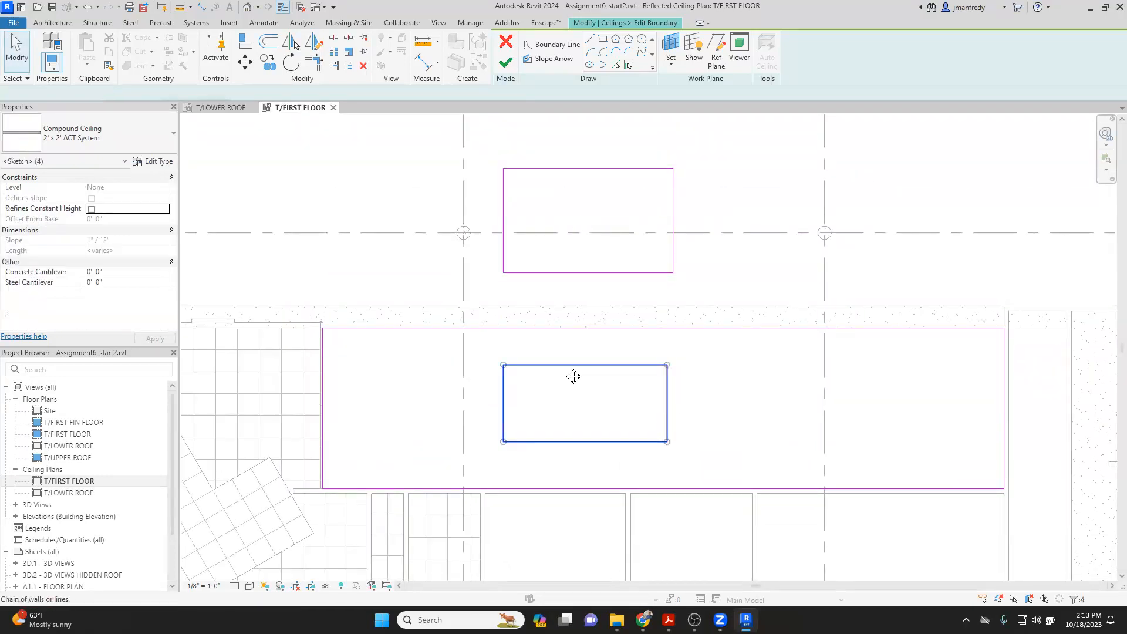
{"action": "key", "text": "Tab"}
{"action": "left_click", "coordinate": [576, 331]}
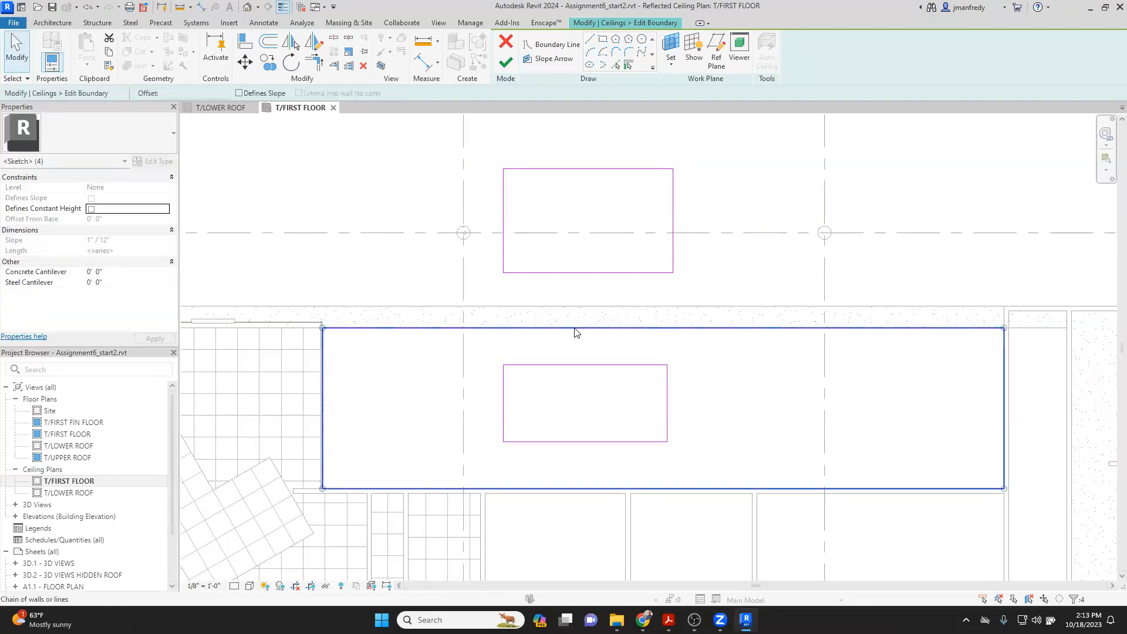
{"action": "key", "text": "Escape"}
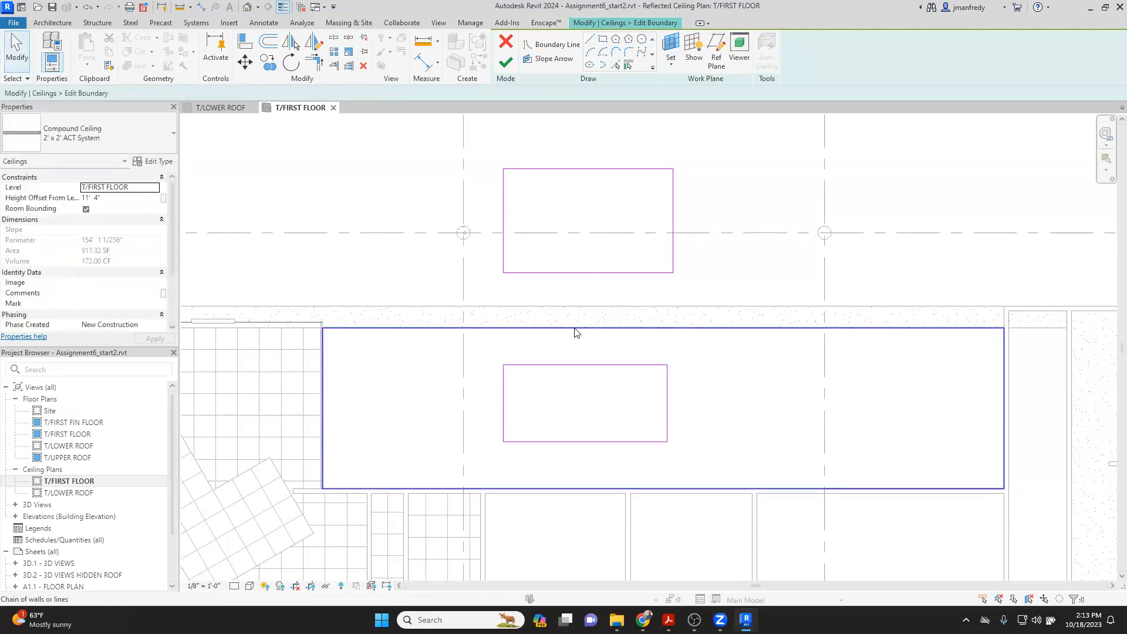
{"action": "left_click", "coordinate": [582, 274]}
{"action": "key", "text": "Escape"}
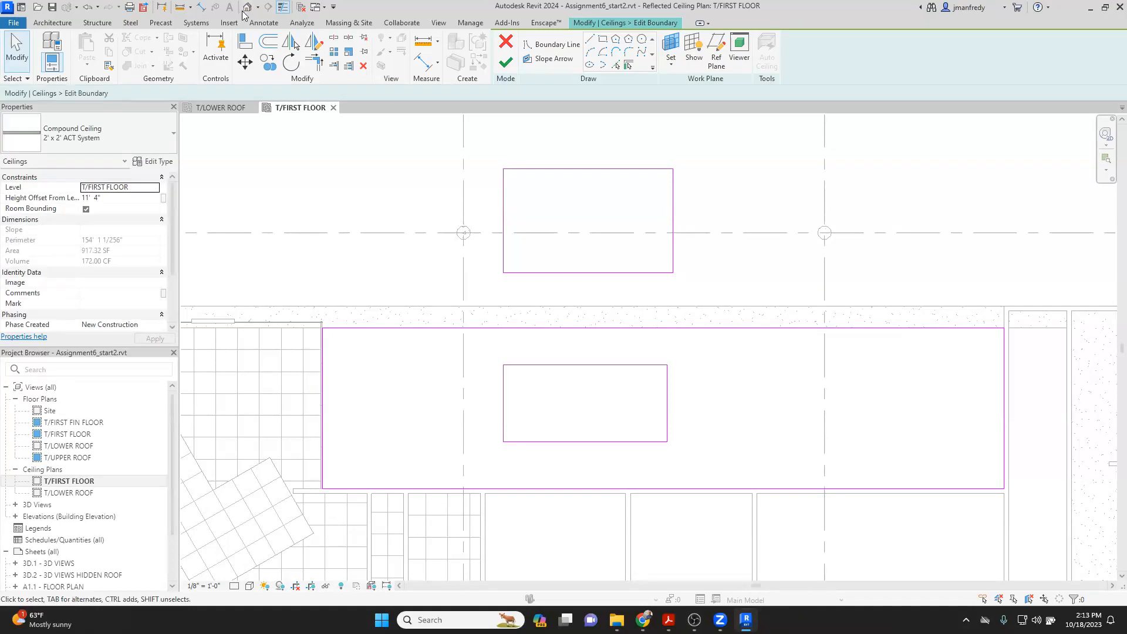
Step: Finish the ceiling's boundary edit in the default 3D view and hide the main room's JM 2X6 ceiling there
{"action": "left_click", "coordinate": [248, 6]}
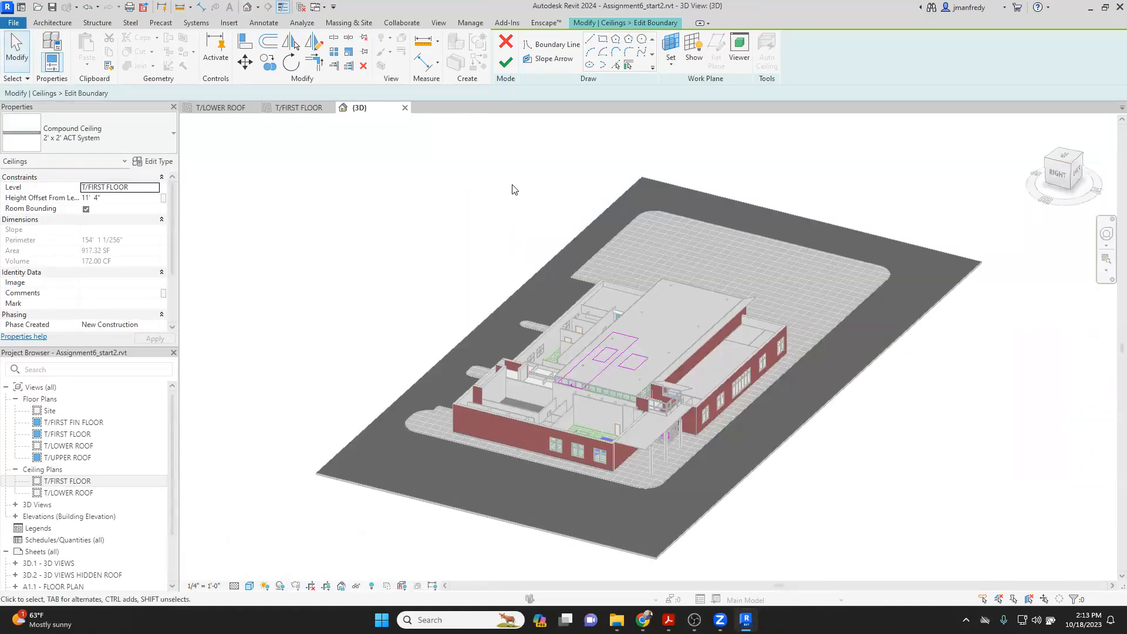
{"action": "left_click", "coordinate": [505, 62]}
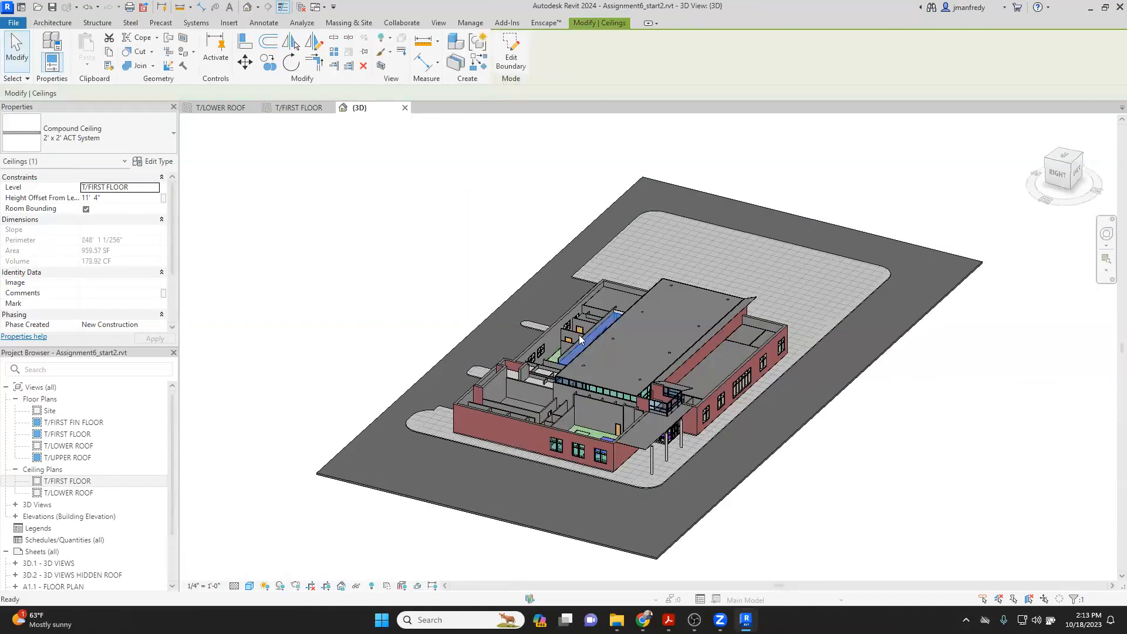
{"action": "scroll", "coordinate": [579, 339], "scroll_direction": "up", "scroll_amount": 5}
{"action": "left_click", "coordinate": [551, 354]}
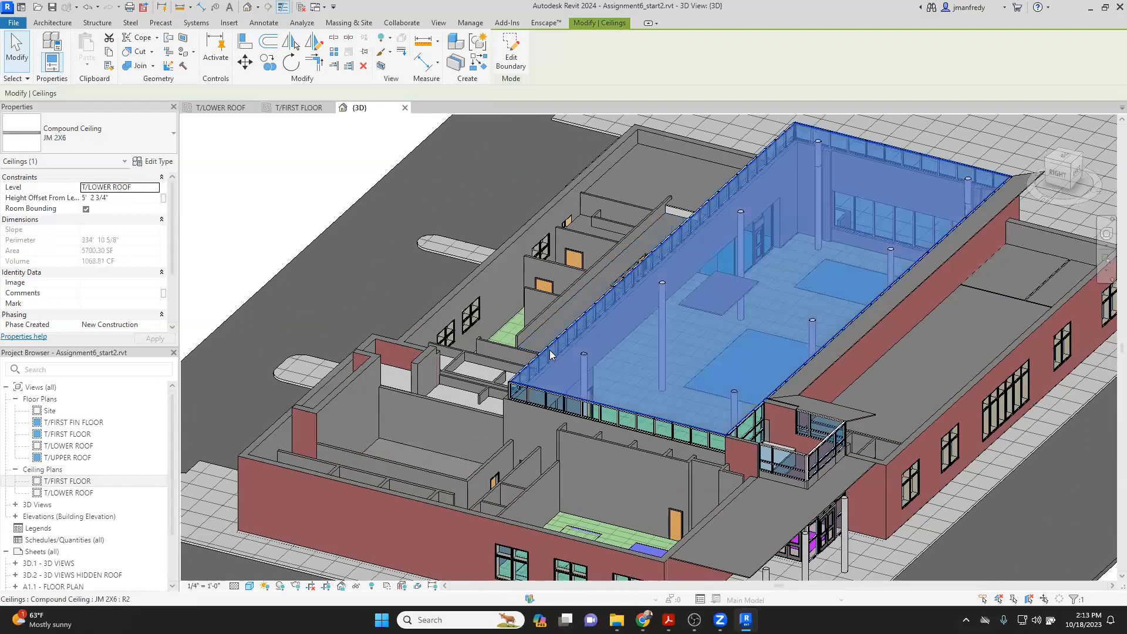
{"action": "right_click", "coordinate": [551, 354]}
{"action": "mouse_move", "coordinate": [675, 73]}
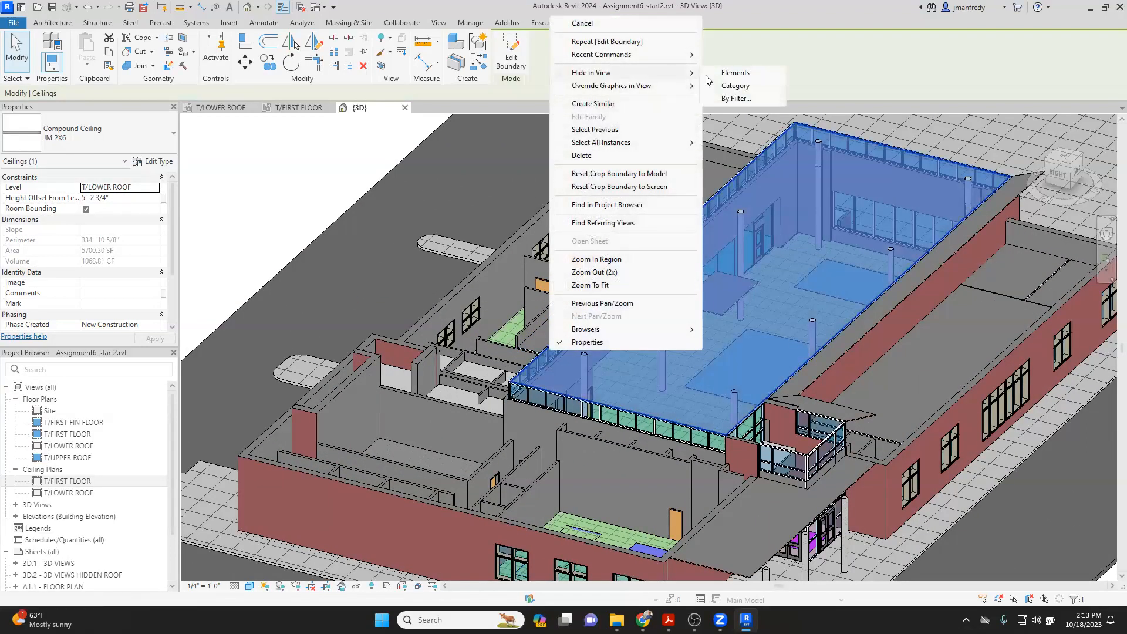
{"action": "left_click", "coordinate": [731, 73]}
Step: Examine the edited 2' x 2' ACT ceiling's rectangular opening and its detached piece in the main room from several angles
{"action": "scroll", "coordinate": [693, 315], "scroll_direction": "up", "scroll_amount": 4}
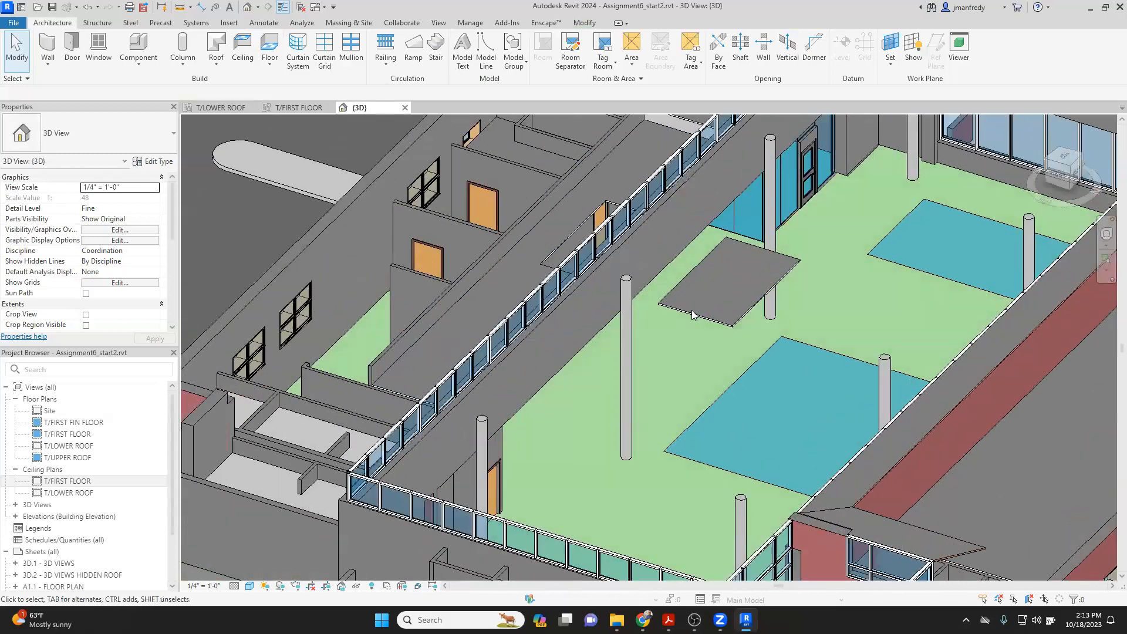
{"action": "left_click", "coordinate": [693, 316]}
{"action": "mouse_move", "coordinate": [689, 320]}
{"action": "middle_mouse_down", "text": "shift"}
{"action": "mouse_move", "coordinate": [709, 326]}
{"action": "mouse_move", "coordinate": [717, 317]}
{"action": "mouse_move", "coordinate": [690, 316]}
{"action": "middle_mouse_up", "text": "shift"}
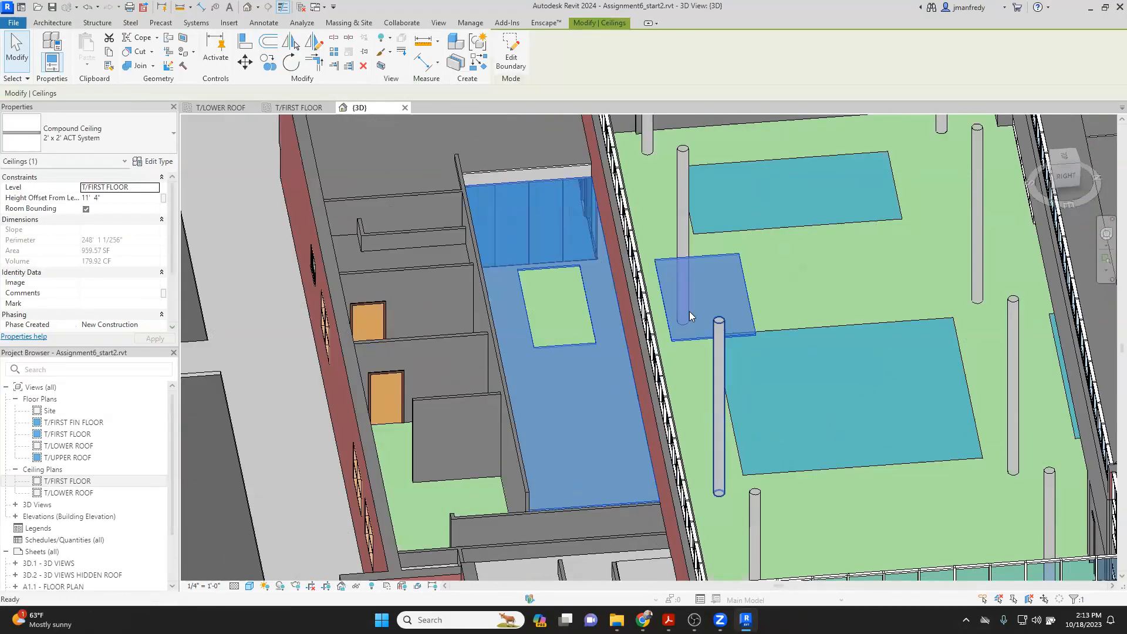
{"action": "scroll", "coordinate": [693, 276], "scroll_direction": "up", "scroll_amount": 3}
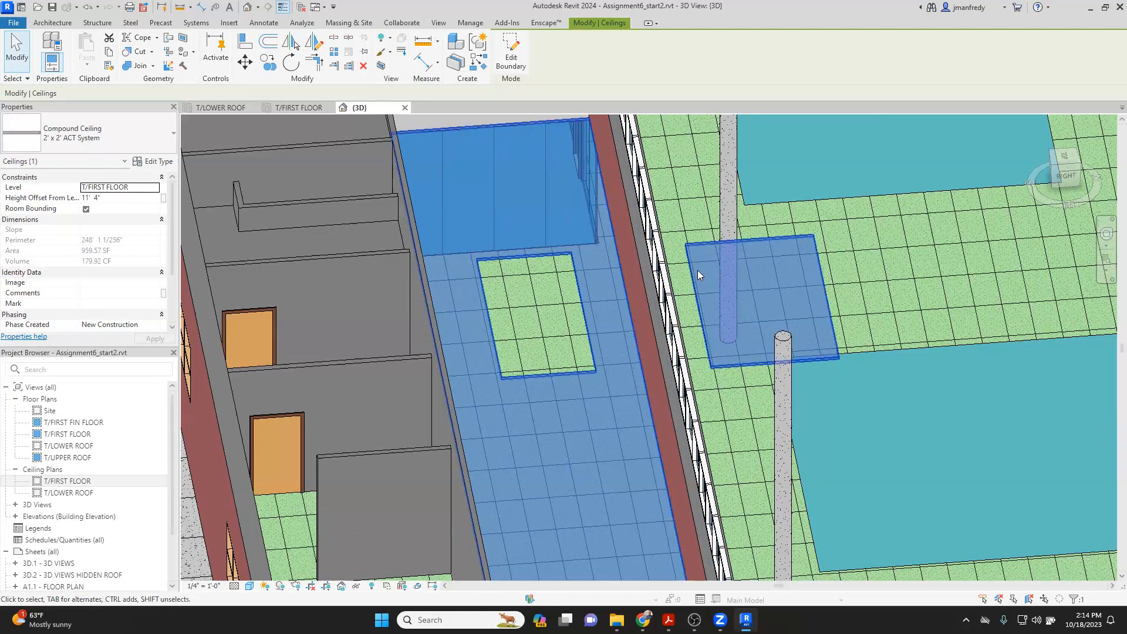
{"action": "key", "text": "Escape"}
{"action": "left_click", "coordinate": [575, 275]}
{"action": "middle_click_drag", "start_coordinate": [575, 276], "coordinate": [658, 282], "text": "shift"}
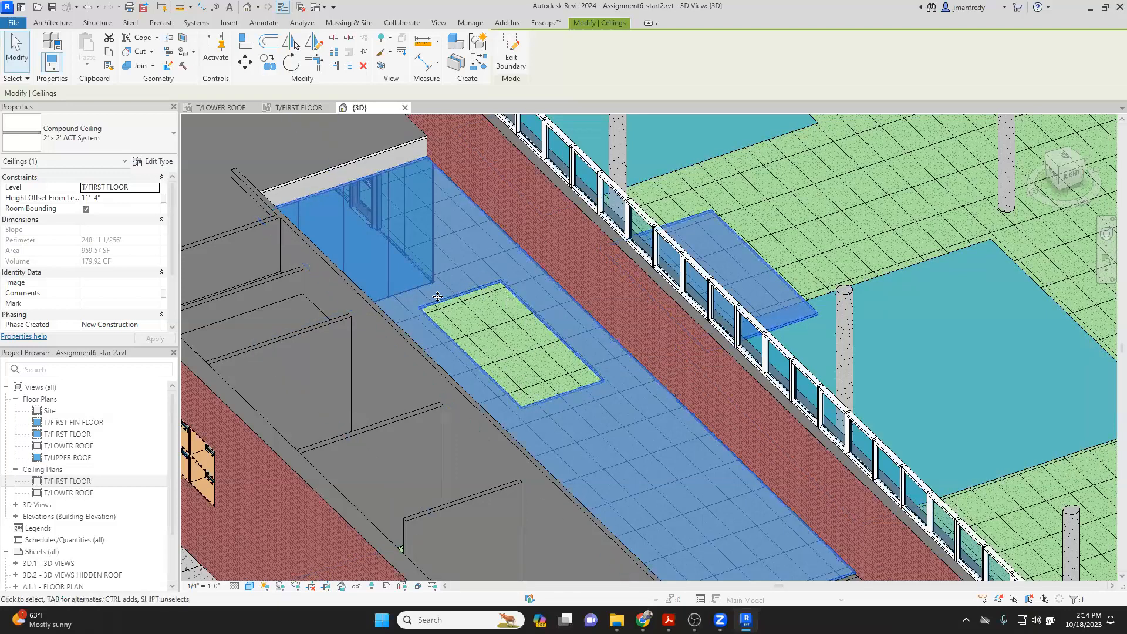
{"action": "key", "text": "ctrl+c"}
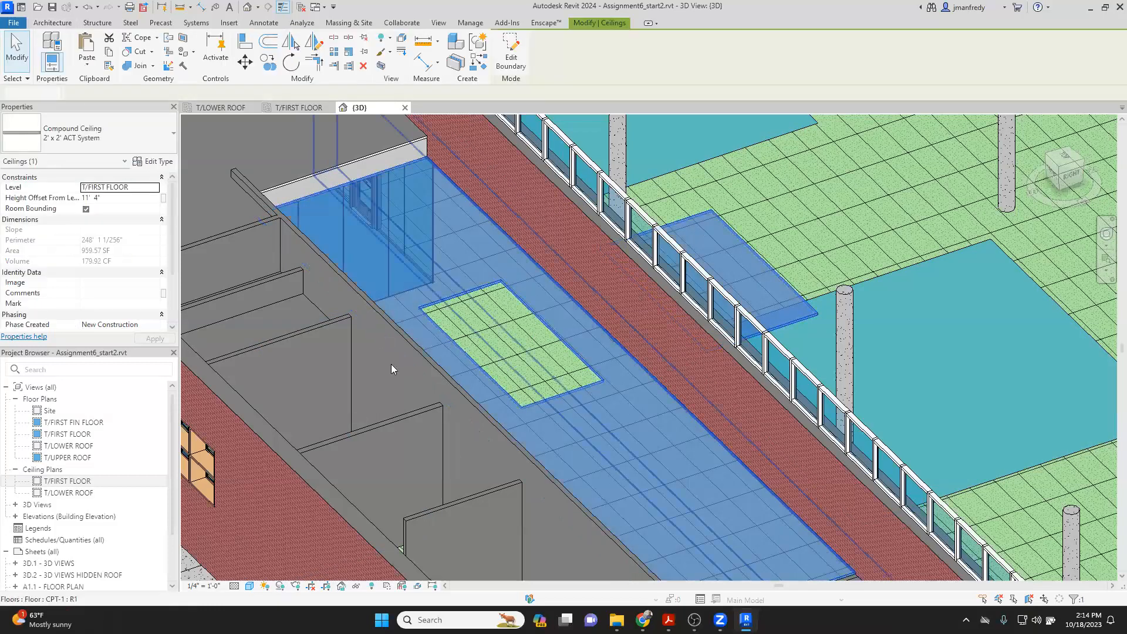
Step: Reopen the ceiling's boundary in the T/FIRST FLOOR ceiling plan and delete the two added rectangles
{"action": "double_click", "coordinate": [67, 480]}
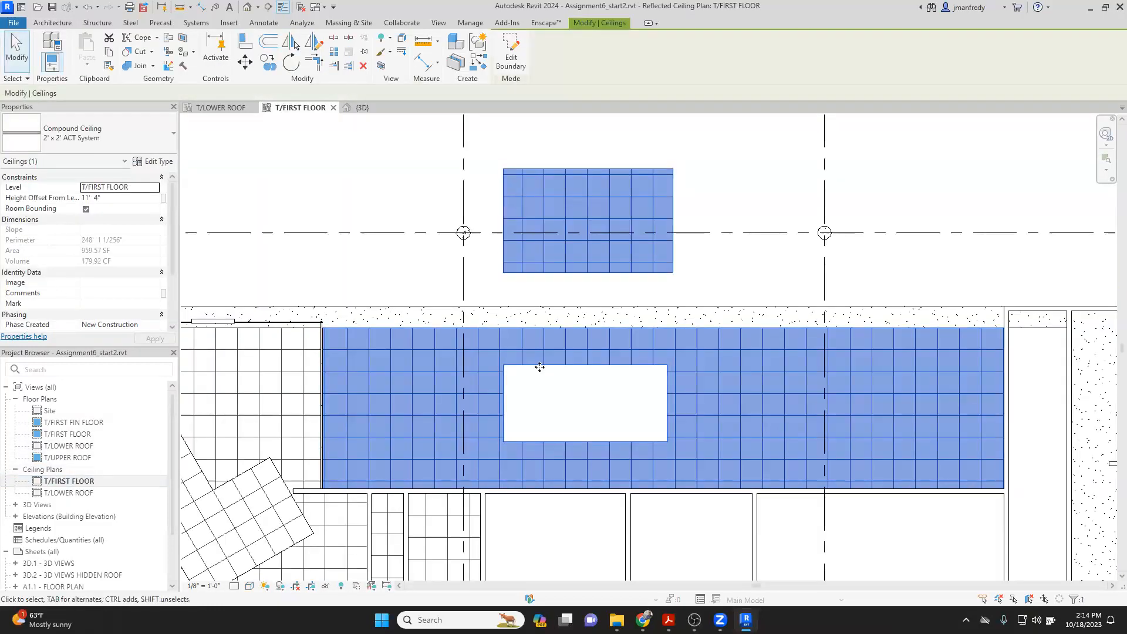
{"action": "left_click", "coordinate": [508, 61]}
{"action": "key", "text": "Tab"}
{"action": "left_click", "coordinate": [567, 366]}
{"action": "key", "text": "Delete"}
{"action": "key", "text": "Tab"}
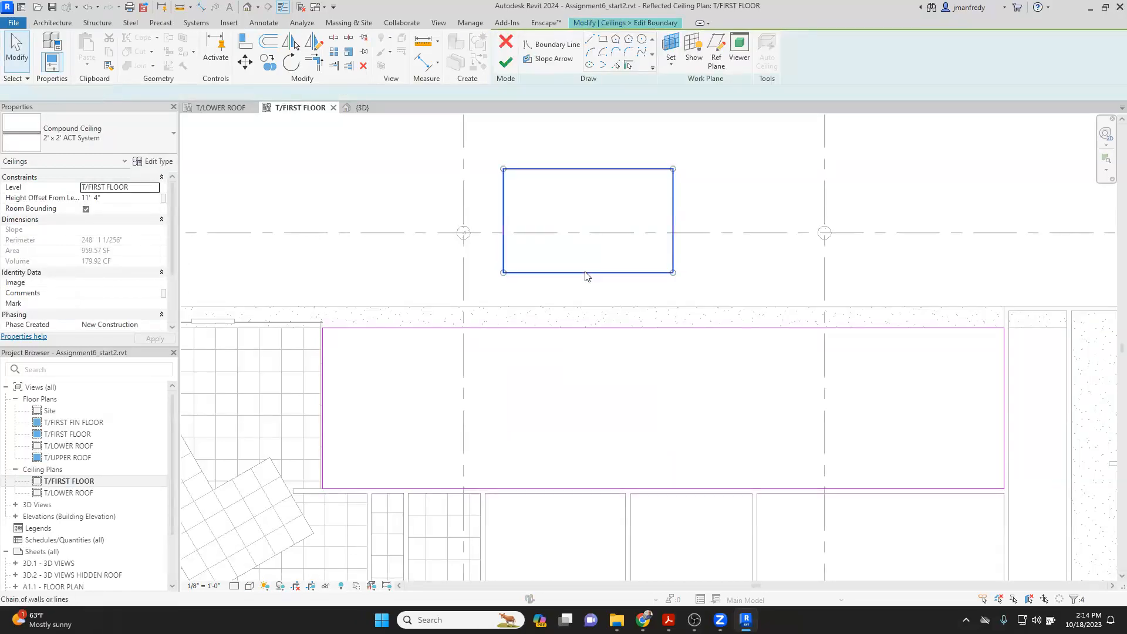
Step: Delete the rectangular opening from the ceiling's boundary sketch, finish the sketch and check the ceiling in the 3D view
{"action": "left_click", "coordinate": [585, 274]}
{"action": "key", "text": "Delete"}
{"action": "left_click", "coordinate": [505, 64]}
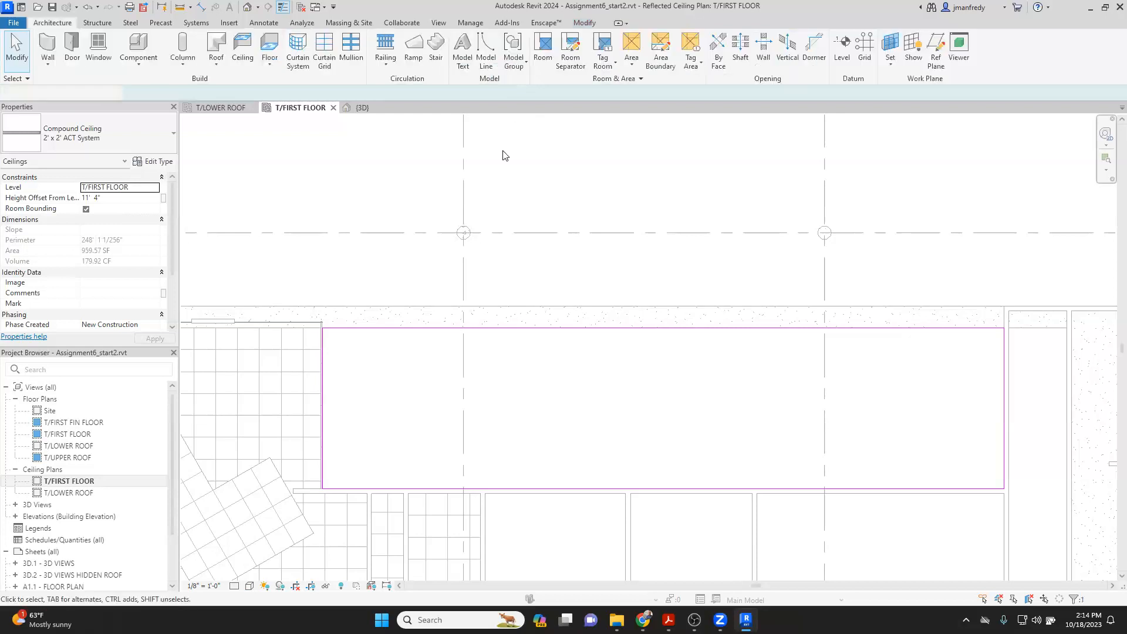
{"action": "left_click", "coordinate": [247, 7]}
{"action": "middle_click_drag", "start_coordinate": [460, 236], "coordinate": [523, 230], "text": "shift"}
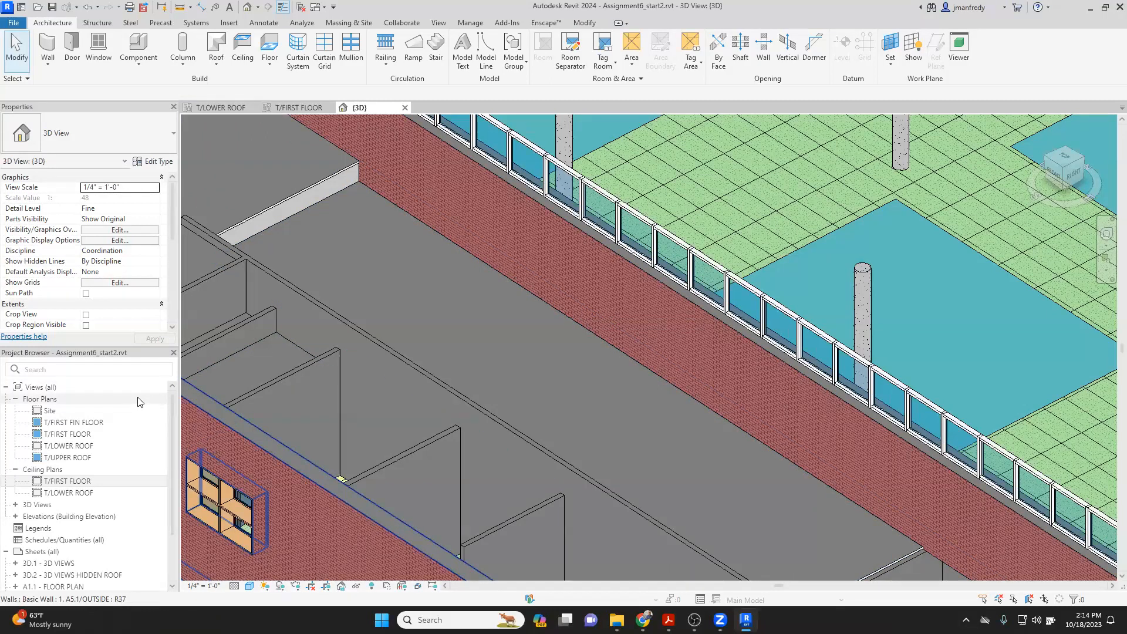
{"action": "left_click", "coordinate": [461, 253]}
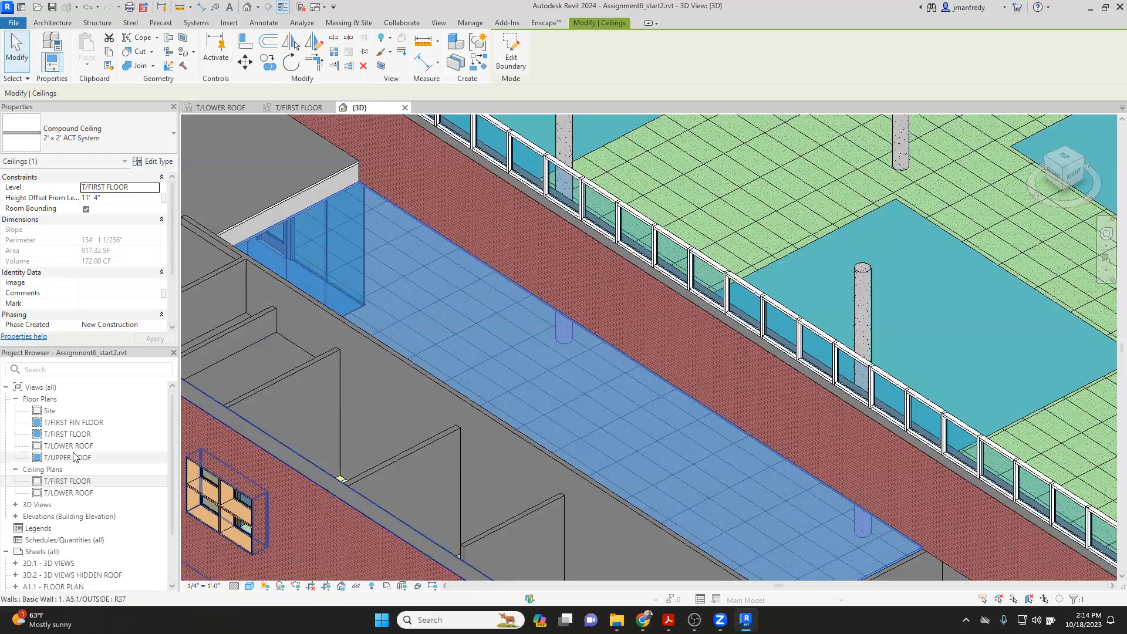
Step: Examine the T/FIRST FLOOR floor plan and the boundary sketch of the long 2' x 2' ACT ceiling in its ceiling plan
{"action": "double_click", "coordinate": [67, 434]}
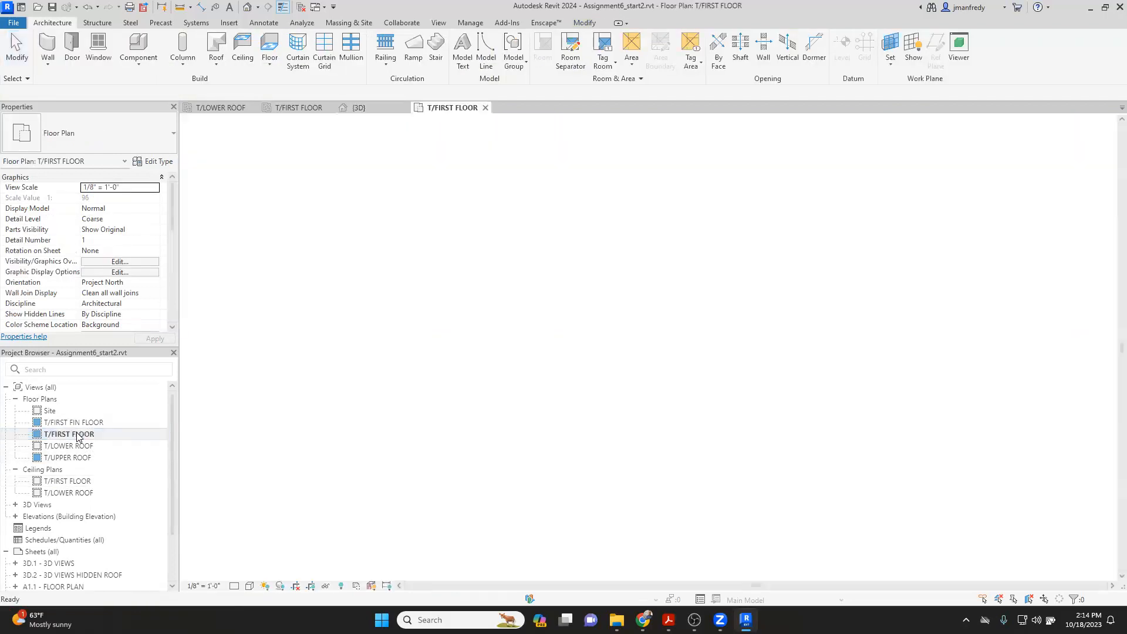
{"action": "scroll", "coordinate": [568, 418], "scroll_direction": "up", "scroll_amount": 6}
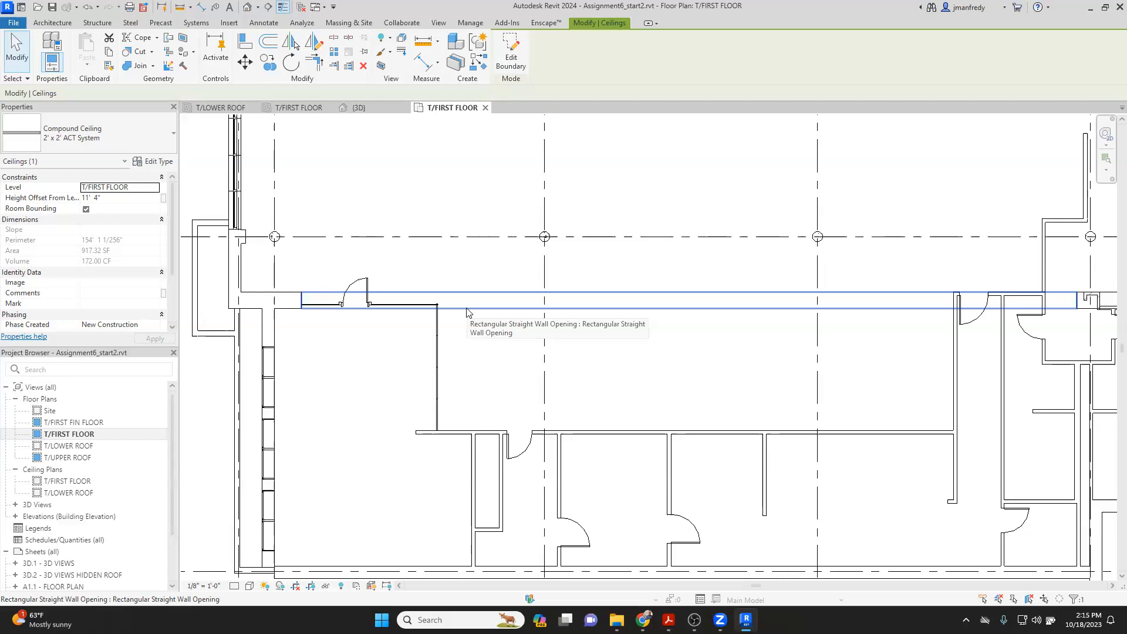
{"action": "double_click", "coordinate": [81, 482]}
{"action": "left_click", "coordinate": [614, 363]}
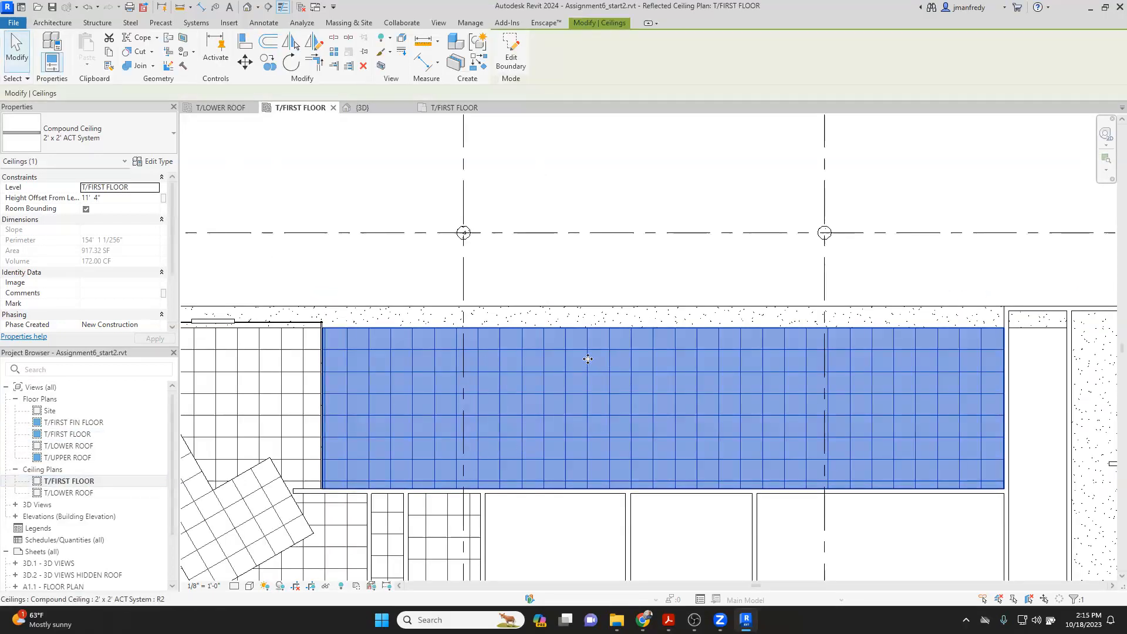
{"action": "left_click", "coordinate": [521, 60]}
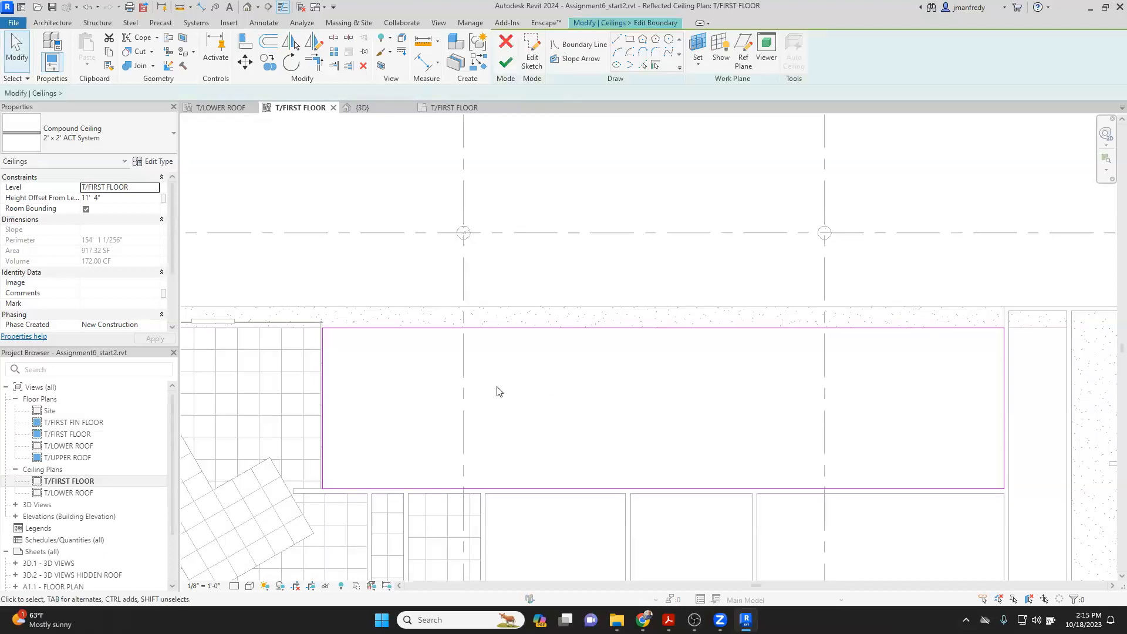
{"action": "left_click", "coordinate": [505, 61]}
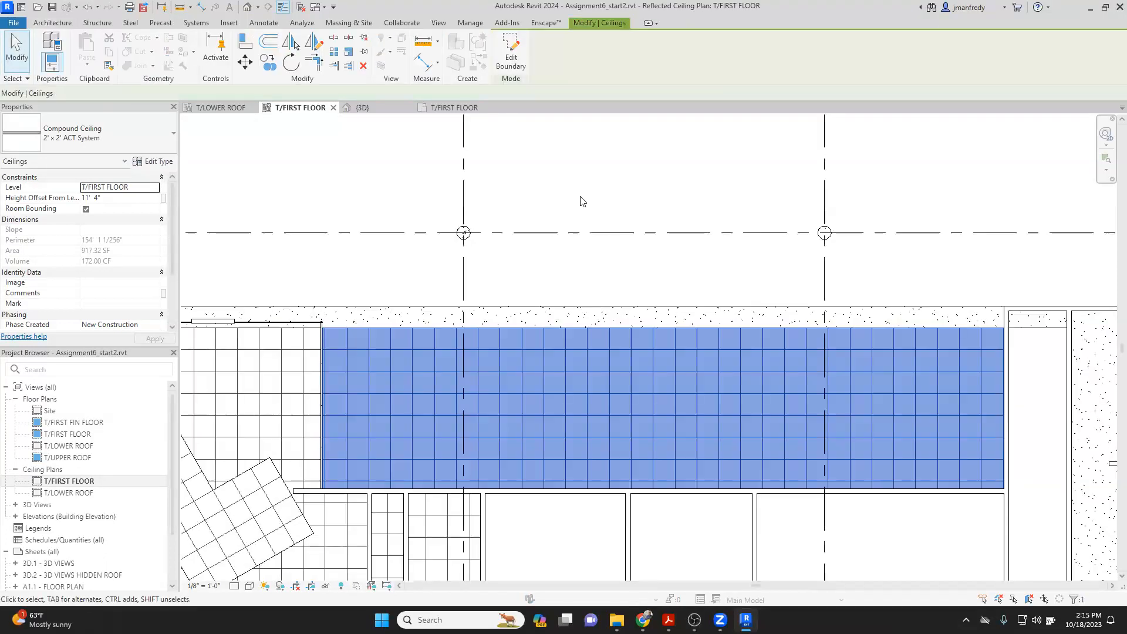
{"action": "left_click", "coordinate": [579, 201]}
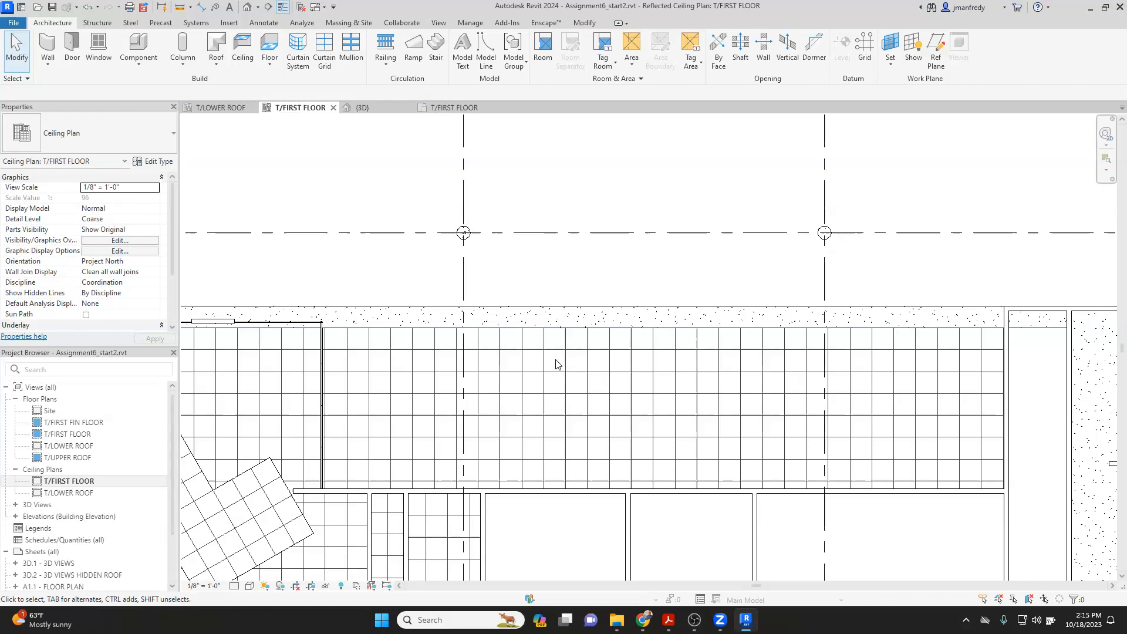
{"action": "middle_click_drag", "start_coordinate": [599, 319], "coordinate": [648, 260]}
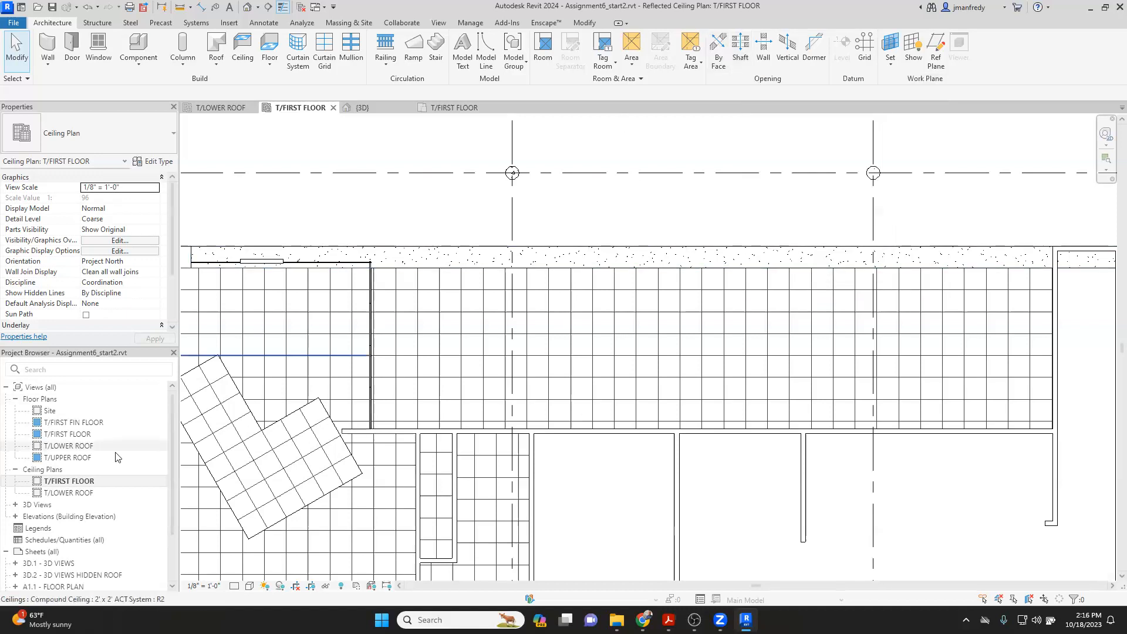
Step: Create an elliptical shaft opening in the T/FIRST FLOOR floor plan, in the open area above the row of small rooms
{"action": "double_click", "coordinate": [76, 434]}
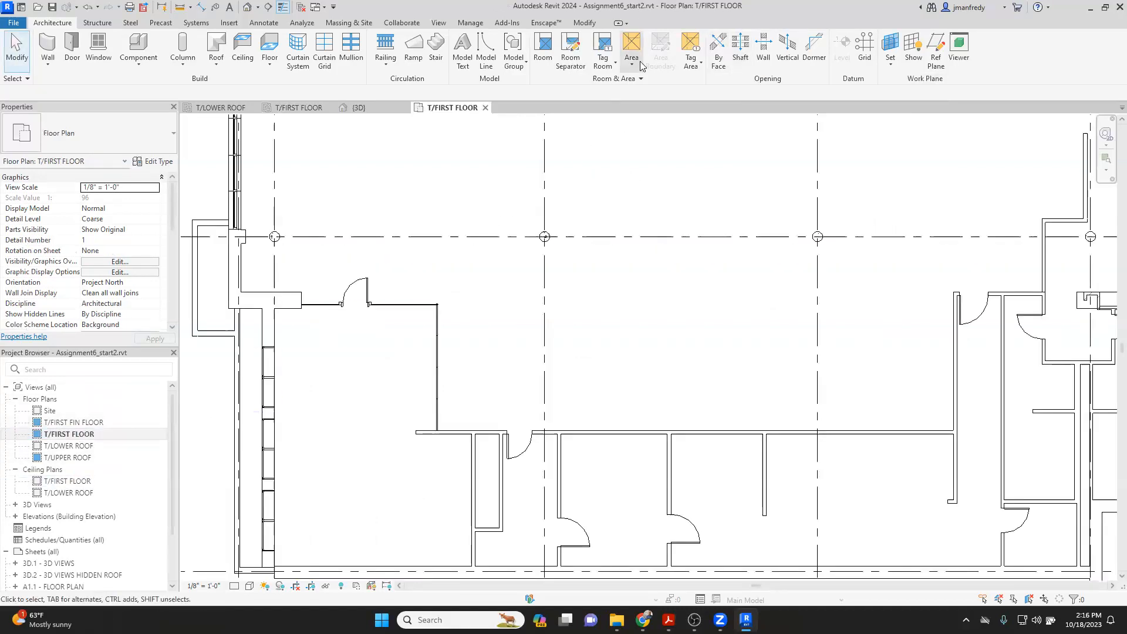
{"action": "left_click", "coordinate": [740, 47]}
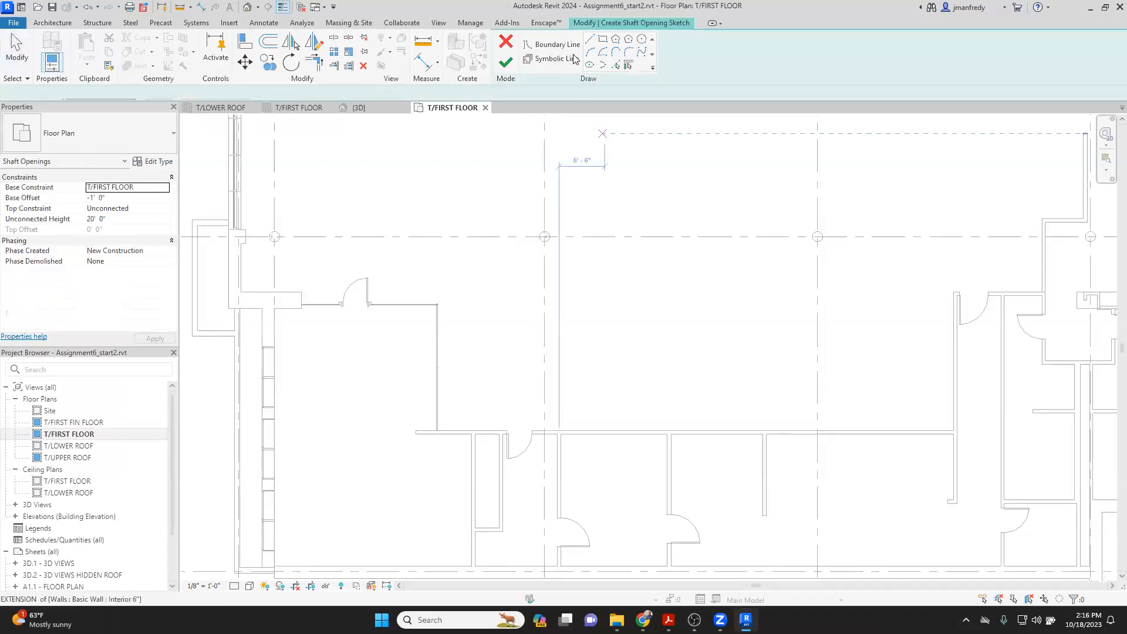
{"action": "left_click", "coordinate": [589, 64]}
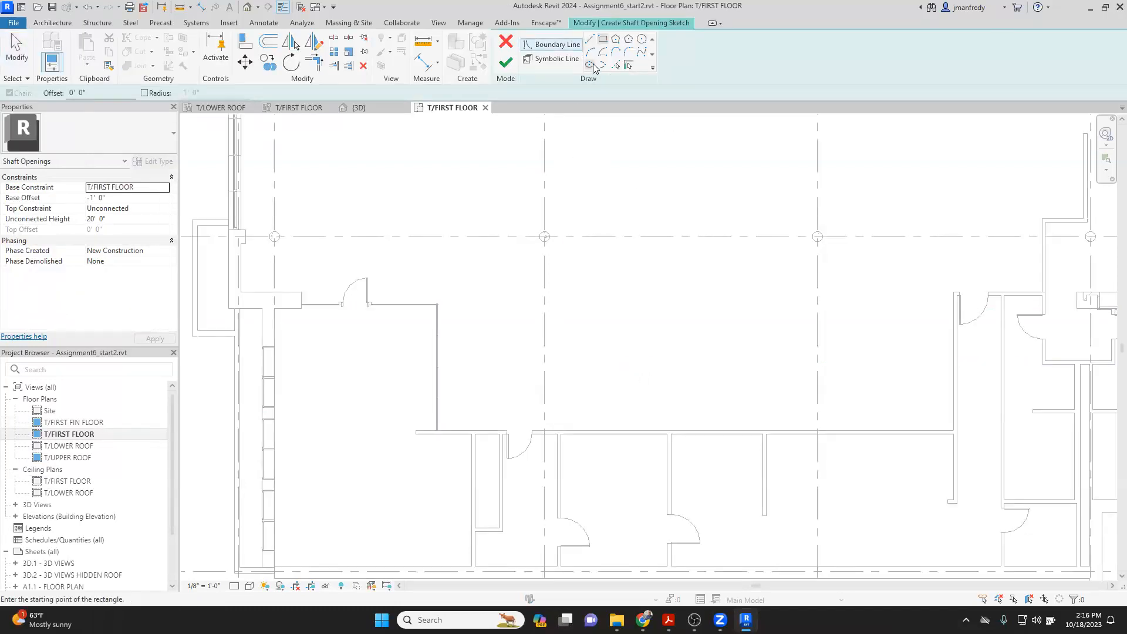
{"action": "left_click", "coordinate": [648, 332]}
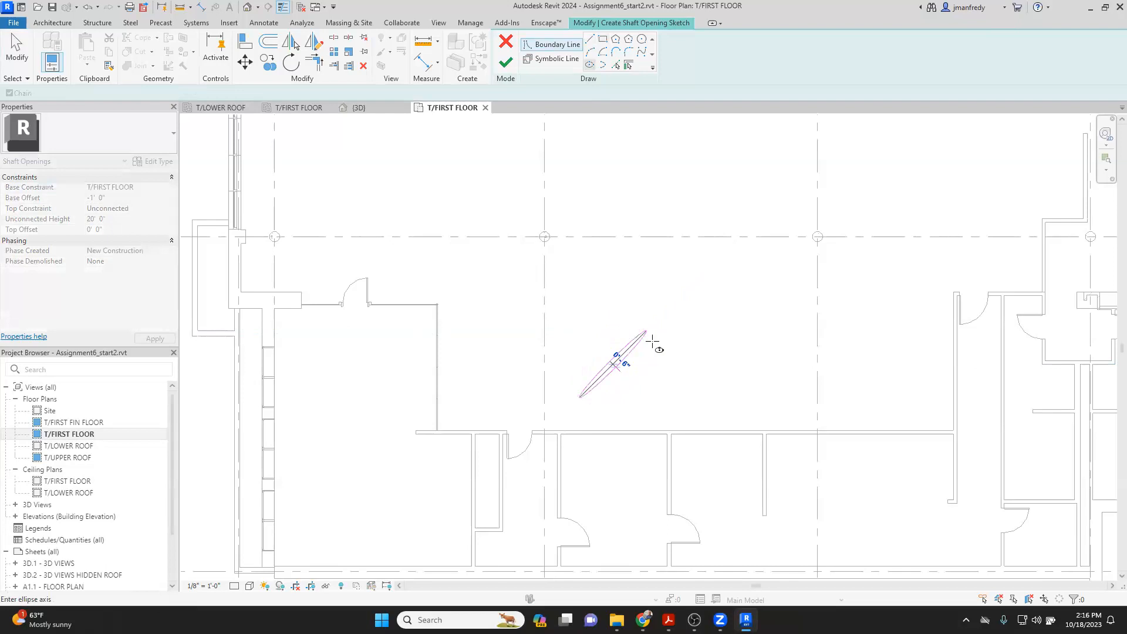
{"action": "left_click", "coordinate": [661, 359]}
{"action": "left_click", "coordinate": [506, 64]}
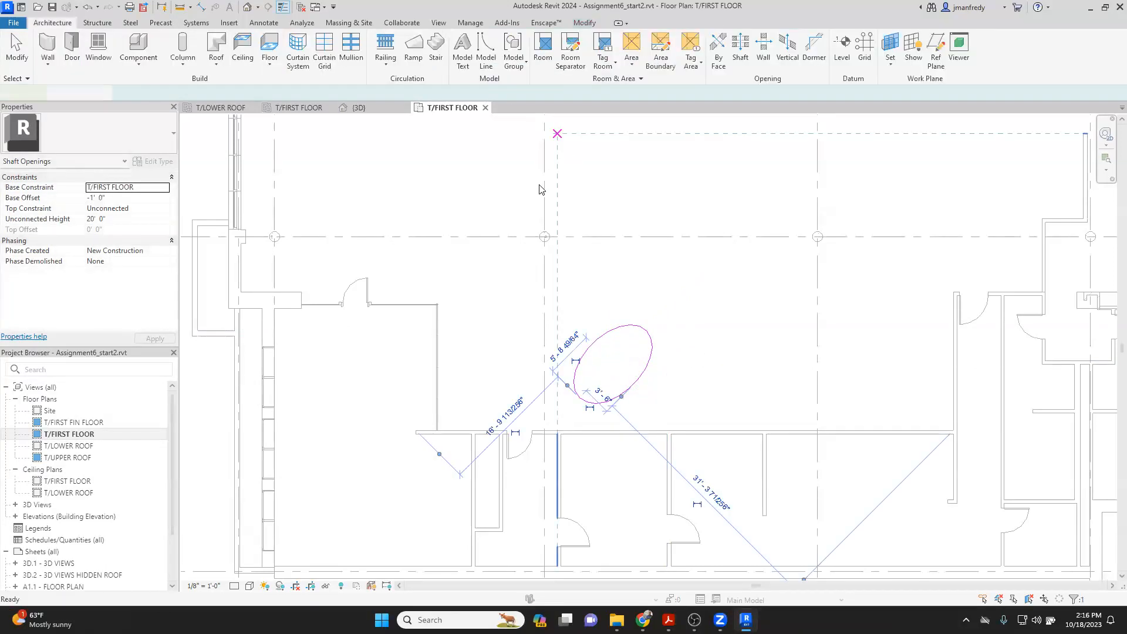
Step: Examine the elliptical shaft opening in the 3D view from above and from the back of the building
{"action": "left_click", "coordinate": [257, 13]}
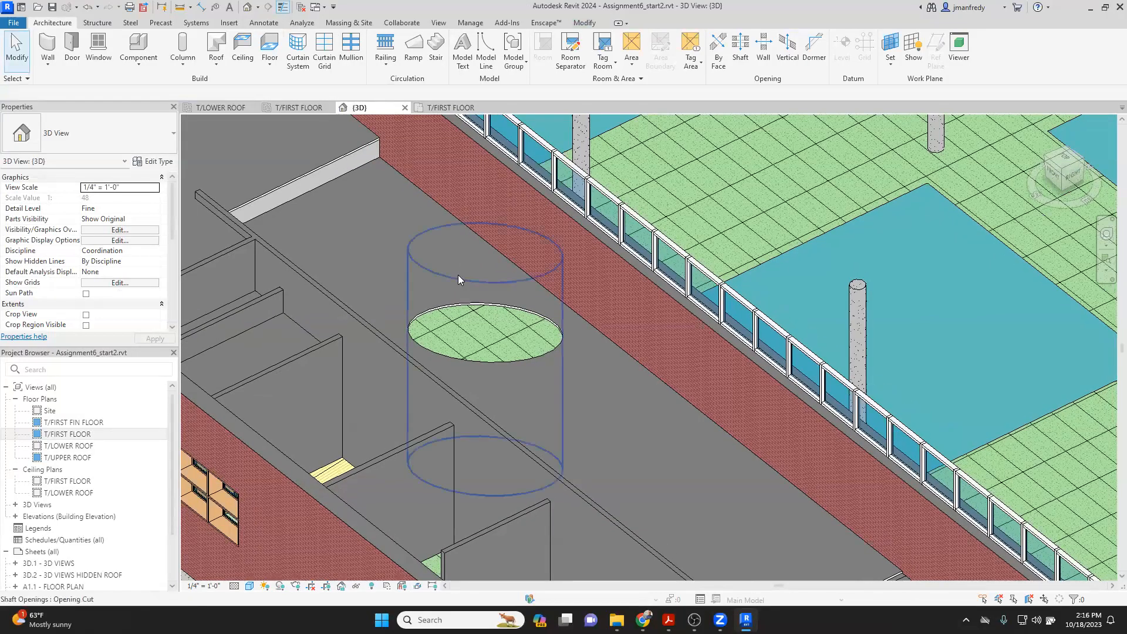
{"action": "left_click", "coordinate": [457, 275]}
{"action": "middle_click_drag", "start_coordinate": [457, 276], "coordinate": [433, 236], "text": "shift"}
{"action": "scroll", "coordinate": [529, 387], "scroll_direction": "up", "scroll_amount": 5}
{"action": "key", "text": "Escape"}
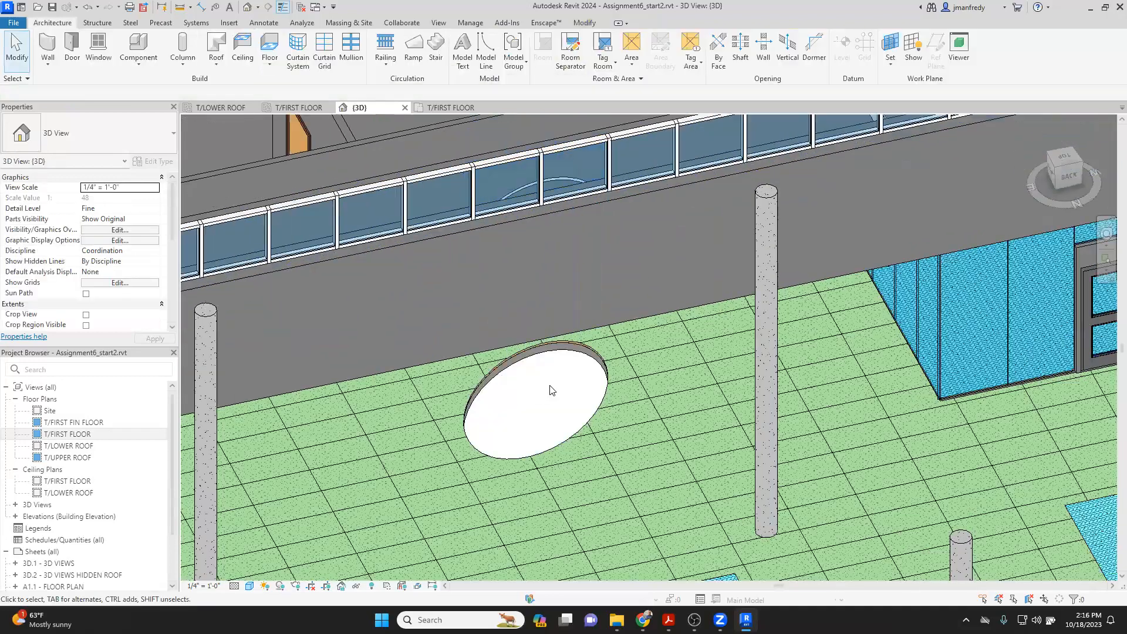
{"action": "scroll", "coordinate": [546, 379], "scroll_direction": "down", "scroll_amount": 3}
{"action": "mouse_move", "coordinate": [546, 380]}
{"action": "middle_mouse_down", "text": "shift"}
{"action": "mouse_move", "coordinate": [659, 401]}
{"action": "mouse_move", "coordinate": [740, 373]}
{"action": "mouse_move", "coordinate": [810, 379]}
{"action": "middle_mouse_up", "text": "shift"}
{"action": "key", "text": "v"}
{"action": "key", "text": "g"}
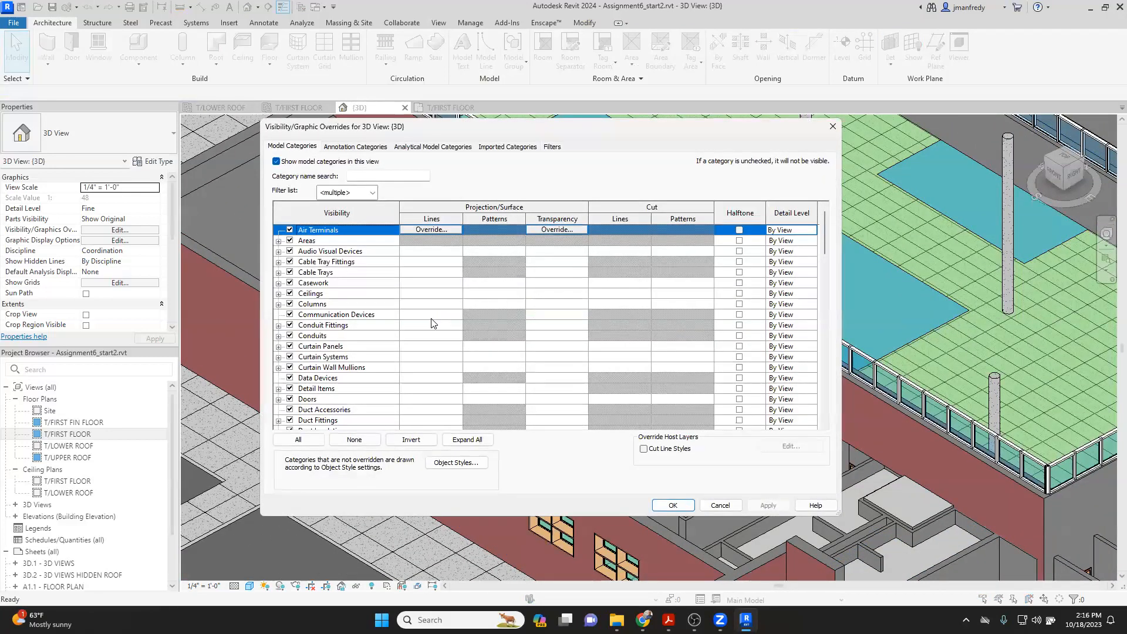
{"action": "key", "text": "Down"}
{"action": "left_click", "coordinate": [357, 344]}
{"action": "key", "text": "r"}
{"action": "scroll", "coordinate": [352, 354], "scroll_direction": "down", "scroll_amount": 3}
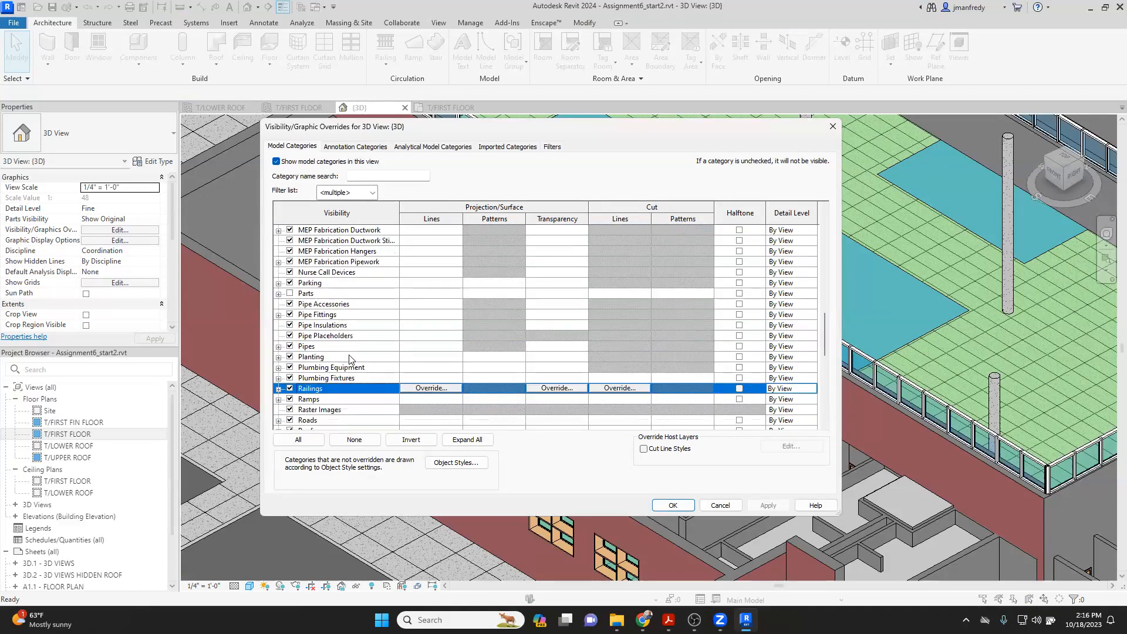
{"action": "key", "text": "Return"}
Step: Reveal the hidden elements in the 3D view, unhide the LJ Roof 24" lower roof and leave the reveal mode
{"action": "left_click", "coordinate": [372, 586]}
{"action": "scroll", "coordinate": [504, 397], "scroll_direction": "up", "scroll_amount": 3}
{"action": "scroll", "coordinate": [503, 397], "scroll_direction": "down", "scroll_amount": 1}
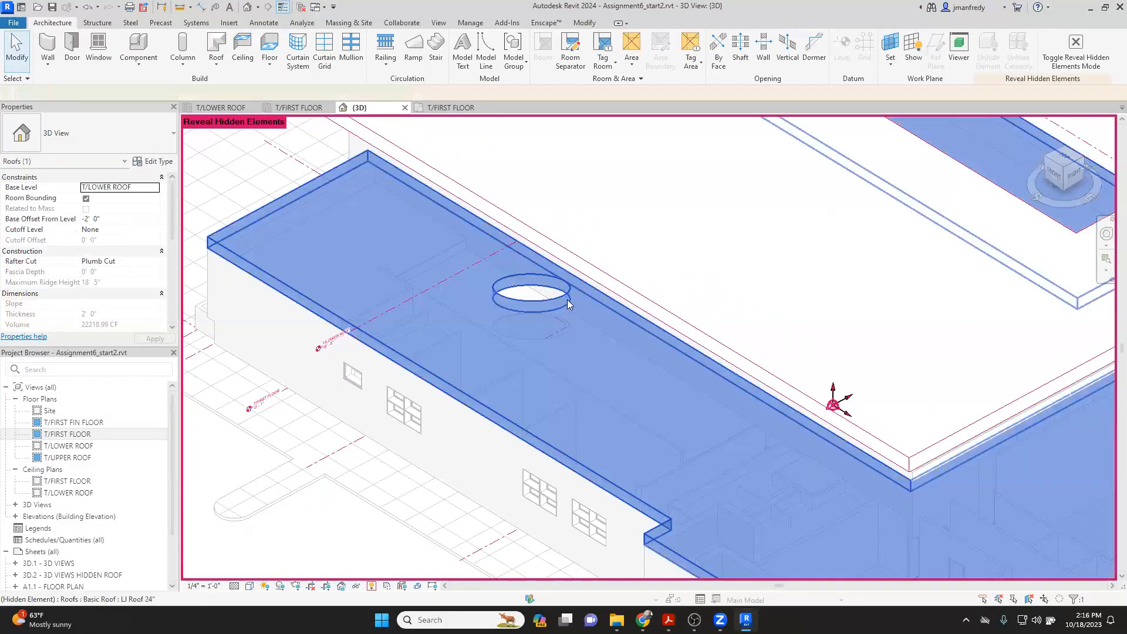
{"action": "right_click", "coordinate": [564, 301]}
{"action": "mouse_move", "coordinate": [701, 328]}
{"action": "left_click", "coordinate": [745, 328]}
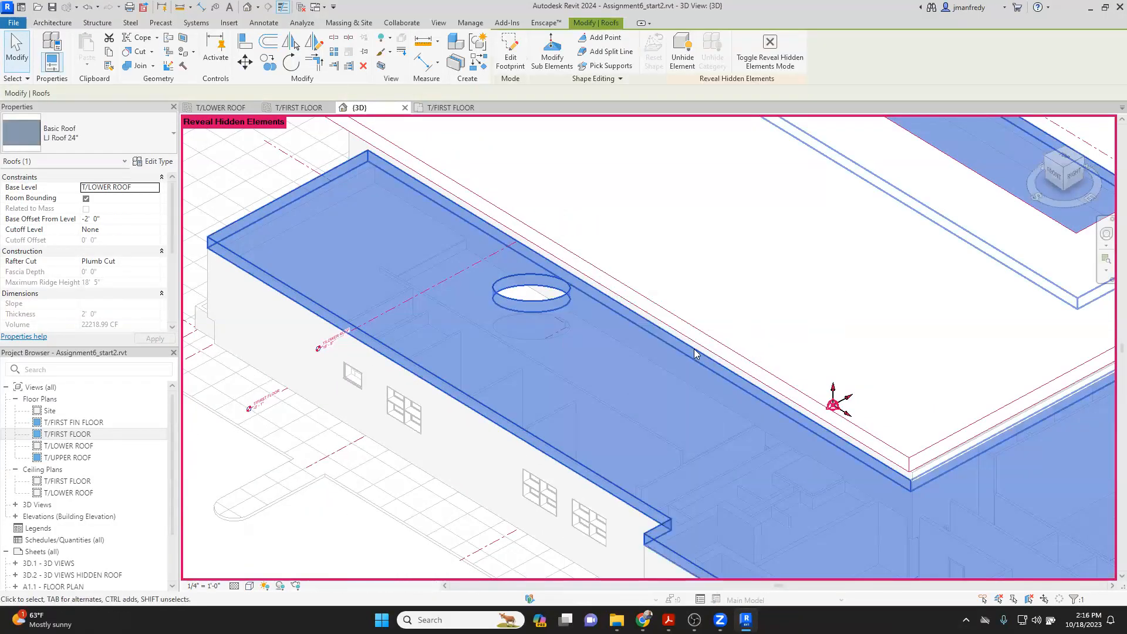
{"action": "left_click", "coordinate": [372, 586]}
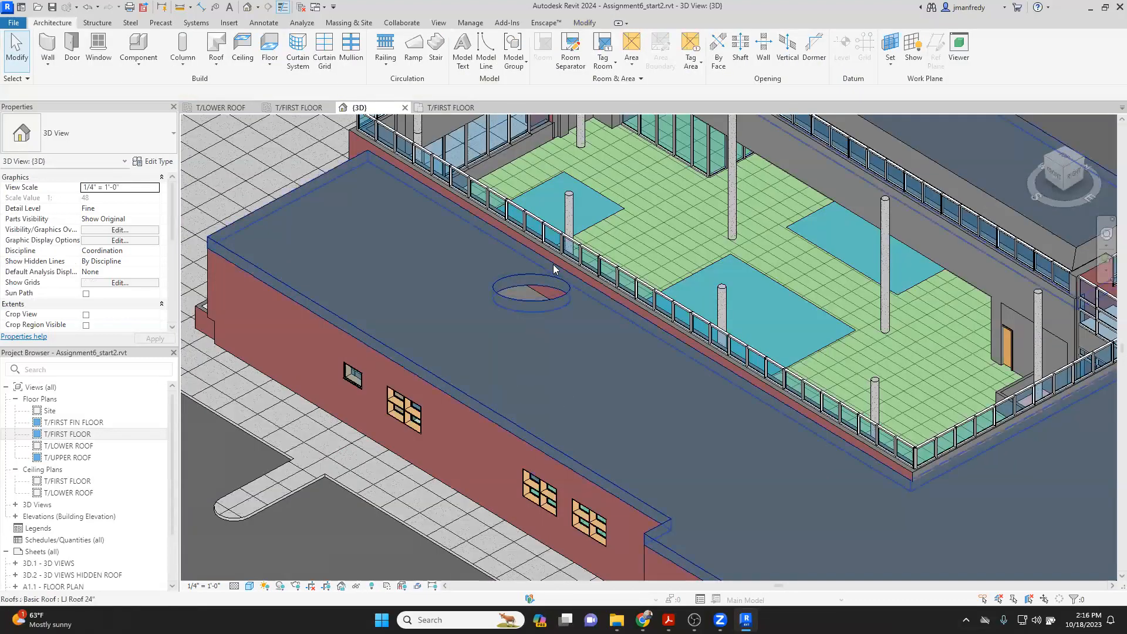
Step: Stretch the top of the shaft opening upward to an unconnected height of about 23' 3" so it passes through the roof
{"action": "left_click", "coordinate": [521, 277]}
{"action": "left_click_drag", "start_coordinate": [531, 283], "coordinate": [531, 264]}
{"action": "middle_click_drag", "start_coordinate": [532, 264], "coordinate": [400, 322], "text": "shift"}
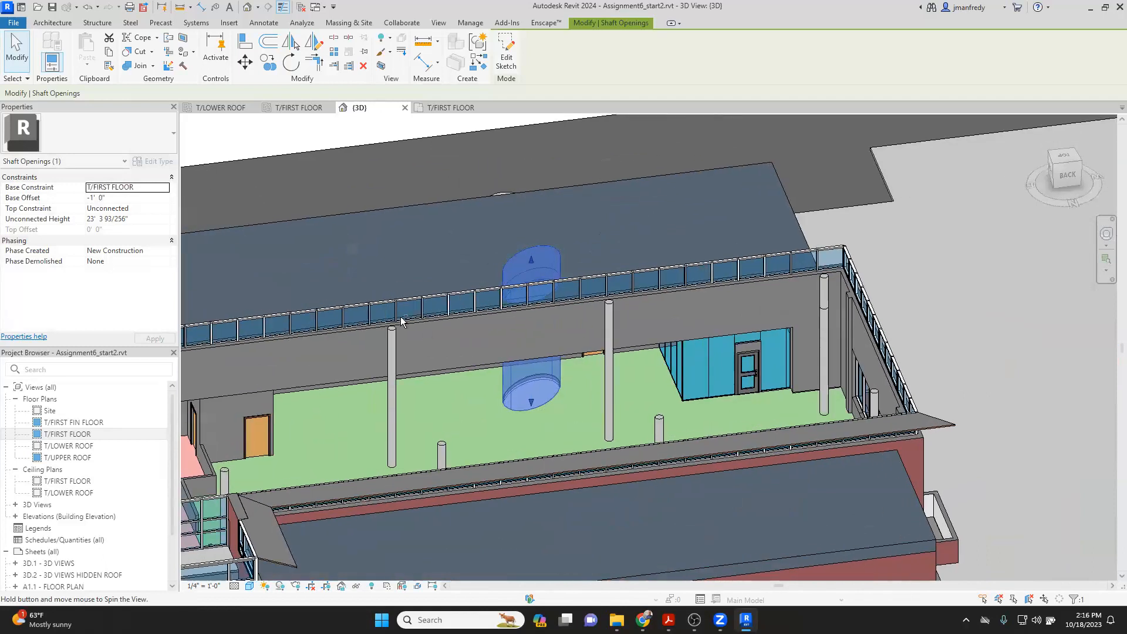
{"action": "key", "text": "Escape"}
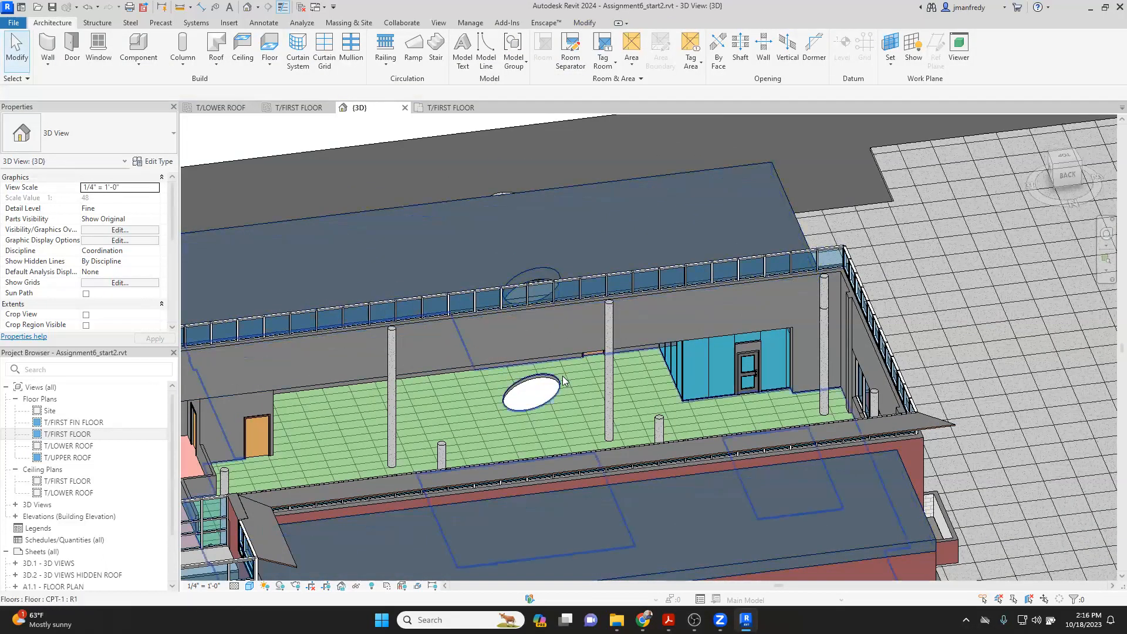
Step: Raise the bottom of the shaft opening above the floor, to a base offset of about 1' 0"
{"action": "left_click", "coordinate": [528, 404]}
{"action": "scroll", "coordinate": [527, 405], "scroll_direction": "up", "scroll_amount": 2}
{"action": "scroll", "coordinate": [527, 405], "scroll_direction": "up", "scroll_amount": 2}
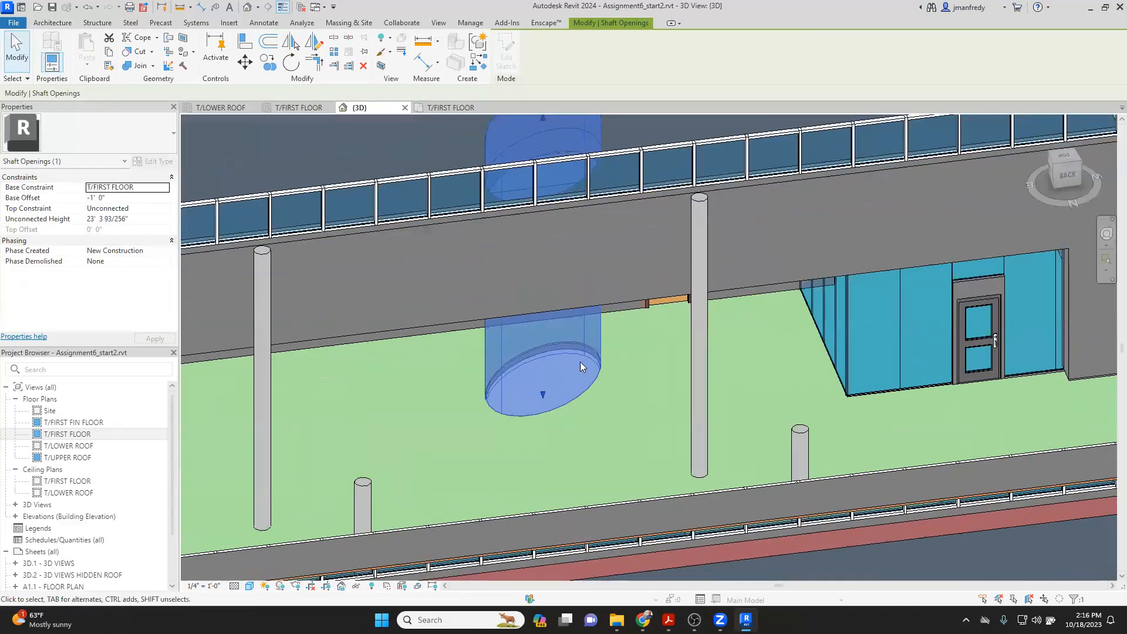
{"action": "left_click_drag", "start_coordinate": [543, 394], "coordinate": [544, 364]}
Step: Lower the top of the shaft opening below the roof, to an unconnected height of about 15' 1"
{"action": "middle_click_drag", "start_coordinate": [533, 388], "coordinate": [581, 243], "text": "shift"}
{"action": "left_click_drag", "start_coordinate": [579, 216], "coordinate": [582, 262]}
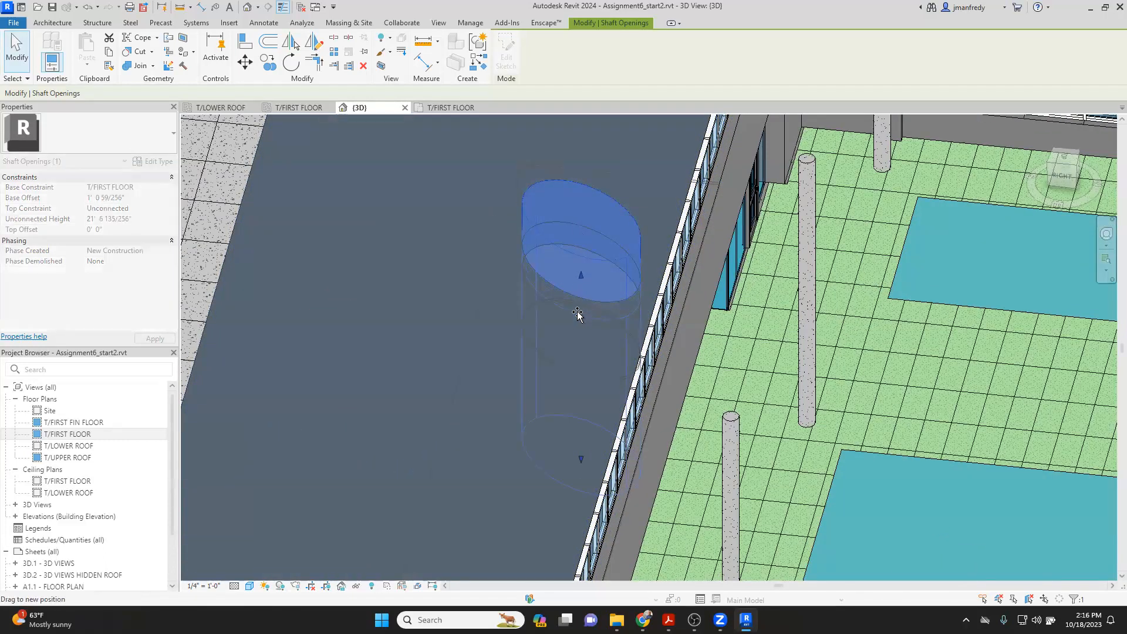
{"action": "left_click_drag", "start_coordinate": [575, 328], "coordinate": [570, 318]}
{"action": "middle_click_drag", "start_coordinate": [538, 327], "coordinate": [625, 284], "text": "shift"}
Step: Hide the LJ Roof 24" lower roof element in the 3D view
{"action": "key", "text": "Escape"}
{"action": "right_click", "coordinate": [668, 245]}
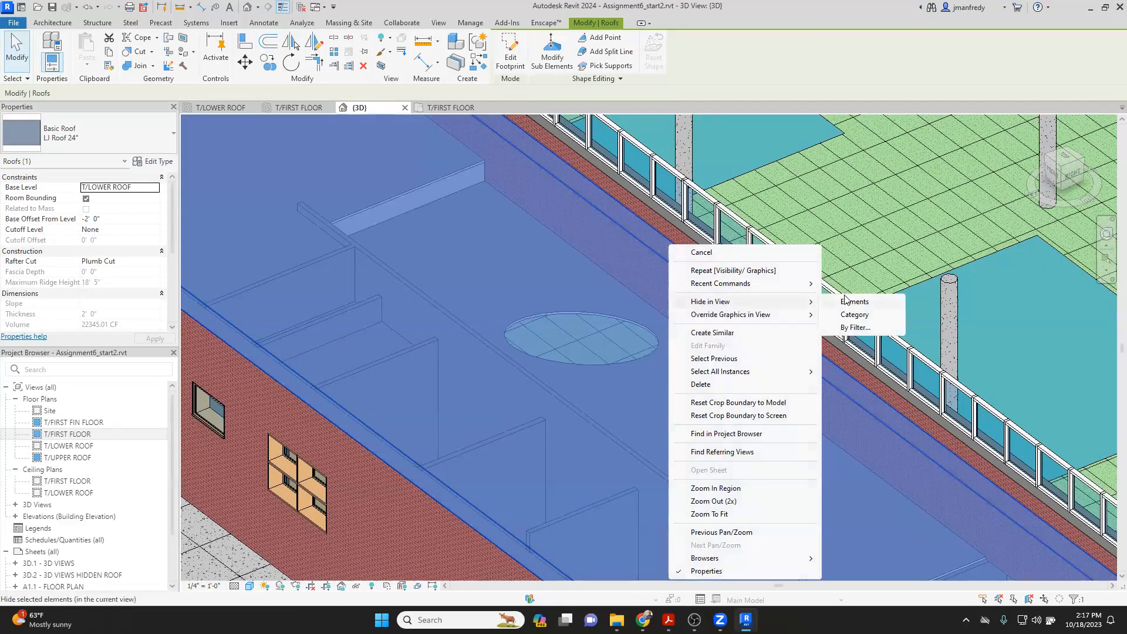
{"action": "key", "text": "Escape"}
{"action": "key", "text": "Escape"}
Step: Inspect the elliptical shaft opening through the ceiling and delete it
{"action": "left_click", "coordinate": [657, 308]}
{"action": "middle_click_drag", "start_coordinate": [657, 308], "coordinate": [530, 256], "text": "shift"}
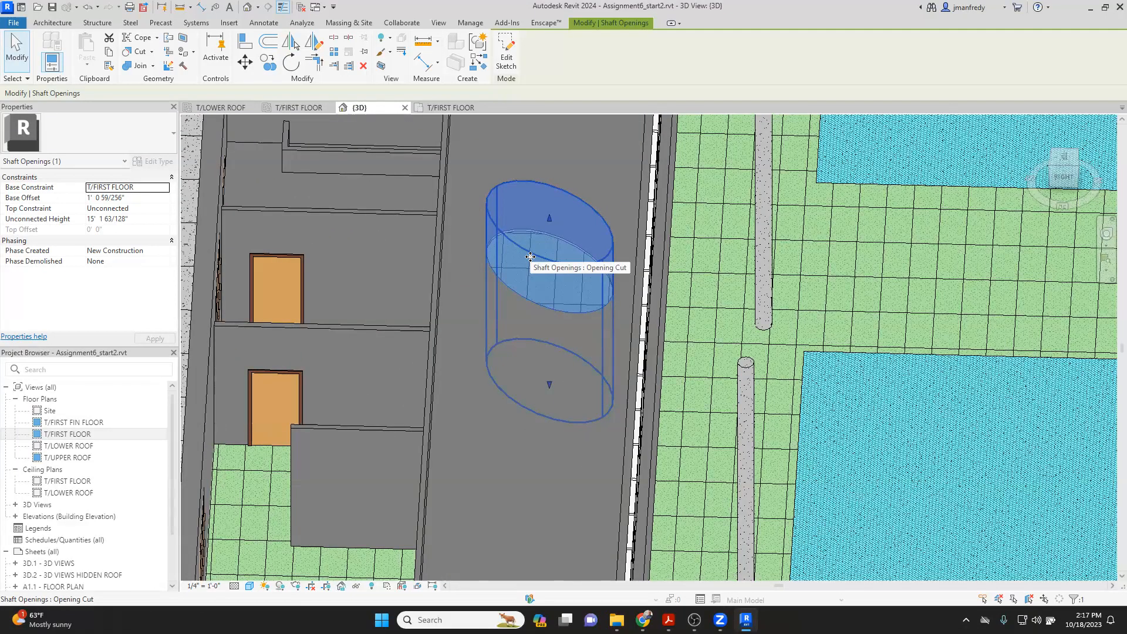
{"action": "key", "text": "Escape"}
{"action": "middle_click_drag", "start_coordinate": [516, 326], "coordinate": [599, 301], "text": "shift"}
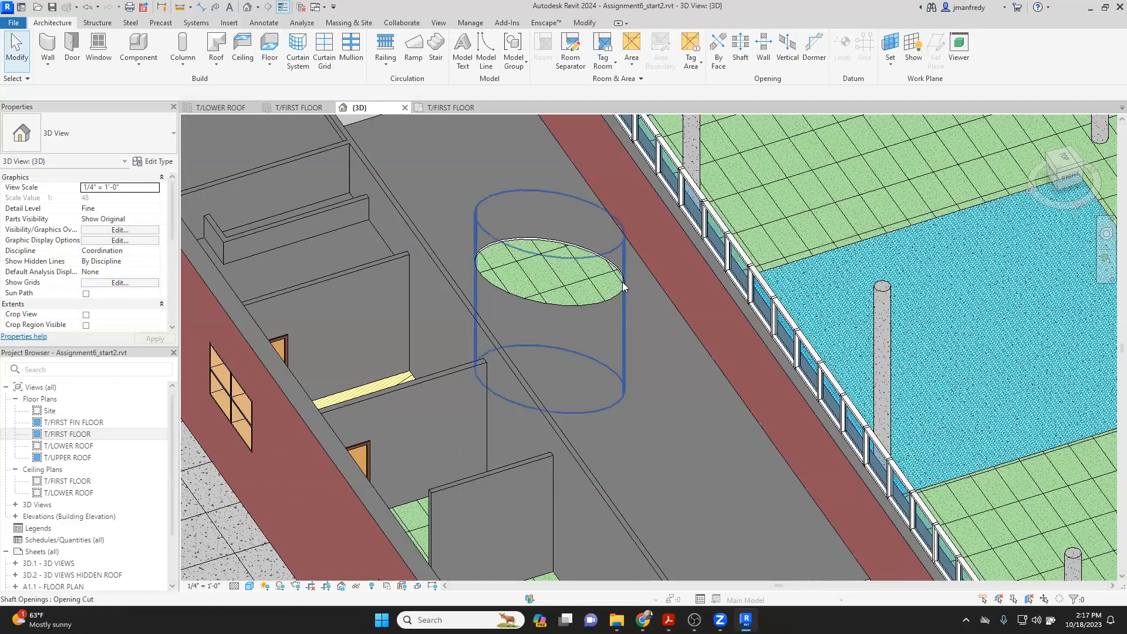
{"action": "left_click", "coordinate": [623, 285]}
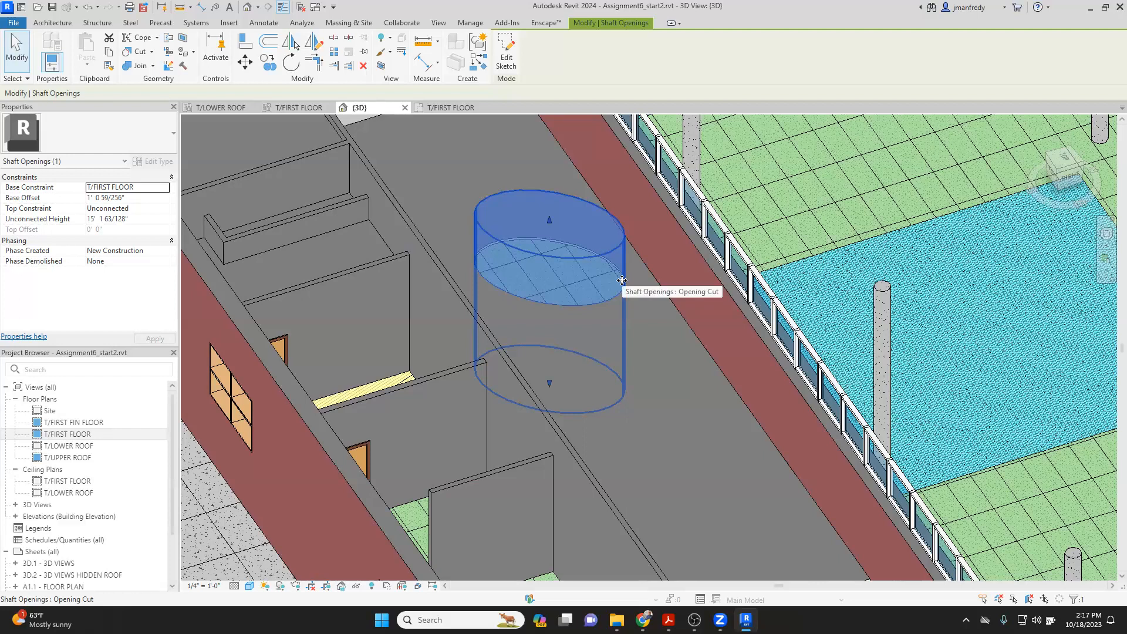
{"action": "key", "text": "Escape"}
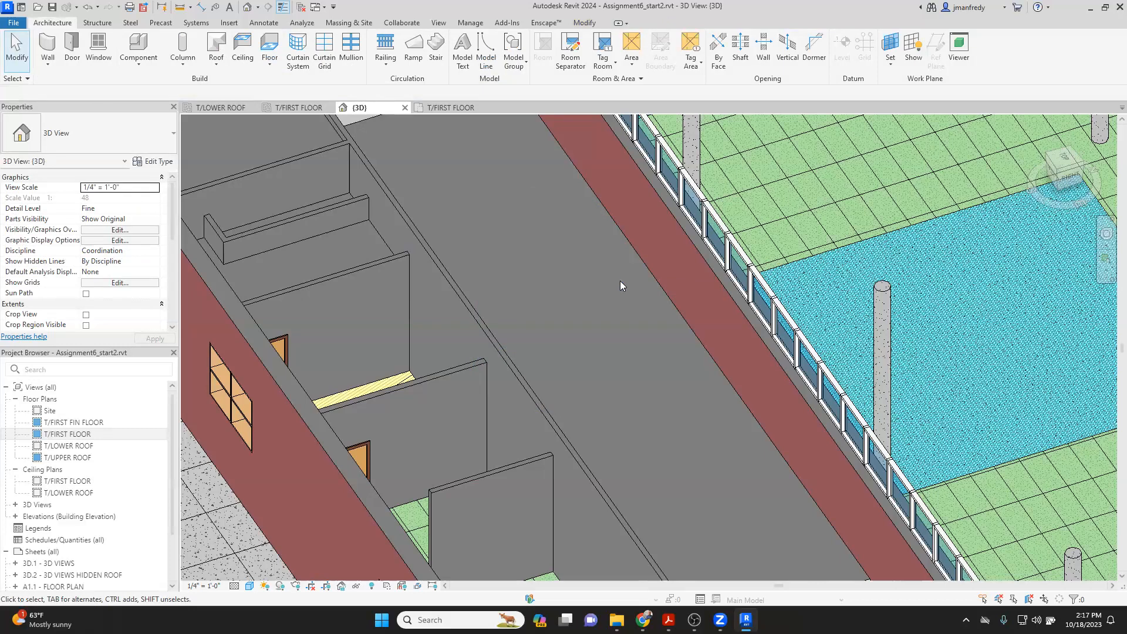
Step: Delete the long 2' x 2' ACT System ceiling beside the brick wall in the 3D view
{"action": "middle_click_drag", "start_coordinate": [551, 304], "coordinate": [601, 302]}
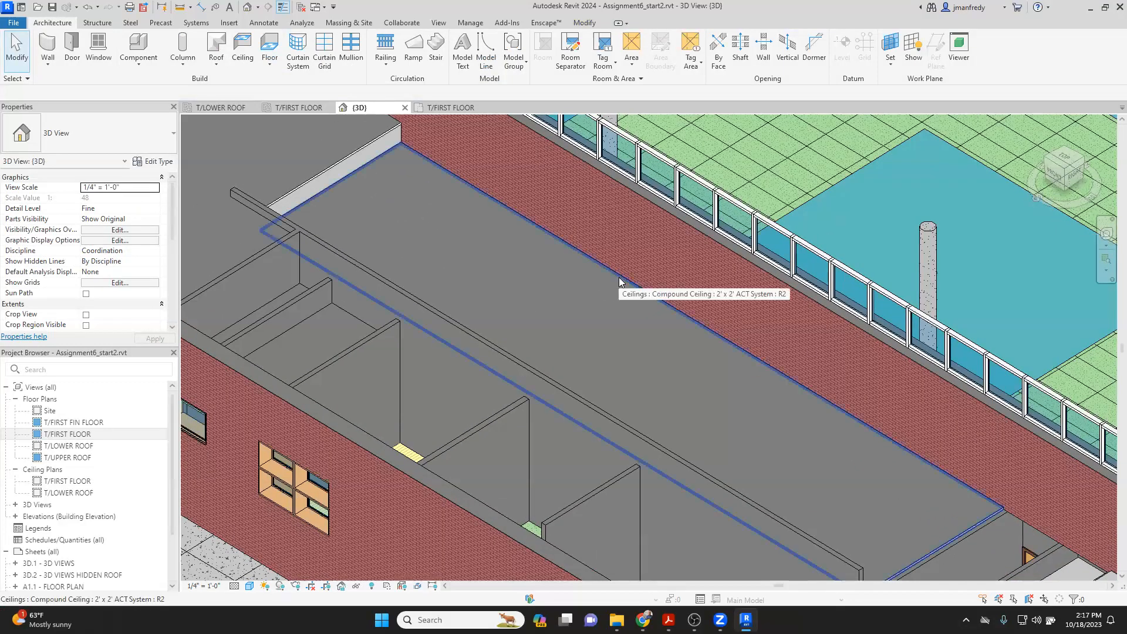
{"action": "left_click", "coordinate": [573, 293]}
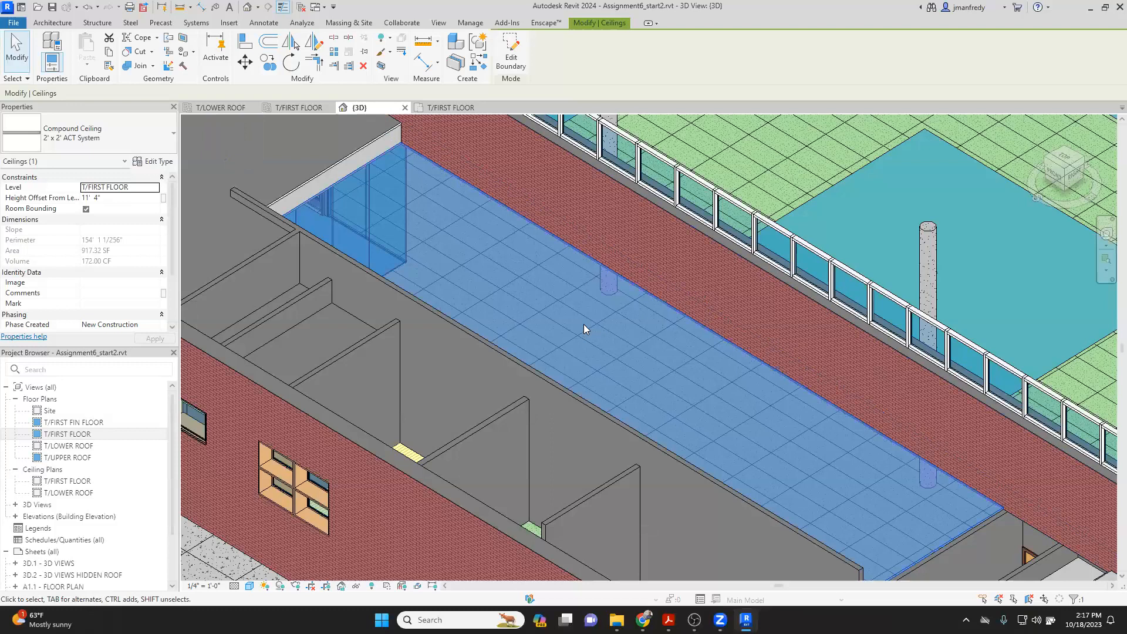
{"action": "key", "text": "Delete"}
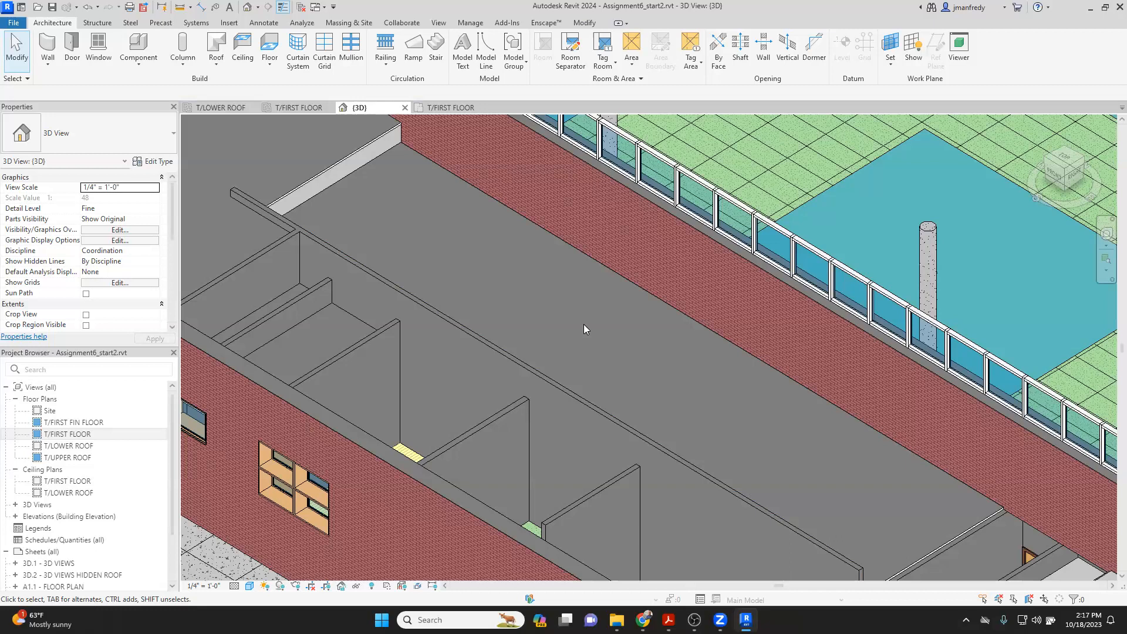
{"action": "scroll", "coordinate": [579, 313], "scroll_direction": "down", "scroll_amount": 4}
{"action": "middle_click_drag", "start_coordinate": [556, 323], "coordinate": [746, 377]}
{"action": "scroll", "coordinate": [745, 377], "scroll_direction": "down", "scroll_amount": 3}
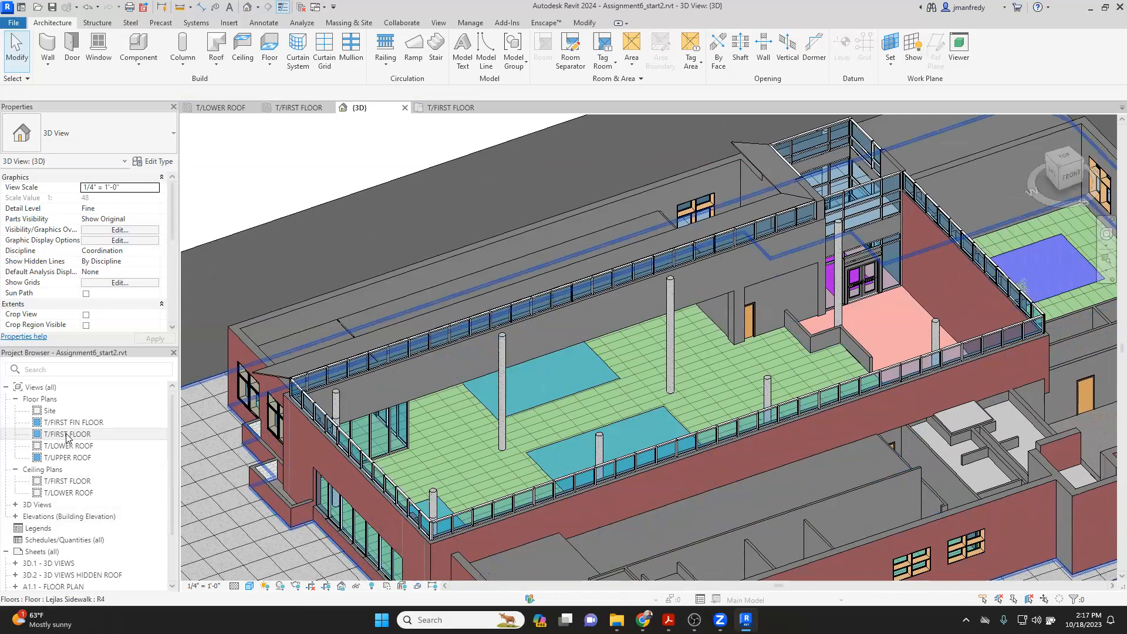
Step: Open the T/FIRST FLOOR reflected ceiling plan at the column bays beside the interior partition wall
{"action": "double_click", "coordinate": [67, 481]}
{"action": "middle_click_drag", "start_coordinate": [556, 441], "coordinate": [185, 584]}
{"action": "scroll", "coordinate": [531, 418], "scroll_direction": "down", "scroll_amount": 3}
{"action": "middle_click_drag", "start_coordinate": [479, 377], "coordinate": [390, 394]}
{"action": "scroll", "coordinate": [431, 354], "scroll_direction": "up", "scroll_amount": 1}
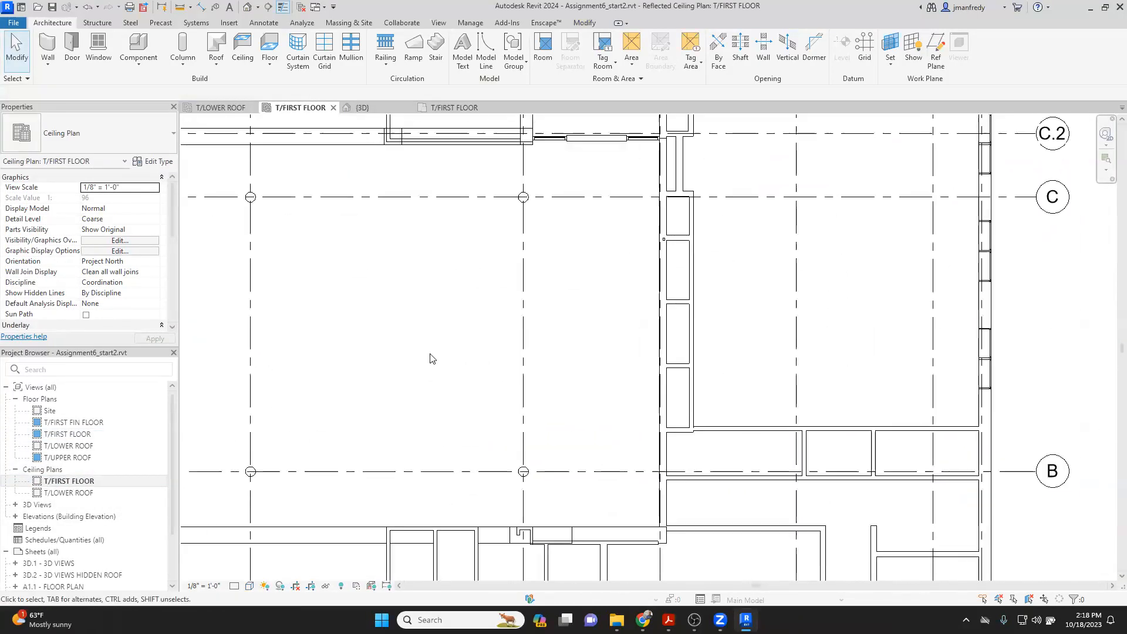
{"action": "scroll", "coordinate": [431, 358], "scroll_direction": "up", "scroll_amount": 1}
{"action": "middle_click_drag", "start_coordinate": [430, 358], "coordinate": [513, 374]}
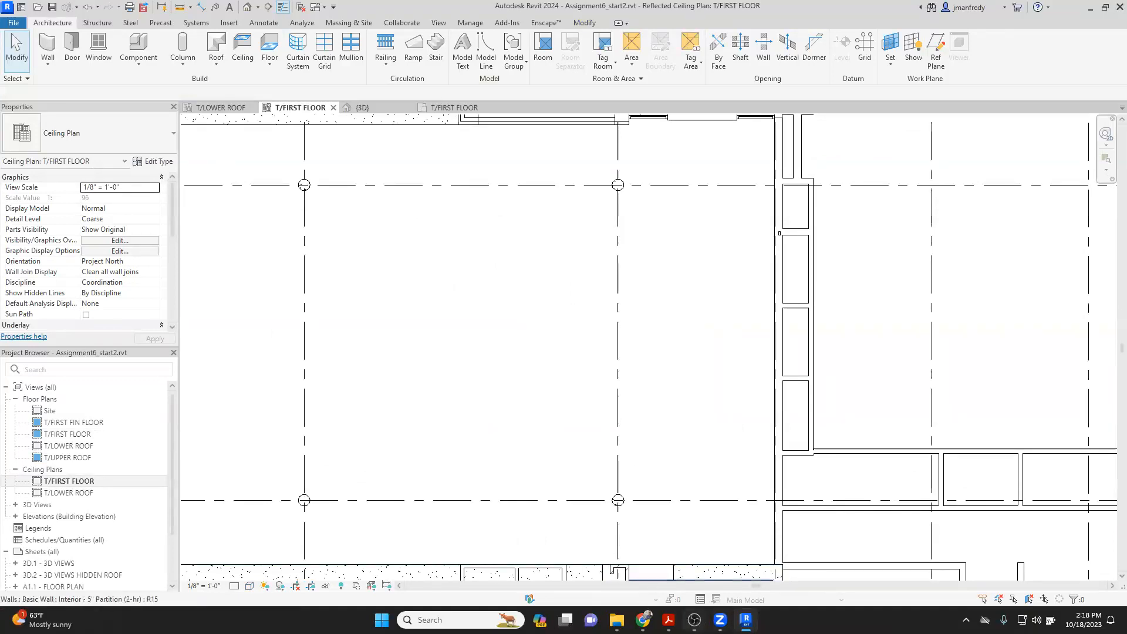
Step: Switch to the library drawing set PDF and locate the canopy callout 1/A7.2 on the lower reflected ceiling plan
{"action": "mouse_move", "coordinate": [668, 620]}
{"action": "left_click", "coordinate": [704, 564]}
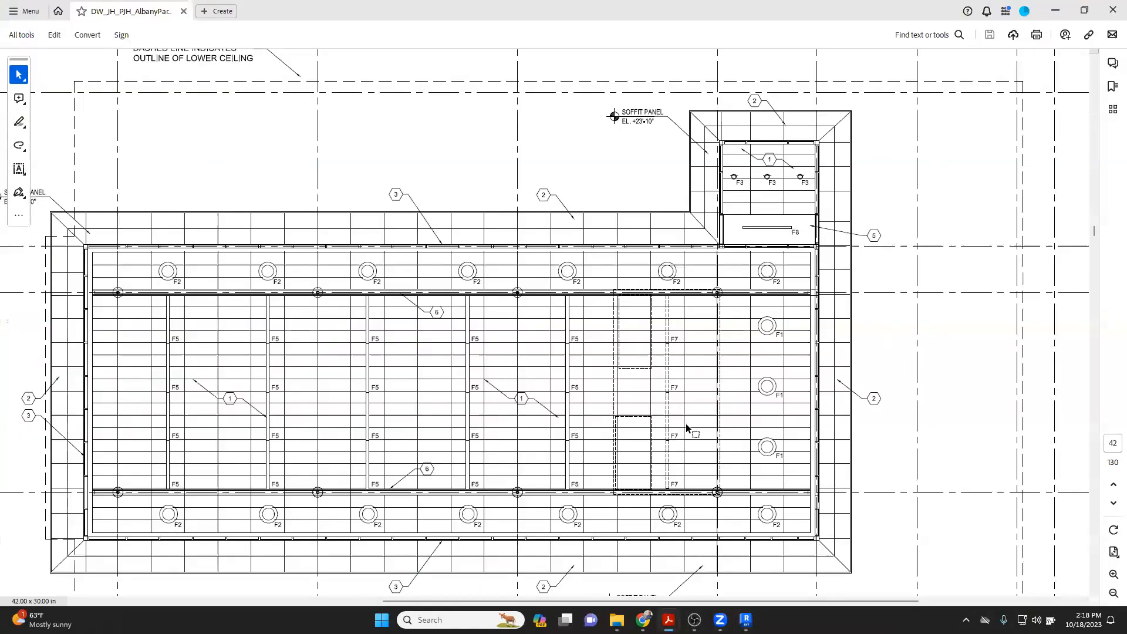
{"action": "scroll", "coordinate": [685, 424], "scroll_direction": "up", "scroll_amount": 15}
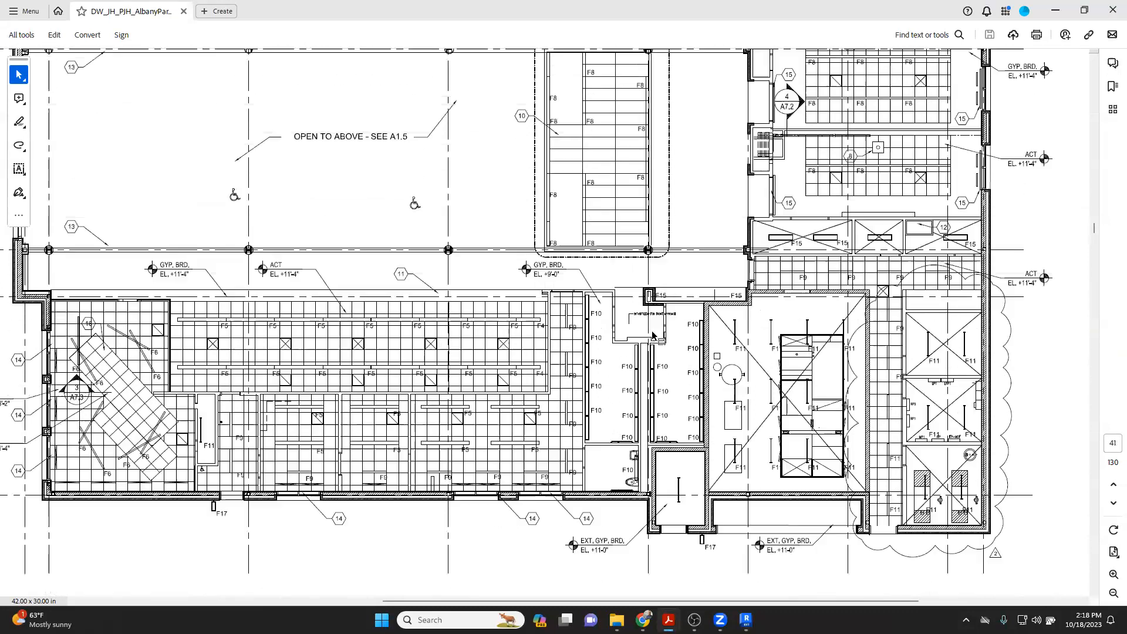
{"action": "scroll", "coordinate": [654, 336], "scroll_direction": "up", "scroll_amount": 5}
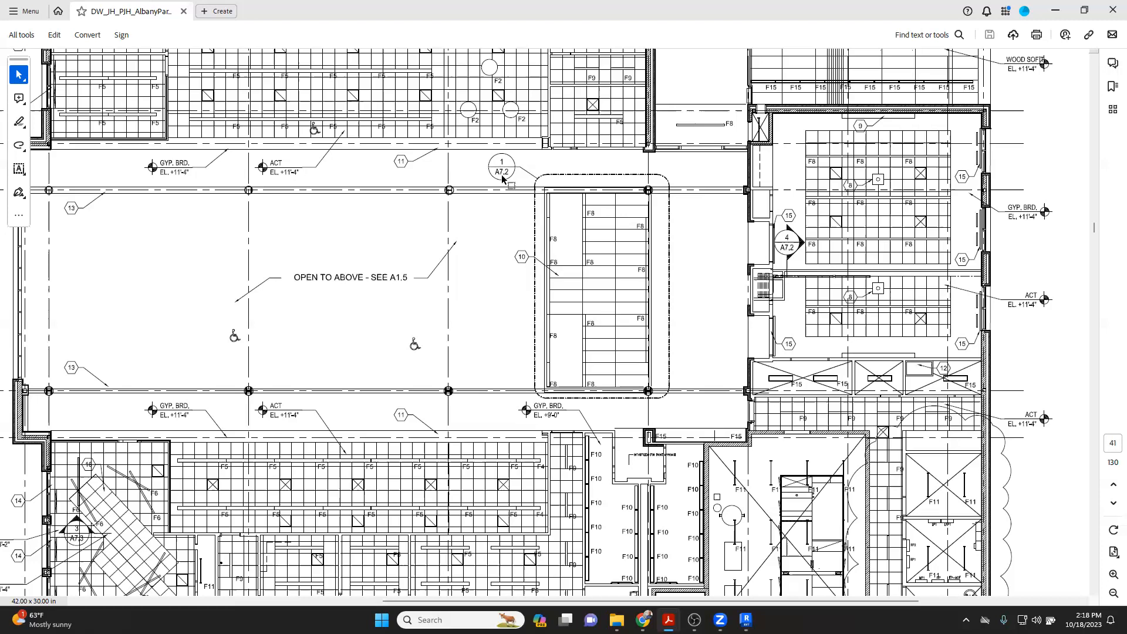
{"action": "left_click", "coordinate": [1113, 593]}
{"action": "left_click", "coordinate": [1113, 592]}
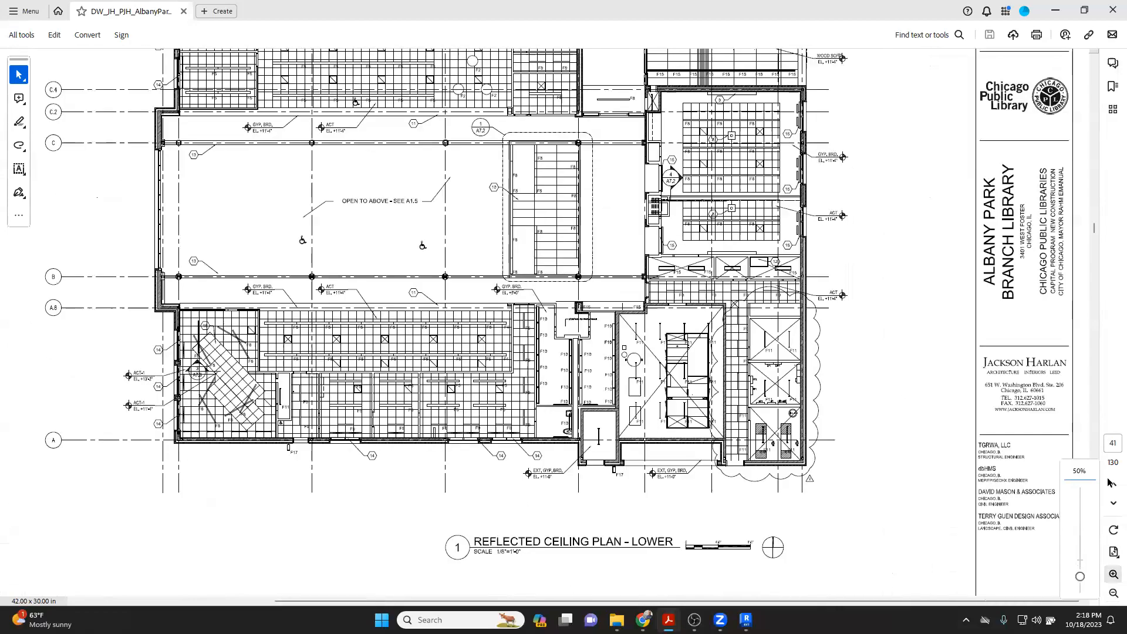
Step: Find the Circulation Center Canopy Detail on the interior details sheet and examine its dimensions and beam depth
{"action": "scroll", "coordinate": [1096, 456], "scroll_direction": "down", "scroll_amount": 15}
{"action": "scroll", "coordinate": [1096, 456], "scroll_direction": "down", "scroll_amount": 18}
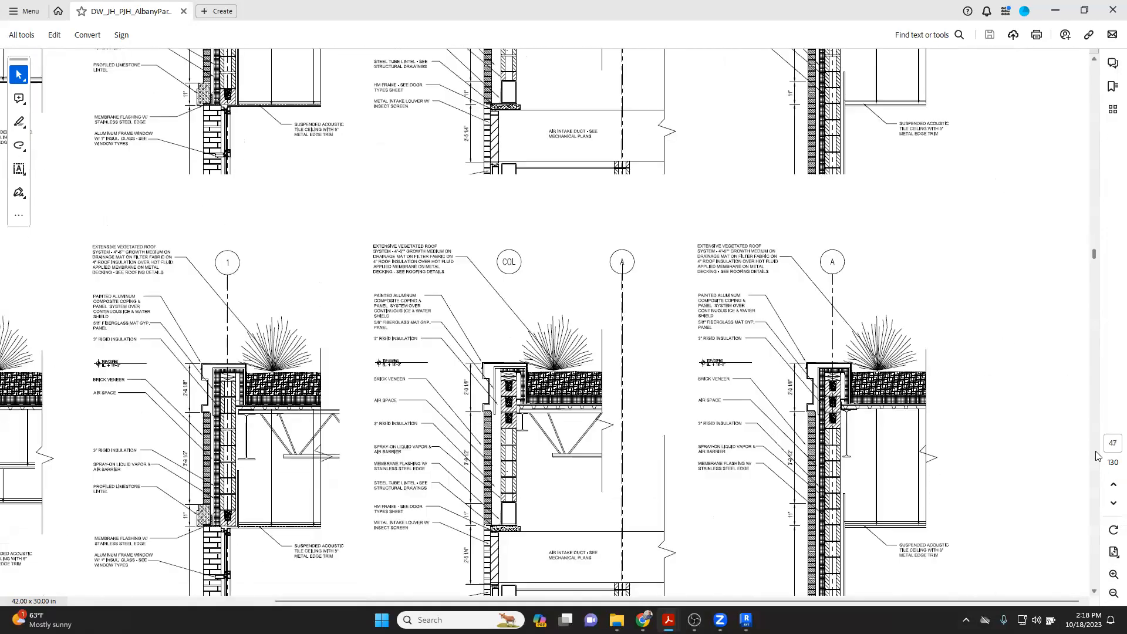
{"action": "scroll", "coordinate": [1097, 455], "scroll_direction": "down", "scroll_amount": 20}
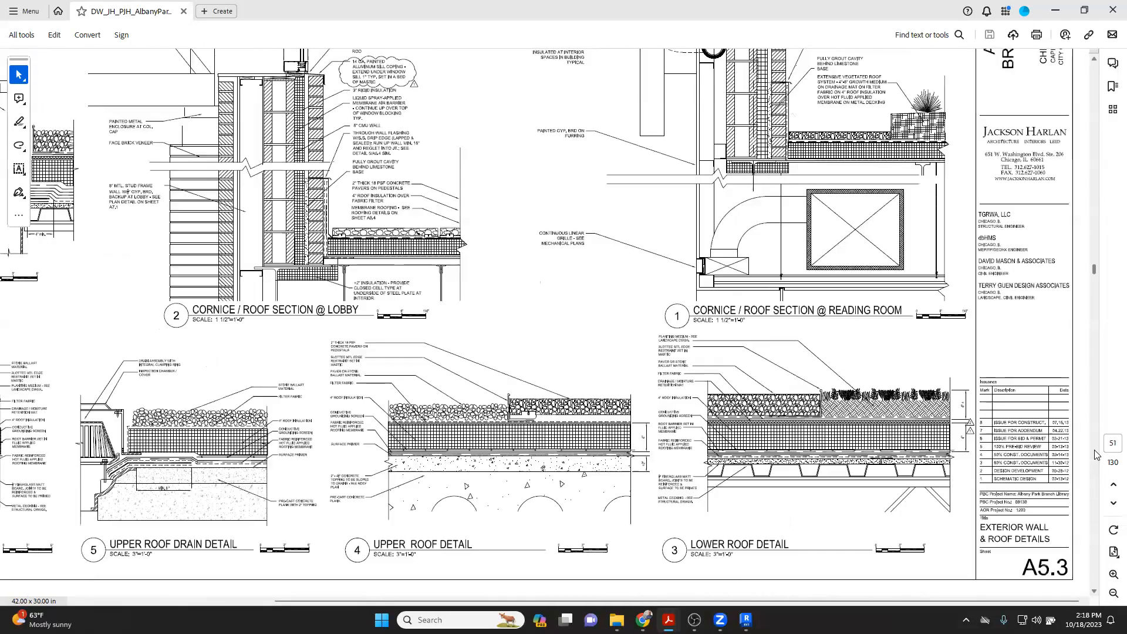
{"action": "scroll", "coordinate": [1096, 456], "scroll_direction": "down", "scroll_amount": 8}
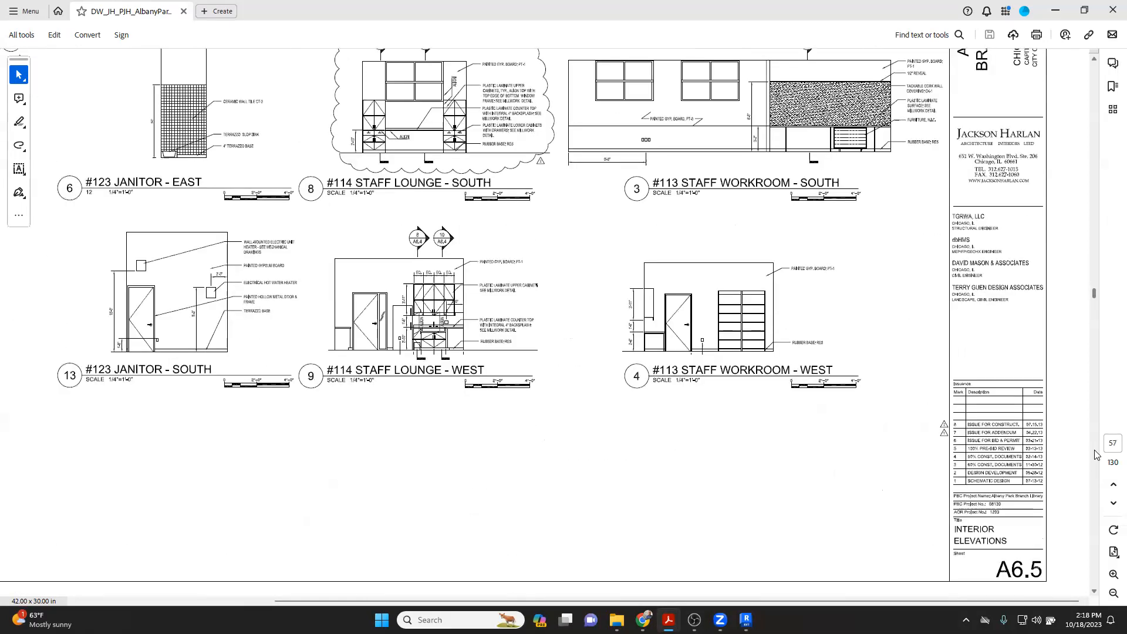
{"action": "scroll", "coordinate": [1096, 455], "scroll_direction": "down", "scroll_amount": 6}
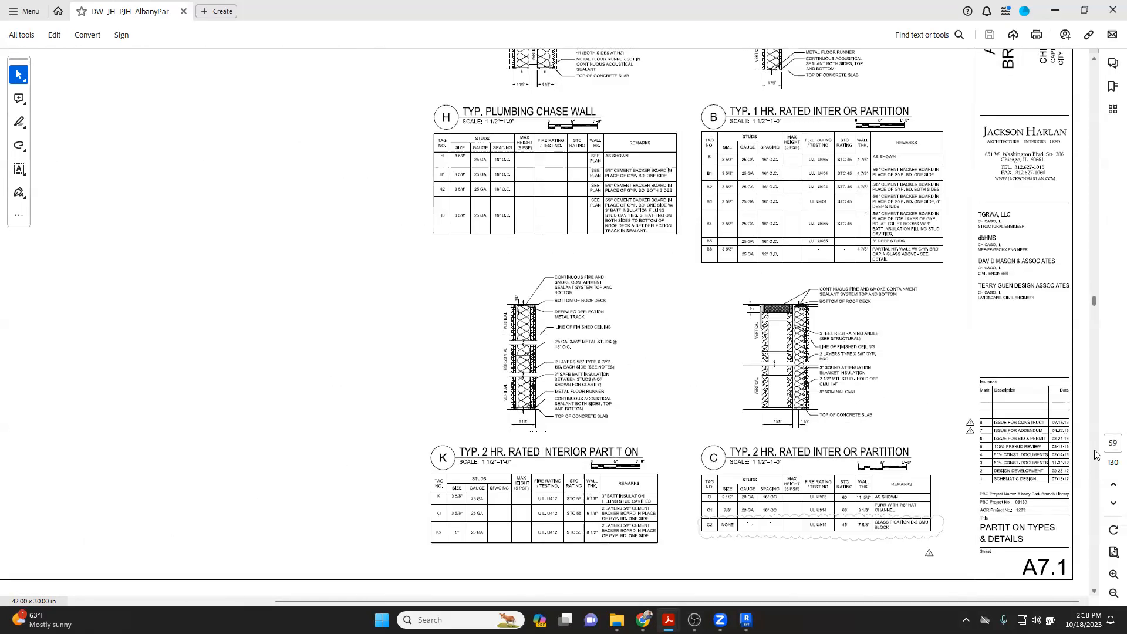
{"action": "scroll", "coordinate": [1096, 455], "scroll_direction": "down", "scroll_amount": 5}
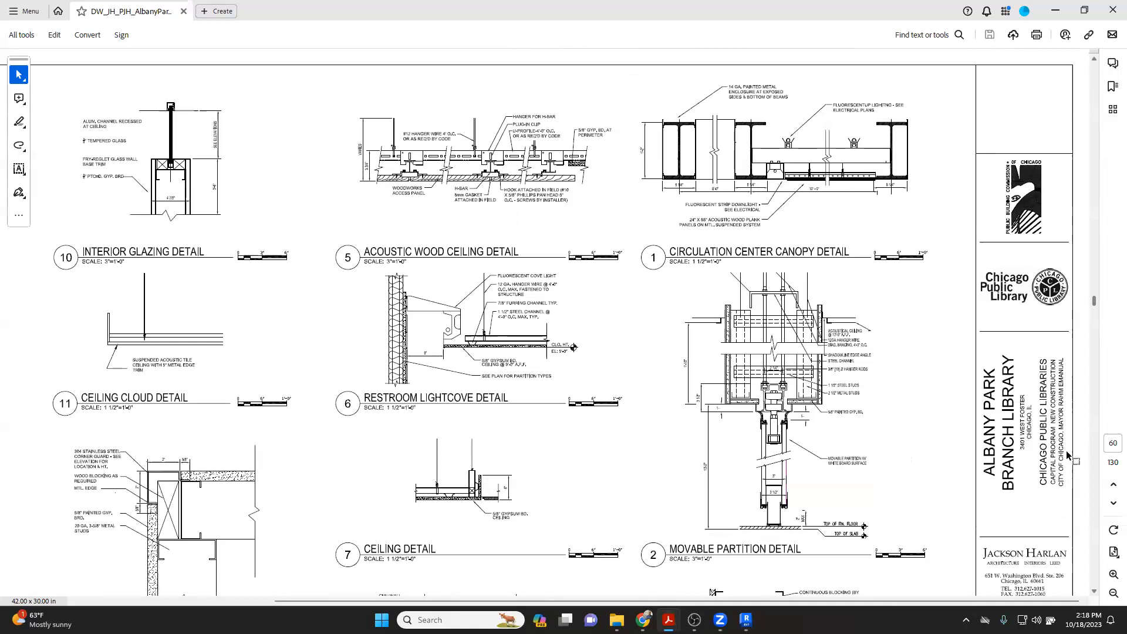
{"action": "left_click", "coordinate": [1112, 574]}
{"action": "left_click", "coordinate": [1112, 574]}
{"action": "left_click", "coordinate": [1113, 574]}
{"action": "left_click", "coordinate": [1113, 574]}
{"action": "mouse_move", "coordinate": [534, 606]}
{"action": "left_mouse_down"}
{"action": "mouse_move", "coordinate": [759, 590]}
{"action": "mouse_move", "coordinate": [798, 578]}
{"action": "mouse_move", "coordinate": [810, 549]}
{"action": "left_mouse_up"}
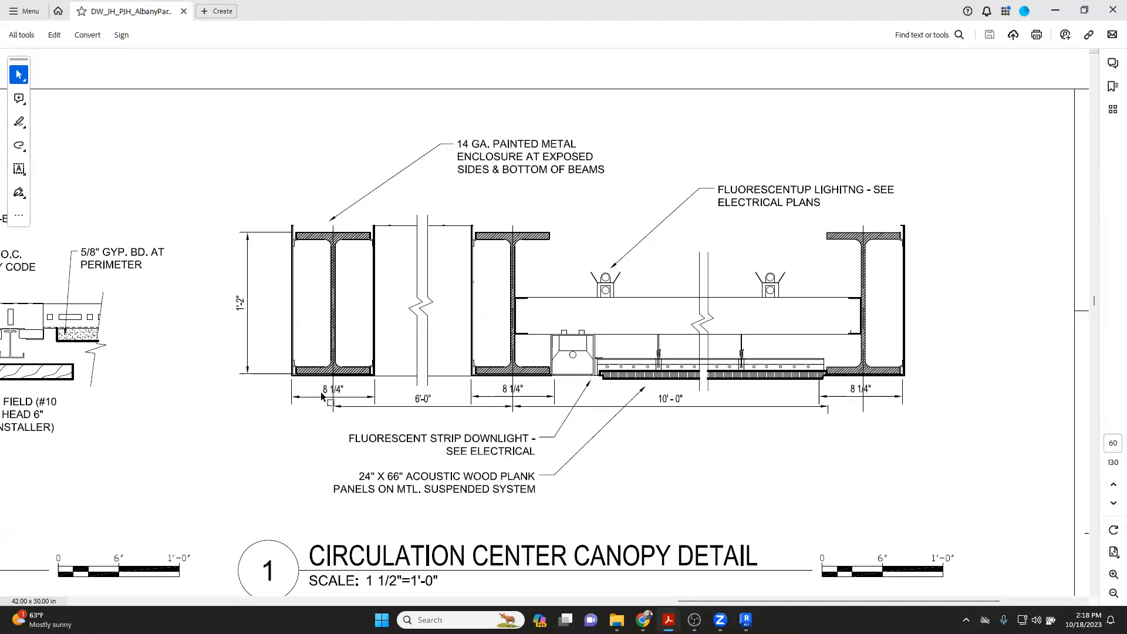
{"action": "left_click_drag", "start_coordinate": [234, 229], "coordinate": [262, 381]}
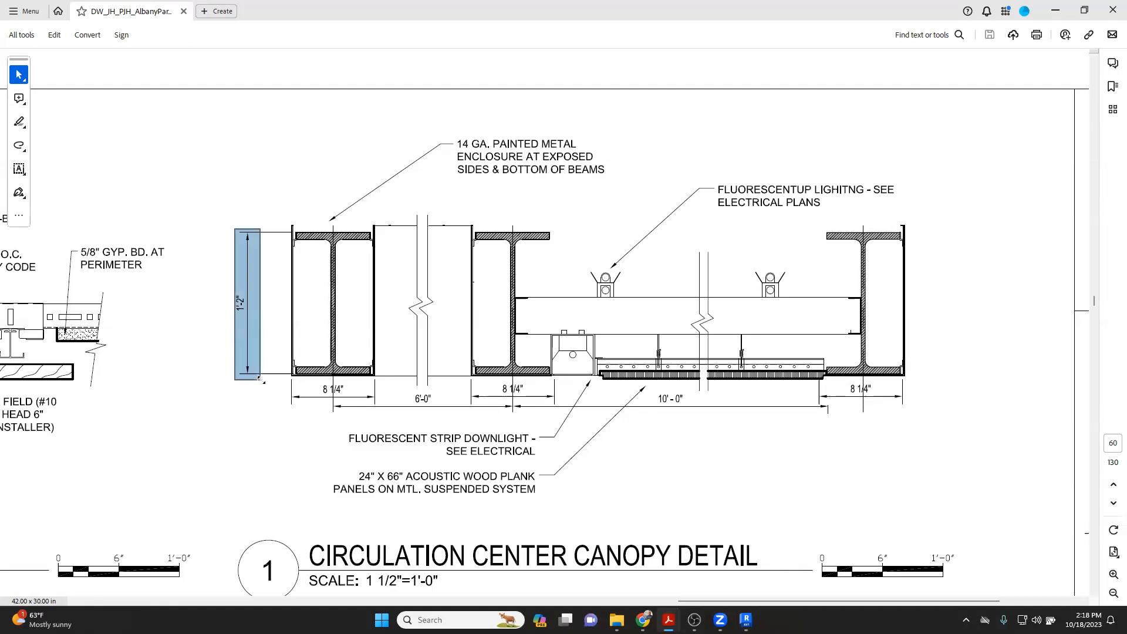
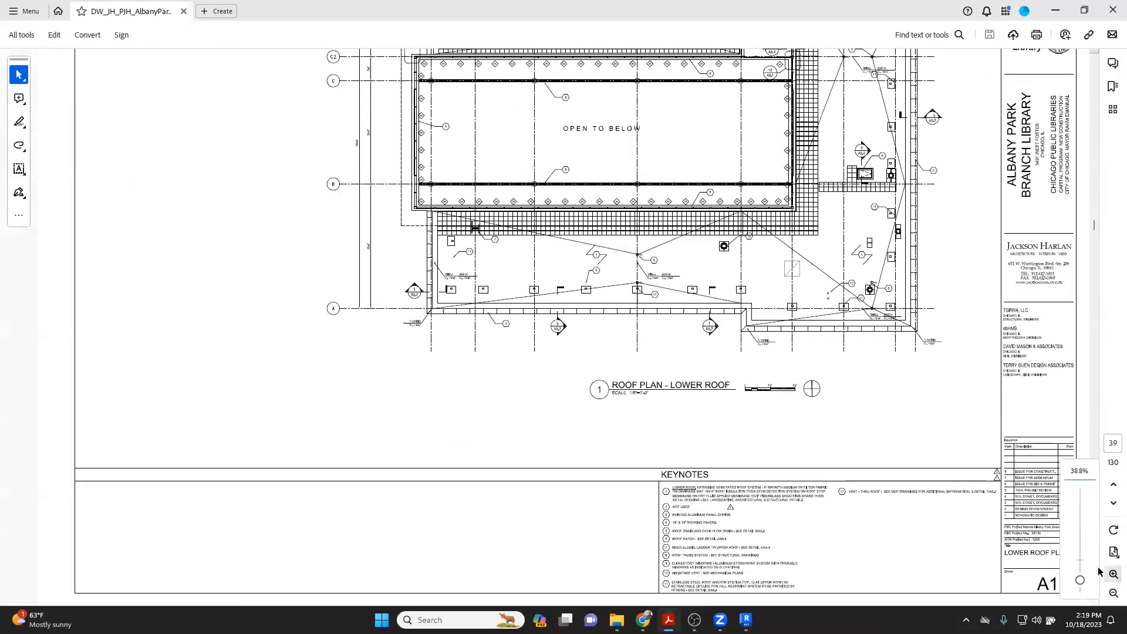
Step: Return to the lower reflected ceiling plan in the PDF and examine the canopy layout between the columns up close
{"action": "scroll", "coordinate": [1096, 455], "scroll_direction": "down", "scroll_amount": 3}
{"action": "scroll", "coordinate": [1096, 454], "scroll_direction": "down", "scroll_amount": 5}
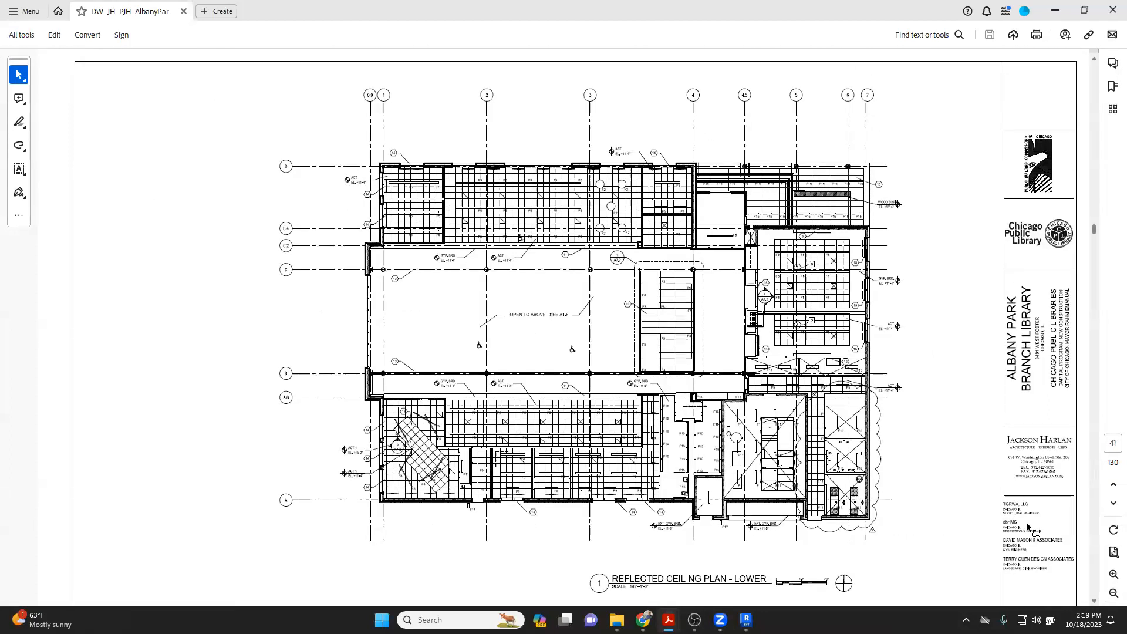
{"action": "left_click", "coordinate": [1113, 574]}
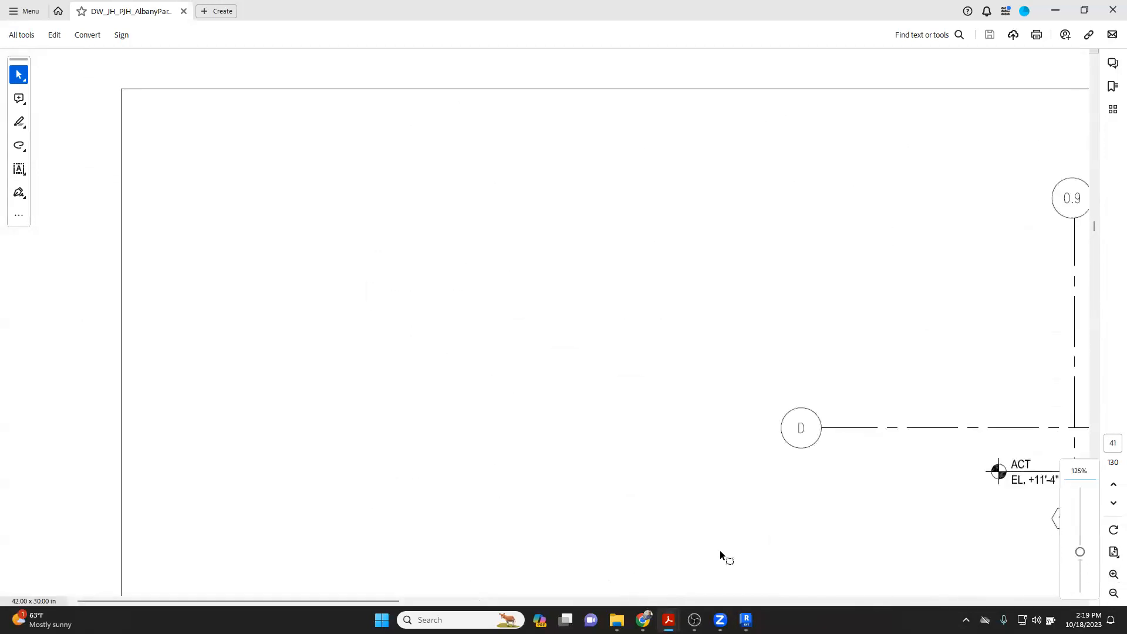
{"action": "mouse_move", "coordinate": [385, 602]}
{"action": "left_mouse_down"}
{"action": "mouse_move", "coordinate": [792, 572]}
{"action": "mouse_move", "coordinate": [923, 528]}
{"action": "left_mouse_up"}
{"action": "scroll", "coordinate": [652, 381], "scroll_direction": "down", "scroll_amount": 6}
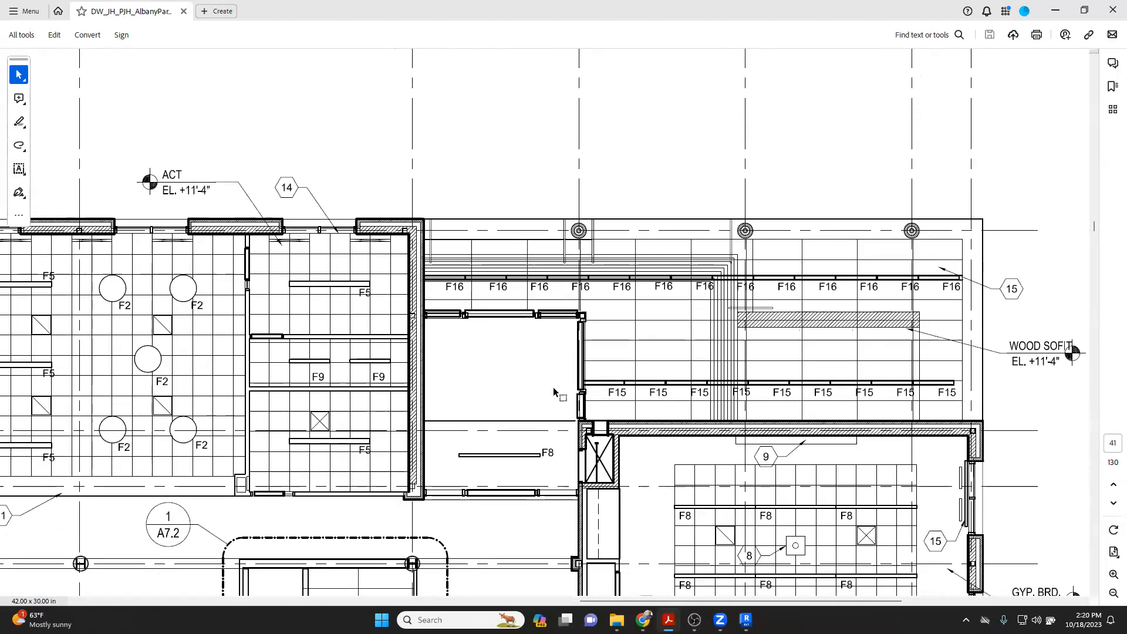
{"action": "scroll", "coordinate": [516, 386], "scroll_direction": "down", "scroll_amount": 5}
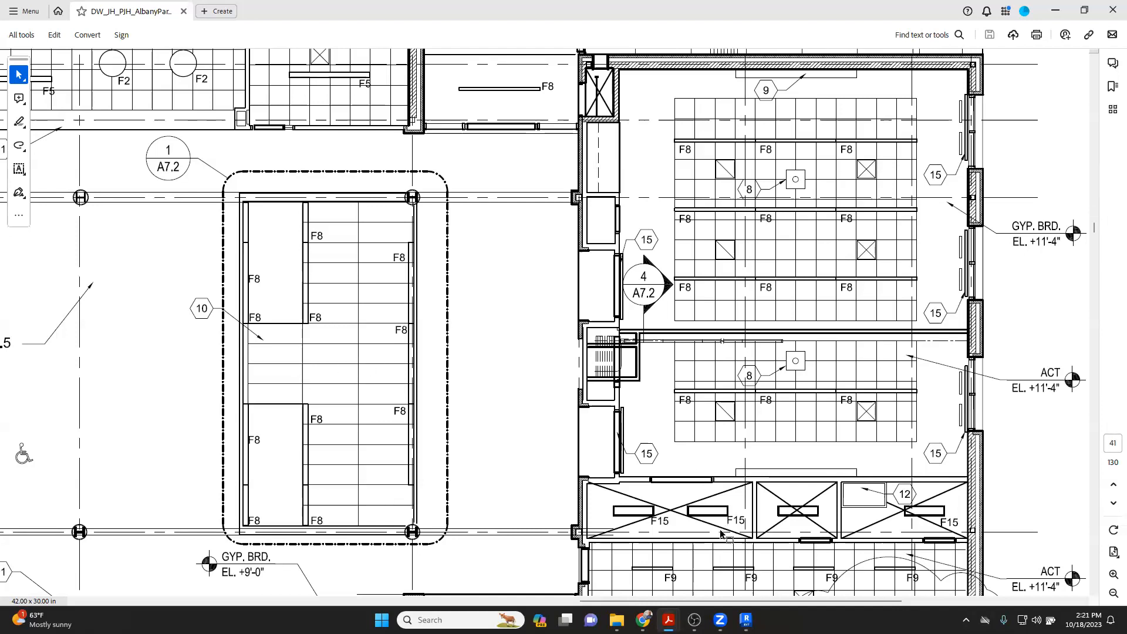
Step: Switch back to Revit and sketch a rectangular ceiling boundary about 15' 5" by 33' 2", starting from the upper column's grid intersection
{"action": "mouse_move", "coordinate": [746, 620]}
{"action": "left_click", "coordinate": [704, 569]}
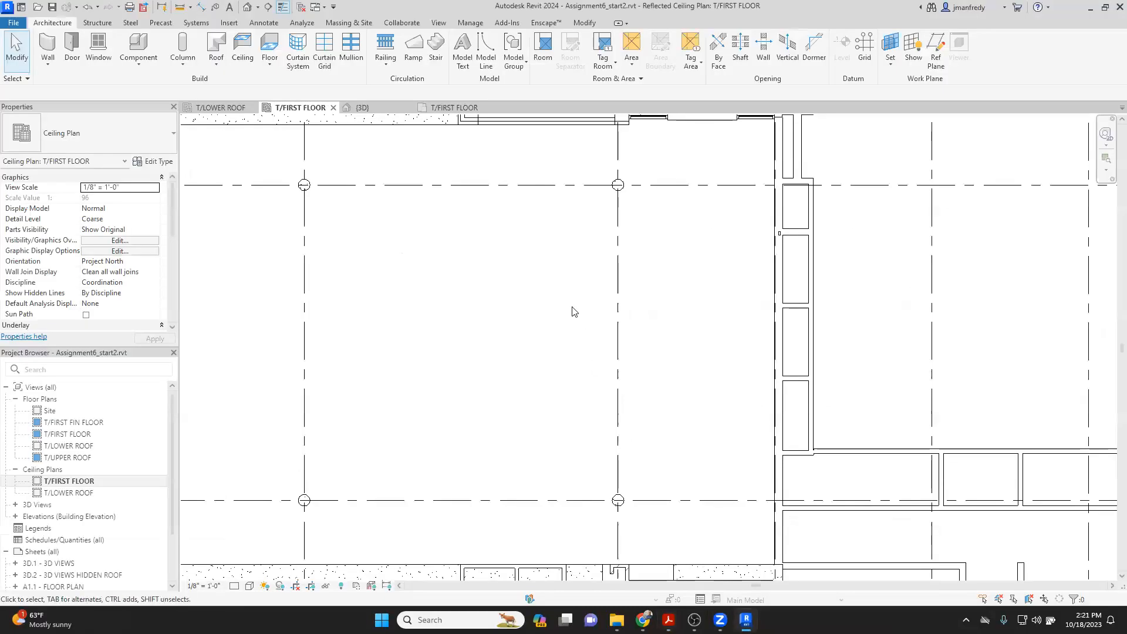
{"action": "middle_click_drag", "start_coordinate": [575, 311], "coordinate": [624, 323]}
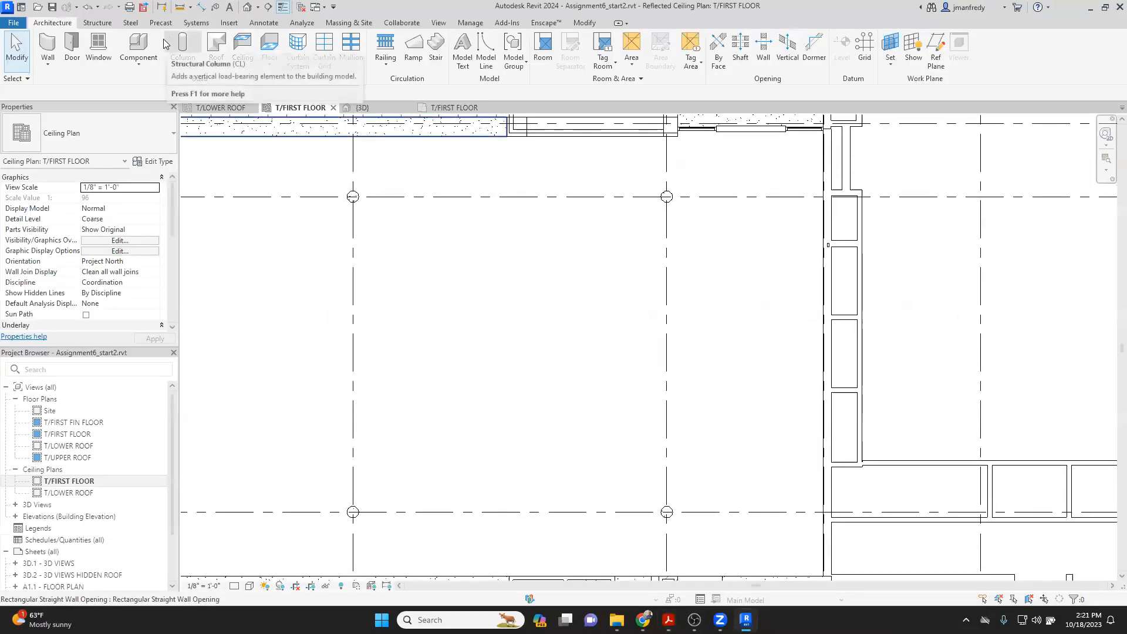
{"action": "left_click", "coordinate": [242, 45]}
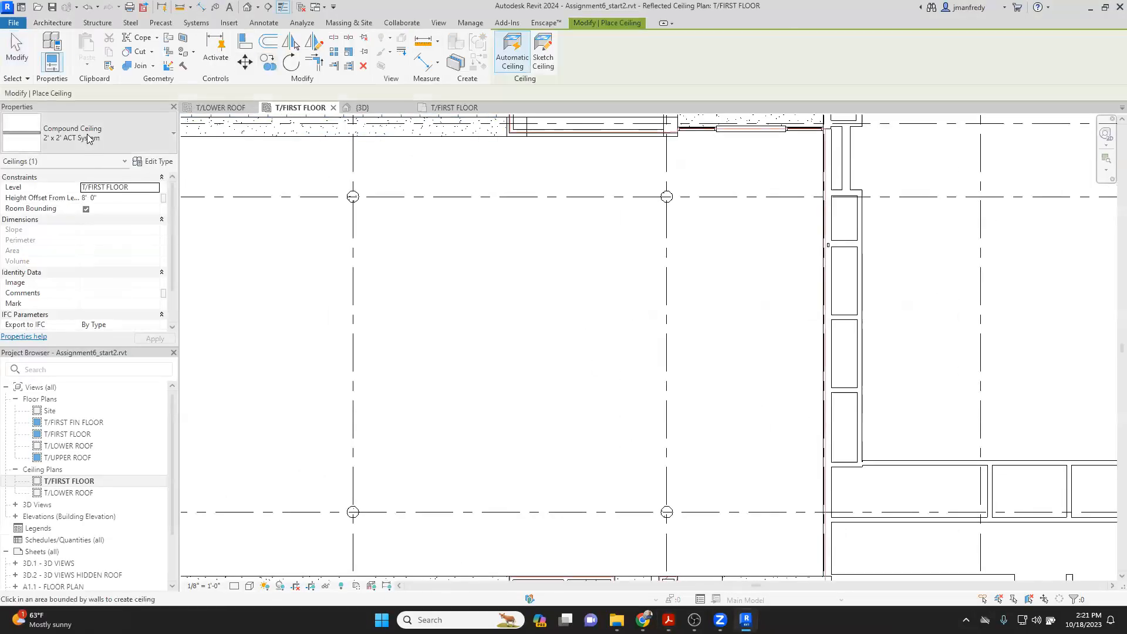
{"action": "left_click", "coordinate": [542, 53]}
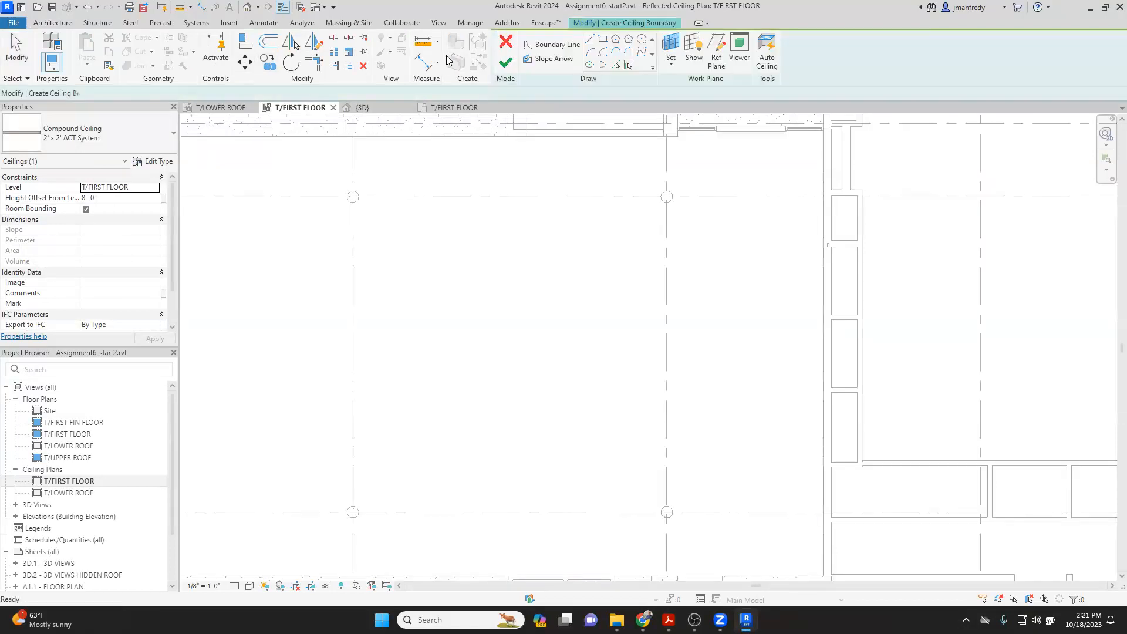
{"action": "left_click", "coordinate": [602, 38]}
{"action": "left_click", "coordinate": [667, 196]}
{"action": "left_click", "coordinate": [521, 512]}
{"action": "key", "text": "Escape"}
Step: Move the boundary's upper edge to 32' from the lower grid line
{"action": "left_click", "coordinate": [612, 198]}
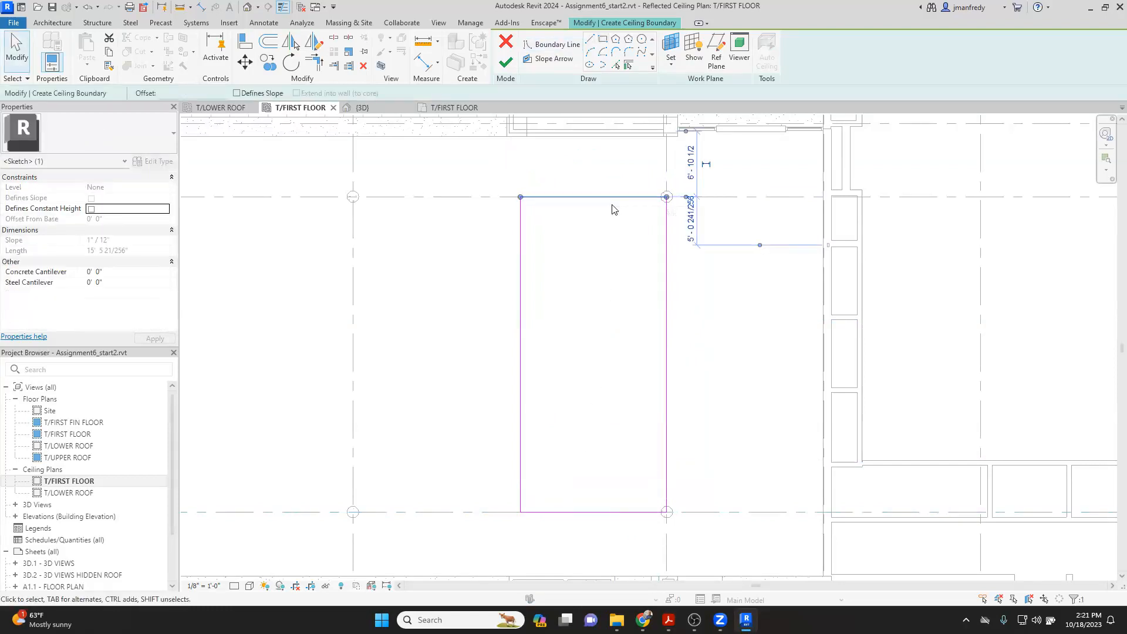
{"action": "key", "text": "Escape"}
{"action": "left_click", "coordinate": [614, 199]}
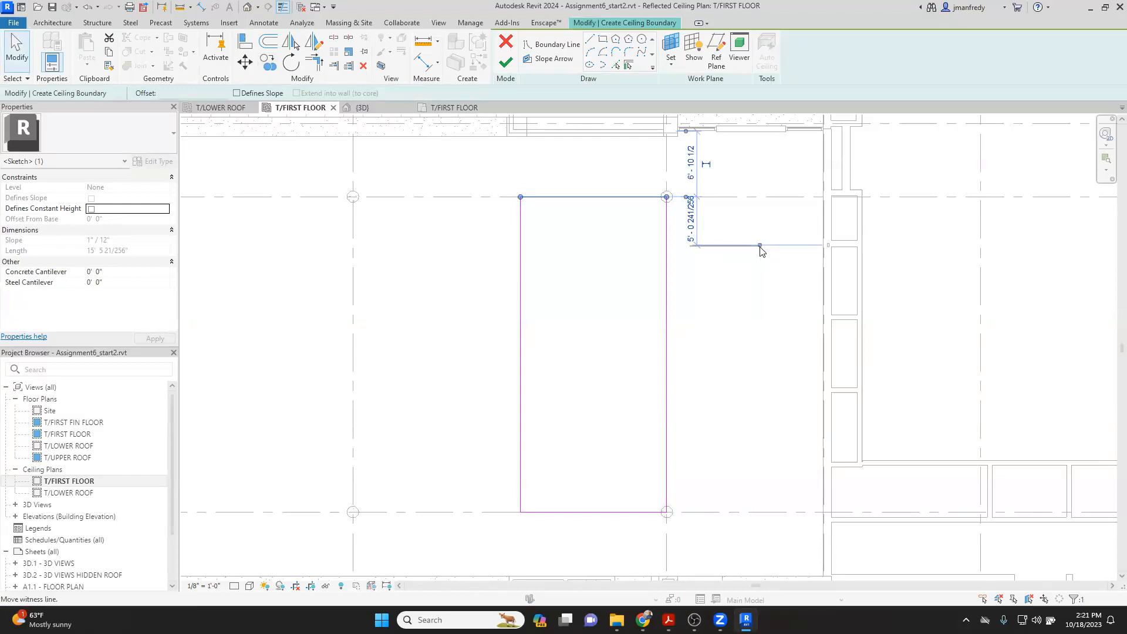
{"action": "left_click_drag", "start_coordinate": [760, 245], "coordinate": [733, 516]}
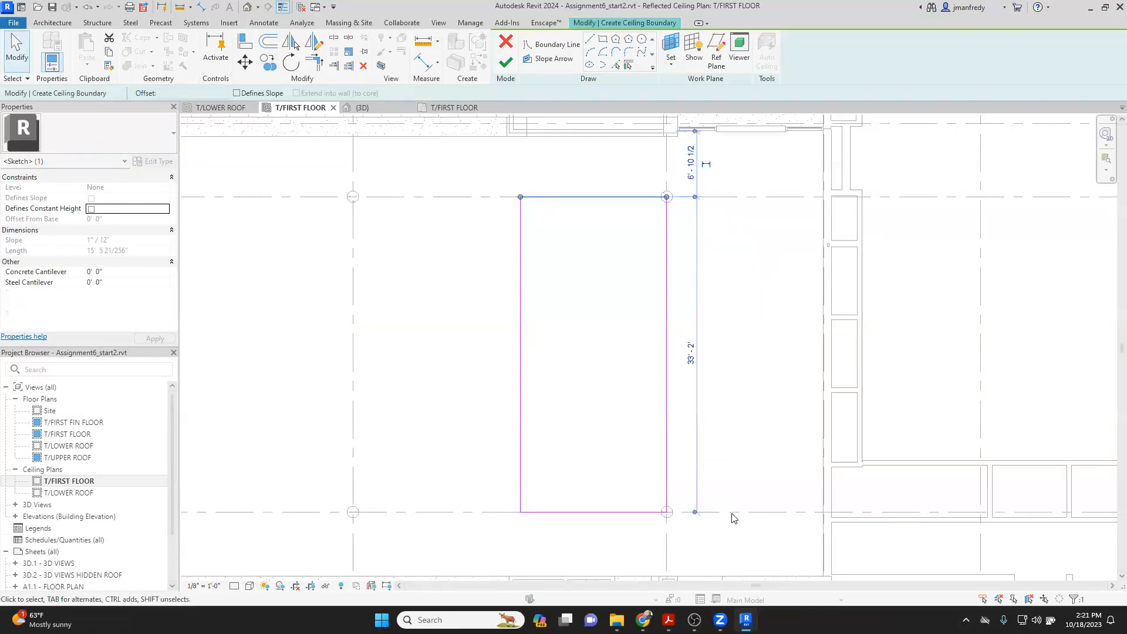
{"action": "left_click", "coordinate": [691, 354]}
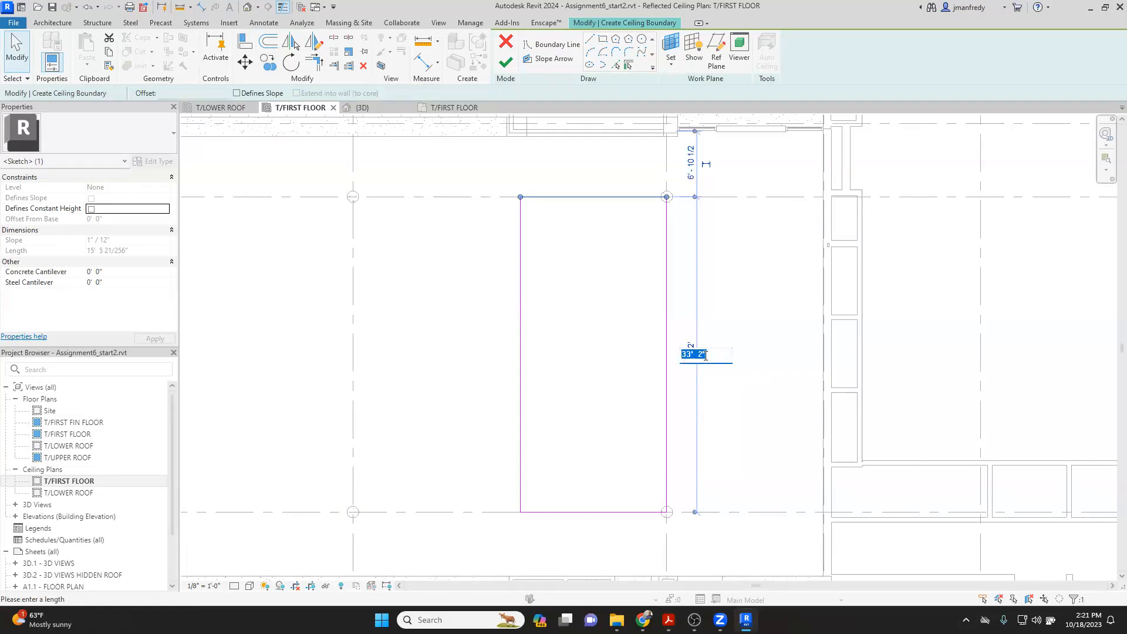
{"action": "type", "text": "32"}
{"action": "key", "text": "Return"}
{"action": "key", "text": "Escape"}
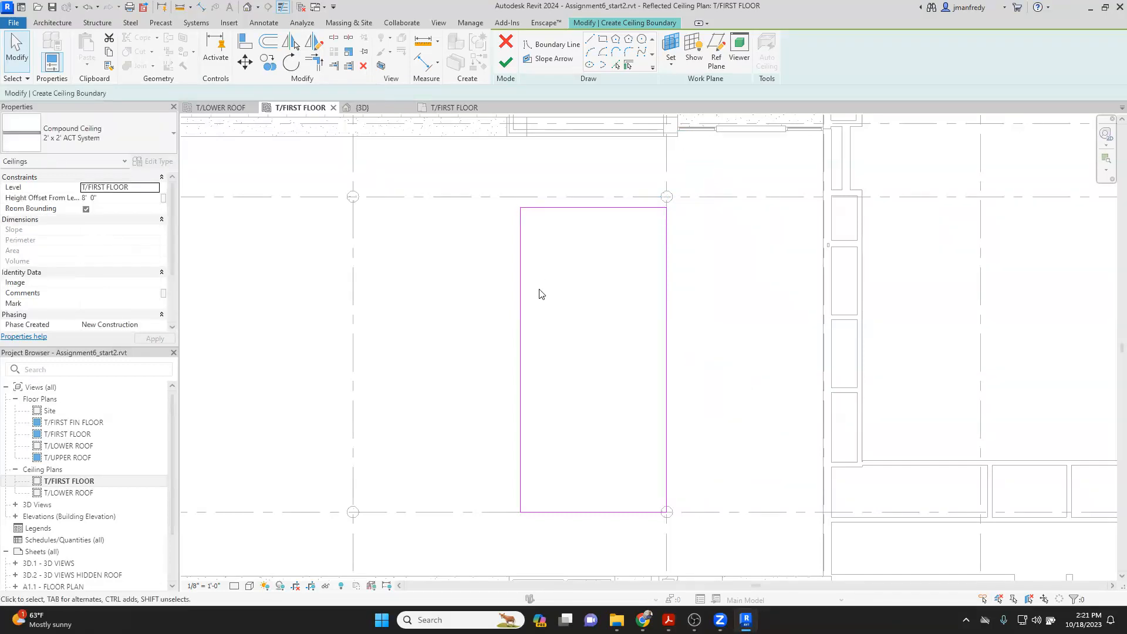
Step: Move the boundary's left edge to 18' from the vertical grid line along its opposite edge
{"action": "left_click", "coordinate": [522, 301]}
{"action": "scroll", "coordinate": [506, 226], "scroll_direction": "up", "scroll_amount": 4}
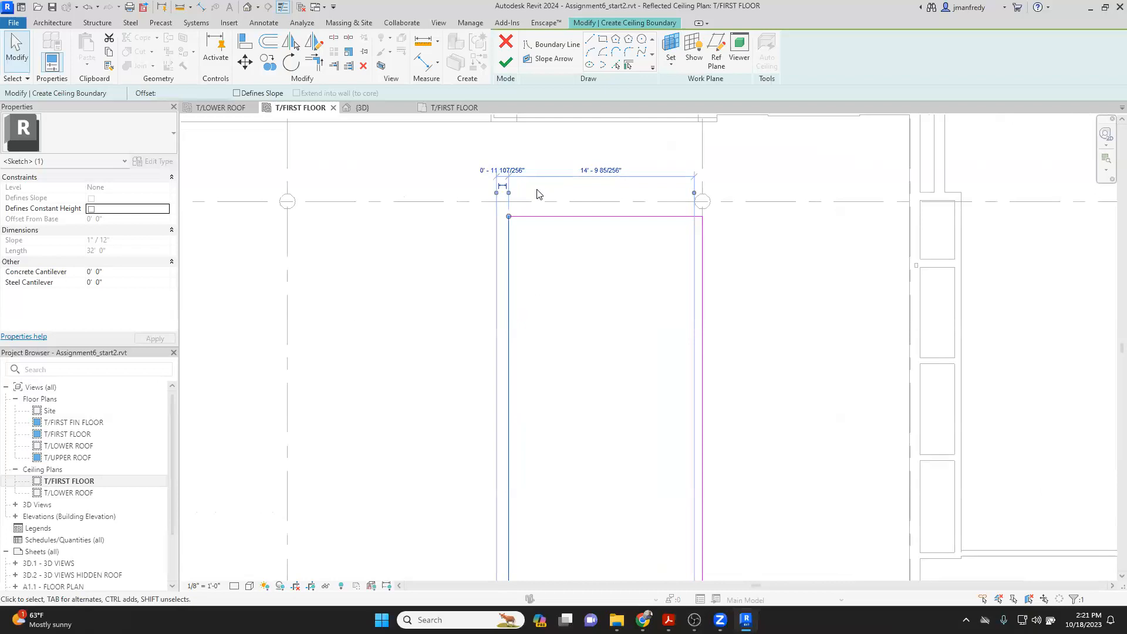
{"action": "scroll", "coordinate": [741, 208], "scroll_direction": "up", "scroll_amount": 3}
{"action": "left_click_drag", "start_coordinate": [792, 197], "coordinate": [812, 197]}
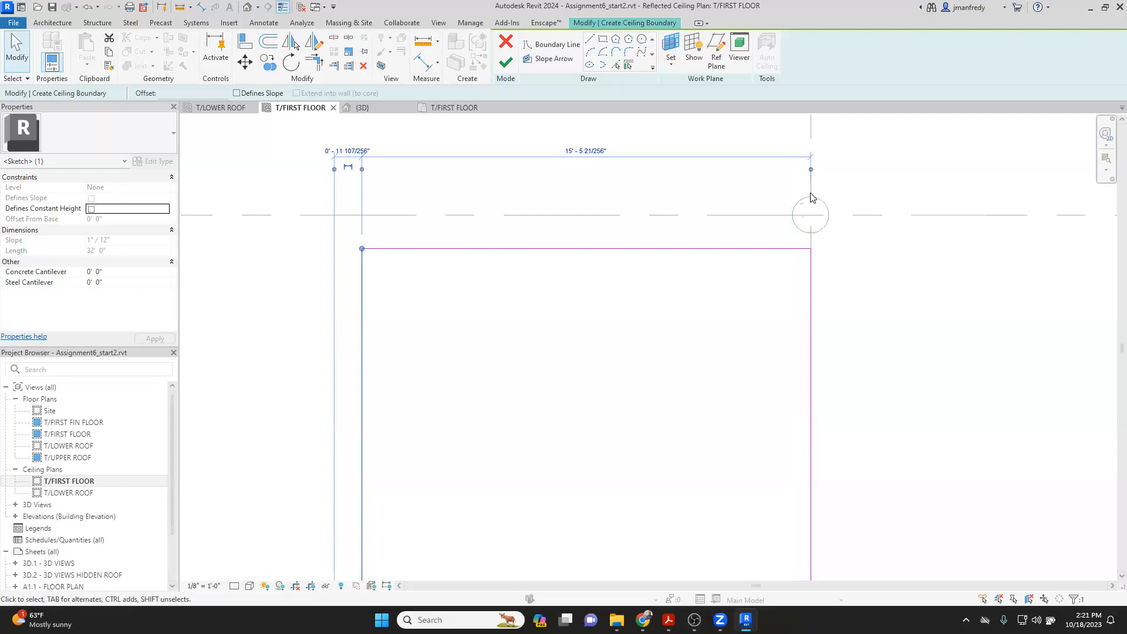
{"action": "left_click", "coordinate": [574, 159]}
{"action": "type", "text": "1"}
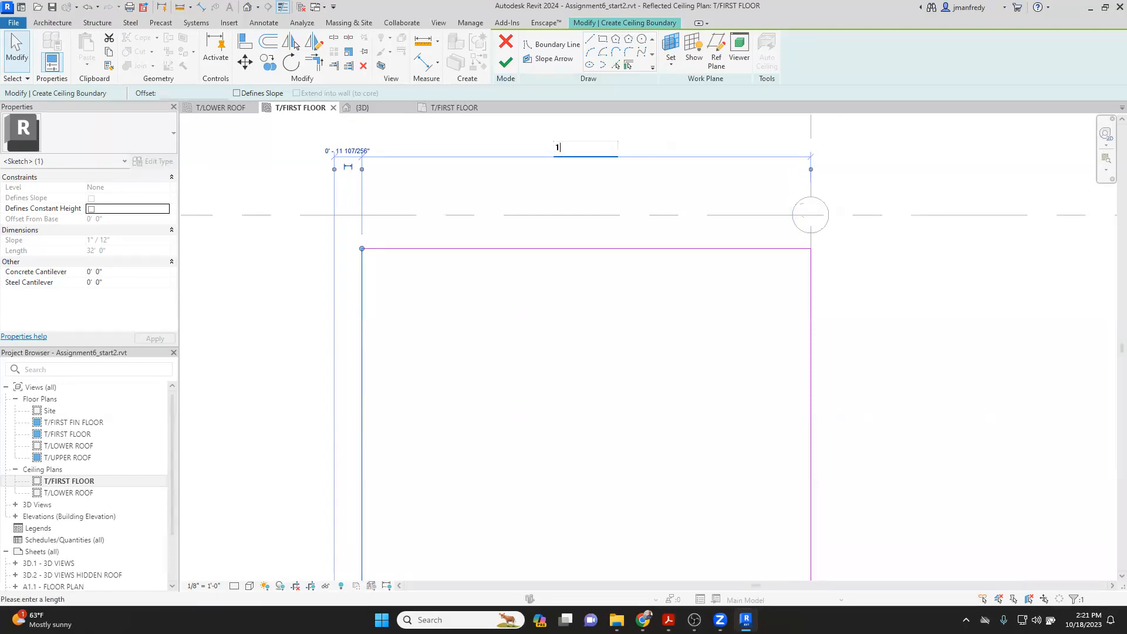
{"action": "type", "text": "8"}
{"action": "key", "text": "Return"}
{"action": "left_click", "coordinate": [630, 238]}
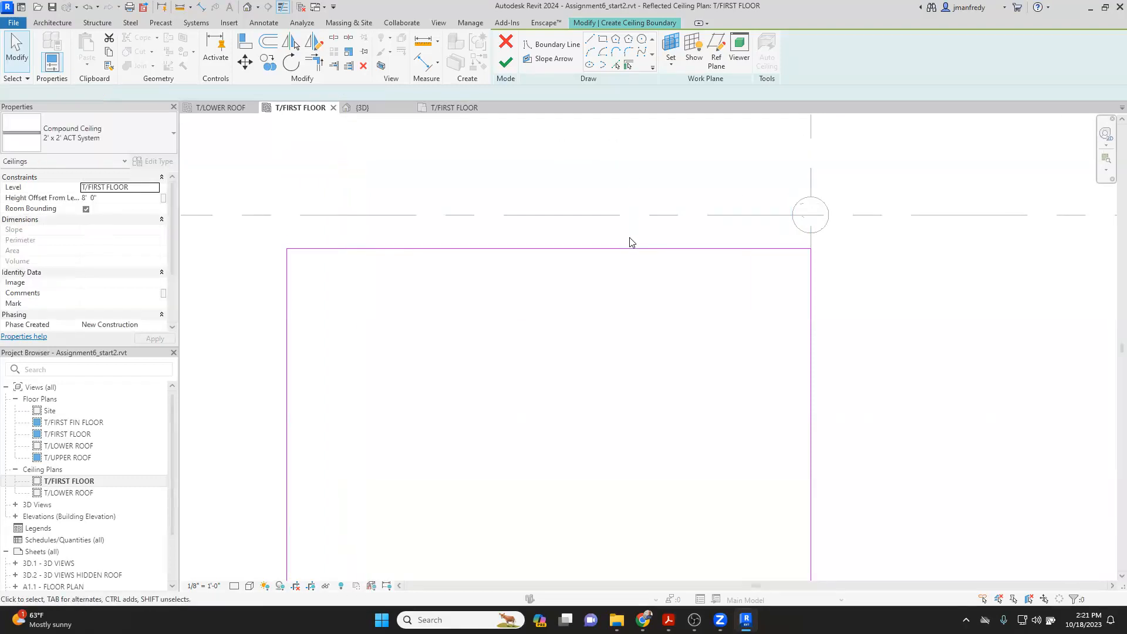
Step: Finish the ceiling sketch and change the new ceiling's type to JM 2X6
{"action": "scroll", "coordinate": [633, 236], "scroll_direction": "down", "scroll_amount": 5}
{"action": "scroll", "coordinate": [628, 346], "scroll_direction": "up", "scroll_amount": 3}
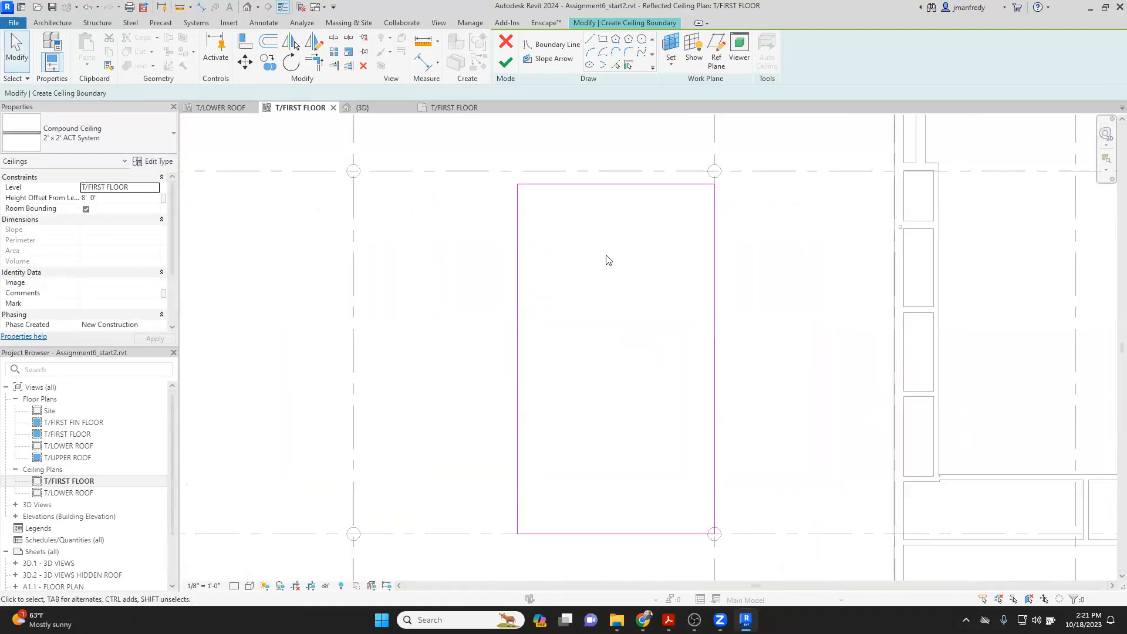
{"action": "left_click", "coordinate": [508, 61]}
{"action": "left_click", "coordinate": [562, 143]}
{"action": "left_click", "coordinate": [586, 184]}
{"action": "left_click", "coordinate": [131, 135]}
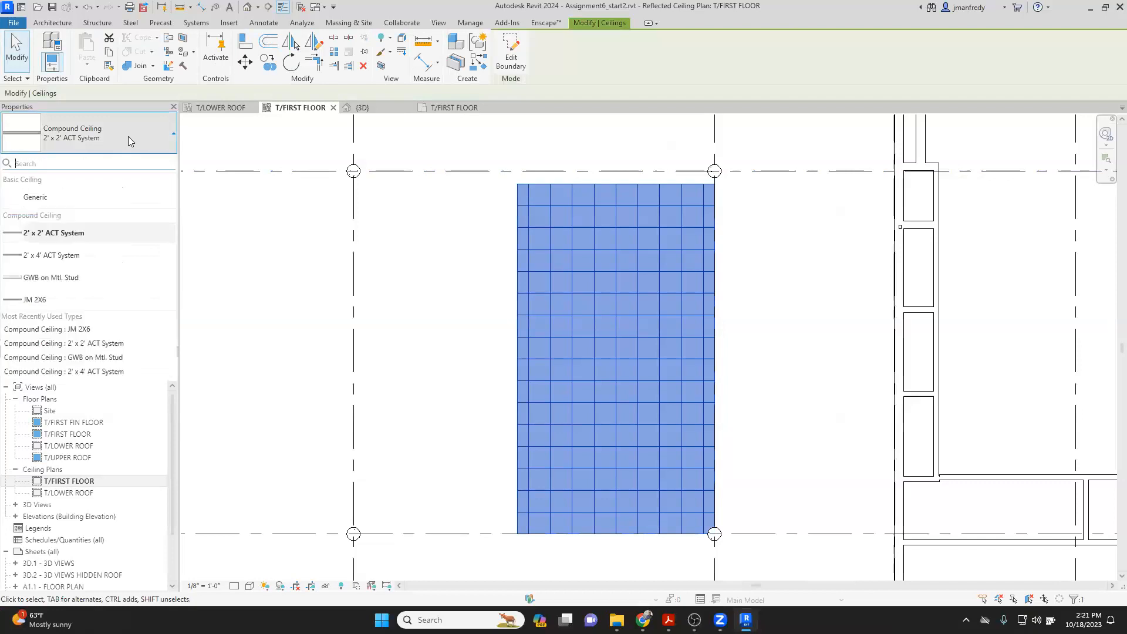
{"action": "left_click", "coordinate": [35, 300]}
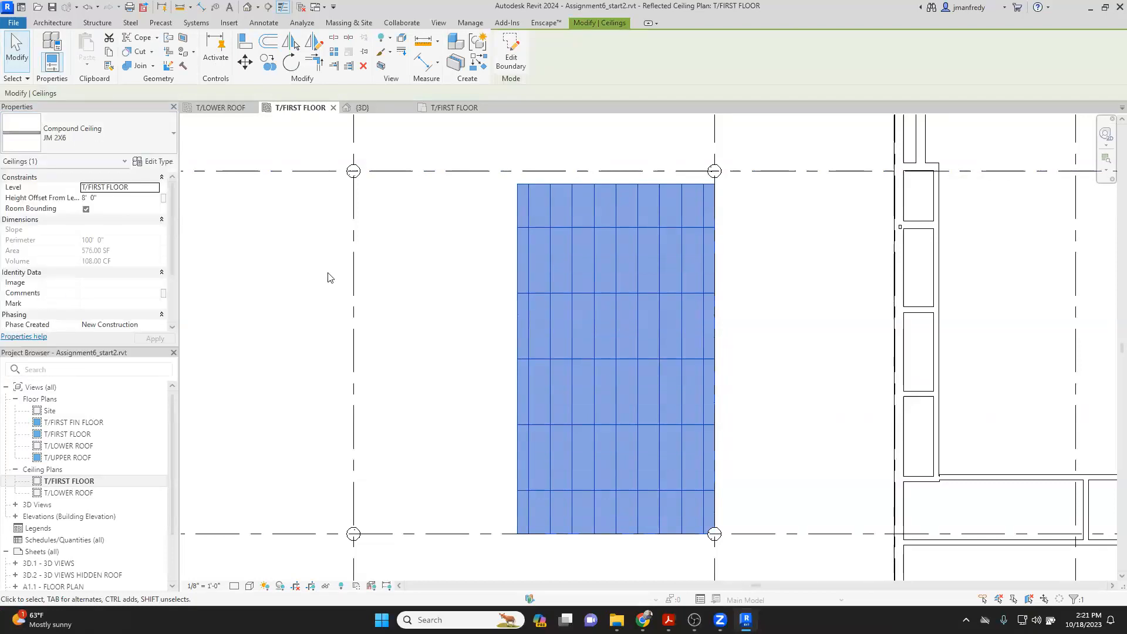
{"action": "left_click", "coordinate": [401, 268]}
{"action": "middle_click_drag", "start_coordinate": [425, 279], "coordinate": [485, 266]}
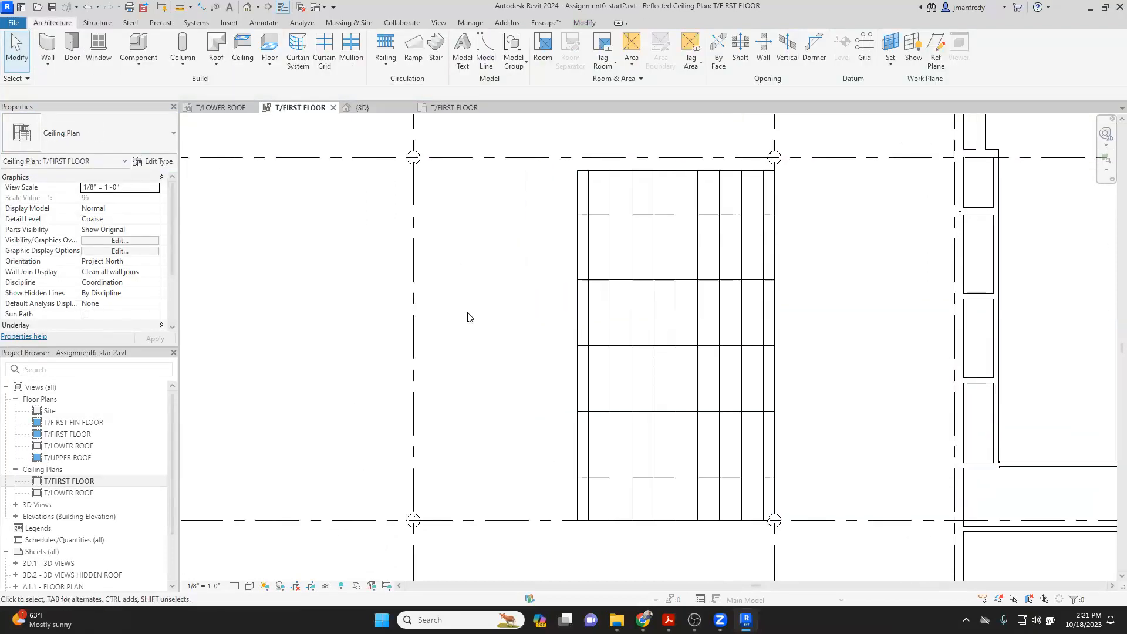
Step: Check the ceiling pattern in the PDF drawing and rotate the canopy ceiling's tile pattern by 90 degrees
{"action": "left_click", "coordinate": [745, 620]}
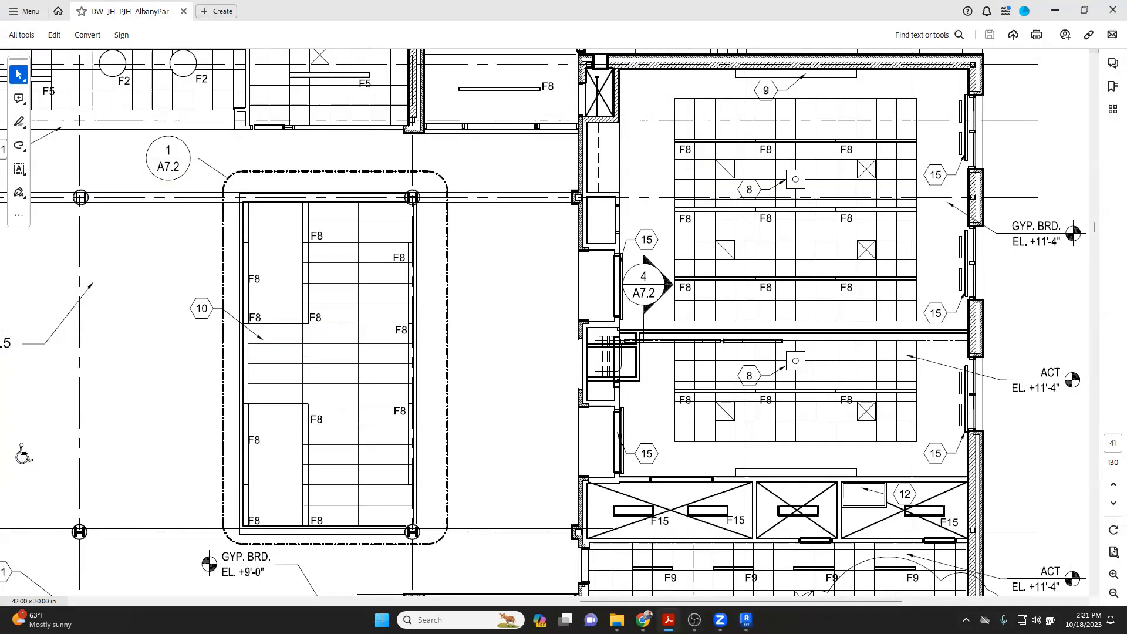
{"action": "left_click", "coordinate": [745, 620]}
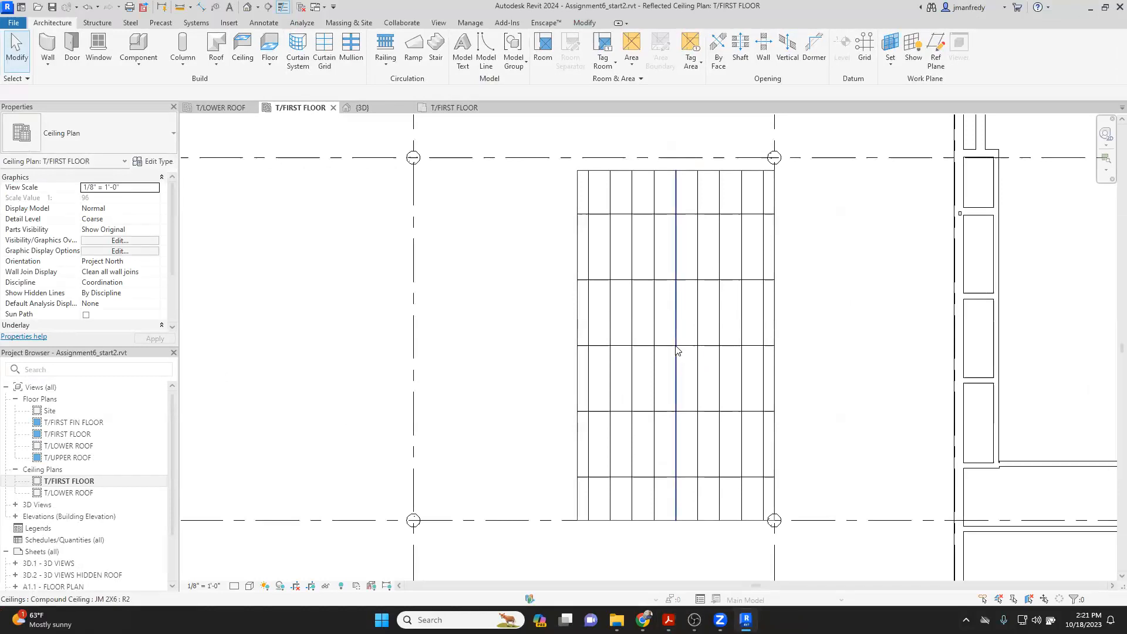
{"action": "left_click", "coordinate": [678, 310]}
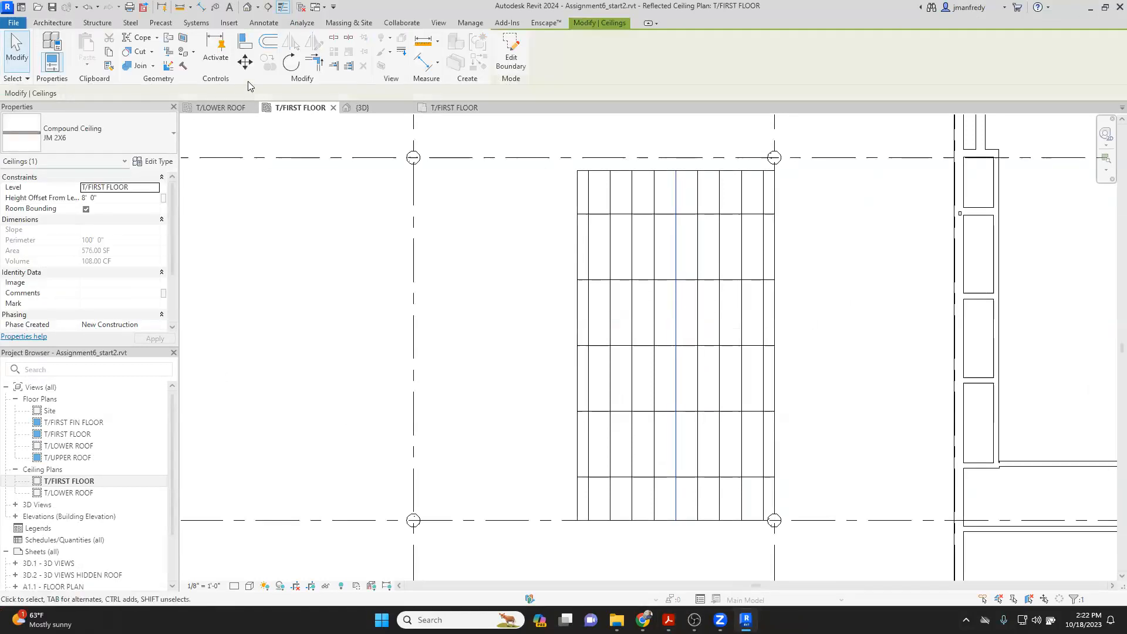
{"action": "left_click", "coordinate": [288, 66]}
{"action": "left_click", "coordinate": [788, 341]}
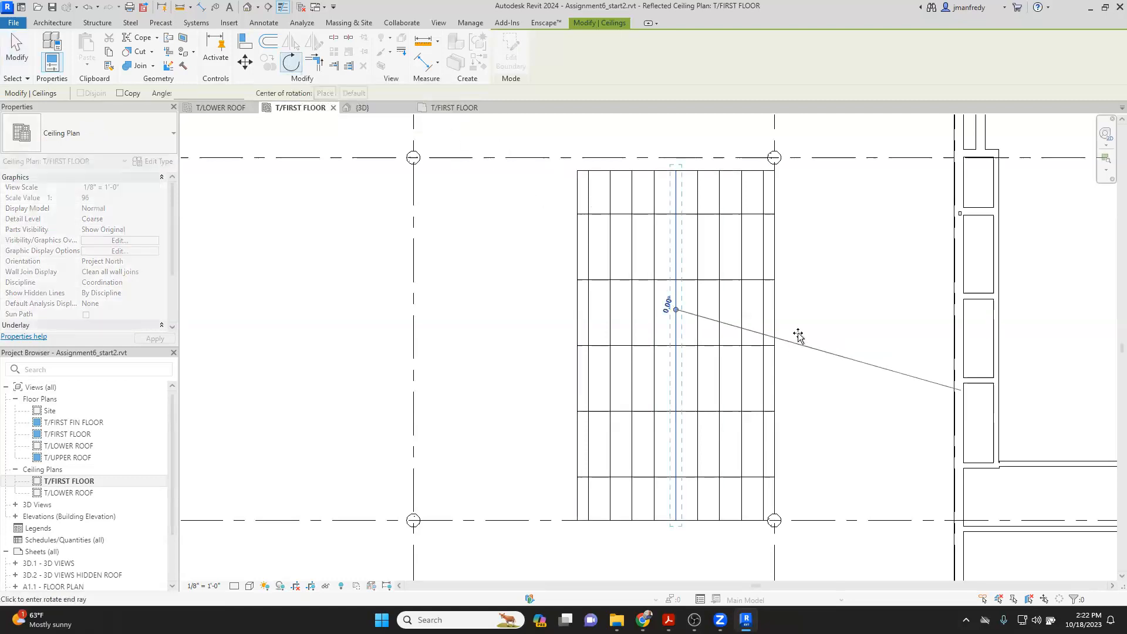
{"action": "type", "text": "90"}
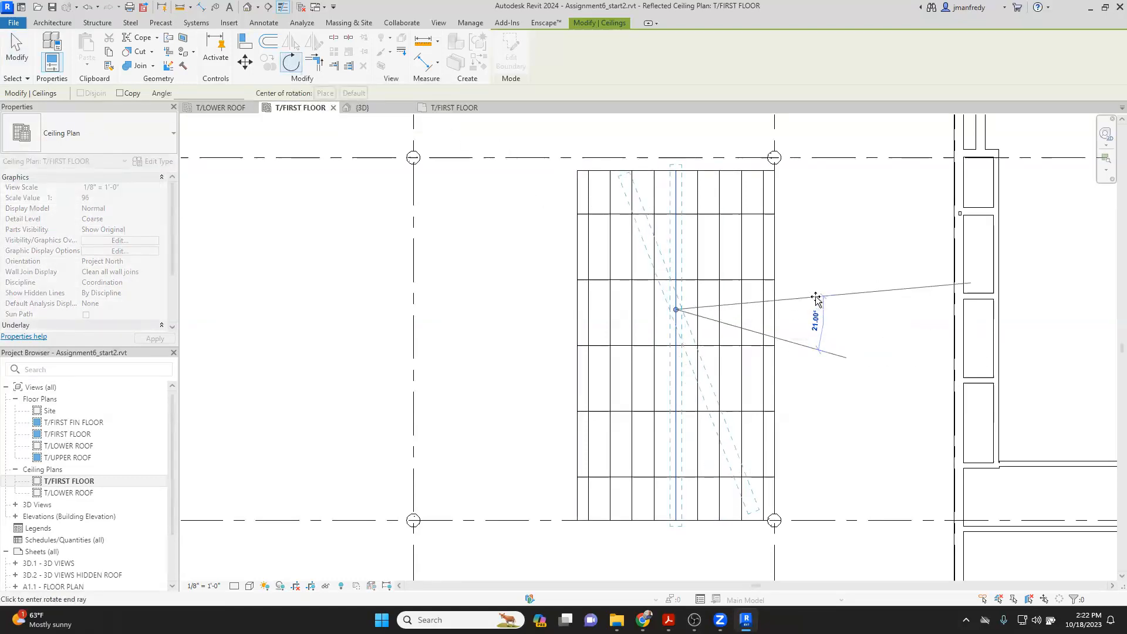
{"action": "key", "text": "Return"}
{"action": "key", "text": "Escape"}
Step: Align the ceiling's tile pattern lines with its upper edge and its left edge
{"action": "scroll", "coordinate": [628, 189], "scroll_direction": "up", "scroll_amount": 2}
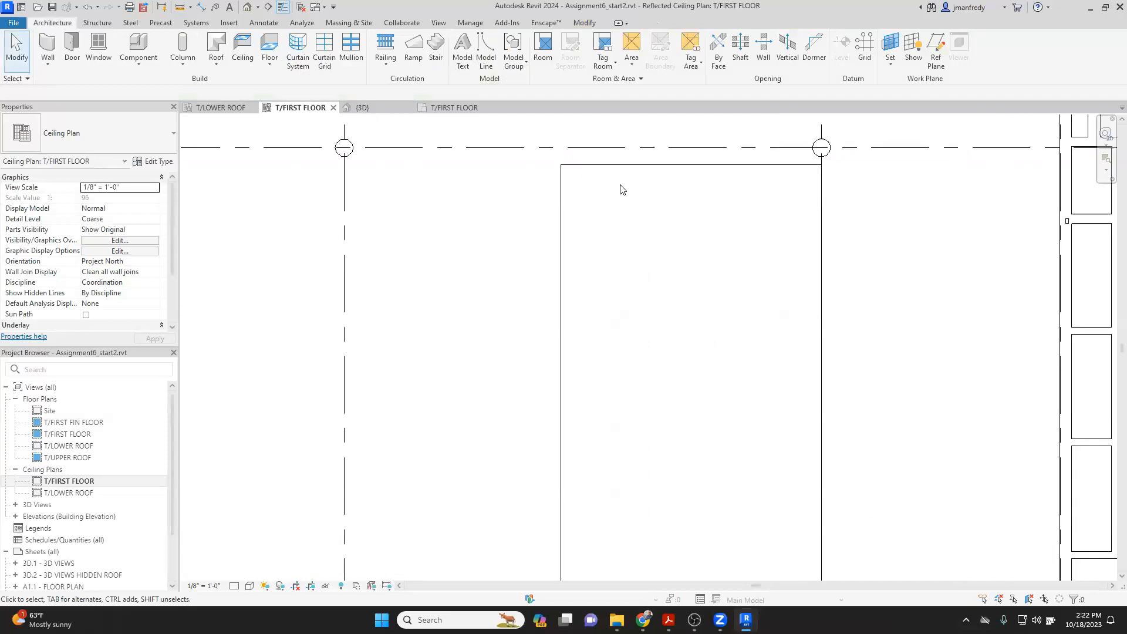
{"action": "key", "text": "a"}
{"action": "key", "text": "l"}
{"action": "left_click", "coordinate": [615, 163]}
{"action": "left_click", "coordinate": [612, 175]}
{"action": "left_click", "coordinate": [560, 195]}
{"action": "left_click", "coordinate": [565, 186]}
{"action": "key", "text": "Escape"}
{"action": "scroll", "coordinate": [505, 221], "scroll_direction": "down", "scroll_amount": 3}
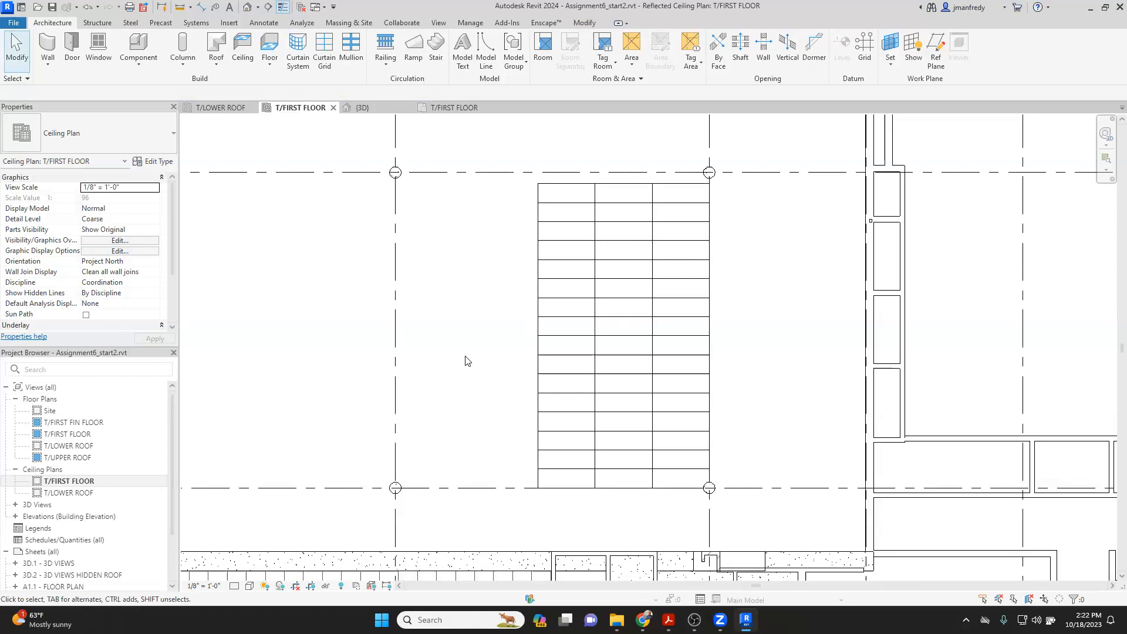
Step: Measure the vertical distance between the ceiling's upper edge and the grid line above it
{"action": "scroll", "coordinate": [575, 176], "scroll_direction": "up", "scroll_amount": 4}
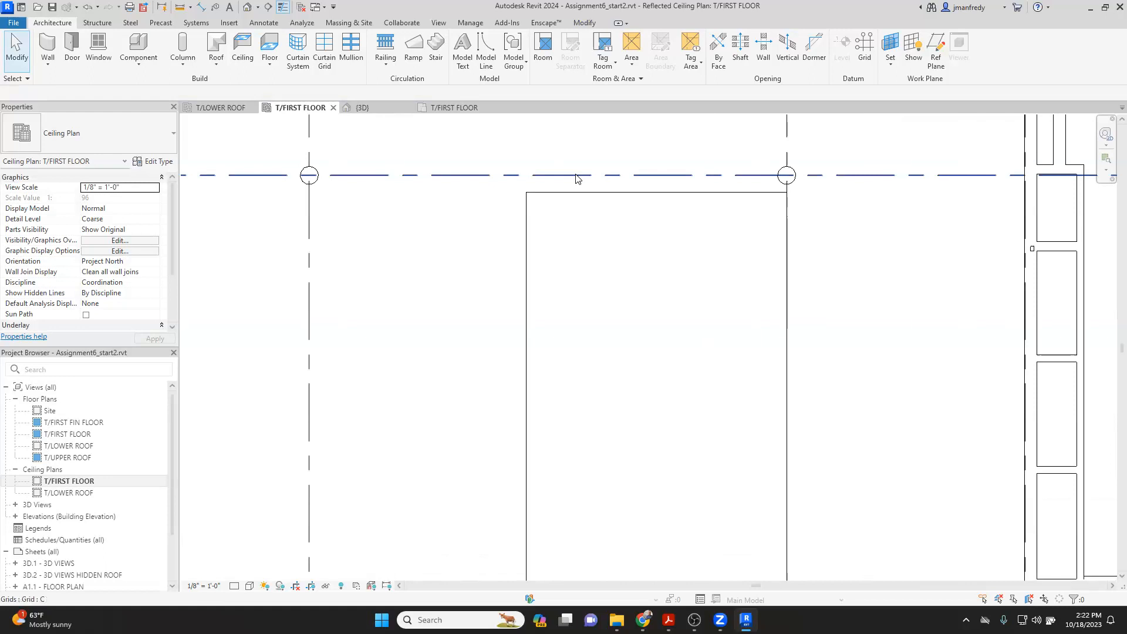
{"action": "scroll", "coordinate": [590, 183], "scroll_direction": "down", "scroll_amount": 3}
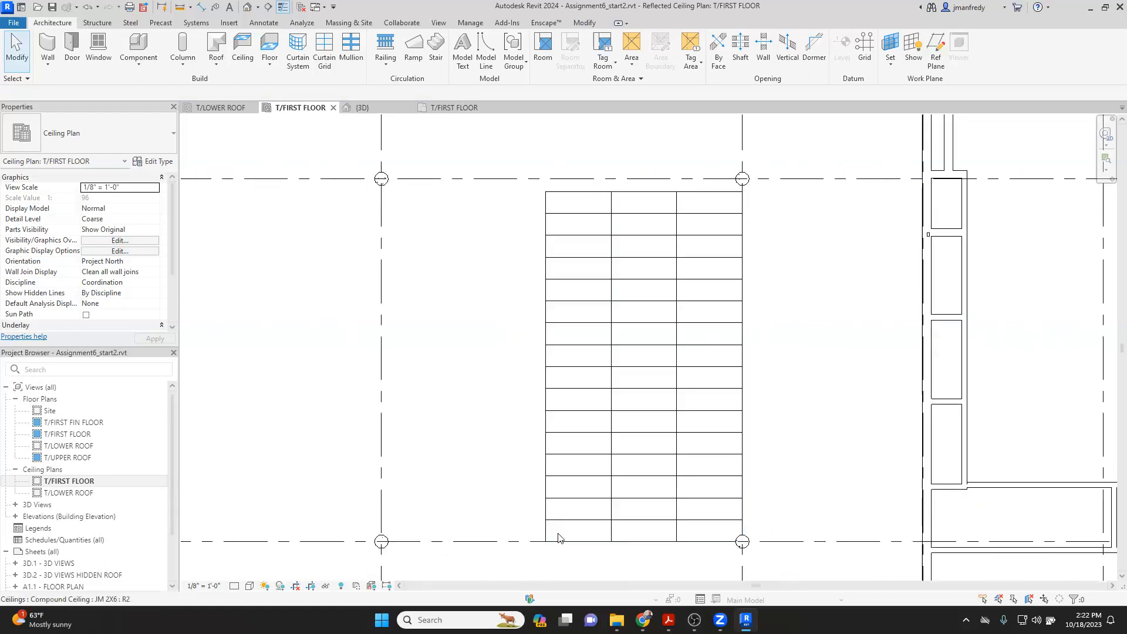
{"action": "scroll", "coordinate": [598, 185], "scroll_direction": "up", "scroll_amount": 3}
{"action": "scroll", "coordinate": [599, 172], "scroll_direction": "up", "scroll_amount": 1}
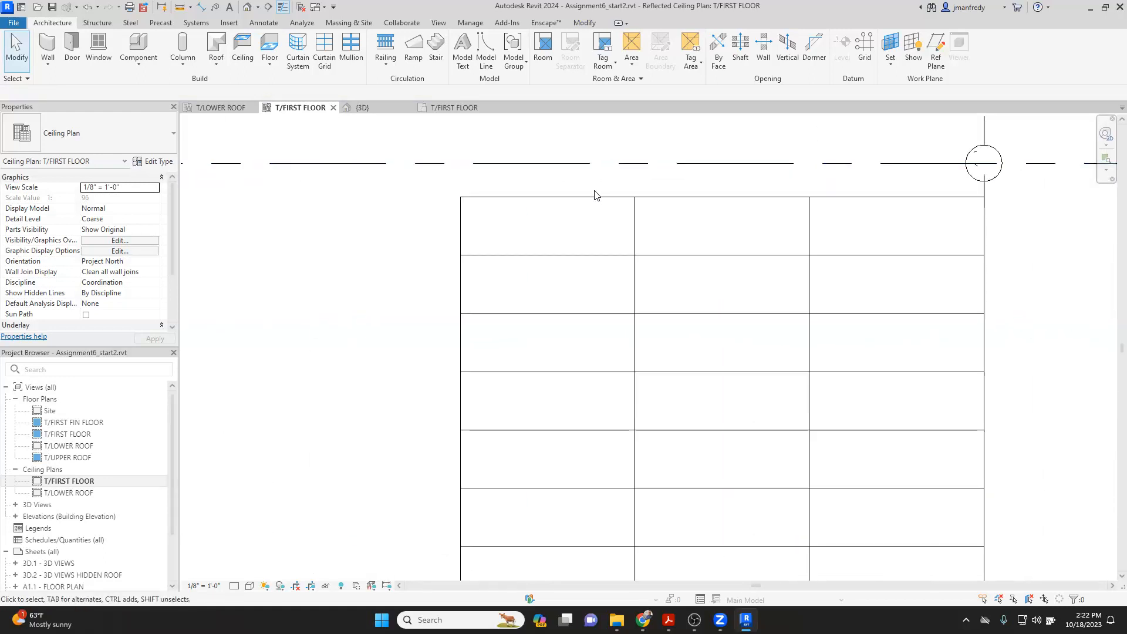
{"action": "left_click", "coordinate": [542, 197]}
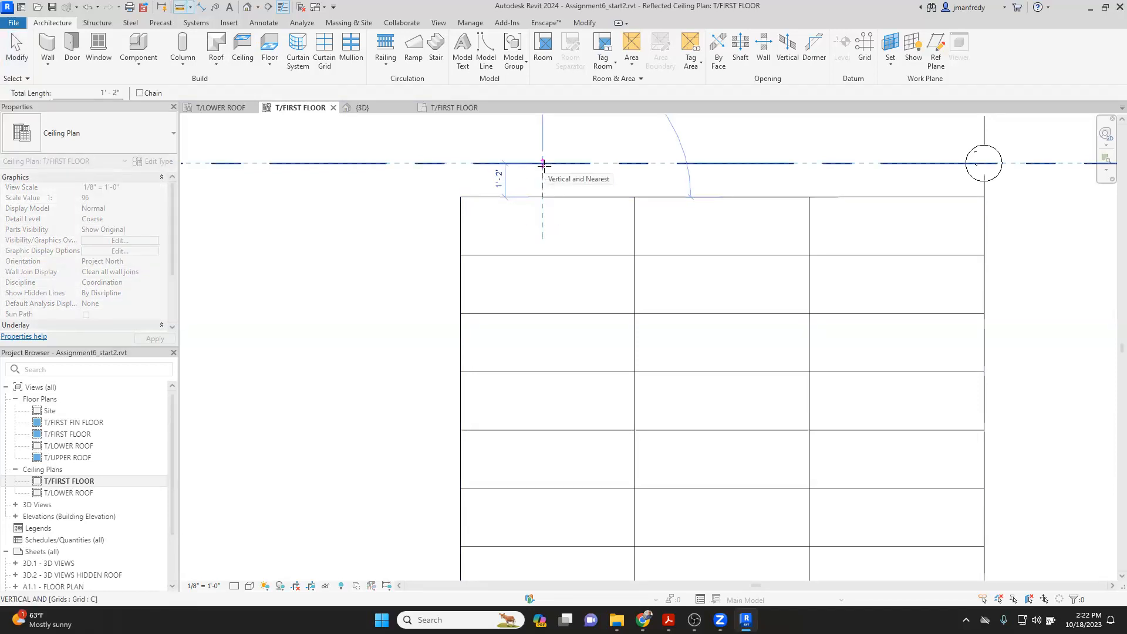
{"action": "key", "text": "Escape"}
{"action": "key", "text": "Escape"}
Step: Move the ceiling straight up so it sits centred between the upper and lower horizontal grid lines
{"action": "scroll", "coordinate": [544, 174], "scroll_direction": "down", "scroll_amount": 3}
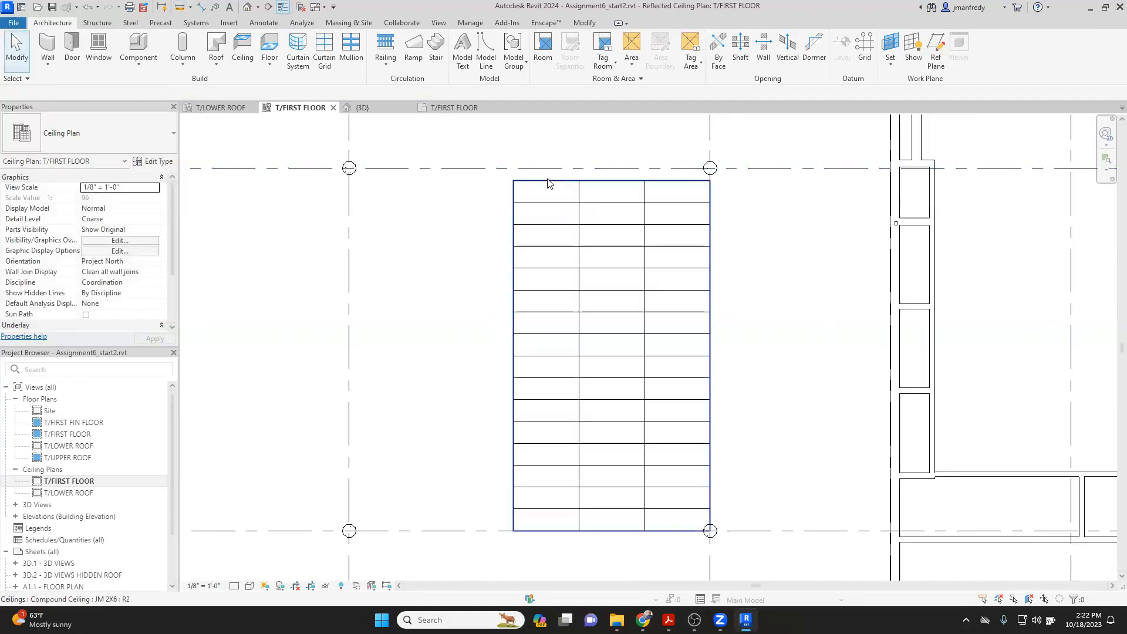
{"action": "left_click", "coordinate": [544, 184]}
{"action": "left_click", "coordinate": [245, 62]}
{"action": "left_click", "coordinate": [433, 317]}
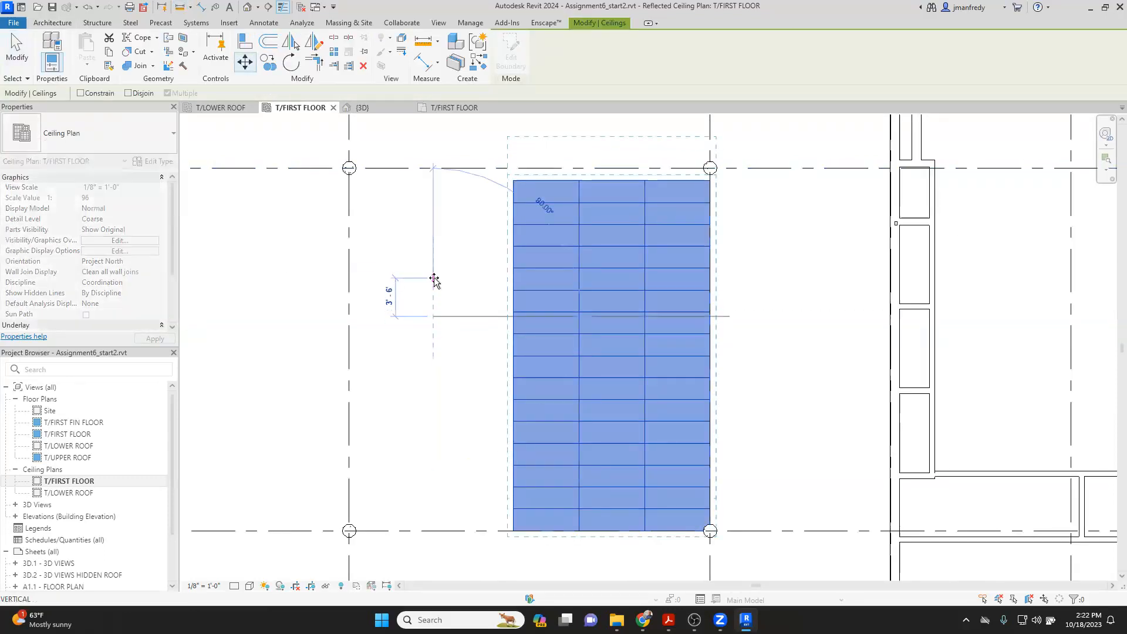
{"action": "left_click", "coordinate": [440, 279]}
{"action": "left_click", "coordinate": [438, 282]}
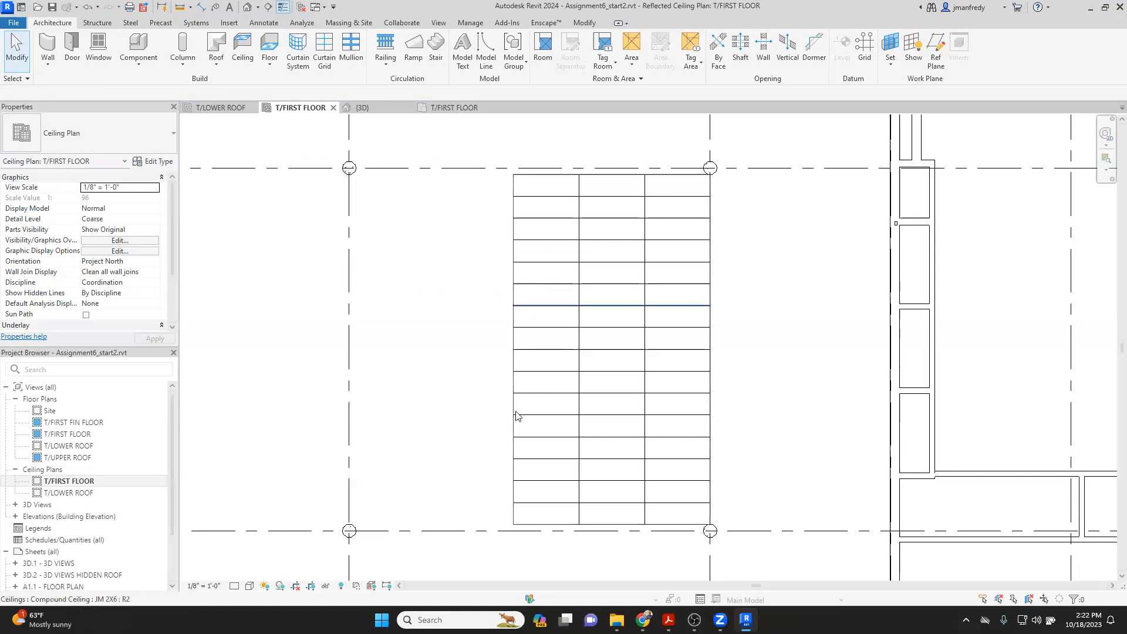
Step: Consult the PDF drawing and draw a short horizontal reference plane outward from the ceiling's left edge, six tile rows below its top
{"action": "mouse_move", "coordinate": [668, 620]}
{"action": "left_click", "coordinate": [741, 558]}
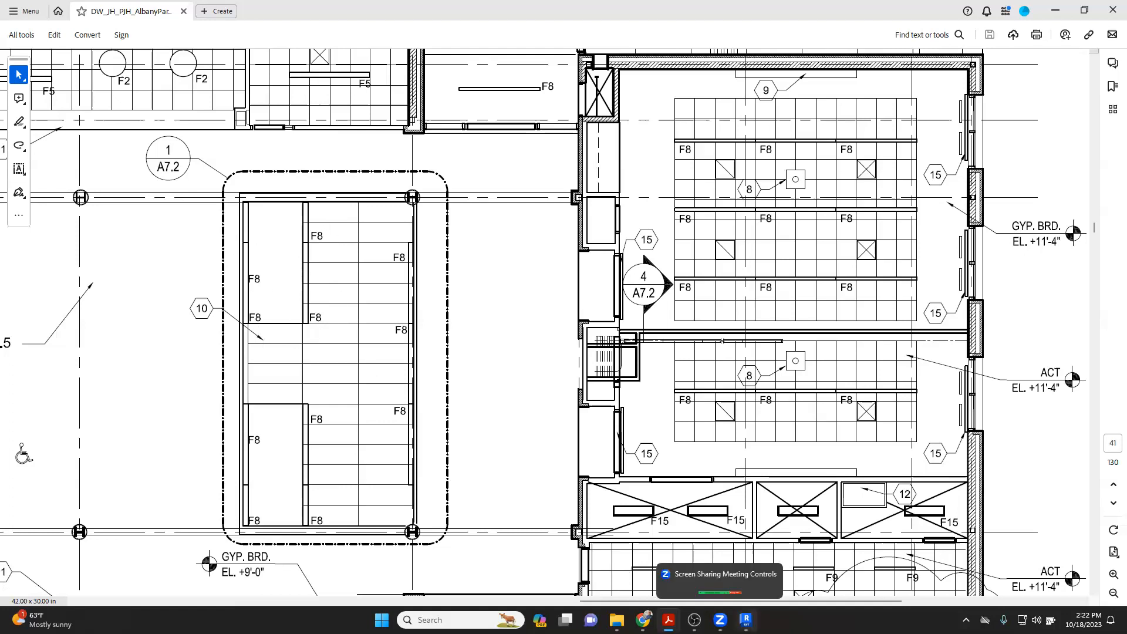
{"action": "left_click", "coordinate": [746, 619]}
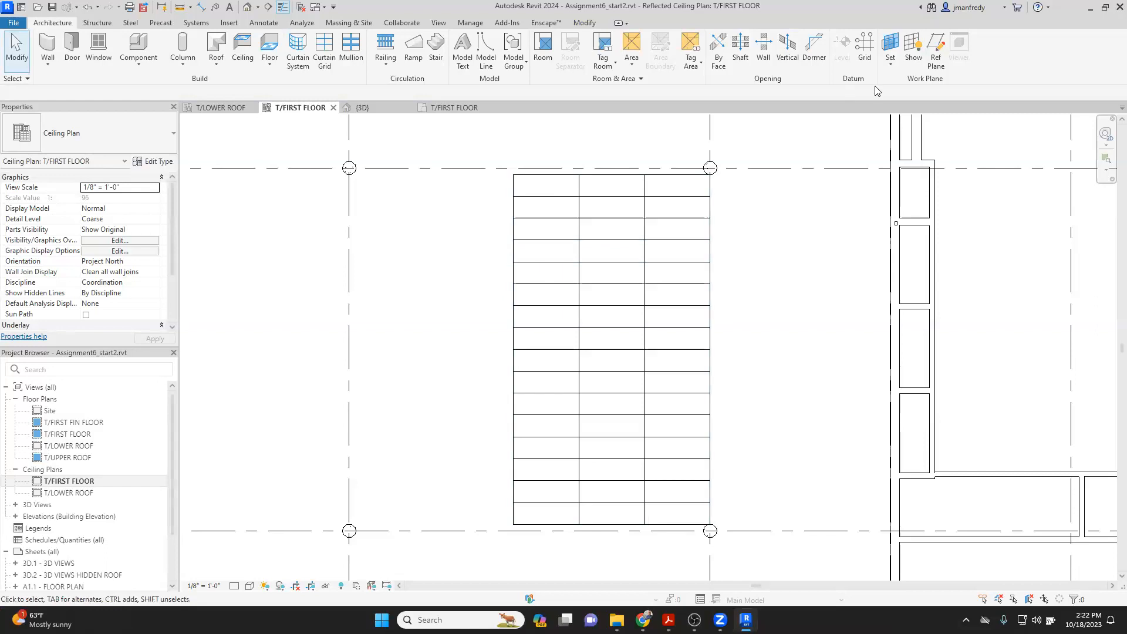
{"action": "left_click", "coordinate": [934, 47]}
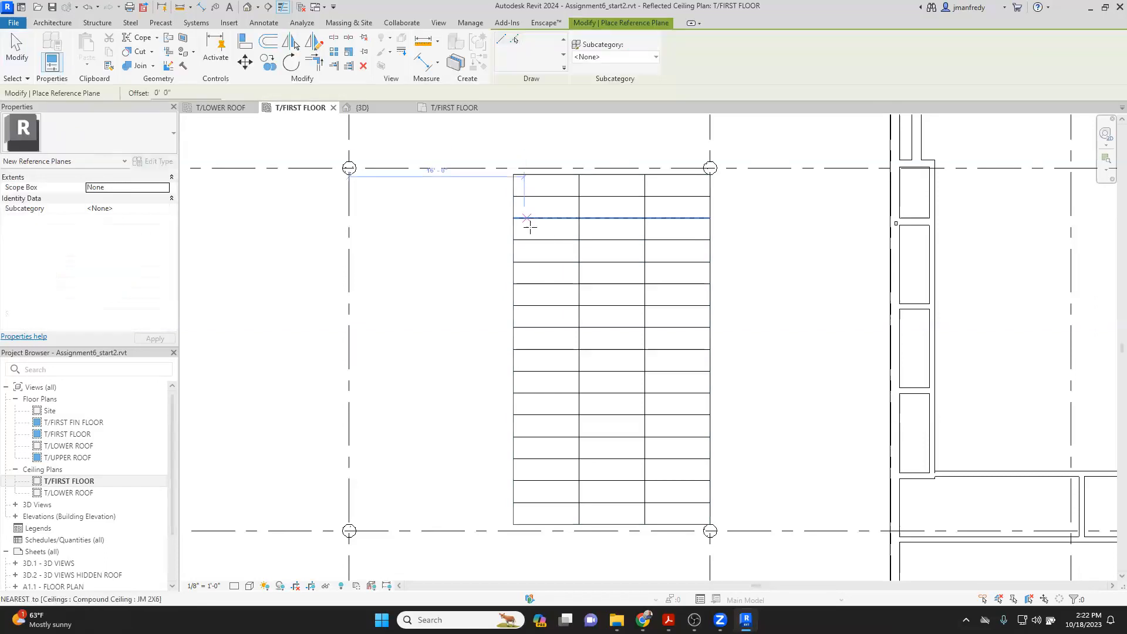
{"action": "left_click", "coordinate": [529, 345]}
{"action": "left_click", "coordinate": [514, 304]}
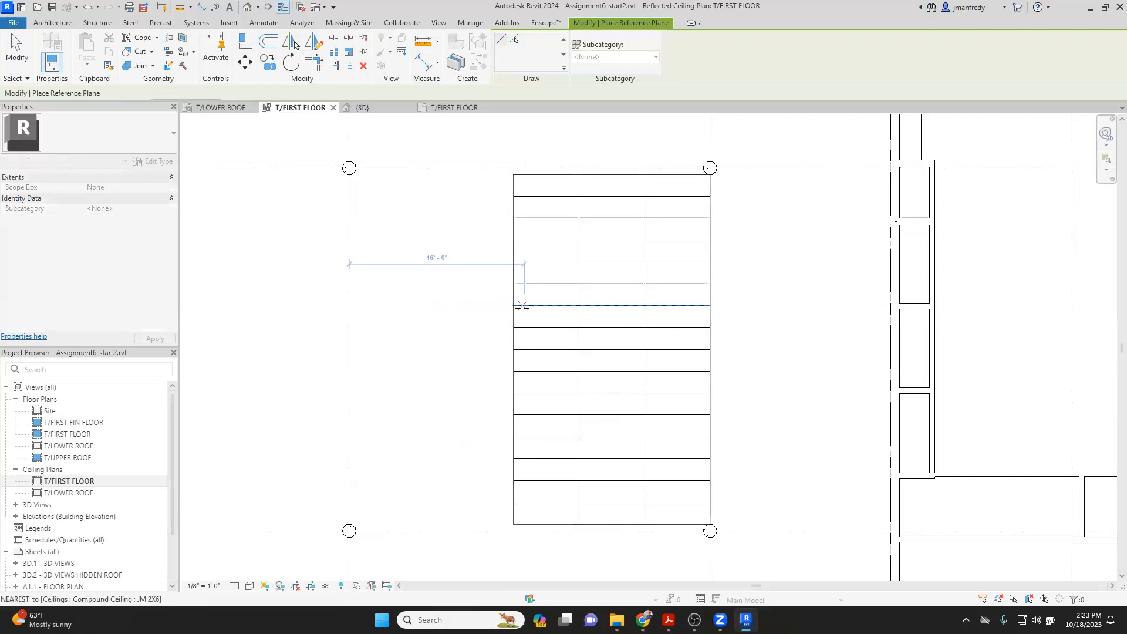
{"action": "left_click", "coordinate": [452, 305]}
{"action": "key", "text": "Escape"}
{"action": "key", "text": "Escape"}
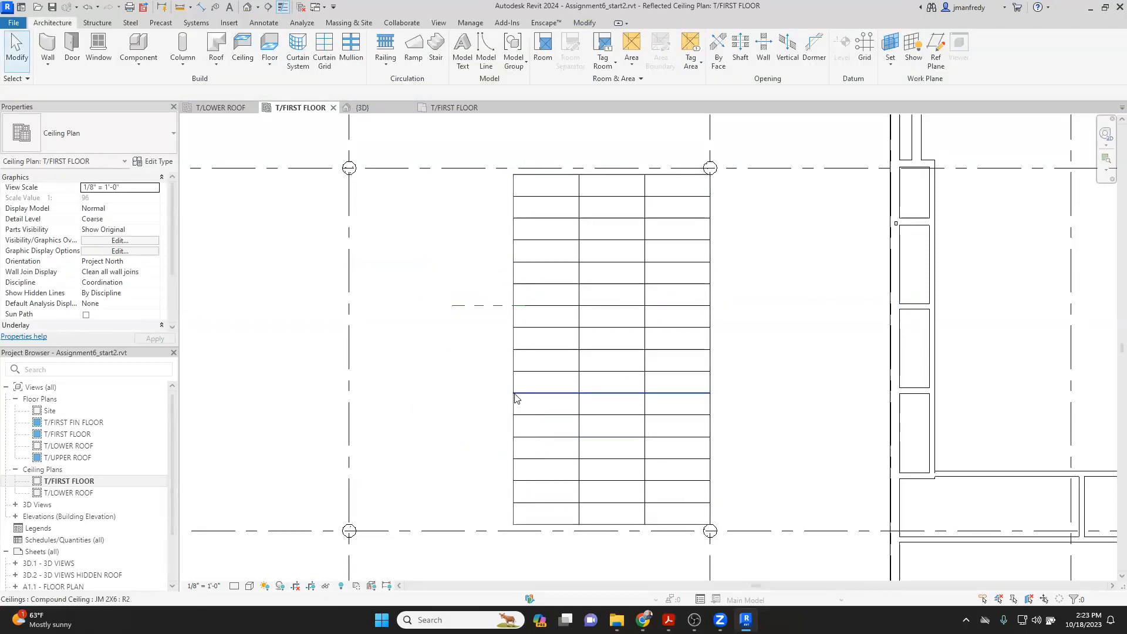
Step: Draw a second short horizontal reference plane outward from the left edge, four tile rows below the first
{"action": "left_click", "coordinate": [937, 57]}
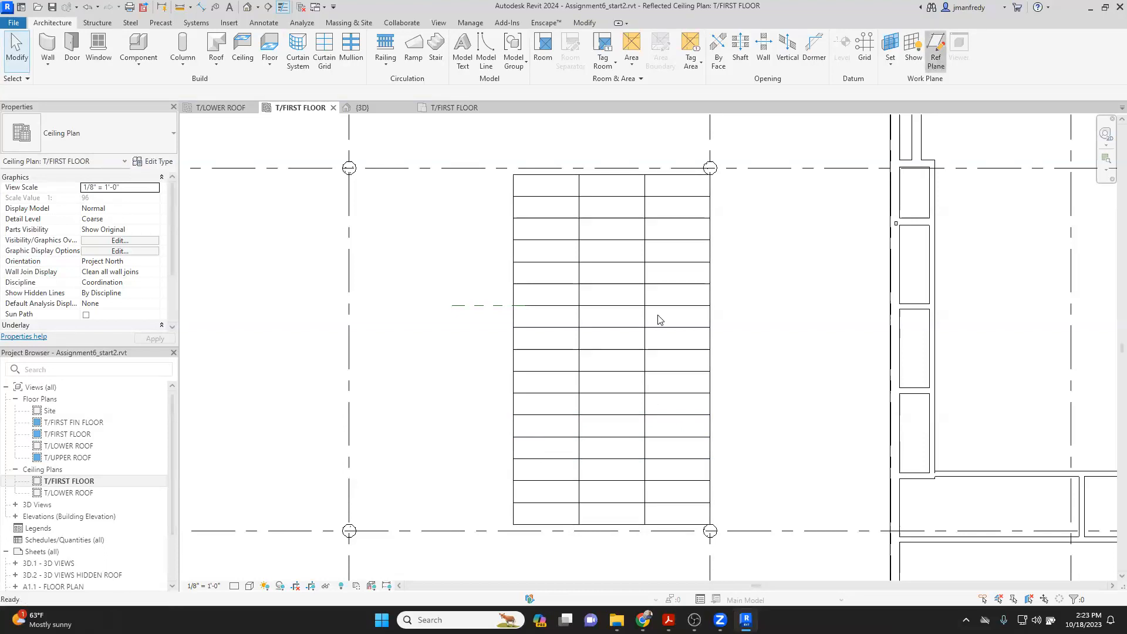
{"action": "left_click", "coordinate": [524, 392]}
{"action": "left_click", "coordinate": [440, 393]}
{"action": "key", "text": "Escape"}
{"action": "key", "text": "Escape"}
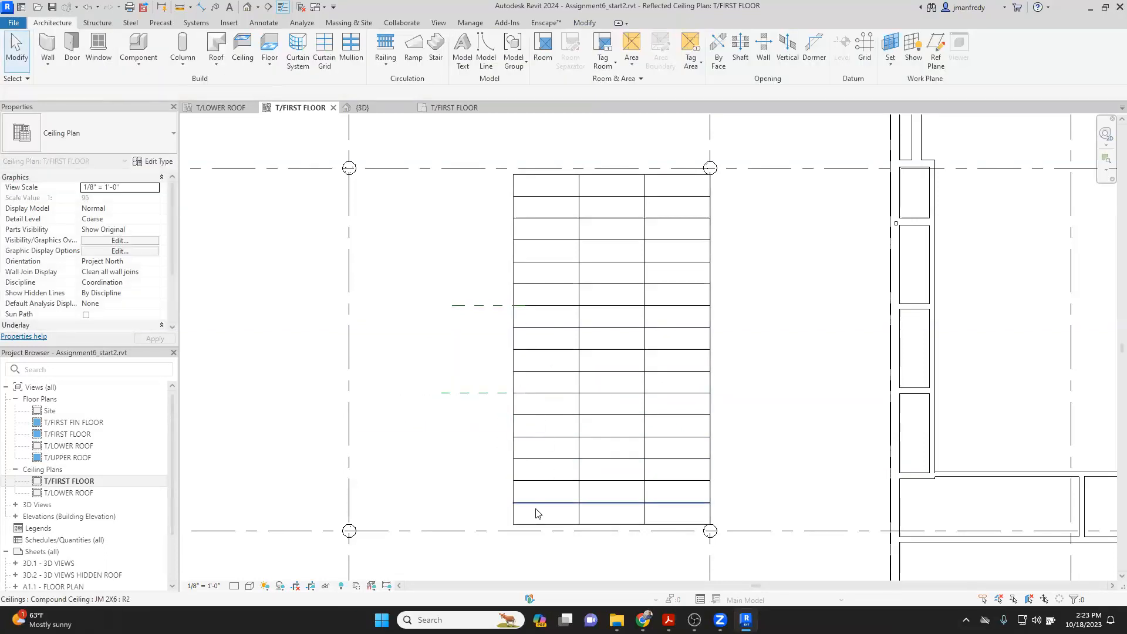
Step: Draw a vertical reference plane along the ceiling's first interior vertical tile line, extending past its lower edge
{"action": "left_click", "coordinate": [936, 47]}
{"action": "left_click", "coordinate": [578, 175]}
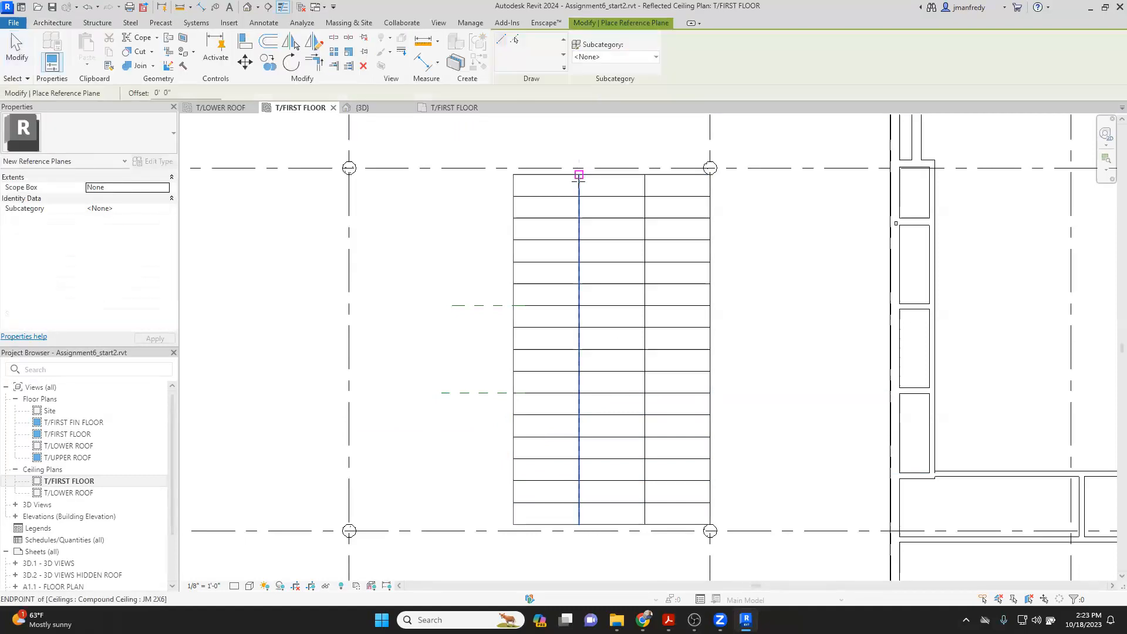
{"action": "left_click", "coordinate": [579, 560]}
{"action": "key", "text": "Escape"}
{"action": "key", "text": "Escape"}
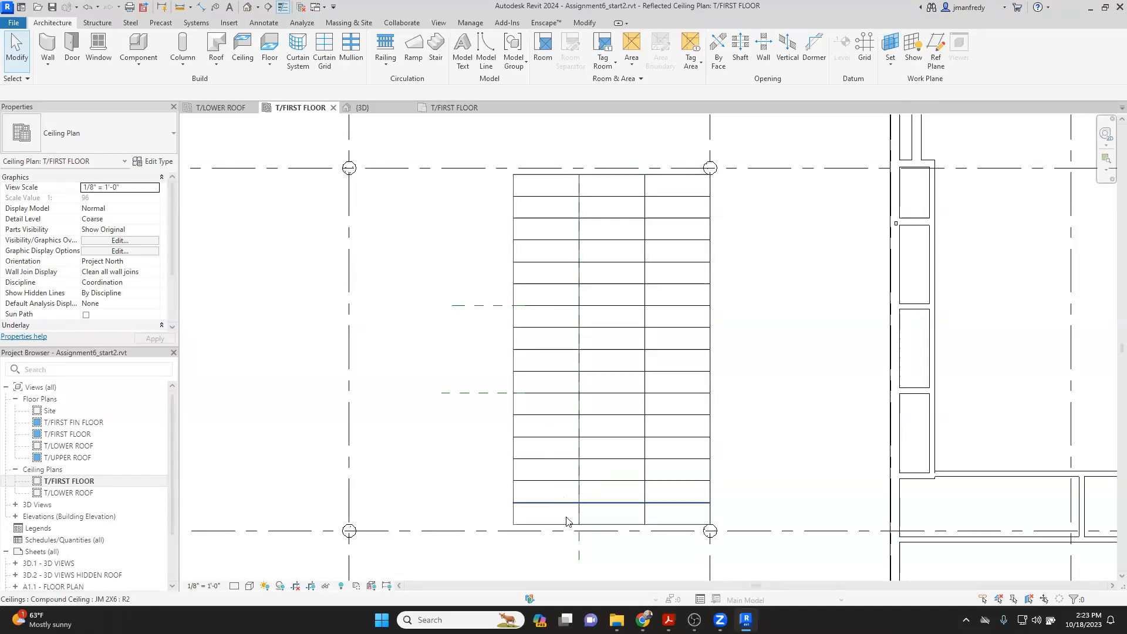
Step: Edit the ceiling boundary and sketch two horizontal lines inward from its left edge, in line with the horizontal reference planes
{"action": "left_click", "coordinate": [580, 536]}
{"action": "left_click", "coordinate": [498, 183]}
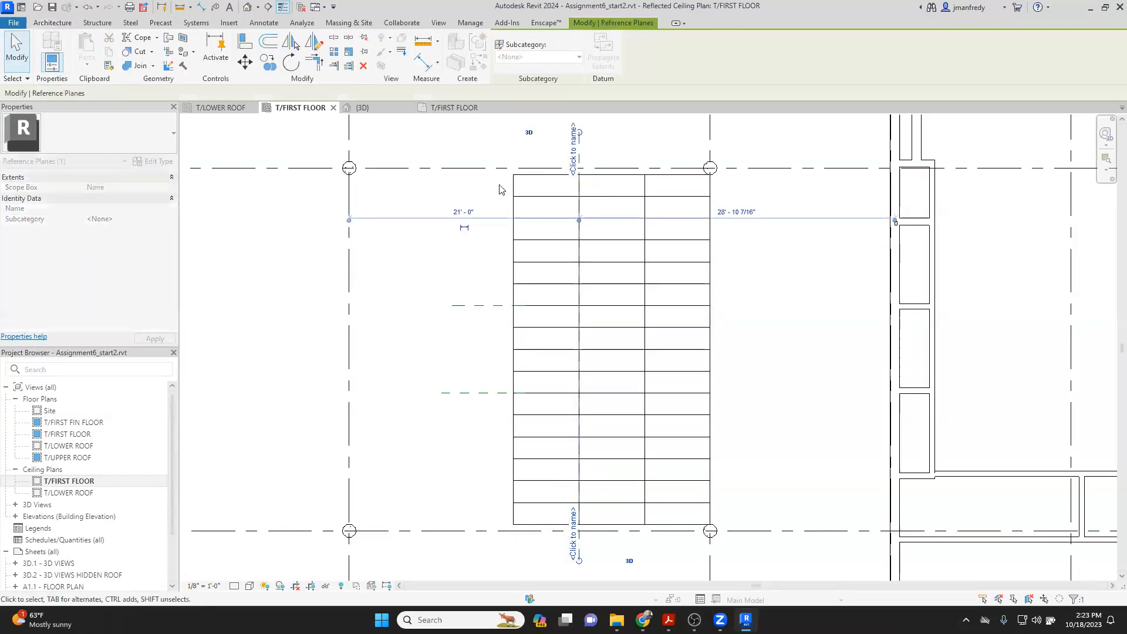
{"action": "double_click", "coordinate": [510, 252]}
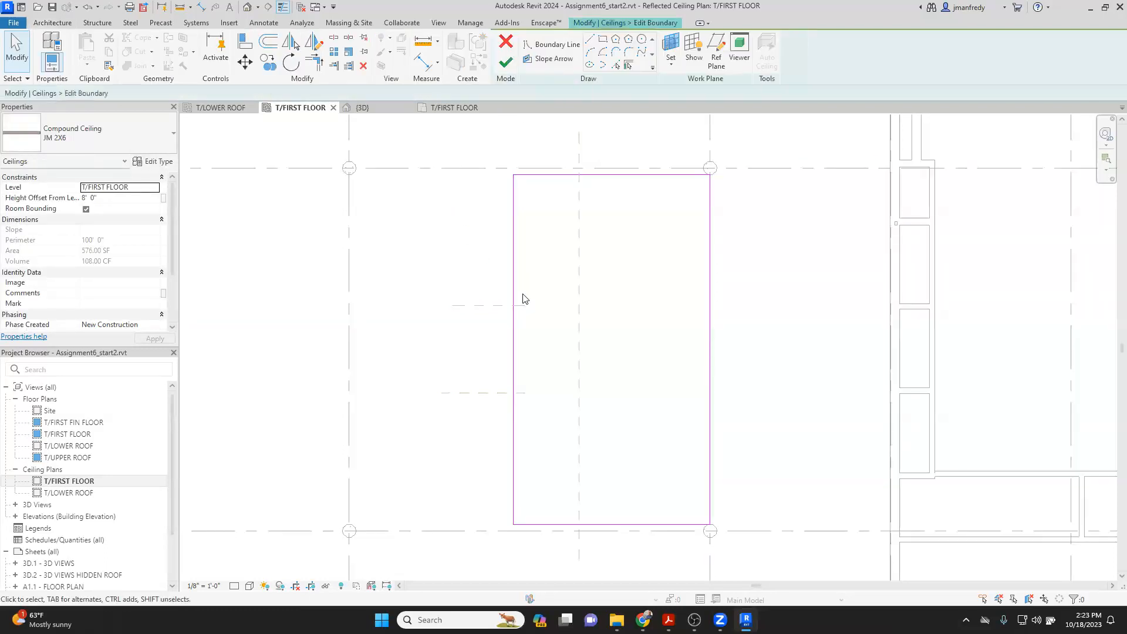
{"action": "left_click", "coordinate": [589, 38]}
{"action": "left_click", "coordinate": [513, 305]}
{"action": "left_click", "coordinate": [611, 305]}
{"action": "key", "text": "Escape"}
{"action": "left_click", "coordinate": [513, 393]}
{"action": "left_click", "coordinate": [611, 392]}
{"action": "key", "text": "Escape"}
Step: Sketch a vertical boundary line along the vertical reference plane from the ceiling's upper edge to its lower edge
{"action": "left_click", "coordinate": [579, 174]}
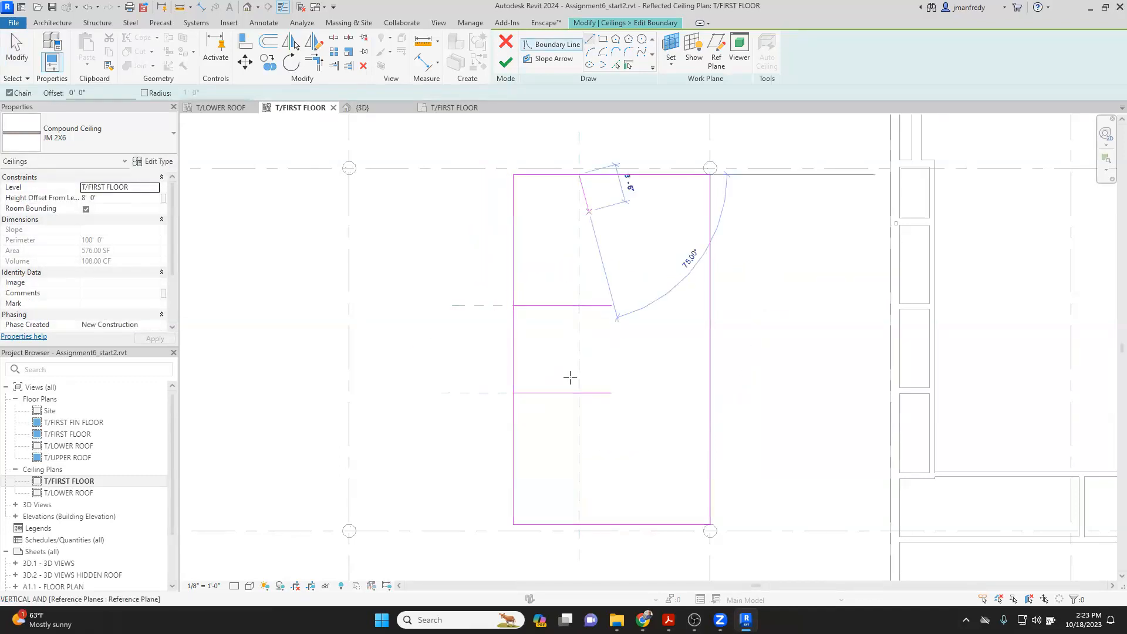
{"action": "left_click", "coordinate": [579, 523]}
{"action": "key", "text": "Escape"}
{"action": "key", "text": "Escape"}
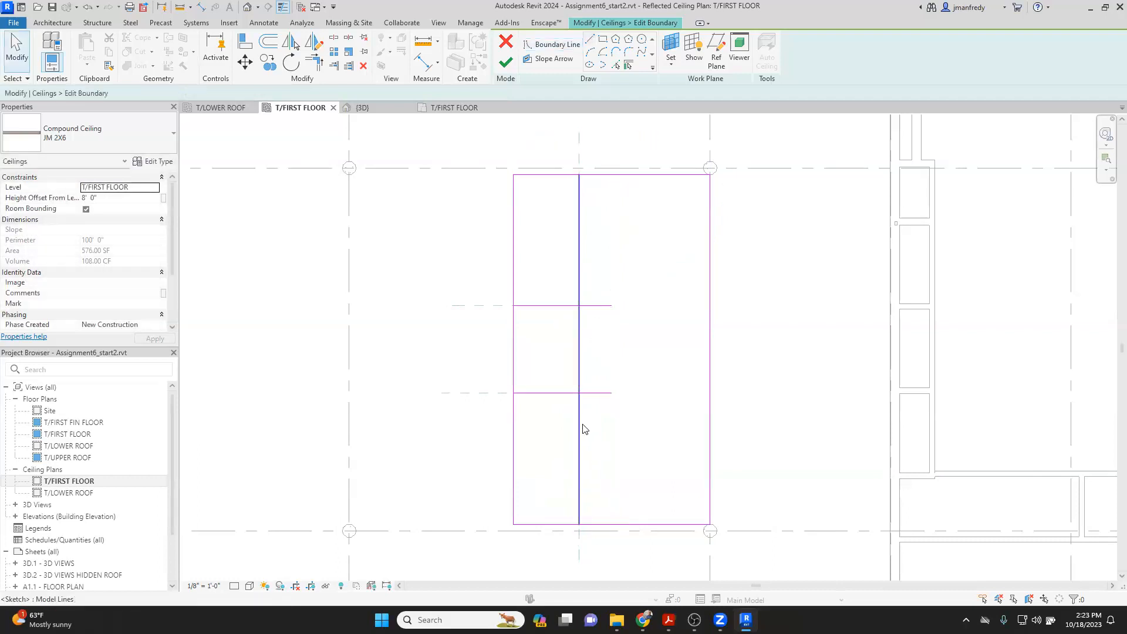
Step: Trim the upper edge to the new vertical line and the left edge to the two horizontal lines, removing the upper corner area
{"action": "key", "text": "t"}
{"action": "key", "text": "r"}
{"action": "left_click", "coordinate": [514, 319]}
{"action": "left_click", "coordinate": [532, 306]}
{"action": "left_click", "coordinate": [579, 190]}
{"action": "left_click", "coordinate": [592, 176]}
{"action": "left_click", "coordinate": [515, 385]}
{"action": "left_click", "coordinate": [549, 392]}
{"action": "left_click", "coordinate": [578, 371]}
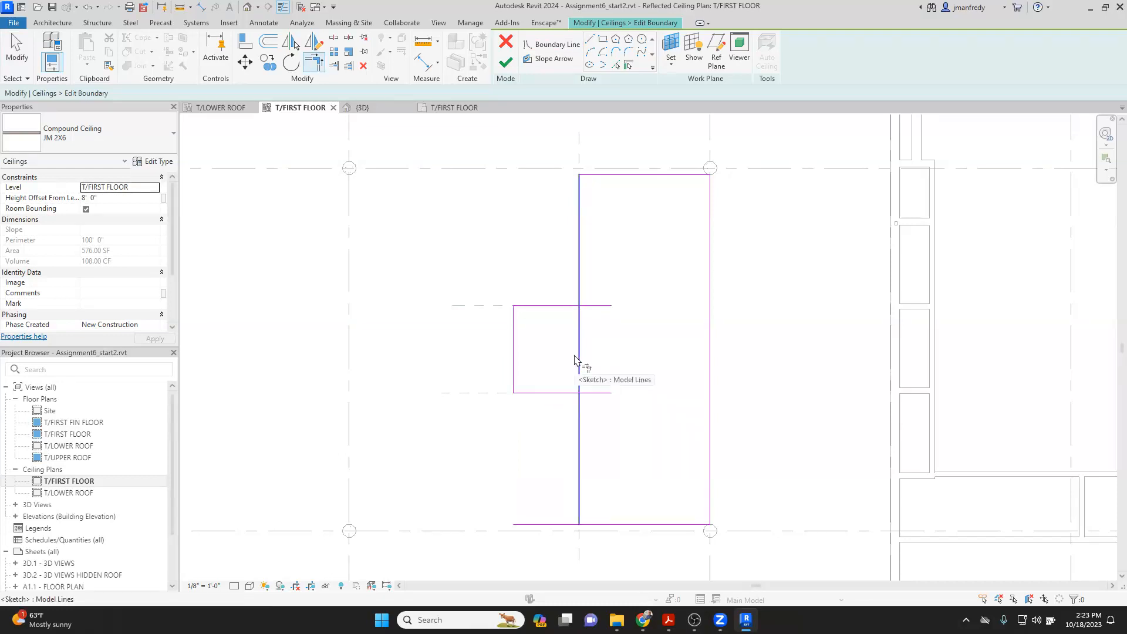
{"action": "key", "text": "Escape"}
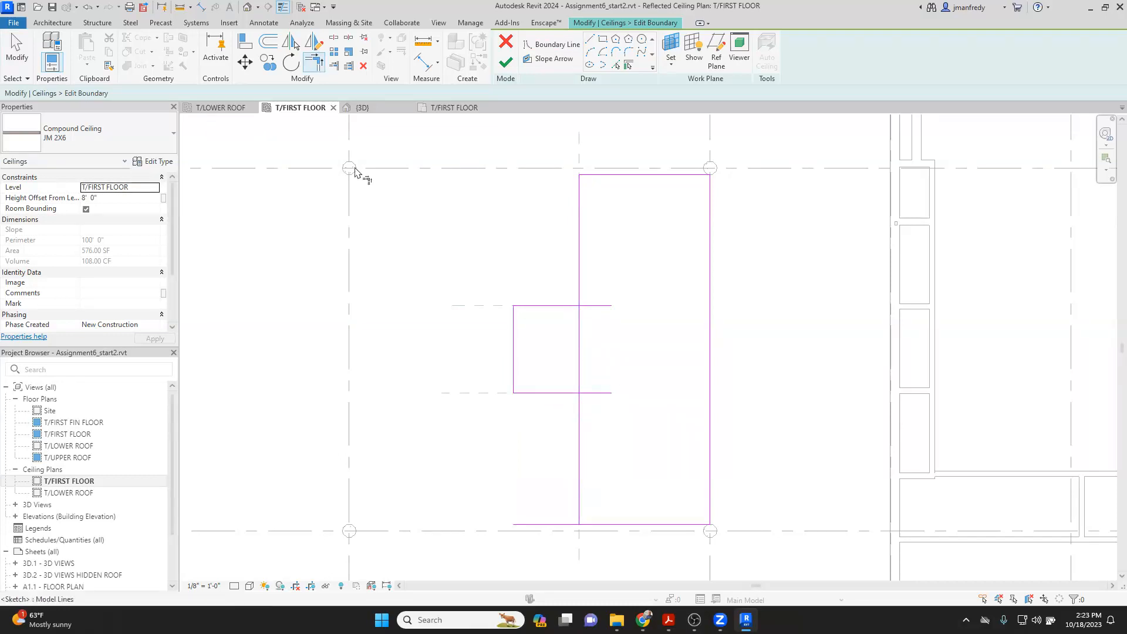
Step: Split the vertical line between the two horizontal lines, trim the remaining corners into a closed T-shaped outline, and finish the boundary
{"action": "left_click", "coordinate": [335, 39]}
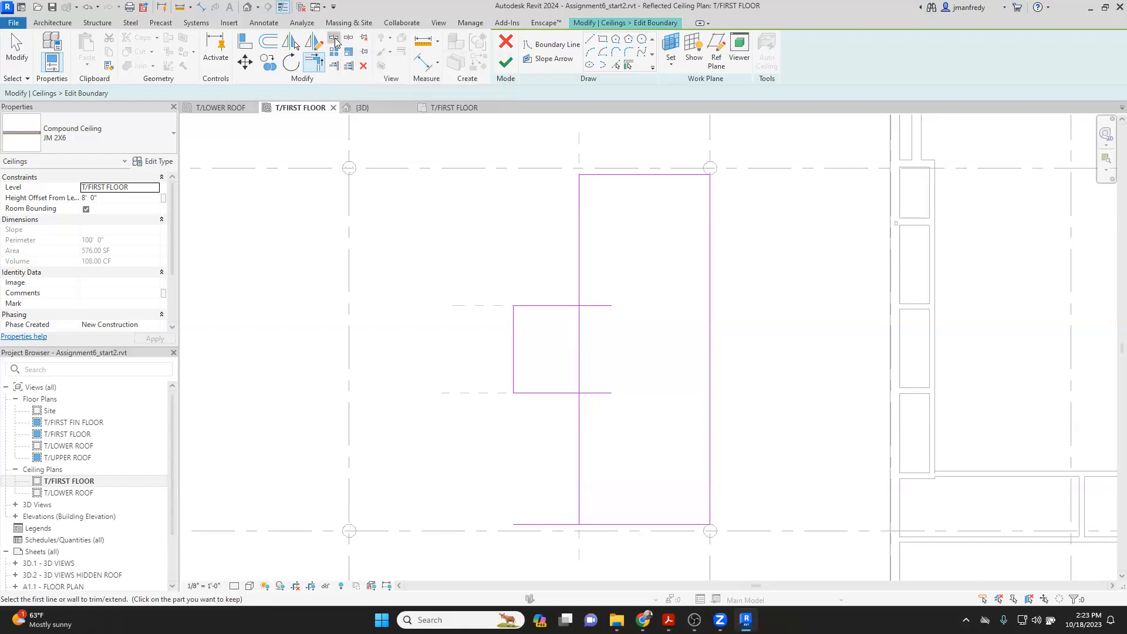
{"action": "left_click", "coordinate": [581, 349]}
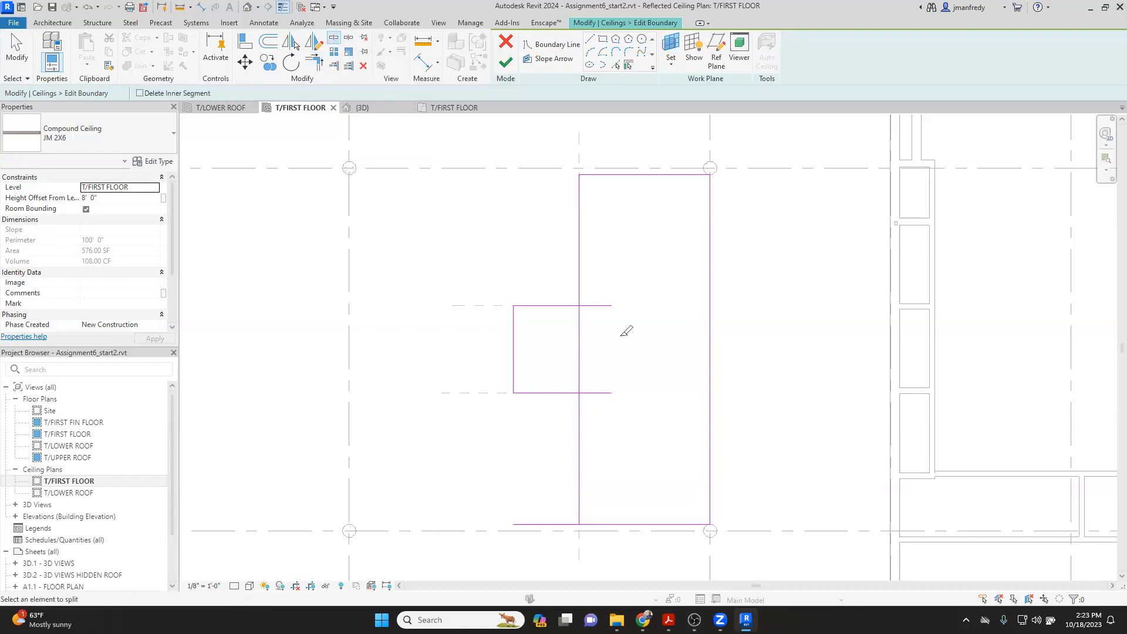
{"action": "key", "text": "t"}
{"action": "key", "text": "r"}
{"action": "left_click", "coordinate": [579, 300]}
{"action": "left_click", "coordinate": [564, 306]}
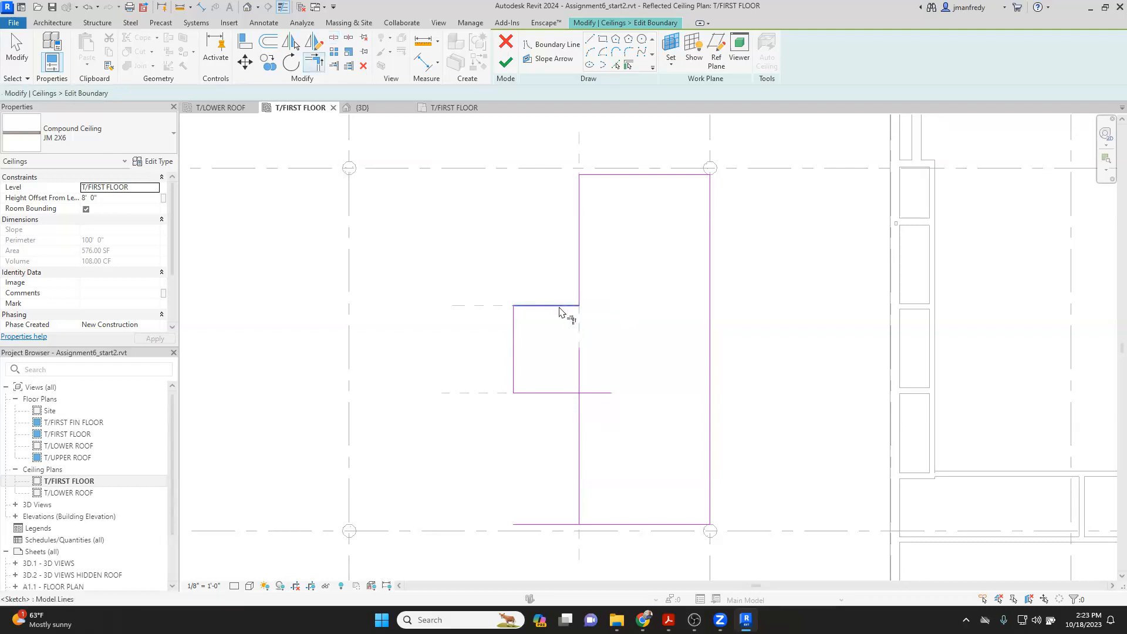
{"action": "left_click", "coordinate": [565, 393]}
{"action": "left_click", "coordinate": [580, 432]}
{"action": "left_click", "coordinate": [581, 515]}
{"action": "left_click", "coordinate": [594, 523]}
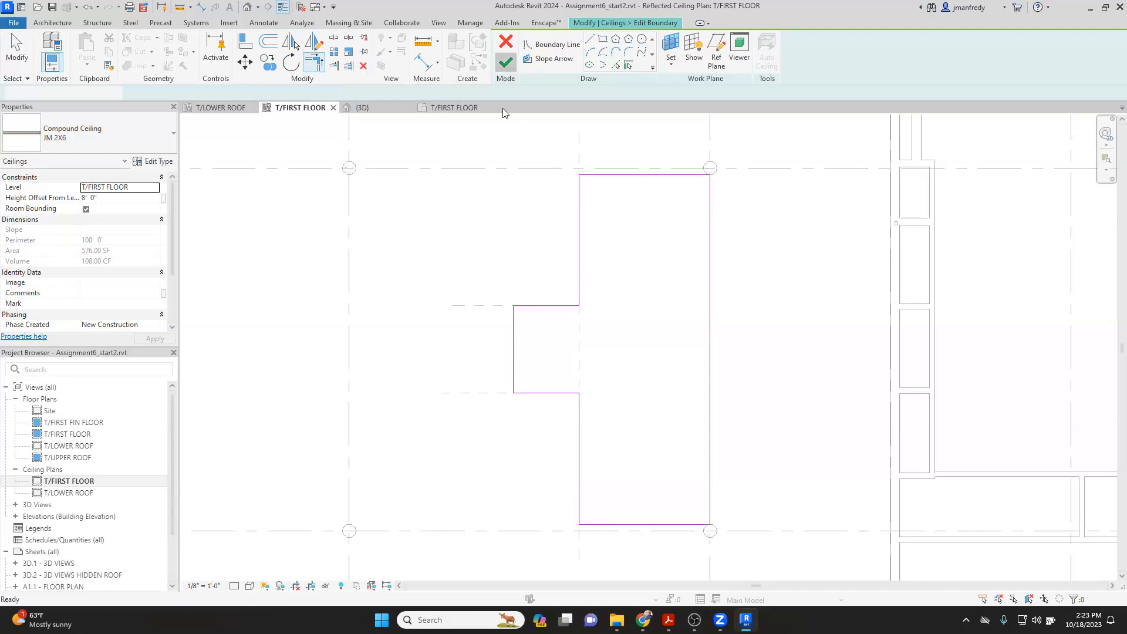
{"action": "left_click", "coordinate": [505, 62]}
Step: Delete the vertical reference plane and the two horizontal reference planes used to lay out the T-shaped canopy ceiling
{"action": "left_click", "coordinate": [477, 251]}
{"action": "left_click_drag", "start_coordinate": [459, 392], "coordinate": [461, 363]}
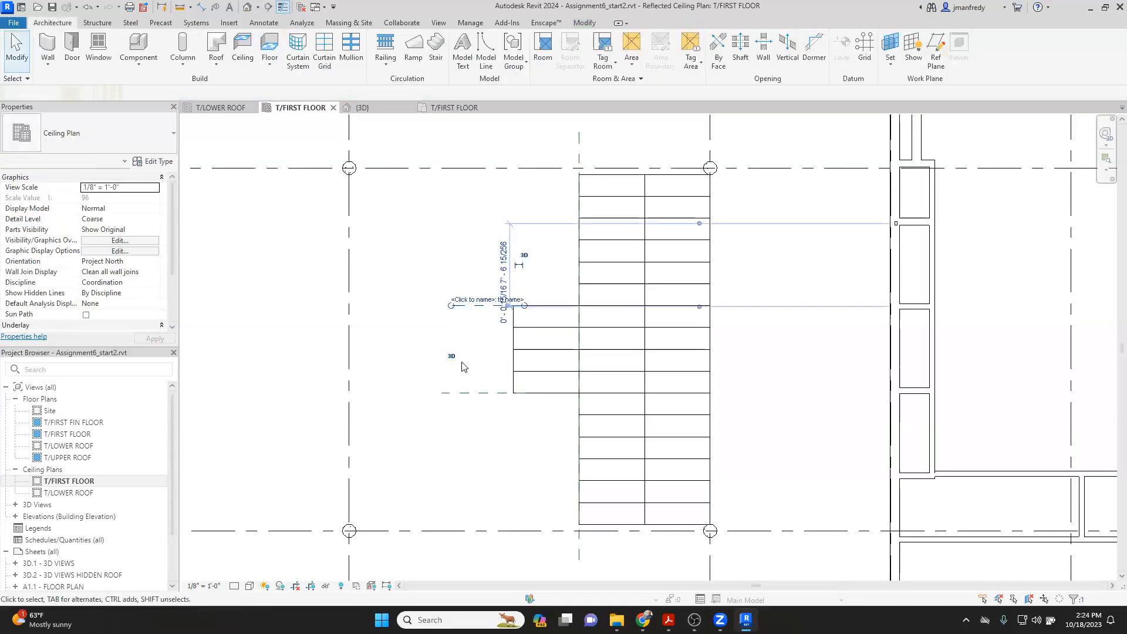
{"action": "key", "text": "Delete"}
{"action": "left_click", "coordinate": [479, 392]}
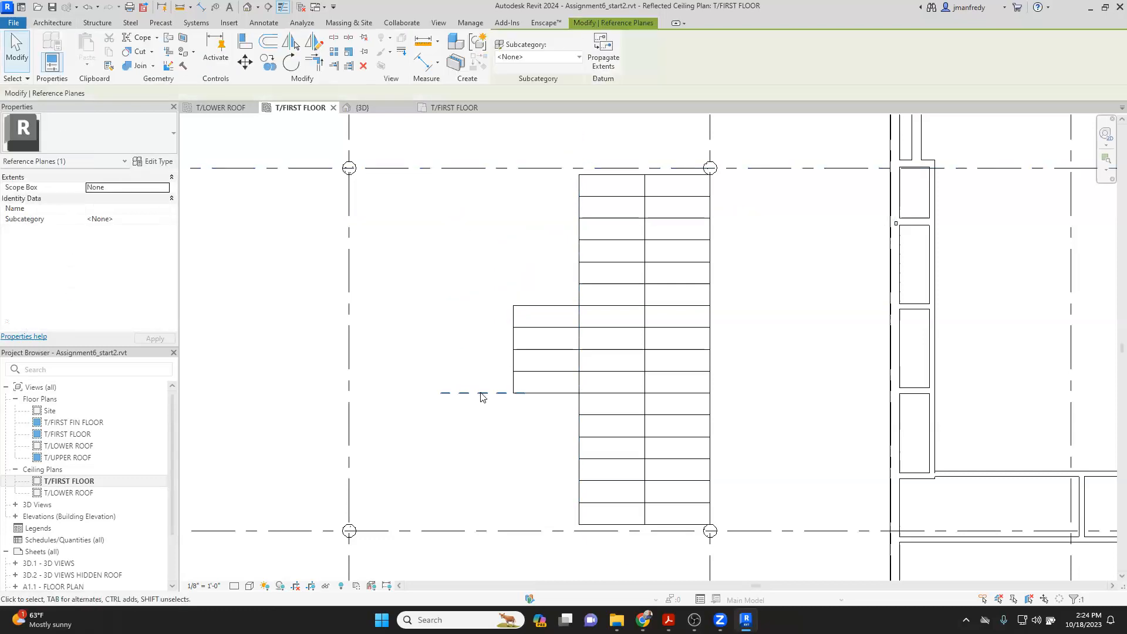
{"action": "key", "text": "Delete"}
{"action": "scroll", "coordinate": [440, 376], "scroll_direction": "down", "scroll_amount": 1}
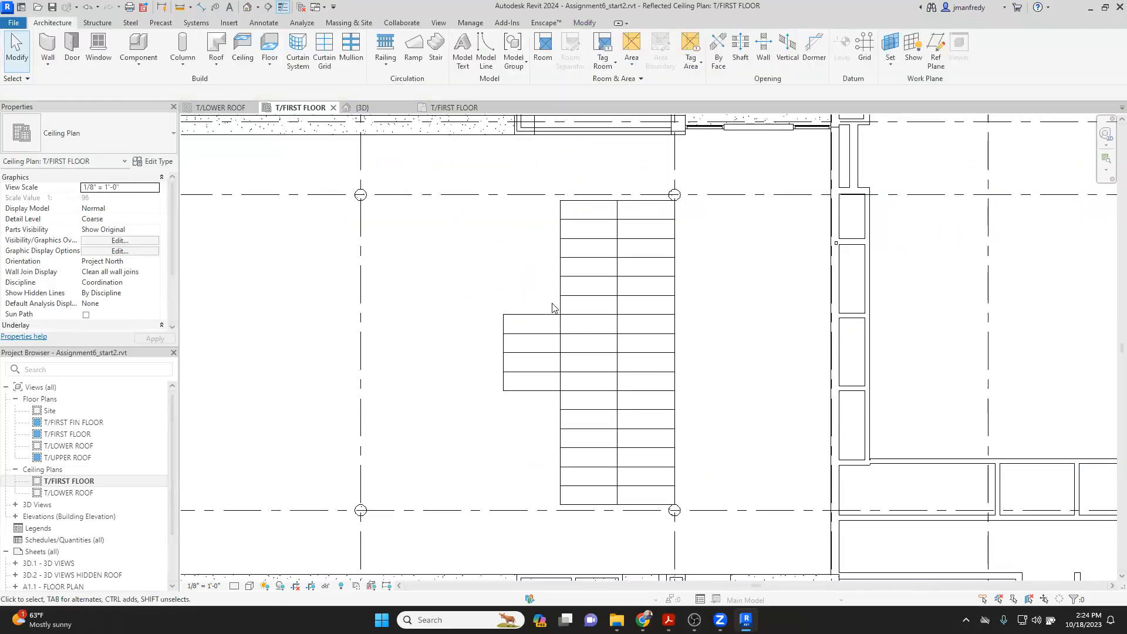
Step: Set the T-shaped canopy ceiling's height offset from level to 11' 4"
{"action": "left_click", "coordinate": [549, 315]}
{"action": "left_click", "coordinate": [123, 197]}
{"action": "type", "text": "11'  0\""}
{"action": "left_click", "coordinate": [124, 199]}
{"action": "type", "text": "11"}
{"action": "left_click", "coordinate": [344, 285]}
{"action": "scroll", "coordinate": [377, 317], "scroll_direction": "down", "scroll_amount": 1}
Step: Open the T/FIRST FLOOR floor plan and place a perspective camera above the middle column, aimed diagonally down toward the circulation area
{"action": "double_click", "coordinate": [76, 434]}
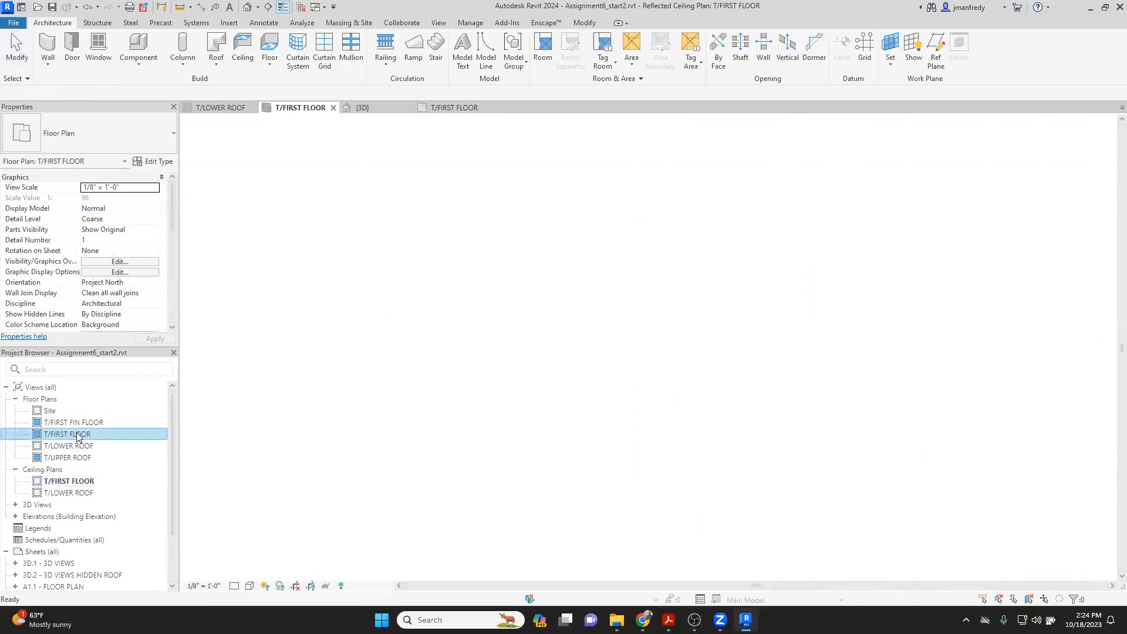
{"action": "middle_click_drag", "start_coordinate": [688, 210], "coordinate": [471, 377]}
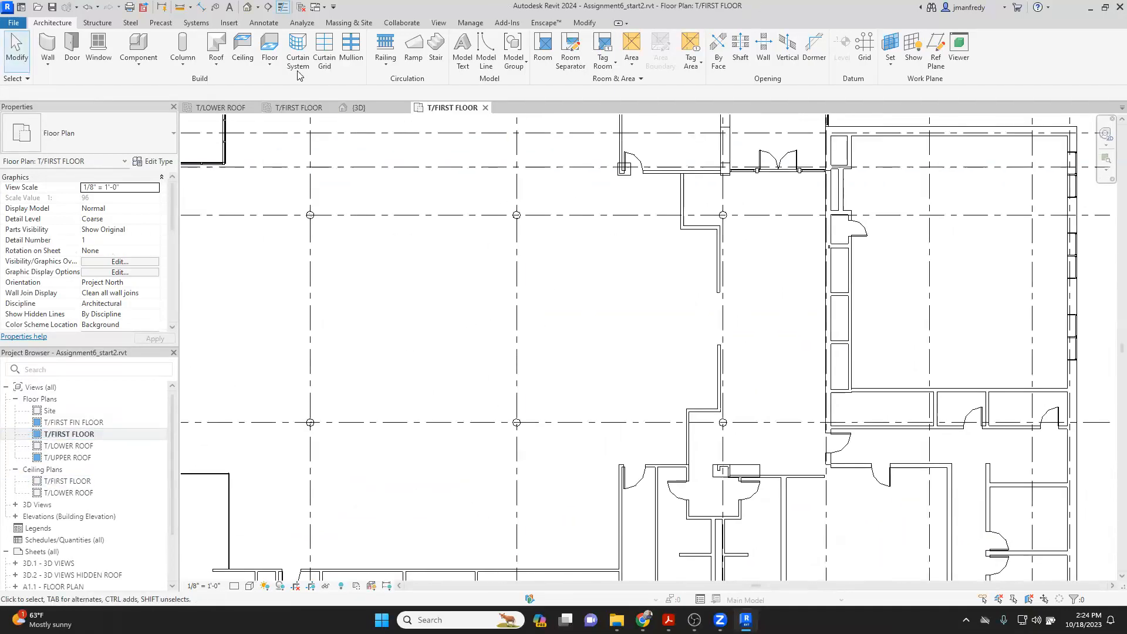
{"action": "left_click", "coordinate": [259, 7]}
{"action": "left_click", "coordinate": [277, 42]}
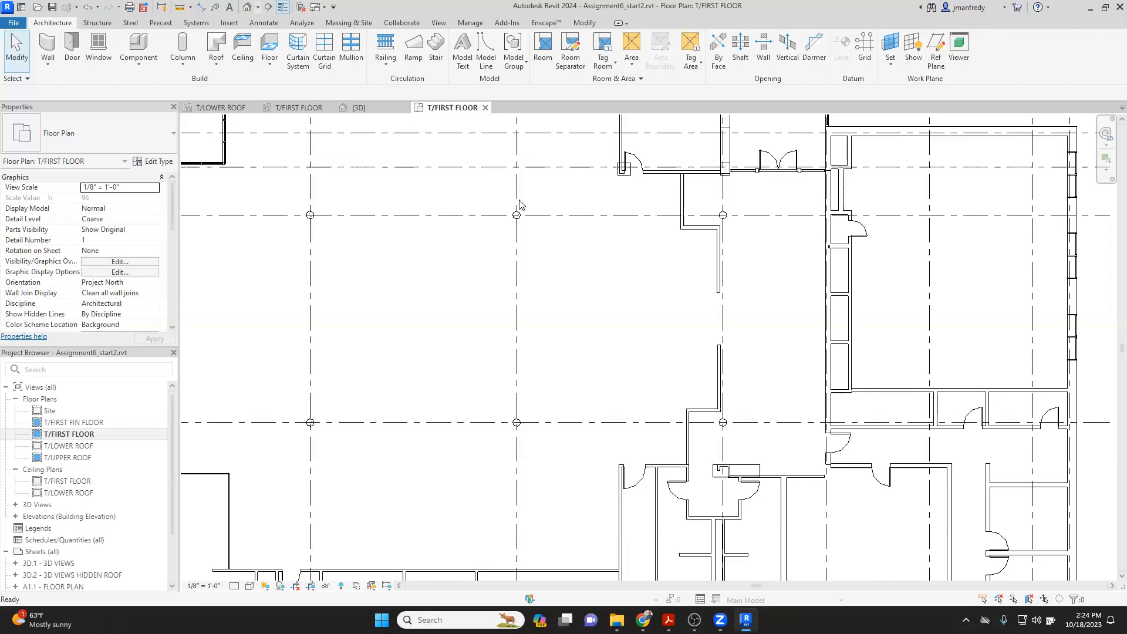
{"action": "left_click", "coordinate": [536, 155]}
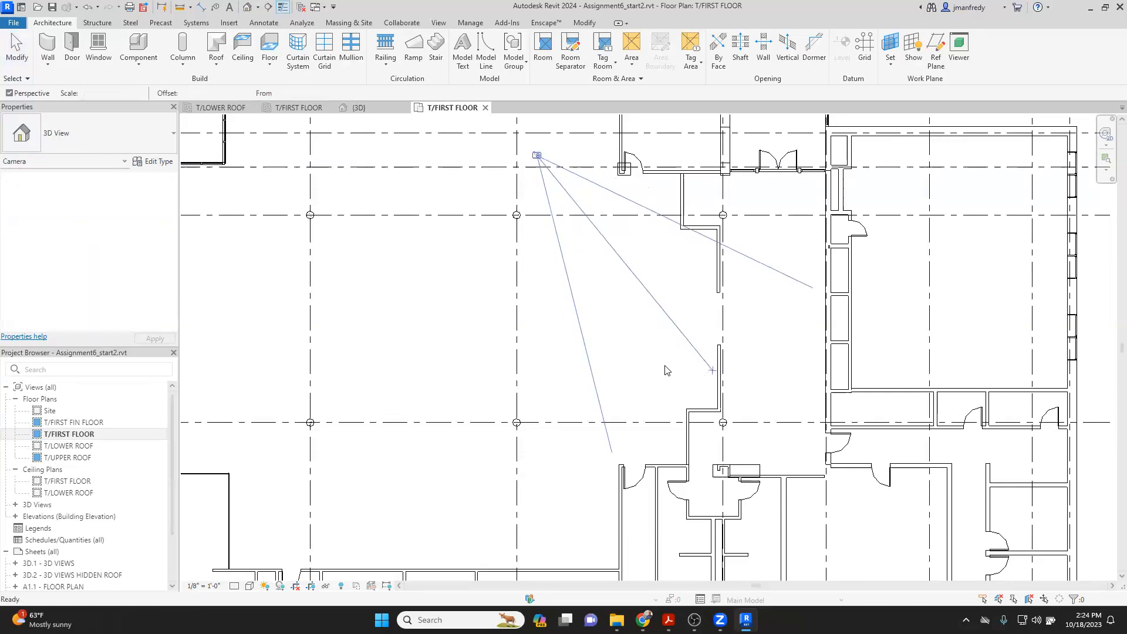
{"action": "left_click", "coordinate": [668, 372]}
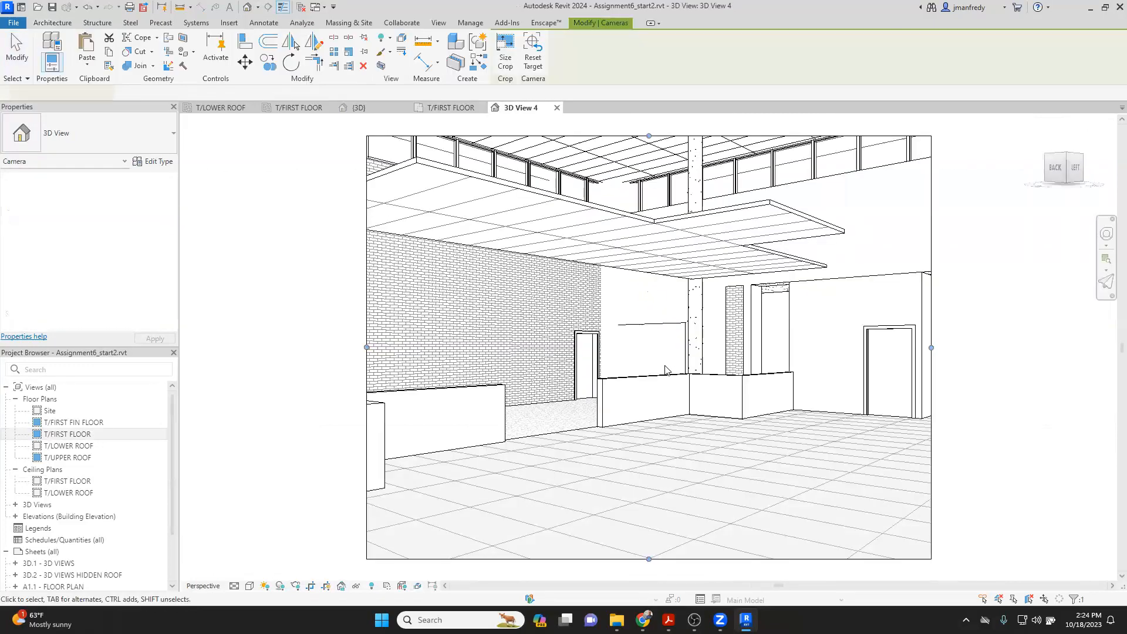
Step: Switch the new camera view to a colored visual style and return to the T/FIRST FLOOR ceiling plan
{"action": "left_click", "coordinate": [250, 586]}
{"action": "left_click", "coordinate": [286, 559]}
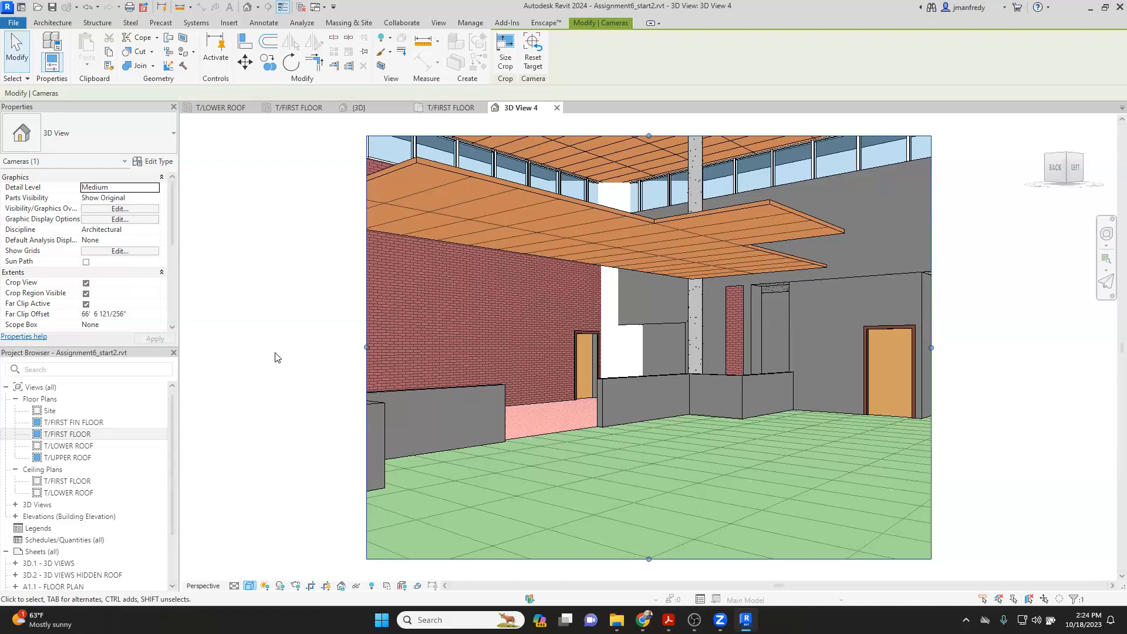
{"action": "left_click", "coordinate": [470, 200]}
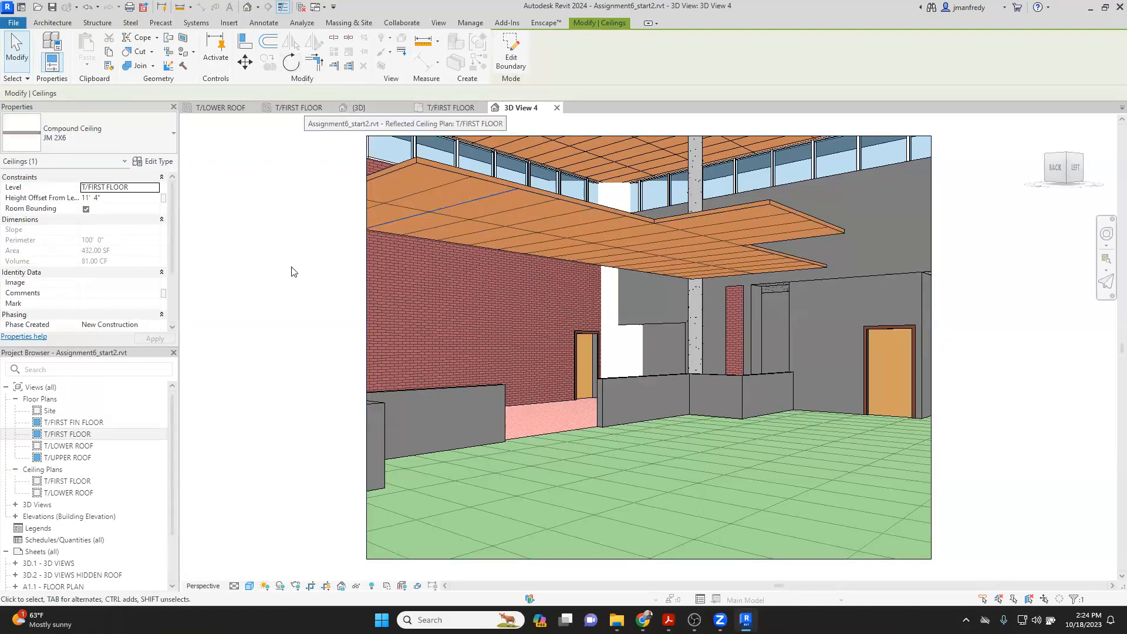
{"action": "left_click", "coordinate": [229, 398]}
{"action": "double_click", "coordinate": [68, 433]}
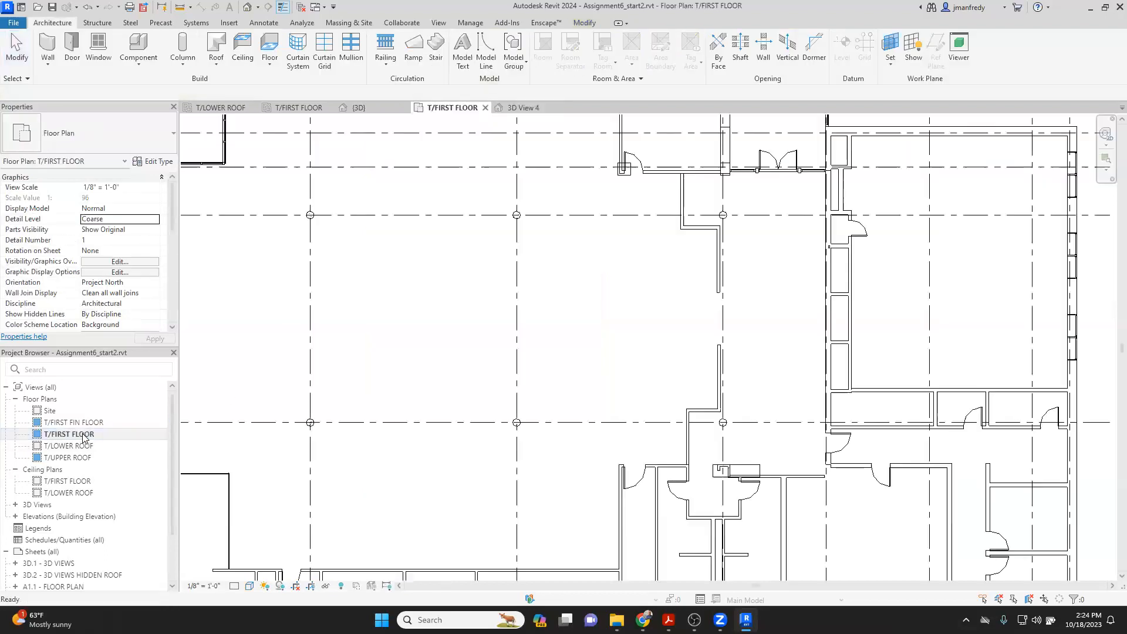
{"action": "double_click", "coordinate": [67, 480]}
Step: Try to rotate the canopy ceiling's tile pattern by one of its grid lines
{"action": "left_click", "coordinate": [573, 320]}
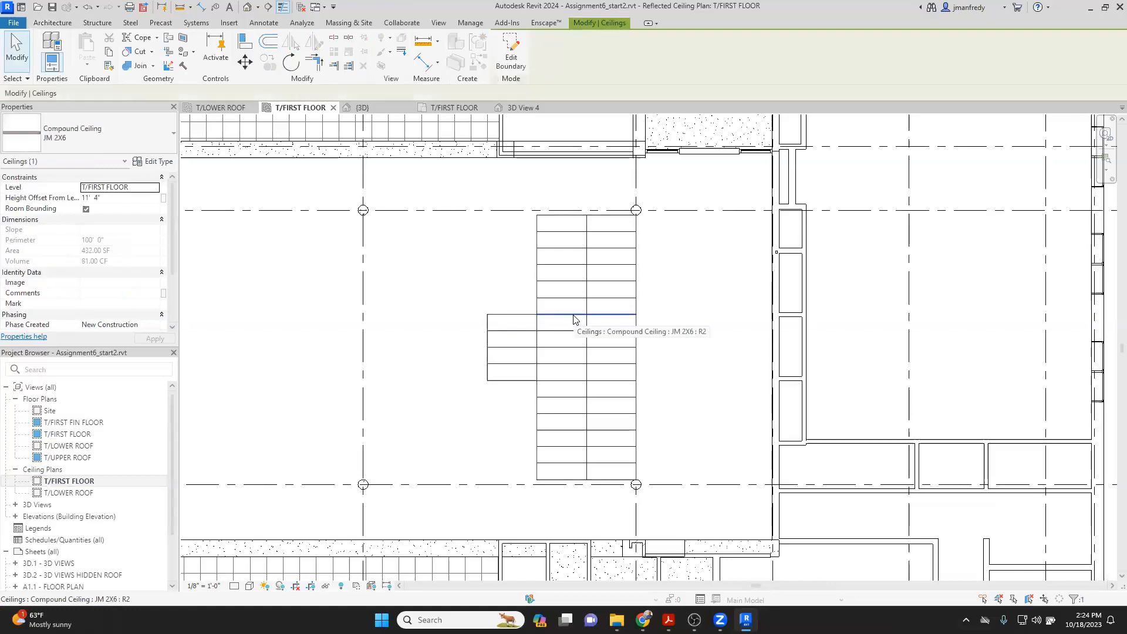
{"action": "left_click", "coordinate": [291, 62]}
{"action": "left_click", "coordinate": [709, 385]}
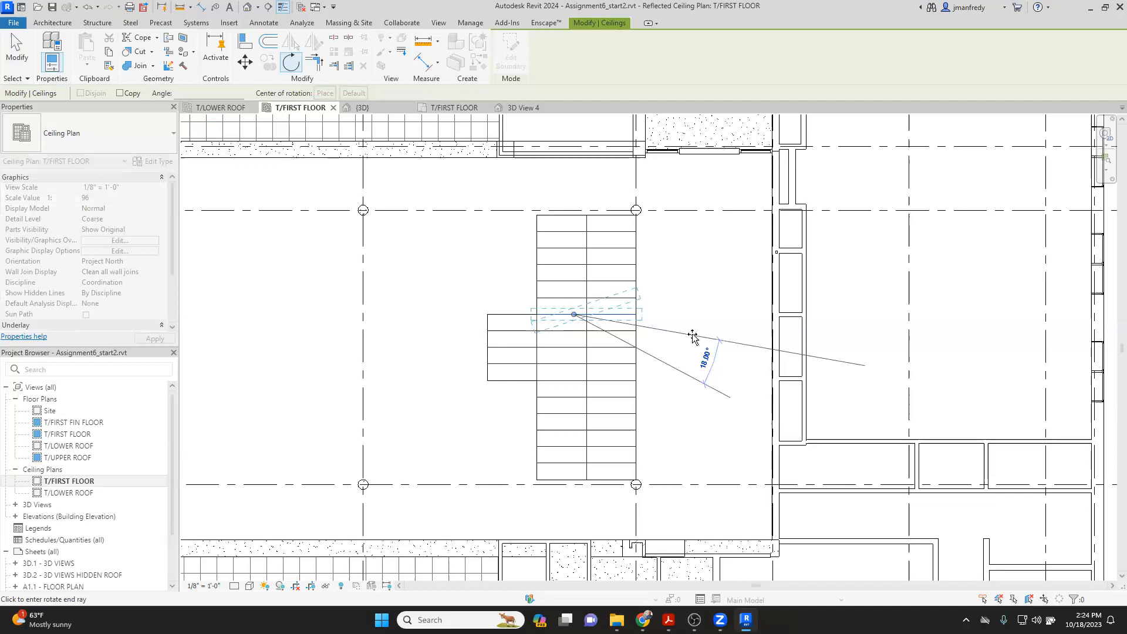
{"action": "key", "text": "Escape"}
{"action": "key", "text": "Escape"}
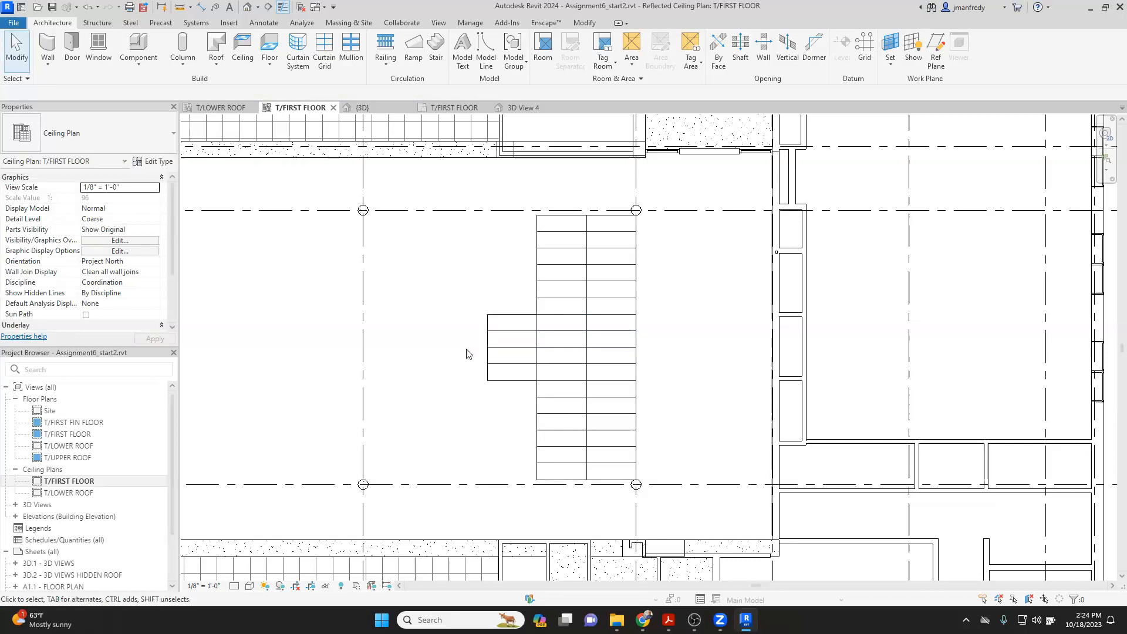
{"action": "middle_click_drag", "start_coordinate": [466, 353], "coordinate": [507, 375]}
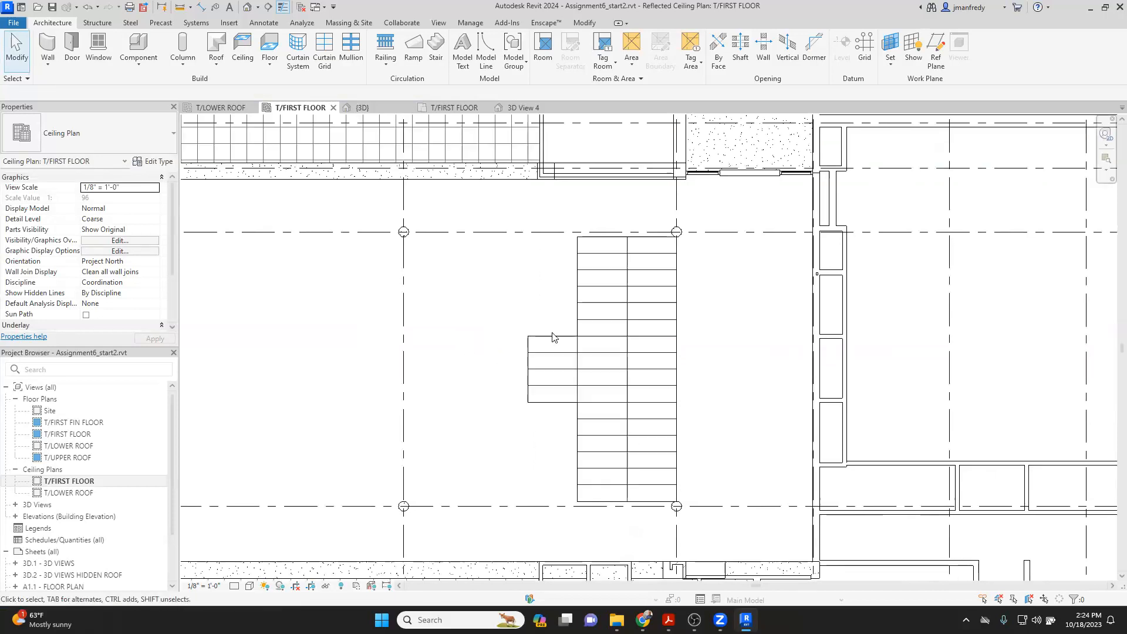
{"action": "left_click", "coordinate": [579, 307]}
{"action": "left_click", "coordinate": [522, 314]}
{"action": "left_click", "coordinate": [49, 65]}
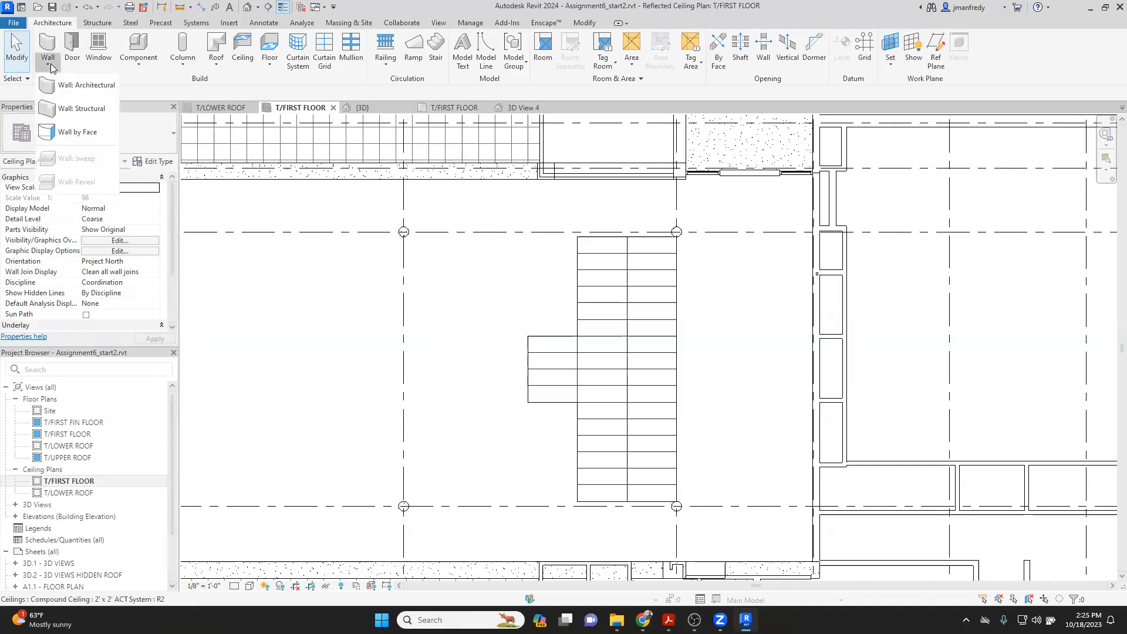
{"action": "left_click", "coordinate": [74, 89]}
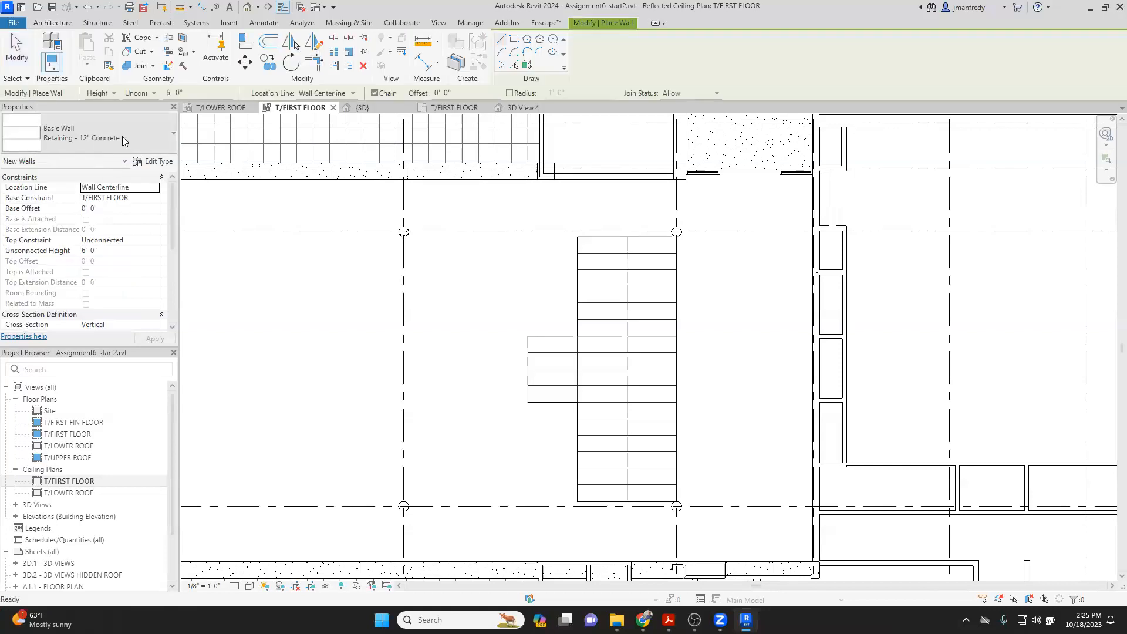
{"action": "left_click", "coordinate": [122, 136]}
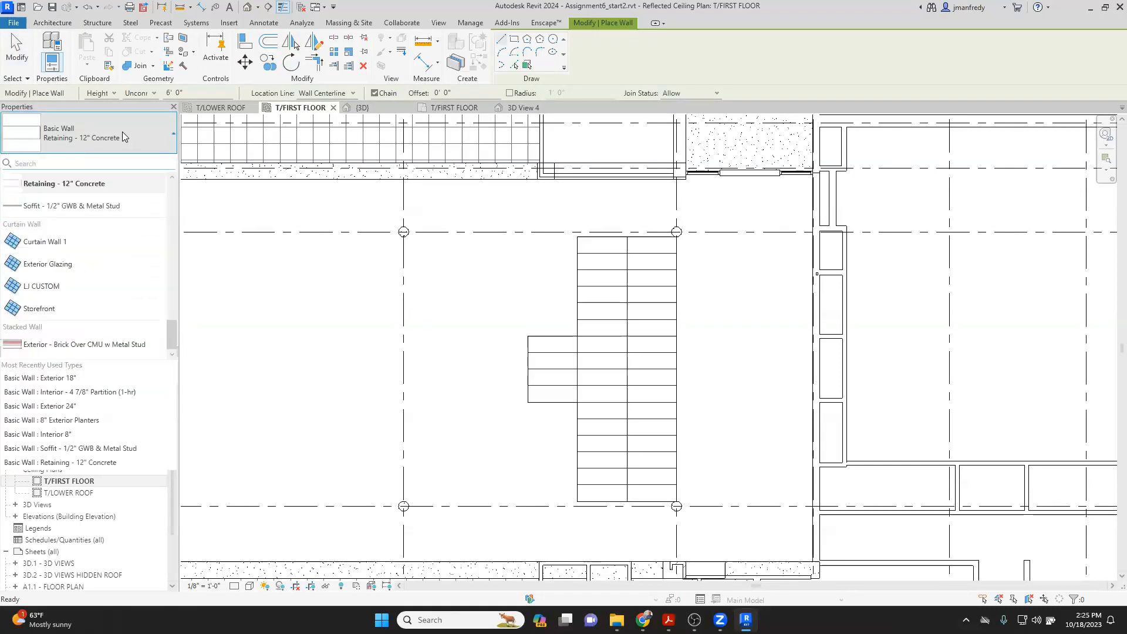
{"action": "key", "text": "Escape"}
{"action": "key", "text": "Escape"}
Step: Start a new ceiling and duplicate the GWB on Mtl. Stud type as JM ALUMINUM CIRCULATION
{"action": "left_click", "coordinate": [243, 48]}
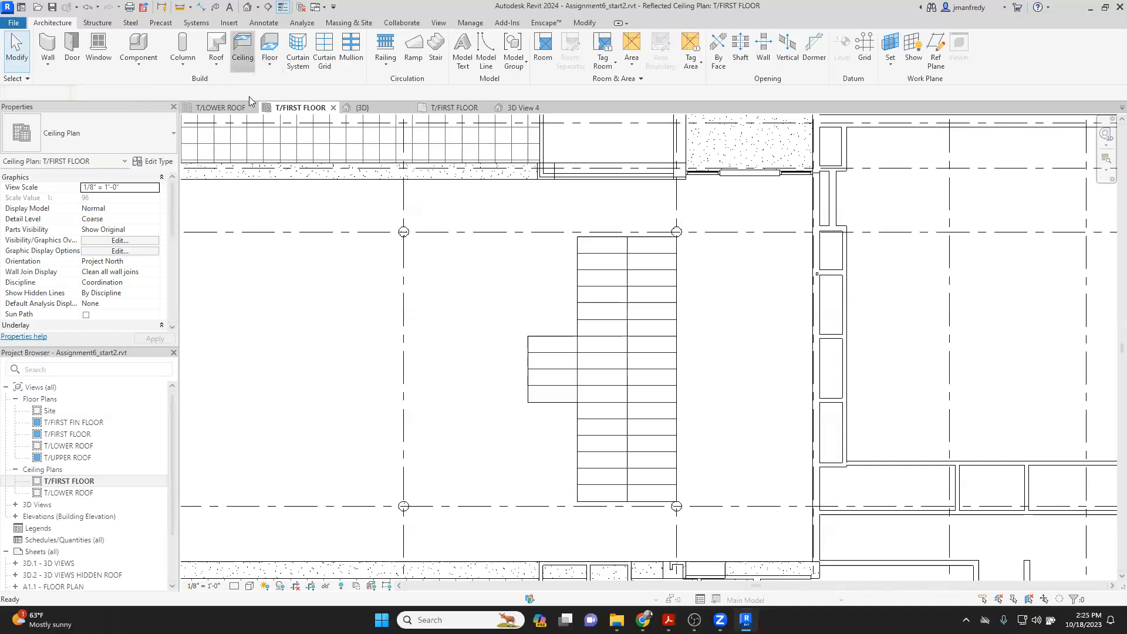
{"action": "left_click", "coordinate": [88, 134]}
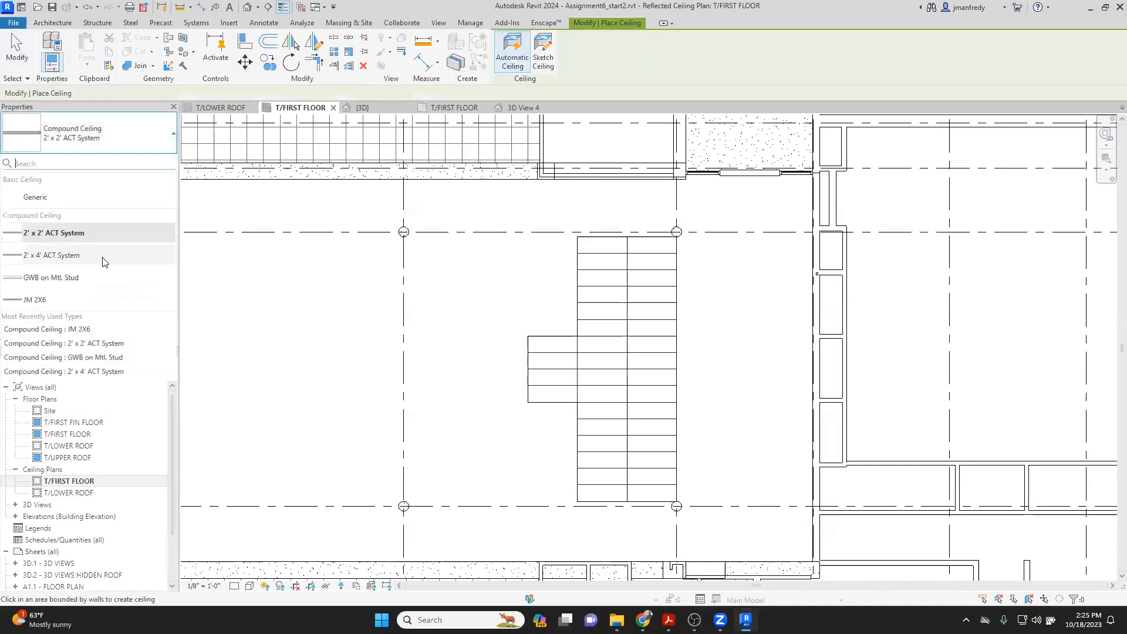
{"action": "left_click", "coordinate": [58, 278]}
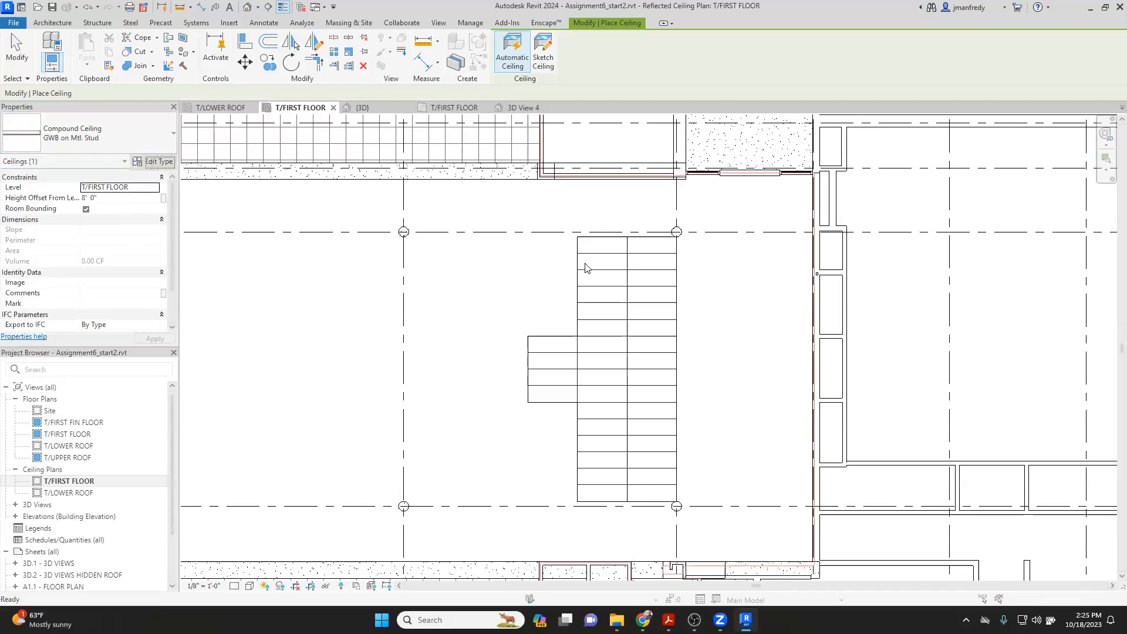
{"action": "left_click", "coordinate": [611, 165]}
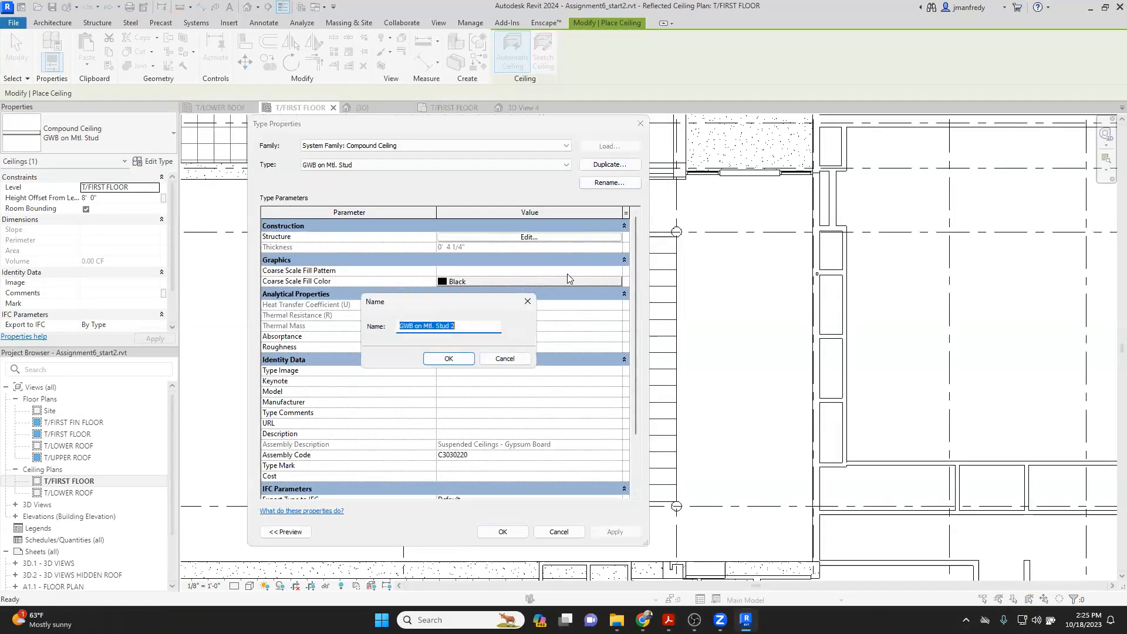
{"action": "type", "text": "JM SE"}
{"action": "type", "text": "UMINUM CIRCULATION"}
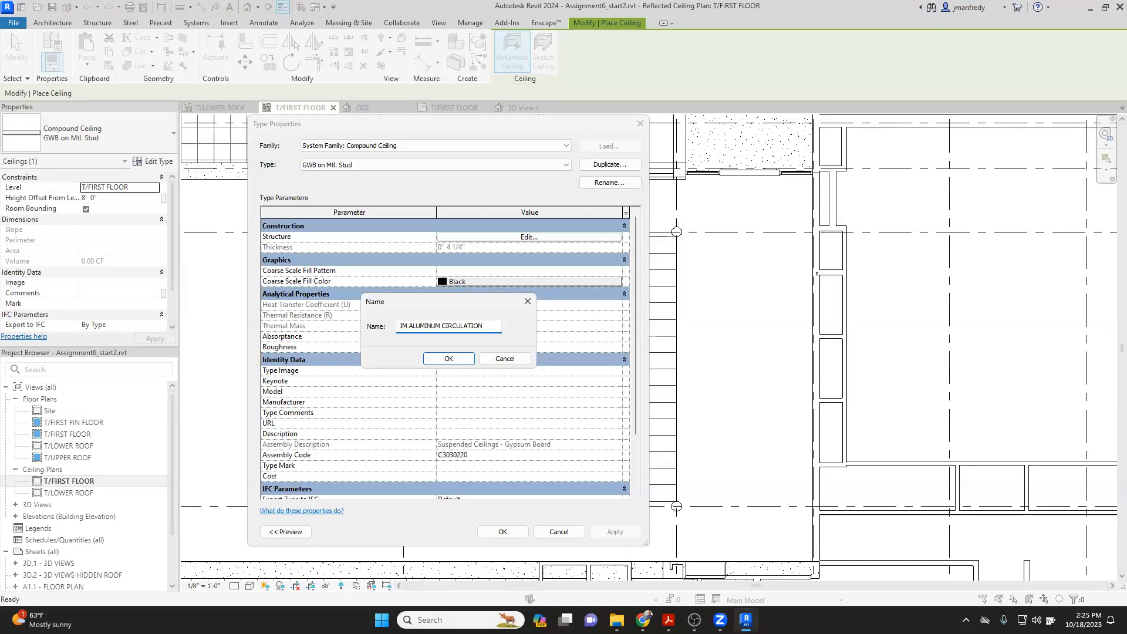
{"action": "left_click", "coordinate": [445, 359]}
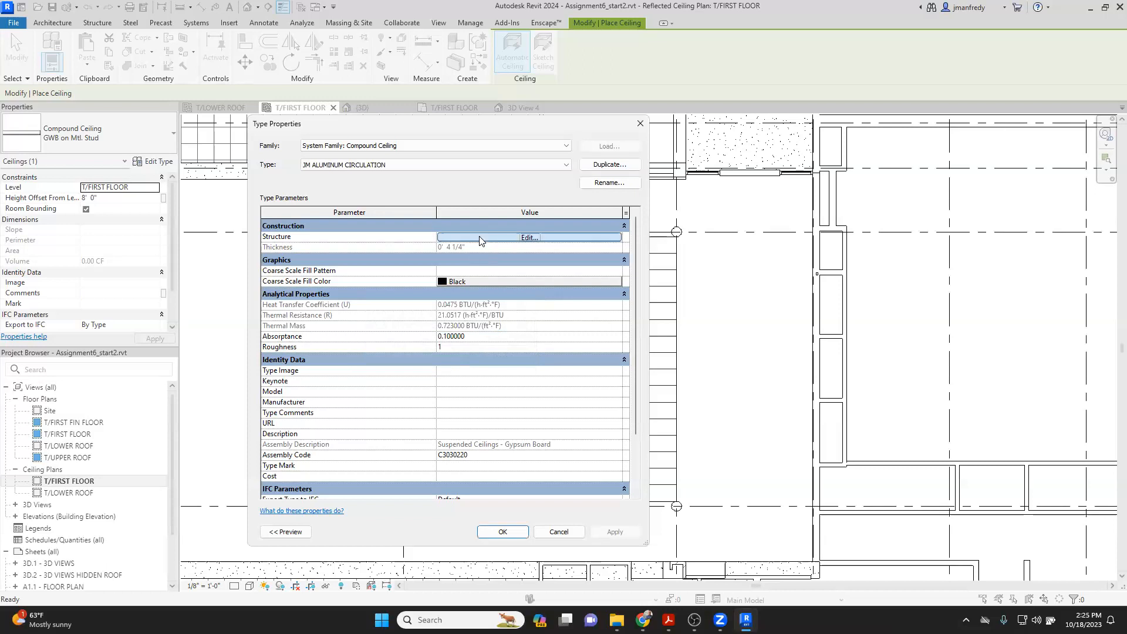
Step: Move the Finish 2 gypsum layer inside the core boundaries and delete the metal stud structure layer from the new type's assembly
{"action": "left_click", "coordinate": [480, 238]}
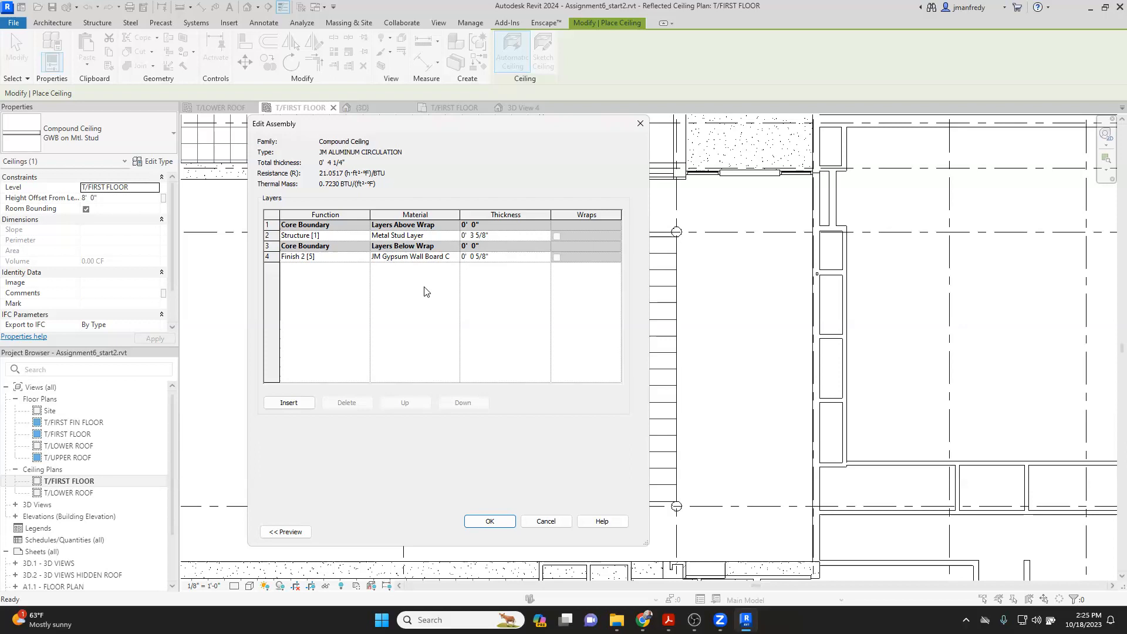
{"action": "left_click", "coordinate": [273, 257]}
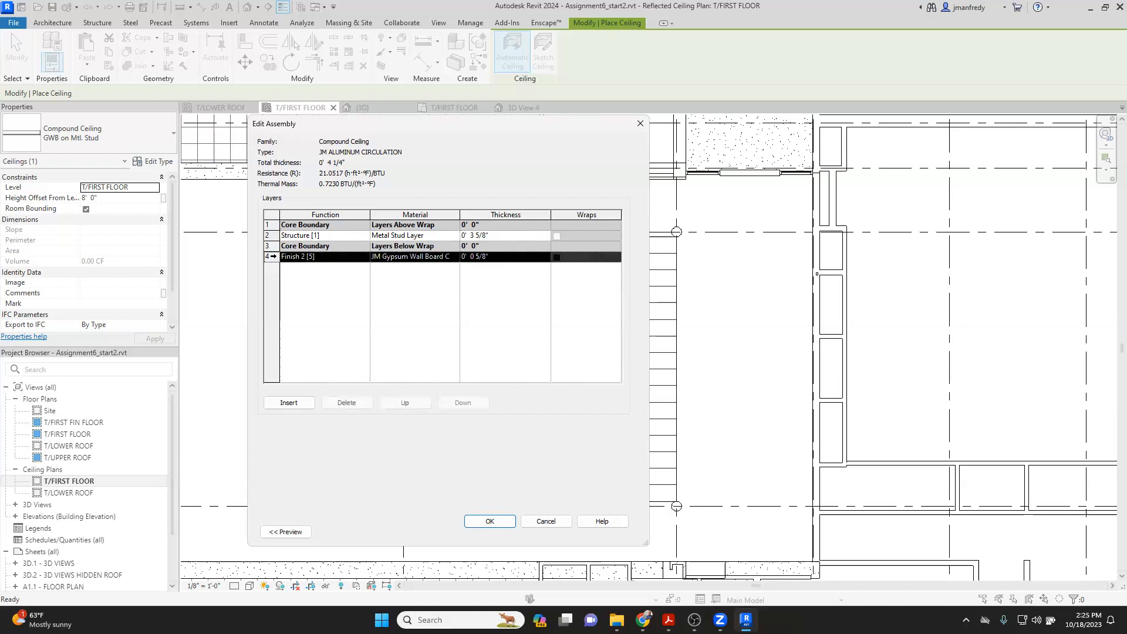
{"action": "left_click", "coordinate": [398, 403]}
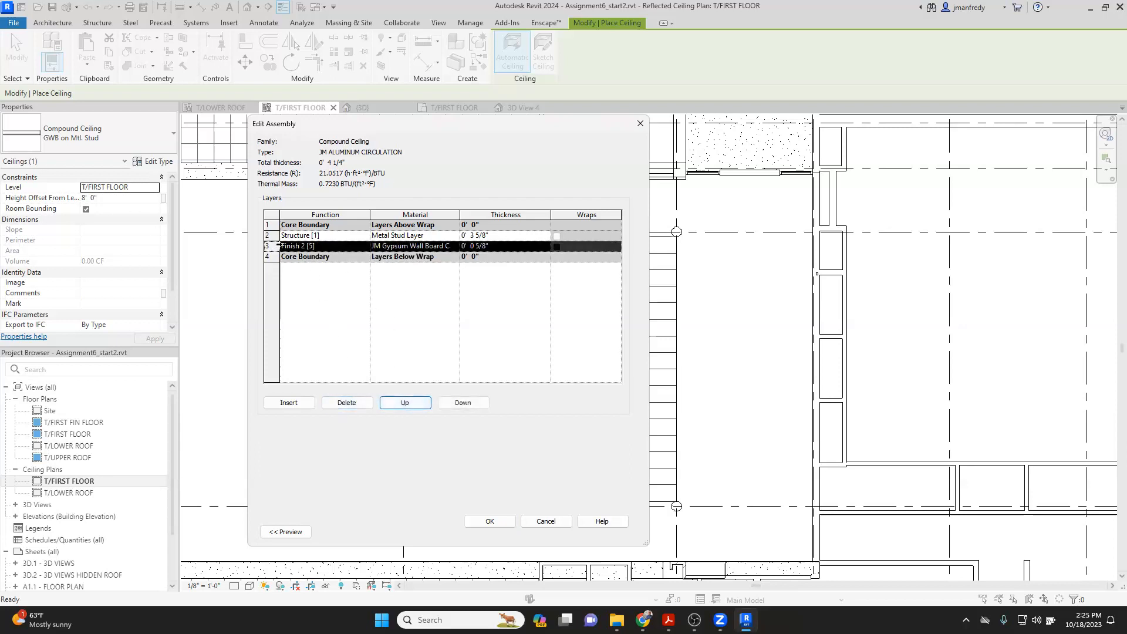
{"action": "left_click", "coordinate": [272, 234]}
{"action": "left_click", "coordinate": [346, 403]}
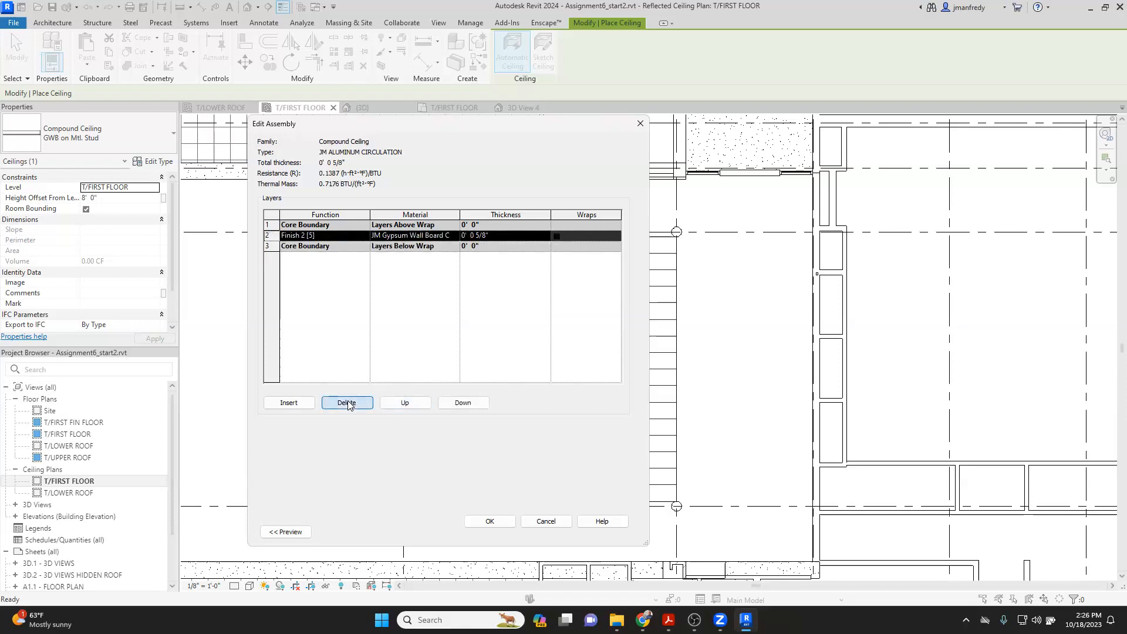
Step: Assign the Aluminum material to the remaining Finish 2 layer and accept the ceiling assembly
{"action": "left_click", "coordinate": [451, 236]}
{"action": "left_click", "coordinate": [455, 236]}
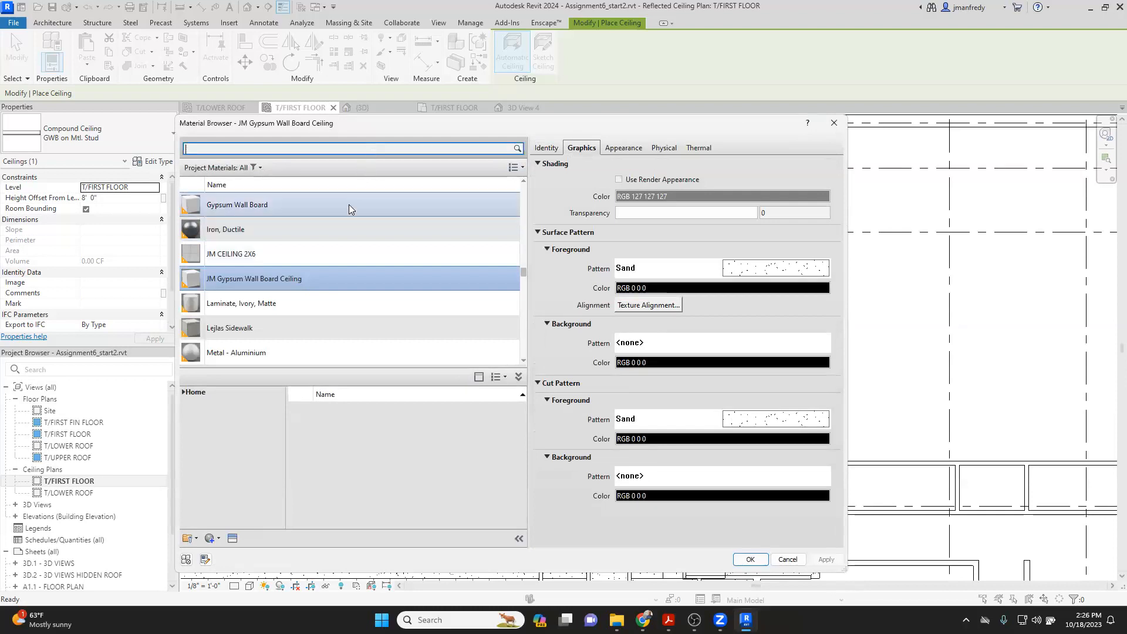
{"action": "type", "text": "ALU"}
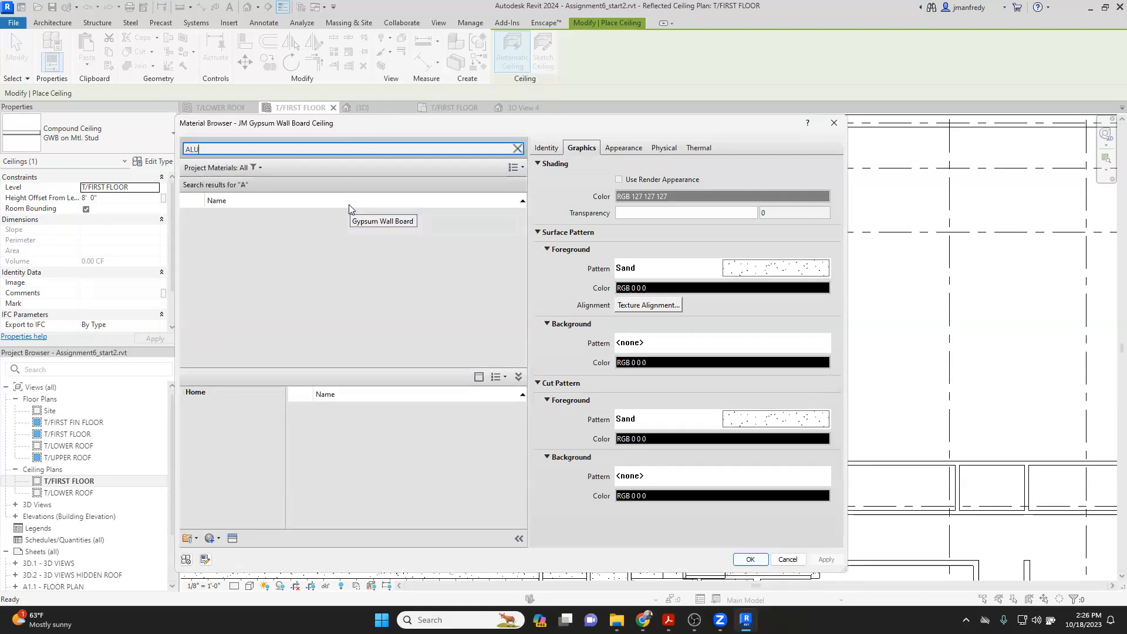
{"action": "type", "text": "MINU"}
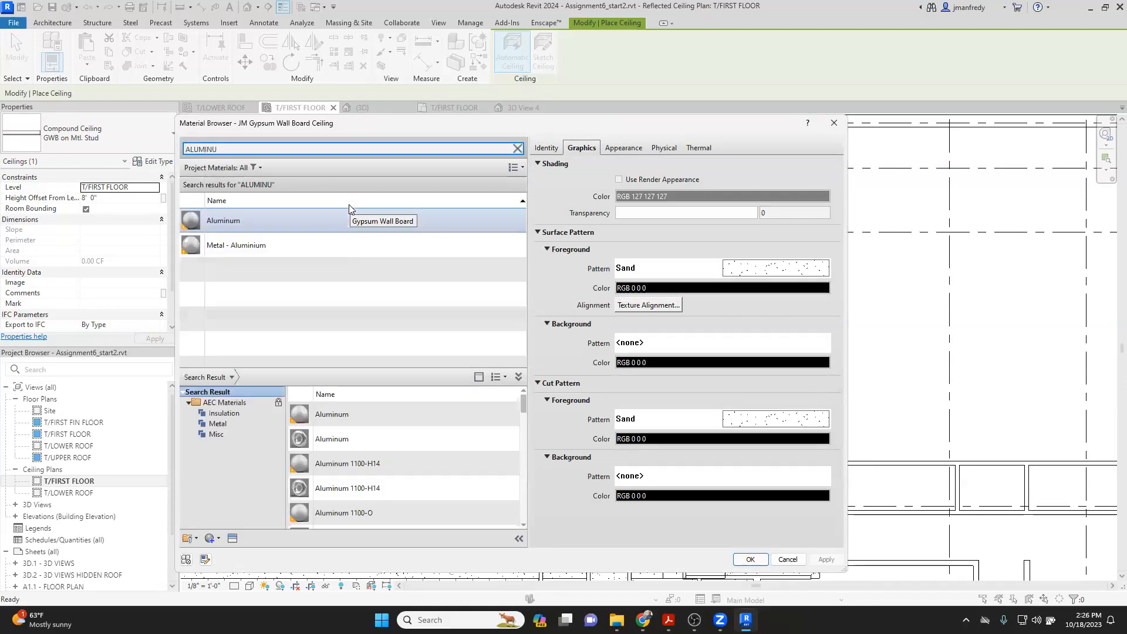
{"action": "left_click", "coordinate": [326, 216]}
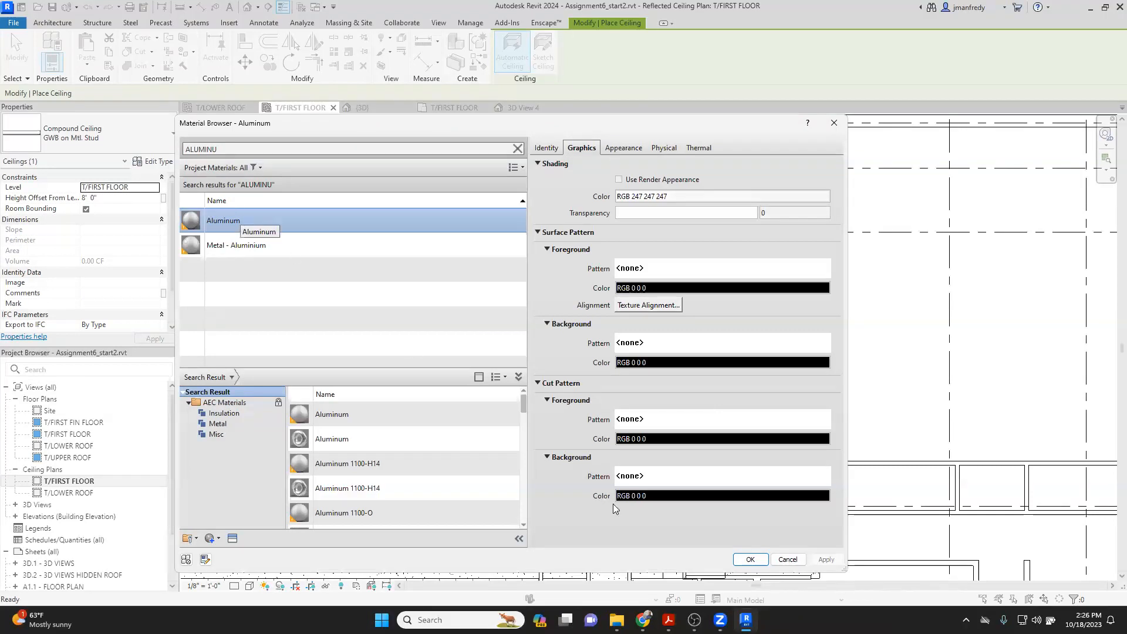
{"action": "left_click", "coordinate": [750, 558]}
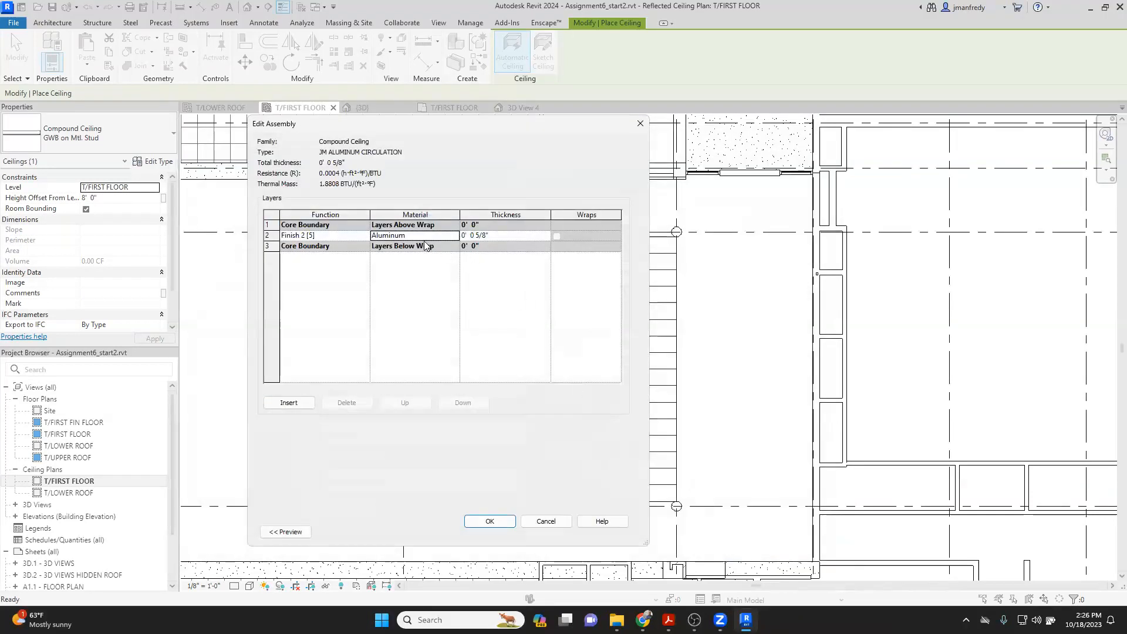
{"action": "left_click", "coordinate": [500, 522]}
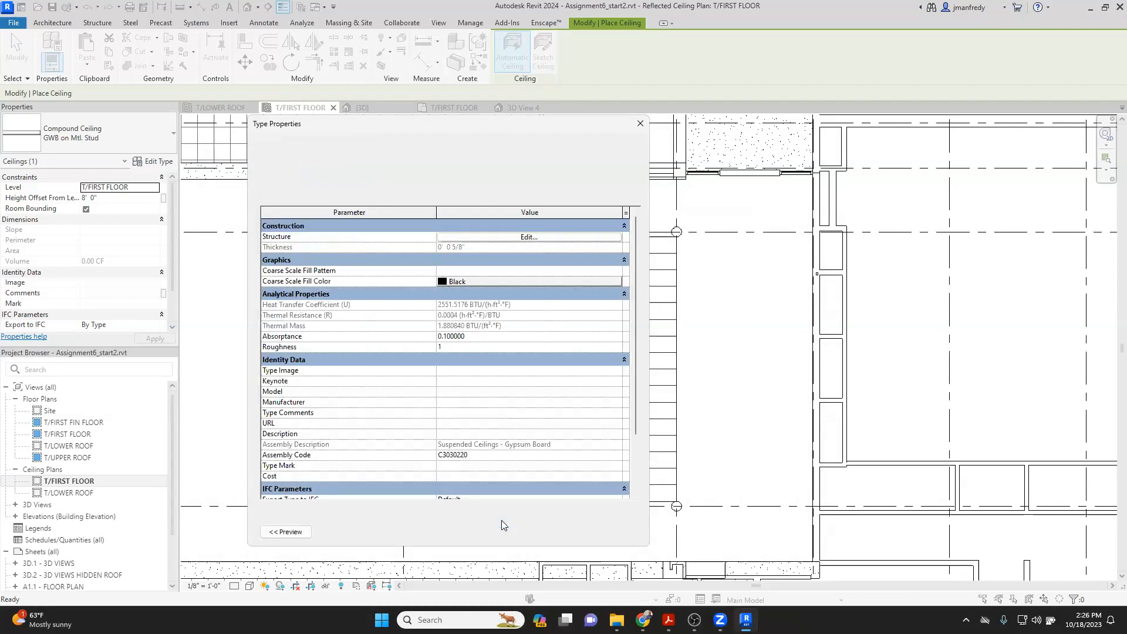
Step: Set the aluminum Finish 2 layer's thickness to 1' 2" in the JM ALUMINUM CIRCULATION assembly and accept the type changes
{"action": "left_click", "coordinate": [479, 237]}
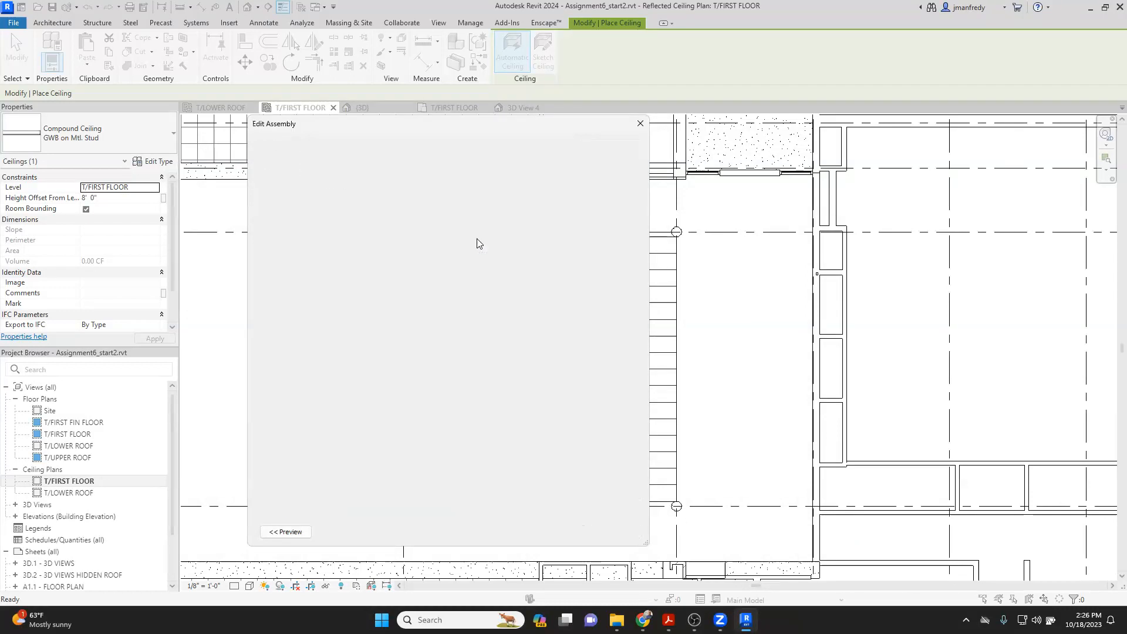
{"action": "left_click", "coordinate": [498, 237]}
{"action": "type", "text": "14"}
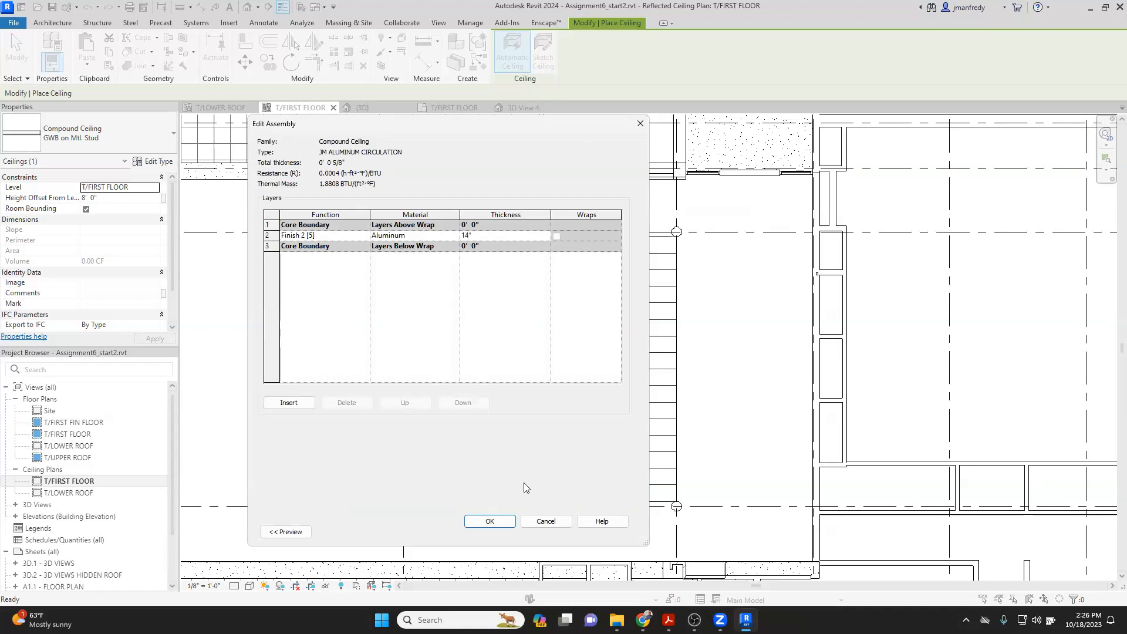
{"action": "left_click", "coordinate": [491, 521]}
{"action": "left_click", "coordinate": [503, 534]}
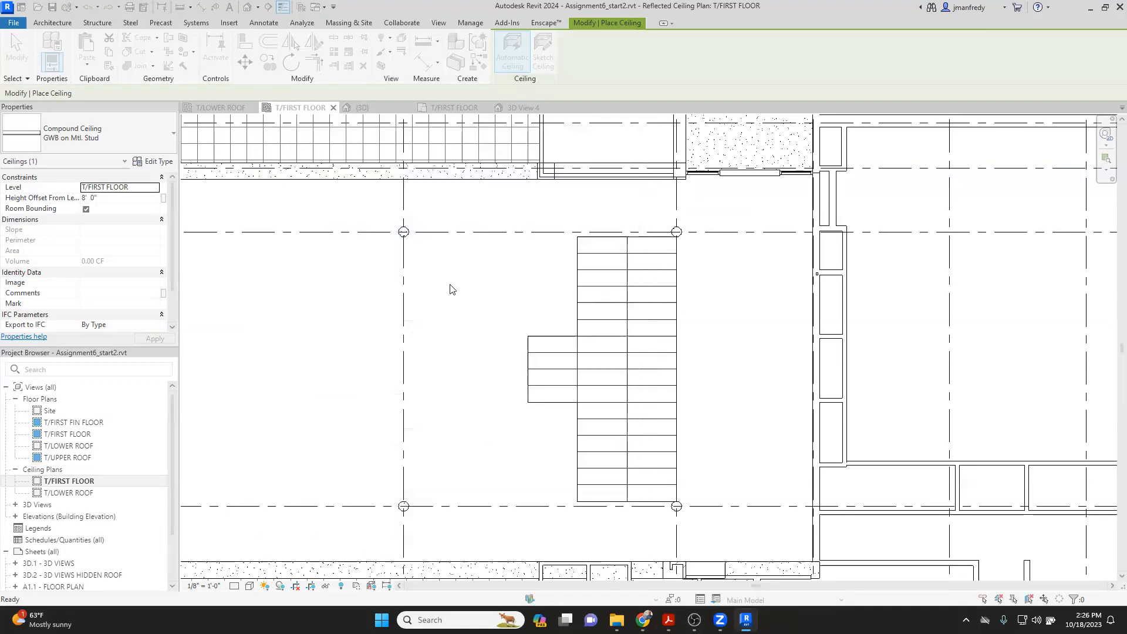
Step: Sketch a rectangular ceiling boundary 18' wide around the full extents of the T-shaped tiled ceiling
{"action": "left_click", "coordinate": [536, 72]}
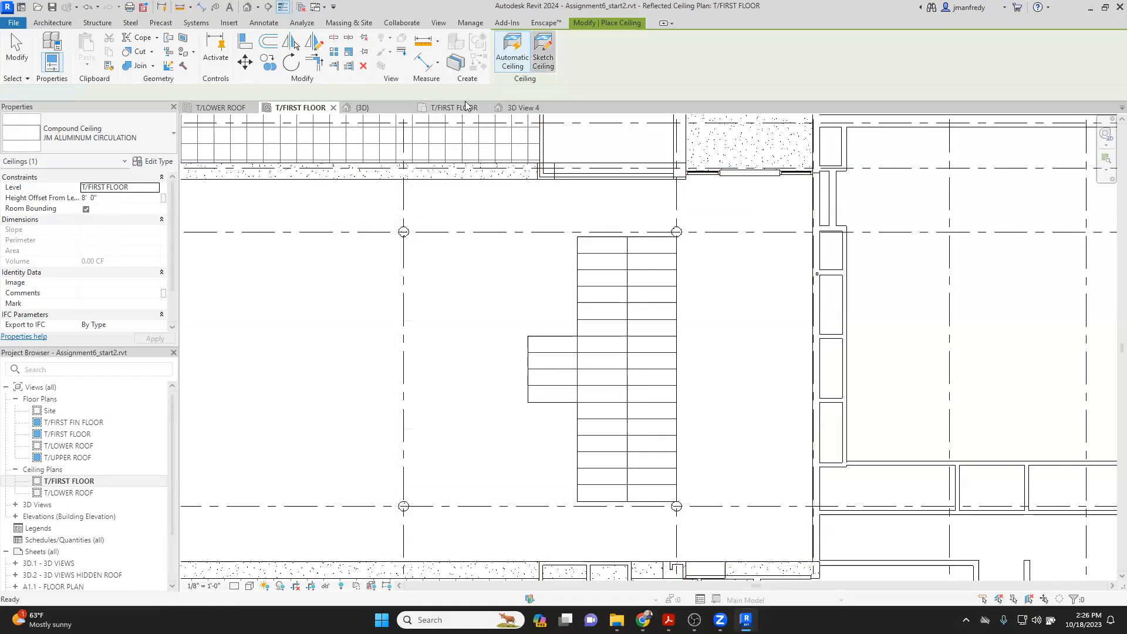
{"action": "left_click", "coordinate": [602, 40]}
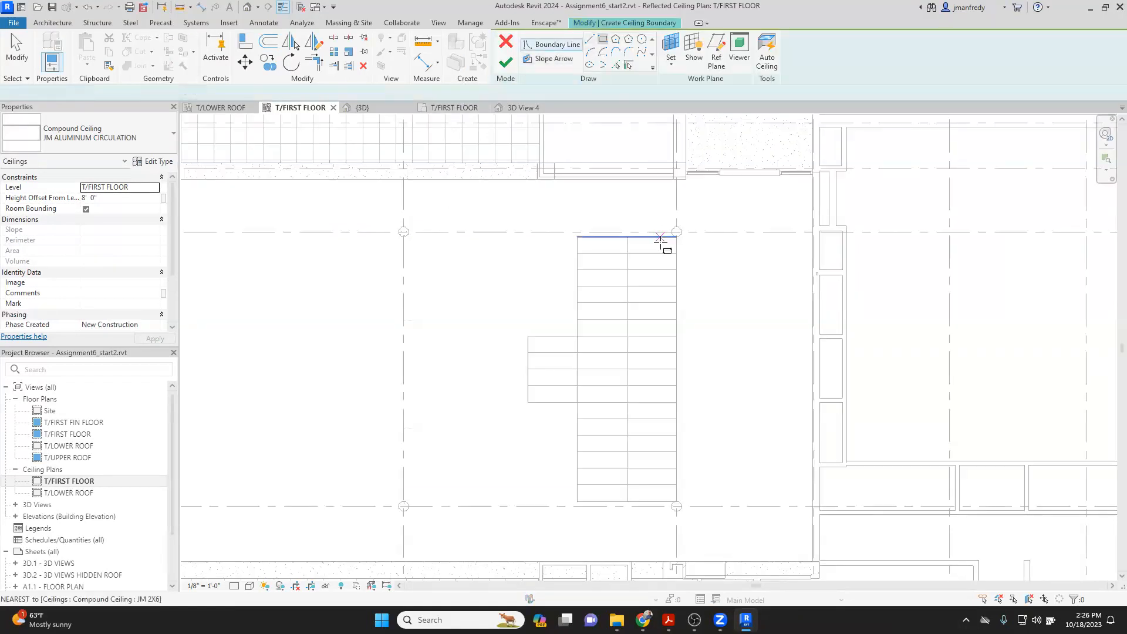
{"action": "left_click", "coordinate": [676, 237]}
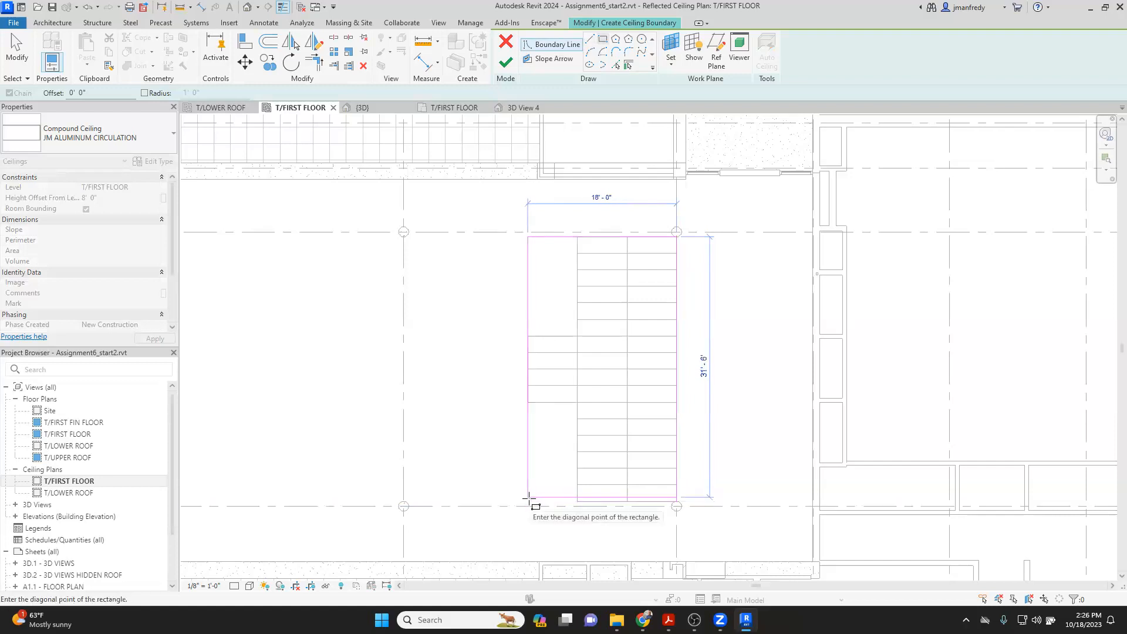
{"action": "left_click", "coordinate": [529, 502]}
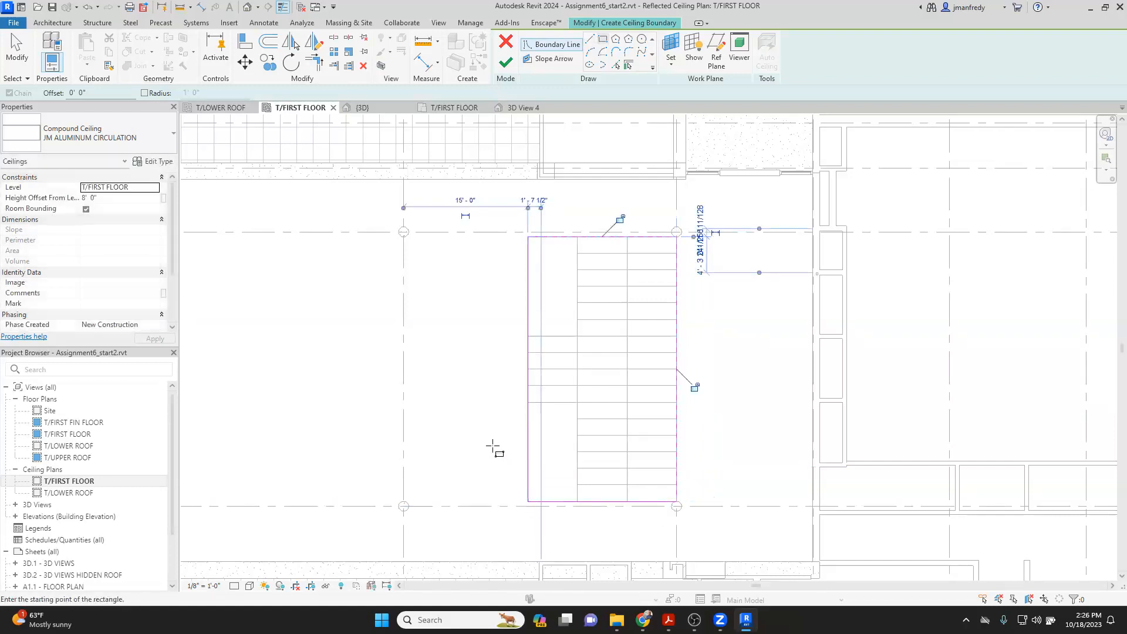
{"action": "key", "text": "Escape"}
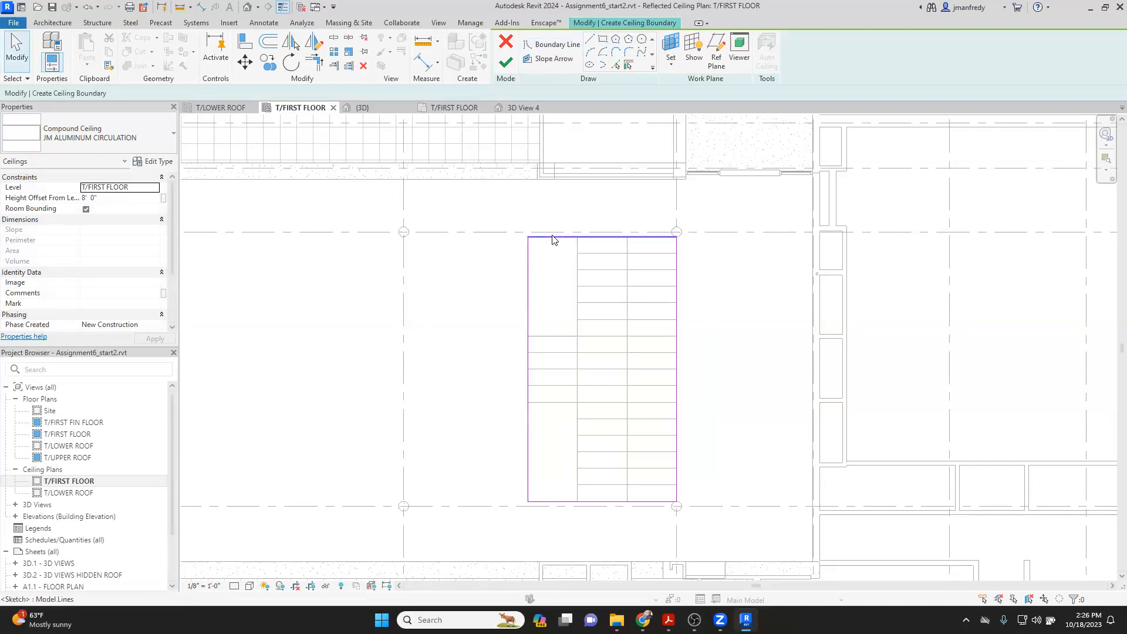
Step: Sketch a second boundary rectangle offset 8 1/4" outside the first one and finish the aluminum ceiling sketch
{"action": "left_click", "coordinate": [600, 37]}
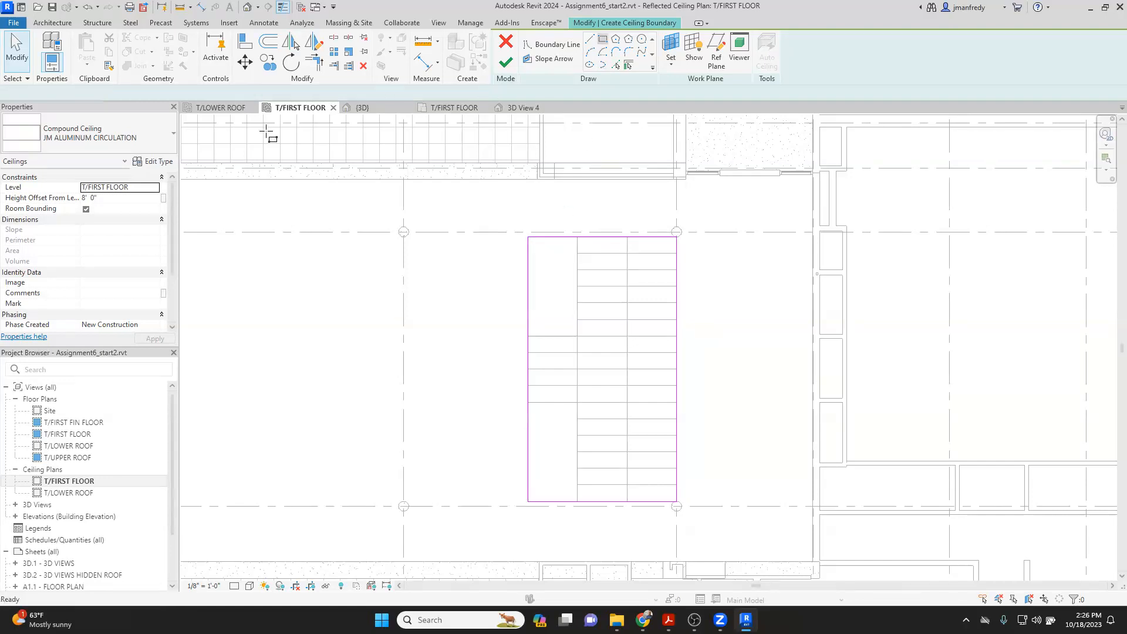
{"action": "type", "text": "8 1/4\""}
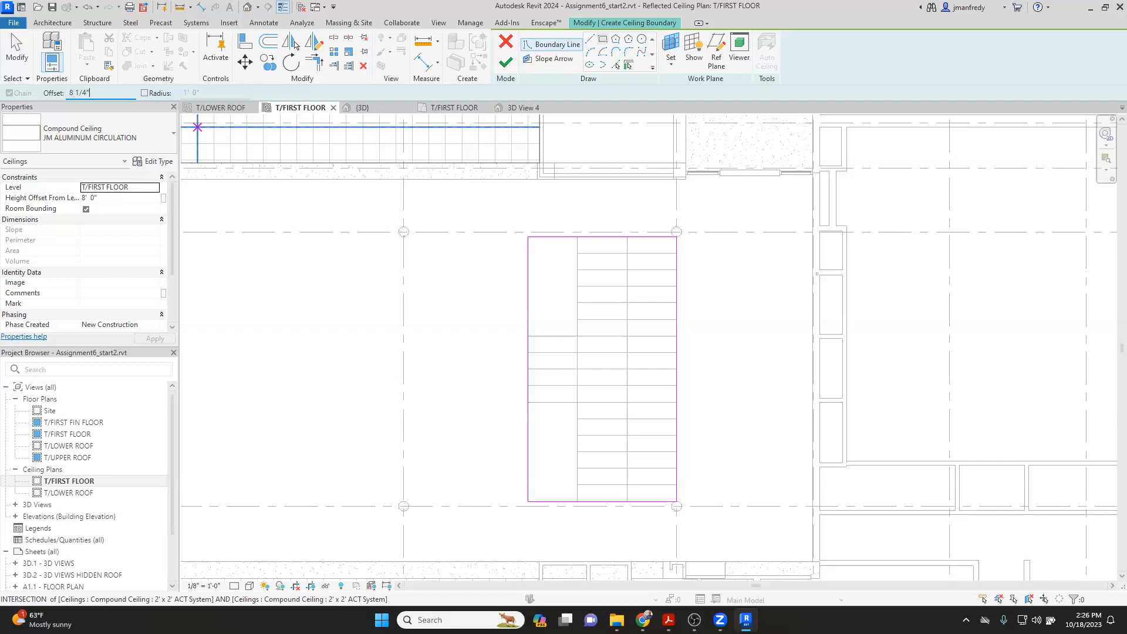
{"action": "left_click", "coordinate": [528, 237]}
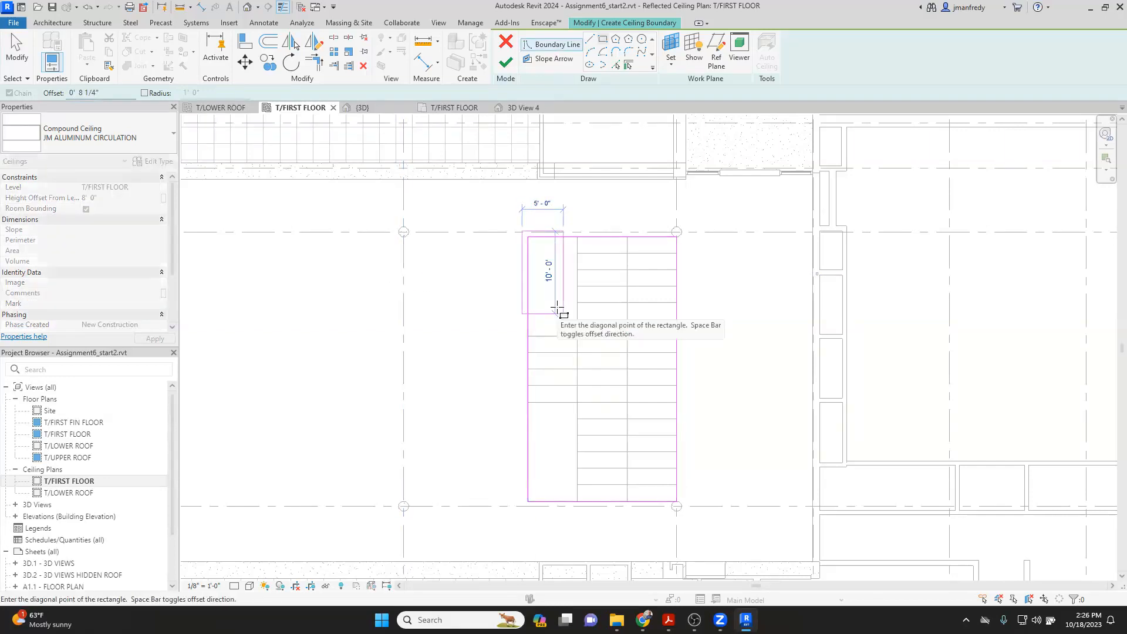
{"action": "left_click", "coordinate": [676, 503]}
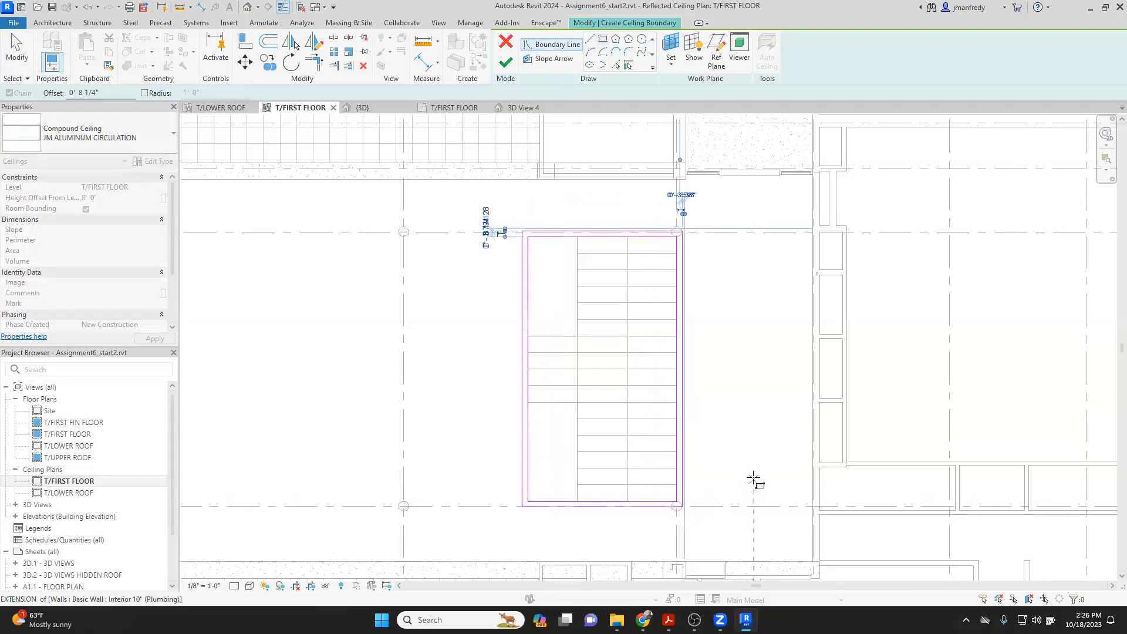
{"action": "key", "text": "Escape"}
{"action": "key", "text": "Escape"}
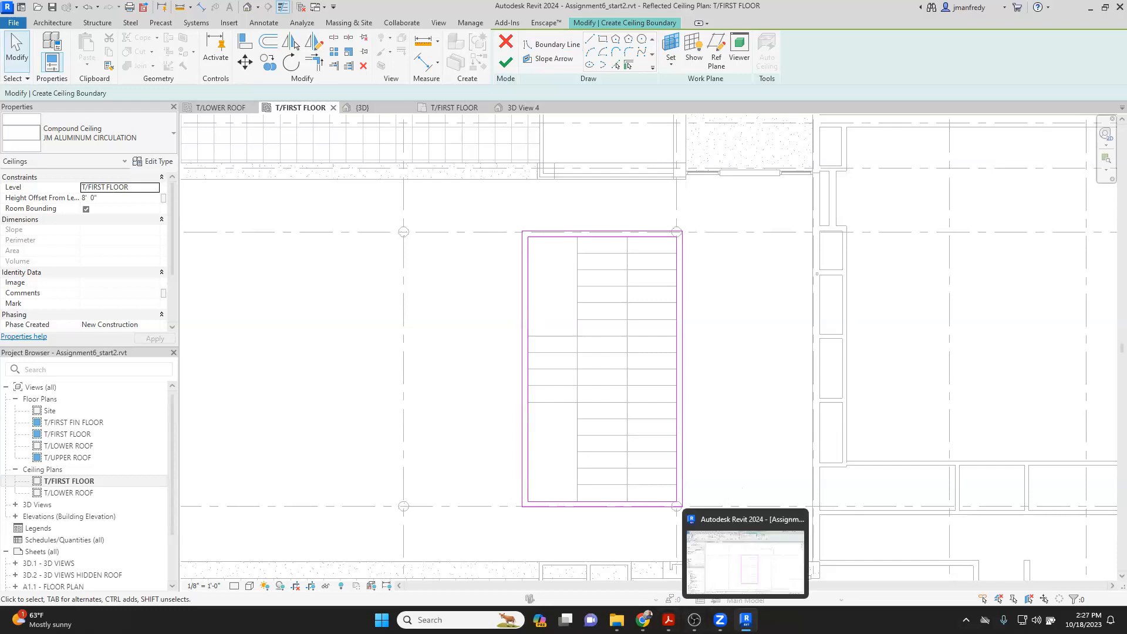
{"action": "left_click", "coordinate": [506, 62]}
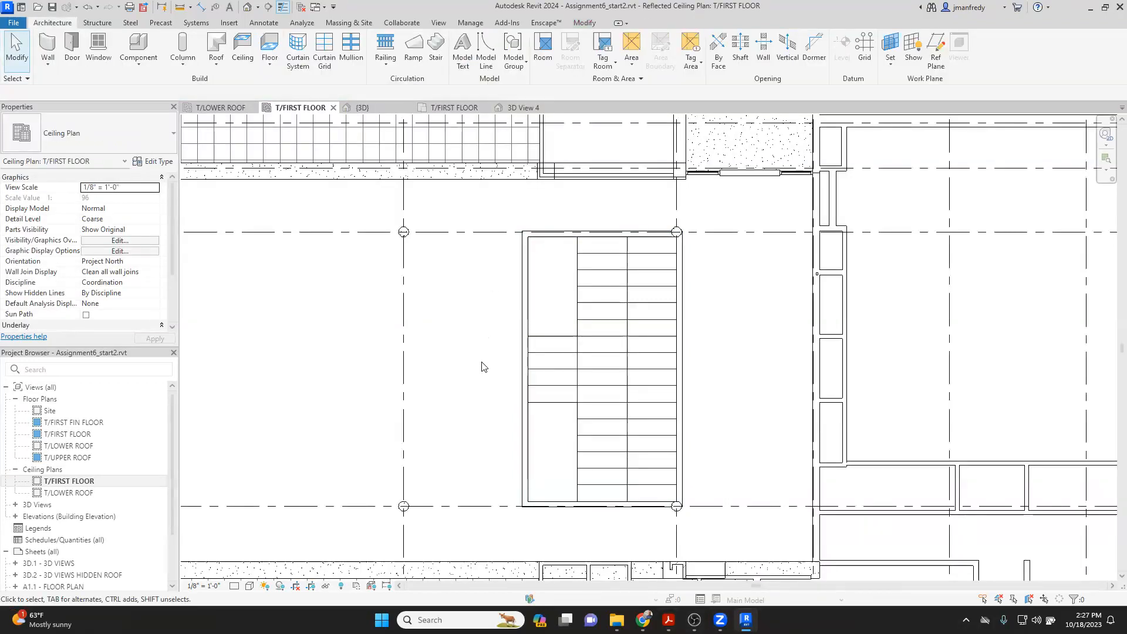
Step: Open 3D View 4 and set the aluminum trim ceiling's height offset from level to 11' 4"
{"action": "scroll", "coordinate": [35, 458], "scroll_direction": "down", "scroll_amount": 2}
{"action": "left_click", "coordinate": [16, 446]}
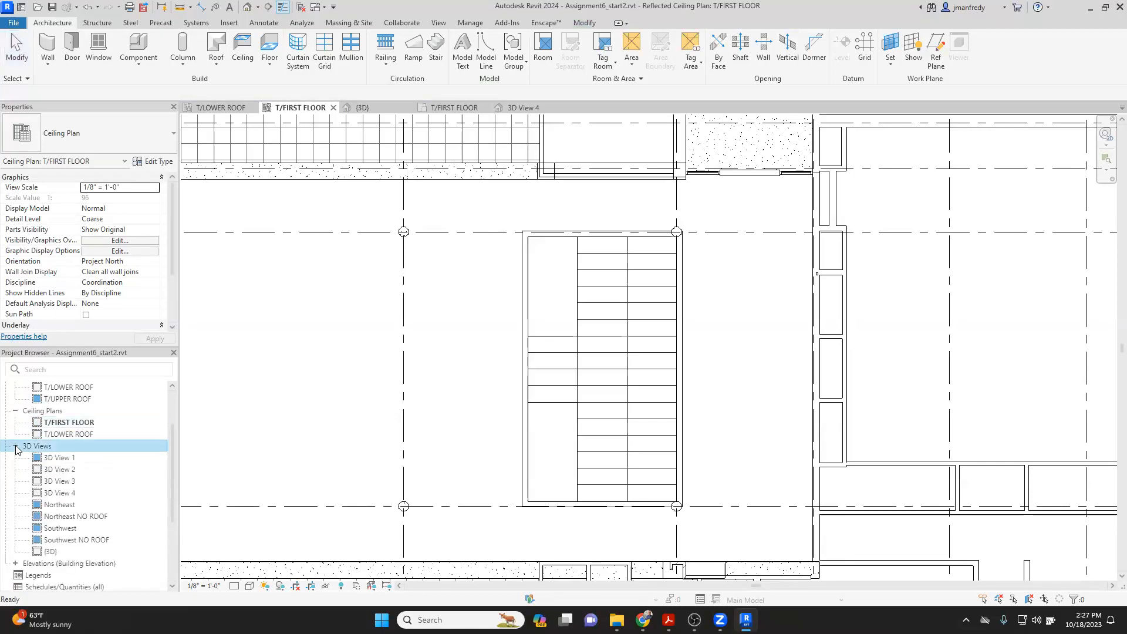
{"action": "double_click", "coordinate": [59, 492]}
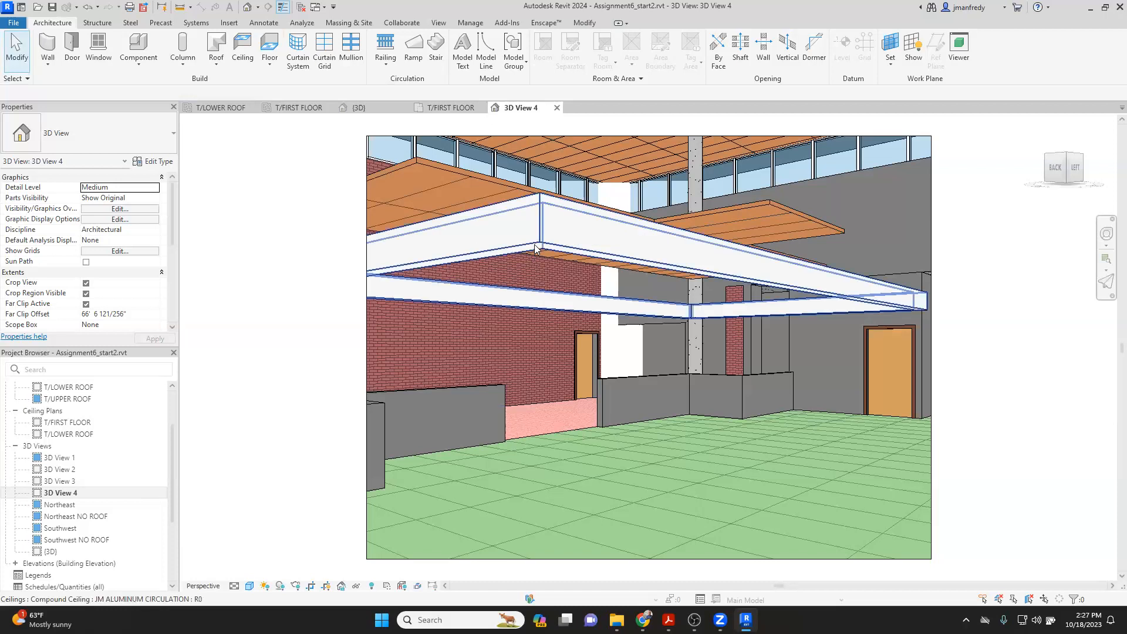
{"action": "left_click", "coordinate": [376, 286]}
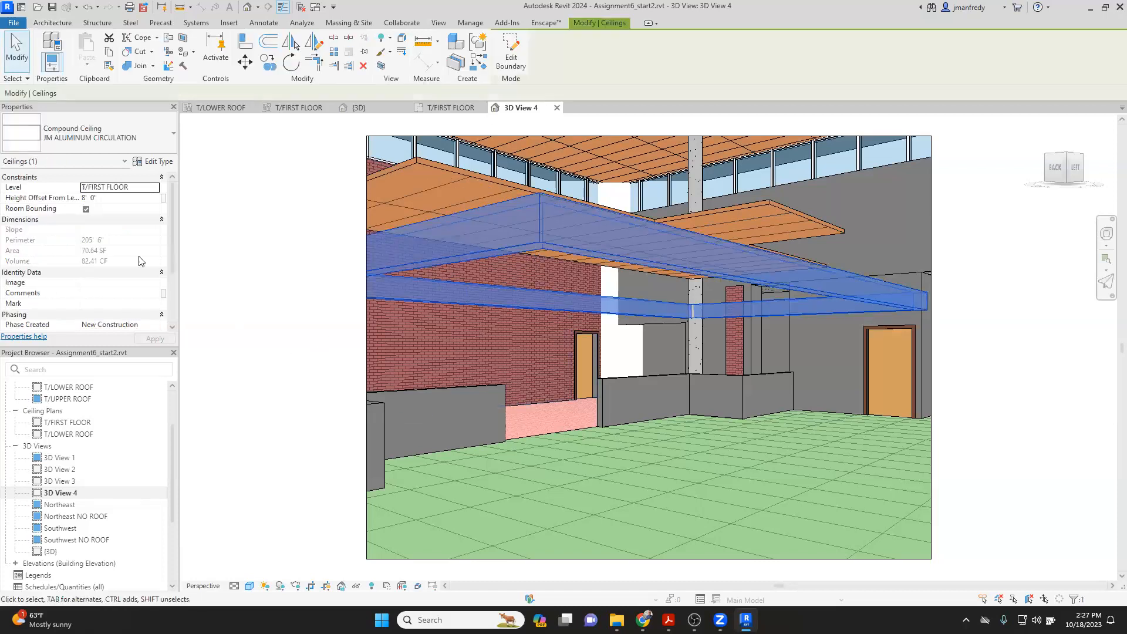
{"action": "left_click", "coordinate": [114, 199]}
{"action": "type", "text": "11 4"}
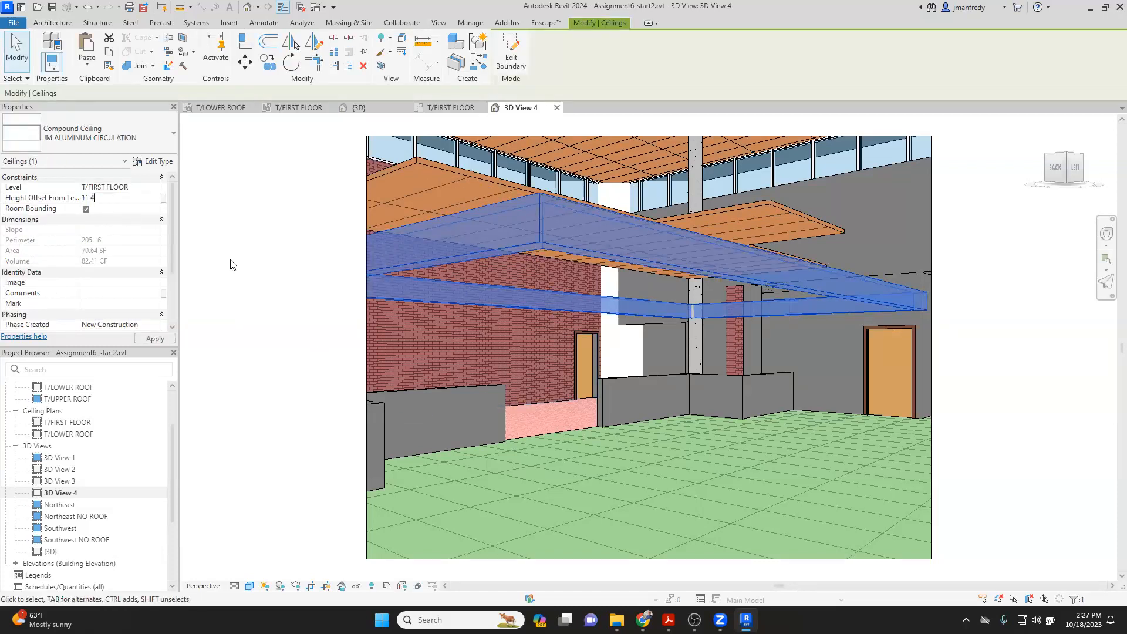
{"action": "key", "text": "Return"}
{"action": "left_click", "coordinate": [315, 301]}
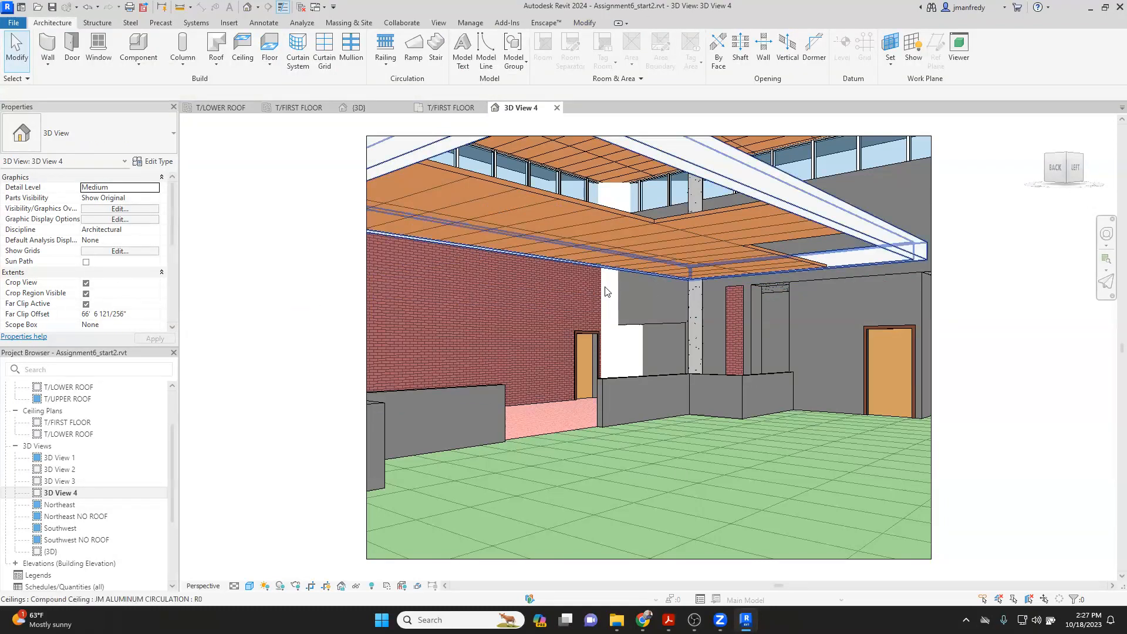
Step: Turn off far clipping for 3D View 4 and inspect the tiled canopy ceiling inside the trim
{"action": "left_click", "coordinate": [86, 304]}
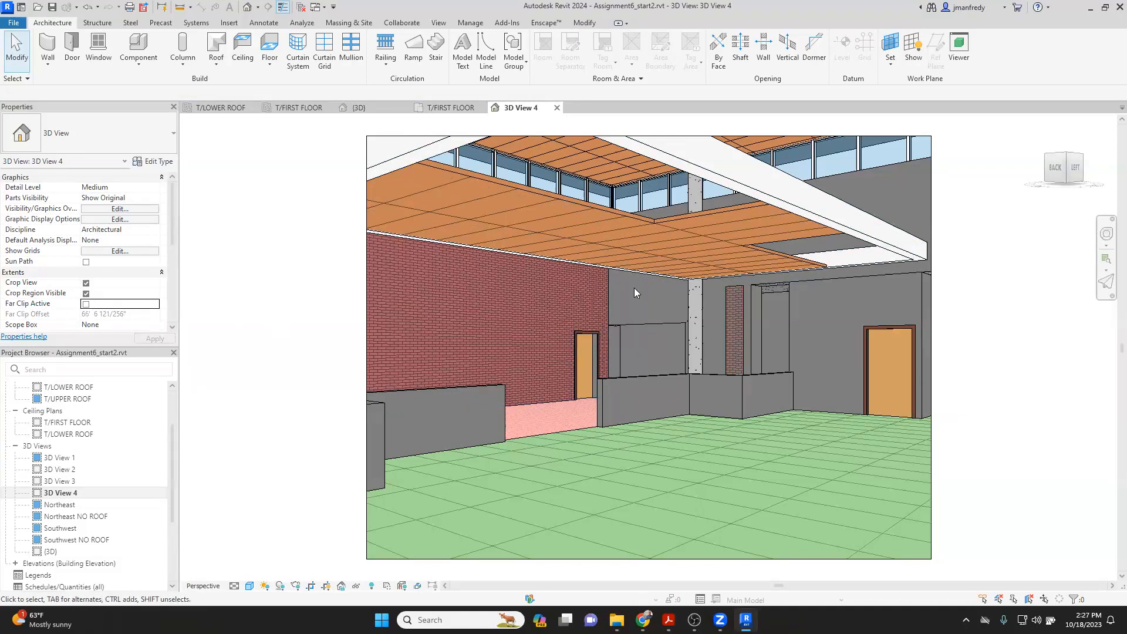
{"action": "left_click", "coordinate": [757, 248]}
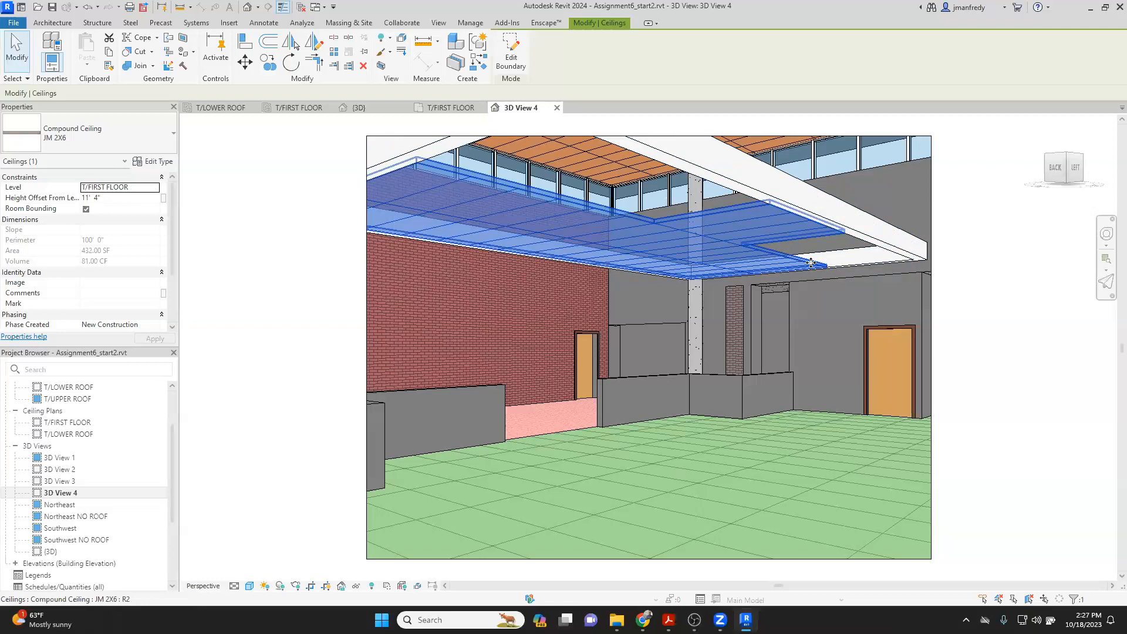
{"action": "left_click", "coordinate": [323, 282]}
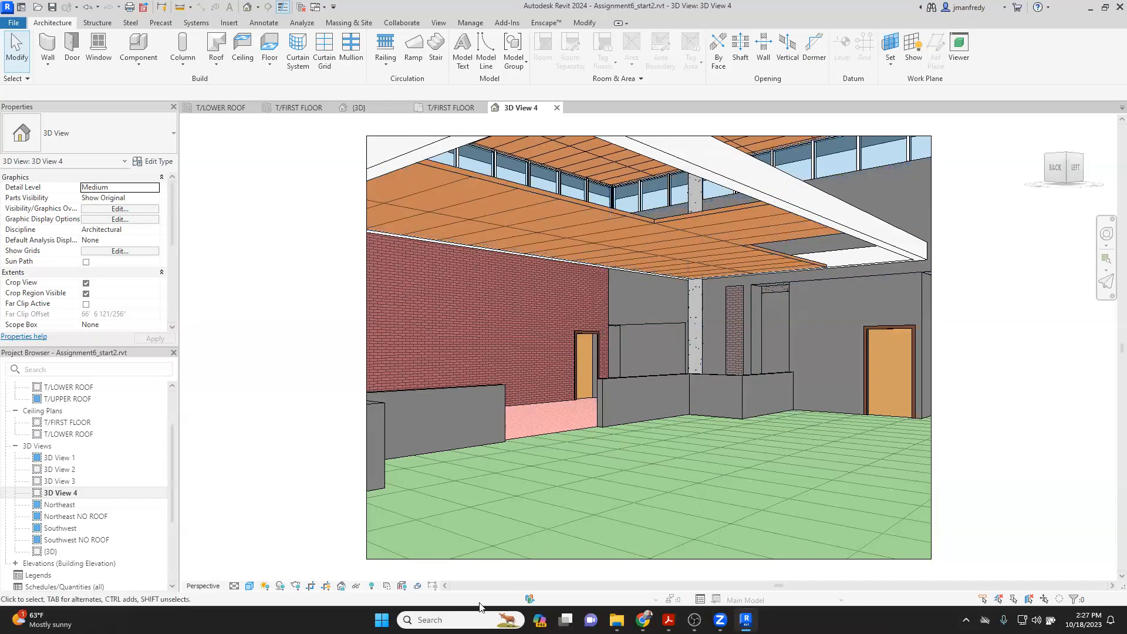
Step: Switch to the library photo album in Chrome and open the photo of the hanging hexagon-patterned panel beside the column as canopy reference
{"action": "mouse_move", "coordinate": [643, 619]}
{"action": "left_click", "coordinate": [668, 578]}
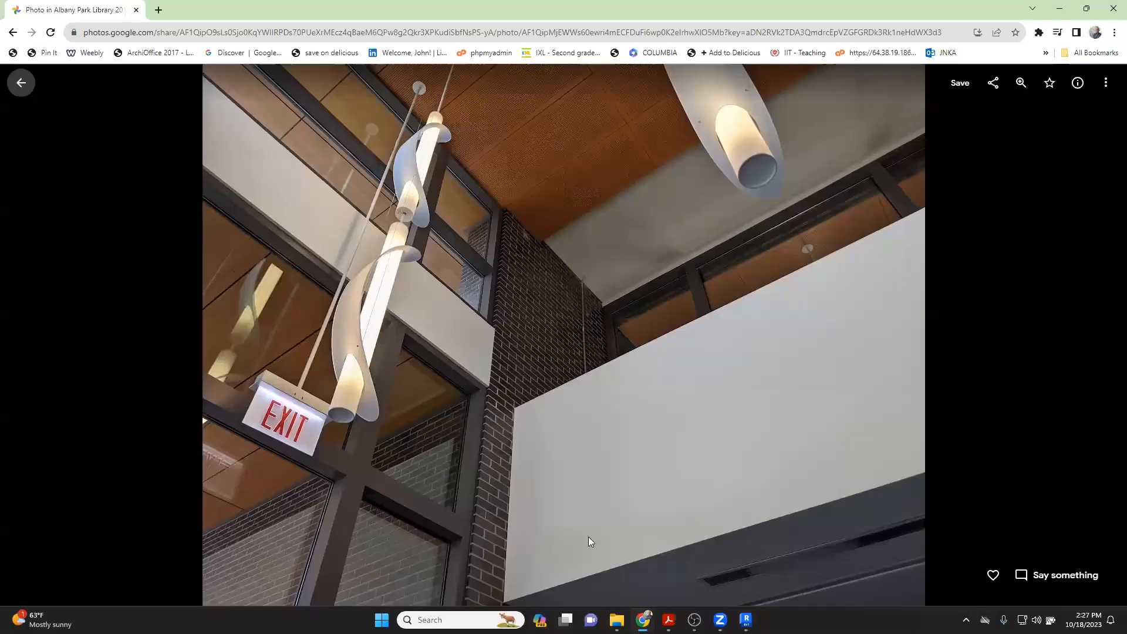
{"action": "left_click", "coordinate": [21, 82]}
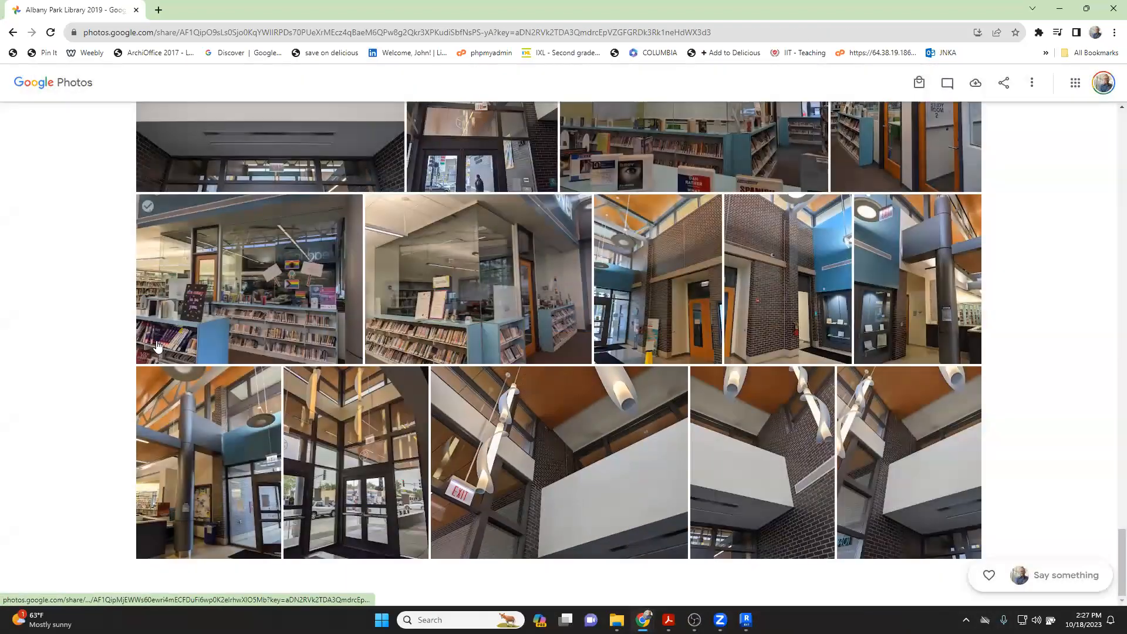
{"action": "scroll", "coordinate": [157, 343], "scroll_direction": "up", "scroll_amount": 15}
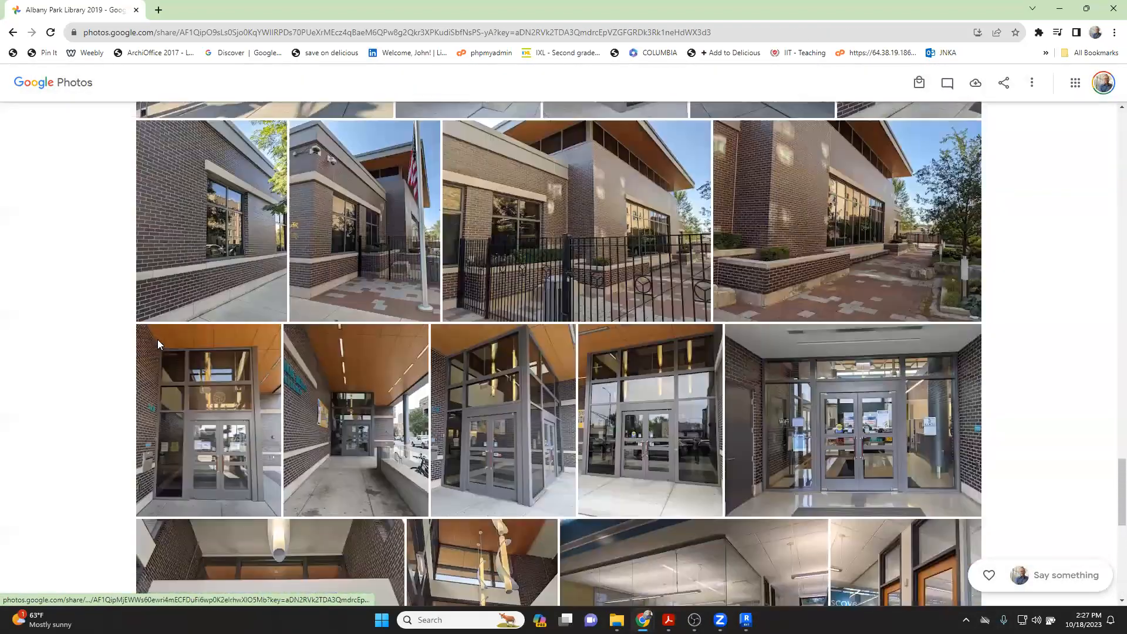
{"action": "scroll", "coordinate": [157, 344], "scroll_direction": "up", "scroll_amount": 15}
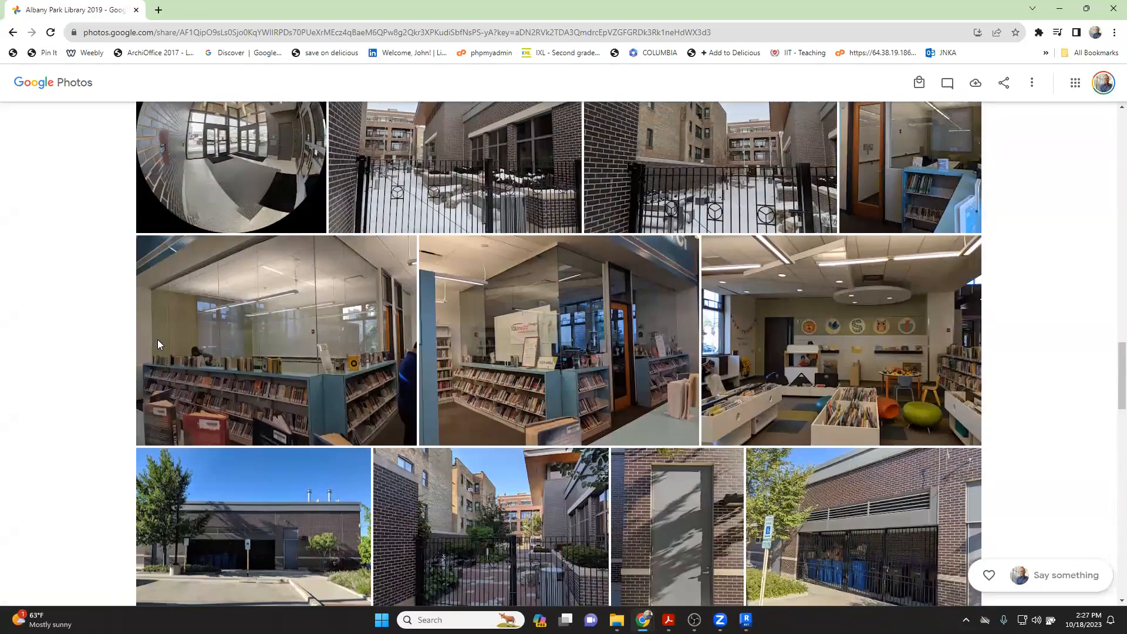
{"action": "scroll", "coordinate": [157, 344], "scroll_direction": "up", "scroll_amount": 15}
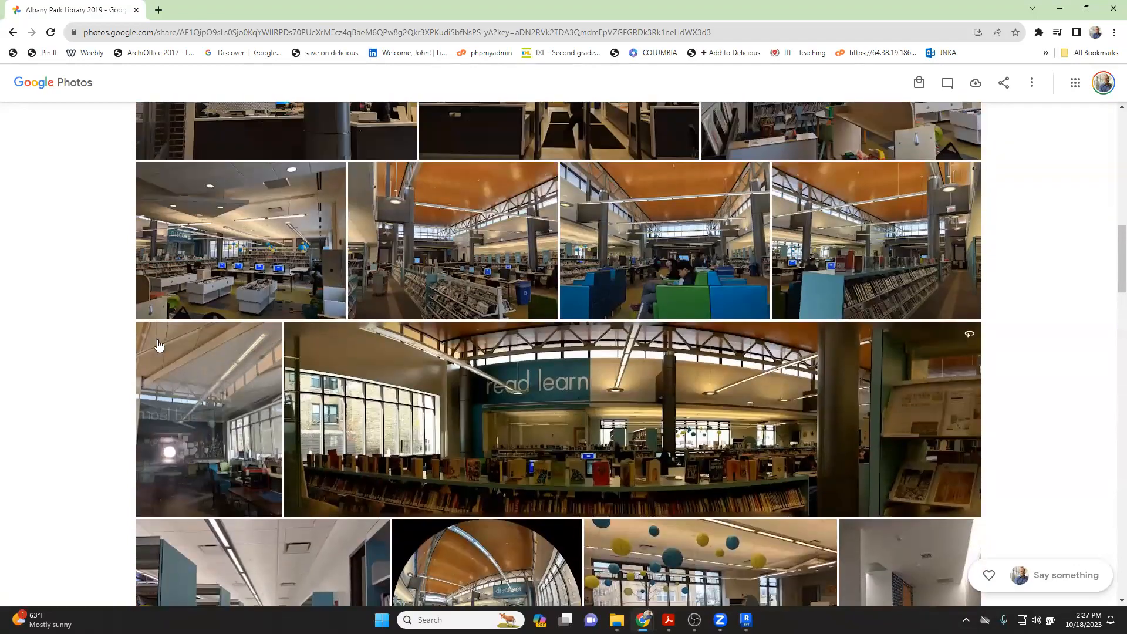
{"action": "scroll", "coordinate": [157, 343], "scroll_direction": "up", "scroll_amount": 5}
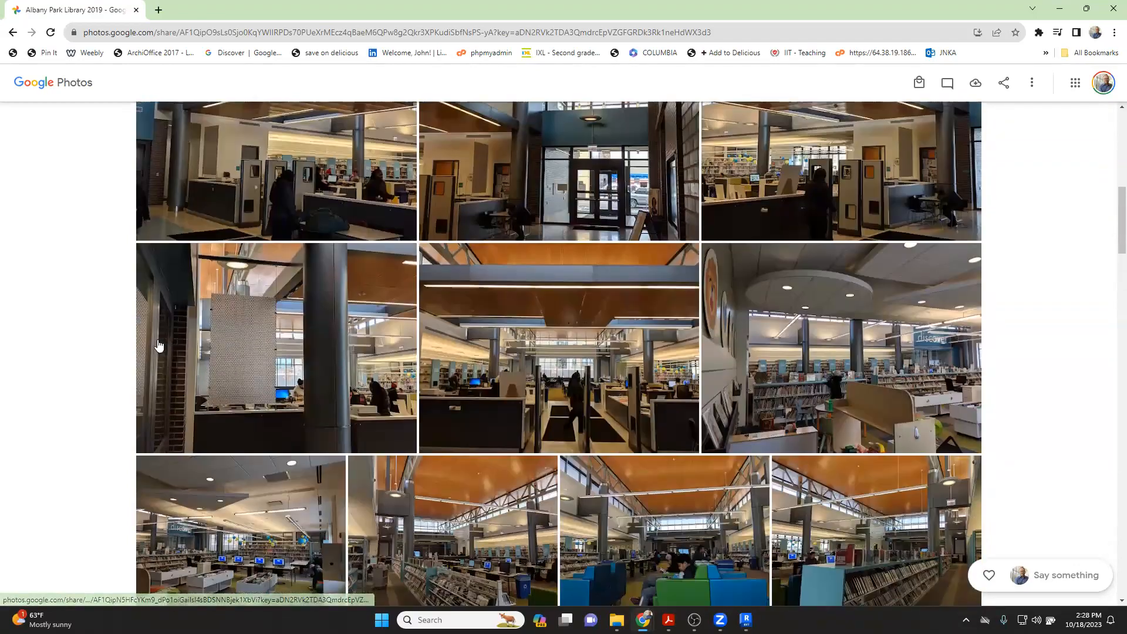
{"action": "left_click", "coordinate": [323, 346]}
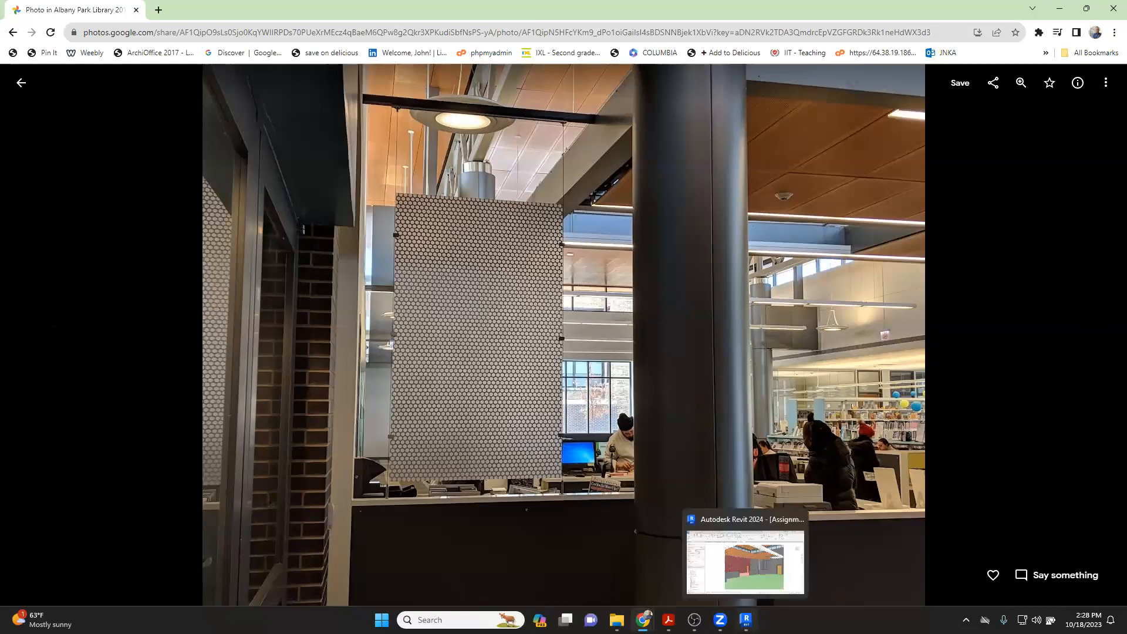
Step: Switch to Revit and set the Aluminum material's shading color to RGB 155 155 155 through the JM ALUMINUM CIRCULATION ceiling type
{"action": "left_click", "coordinate": [746, 619]}
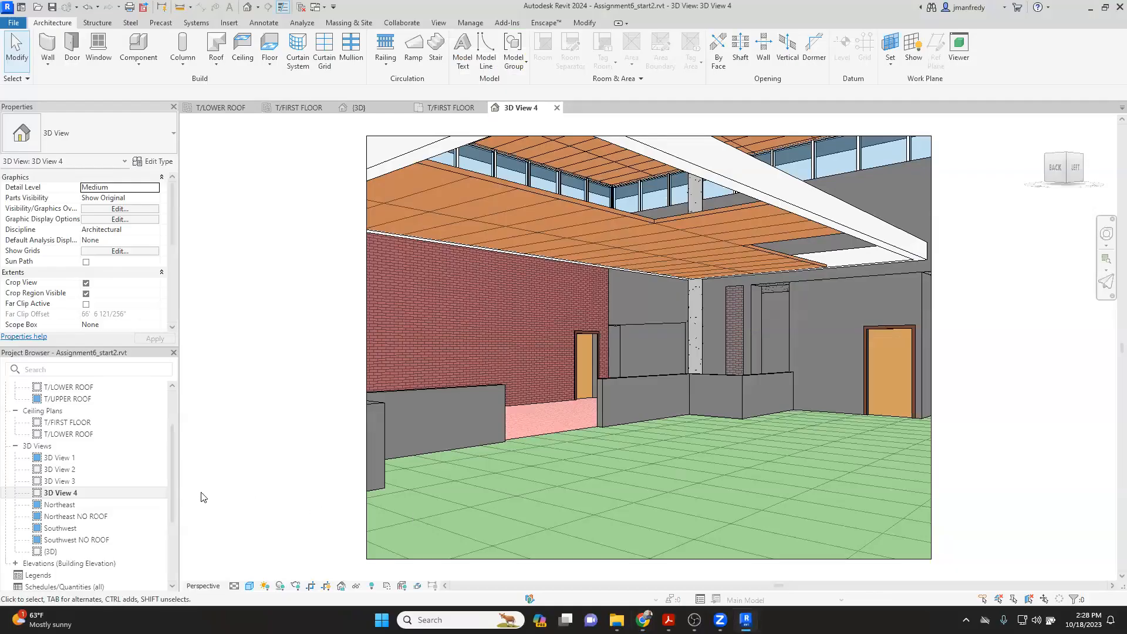
{"action": "left_click", "coordinate": [708, 189]}
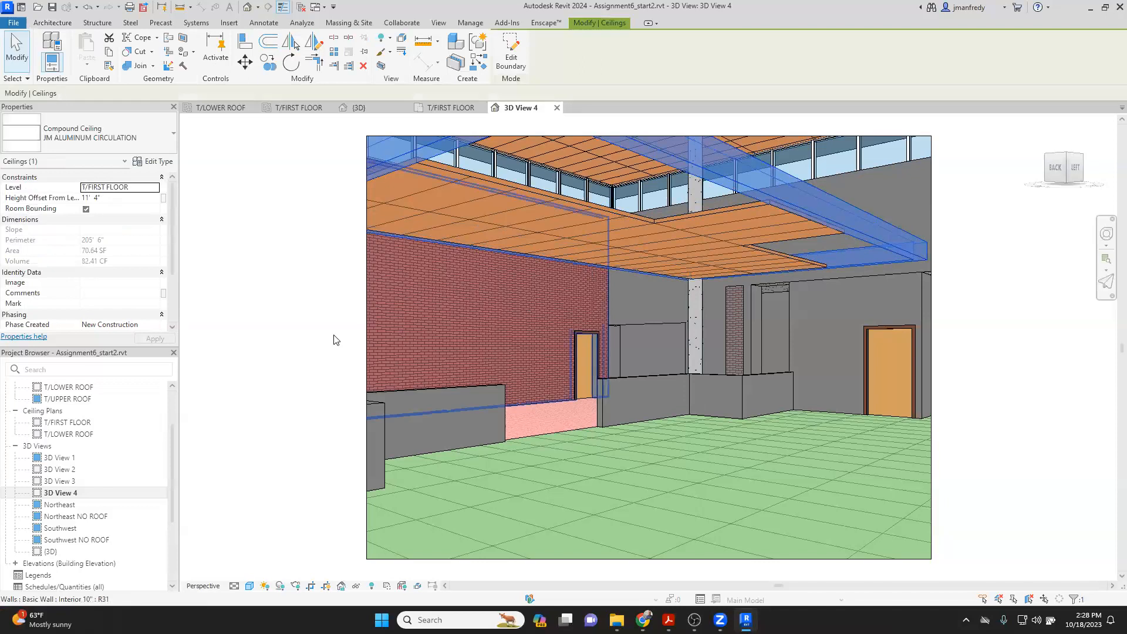
{"action": "left_click", "coordinate": [154, 162]}
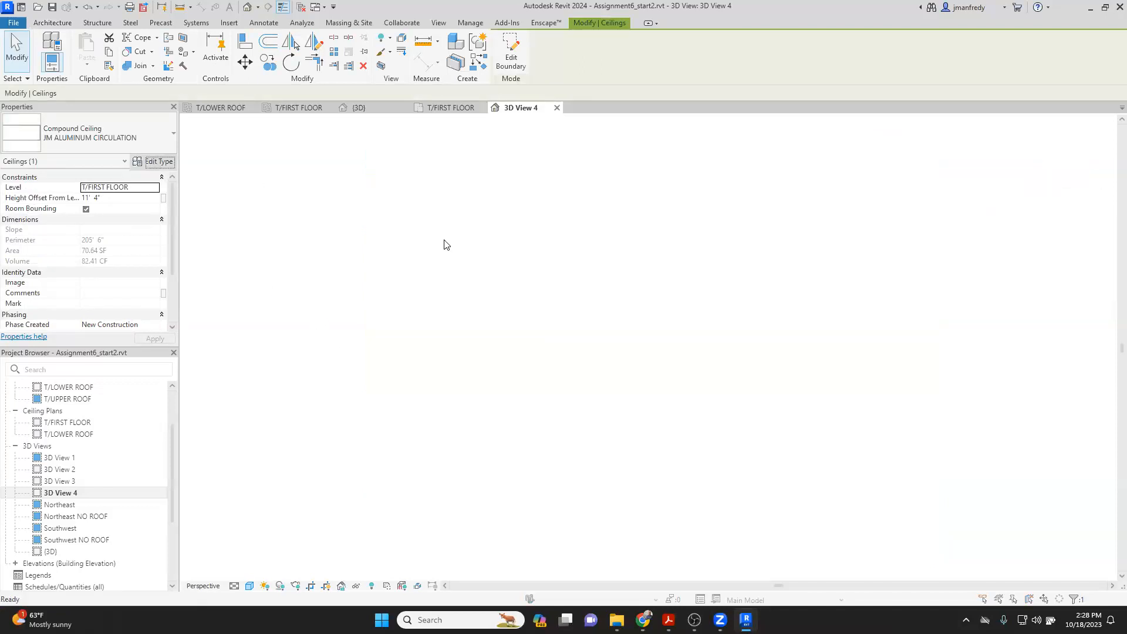
{"action": "left_click", "coordinate": [458, 237]}
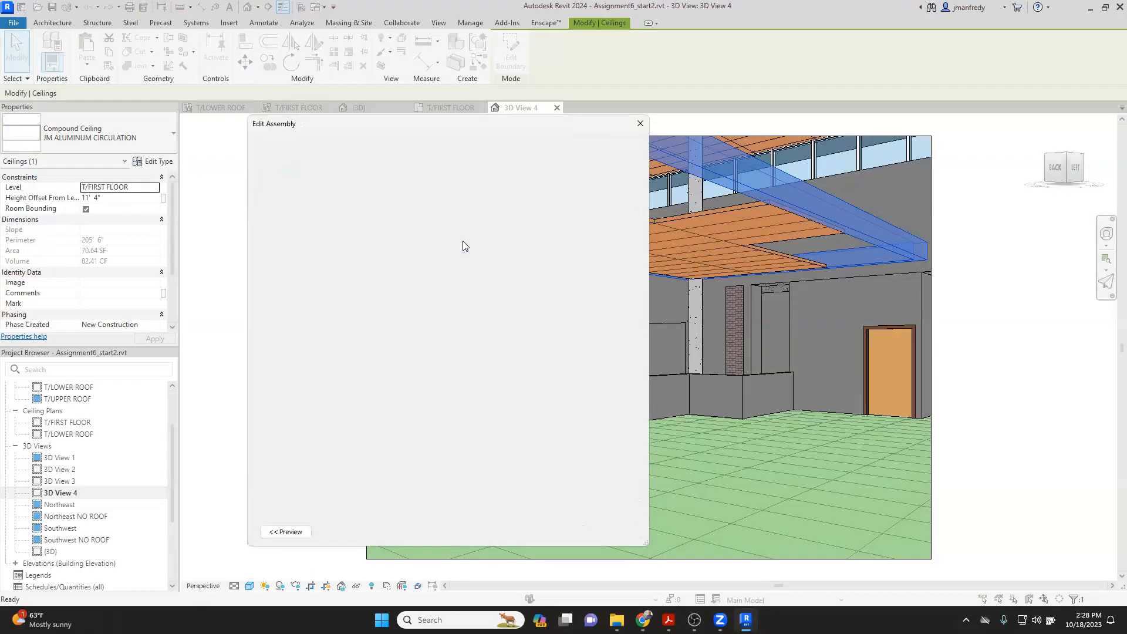
{"action": "left_click", "coordinate": [456, 236]}
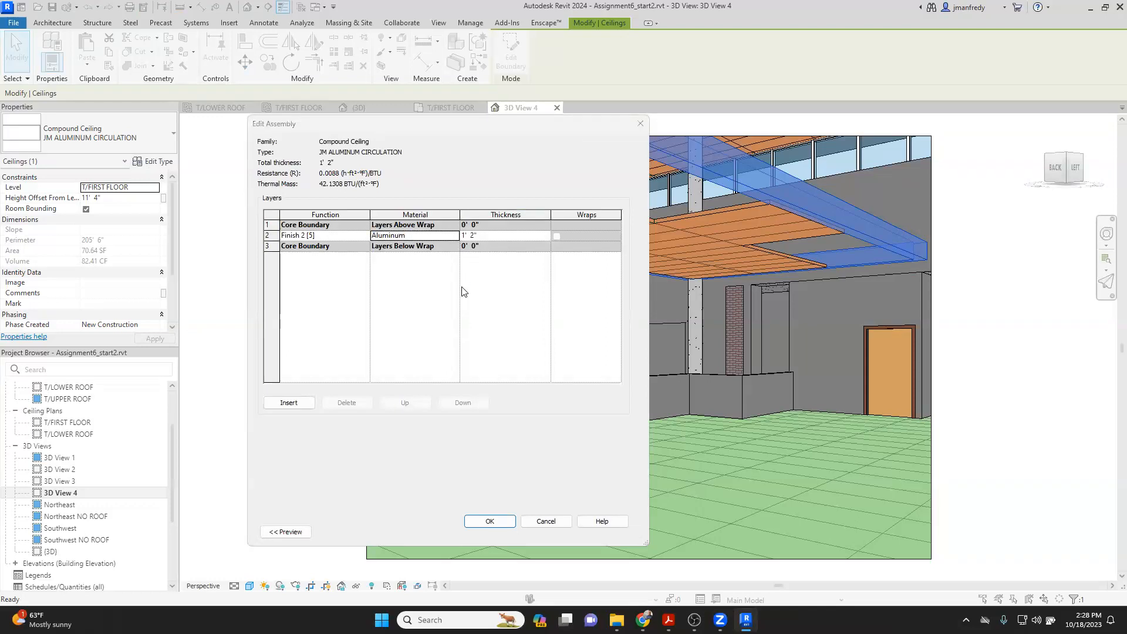
{"action": "left_click", "coordinate": [640, 196]}
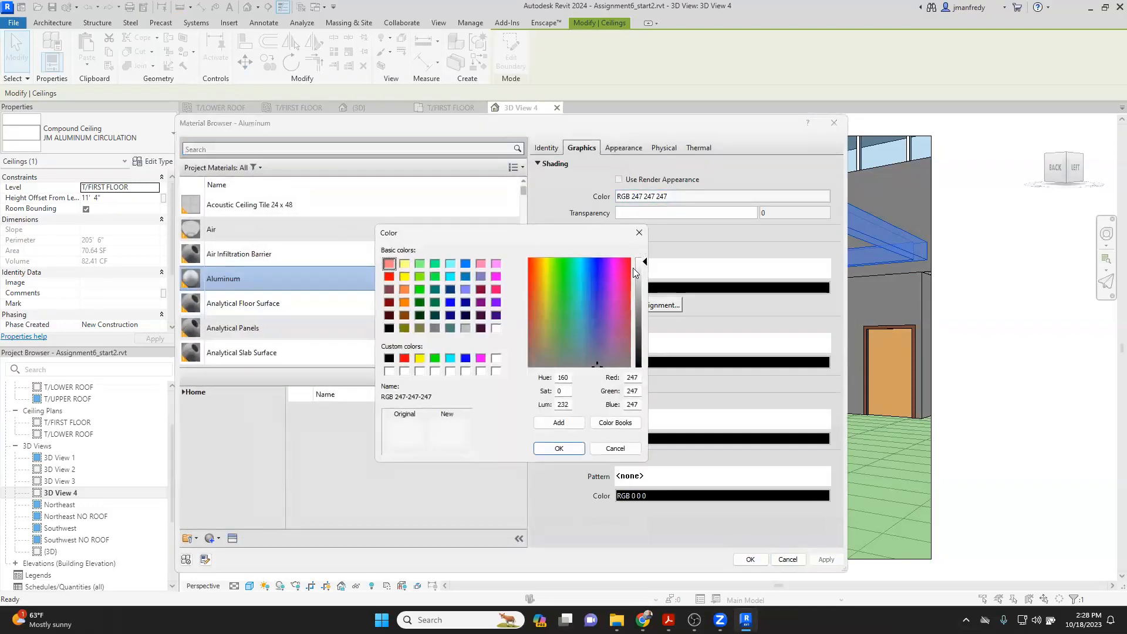
{"action": "left_click_drag", "start_coordinate": [643, 267], "coordinate": [644, 304]}
{"action": "left_click", "coordinate": [559, 448]}
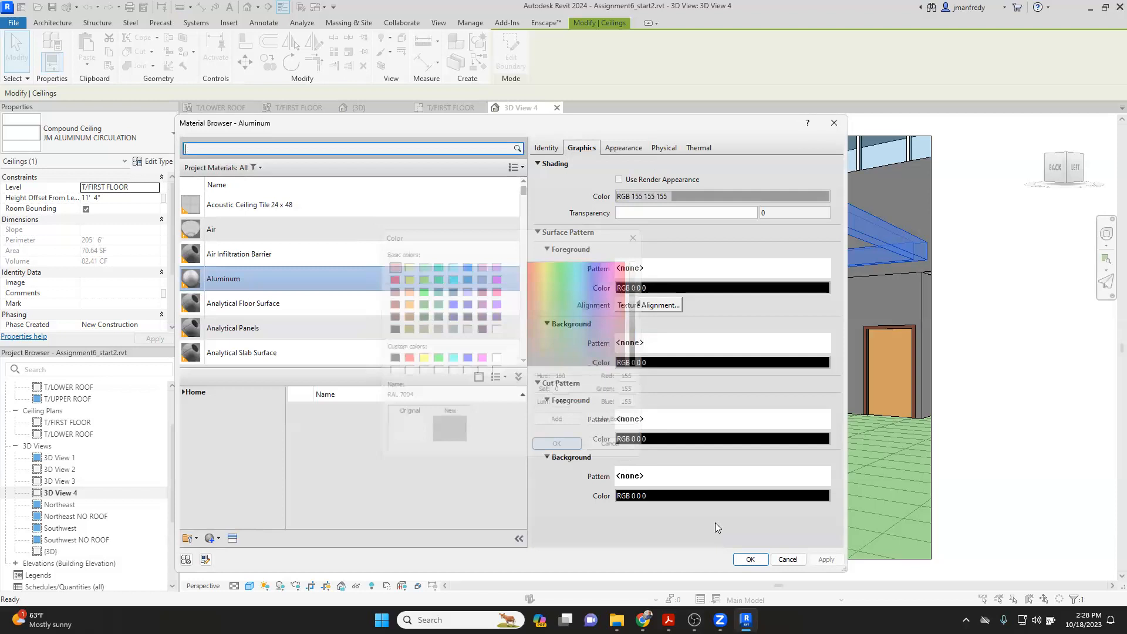
{"action": "left_click", "coordinate": [744, 565]}
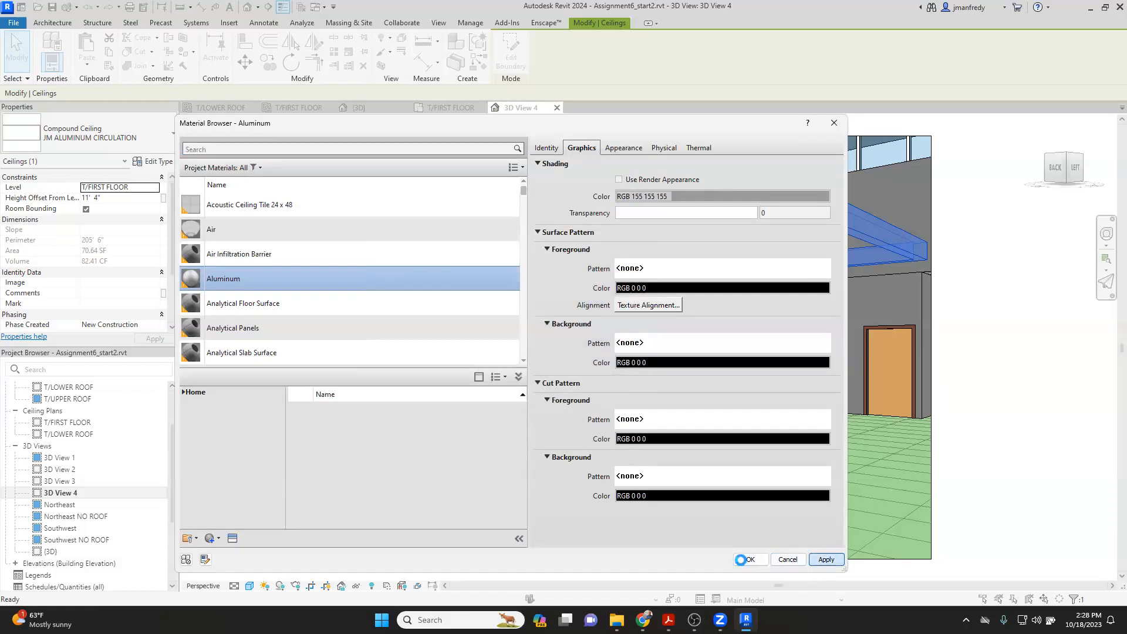
{"action": "left_click", "coordinate": [494, 524]}
{"action": "left_click", "coordinate": [495, 526]}
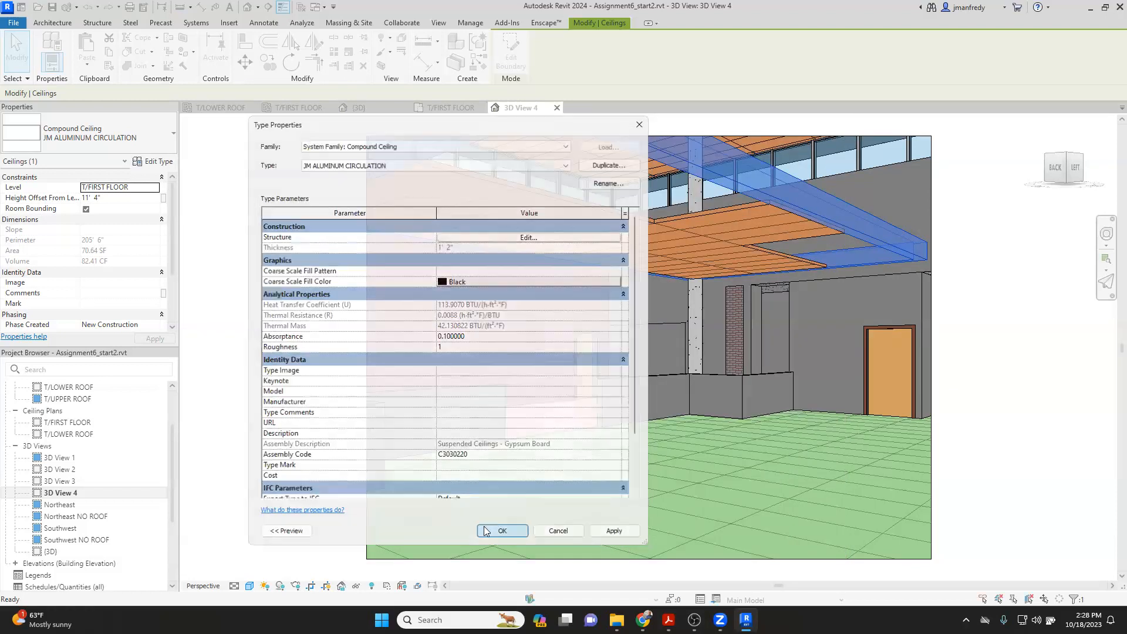
{"action": "left_click", "coordinate": [282, 389]}
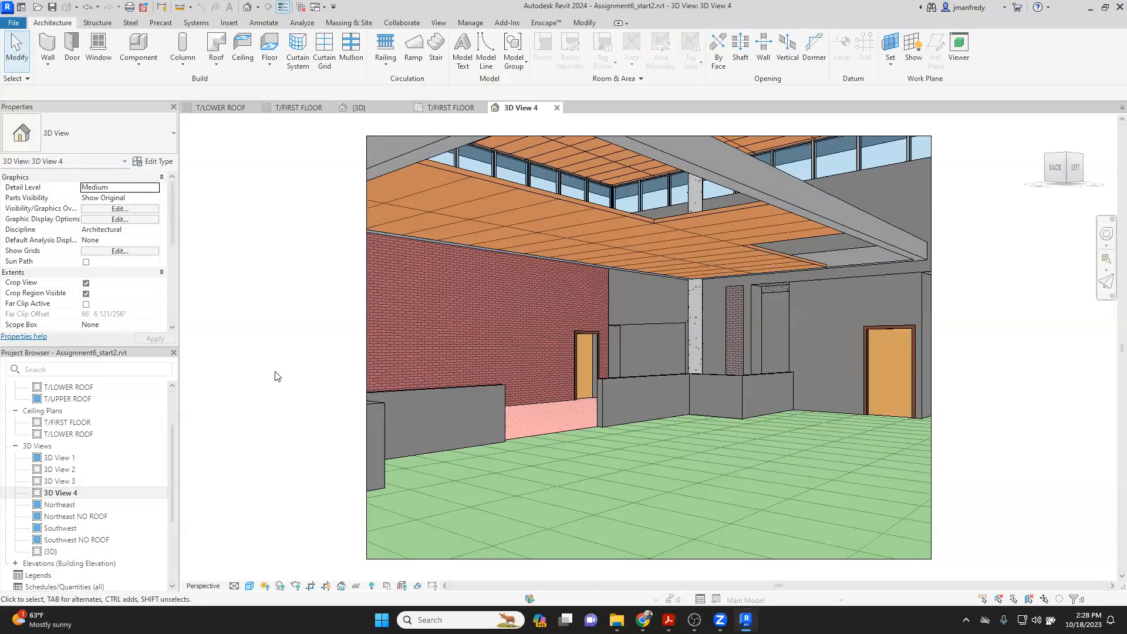
Step: Open the default {3D} view and examine how the JM 2X6 tiled ceiling meets the aluminum trim at the canopy corner
{"action": "left_click", "coordinate": [774, 211]}
{"action": "left_click", "coordinate": [338, 301]}
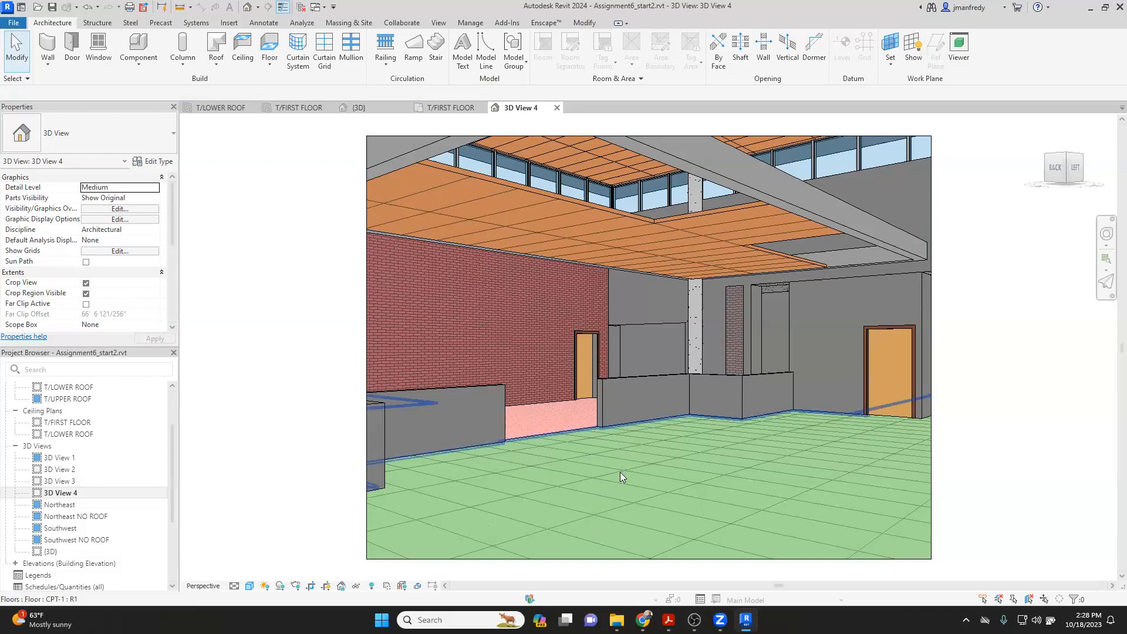
{"action": "left_click", "coordinate": [247, 6]}
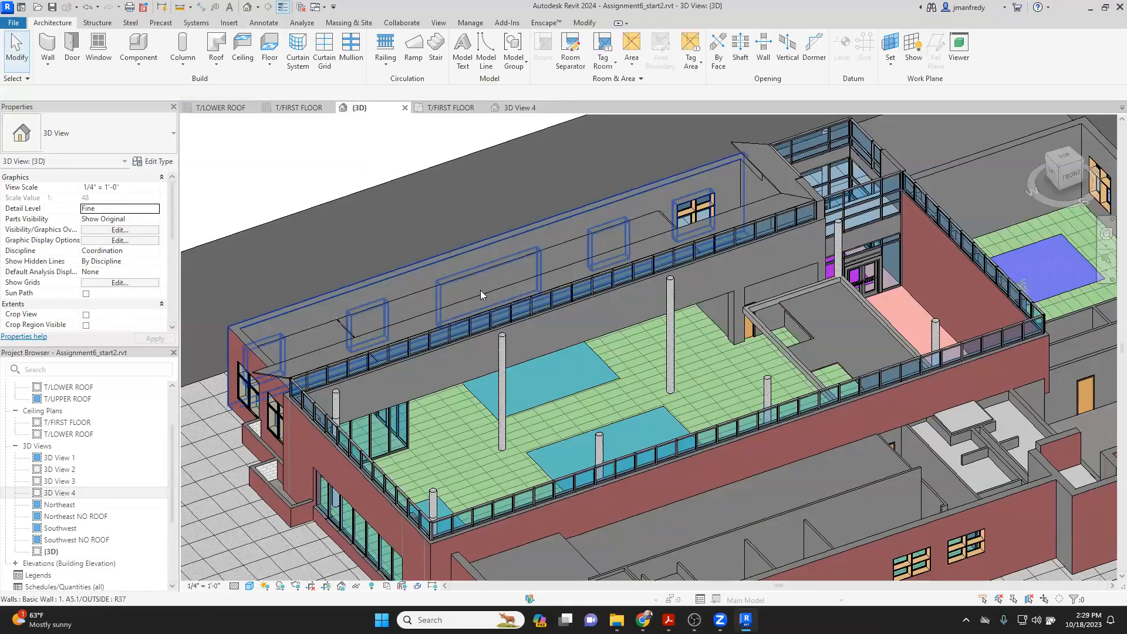
{"action": "scroll", "coordinate": [661, 343], "scroll_direction": "up", "scroll_amount": 6}
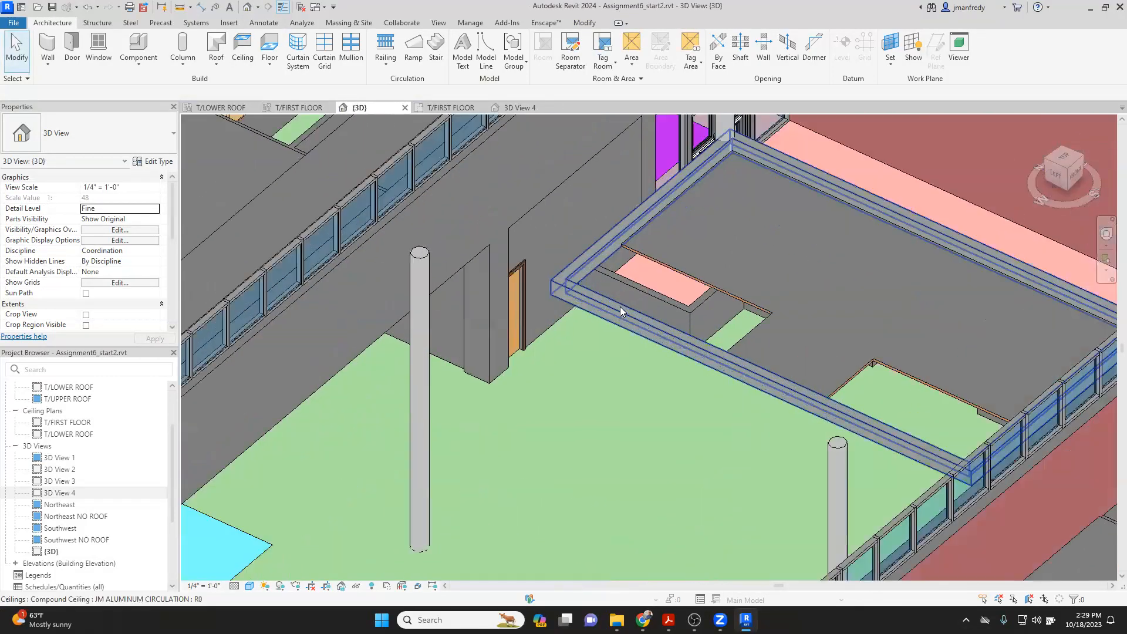
{"action": "scroll", "coordinate": [634, 291], "scroll_direction": "up", "scroll_amount": 3}
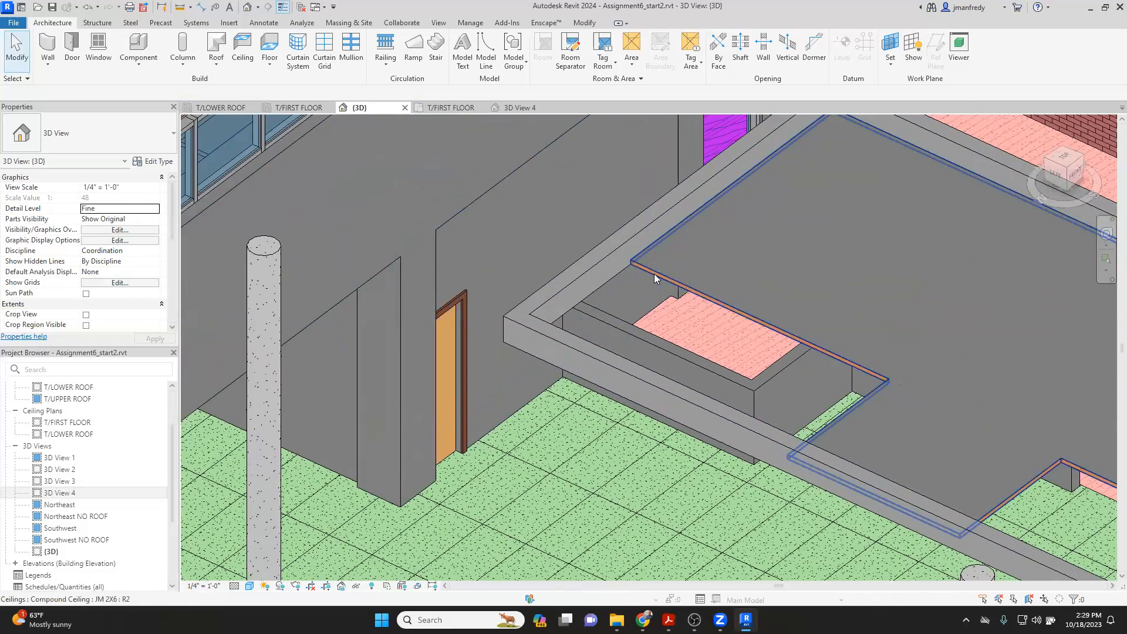
{"action": "left_click", "coordinate": [654, 273]}
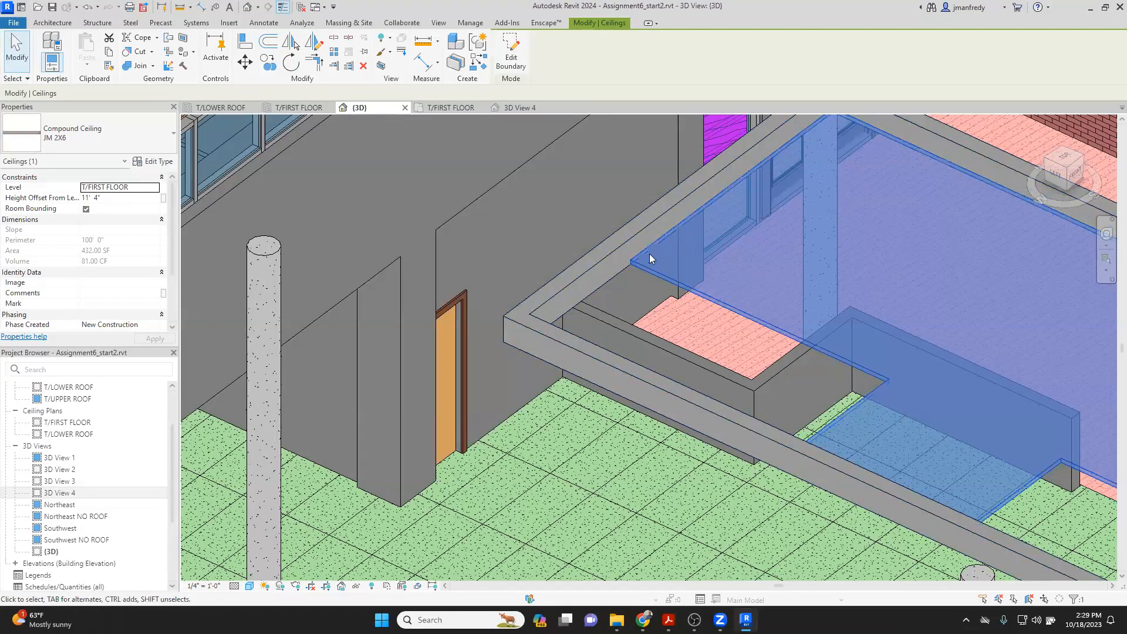
{"action": "left_click", "coordinate": [679, 276]}
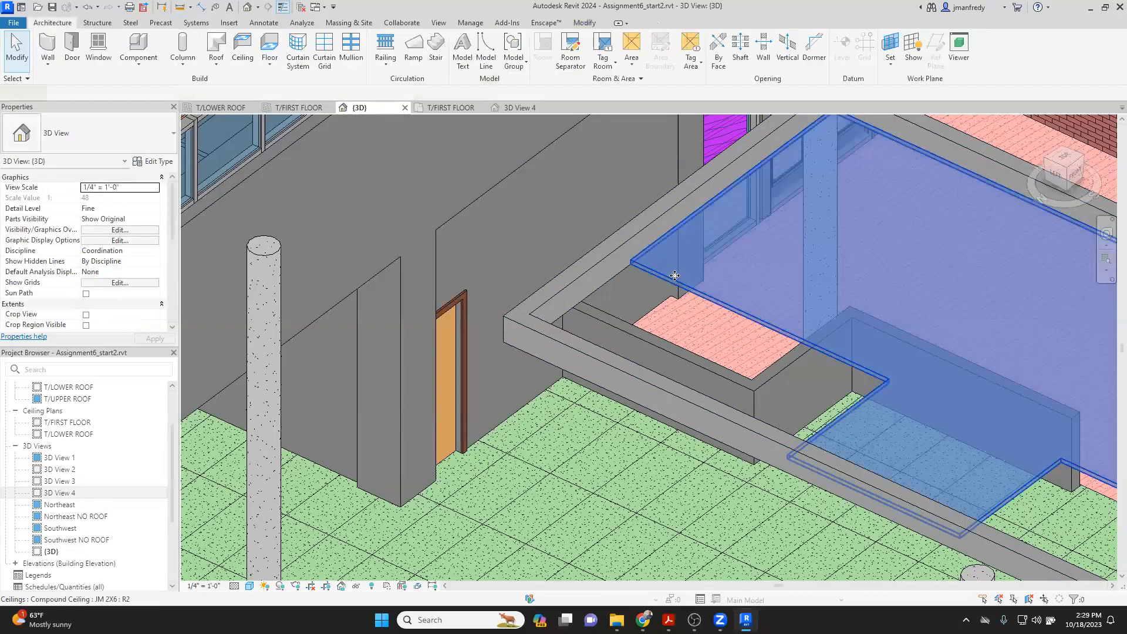
{"action": "left_click", "coordinate": [674, 275]}
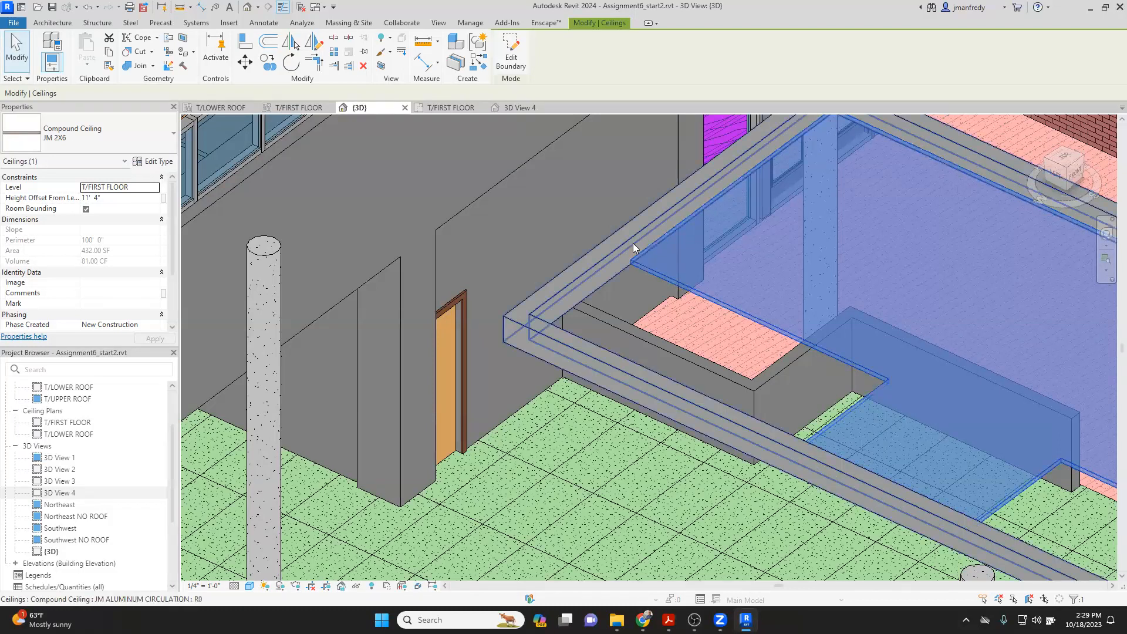
{"action": "scroll", "coordinate": [631, 244], "scroll_direction": "up", "scroll_amount": 3}
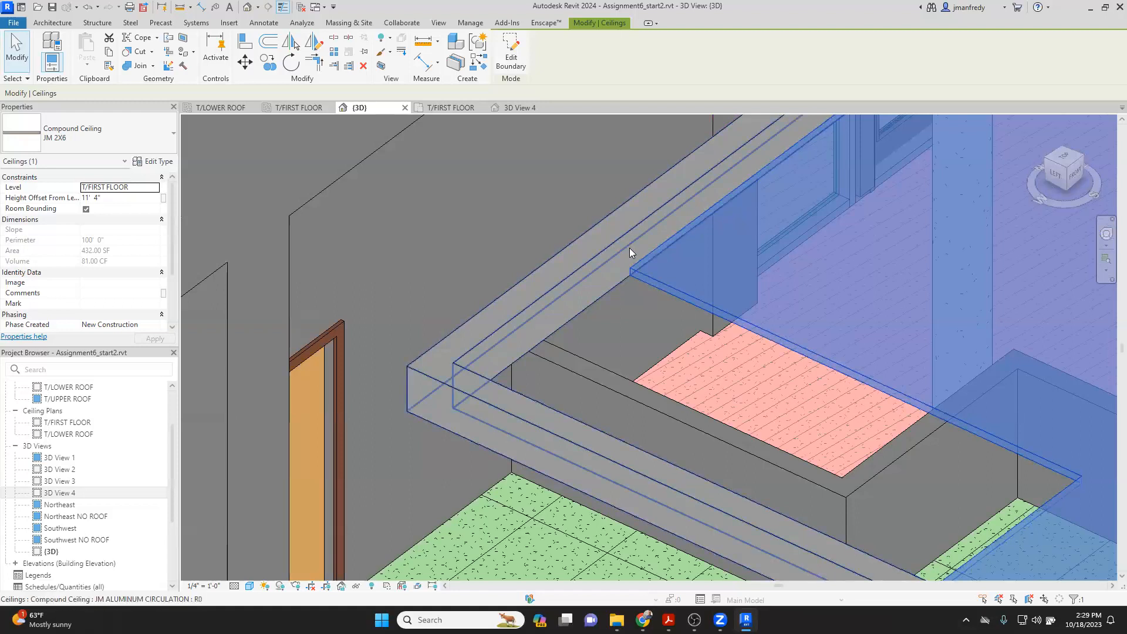
{"action": "key", "text": "Escape"}
{"action": "scroll", "coordinate": [625, 242], "scroll_direction": "down", "scroll_amount": 4}
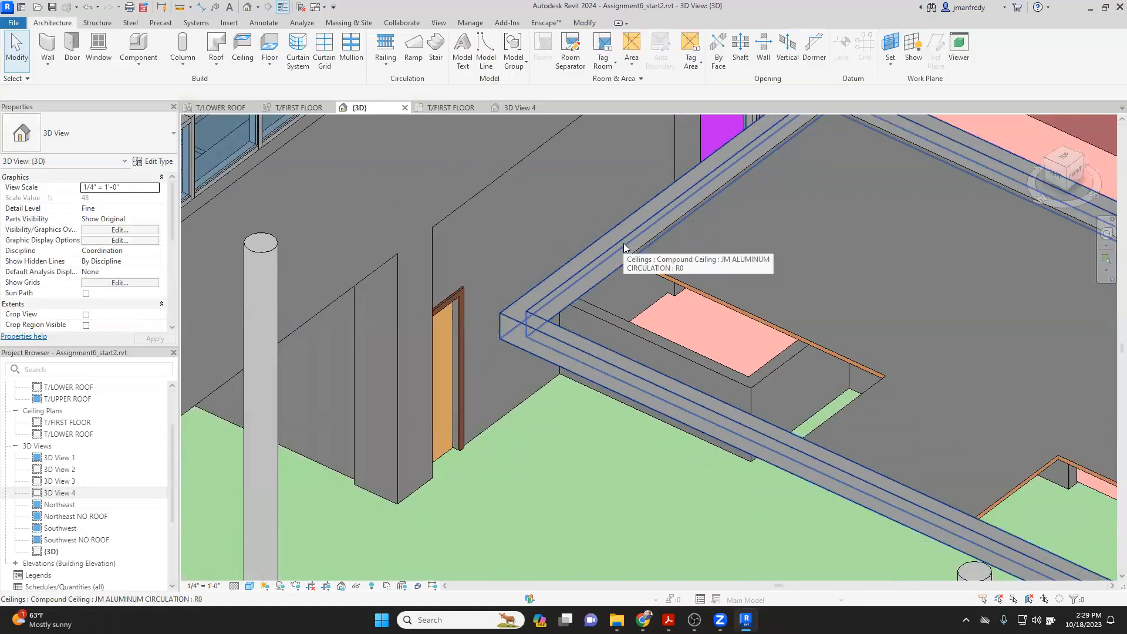
{"action": "middle_click_drag", "start_coordinate": [589, 334], "coordinate": [556, 342], "text": "shift"}
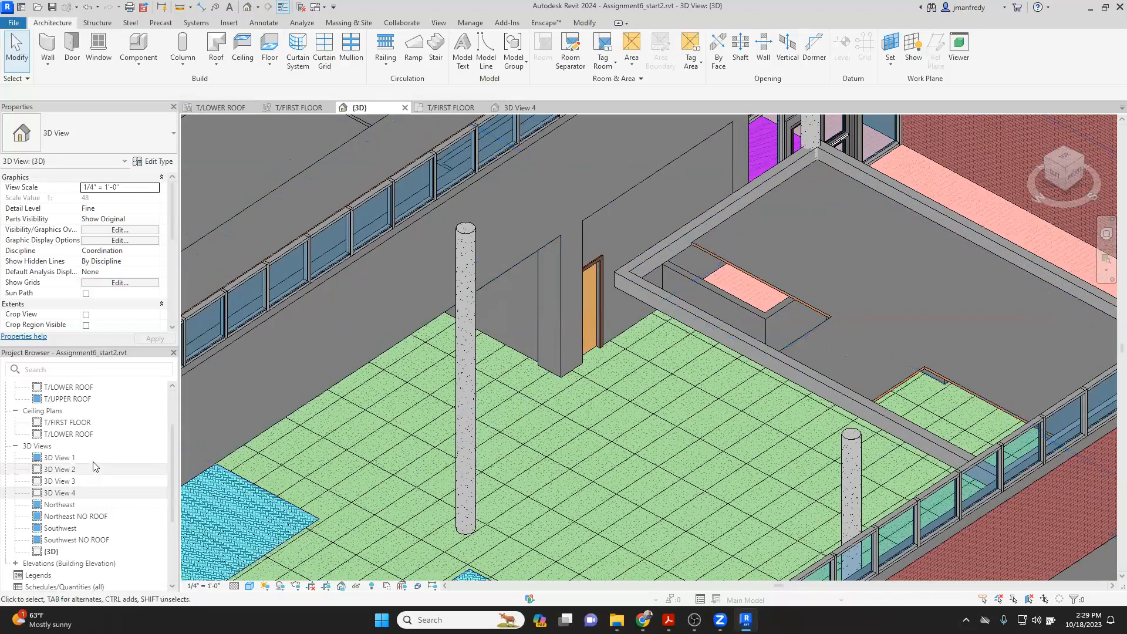
Step: Open the T/FIRST FLOOR ceiling plan and compare the canopy's position at the columns with the PDF reflected ceiling plan, returning to Revit
{"action": "scroll", "coordinate": [82, 435], "scroll_direction": "up", "scroll_amount": 2}
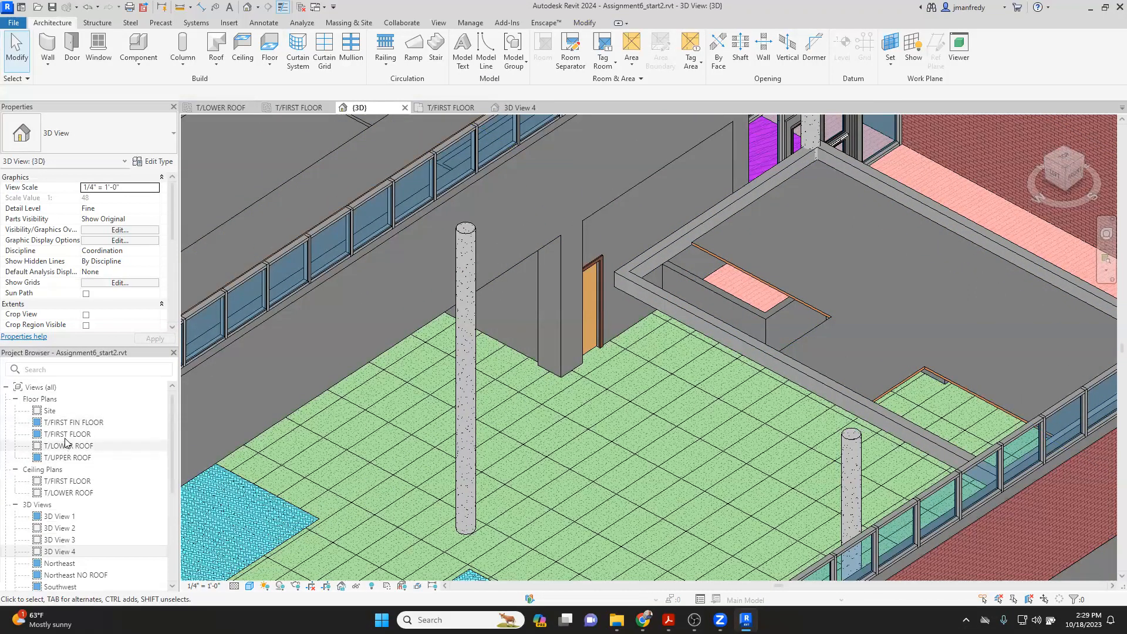
{"action": "double_click", "coordinate": [60, 482]}
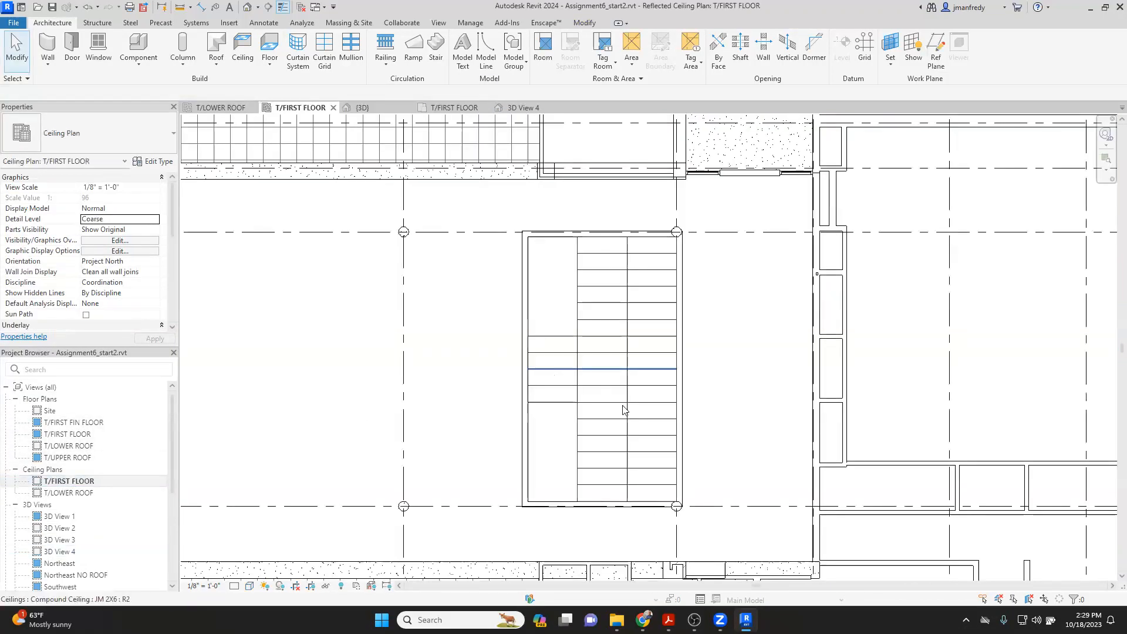
{"action": "mouse_move", "coordinate": [668, 620]}
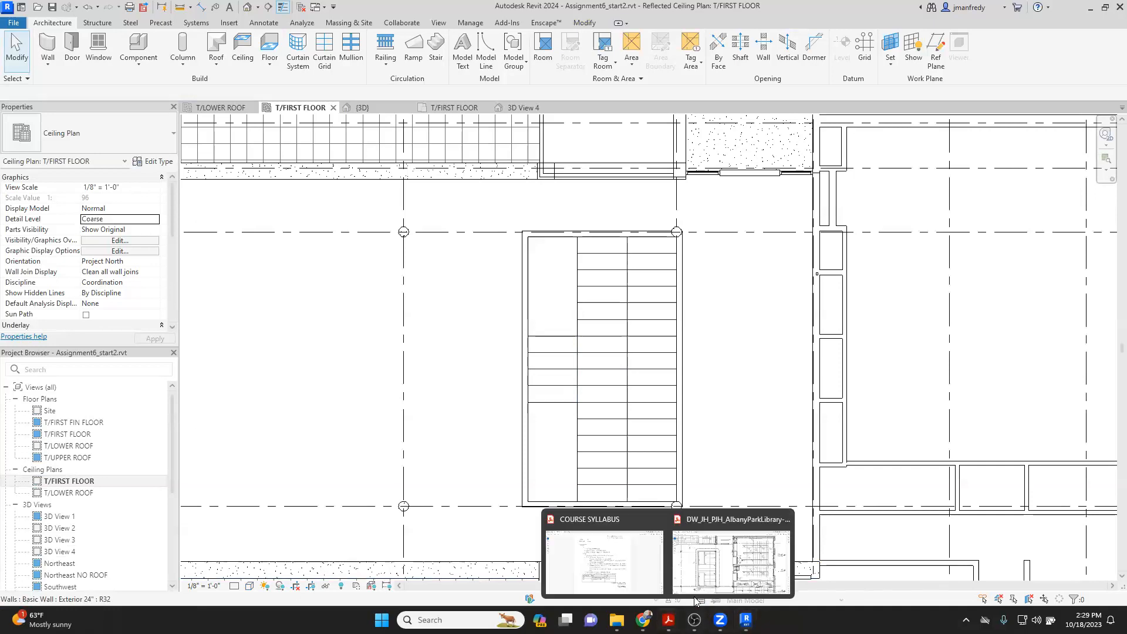
{"action": "left_click", "coordinate": [697, 543]}
{"action": "scroll", "coordinate": [461, 304], "scroll_direction": "right", "scroll_amount": 3}
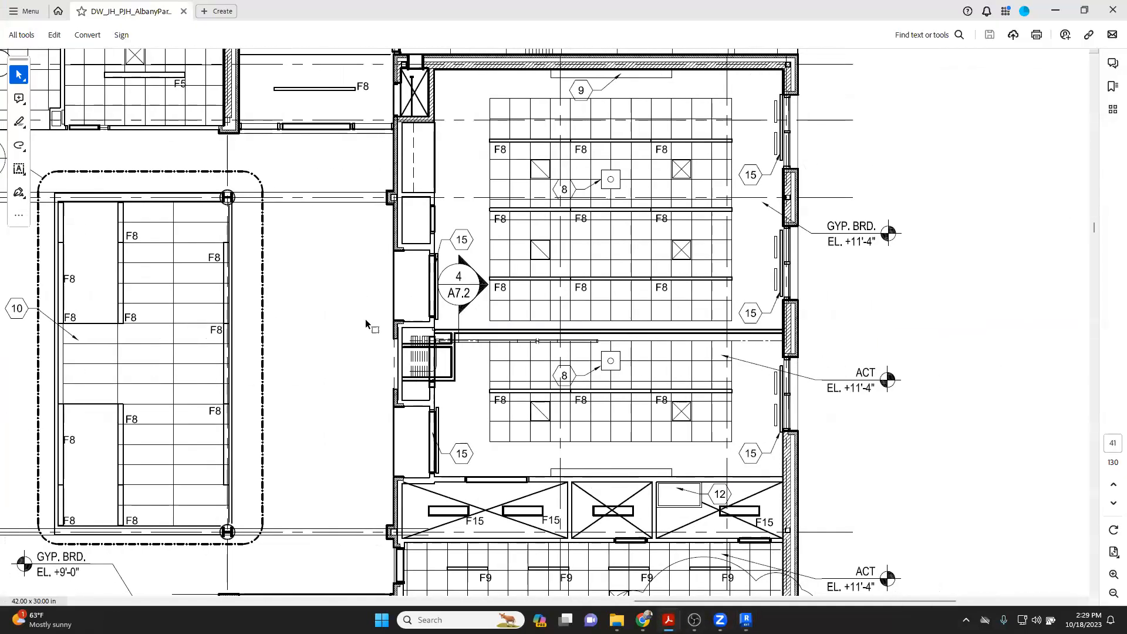
{"action": "left_click_drag", "start_coordinate": [339, 319], "coordinate": [380, 327]}
{"action": "left_click_drag", "start_coordinate": [650, 605], "coordinate": [514, 598]}
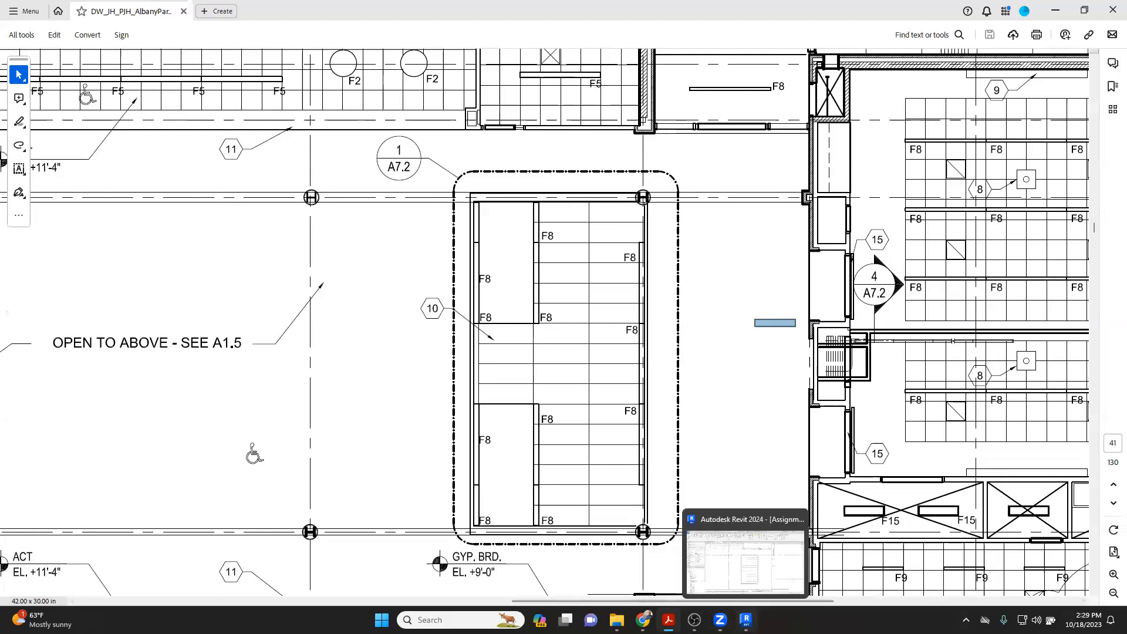
{"action": "left_click", "coordinate": [745, 619]}
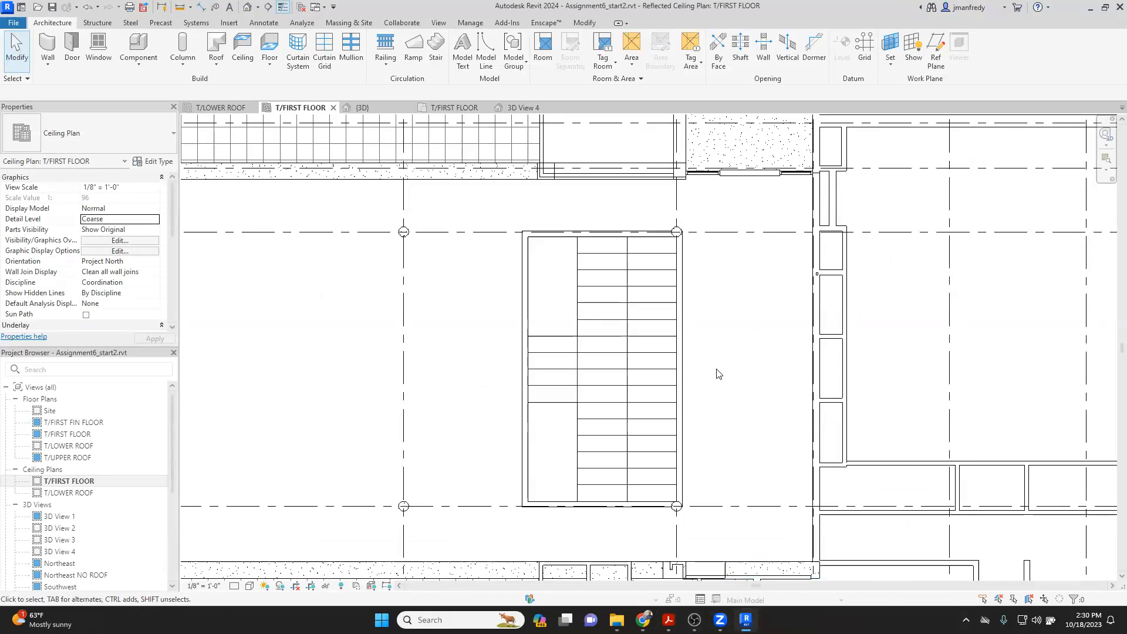
{"action": "scroll", "coordinate": [679, 250], "scroll_direction": "up", "scroll_amount": 3}
{"action": "scroll", "coordinate": [679, 242], "scroll_direction": "up", "scroll_amount": 4}
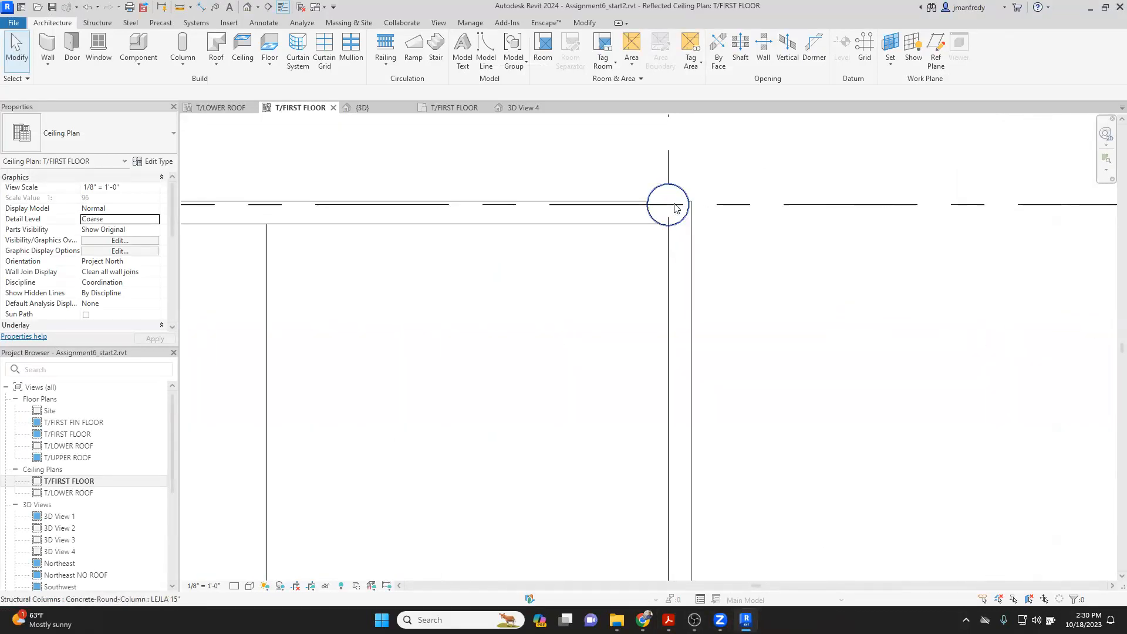
{"action": "scroll", "coordinate": [721, 230], "scroll_direction": "down", "scroll_amount": 4}
{"action": "scroll", "coordinate": [723, 233], "scroll_direction": "down", "scroll_amount": 3}
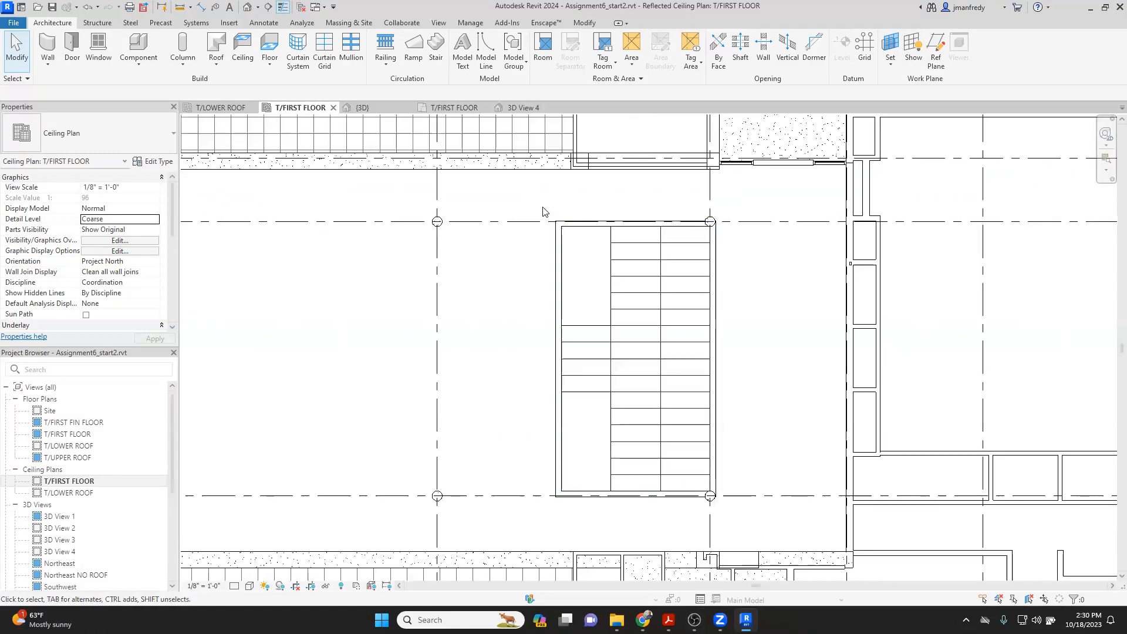
{"action": "left_click", "coordinate": [728, 508]}
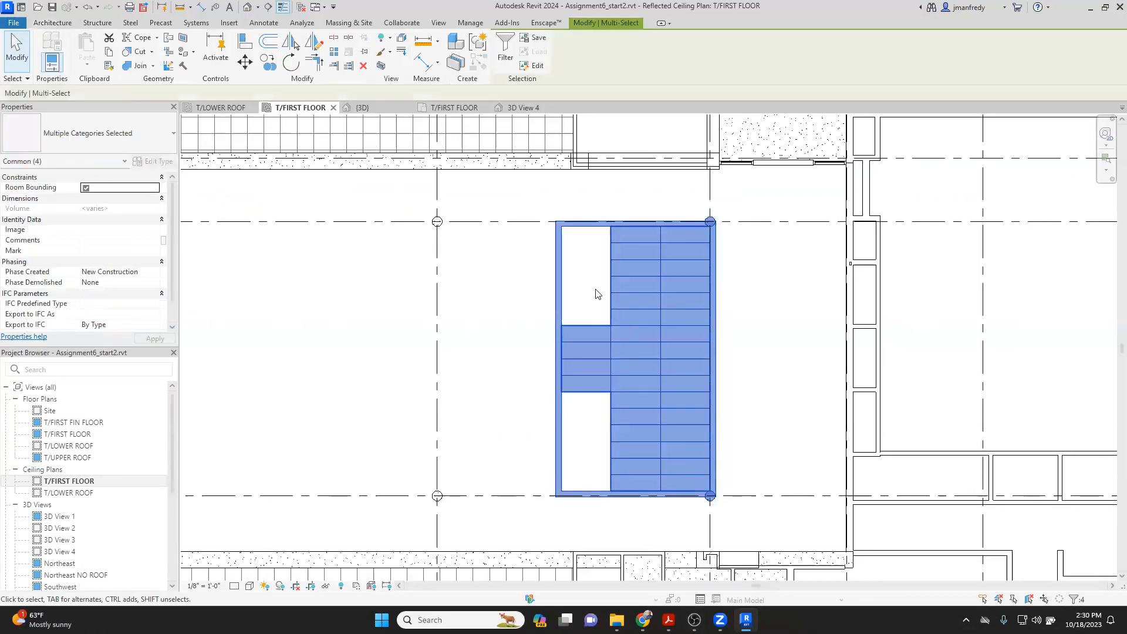
{"action": "key", "text": "Escape"}
{"action": "left_click_drag", "start_coordinate": [549, 220], "coordinate": [614, 259]}
{"action": "key", "text": "ctrl+z"}
Step: Select the tiled ceiling and aluminum trim without the two columns and move them horizontally away from the columns, entering 4 1/8 as the distance
{"action": "scroll", "coordinate": [551, 217], "scroll_direction": "up", "scroll_amount": 1}
{"action": "left_click_drag", "start_coordinate": [552, 216], "coordinate": [751, 555]}
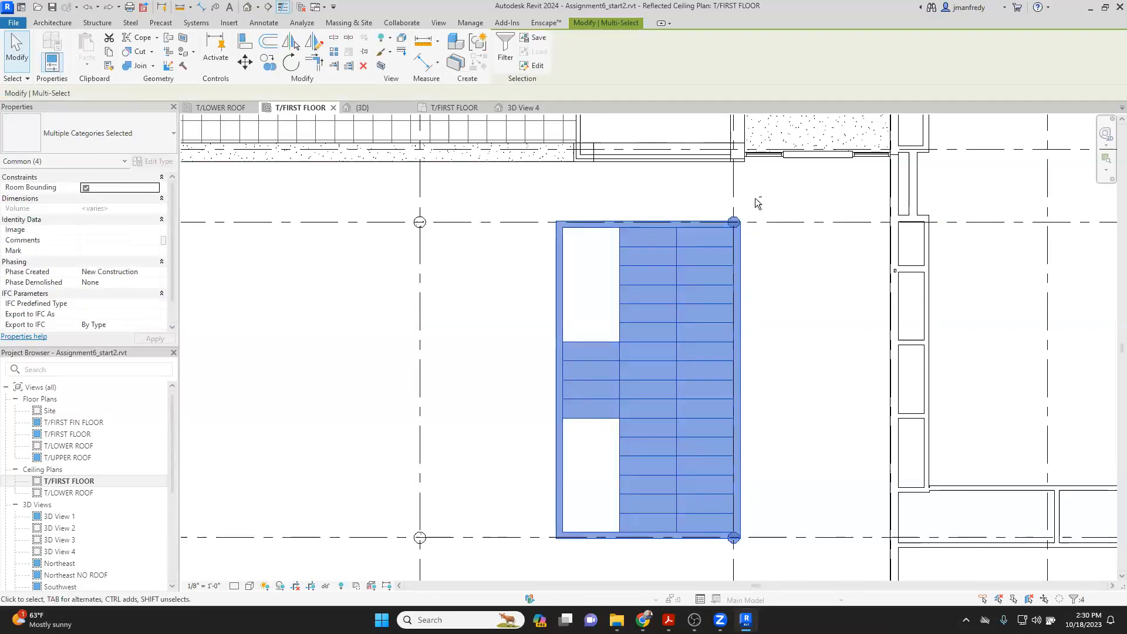
{"action": "left_click_drag", "start_coordinate": [709, 196], "coordinate": [762, 250], "text": "shift"}
{"action": "left_click_drag", "start_coordinate": [711, 561], "coordinate": [769, 510], "text": "shift"}
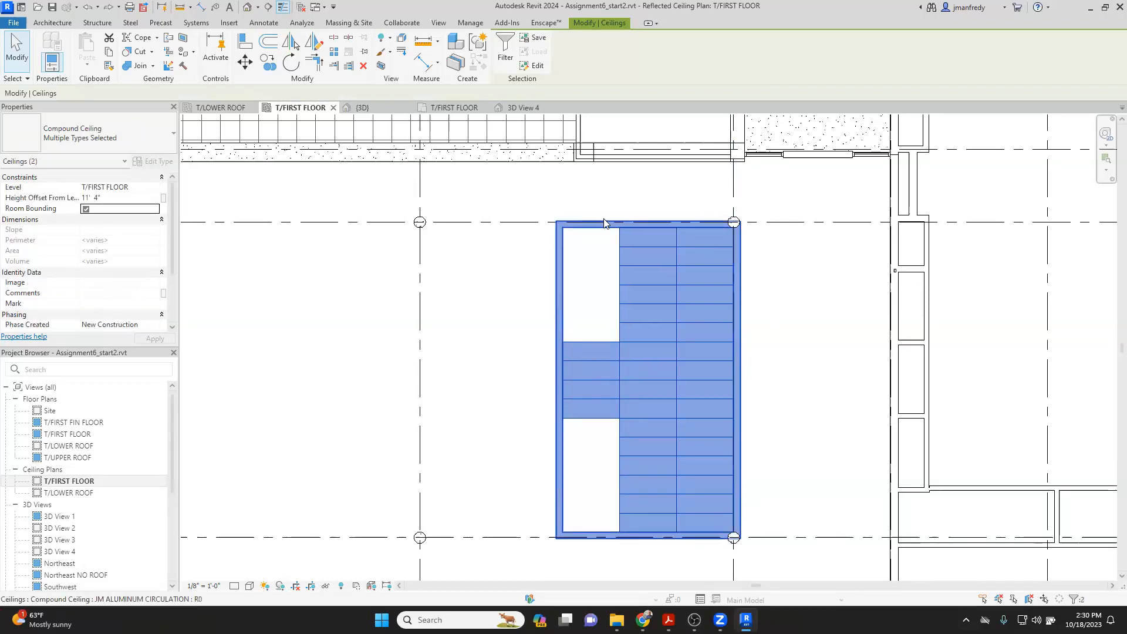
{"action": "left_click", "coordinate": [245, 62]}
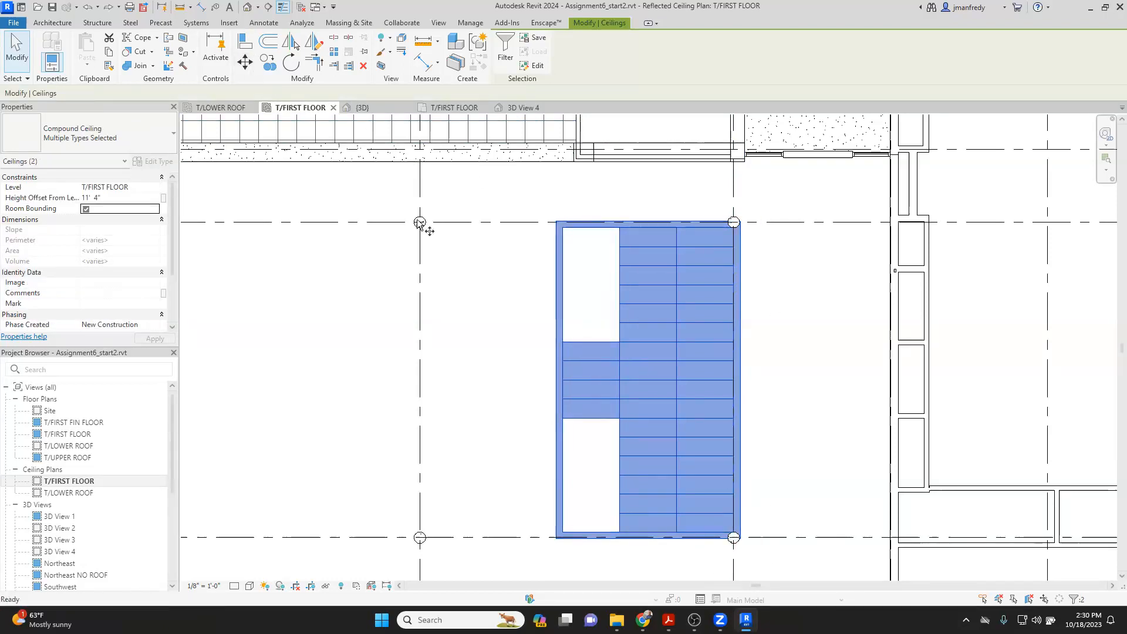
{"action": "left_click", "coordinate": [516, 311]}
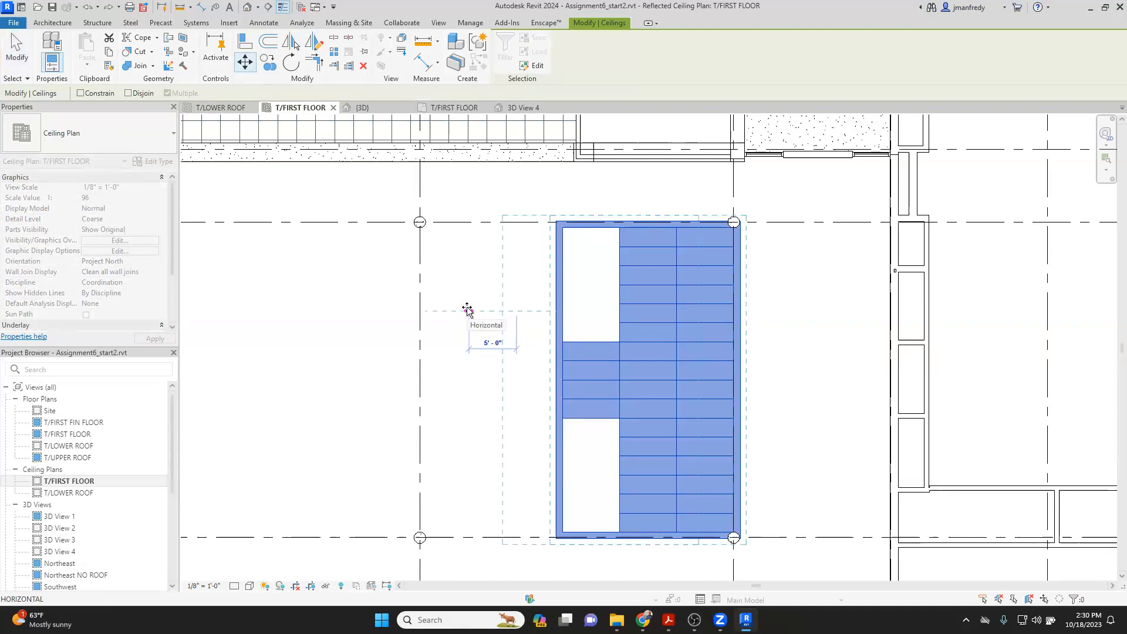
{"action": "type", "text": "4 1/8"}
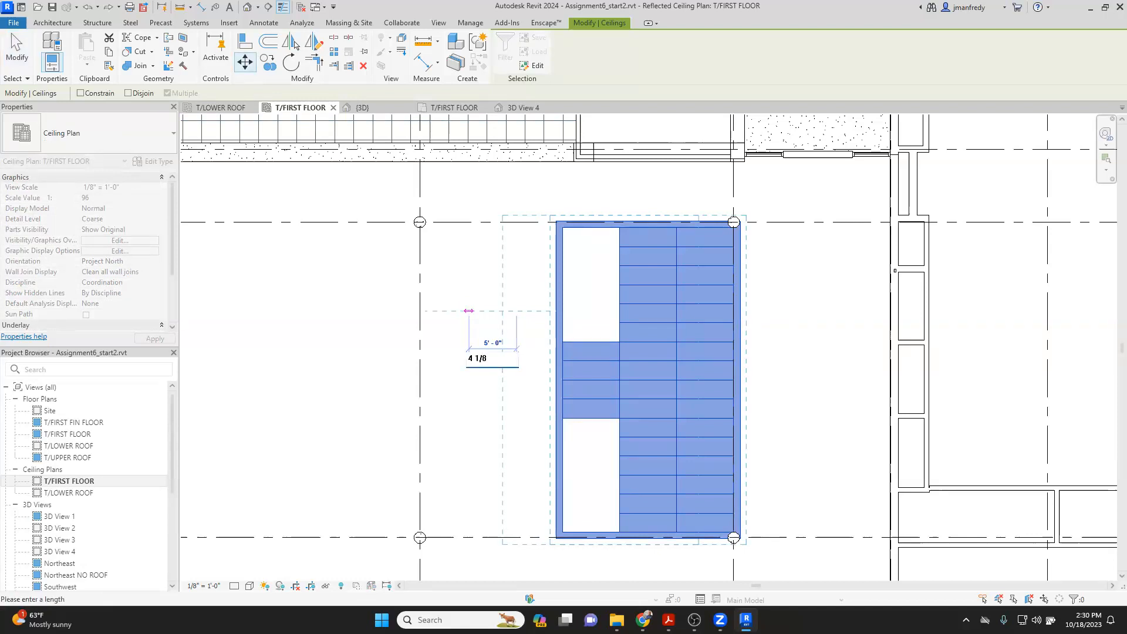
{"action": "key", "text": "Return"}
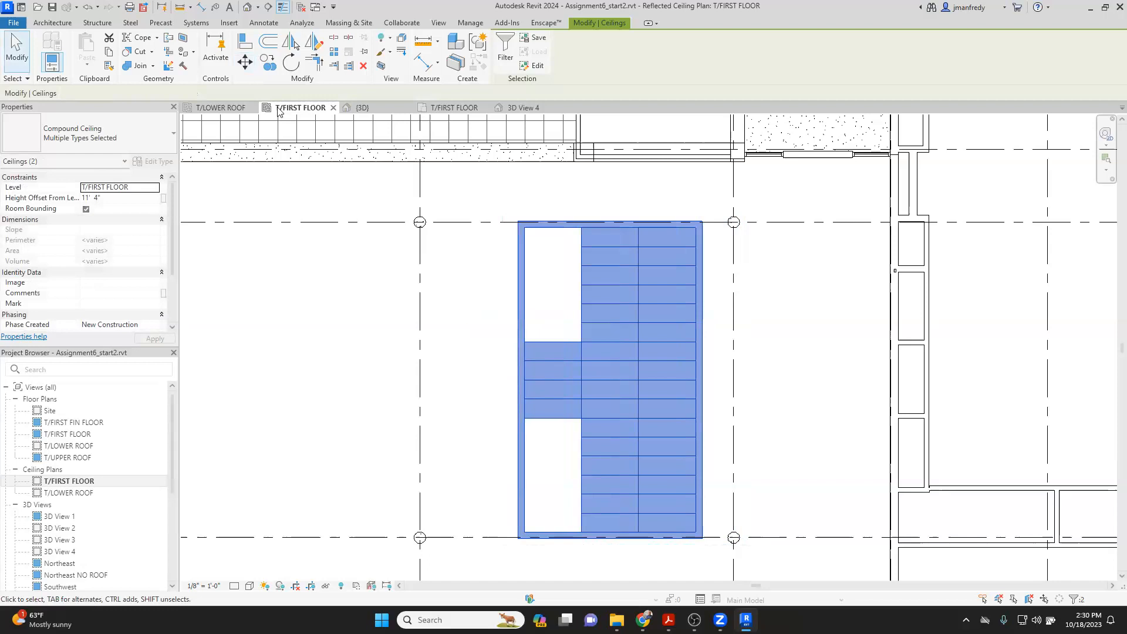
Step: Undo the last move and shift the tiled ceiling and aluminum trim, without the two columns, 4 1/8" horizontally leftward in plan
{"action": "key", "text": "ctrl+z"}
{"action": "left_click_drag", "start_coordinate": [548, 207], "coordinate": [743, 553]}
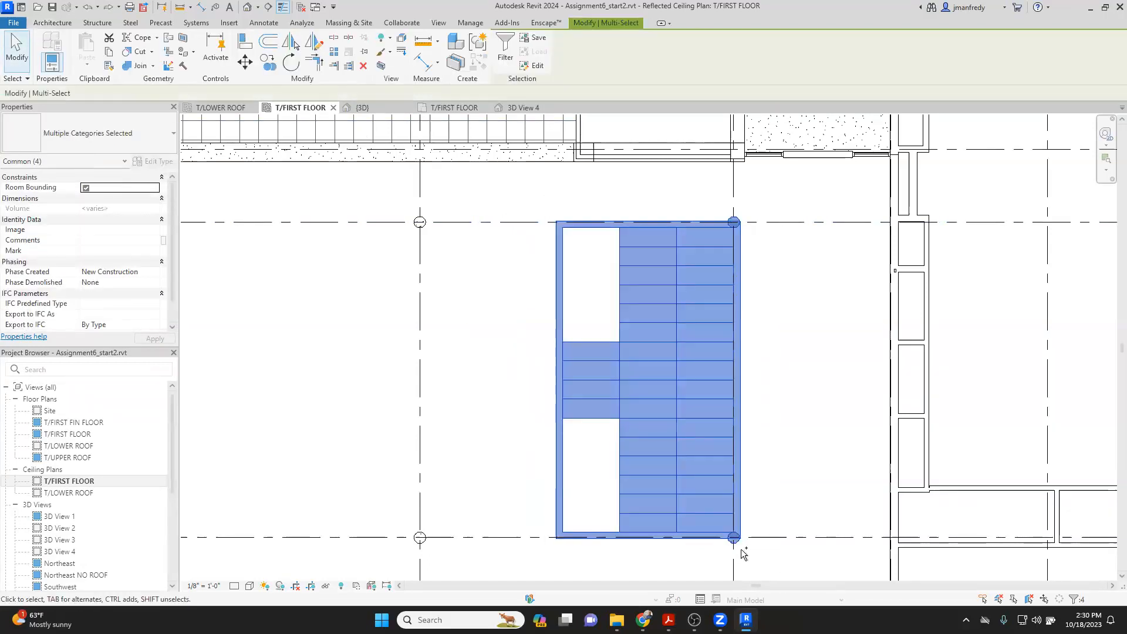
{"action": "left_click", "coordinate": [733, 538], "text": "shift"}
{"action": "left_click", "coordinate": [734, 223], "text": "shift"}
{"action": "left_click", "coordinate": [244, 61]}
{"action": "left_click", "coordinate": [351, 330]}
{"action": "type", "text": "4 1/8\""}
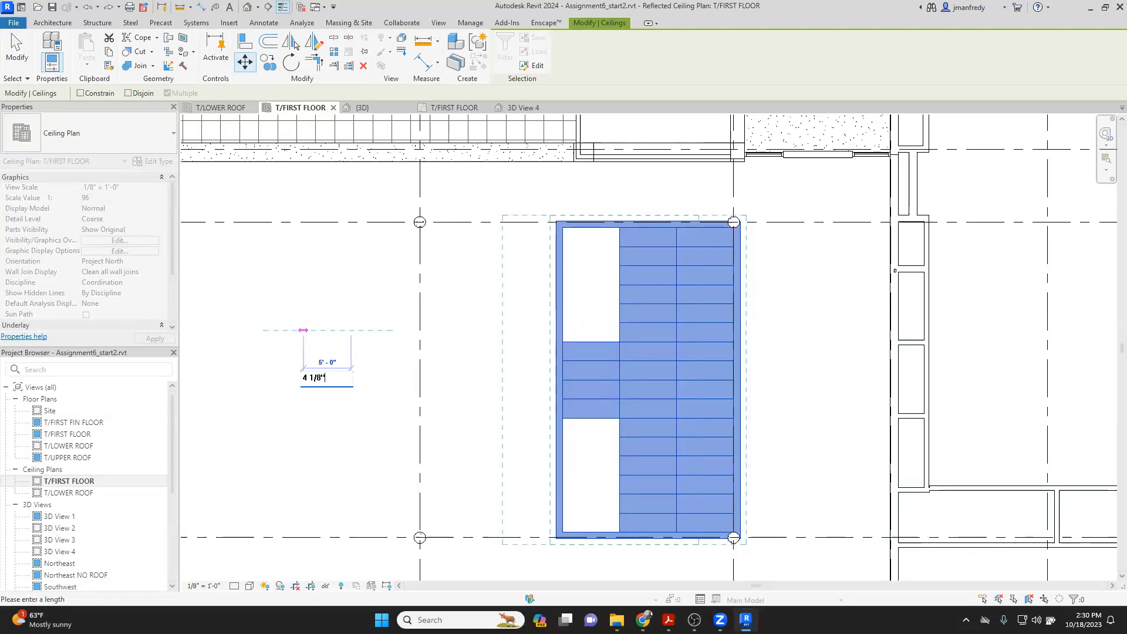
{"action": "key", "text": "Return"}
{"action": "key", "text": "Escape"}
{"action": "scroll", "coordinate": [735, 222], "scroll_direction": "up", "scroll_amount": 5}
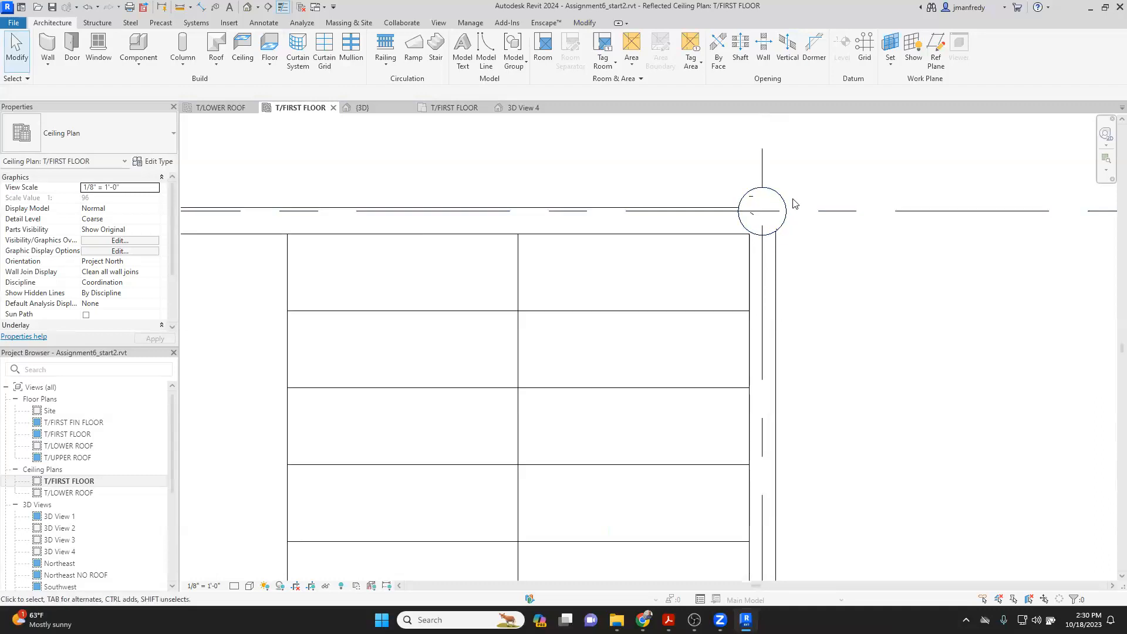
{"action": "scroll", "coordinate": [790, 209], "scroll_direction": "down", "scroll_amount": 5}
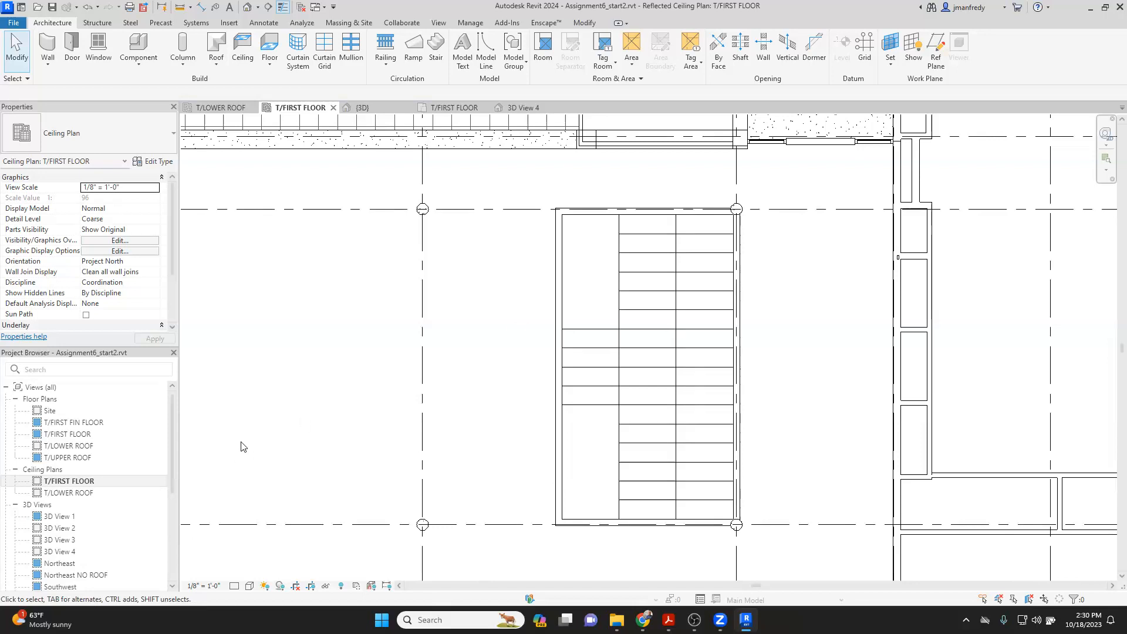
Step: Open 3D View 4 and extend its crop region to the left and upward so it takes in the whole canopy corner
{"action": "scroll", "coordinate": [136, 473], "scroll_direction": "down", "scroll_amount": 2}
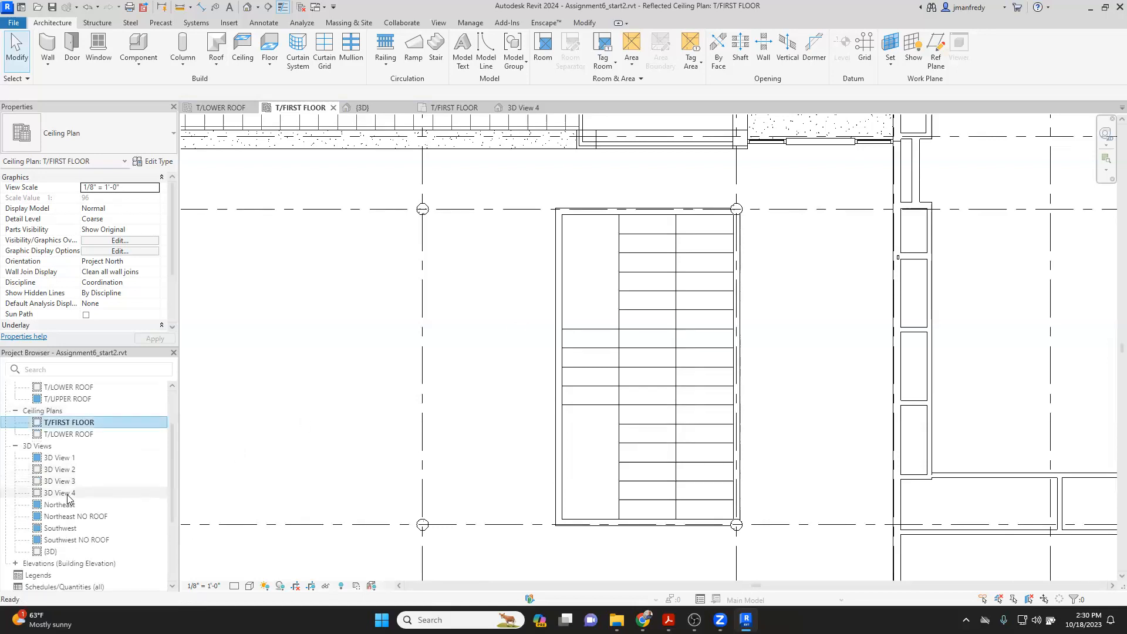
{"action": "double_click", "coordinate": [82, 493]}
{"action": "scroll", "coordinate": [113, 480], "scroll_direction": "down", "scroll_amount": 3}
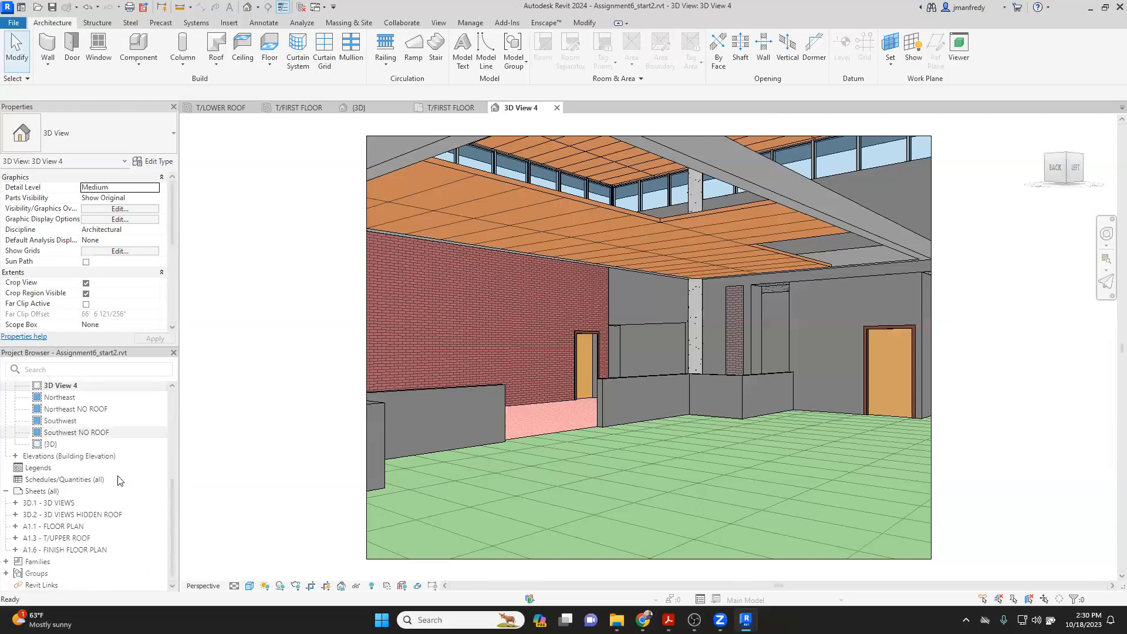
{"action": "scroll", "coordinate": [297, 400], "scroll_direction": "down", "scroll_amount": 1}
{"action": "scroll", "coordinate": [296, 399], "scroll_direction": "down", "scroll_amount": 1}
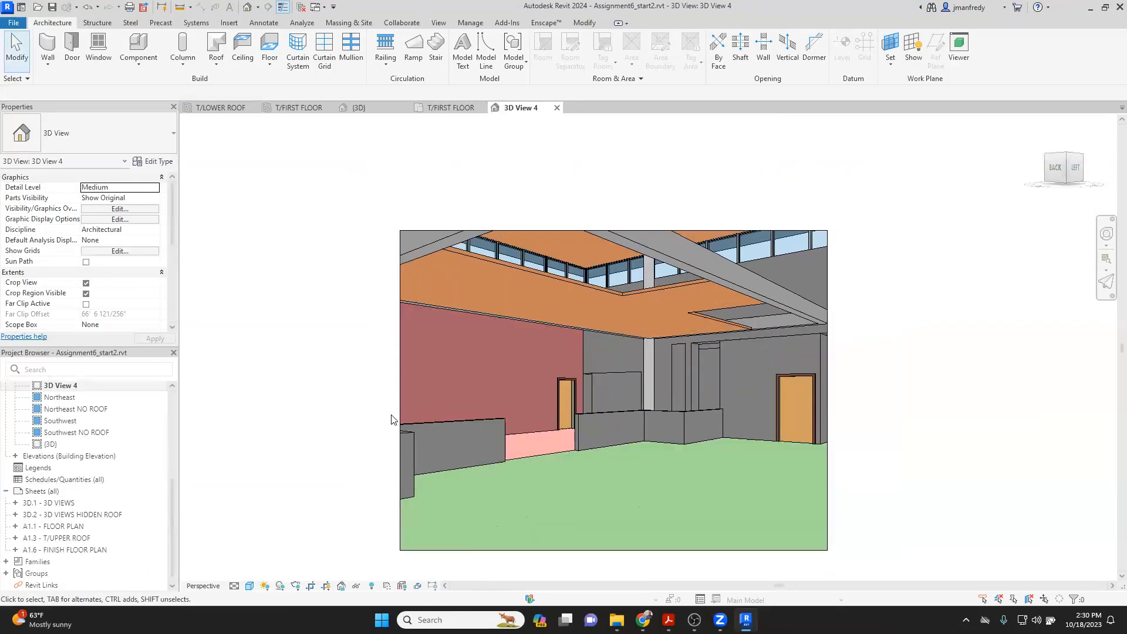
{"action": "left_click", "coordinate": [400, 392]}
{"action": "left_click_drag", "start_coordinate": [400, 393], "coordinate": [364, 393]}
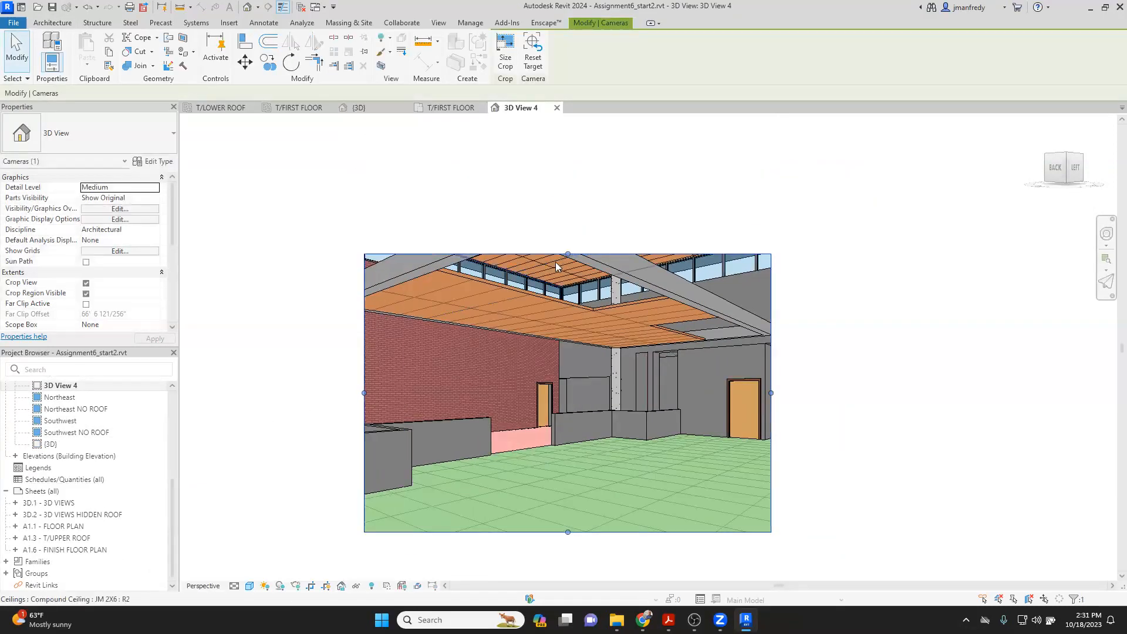
{"action": "left_click_drag", "start_coordinate": [567, 253], "coordinate": [568, 181]}
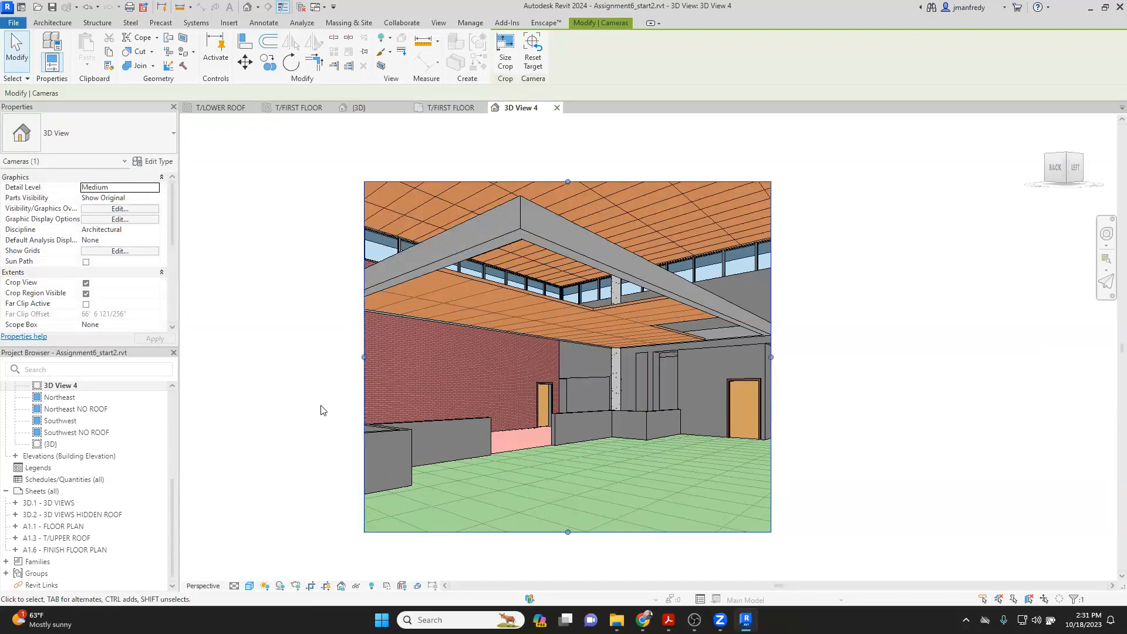
{"action": "left_click", "coordinate": [281, 426]}
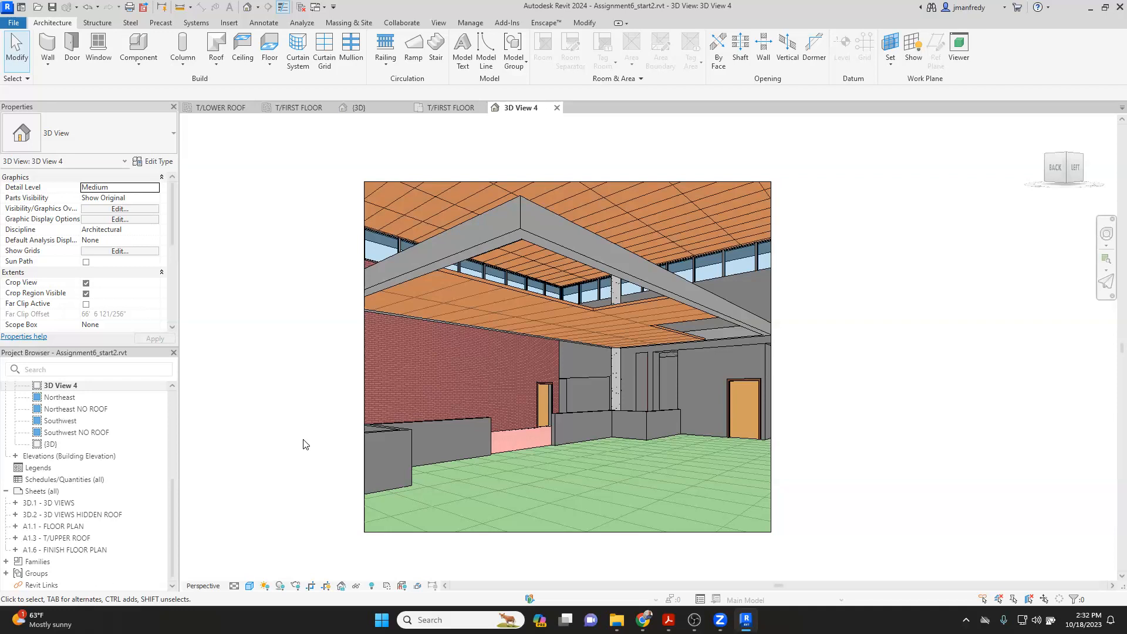
Step: Return to the T/FIRST FLOOR ceiling plan and close all inactive views
{"action": "scroll", "coordinate": [158, 423], "scroll_direction": "up", "scroll_amount": 5}
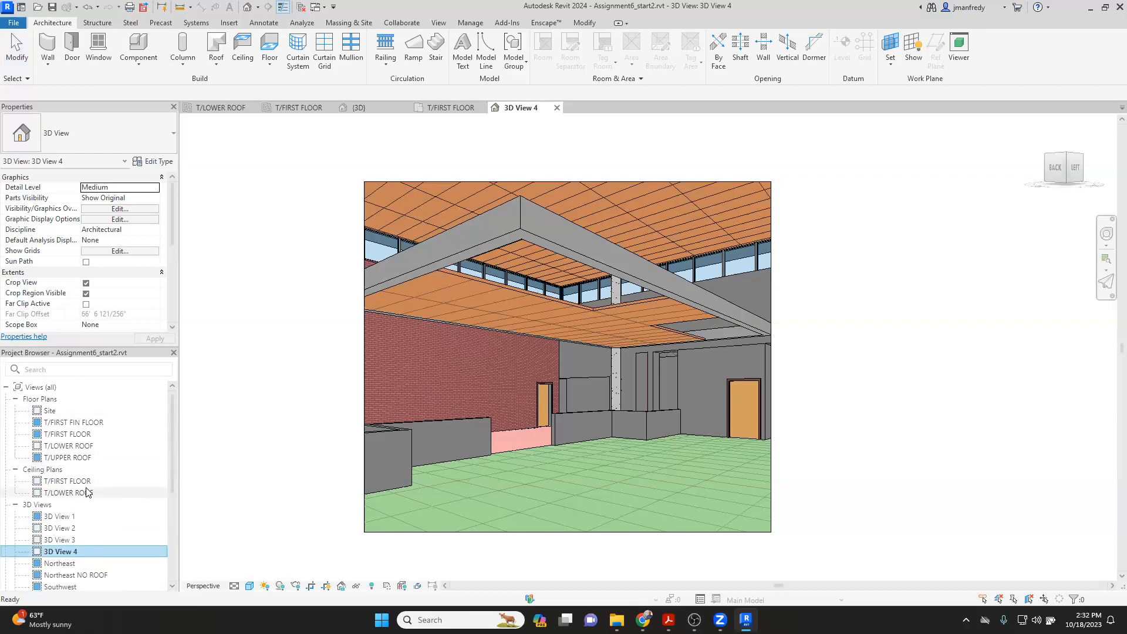
{"action": "double_click", "coordinate": [86, 483]}
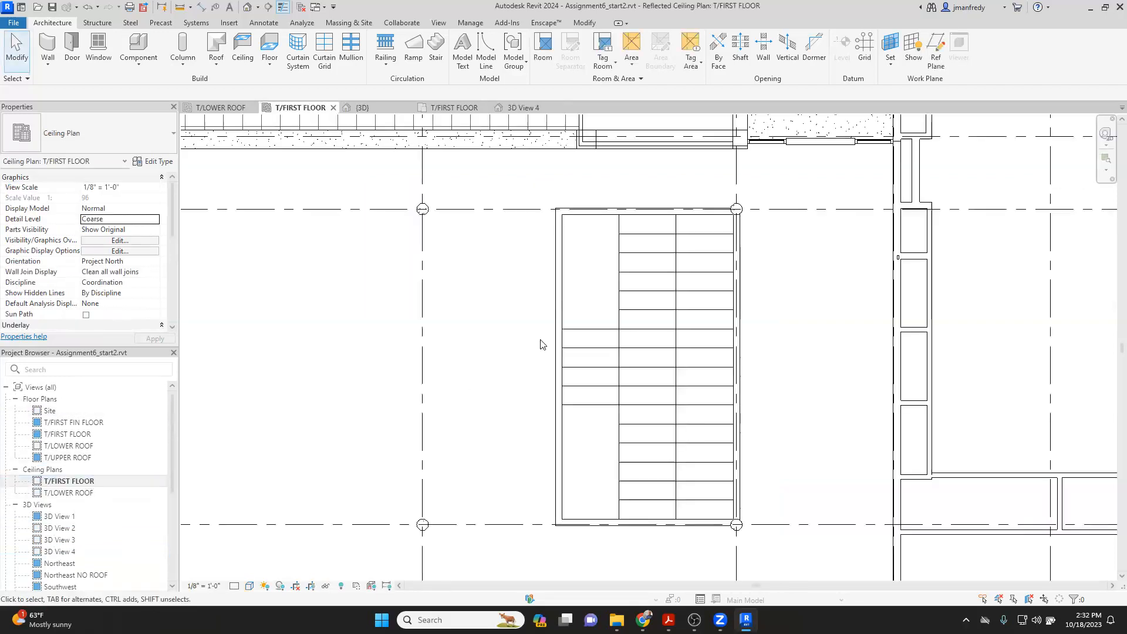
{"action": "scroll", "coordinate": [541, 342], "scroll_direction": "down", "scroll_amount": 3}
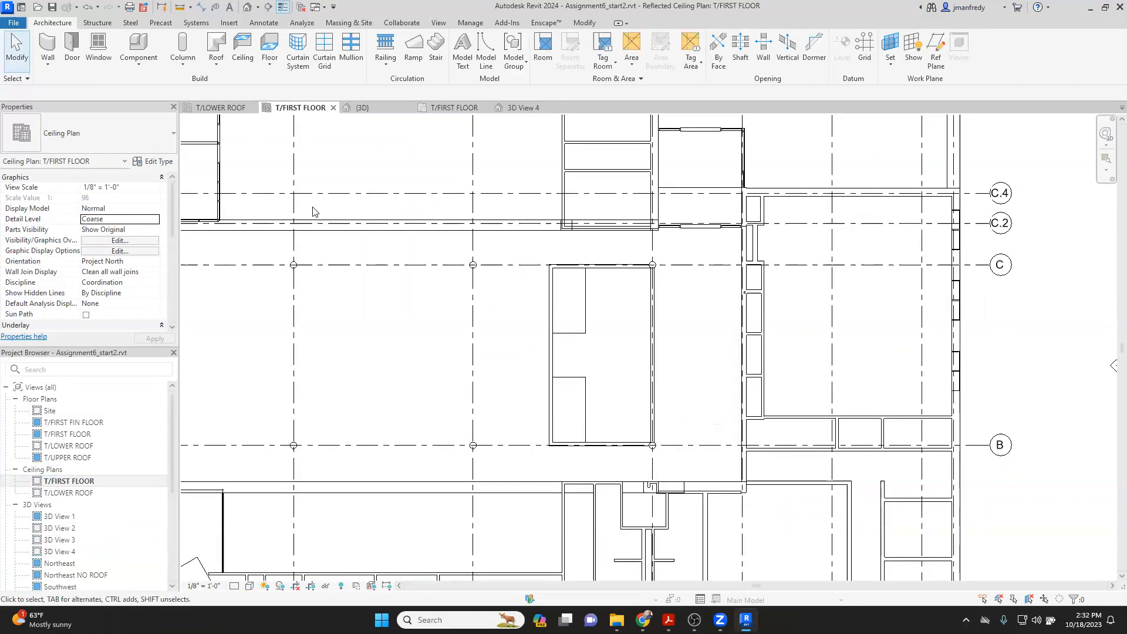
{"action": "left_click", "coordinate": [302, 7]}
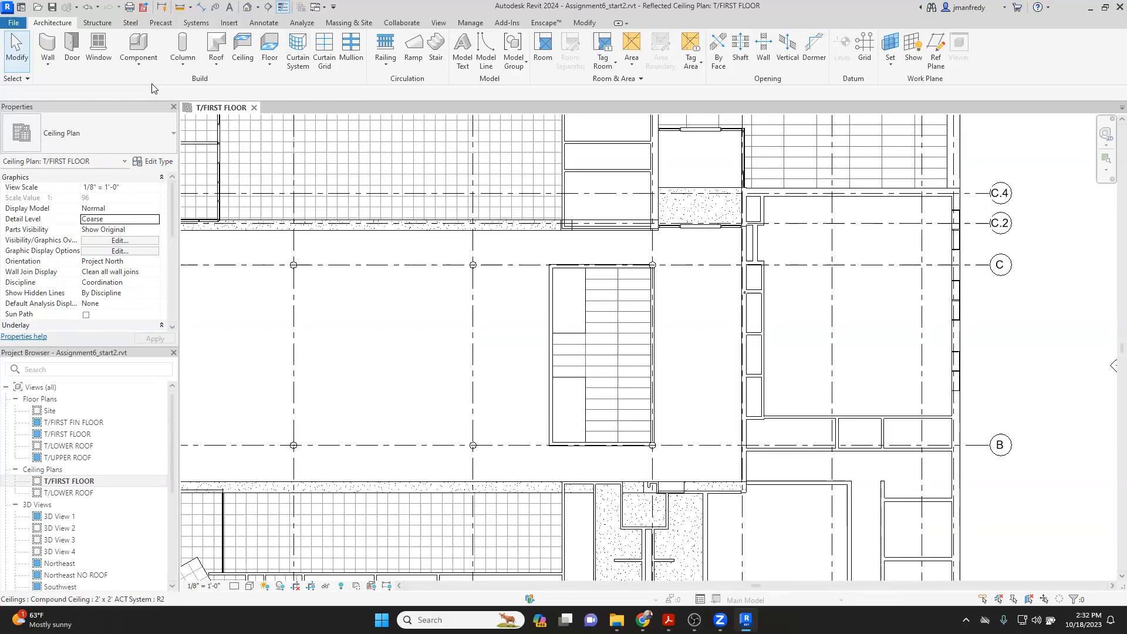
Step: Create a new project from the Imperial Multi-discipline template
{"action": "left_click", "coordinate": [13, 23]}
{"action": "left_click", "coordinate": [35, 67]}
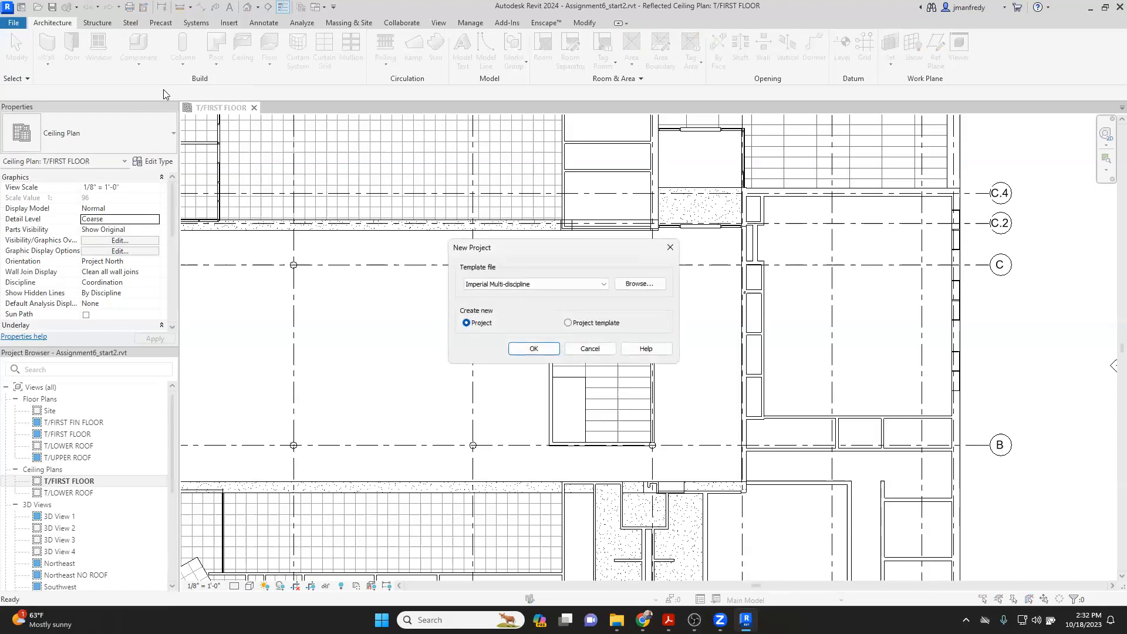
{"action": "left_click", "coordinate": [519, 284]}
{"action": "left_click", "coordinate": [523, 285]}
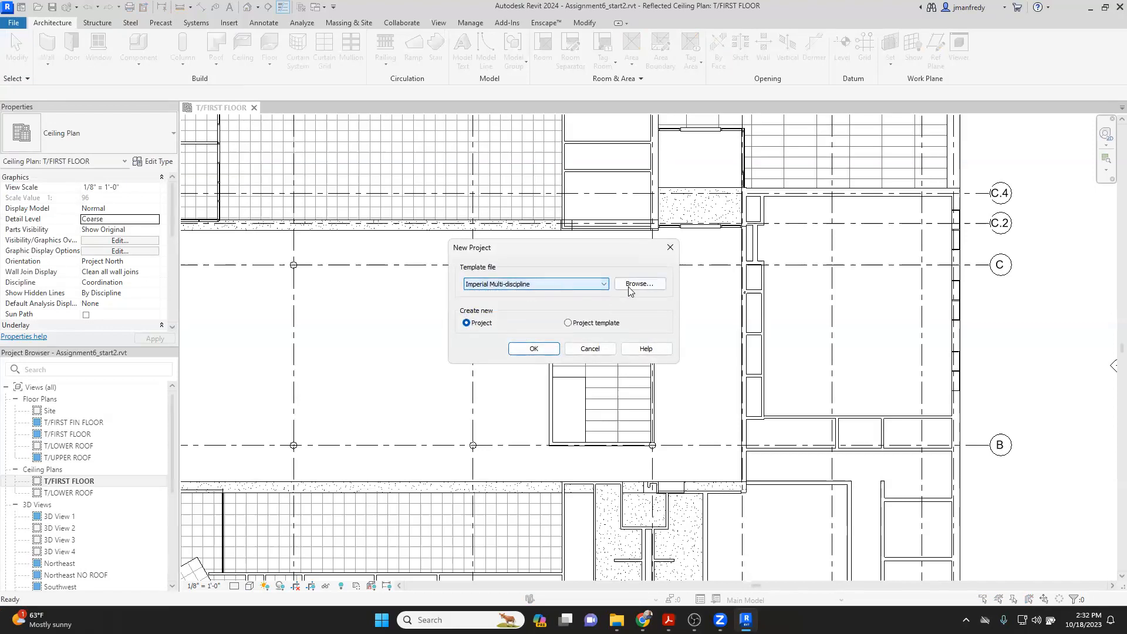
{"action": "left_click", "coordinate": [534, 350]}
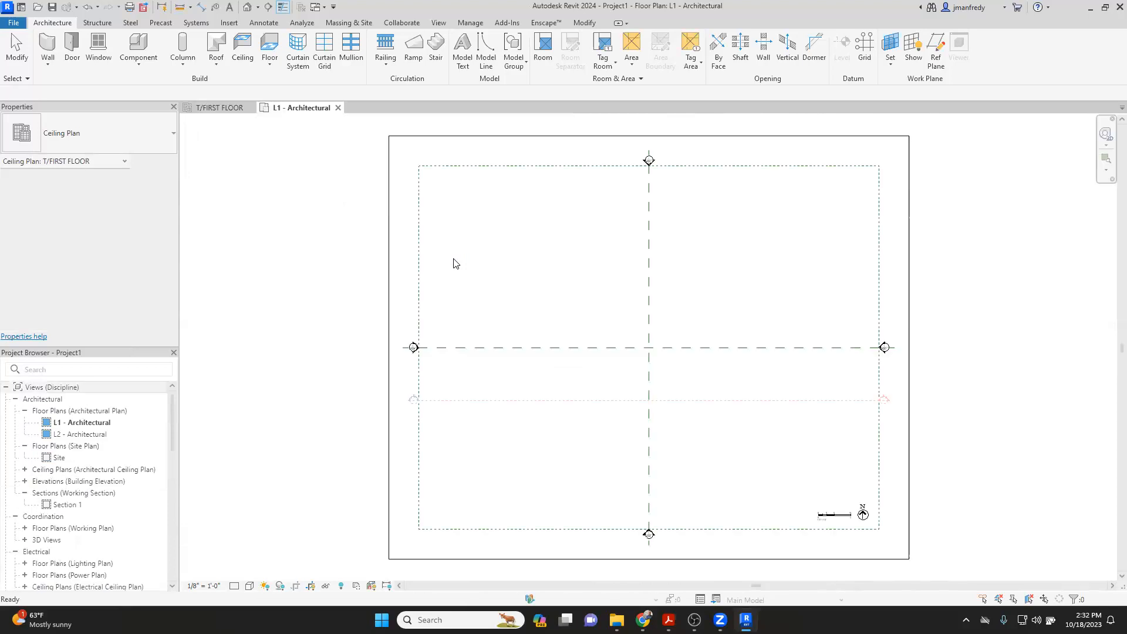
{"action": "middle_click_drag", "start_coordinate": [523, 267], "coordinate": [519, 260]}
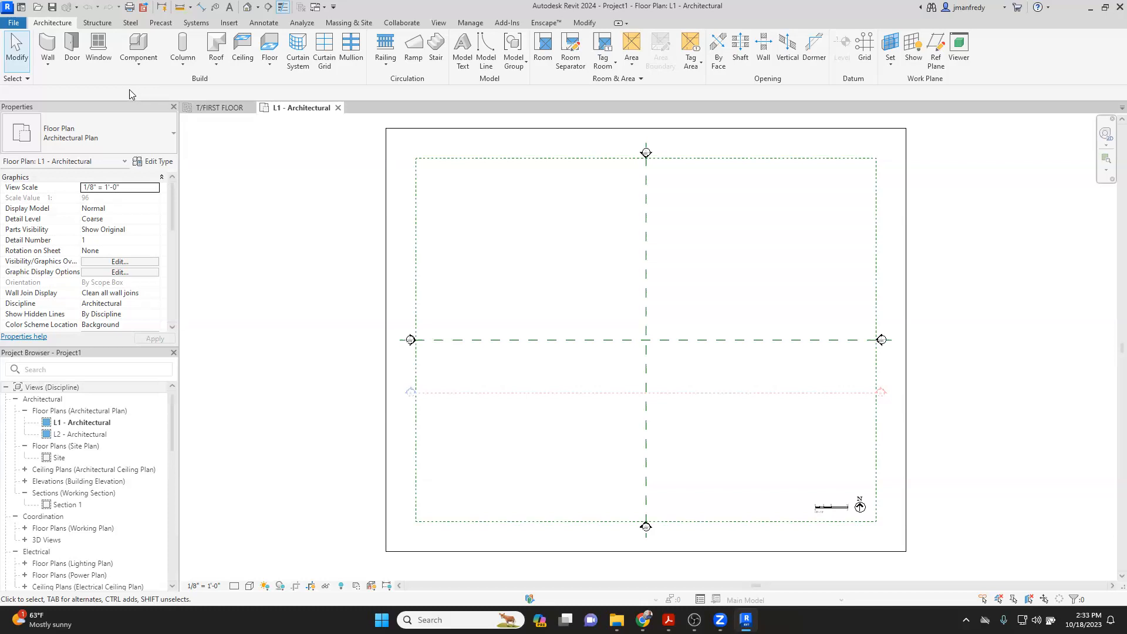
Step: Sketch a 40' by 20' rectangular ceiling of type 2' x 4' ACT System on the L1 - Architectural floor plan and finish it
{"action": "left_click", "coordinate": [237, 66]}
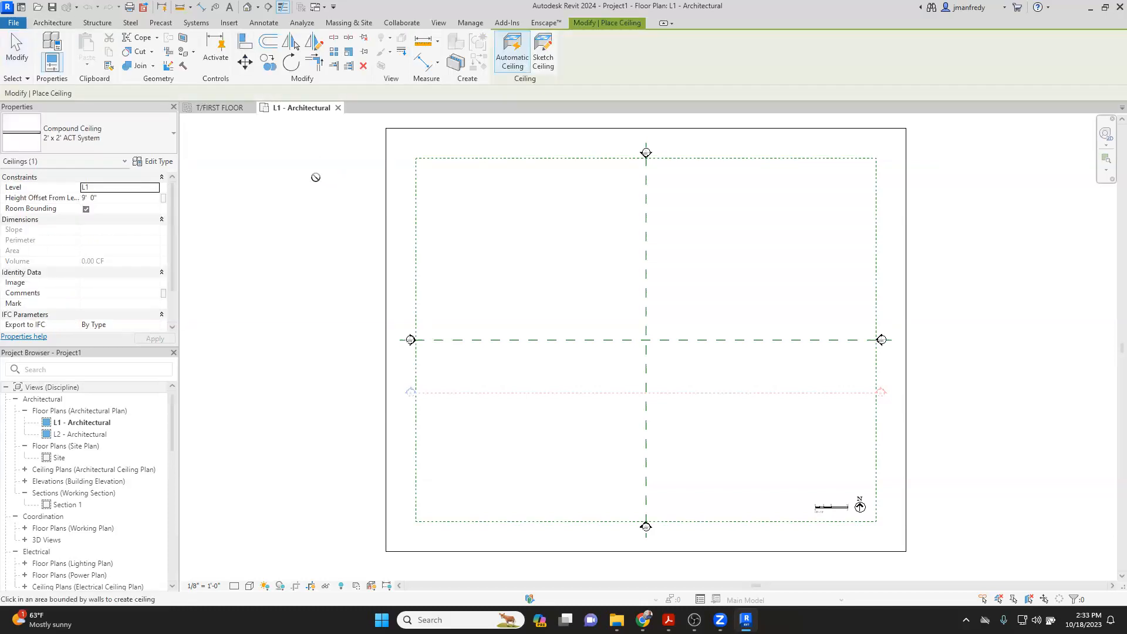
{"action": "left_click", "coordinate": [543, 56]}
{"action": "left_click", "coordinate": [603, 40]}
{"action": "left_click", "coordinate": [484, 225]}
{"action": "left_click", "coordinate": [561, 266]}
{"action": "scroll", "coordinate": [456, 221], "scroll_direction": "up", "scroll_amount": 2}
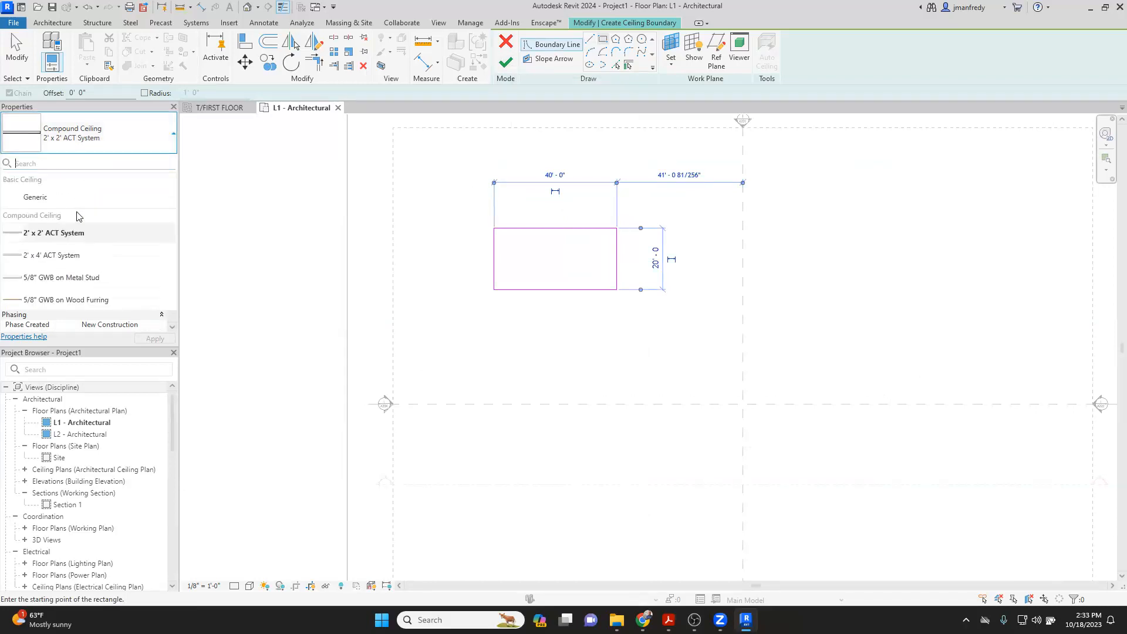
{"action": "left_click", "coordinate": [51, 255]}
{"action": "left_click", "coordinate": [506, 63]}
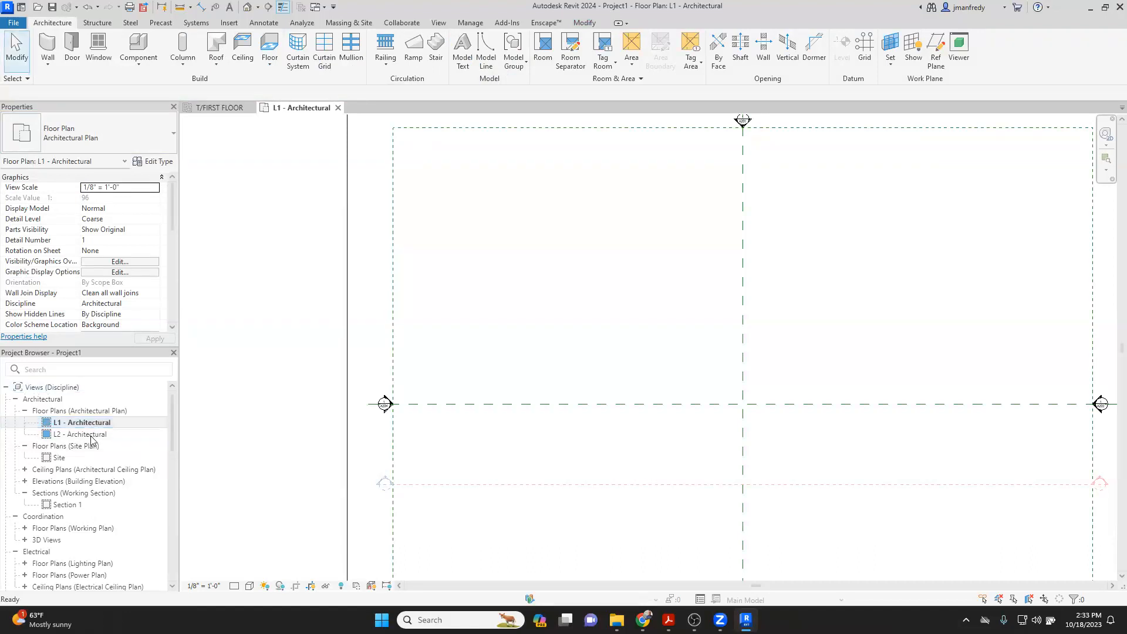
Step: Examine the new ceiling in the L1 - Architectural ceiling plan and the default 3D view, comparing with the L1 floor plan
{"action": "left_click", "coordinate": [70, 471]}
{"action": "double_click", "coordinate": [71, 471]}
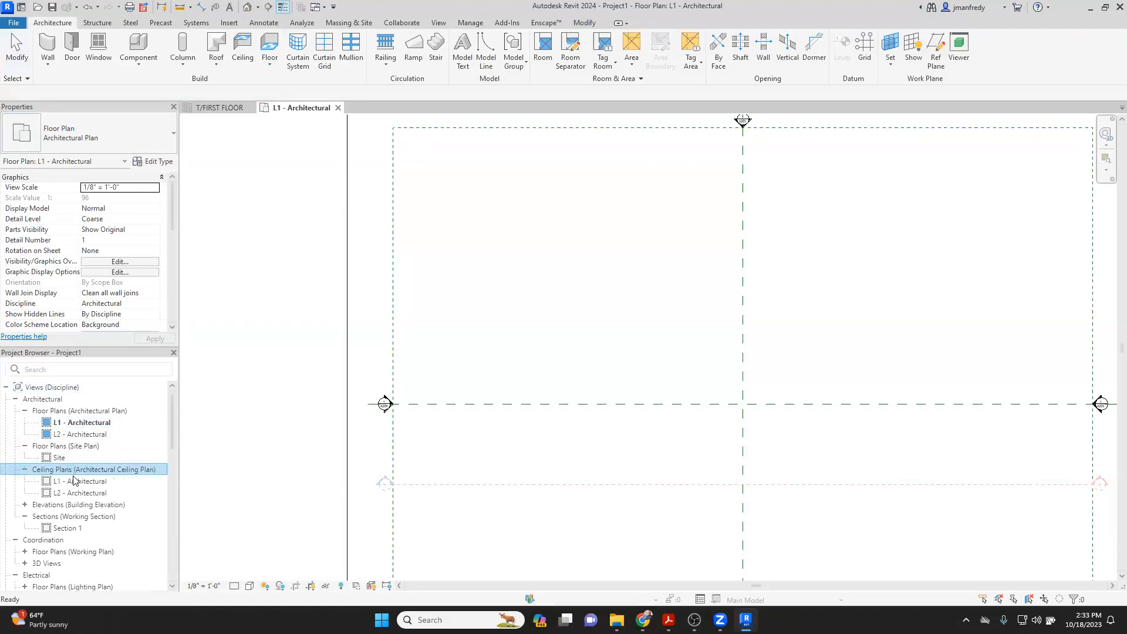
{"action": "double_click", "coordinate": [75, 482]}
{"action": "left_click", "coordinate": [535, 229]}
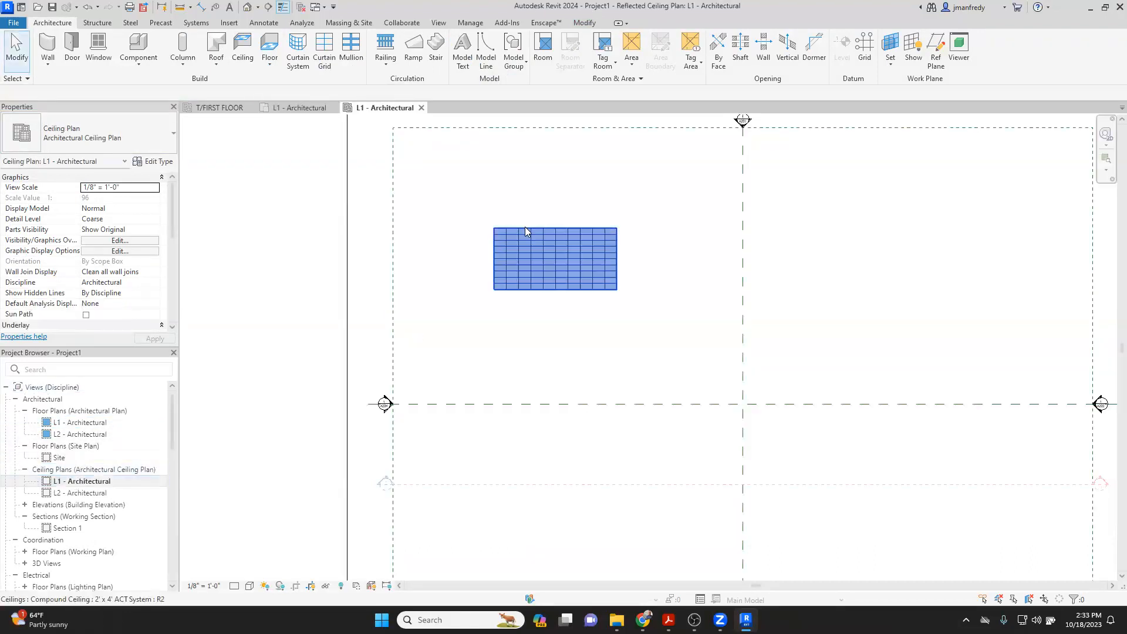
{"action": "left_click", "coordinate": [415, 214]}
{"action": "left_click", "coordinate": [247, 7]}
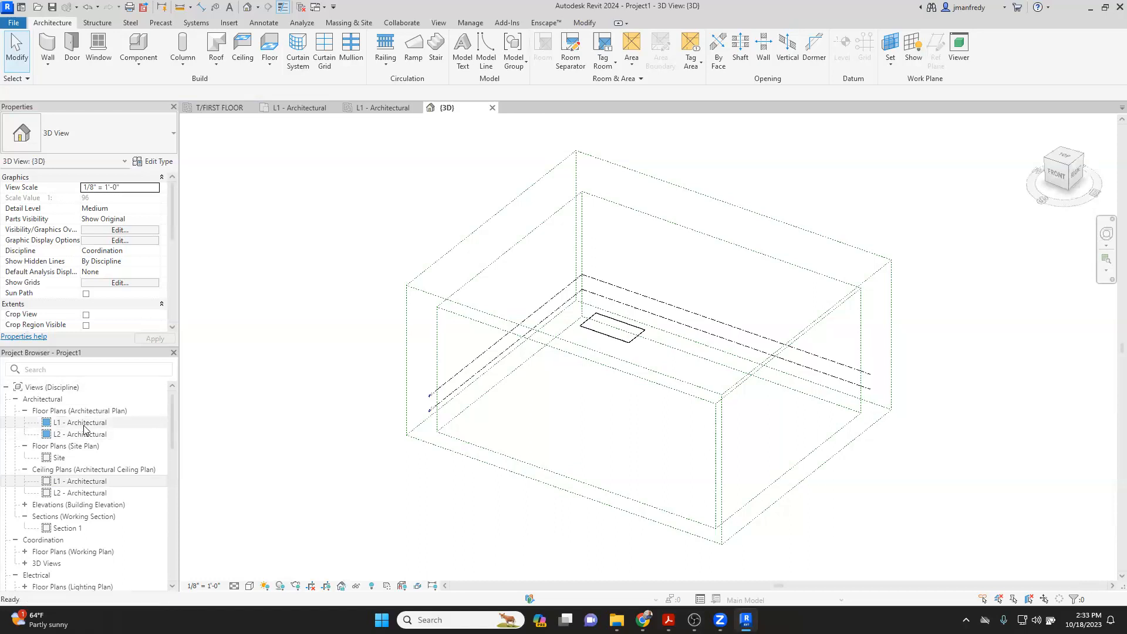
{"action": "double_click", "coordinate": [81, 422]}
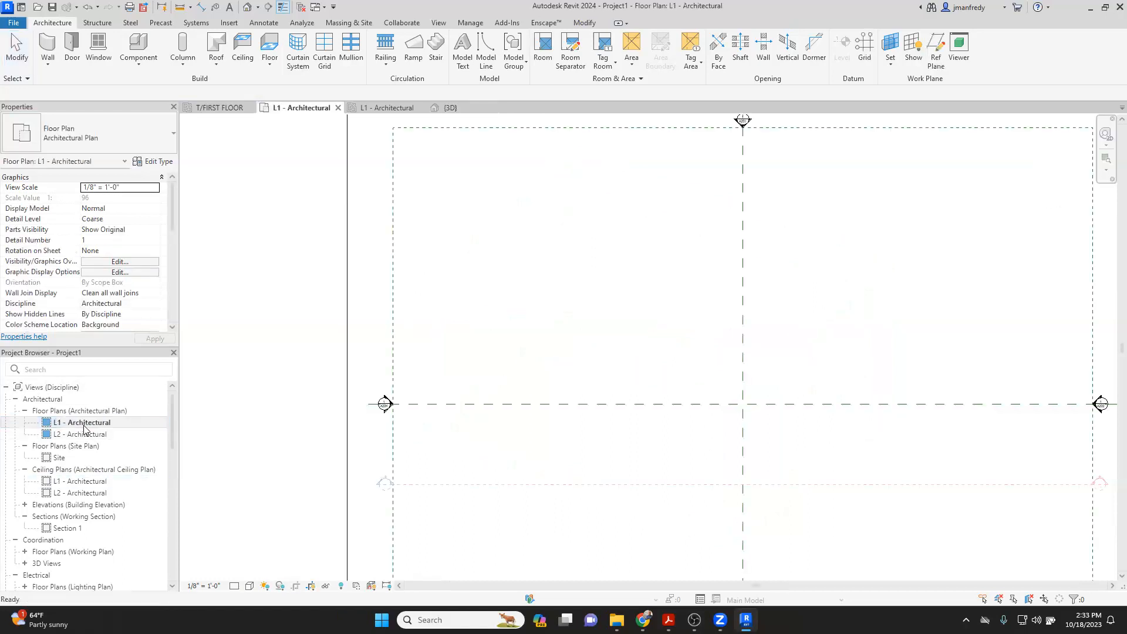
{"action": "double_click", "coordinate": [83, 480]}
Step: Place a camera below and left of the ceiling aimed at it, widen the view's crop region, and expand the architectural 3D views list
{"action": "scroll", "coordinate": [463, 325], "scroll_direction": "down", "scroll_amount": 1}
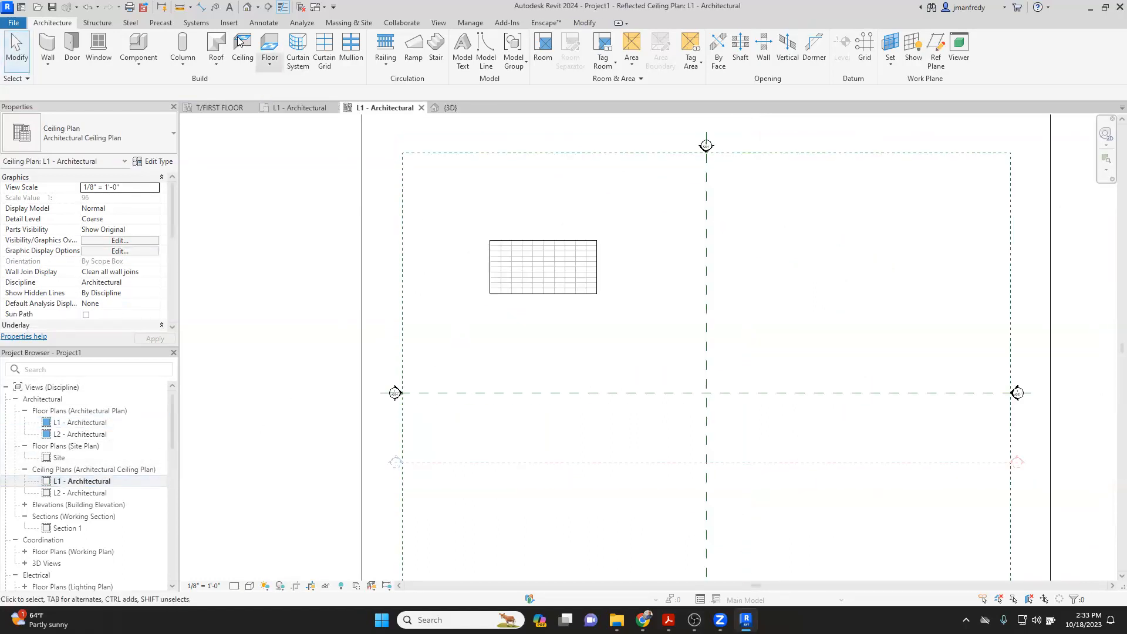
{"action": "left_click", "coordinate": [258, 7]}
{"action": "left_click", "coordinate": [275, 34]}
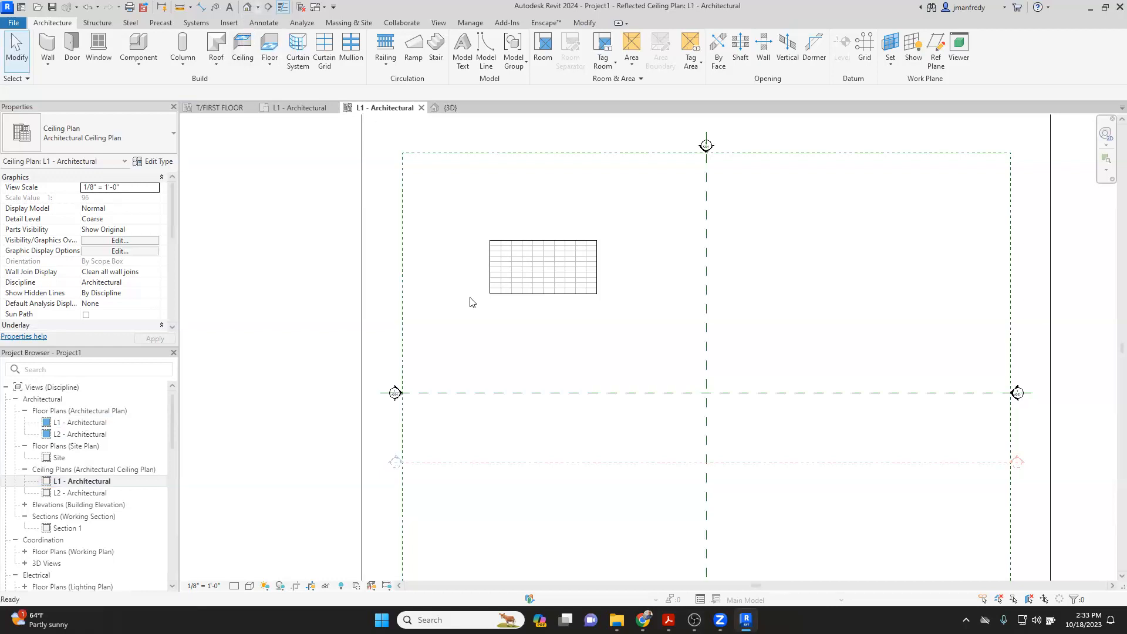
{"action": "left_click", "coordinate": [436, 343]}
{"action": "left_click", "coordinate": [552, 261]}
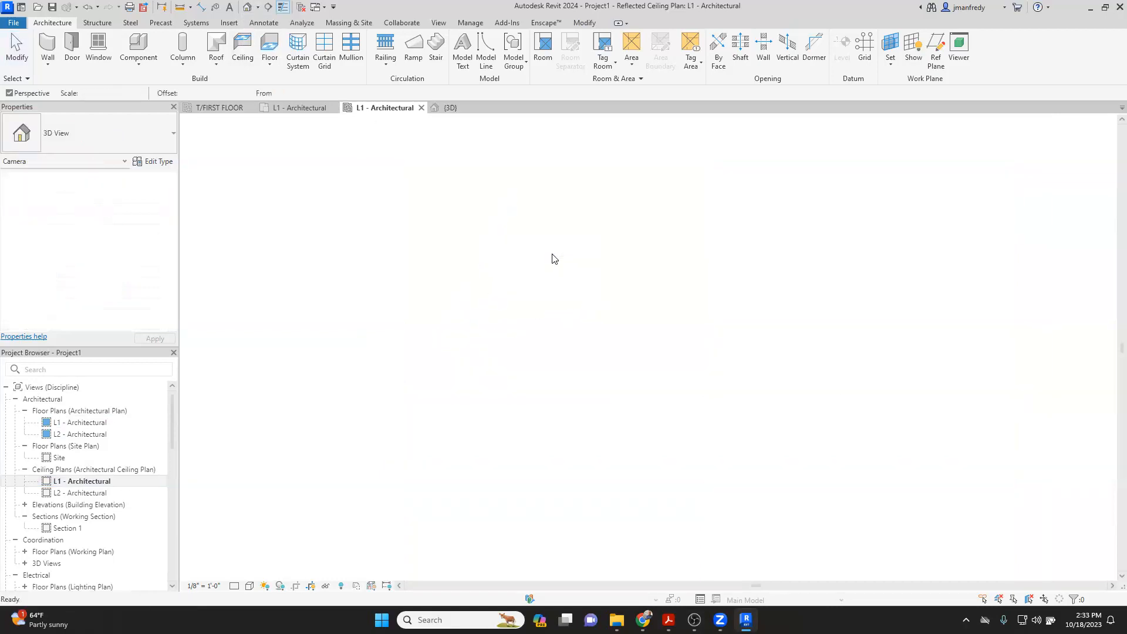
{"action": "middle_click_drag", "start_coordinate": [561, 297], "coordinate": [557, 267], "text": "shift"}
{"action": "left_click_drag", "start_coordinate": [367, 346], "coordinate": [318, 347]}
{"action": "left_click", "coordinate": [283, 360]}
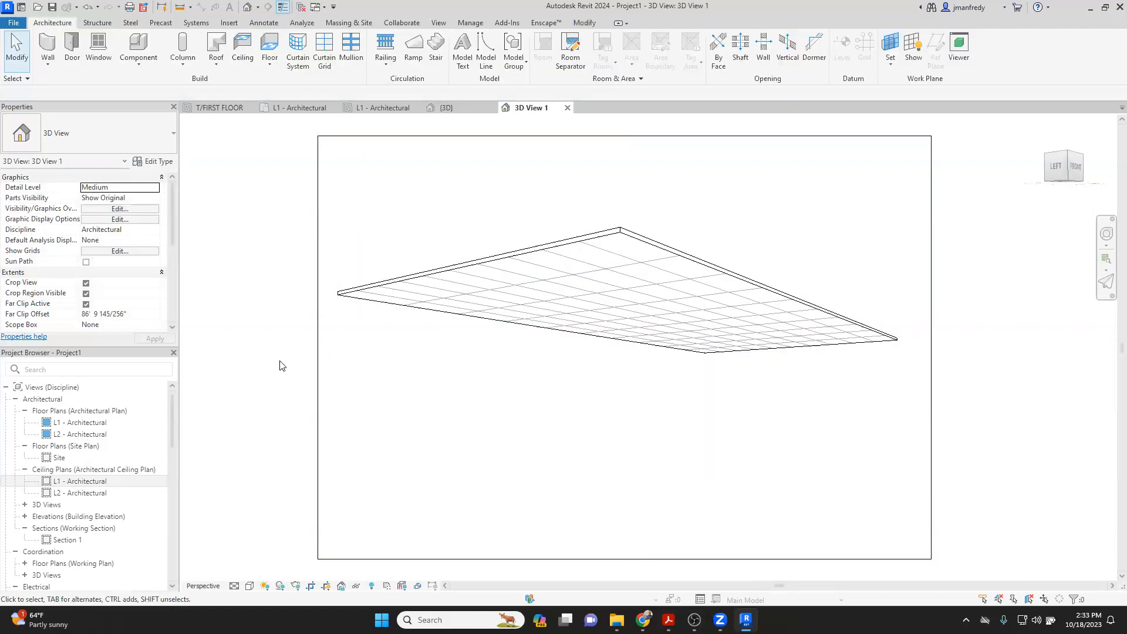
{"action": "left_click", "coordinate": [25, 505]}
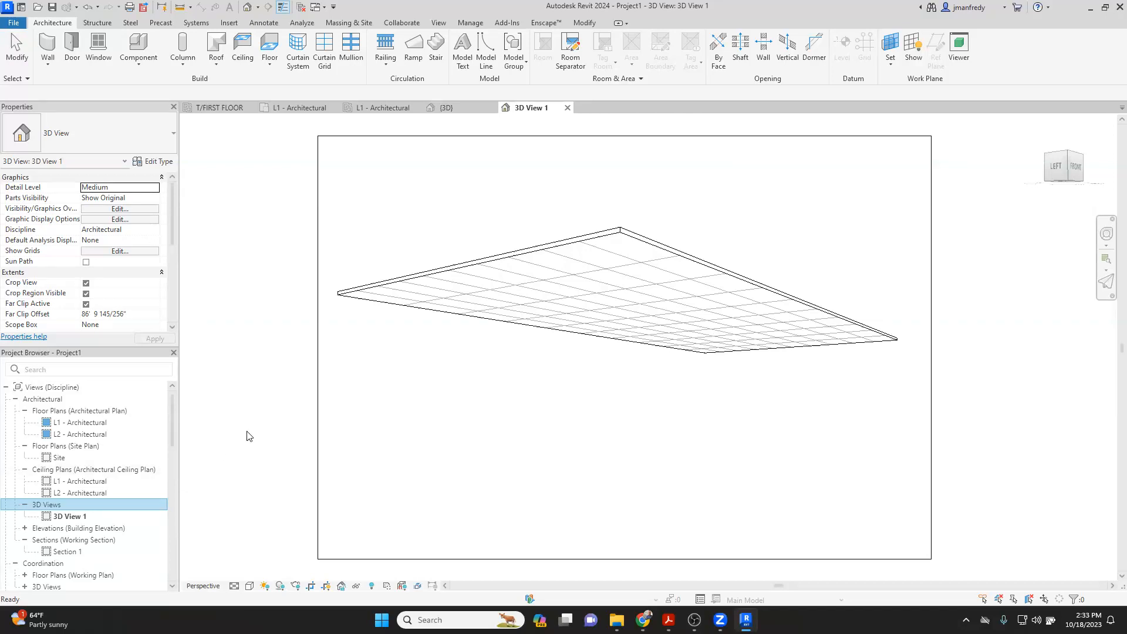
{"action": "left_click", "coordinate": [277, 383]}
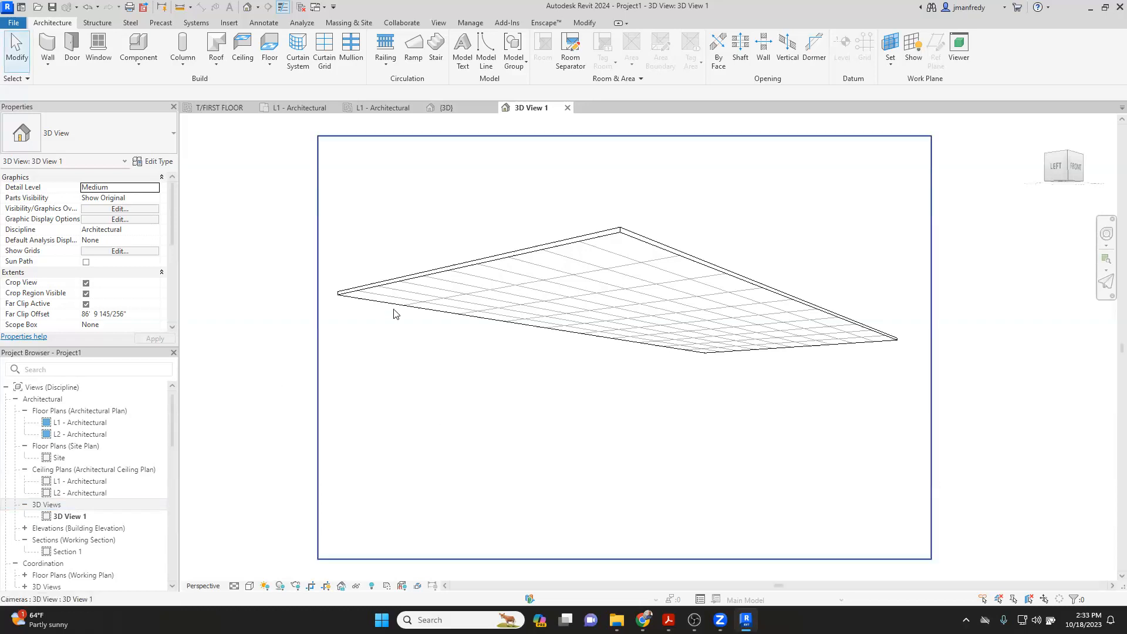
Step: Edit the ceiling's boundary in the L1 - Architectural ceiling plan and draw a slope arrow from the left edge's midpoint to the right edge's midpoint
{"action": "double_click", "coordinate": [83, 485]}
{"action": "scroll", "coordinate": [504, 235], "scroll_direction": "up", "scroll_amount": 5}
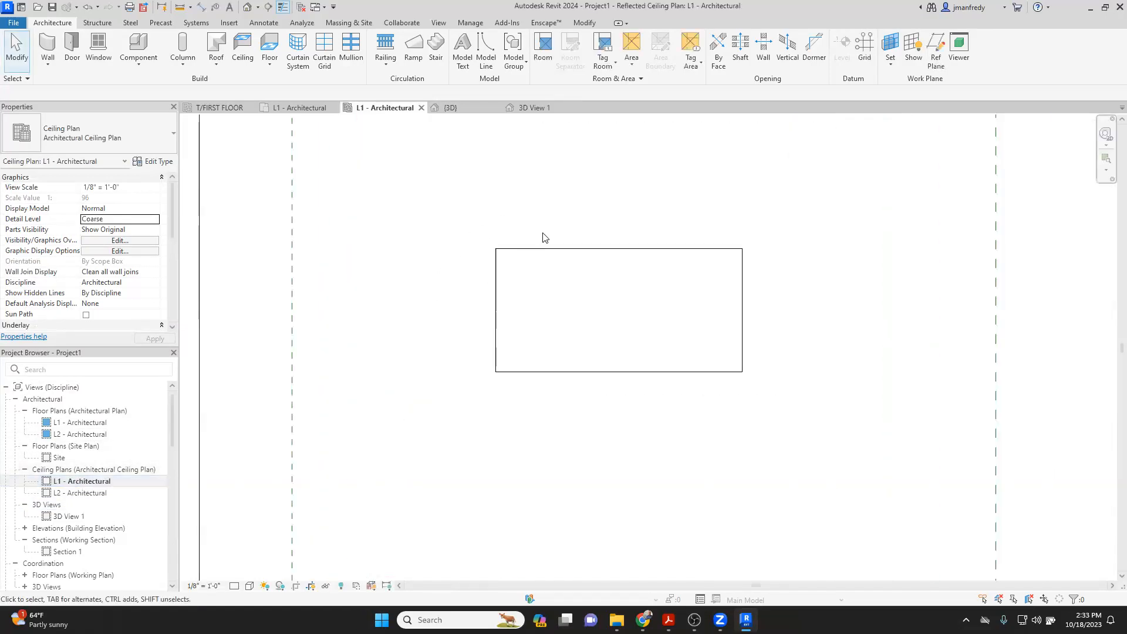
{"action": "left_click", "coordinate": [542, 249]}
{"action": "scroll", "coordinate": [529, 244], "scroll_direction": "up", "scroll_amount": 2}
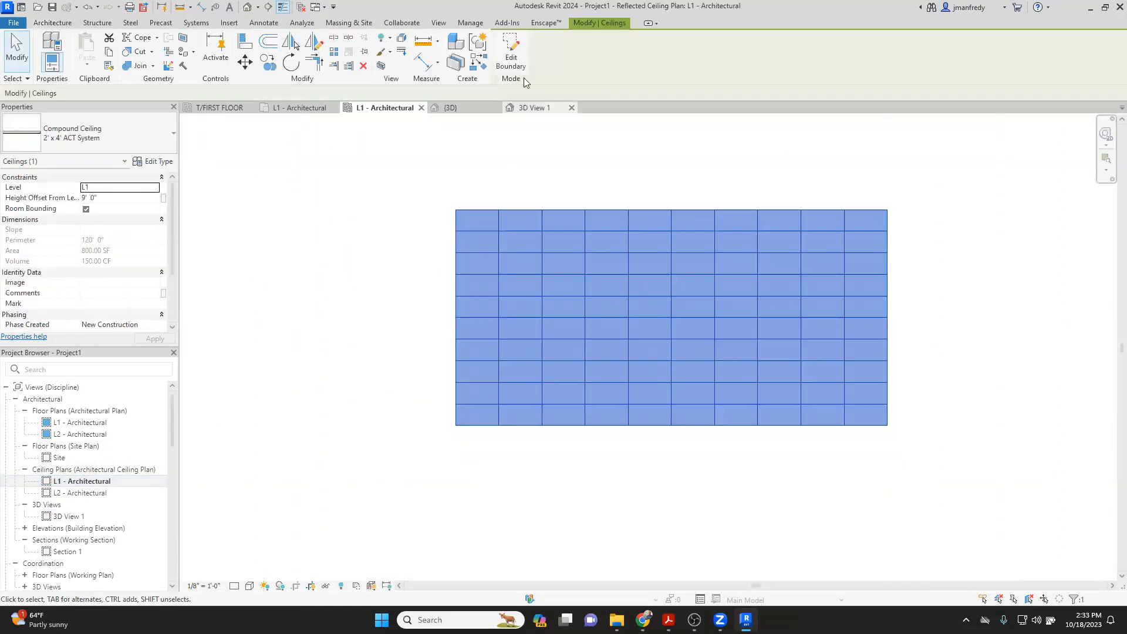
{"action": "left_click", "coordinate": [512, 61]}
{"action": "middle_click_drag", "start_coordinate": [556, 168], "coordinate": [508, 193]}
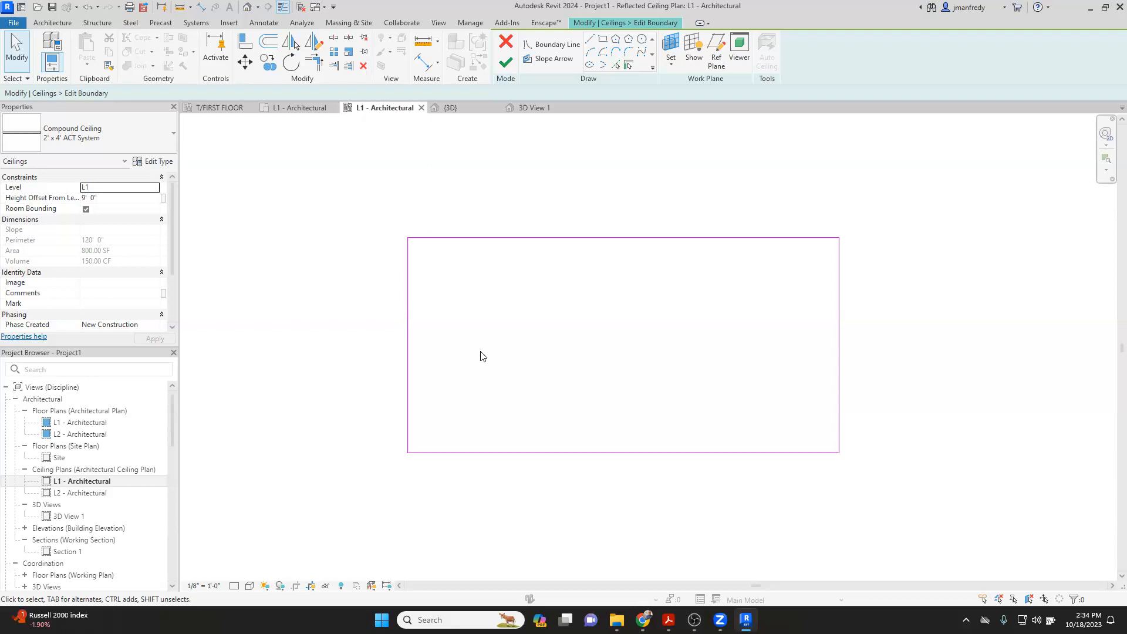
{"action": "left_click", "coordinate": [537, 59]}
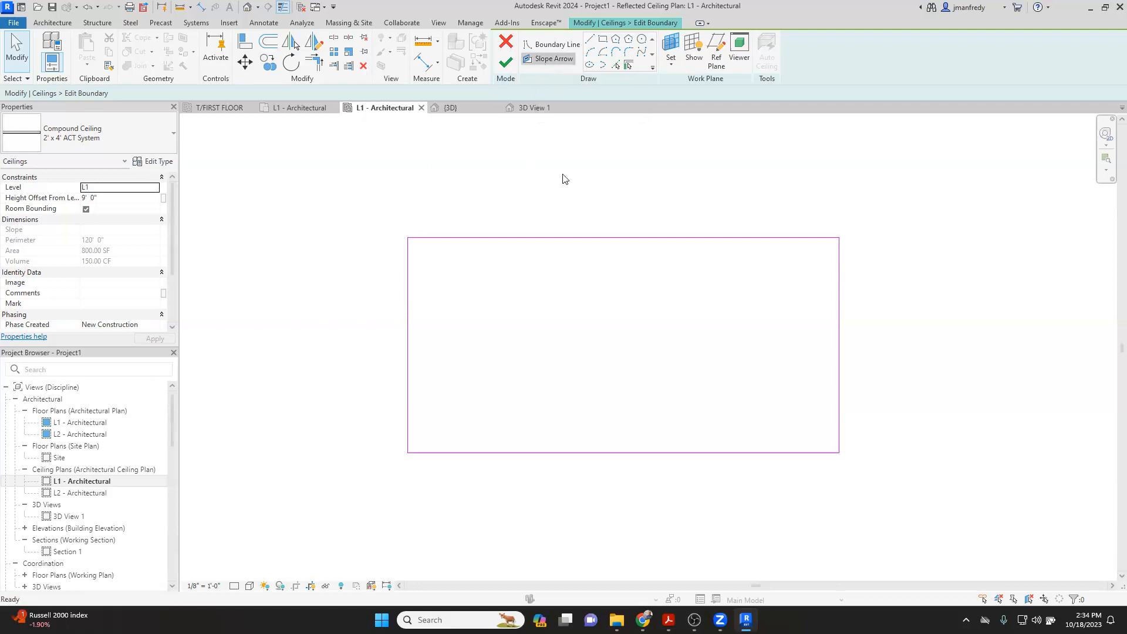
{"action": "left_click", "coordinate": [408, 345]}
{"action": "left_click", "coordinate": [839, 345]}
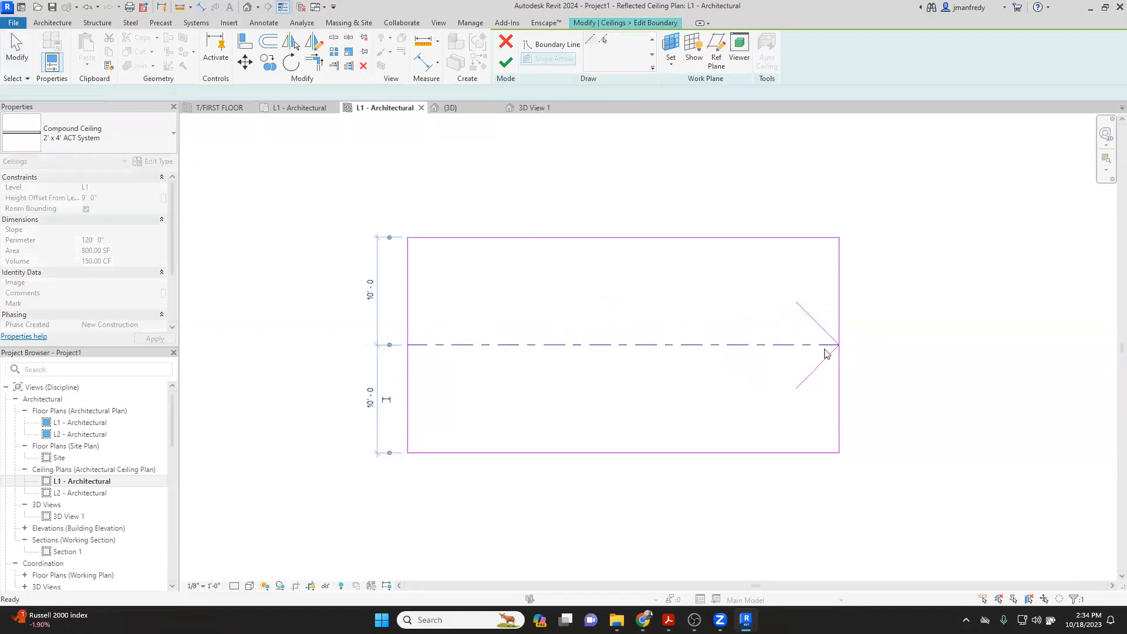
{"action": "key", "text": "Escape"}
Step: Examine the slope arrow's level and height offset settings at tail and head against the ceiling's two short boundary lines
{"action": "left_click", "coordinate": [655, 345]}
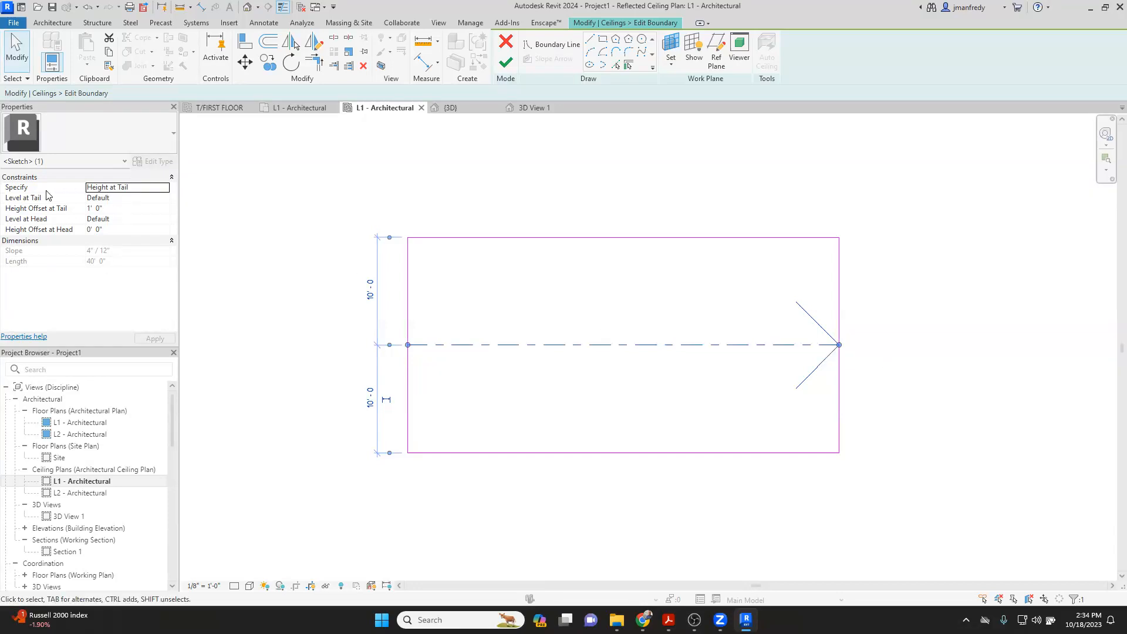
{"action": "left_click", "coordinate": [146, 188]}
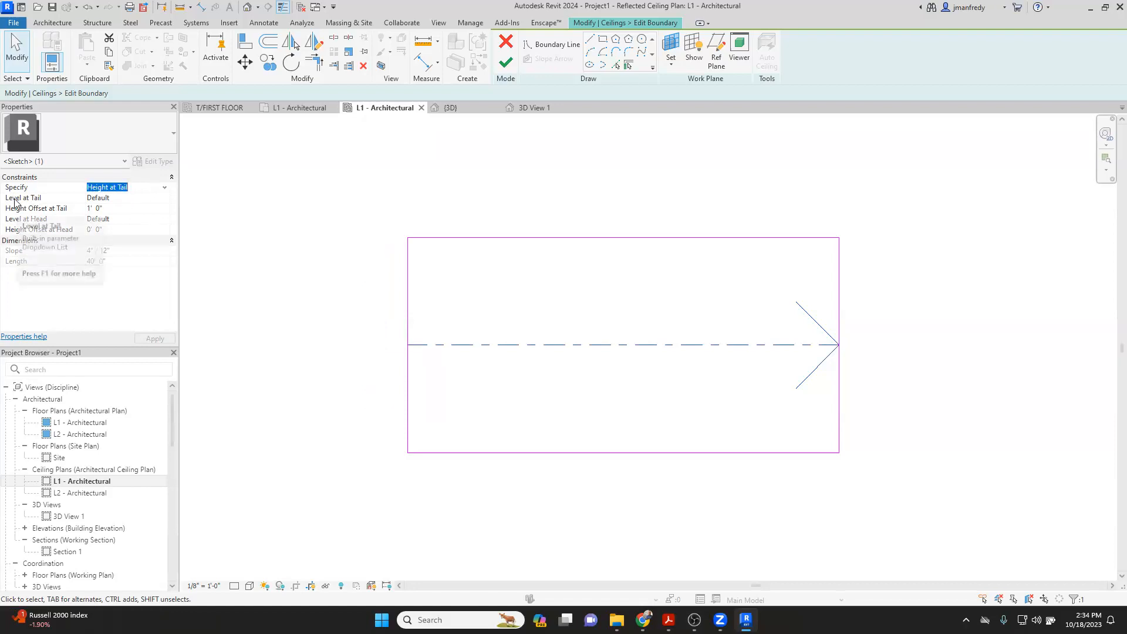
{"action": "left_click", "coordinate": [106, 200]}
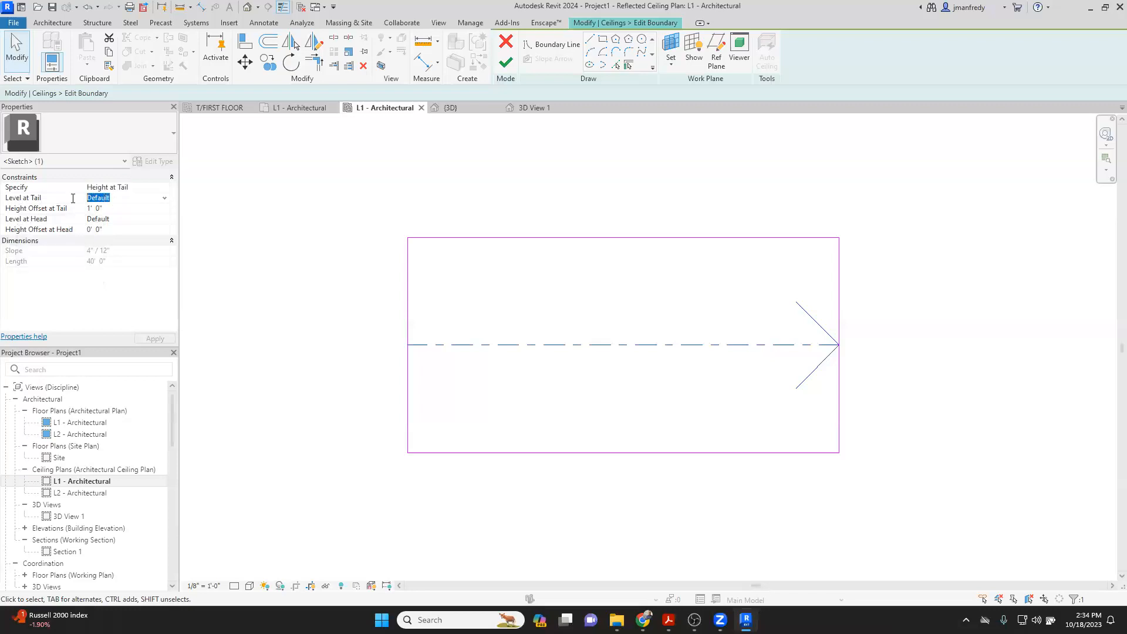
{"action": "left_click", "coordinate": [473, 261]}
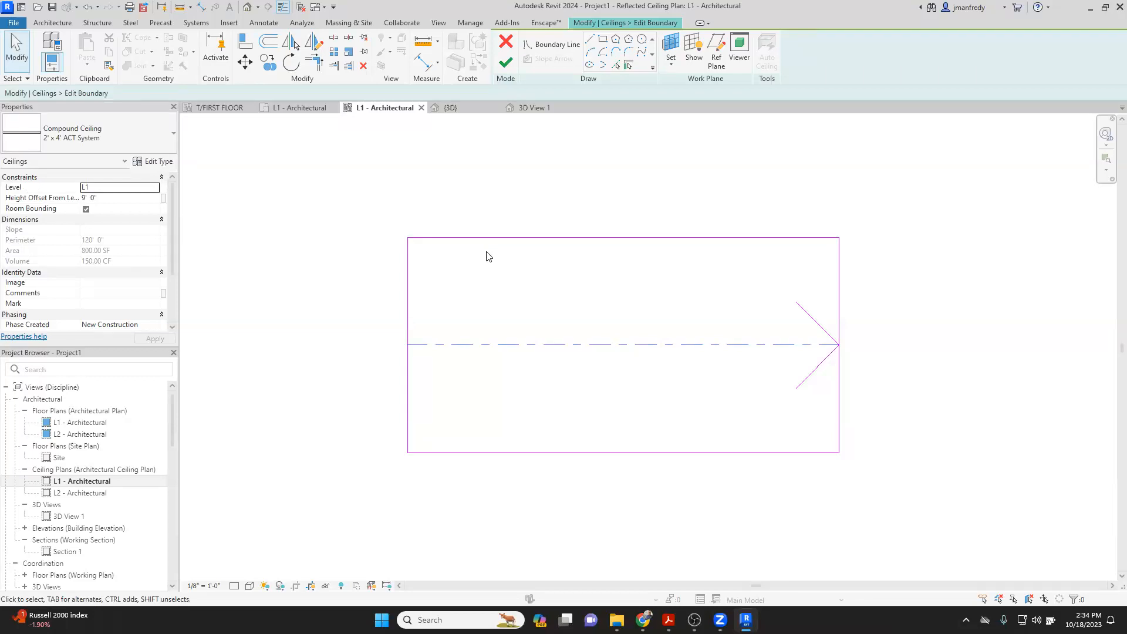
{"action": "left_click", "coordinate": [429, 345]}
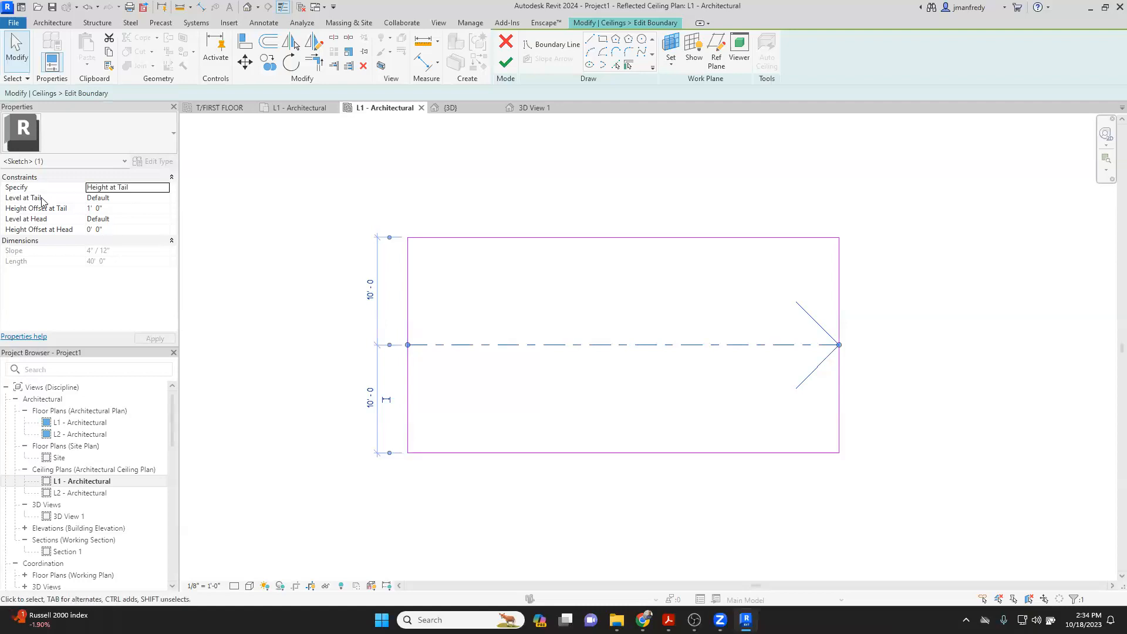
{"action": "left_click", "coordinate": [116, 209]}
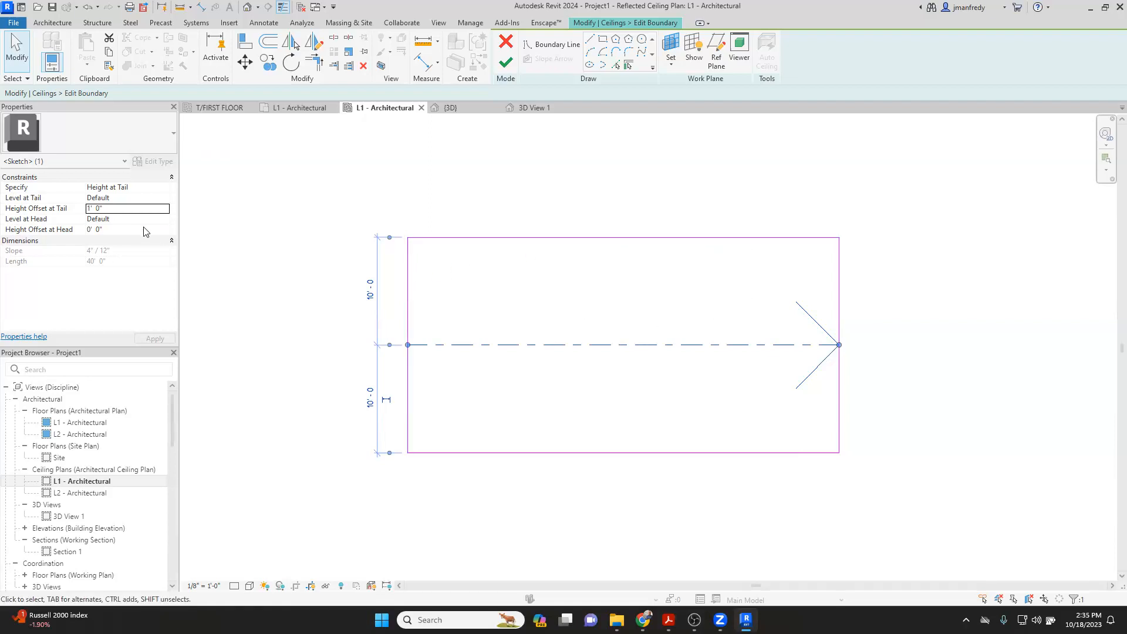
{"action": "left_click", "coordinate": [94, 220]}
{"action": "left_click", "coordinate": [142, 229]}
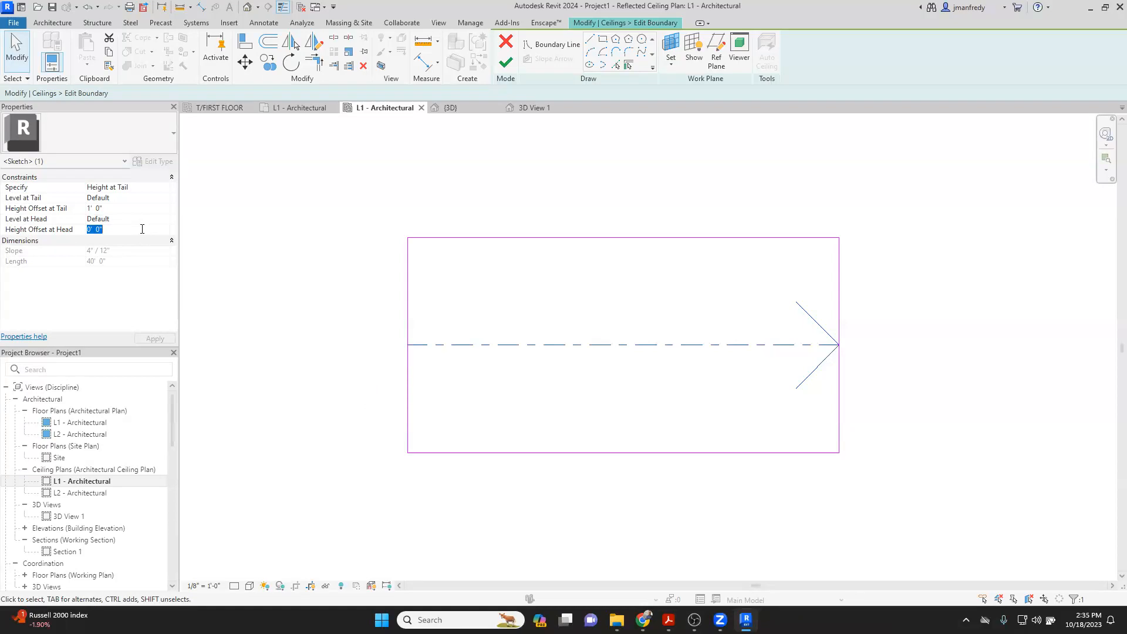
{"action": "left_click", "coordinate": [840, 339]}
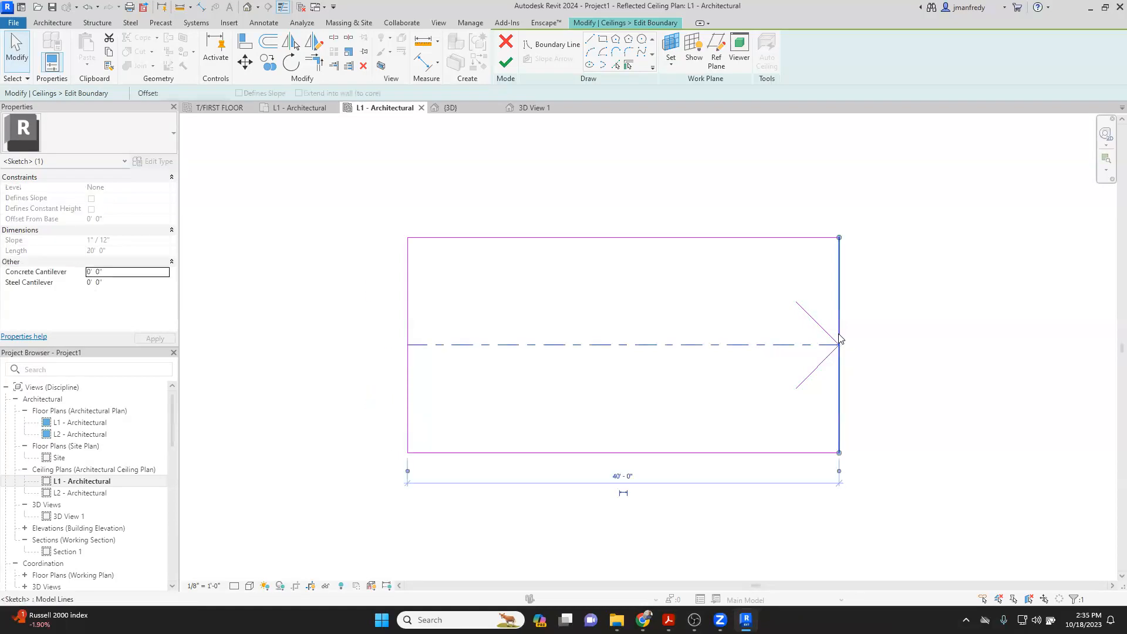
{"action": "left_click", "coordinate": [409, 324]}
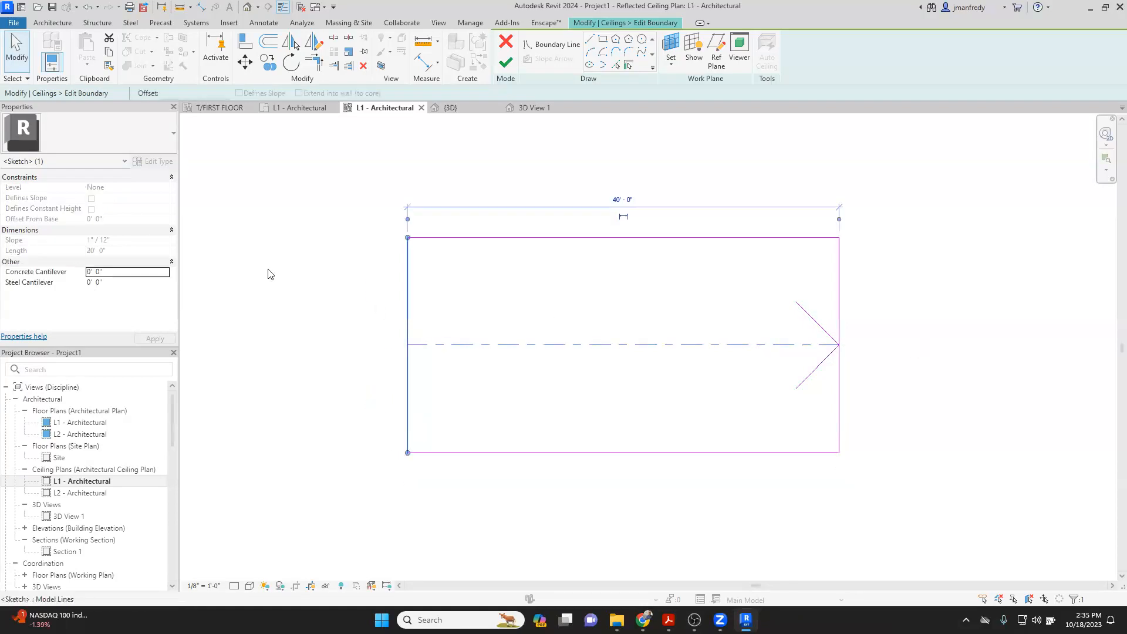
{"action": "left_click", "coordinate": [341, 292]}
{"action": "left_click", "coordinate": [450, 349]}
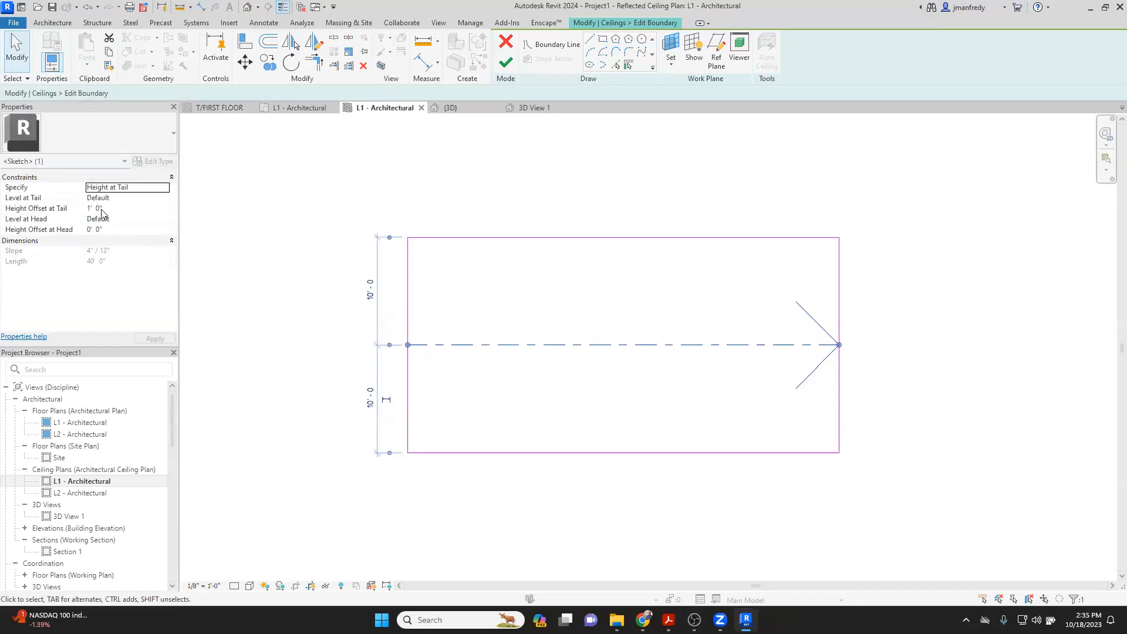
{"action": "left_click", "coordinate": [339, 319]}
{"action": "left_click", "coordinate": [409, 322]}
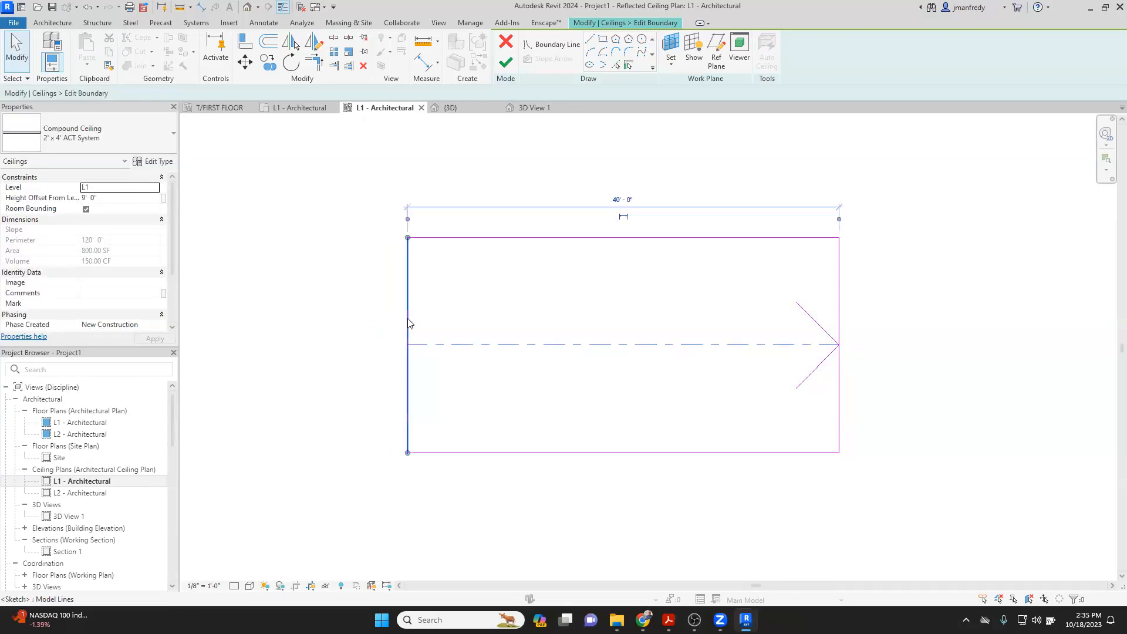
{"action": "left_click", "coordinate": [530, 382]}
Step: Finish the ceiling's boundary edit with the slope arrow included
{"action": "scroll", "coordinate": [530, 382], "scroll_direction": "down", "scroll_amount": 1}
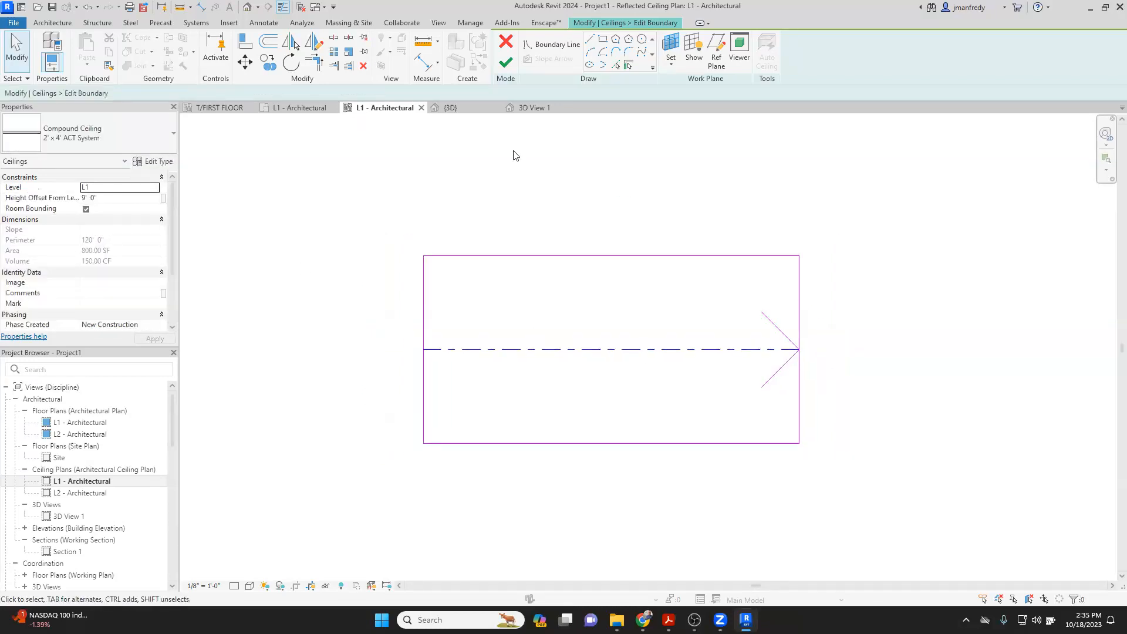
{"action": "left_click", "coordinate": [506, 64]}
{"action": "scroll", "coordinate": [540, 192], "scroll_direction": "down", "scroll_amount": 3}
{"action": "middle_click_drag", "start_coordinate": [541, 191], "coordinate": [526, 267]}
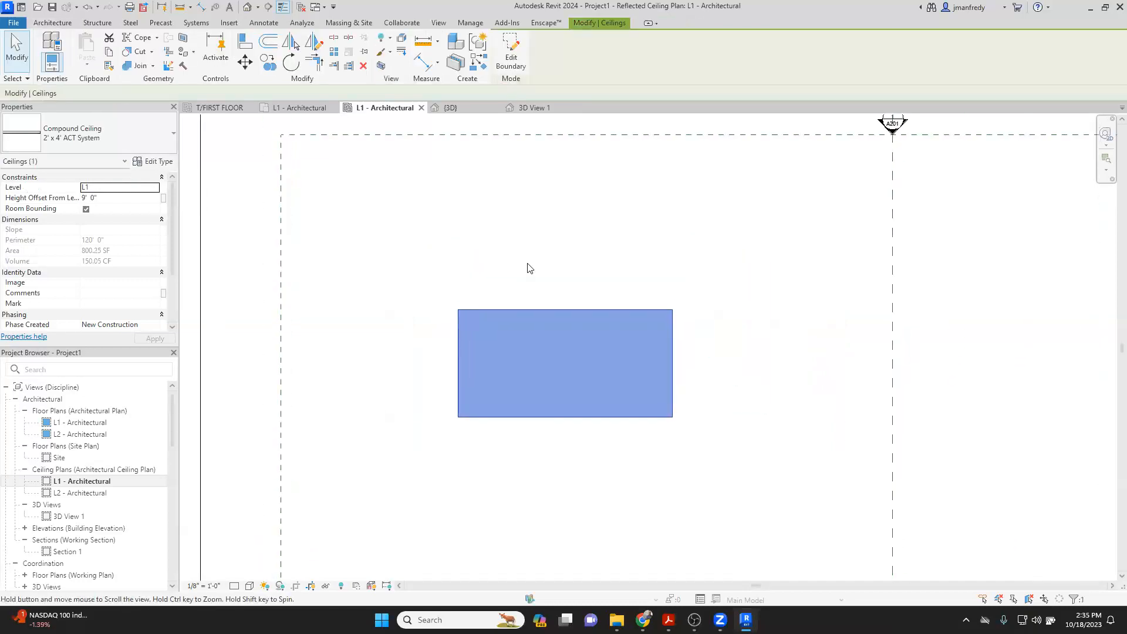
{"action": "scroll", "coordinate": [527, 267], "scroll_direction": "down", "scroll_amount": 1}
Step: Place a building section along the ceiling's upper long side, flip it to face the ceiling, and extend its depth past the lower edge
{"action": "left_click", "coordinate": [268, 7]}
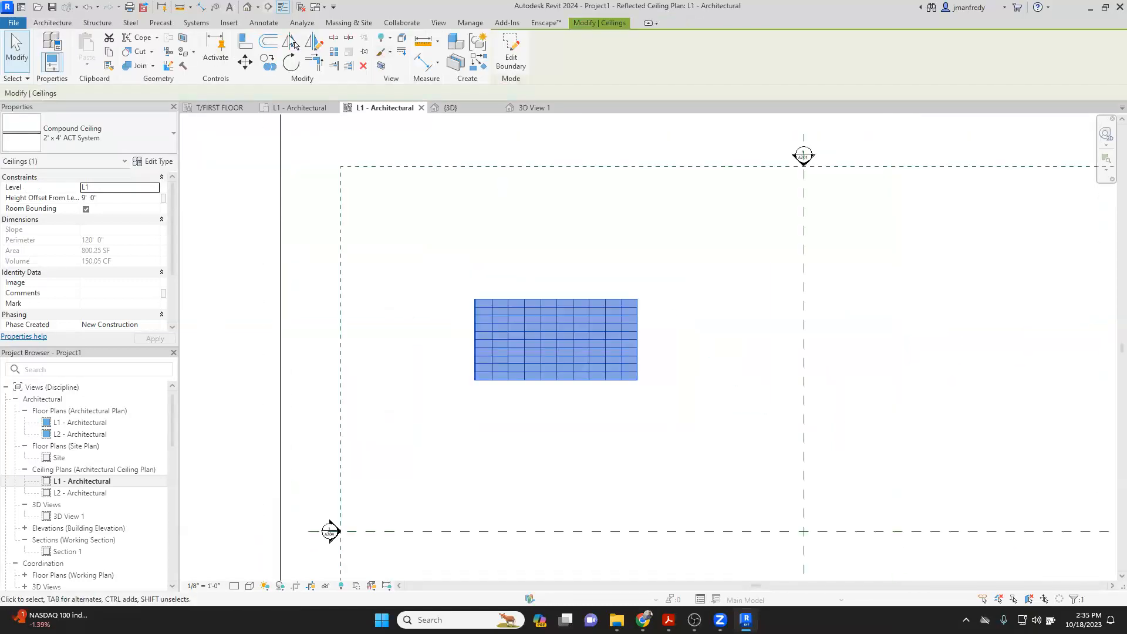
{"action": "left_click", "coordinate": [447, 276]}
{"action": "left_click", "coordinate": [674, 276]}
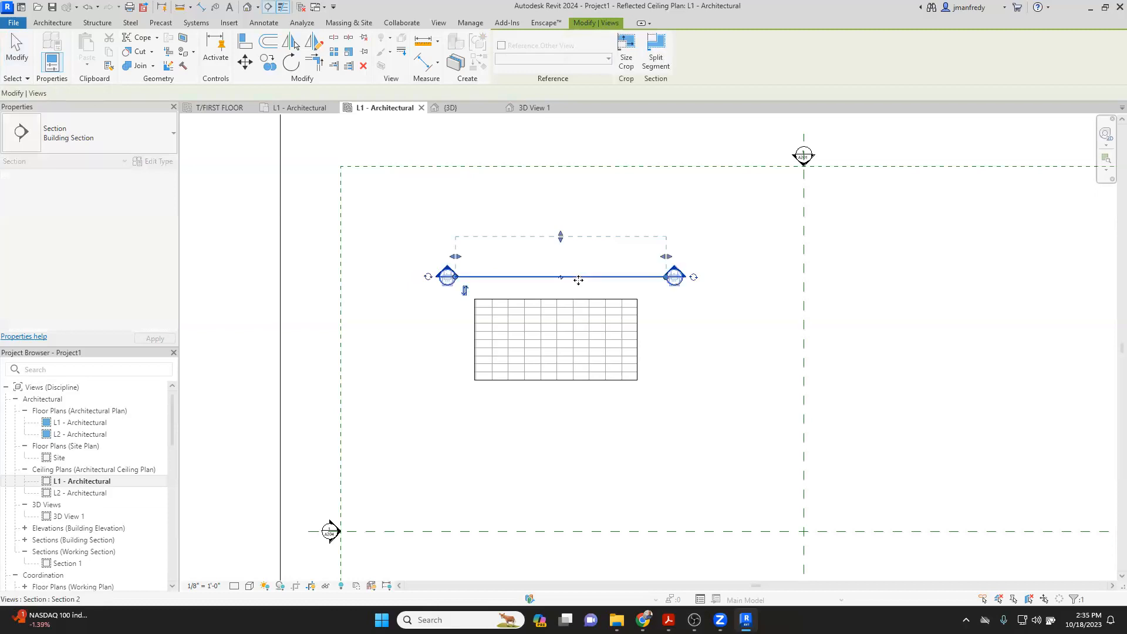
{"action": "left_click", "coordinate": [464, 289]}
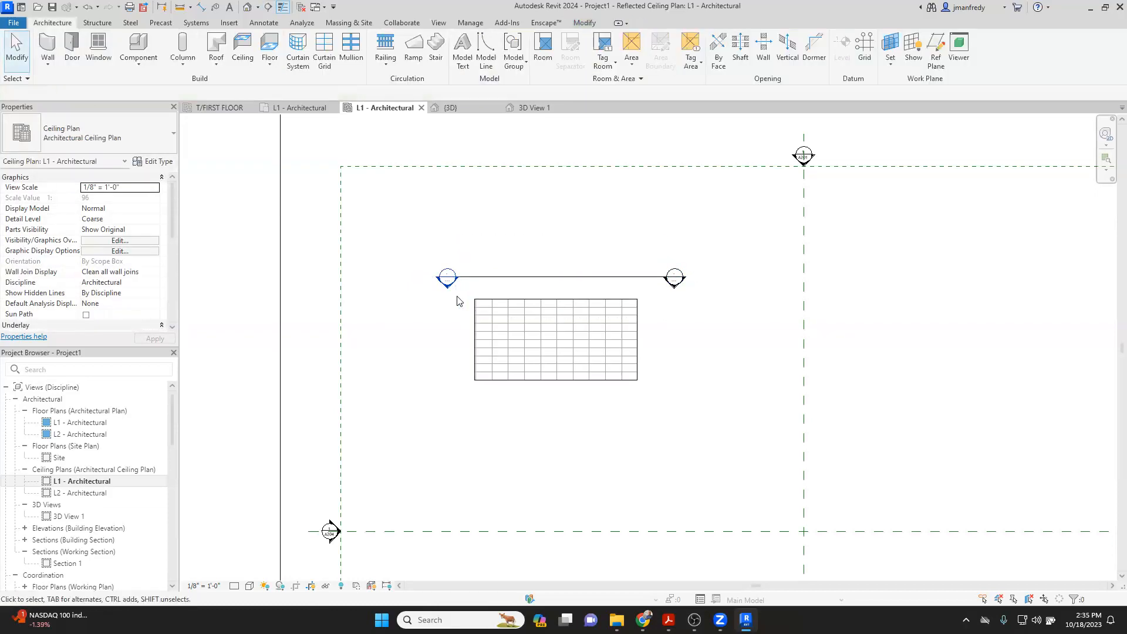
{"action": "left_click_drag", "start_coordinate": [560, 318], "coordinate": [561, 403]}
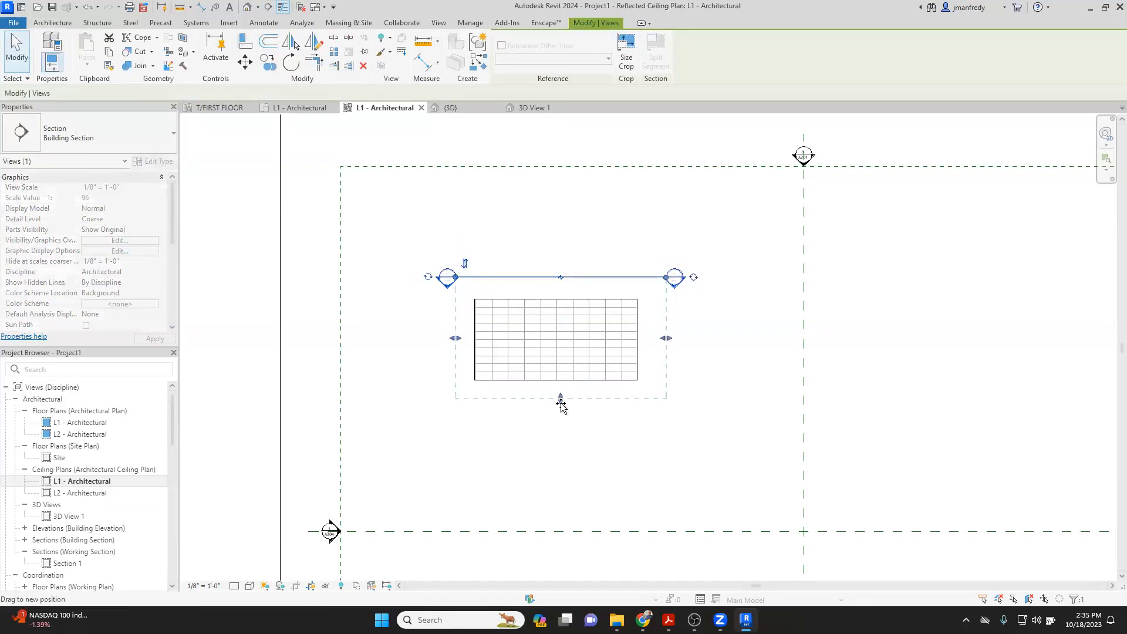
{"action": "left_click", "coordinate": [450, 317]}
Step: Open the new section view, turn off Crop View and Crop Region Visible, and select the sloped ceiling
{"action": "double_click", "coordinate": [446, 293]}
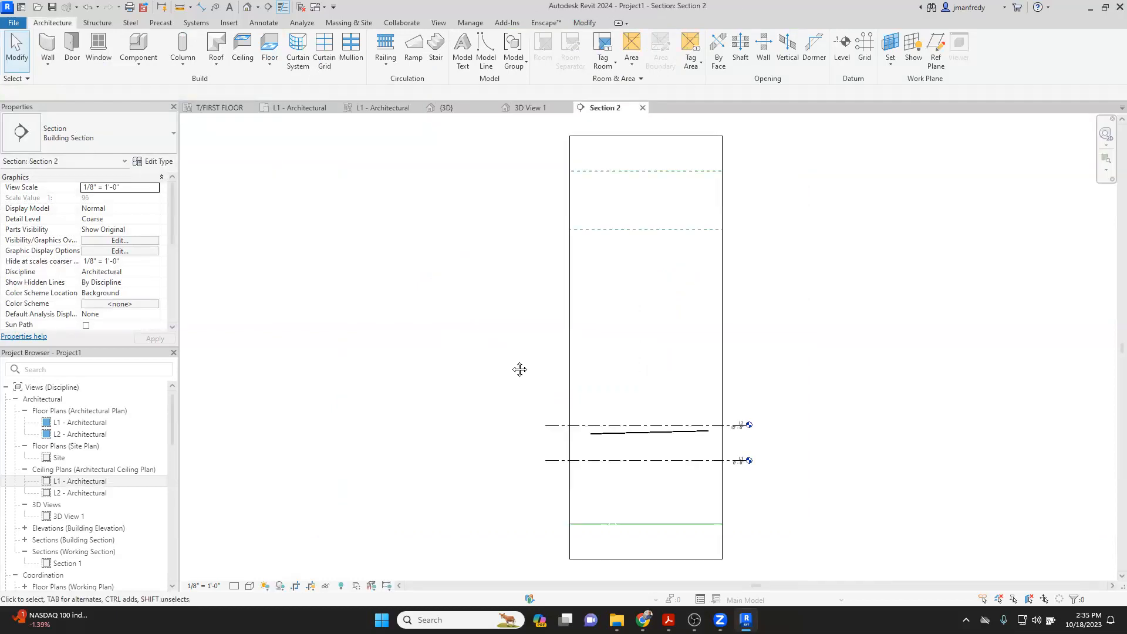
{"action": "scroll", "coordinate": [589, 351], "scroll_direction": "up", "scroll_amount": 5}
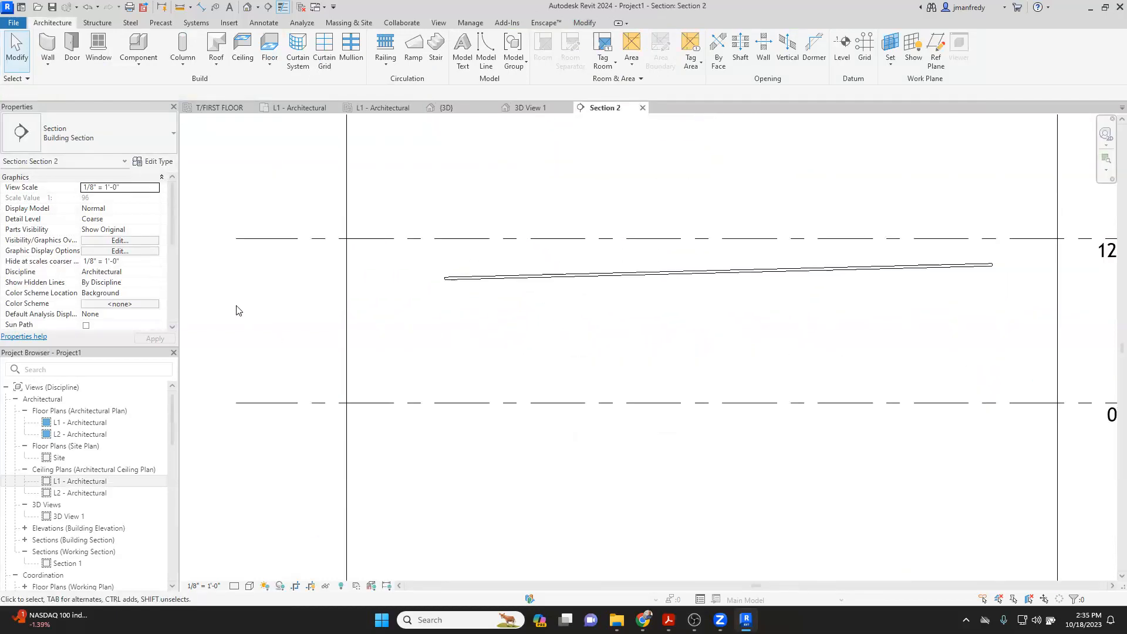
{"action": "scroll", "coordinate": [175, 280], "scroll_direction": "down", "scroll_amount": 3}
{"action": "left_click", "coordinate": [86, 187]}
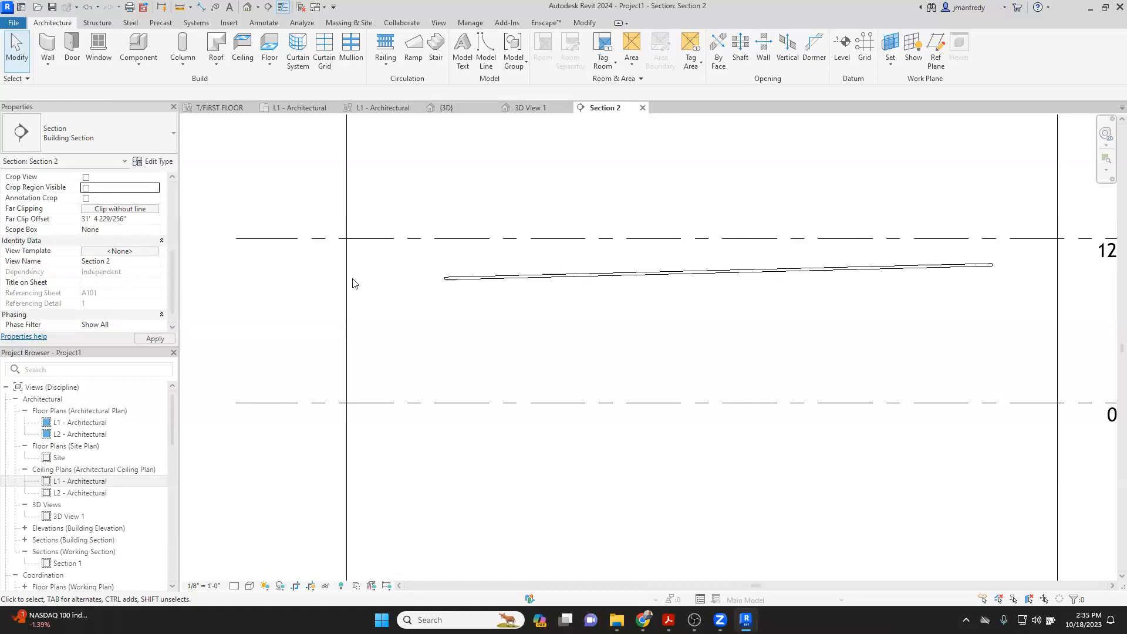
{"action": "left_click", "coordinate": [547, 287]}
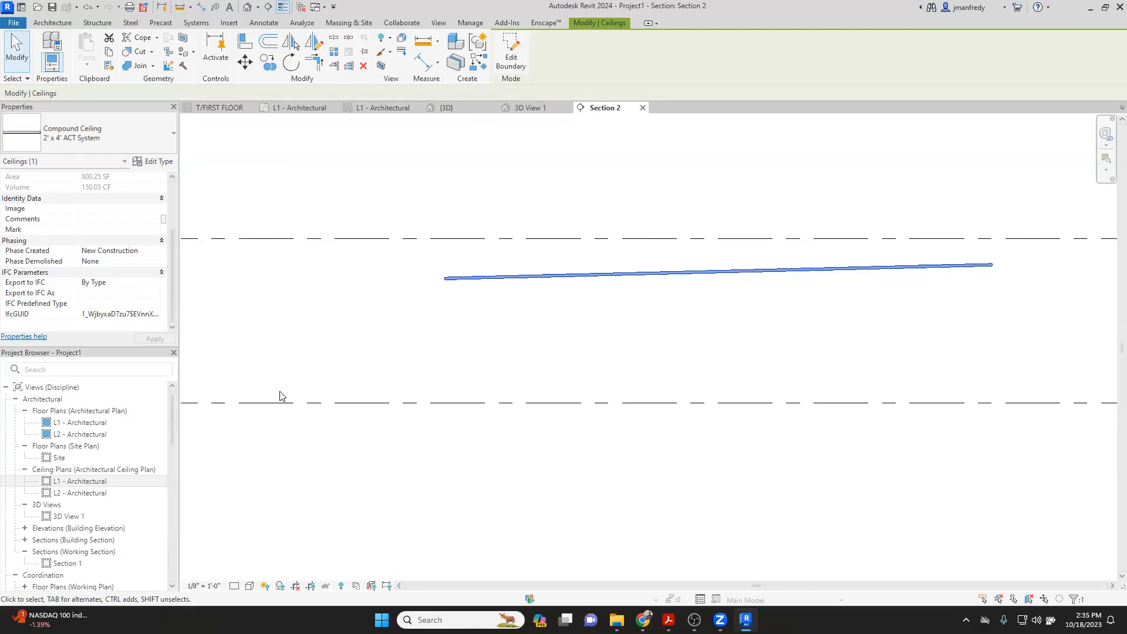
Step: Reopen the ceiling's boundary for editing in the L1 - Architectural ceiling plan and select its slope arrow
{"action": "double_click", "coordinate": [82, 481]}
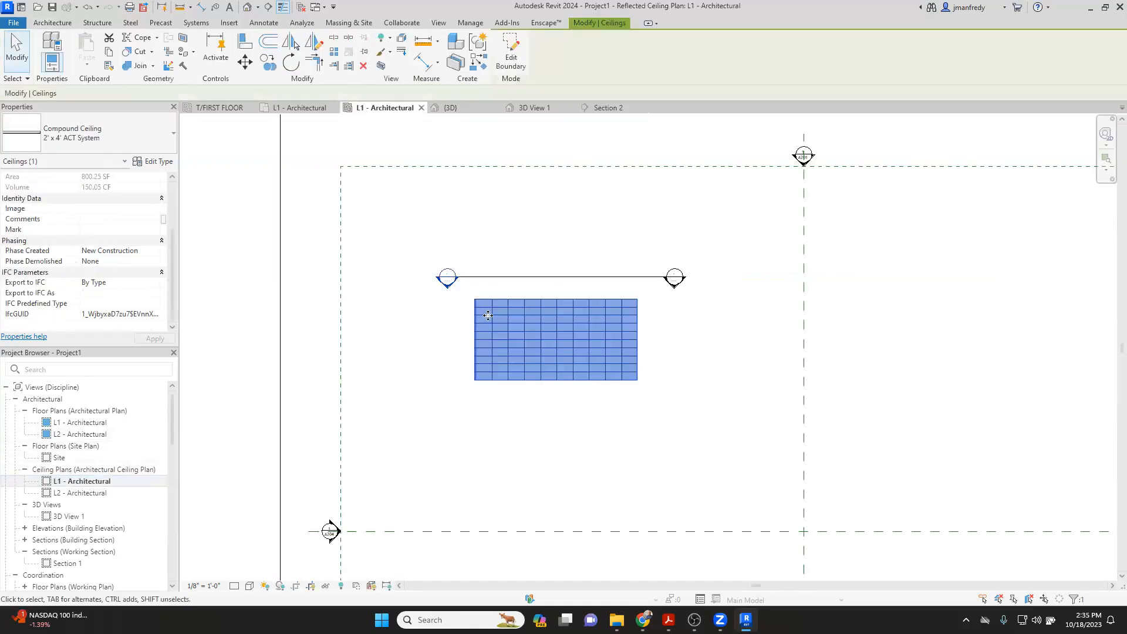
{"action": "double_click", "coordinate": [531, 324]}
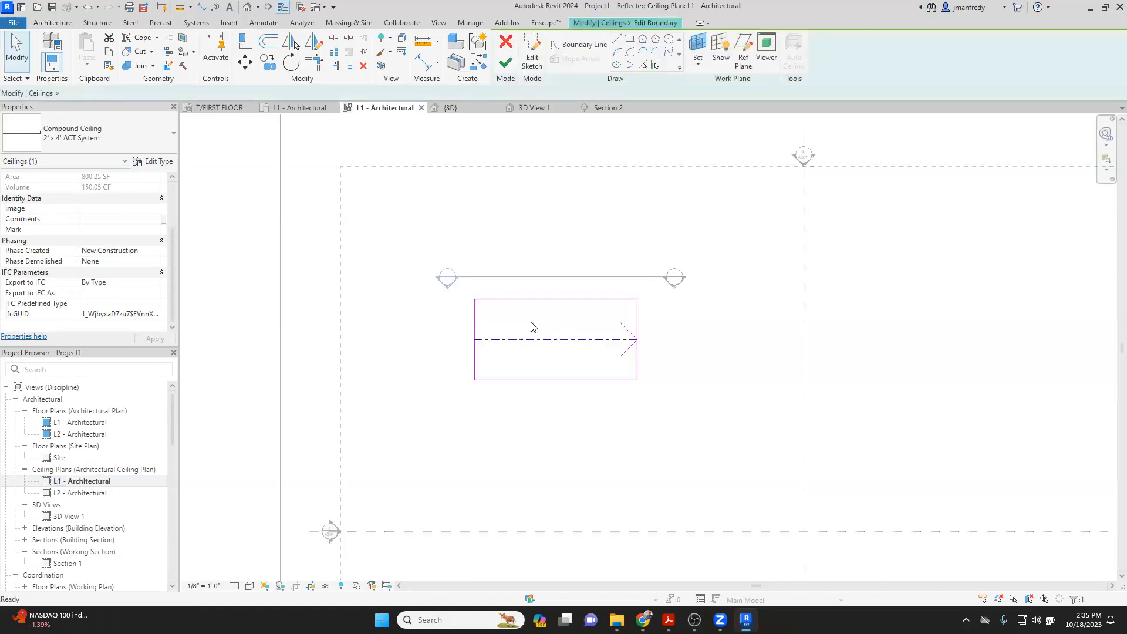
{"action": "left_click", "coordinate": [516, 338]}
{"action": "scroll", "coordinate": [515, 337], "scroll_direction": "up", "scroll_amount": 2}
{"action": "scroll", "coordinate": [515, 339], "scroll_direction": "up", "scroll_amount": 1}
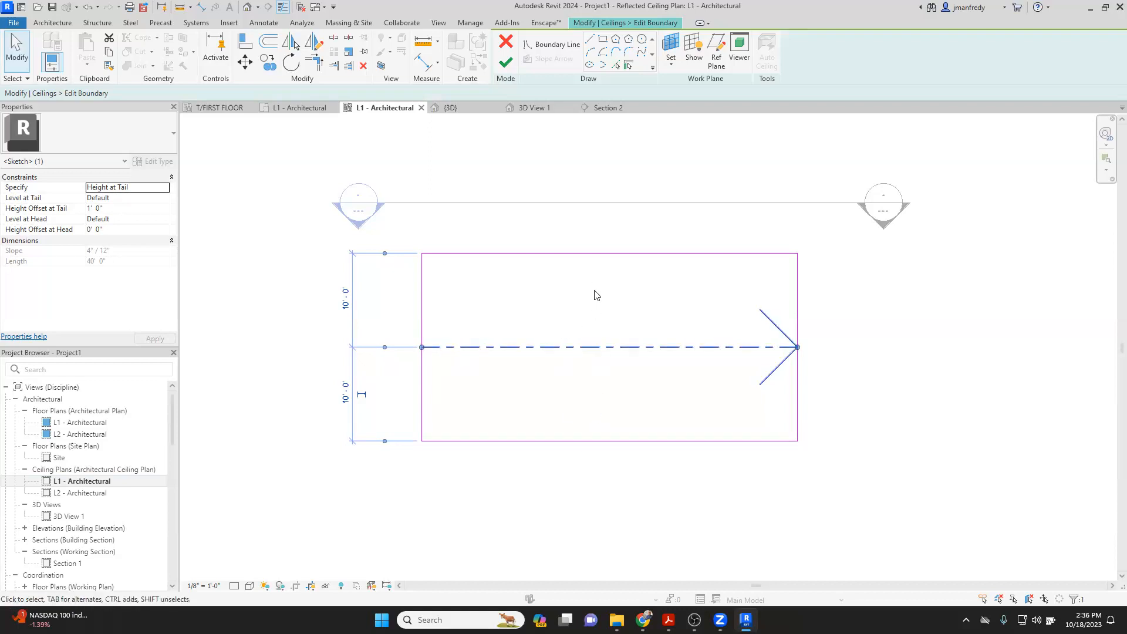
{"action": "left_click", "coordinate": [604, 339]}
{"action": "left_click", "coordinate": [603, 346]}
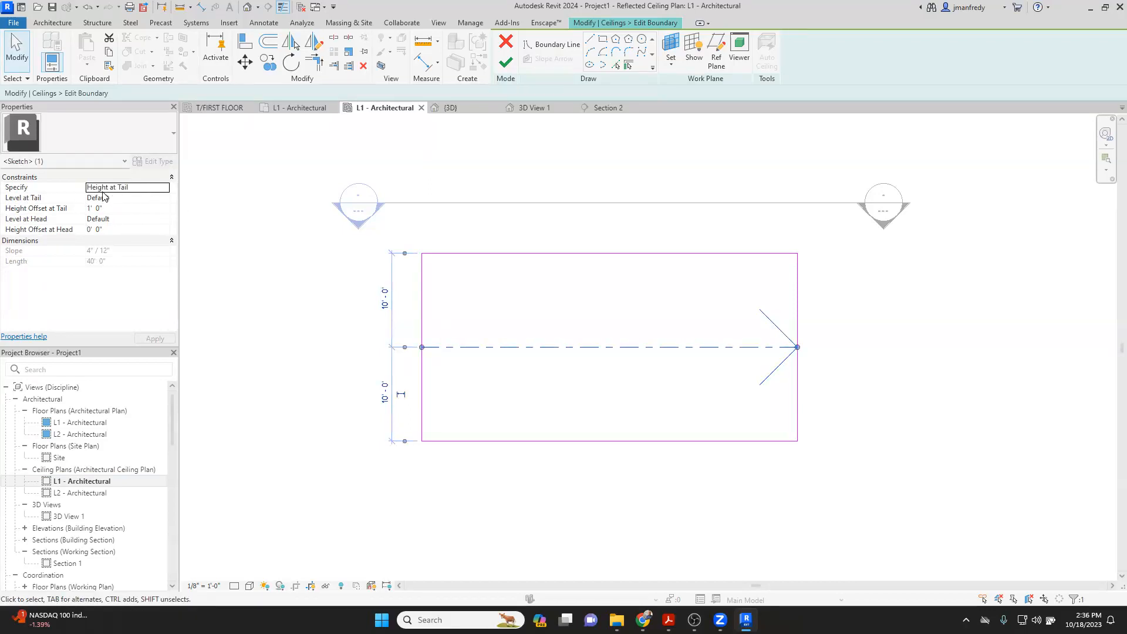
Step: Specify the slope arrow by Slope and set its slope to 2" / 12"
{"action": "left_click", "coordinate": [140, 188]}
{"action": "left_click", "coordinate": [166, 187]}
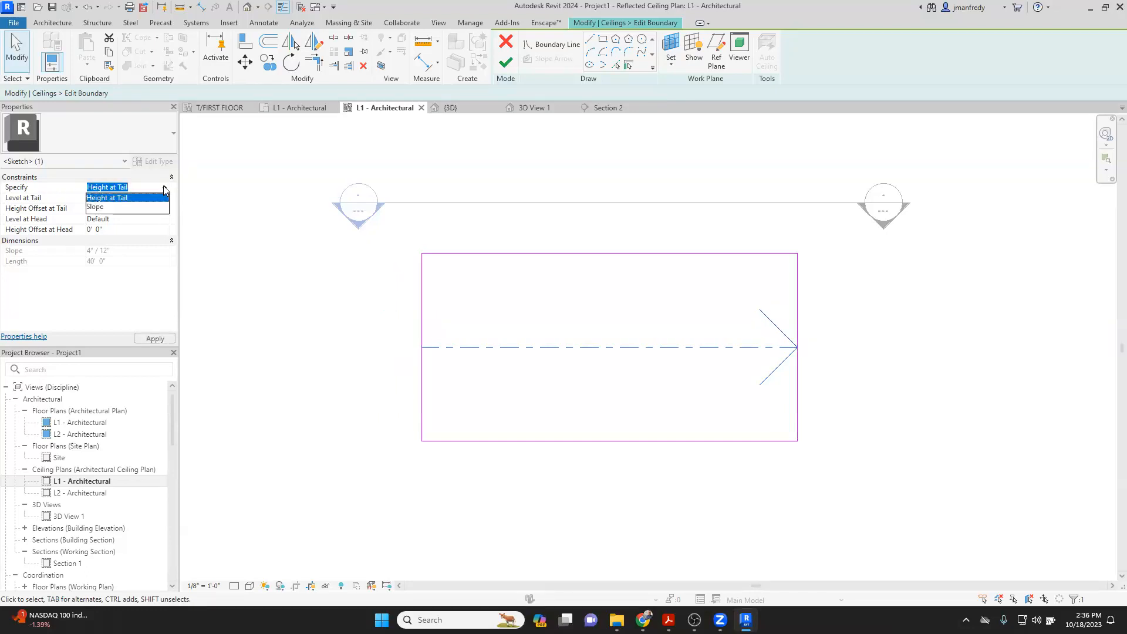
{"action": "left_click", "coordinate": [118, 211]}
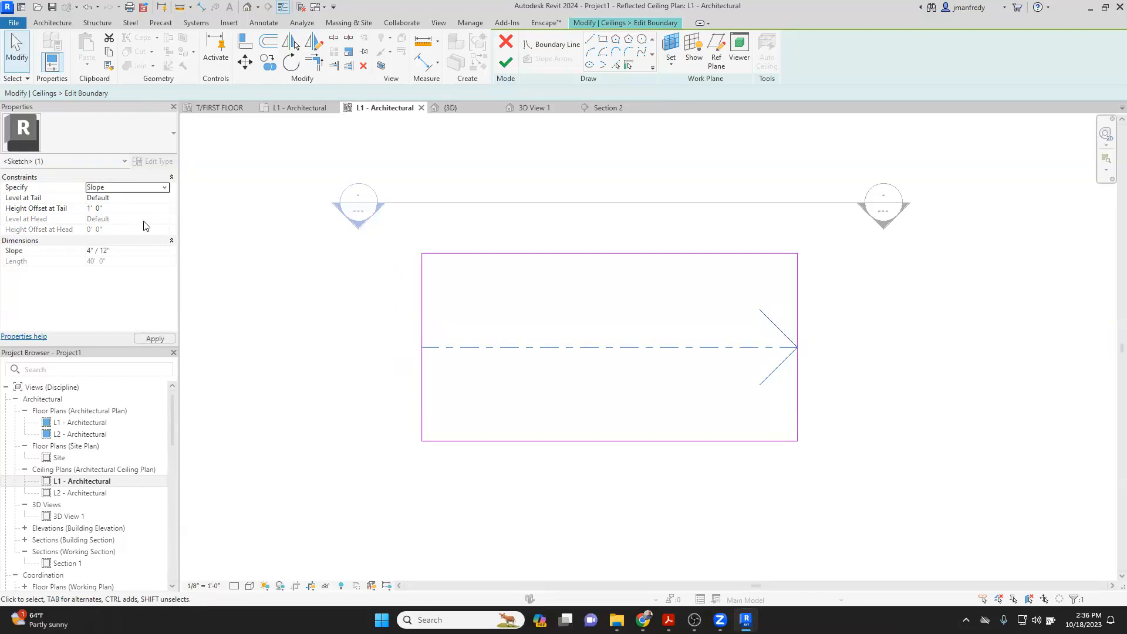
{"action": "left_click", "coordinate": [117, 254]}
{"action": "left_click_drag", "start_coordinate": [92, 252], "coordinate": [82, 254]}
{"action": "type", "text": "6"}
{"action": "type", "text": "2"}
{"action": "left_click", "coordinate": [310, 319]}
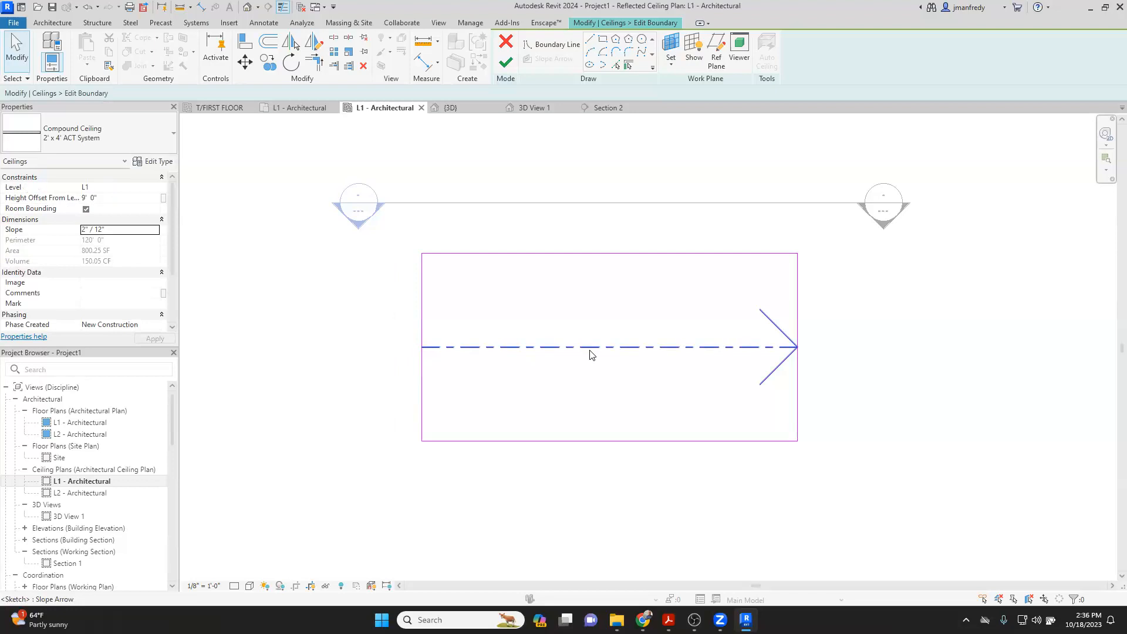
Step: Switch the slope arrow's Specify setting back to Height at Tail
{"action": "left_click", "coordinate": [461, 347]}
{"action": "left_click", "coordinate": [155, 187]}
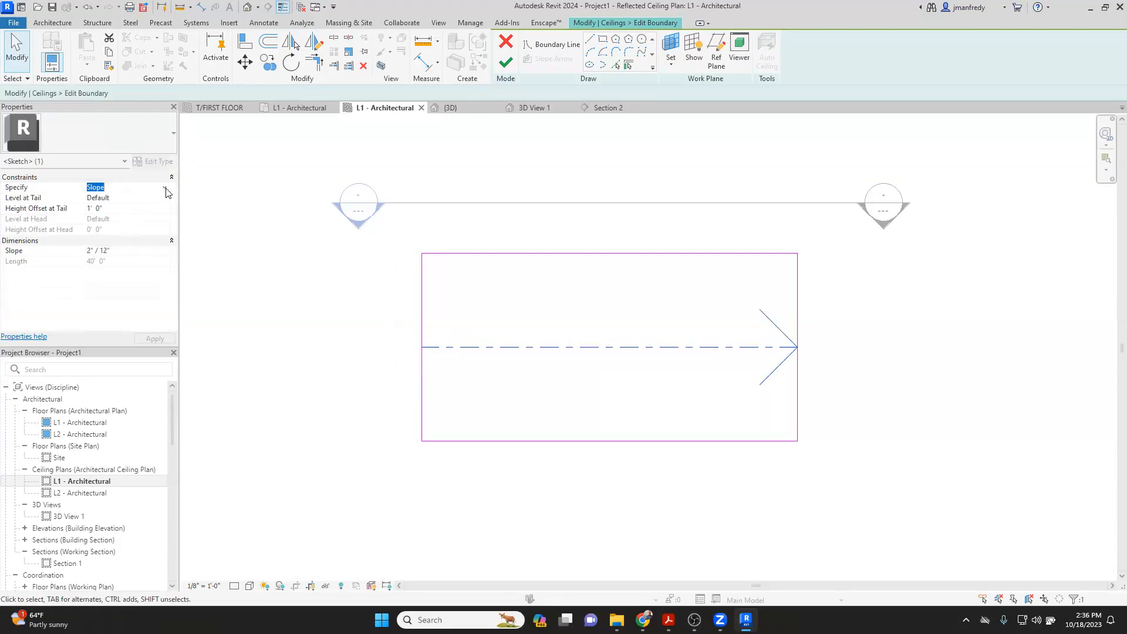
{"action": "left_click", "coordinate": [164, 187]}
{"action": "left_click", "coordinate": [133, 196]}
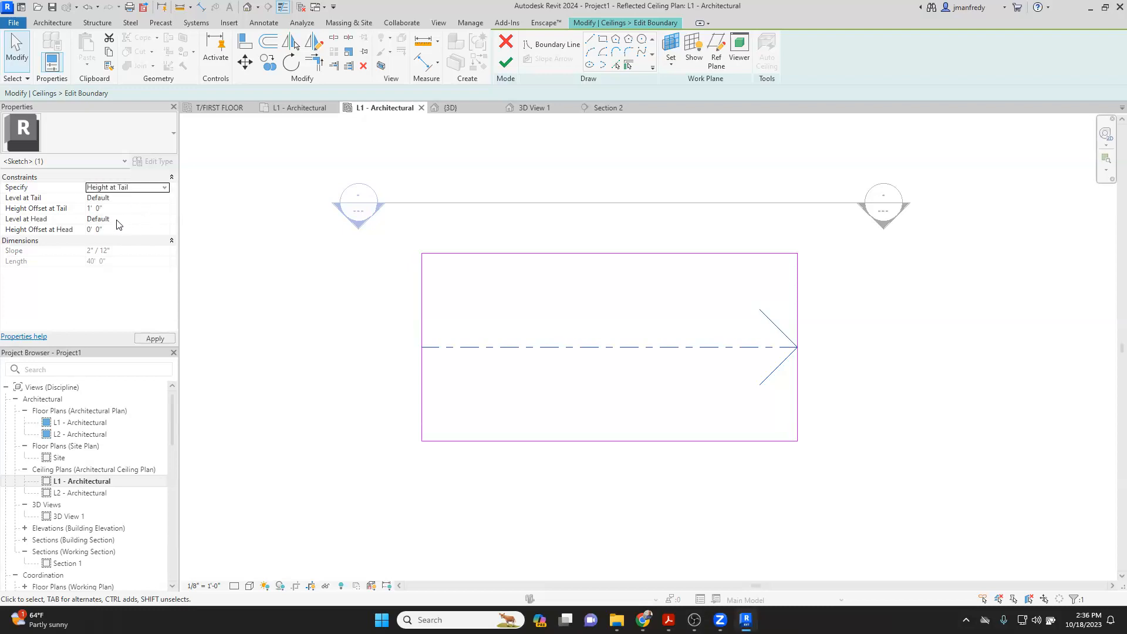
Step: Finish the ceiling boundary edit with the slope arrow specified by Height at Tail and deselect the ceiling
{"action": "left_click", "coordinate": [112, 209]}
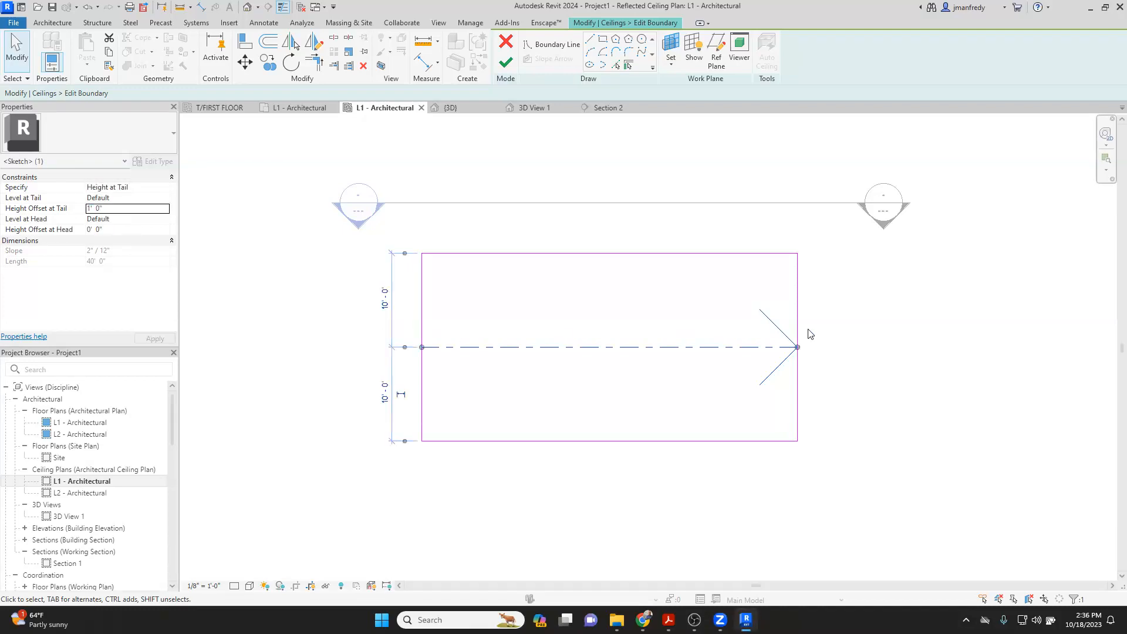
{"action": "left_click", "coordinate": [671, 314]}
{"action": "left_click", "coordinate": [506, 61]}
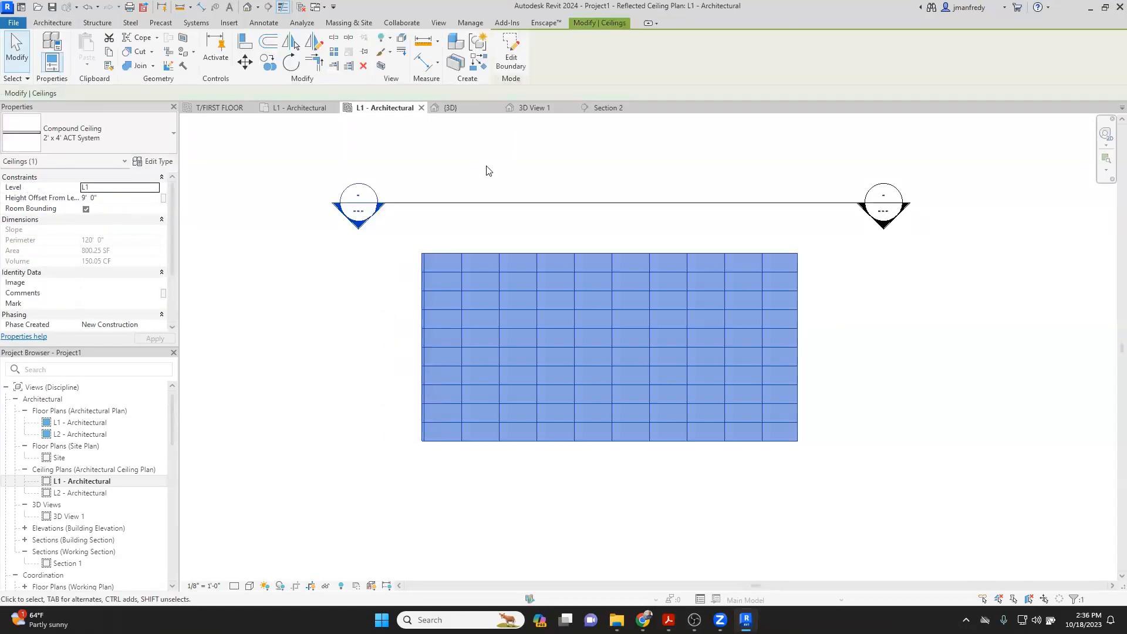
{"action": "left_click", "coordinate": [338, 162]}
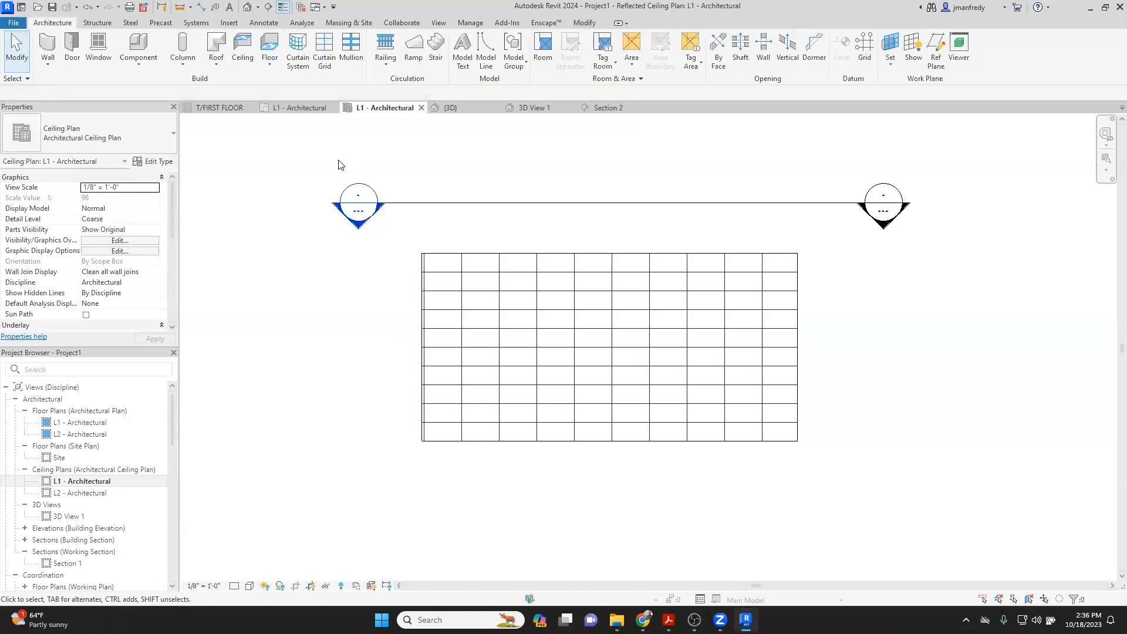
Step: In the L1 - Architectural floor plan, set the underlay from base level L1 to top level L2, with the orientation set to Look up
{"action": "double_click", "coordinate": [128, 421]}
{"action": "scroll", "coordinate": [531, 319], "scroll_direction": "up", "scroll_amount": 2}
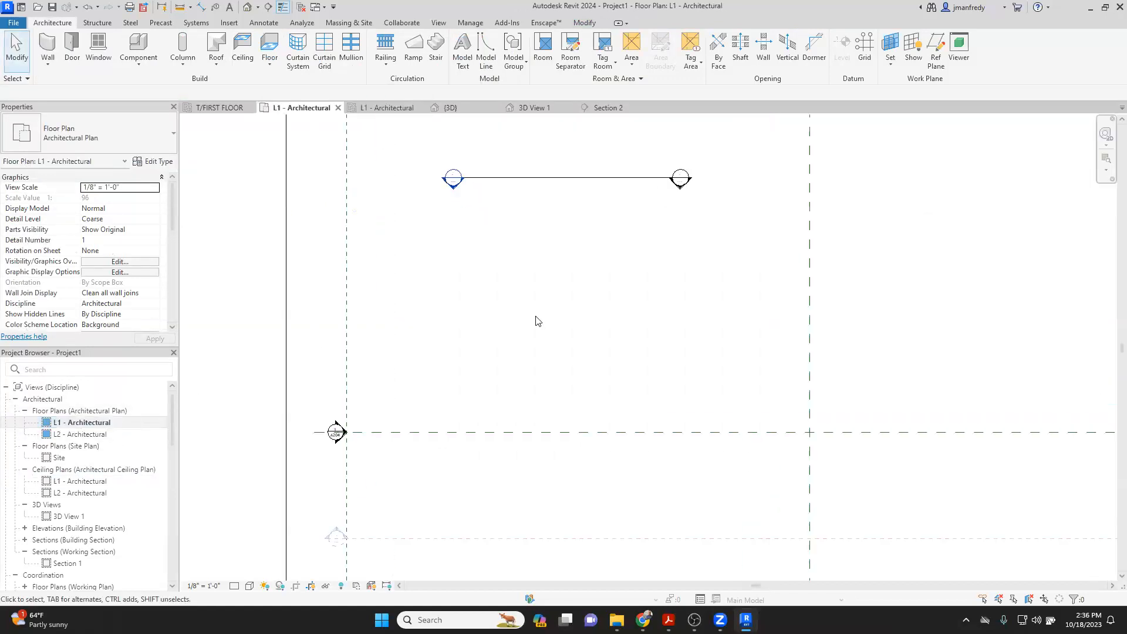
{"action": "middle_click_drag", "start_coordinate": [457, 282], "coordinate": [475, 287]}
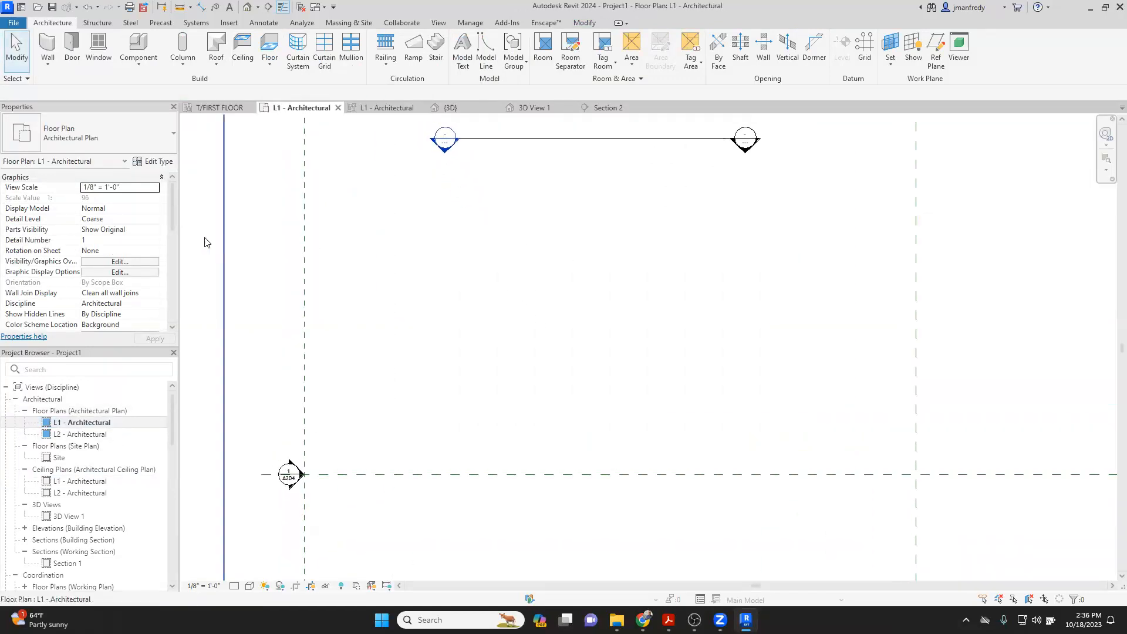
{"action": "left_click", "coordinate": [172, 245]}
{"action": "left_click", "coordinate": [154, 234]}
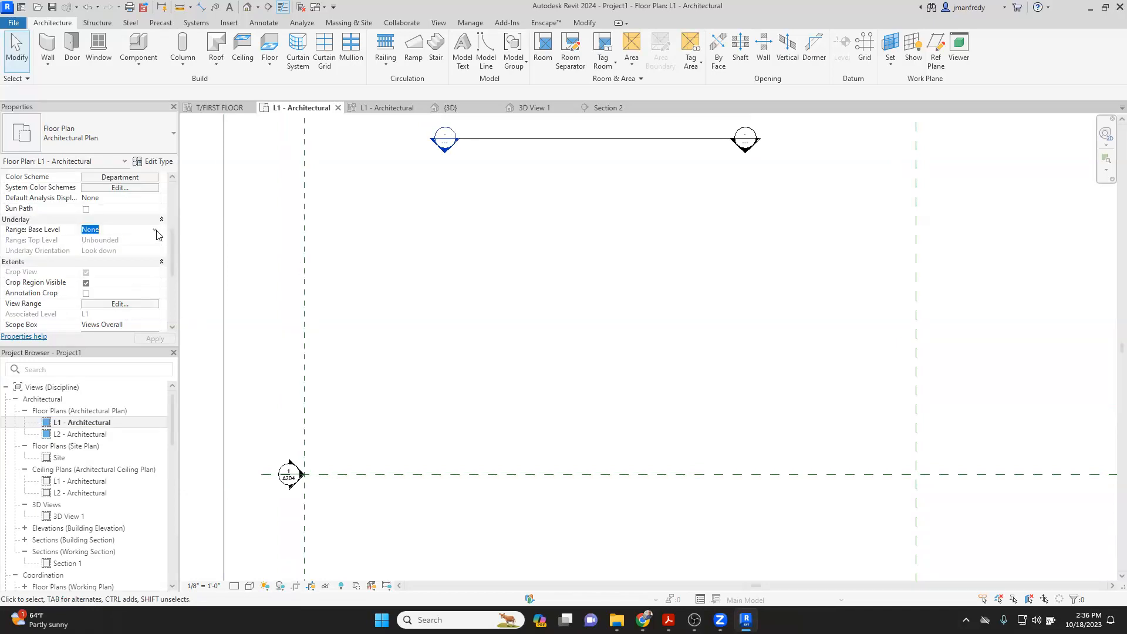
{"action": "left_click", "coordinate": [157, 232]}
{"action": "left_click", "coordinate": [136, 249]}
{"action": "left_click", "coordinate": [152, 240]}
{"action": "left_click", "coordinate": [154, 240]}
{"action": "left_click", "coordinate": [154, 251]}
{"action": "left_click", "coordinate": [154, 251]}
{"action": "left_click", "coordinate": [151, 261]}
{"action": "left_click", "coordinate": [155, 338]}
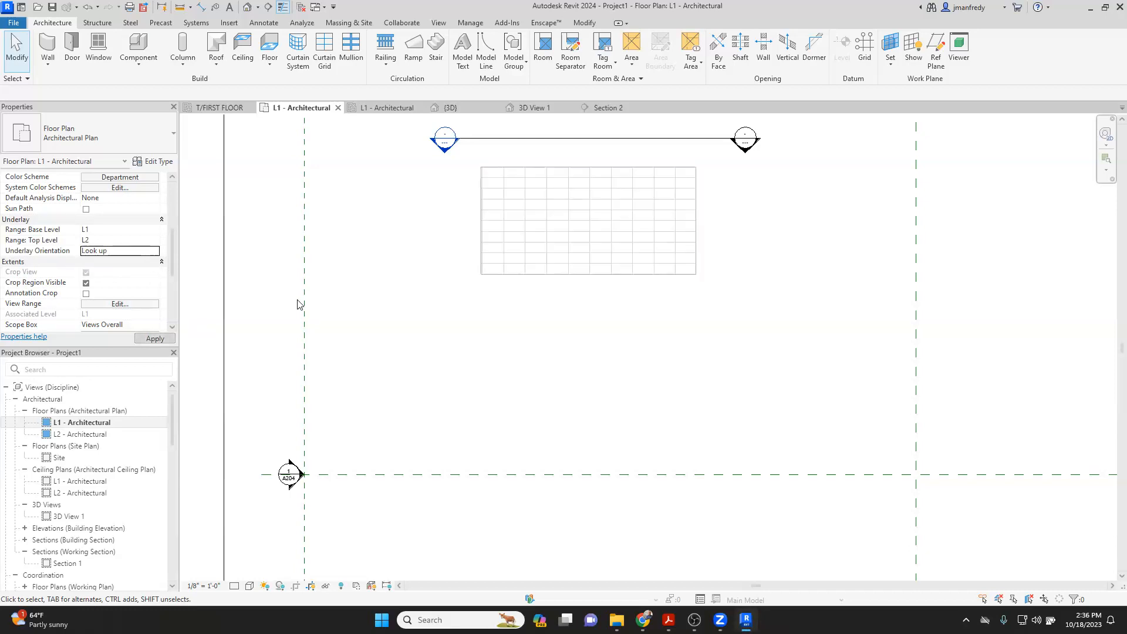
Step: Draw a rectangle of Soffit - 1/2" GWB & Metal Stud walls, about 35' by 16', just inside the ceiling's edges
{"action": "scroll", "coordinate": [529, 174], "scroll_direction": "up", "scroll_amount": 5}
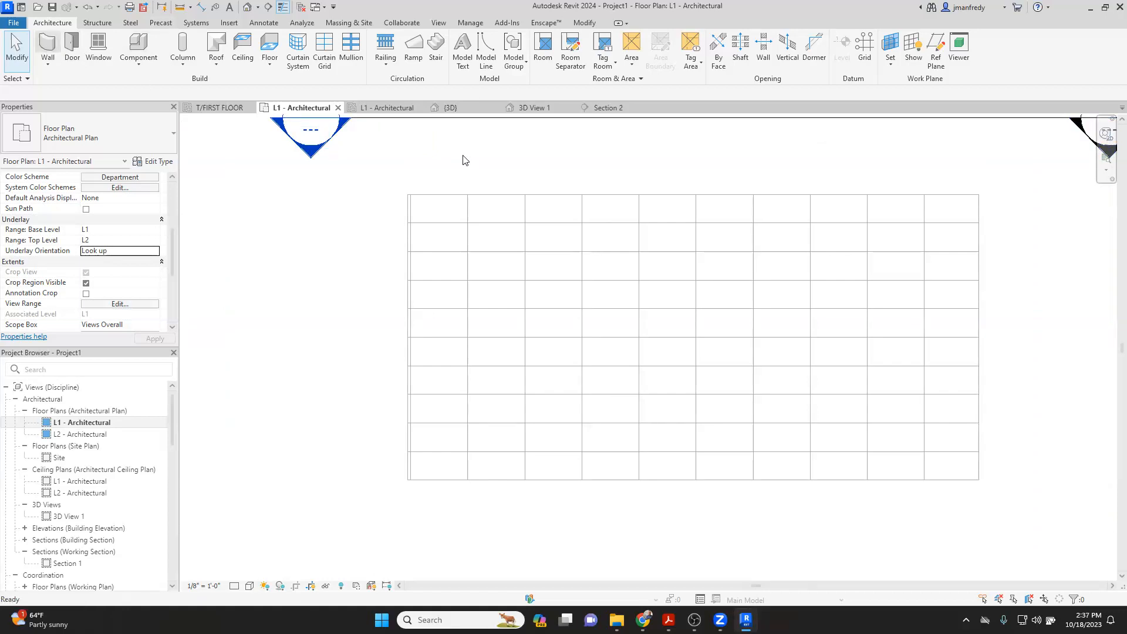
{"action": "key", "text": "w"}
{"action": "key", "text": "a"}
{"action": "left_click", "coordinate": [134, 135]}
{"action": "scroll", "coordinate": [117, 317], "scroll_direction": "down", "scroll_amount": 5}
{"action": "left_click", "coordinate": [107, 295]}
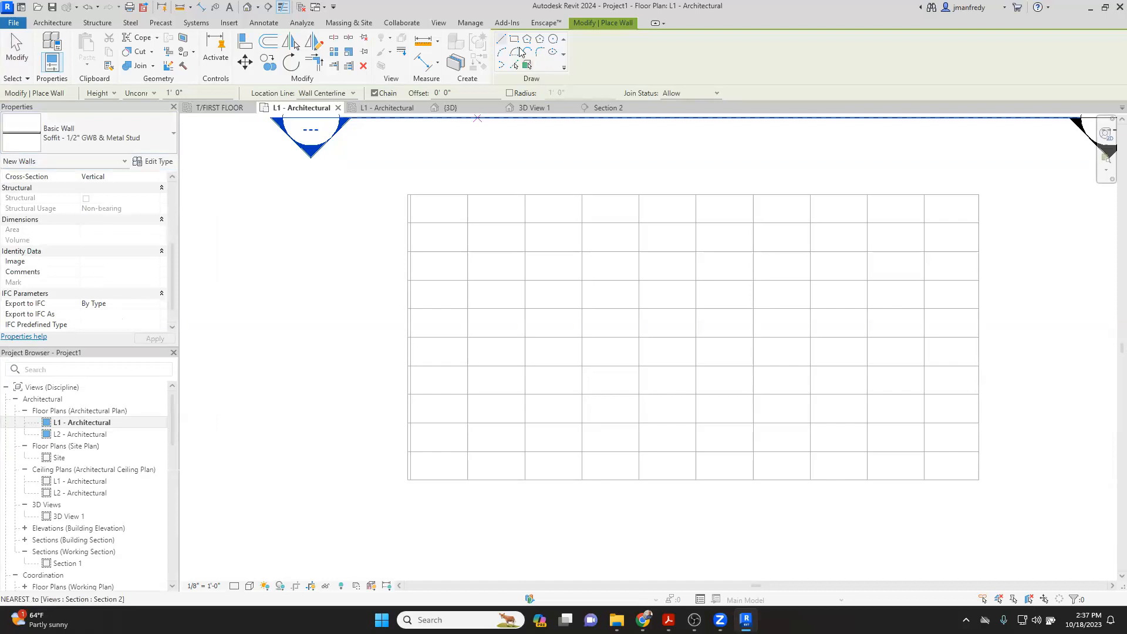
{"action": "left_click", "coordinate": [514, 40]}
{"action": "left_click", "coordinate": [444, 223]}
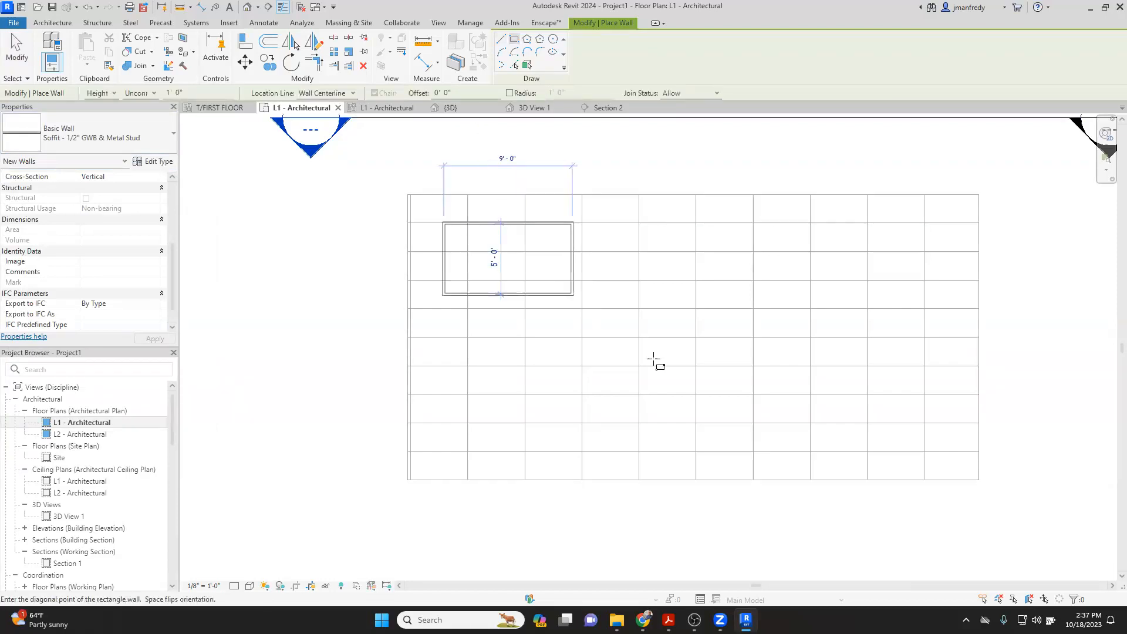
{"action": "left_click", "coordinate": [948, 451]}
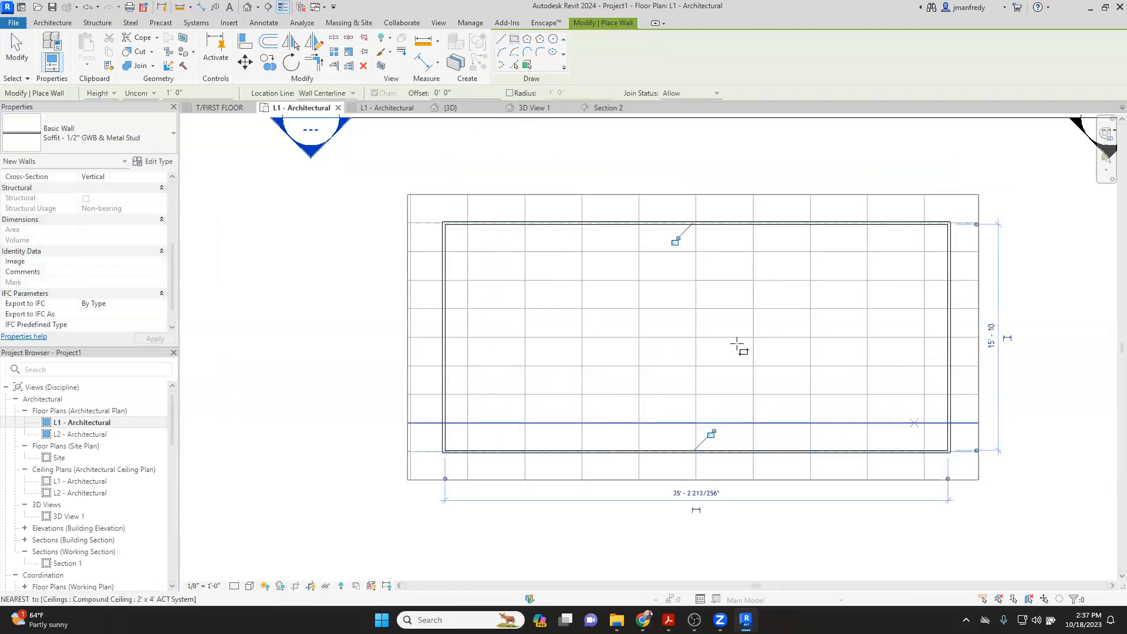
{"action": "key", "text": "Escape"}
{"action": "key", "text": "Escape"}
Step: In the default 3D view, select the chain of four soffit walls and set their unconnected height to 15'
{"action": "left_click", "coordinate": [246, 7]}
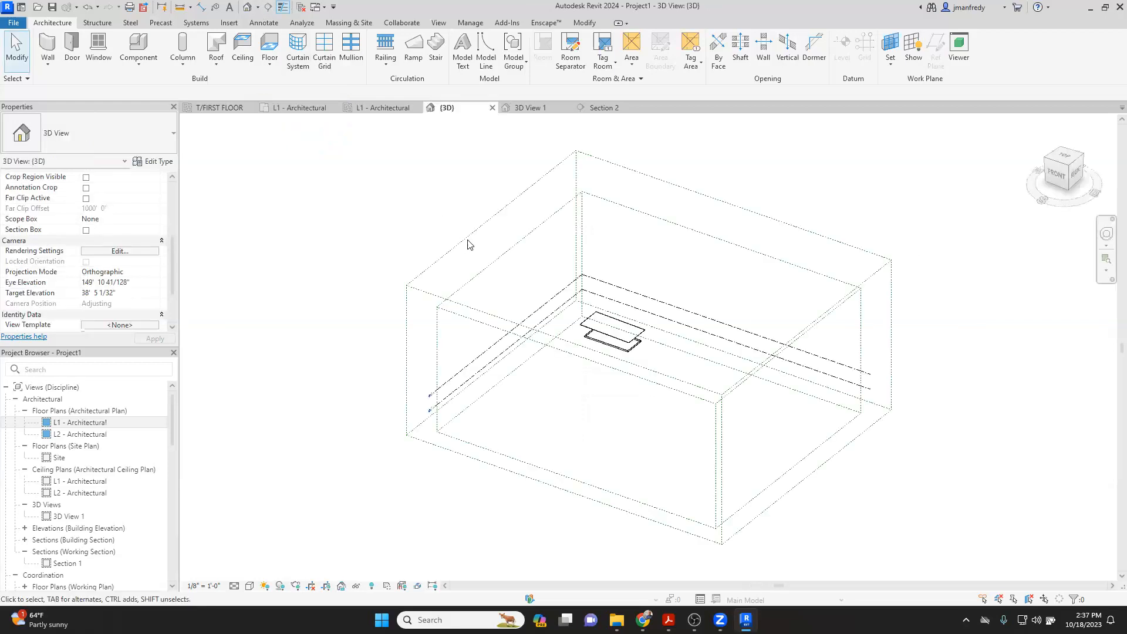
{"action": "scroll", "coordinate": [556, 343], "scroll_direction": "up", "scroll_amount": 5}
{"action": "scroll", "coordinate": [556, 343], "scroll_direction": "up", "scroll_amount": 2}
{"action": "key", "text": "Tab"}
{"action": "left_click", "coordinate": [560, 343]}
{"action": "middle_click_drag", "start_coordinate": [560, 343], "coordinate": [499, 296], "text": "shift"}
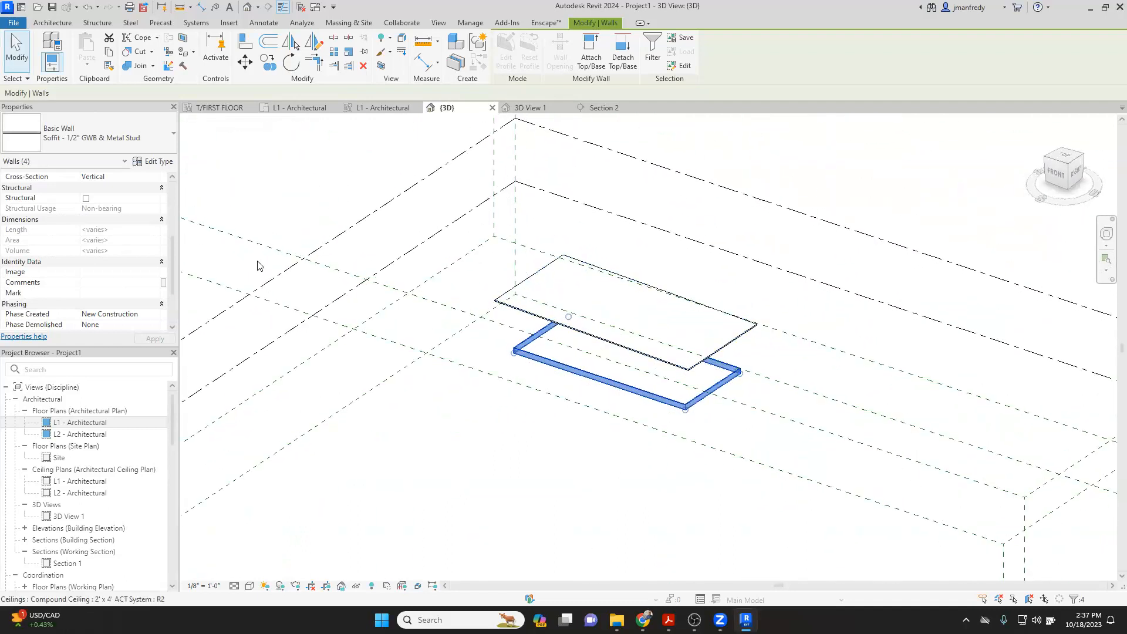
{"action": "scroll", "coordinate": [172, 206], "scroll_direction": "up", "scroll_amount": 5}
{"action": "left_click", "coordinate": [137, 249]}
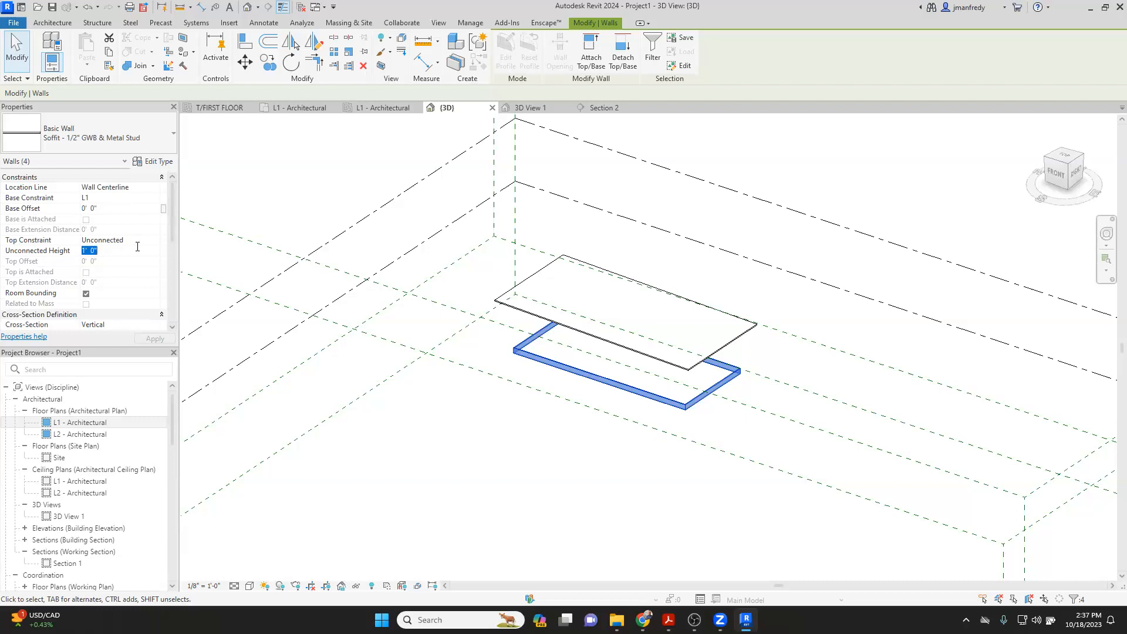
{"action": "type", "text": "1"}
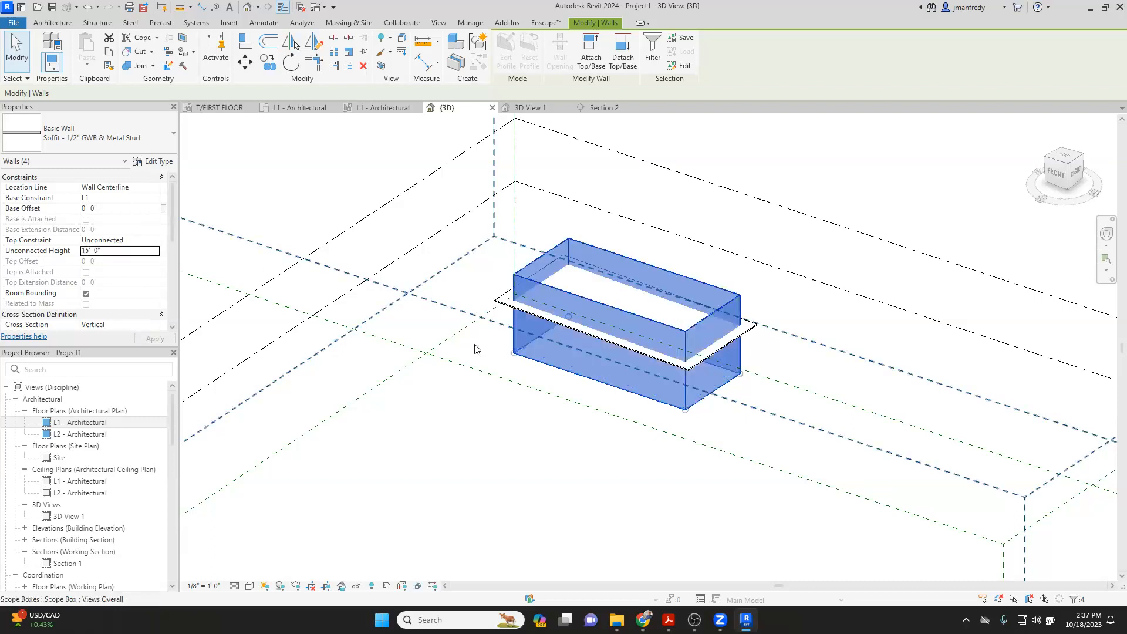
{"action": "left_click", "coordinate": [467, 400]}
{"action": "middle_click_drag", "start_coordinate": [473, 360], "coordinate": [614, 430], "text": "shift"}
Step: Reselect the four soffit walls as a chain and set their unconnected height to 12'
{"action": "left_click", "coordinate": [562, 320]}
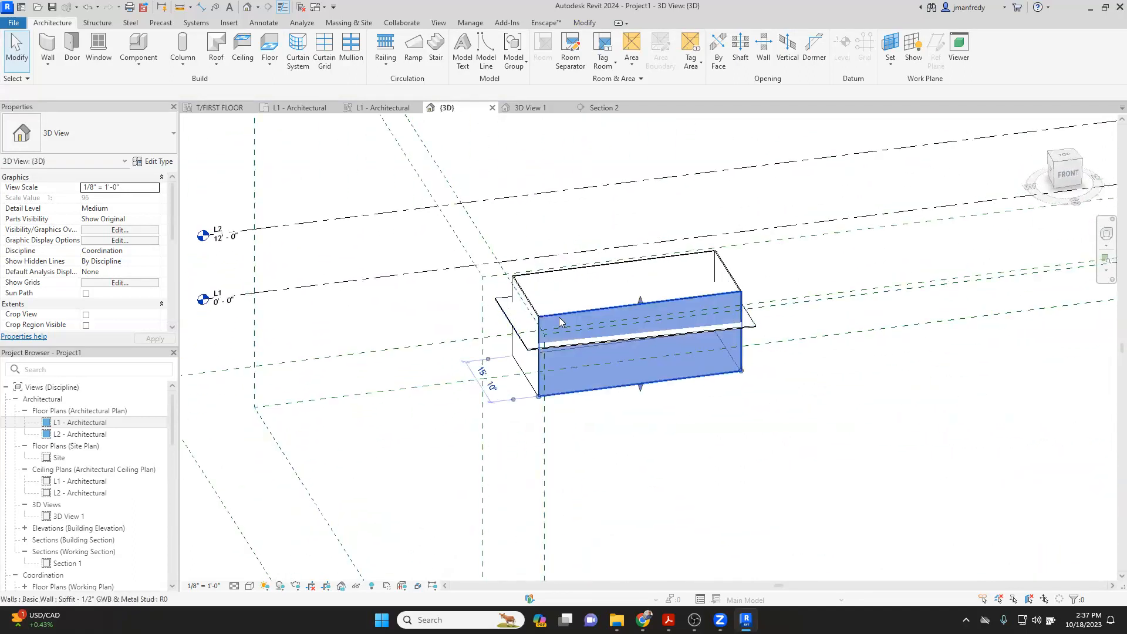
{"action": "scroll", "coordinate": [562, 320], "scroll_direction": "up", "scroll_amount": 5}
{"action": "left_click", "coordinate": [567, 313]}
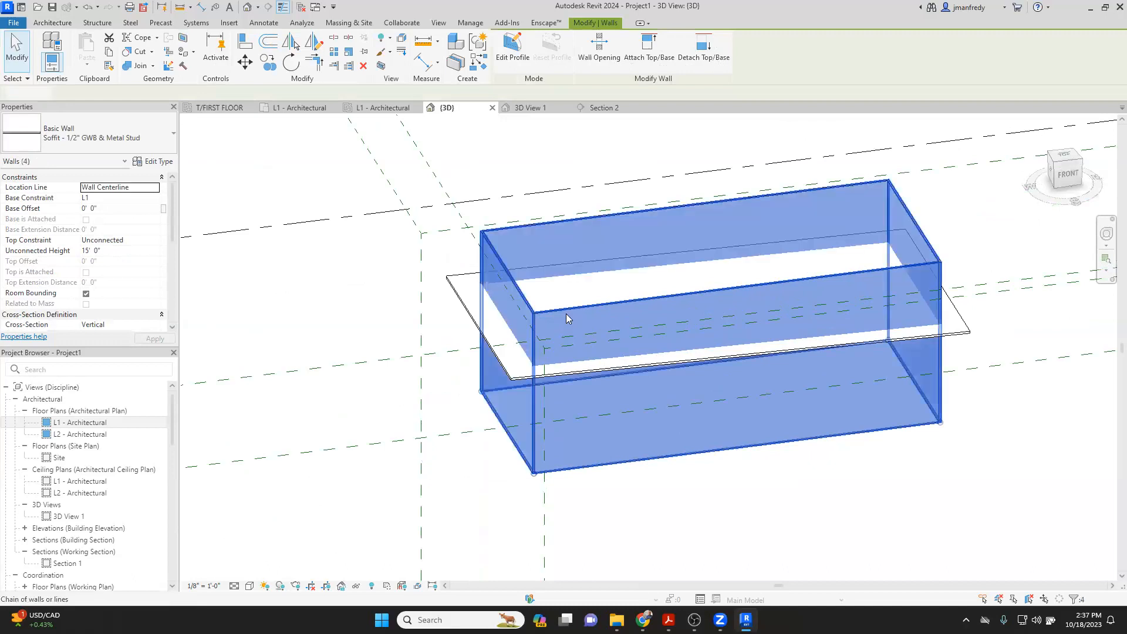
{"action": "left_click", "coordinate": [129, 253]}
{"action": "type", "text": "12"}
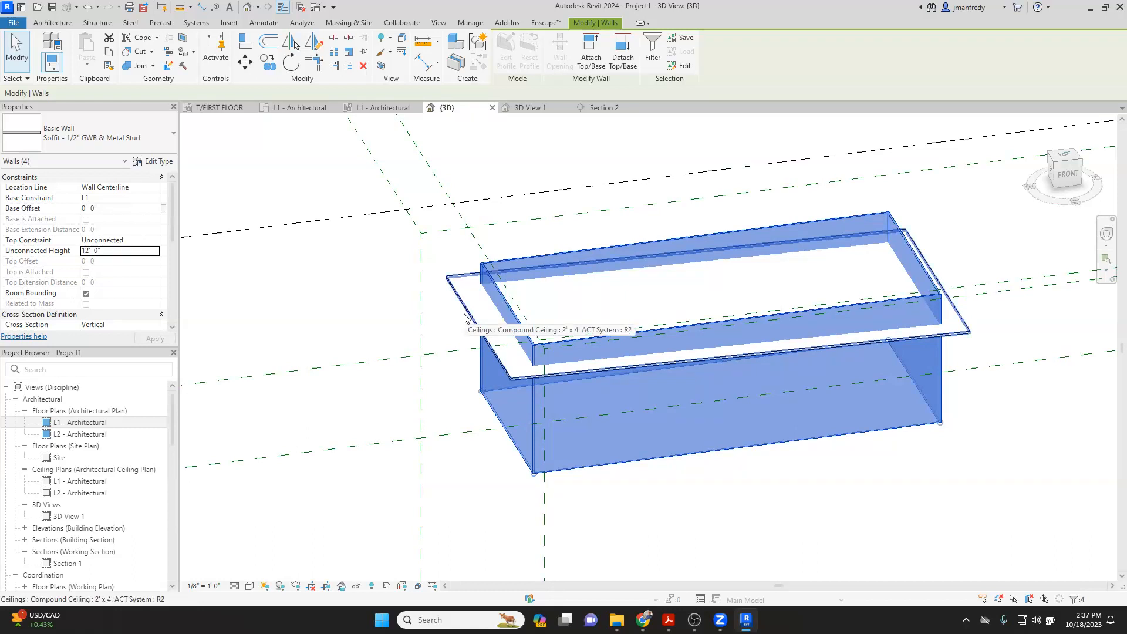
Step: Try attaching the tops of the four soffit walls to the ACT ceiling and undo the attachment
{"action": "middle_click_drag", "start_coordinate": [482, 323], "coordinate": [493, 276], "text": "shift"}
{"action": "scroll", "coordinate": [474, 307], "scroll_direction": "up", "scroll_amount": 5}
{"action": "scroll", "coordinate": [474, 307], "scroll_direction": "up", "scroll_amount": 2}
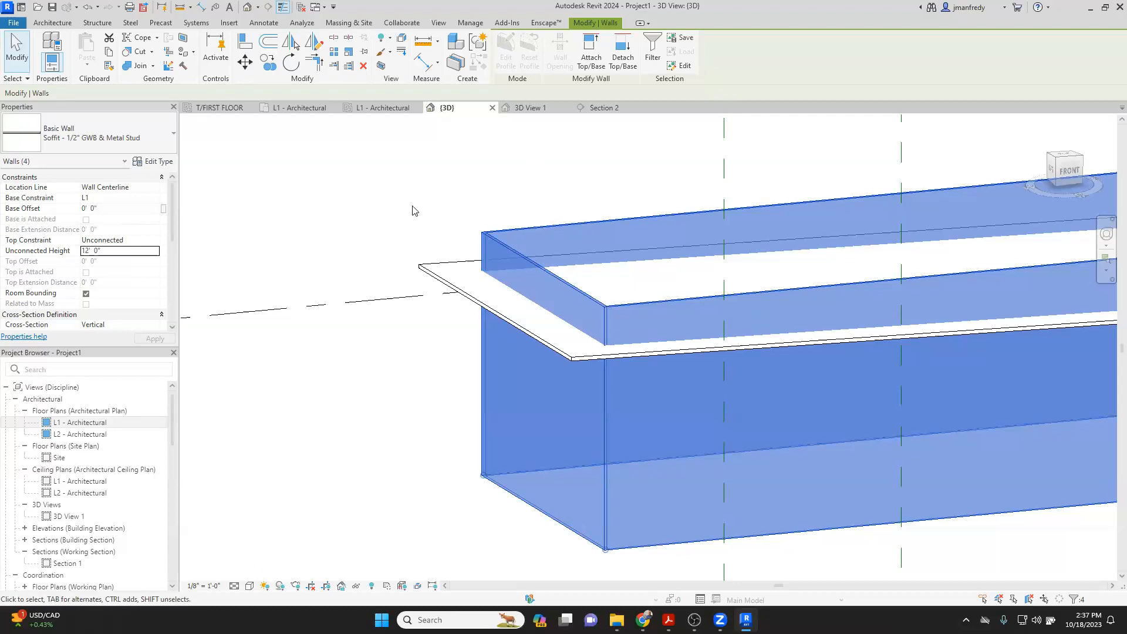
{"action": "mouse_move", "coordinate": [429, 209]}
{"action": "middle_mouse_down", "text": "shift"}
{"action": "mouse_move", "coordinate": [436, 181]}
{"action": "mouse_move", "coordinate": [440, 218]}
{"action": "middle_mouse_up", "text": "shift"}
{"action": "scroll", "coordinate": [554, 243], "scroll_direction": "down", "scroll_amount": 2}
{"action": "middle_click_drag", "start_coordinate": [570, 283], "coordinate": [503, 275]}
{"action": "mouse_move", "coordinate": [752, 326]}
{"action": "middle_mouse_down", "text": "shift"}
{"action": "mouse_move", "coordinate": [742, 321]}
{"action": "mouse_move", "coordinate": [762, 340]}
{"action": "mouse_move", "coordinate": [758, 325]}
{"action": "middle_mouse_up", "text": "shift"}
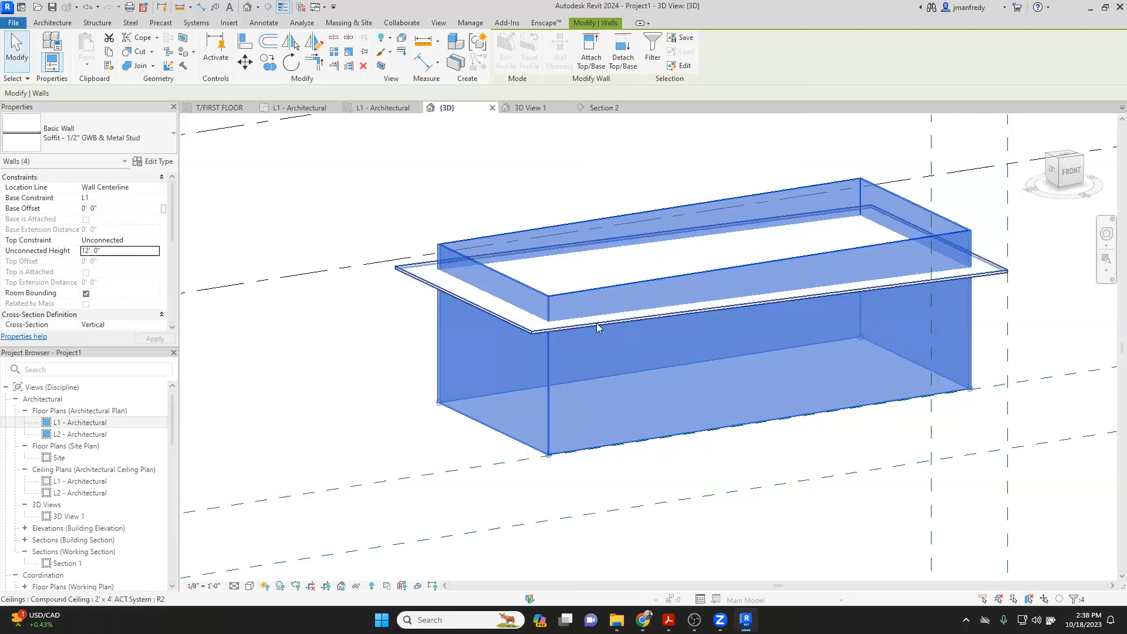
{"action": "left_click", "coordinate": [591, 57]}
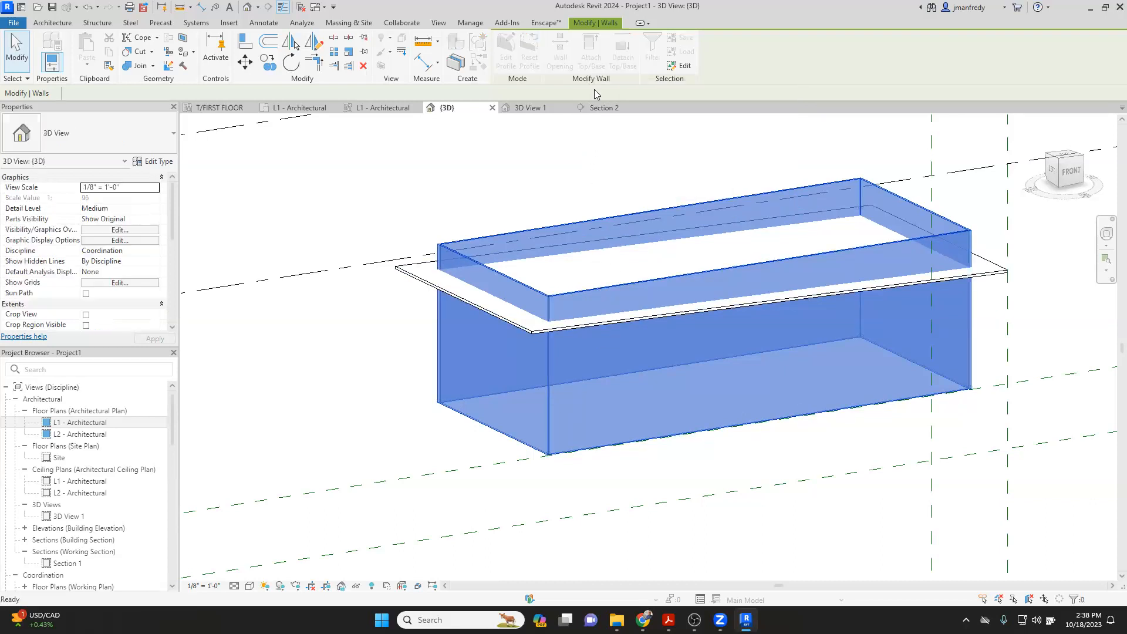
{"action": "left_click", "coordinate": [593, 320]}
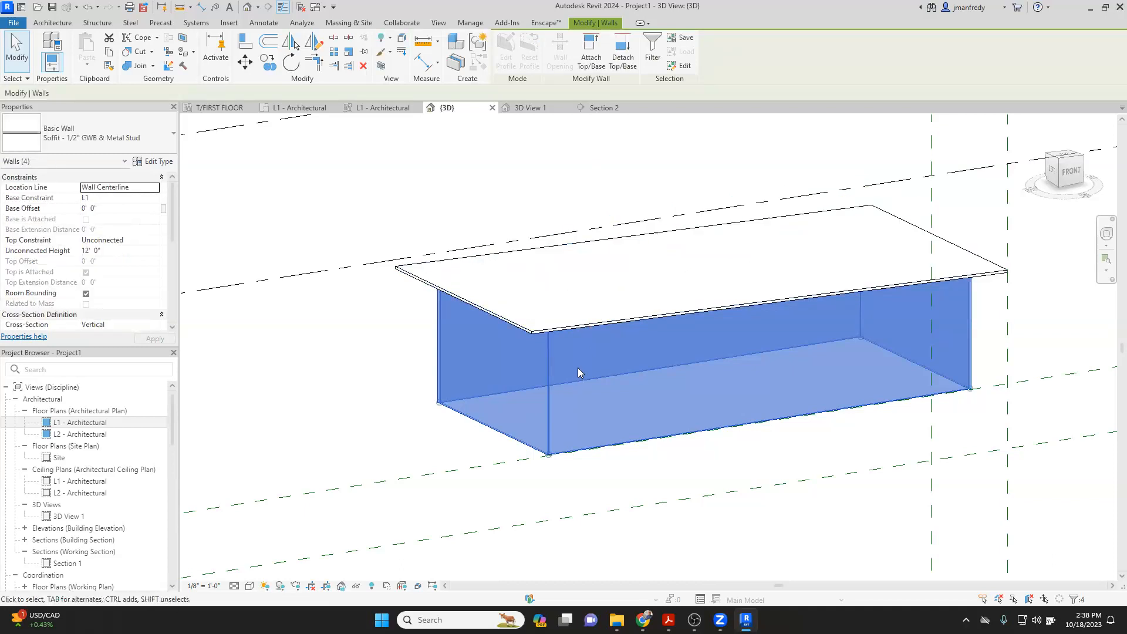
{"action": "middle_click_drag", "start_coordinate": [581, 368], "coordinate": [599, 276], "text": "shift"}
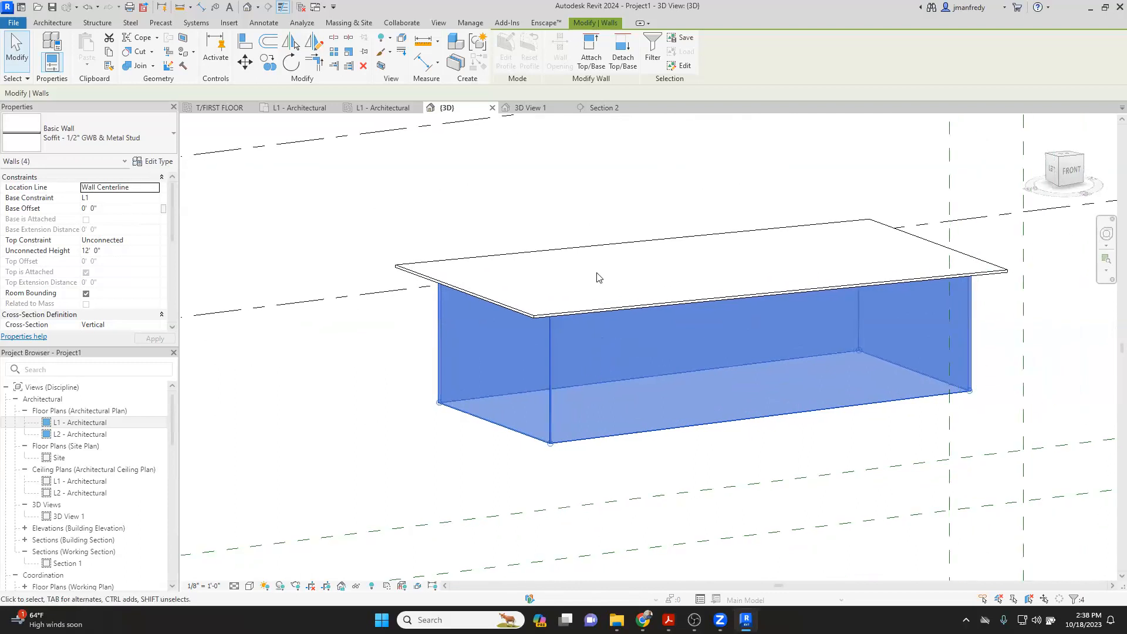
{"action": "key", "text": "ctrl+z"}
Step: Reselect the soffit wall chain and attach the walls' bases to the 2' x 4' ACT ceiling
{"action": "key", "text": "Tab"}
{"action": "left_click", "coordinate": [585, 280]}
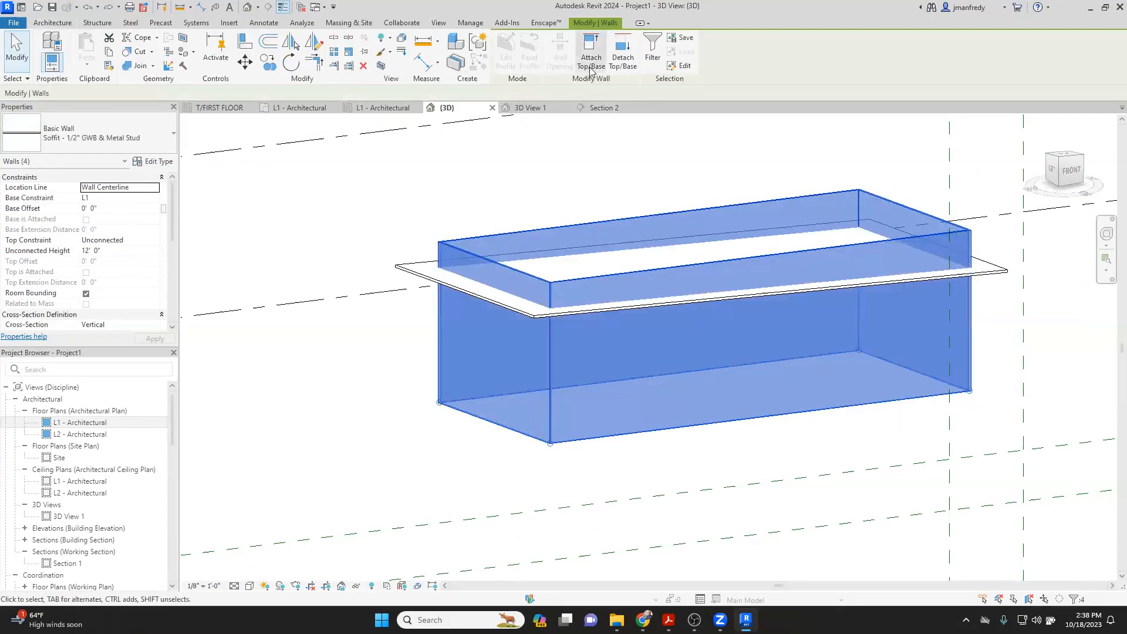
{"action": "left_click", "coordinate": [591, 62]}
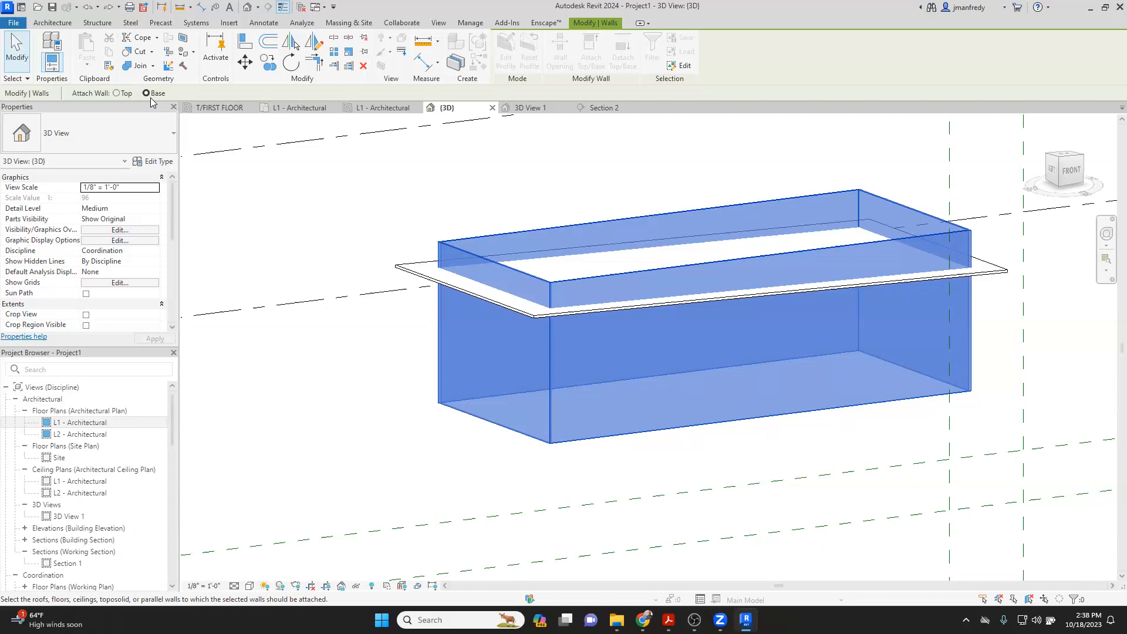
{"action": "left_click", "coordinate": [413, 270]}
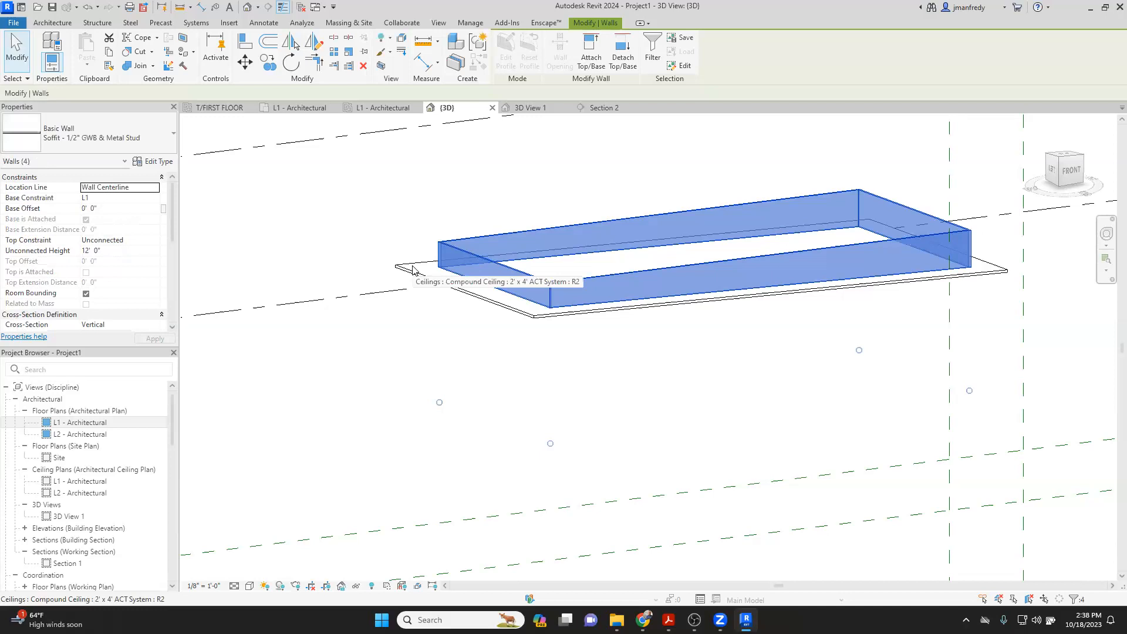
{"action": "left_click", "coordinate": [535, 388]}
Step: Select the ceiling beneath the soffit walls and open the L1 - Architectural ceiling plan
{"action": "middle_click_drag", "start_coordinate": [594, 382], "coordinate": [615, 416], "text": "shift"}
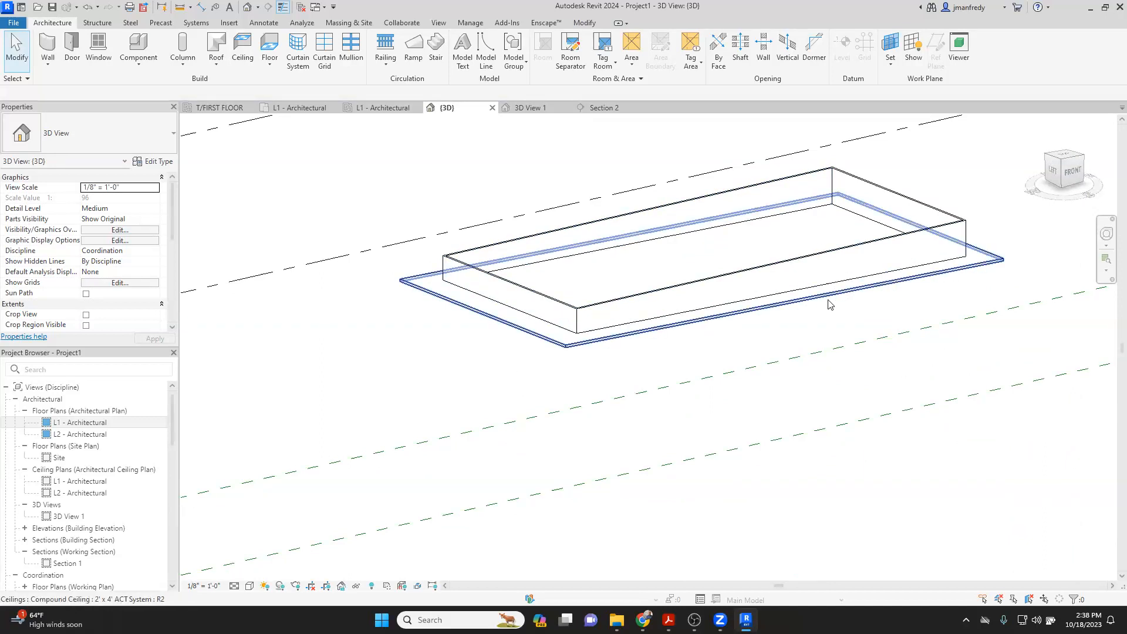
{"action": "middle_click_drag", "start_coordinate": [848, 315], "coordinate": [804, 327], "text": "shift"}
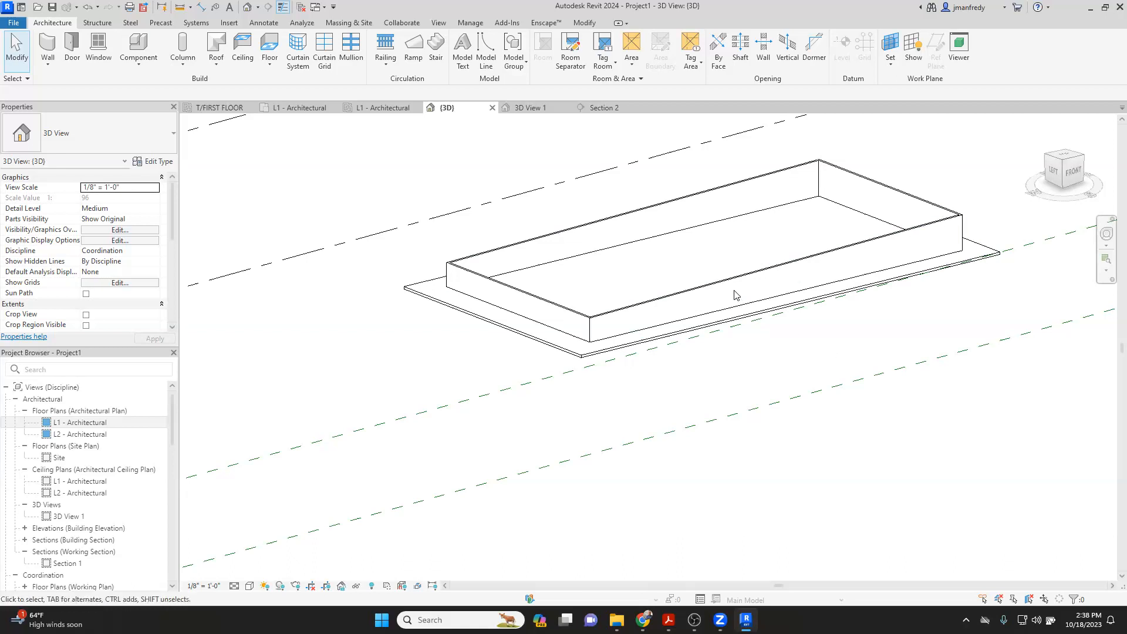
{"action": "middle_click_drag", "start_coordinate": [717, 325], "coordinate": [706, 350], "text": "shift"}
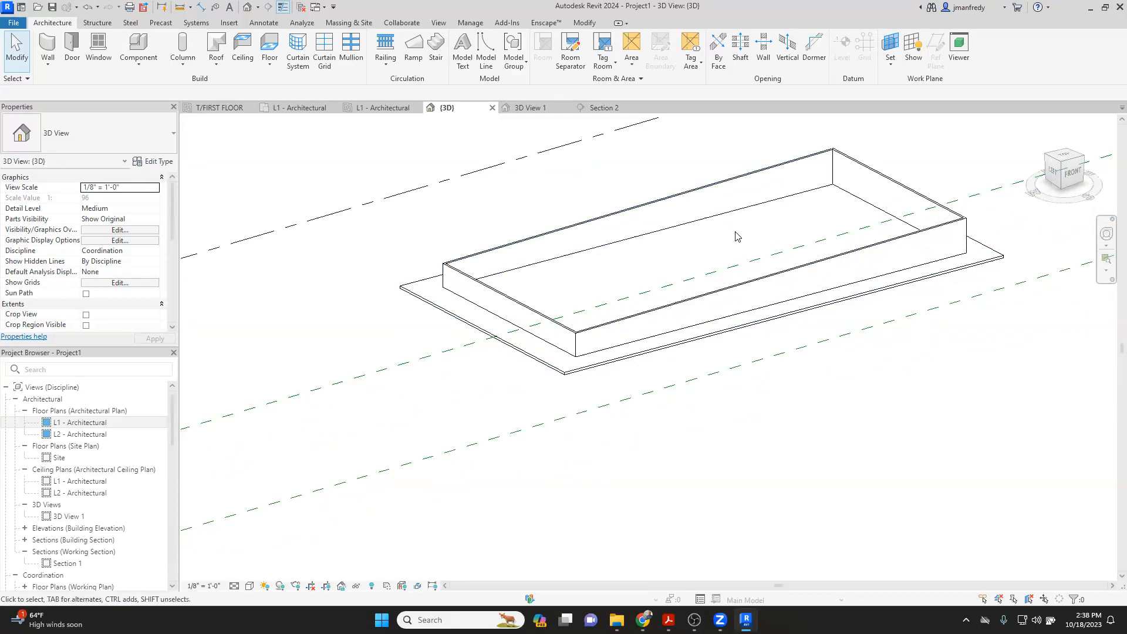
{"action": "middle_click_drag", "start_coordinate": [736, 238], "coordinate": [671, 267], "text": "shift"}
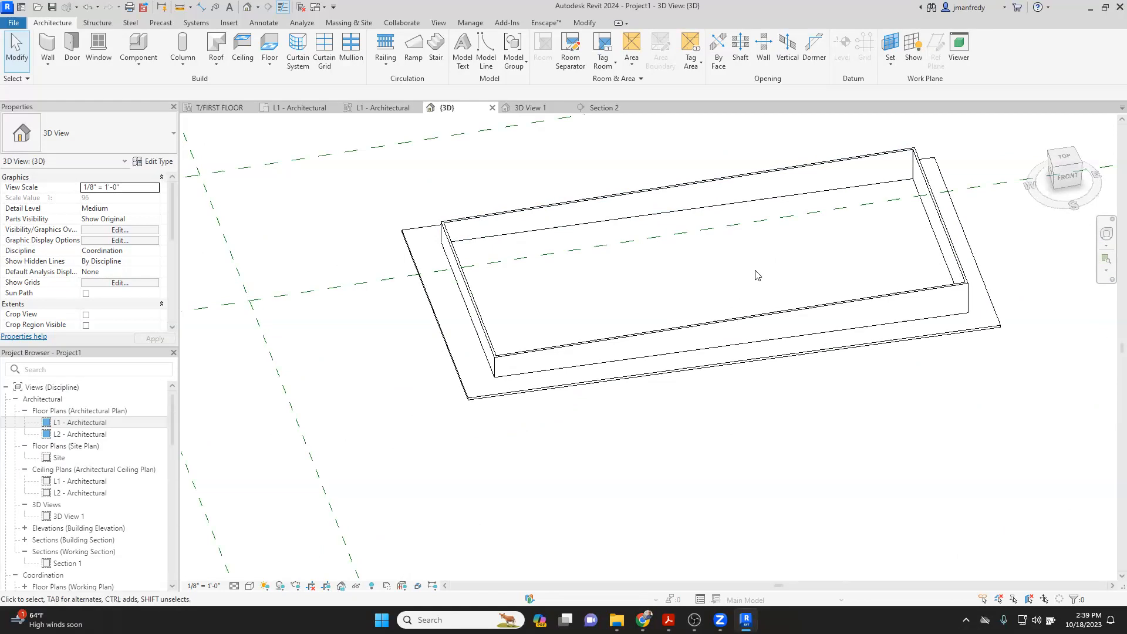
{"action": "middle_click_drag", "start_coordinate": [756, 275], "coordinate": [666, 339], "text": "shift"}
{"action": "left_click", "coordinate": [625, 292]}
{"action": "middle_click_drag", "start_coordinate": [625, 287], "coordinate": [635, 277], "text": "shift"}
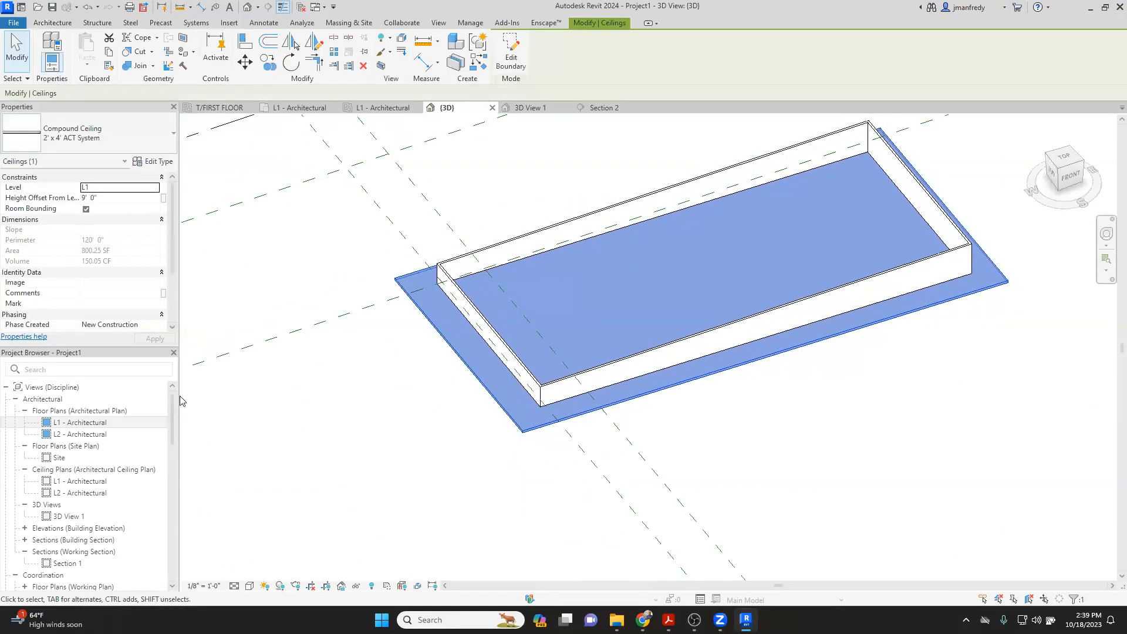
{"action": "double_click", "coordinate": [88, 481]}
Step: Edit the ceiling's boundary, sketch a rectangular opening just inside the soffit walls, and finish the sketch
{"action": "left_click", "coordinate": [509, 54]}
{"action": "left_click", "coordinate": [603, 41]}
{"action": "left_click", "coordinate": [463, 286]}
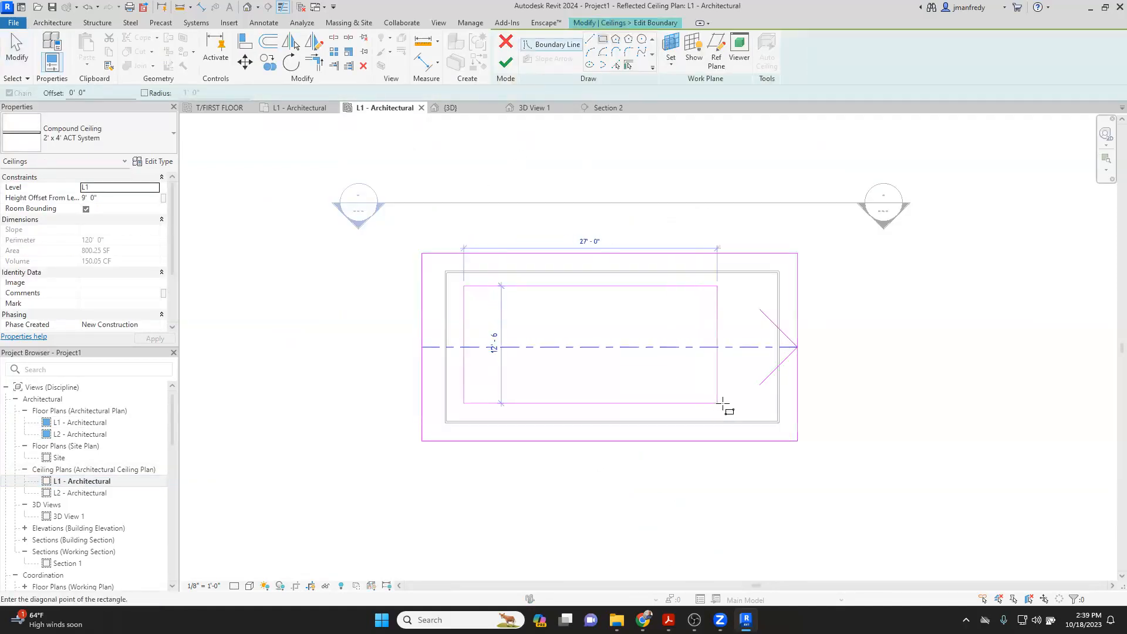
{"action": "left_click", "coordinate": [763, 407]}
{"action": "left_click", "coordinate": [505, 61]}
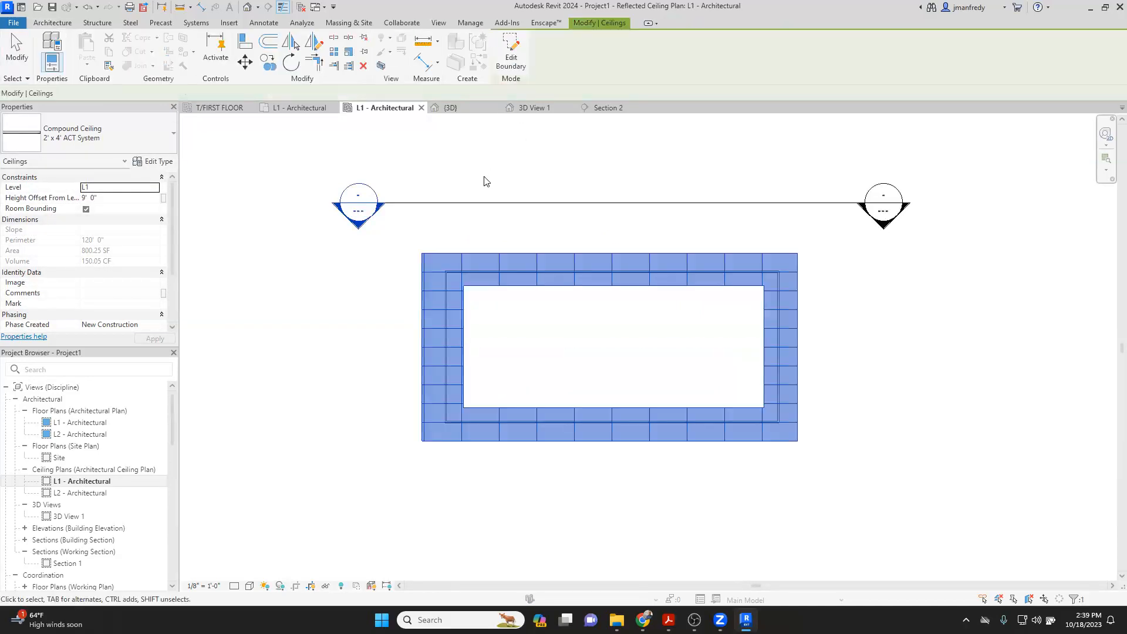
{"action": "left_click", "coordinate": [484, 177]}
Step: Return to the default 3D view and examine the ceiling opening and soffit walls from below, with the ceiling selected
{"action": "left_click", "coordinate": [247, 8]}
{"action": "middle_click_drag", "start_coordinate": [476, 254], "coordinate": [500, 159], "text": "shift"}
{"action": "scroll", "coordinate": [503, 322], "scroll_direction": "up", "scroll_amount": 5}
{"action": "middle_click_drag", "start_coordinate": [489, 316], "coordinate": [605, 351], "text": "shift"}
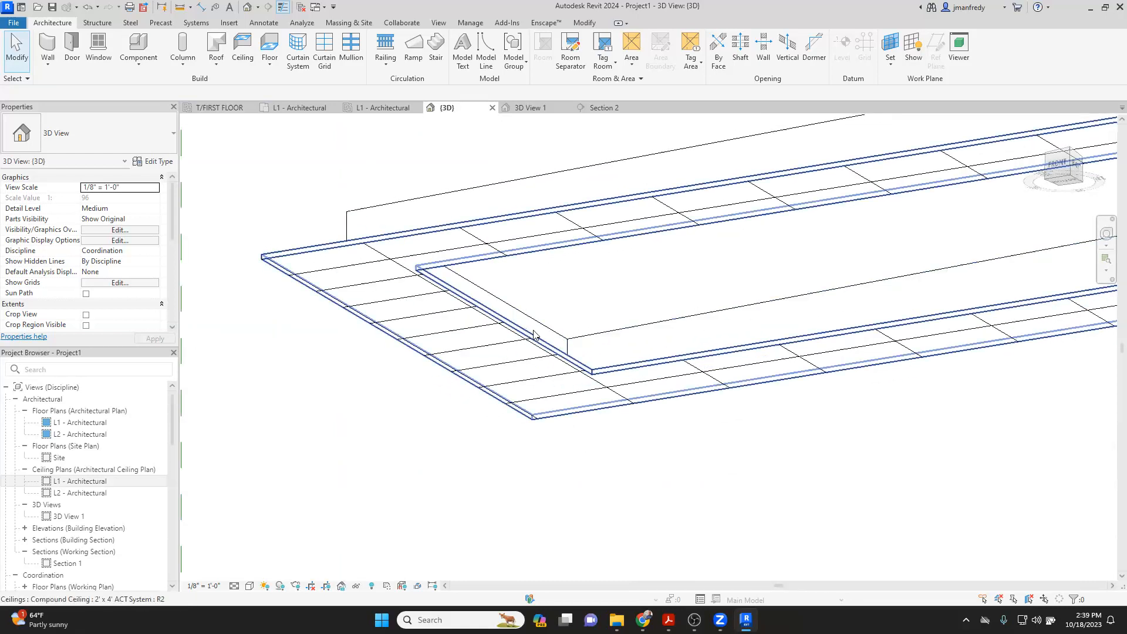
{"action": "left_click", "coordinate": [578, 369]}
{"action": "middle_click_drag", "start_coordinate": [609, 322], "coordinate": [604, 233], "text": "shift"}
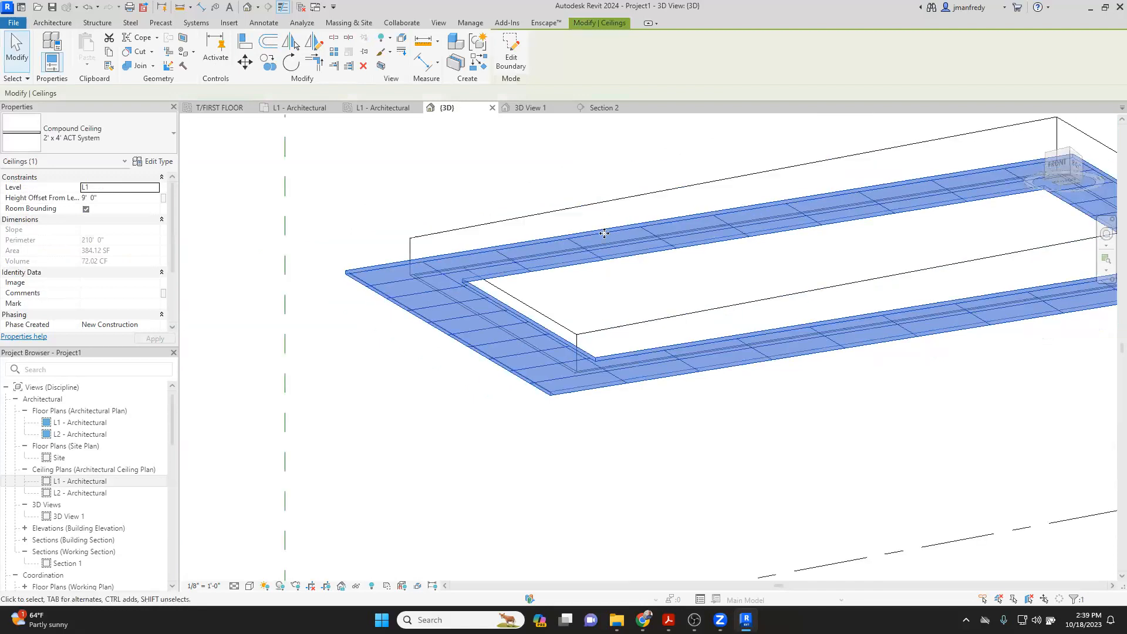
Step: Select one long soffit wall and examine from several angles how the soffit walls meet the ceiling opening
{"action": "left_click", "coordinate": [613, 197]}
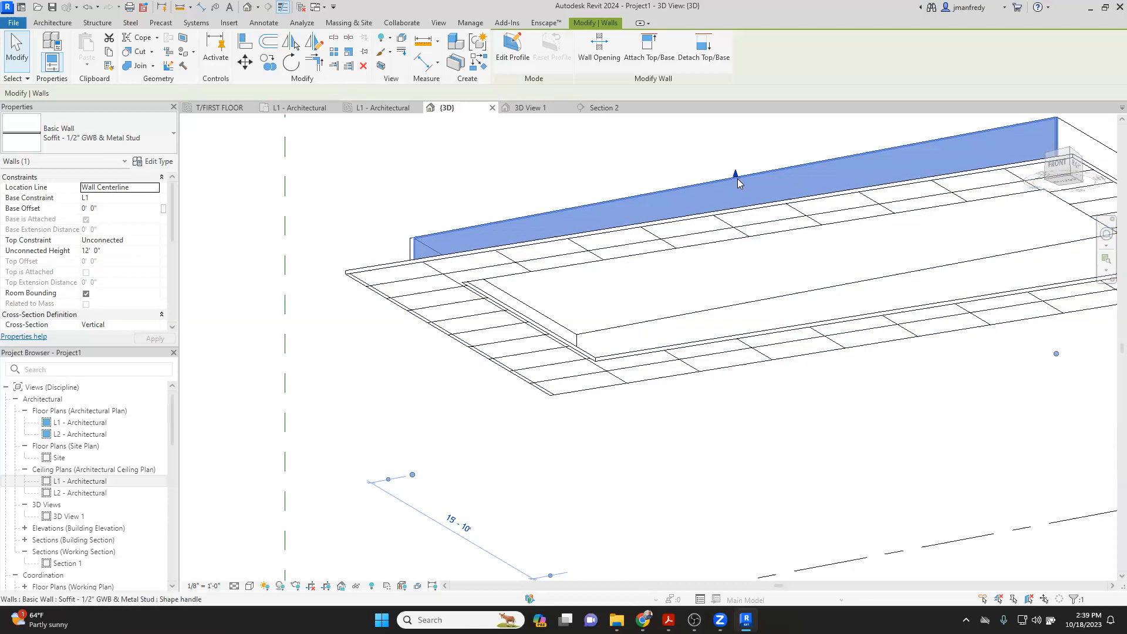
{"action": "middle_click_drag", "start_coordinate": [660, 291], "coordinate": [716, 366], "text": "shift"}
{"action": "middle_click_drag", "start_coordinate": [716, 220], "coordinate": [654, 165], "text": "shift"}
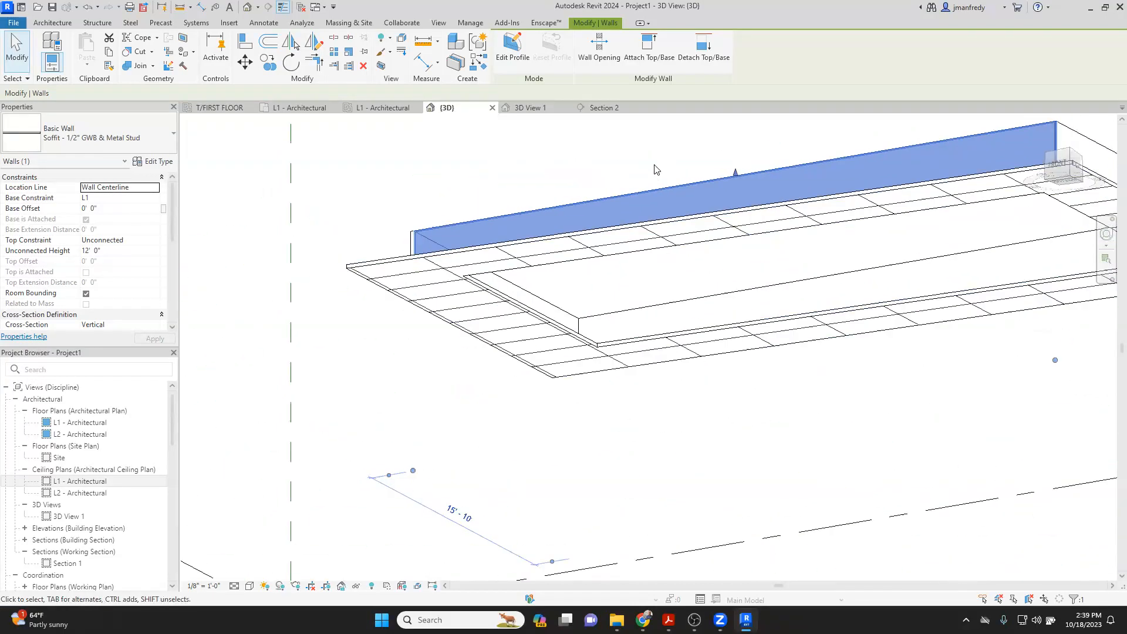
{"action": "middle_click_drag", "start_coordinate": [651, 222], "coordinate": [559, 298], "text": "shift"}
{"action": "middle_click_drag", "start_coordinate": [762, 269], "coordinate": [622, 276], "text": "shift"}
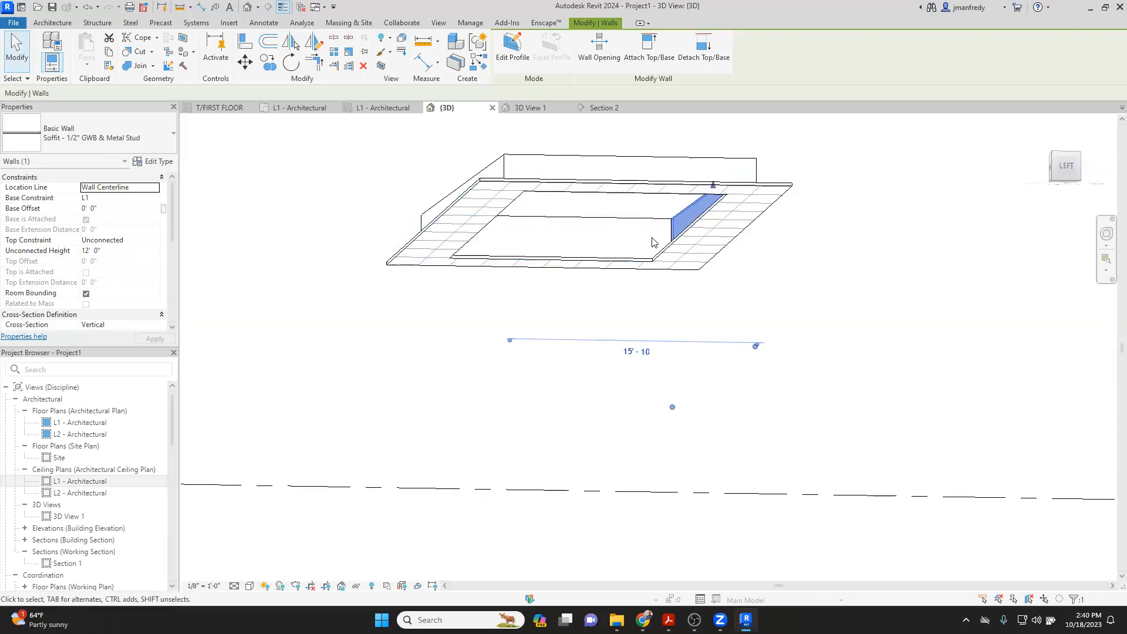
{"action": "middle_click_drag", "start_coordinate": [602, 242], "coordinate": [482, 446], "text": "shift"}
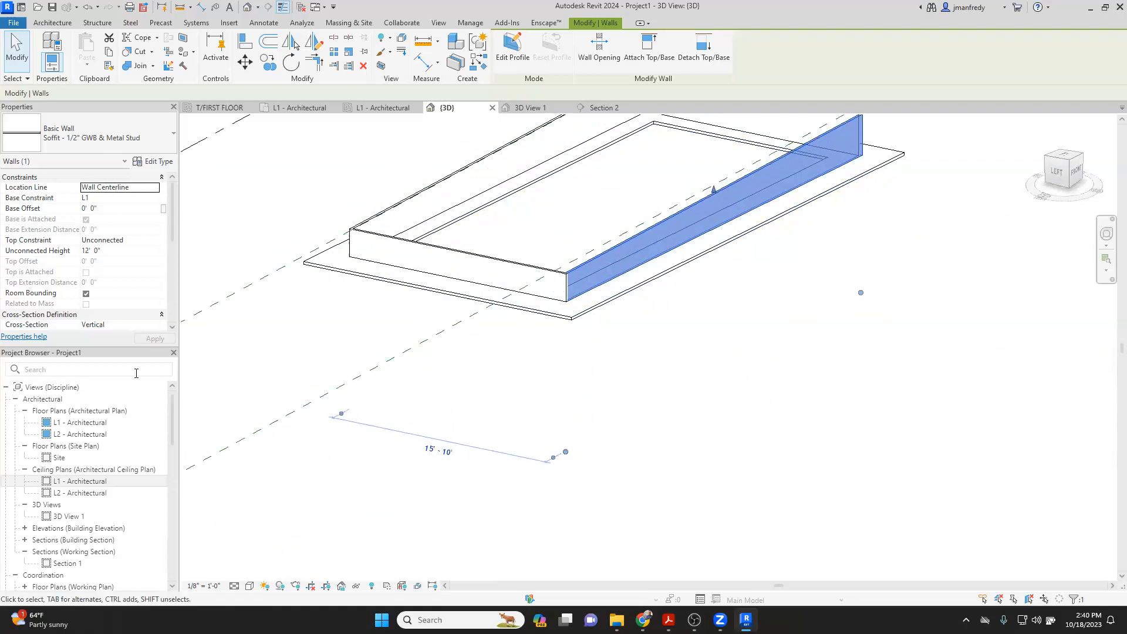
Step: Open the L1 - Architectural ceiling plan and set its visual style to Wireframe so the soffit walls show through the ceiling
{"action": "double_click", "coordinate": [80, 481]}
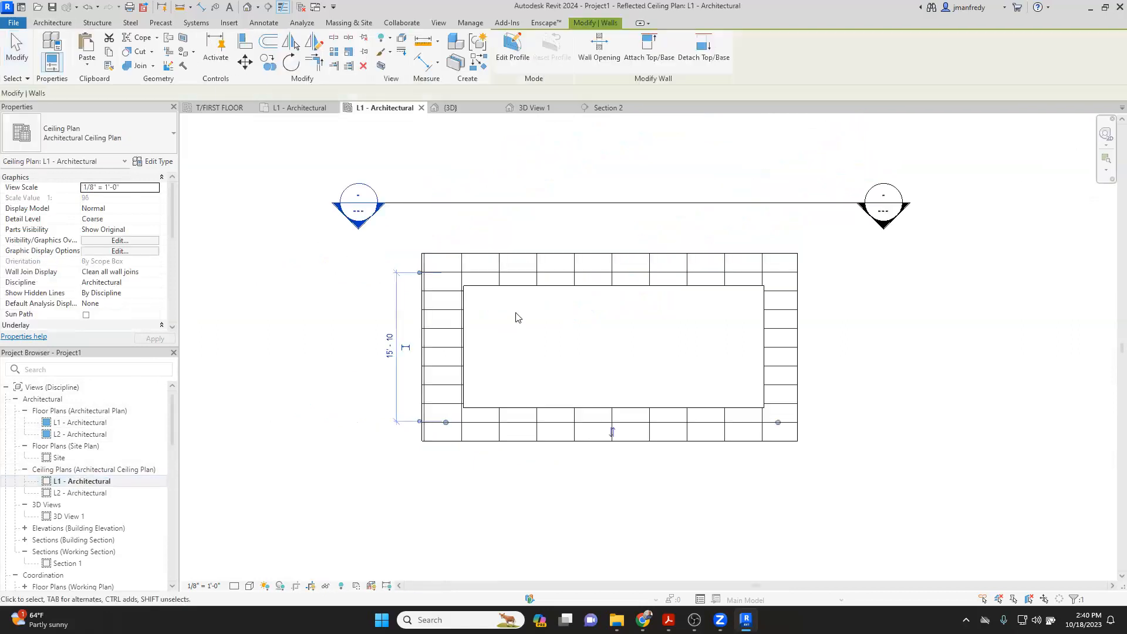
{"action": "scroll", "coordinate": [506, 321], "scroll_direction": "up", "scroll_amount": 3}
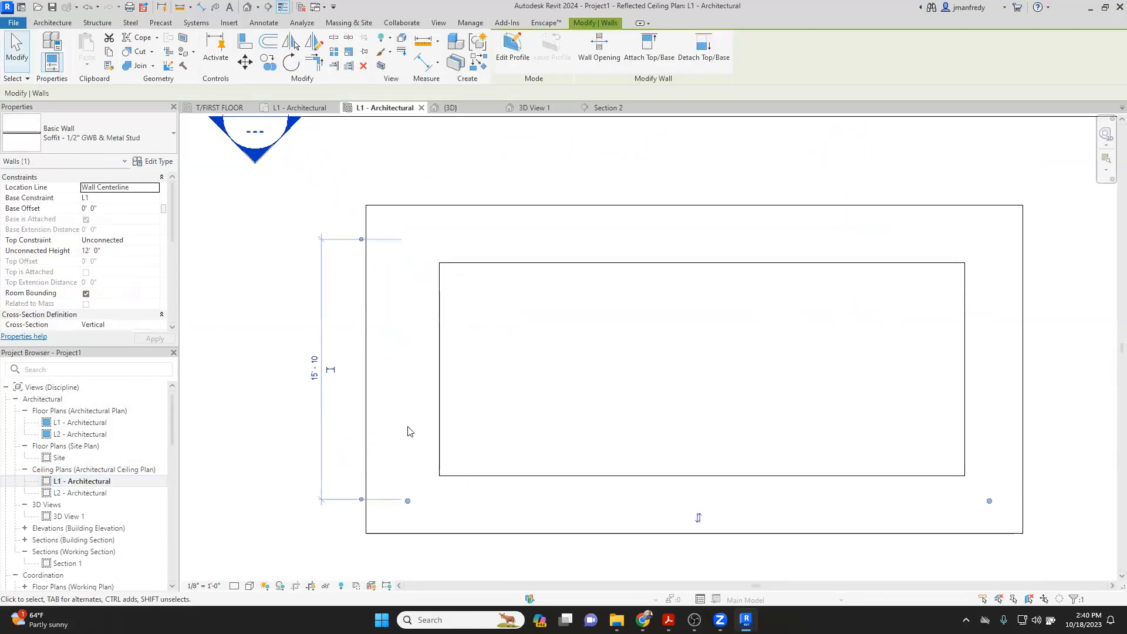
{"action": "left_click", "coordinate": [250, 586]}
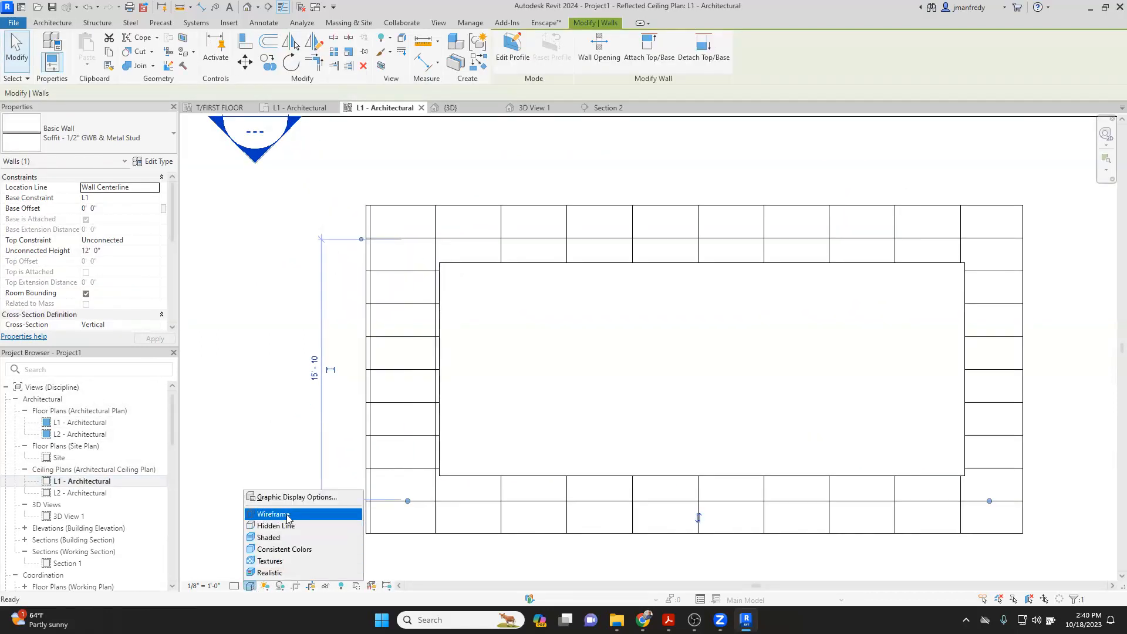
{"action": "left_click", "coordinate": [288, 516]}
{"action": "key", "text": "Escape"}
{"action": "scroll", "coordinate": [428, 296], "scroll_direction": "up", "scroll_amount": 2}
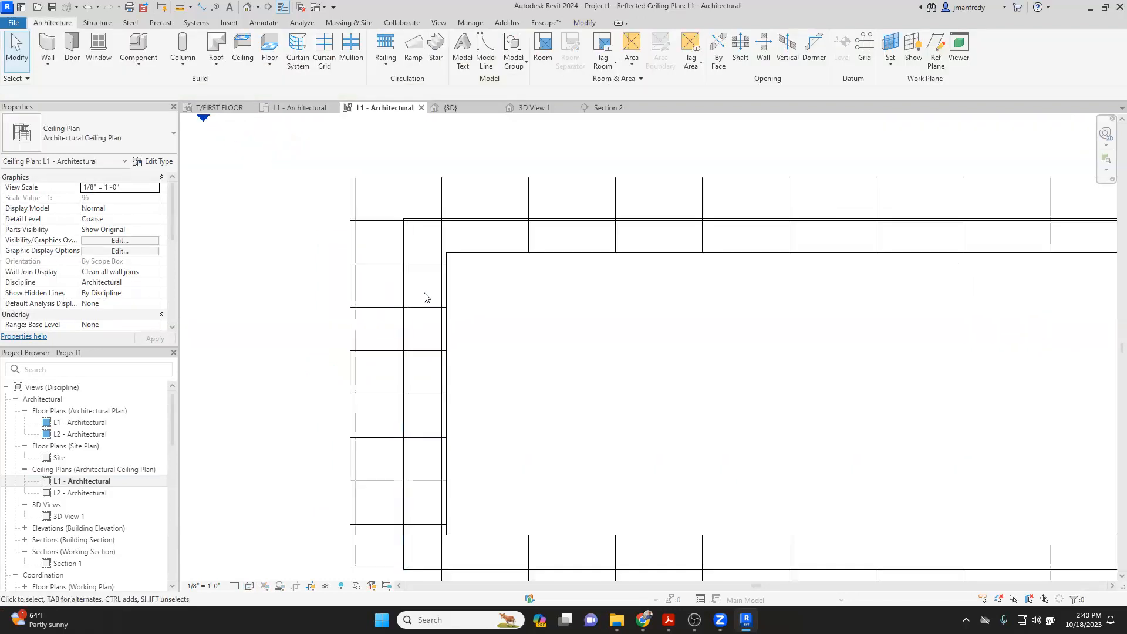
Step: Align the inner faces of all four soffit walls to the matching edges of the ceiling opening
{"action": "key", "text": "a"}
{"action": "key", "text": "l"}
{"action": "left_click", "coordinate": [446, 296]}
{"action": "left_click", "coordinate": [407, 297]}
{"action": "left_click", "coordinate": [479, 253]}
{"action": "left_click", "coordinate": [485, 223]}
{"action": "middle_click_drag", "start_coordinate": [567, 398], "coordinate": [546, 285]}
{"action": "left_click", "coordinate": [565, 422]}
{"action": "left_click", "coordinate": [564, 453]}
{"action": "middle_click_drag", "start_coordinate": [781, 352], "coordinate": [356, 384]}
{"action": "left_click", "coordinate": [694, 333]}
{"action": "left_click", "coordinate": [721, 332]}
{"action": "middle_click_drag", "start_coordinate": [675, 294], "coordinate": [827, 314]}
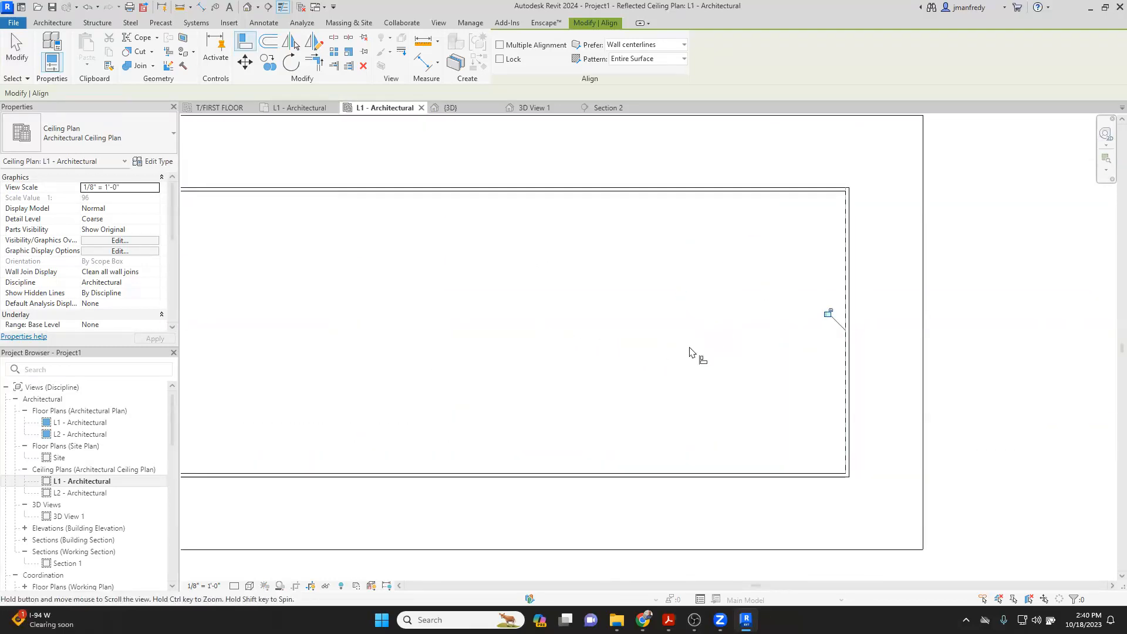
{"action": "key", "text": "Escape"}
{"action": "key", "text": "Escape"}
Step: Inspect the aligned soffit walls around the opening, first in the ceiling plan and from below in the default 3D view
{"action": "left_click", "coordinate": [698, 191]}
{"action": "middle_click_drag", "start_coordinate": [596, 237], "coordinate": [725, 251]}
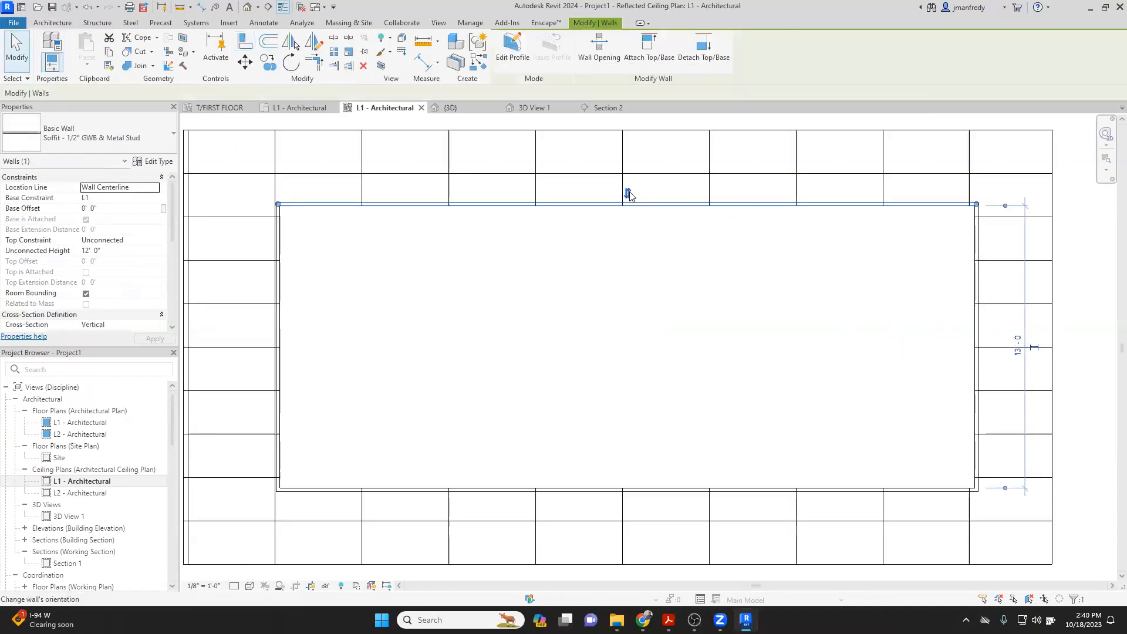
{"action": "scroll", "coordinate": [630, 192], "scroll_direction": "up", "scroll_amount": 3}
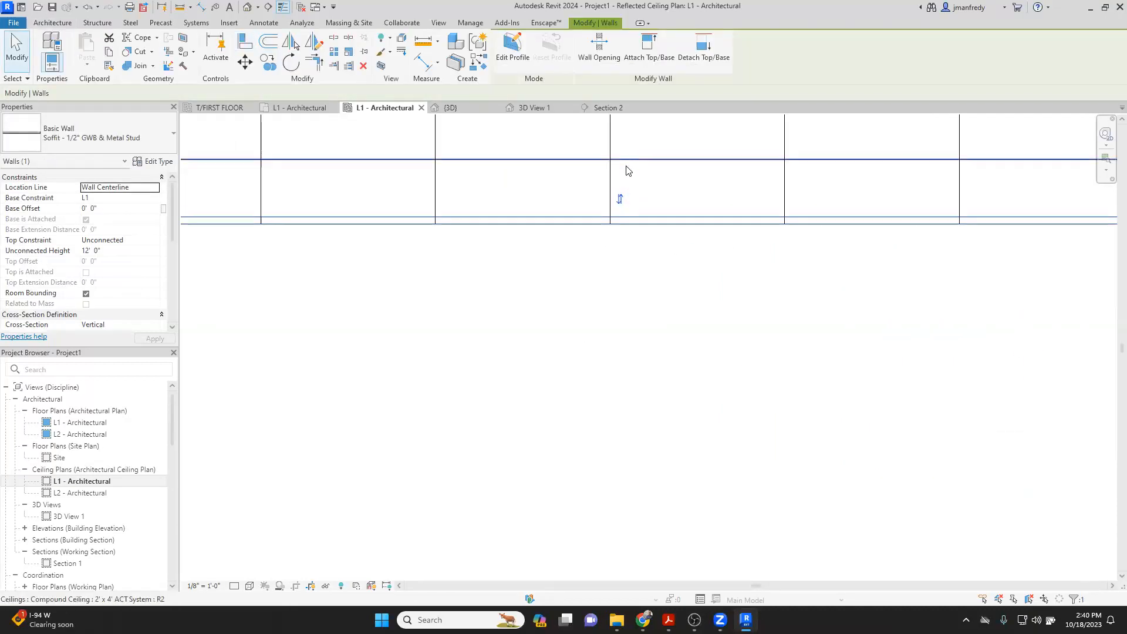
{"action": "scroll", "coordinate": [628, 225], "scroll_direction": "down", "scroll_amount": 4}
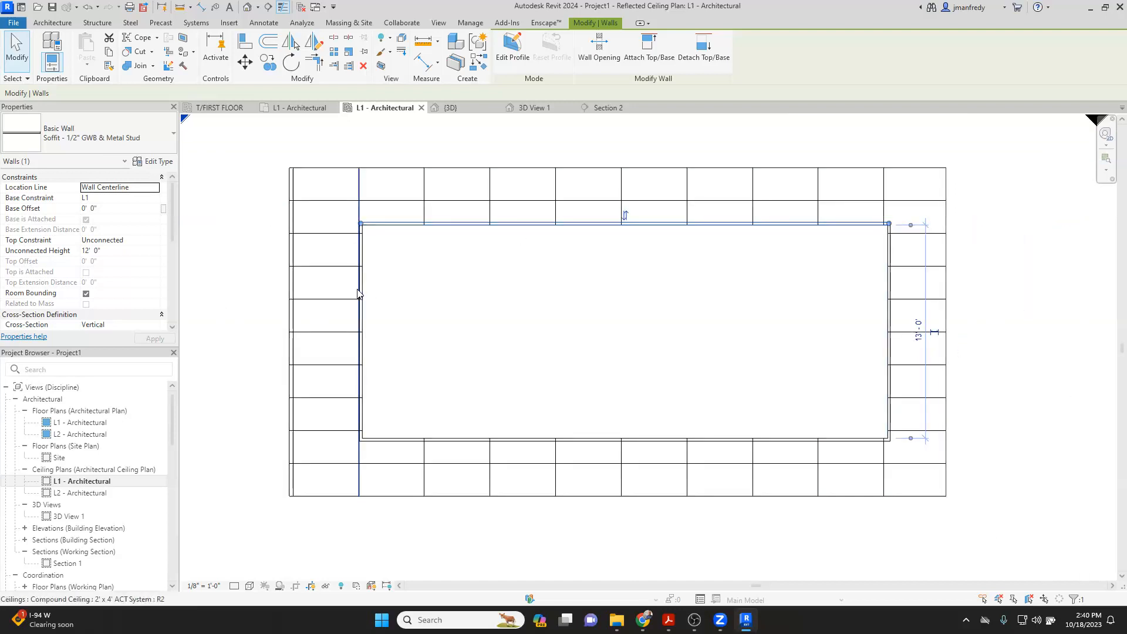
{"action": "left_click", "coordinate": [357, 295]}
{"action": "key", "text": "Escape"}
{"action": "left_click", "coordinate": [248, 7]}
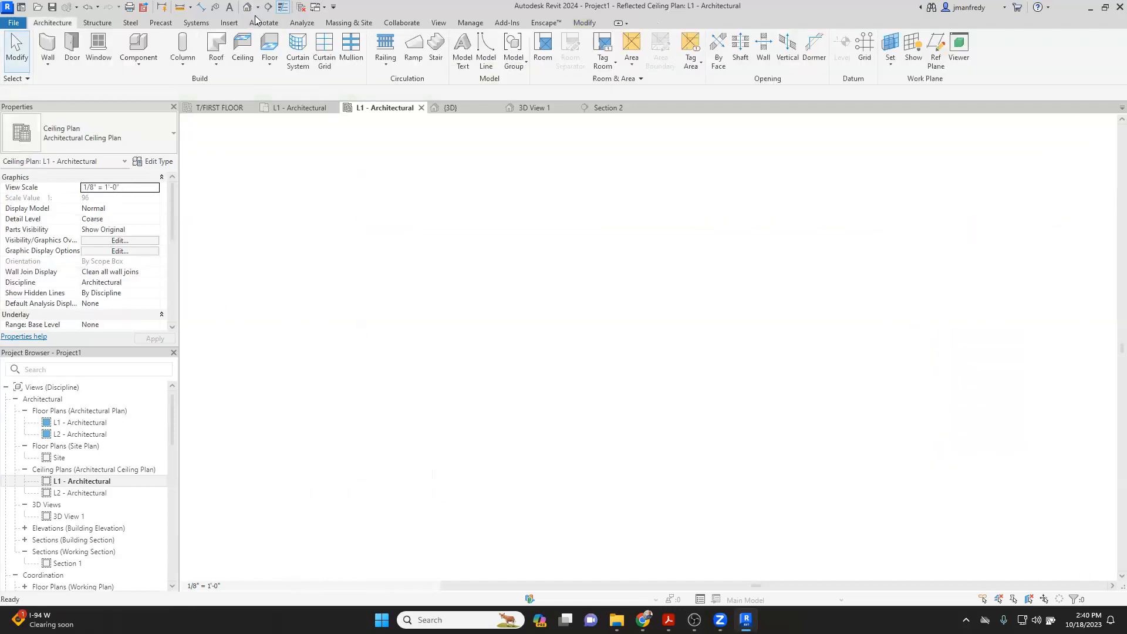
{"action": "middle_click_drag", "start_coordinate": [468, 259], "coordinate": [670, 310], "text": "shift"}
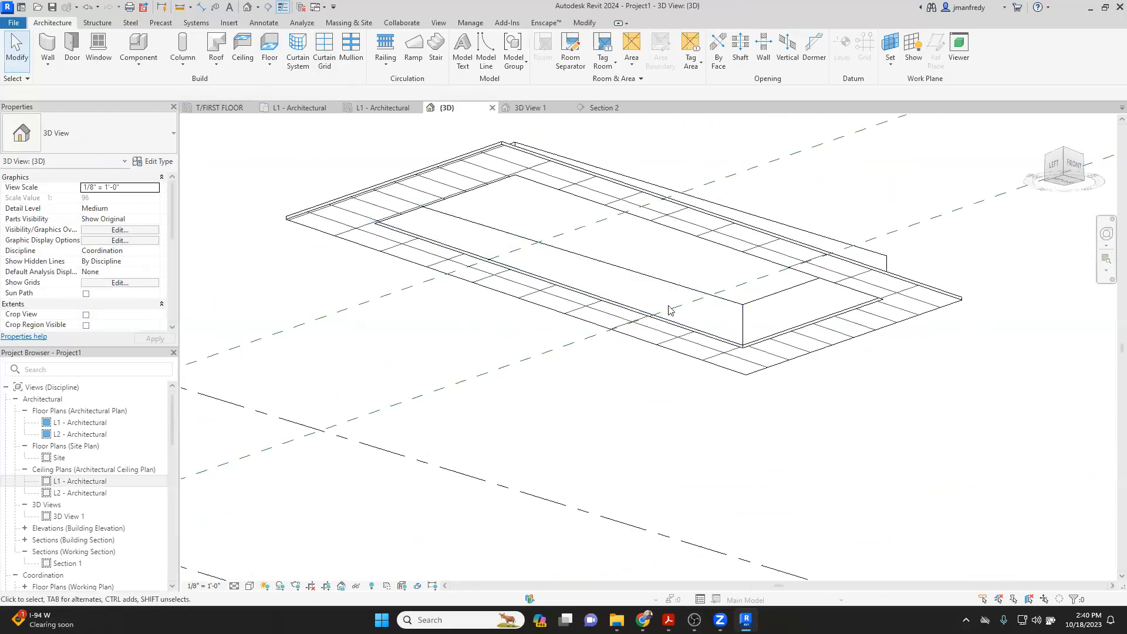
{"action": "scroll", "coordinate": [669, 309], "scroll_direction": "up", "scroll_amount": 5}
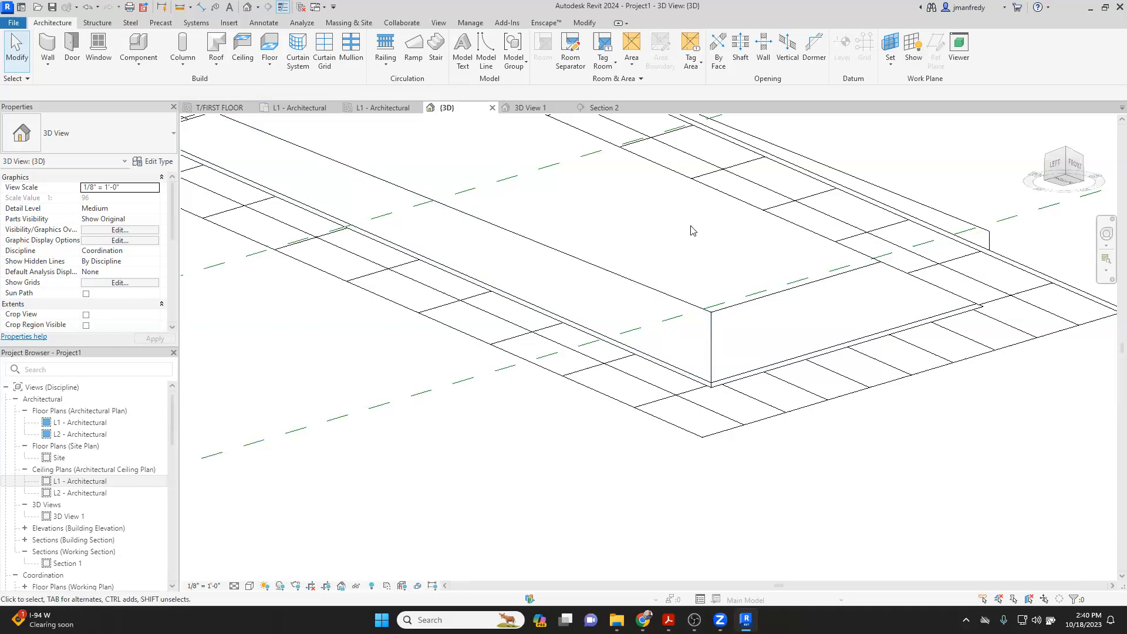
{"action": "mouse_move", "coordinate": [688, 261]}
{"action": "middle_mouse_down", "text": "shift"}
{"action": "mouse_move", "coordinate": [725, 269]}
{"action": "mouse_move", "coordinate": [680, 264]}
{"action": "middle_mouse_up", "text": "shift"}
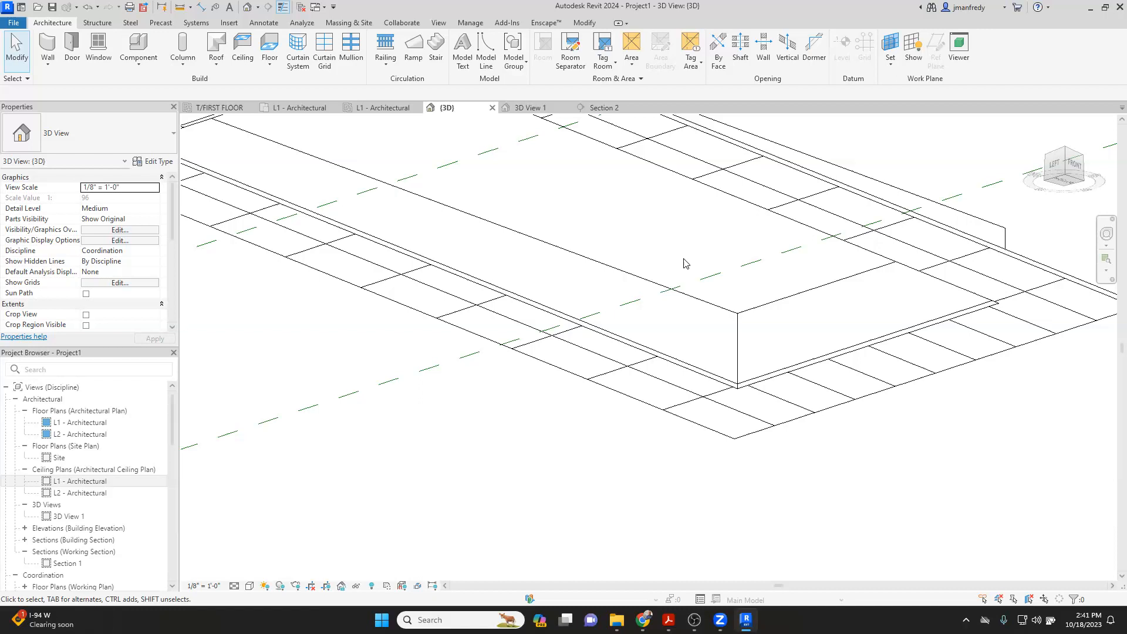
{"action": "middle_click_drag", "start_coordinate": [683, 263], "coordinate": [659, 221], "text": "shift"}
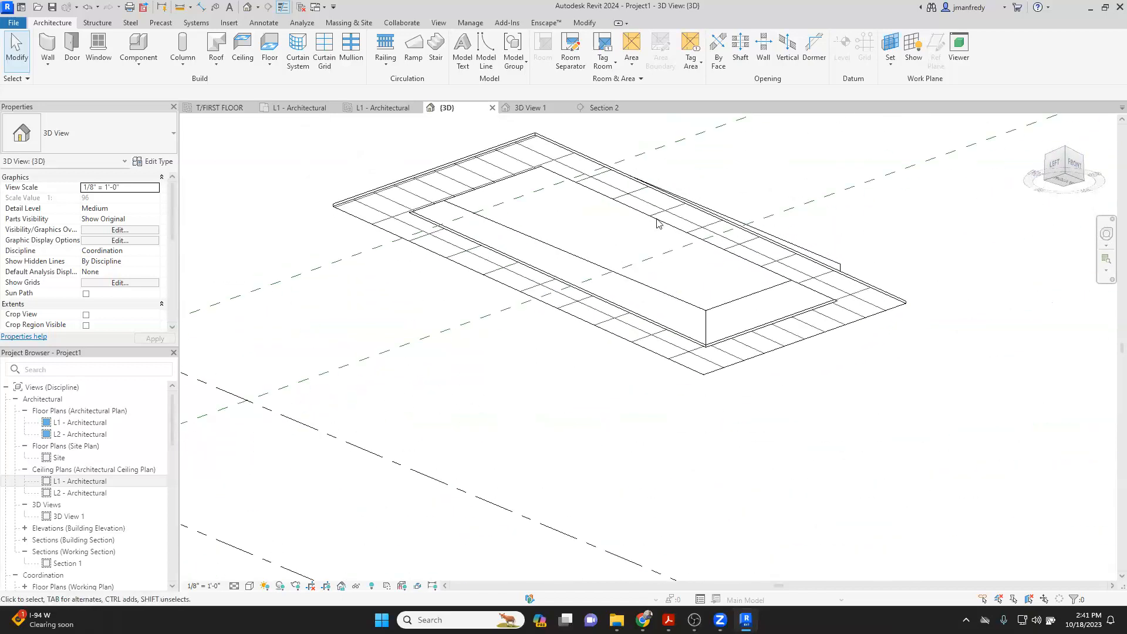
Step: Select the ACT ceiling in 3D, reopen the L1 - Architectural ceiling plan, and clear the selection
{"action": "left_click", "coordinate": [561, 139]}
{"action": "middle_click_drag", "start_coordinate": [549, 167], "coordinate": [528, 481], "text": "shift"}
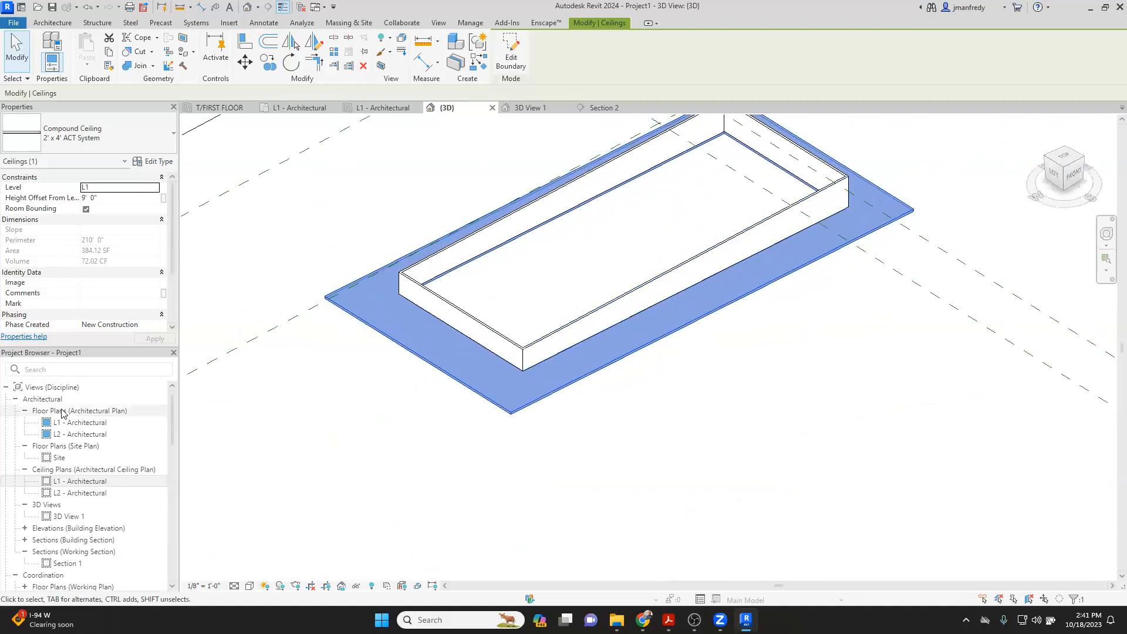
{"action": "double_click", "coordinate": [76, 481]}
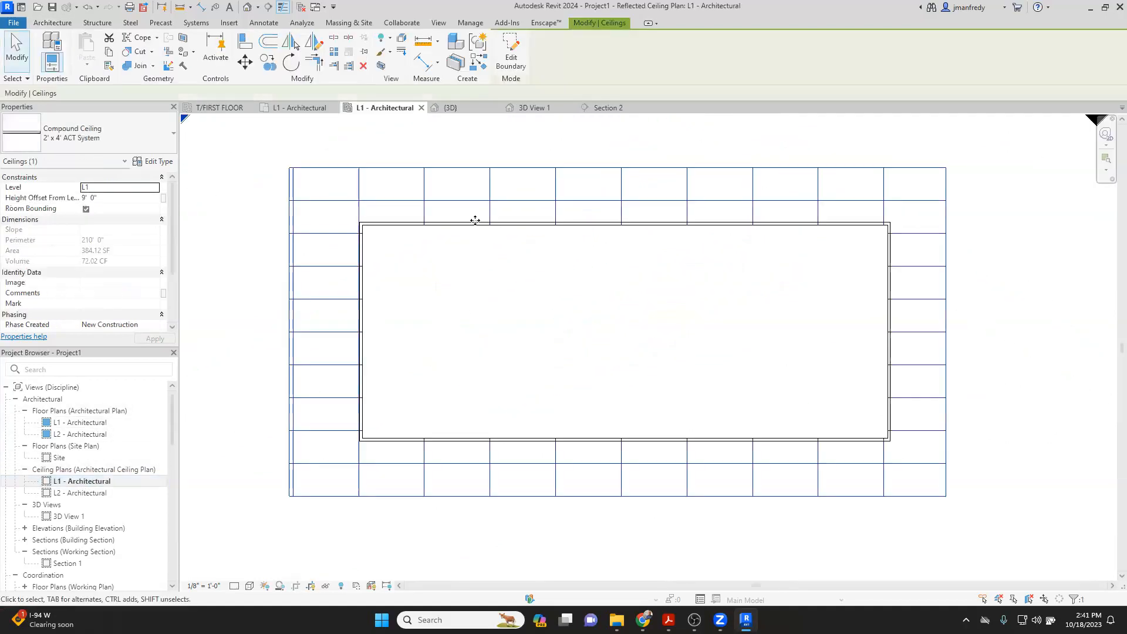
{"action": "left_click_drag", "start_coordinate": [479, 169], "coordinate": [491, 184]}
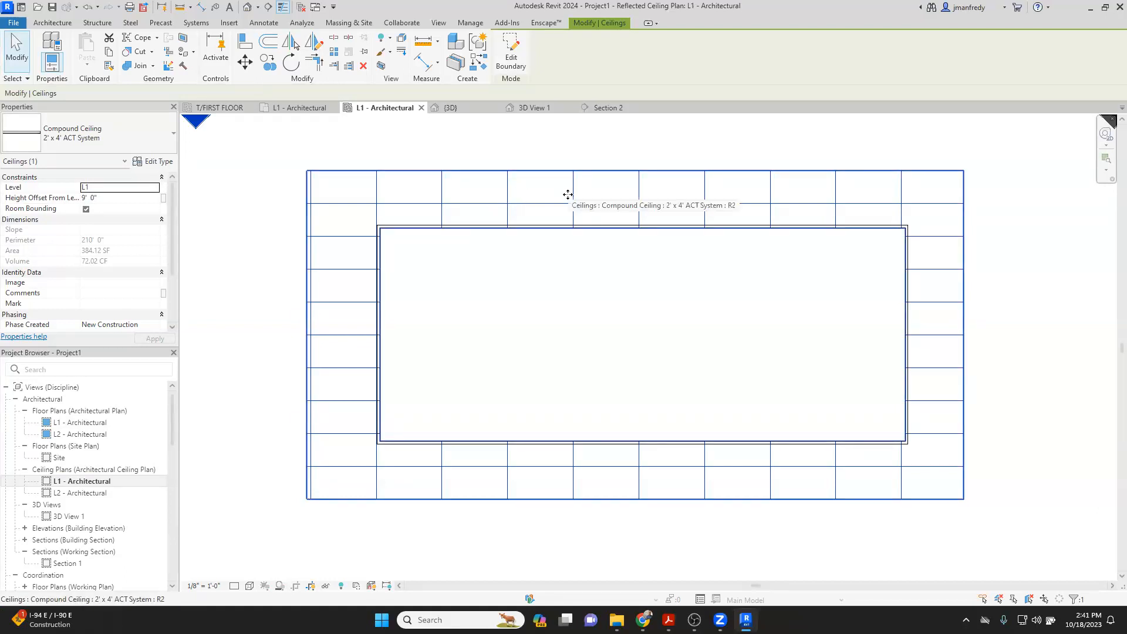
{"action": "scroll", "coordinate": [558, 200], "scroll_direction": "down", "scroll_amount": 3}
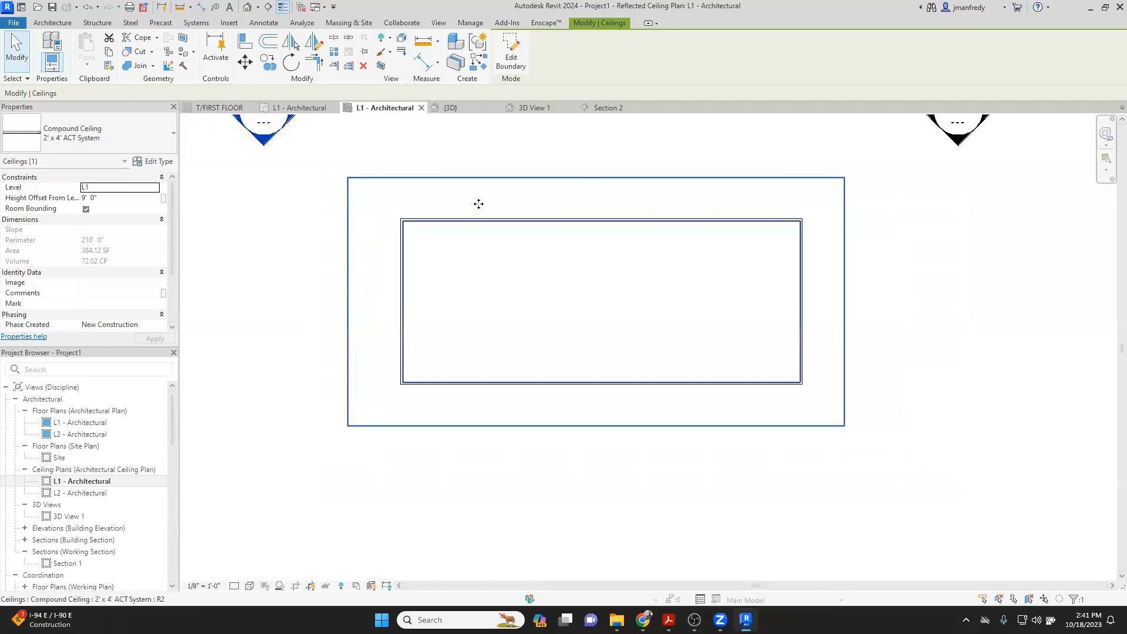
{"action": "left_click", "coordinate": [356, 204]}
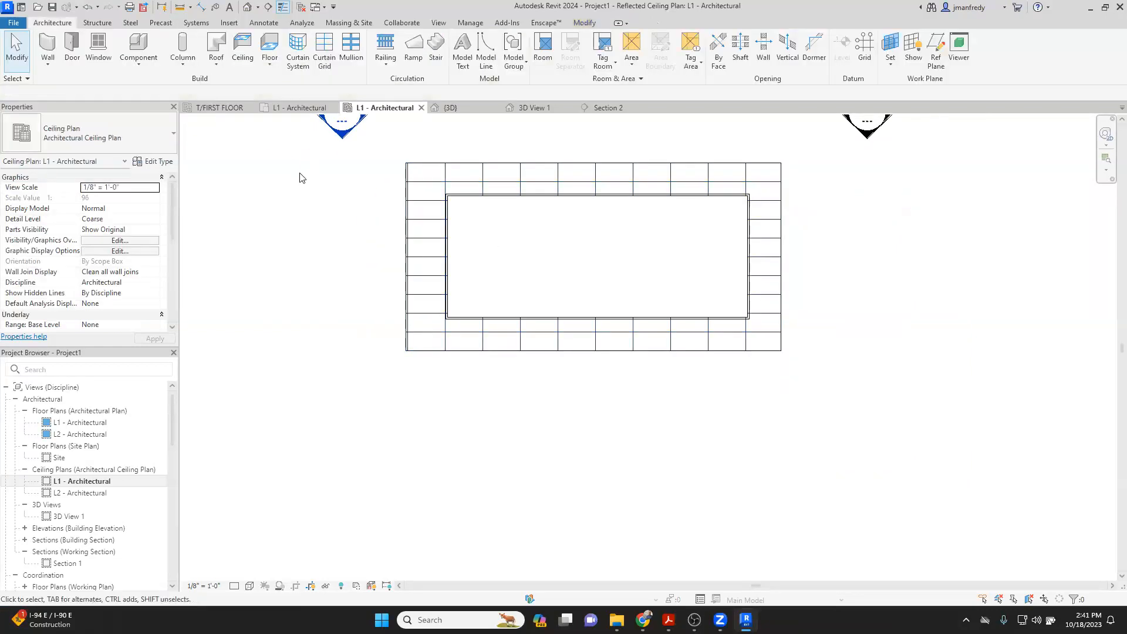
Step: Start a footprint roof, move it to level L2, and sketch a rectangular boundary just south of the ceiling
{"action": "left_click", "coordinate": [216, 44]}
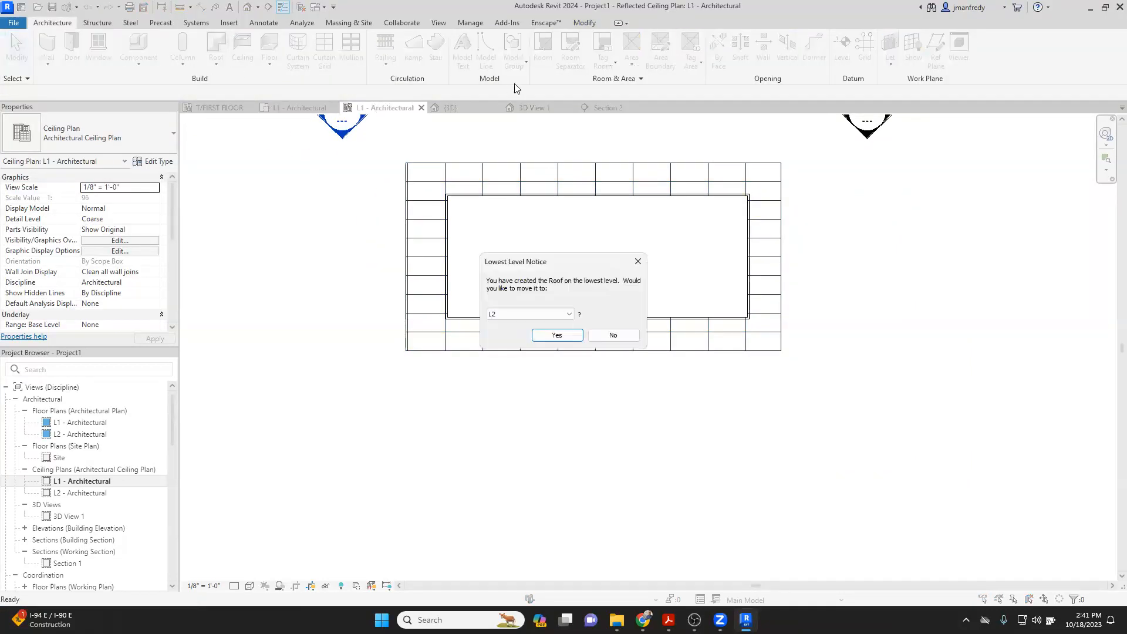
{"action": "left_click", "coordinate": [557, 337]}
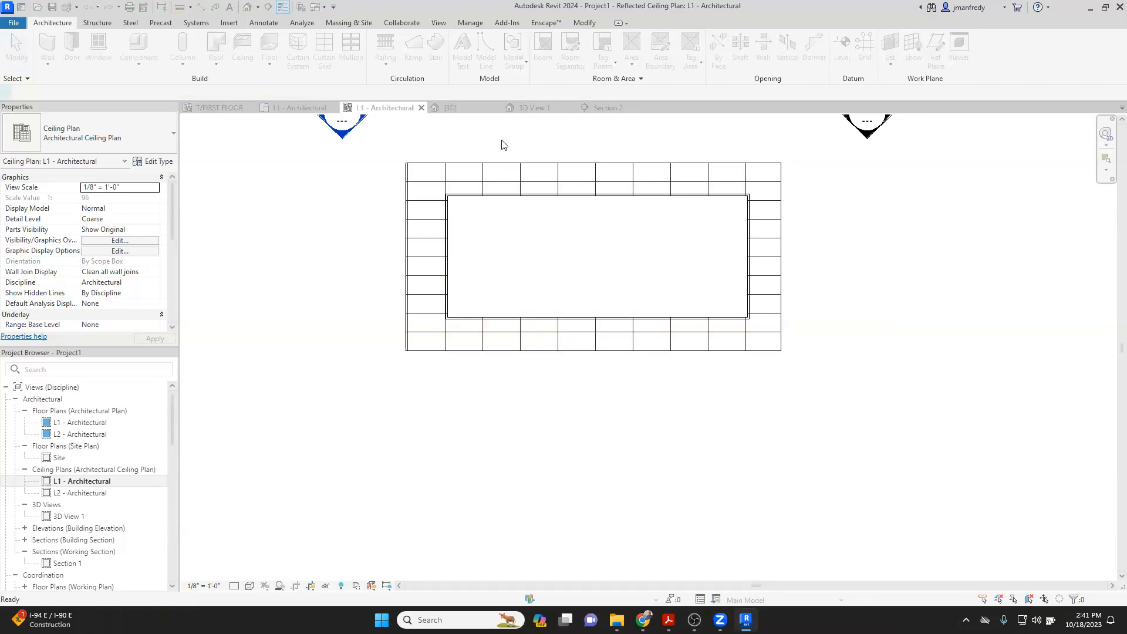
{"action": "left_click", "coordinate": [602, 39]}
{"action": "left_click", "coordinate": [412, 390]}
{"action": "left_click", "coordinate": [783, 544]}
{"action": "key", "text": "Escape"}
{"action": "middle_click_drag", "start_coordinate": [659, 483], "coordinate": [686, 403]}
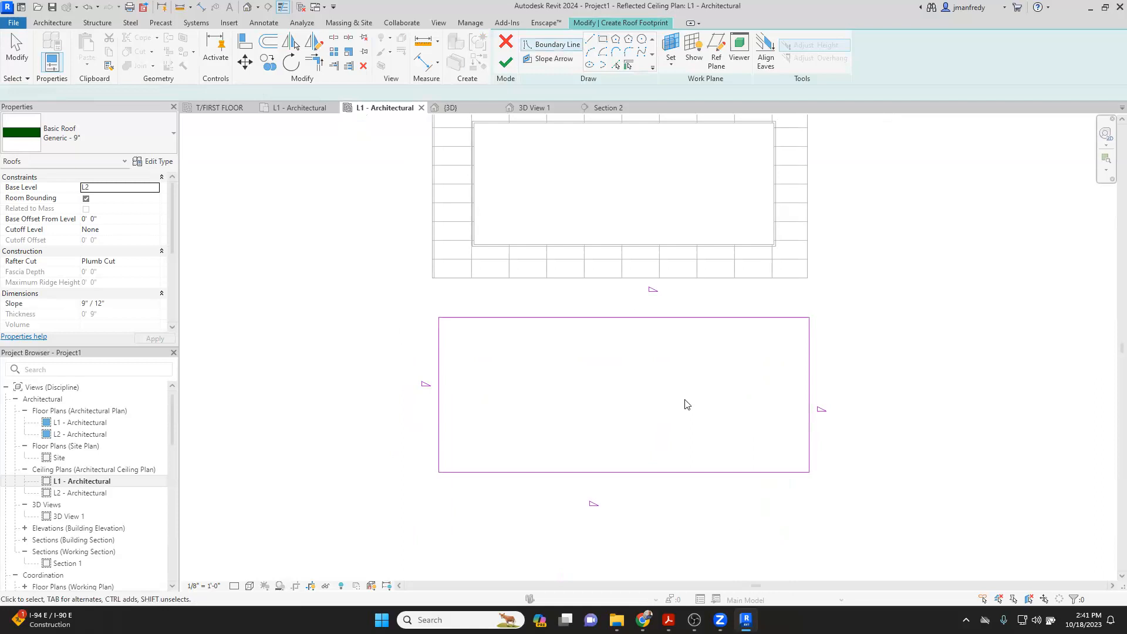
Step: Turn off Defines Roof Slope for all four roof boundary lines and finish the roof footprint
{"action": "left_click", "coordinate": [687, 317]}
{"action": "left_click", "coordinate": [648, 294]}
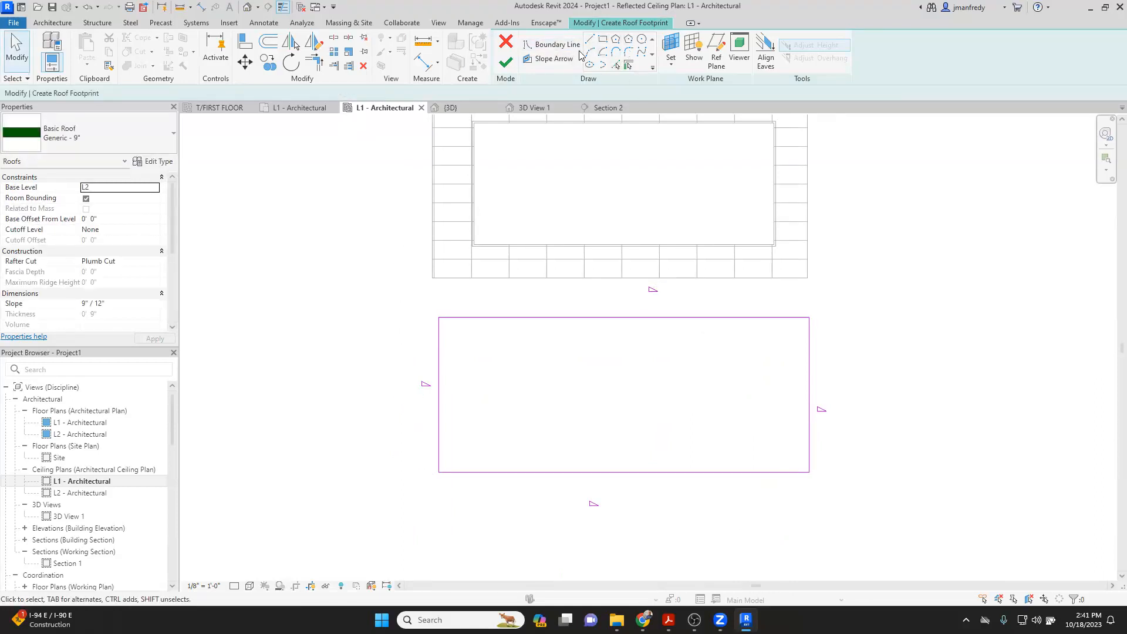
{"action": "key", "text": "Tab"}
{"action": "left_click", "coordinate": [585, 320]}
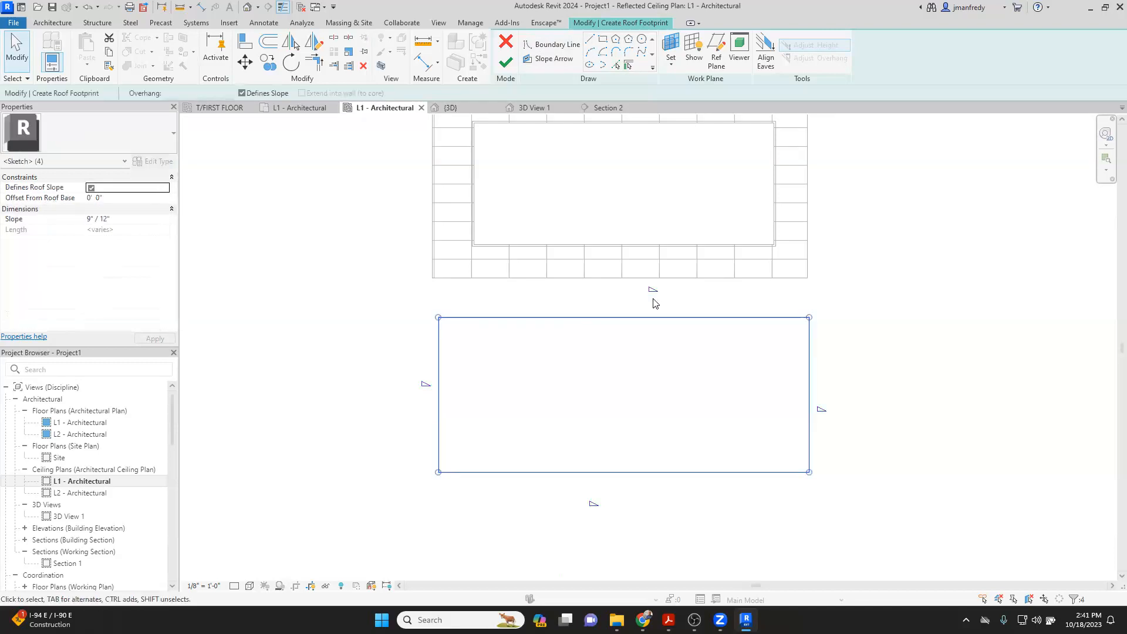
{"action": "left_click", "coordinate": [91, 187]}
{"action": "left_click", "coordinate": [344, 289]}
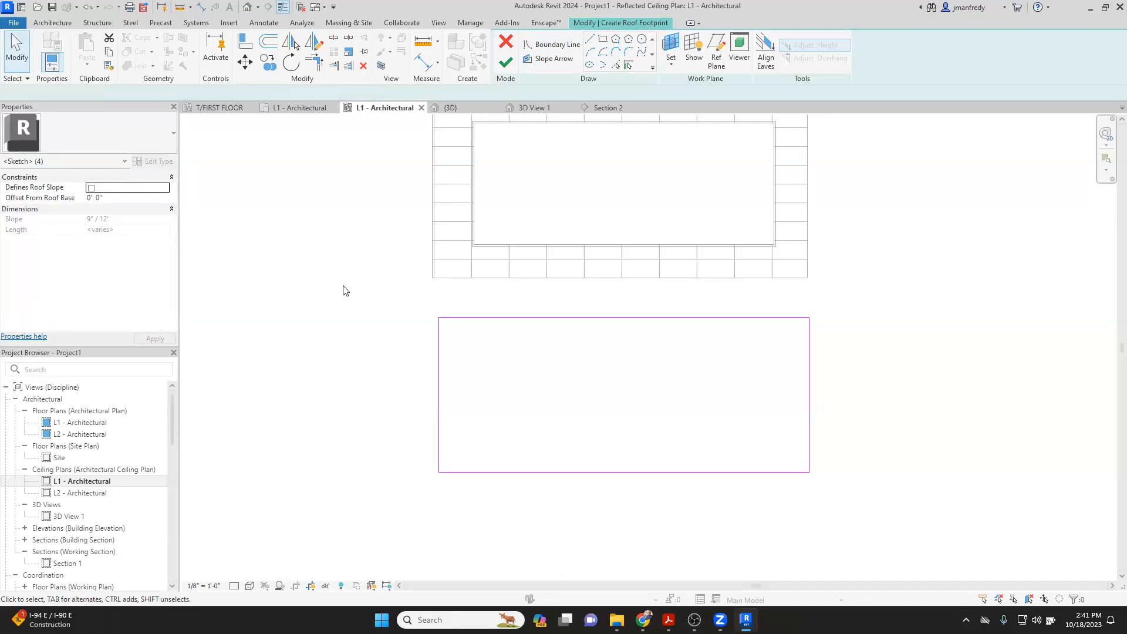
{"action": "left_click", "coordinate": [506, 62]}
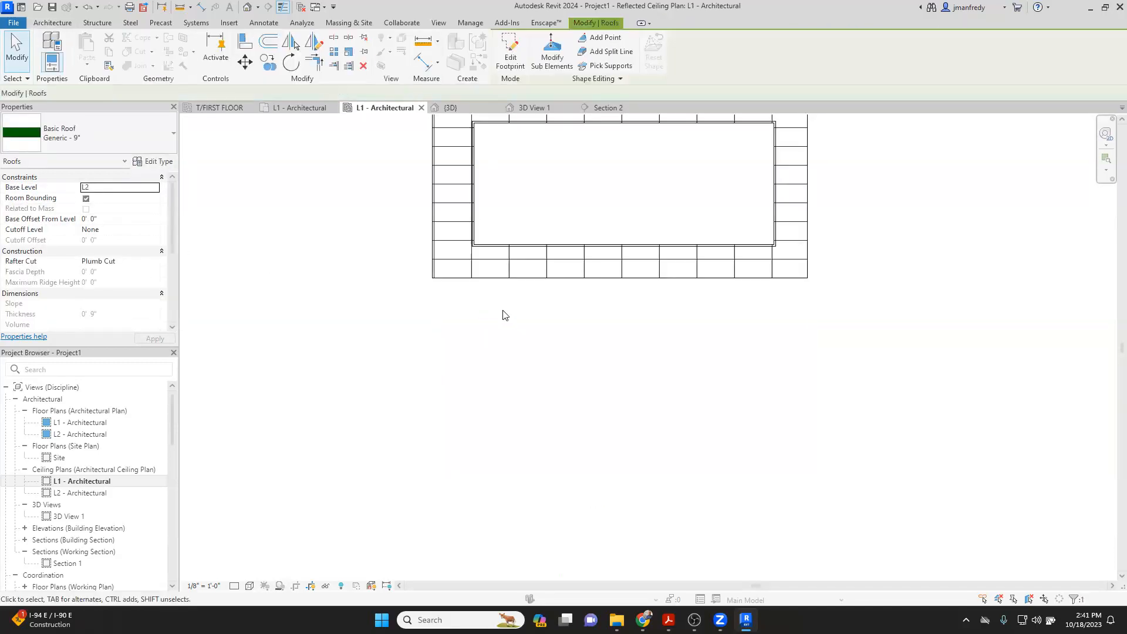
Step: Open the Site floor plan and use Modify Sub Elements to set the roof's northwest corner point elevation to 16' 0"
{"action": "double_click", "coordinate": [59, 457]}
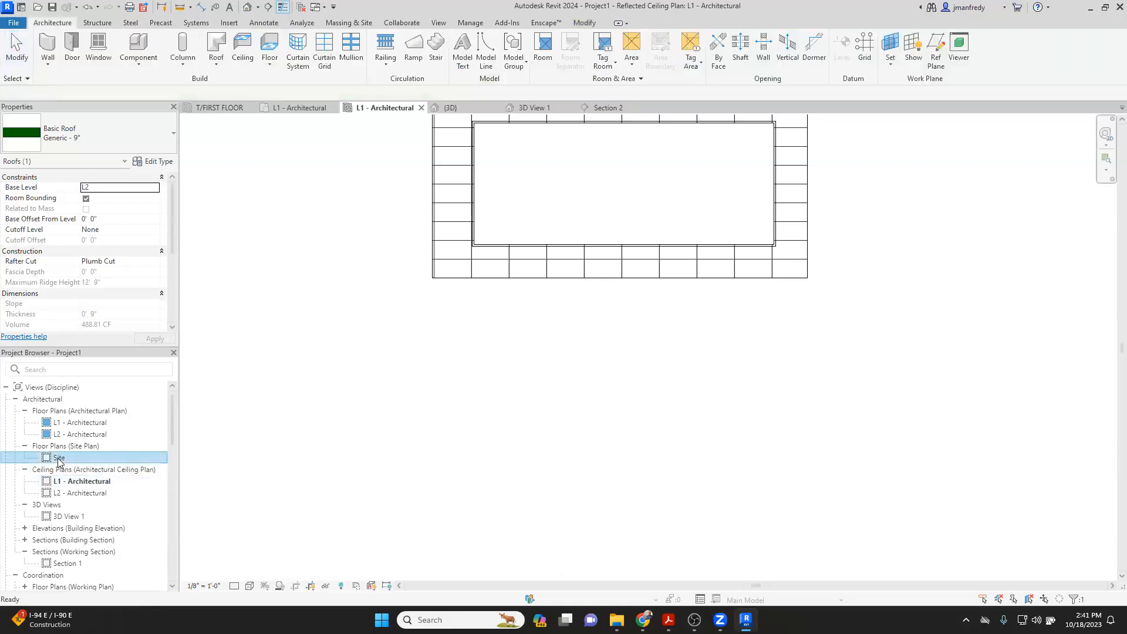
{"action": "scroll", "coordinate": [547, 300], "scroll_direction": "up", "scroll_amount": 6}
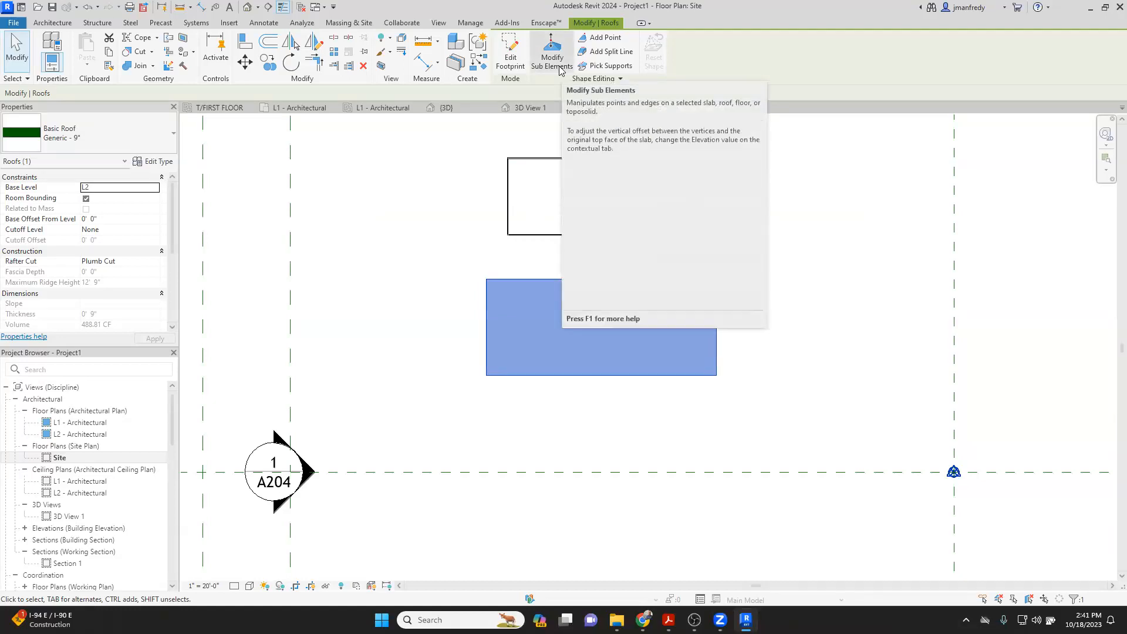
{"action": "left_click", "coordinate": [463, 224]}
{"action": "scroll", "coordinate": [490, 287], "scroll_direction": "up", "scroll_amount": 3}
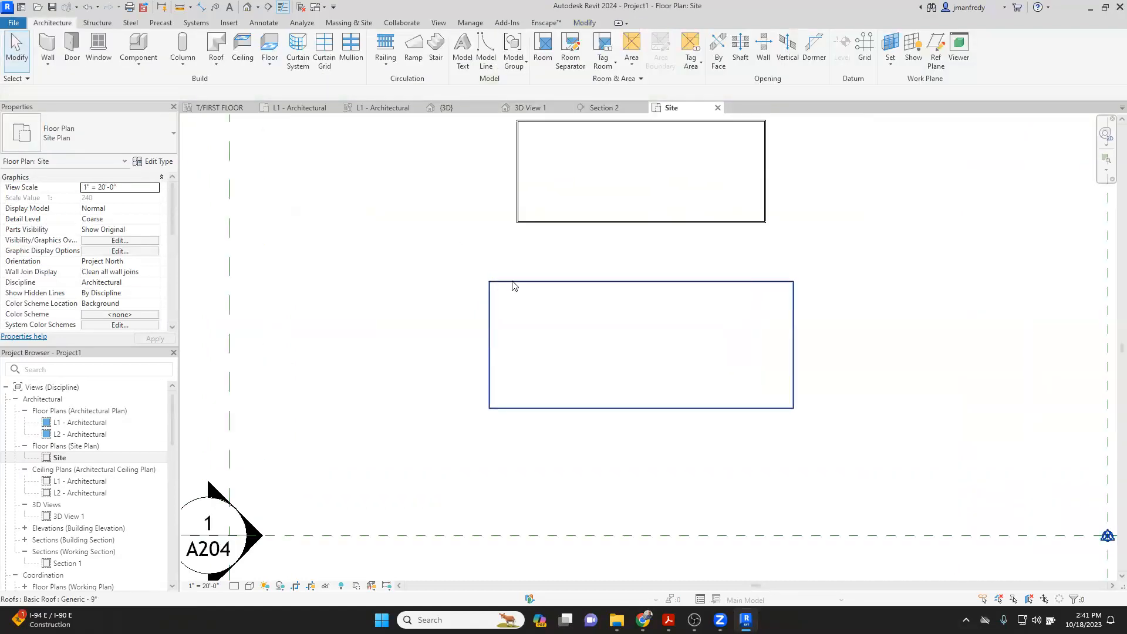
{"action": "left_click", "coordinate": [511, 282]}
{"action": "left_click", "coordinate": [552, 53]}
{"action": "left_click", "coordinate": [490, 282]}
{"action": "left_click", "coordinate": [502, 275]}
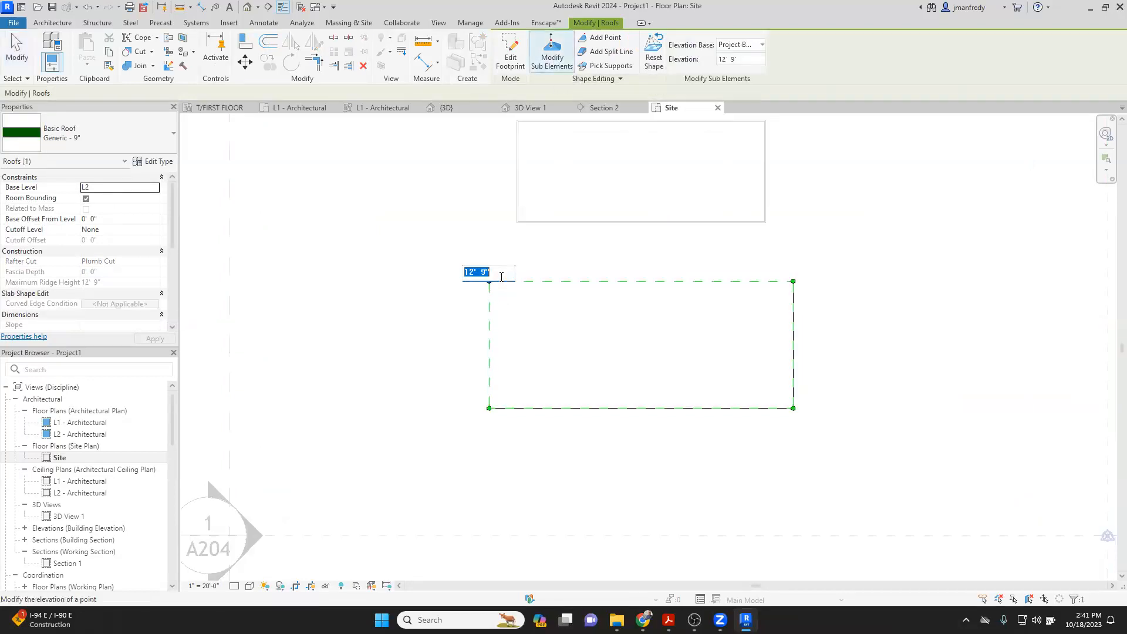
{"action": "type", "text": "1"}
{"action": "key", "text": "Return"}
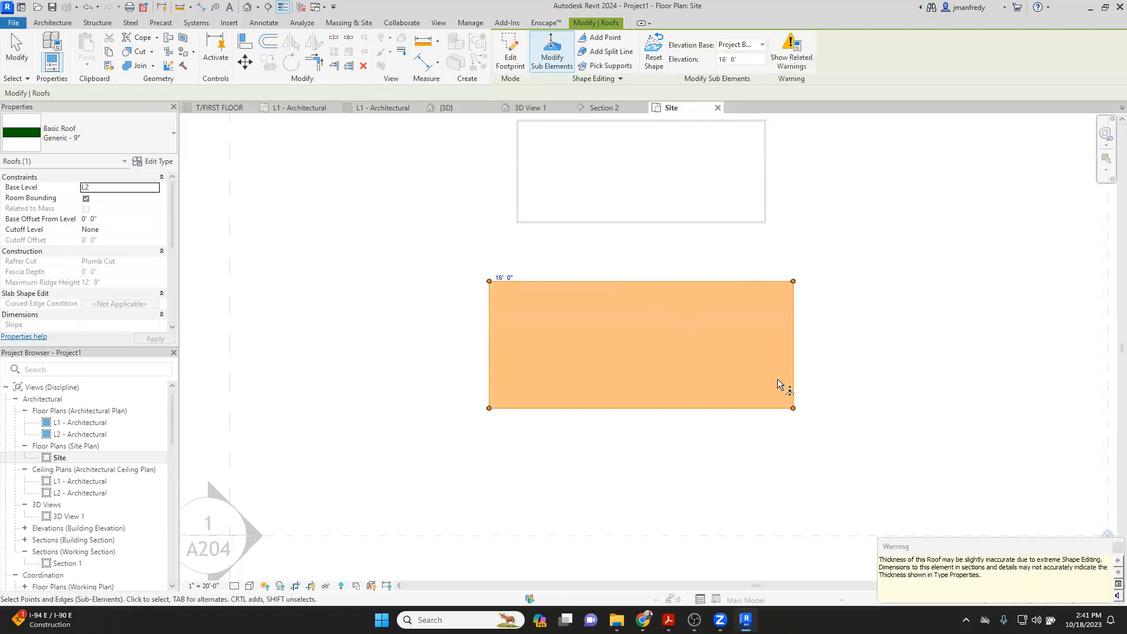
Step: Use Modify Sub Elements to set the roof's southeast corner point elevation to 16' 0", and end the shape editing
{"action": "left_click", "coordinate": [800, 418]}
{"action": "left_click", "coordinate": [795, 410]}
{"action": "left_click", "coordinate": [552, 53]}
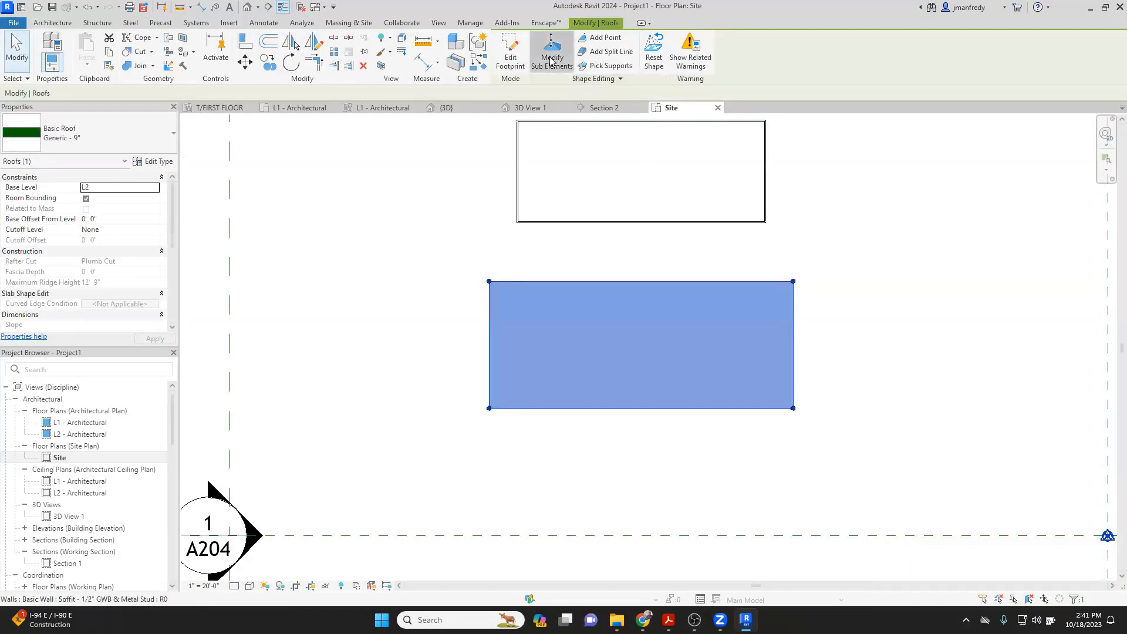
{"action": "left_click", "coordinate": [807, 406]}
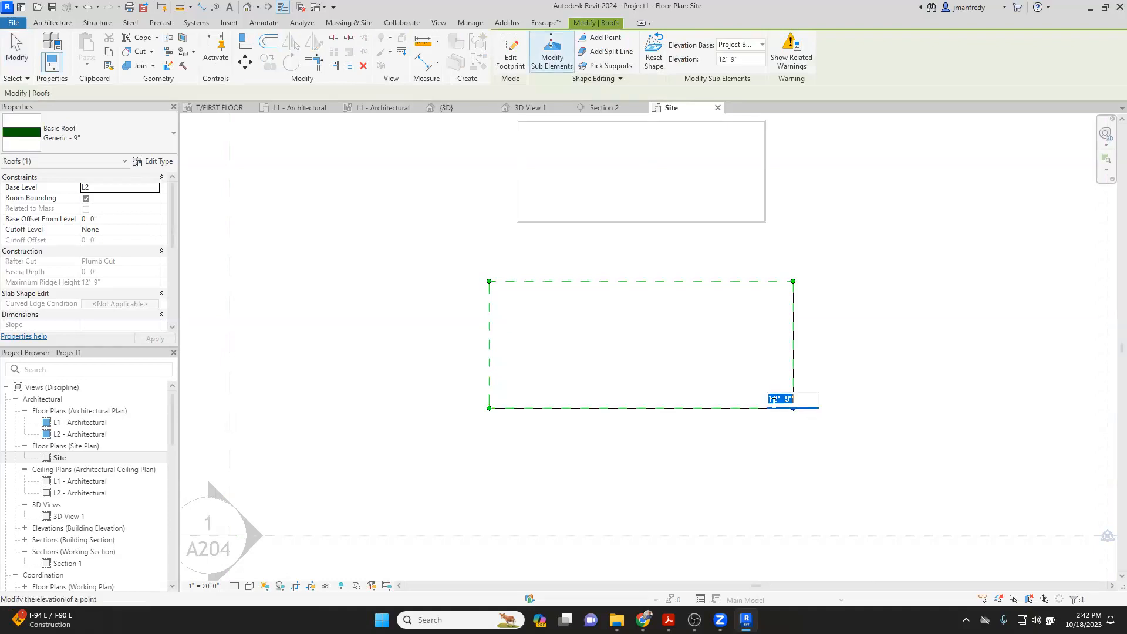
{"action": "type", "text": "16"}
{"action": "key", "text": "Return"}
{"action": "key", "text": "Escape"}
{"action": "scroll", "coordinate": [622, 314], "scroll_direction": "up", "scroll_amount": 2}
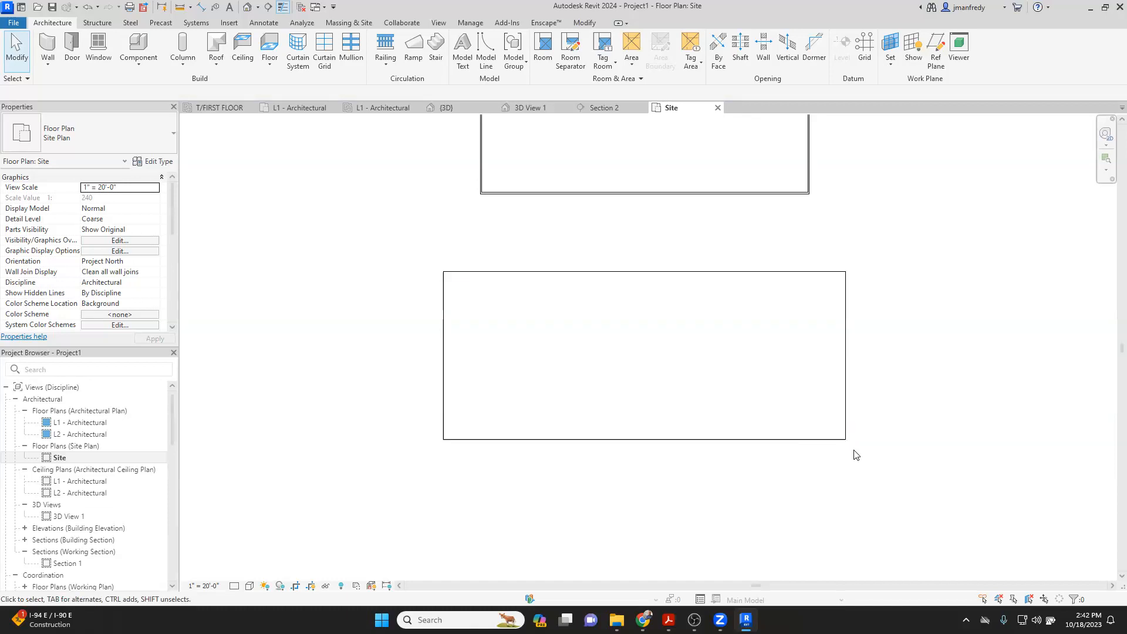
Step: Open the default 3D view and set its visual style to Shaded
{"action": "left_click", "coordinate": [248, 10]}
{"action": "middle_click_drag", "start_coordinate": [572, 231], "coordinate": [490, 276]}
{"action": "middle_click_drag", "start_coordinate": [498, 327], "coordinate": [552, 311], "text": "shift"}
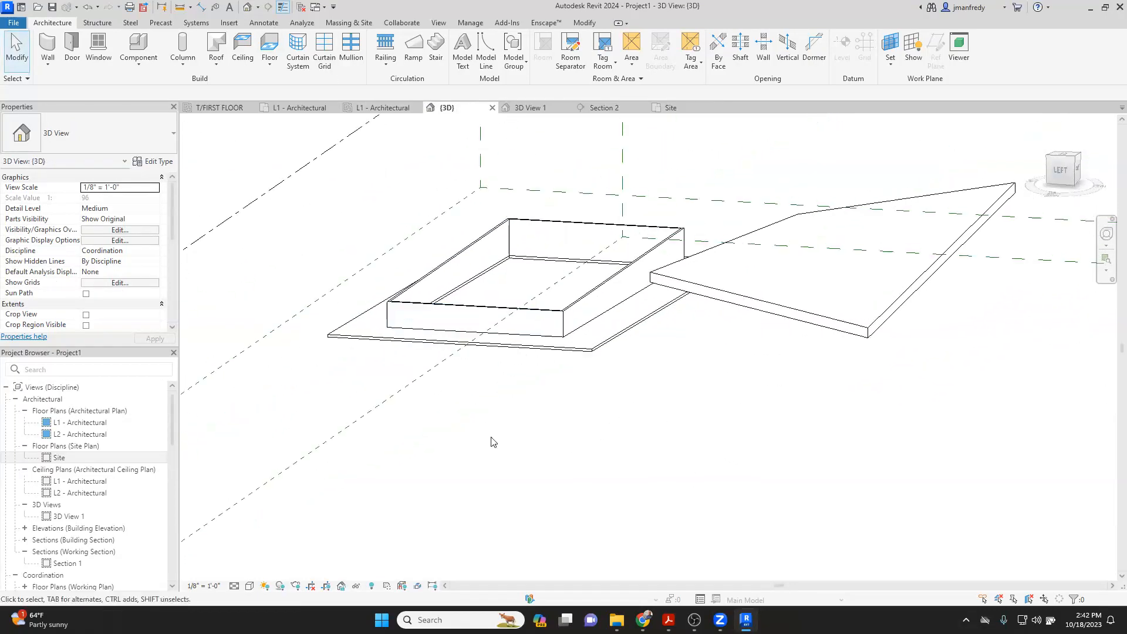
{"action": "left_click", "coordinate": [249, 586]}
{"action": "left_click", "coordinate": [276, 537]}
Step: Examine the warped roof's shape from several angles in 3D, comparing it with the ACT ceiling and soffit walls
{"action": "middle_click_drag", "start_coordinate": [722, 361], "coordinate": [700, 414], "text": "shift"}
{"action": "left_click", "coordinate": [719, 370]}
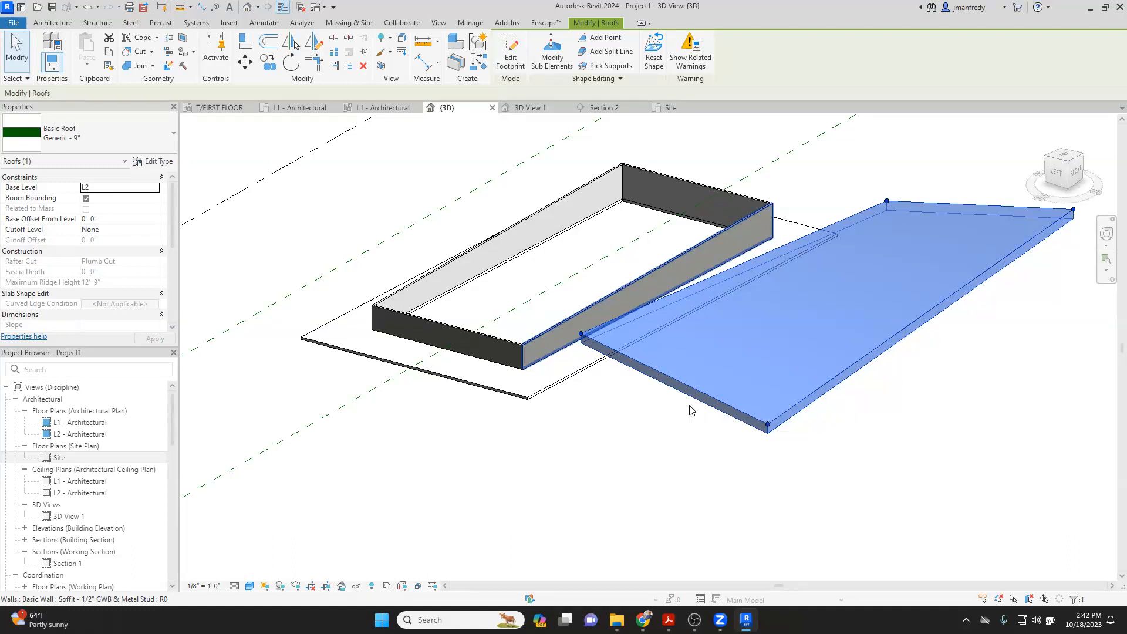
{"action": "middle_click_drag", "start_coordinate": [715, 390], "coordinate": [801, 321], "text": "shift"}
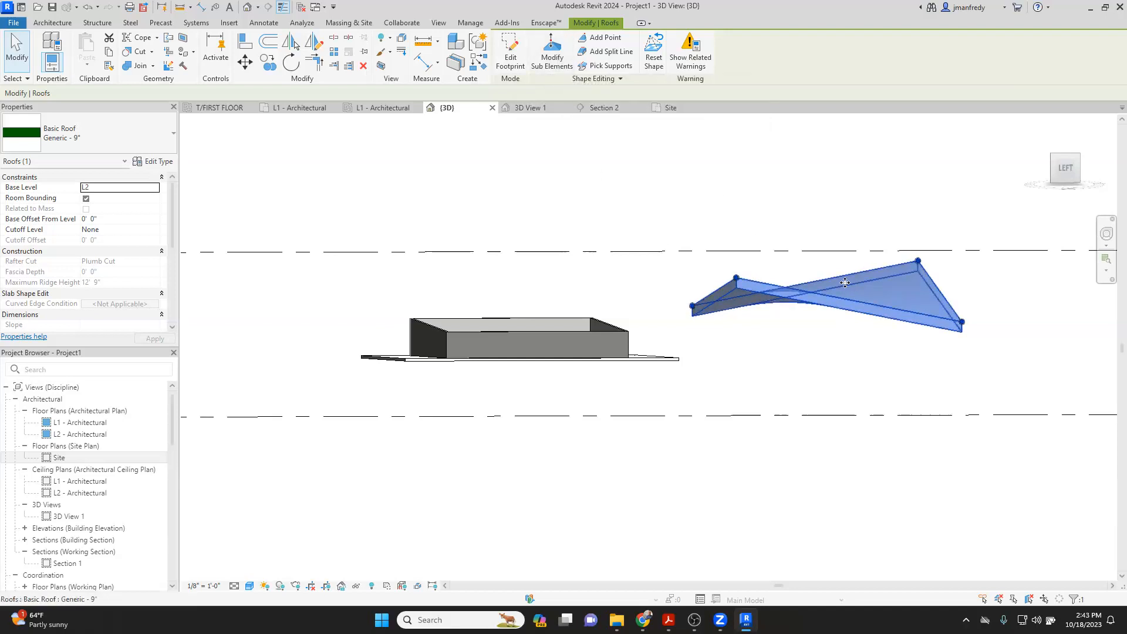
{"action": "middle_click_drag", "start_coordinate": [789, 323], "coordinate": [664, 336], "text": "shift"}
{"action": "left_click", "coordinate": [668, 362]}
{"action": "left_click", "coordinate": [668, 362]}
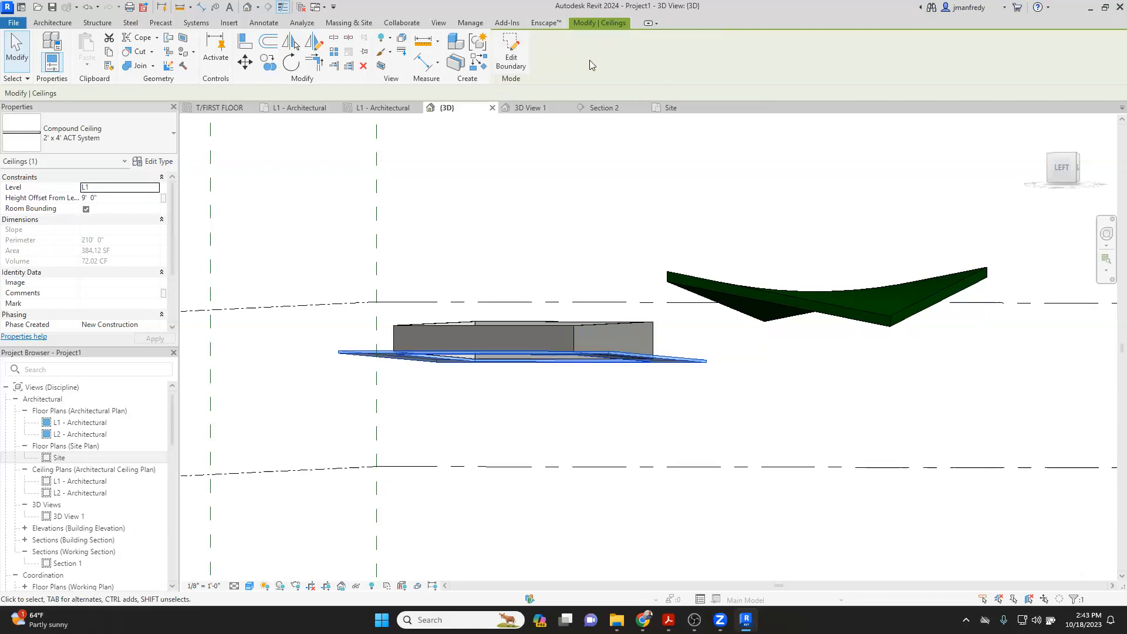
{"action": "middle_click_drag", "start_coordinate": [701, 244], "coordinate": [669, 341], "text": "shift"}
{"action": "left_click", "coordinate": [745, 306]}
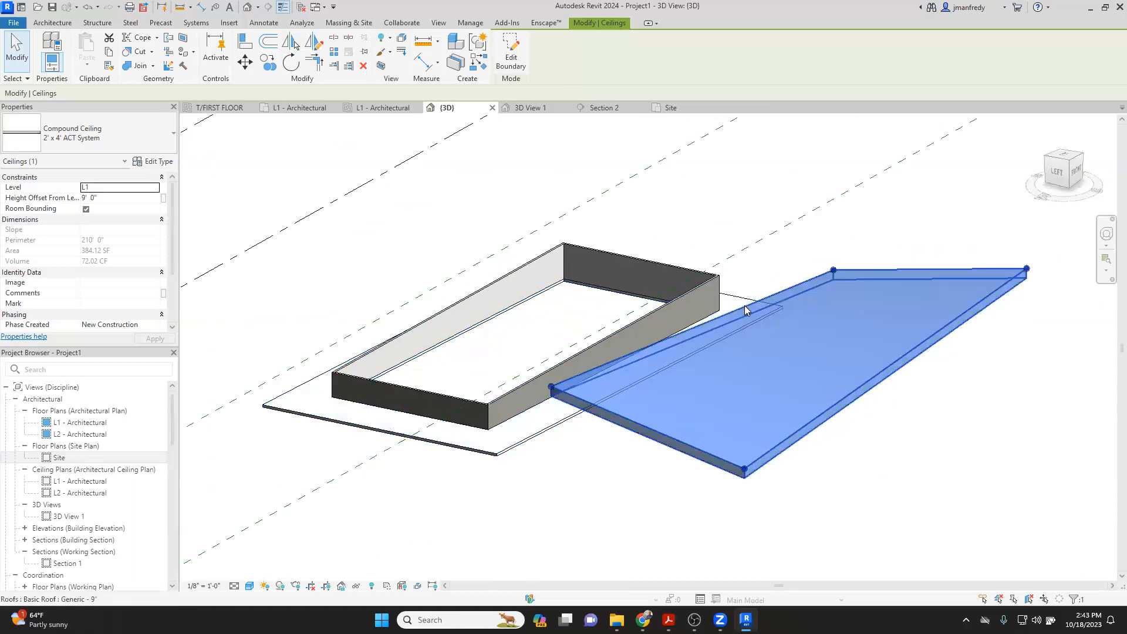
{"action": "mouse_move", "coordinate": [785, 273]}
{"action": "middle_mouse_down", "text": "shift"}
{"action": "mouse_move", "coordinate": [792, 261]}
{"action": "mouse_move", "coordinate": [803, 275]}
{"action": "middle_mouse_up", "text": "shift"}
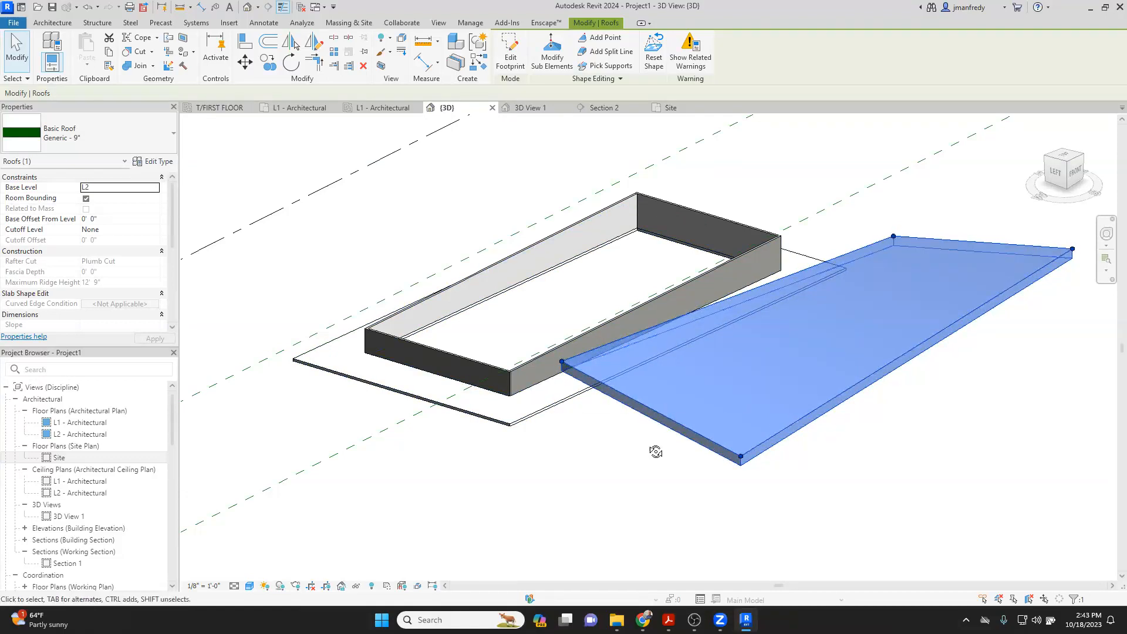
{"action": "middle_click_drag", "start_coordinate": [657, 452], "coordinate": [653, 430], "text": "shift"}
{"action": "left_click", "coordinate": [585, 463]}
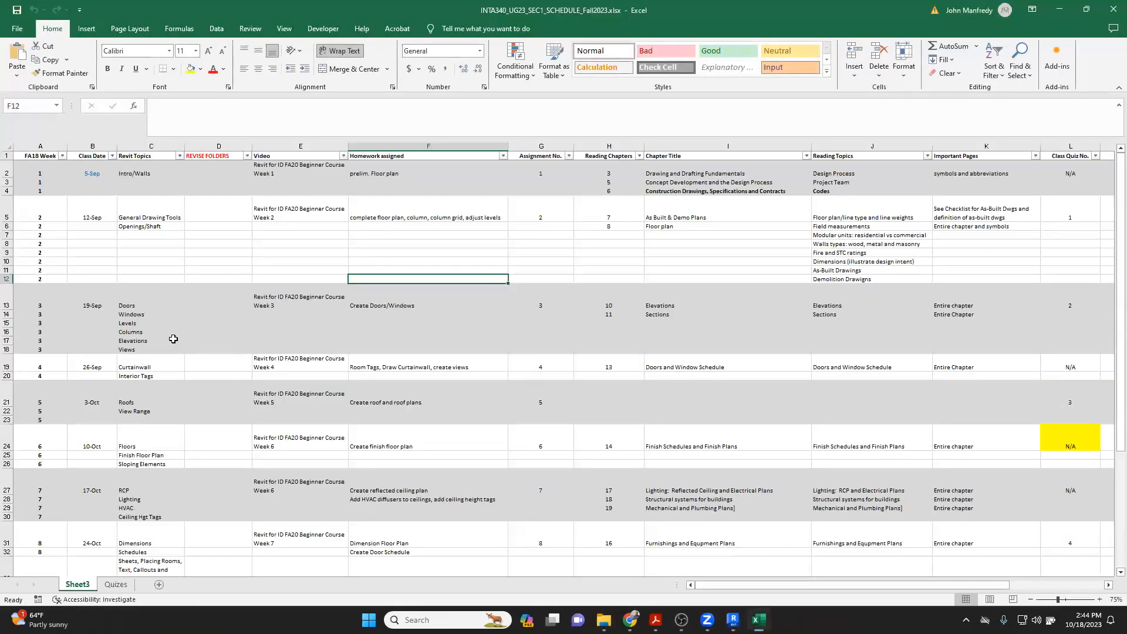
Step: In the Excel course schedule, examine the week 7 rows, including their reading topics and important pages
{"action": "scroll", "coordinate": [159, 328], "scroll_direction": "down", "scroll_amount": 2}
{"action": "scroll", "coordinate": [100, 361], "scroll_direction": "down", "scroll_amount": 2}
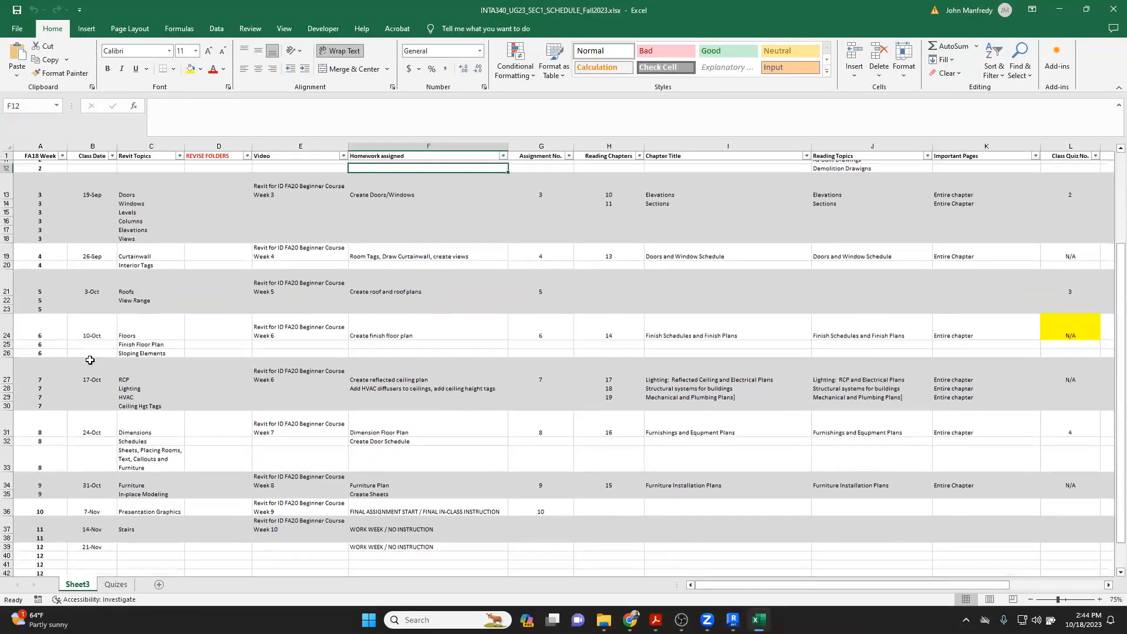
{"action": "left_click_drag", "start_coordinate": [6, 332], "coordinate": [7, 368]}
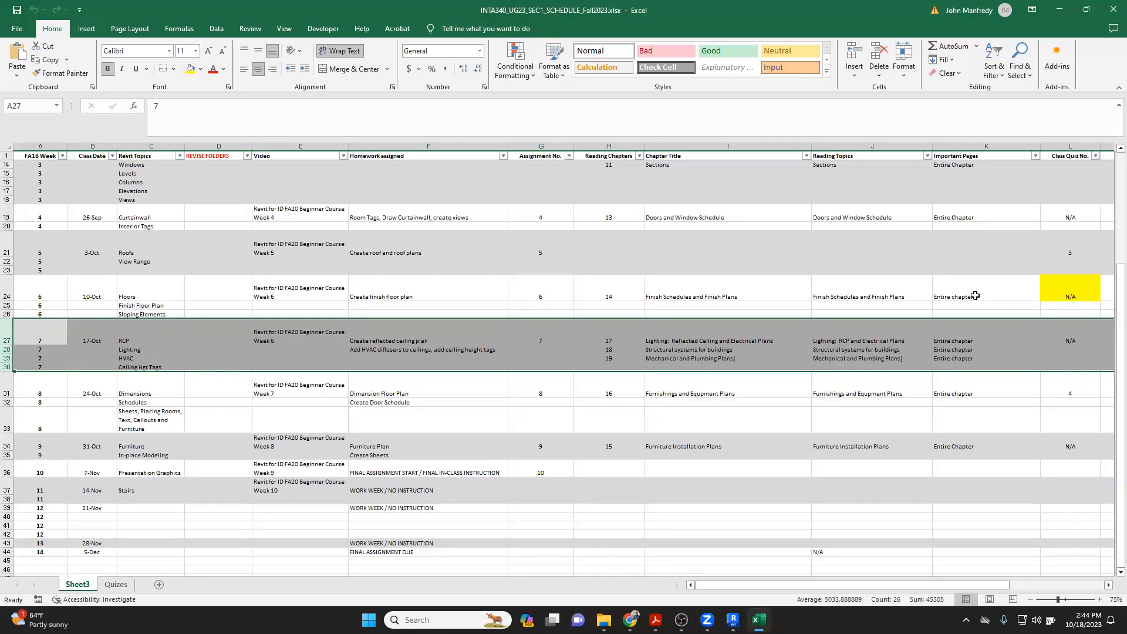
{"action": "left_click", "coordinate": [861, 337]}
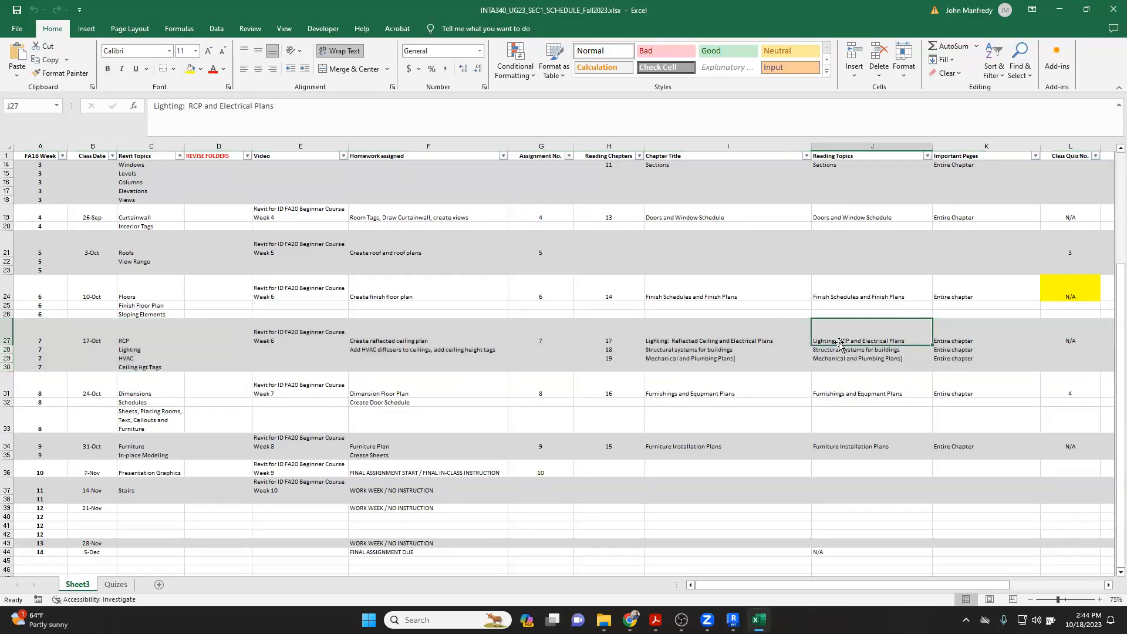
{"action": "left_click", "coordinate": [864, 351]}
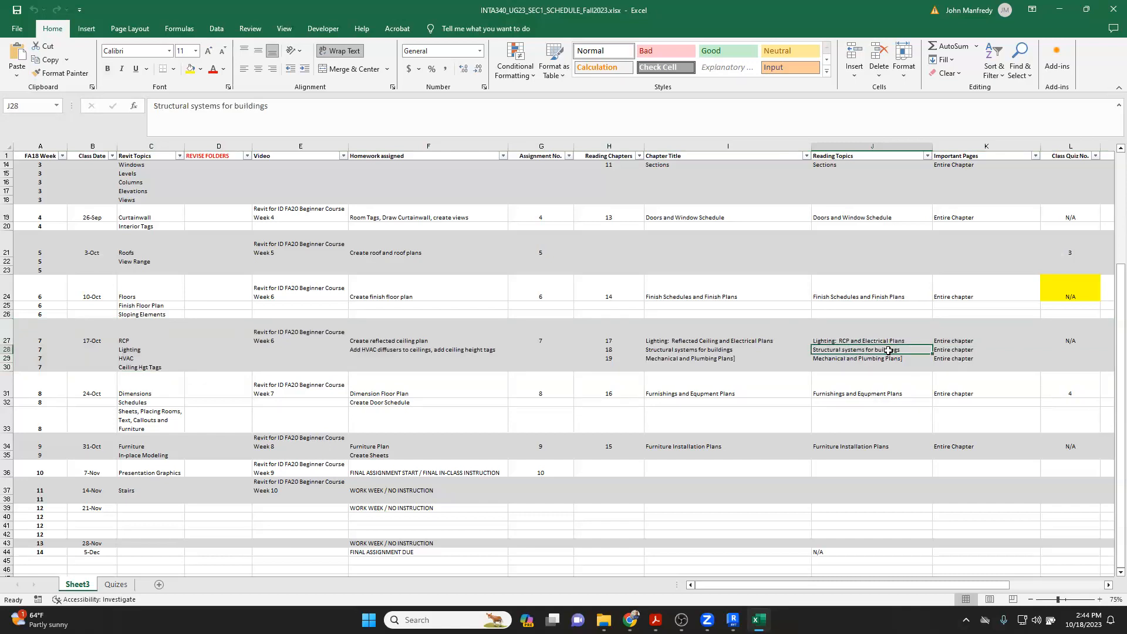
{"action": "left_click", "coordinate": [874, 358]}
{"action": "left_click", "coordinate": [963, 344]}
{"action": "left_click_drag", "start_coordinate": [963, 346], "coordinate": [957, 357]}
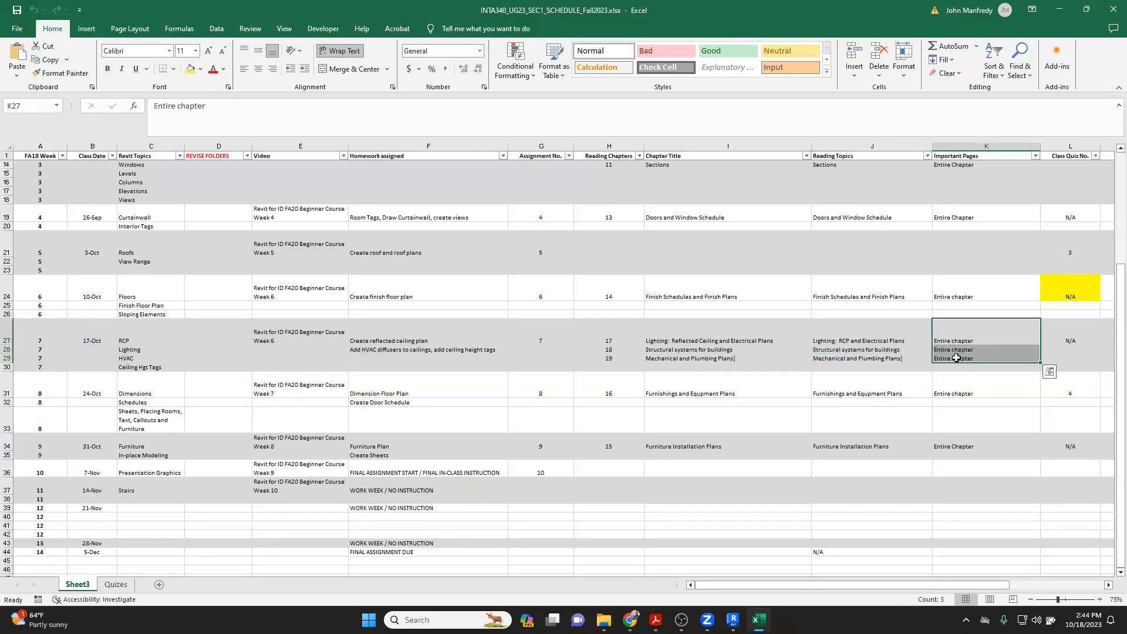
Step: Check the week 8 quiz entry, highlight the week 6 and 7 reading topics and pages, and close the schedule workbook
{"action": "left_click", "coordinate": [1069, 390]}
{"action": "left_click_drag", "start_coordinate": [873, 341], "coordinate": [963, 358]}
{"action": "left_click_drag", "start_coordinate": [883, 297], "coordinate": [986, 360]}
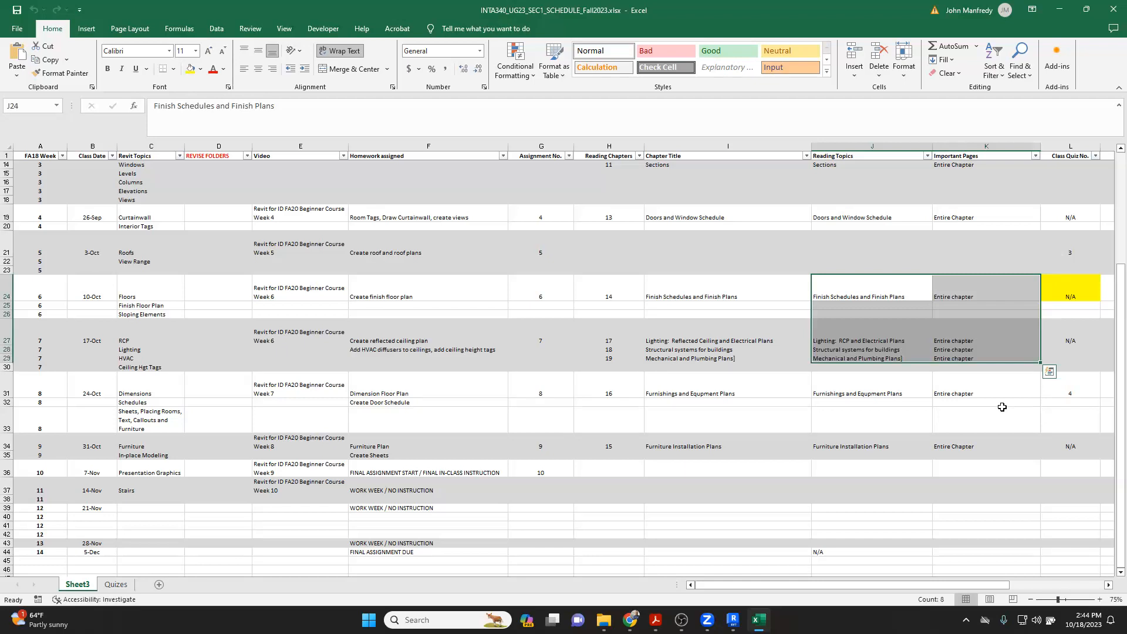
{"action": "left_click", "coordinate": [750, 382]}
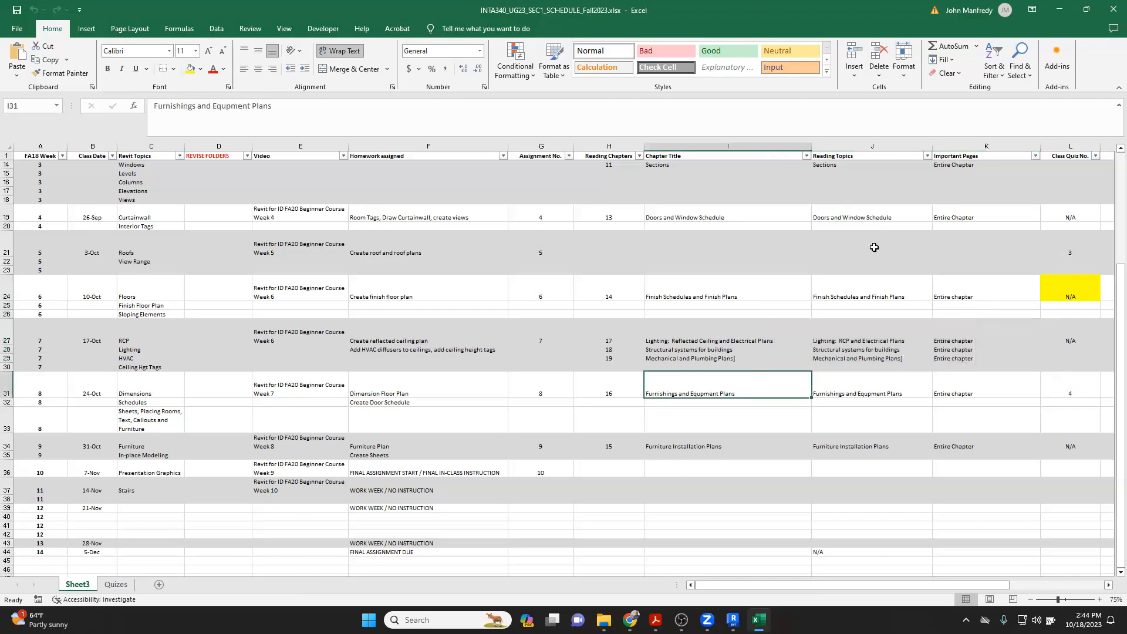
{"action": "left_click", "coordinate": [1113, 9]}
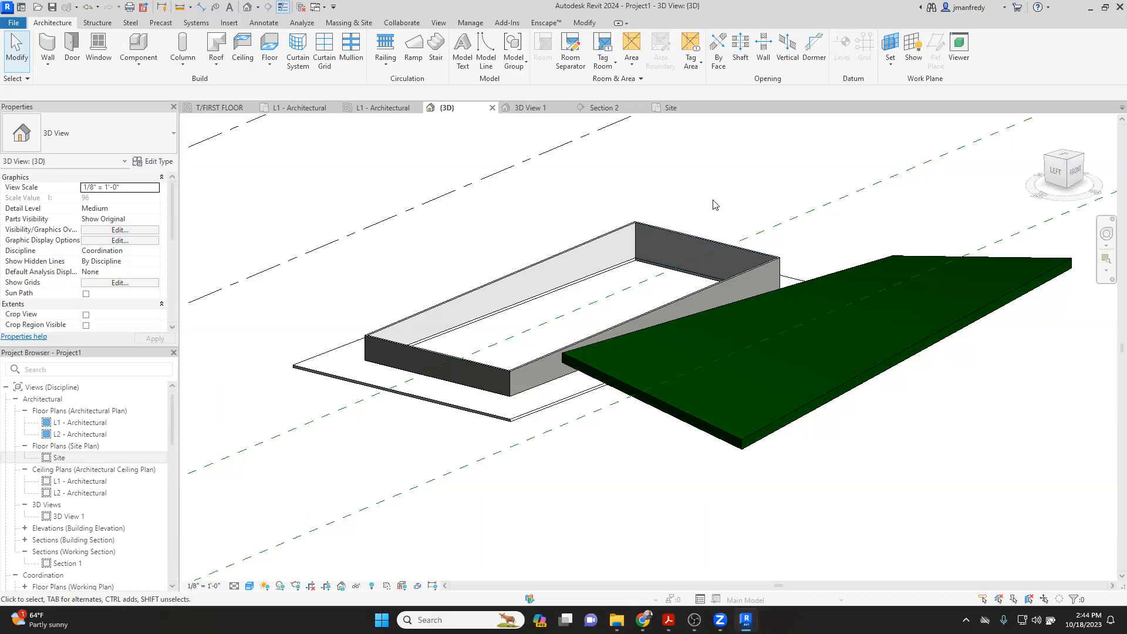
Step: Close the inactive Revit views while keeping the 3D view of the roof and ceiling open
{"action": "scroll", "coordinate": [723, 204], "scroll_direction": "down", "scroll_amount": 2}
{"action": "middle_click_drag", "start_coordinate": [723, 204], "coordinate": [674, 290], "text": "shift"}
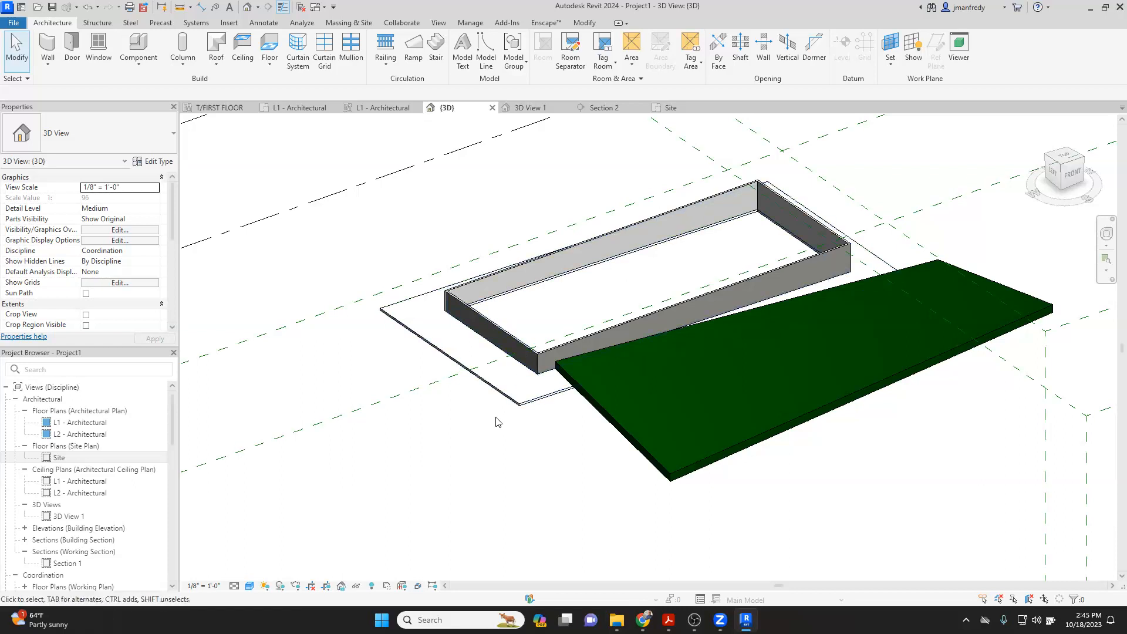
{"action": "scroll", "coordinate": [515, 416], "scroll_direction": "down", "scroll_amount": 1}
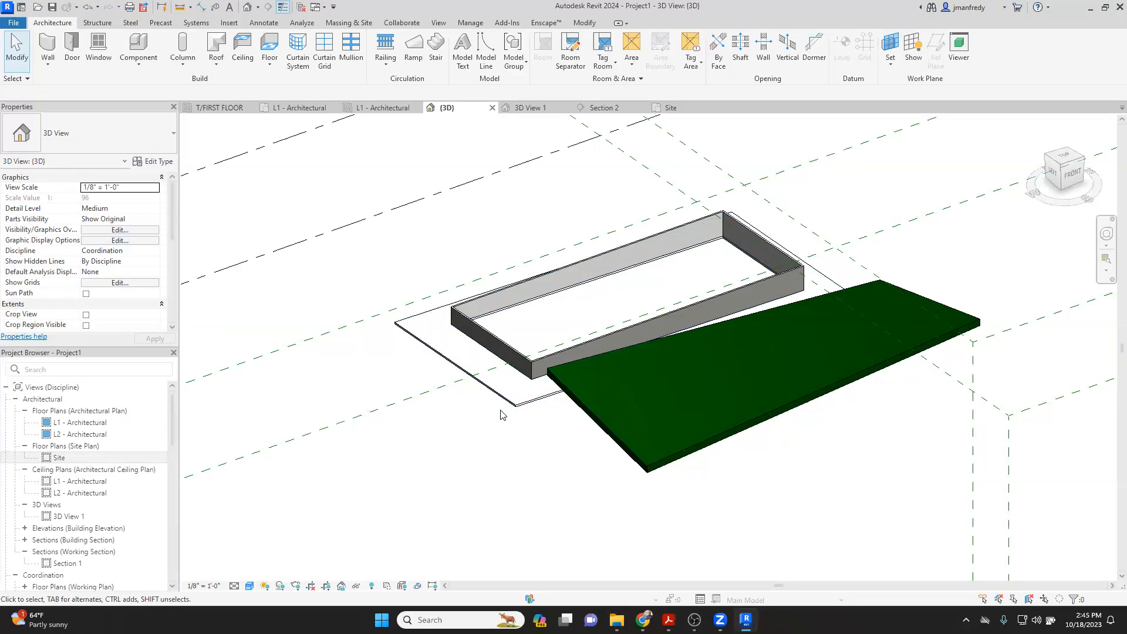
{"action": "left_click", "coordinate": [302, 9]}
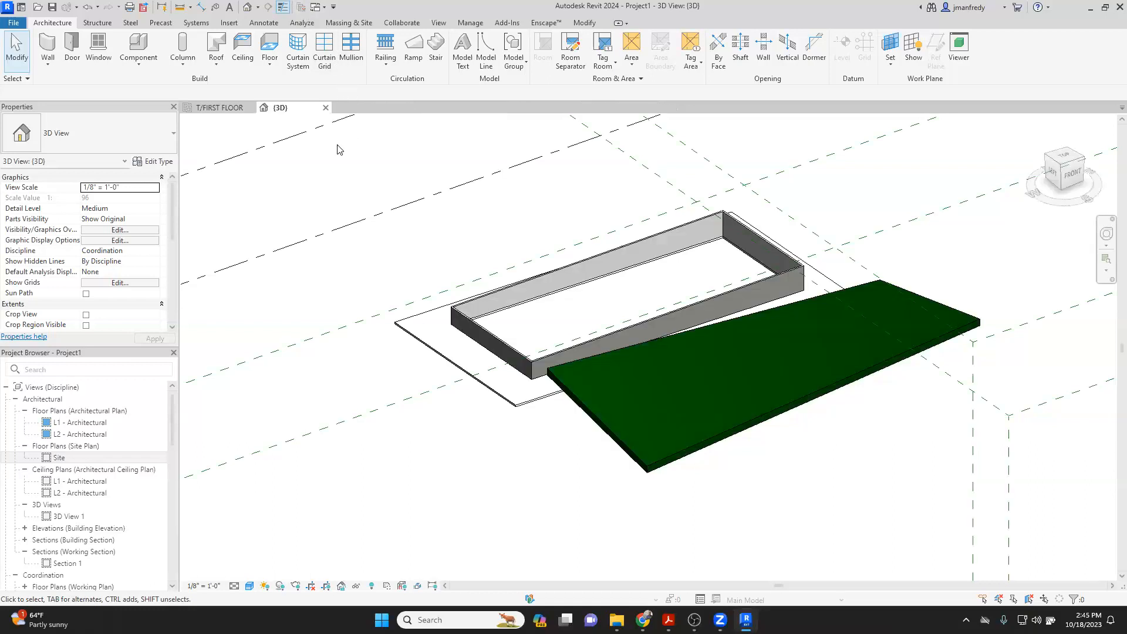
Step: Switch to the T/FIRST FLOOR ceiling plan of Assignment6_start2, dismiss the save reminder, and show the whole plan
{"action": "left_click", "coordinate": [223, 108]}
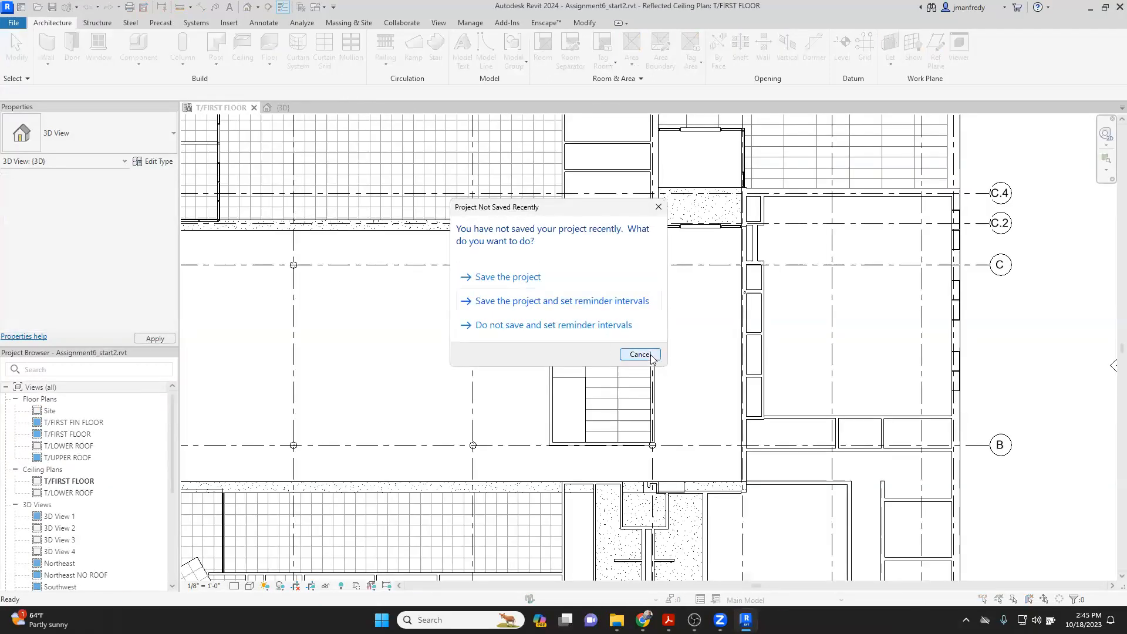
{"action": "left_click", "coordinate": [640, 354]}
{"action": "scroll", "coordinate": [689, 329], "scroll_direction": "down", "scroll_amount": 3}
{"action": "middle_click_drag", "start_coordinate": [689, 330], "coordinate": [721, 332]}
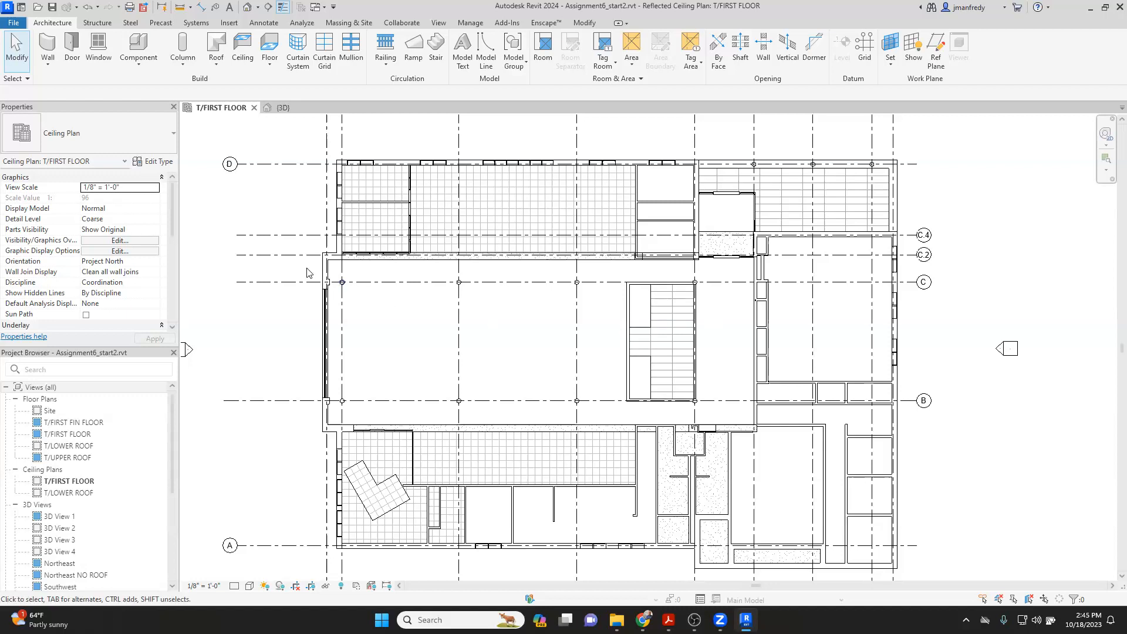
Step: Switch to Chrome, maximize the Canvas announcements window, and open the Weekly Class Videos announcement
{"action": "left_click", "coordinate": [643, 620]}
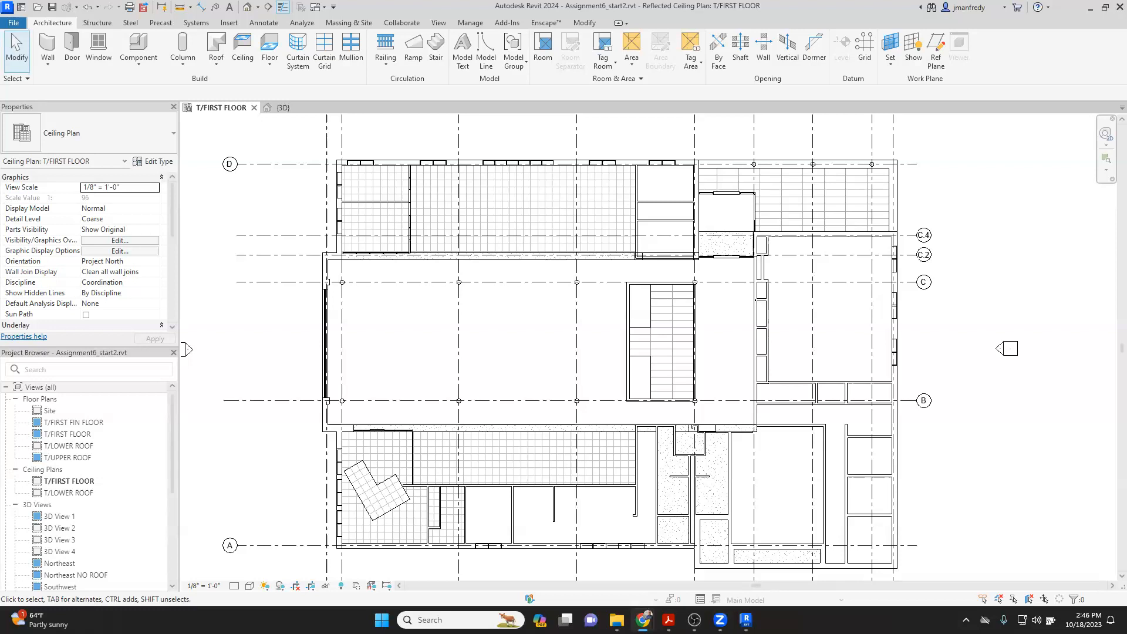
{"action": "left_click_drag", "start_coordinate": [982, 85], "coordinate": [435, 91]}
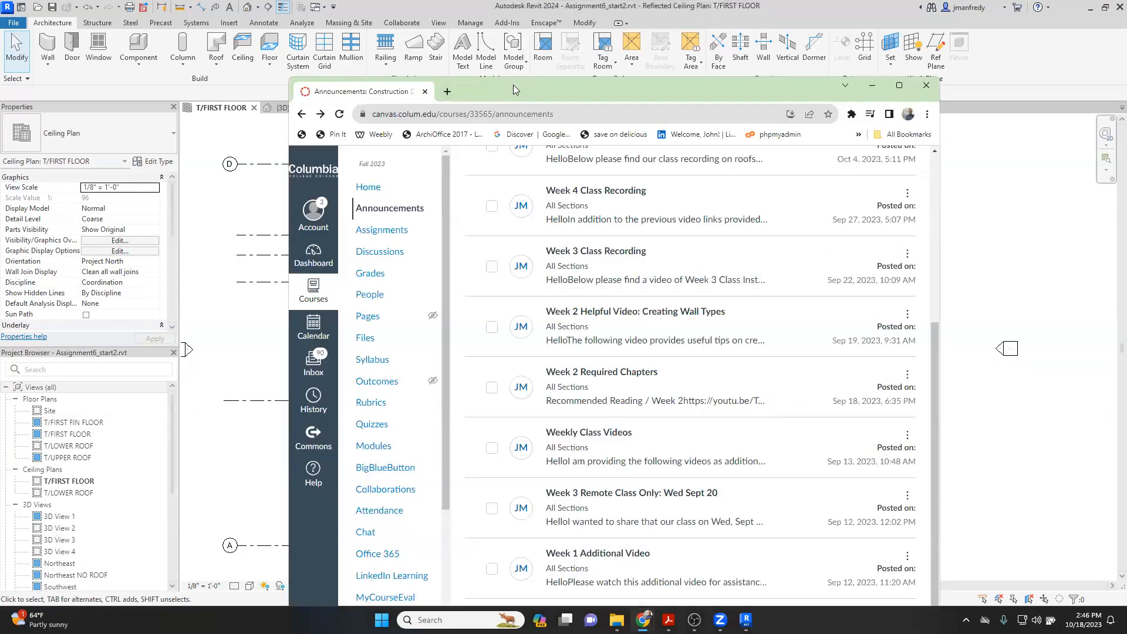
{"action": "double_click", "coordinate": [513, 84]}
{"action": "scroll", "coordinate": [347, 360], "scroll_direction": "up", "scroll_amount": 1}
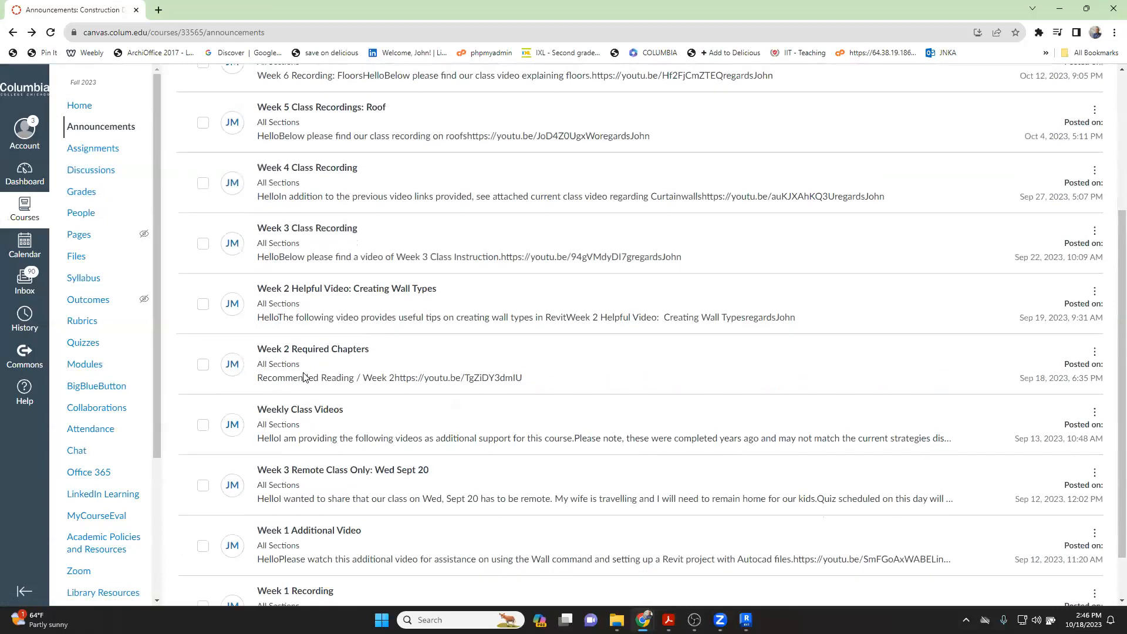
{"action": "left_click", "coordinate": [305, 412]}
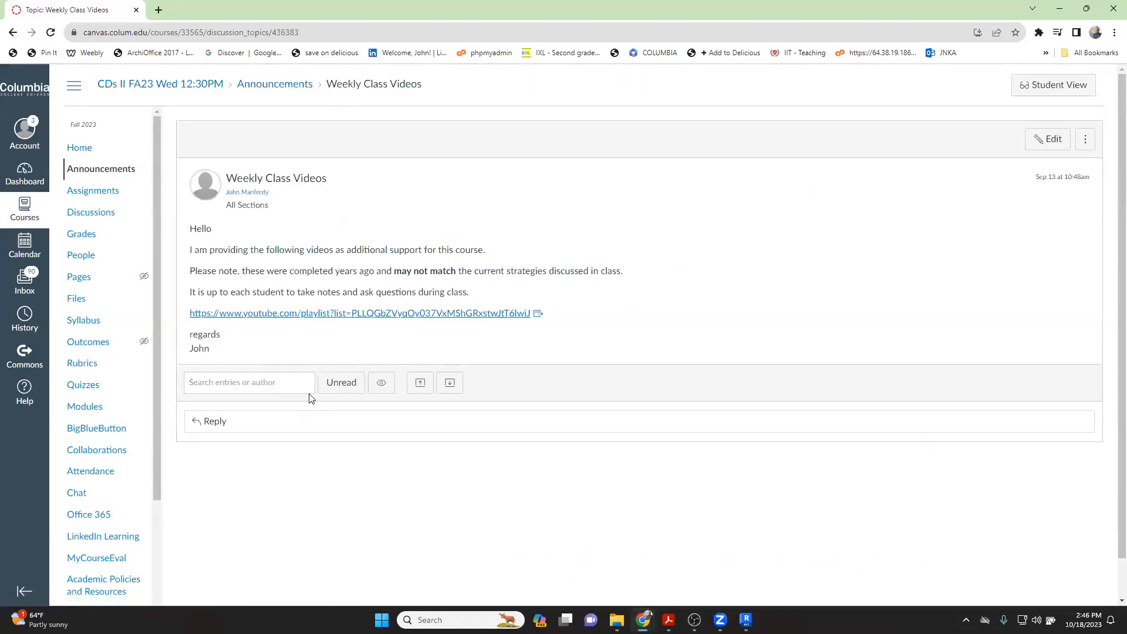
Step: Open the announcement's YouTube playlist link, look through the weekly Revit course videos, and return to Revit
{"action": "left_click", "coordinate": [347, 314]}
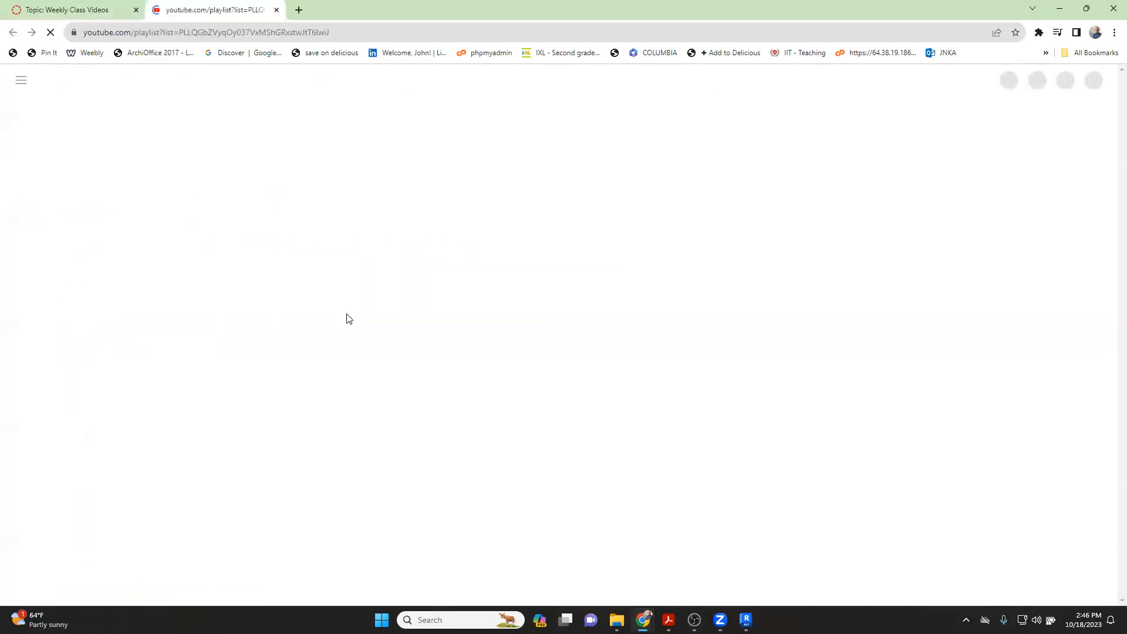
{"action": "scroll", "coordinate": [546, 335], "scroll_direction": "down", "scroll_amount": 8}
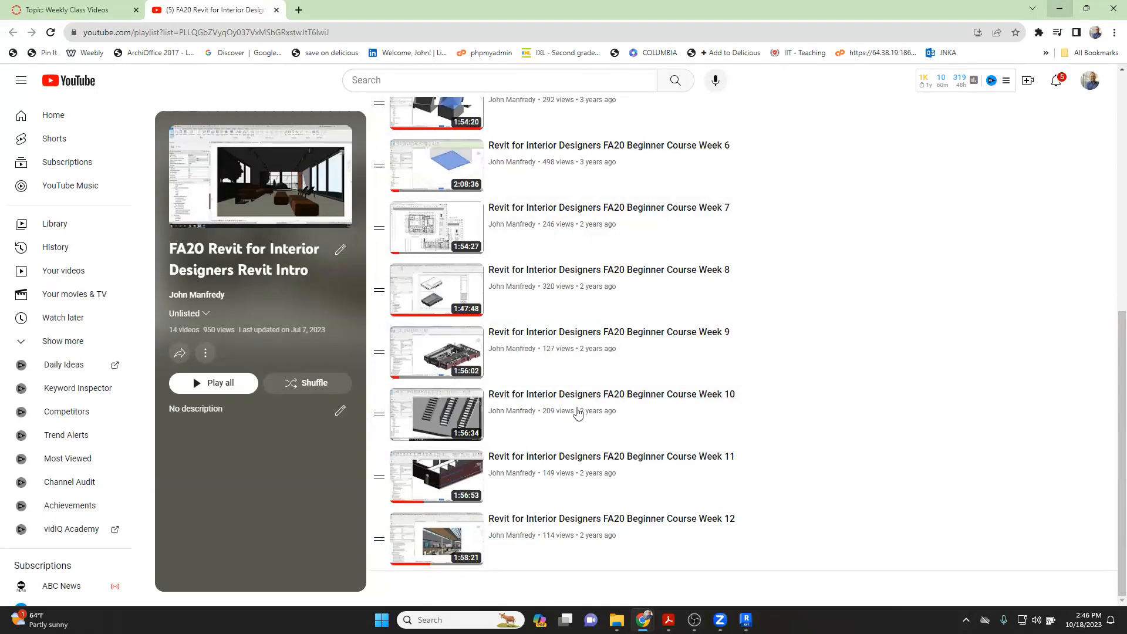
{"action": "left_click", "coordinate": [1101, 16]}
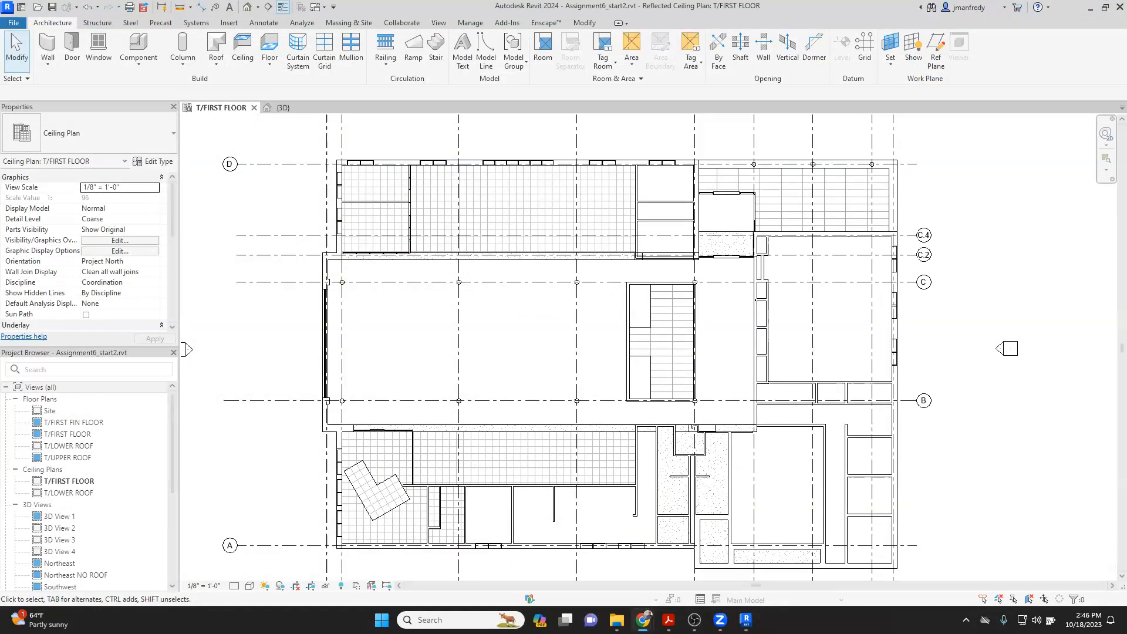